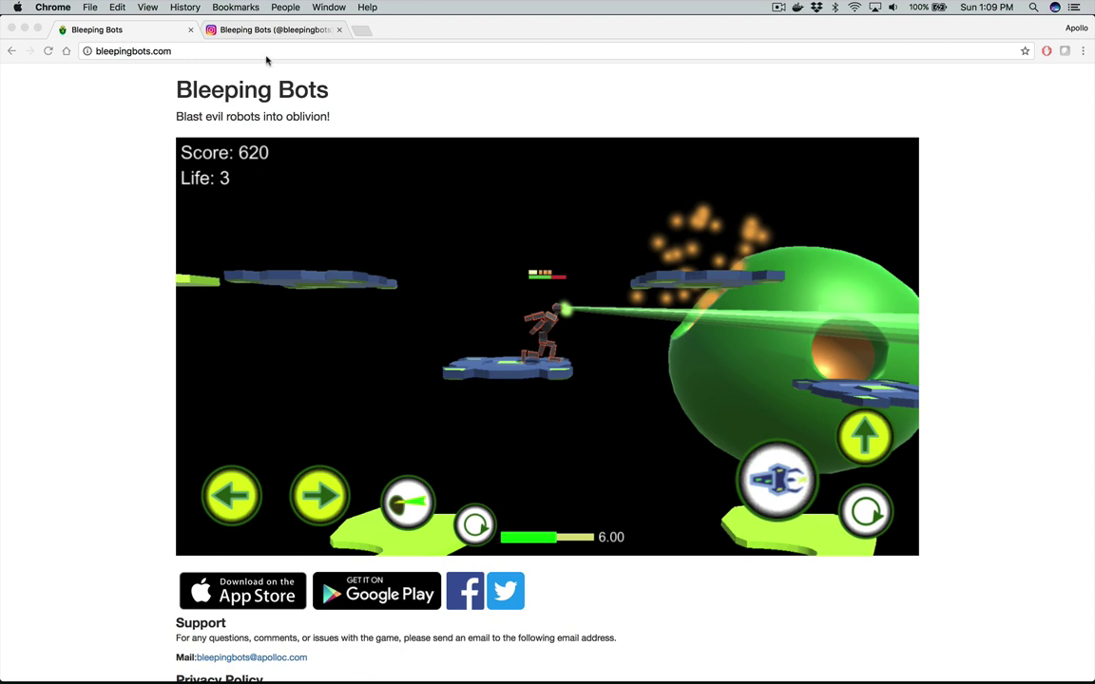
# Step: Open the Bleeping Bots Instagram post 'Slice and dice' and play its gameplay video
pyautogui.click(281, 31)
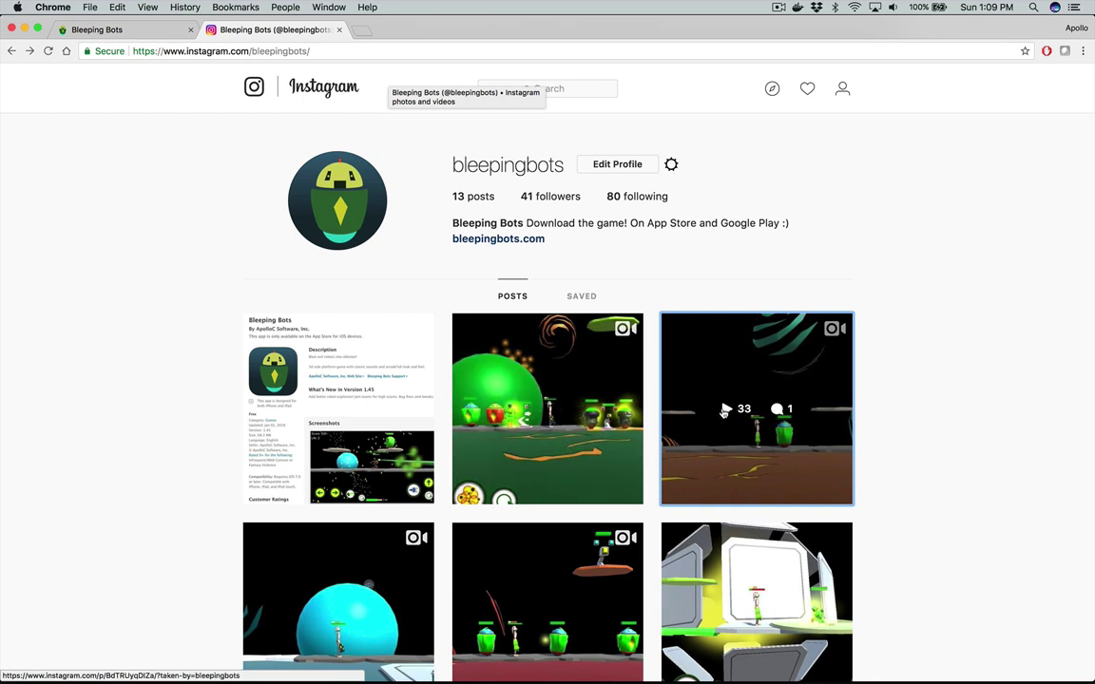
pyautogui.click(688, 436)
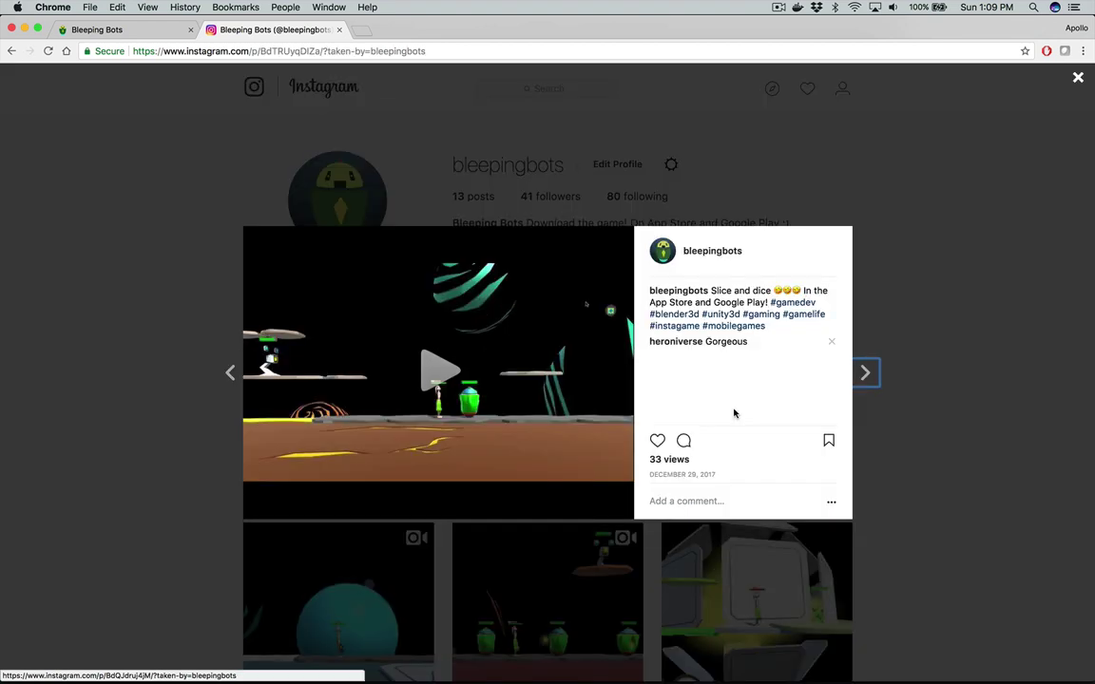
pyautogui.click(434, 377)
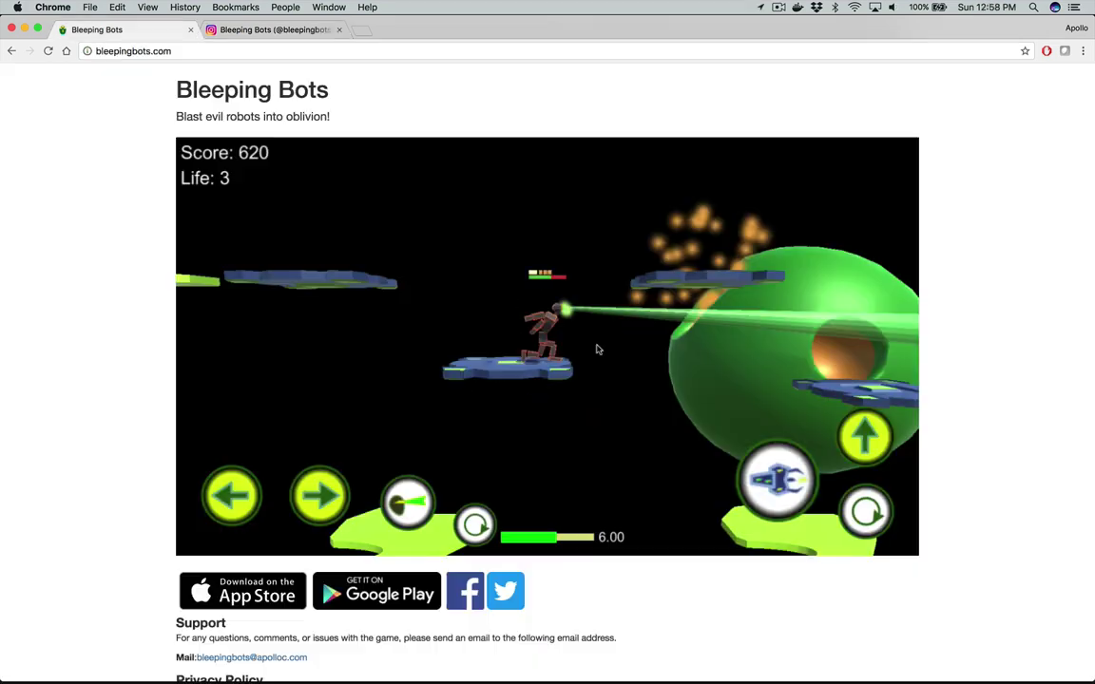
# Step: Switch to the Robot Rage Demo document and read down to 'Save and chunks model imports into unity'
pyautogui.press('super+Tab')
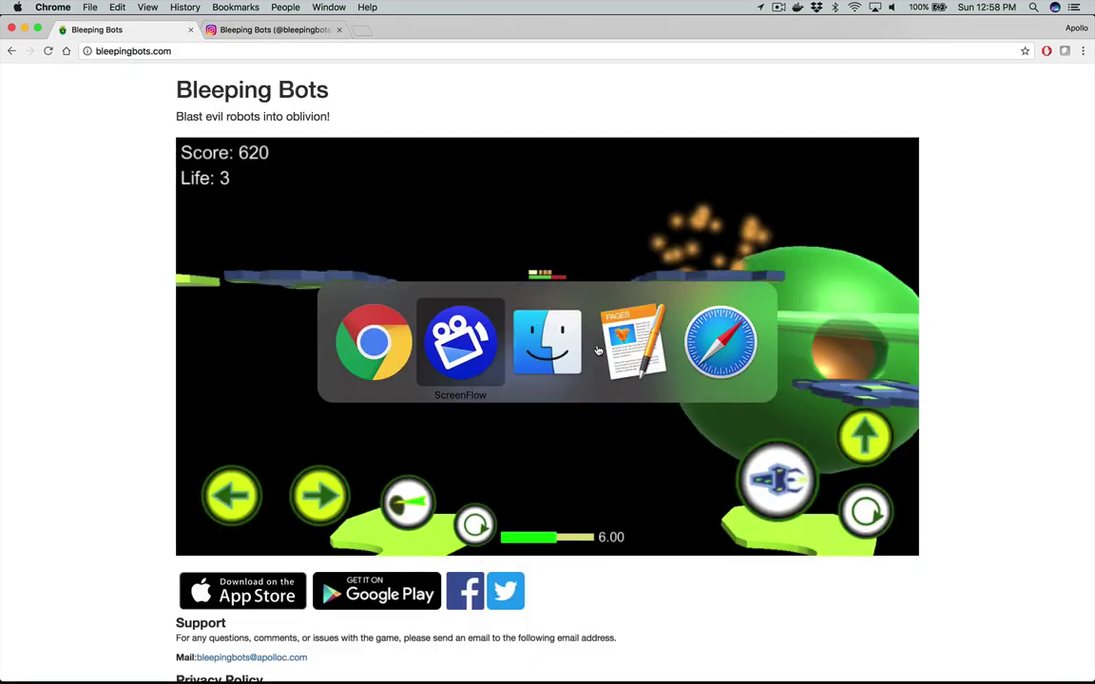
pyautogui.press('super+Tab')
pyautogui.press('super+Tab')
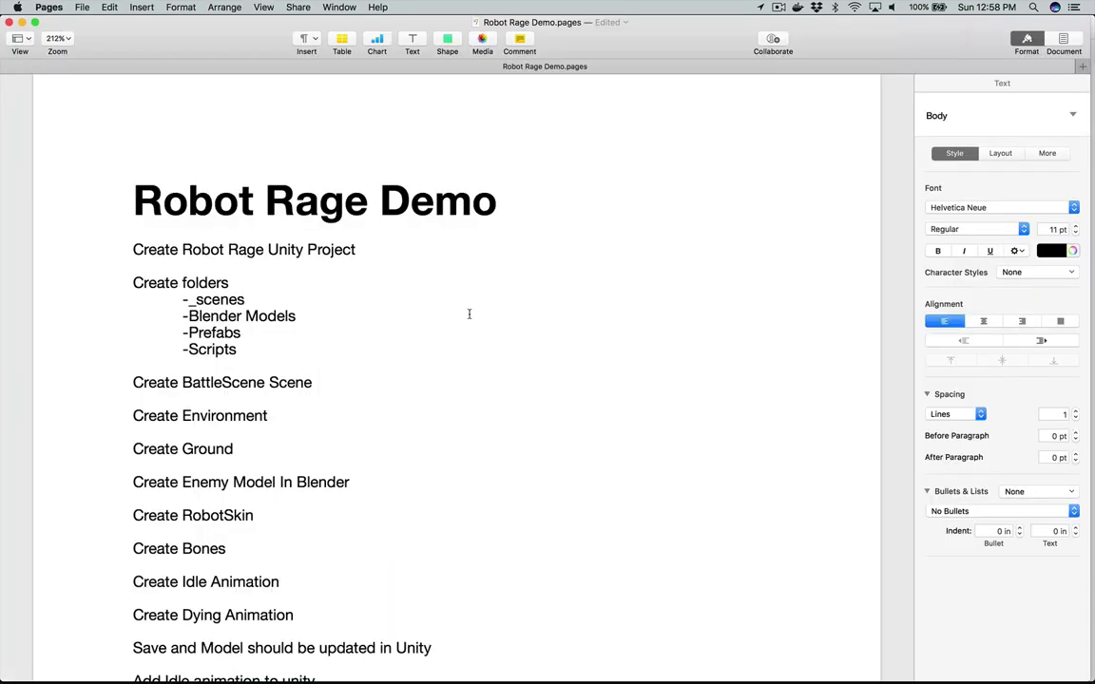
pyautogui.scroll(-15, 469, 313)
pyautogui.scroll(20, 469, 313)
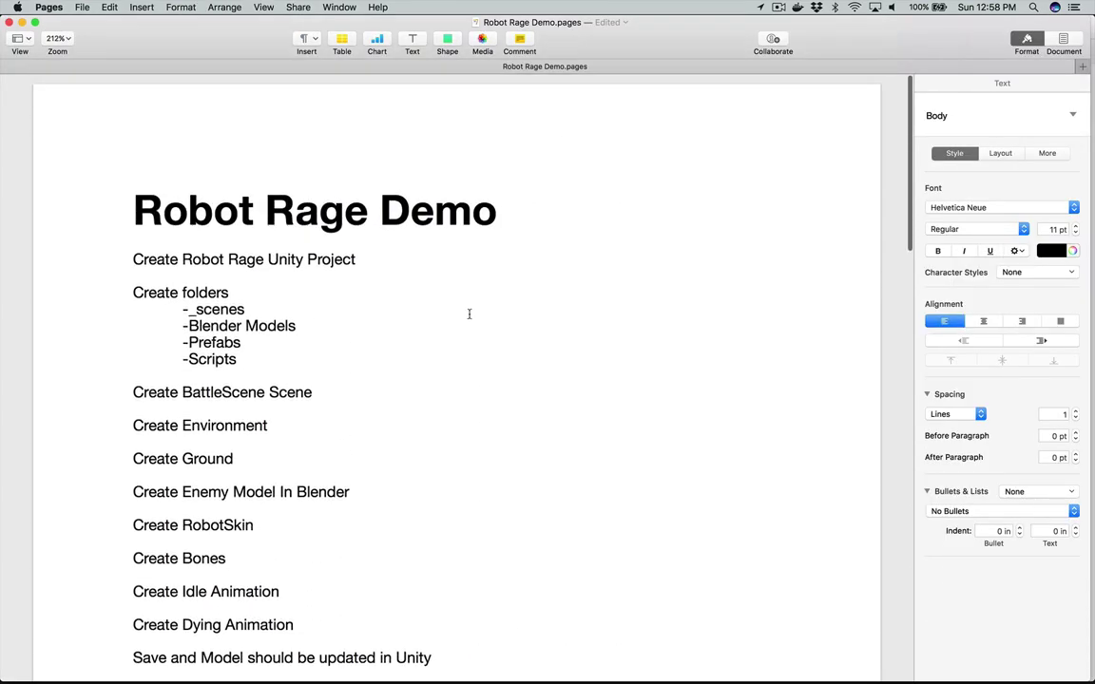
pyautogui.scroll(-3, 469, 313)
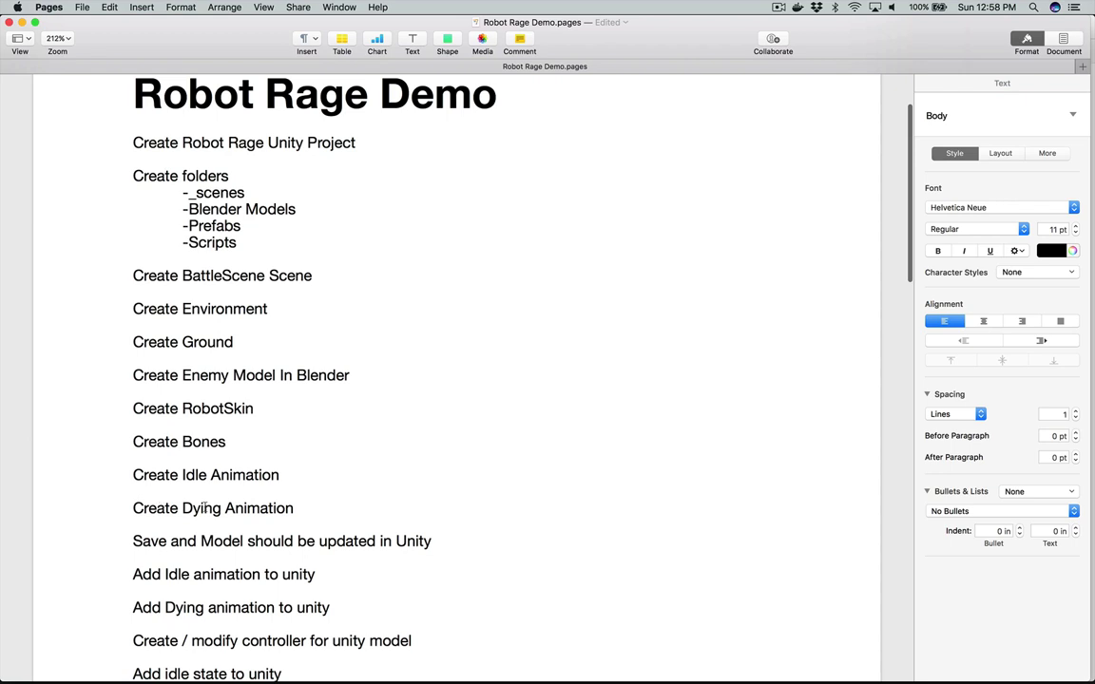
pyautogui.scroll(-4, 315, 502)
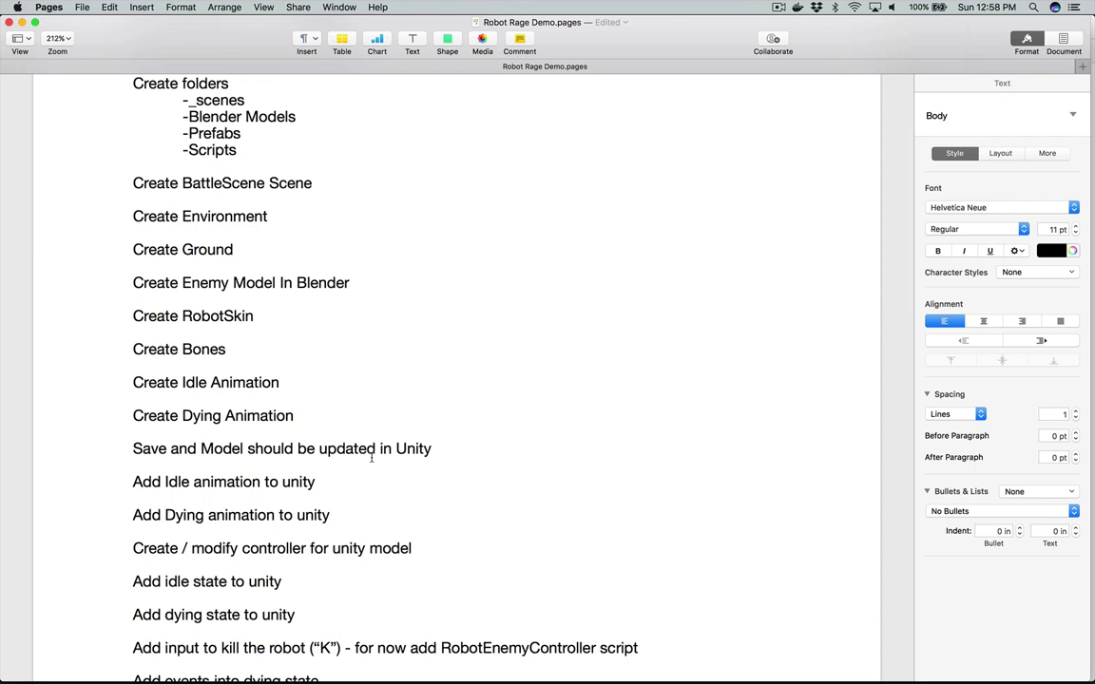
pyautogui.click(210, 482)
pyautogui.scroll(-2, 165, 481)
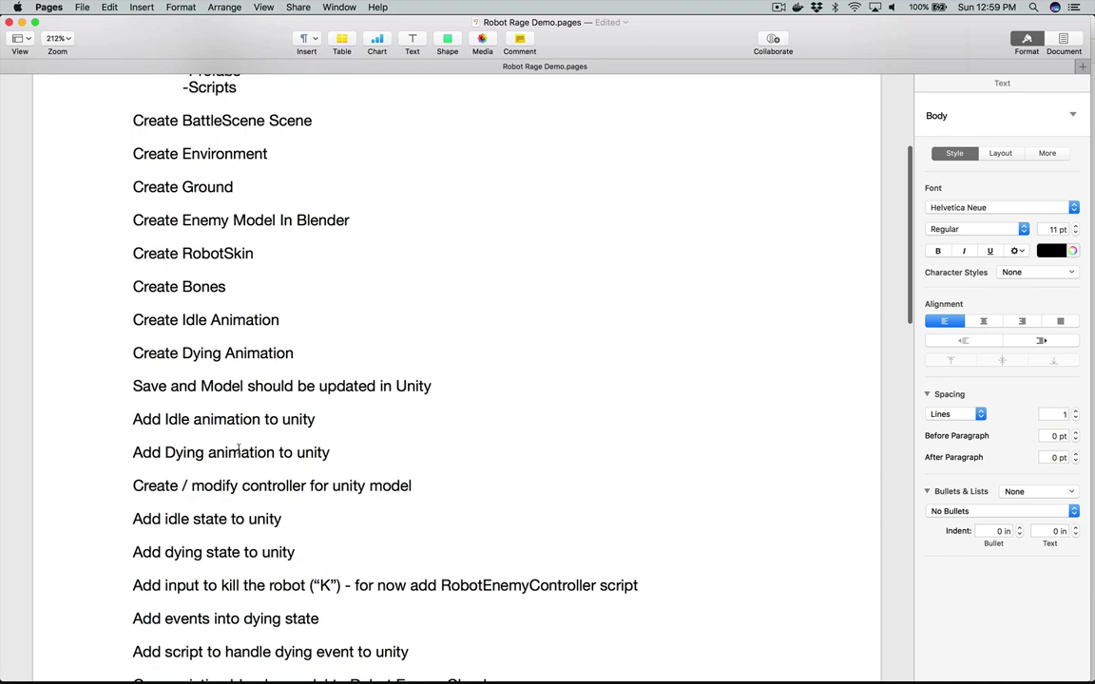
pyautogui.scroll(-3, 190, 390)
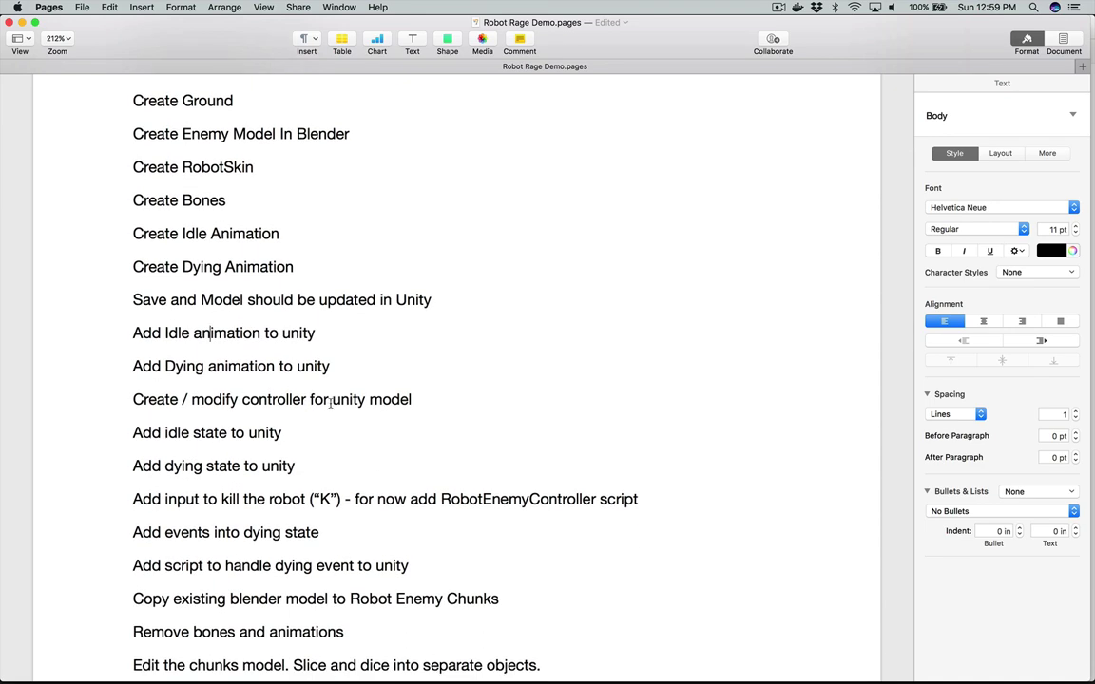
pyautogui.scroll(-3, 331, 402)
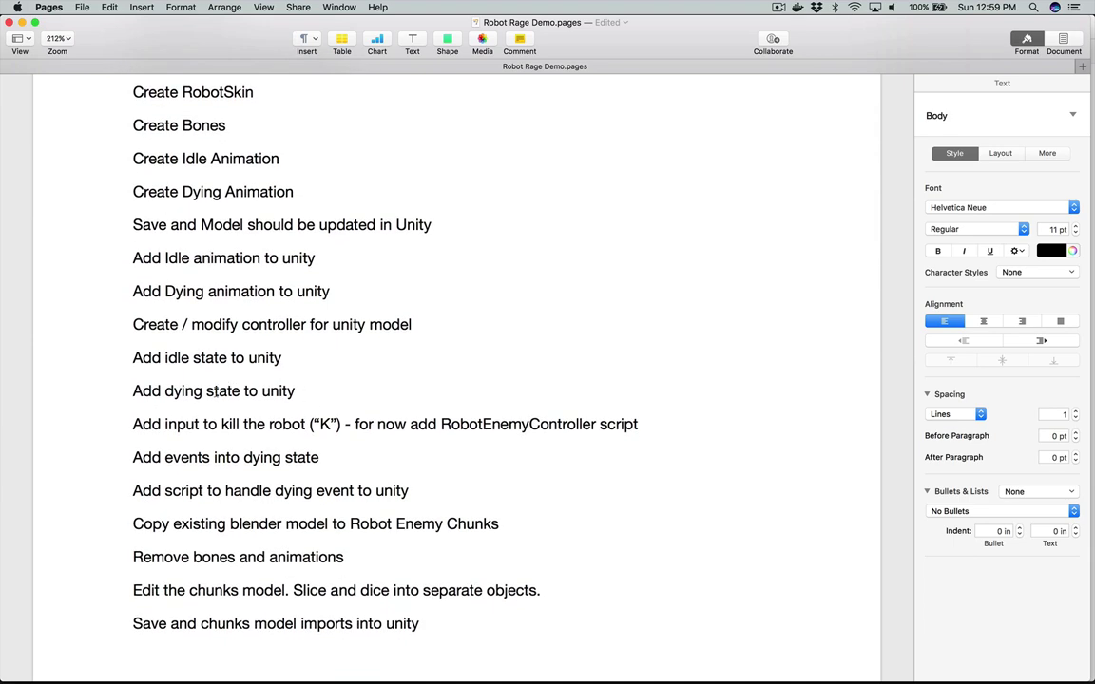
pyautogui.scroll(-5, 217, 391)
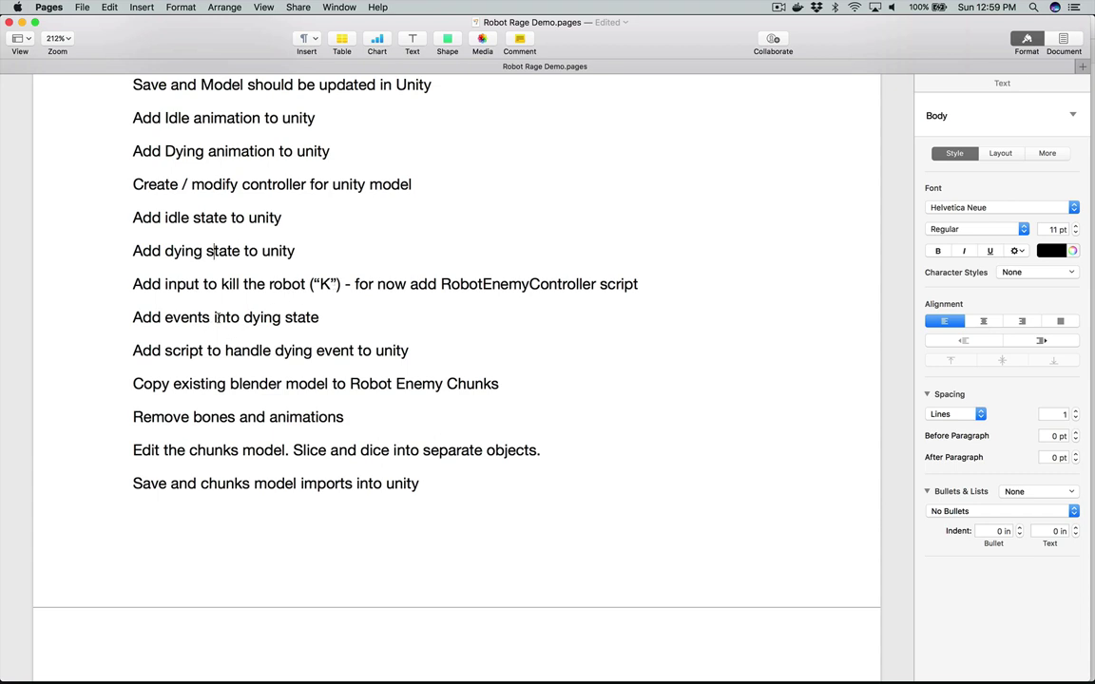
pyautogui.click(322, 348)
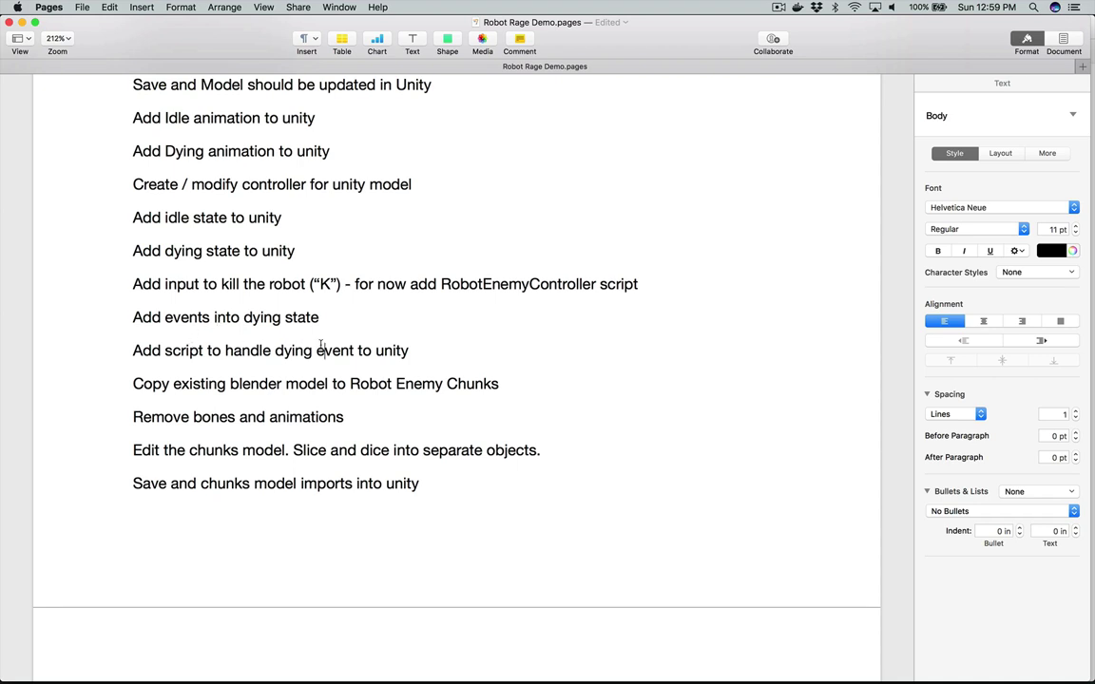
pyautogui.click(271, 317)
pyautogui.press('Right')
pyautogui.press('Right')
pyautogui.press('Right')
pyautogui.click(201, 384)
pyautogui.scroll(-2, 463, 473)
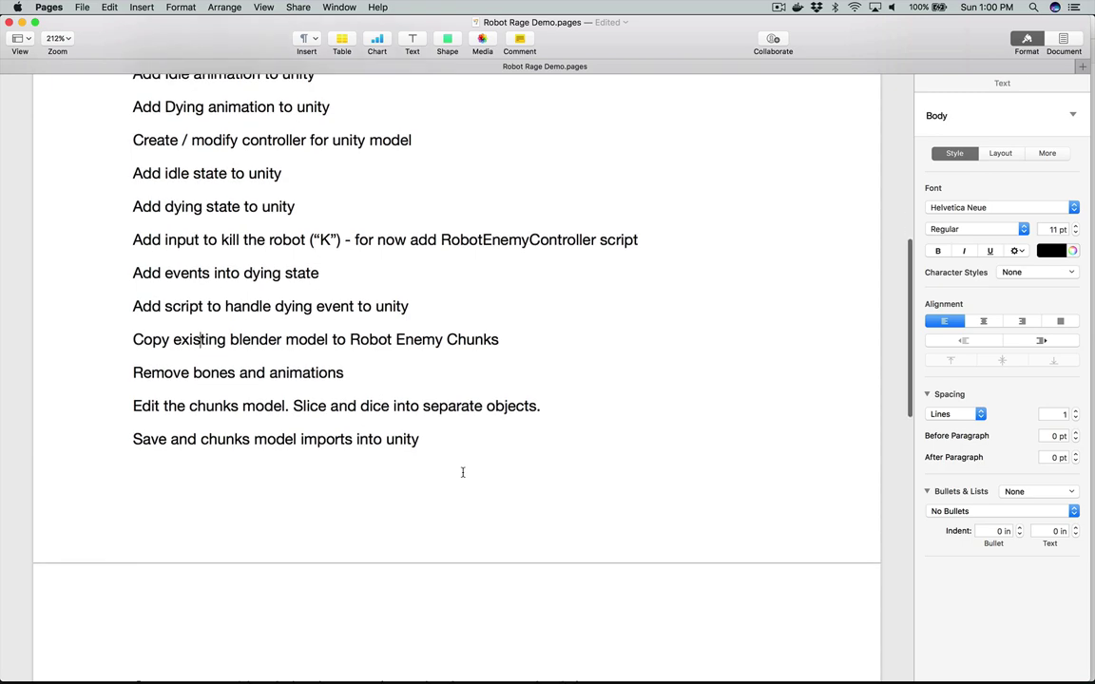
pyautogui.scroll(-3, 463, 472)
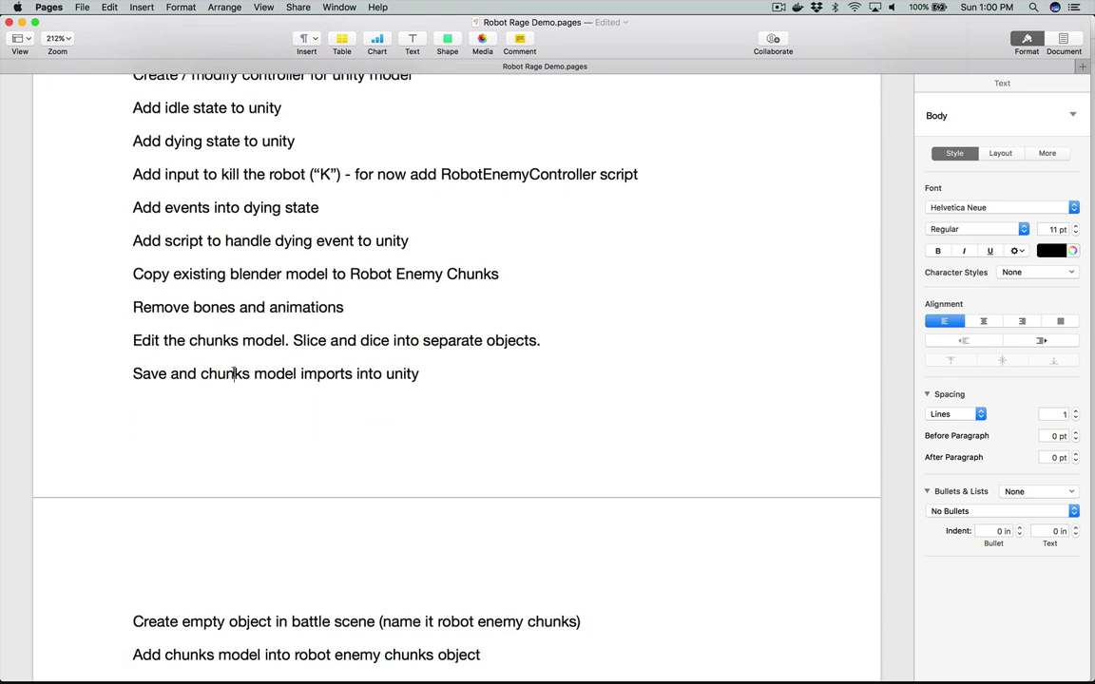
pyautogui.scroll(-10, 232, 373)
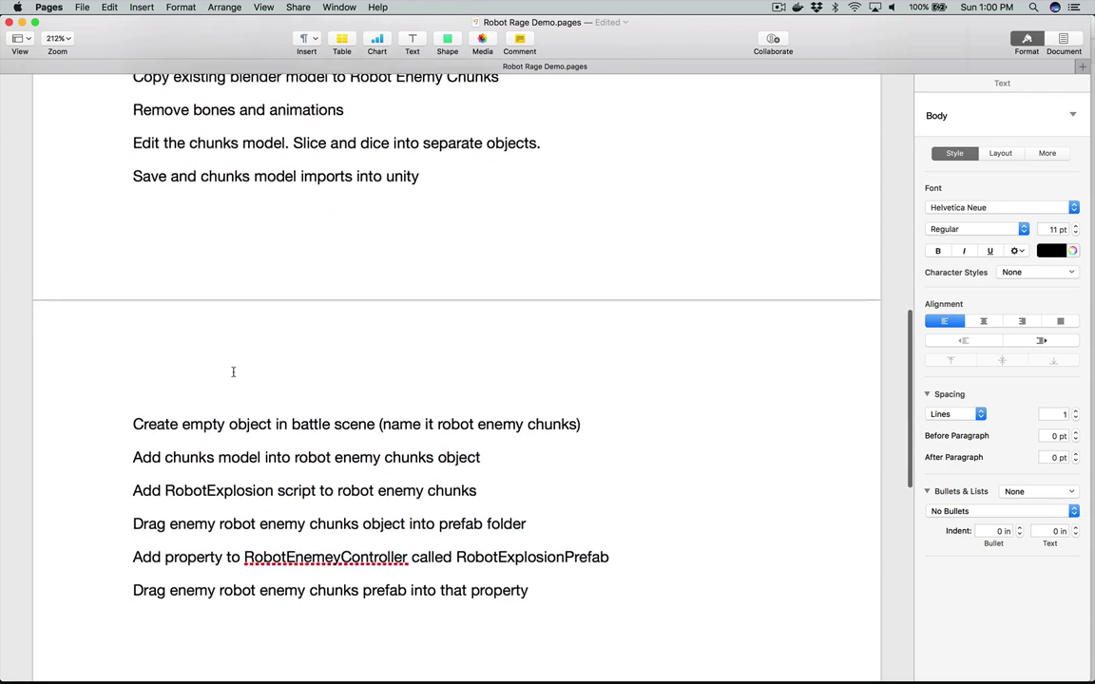
pyautogui.scroll(-1, 232, 373)
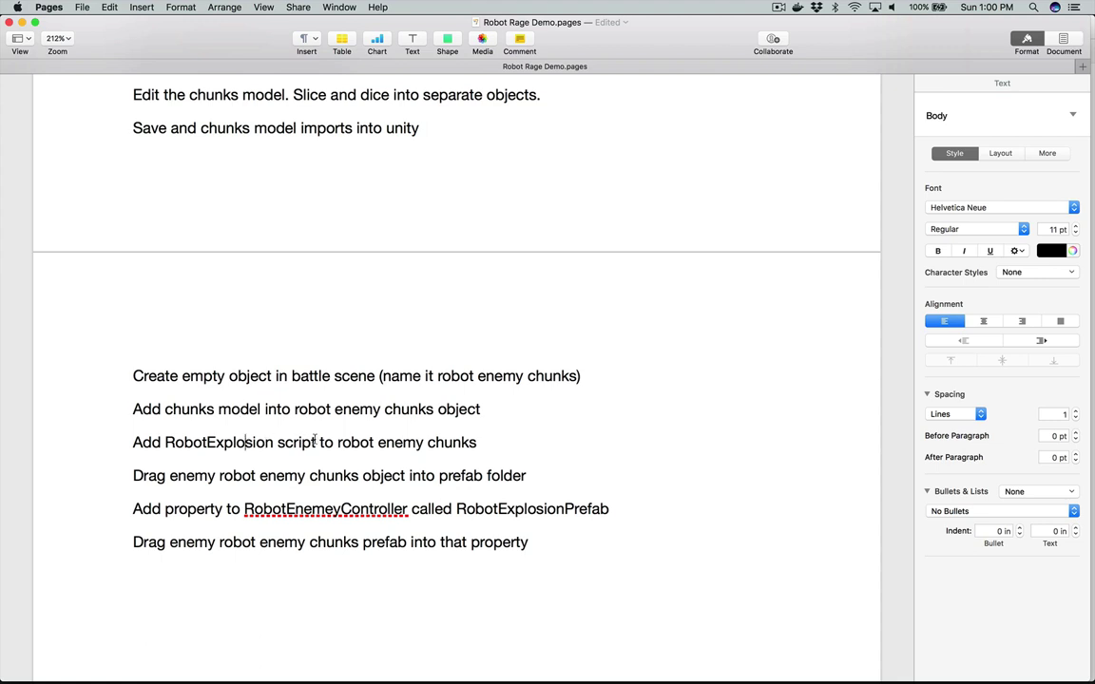
pyautogui.press('Down')
pyautogui.click(281, 533)
pyautogui.scroll(15, 281, 532)
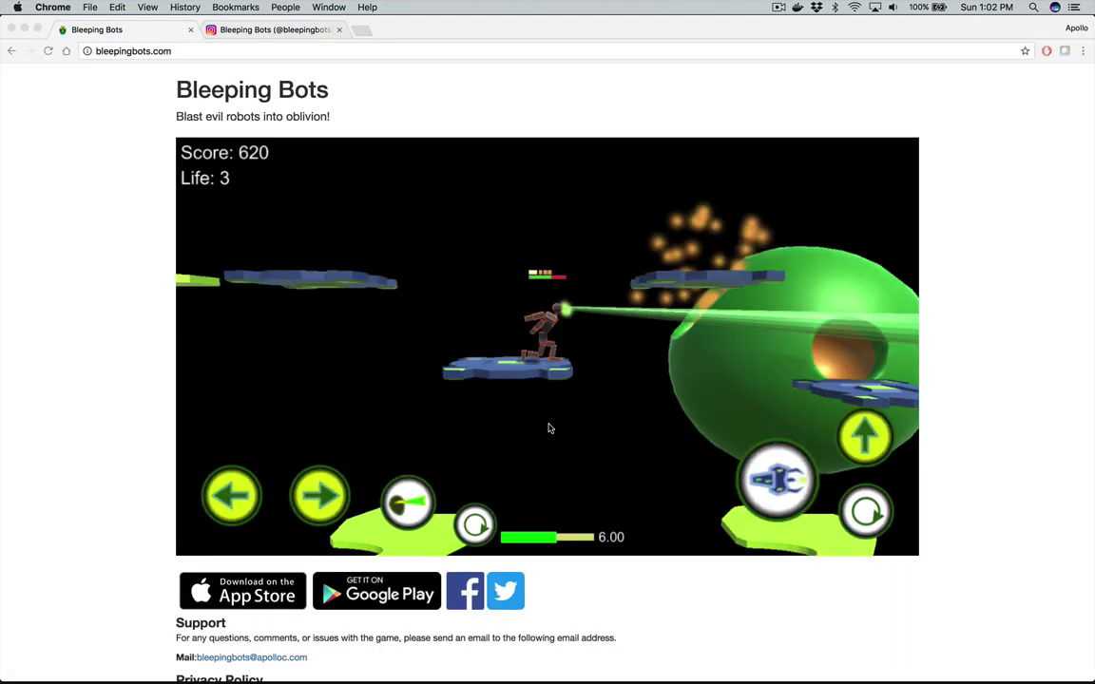
# Step: Launch Unity 2017.1 from the Dock to show its Projects window
pyautogui.press('super+Tab')
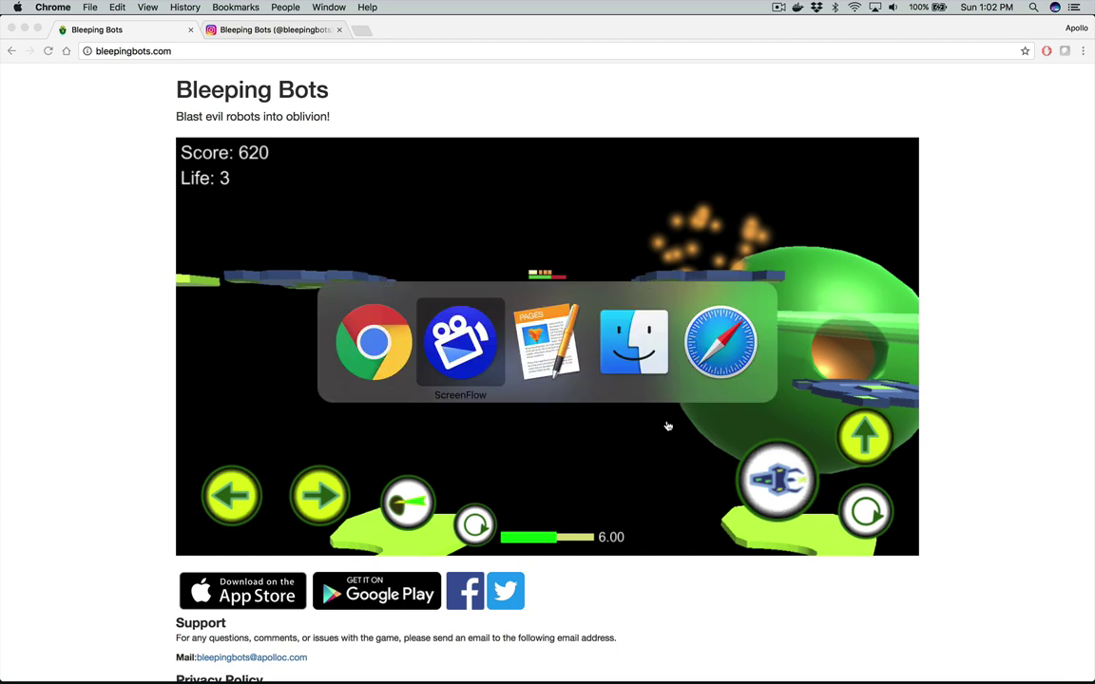
pyautogui.moveTo(644, 670)
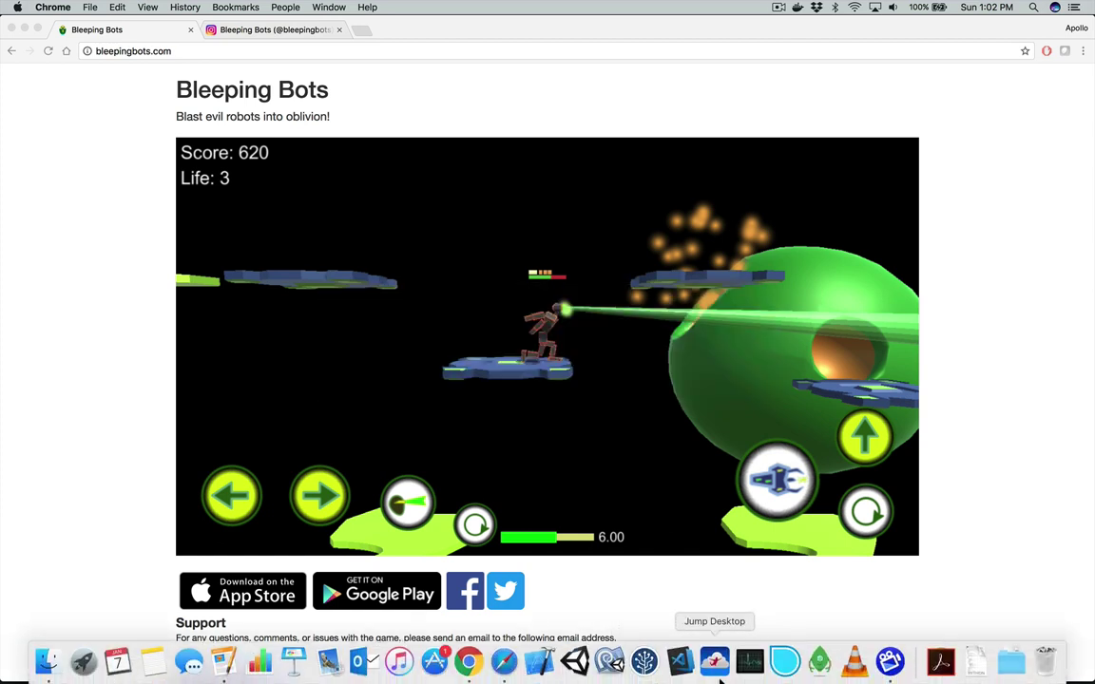
pyautogui.click(574, 661)
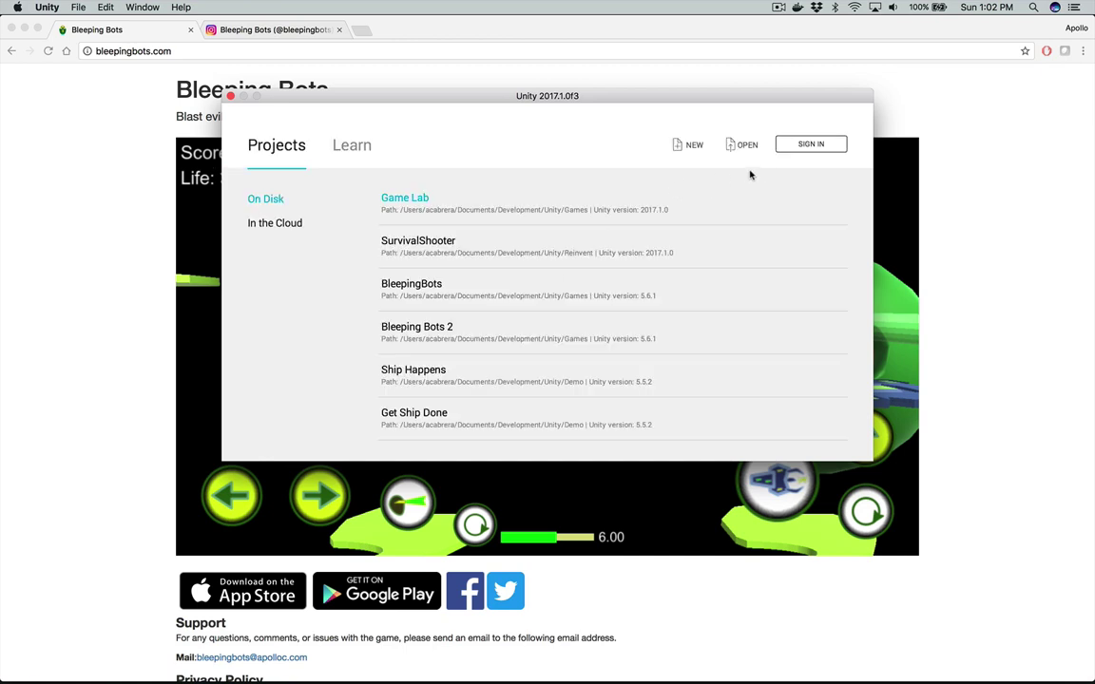
# Step: Start a new project and choose the Development/Unity folder as its location
pyautogui.click(690, 148)
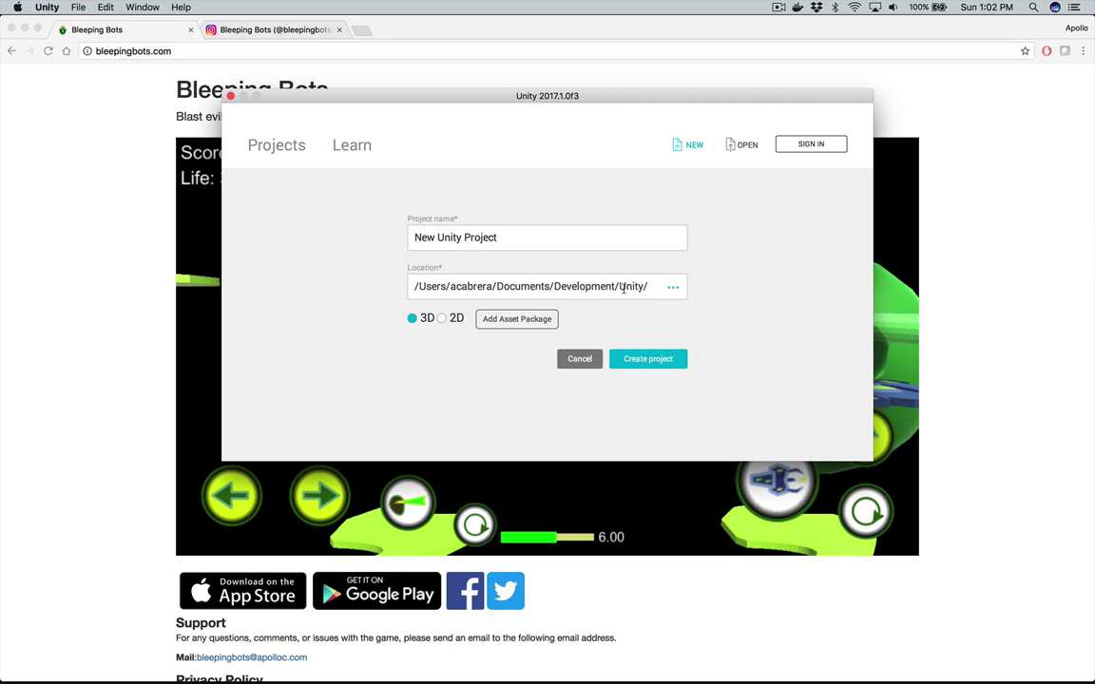
pyautogui.click(673, 287)
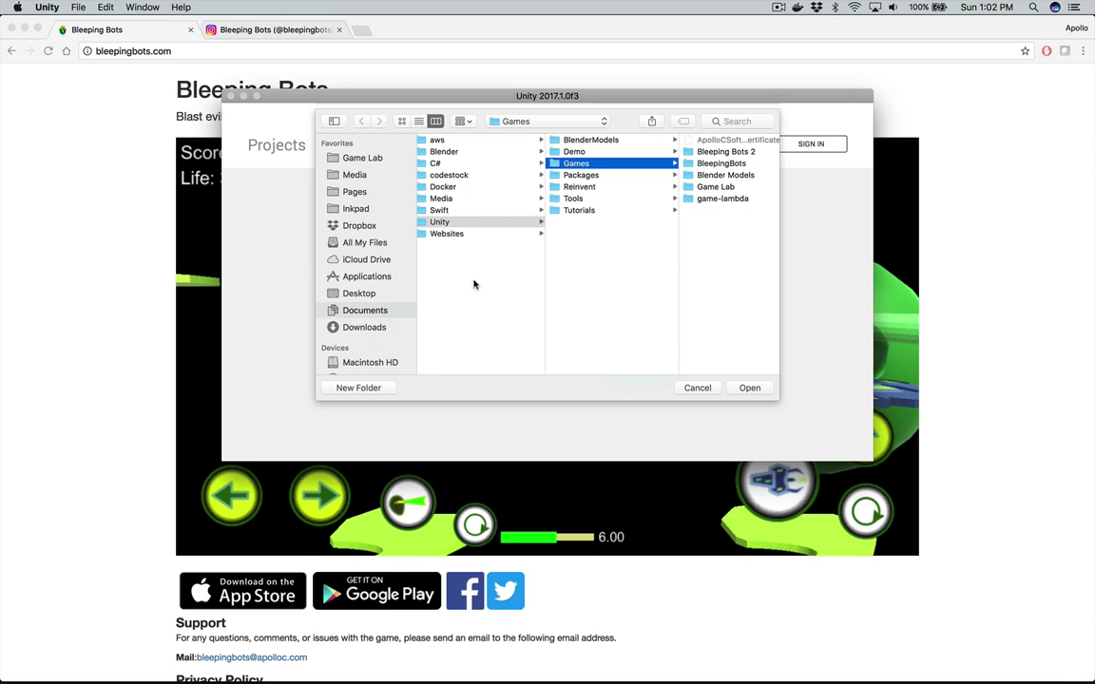
pyautogui.press('Left')
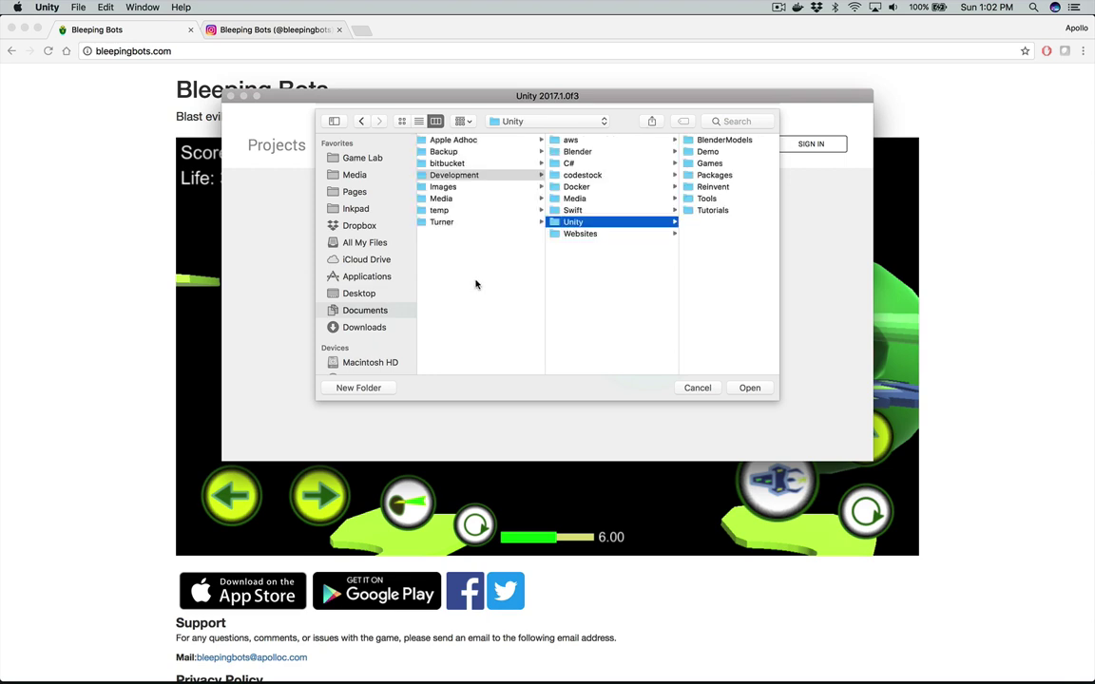
pyautogui.press('Left')
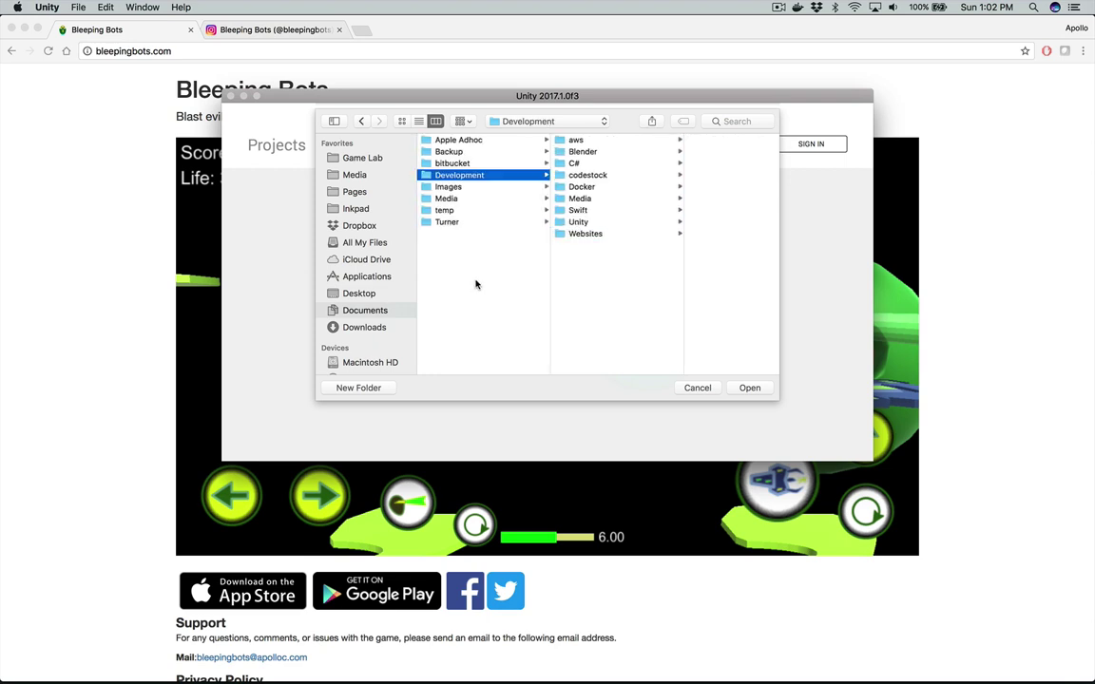
pyautogui.doubleClick(580, 222)
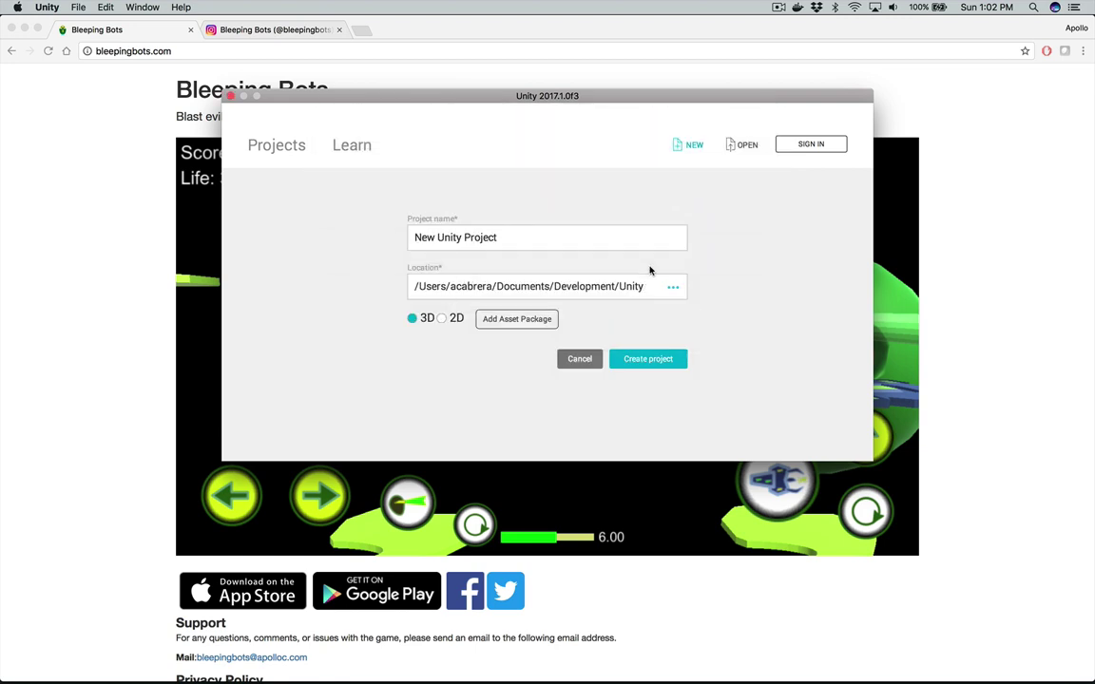
pyautogui.click(672, 292)
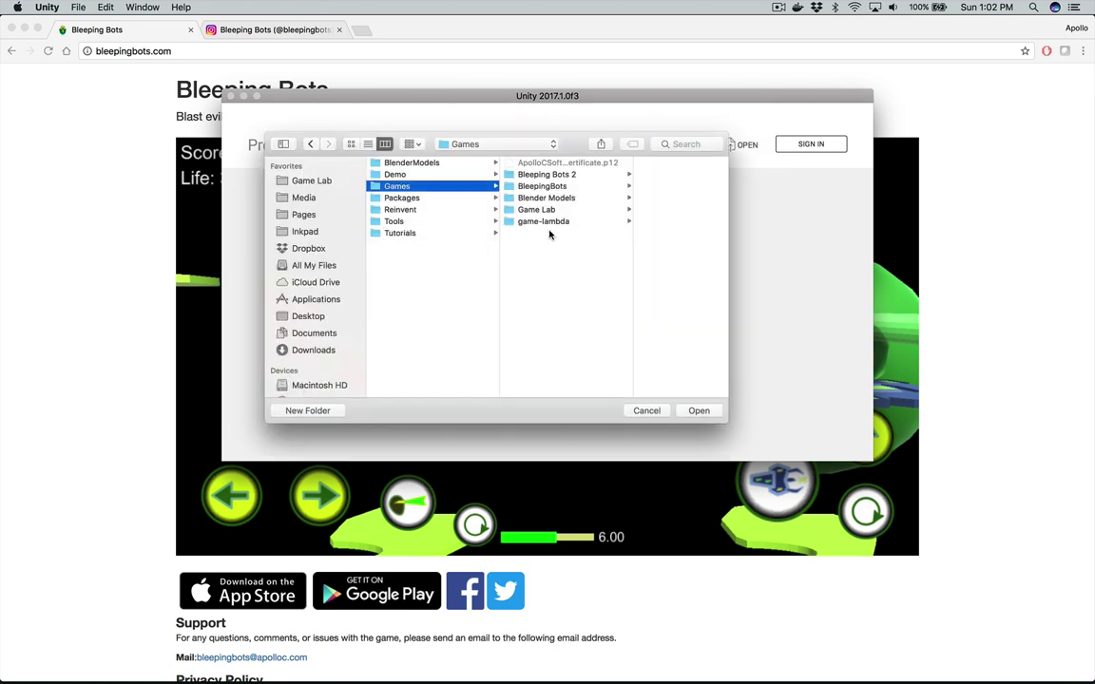
pyautogui.click(419, 175)
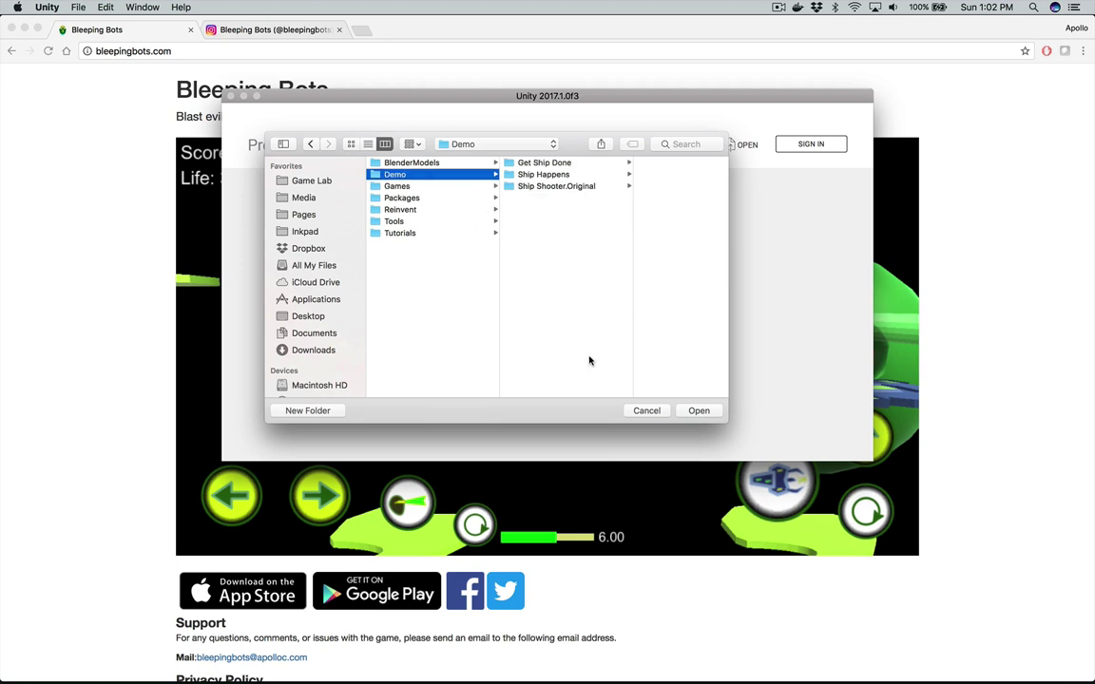
pyautogui.click(697, 412)
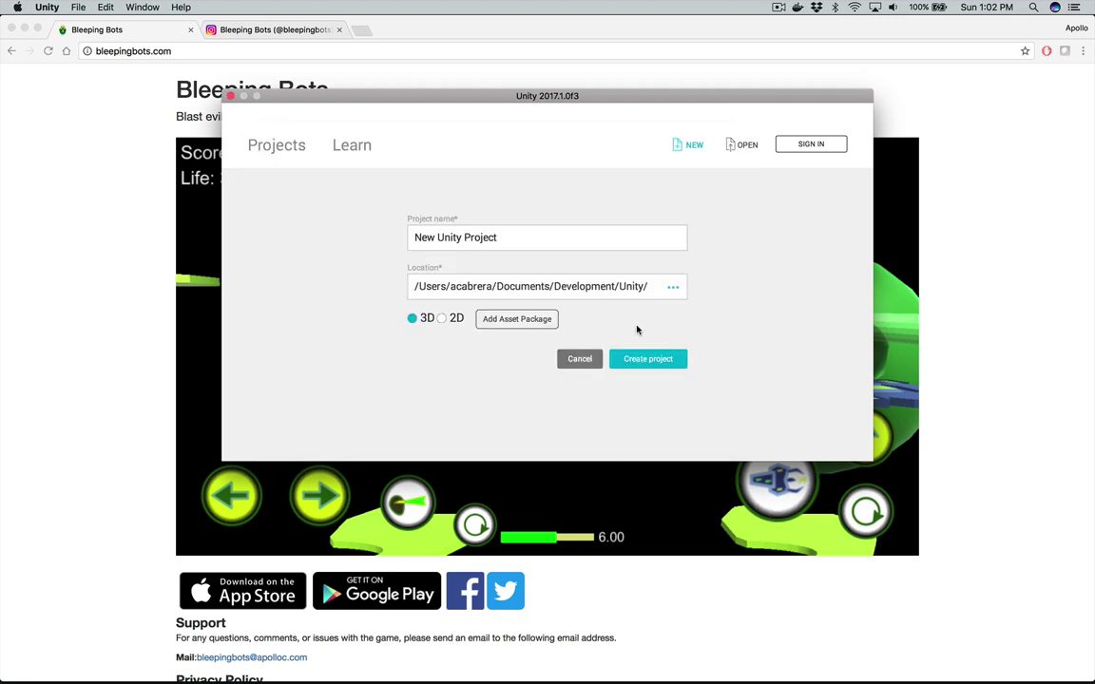
# Step: Append Demo to the location path and name the project RobotExplosion
pyautogui.click(632, 286)
pyautogui.write('Demo')
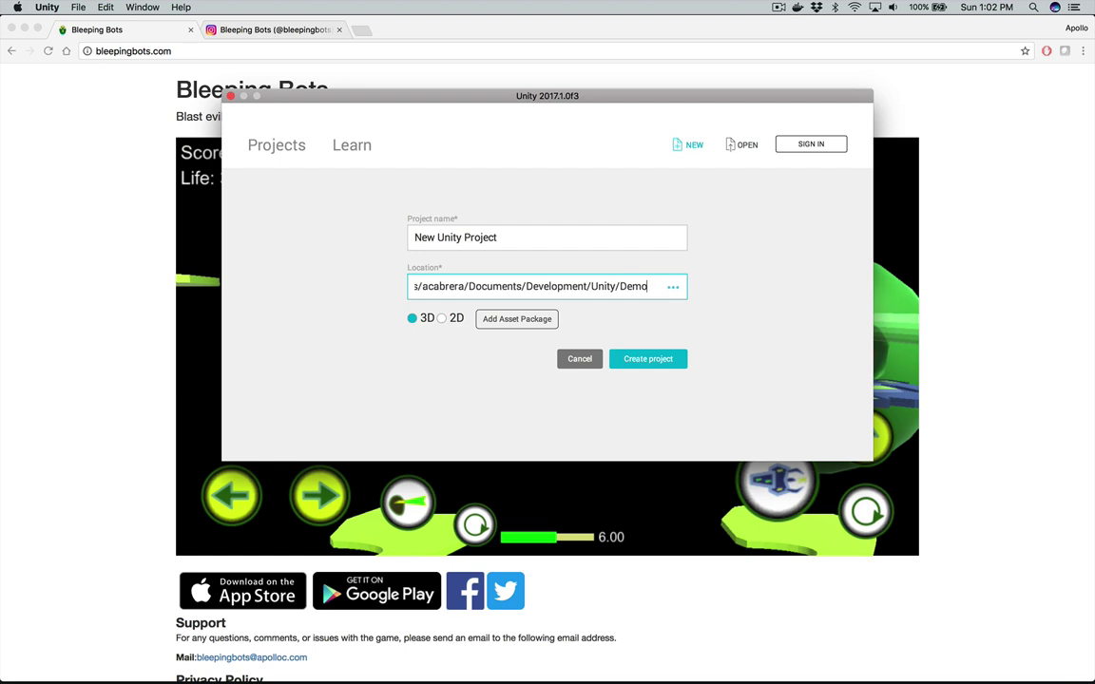
pyautogui.click(567, 242)
pyautogui.press('super+a')
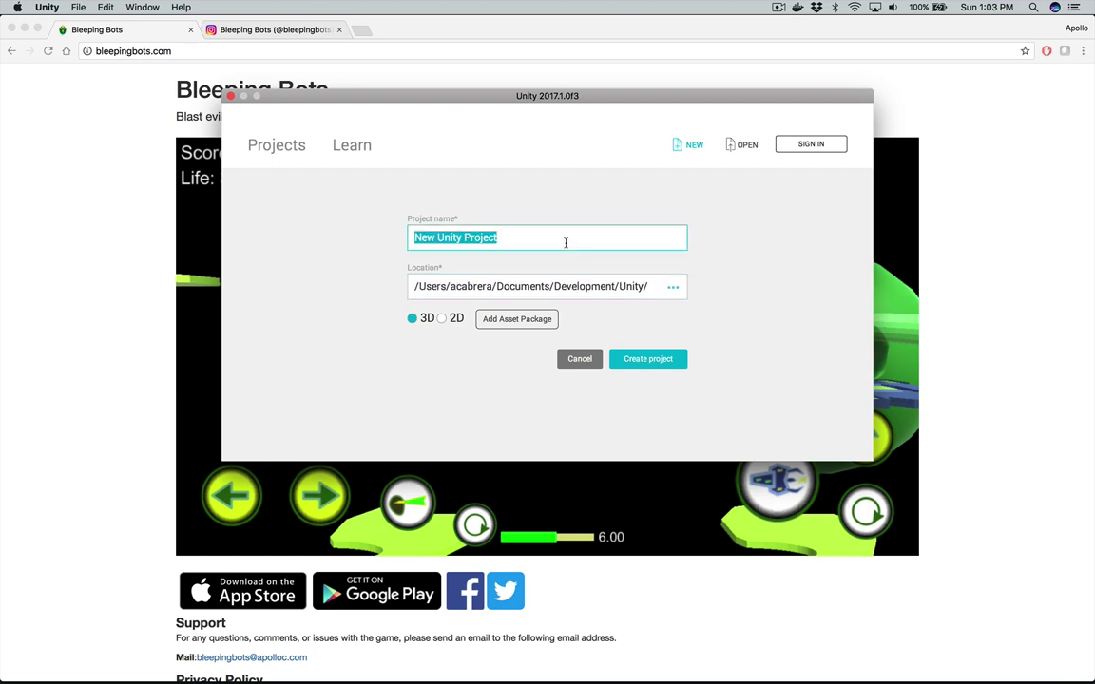
pyautogui.write('Robot')
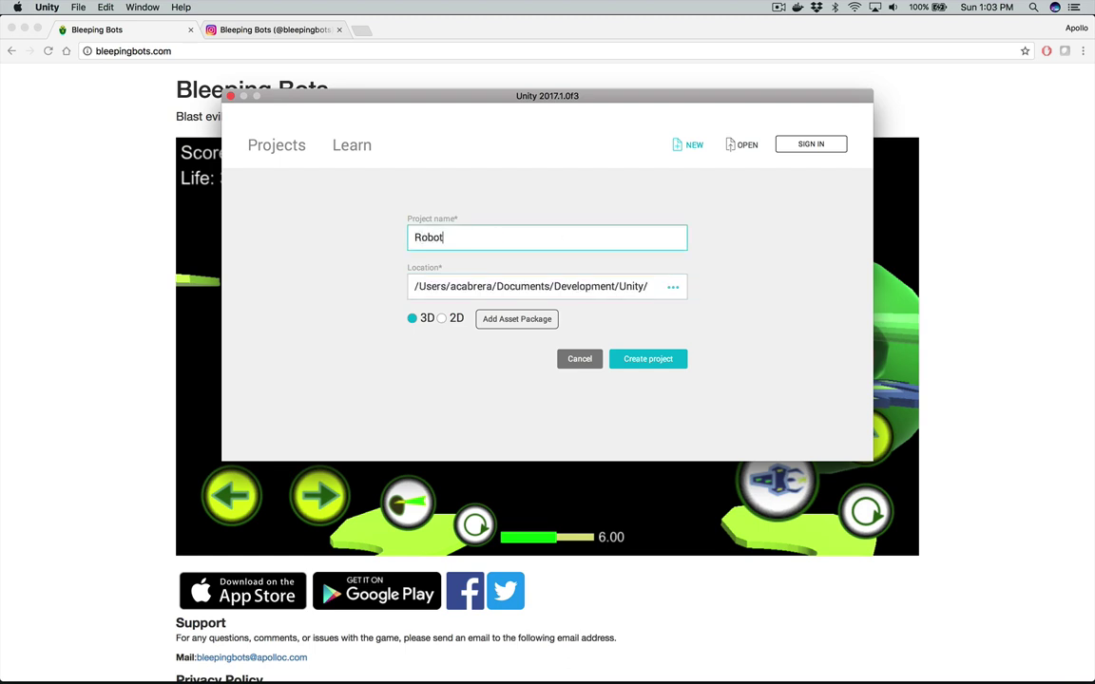
pyautogui.write('Explosion')
# Step: Create the RobotExplosion project and add a _scenes folder to its assets
pyautogui.click(643, 360)
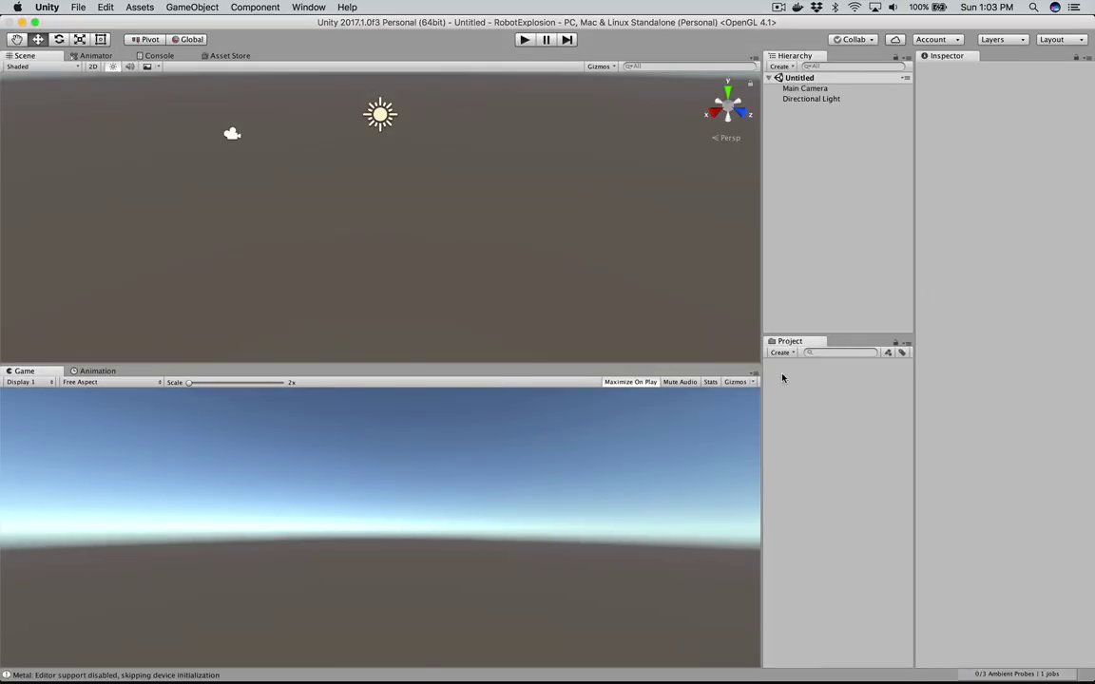
pyautogui.click(781, 353)
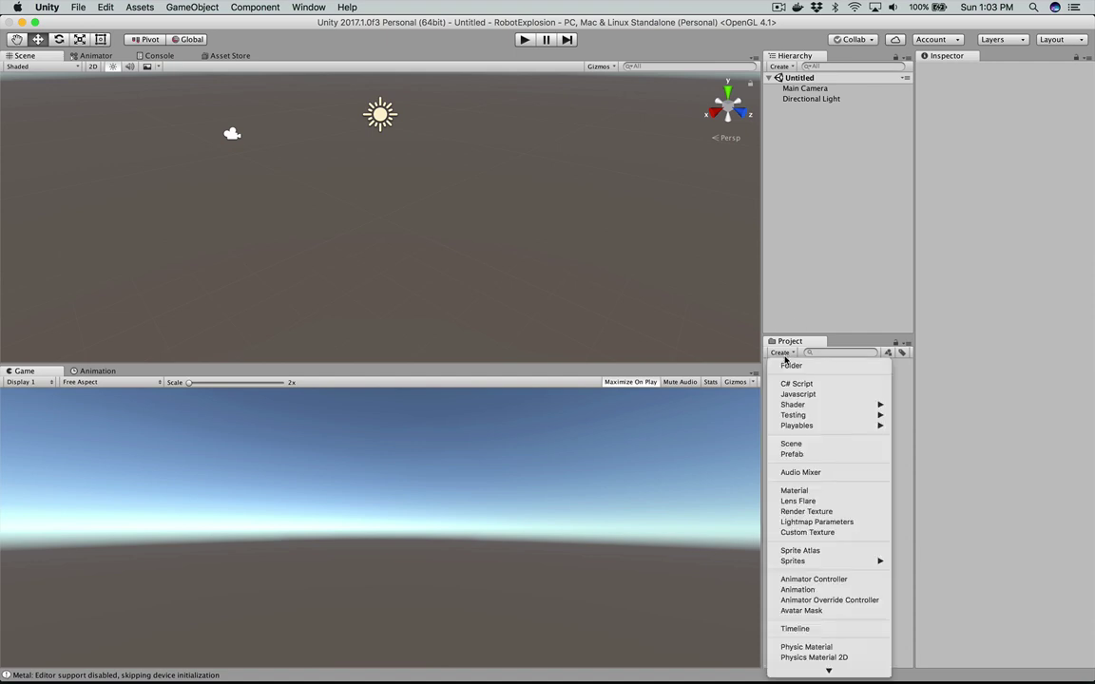
pyautogui.click(801, 367)
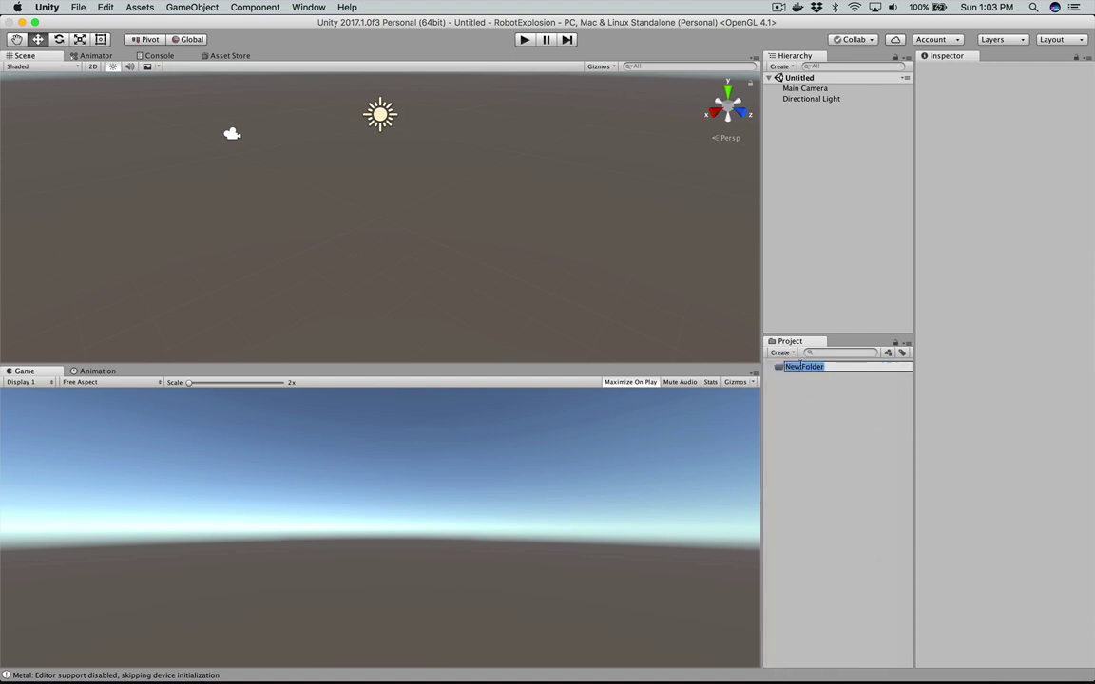
pyautogui.write('_sc')
pyautogui.press('BackSpace')
pyautogui.press('BackSpace')
pyautogui.press('BackSpace')
pyautogui.write('_scenes')
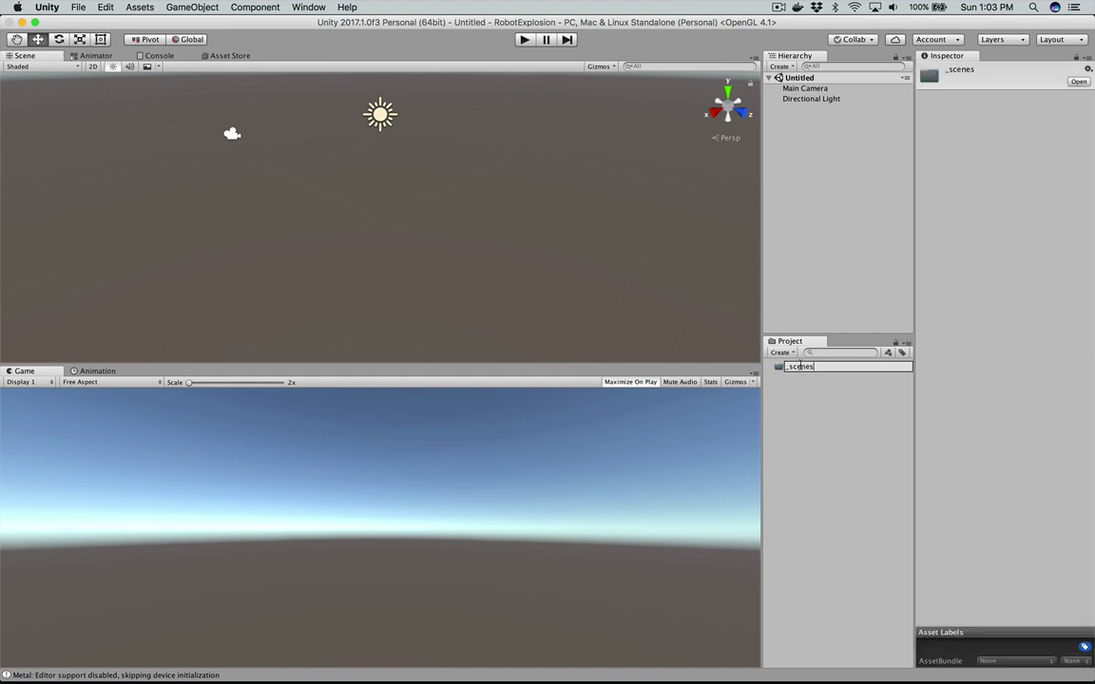
pyautogui.press('Return')
pyautogui.click(801, 418)
# Step: Add BlenderModels and Prefabs folders to the assets
pyautogui.rightClick(803, 417)
pyautogui.moveTo(829, 424)
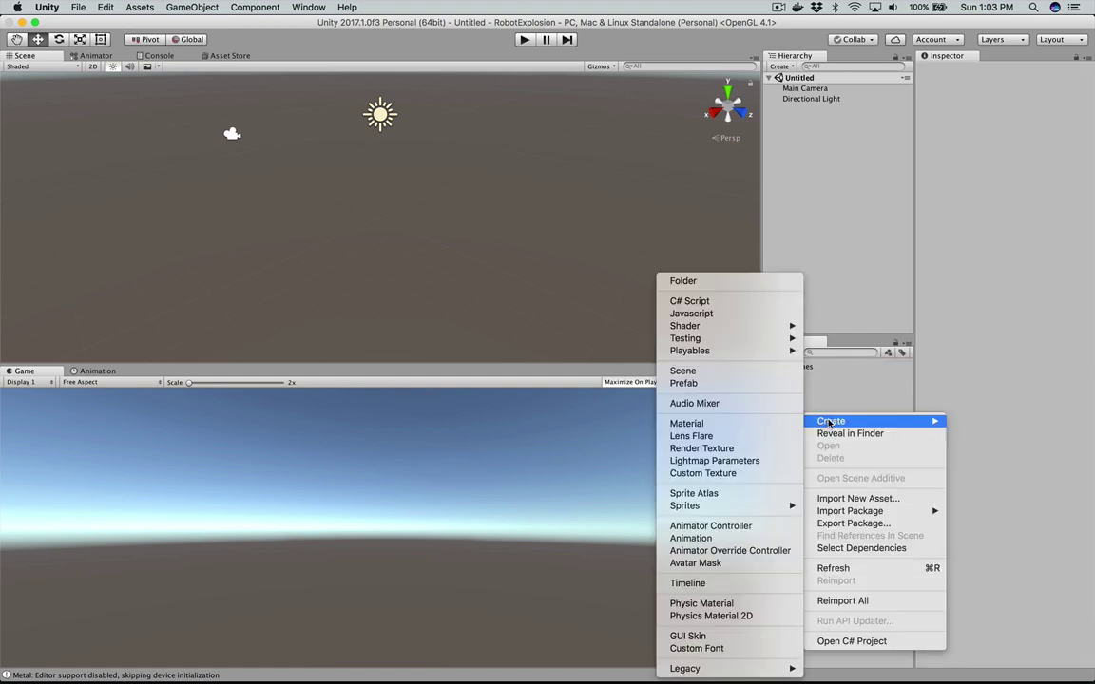
pyautogui.click(758, 285)
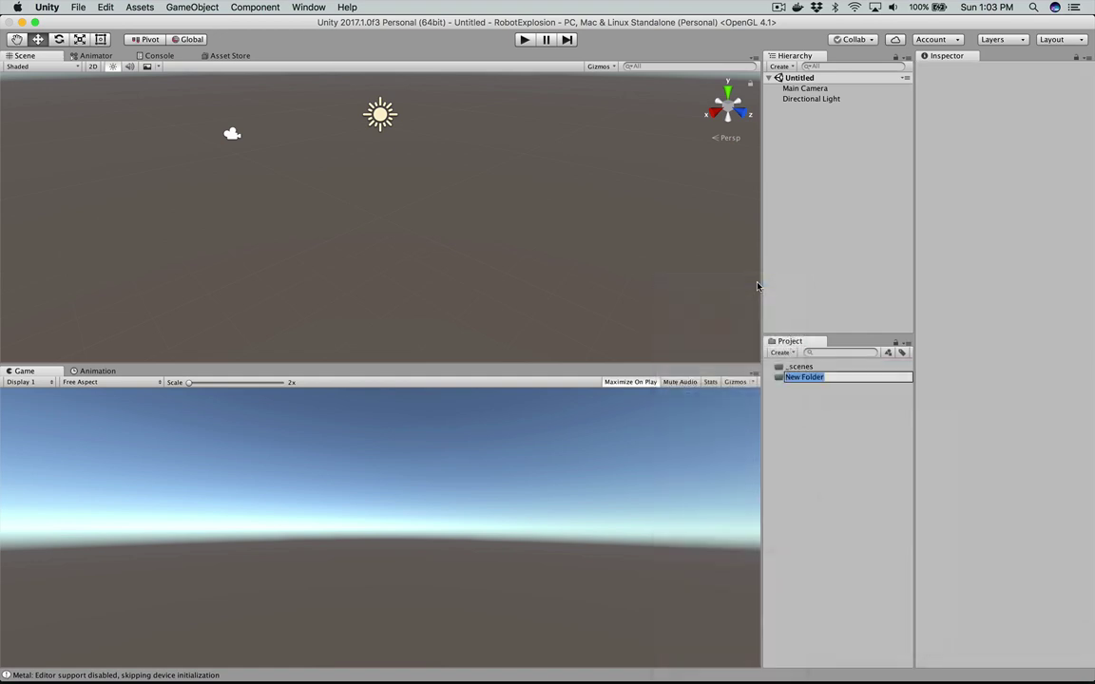
pyautogui.write('BlenderModels')
pyautogui.press('Return')
pyautogui.click(794, 434)
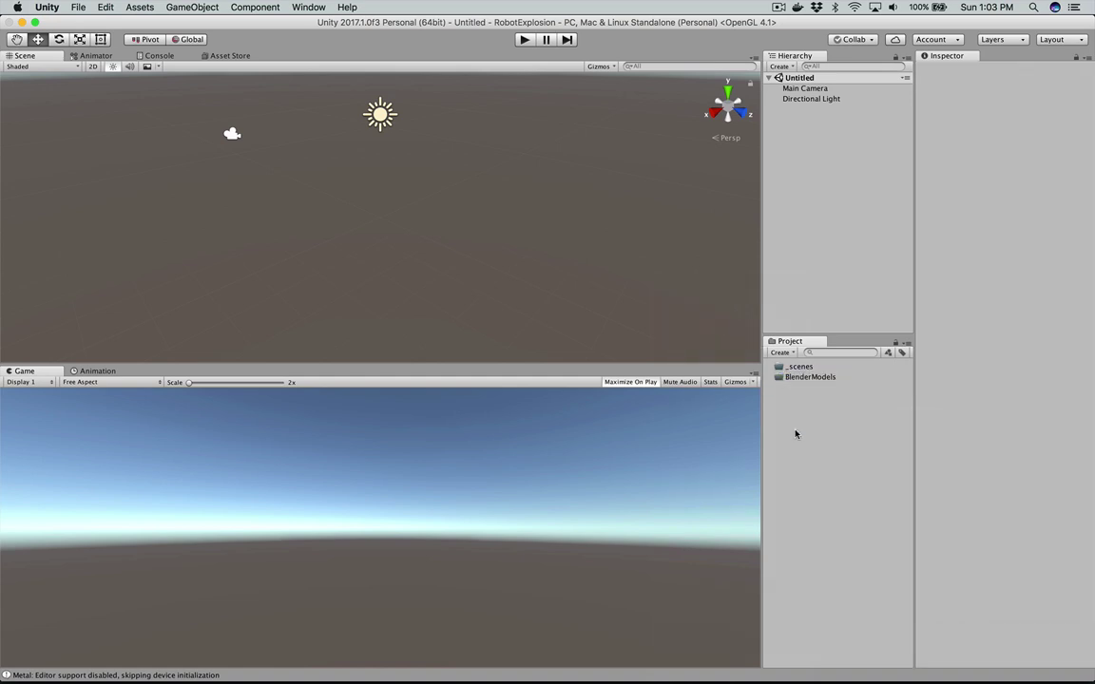
pyautogui.rightClick(795, 435)
pyautogui.moveTo(836, 435)
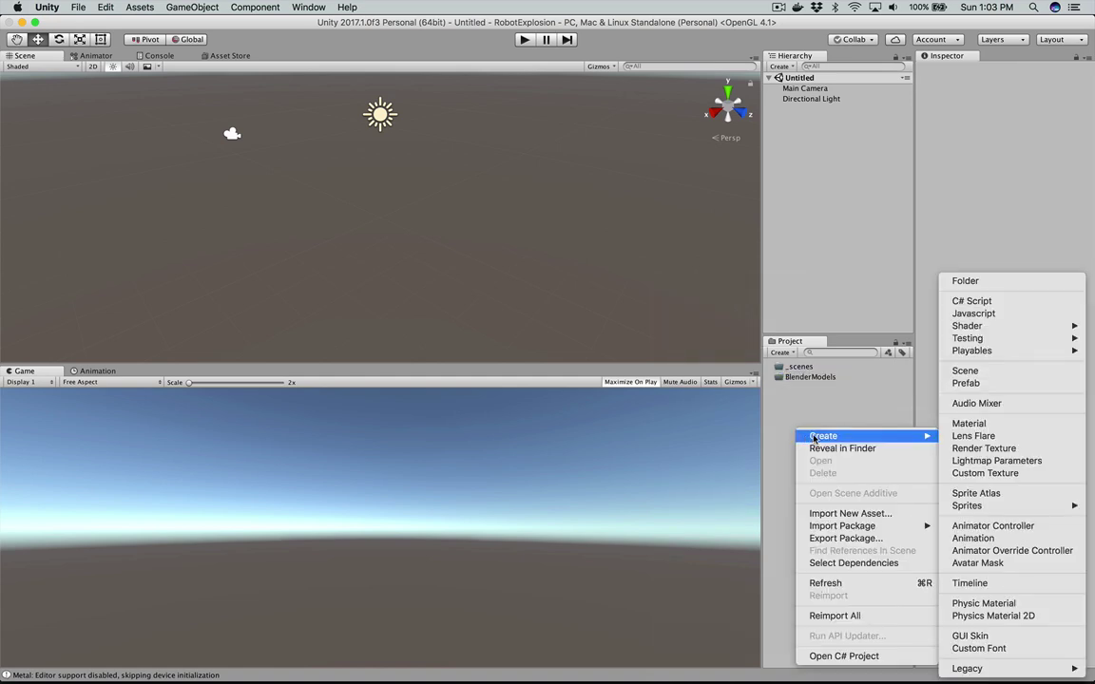
pyautogui.click(961, 280)
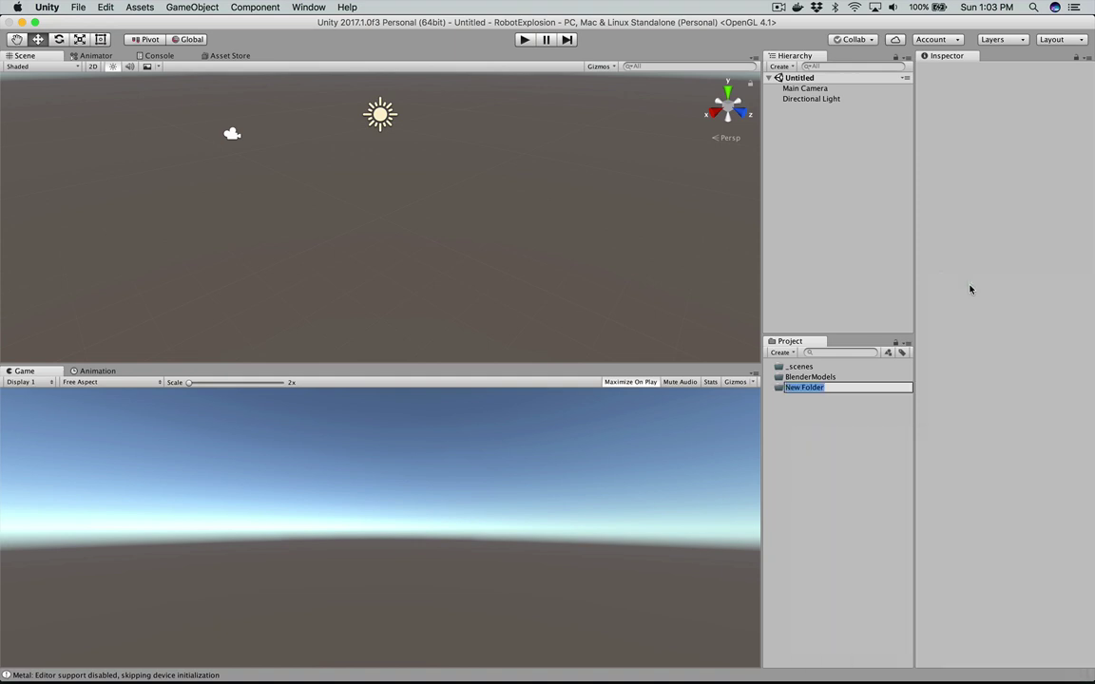
pyautogui.write('Prefabs')
pyautogui.press('Return')
pyautogui.click(829, 471)
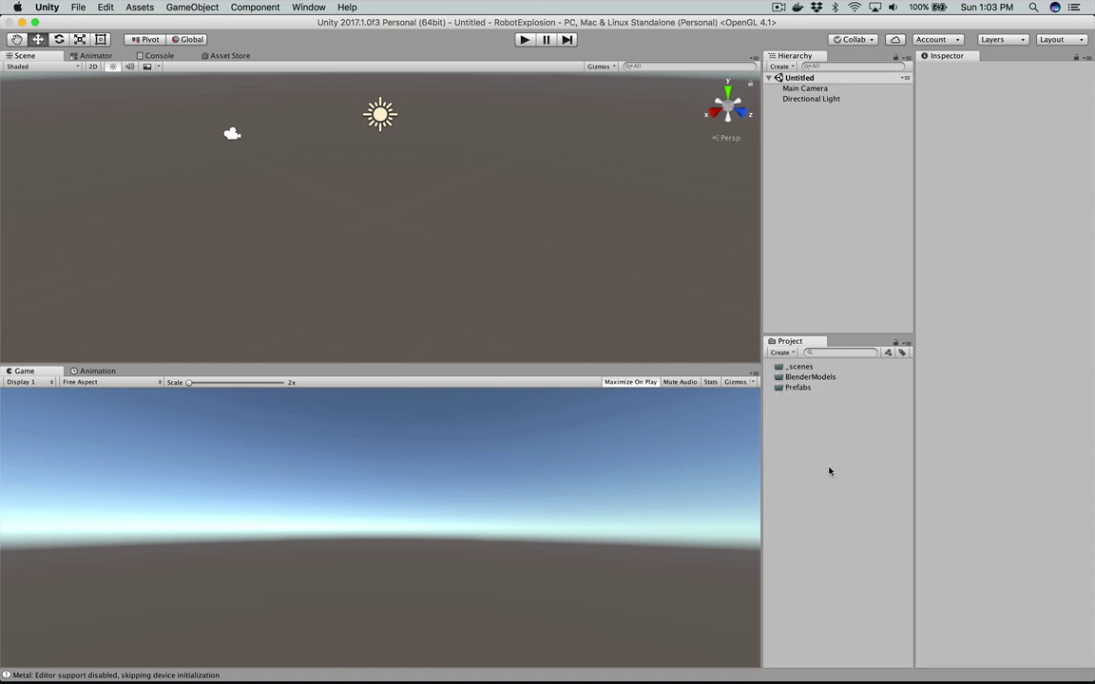
# Step: Add a Scripts folder to the assets
pyautogui.rightClick(828, 471)
pyautogui.moveTo(877, 448)
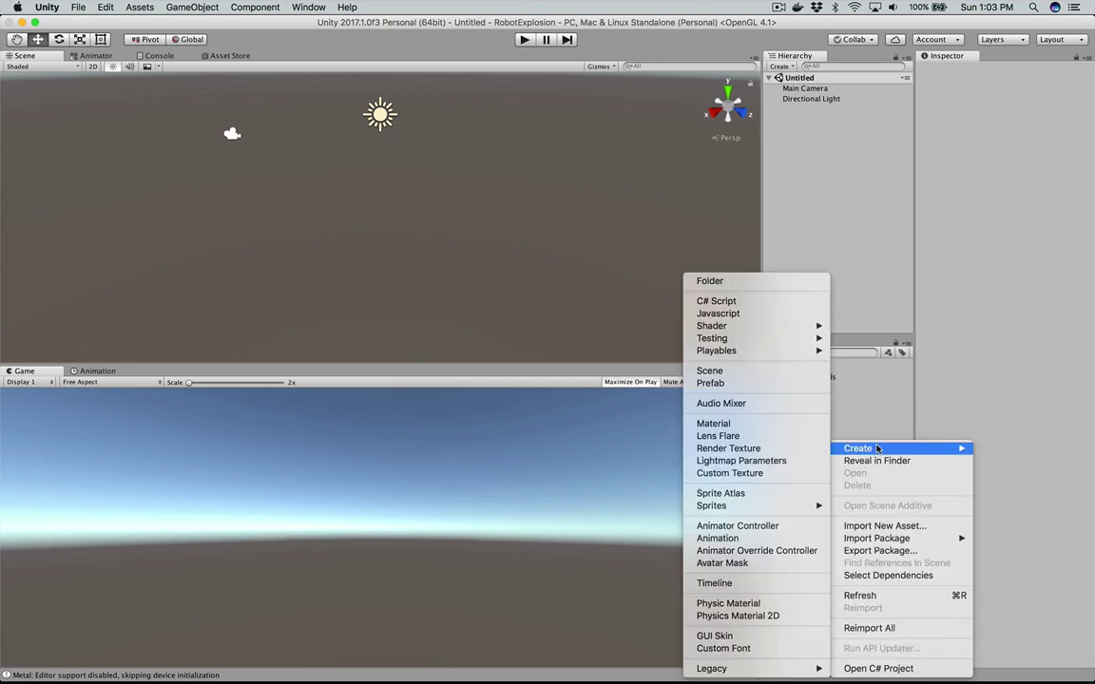
pyautogui.click(777, 281)
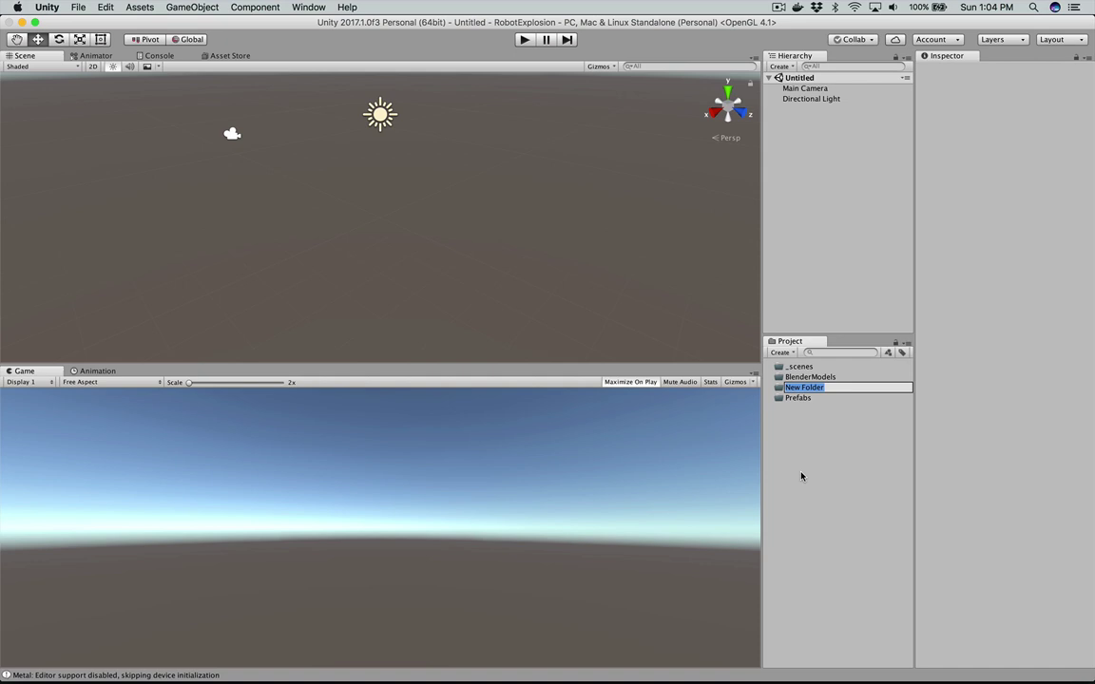
pyautogui.write('Scripts')
pyautogui.press('Return')
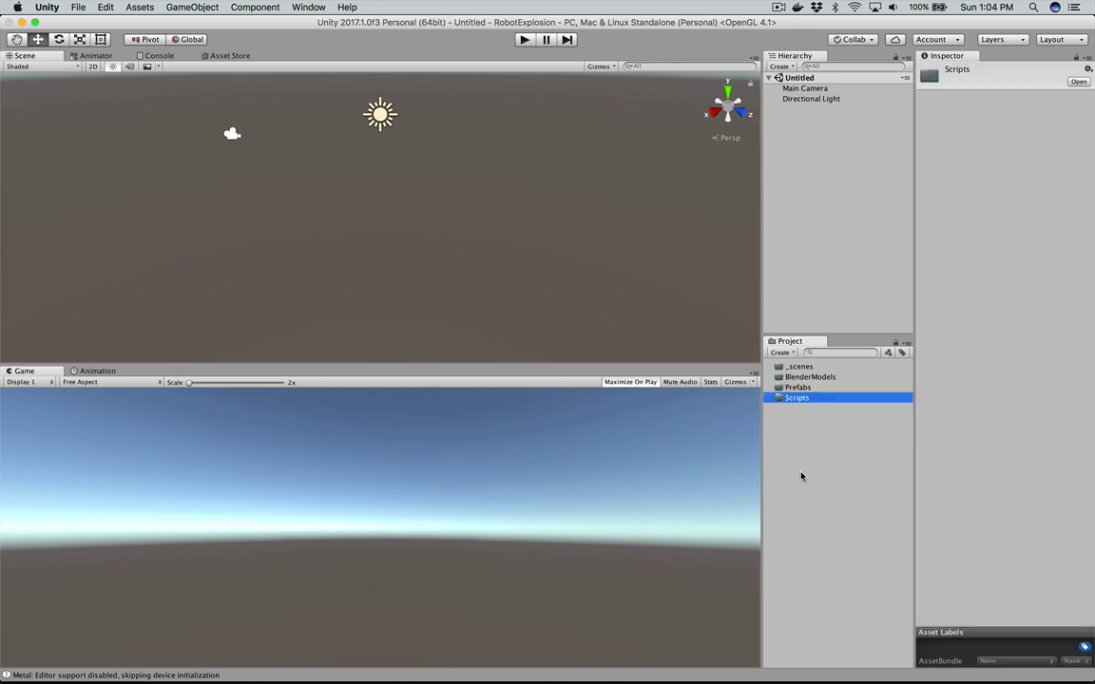
pyautogui.click(810, 542)
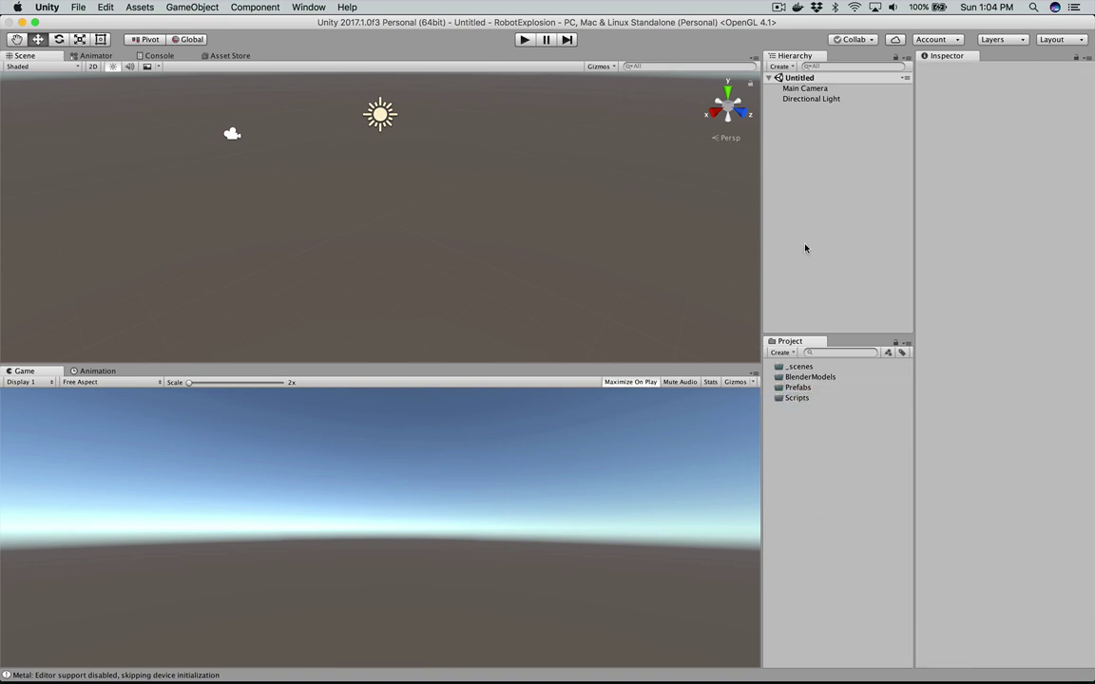
# Step: Create a BattleScene scene in _scenes, open it, and orbit the Scene view
pyautogui.rightClick(798, 366)
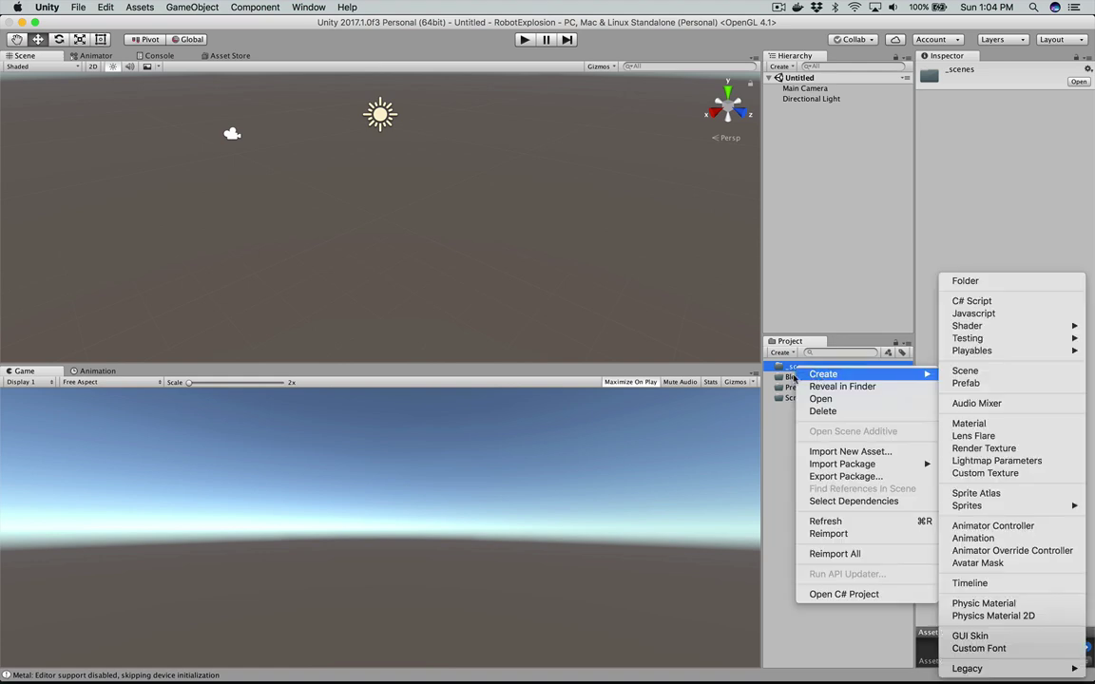
pyautogui.click(960, 374)
pyautogui.write('Bat')
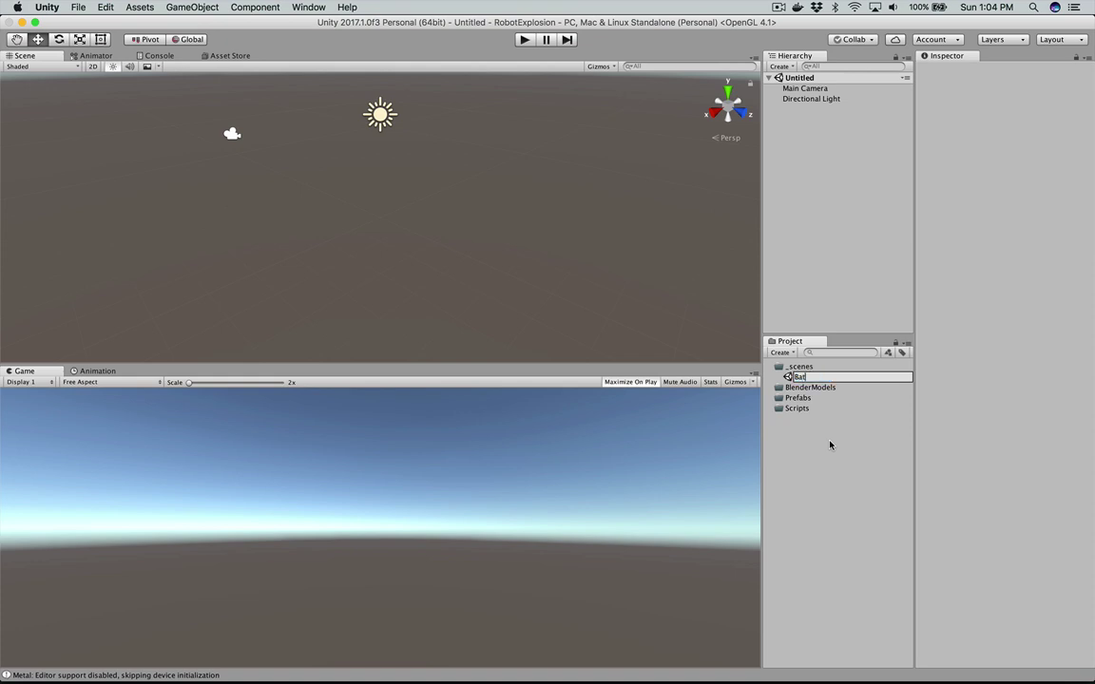
pyautogui.write('tleScene')
pyautogui.press('Return')
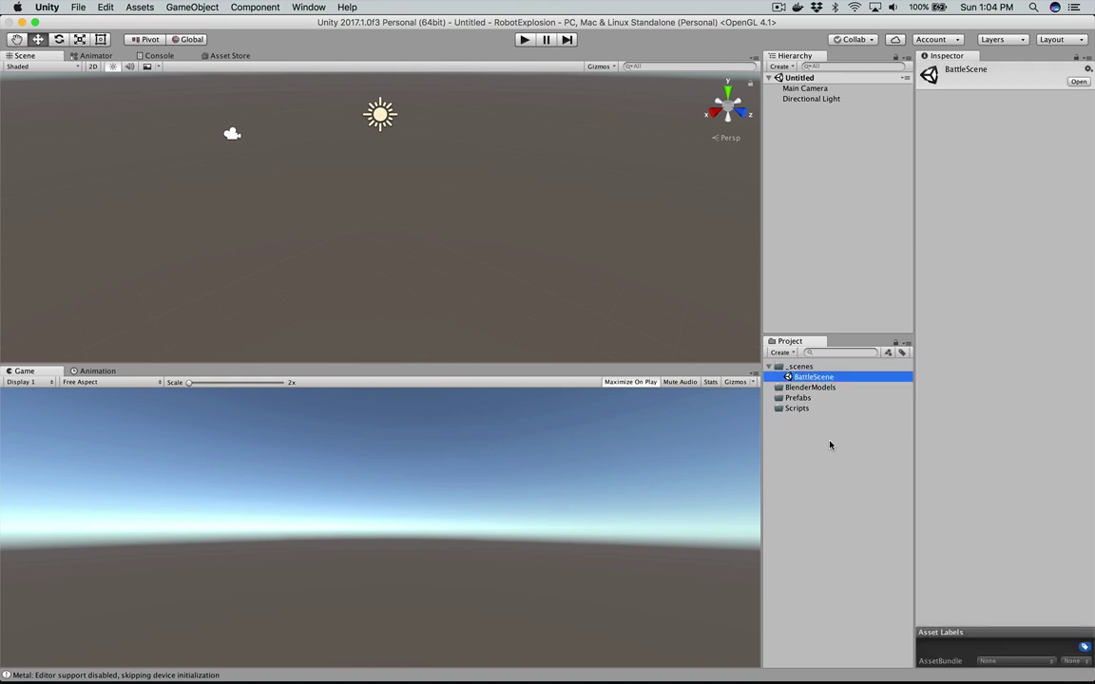
pyautogui.doubleClick(837, 377)
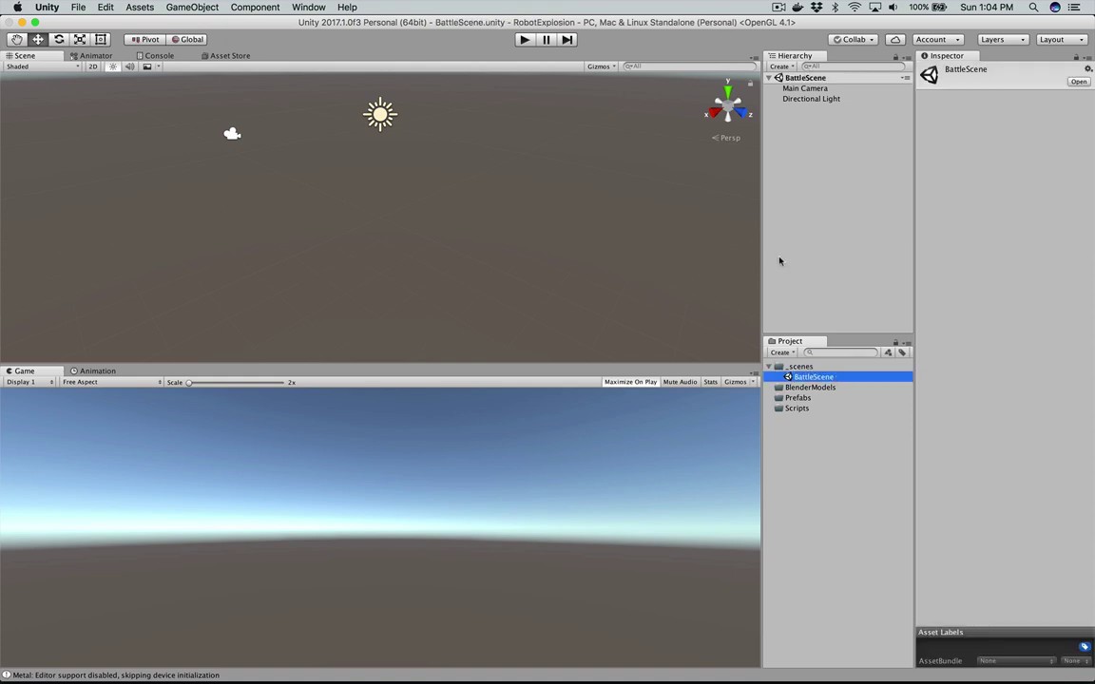
pyautogui.click(728, 92)
pyautogui.click(728, 93)
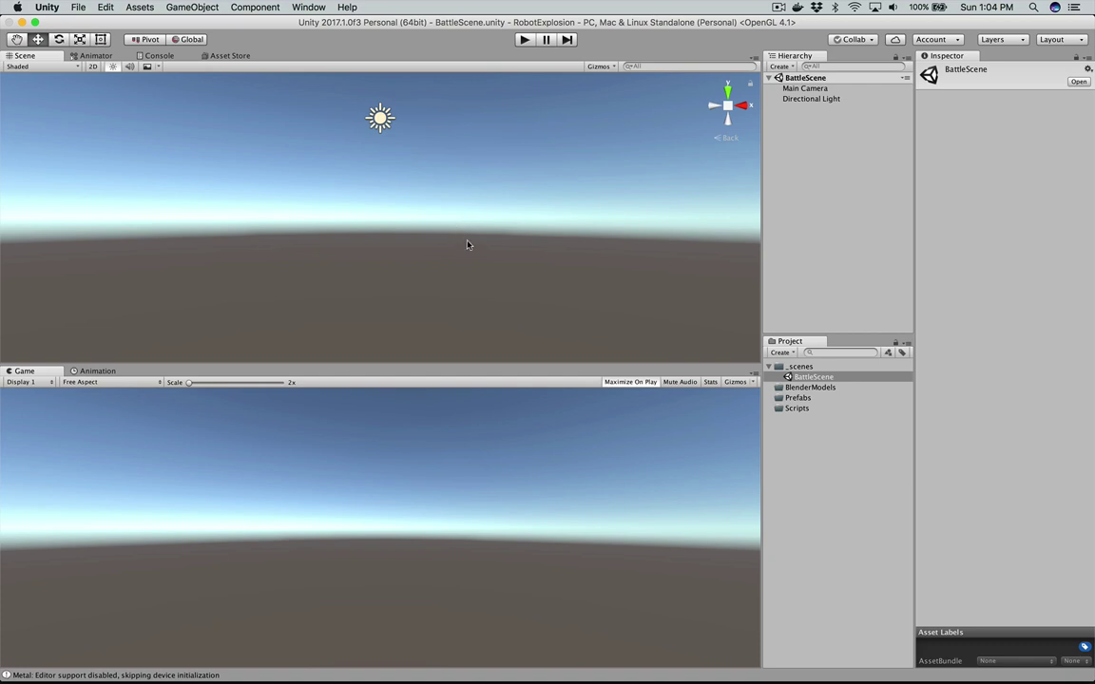
pyautogui.keyDown('alt'); pyautogui.moveTo(465, 240); pyautogui.dragTo(403, 322); pyautogui.keyUp('alt')
# Step: Add an empty object to the scene and name it Environment
pyautogui.click(795, 232)
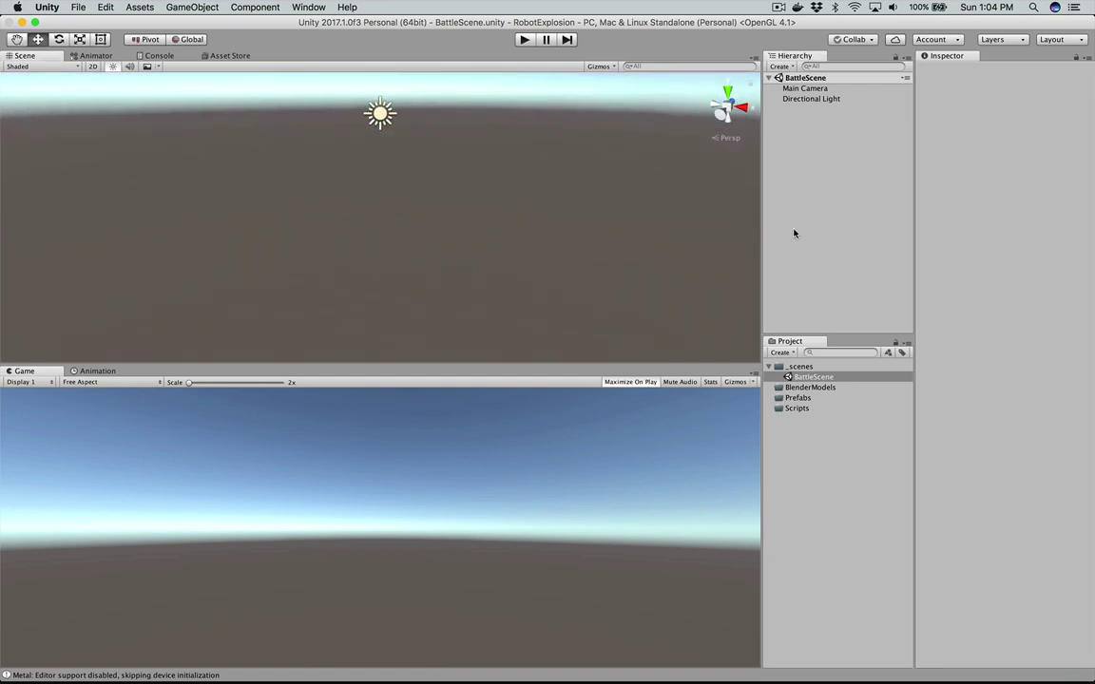
pyautogui.rightClick(794, 233)
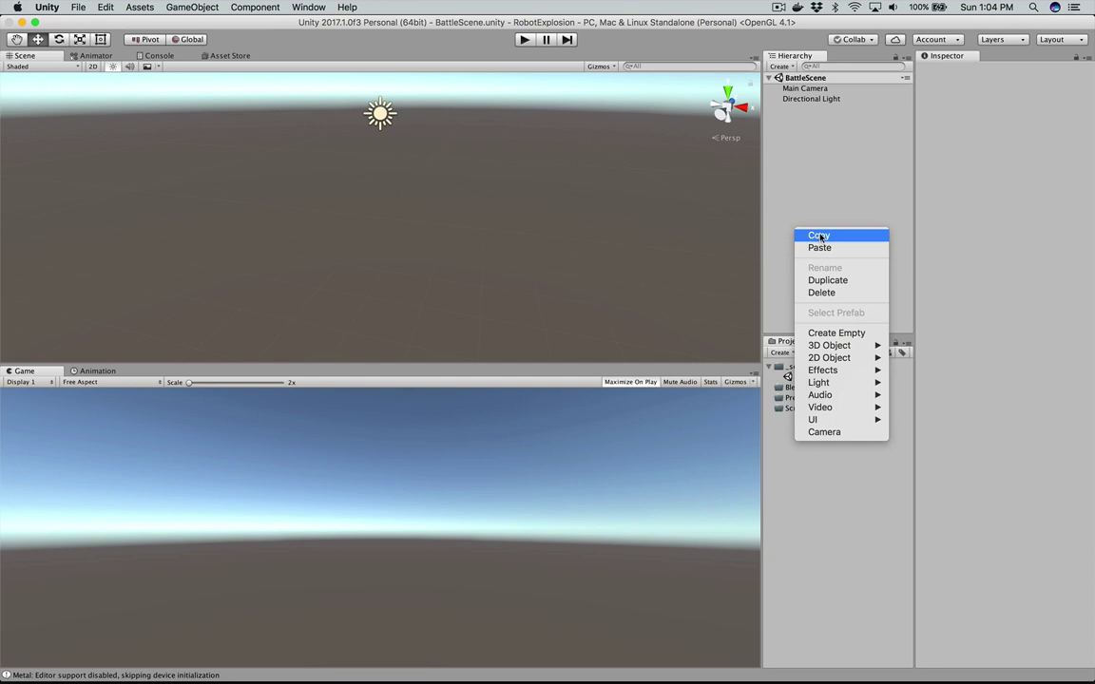
pyautogui.click(826, 333)
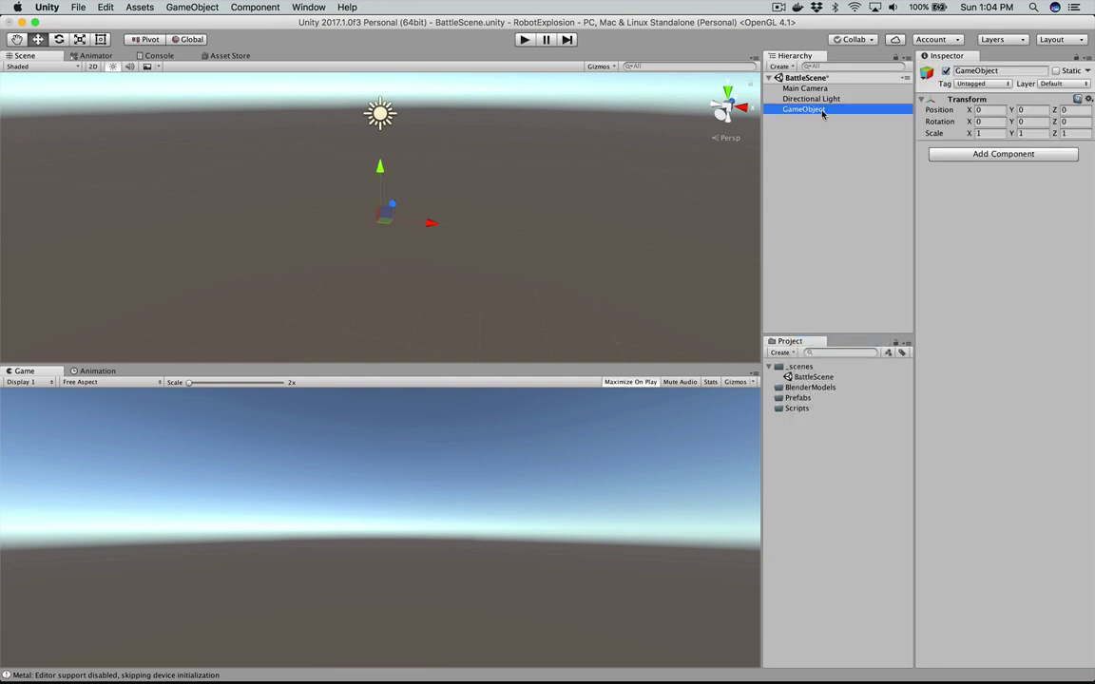
pyautogui.press('Return')
pyautogui.write('Env')
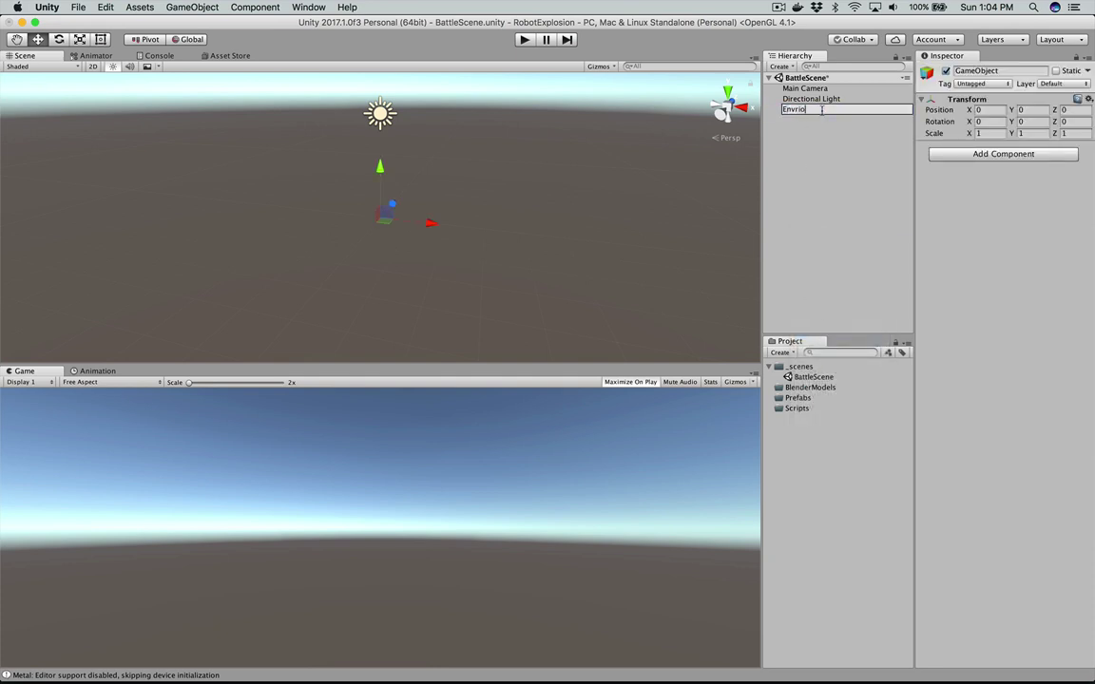
pyautogui.write('ironment')
pyautogui.press('Return')
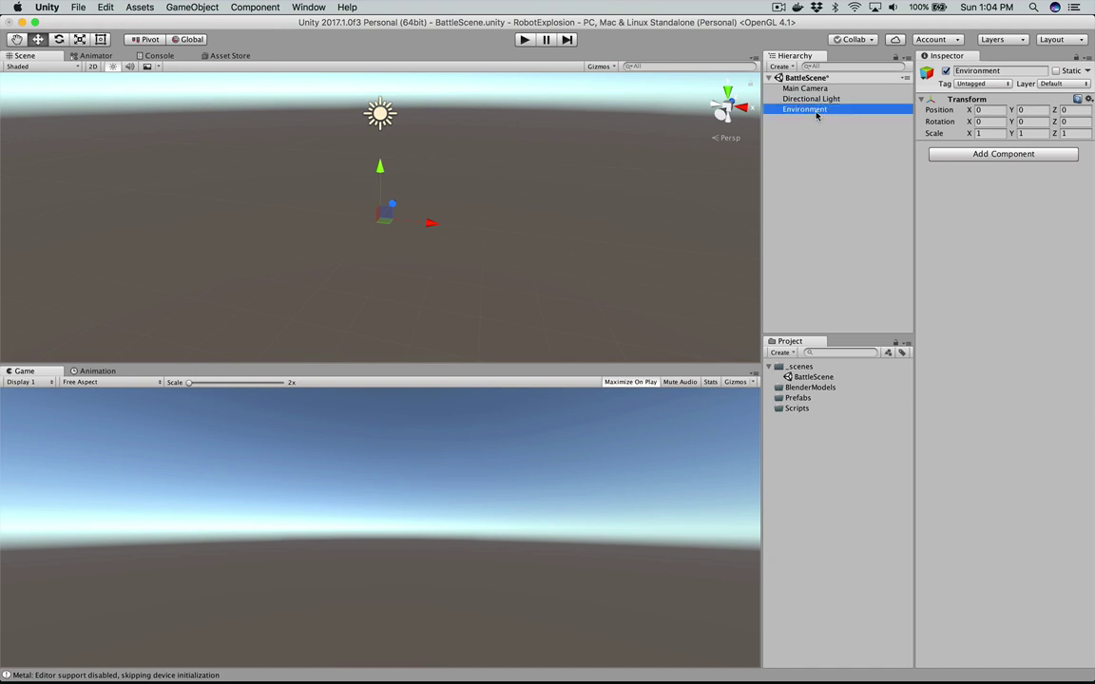
# Step: Add a 3D Plane as a child of Environment
pyautogui.rightClick(819, 112)
pyautogui.moveTo(848, 228)
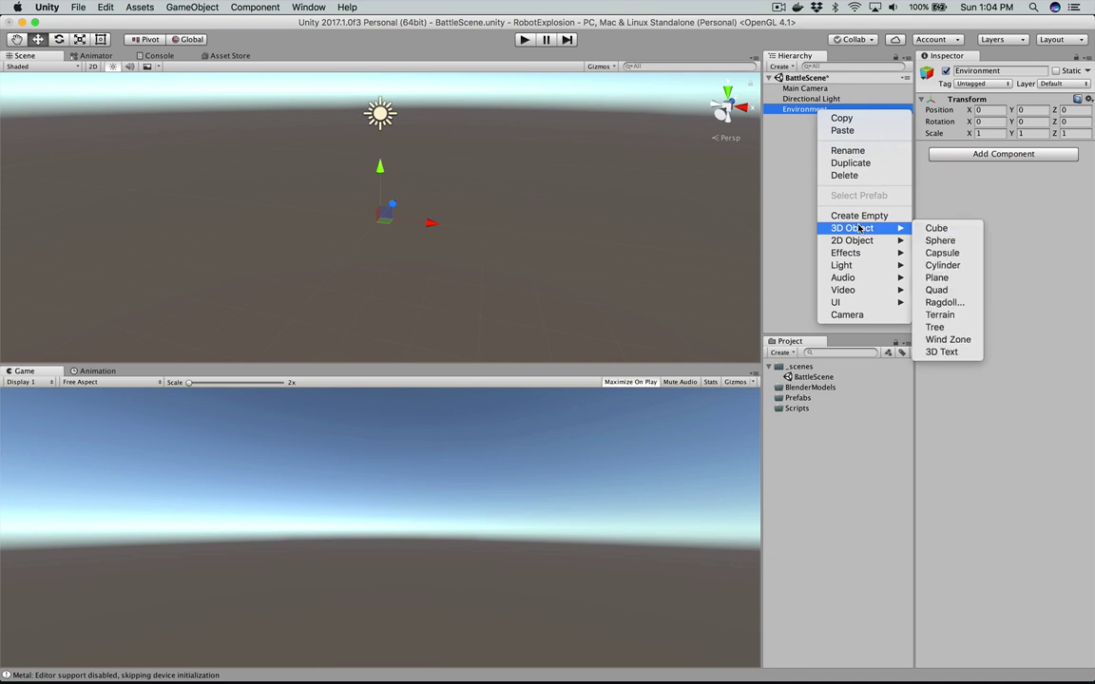
pyautogui.click(937, 277)
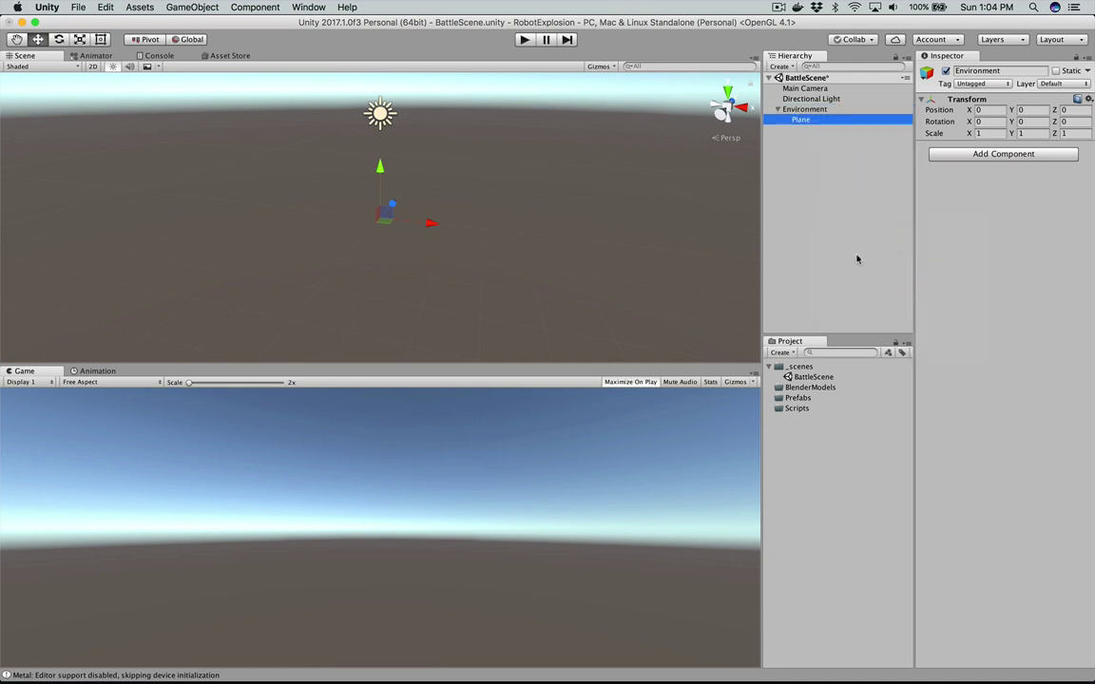
pyautogui.click(745, 240)
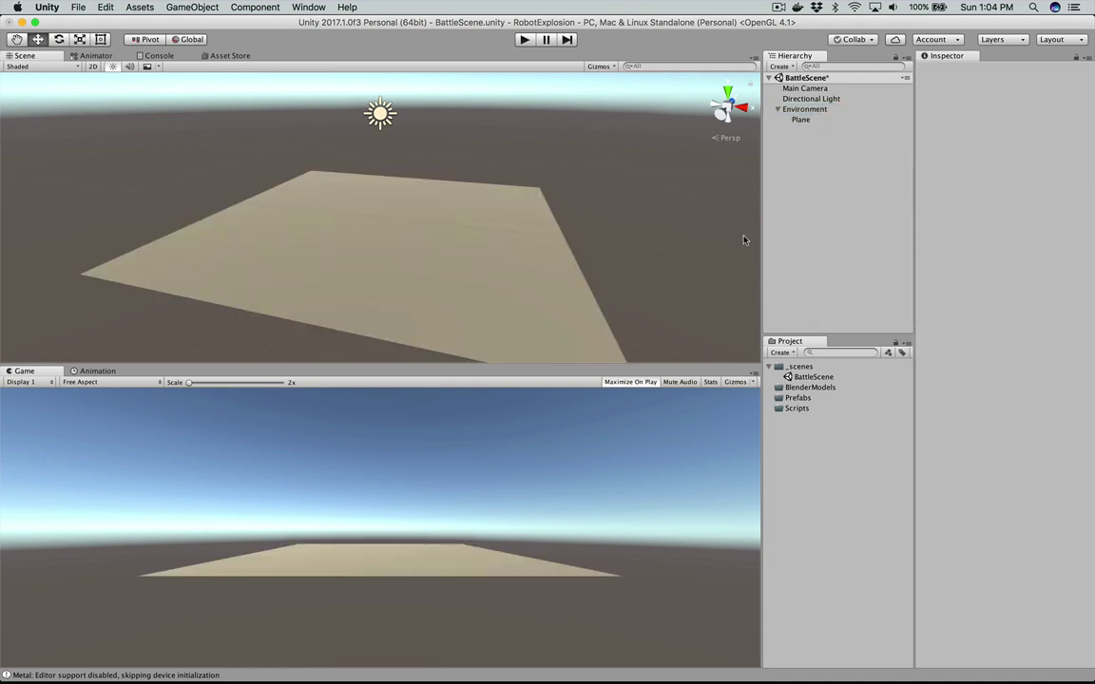
pyautogui.click(799, 121)
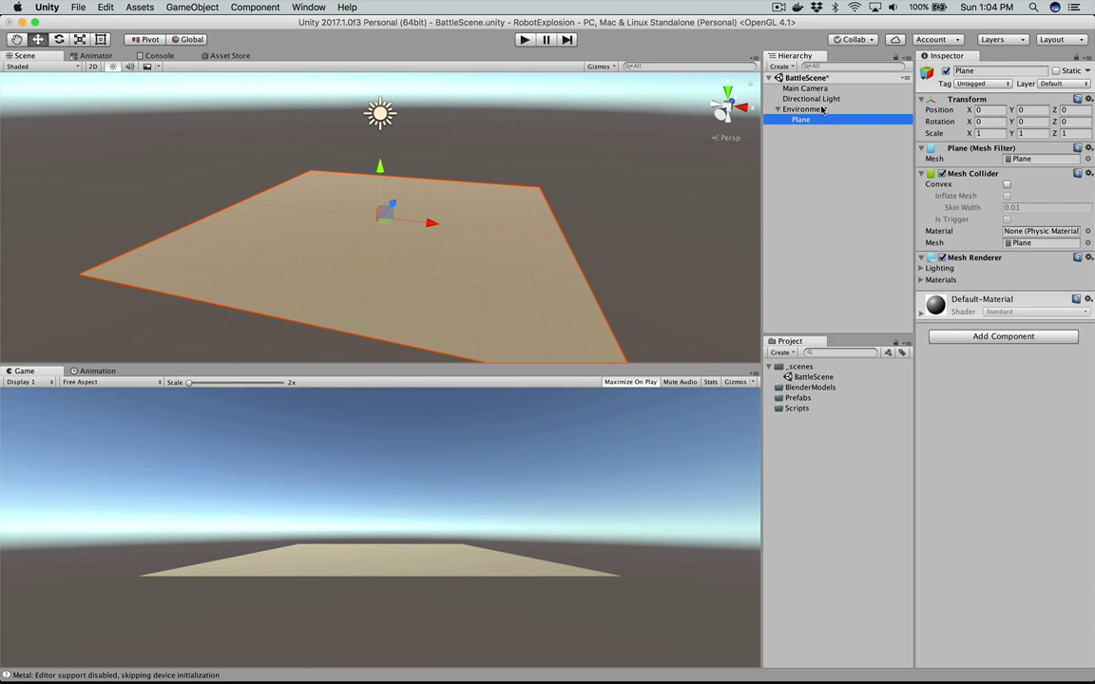
pyautogui.click(819, 109)
pyautogui.keyDown('alt'); pyautogui.moveTo(457, 231); pyautogui.dragTo(572, 250); pyautogui.keyUp('alt')
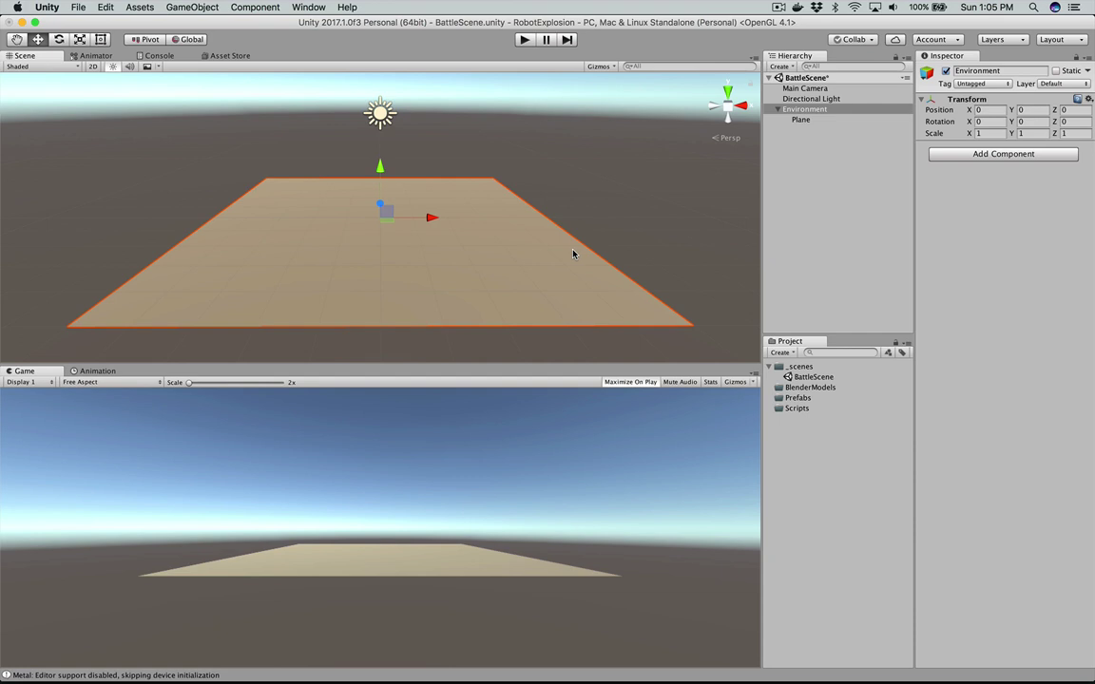
# Step: Rename the Plane to Ground and set its X and Z scale to 20
pyautogui.click(799, 121)
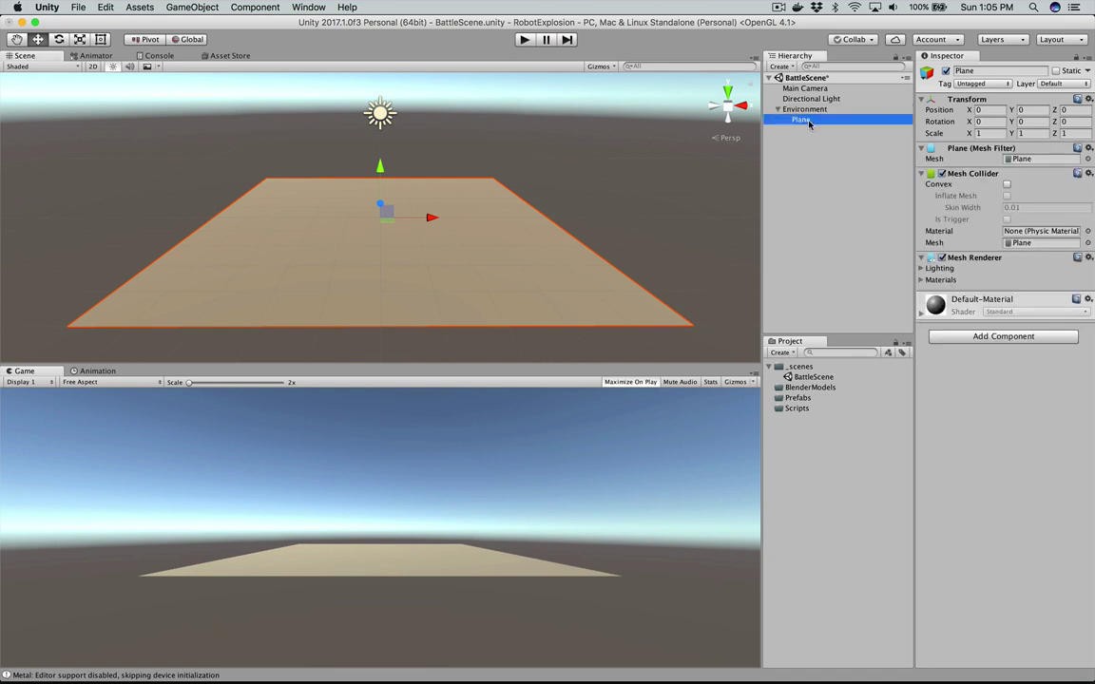
pyautogui.press('Return')
pyautogui.write('Ground')
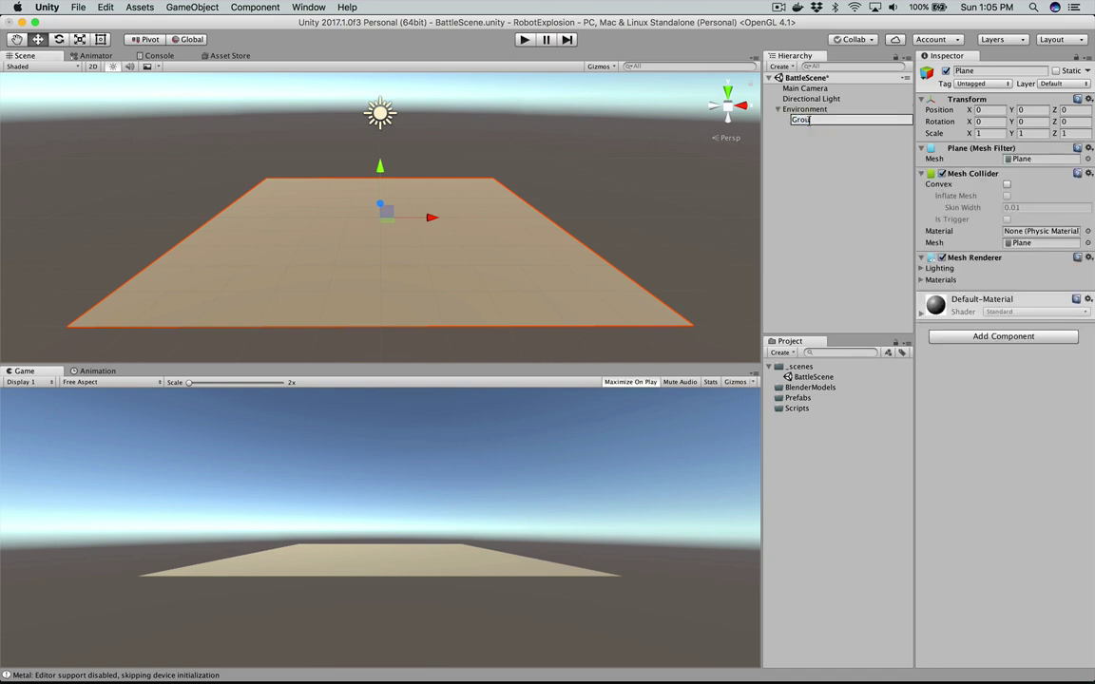
pyautogui.press('Return')
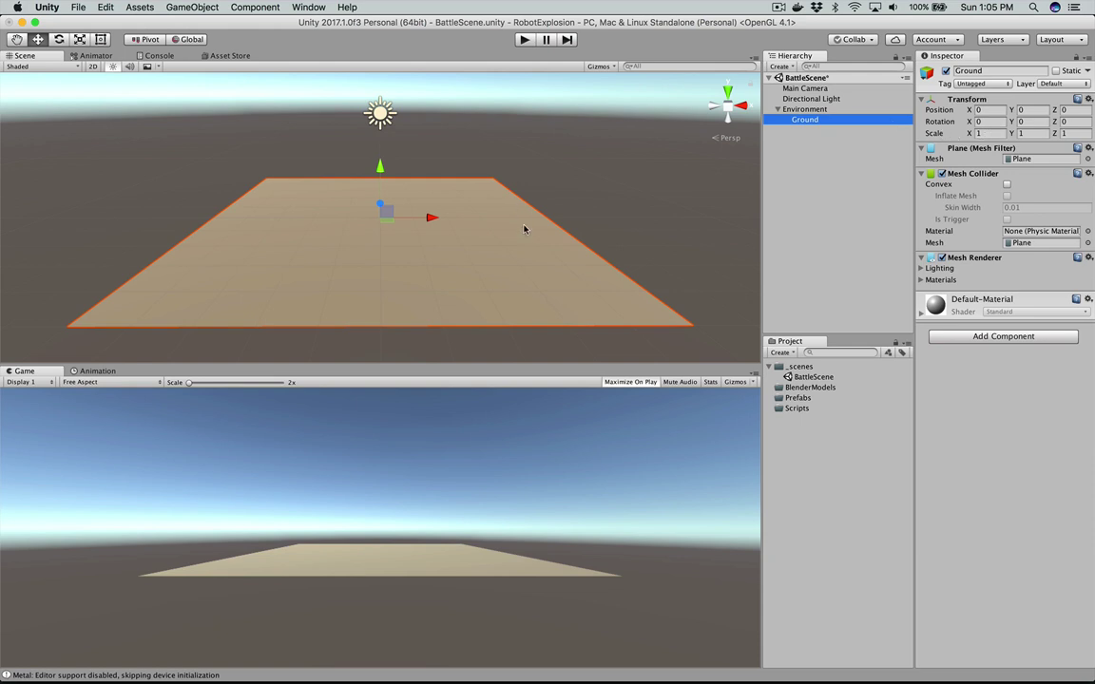
pyautogui.click(989, 133)
pyautogui.write('20')
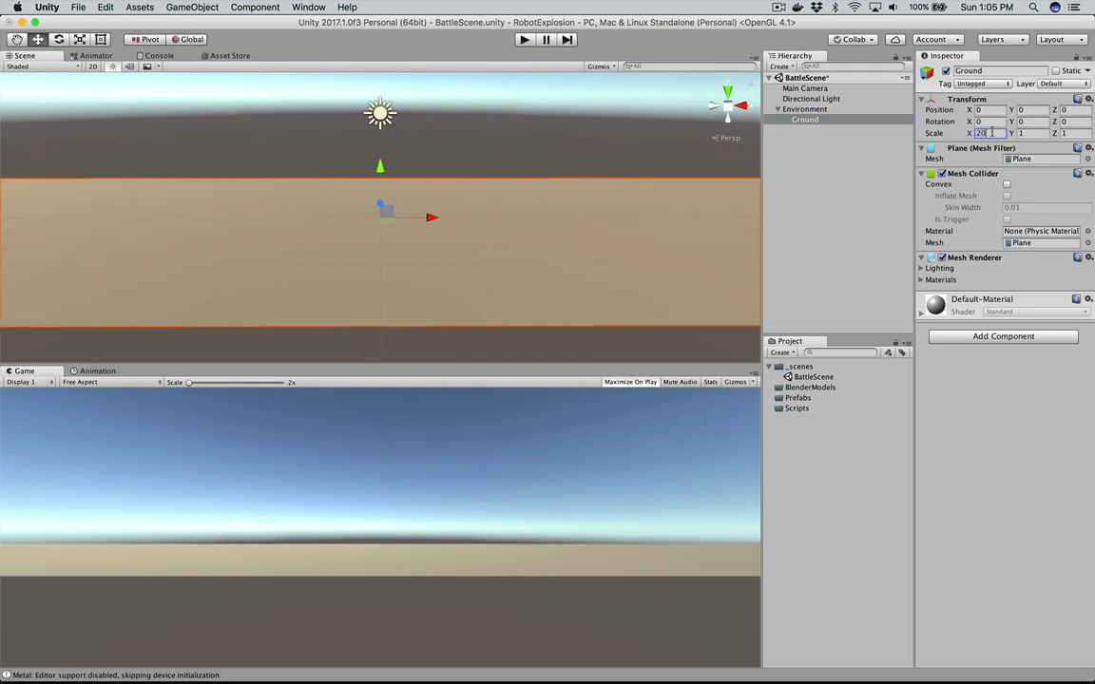
pyautogui.click(1079, 134)
pyautogui.write('20')
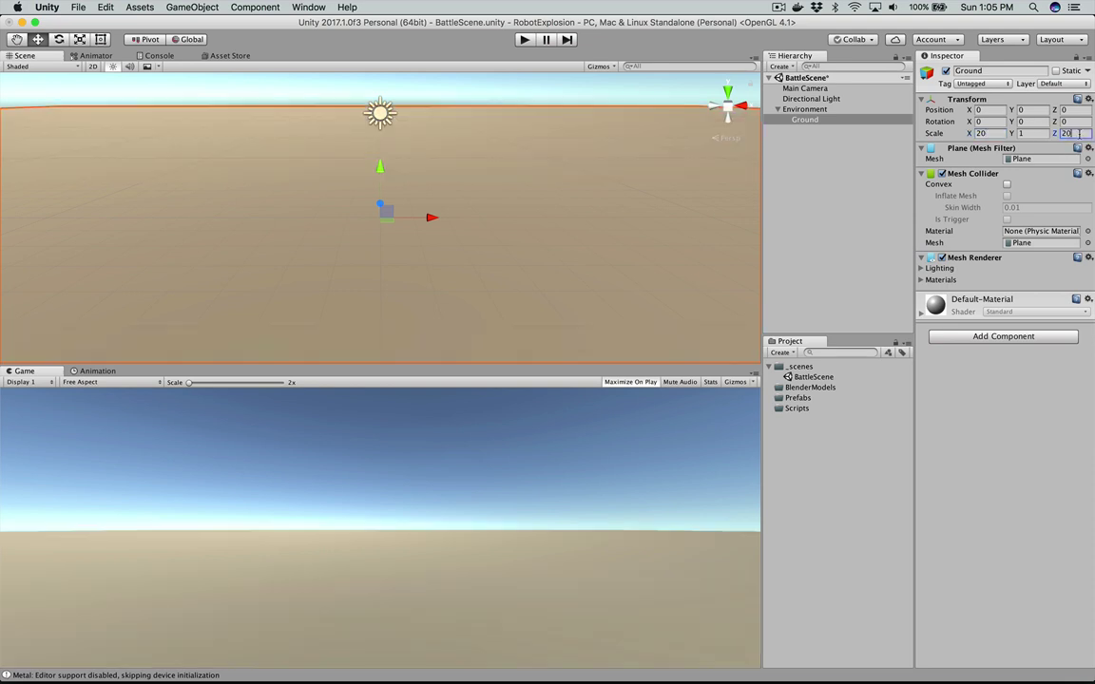
pyautogui.click(797, 180)
pyautogui.click(804, 110)
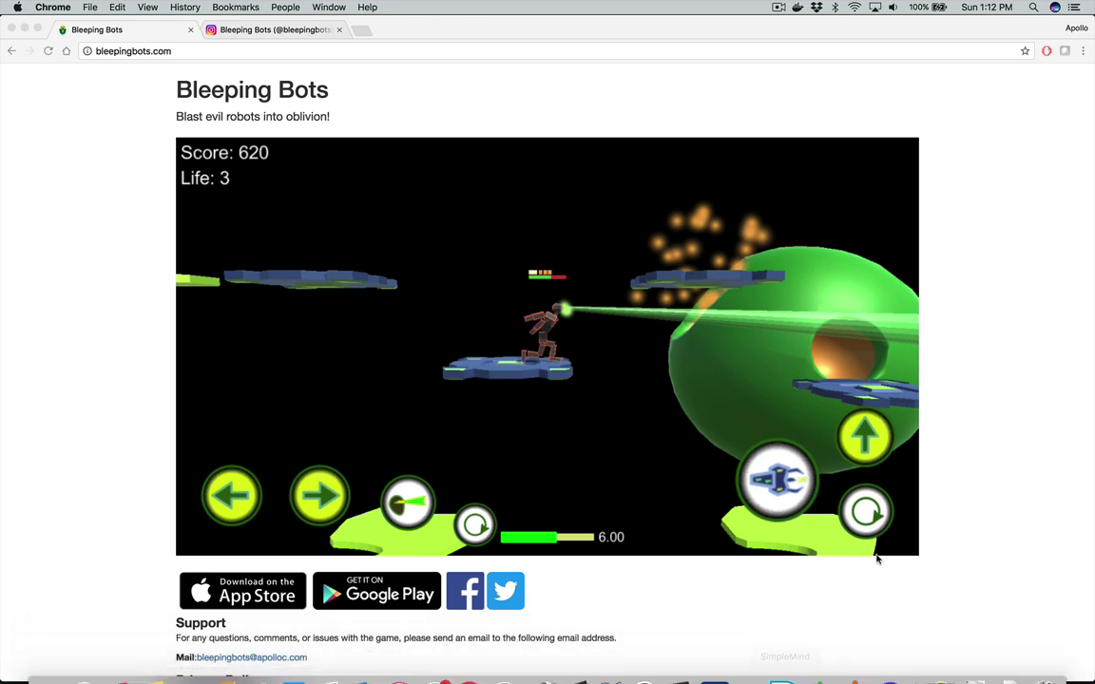
# Step: Launch Blender by searching 'blender' in Spotlight
pyautogui.click(1033, 8)
pyautogui.write('blender')
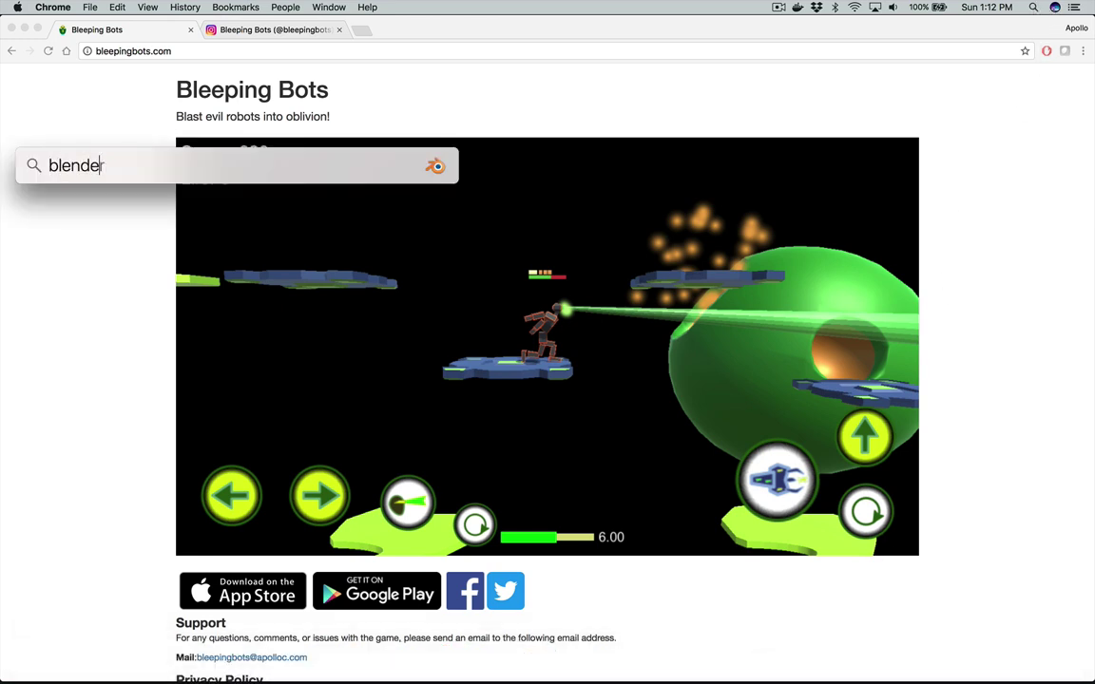
pyautogui.press('Return')
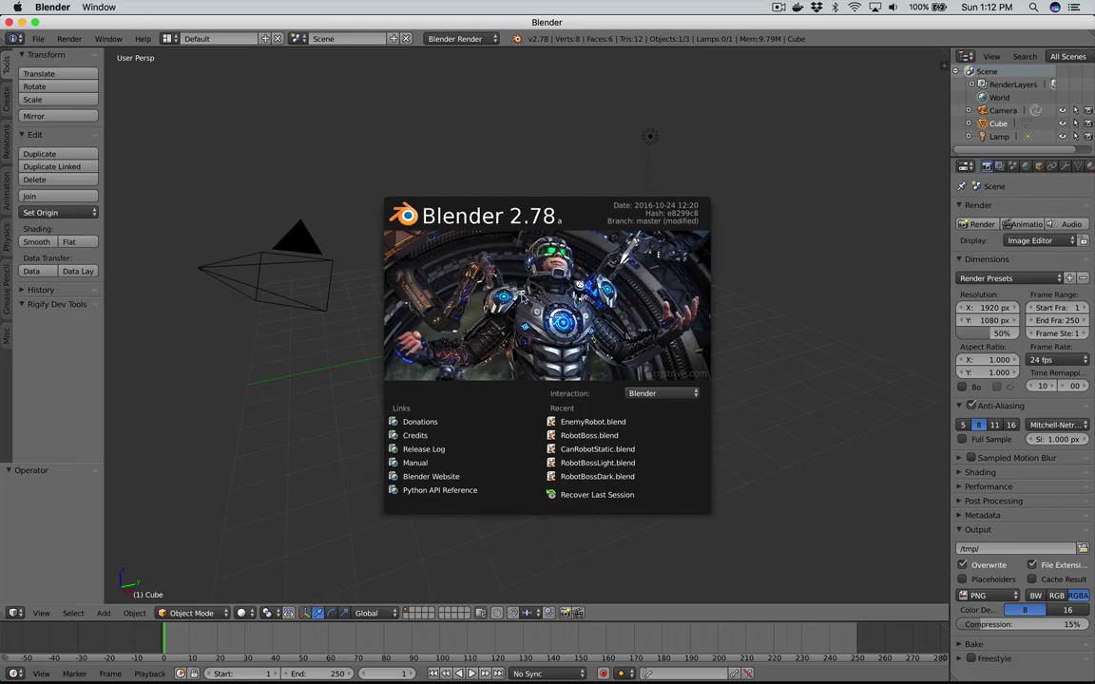
# Step: Dismiss the splash screen and delete the default lamp and camera
pyautogui.click(760, 195)
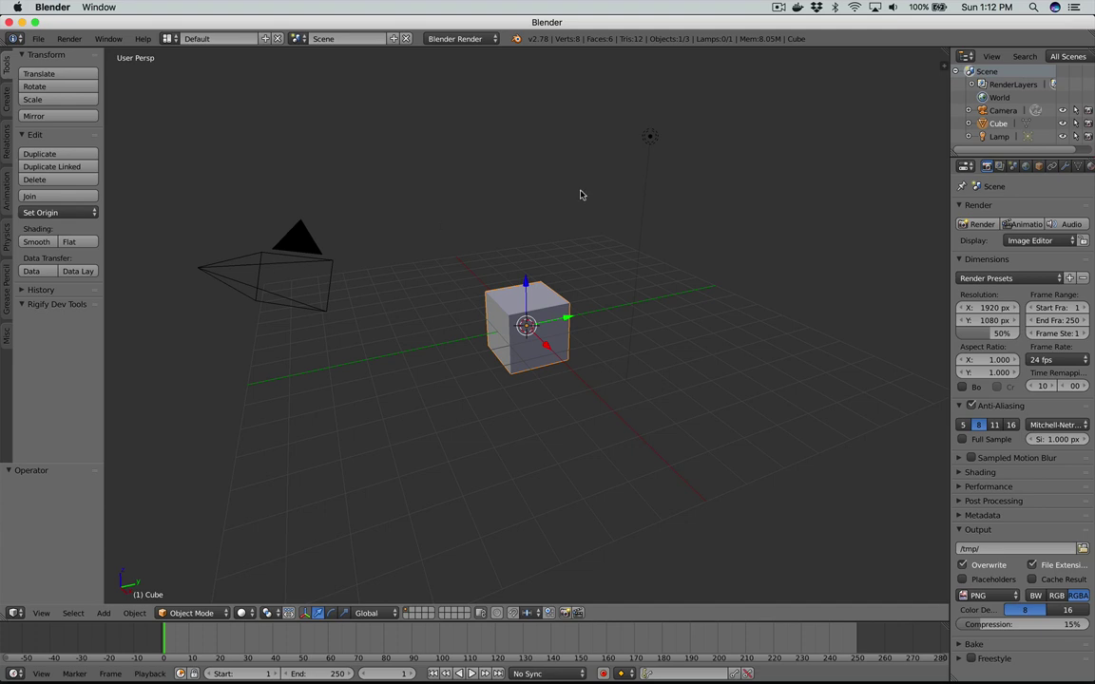
pyautogui.click(653, 139)
pyautogui.rightClick(652, 138)
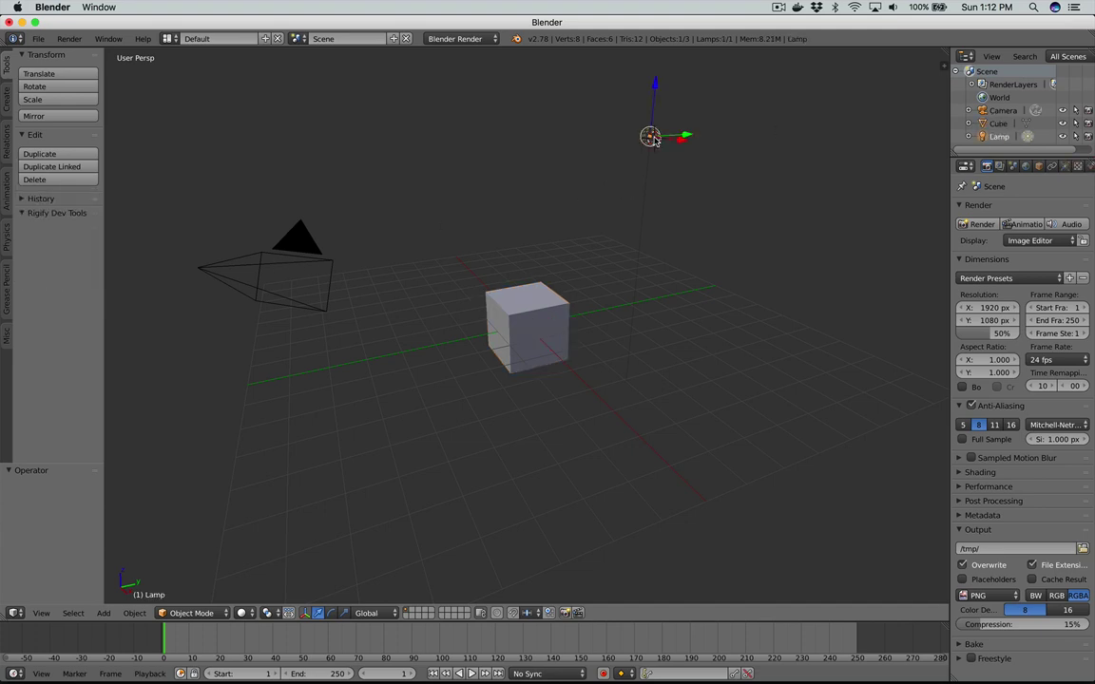
pyautogui.press('x')
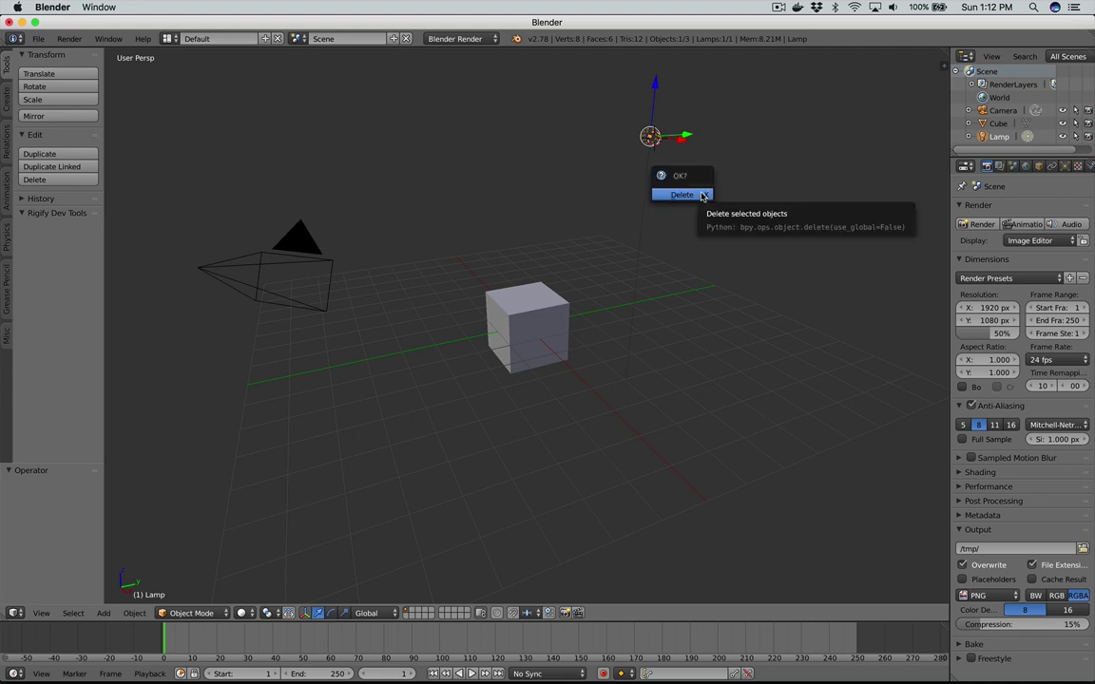
pyautogui.click(682, 194)
pyautogui.rightClick(300, 267)
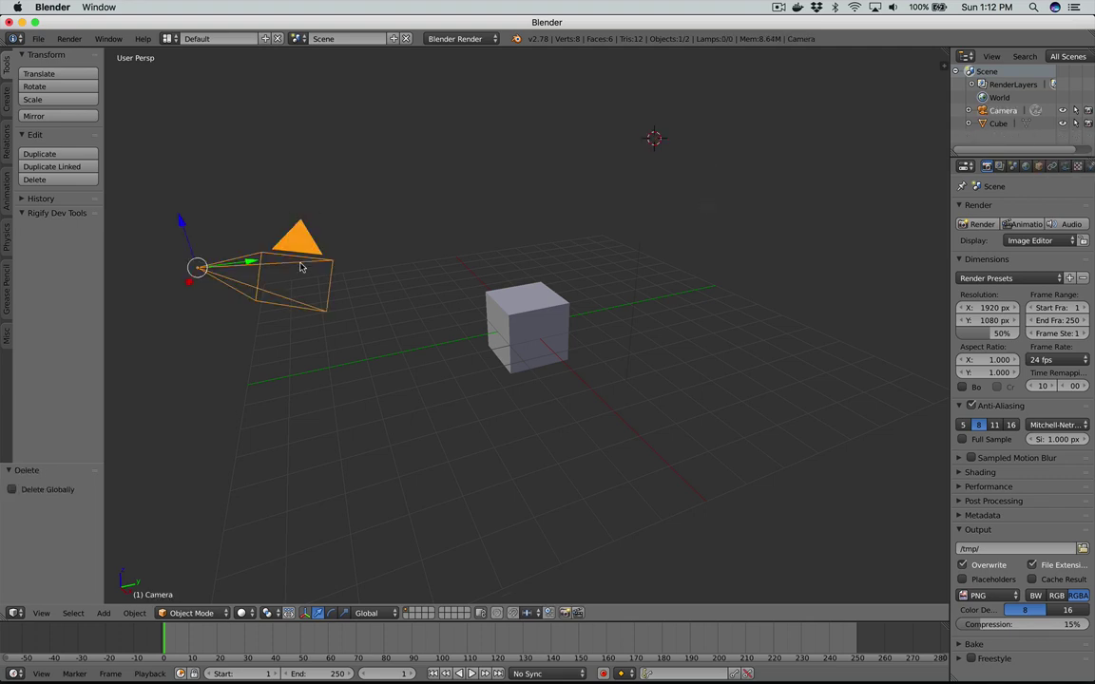
pyautogui.press('x')
pyautogui.click(300, 267)
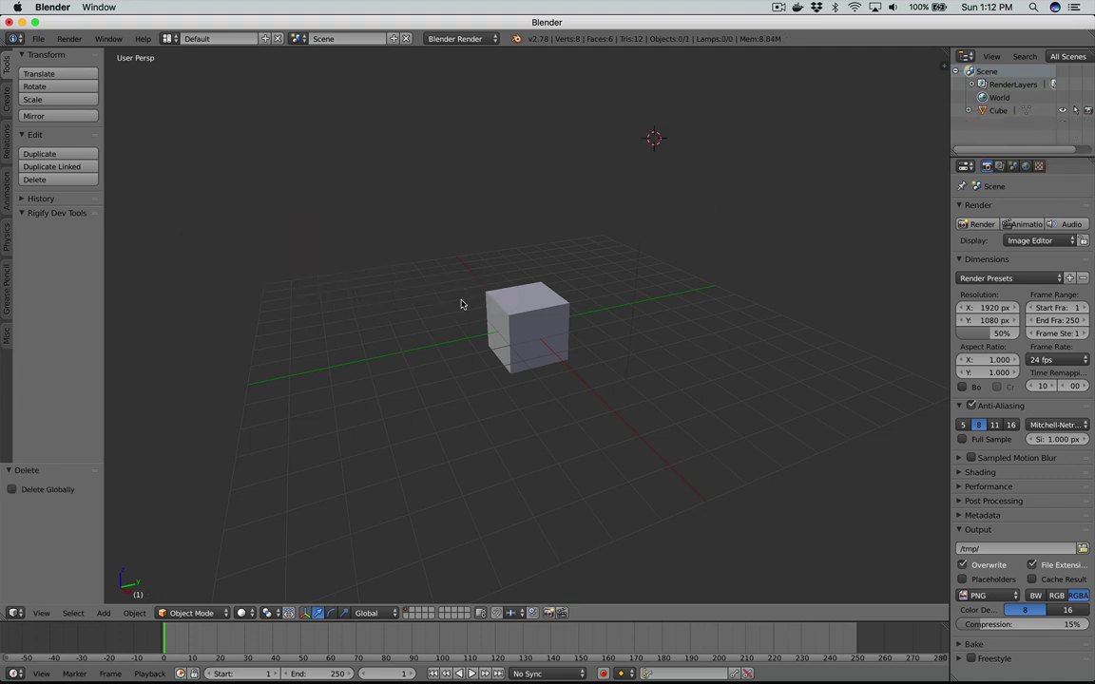
# Step: Switch to front orthographic view and delete the default cube
pyautogui.press('KP_5')
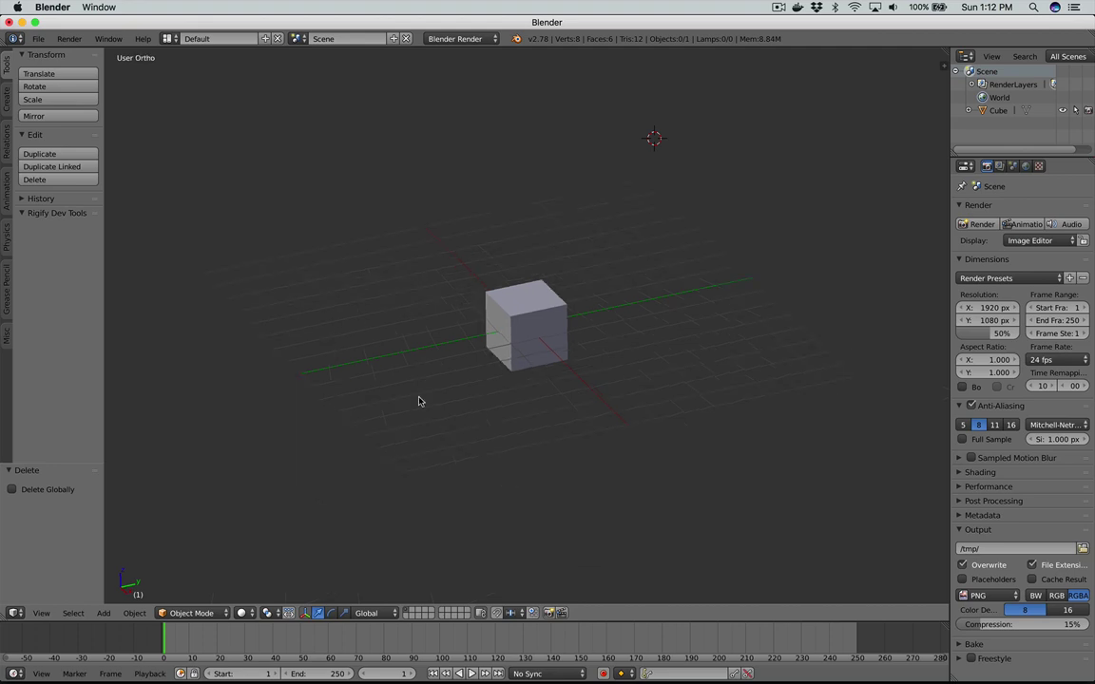
pyautogui.press('KP_5')
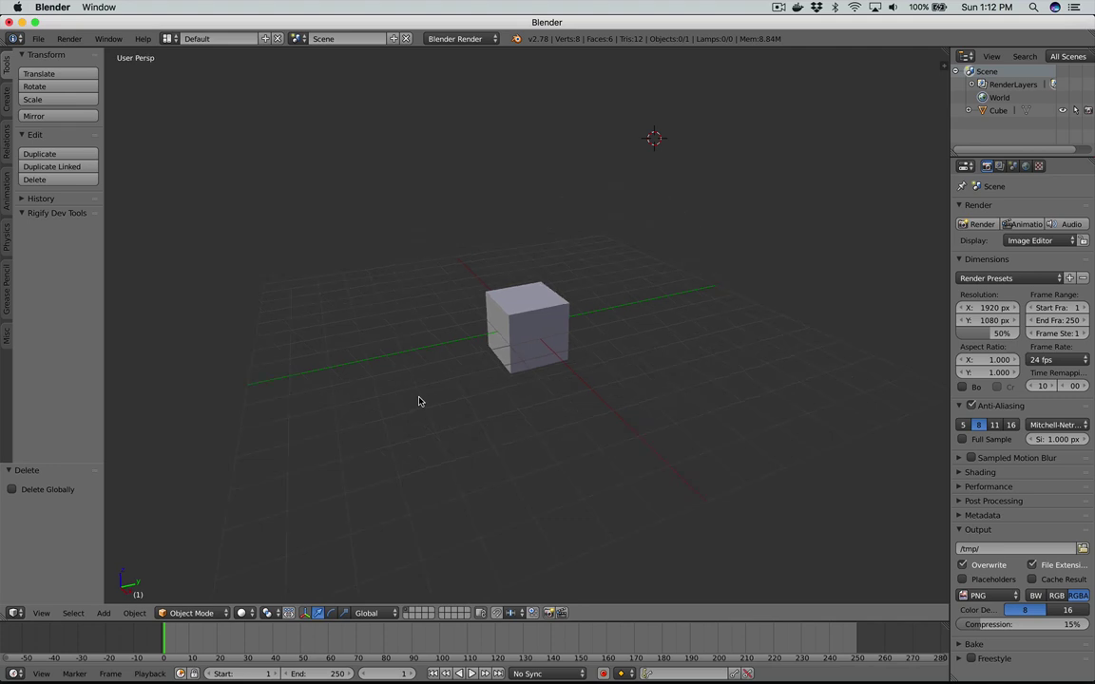
pyautogui.press('KP_1')
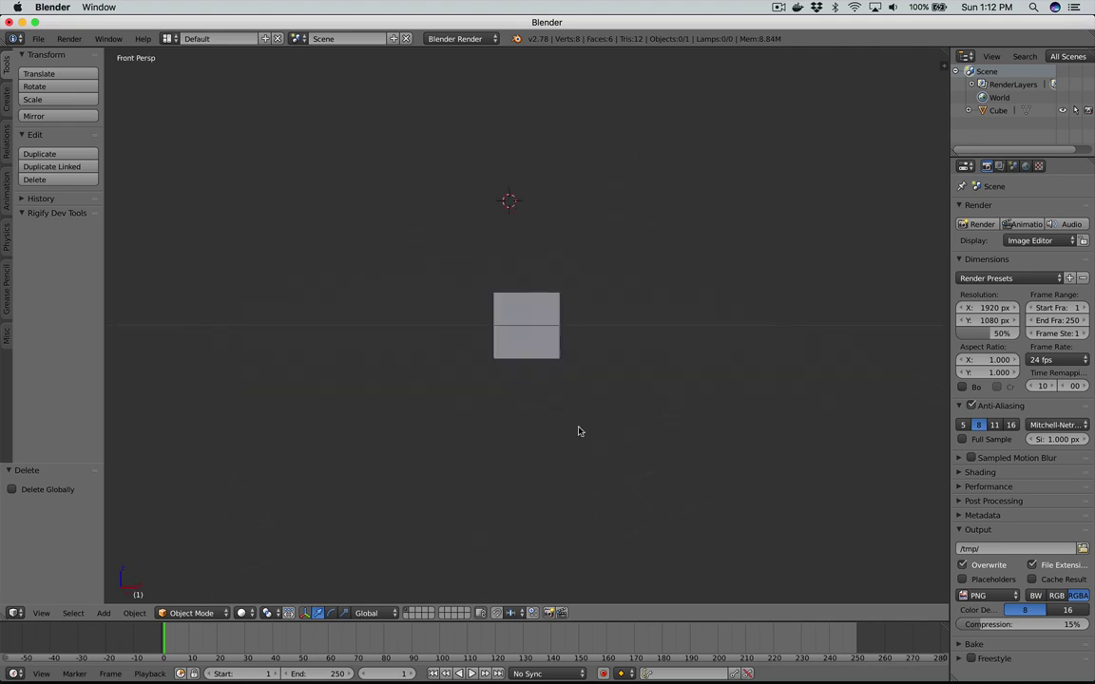
pyautogui.moveTo(557, 361); pyautogui.dragTo(556, 389, button='middle')
pyautogui.press('KP_5')
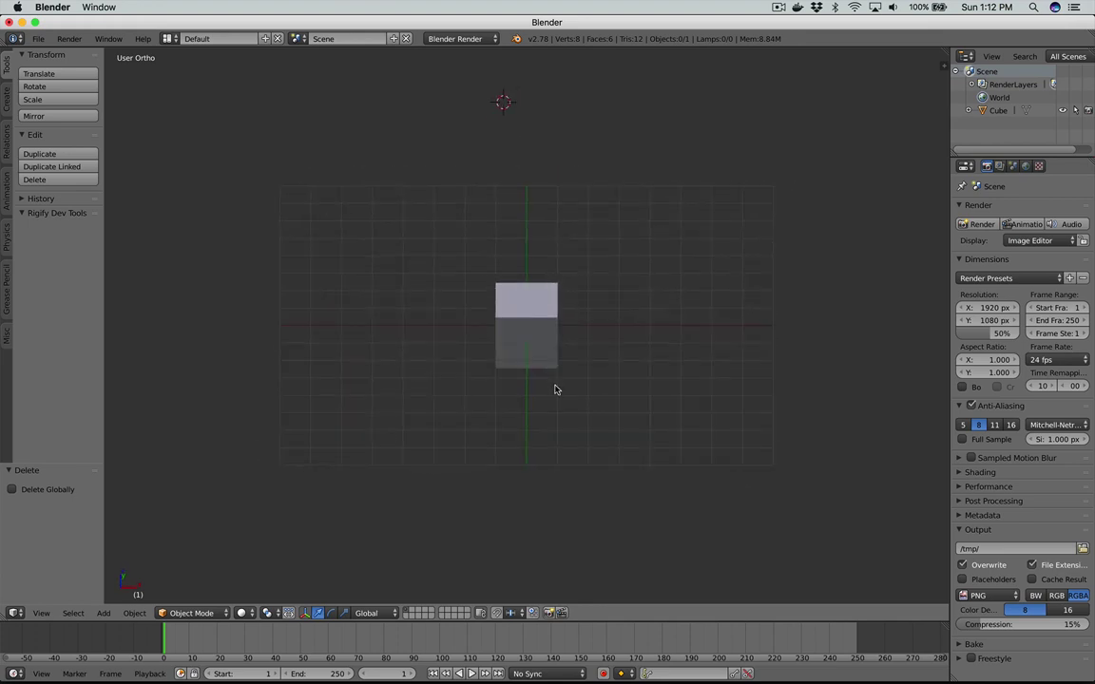
pyautogui.press('KP_1')
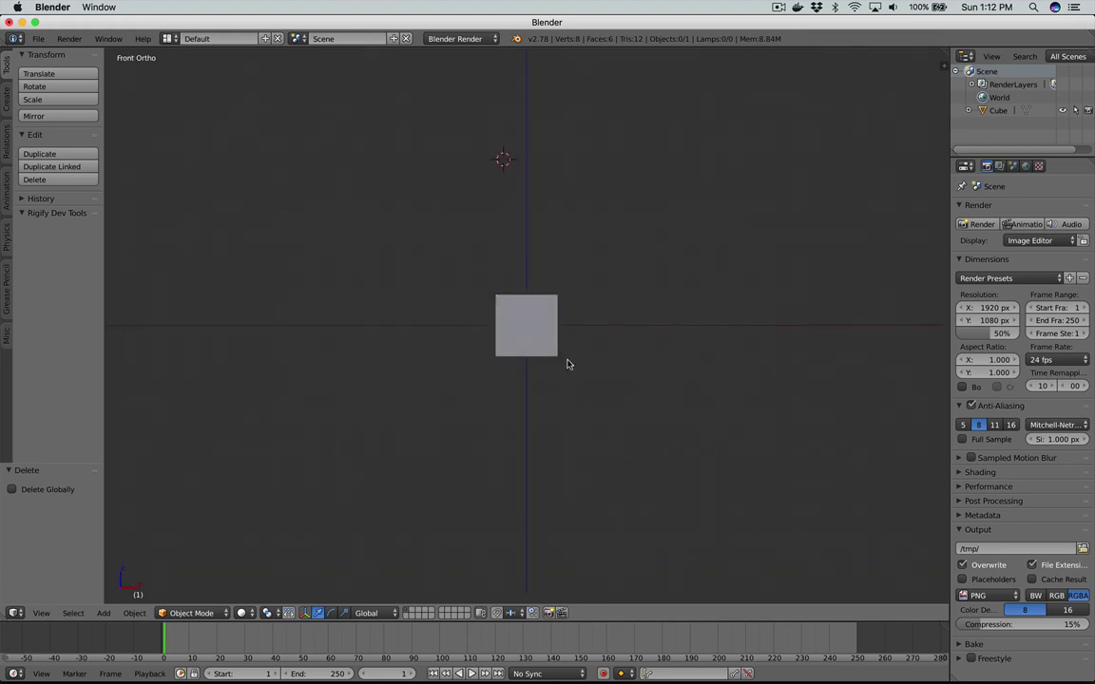
pyautogui.rightClick(537, 336)
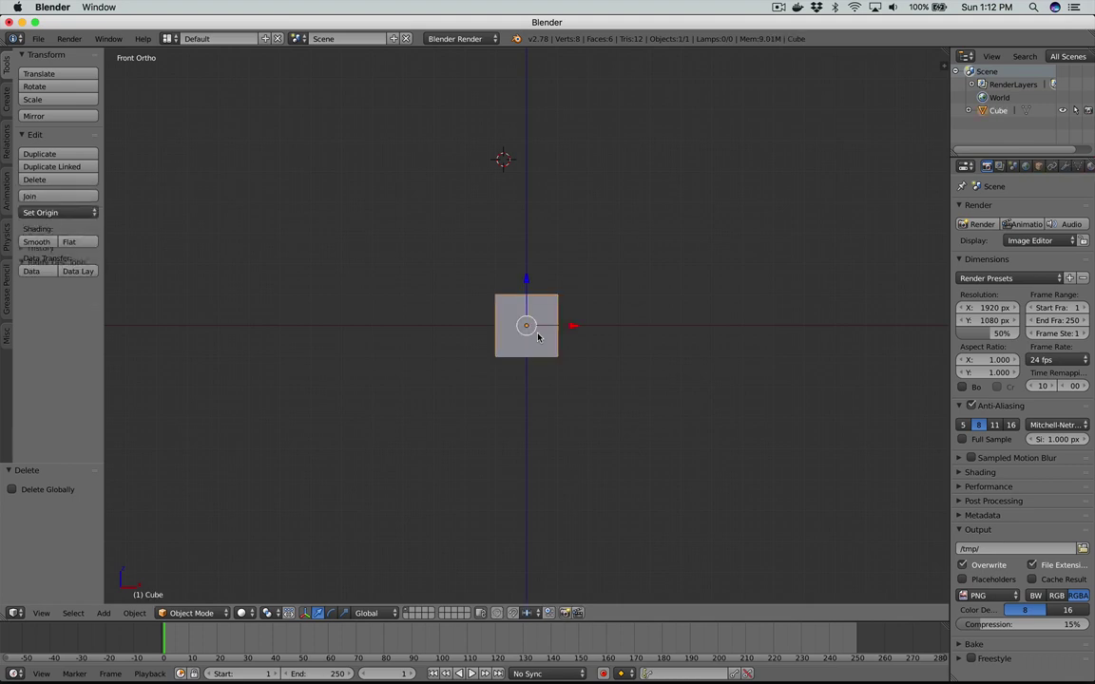
pyautogui.press('x')
pyautogui.click(537, 336)
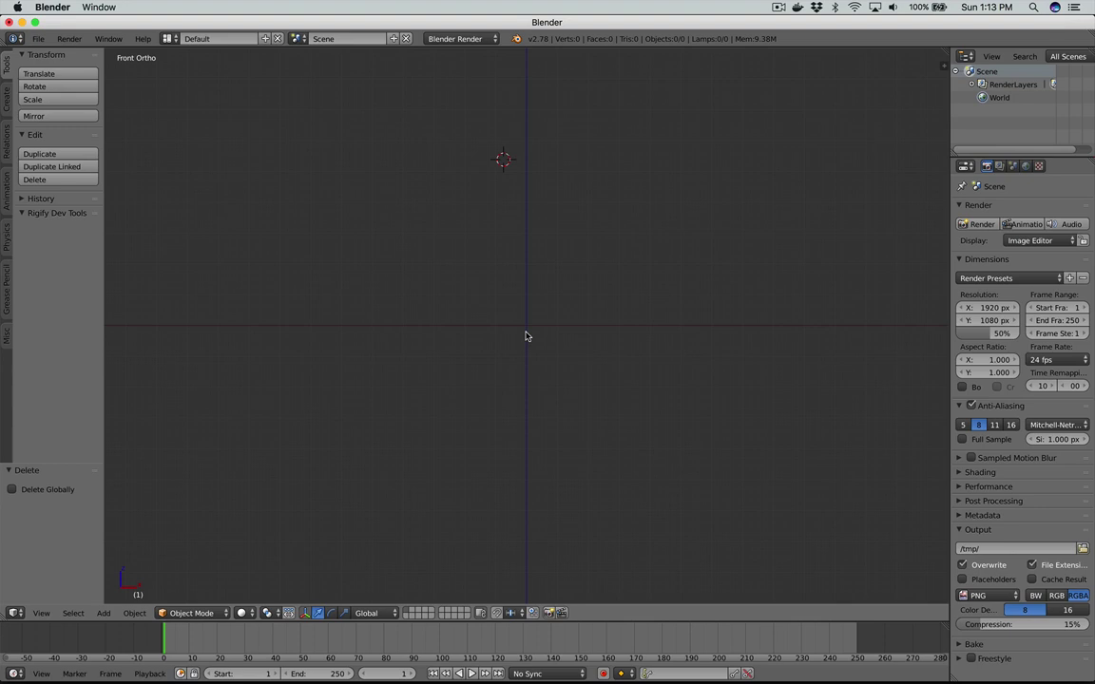
# Step: Add a UV sphere with 16 segments, 8 rings and size 1.0
pyautogui.hotkey('shift', 'a')
pyautogui.moveTo(527, 336)
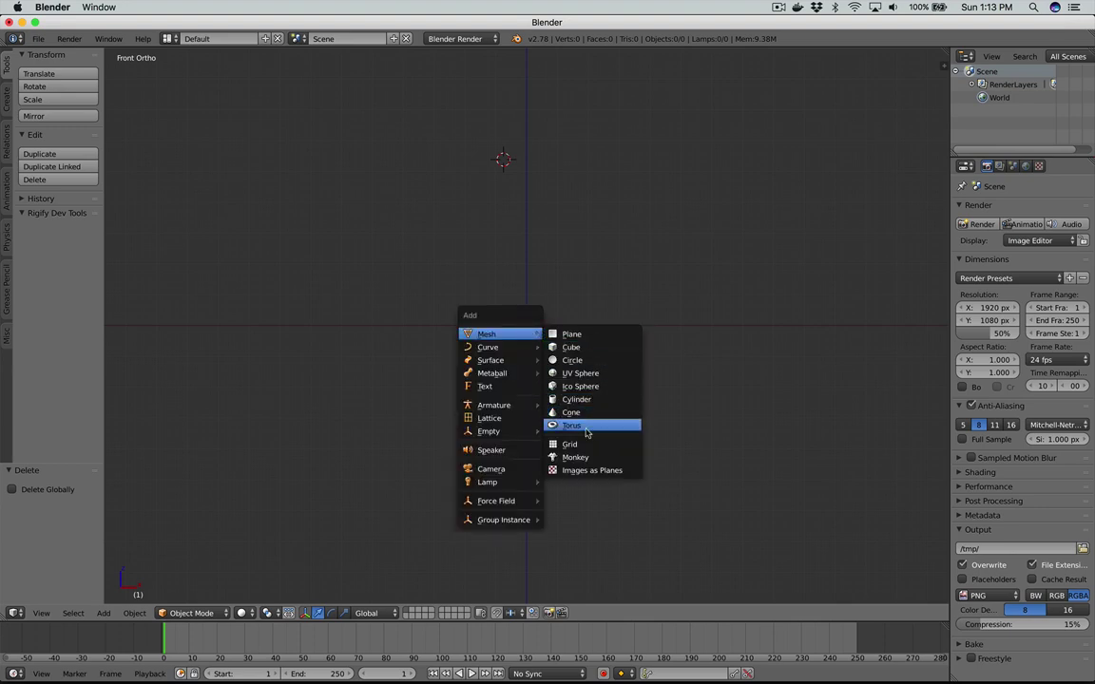
pyautogui.click(594, 373)
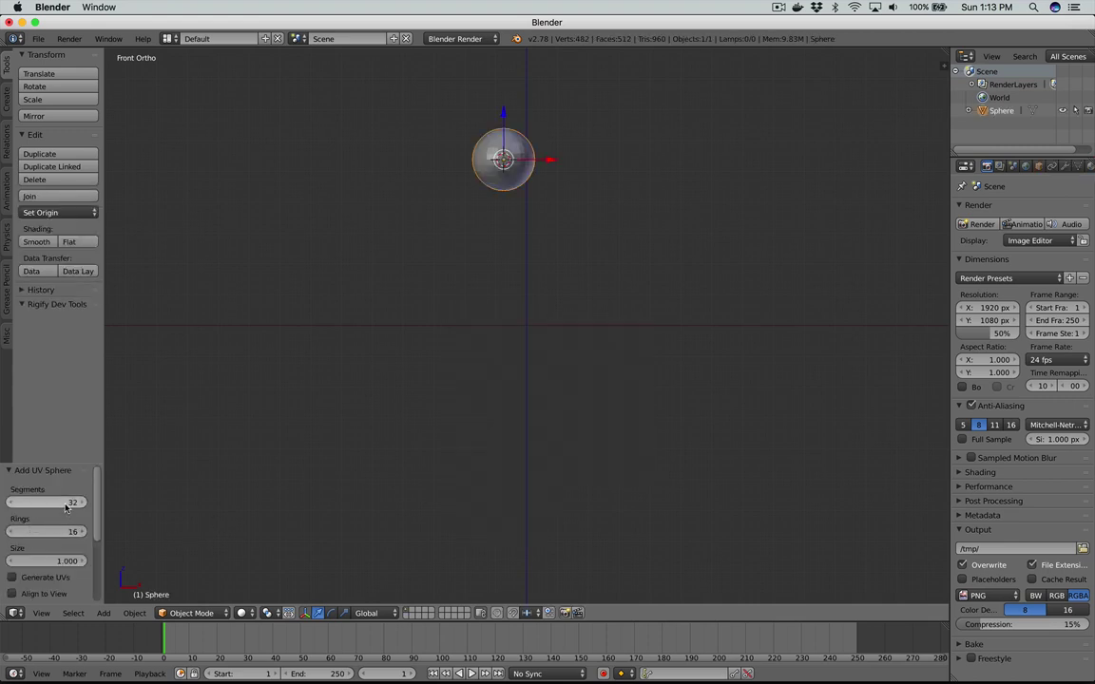
pyautogui.click(57, 502)
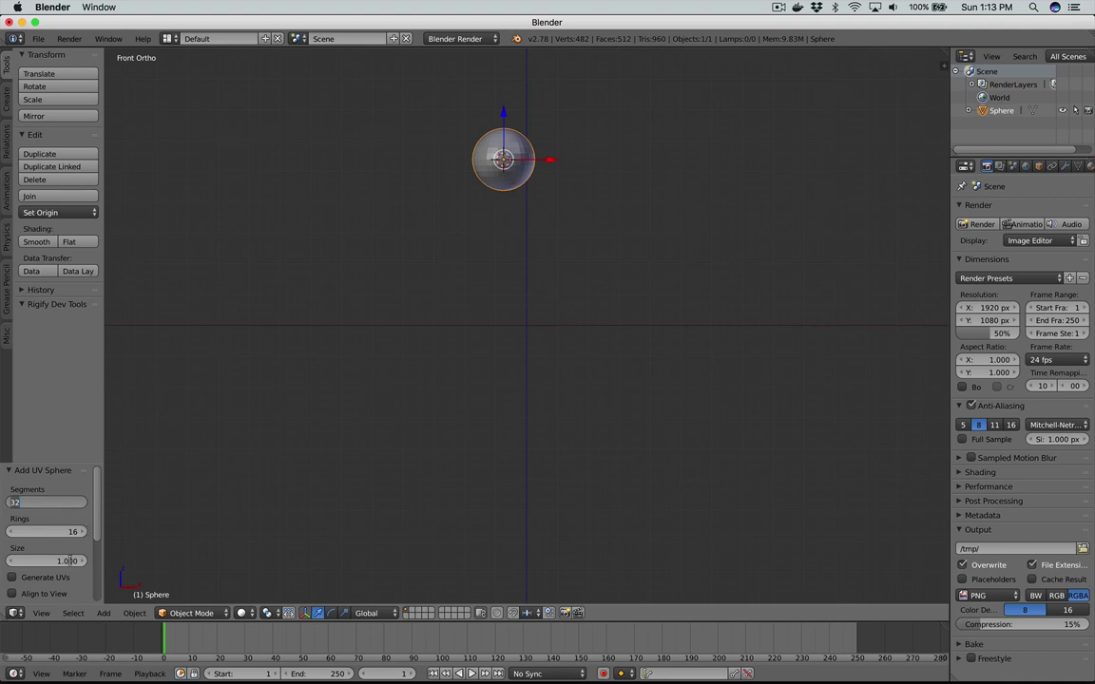
pyautogui.write('16')
pyautogui.press('Tab')
pyautogui.write('8')
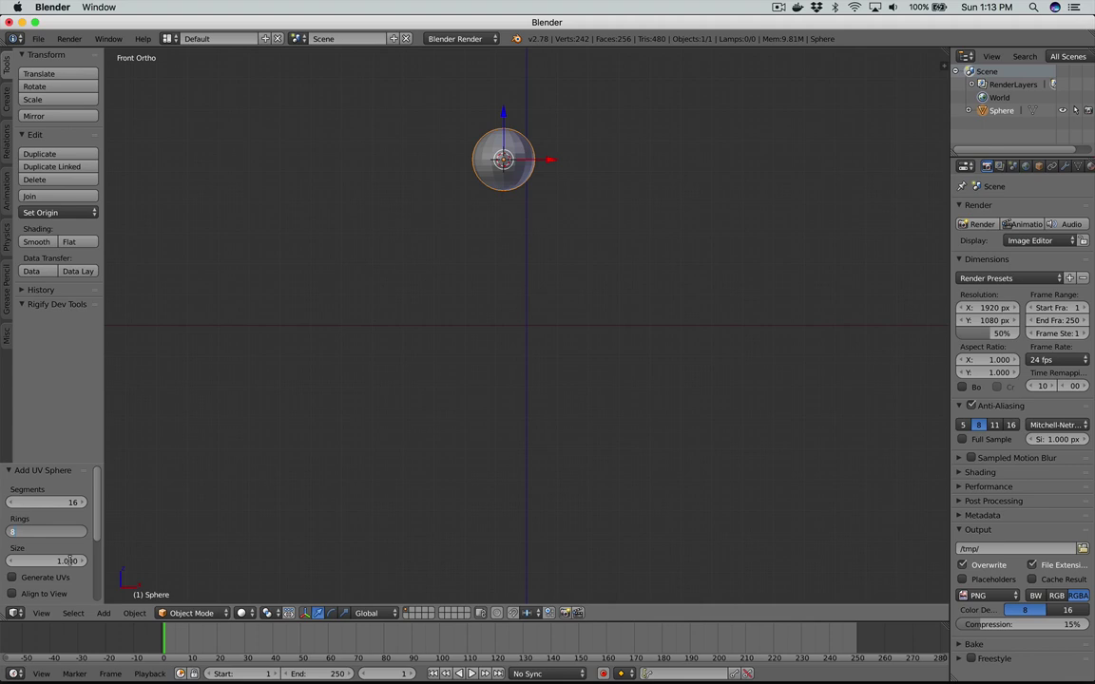
pyautogui.press('Tab')
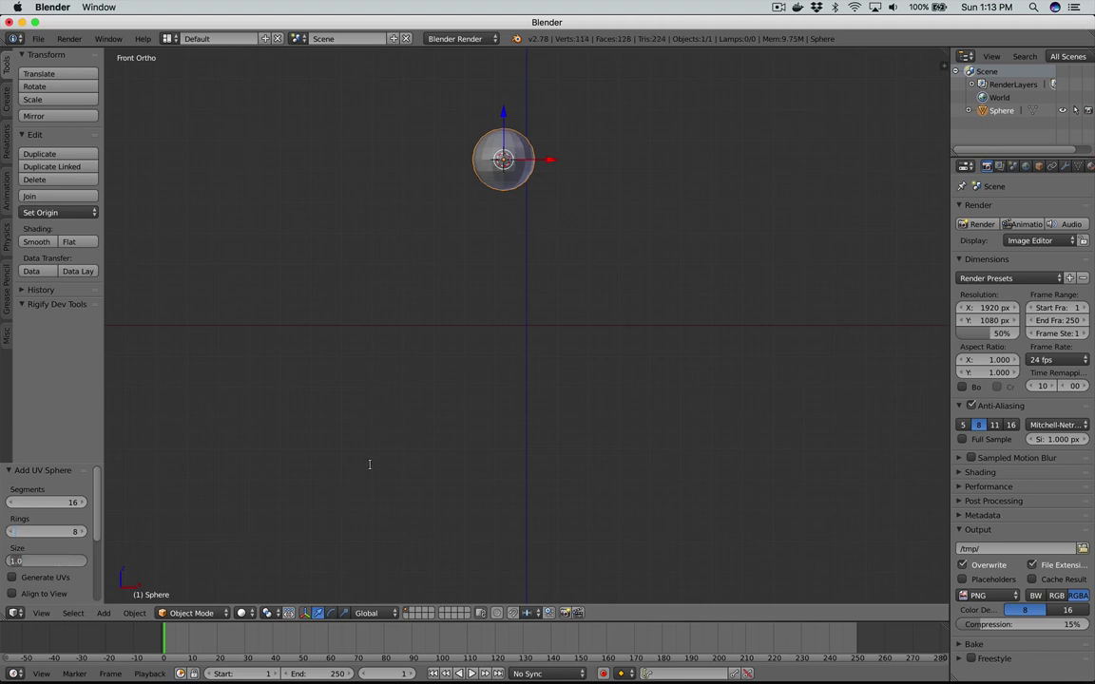
pyautogui.press('Return')
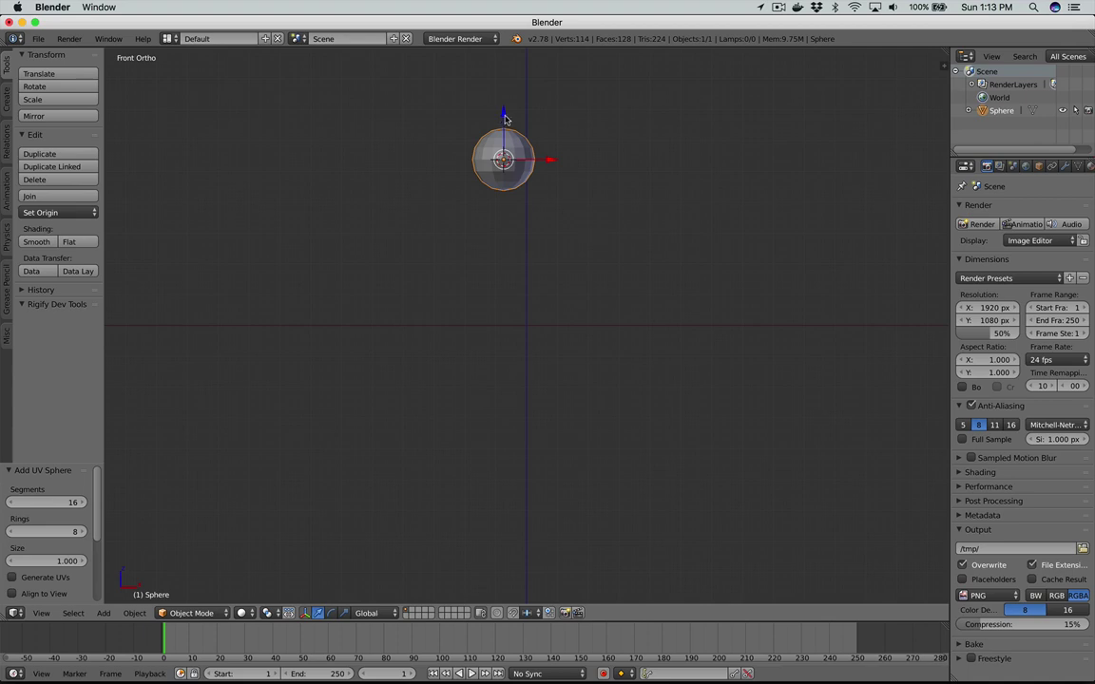
# Step: Zero the sphere's location in the N transform panel, then return to front view
pyautogui.moveTo(504, 124); pyautogui.dragTo(530, 255)
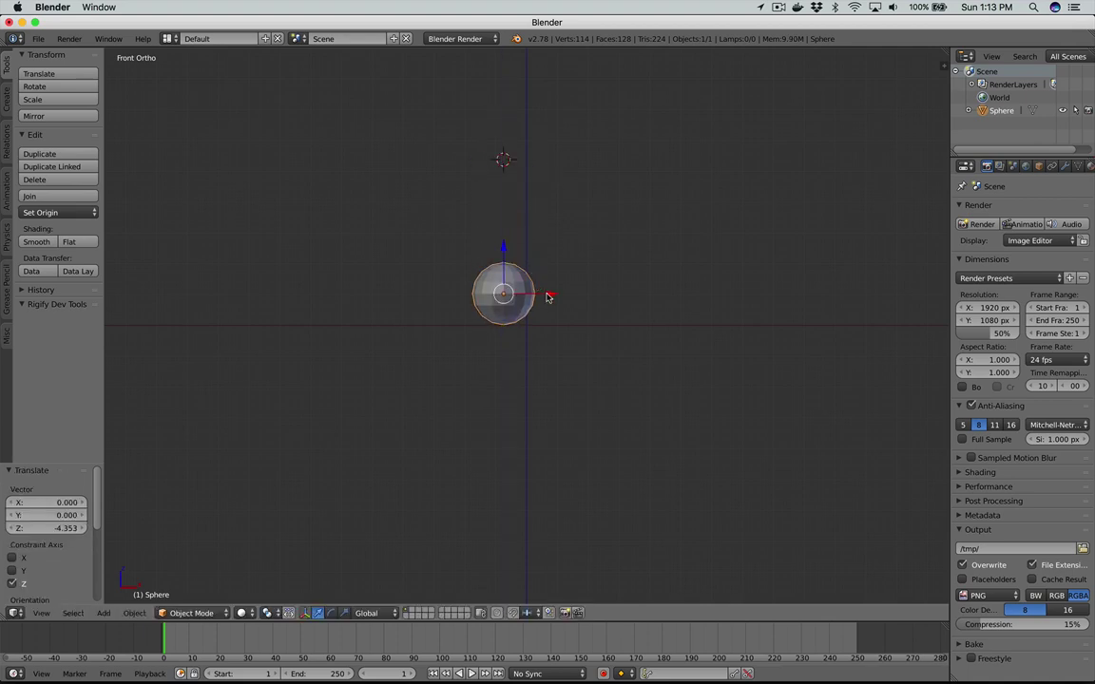
pyautogui.moveTo(550, 295); pyautogui.dragTo(570, 298)
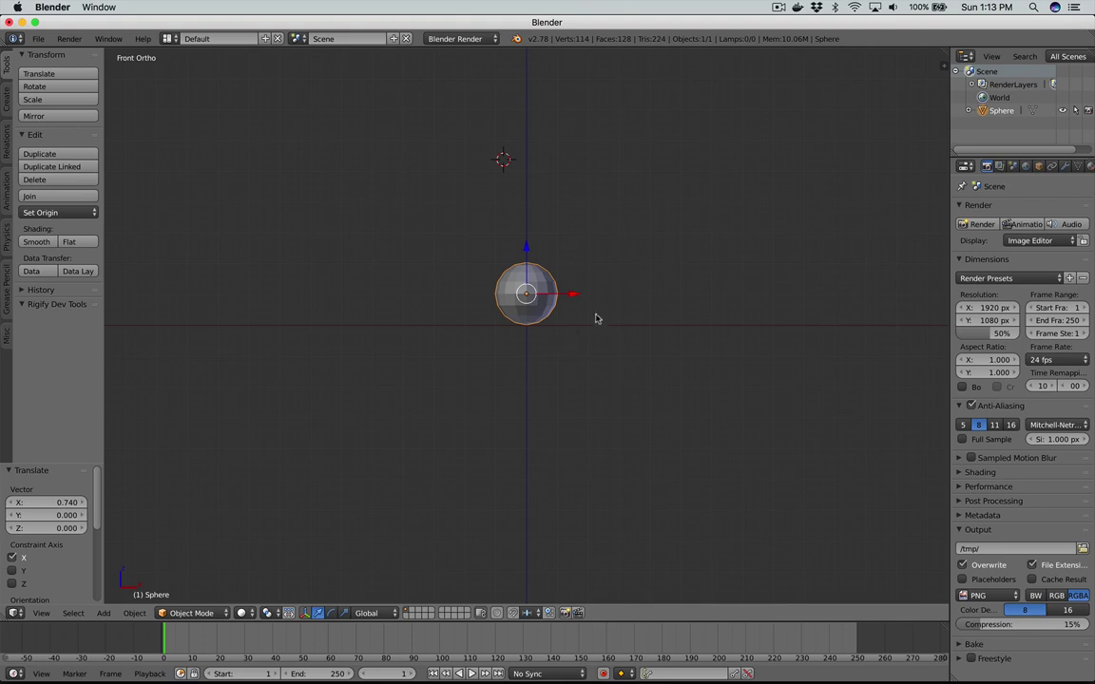
pyautogui.moveTo(612, 305)
pyautogui.mouseDown(button='middle')
pyautogui.moveTo(616, 347)
pyautogui.moveTo(609, 337)
pyautogui.moveTo(625, 318)
pyautogui.mouseUp(button='middle')
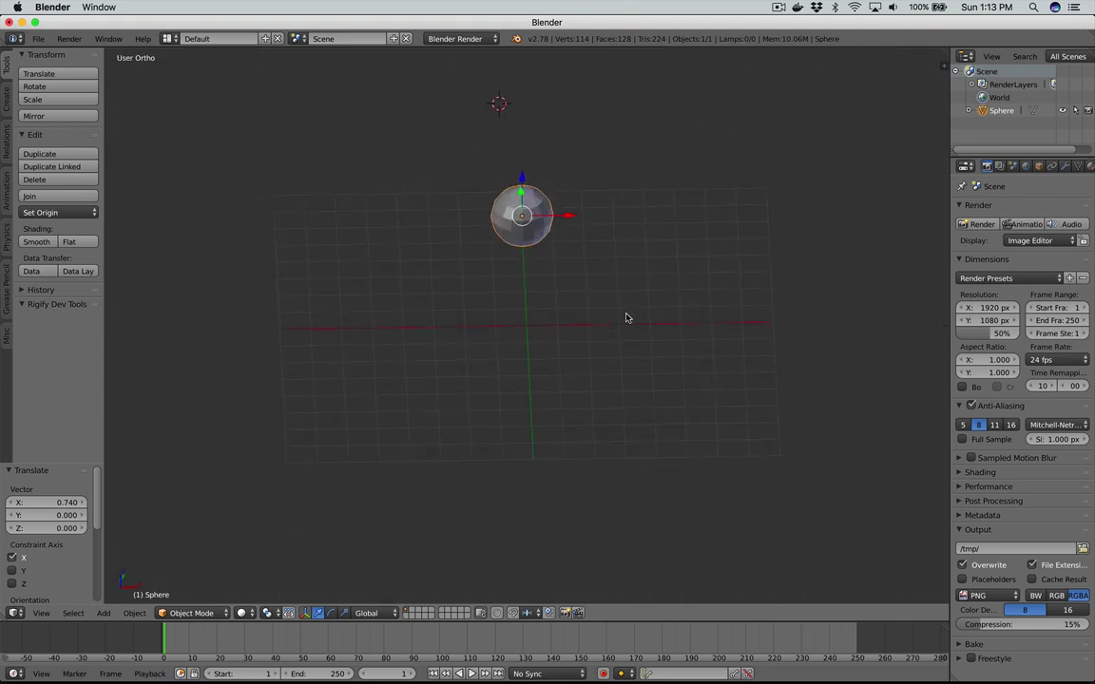
pyautogui.press('n')
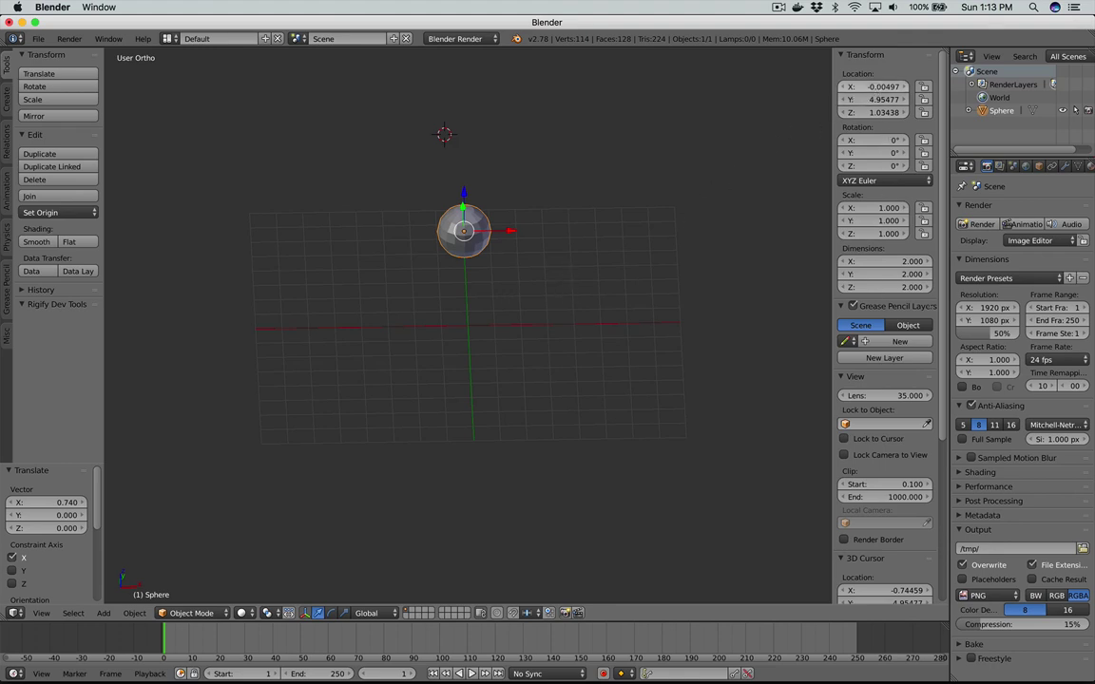
pyautogui.click(875, 87)
pyautogui.write('0')
pyautogui.press('Tab')
pyautogui.write('0')
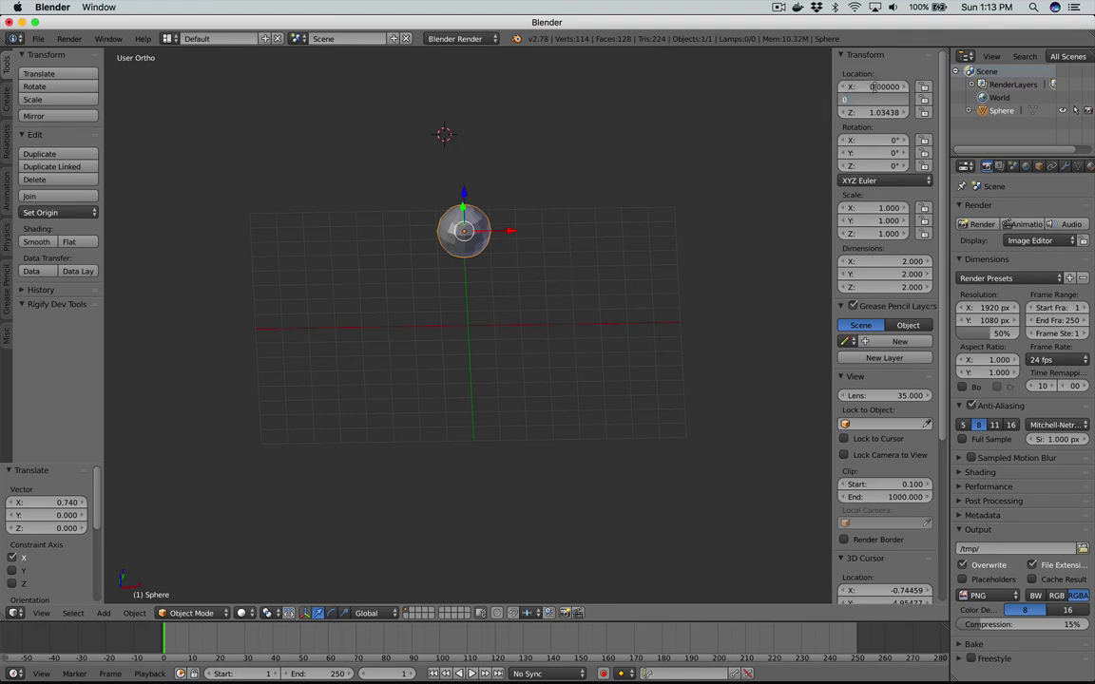
pyautogui.press('Tab')
pyautogui.write('0')
pyautogui.press('Return')
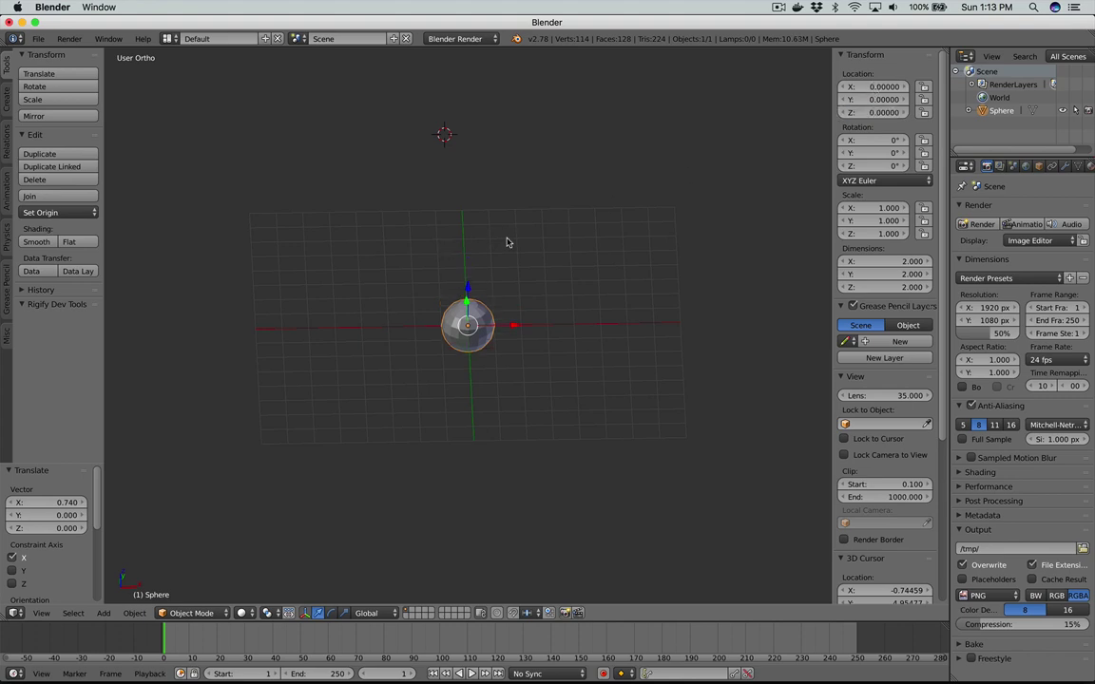
pyautogui.press('KP_1')
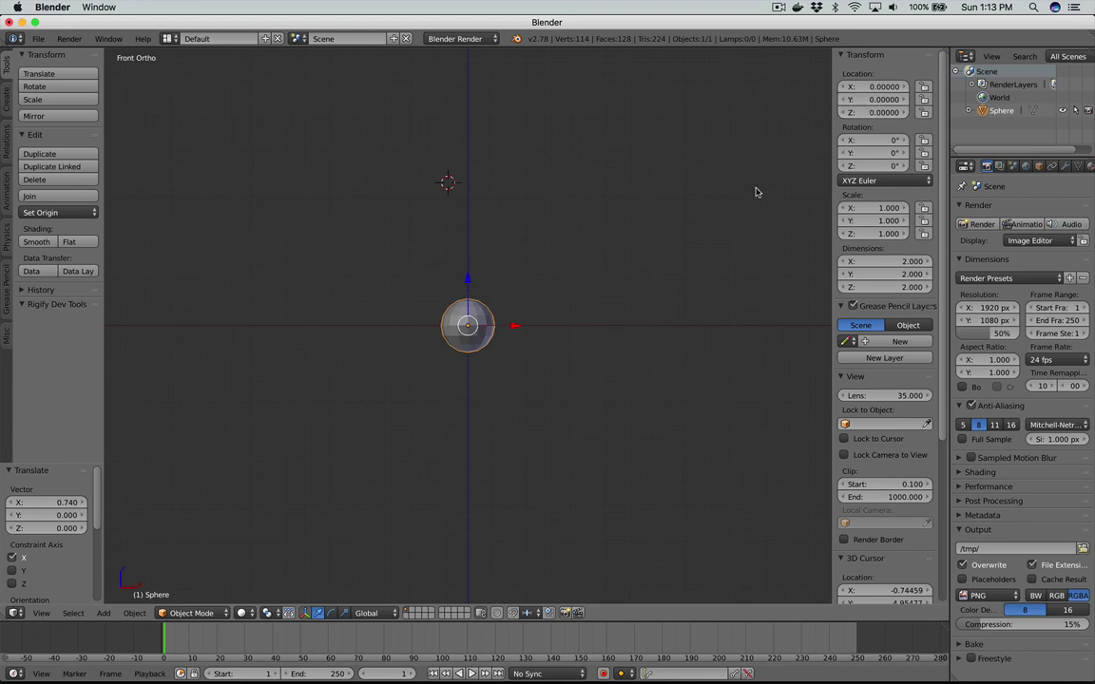
# Step: Set the sphere's Z location to 1 and reset the 3D cursor to the origin
pyautogui.click(873, 112)
pyautogui.press('BackSpace')
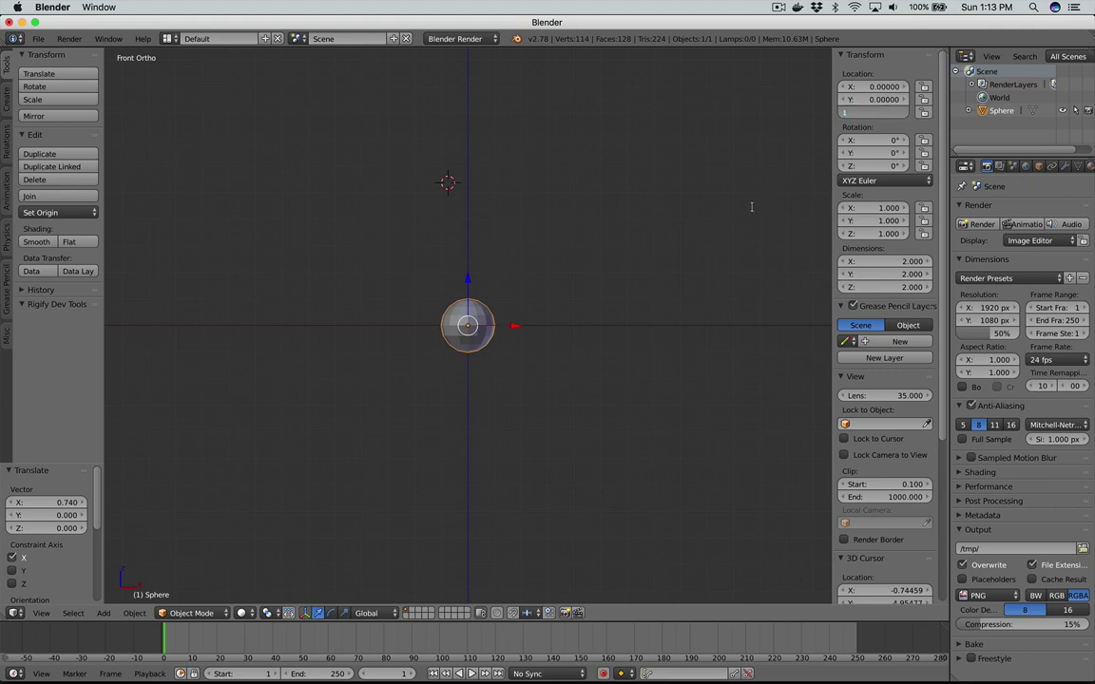
pyautogui.write('1')
pyautogui.press('Return')
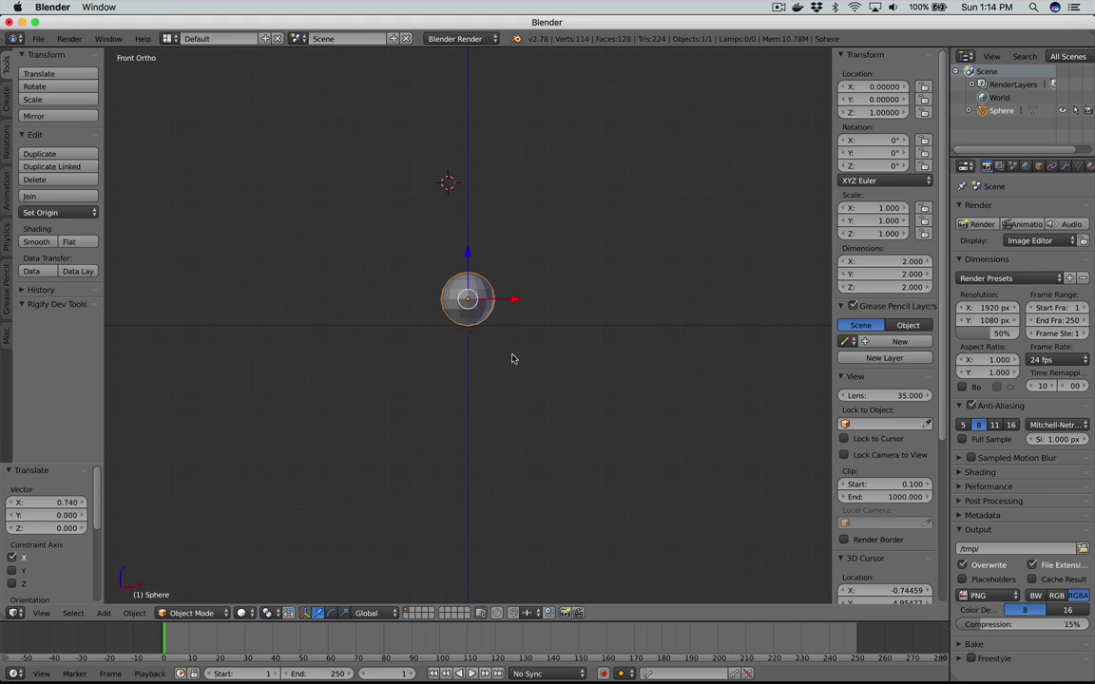
pyautogui.hotkey('shift', 'c')
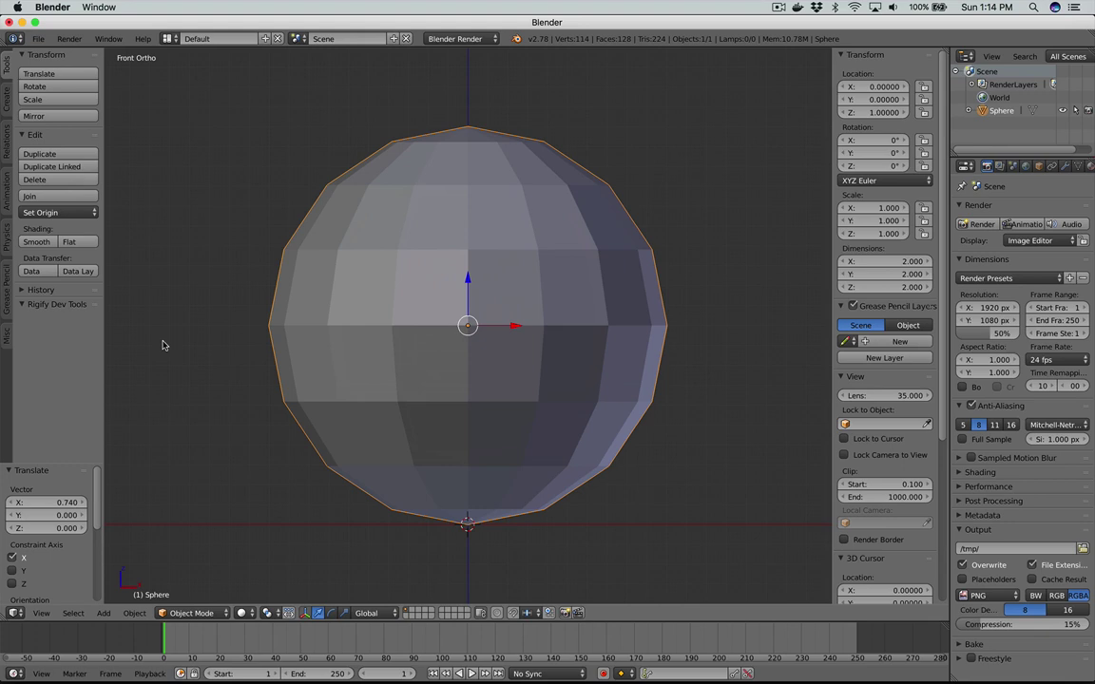
# Step: Set the sphere's origin to the 3D cursor at its base, so its location reads 0, 0, 0
pyautogui.click(59, 211)
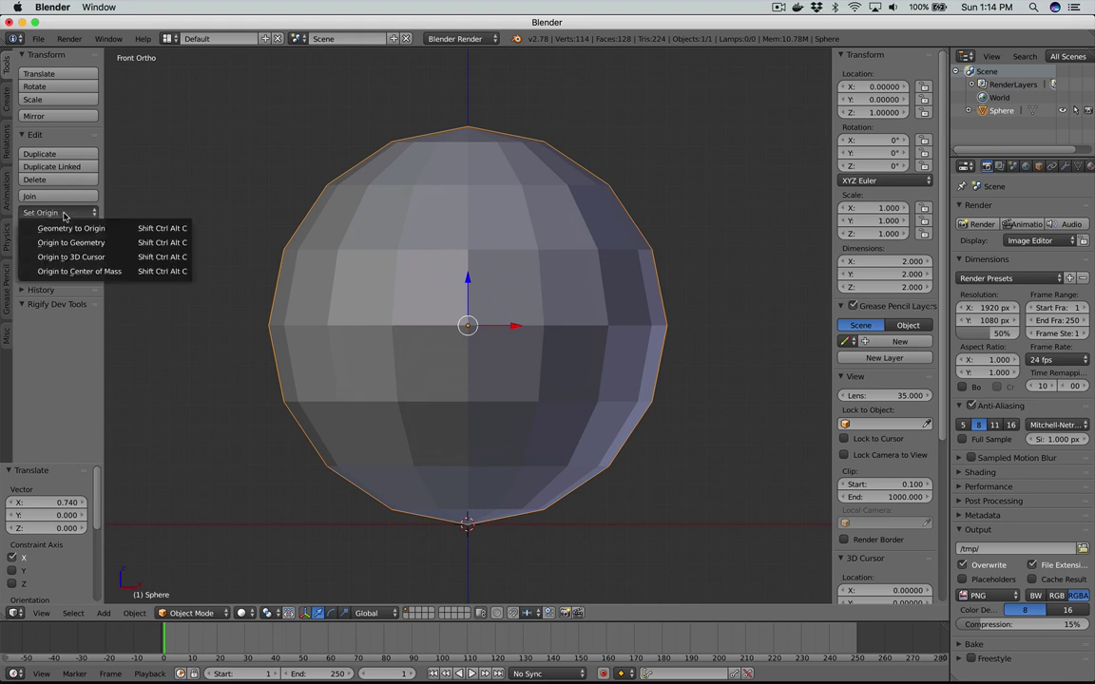
pyautogui.click(79, 258)
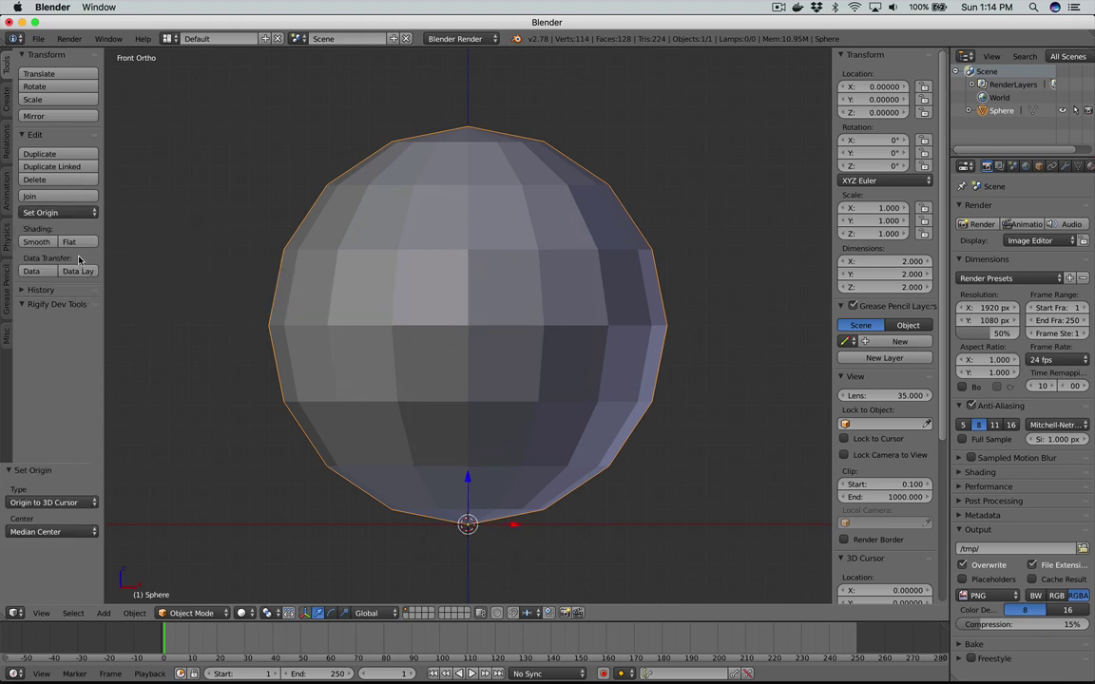
pyautogui.press('super+s')
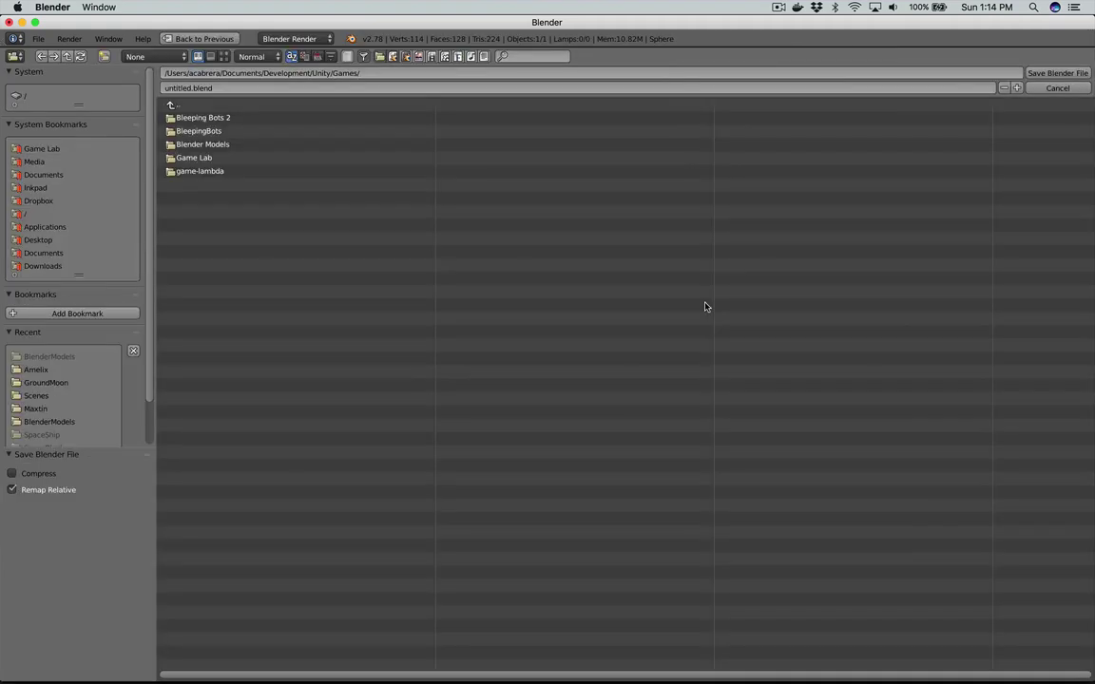
pyautogui.press('Escape')
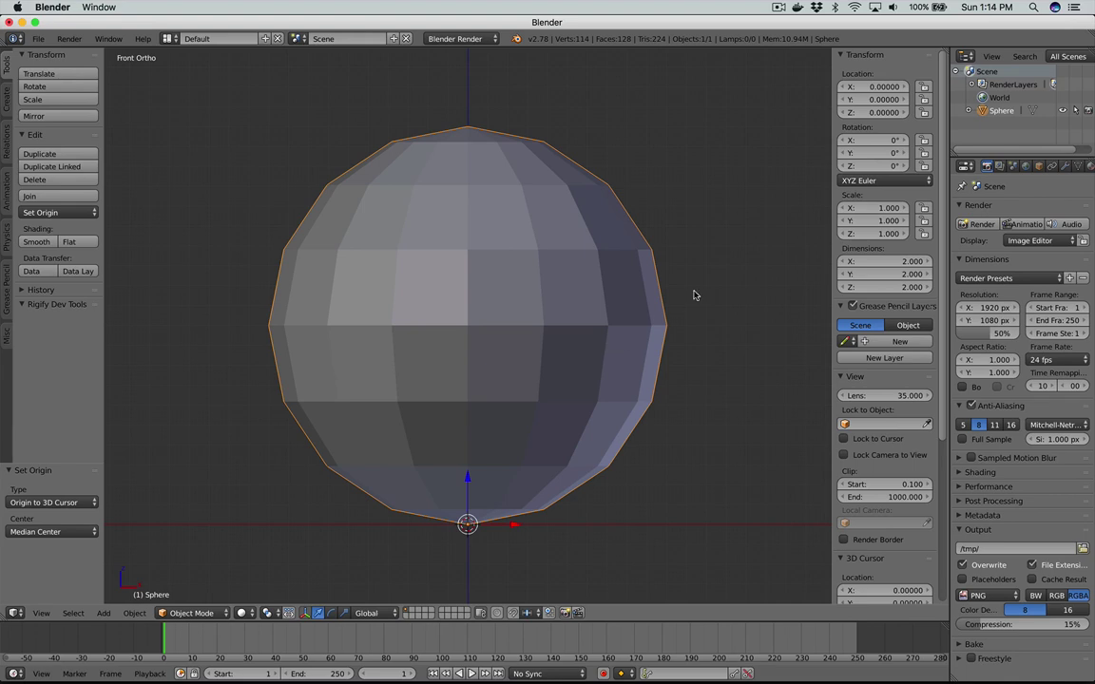
# Step: Resize the transform properties and scene properties side panels
pyautogui.moveTo(830, 270); pyautogui.dragTo(798, 271)
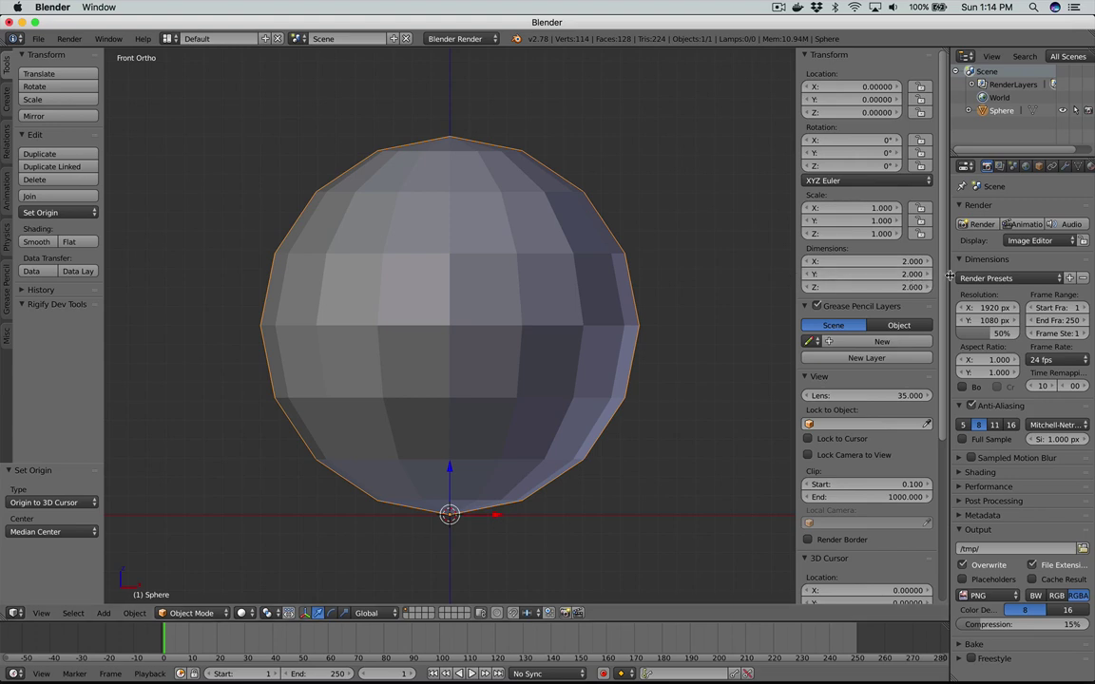
pyautogui.moveTo(948, 276); pyautogui.dragTo(923, 275)
pyautogui.moveTo(774, 313); pyautogui.dragTo(783, 285)
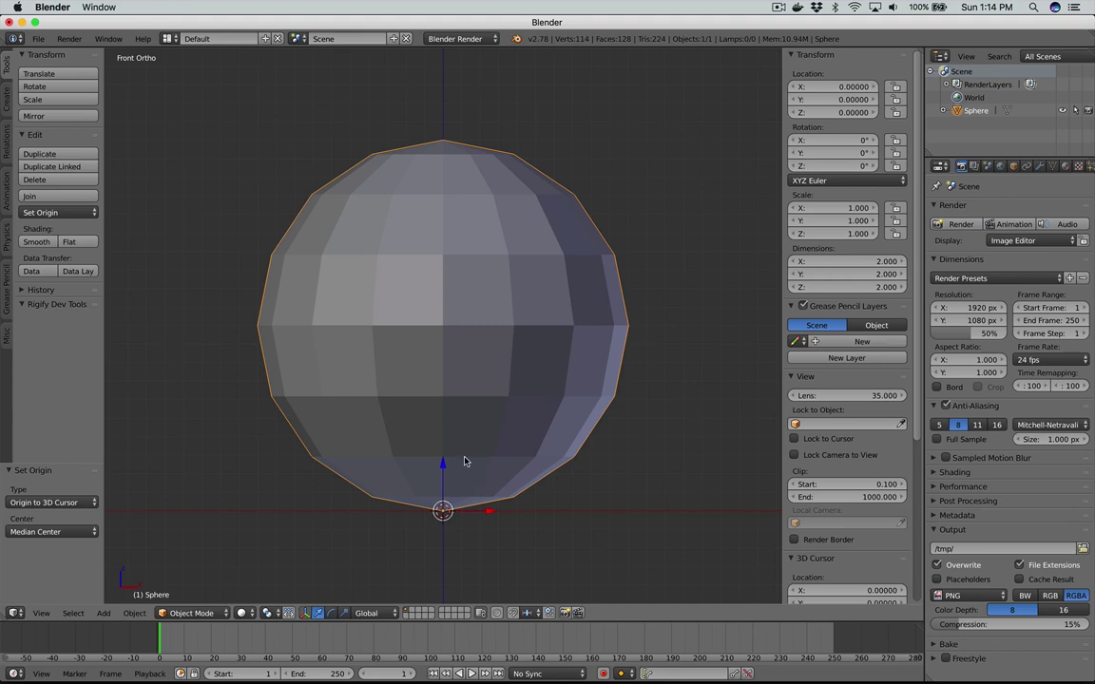
# Step: Enter Edit Mode with nothing selected, in face select mode, with wireframe shading
pyautogui.press('Tab')
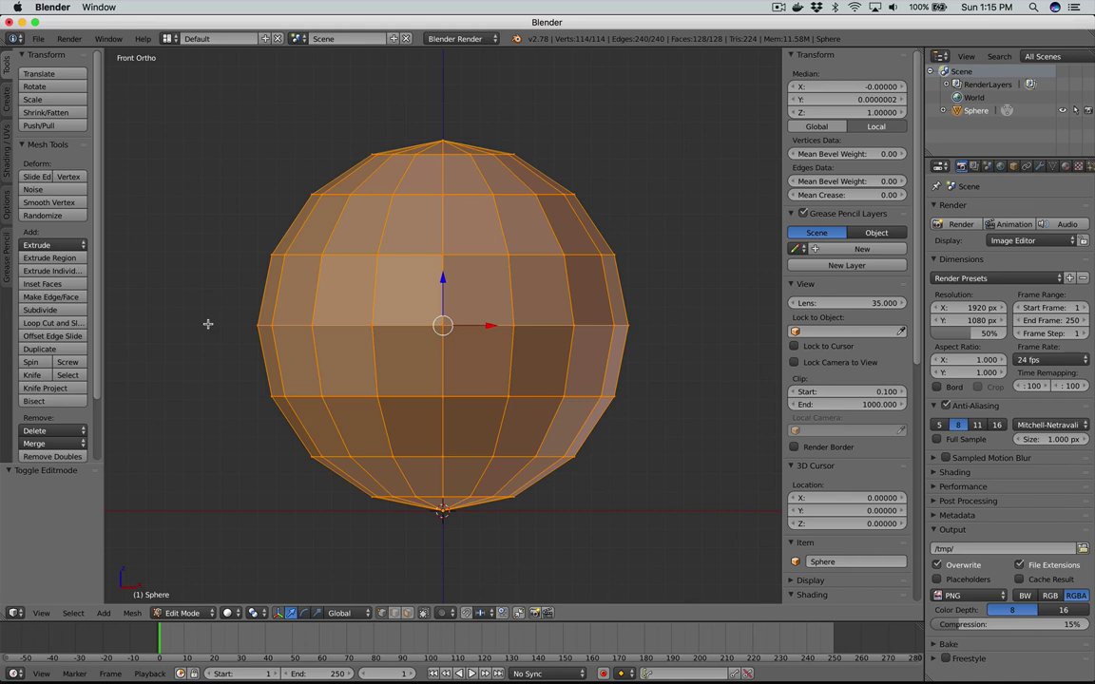
pyautogui.press('a')
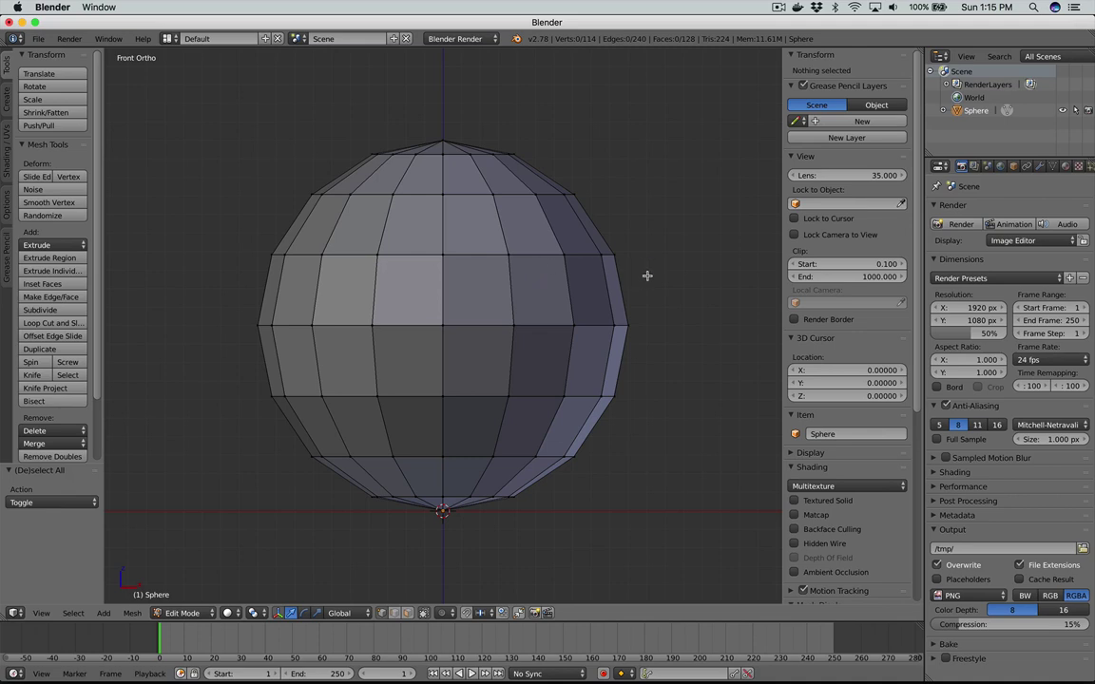
pyautogui.hotkey('ctrl', 'Tab')
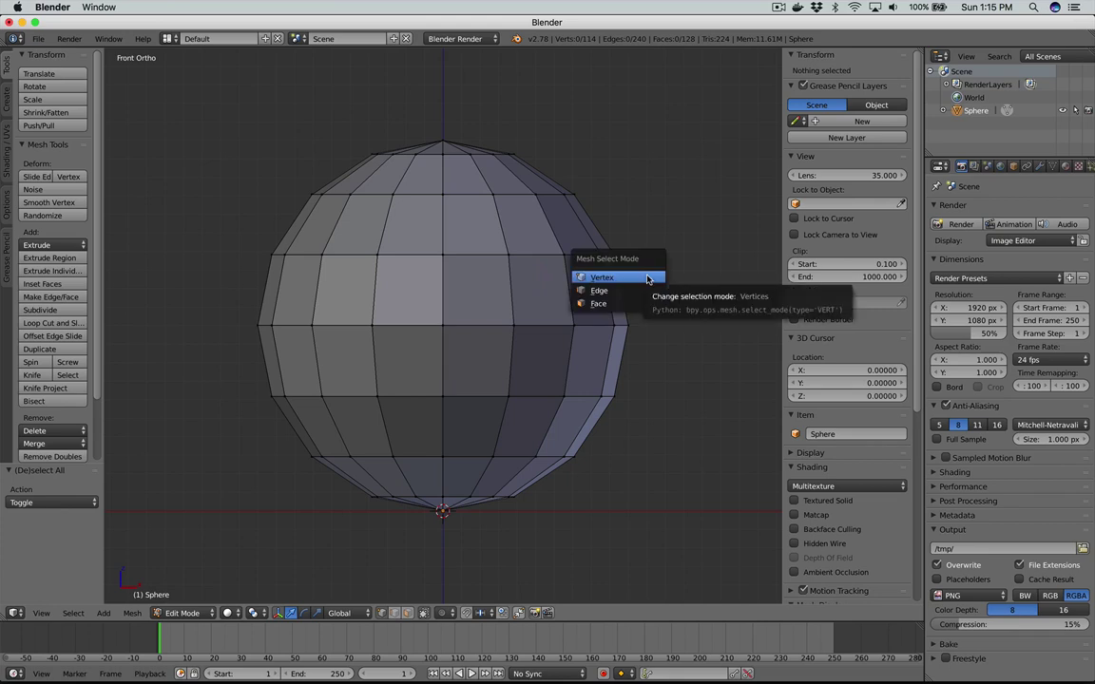
pyautogui.click(611, 303)
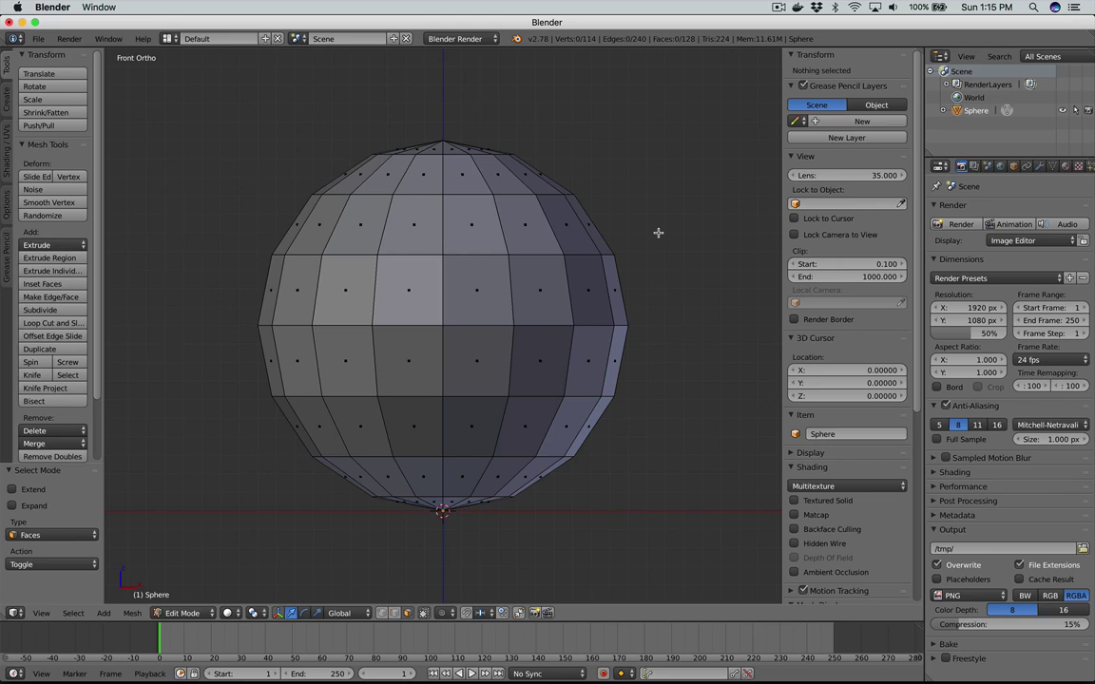
pyautogui.press('z')
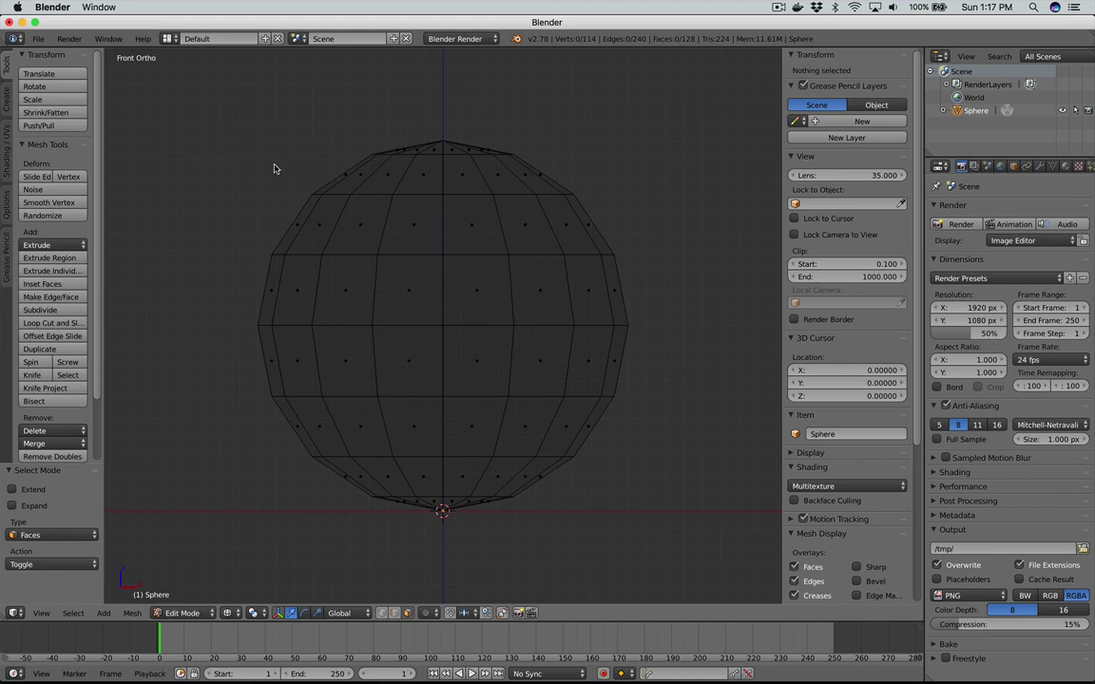
# Step: Switch to vertex select and box-select the sphere's top three rings (48 faces, 49 vertices)
pyautogui.press('b')
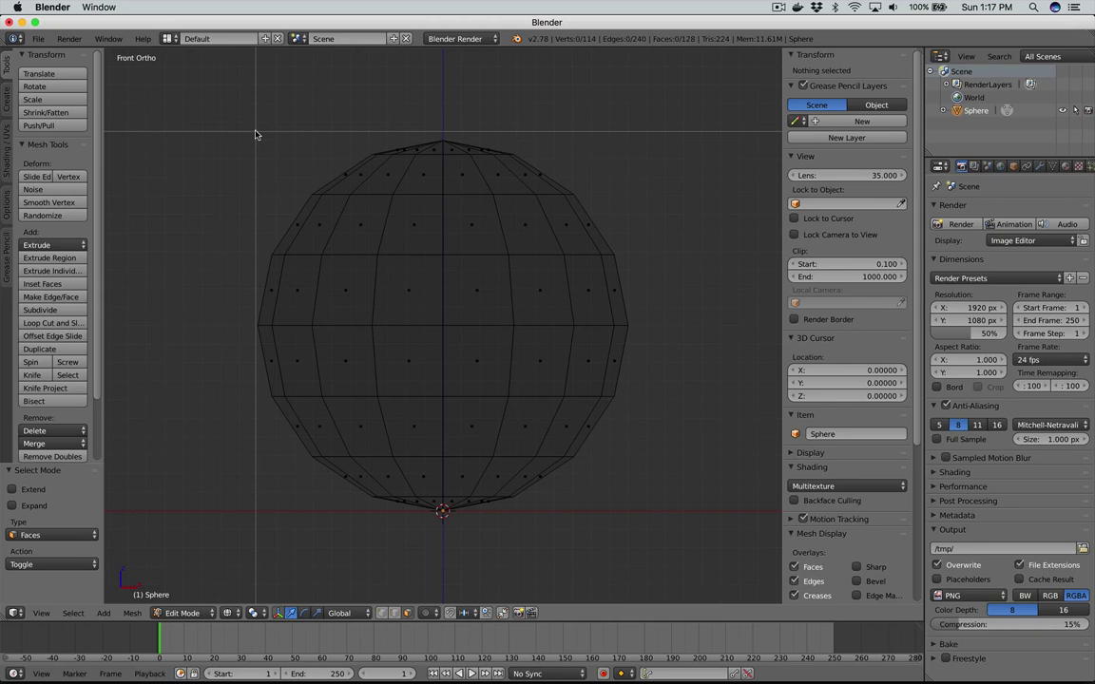
pyautogui.press('Escape')
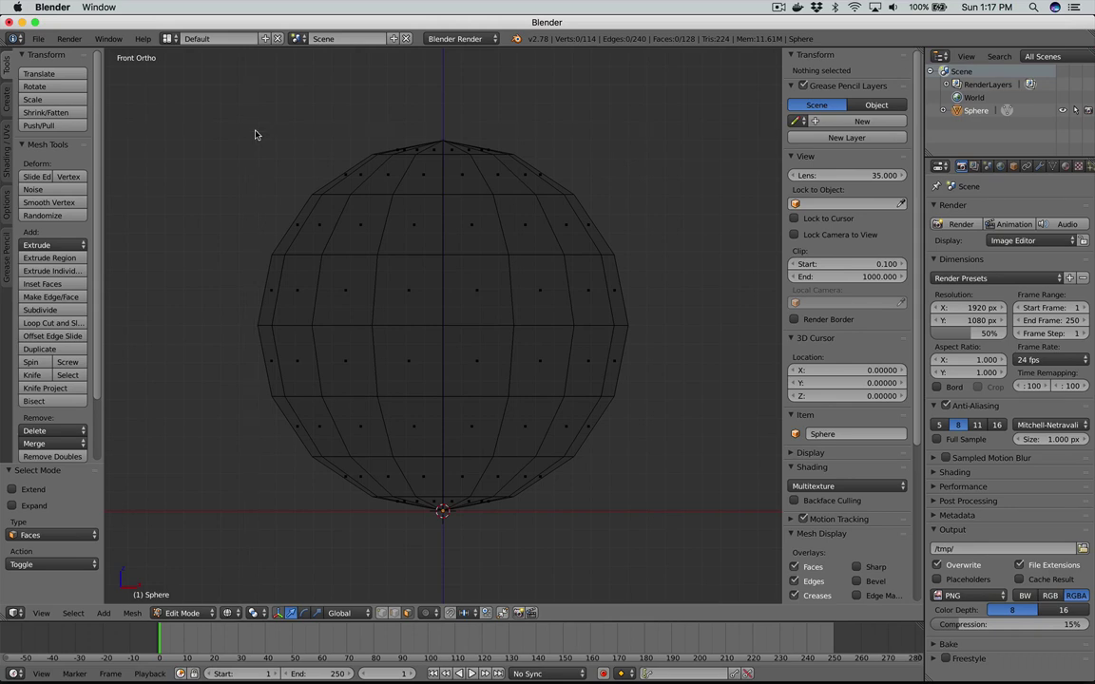
pyautogui.hotkey('ctrl', 'Tab')
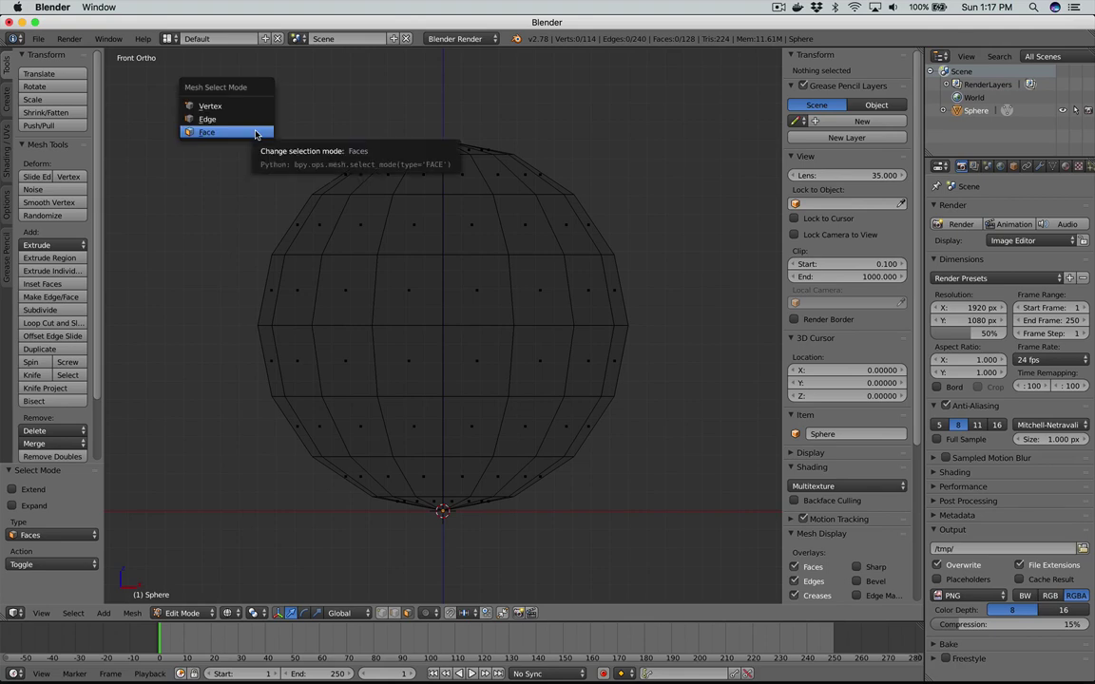
pyautogui.click(247, 104)
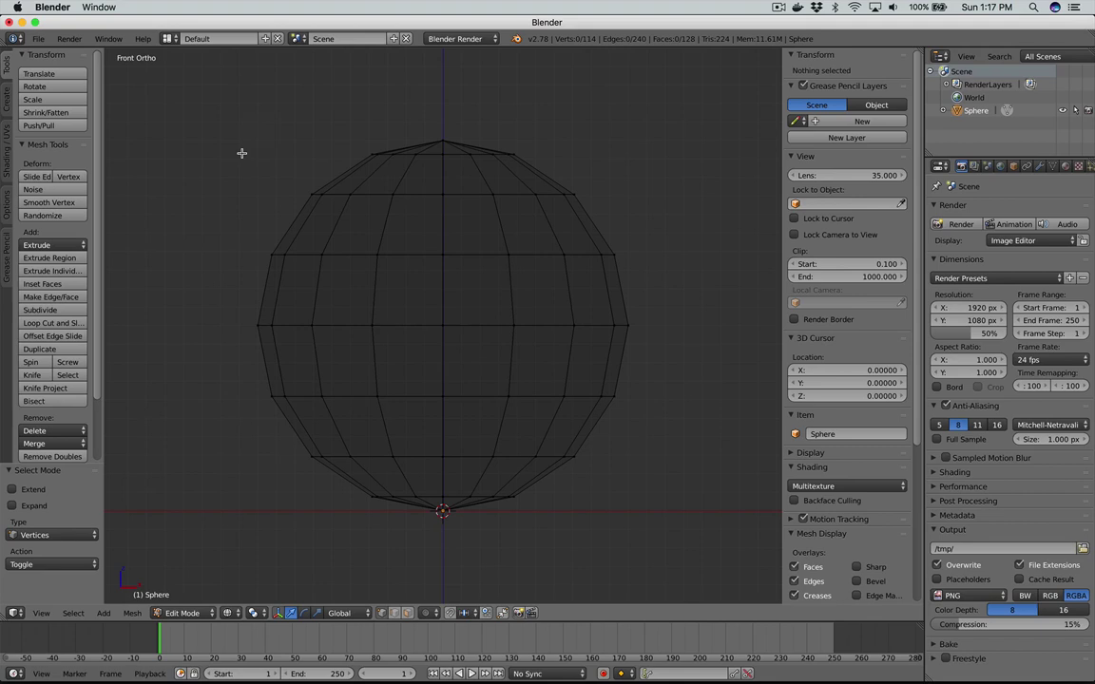
pyautogui.press('b')
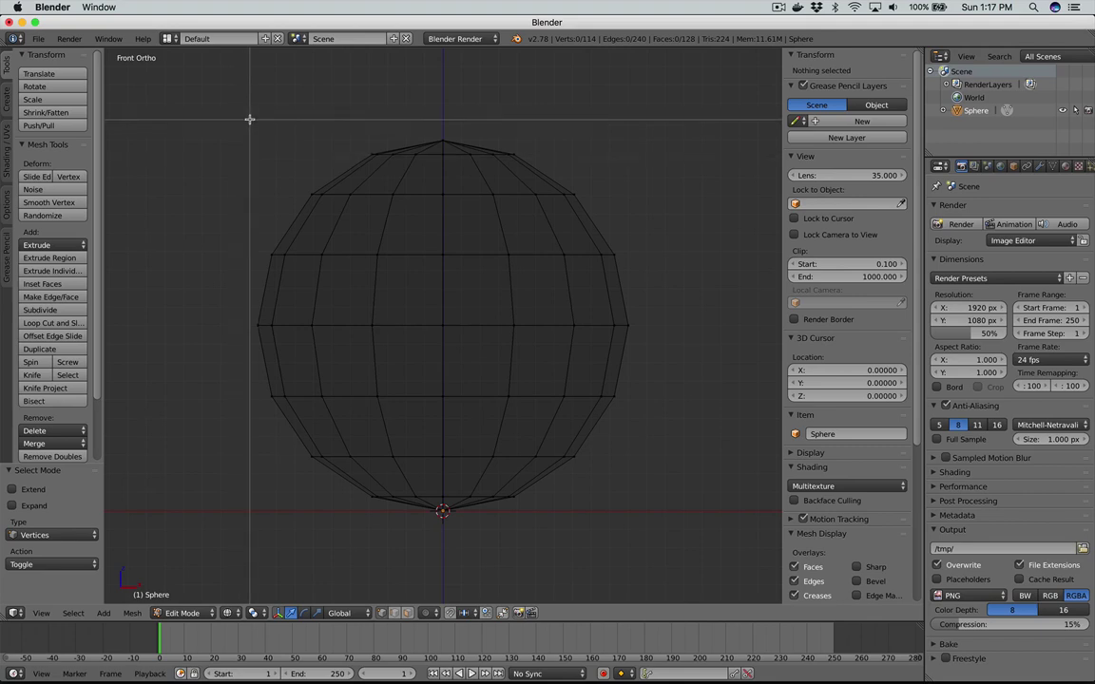
pyautogui.moveTo(249, 119); pyautogui.dragTo(636, 276)
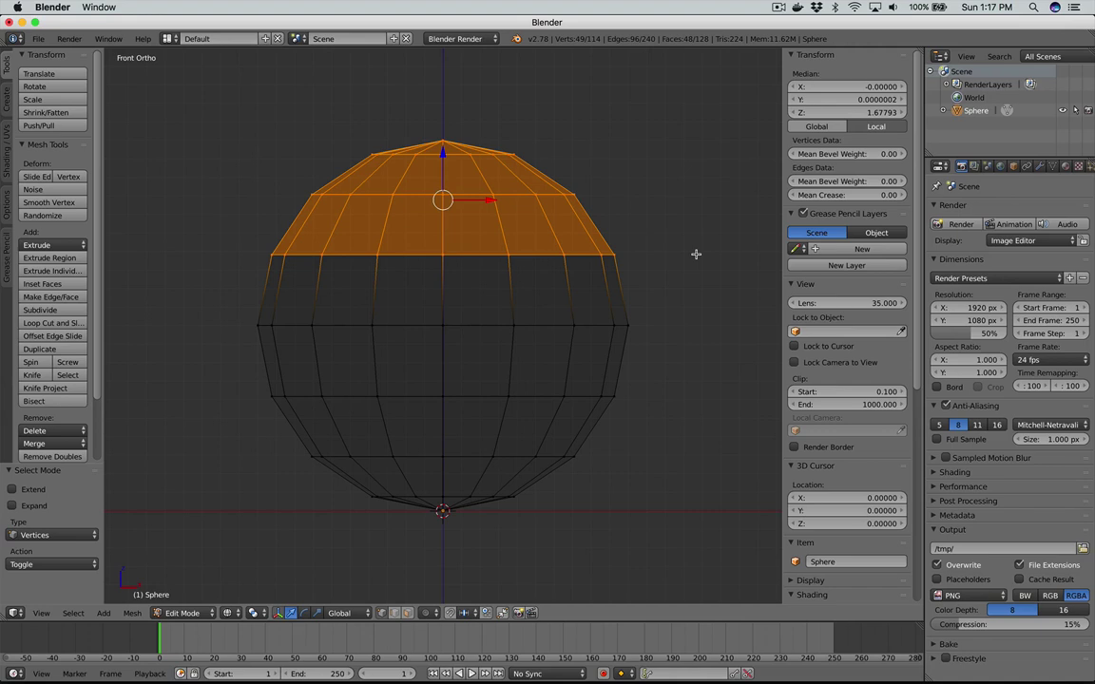
# Step: Duplicate the selected top cap in place and hide the copy
pyautogui.press('e')
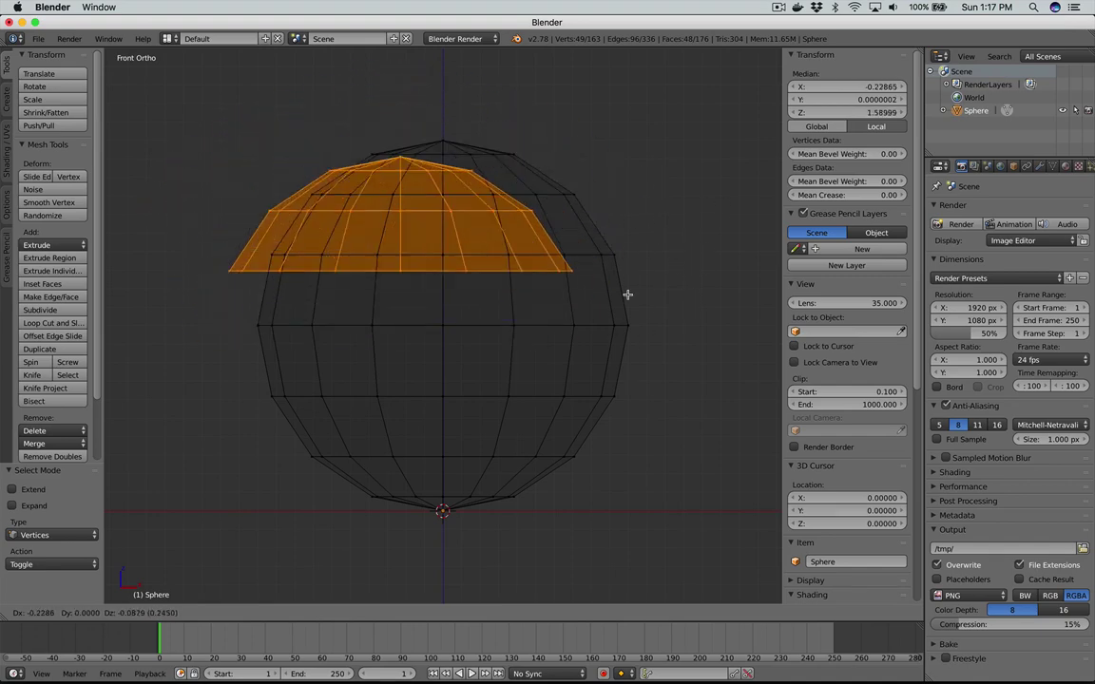
pyautogui.rightClick(691, 288)
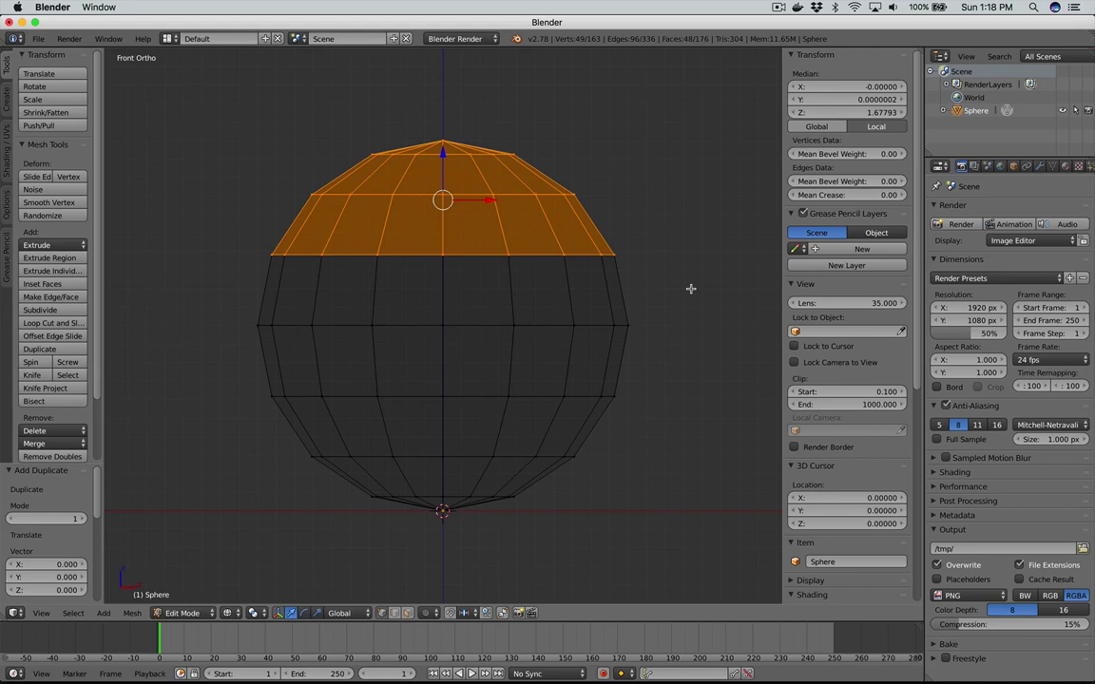
pyautogui.press('h')
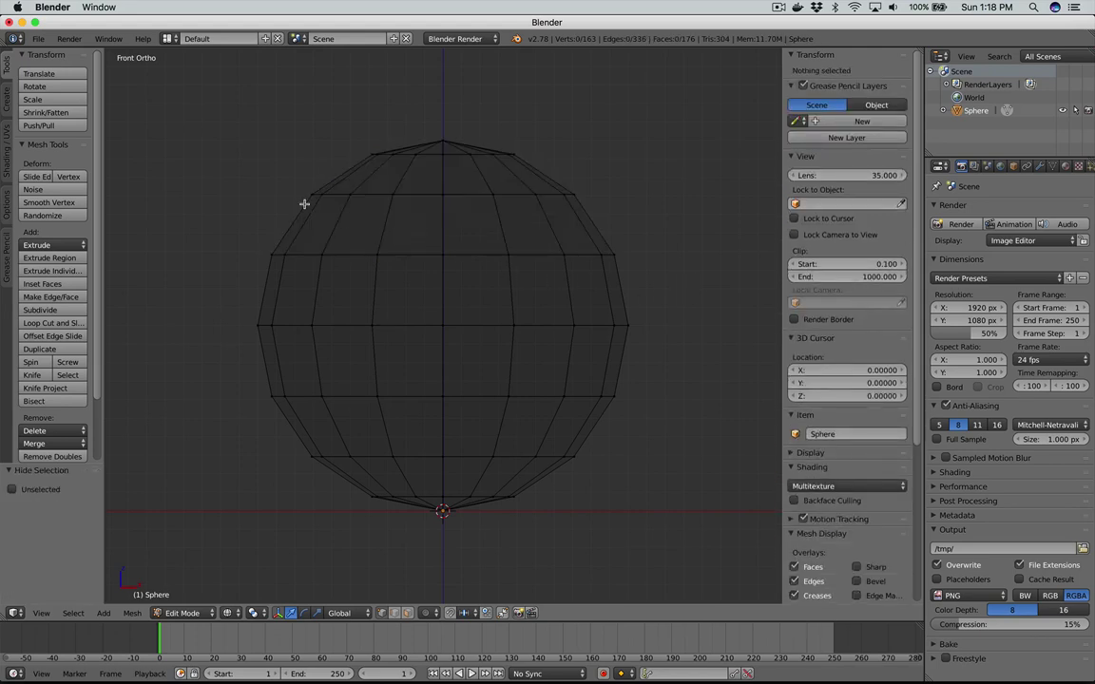
# Step: Box-select the sphere's top rows of vertices and delete them, leaving an open bowl
pyautogui.press('b')
pyautogui.moveTo(227, 124); pyautogui.dragTo(637, 237)
pyautogui.press('x')
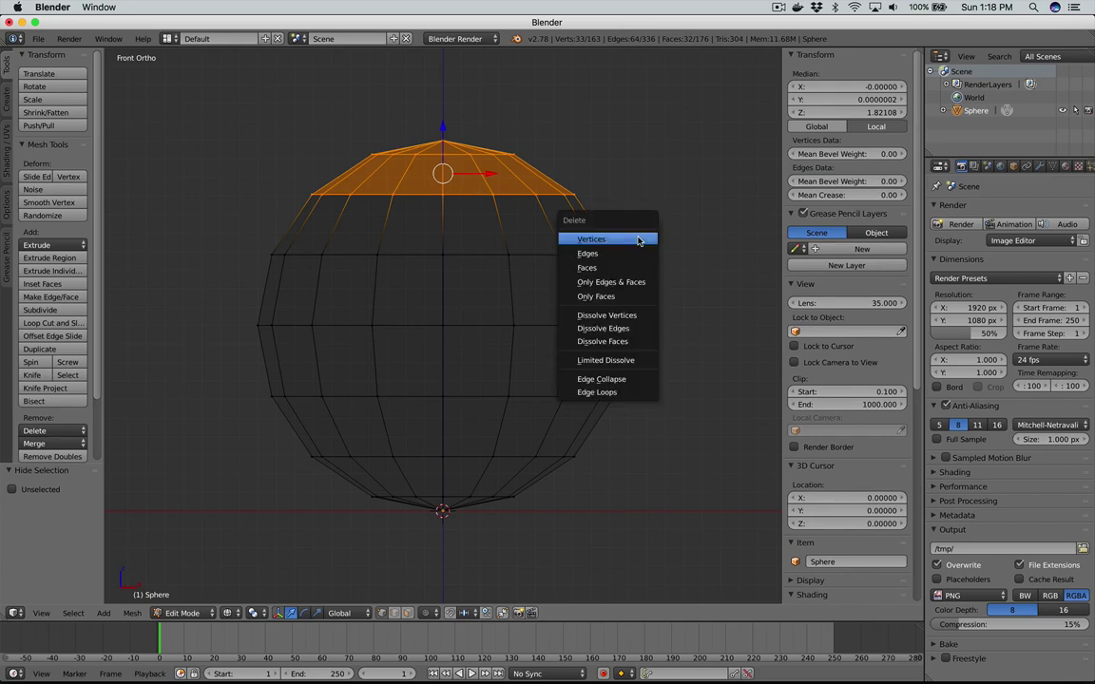
pyautogui.click(638, 241)
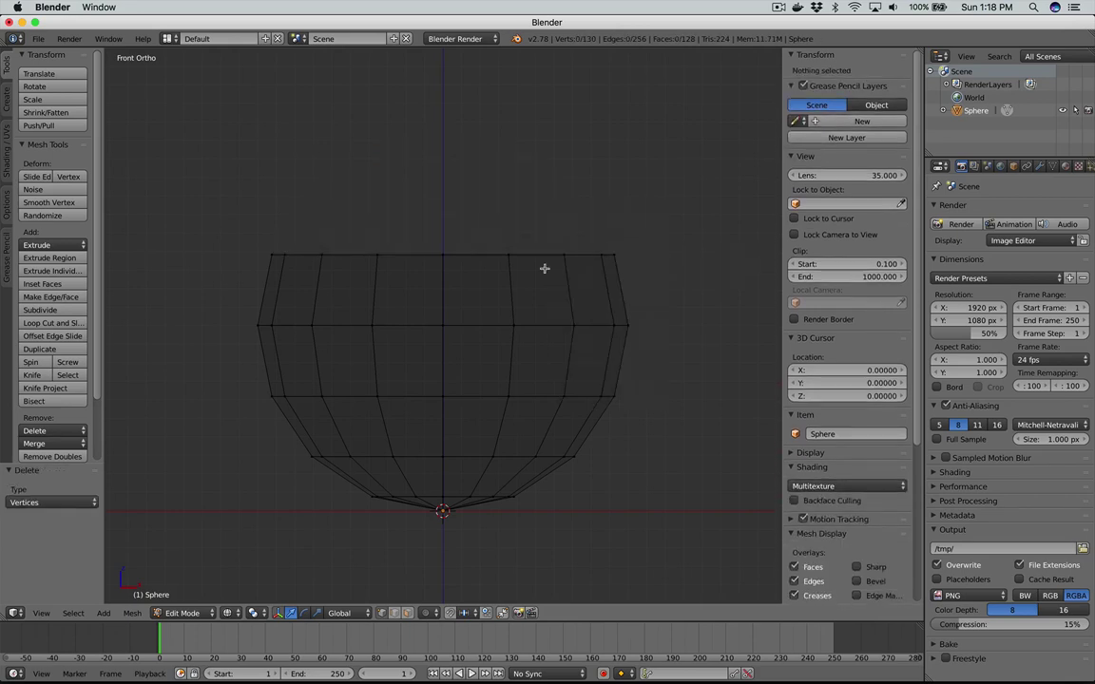
# Step: Return to front view and unhide the duplicated cap with Alt+H so it sits atop the bowl
pyautogui.scroll(-3, 509, 291)
pyautogui.scroll(-5, 507, 290)
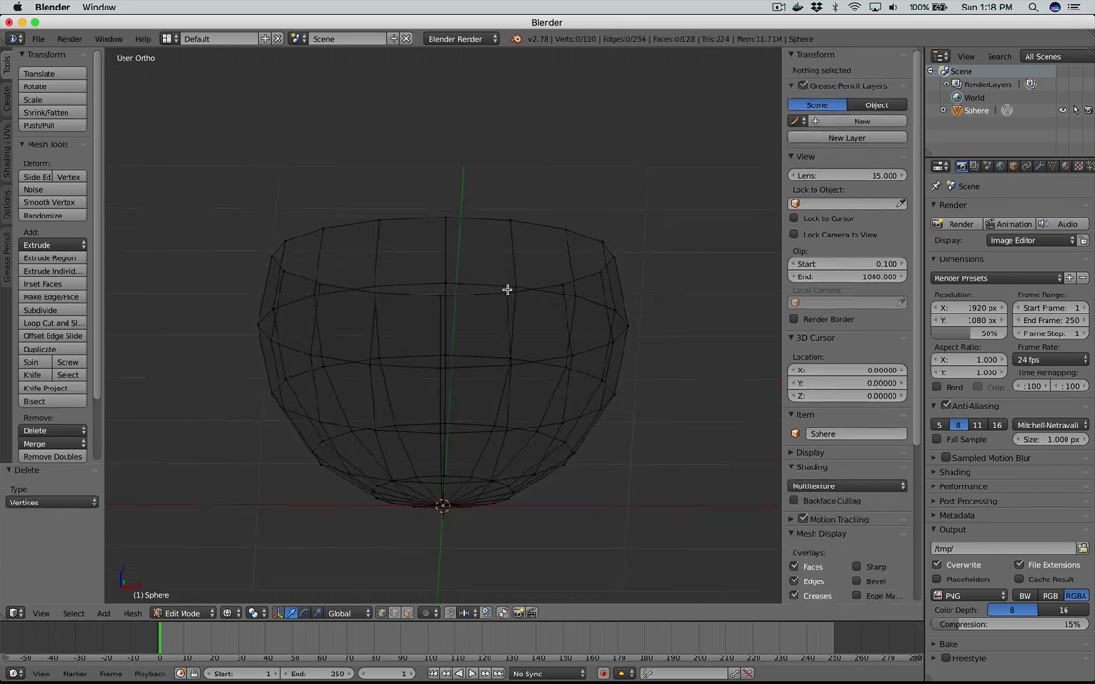
pyautogui.scroll(-5, 506, 289)
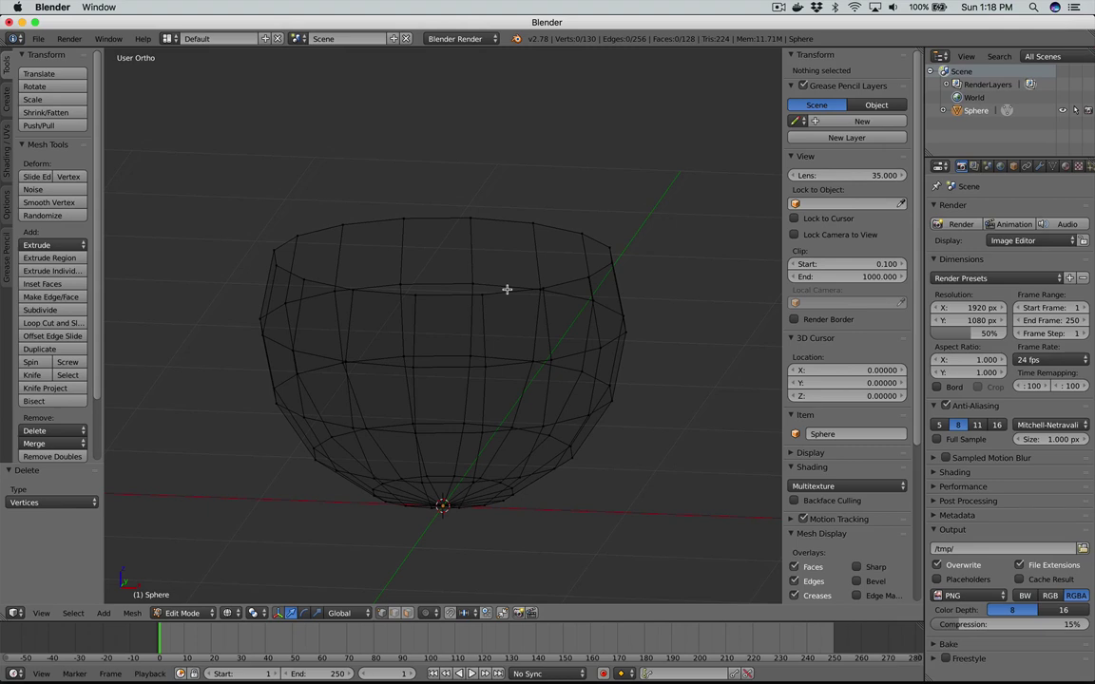
pyautogui.hscroll(-10, 507, 290)
pyautogui.press('KP_1')
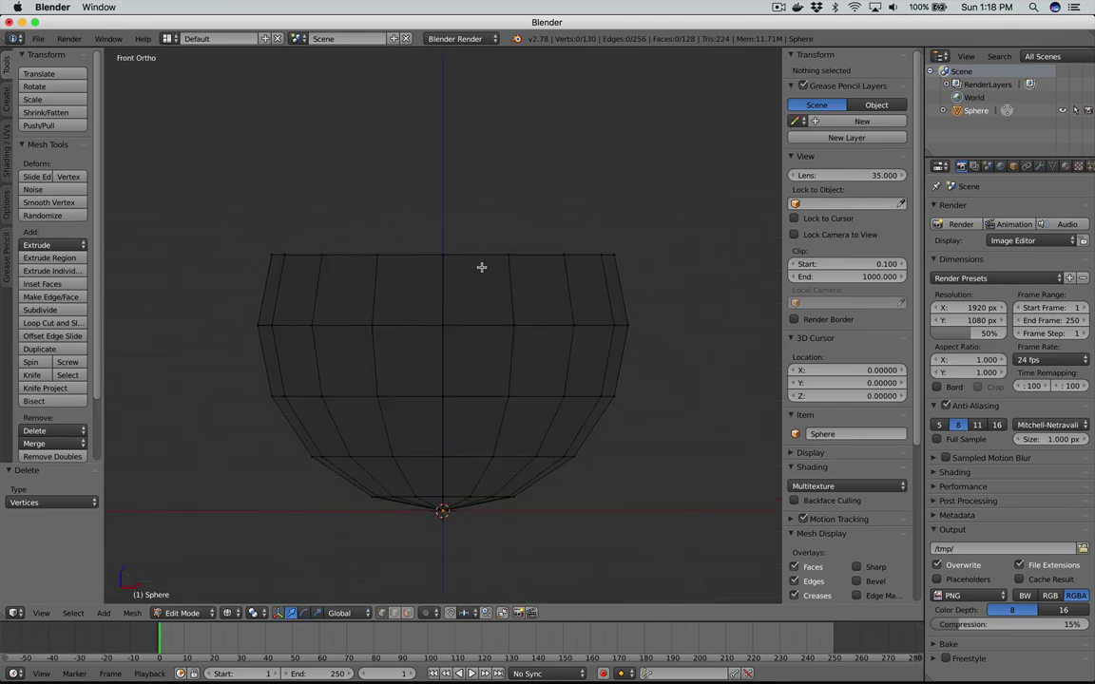
pyautogui.scroll(5, 481, 267)
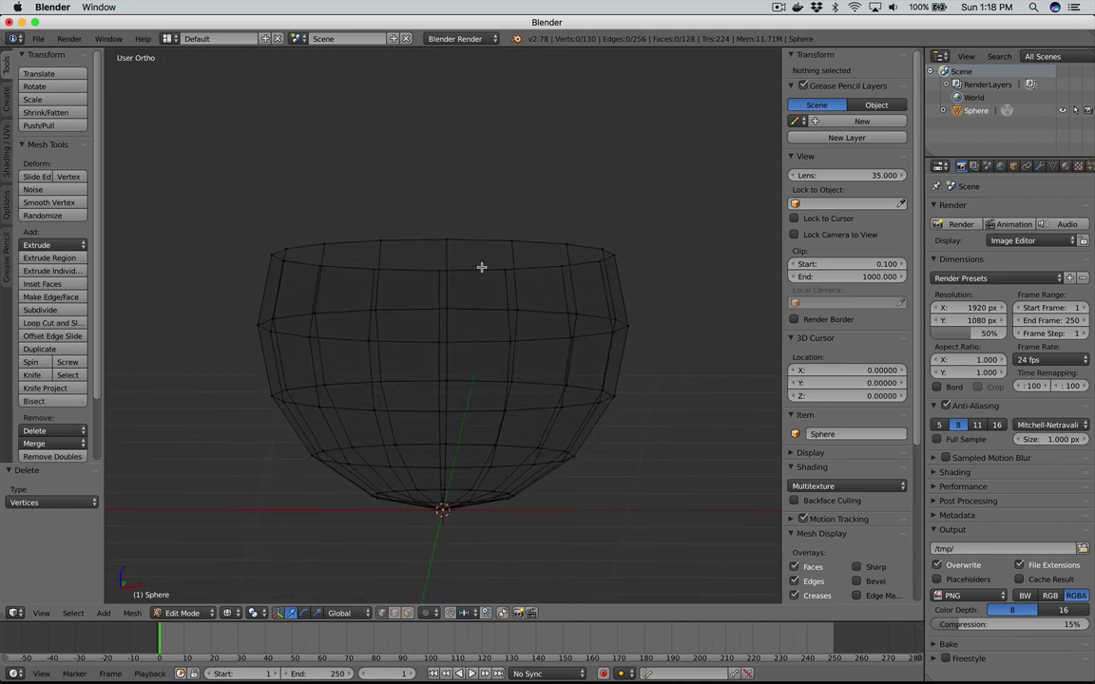
pyautogui.scroll(-5, 481, 267)
pyautogui.scroll(3, 481, 267)
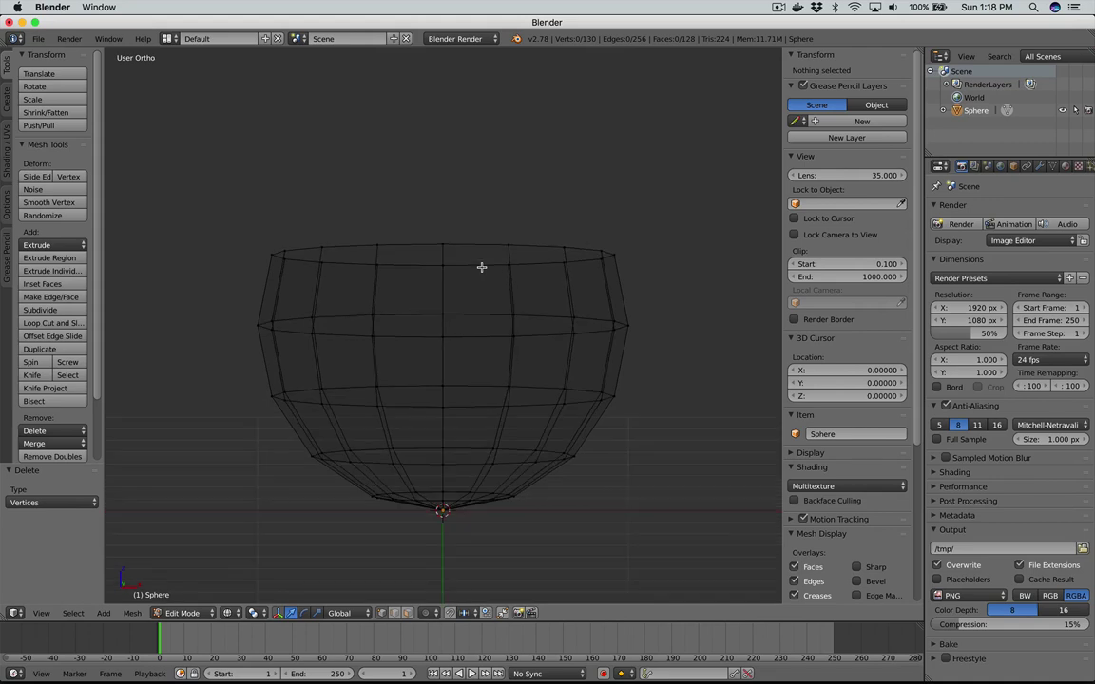
pyautogui.scroll(-3, 481, 267)
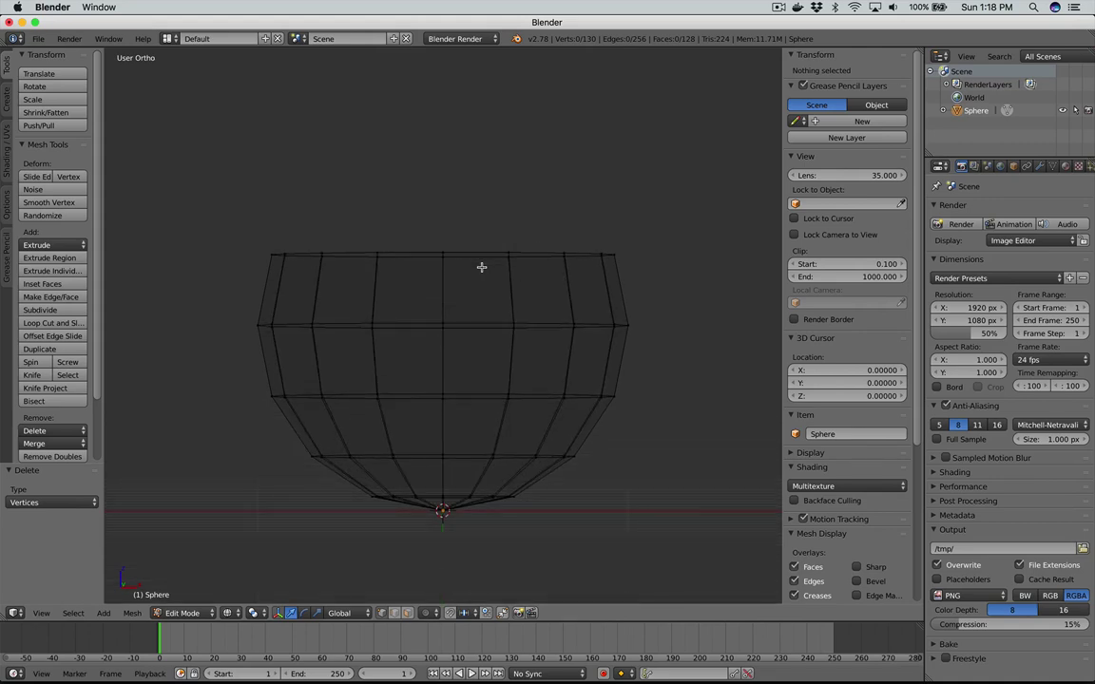
pyautogui.press('KP_1')
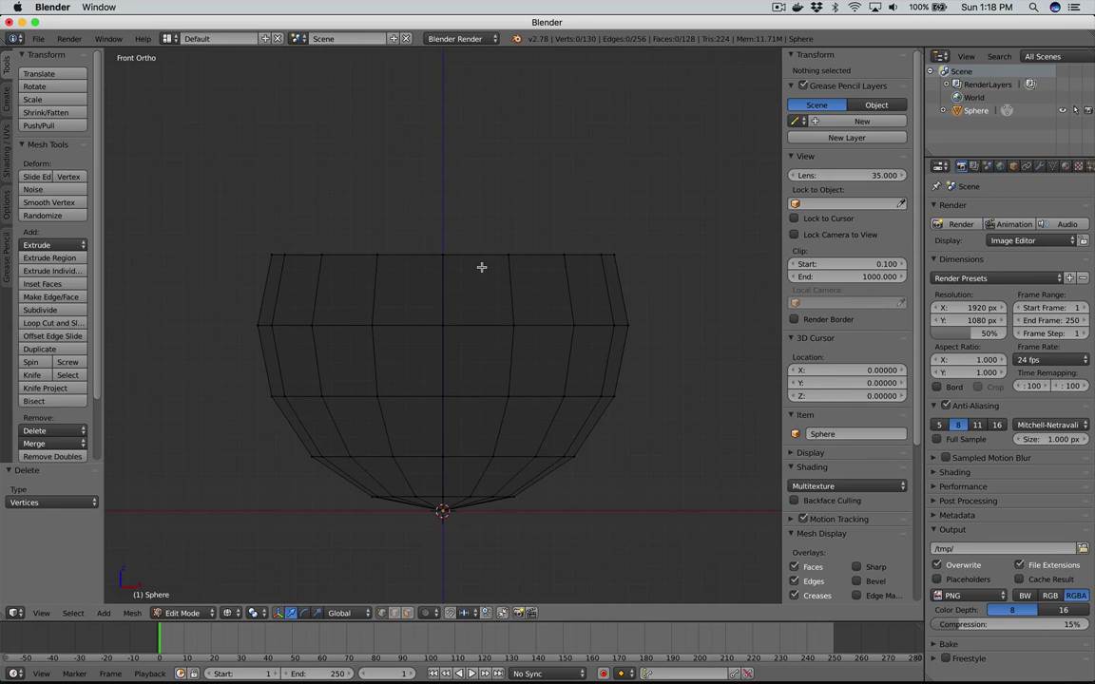
pyautogui.hotkey('alt', 'h')
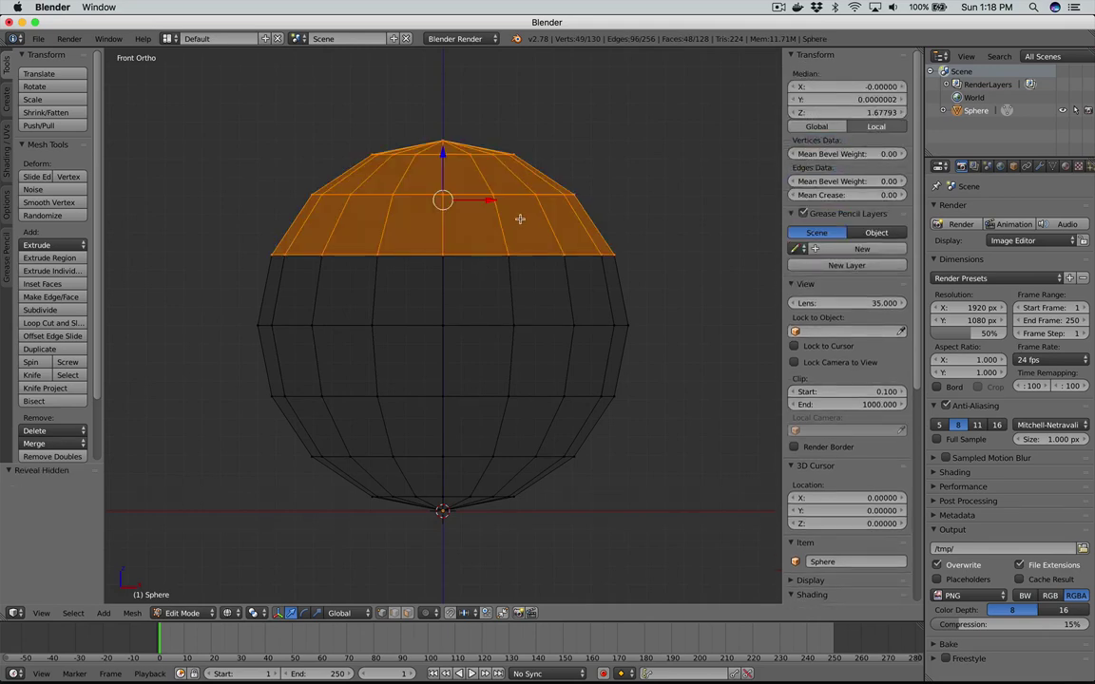
# Step: Drag the blue Z arrow to lift the top cap 0.193 units above the bowl
pyautogui.click(442, 149)
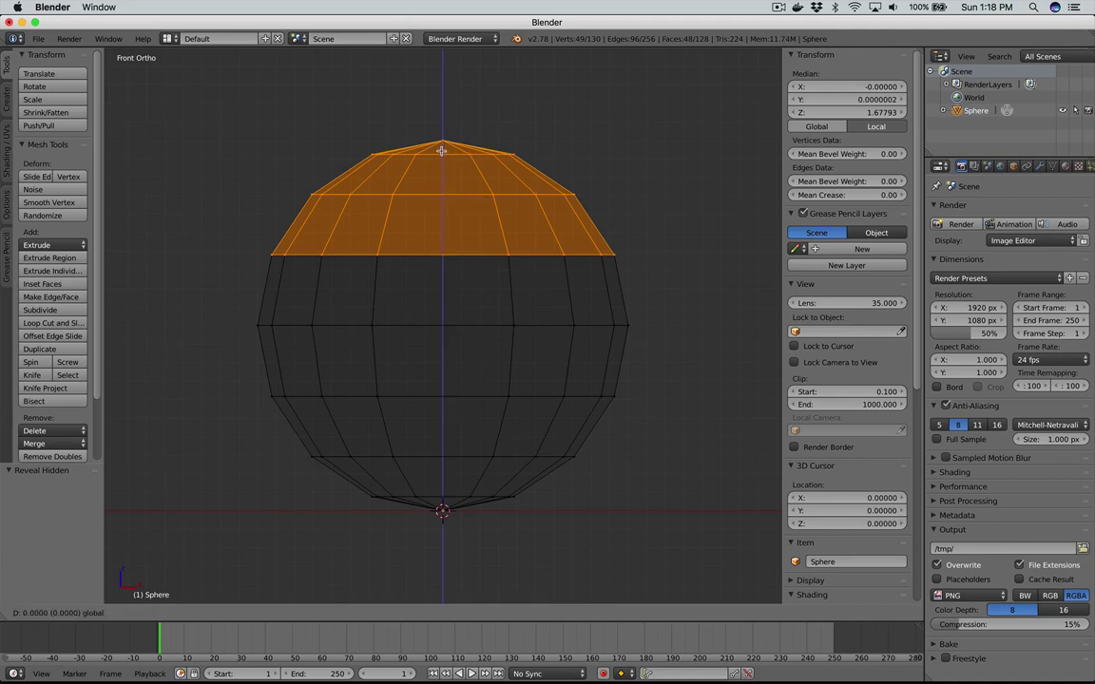
pyautogui.moveTo(442, 149); pyautogui.dragTo(442, 106)
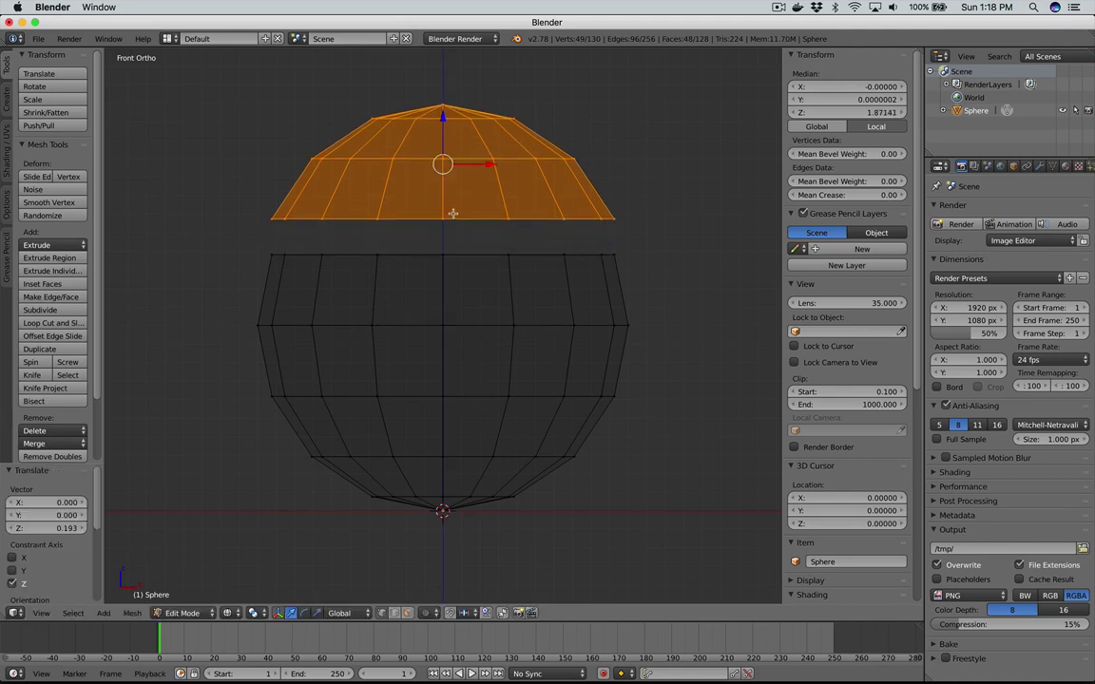
pyautogui.scroll(5, 454, 237)
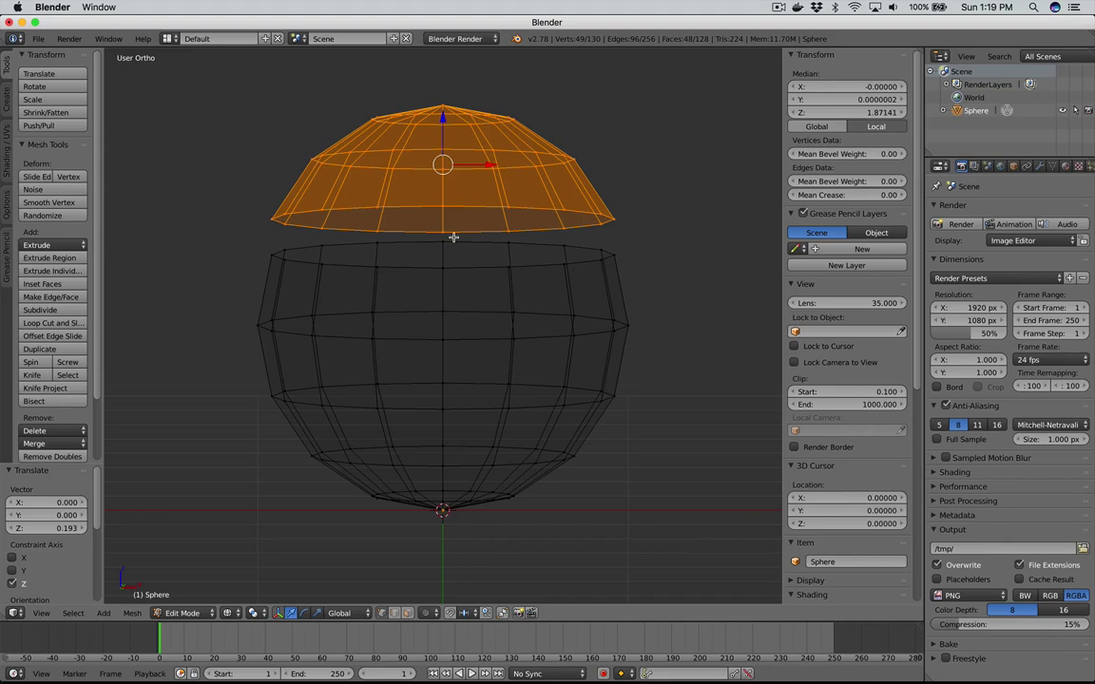
pyautogui.scroll(5, 454, 236)
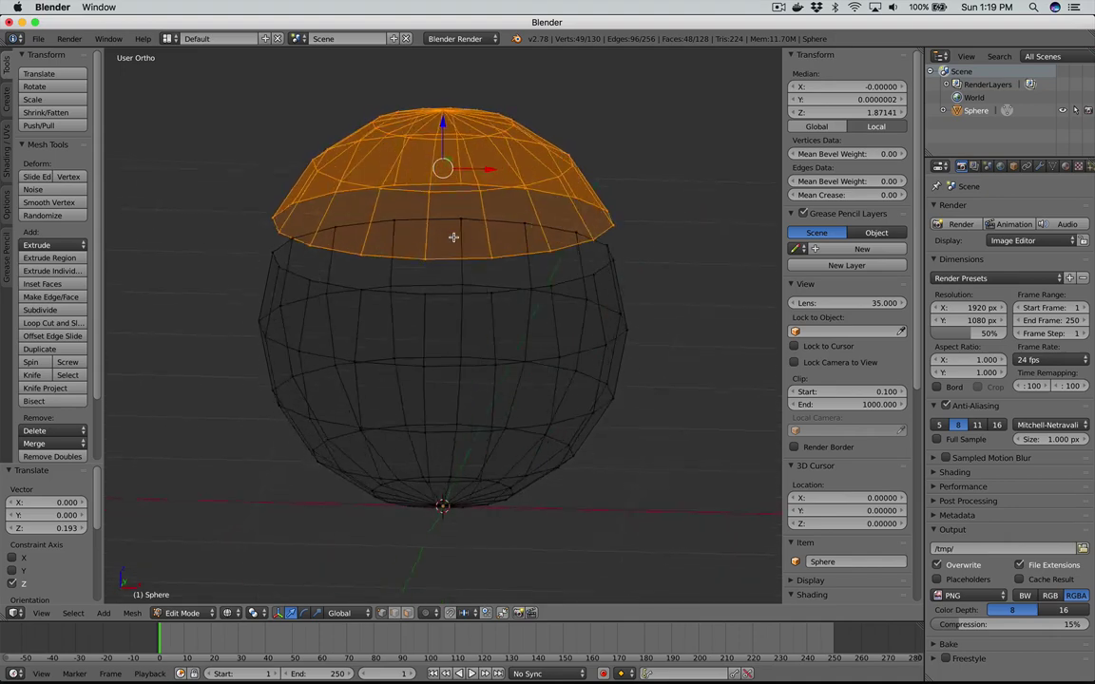
pyautogui.scroll(3, 453, 237)
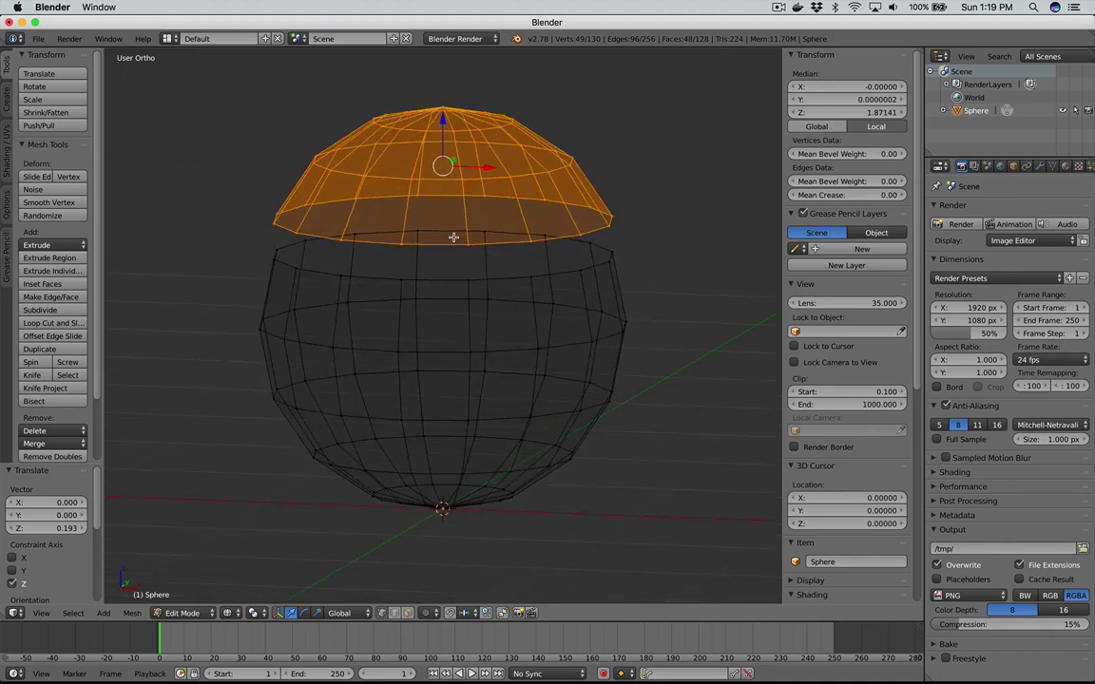
# Step: Deselect the cap and switch the view to solid shading
pyautogui.press('a')
pyautogui.scroll(-3, 612, 210)
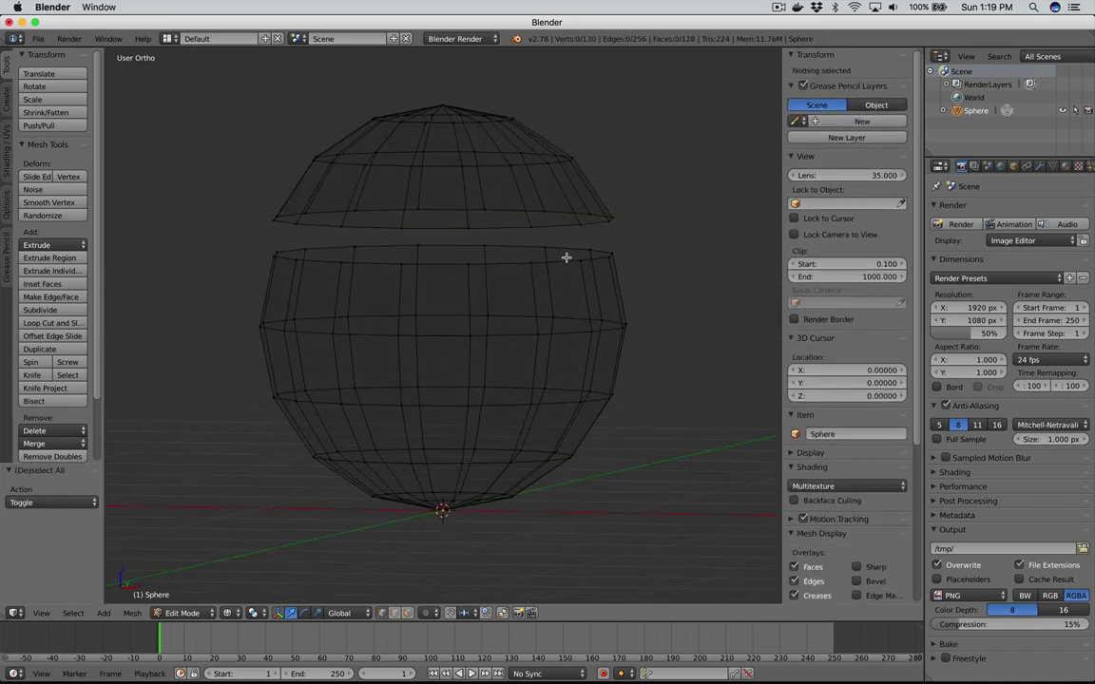
pyautogui.press('z')
pyautogui.scroll(-2, 566, 256)
pyautogui.hscroll(-5, 565, 256)
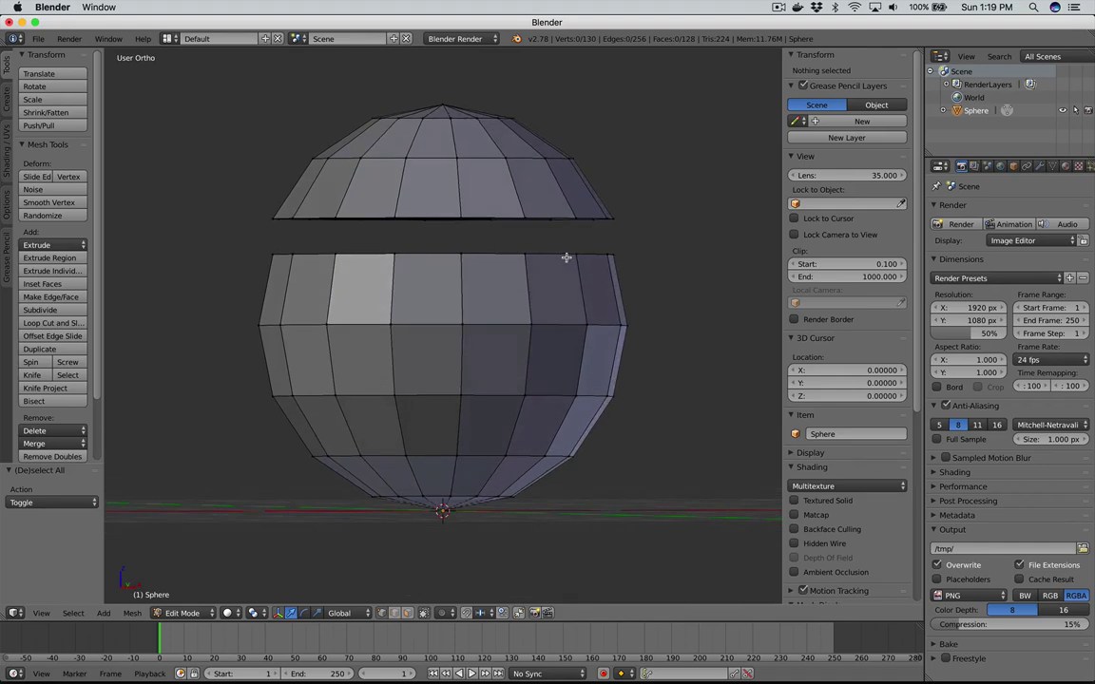
pyautogui.hscroll(-5, 565, 257)
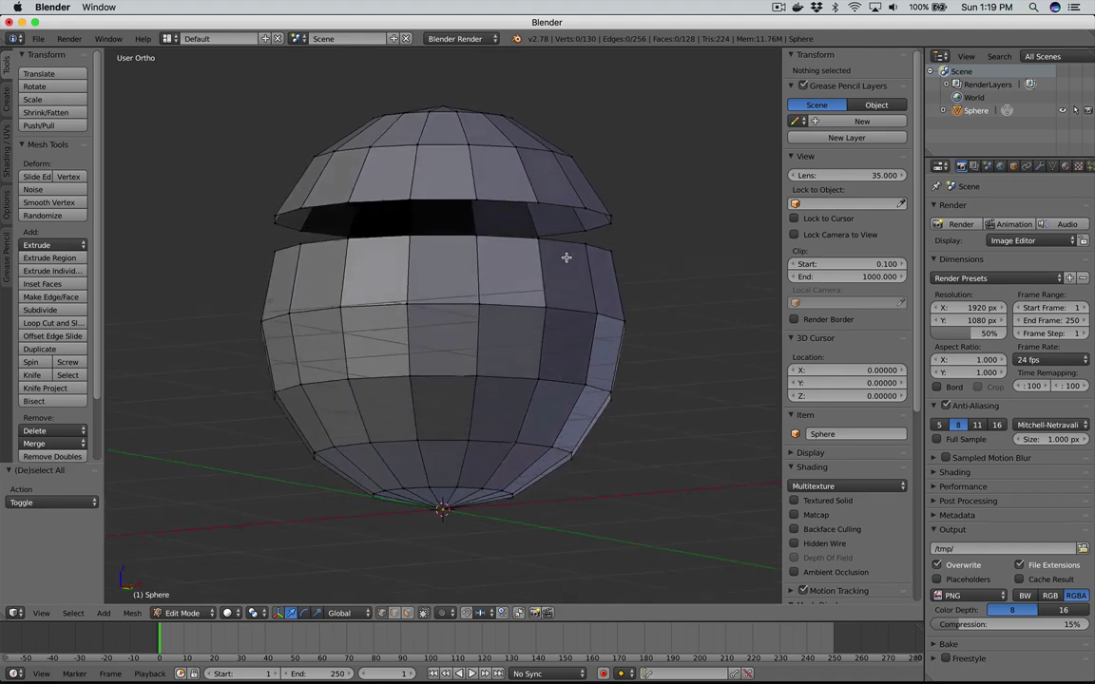
pyautogui.hscroll(-2, 566, 256)
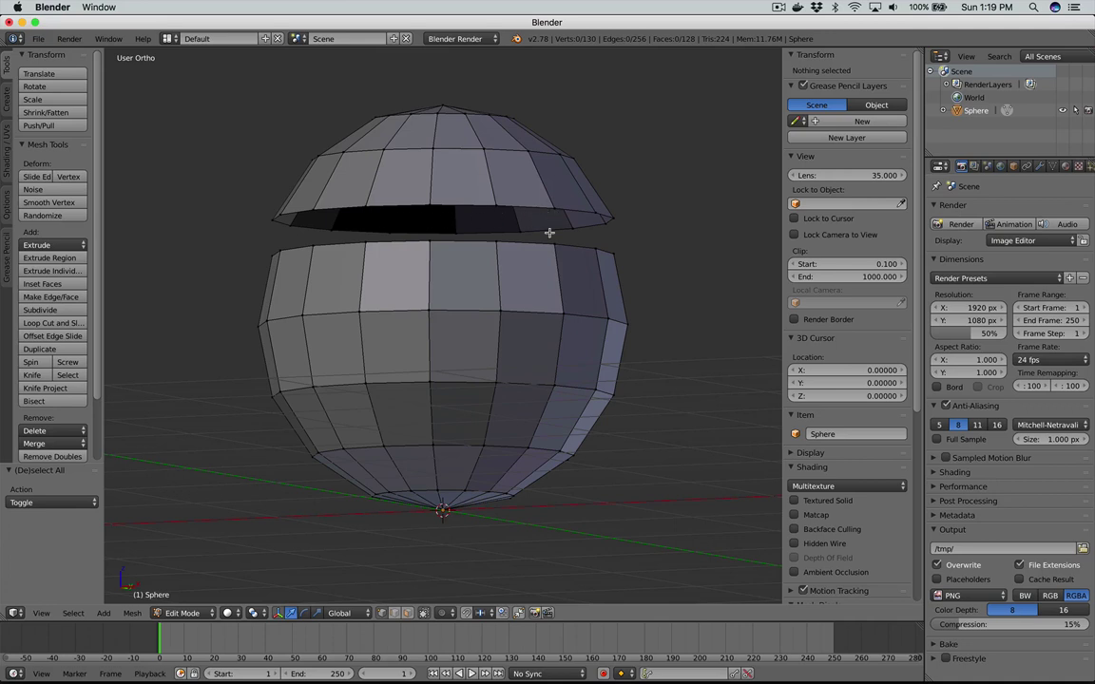
pyautogui.scroll(2, 494, 210)
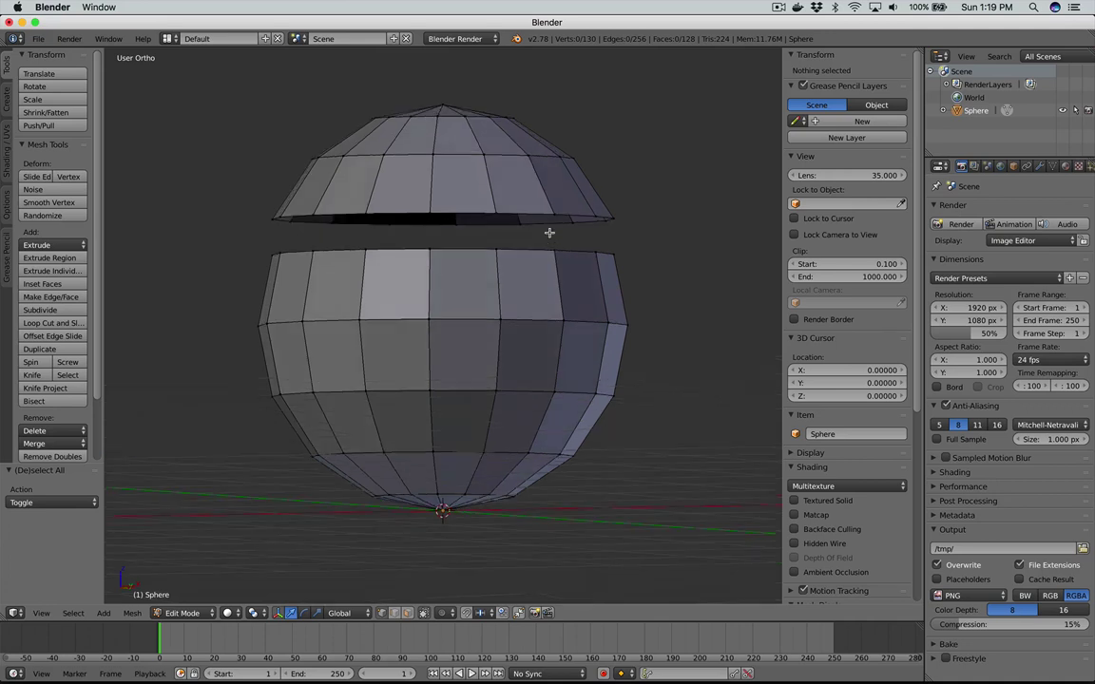
# Step: Switch the mesh selection mode to Edge
pyautogui.hotkey('ctrl', 'Tab')
pyautogui.click(455, 215)
pyautogui.hotkey('ctrl', 'Tab')
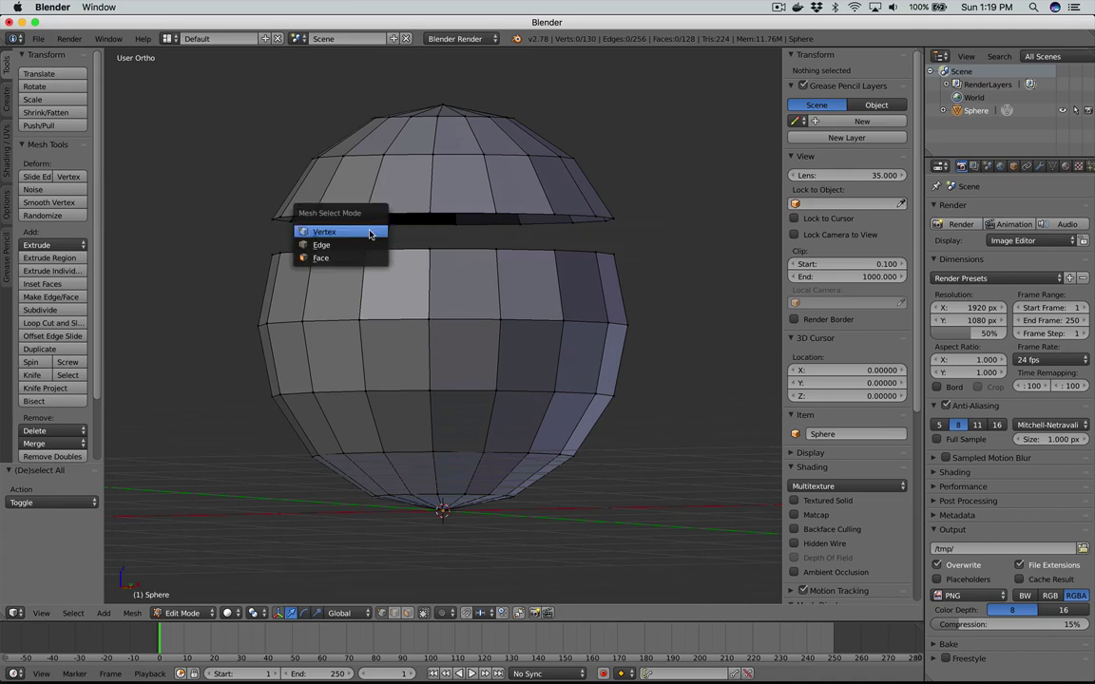
pyautogui.press('Down')
pyautogui.press('Return')
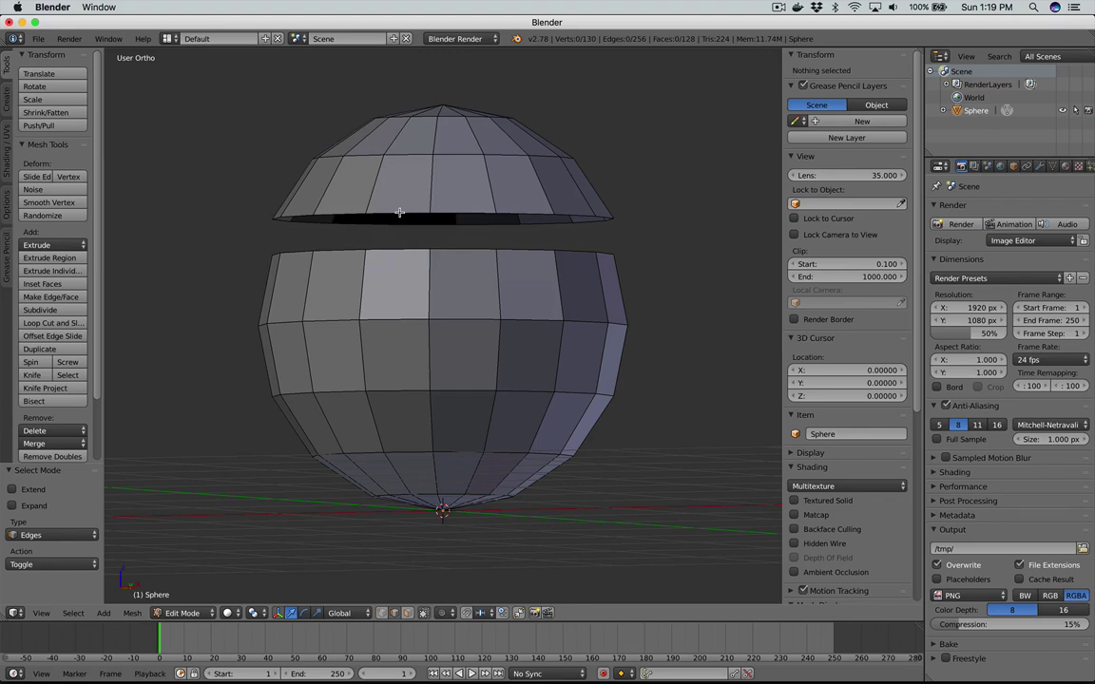
# Step: Select the top cap's bottom rim loop and fill it with a face
pyautogui.keyDown('alt'); pyautogui.rightClick(400, 212); pyautogui.keyUp('alt')
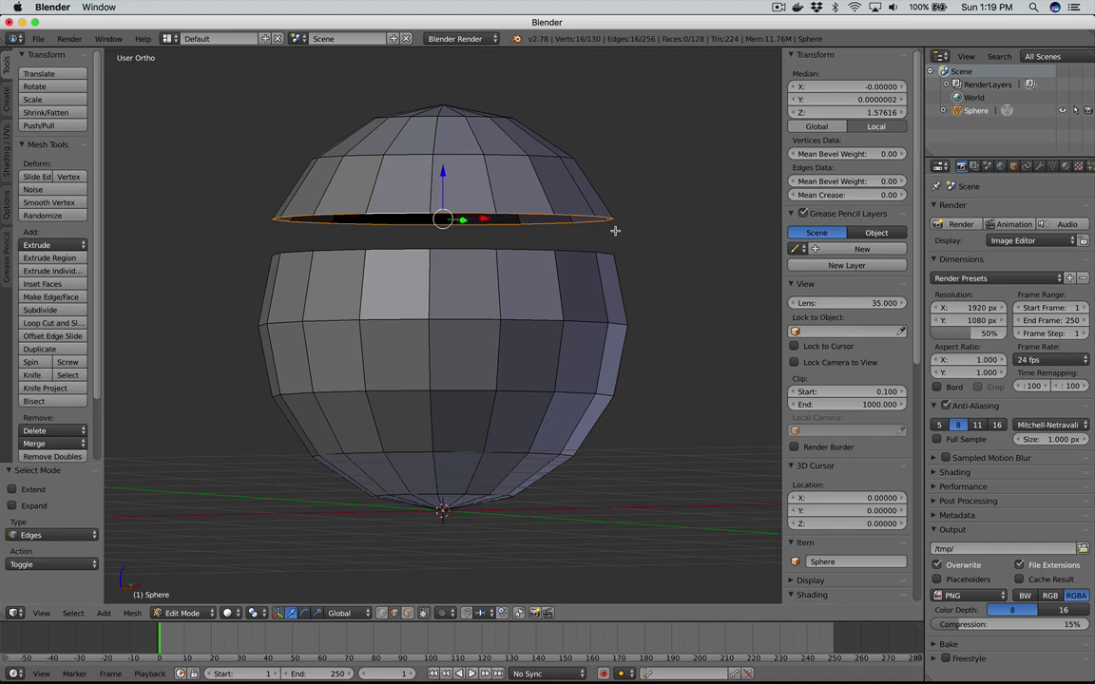
pyautogui.press('f')
pyautogui.moveTo(606, 188); pyautogui.dragTo(605, 191, button='middle')
pyautogui.press('super+s')
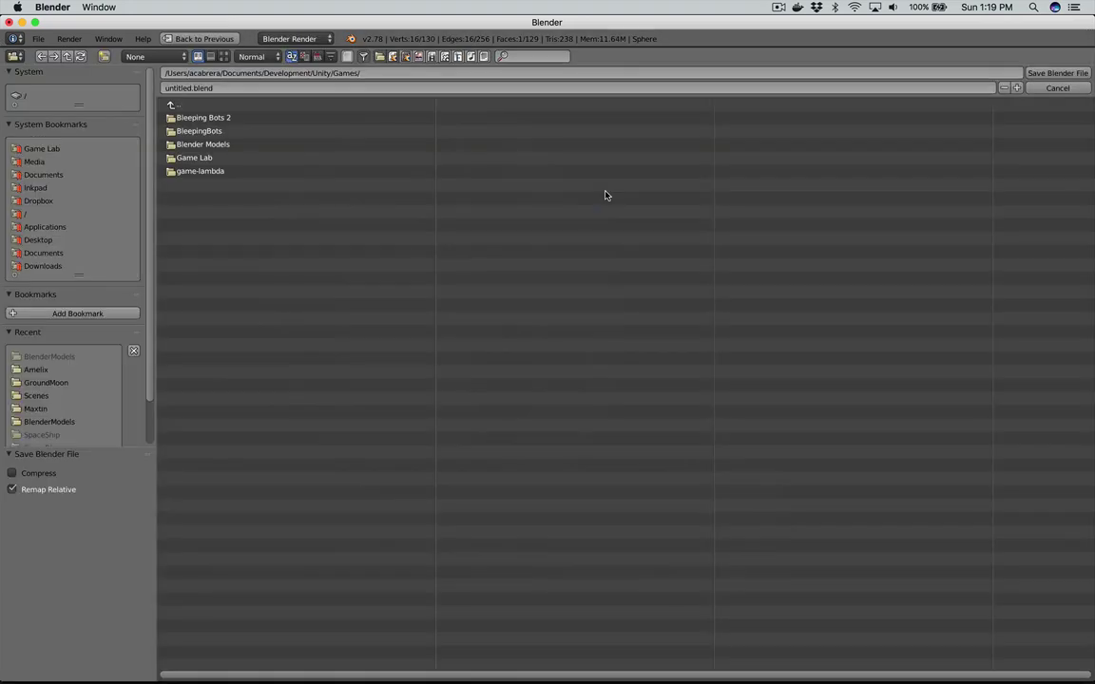
pyautogui.press('Escape')
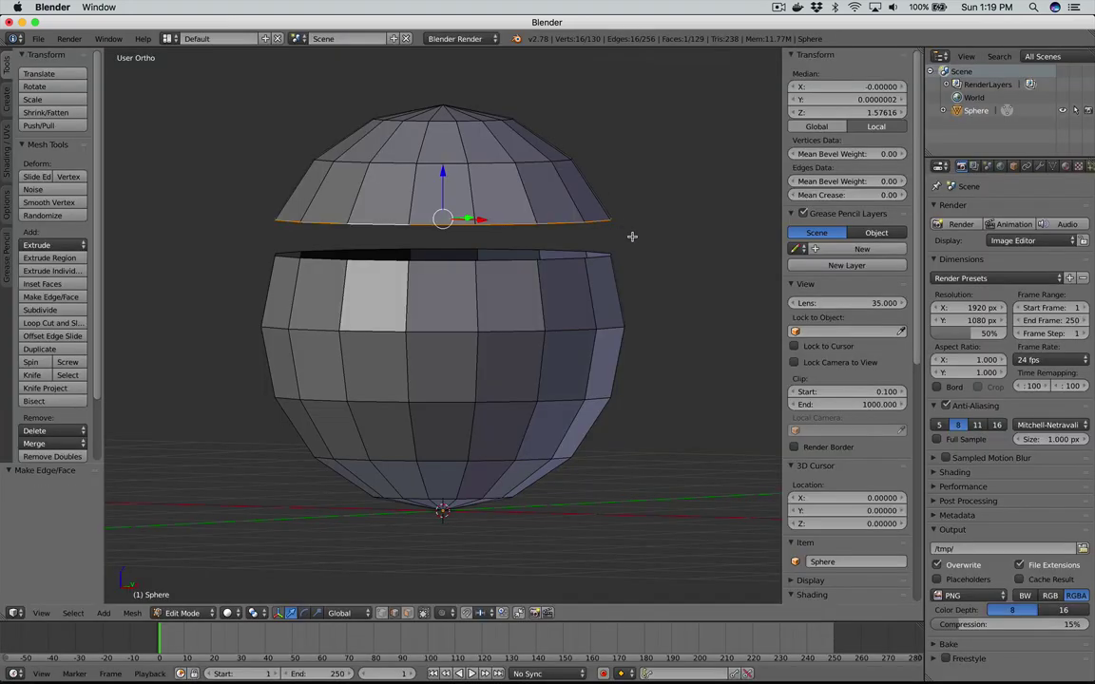
pyautogui.moveTo(632, 235); pyautogui.dragTo(632, 236, button='middle')
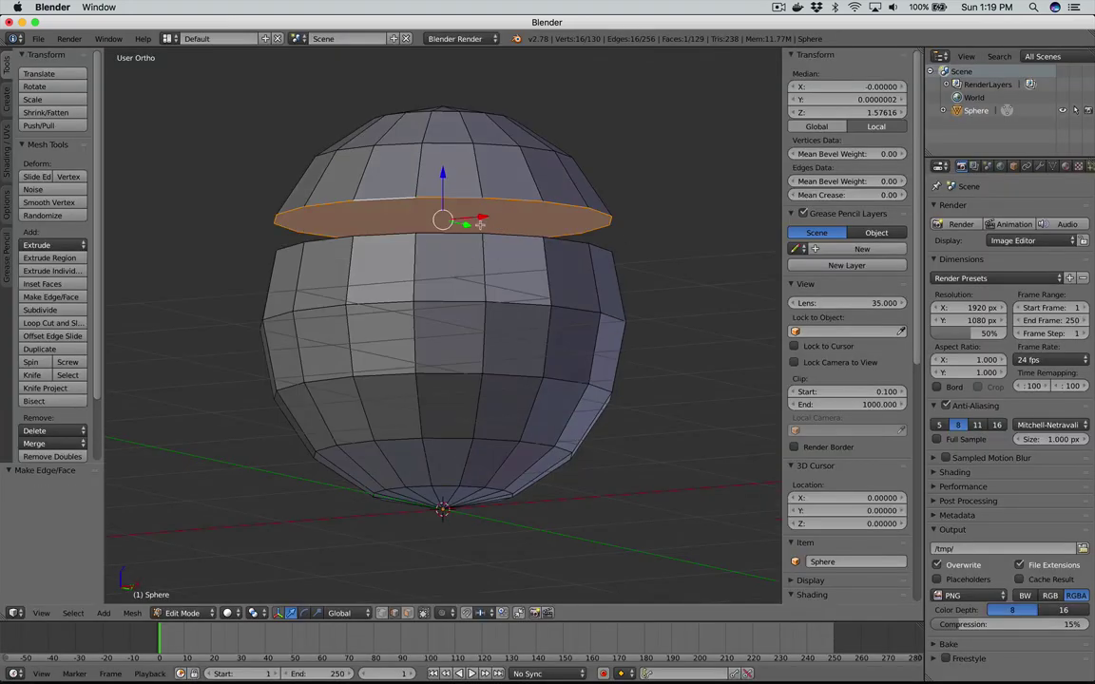
pyautogui.press('KP_1')
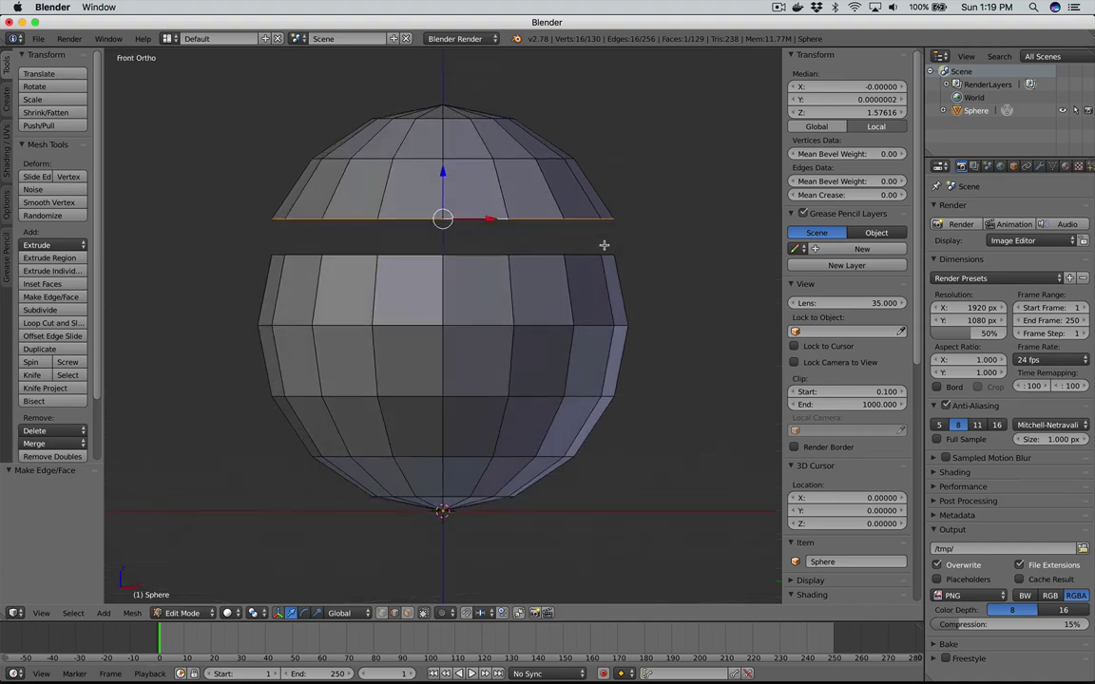
pyautogui.moveTo(496, 305); pyautogui.dragTo(491, 292, button='middle')
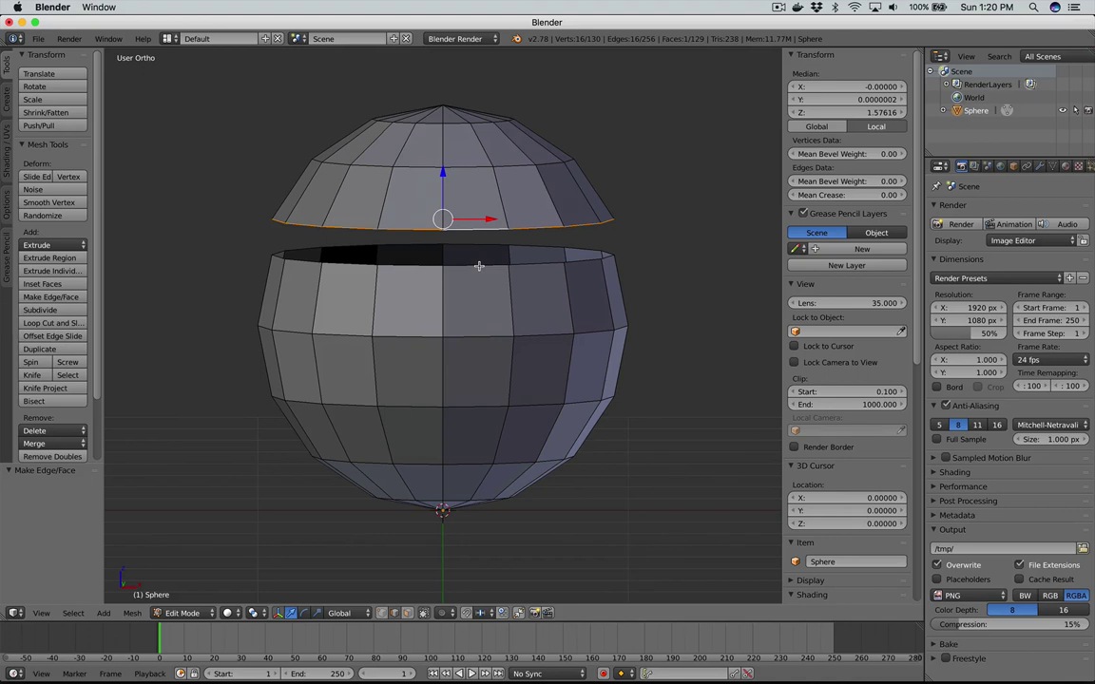
# Step: Select the lower bowl's top rim loop and fill it with a single face
pyautogui.keyDown('alt'); pyautogui.rightClick(478, 266); pyautogui.keyUp('alt')
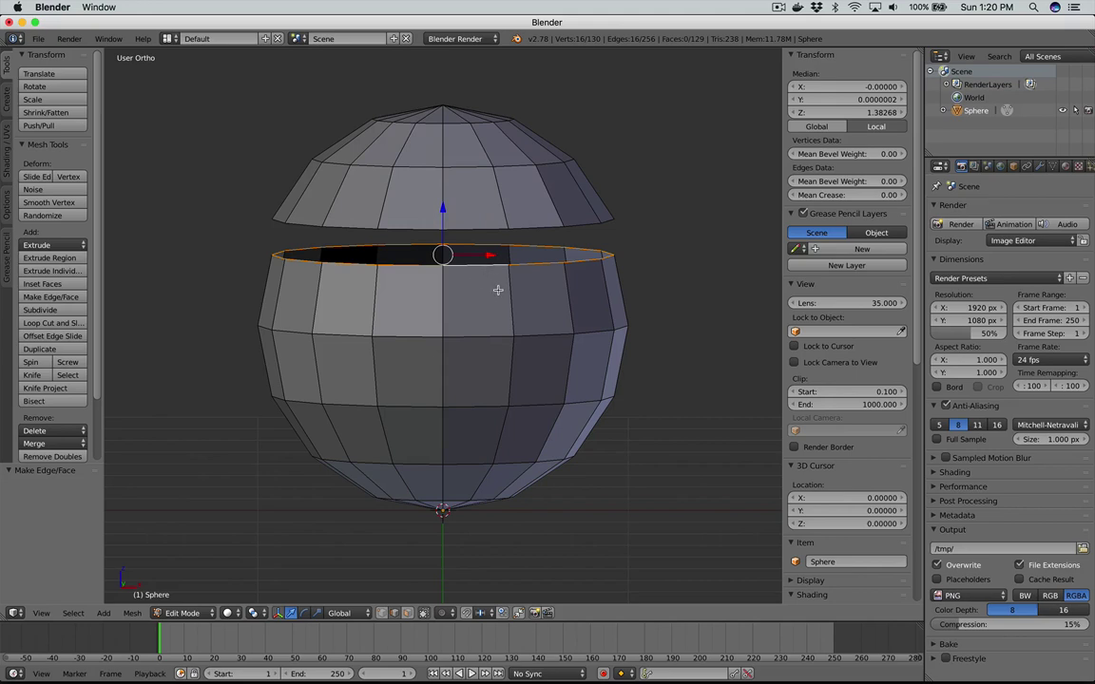
pyautogui.press('f')
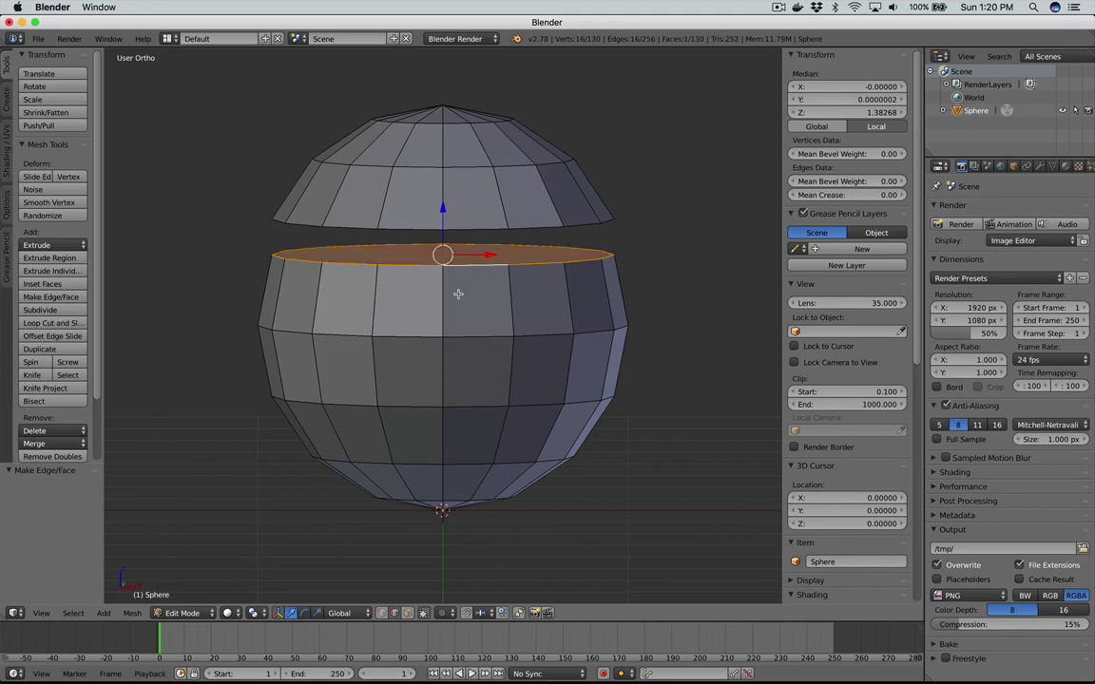
pyautogui.press('KP_1')
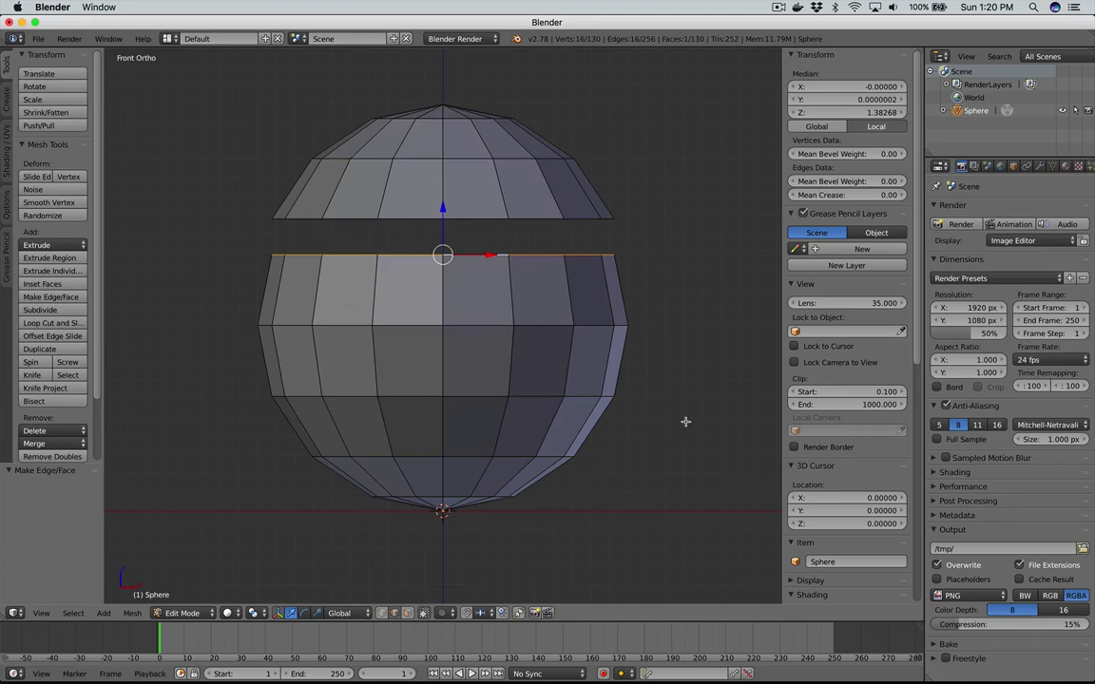
# Step: In wireframe front view with vertex select, box-select the sphere's bottom rings
pyautogui.press('a')
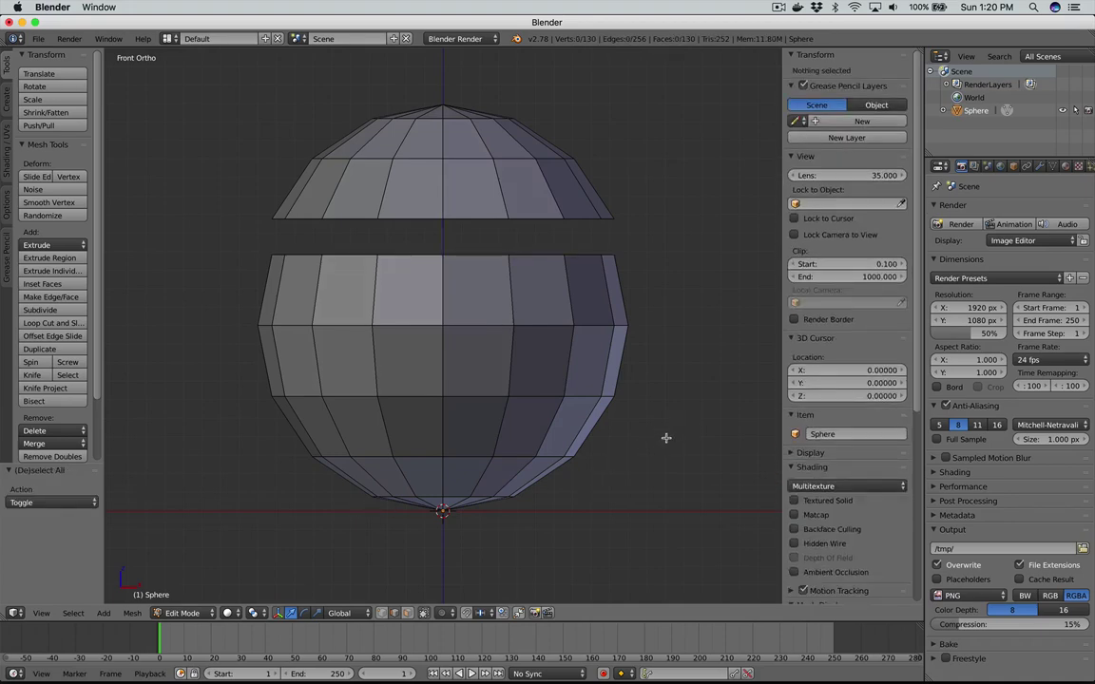
pyautogui.moveTo(664, 437); pyautogui.dragTo(660, 429, button='middle')
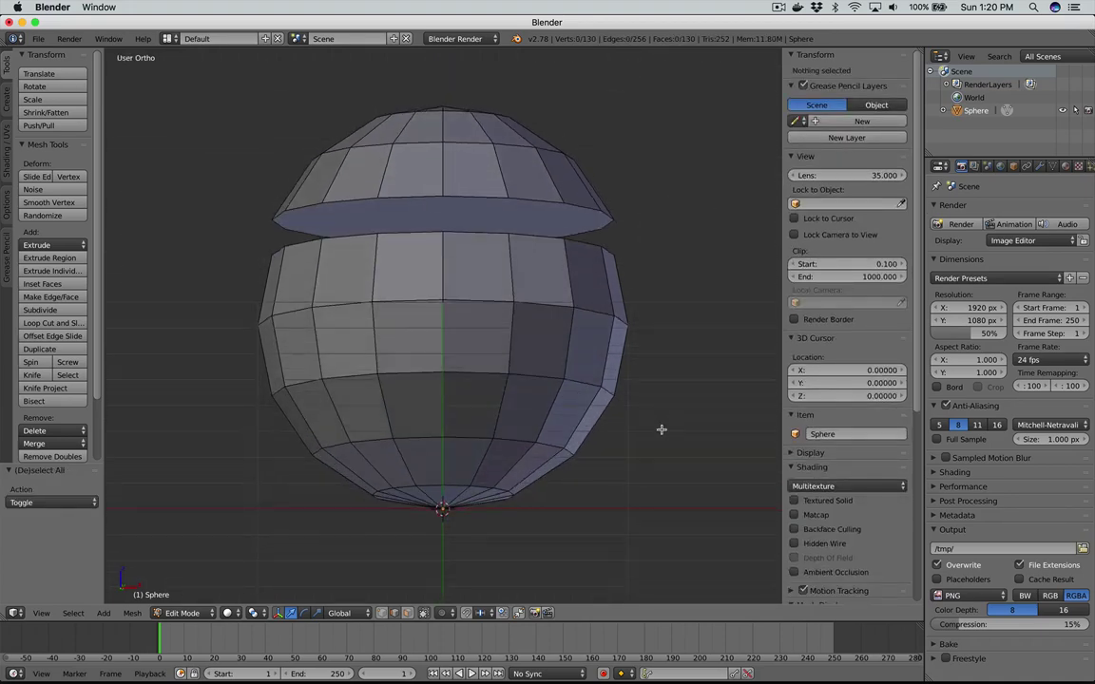
pyautogui.press('KP_1')
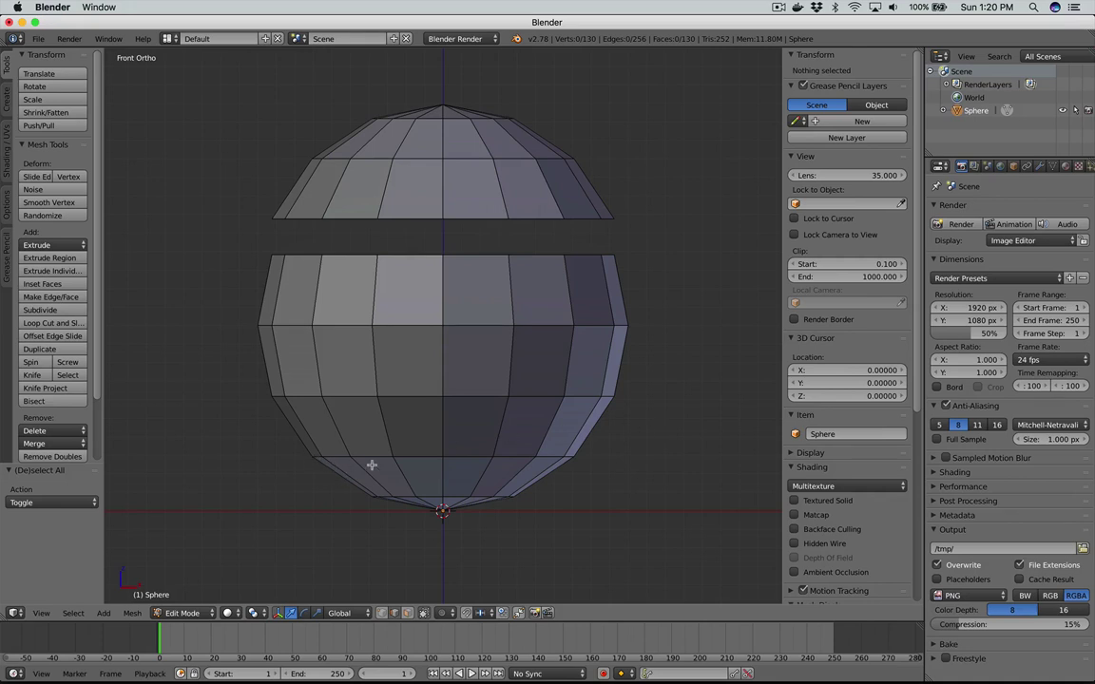
pyautogui.press('z')
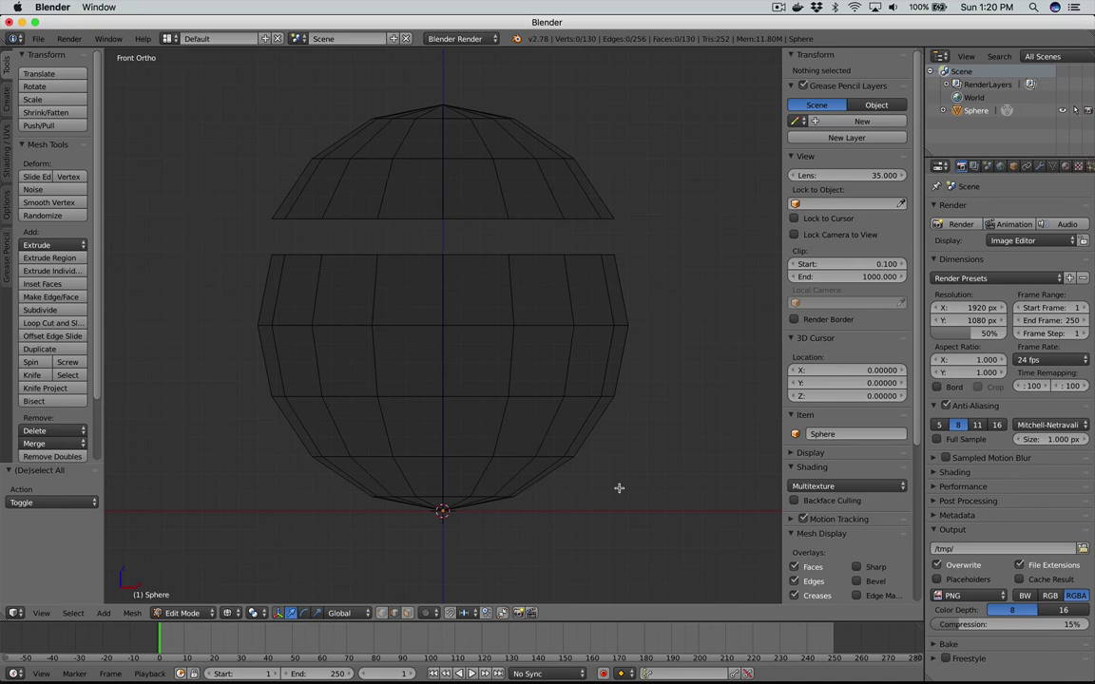
pyautogui.hotkey('ctrl', 'Tab')
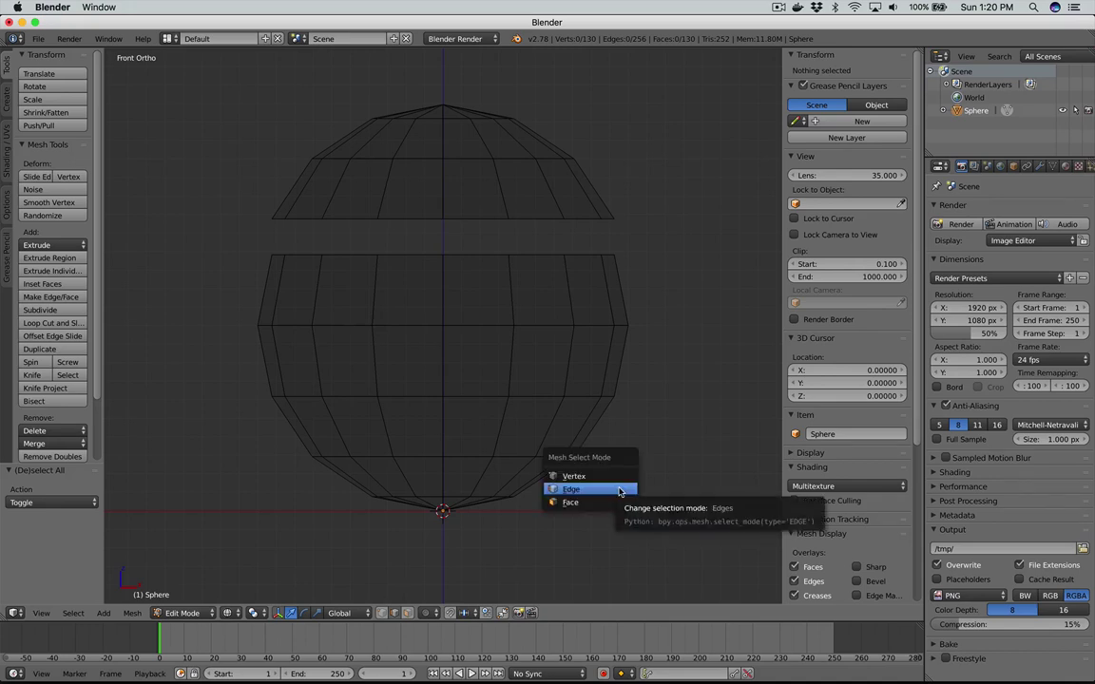
pyautogui.press('1')
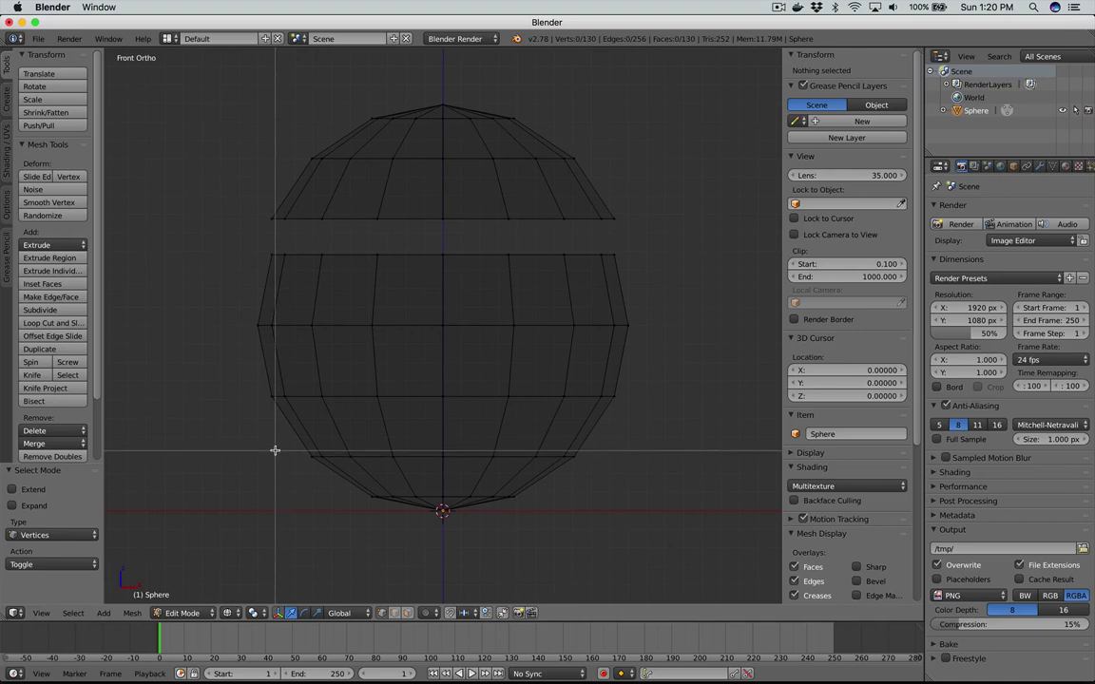
pyautogui.moveTo(276, 451); pyautogui.dragTo(618, 530)
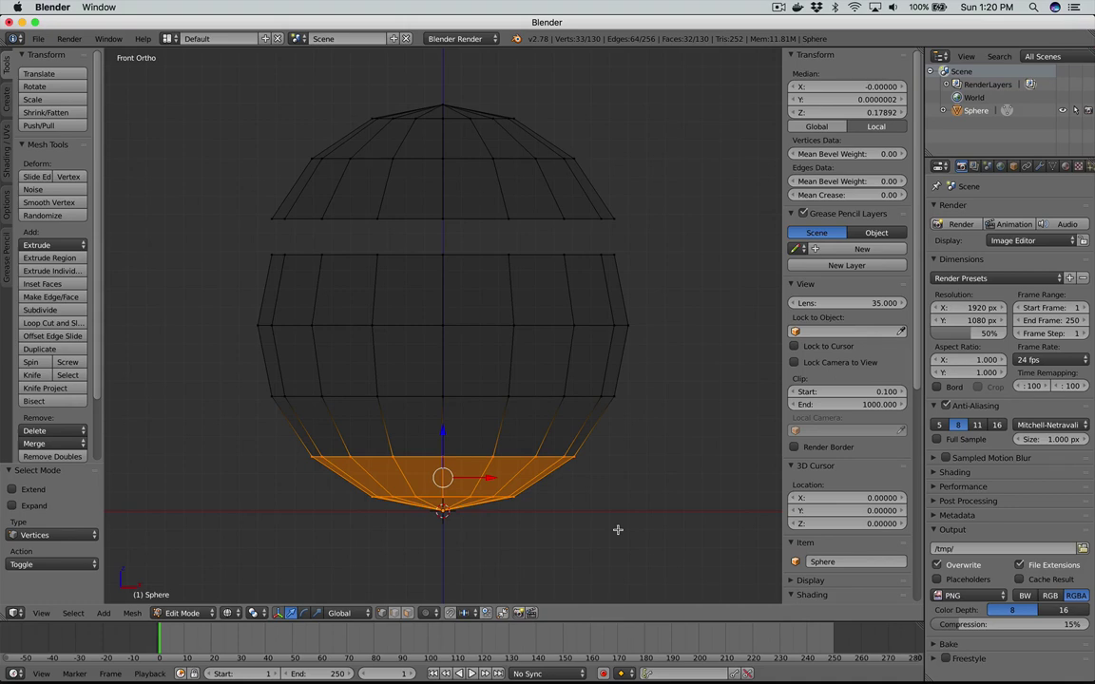
# Step: Duplicate the bottom rings and lower the copy 0.44 along Z, then deselect
pyautogui.press('e')
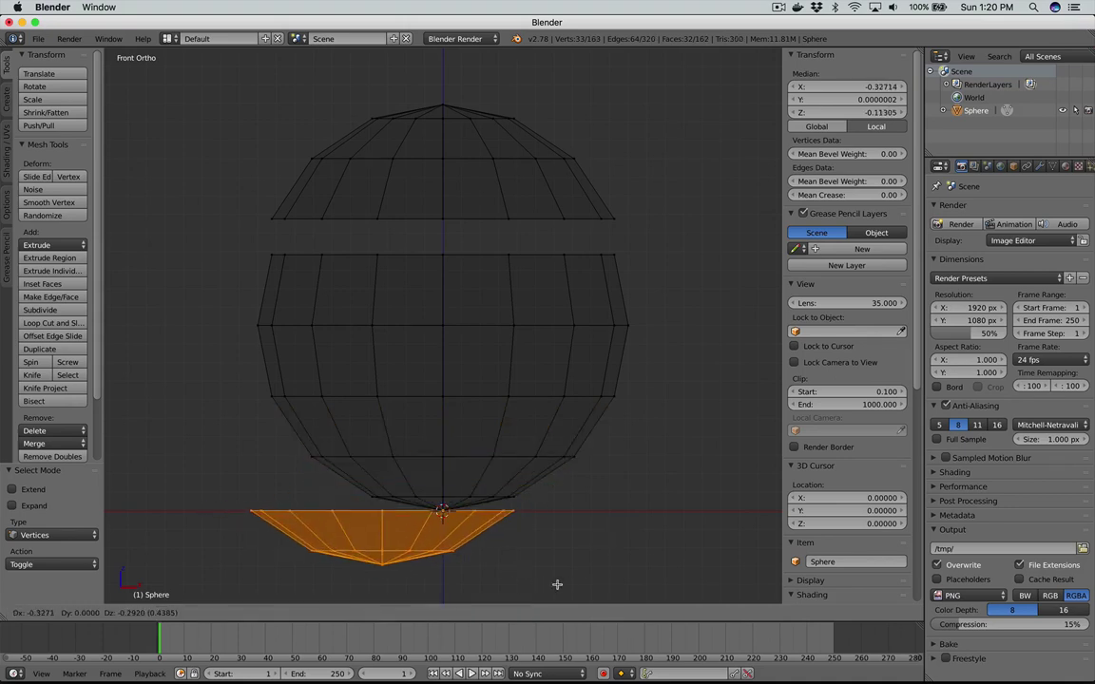
pyautogui.press('Escape')
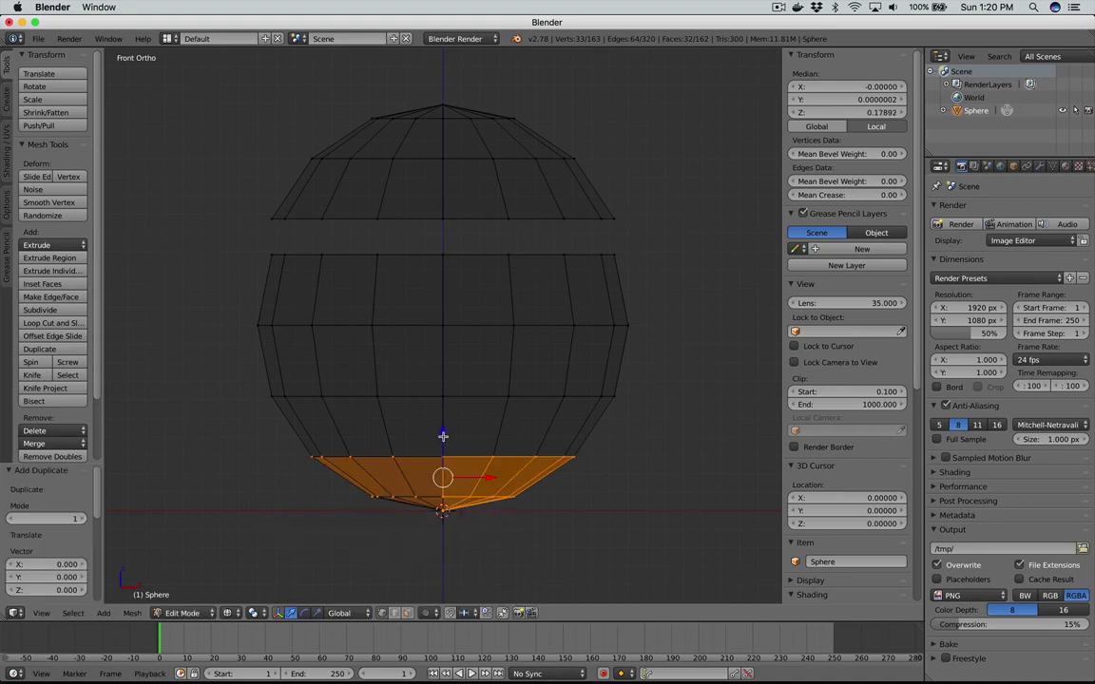
pyautogui.press('g')
pyautogui.press('z')
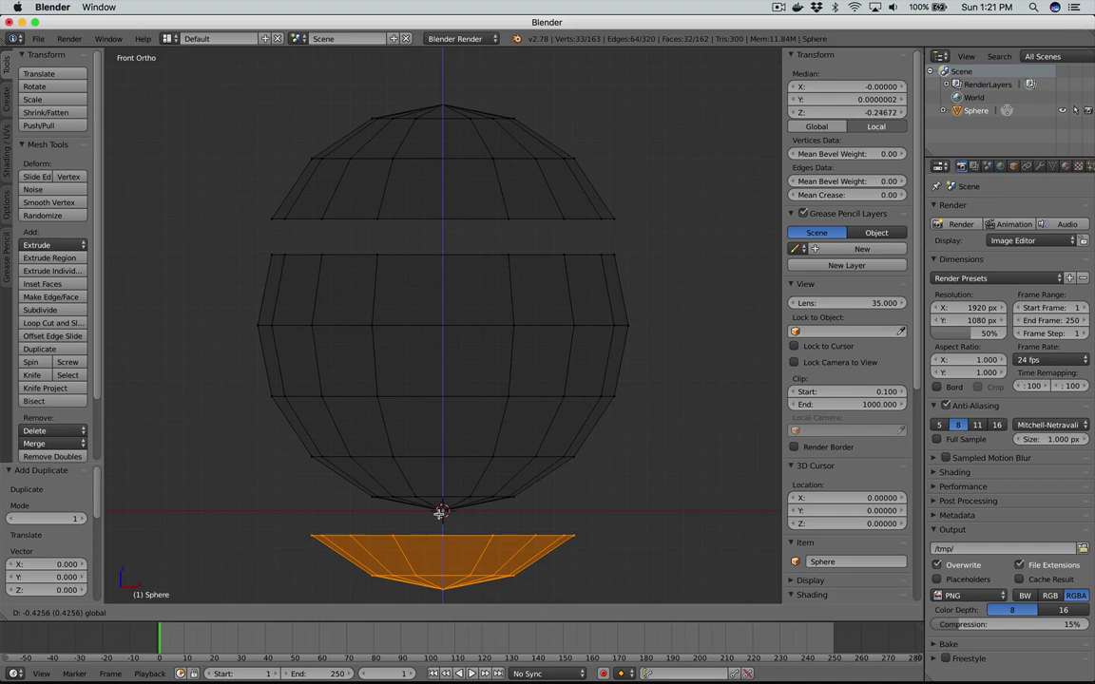
pyautogui.click(439, 514)
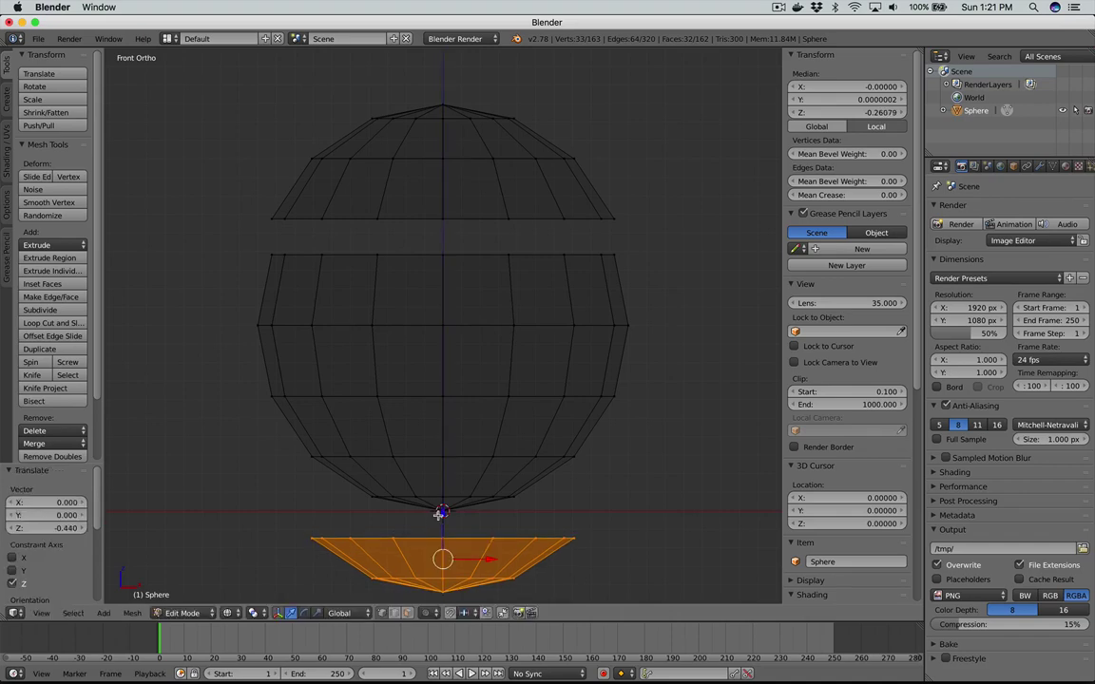
pyautogui.press('a')
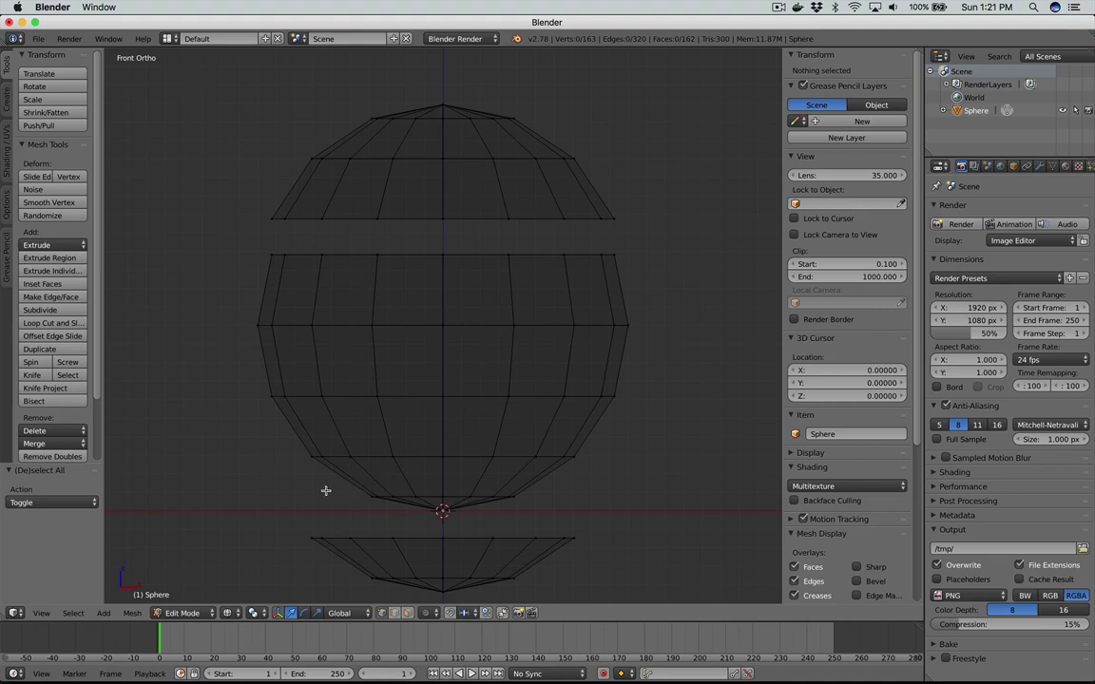
# Step: Box-select and delete the original bottom-tip vertices, then return to solid shading
pyautogui.press('b')
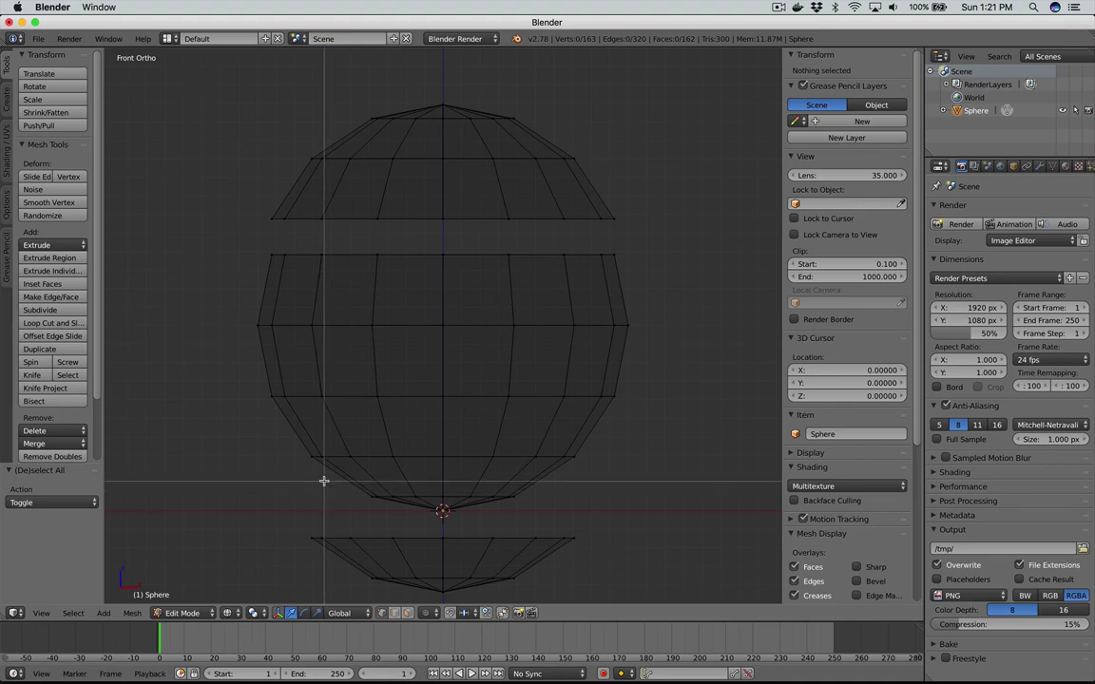
pyautogui.moveTo(324, 480); pyautogui.dragTo(549, 511)
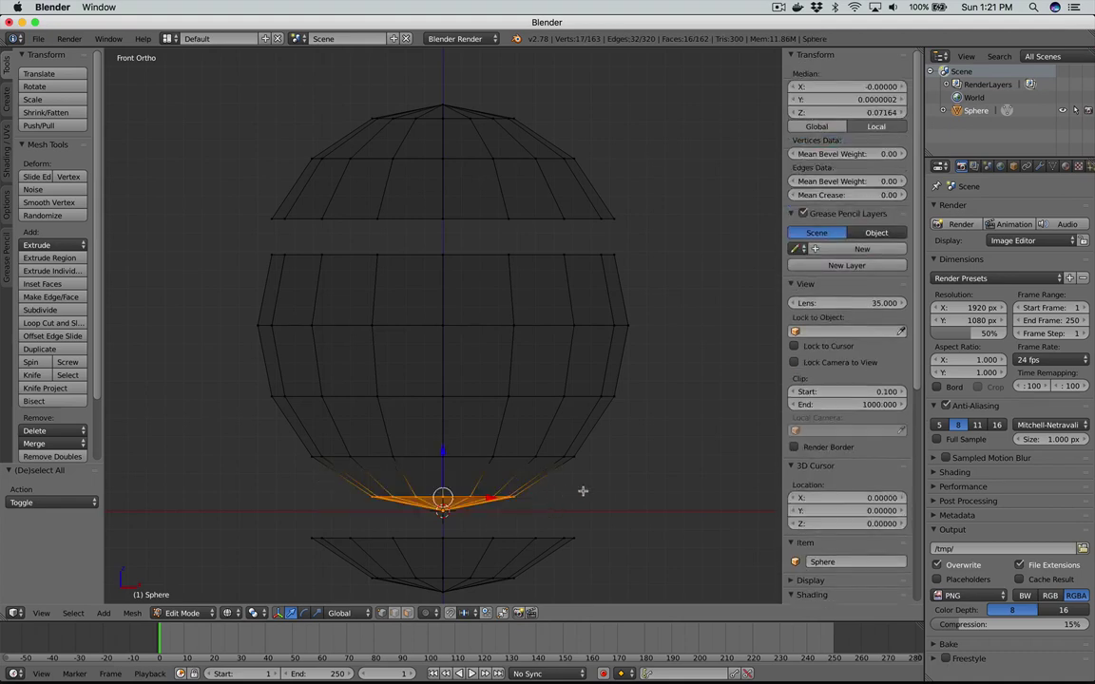
pyautogui.press('x')
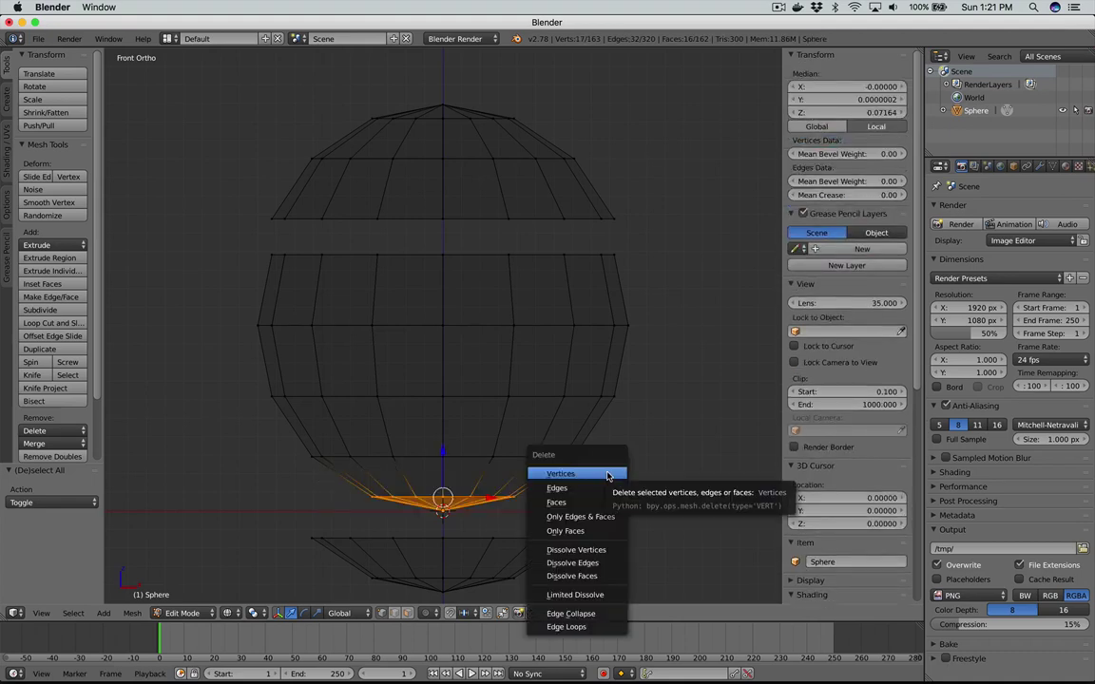
pyautogui.click(608, 476)
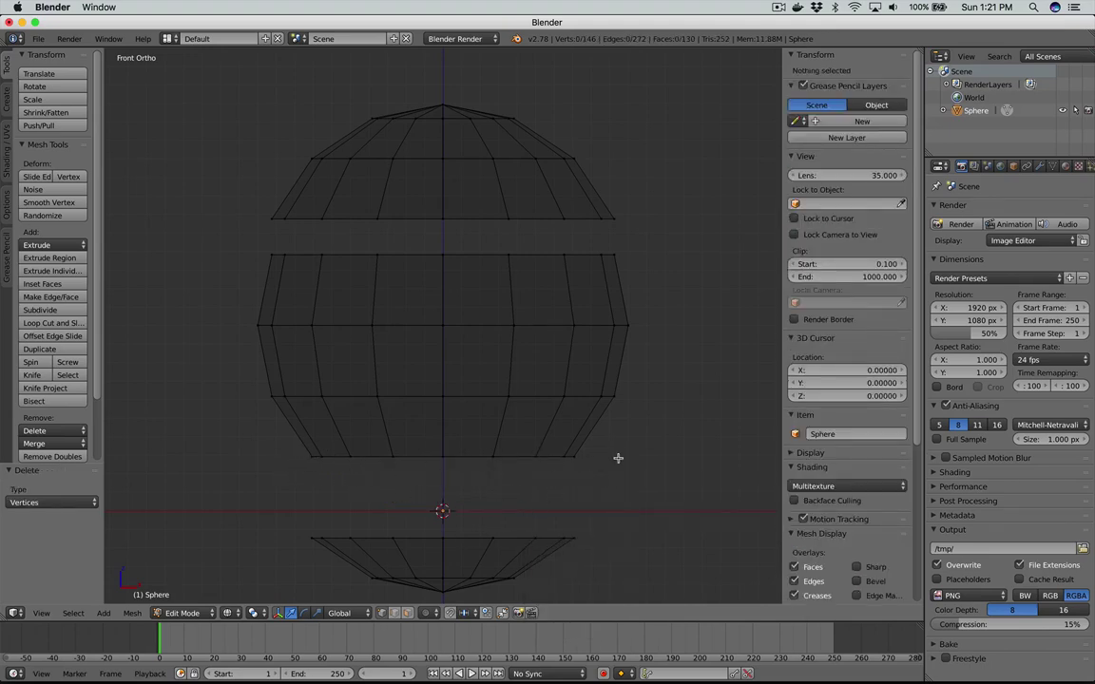
pyautogui.scroll(5, 667, 430)
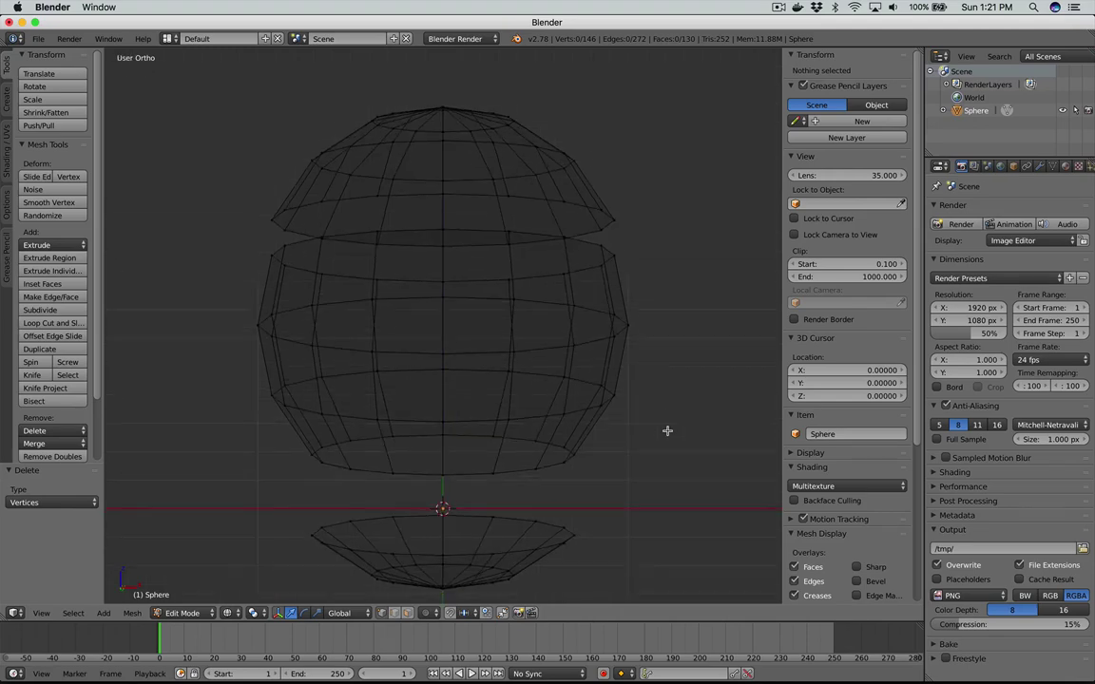
pyautogui.press('z')
pyautogui.scroll(2, 666, 432)
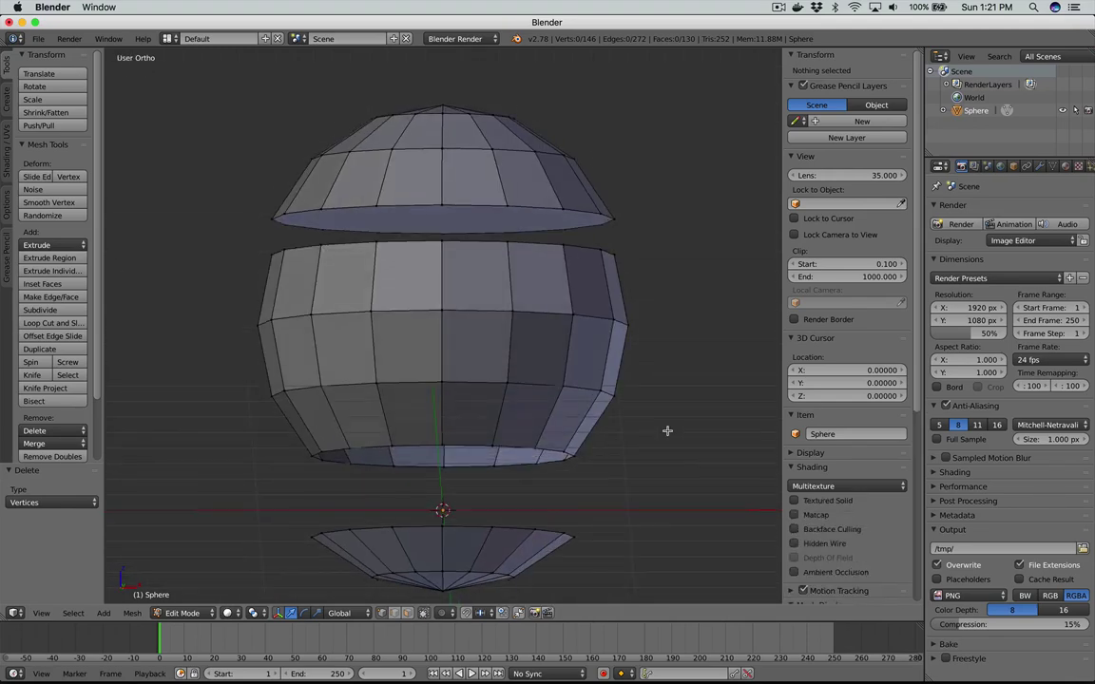
pyautogui.scroll(-1, 562, 456)
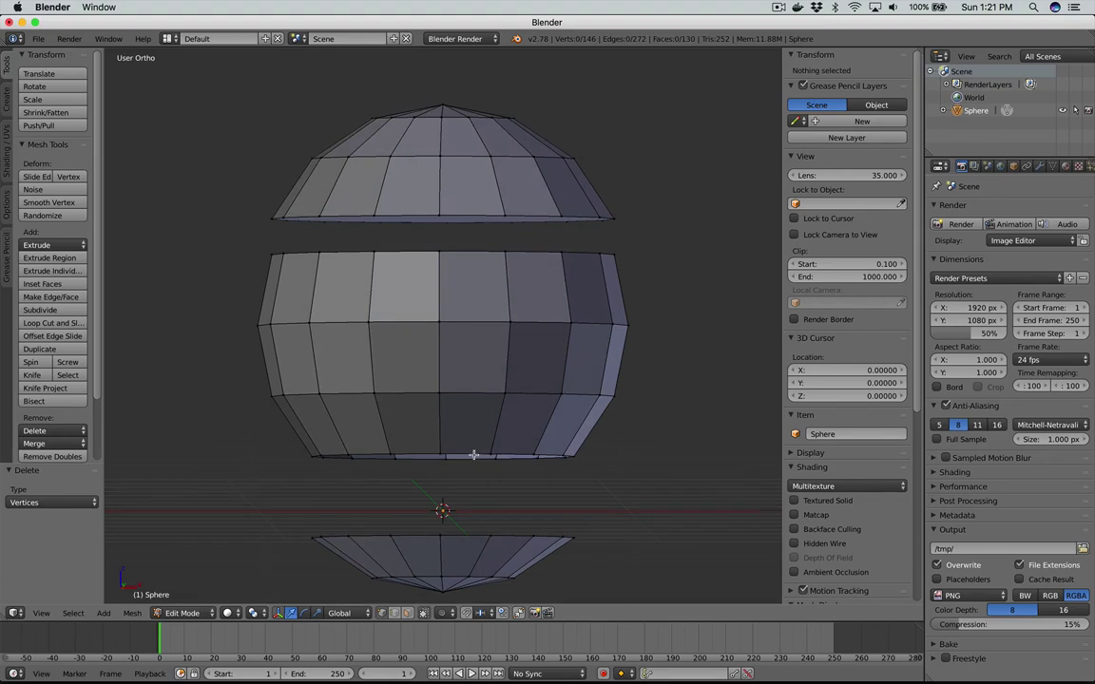
# Step: In edge select mode, fill the middle band's bottom edge loop with a face
pyautogui.hotkey('ctrl', 'Tab')
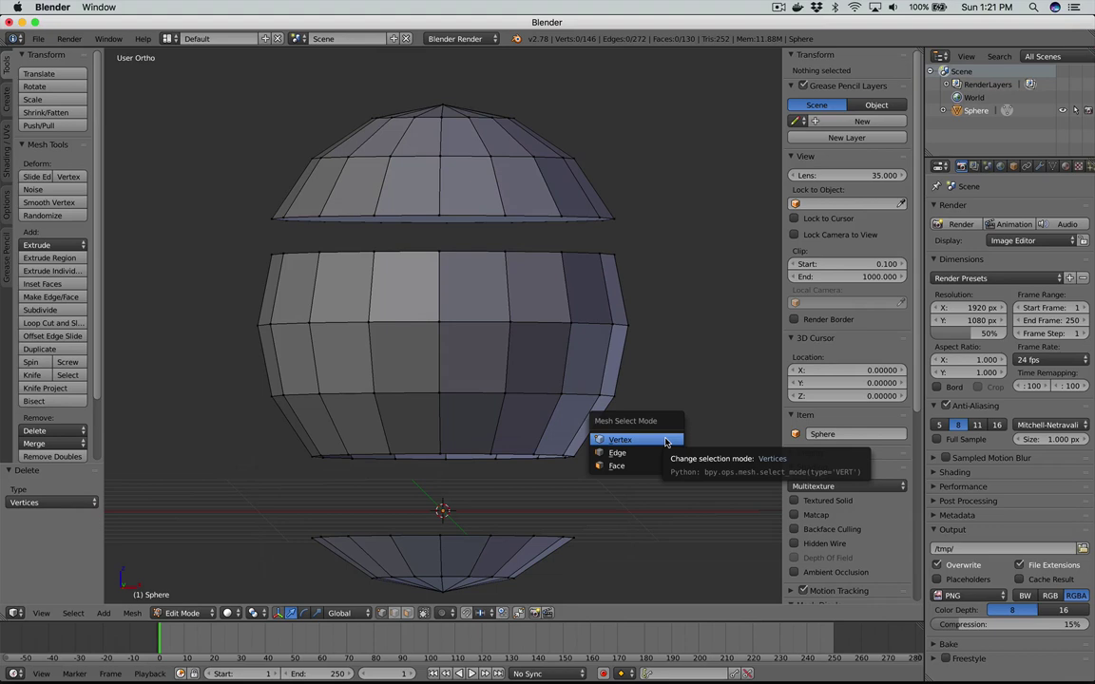
pyautogui.press('e')
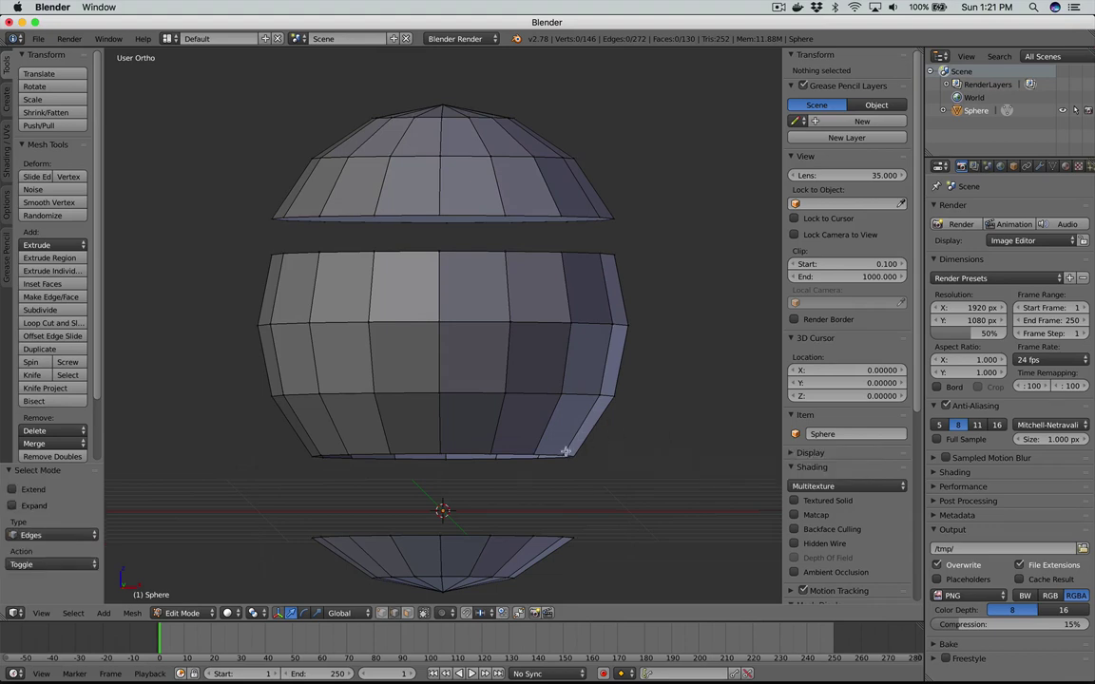
pyautogui.keyDown('alt'); pyautogui.rightClick(461, 455); pyautogui.keyUp('alt')
pyautogui.scroll(-5, 633, 433)
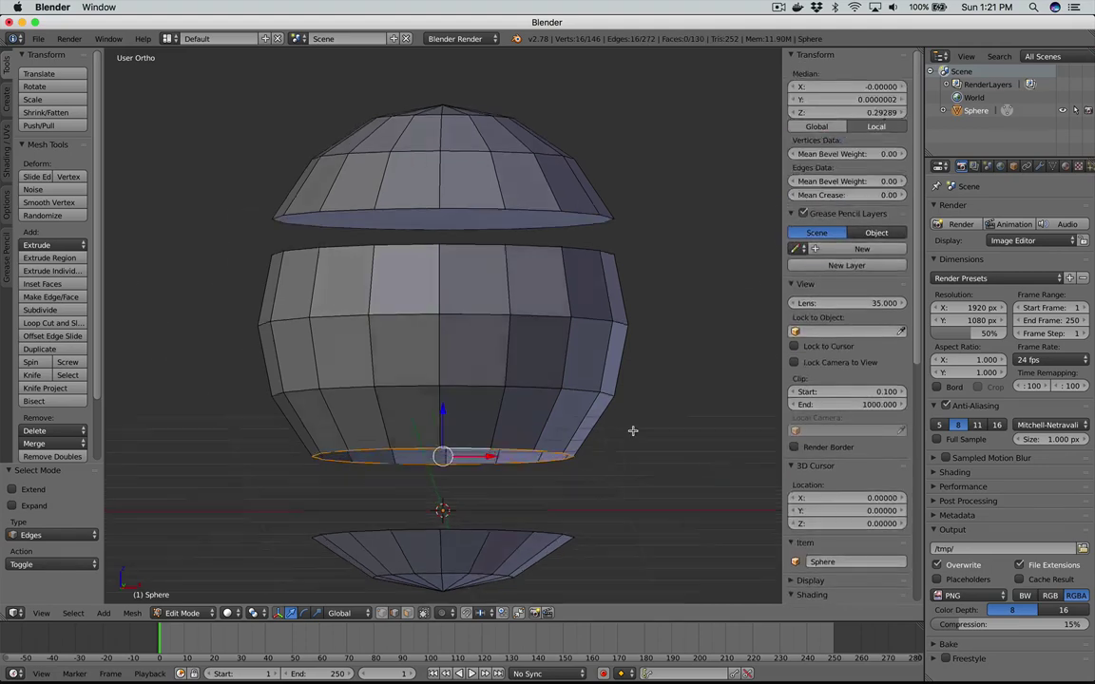
pyautogui.scroll(-1, 633, 431)
pyautogui.press('f')
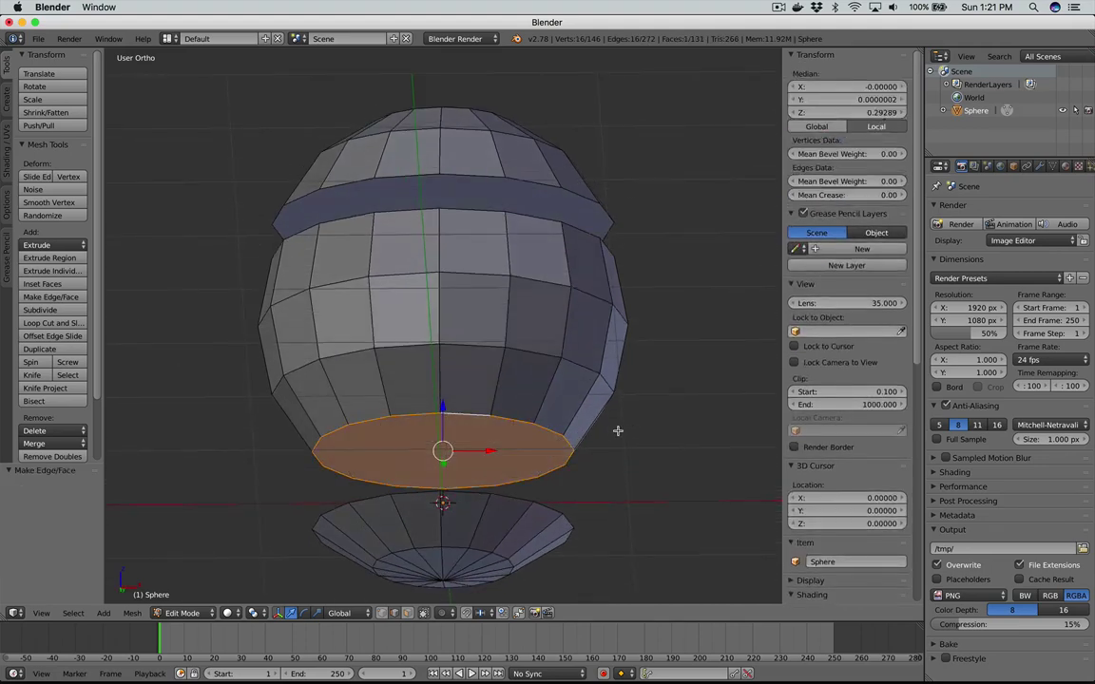
# Step: Fill the bottom cap's top rim with a face, then view Front Ortho in wireframe
pyautogui.scroll(5, 618, 431)
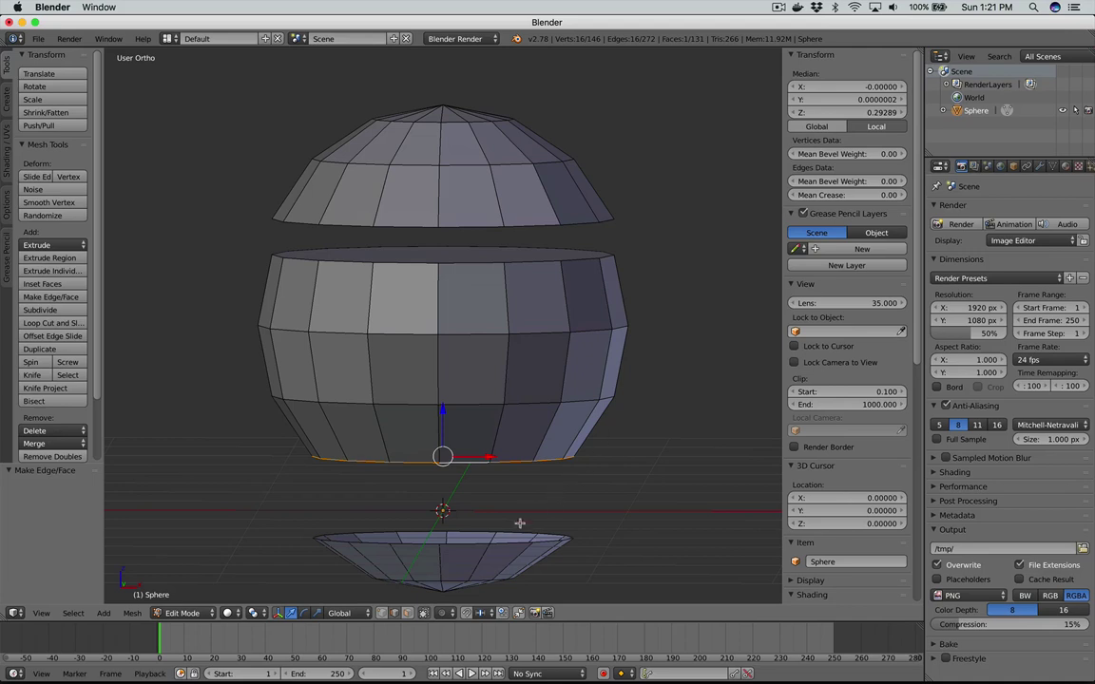
pyautogui.press('a')
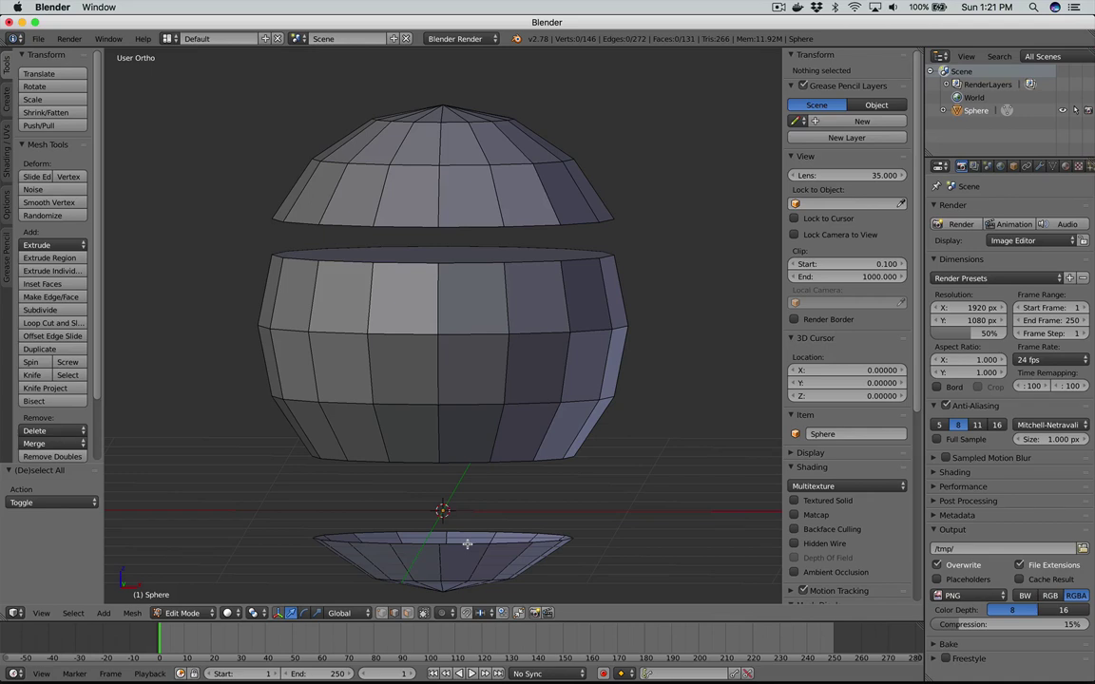
pyautogui.keyDown('alt'); pyautogui.rightClick(466, 544); pyautogui.keyUp('alt')
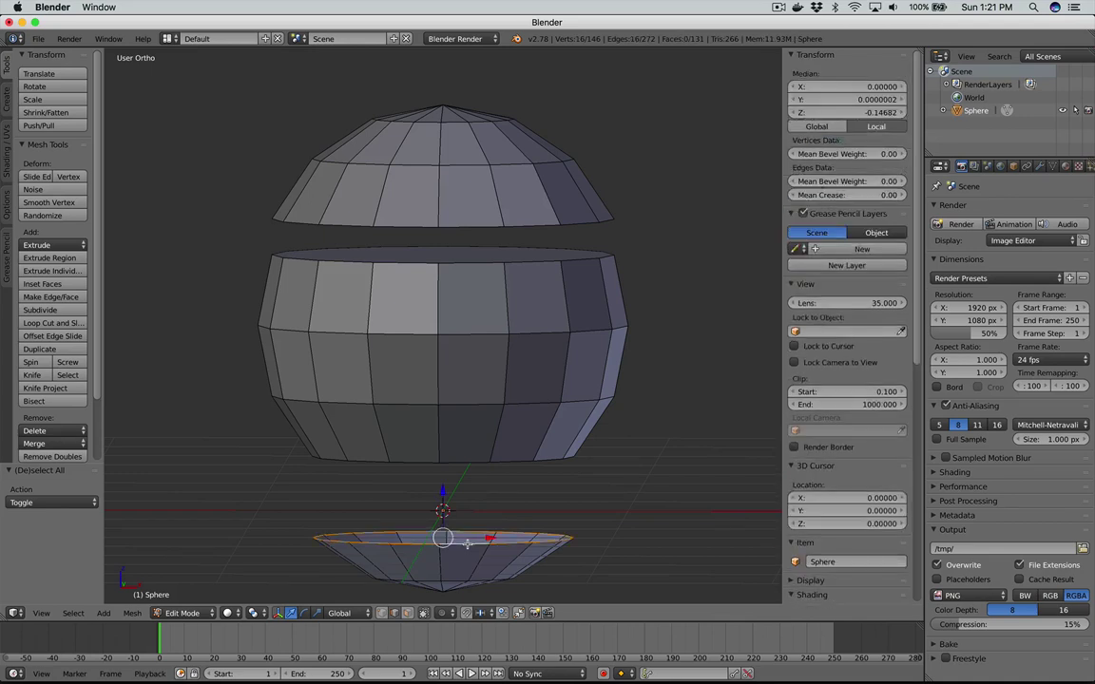
pyautogui.press('f')
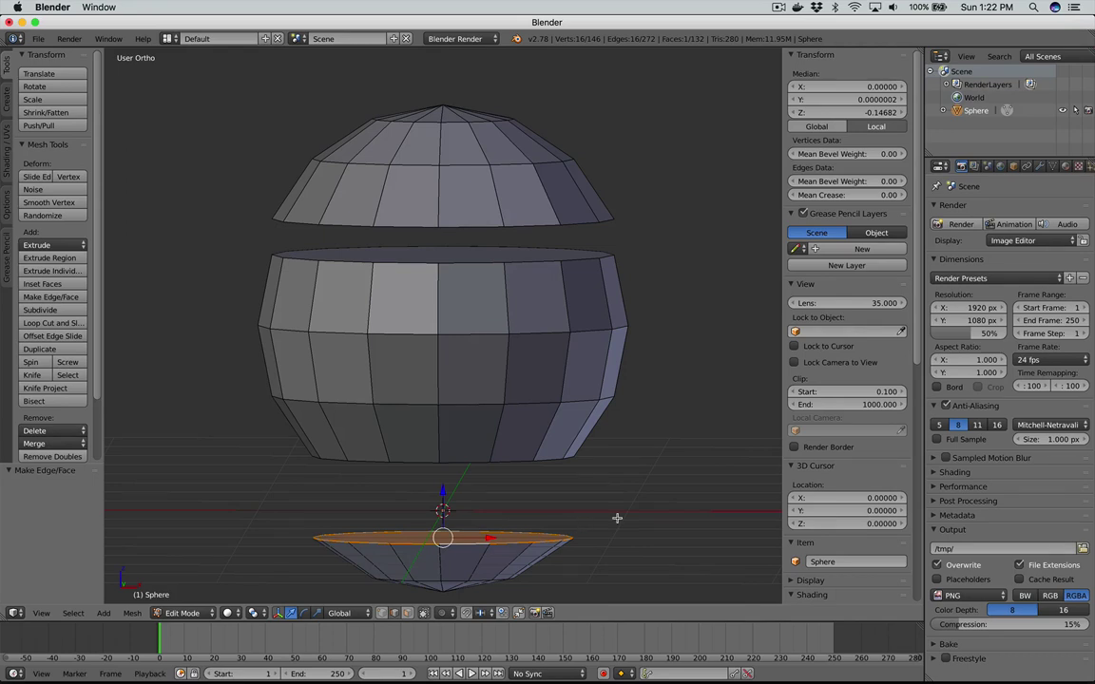
pyautogui.press('KP_1')
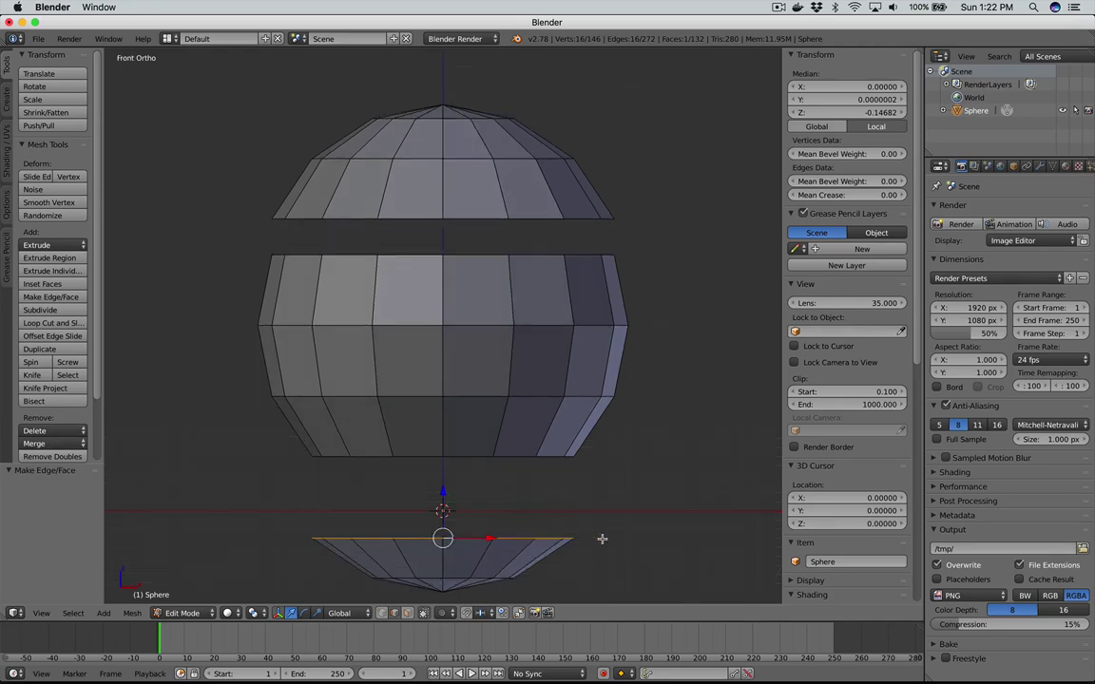
pyautogui.press('z')
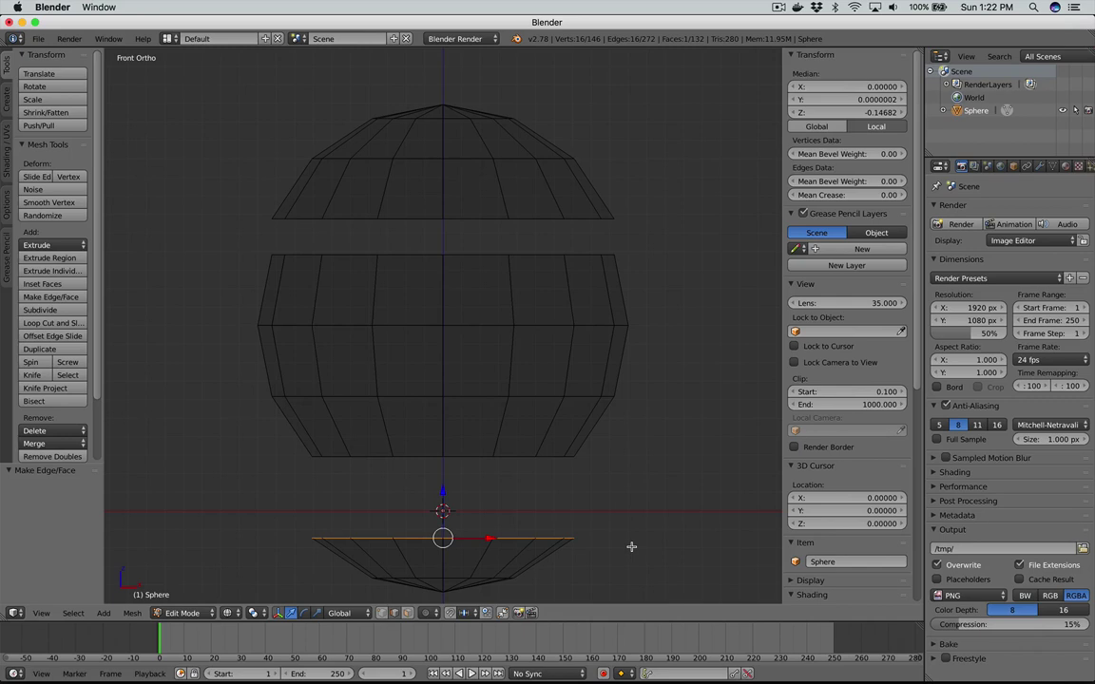
# Step: Box-select the sphere's bottom cap and move it up 0.313 along Z
pyautogui.press('a')
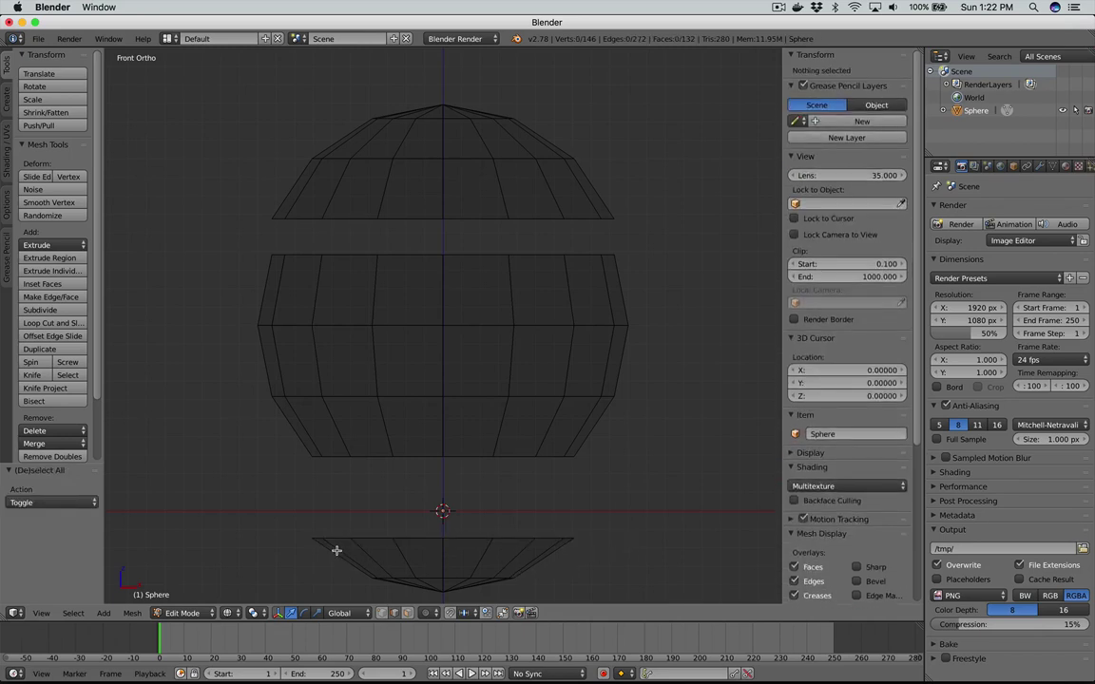
pyautogui.press('b')
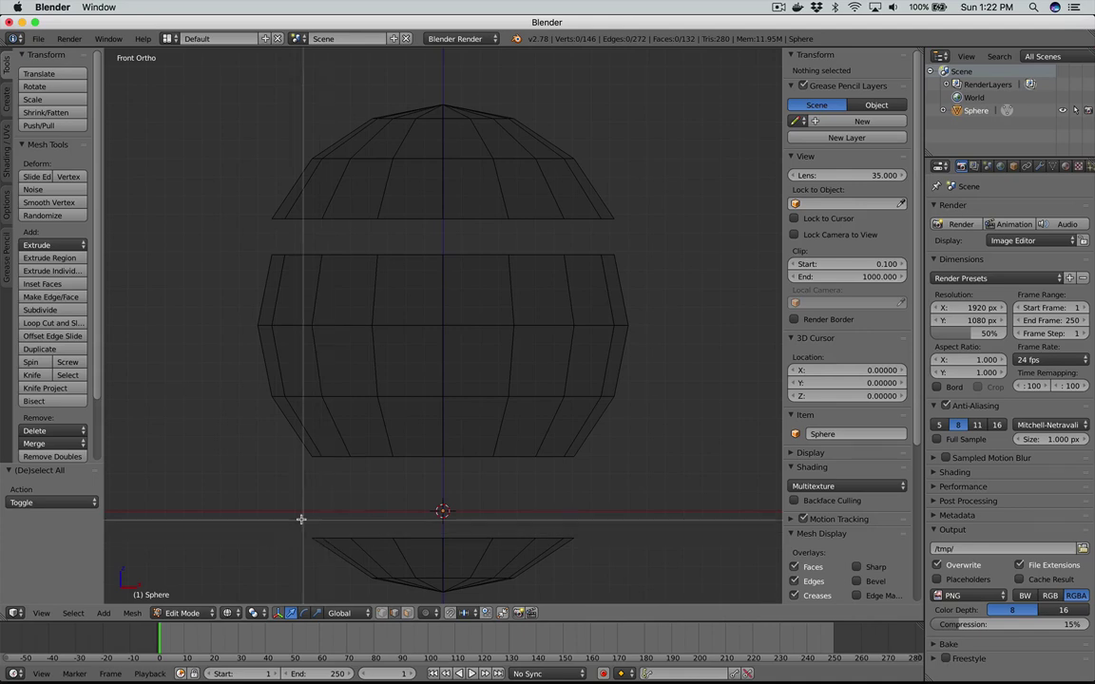
pyautogui.moveTo(295, 518); pyautogui.dragTo(579, 591)
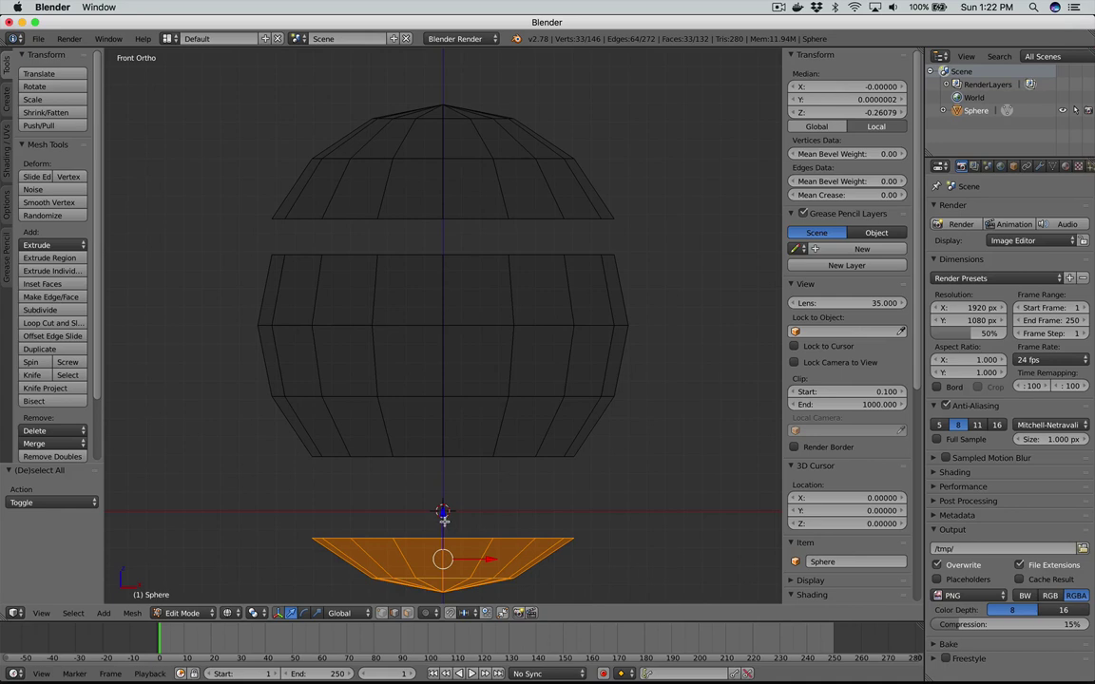
pyautogui.press('g')
pyautogui.press('z')
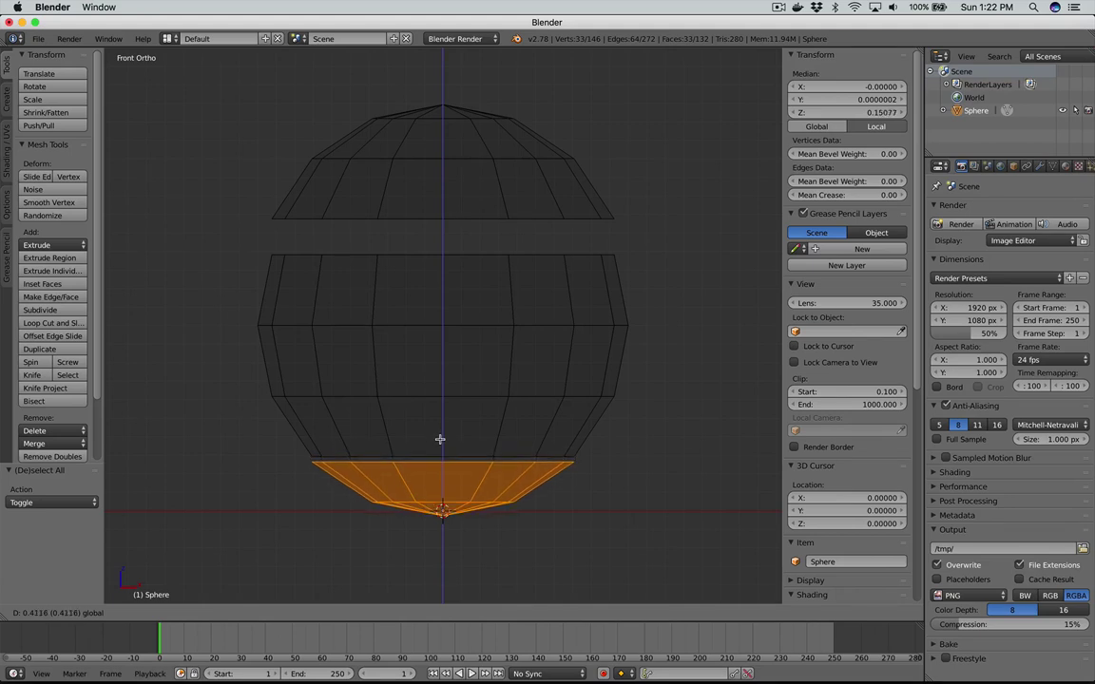
pyautogui.click(441, 459)
pyautogui.click(684, 438)
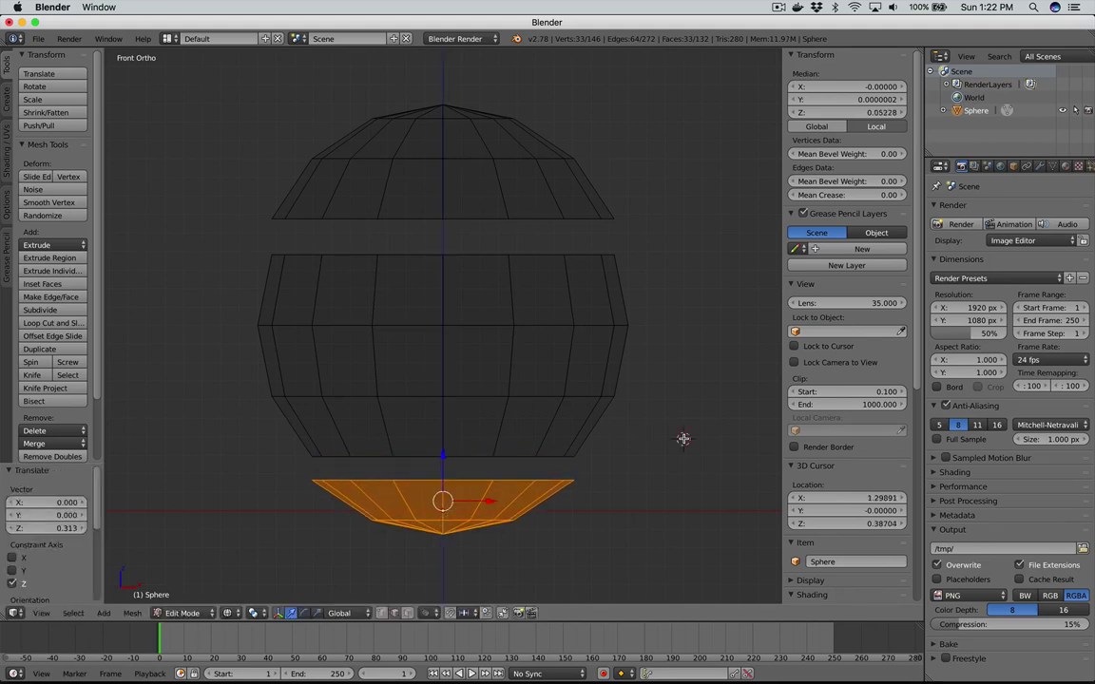
pyautogui.click(225, 239)
# Step: Box-select the middle band and scale it to 0.805 along Z, then deselect
pyautogui.press('a')
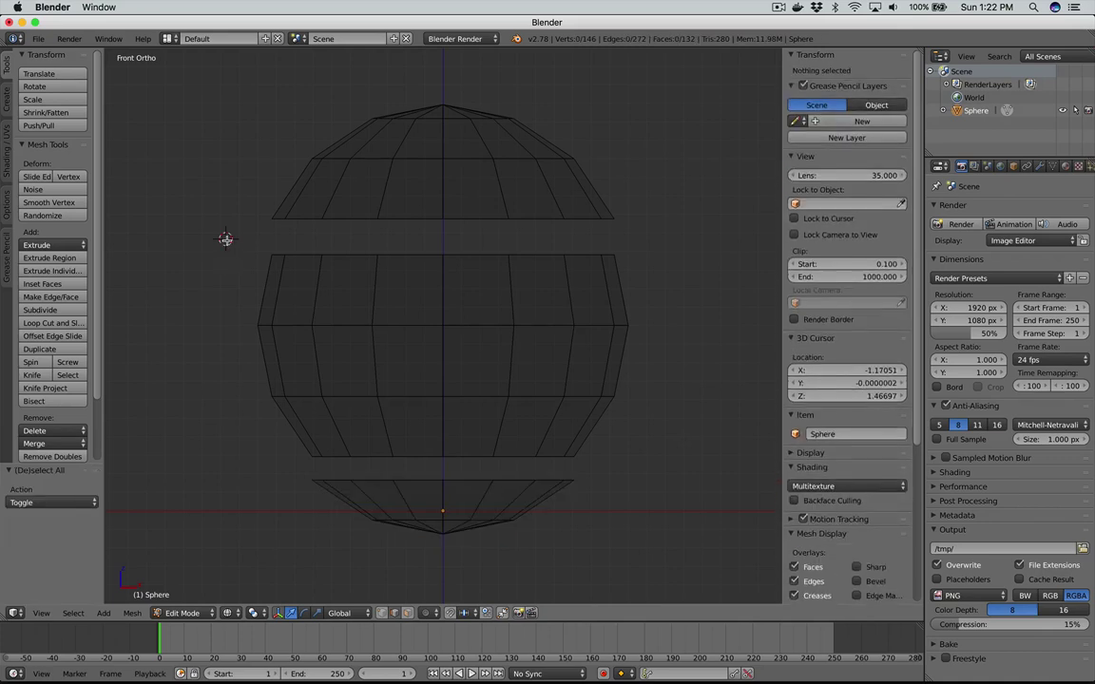
pyautogui.press('b')
pyautogui.moveTo(226, 239); pyautogui.dragTo(643, 467)
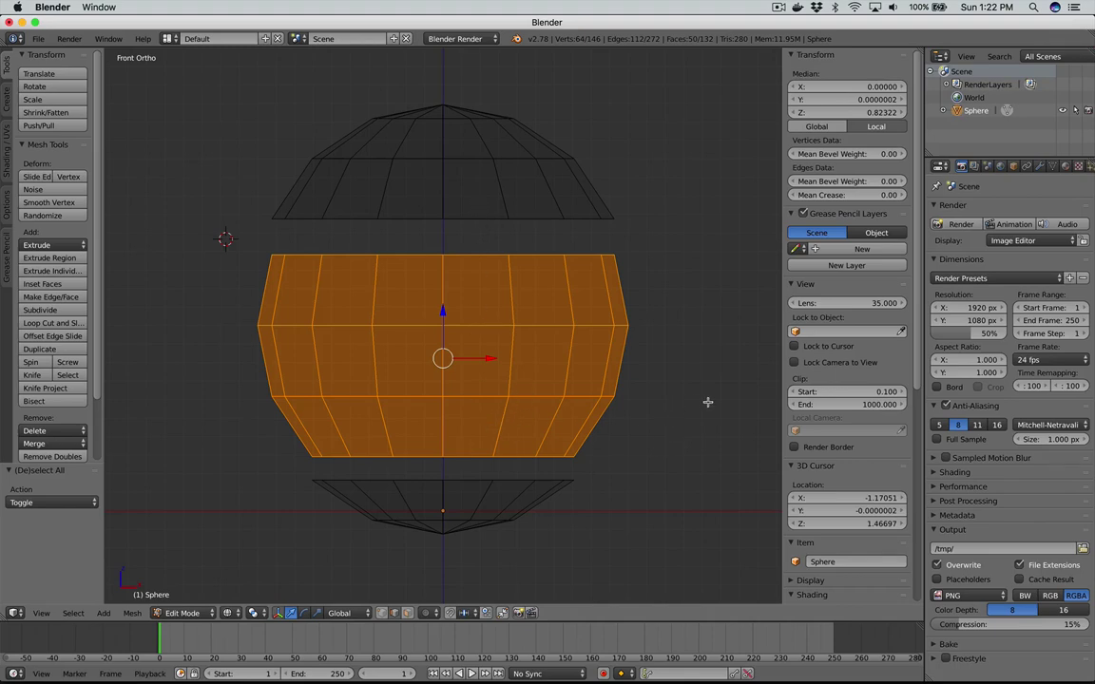
pyautogui.press('s')
pyautogui.press('z')
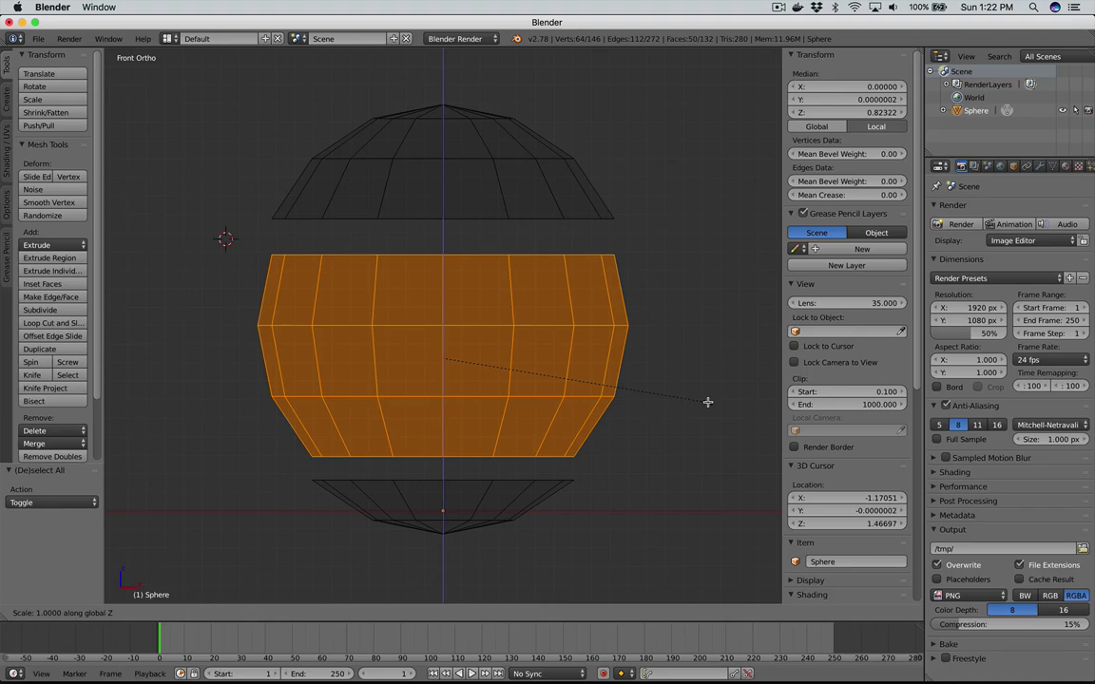
pyautogui.click(655, 401)
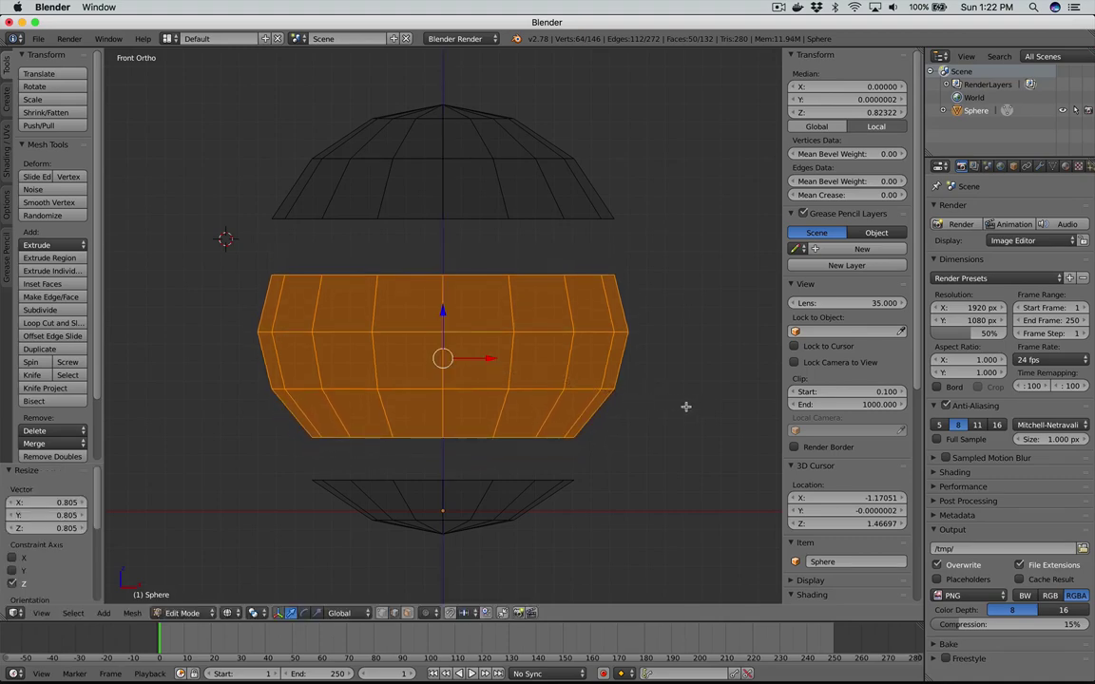
pyautogui.press('a')
pyautogui.scroll(-2, 691, 393)
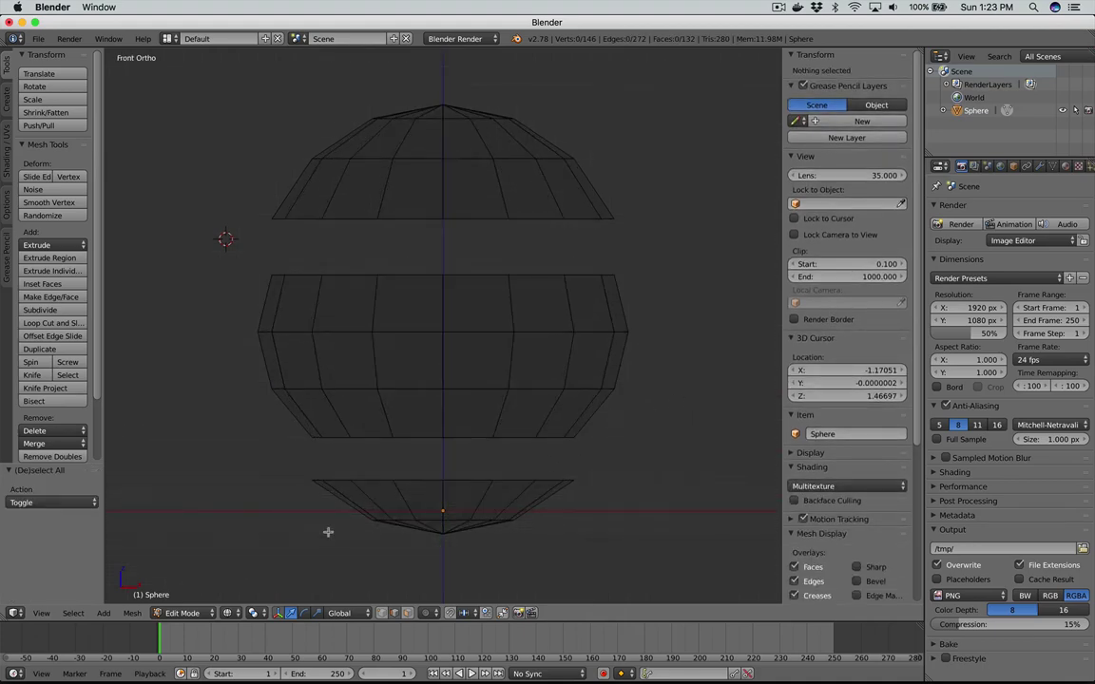
# Step: Box-select the bottom cap and drag it up 0.134 with the blue Z arrow
pyautogui.press('b')
pyautogui.moveTo(264, 466); pyautogui.dragTo(606, 542)
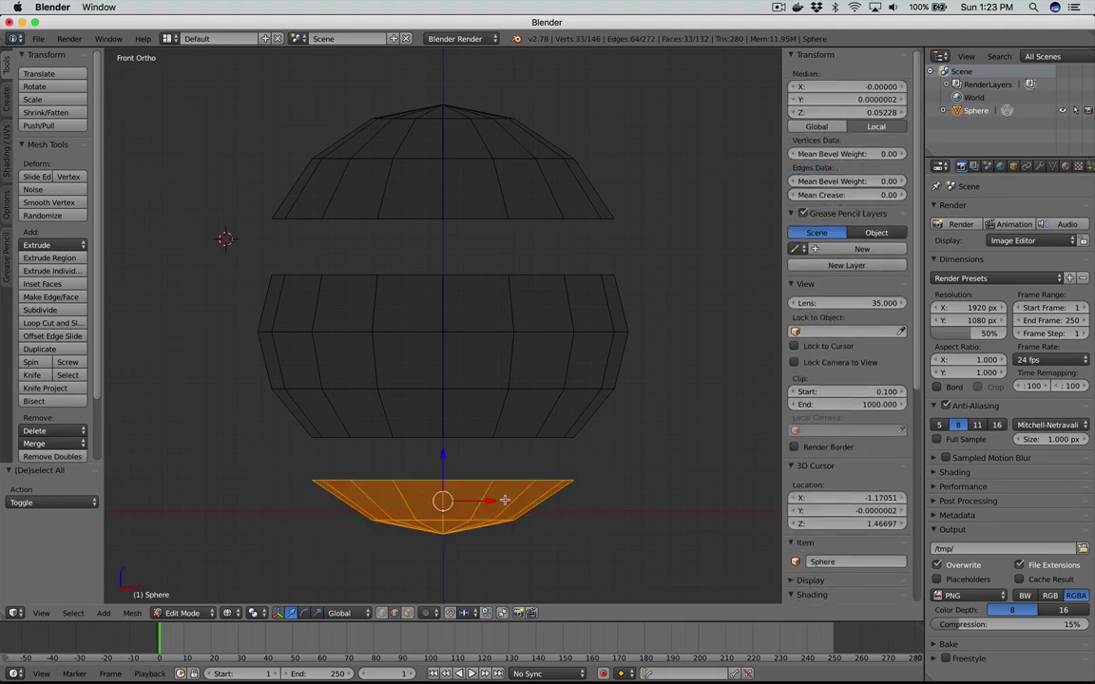
pyautogui.moveTo(445, 450); pyautogui.dragTo(446, 425)
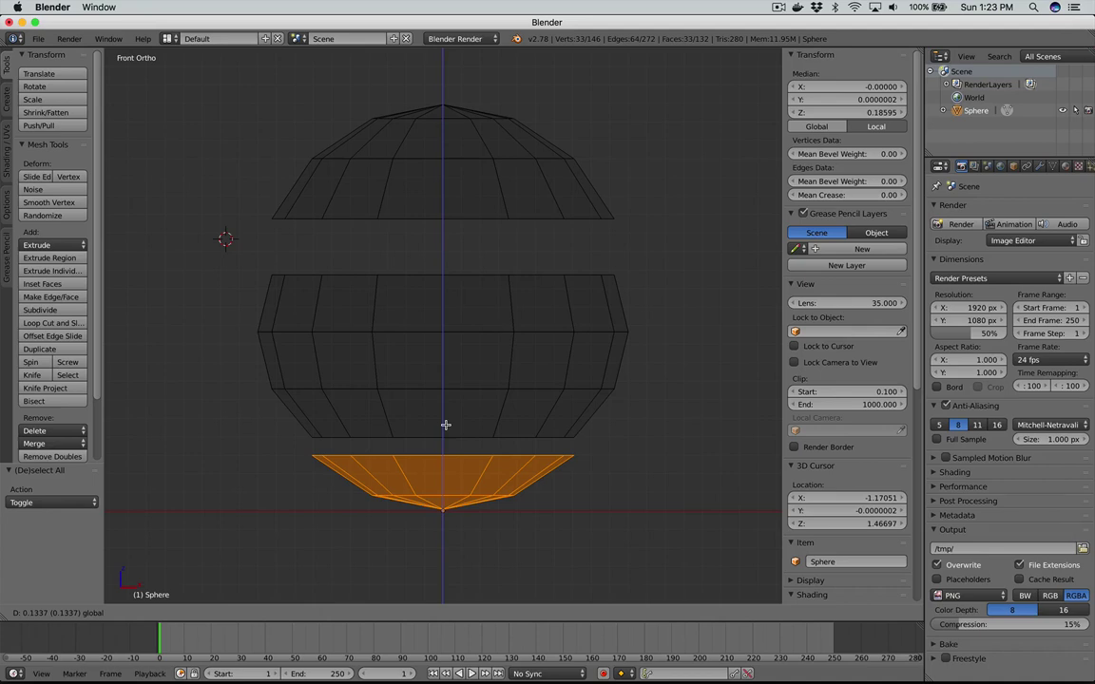
pyautogui.moveTo(446, 425); pyautogui.dragTo(446, 425)
pyautogui.click(692, 433)
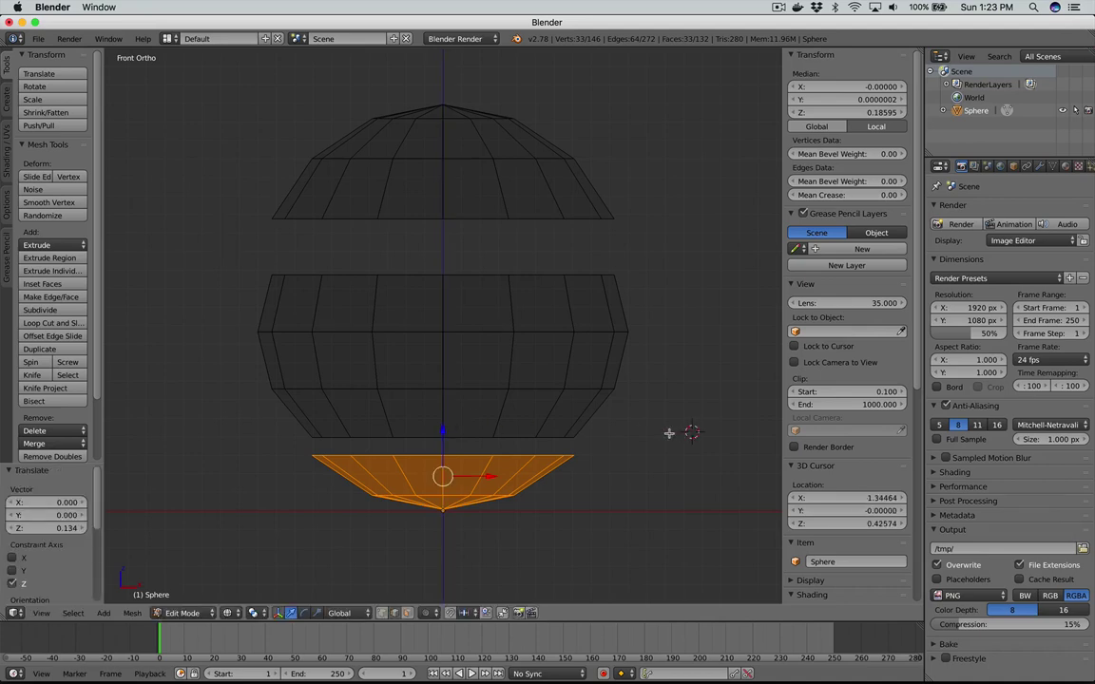
pyautogui.press('b')
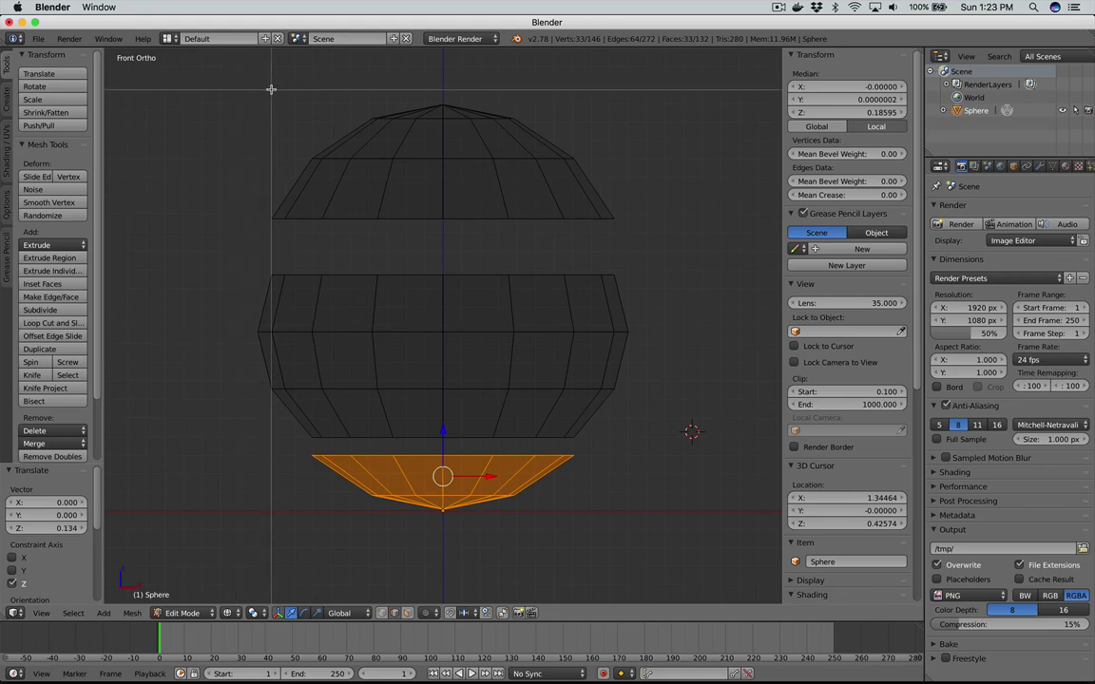
pyautogui.moveTo(271, 89); pyautogui.dragTo(271, 89)
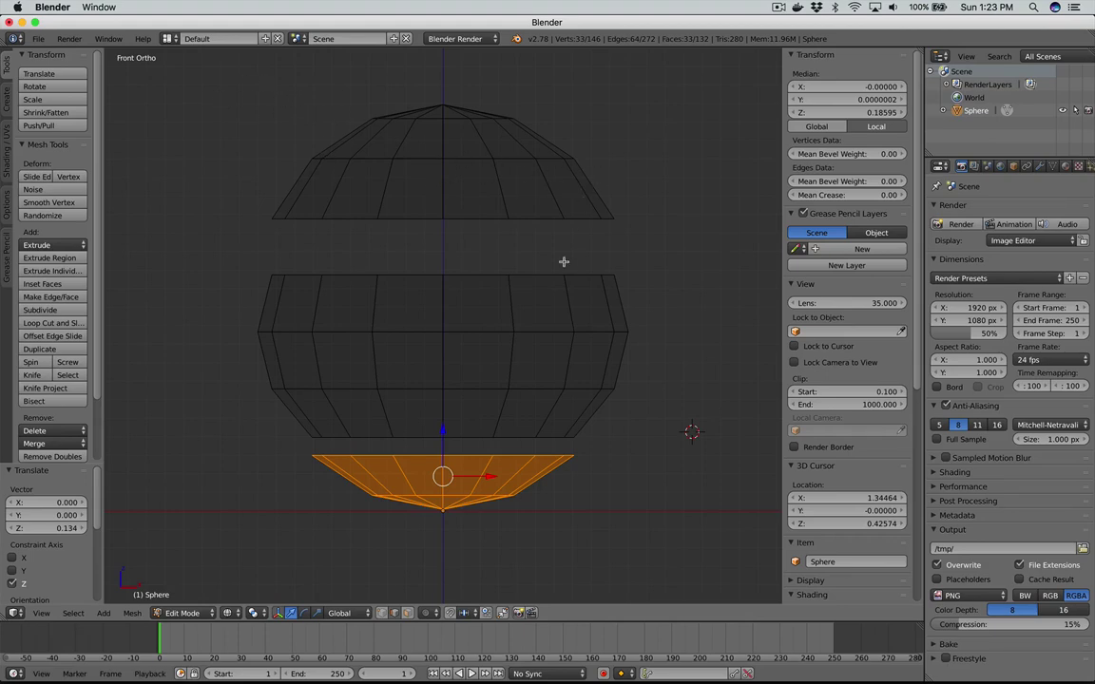
# Step: Box-select the top cap and lower it 0.225 along Z, then deselect
pyautogui.press('a')
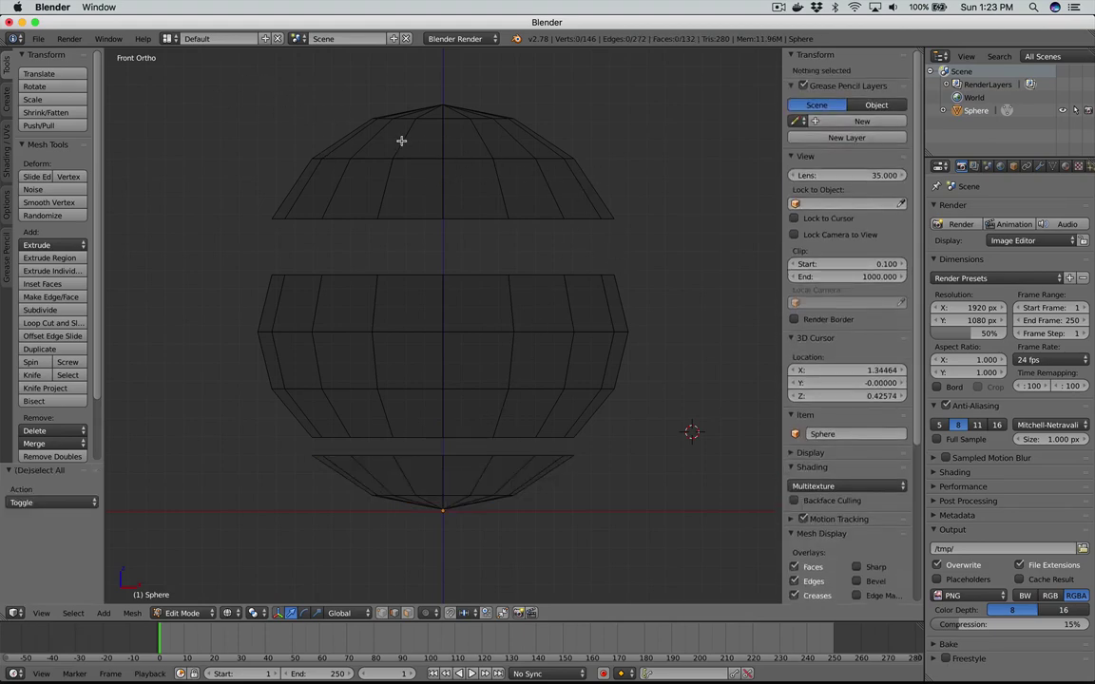
pyautogui.press('b')
pyautogui.moveTo(252, 88); pyautogui.dragTo(624, 234)
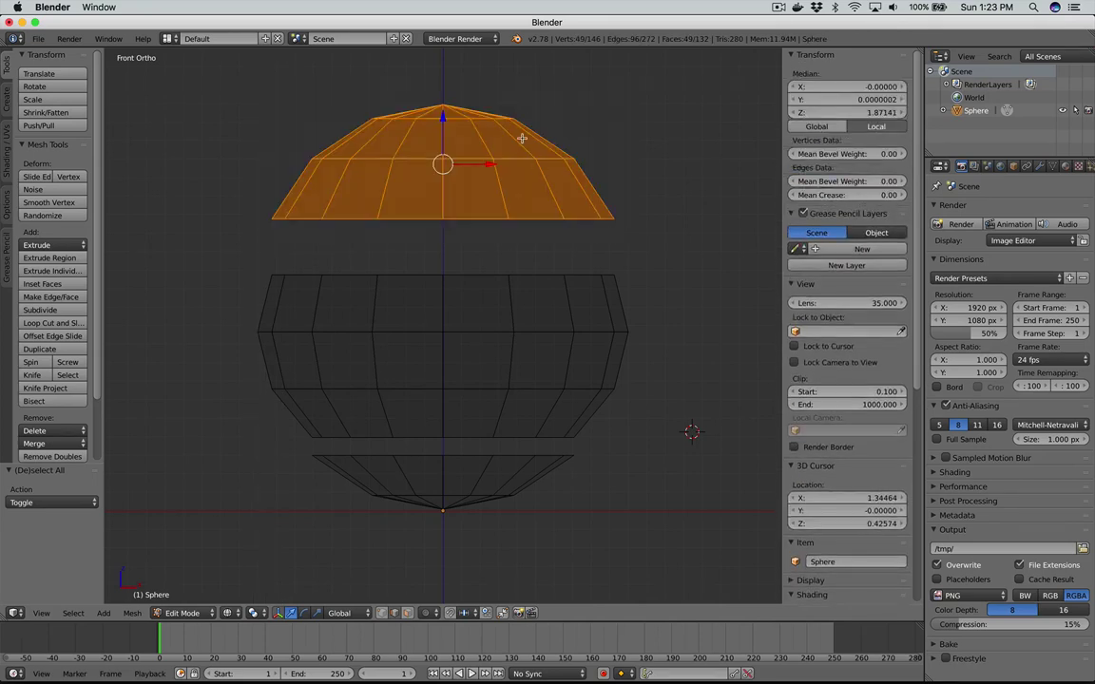
pyautogui.moveTo(440, 116); pyautogui.dragTo(440, 158)
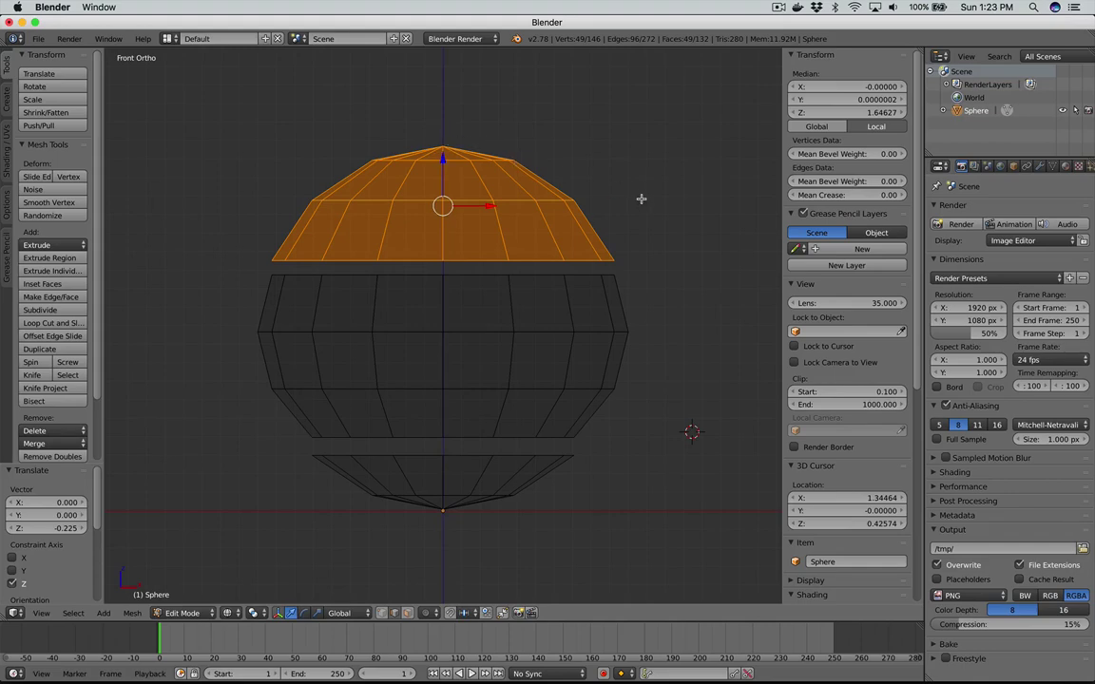
pyautogui.press('a')
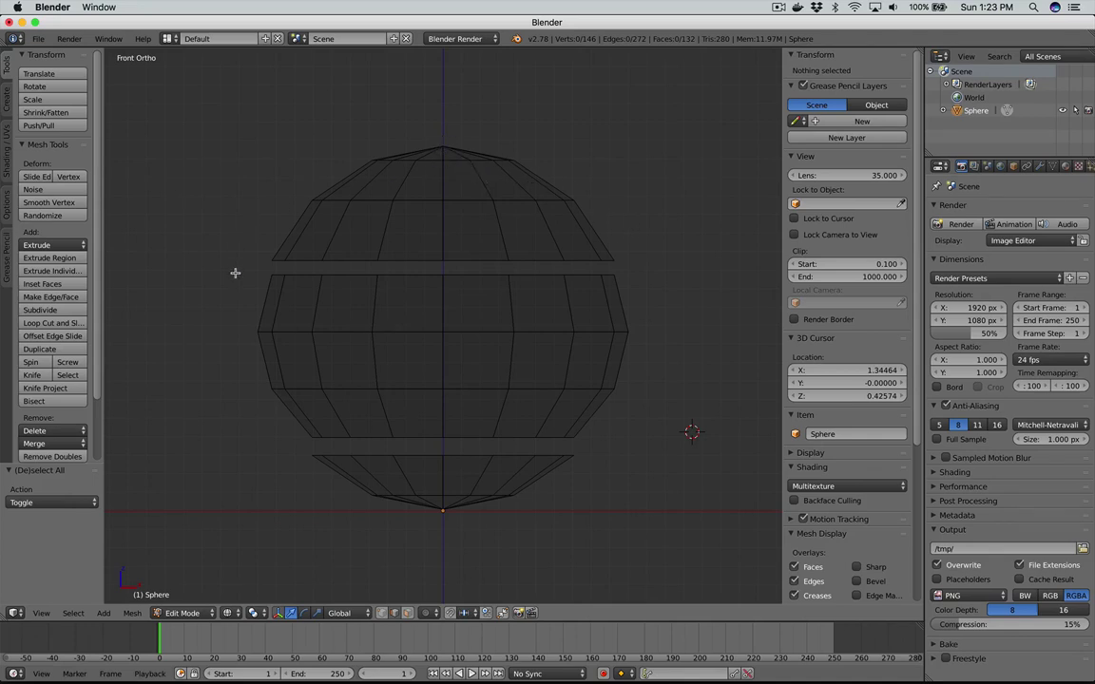
# Step: Switch the viewport to solid shading and return to Object Mode
pyautogui.press('z')
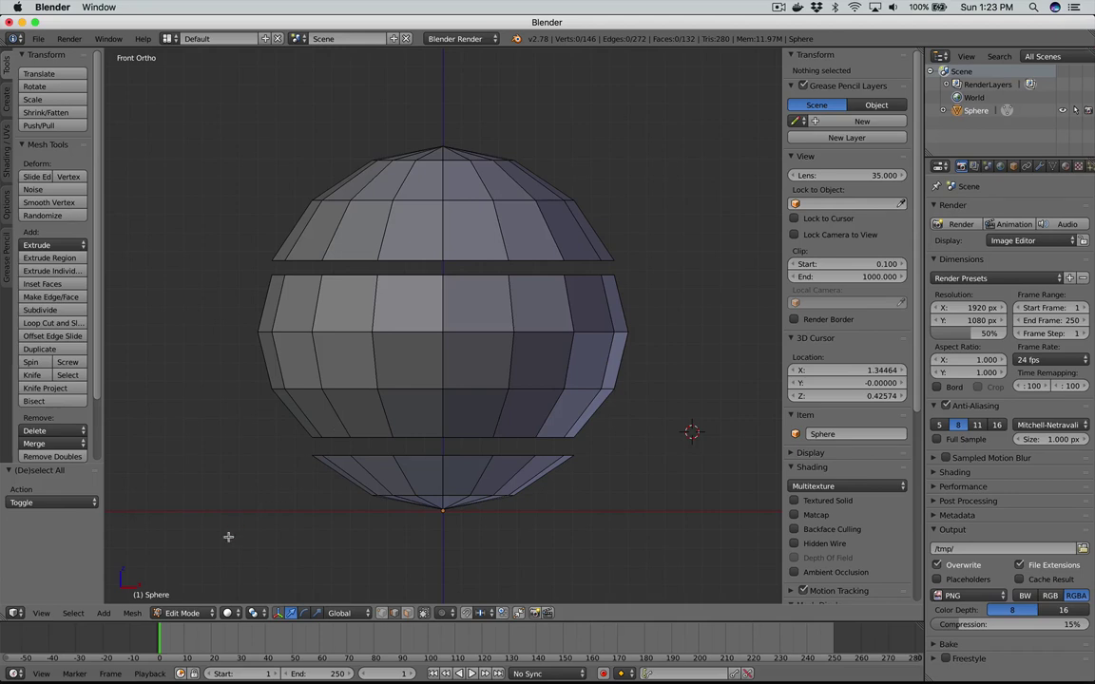
pyautogui.click(227, 613)
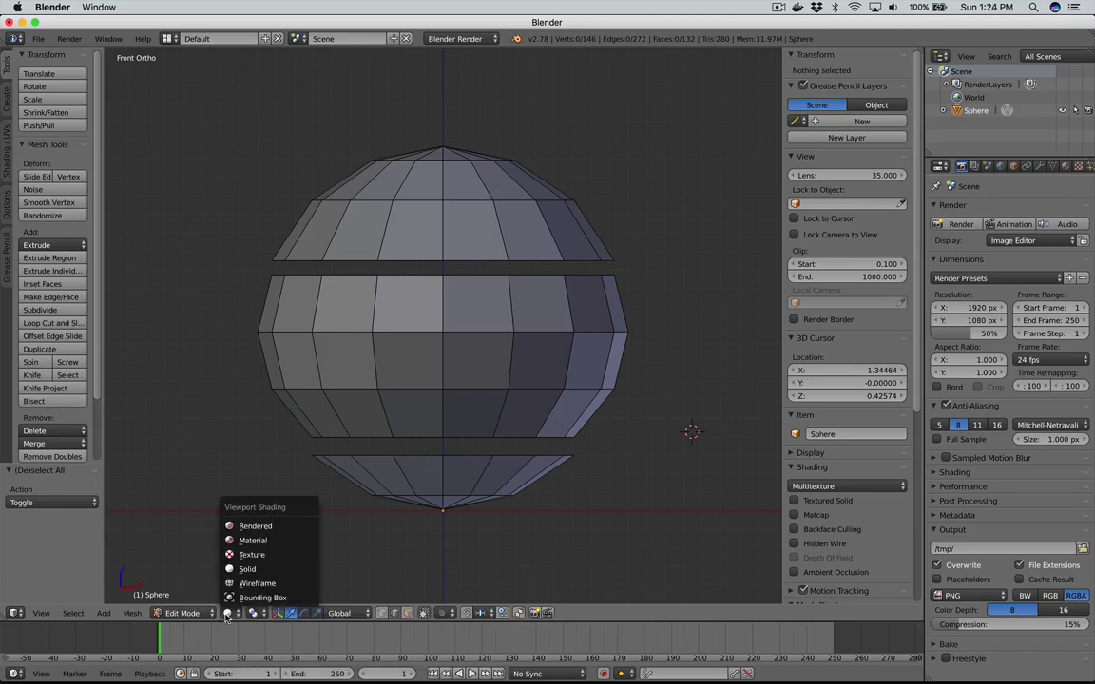
pyautogui.click(385, 544)
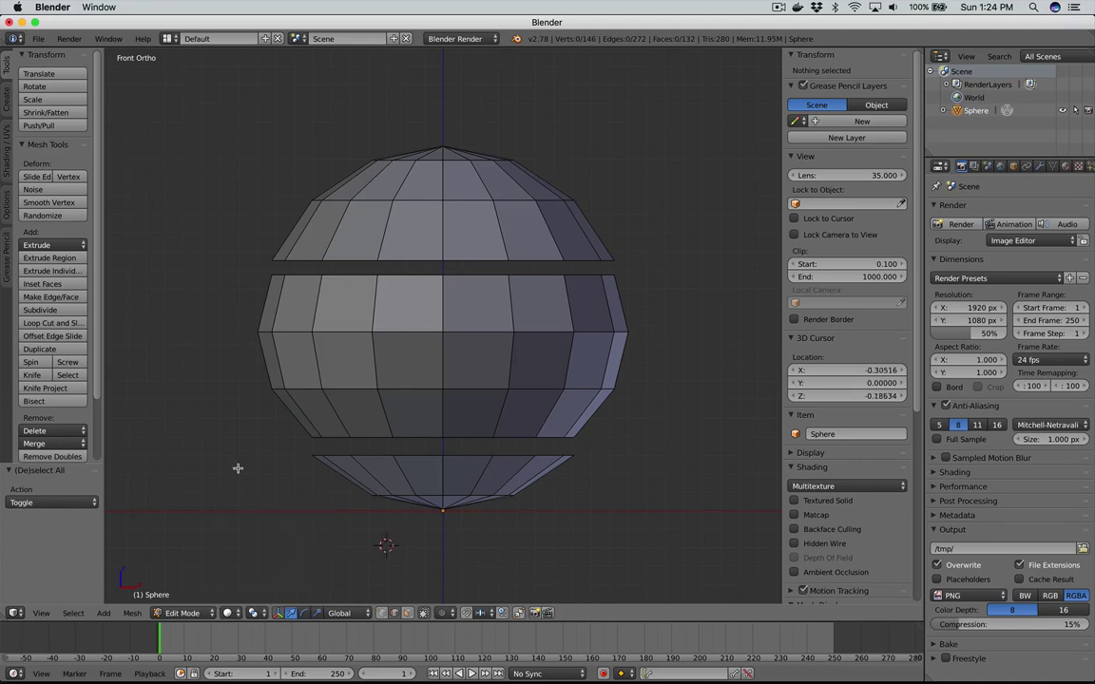
pyautogui.press('Tab')
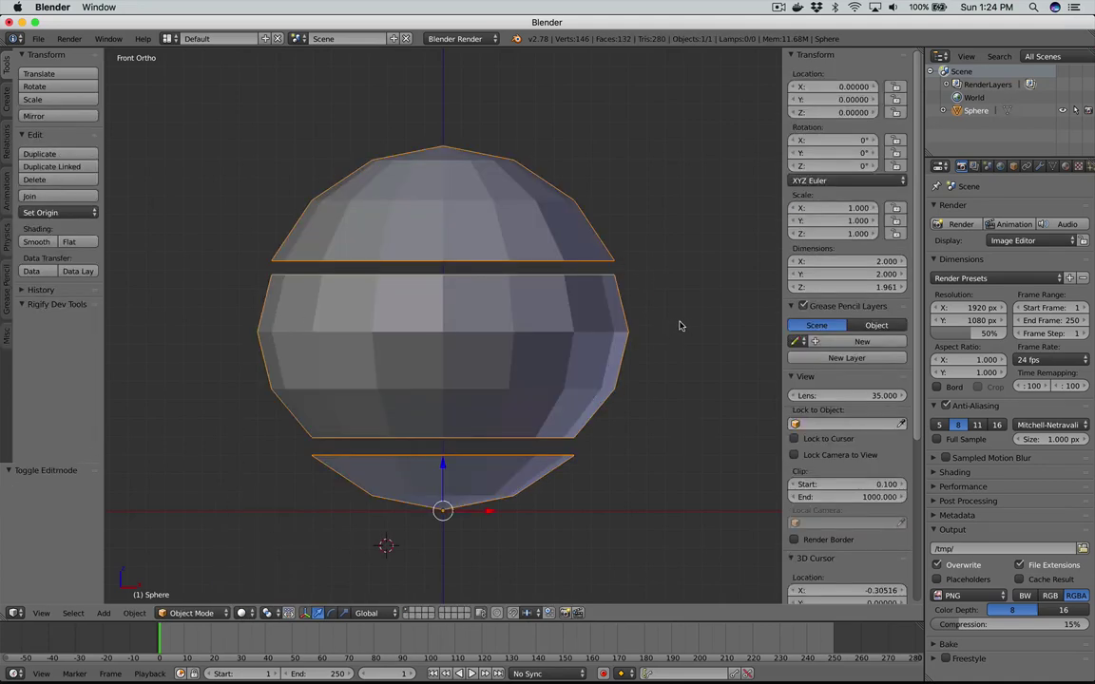
# Step: Add a cube, move it aside, then delete it so only the sphere remains
pyautogui.press('a')
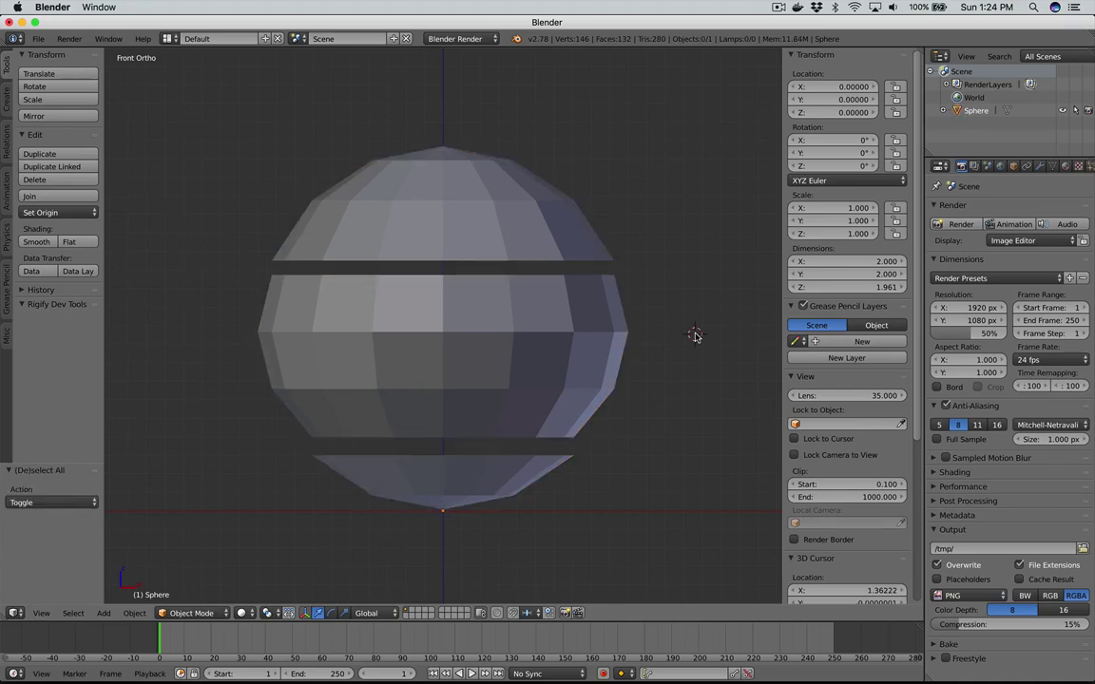
pyautogui.hotkey('shift', 'a')
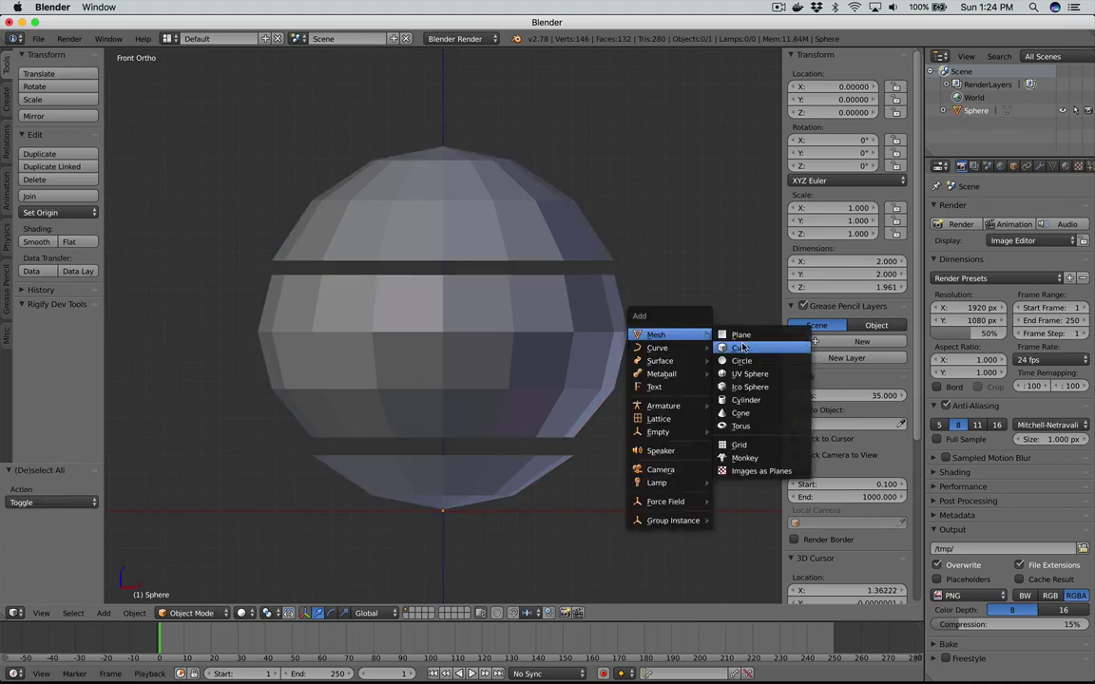
pyautogui.click(741, 347)
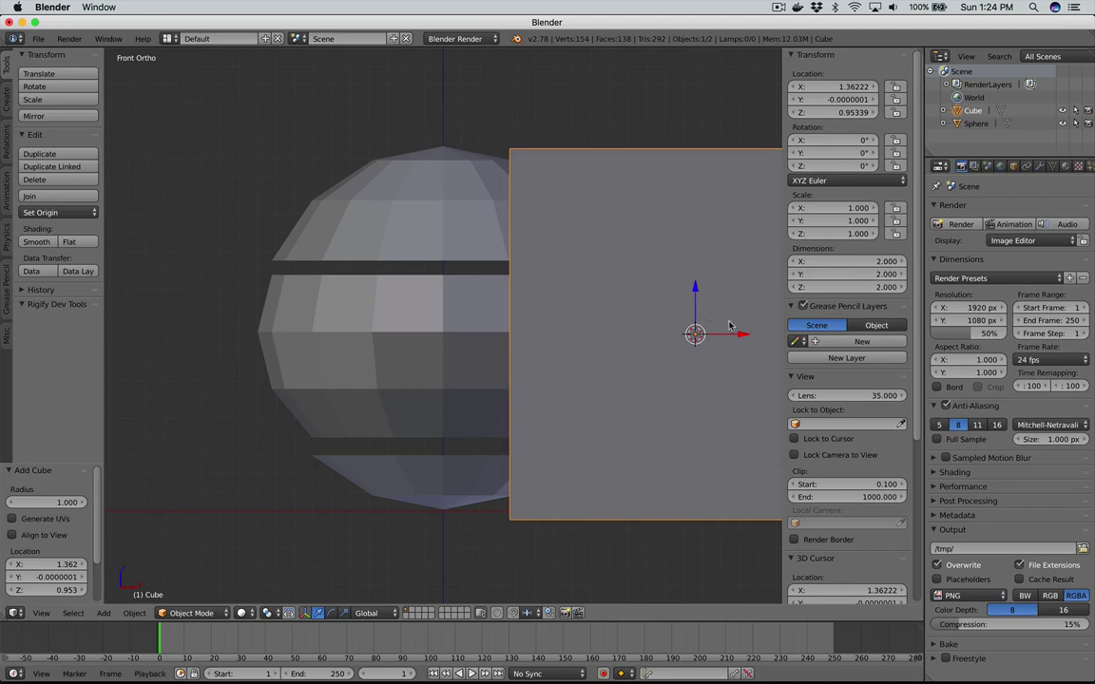
pyautogui.moveTo(746, 337); pyautogui.dragTo(241, 347)
pyautogui.moveTo(195, 289); pyautogui.dragTo(194, 280)
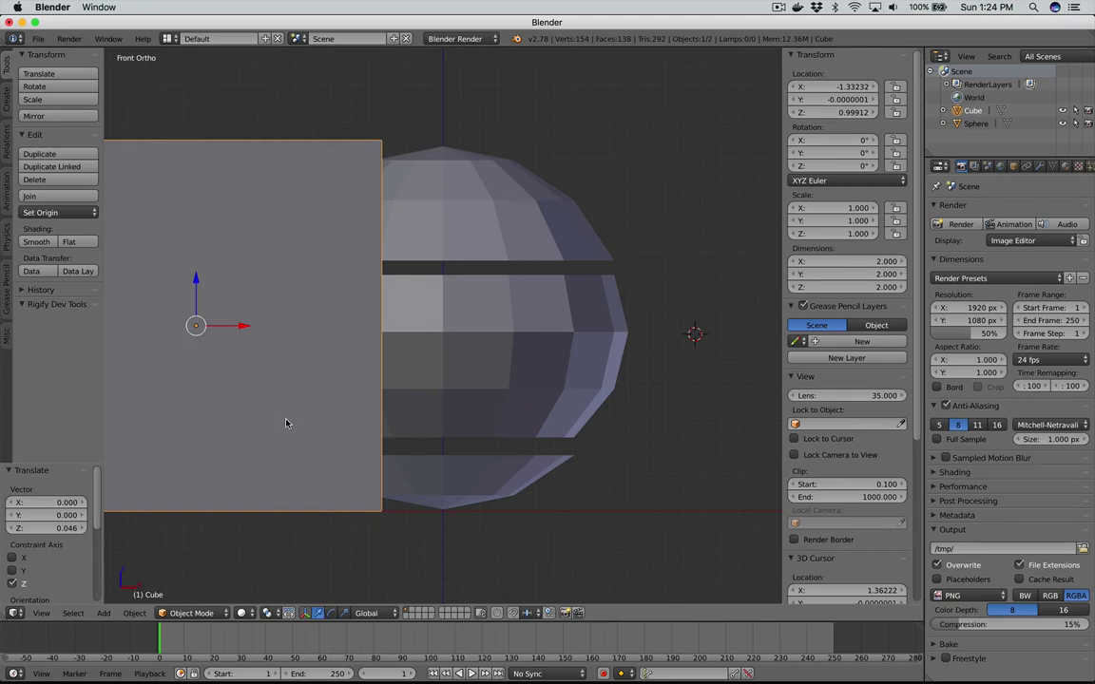
pyautogui.press('Delete')
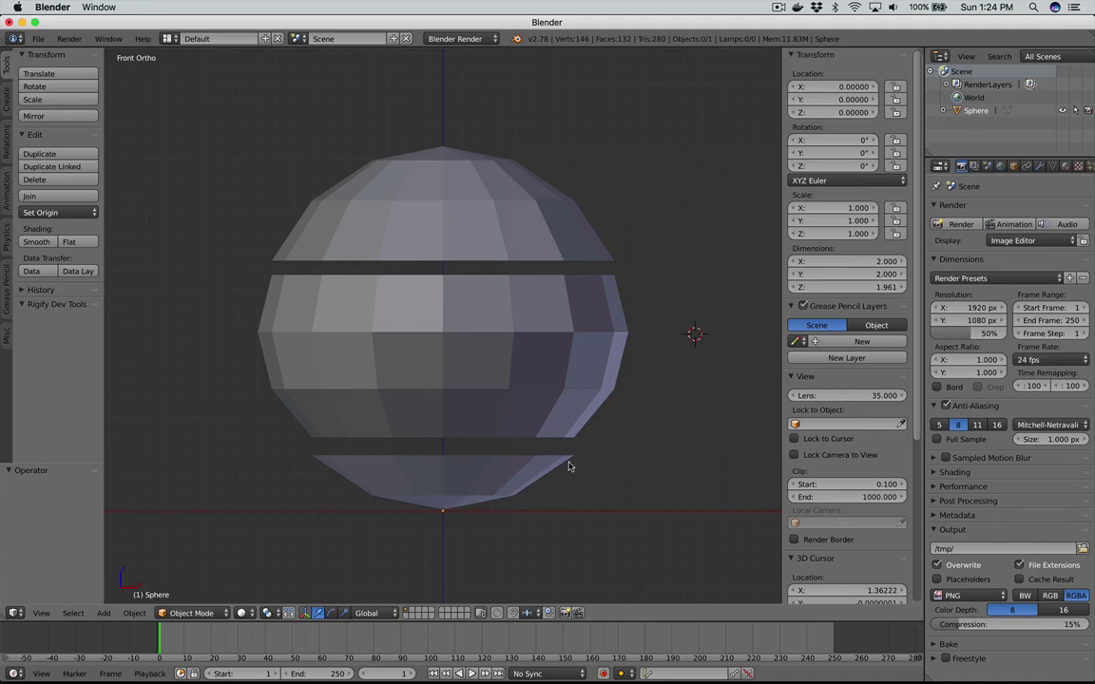
pyautogui.hotkey('ctrl', 'o')
# Step: Select the sphere and create its first new material, named Head
pyautogui.press('Escape')
pyautogui.moveTo(780, 242); pyautogui.dragTo(746, 237)
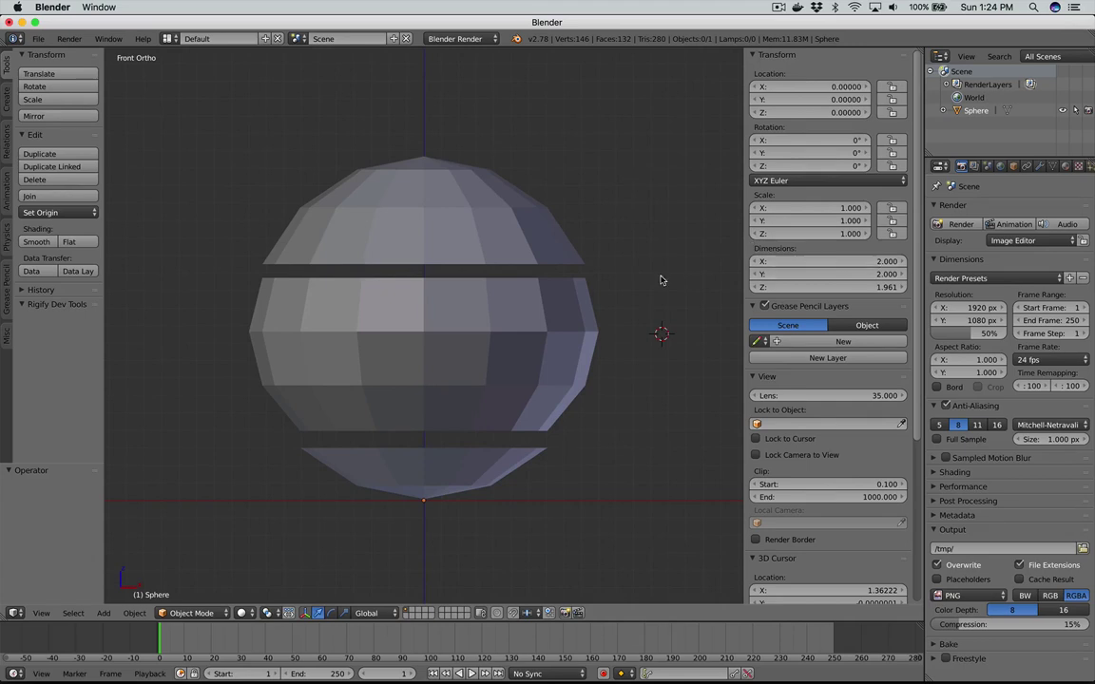
pyautogui.rightClick(535, 245)
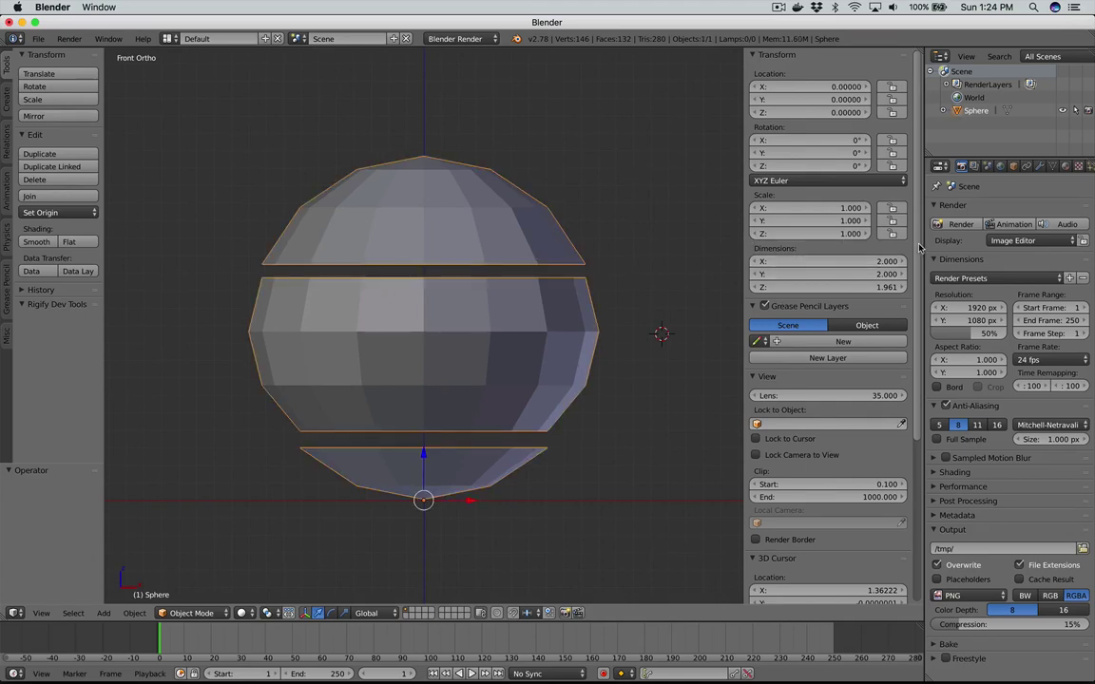
pyautogui.moveTo(922, 247); pyautogui.dragTo(823, 248)
pyautogui.click(965, 166)
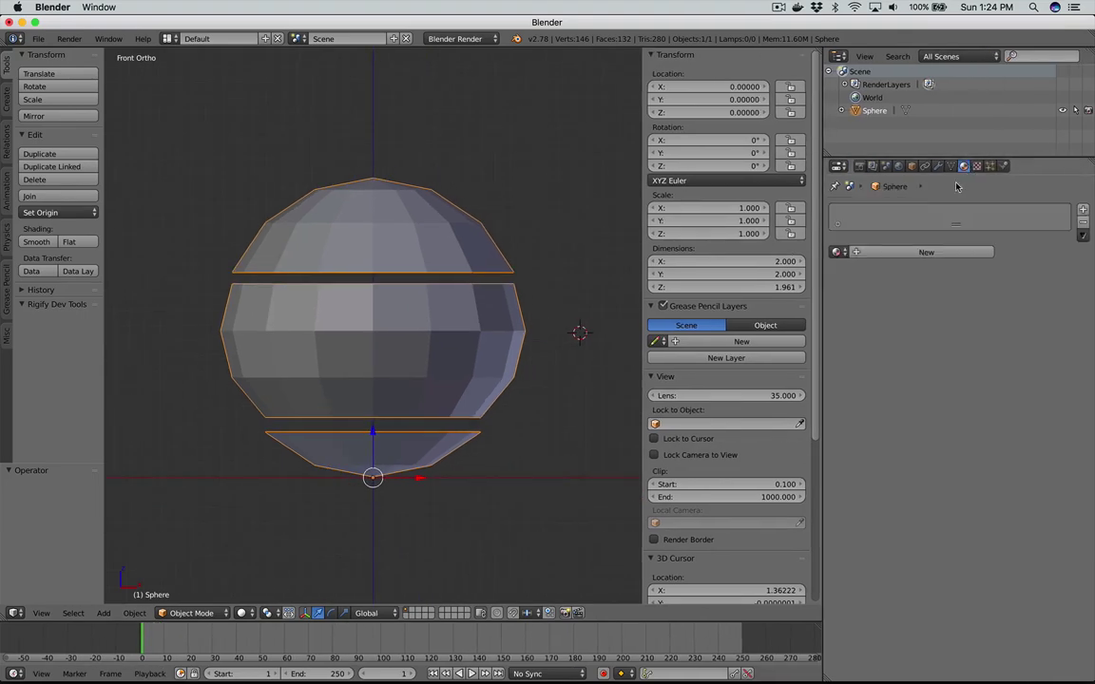
pyautogui.click(901, 251)
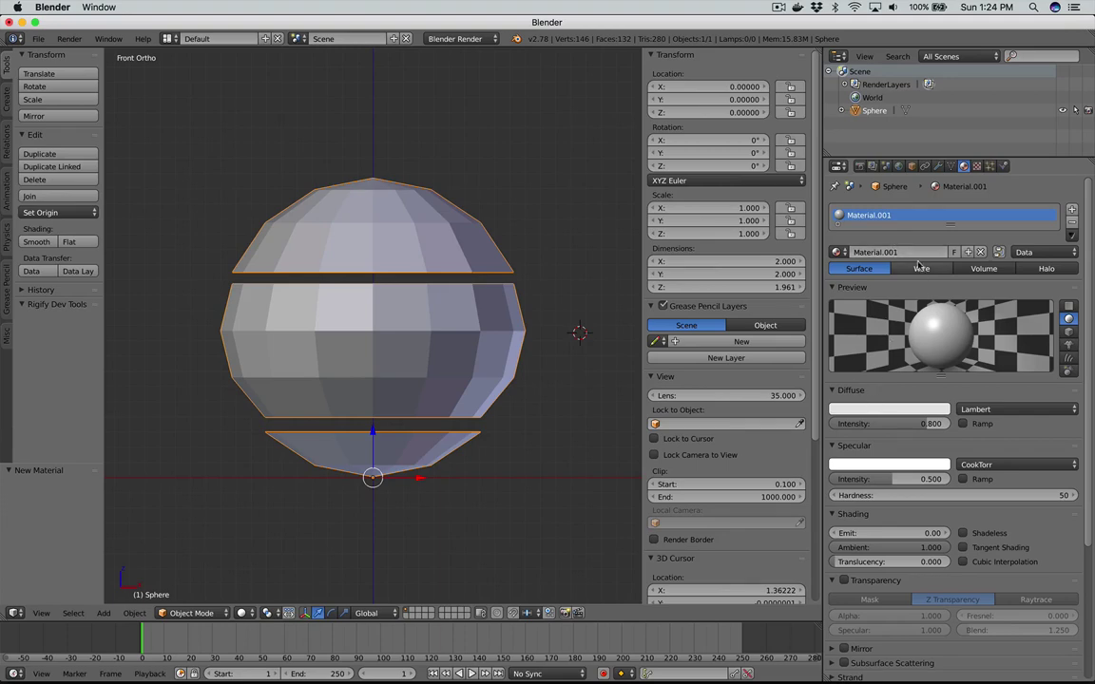
pyautogui.doubleClick(894, 216)
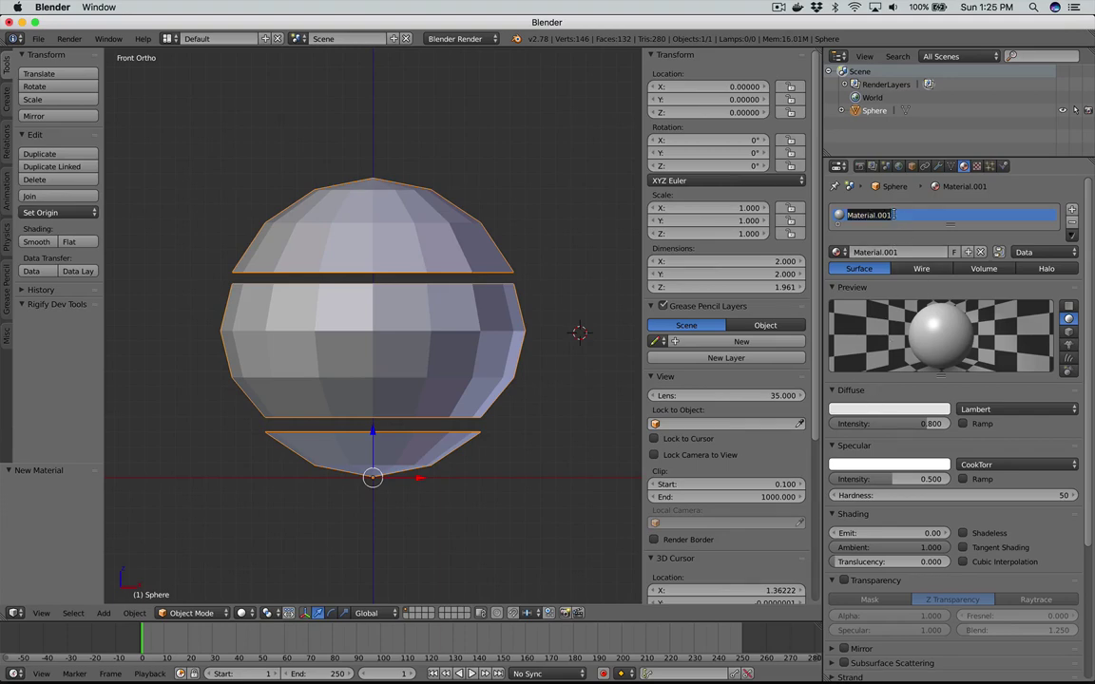
pyautogui.write('Head')
pyautogui.press('Return')
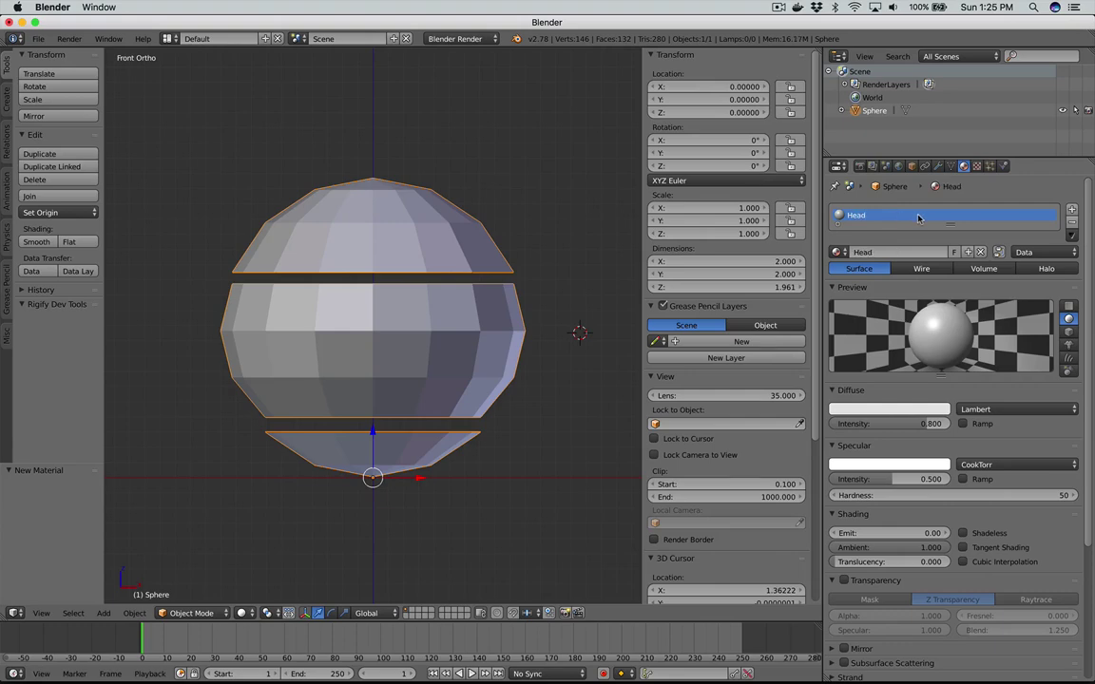
# Step: Add two more material slots with new materials named Body and Bottom
pyautogui.click(1072, 211)
pyautogui.click(898, 281)
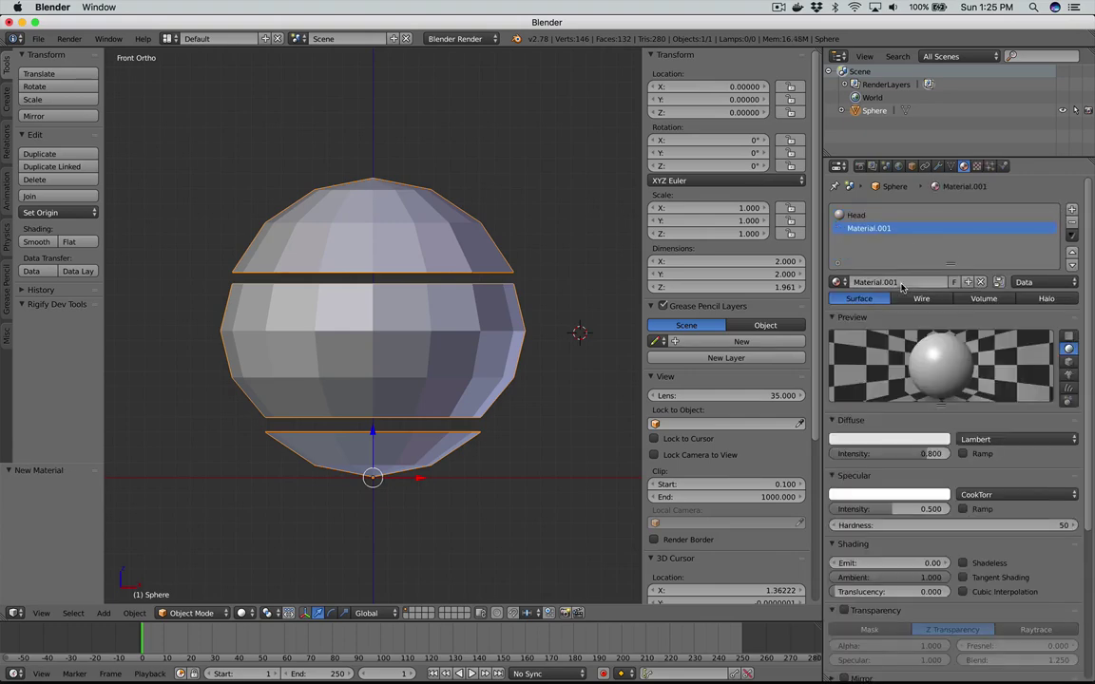
pyautogui.doubleClick(879, 229)
pyautogui.write('Body')
pyautogui.press('Return')
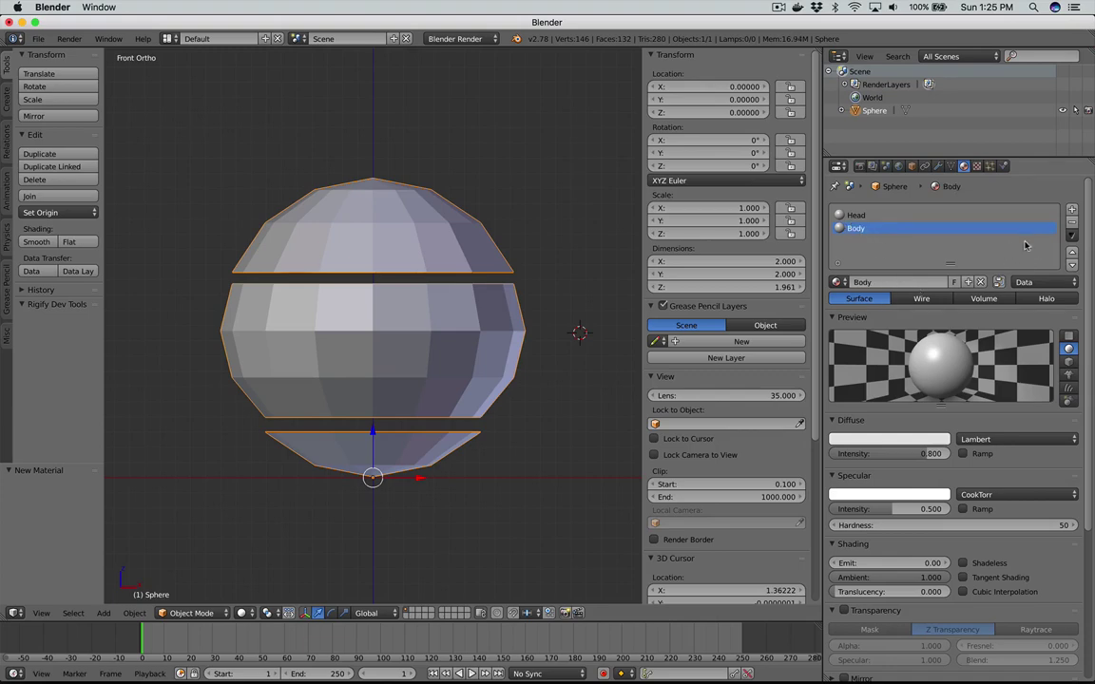
pyautogui.click(1072, 209)
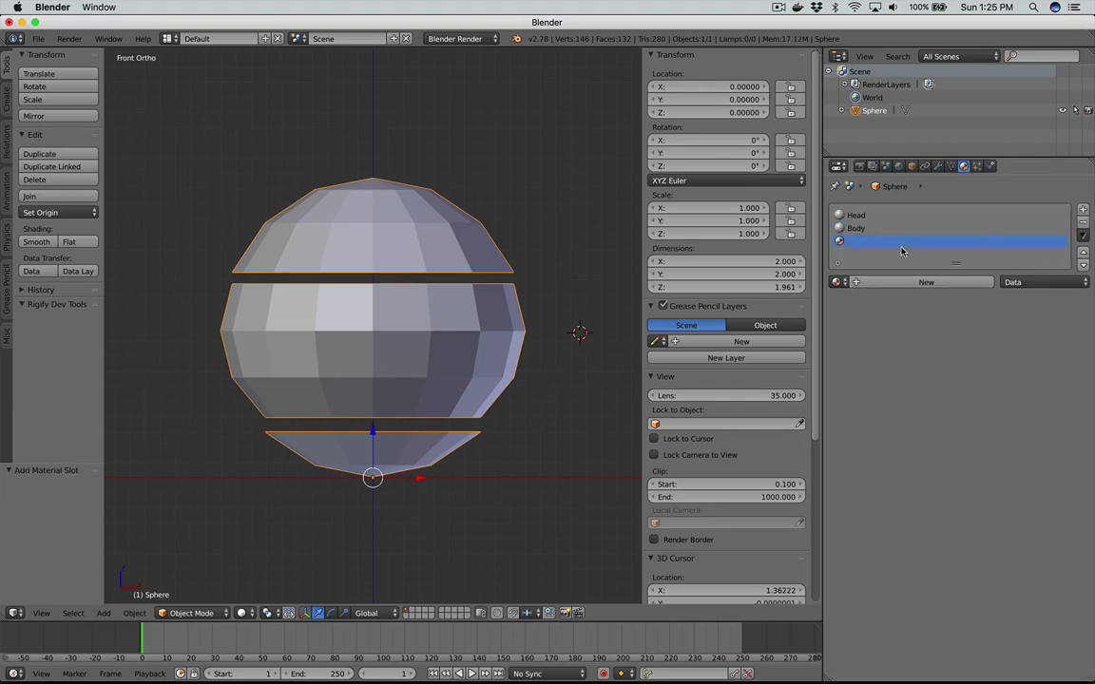
pyautogui.click(926, 282)
pyautogui.doubleClick(876, 242)
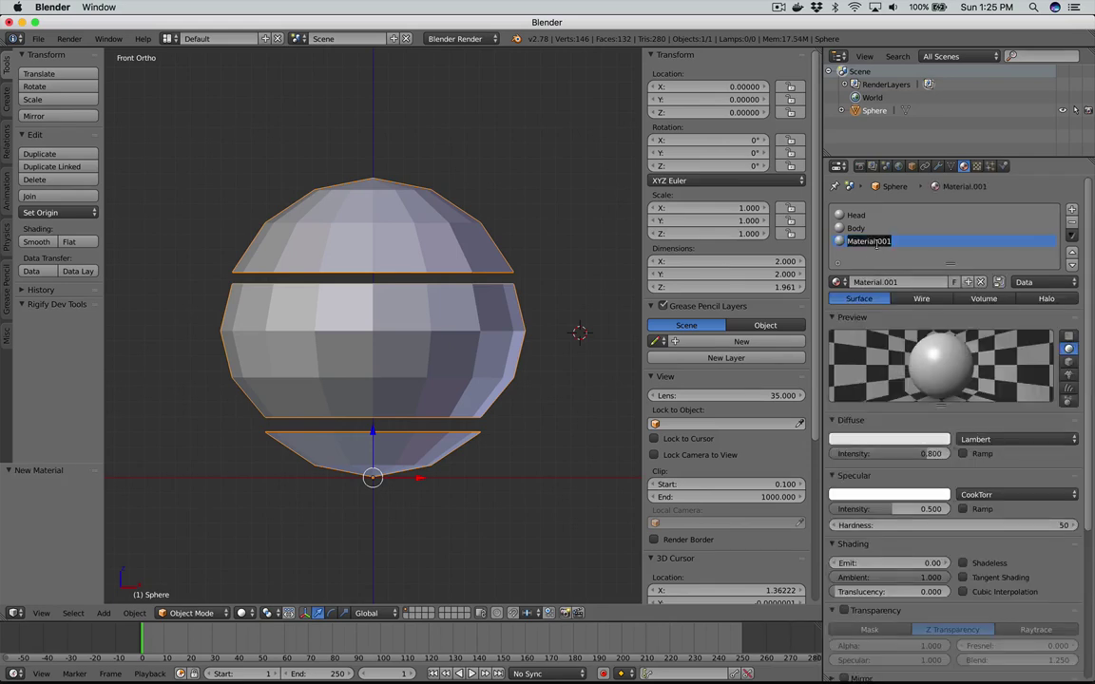
pyautogui.write('Bottom')
pyautogui.press('Return')
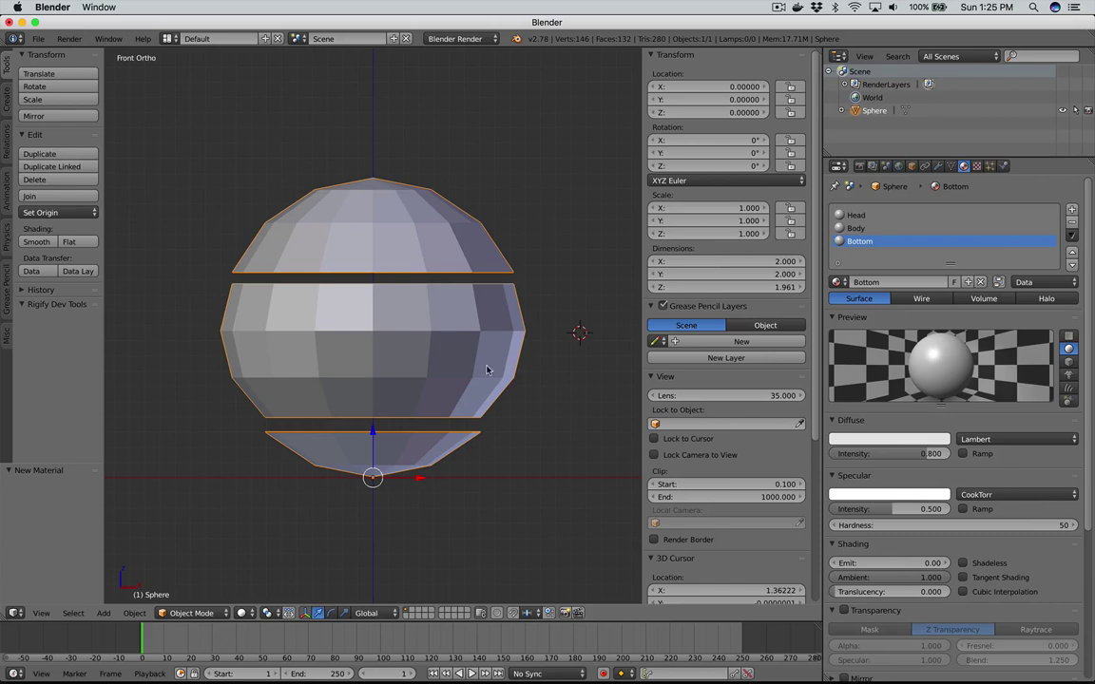
# Step: In Edit Mode wireframe, box-select the top section and assign it the Head material
pyautogui.click(859, 215)
pyautogui.press('Tab')
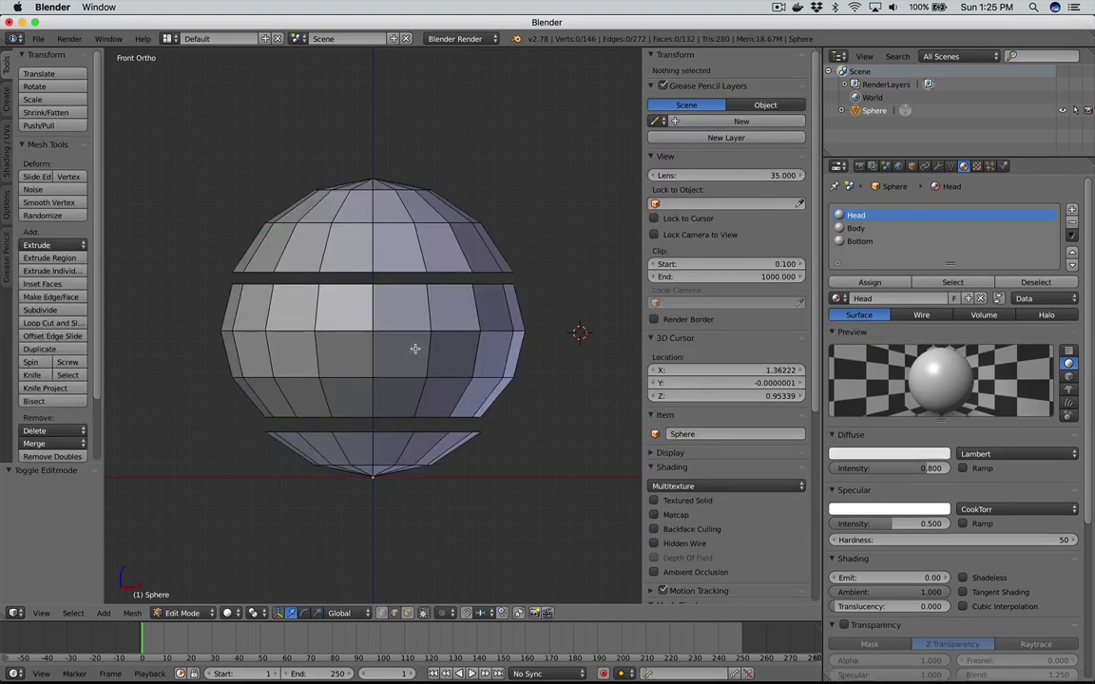
pyautogui.press('z')
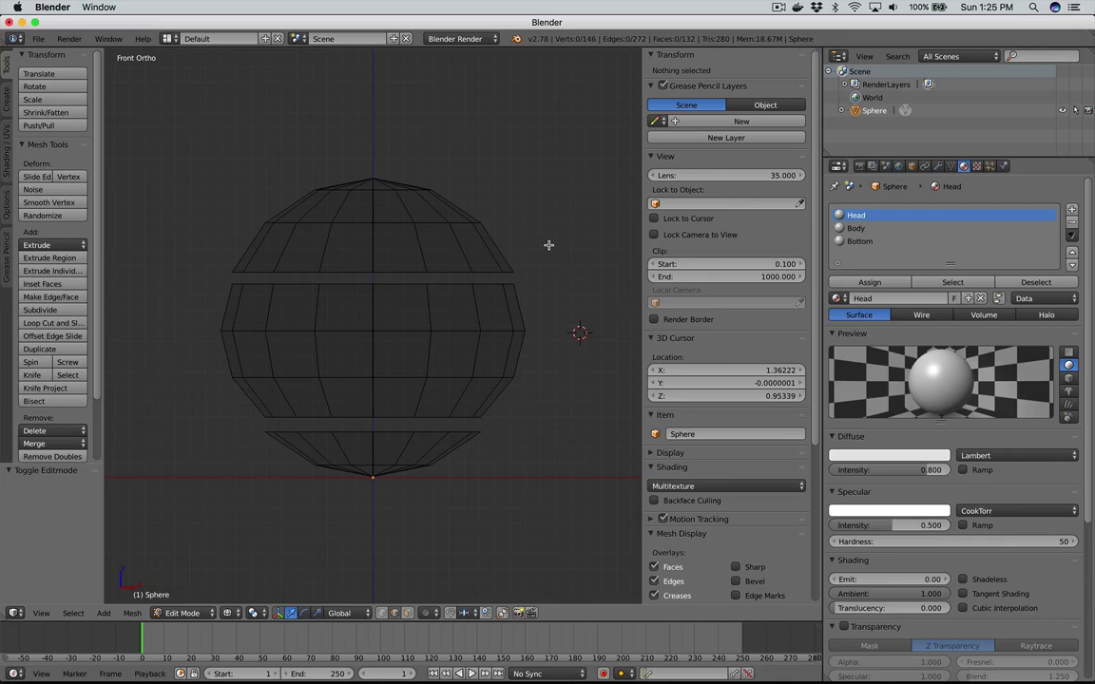
pyautogui.press('b')
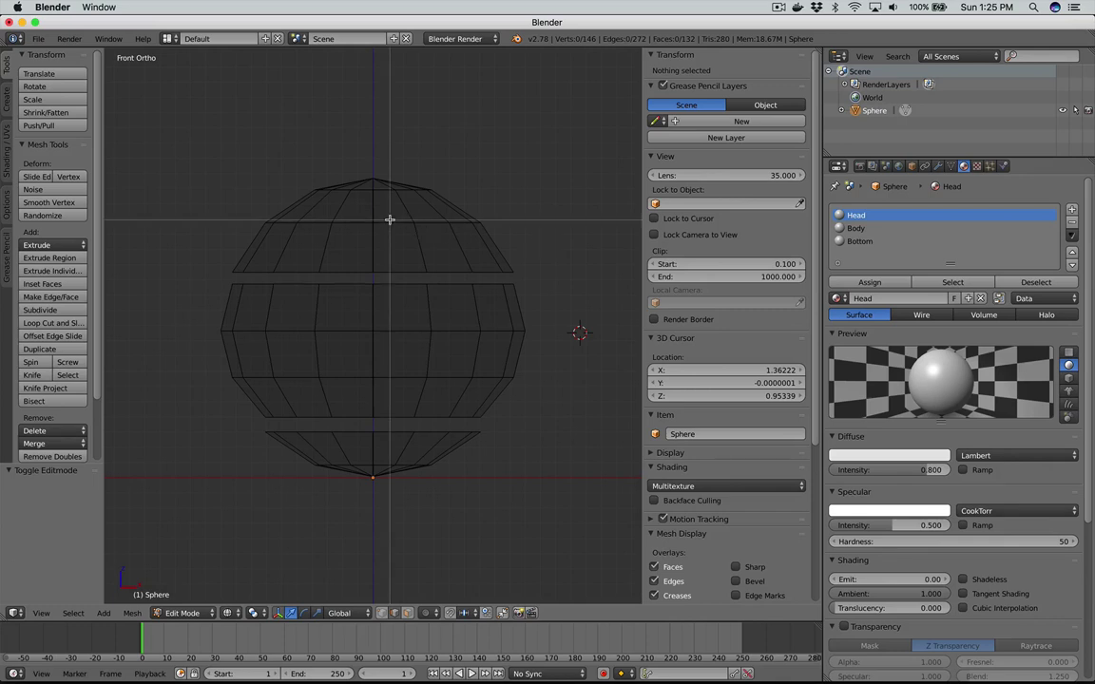
pyautogui.moveTo(206, 150); pyautogui.dragTo(526, 276)
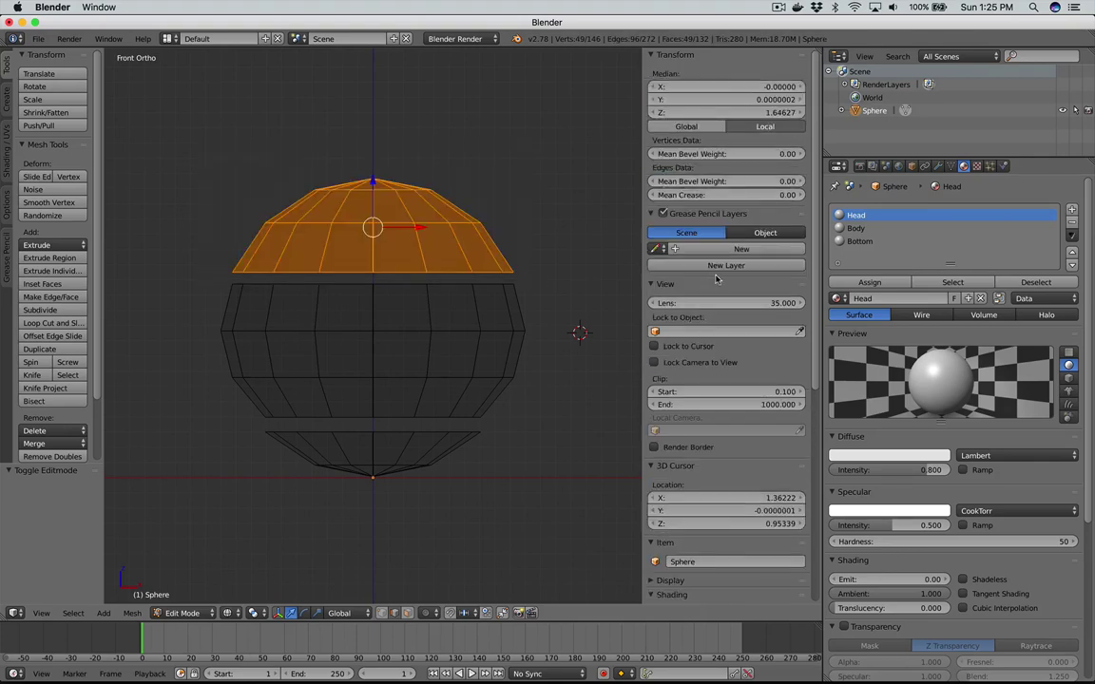
pyautogui.click(871, 283)
# Step: Set the Head material's diffuse colour to green and return to front view
pyautogui.scroll(-3, 519, 230)
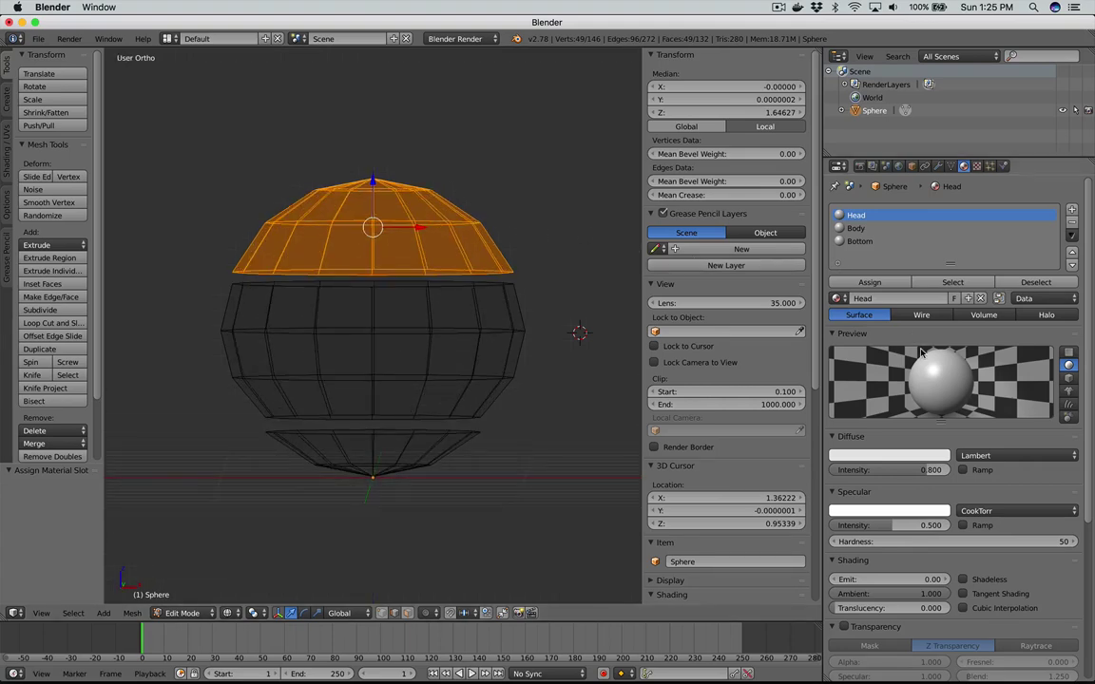
pyautogui.click(879, 456)
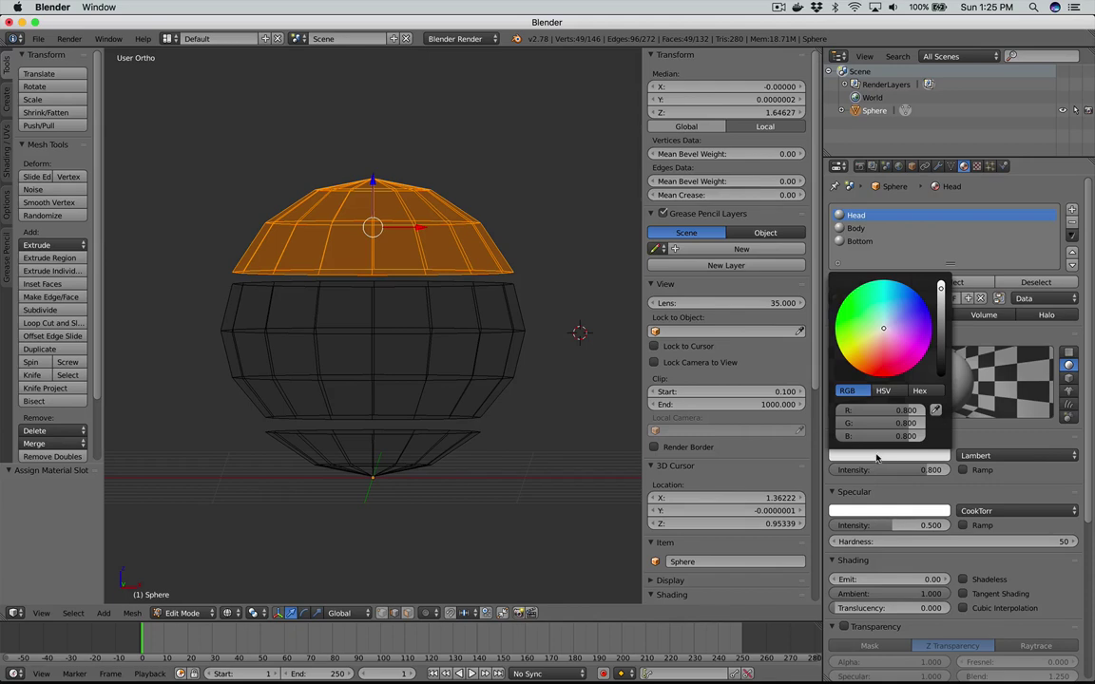
pyautogui.click(869, 317)
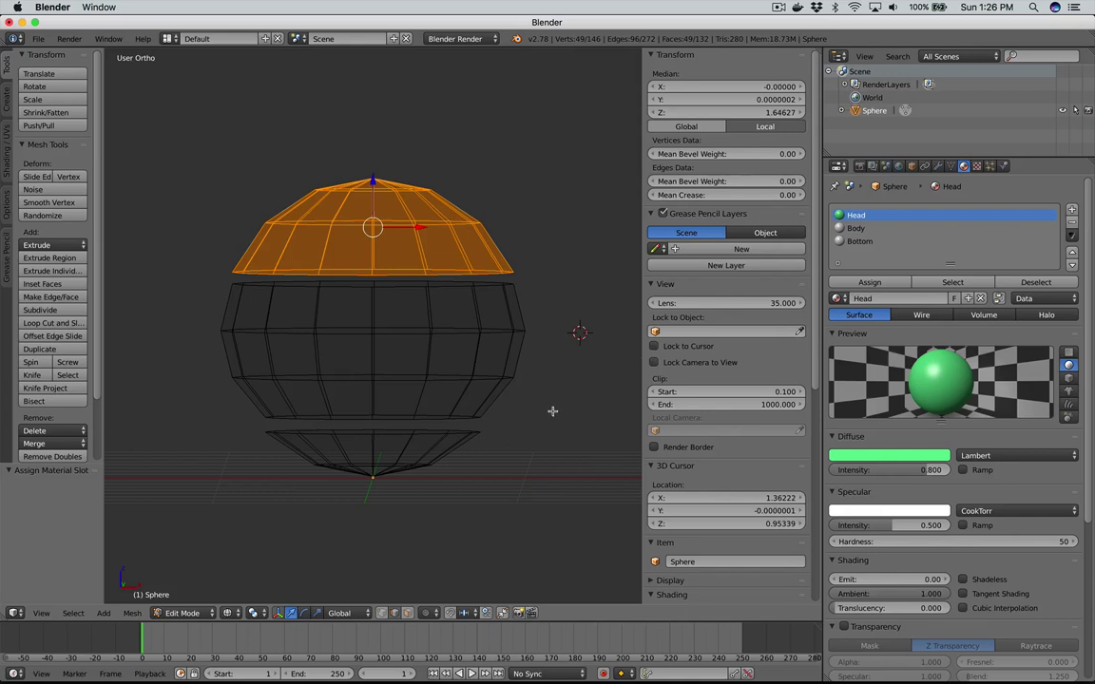
pyautogui.press('KP_1')
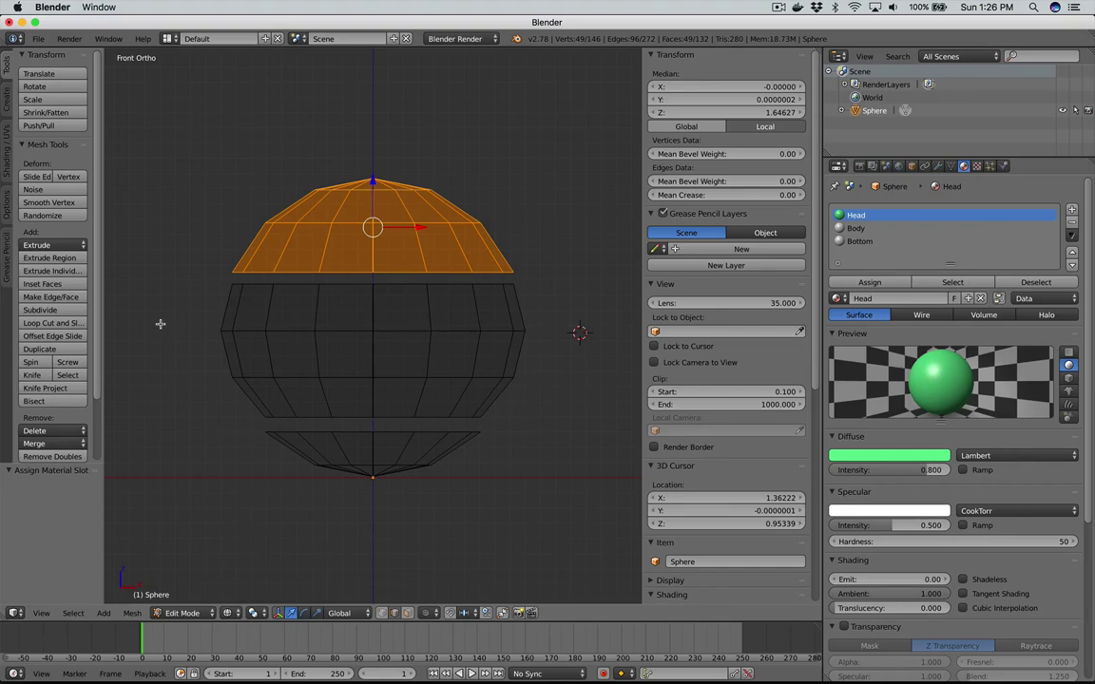
# Step: Box-select the middle band and assign it the Body material
pyautogui.press('a')
pyautogui.press('b')
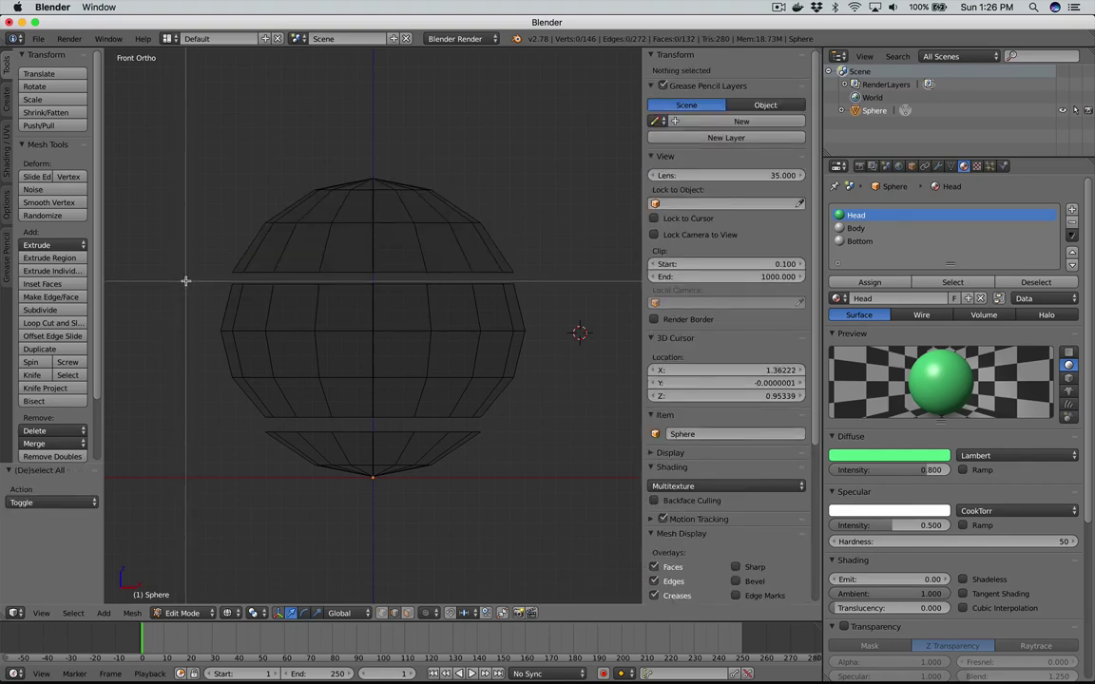
pyautogui.moveTo(187, 278); pyautogui.dragTo(544, 426)
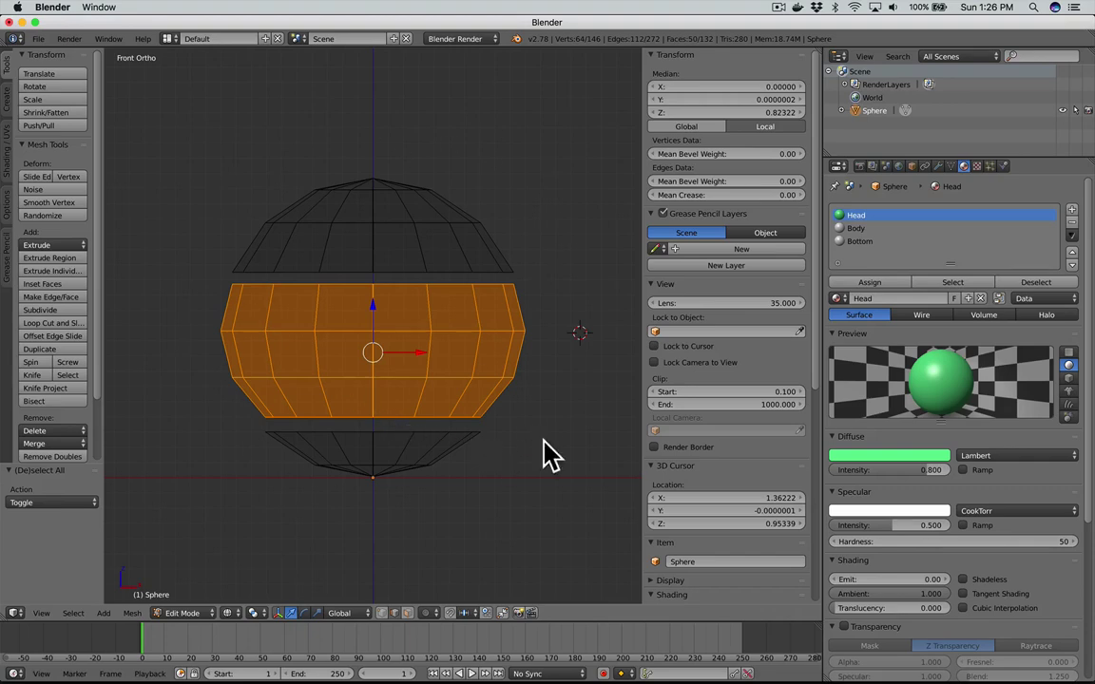
pyautogui.press('z')
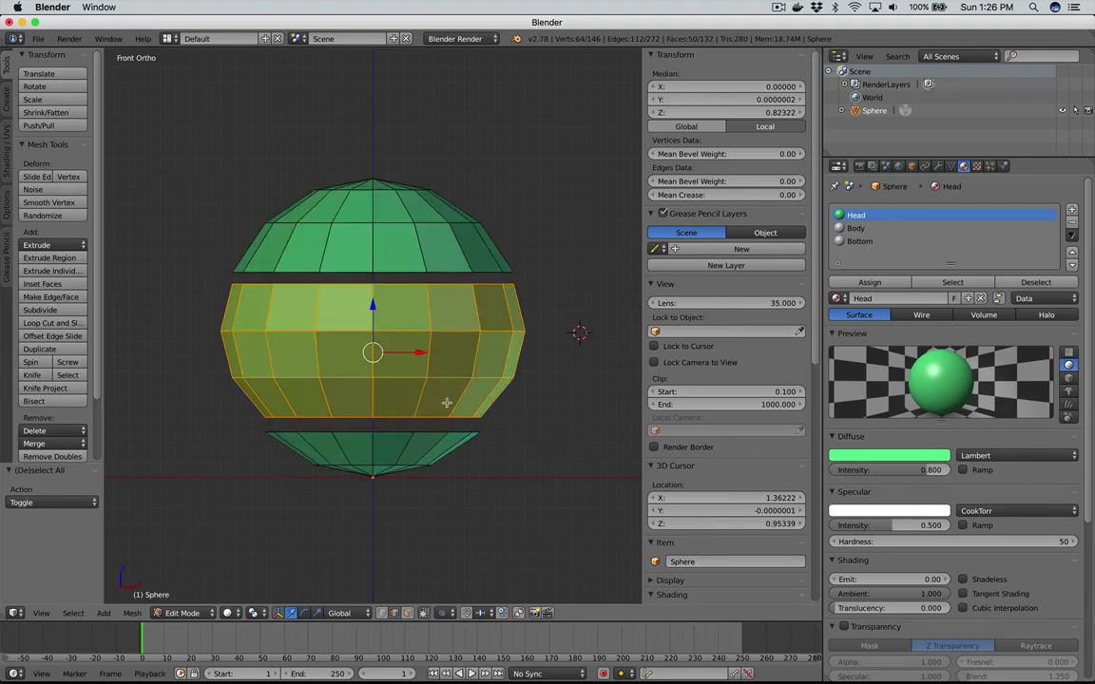
pyautogui.press('z')
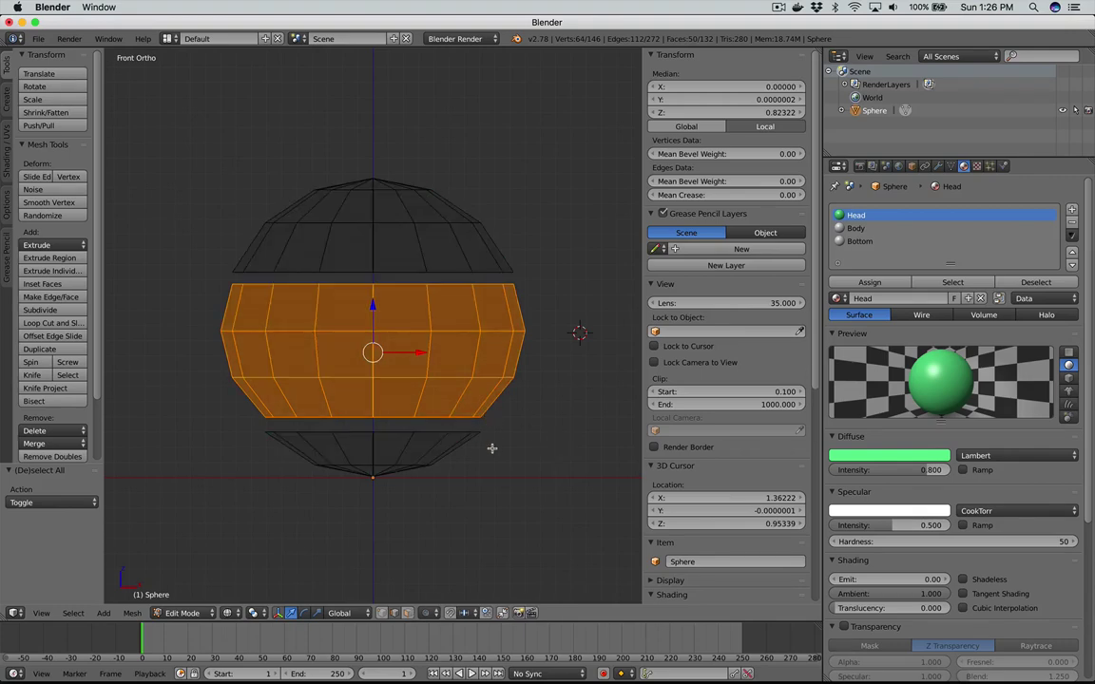
pyautogui.press('z')
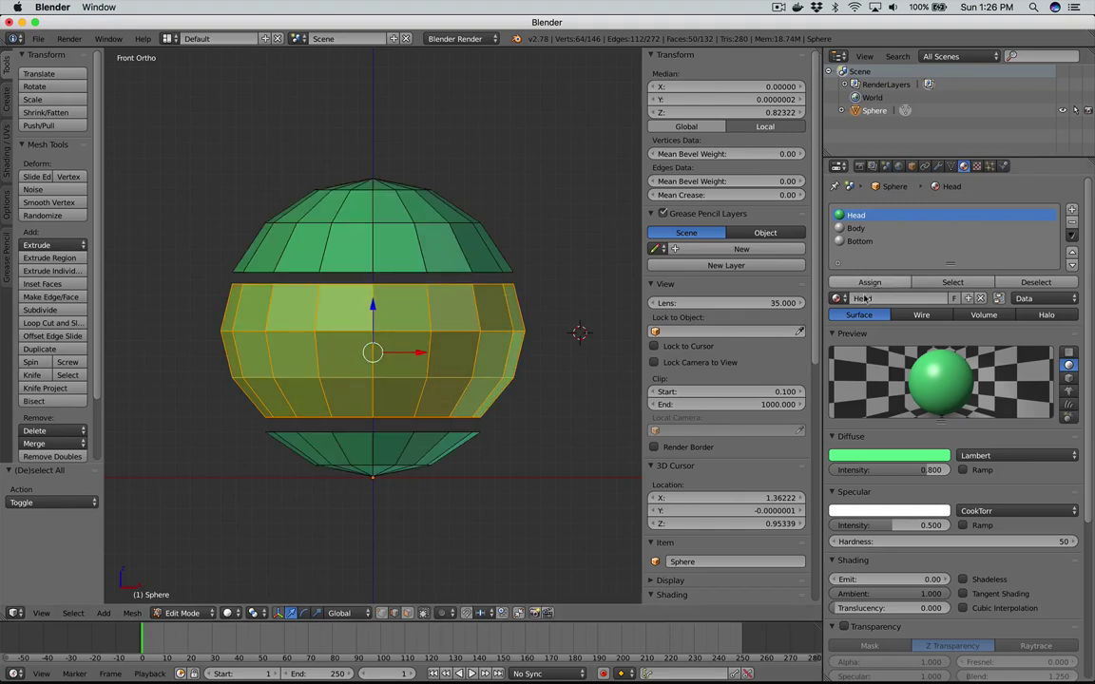
pyautogui.click(866, 233)
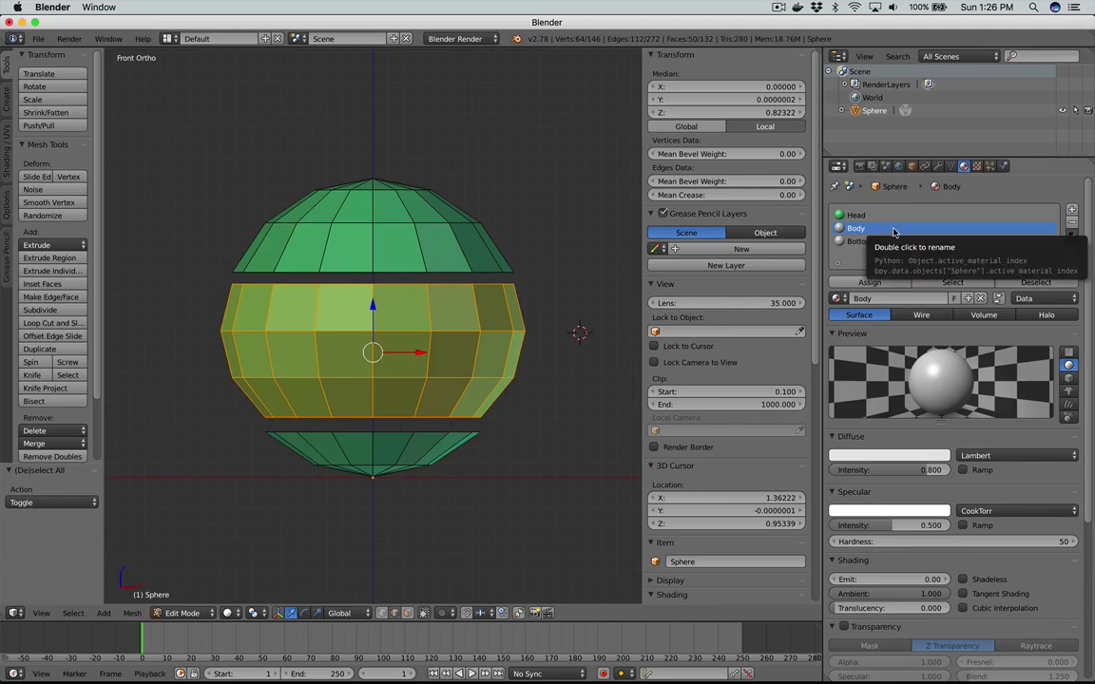
pyautogui.click(867, 282)
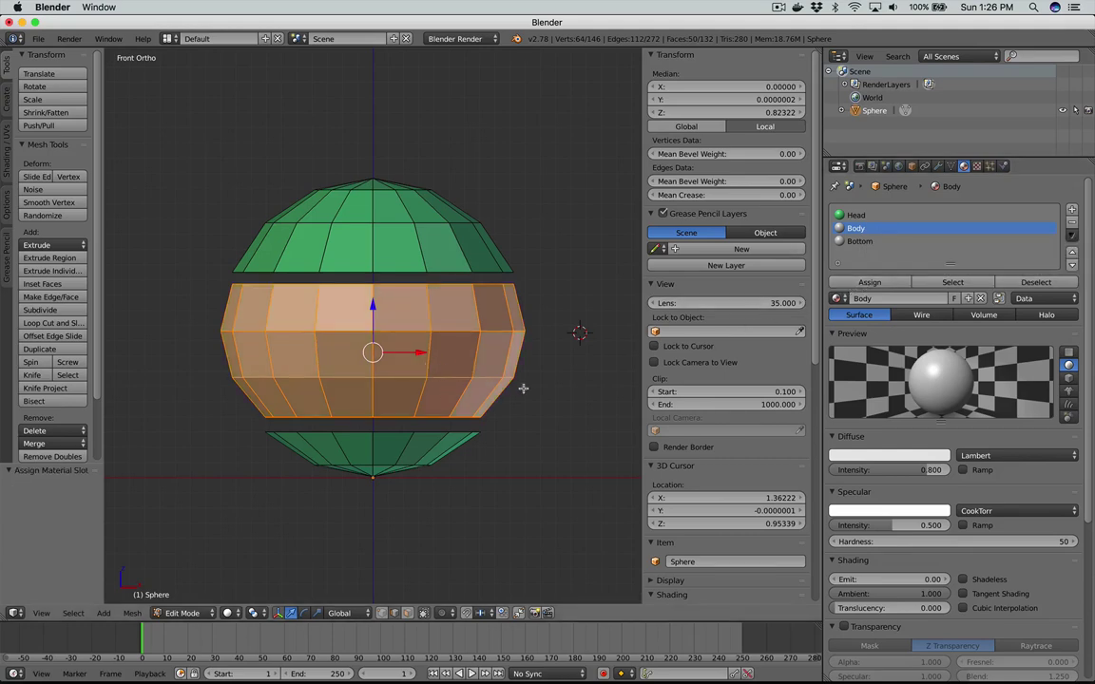
# Step: Set the Body material's diffuse colour to yellow and switch to wireframe
pyautogui.click(888, 455)
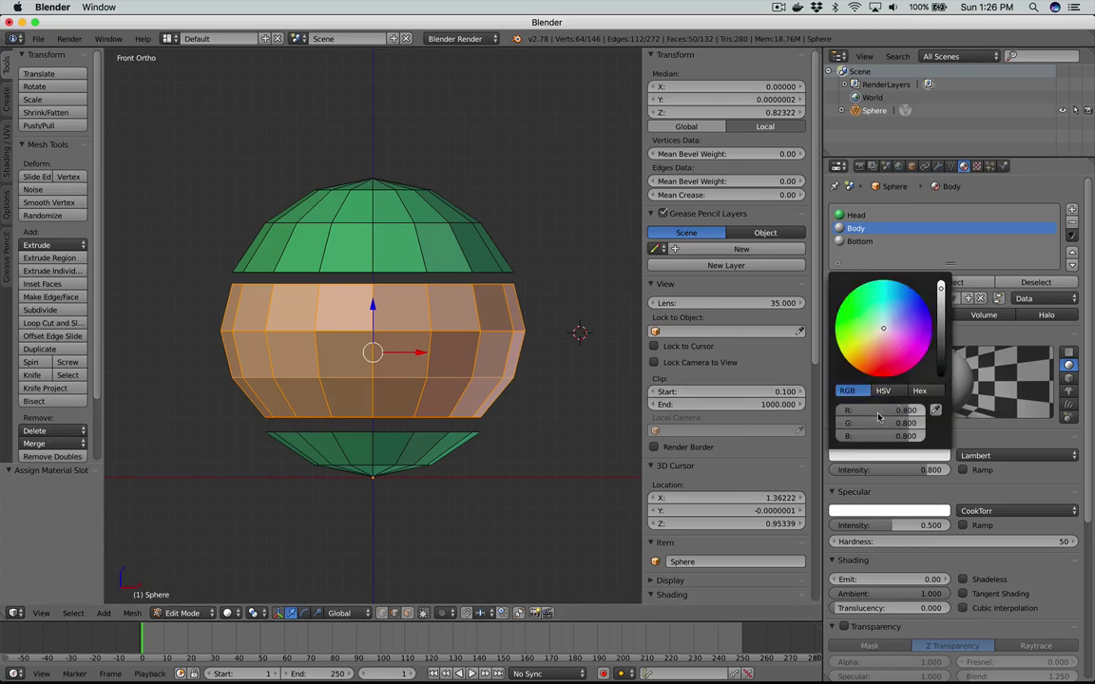
pyautogui.click(906, 317)
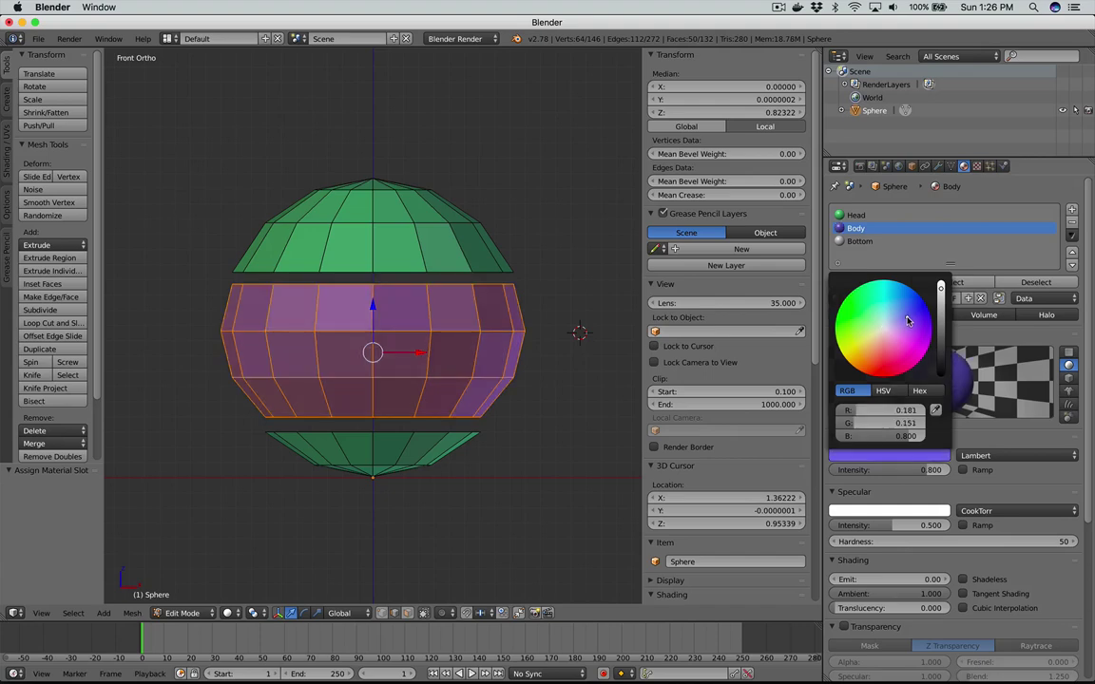
pyautogui.click(877, 361)
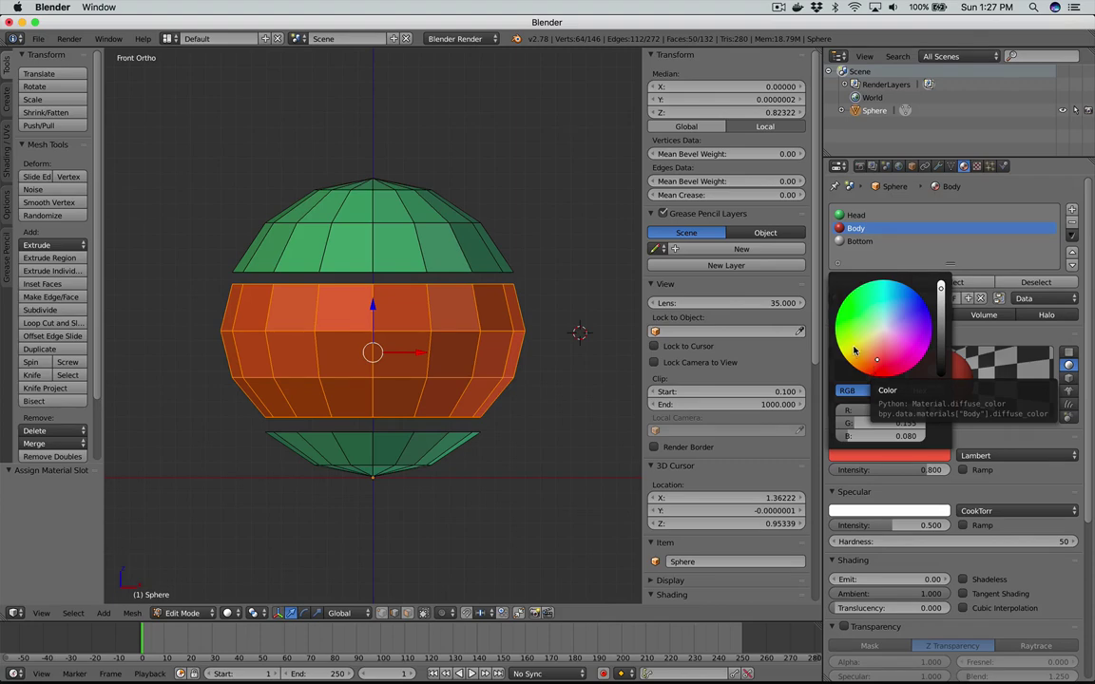
pyautogui.click(853, 351)
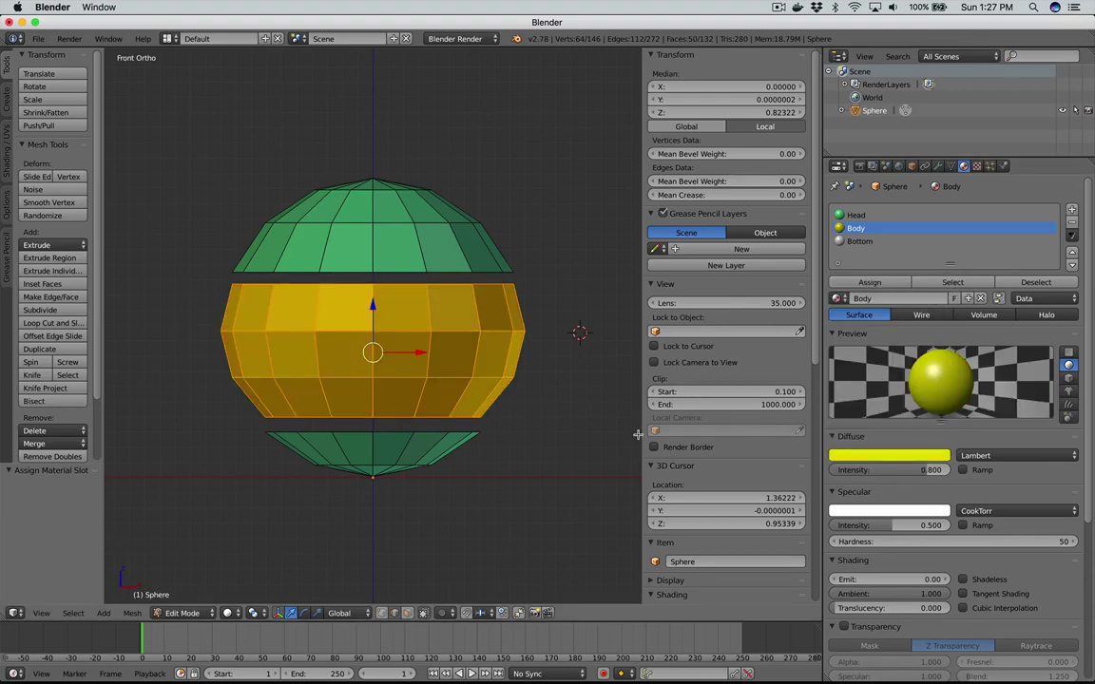
pyautogui.press('z')
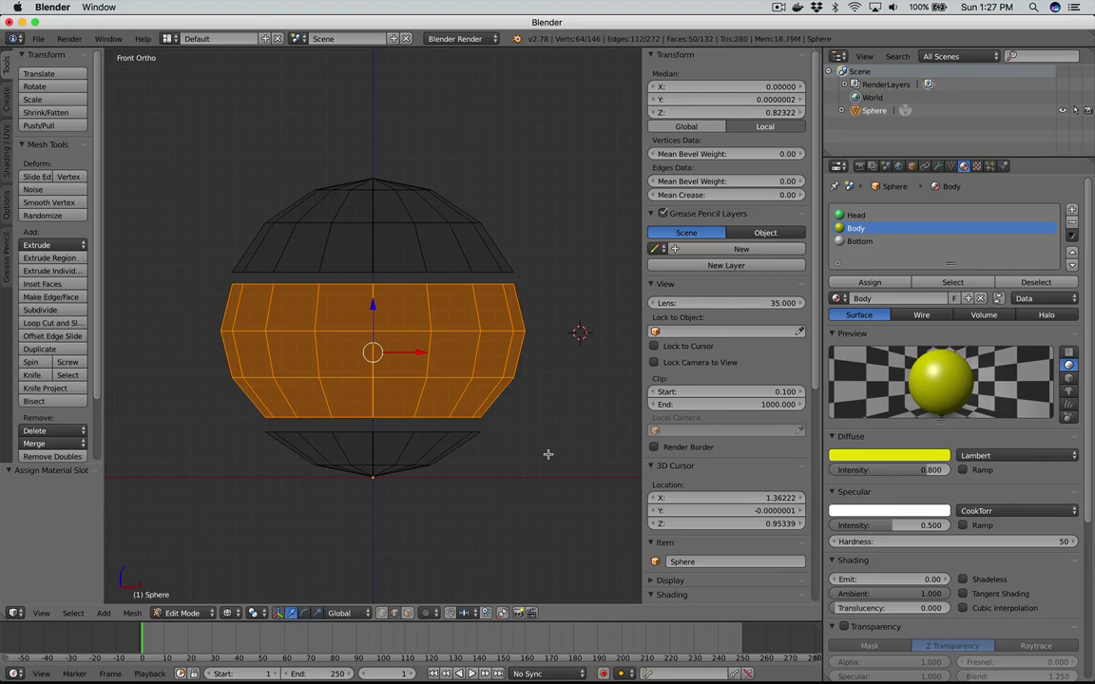
# Step: Box-select the sphere's bottom cap faces and assign them the Bottom material slot
pyautogui.press('a')
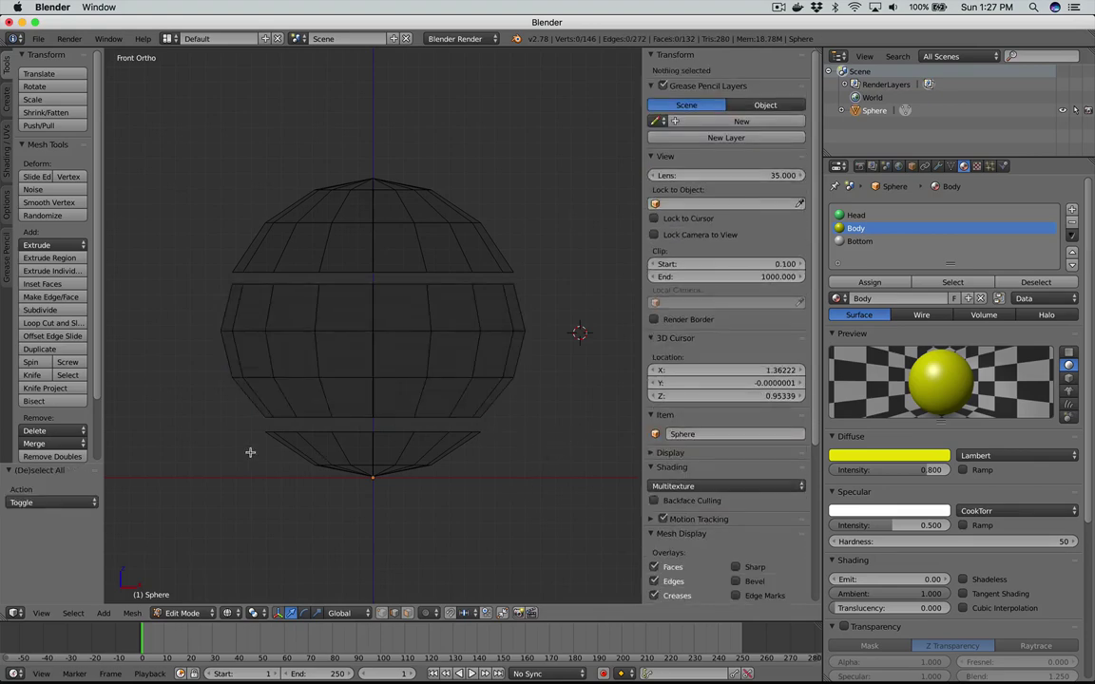
pyautogui.press('b')
pyautogui.press('Escape')
pyautogui.moveTo(244, 424); pyautogui.dragTo(496, 484)
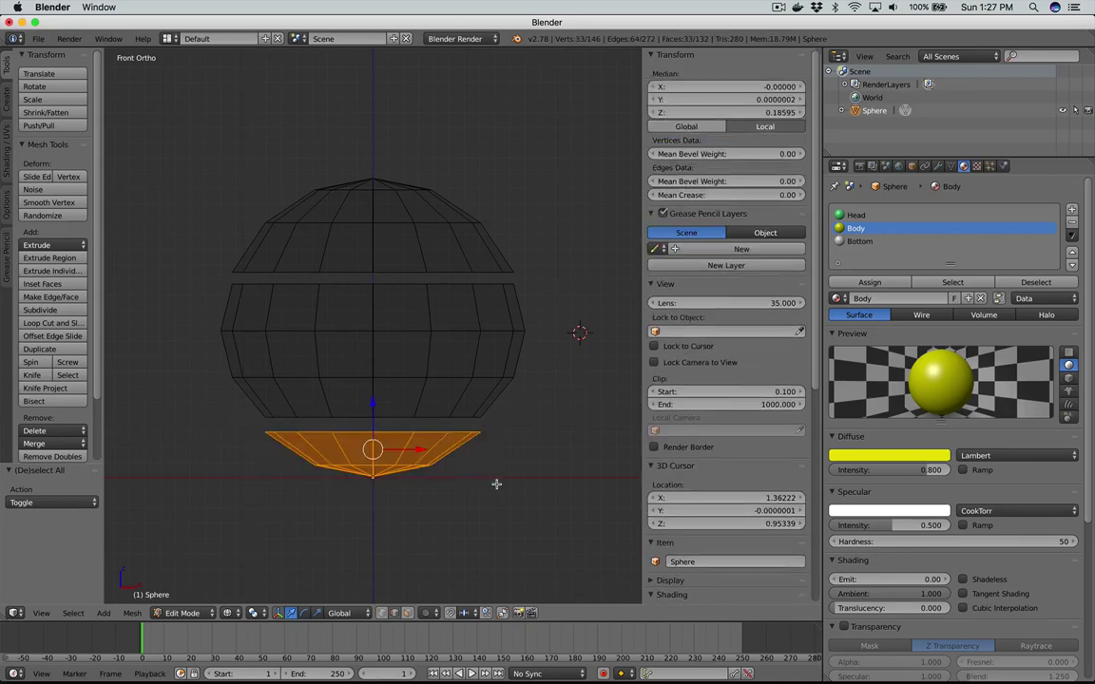
pyautogui.click(859, 241)
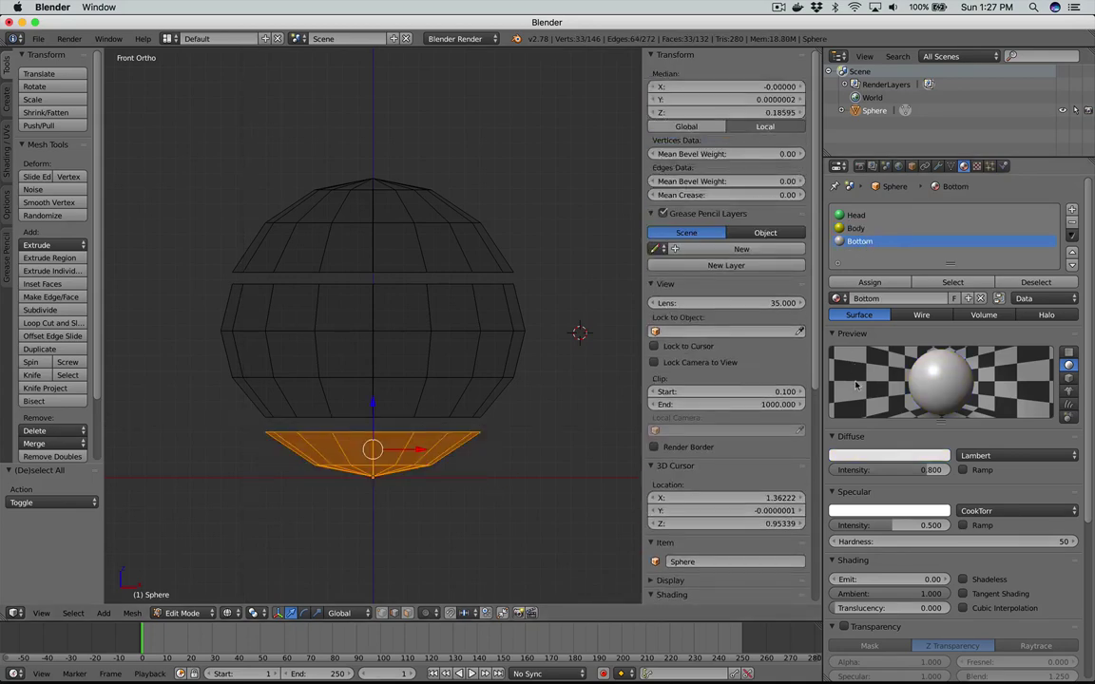
pyautogui.click(880, 282)
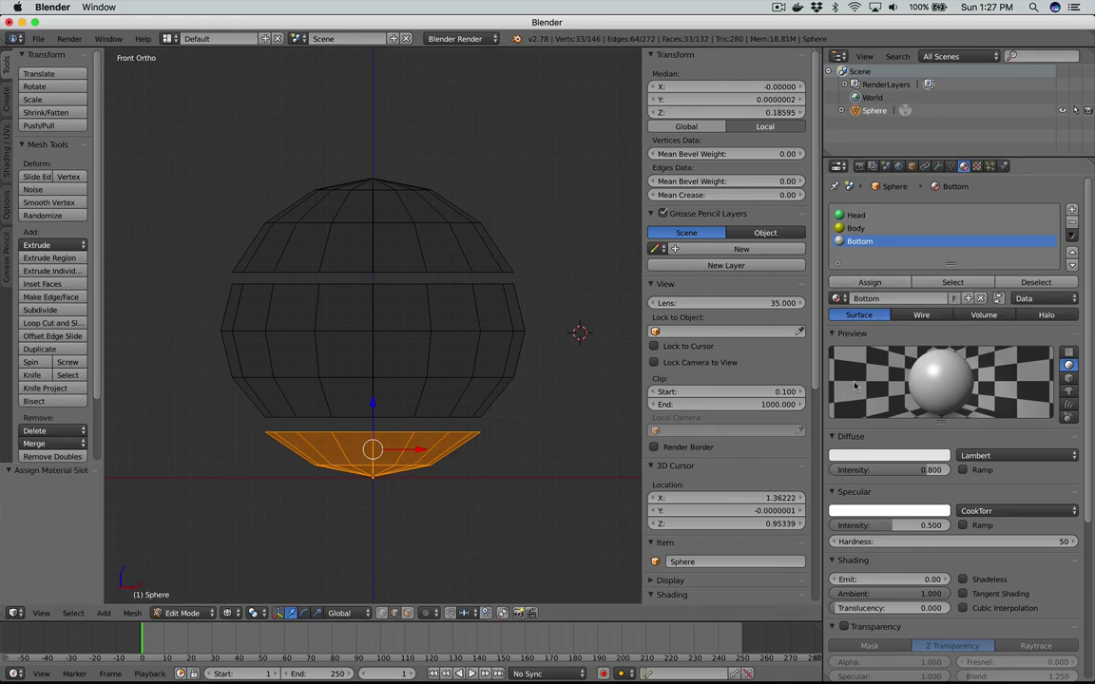
# Step: Set the Bottom material's diffuse colour to dark green and return to Object Mode
pyautogui.click(862, 457)
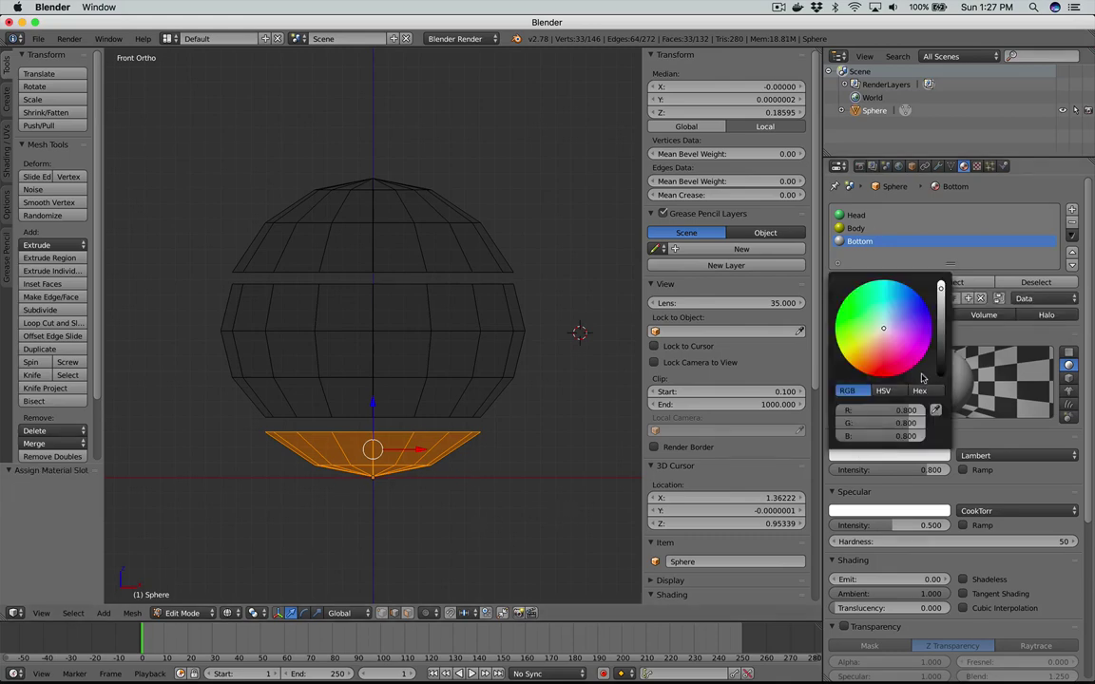
pyautogui.click(861, 320)
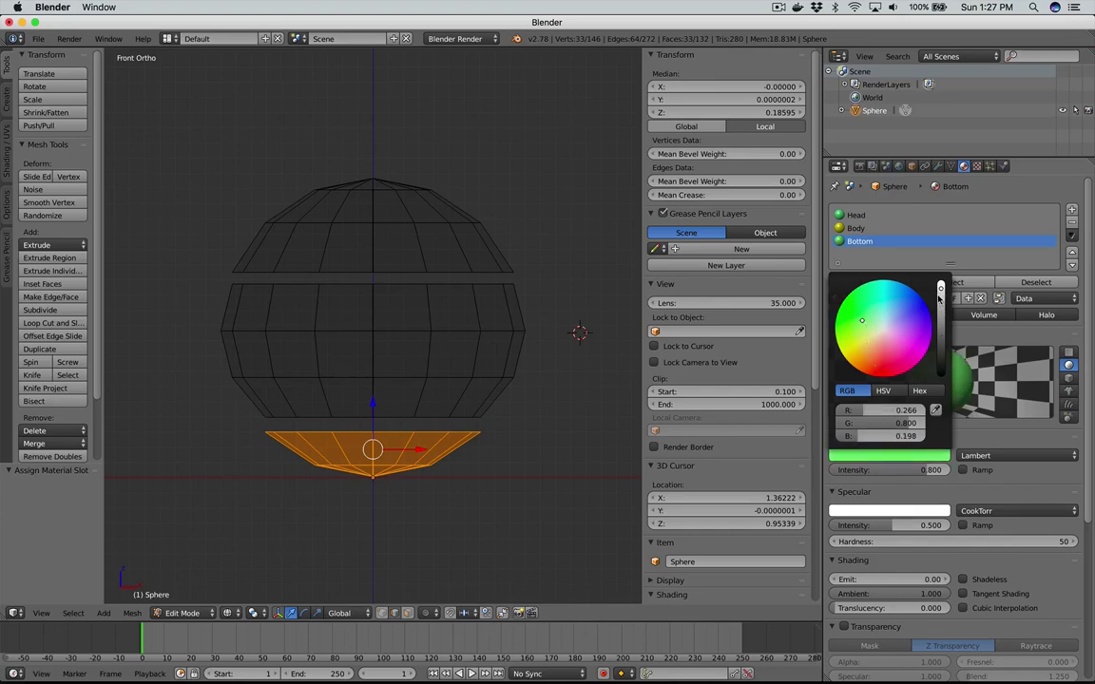
pyautogui.moveTo(941, 298); pyautogui.dragTo(939, 350)
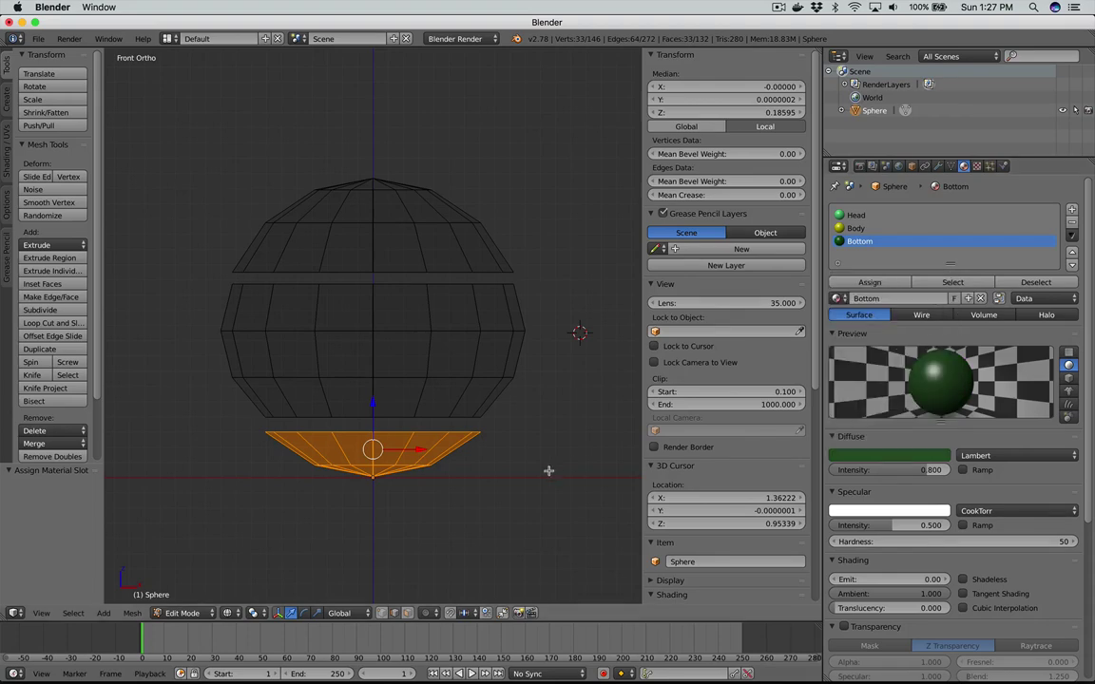
pyautogui.press('z')
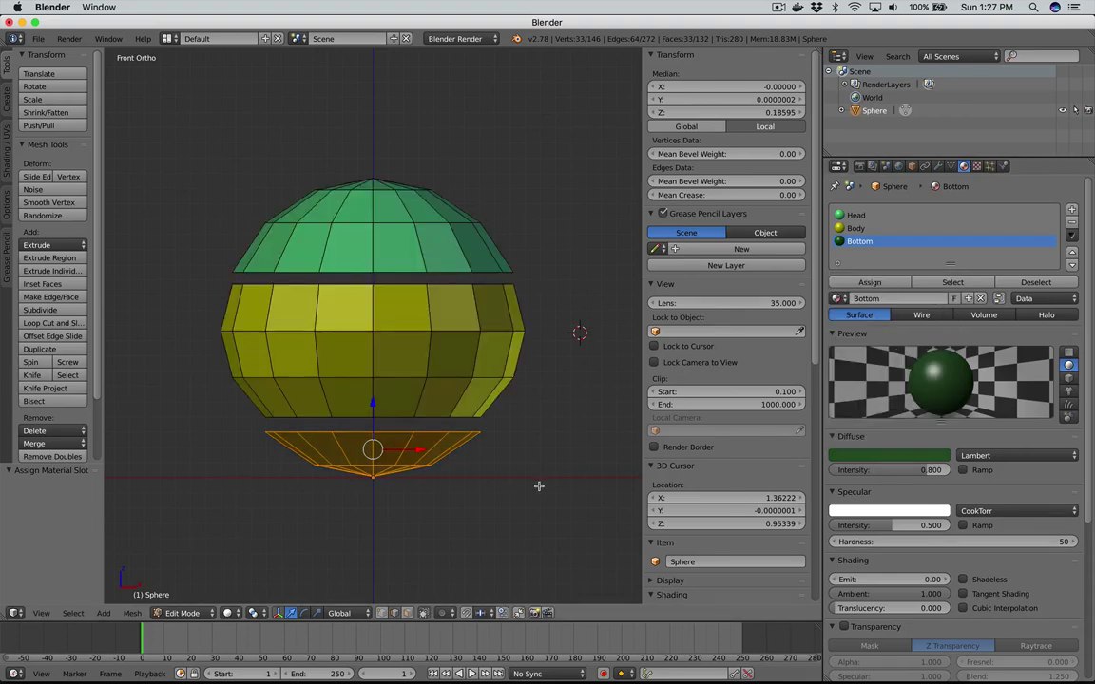
pyautogui.press('Tab')
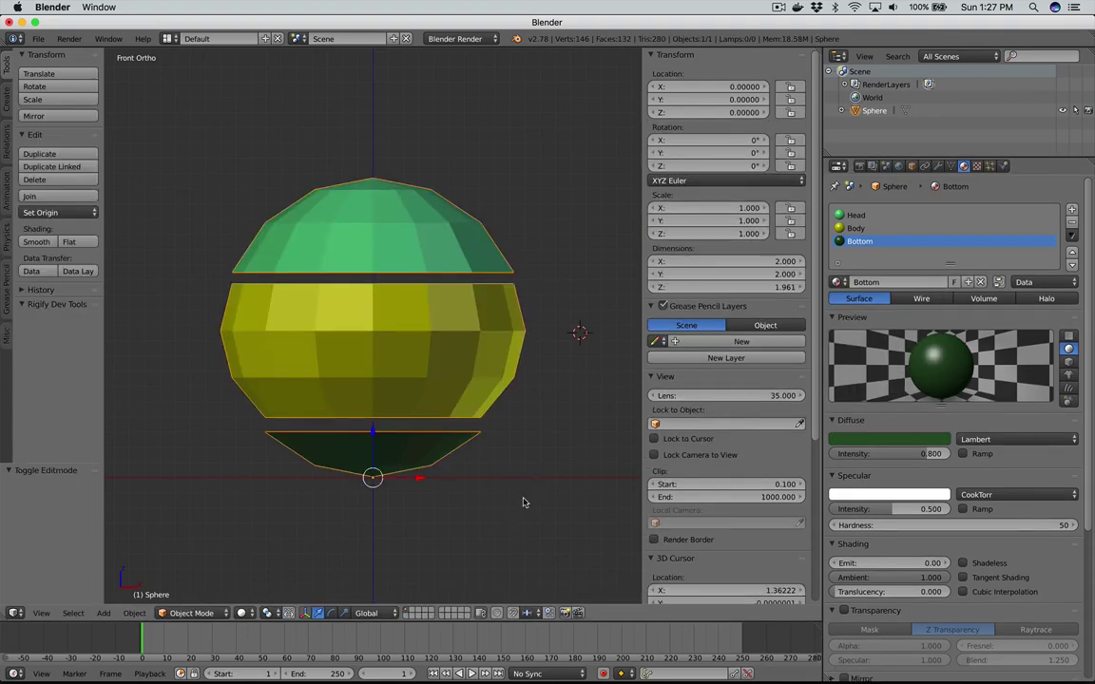
# Step: Reset to front view and browse the Save As dialog to Unity/Demo/RobotExplosion/Assets/BlenderModels
pyautogui.scroll(-5, 519, 502)
pyautogui.press('KP_1')
pyautogui.hotkey('ctrl', 's')
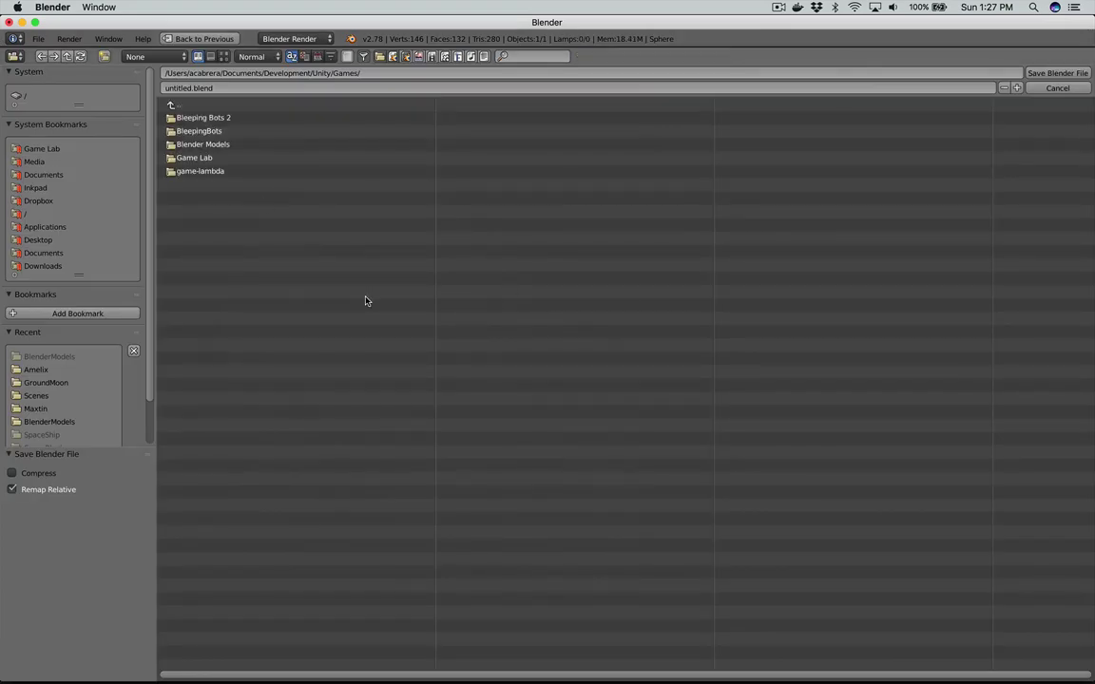
pyautogui.click(173, 106)
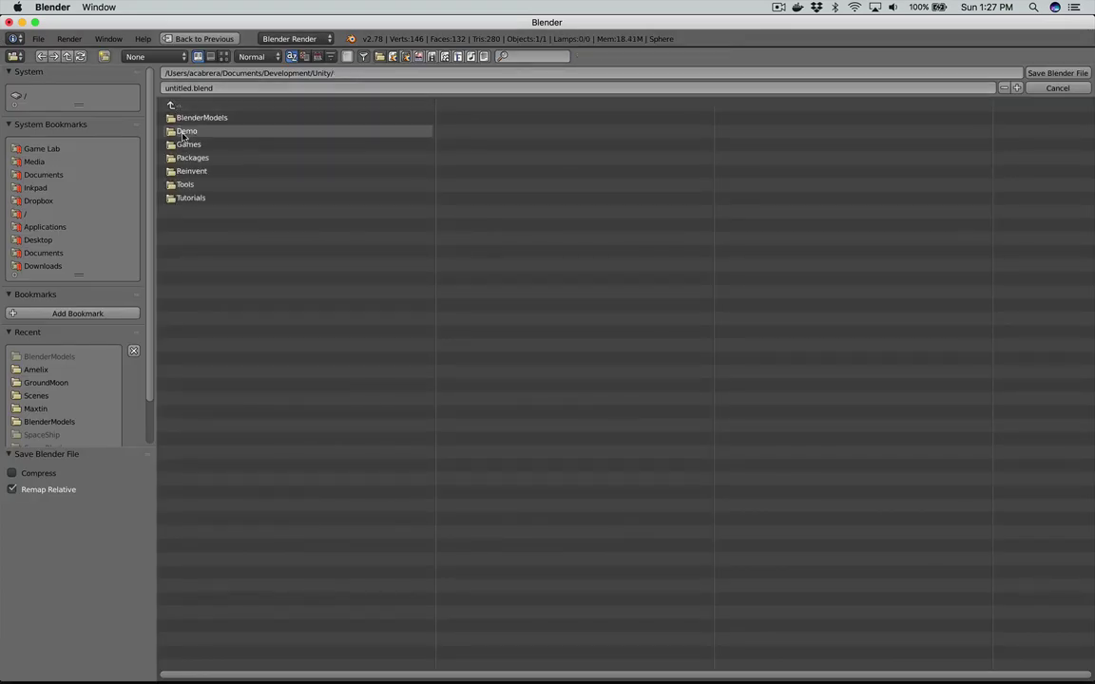
pyautogui.click(188, 131)
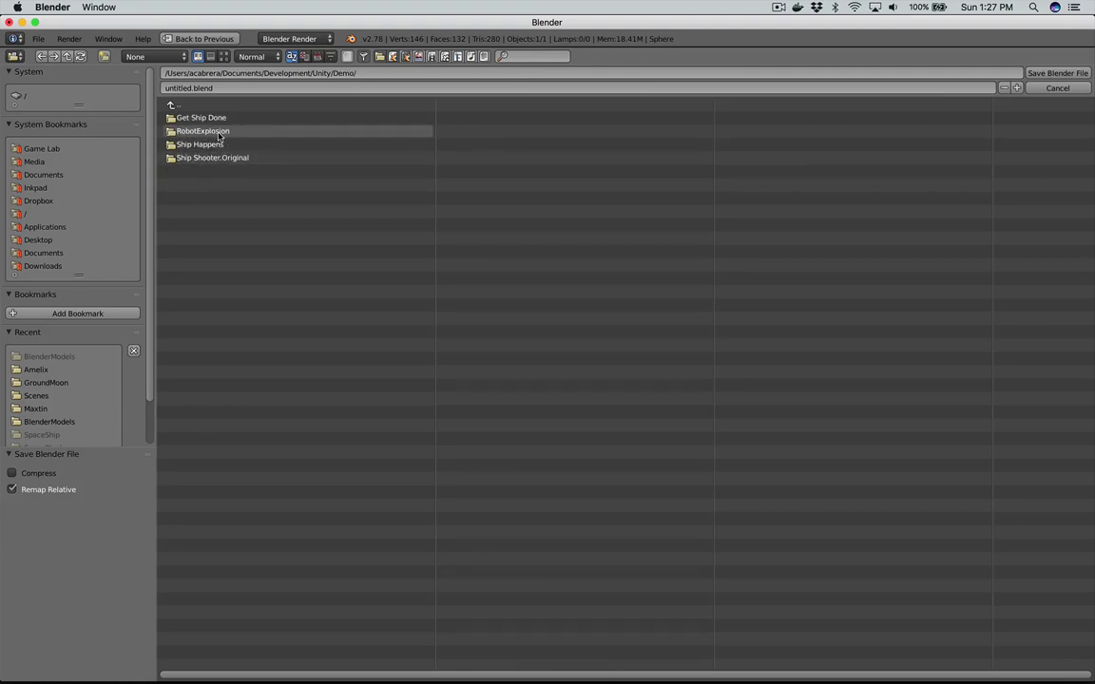
pyautogui.click(218, 136)
pyautogui.click(190, 118)
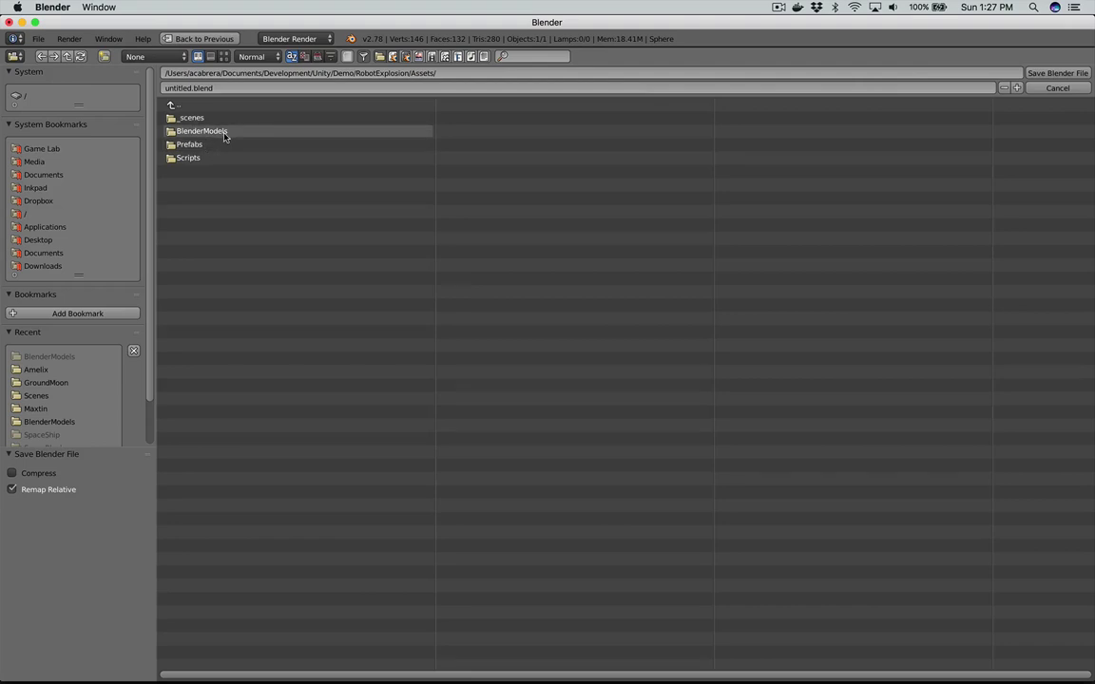
pyautogui.click(223, 134)
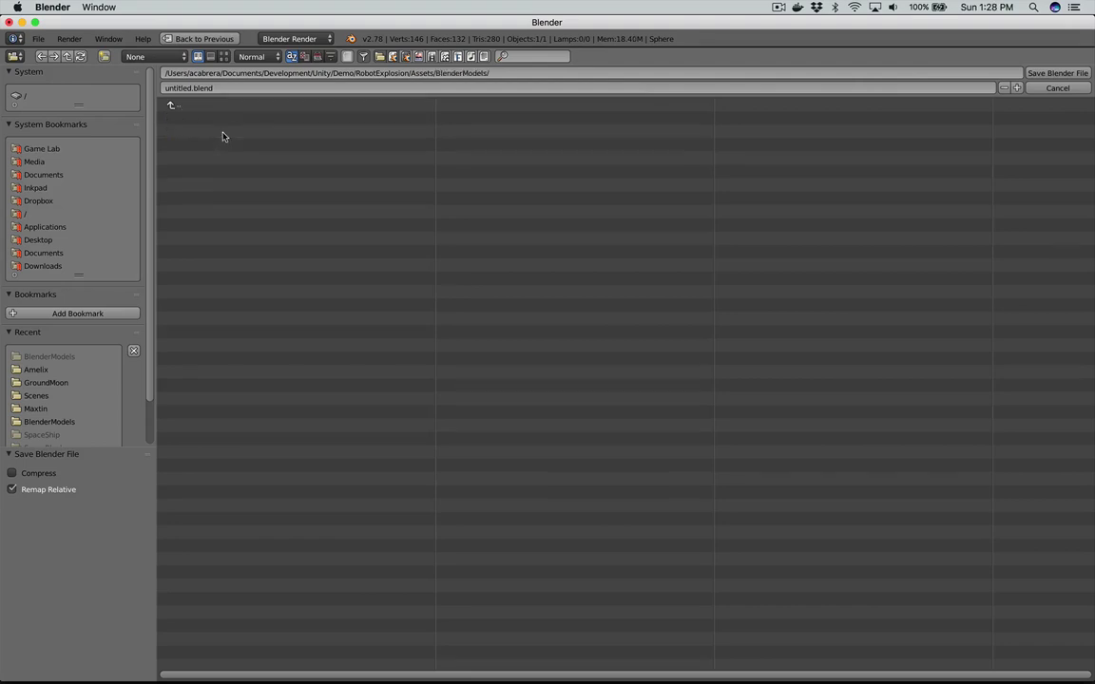
# Step: Replace untitled.blend with the name RobotEnemy and save the file
pyautogui.click(300, 88)
pyautogui.press('BackSpace')
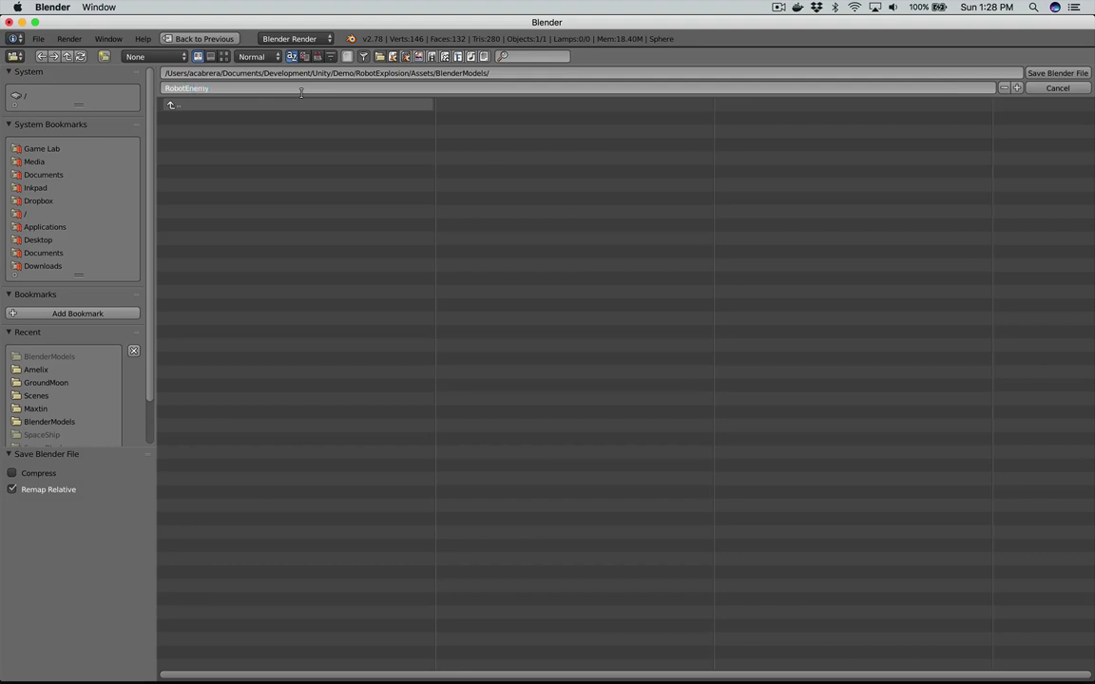
pyautogui.write('RobotEnemy')
pyautogui.press('Return')
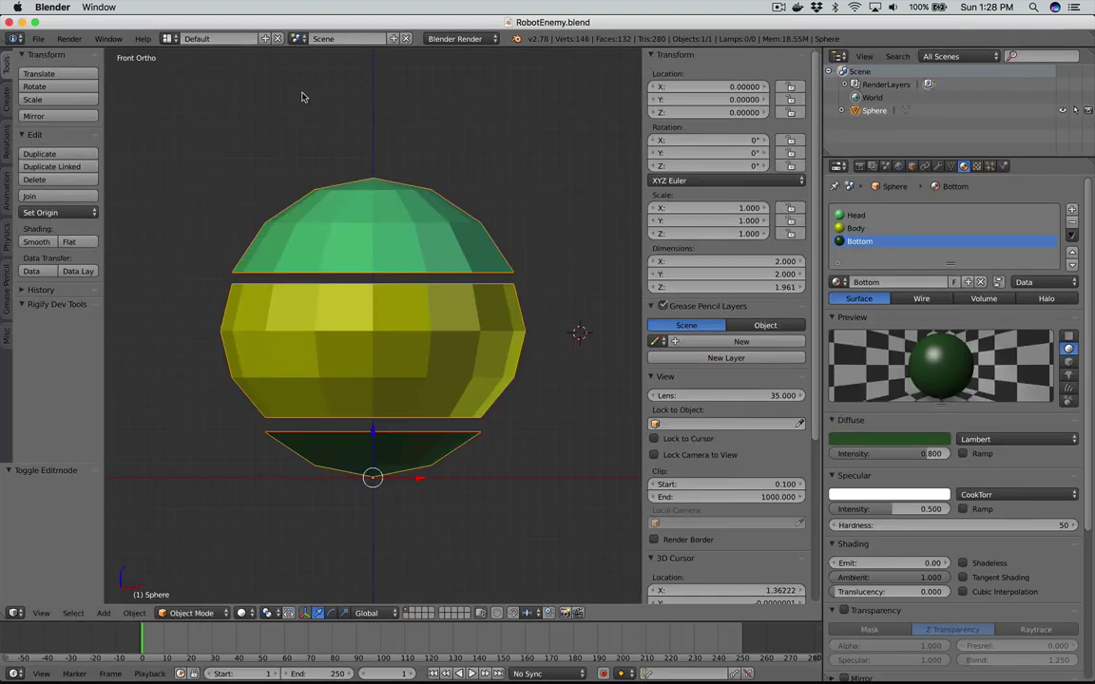
# Step: In Unity, select RobotEnemy in the BlenderModels folder and rotate its preview
pyautogui.press('super+Tab')
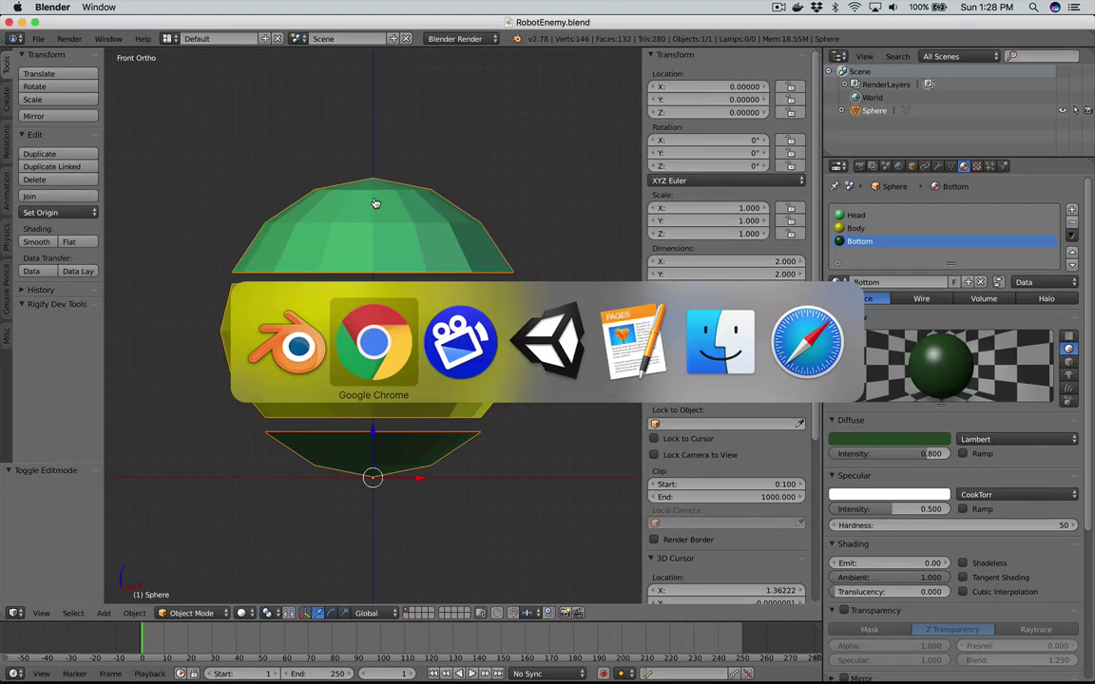
pyautogui.press('super+Tab')
pyautogui.press('super+Tab')
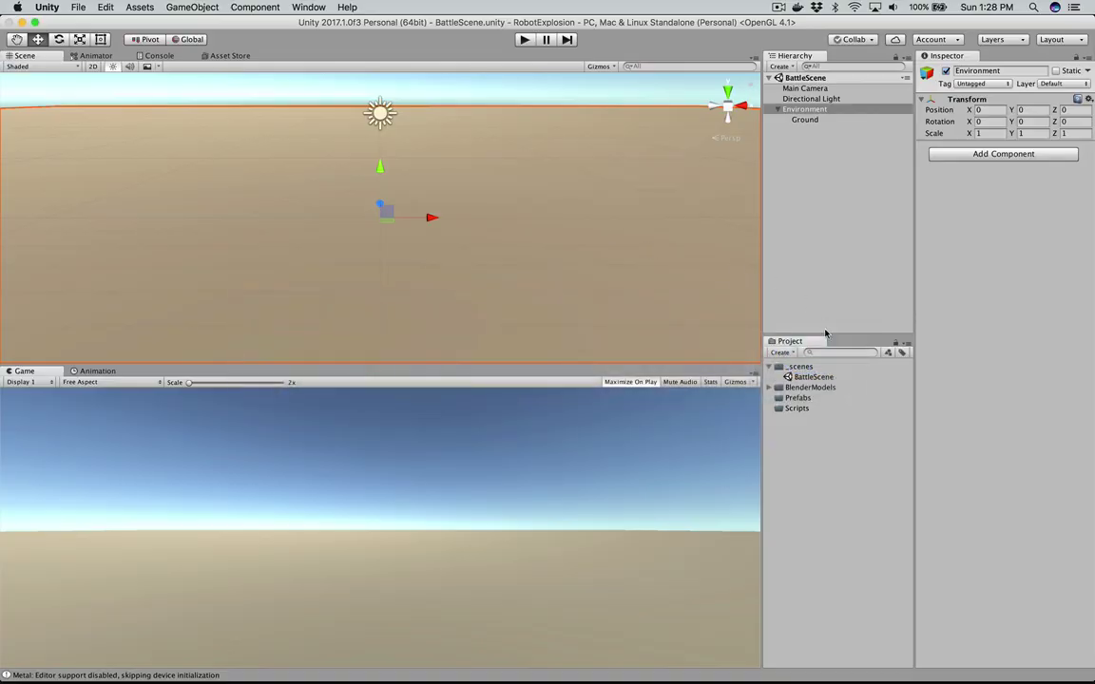
pyautogui.doubleClick(819, 388)
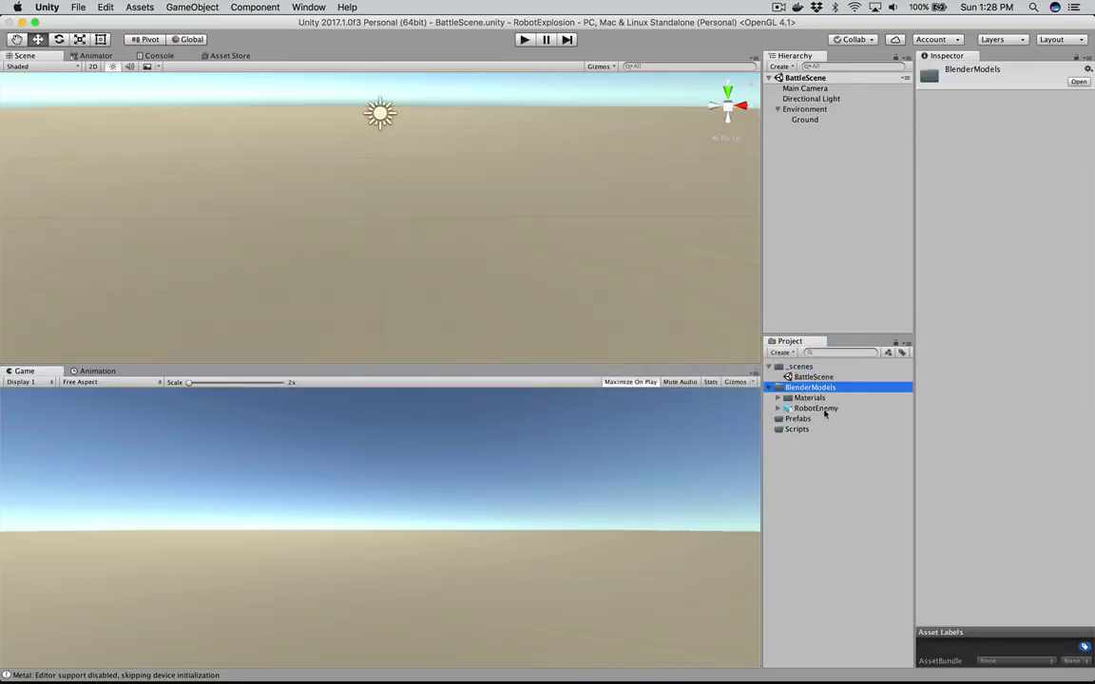
pyautogui.click(823, 409)
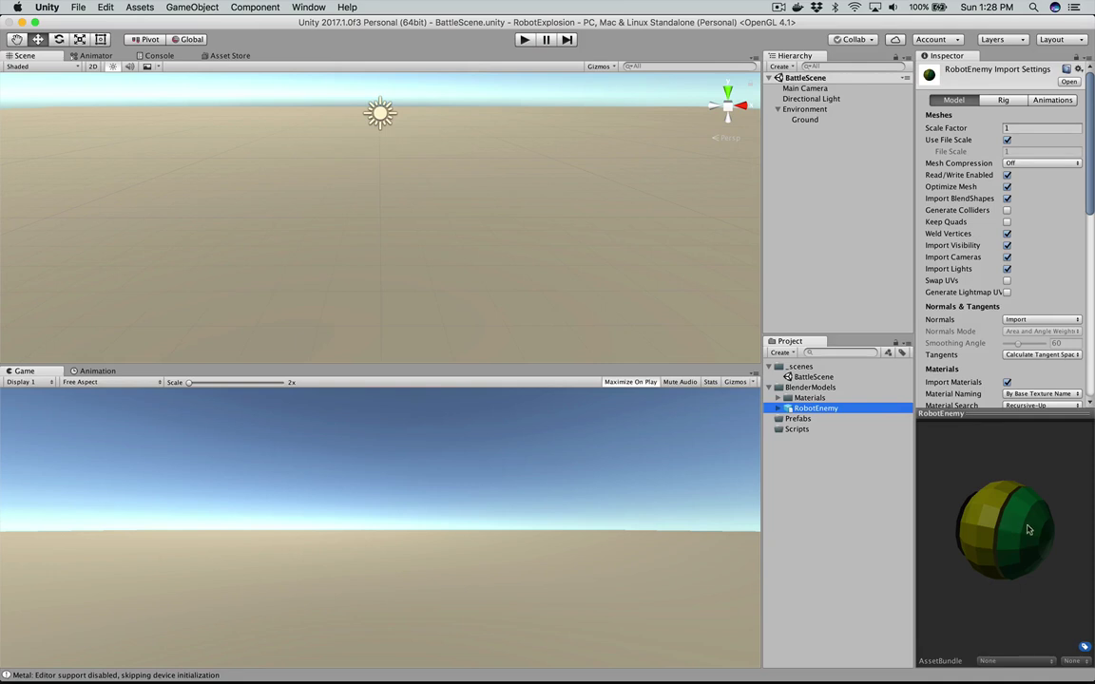
pyautogui.moveTo(1028, 529); pyautogui.dragTo(1007, 443)
# Step: Review RobotEnemy's Rig, Animations and Model import settings tabs
pyautogui.click(1003, 100)
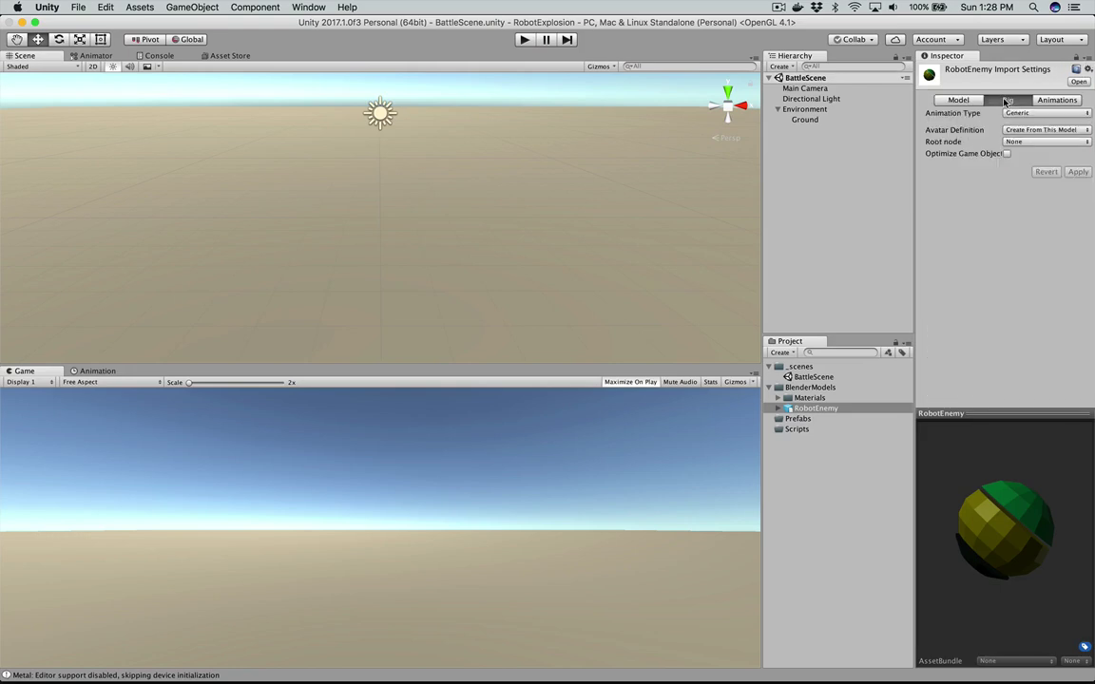
pyautogui.click(956, 100)
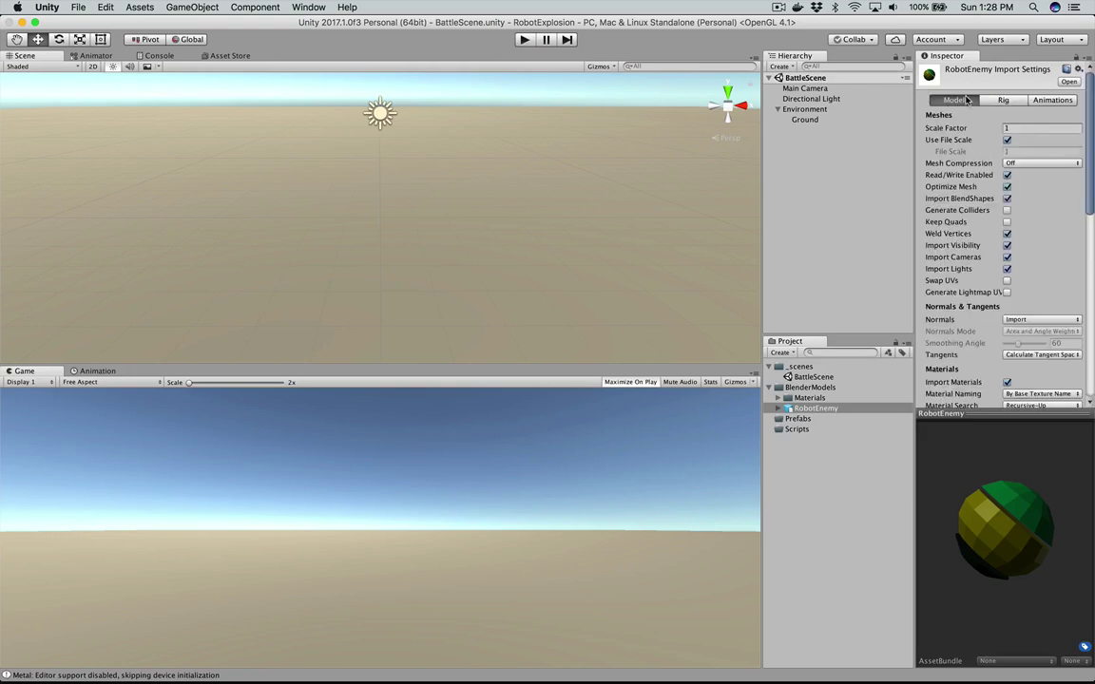
pyautogui.click(1051, 99)
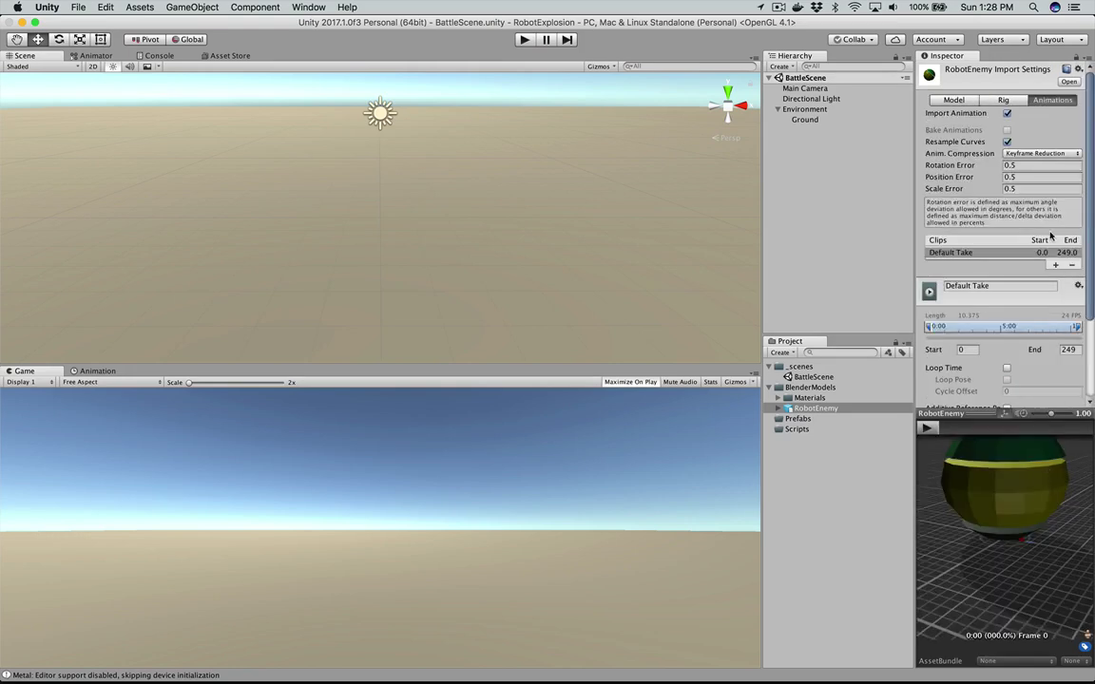
pyautogui.click(958, 100)
pyautogui.click(1052, 100)
pyautogui.click(950, 102)
pyautogui.press('super+Tab')
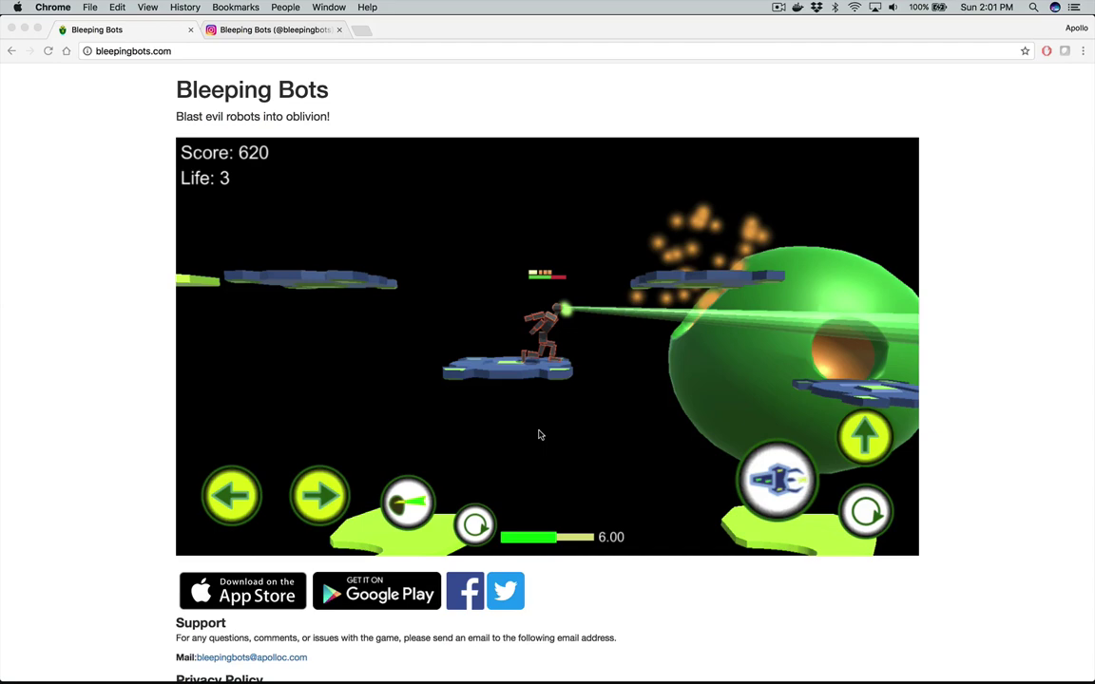
# Step: Move on from the Bleeping Bots game page to the next application
pyautogui.press('super+Tab')
pyautogui.press('super+Tab')
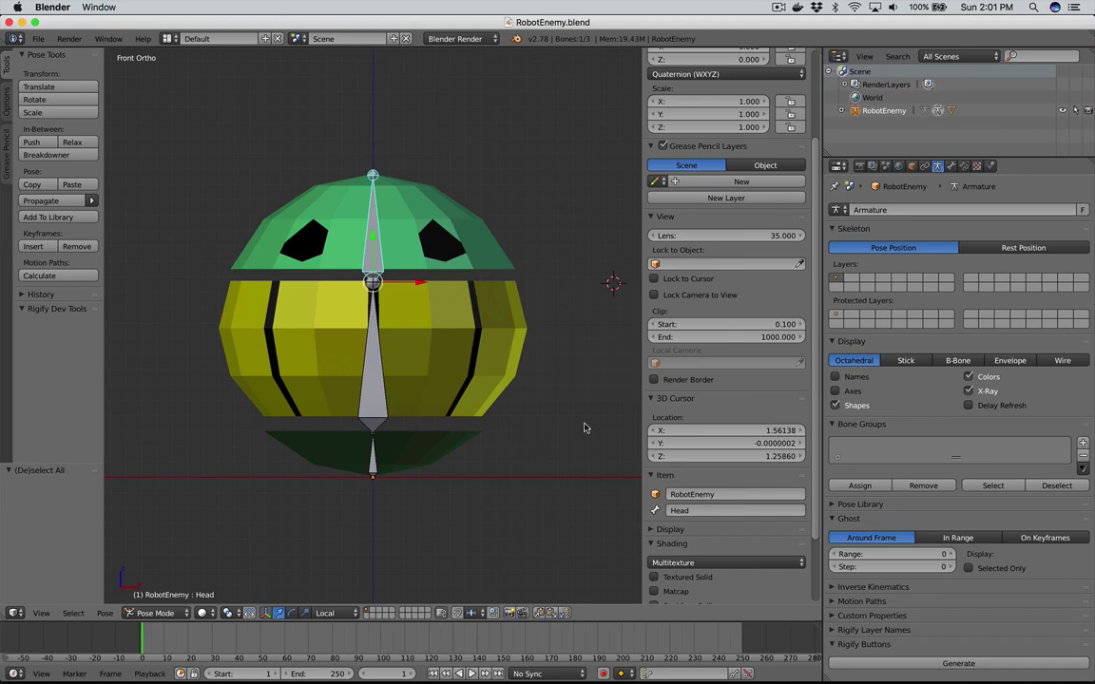
# Step: Place the 3D cursor right of the robot, deselect all bones, and return to pose mode
pyautogui.click(577, 429)
pyautogui.press('Tab')
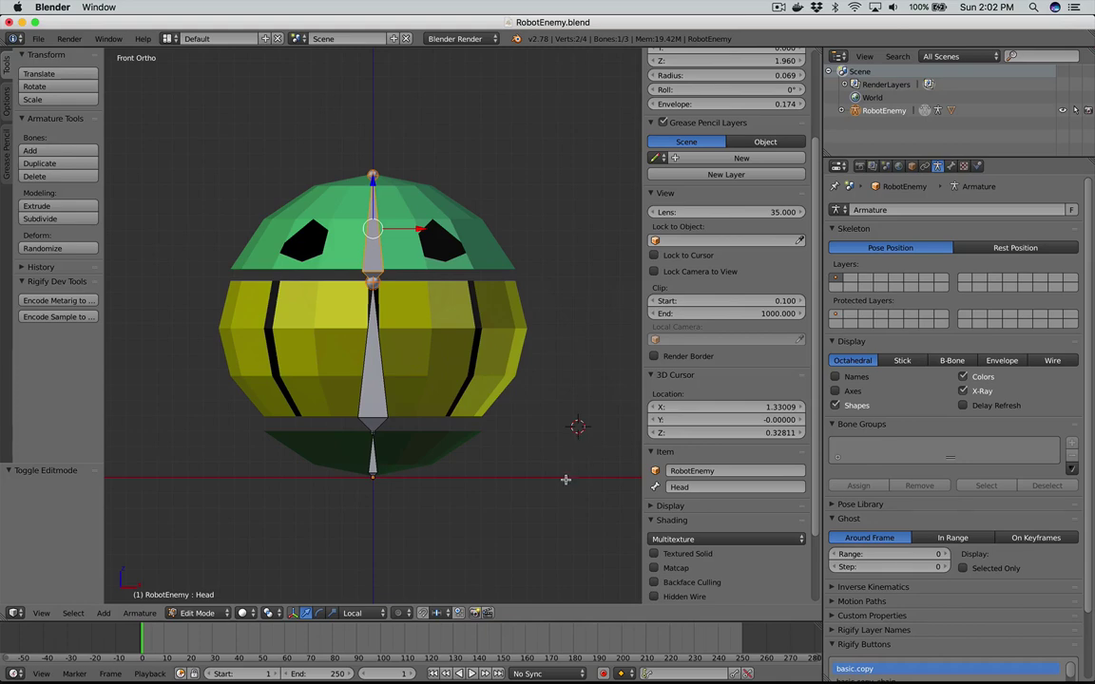
pyautogui.press('a')
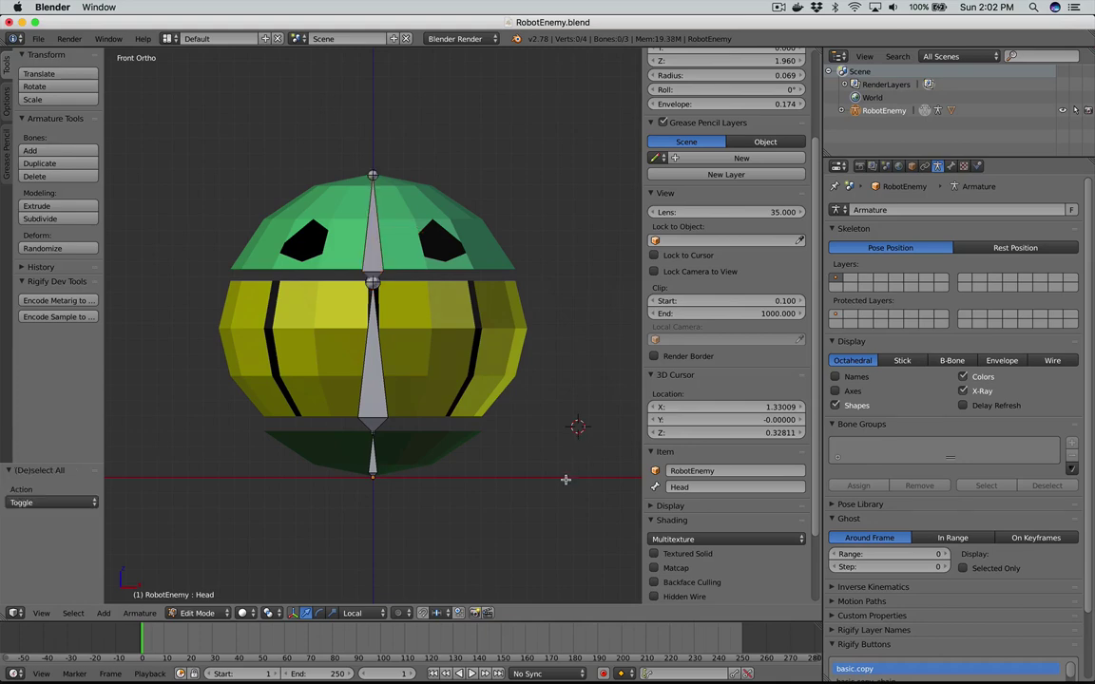
pyautogui.hotkey('ctrl', 'Tab')
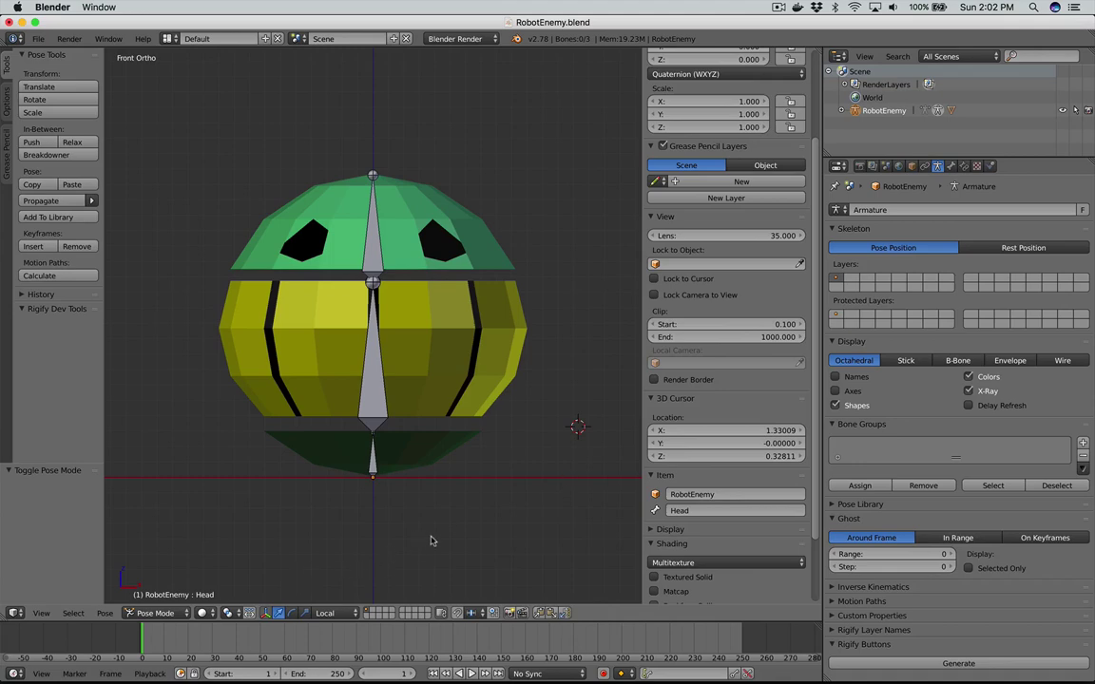
# Step: Select the robot's Sphere mesh and hide the properties shelf to widen the 3D view
pyautogui.rightClick(425, 404)
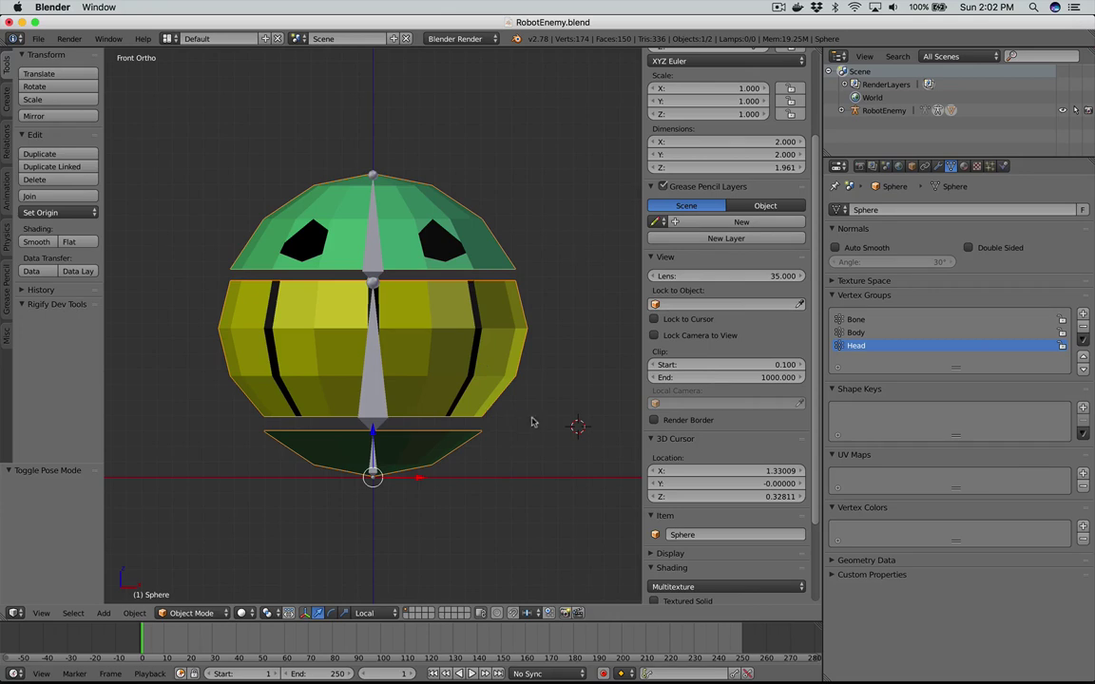
pyautogui.click(585, 426)
pyautogui.press('n')
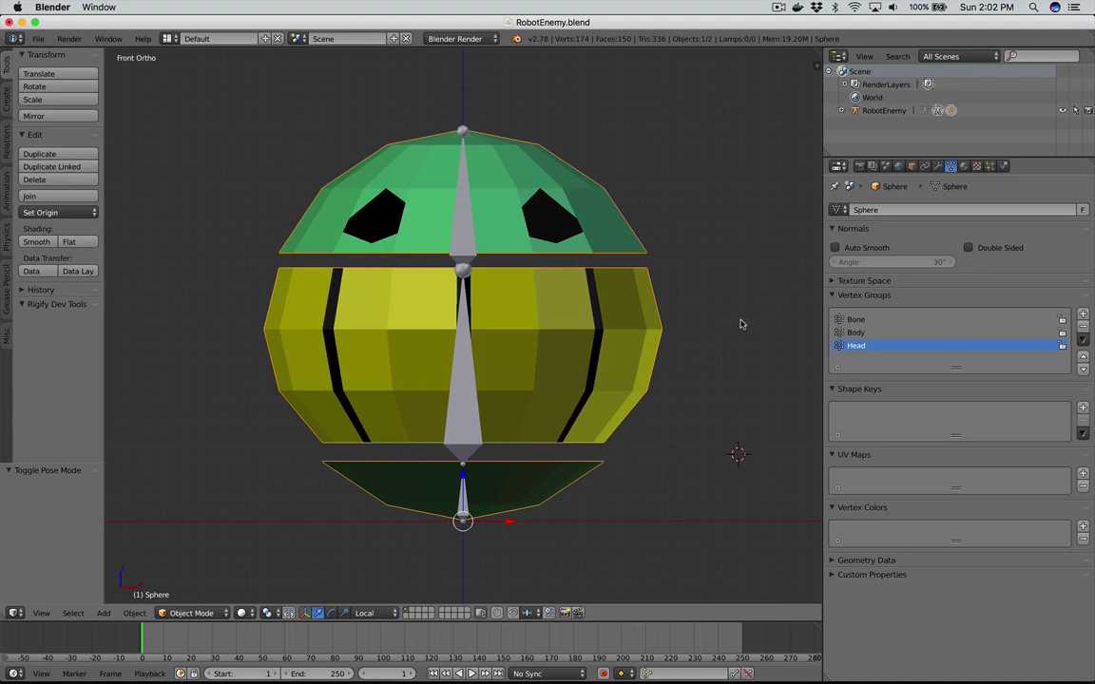
pyautogui.click(167, 38)
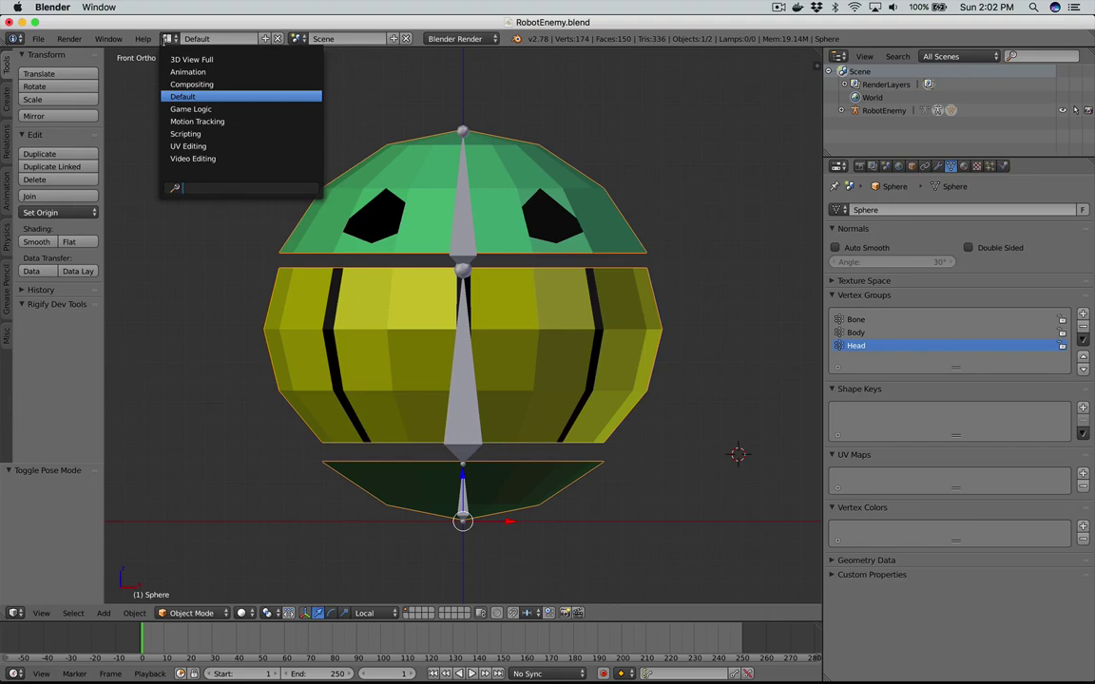
# Step: Switch to the Animation layout and view the robot in front orthographic
pyautogui.click(176, 72)
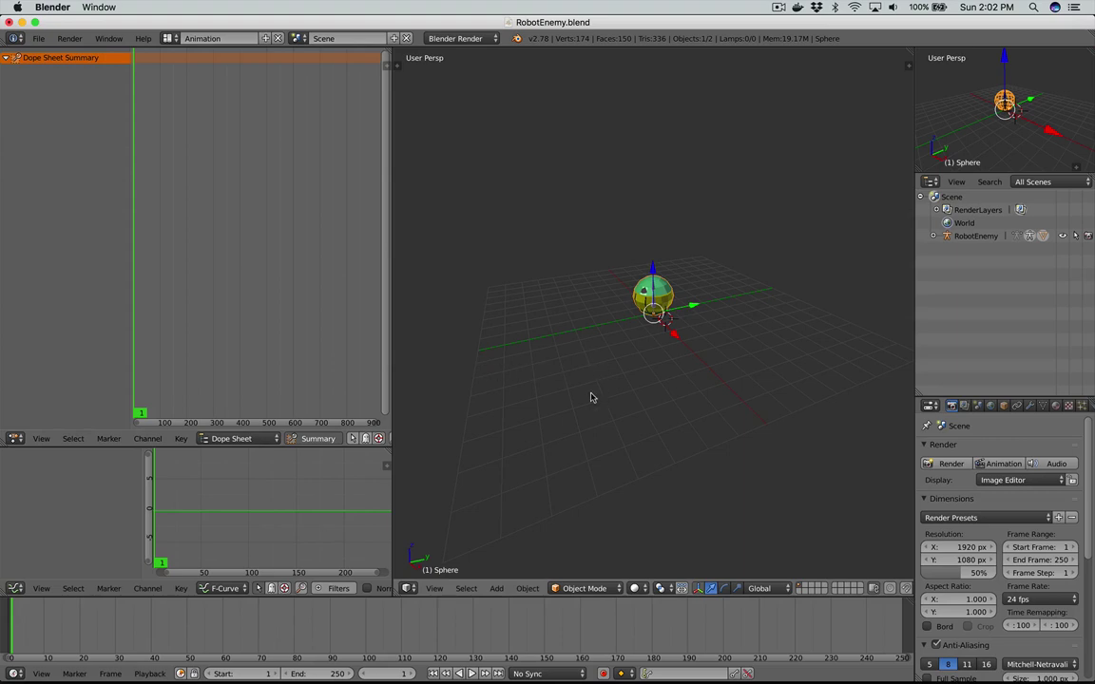
pyautogui.press('KP_5')
pyautogui.press('KP_1')
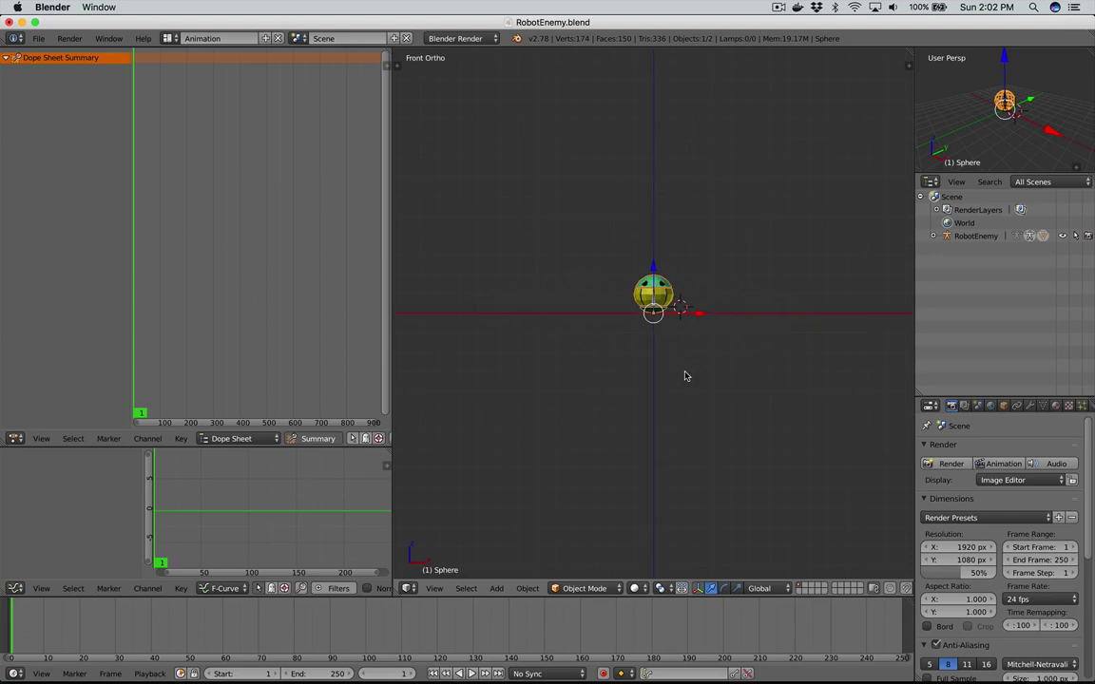
pyautogui.scroll(-5, 684, 375)
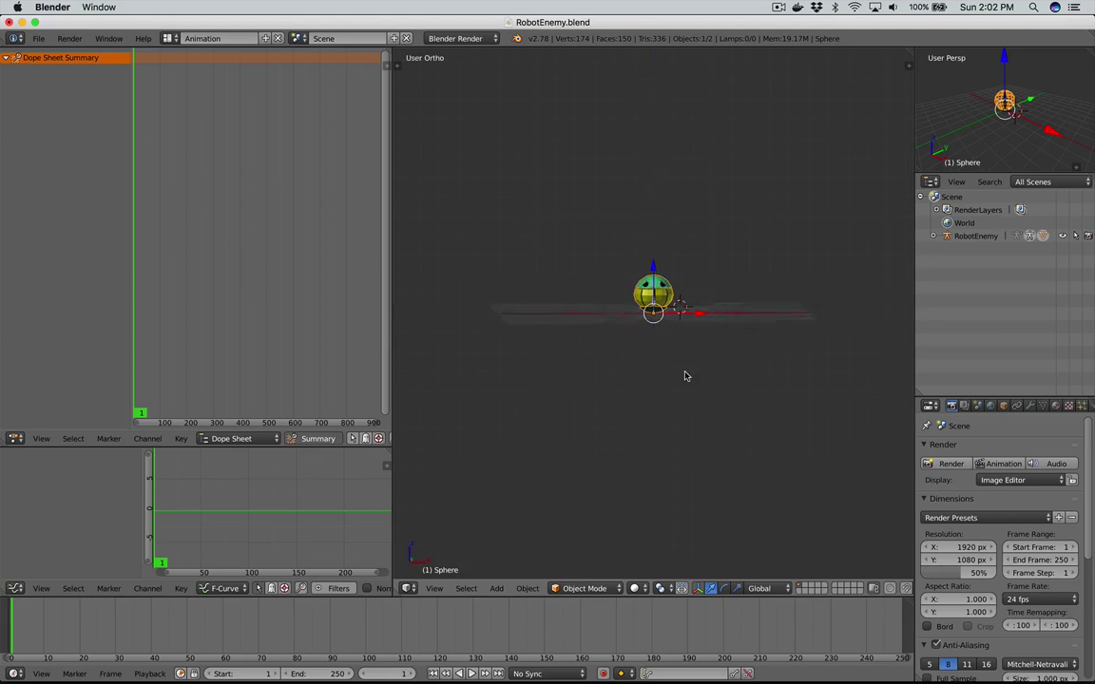
pyautogui.press('KP_5')
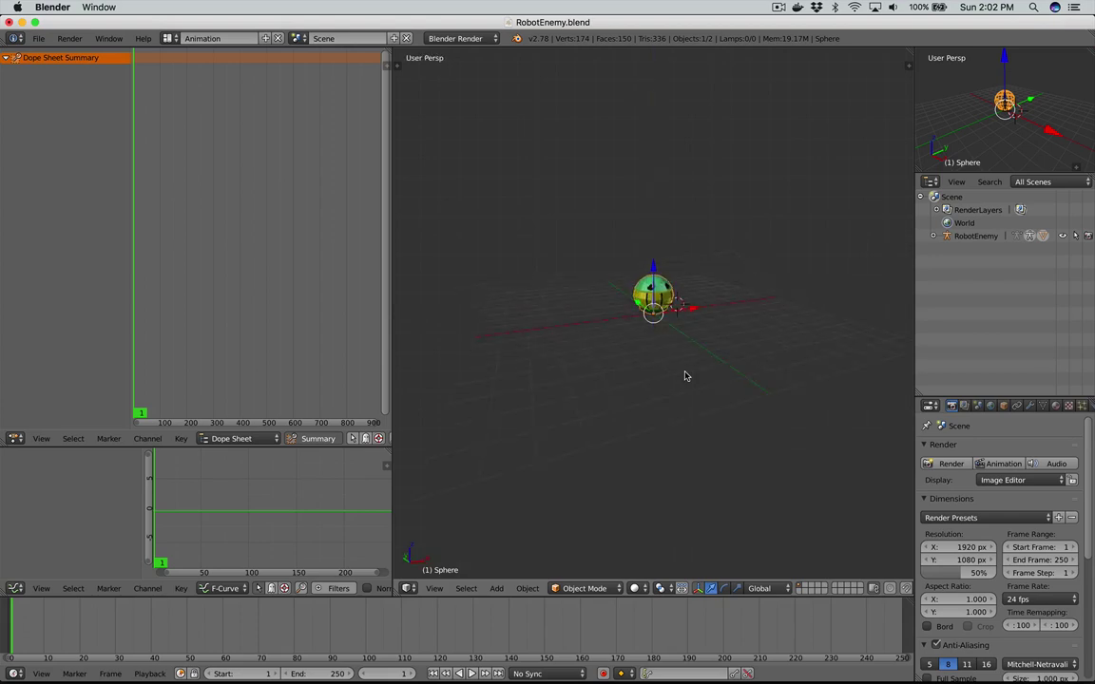
pyautogui.press('KP_1')
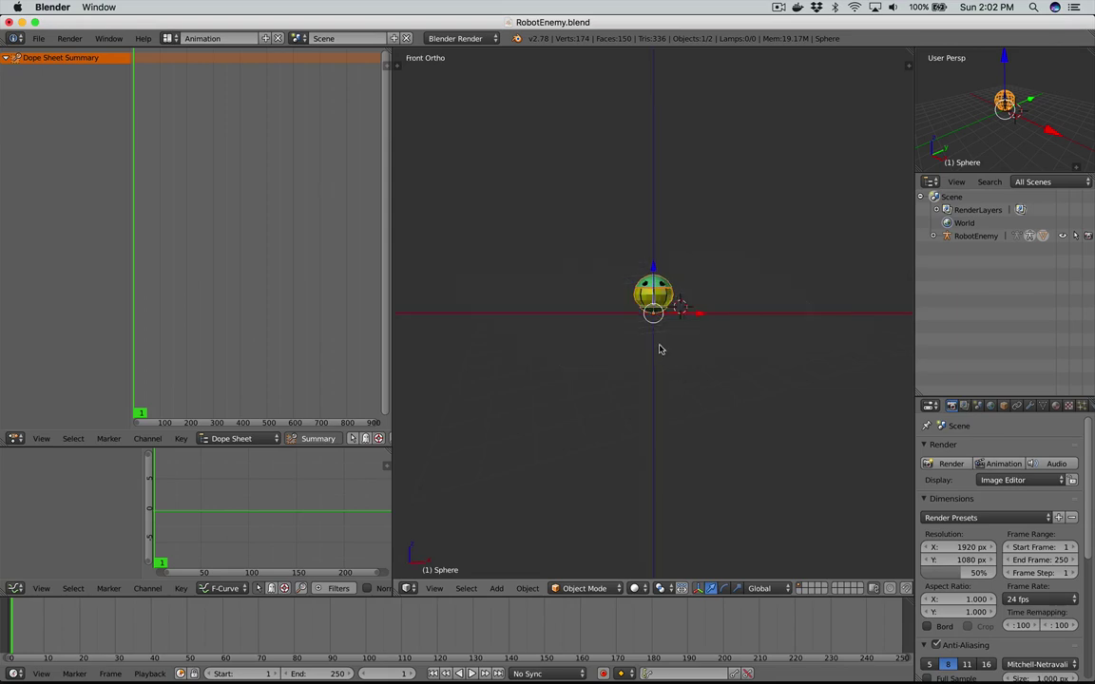
# Step: Zoom to frame the robot and deselect all objects
pyautogui.scroll(8, 635, 342)
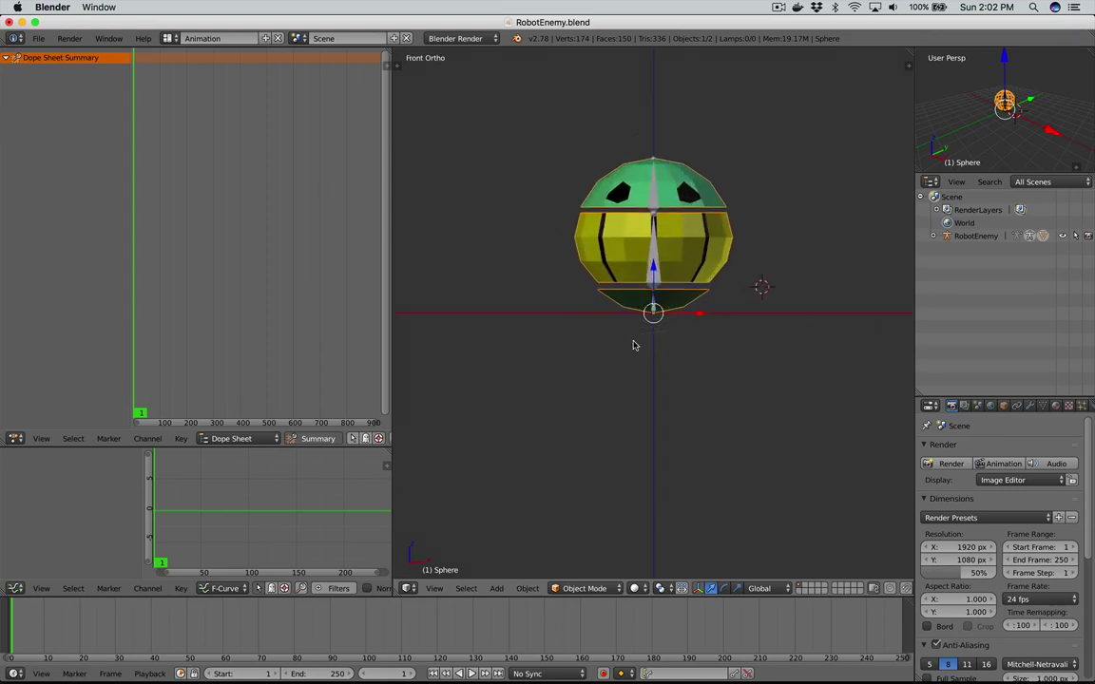
pyautogui.keyDown('shift'); pyautogui.scroll(5, 573, 302); pyautogui.keyUp('shift')
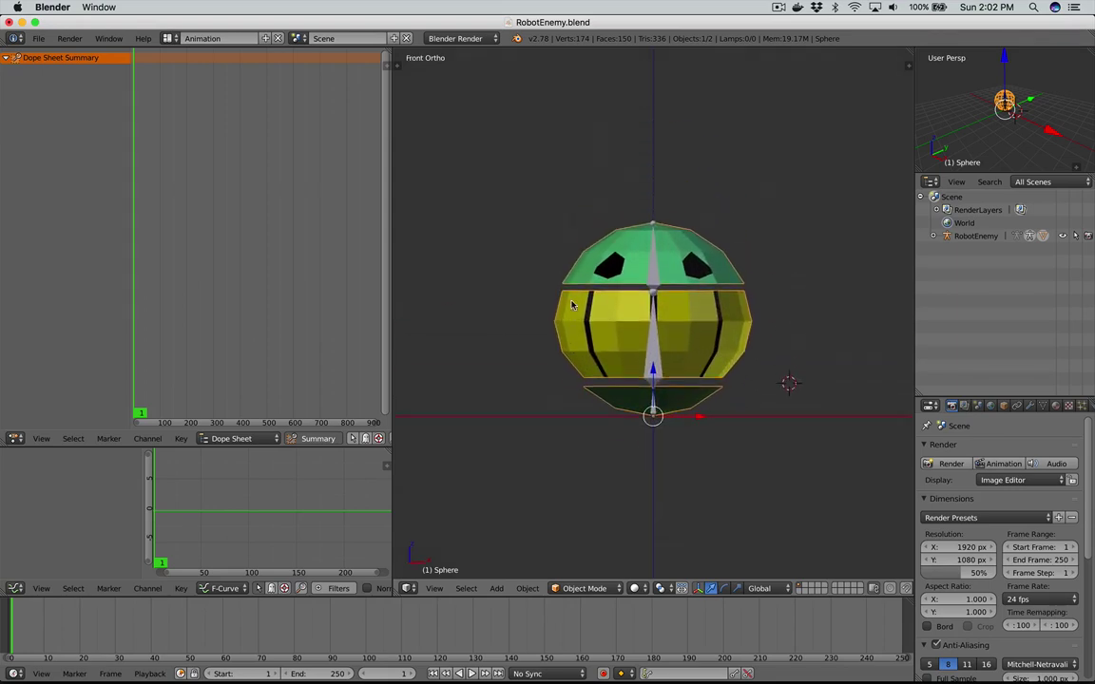
pyautogui.keyDown('shift'); pyautogui.scroll(-2, 572, 304); pyautogui.keyUp('shift')
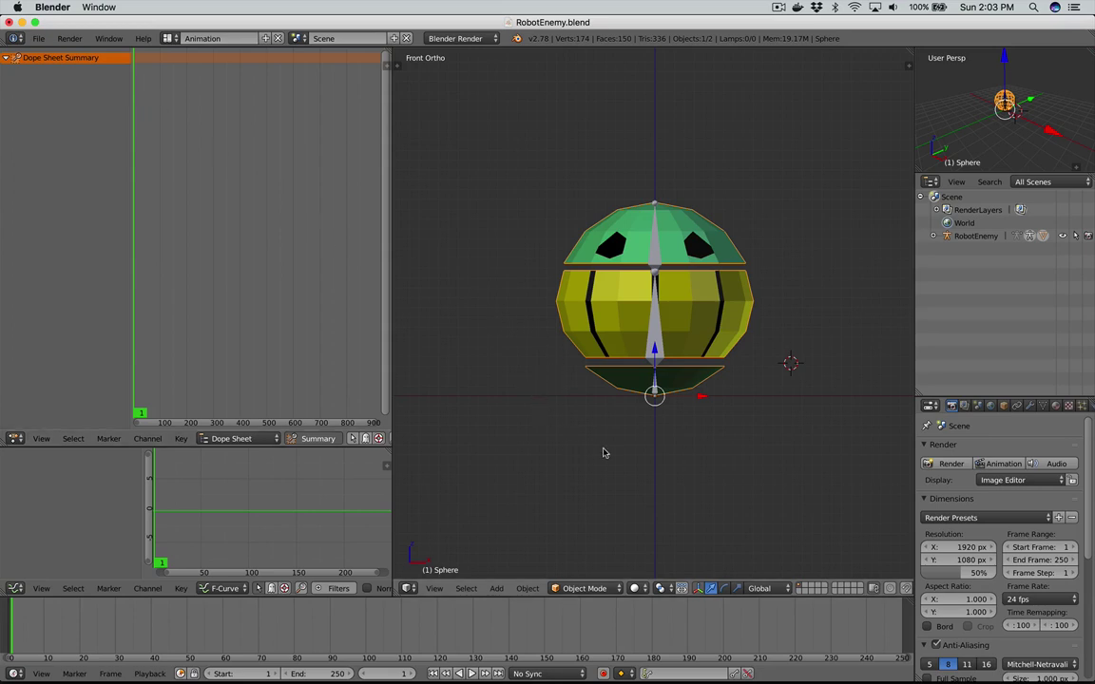
pyautogui.press('a')
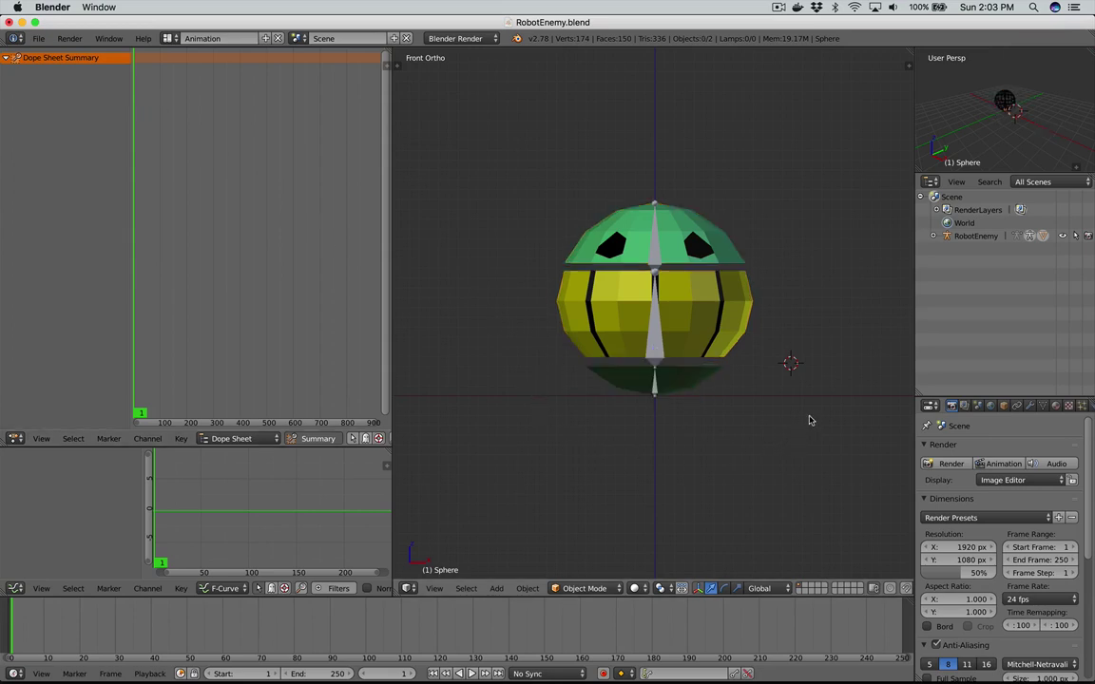
# Step: Enter Pose Mode from the Body bone and select all robot bones for keying
pyautogui.rightClick(662, 357)
pyautogui.hotkey('ctrl', 'Tab')
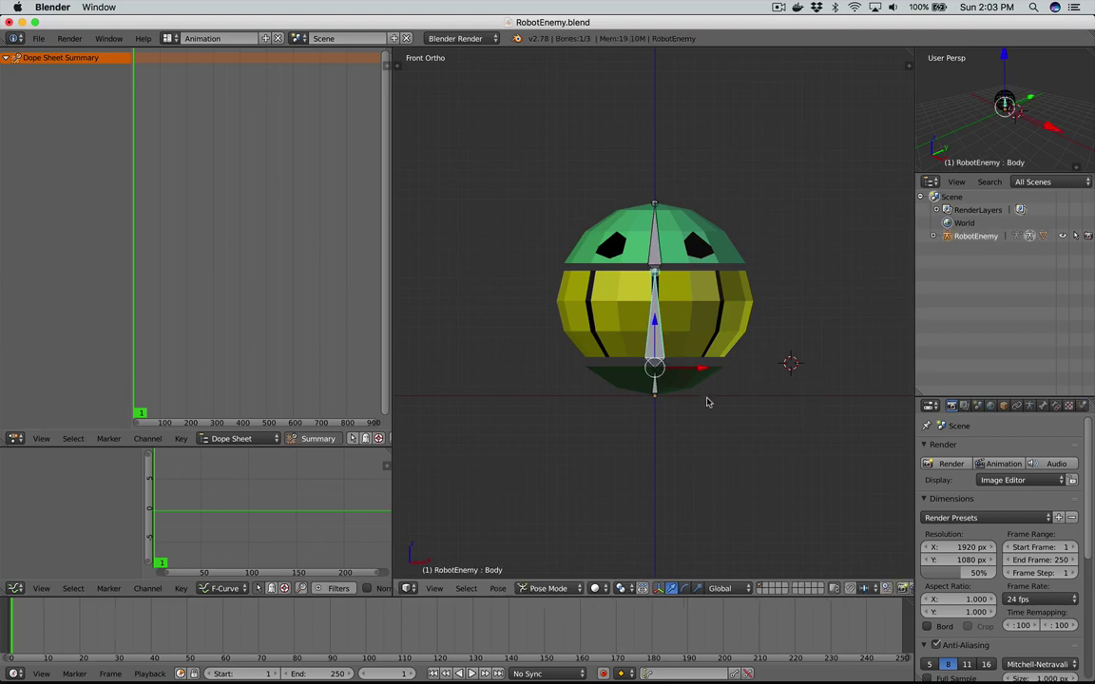
pyautogui.press('a')
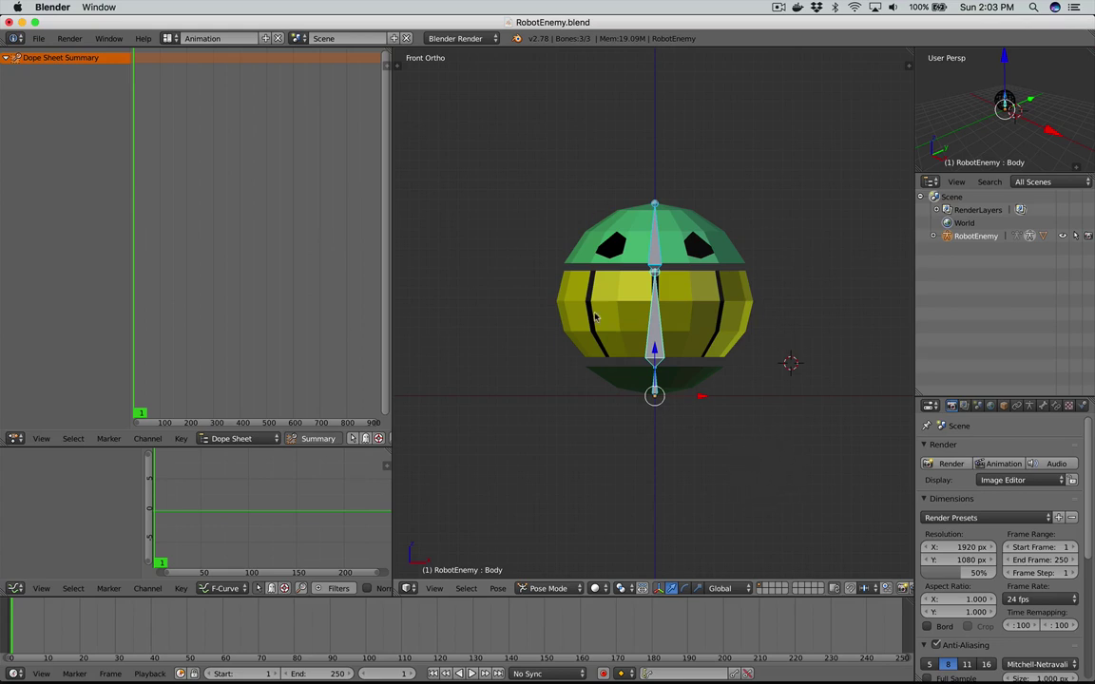
pyautogui.press('i')
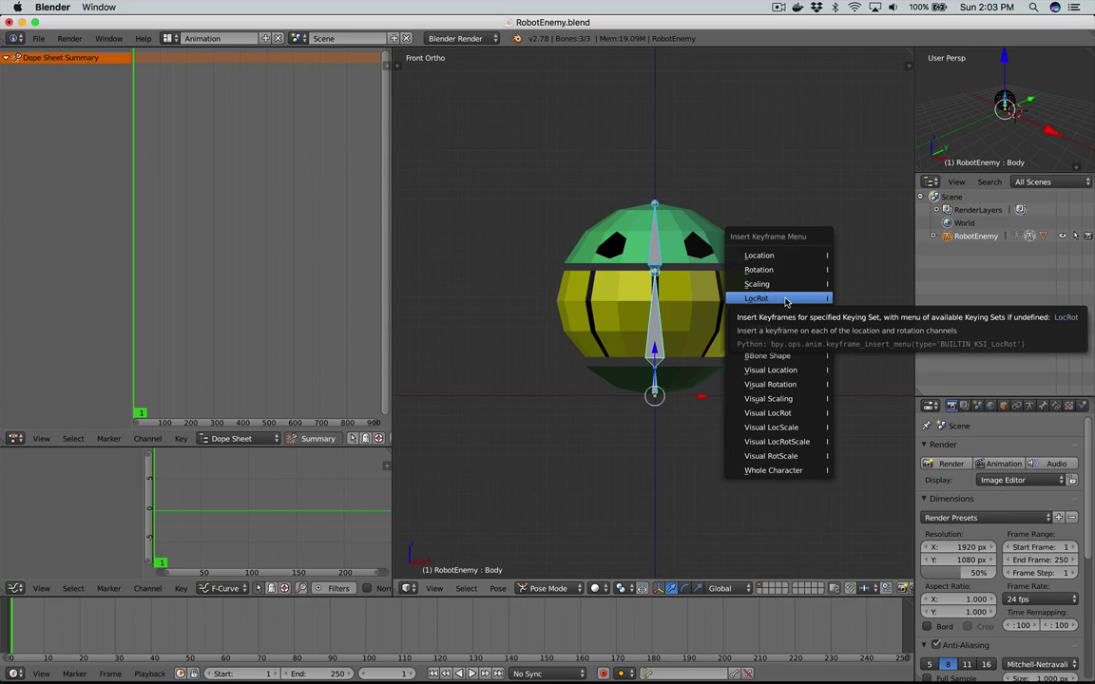
# Step: Insert LocRot keyframes on all bones at frame 1 and zoom the Dope Sheet onto them
pyautogui.click(785, 300)
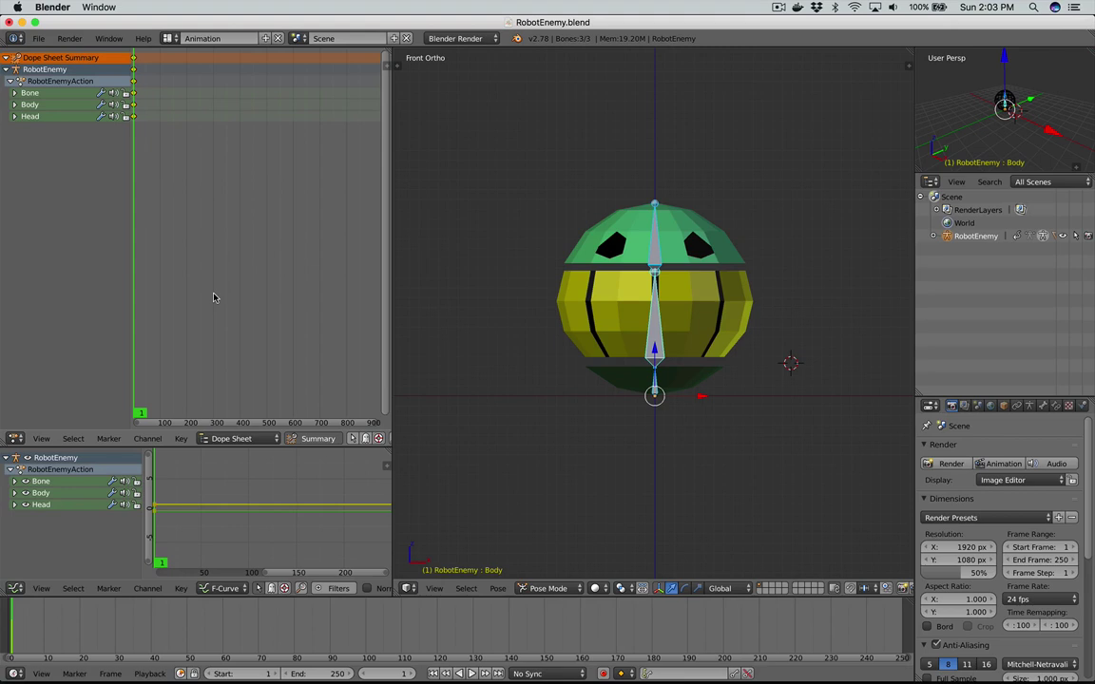
pyautogui.scroll(3, 214, 298)
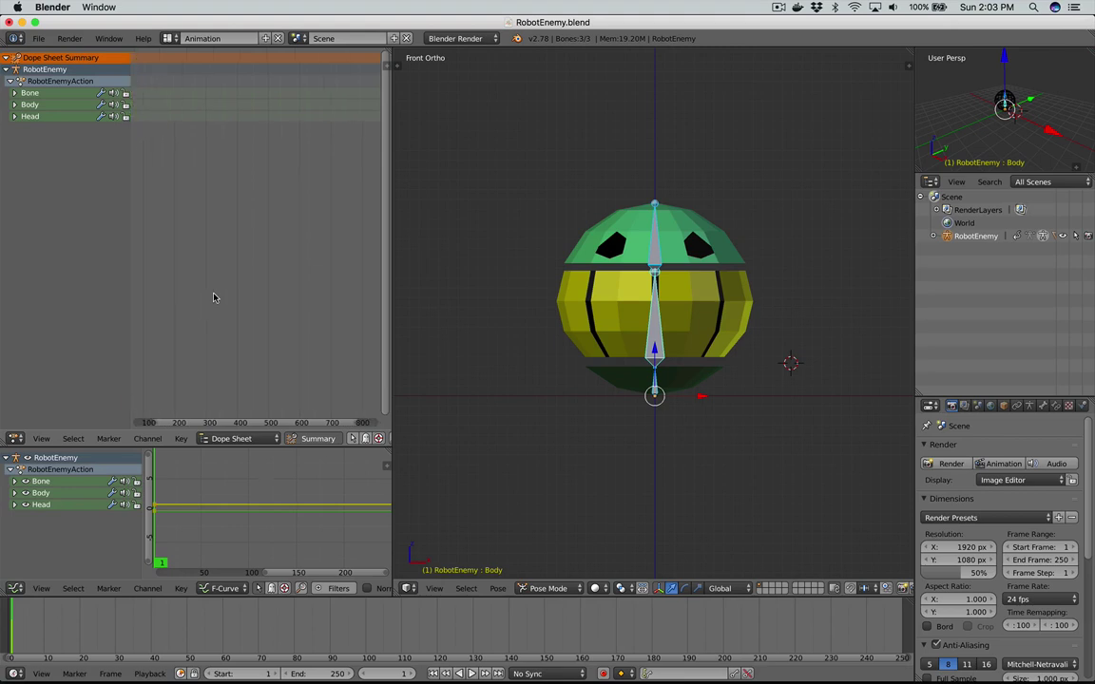
pyautogui.scroll(5, 214, 297)
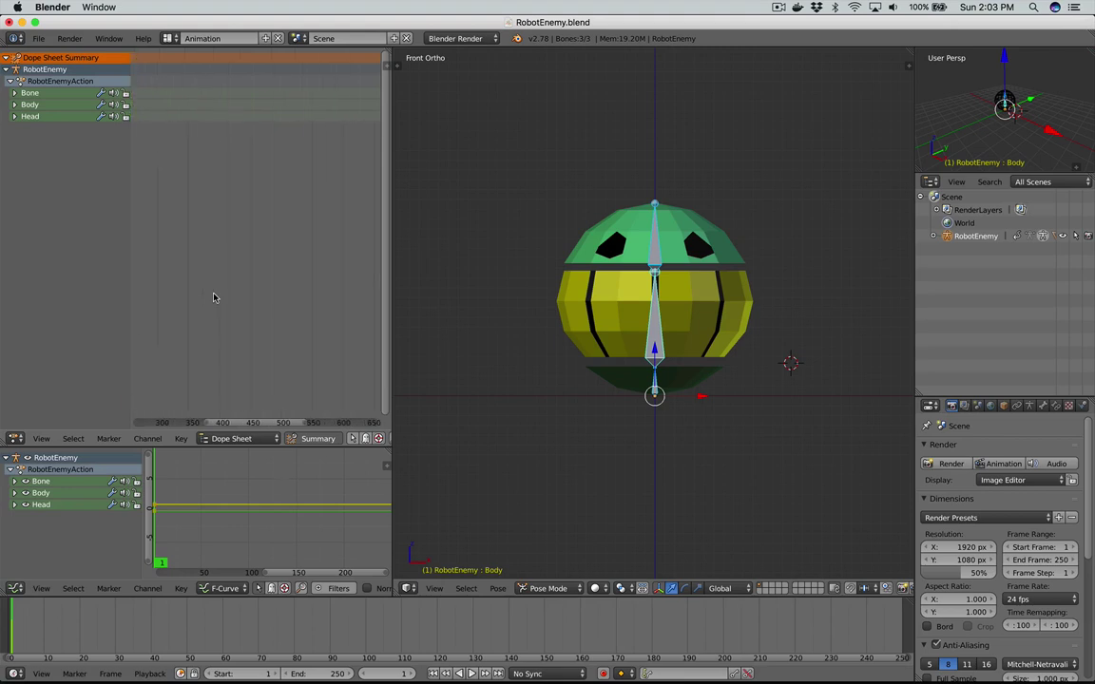
pyautogui.scroll(4, 214, 298)
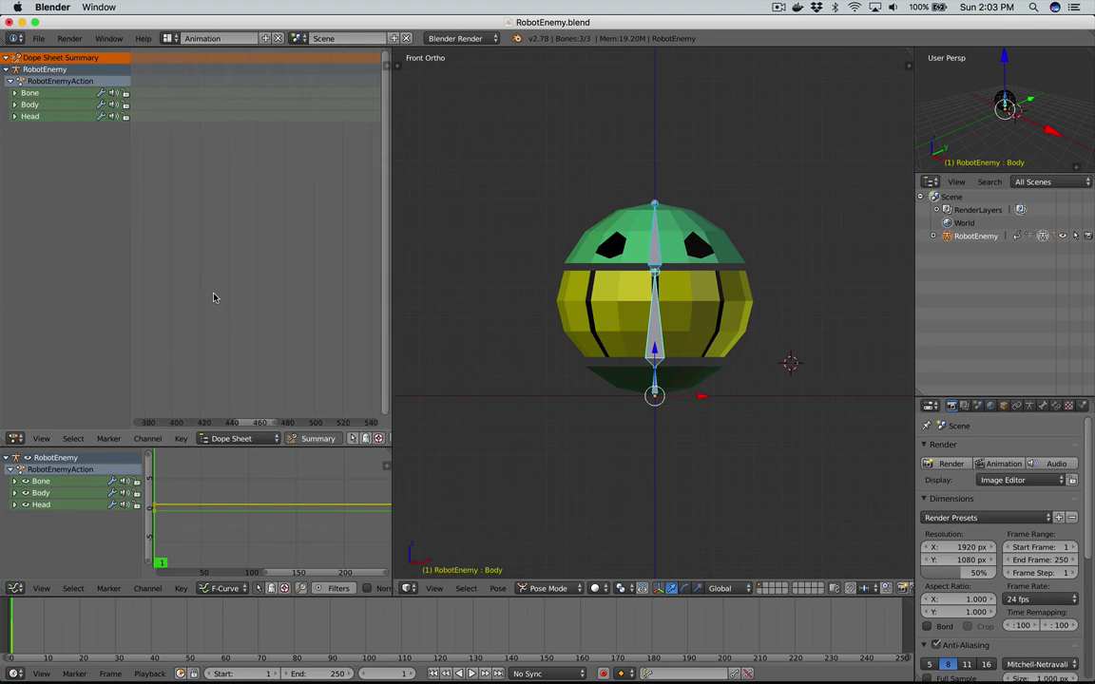
pyautogui.keyDown('ctrl'); pyautogui.hscroll(-10, 176, 281); pyautogui.keyUp('ctrl')
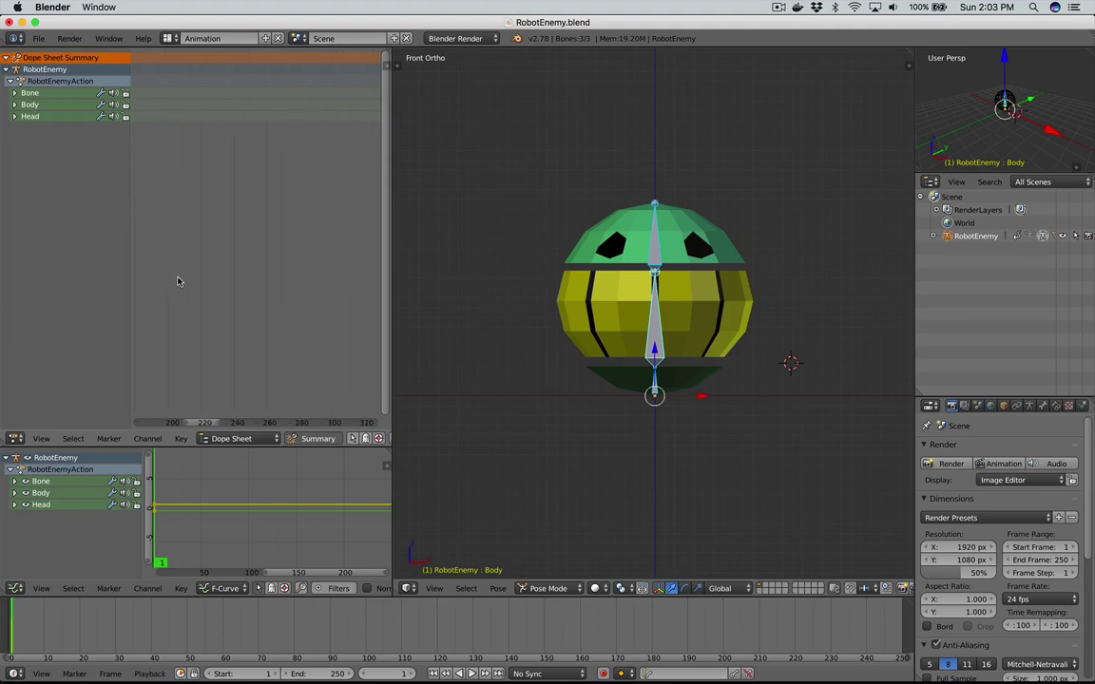
pyautogui.keyDown('ctrl'); pyautogui.hscroll(-8, 177, 282); pyautogui.keyUp('ctrl')
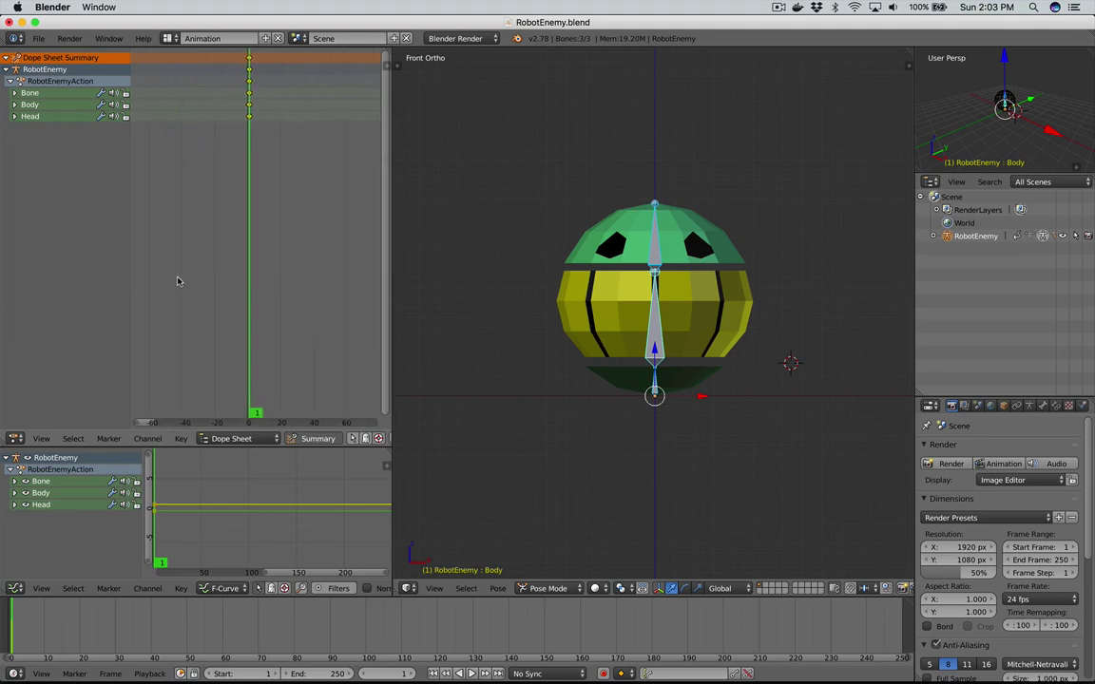
pyautogui.keyDown('ctrl'); pyautogui.hscroll(4, 177, 281); pyautogui.keyUp('ctrl')
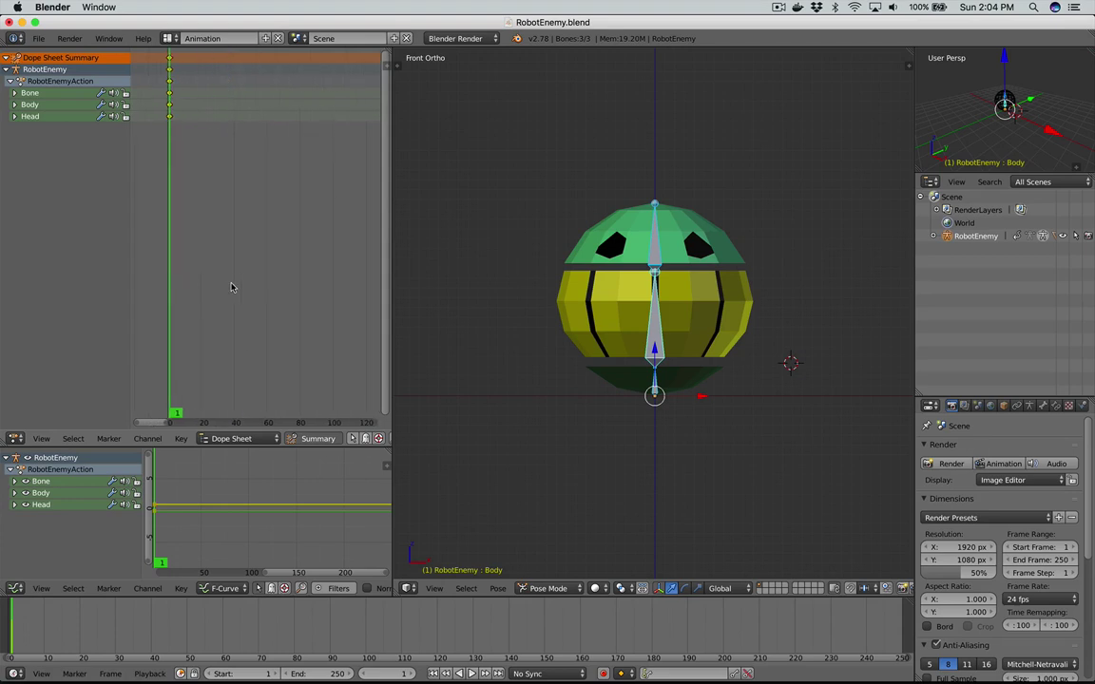
pyautogui.scroll(2, 232, 288)
pyautogui.scroll(3, 246, 297)
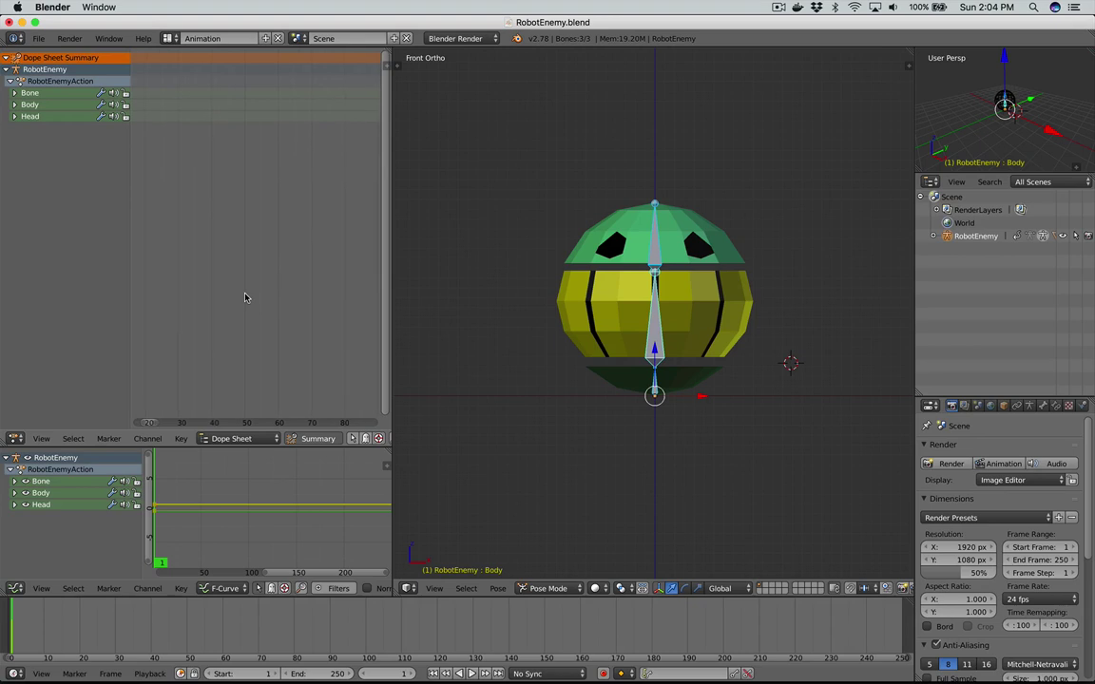
pyautogui.scroll(3, 245, 297)
pyautogui.scroll(1, 245, 297)
pyautogui.hscroll(-10, 206, 278)
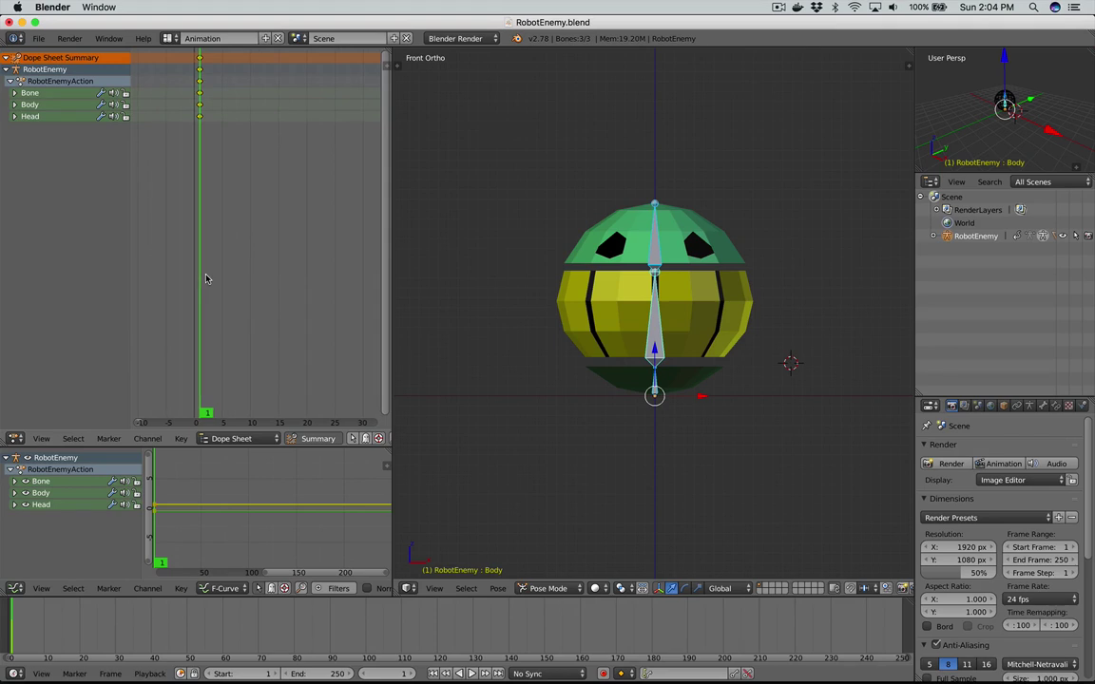
pyautogui.hscroll(4, 247, 288)
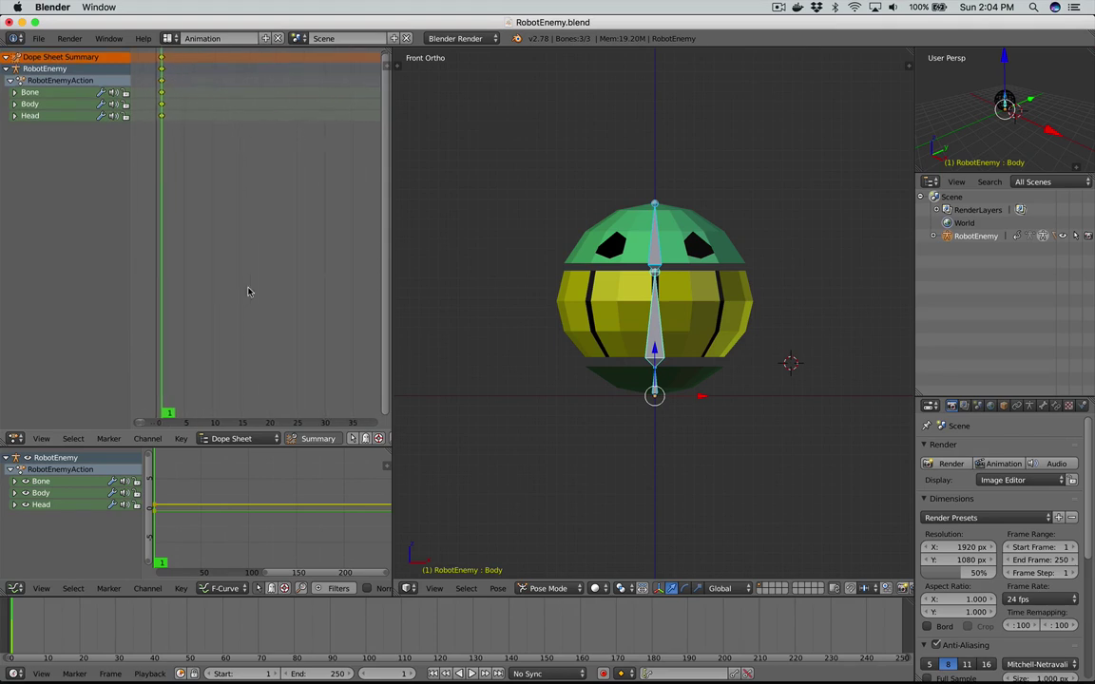
pyautogui.hscroll(1, 247, 291)
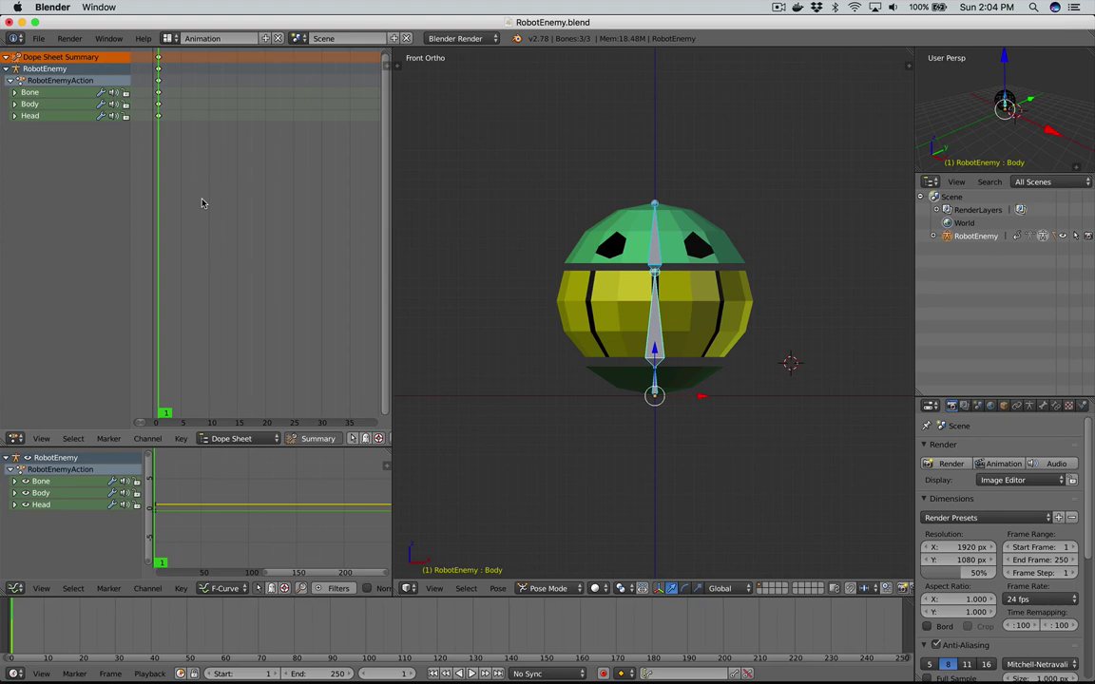
# Step: Move the selected frame-1 pose keys to frame 5 with G
pyautogui.click(158, 58)
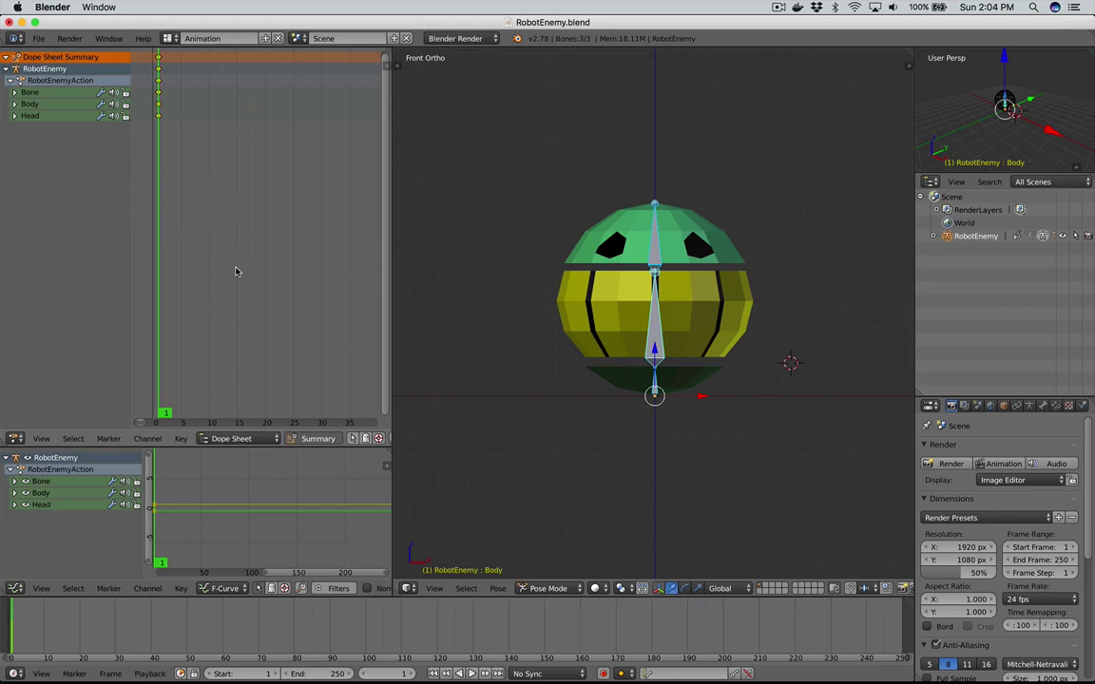
pyautogui.press('g')
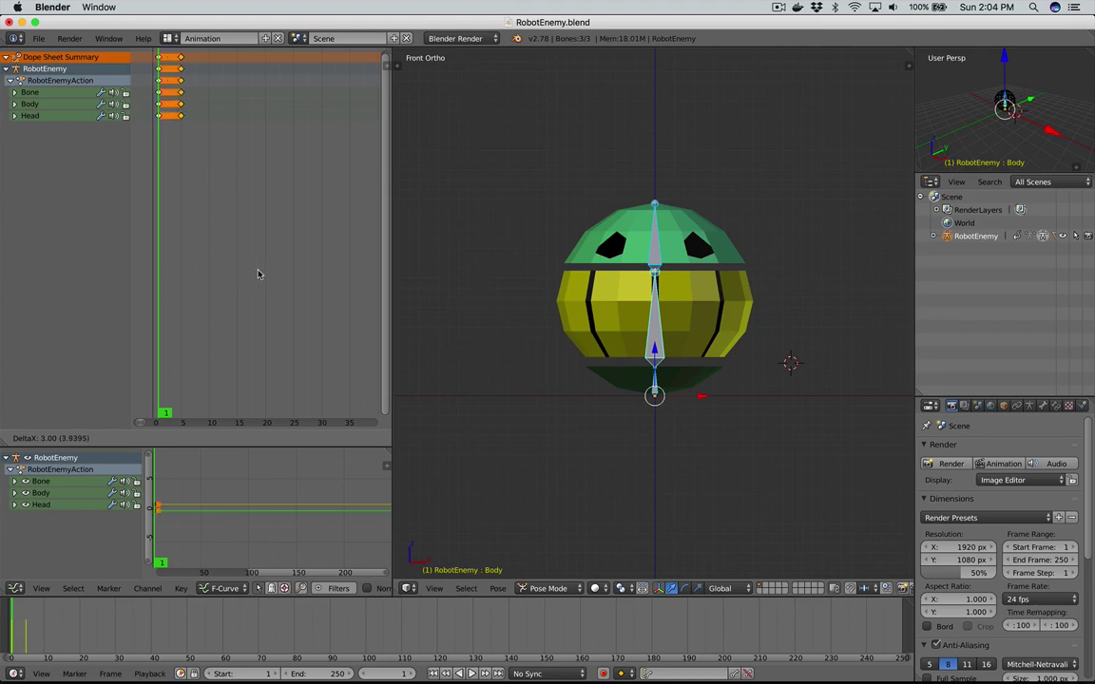
pyautogui.click(258, 273)
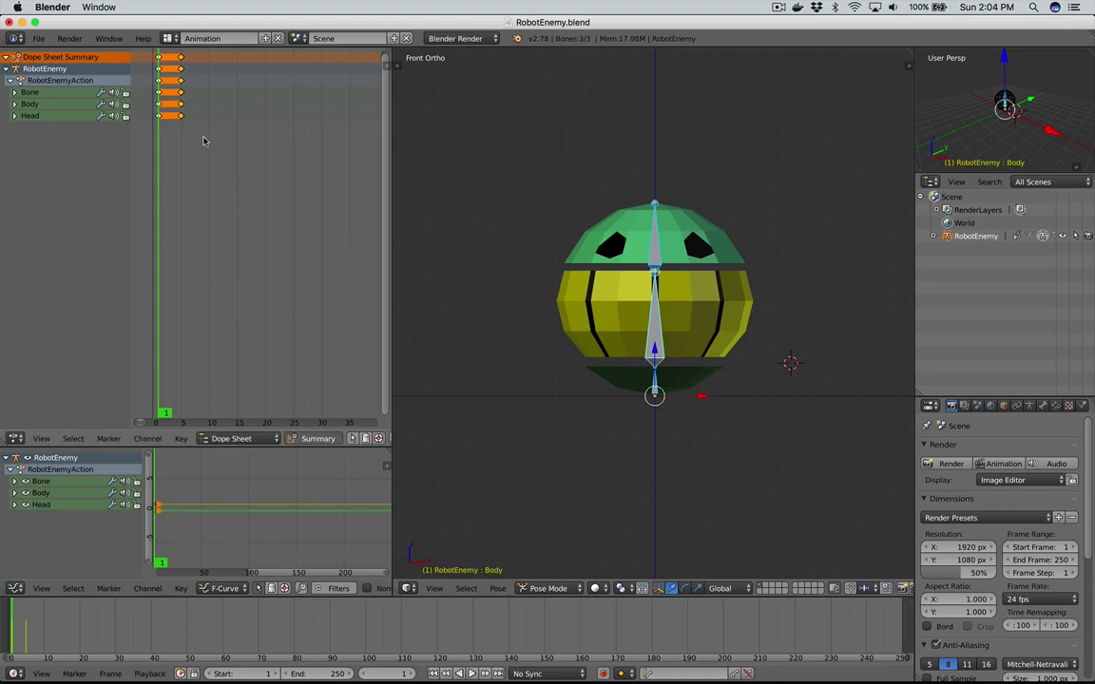
pyautogui.click(181, 58)
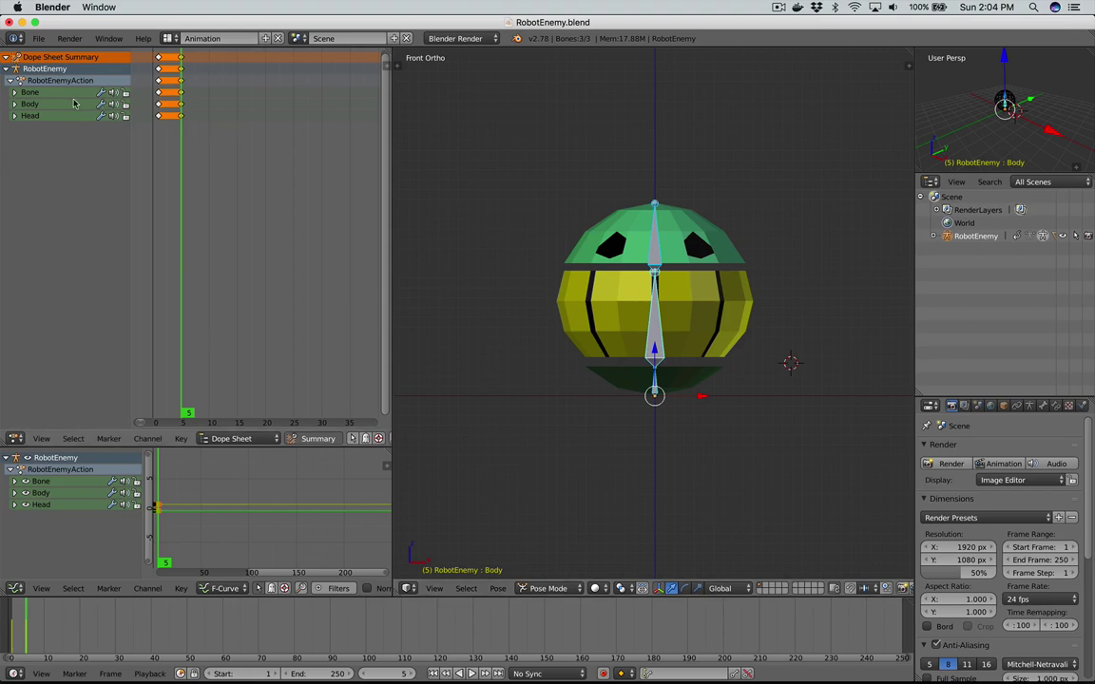
# Step: Inspect the Bone channel's keys in the Dope Sheet, then return to frame 1
pyautogui.click(14, 92)
pyautogui.click(14, 93)
pyautogui.click(14, 92)
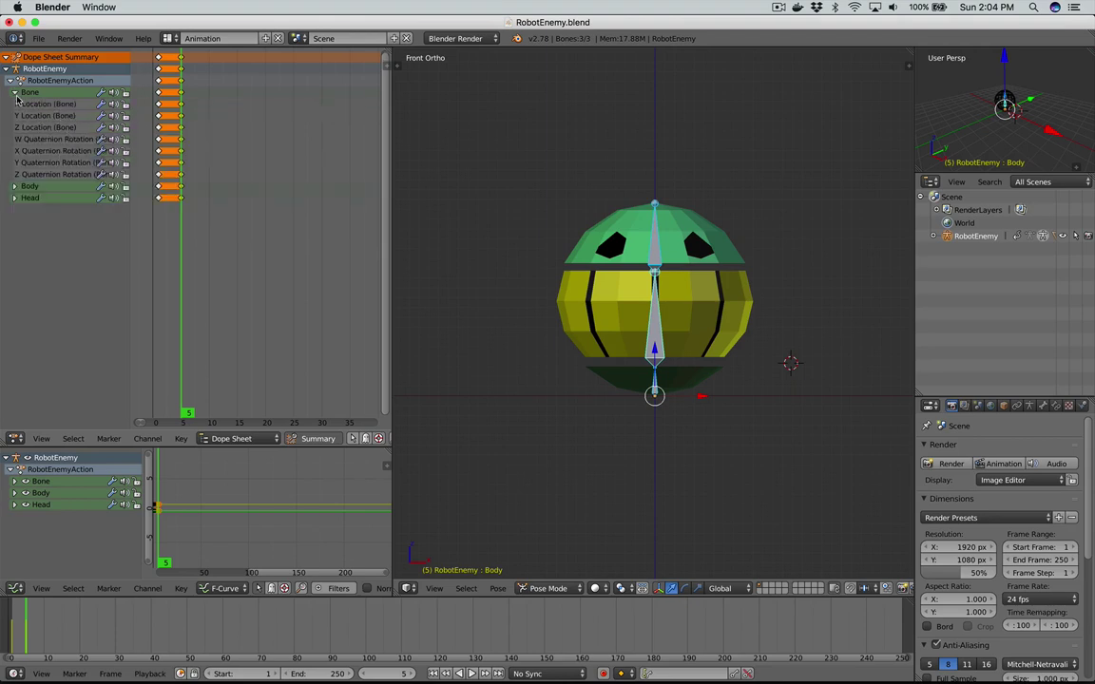
pyautogui.click(14, 92)
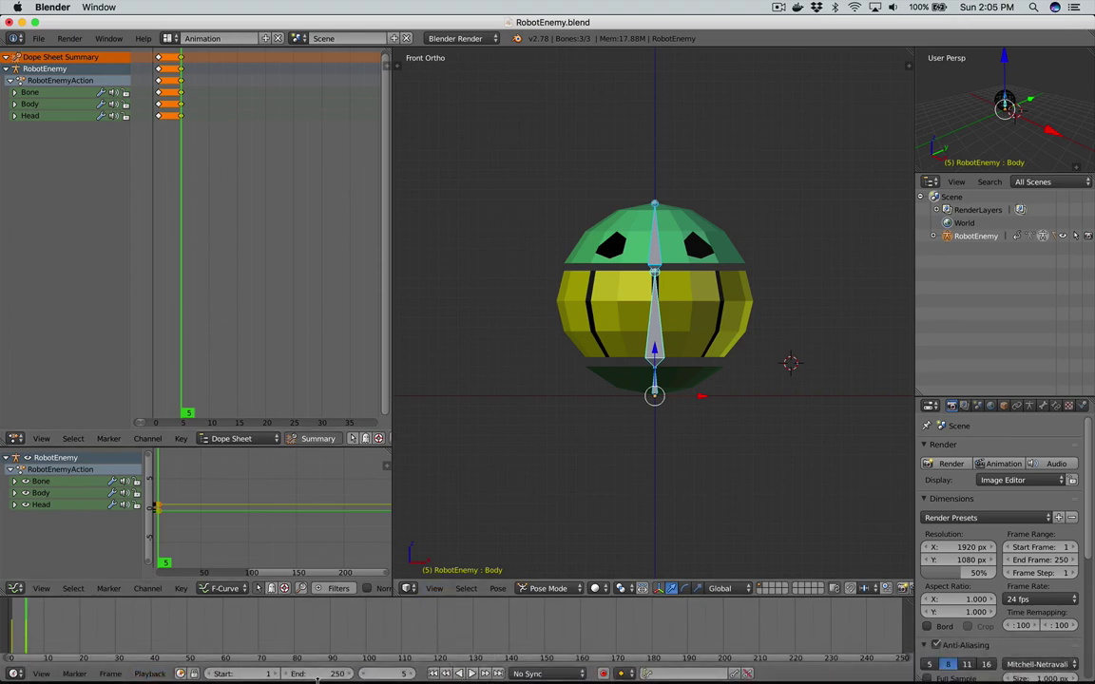
pyautogui.click(432, 675)
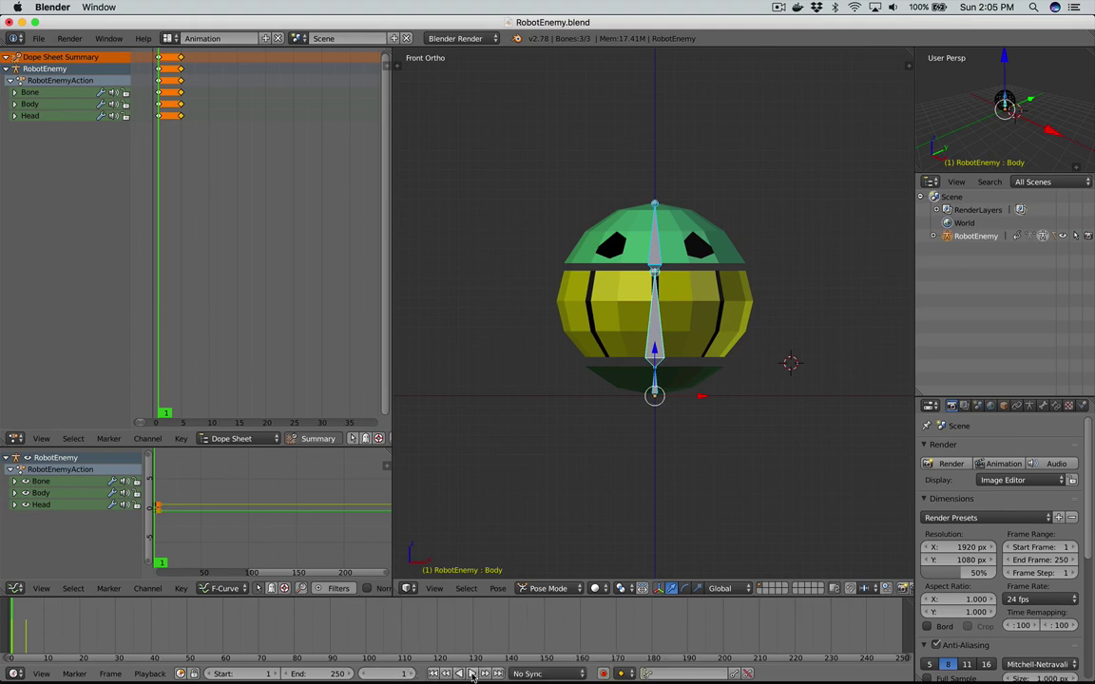
# Step: Preview the animation playback and set the scene End frame to 20
pyautogui.click(471, 674)
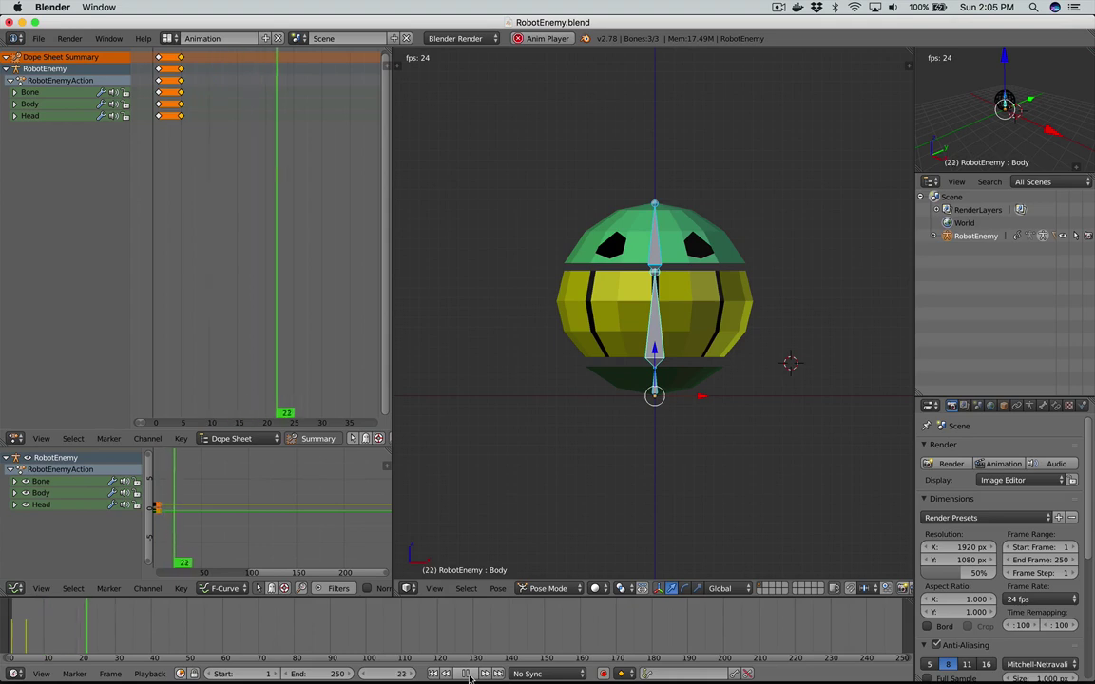
pyautogui.click(446, 674)
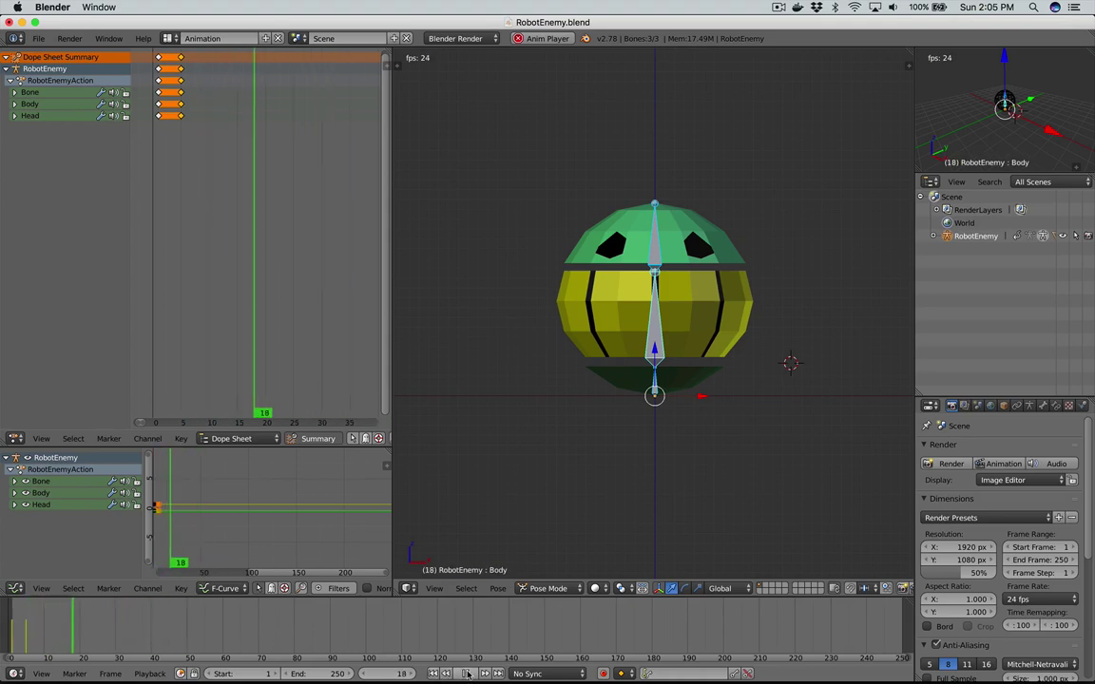
pyautogui.click(465, 673)
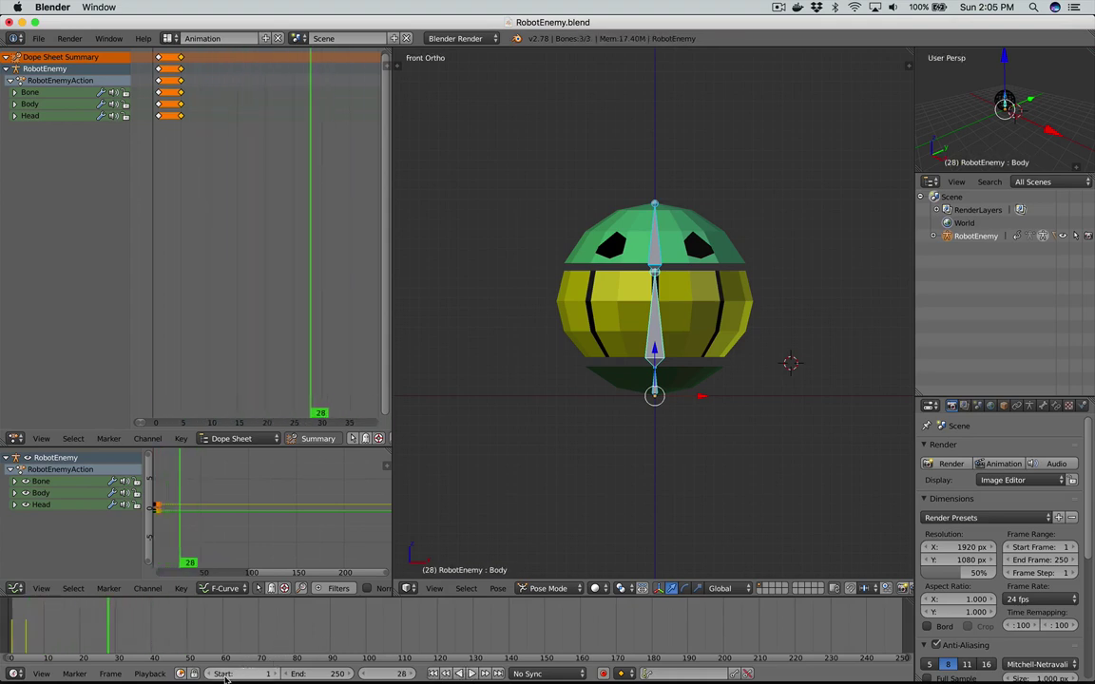
pyautogui.click(327, 675)
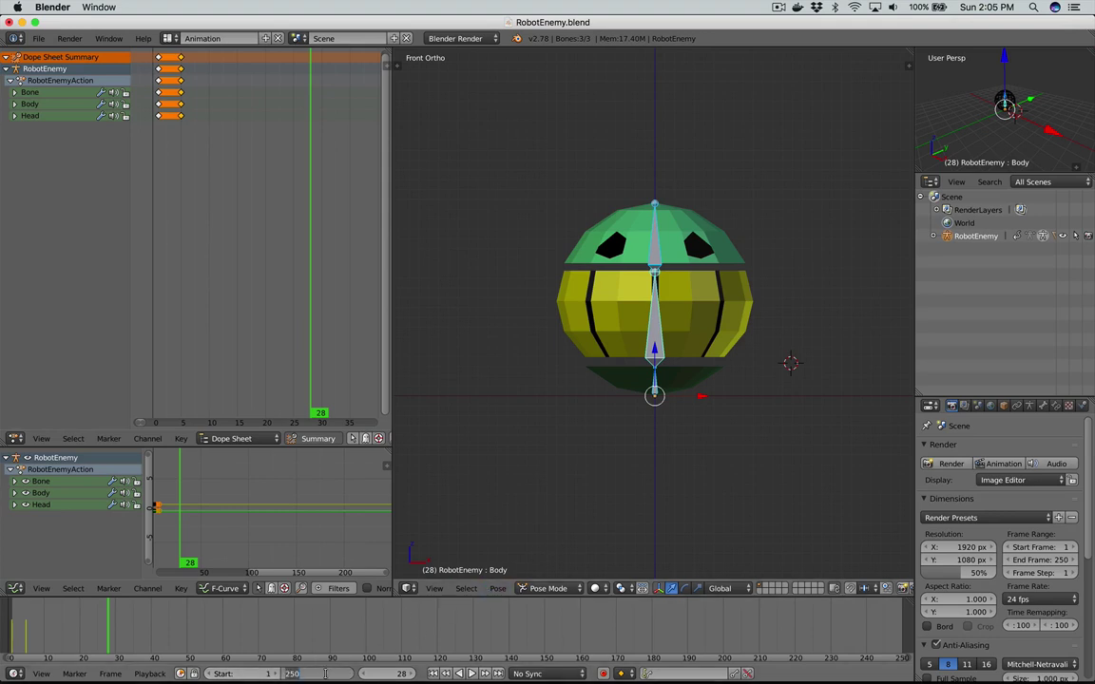
pyautogui.write('20')
pyautogui.press('Return')
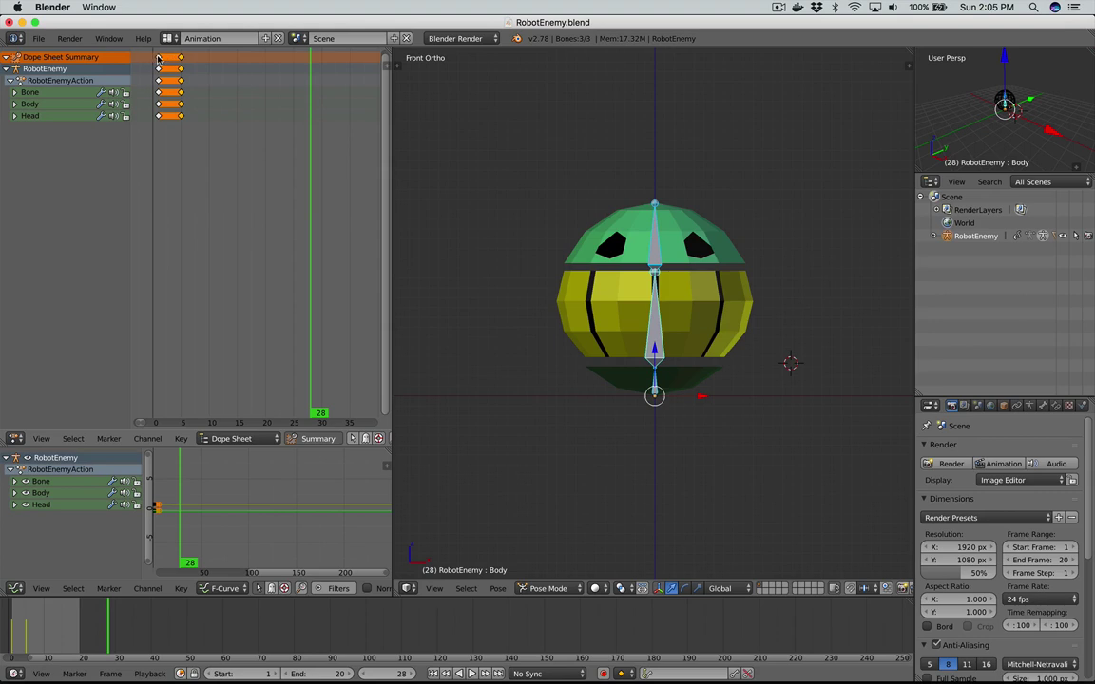
# Step: Jump back to frame 1, then move the playhead to frame 5
pyautogui.hotkey('shift', 'Left')
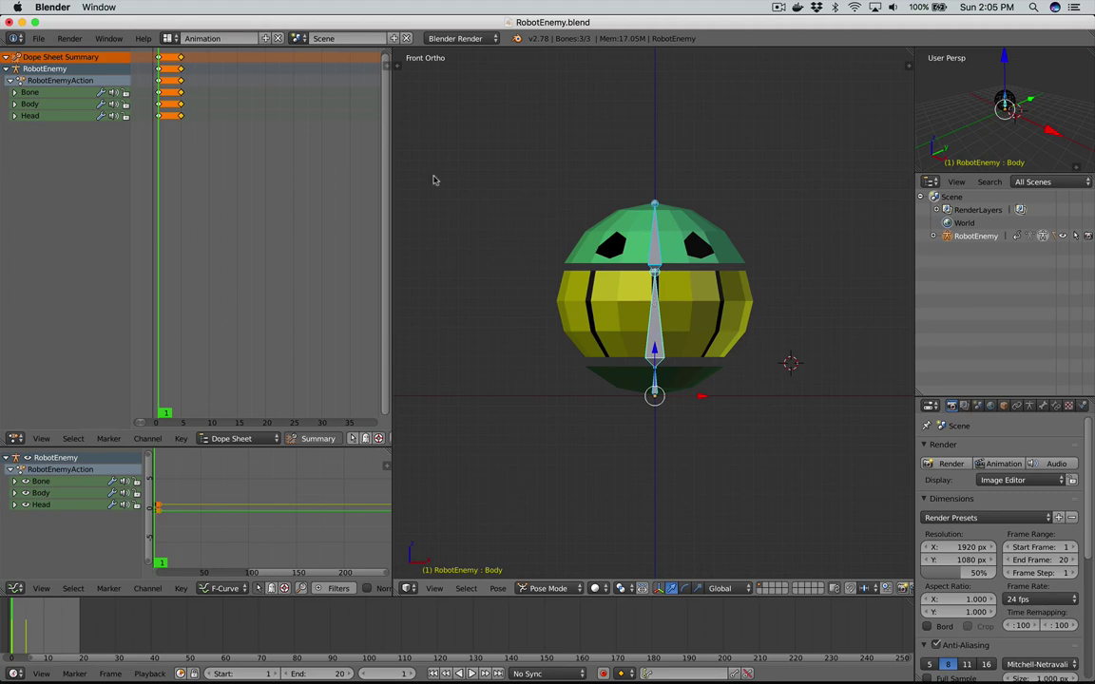
pyautogui.click(181, 59)
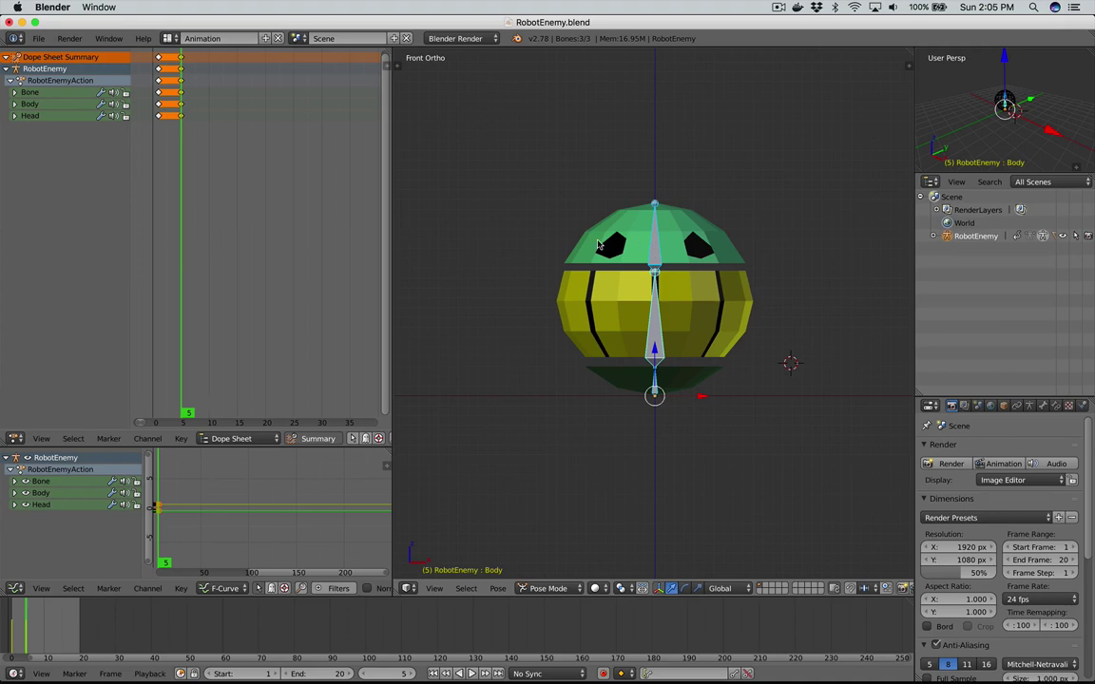
pyautogui.scroll(-10, 597, 245)
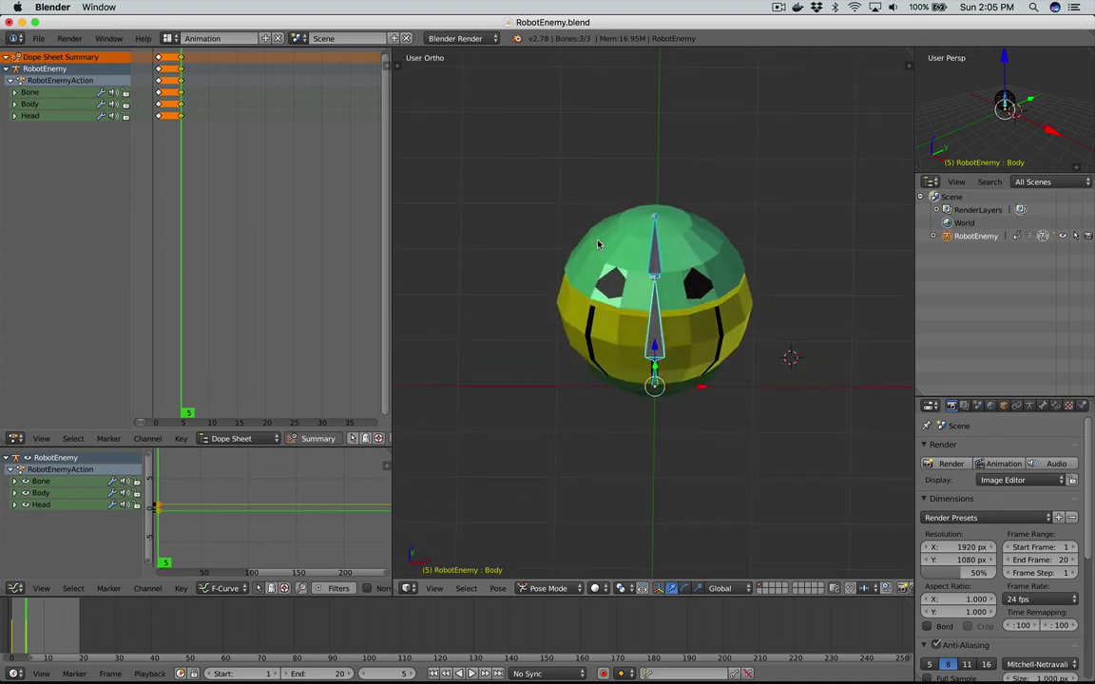
# Step: Rotate the Head bone about 30° in top view at frame 5
pyautogui.scroll(-1, 598, 245)
pyautogui.rightClick(654, 261)
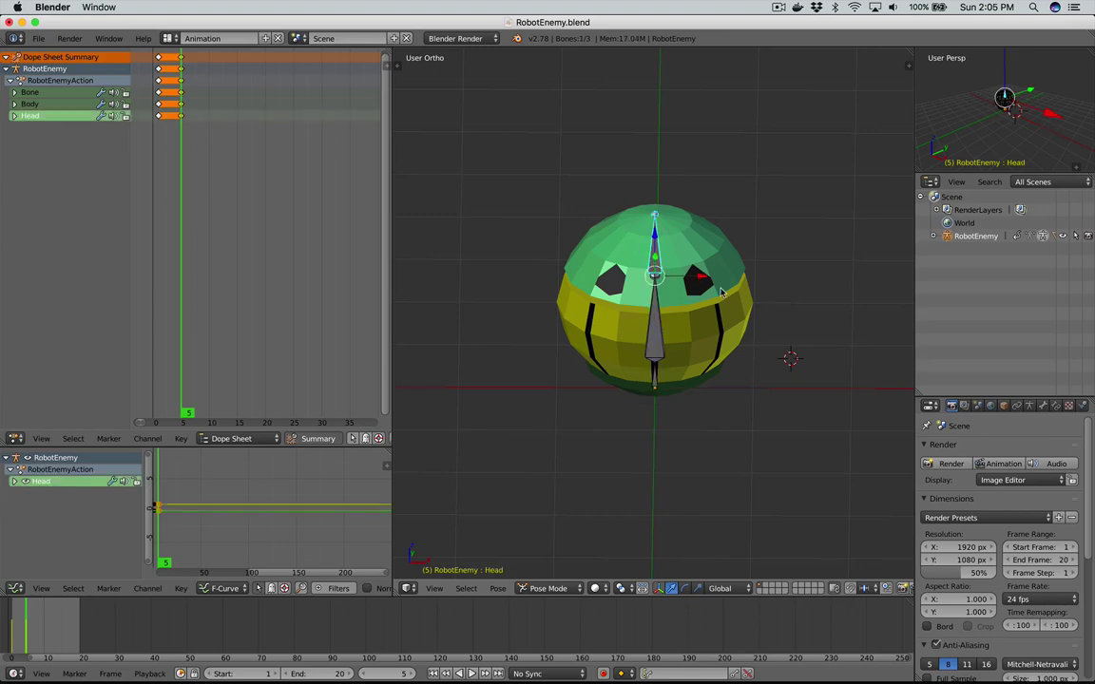
pyautogui.press('KP_7')
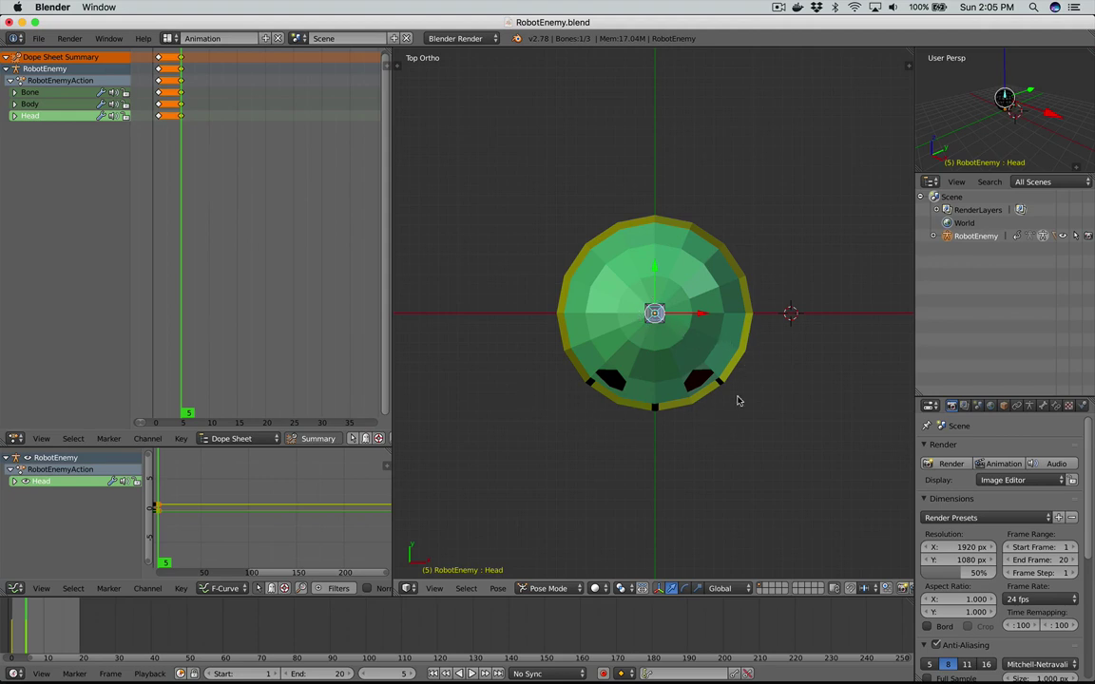
pyautogui.press('r')
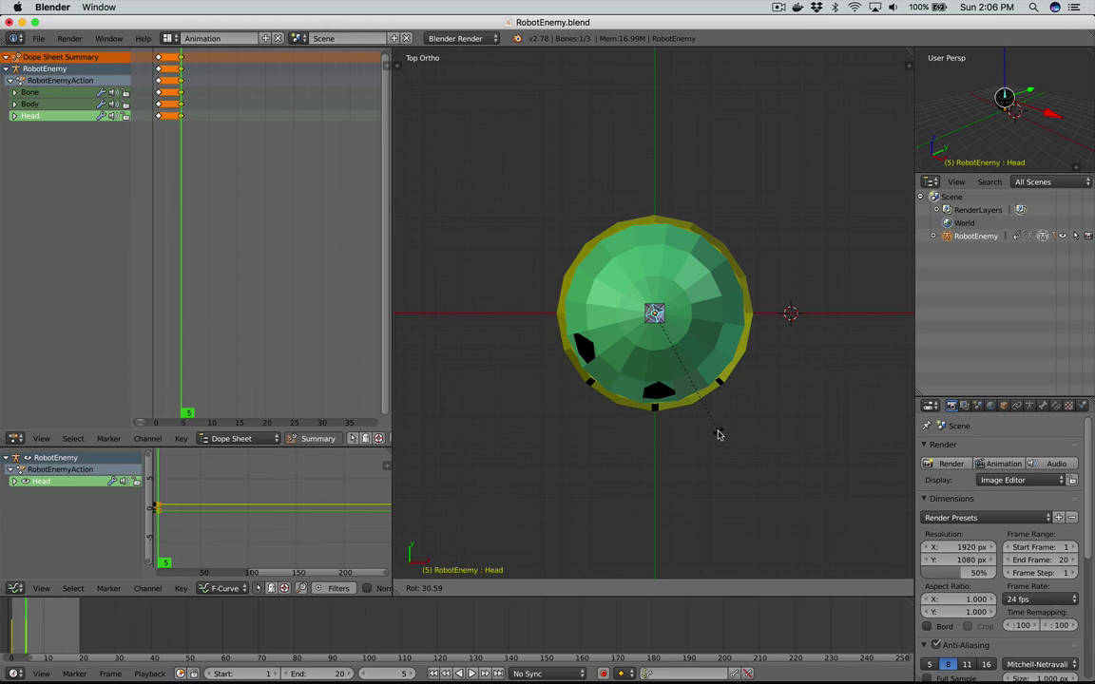
pyautogui.click(719, 435)
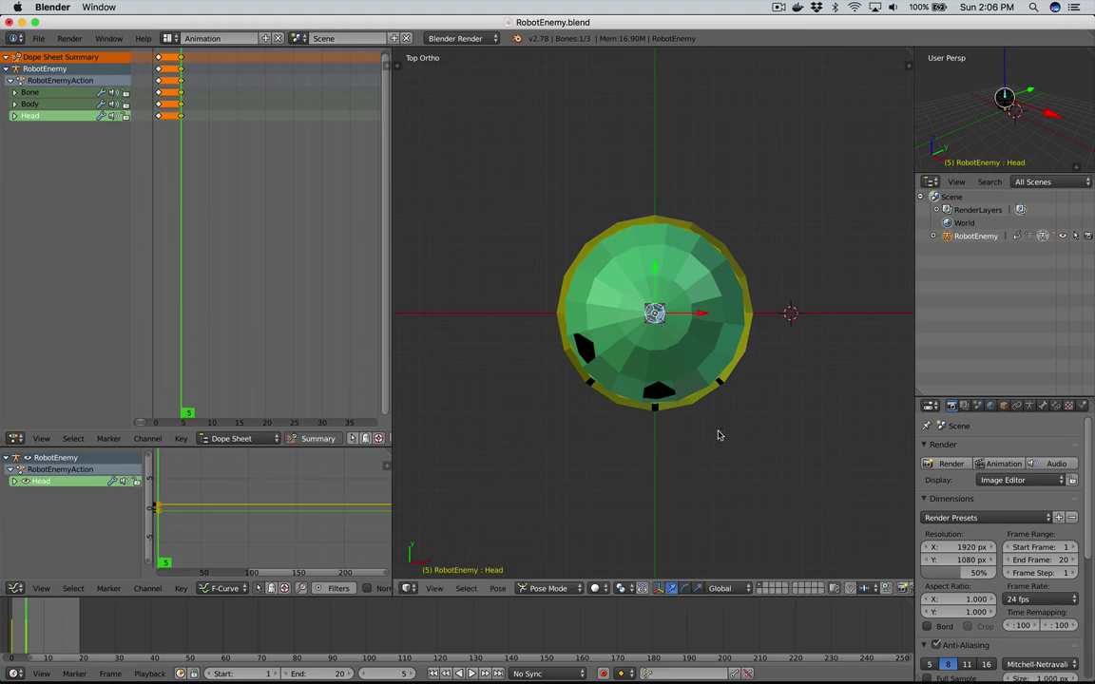
pyautogui.press('KP_1')
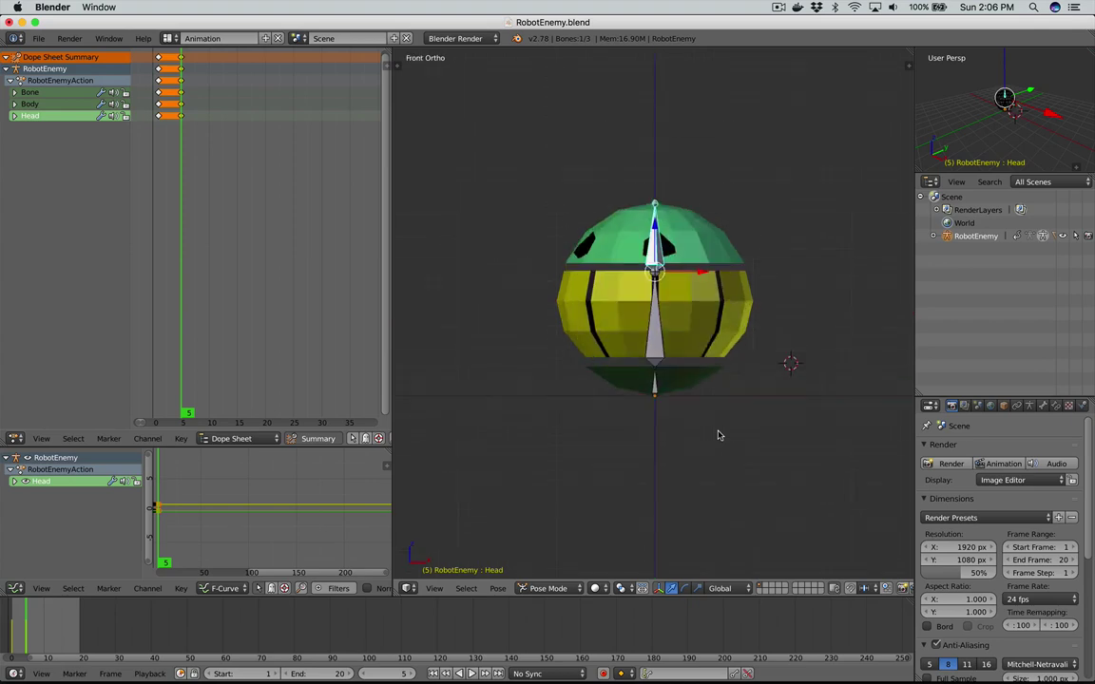
# Step: Select all bones and insert LocRot keyframes at frame 5
pyautogui.press('a')
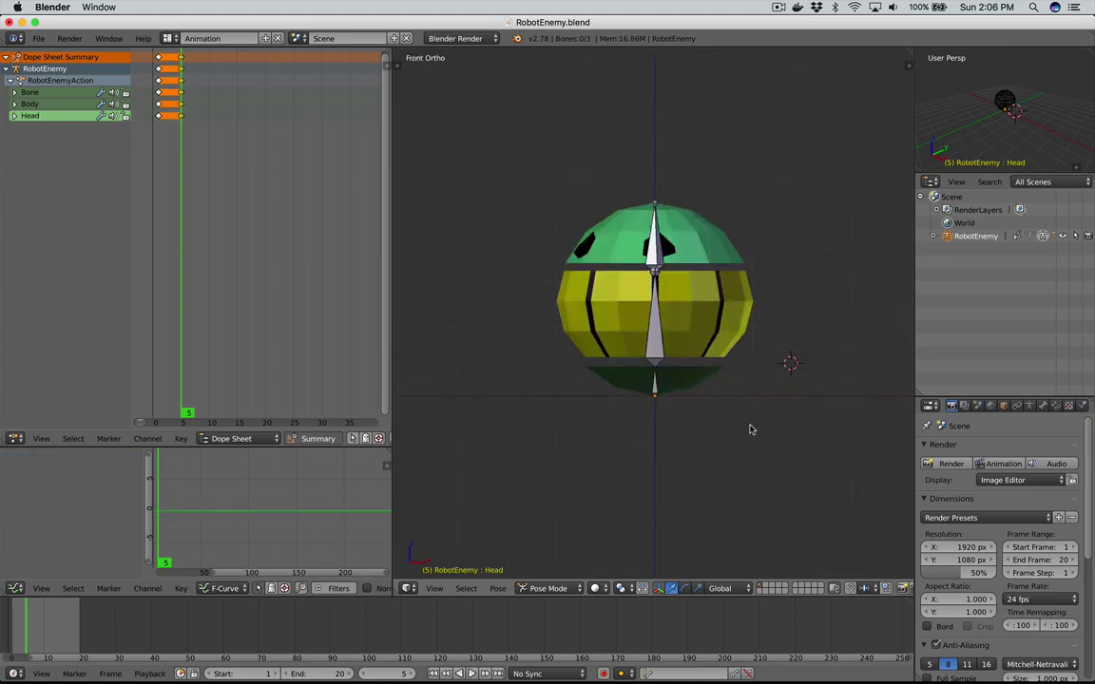
pyautogui.press('a')
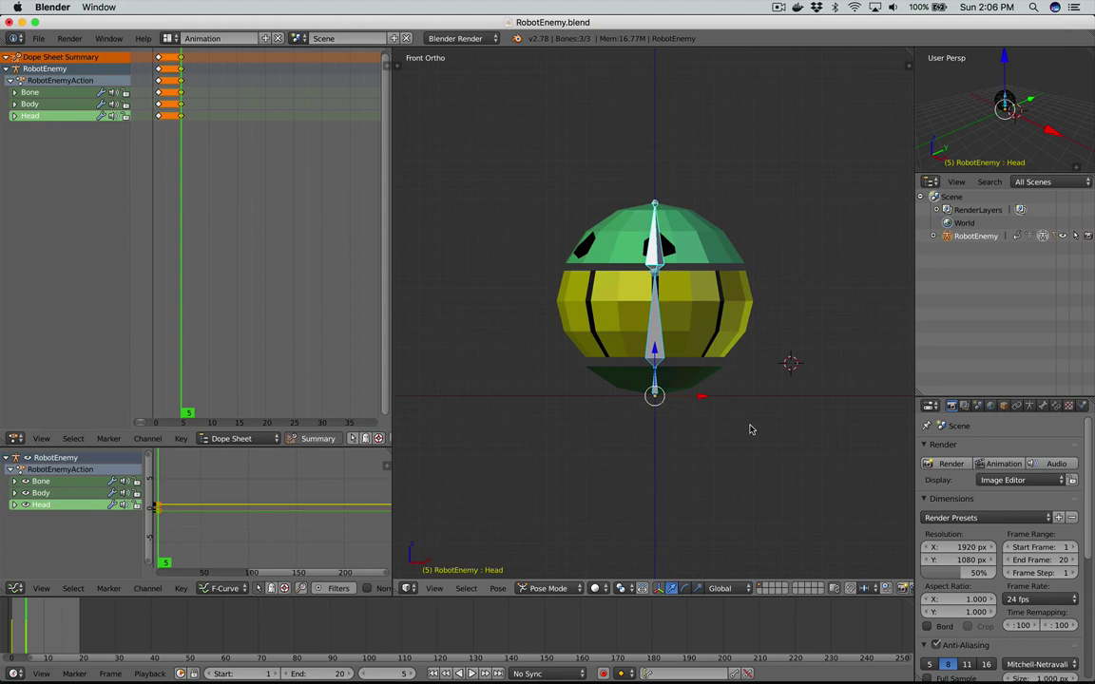
pyautogui.press('i')
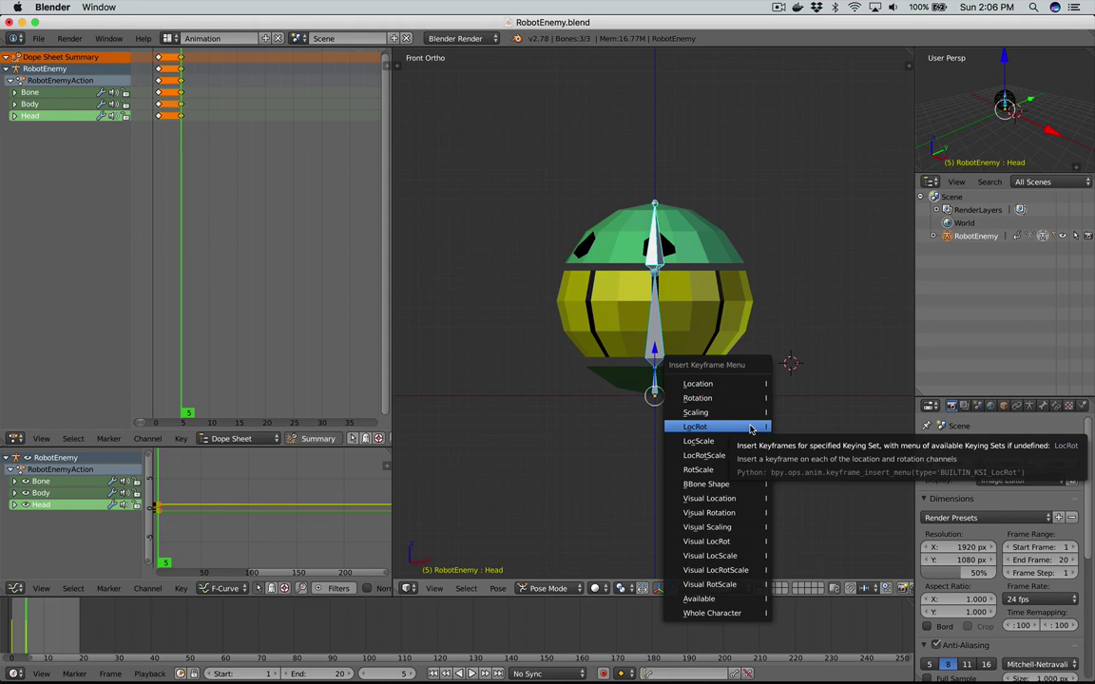
pyautogui.click(751, 430)
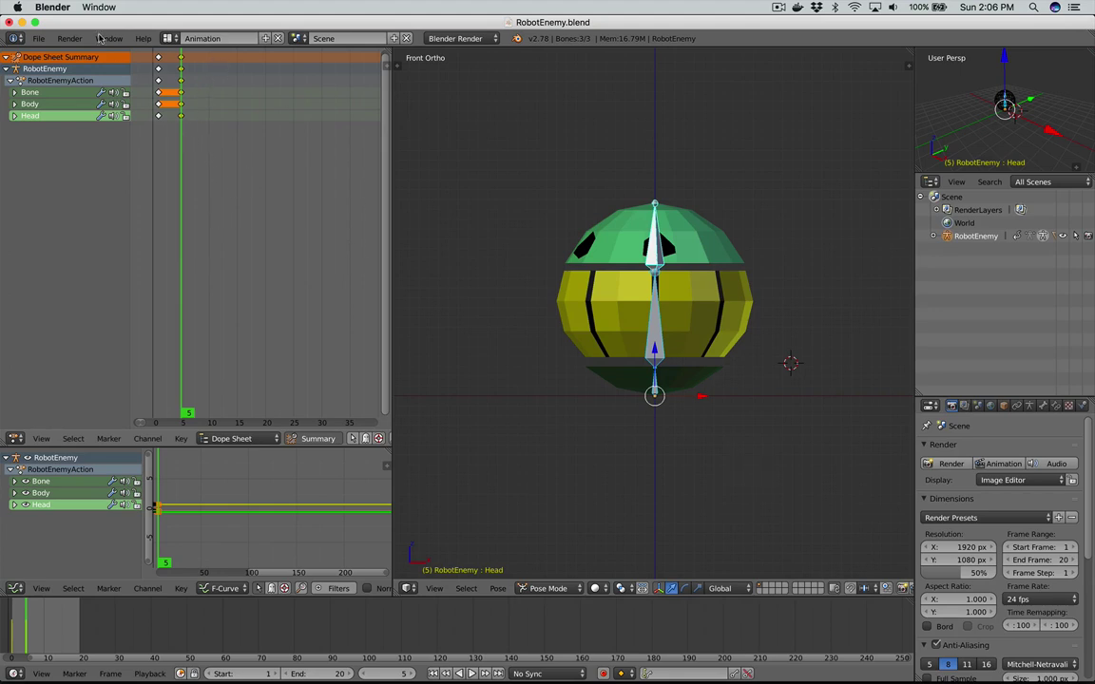
# Step: Duplicate the frame-1 pose keys to frame 10, then check frames 1 and 5
pyautogui.click(158, 58)
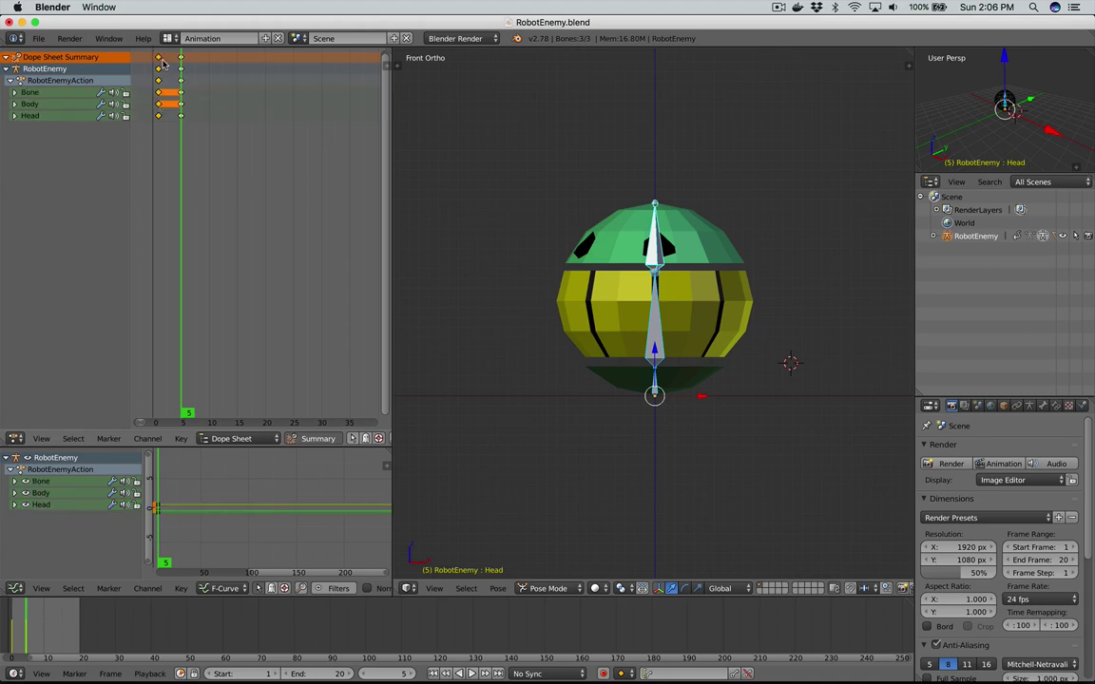
pyautogui.hotkey('shift', 'd')
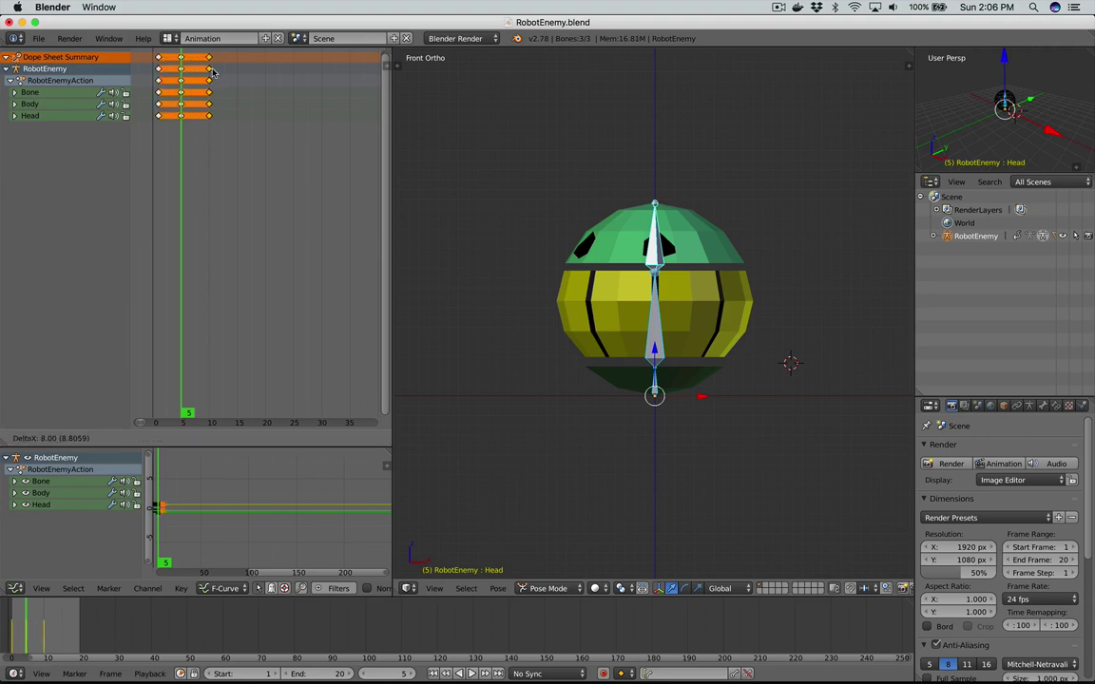
pyautogui.click(213, 72)
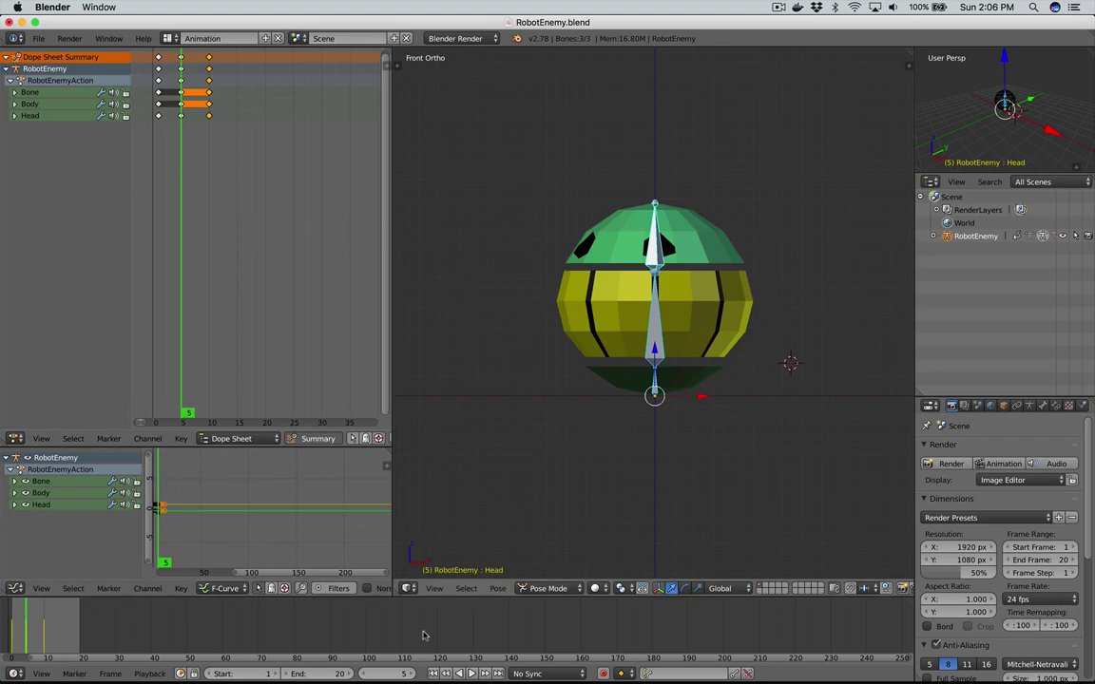
pyautogui.click(433, 674)
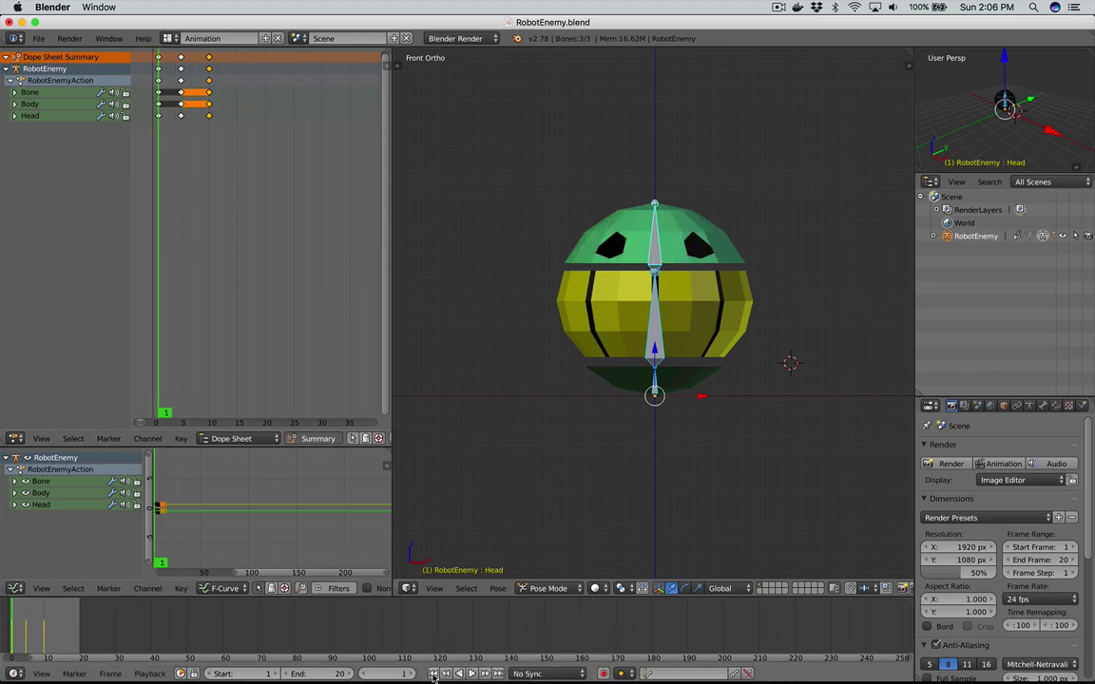
pyautogui.click(484, 674)
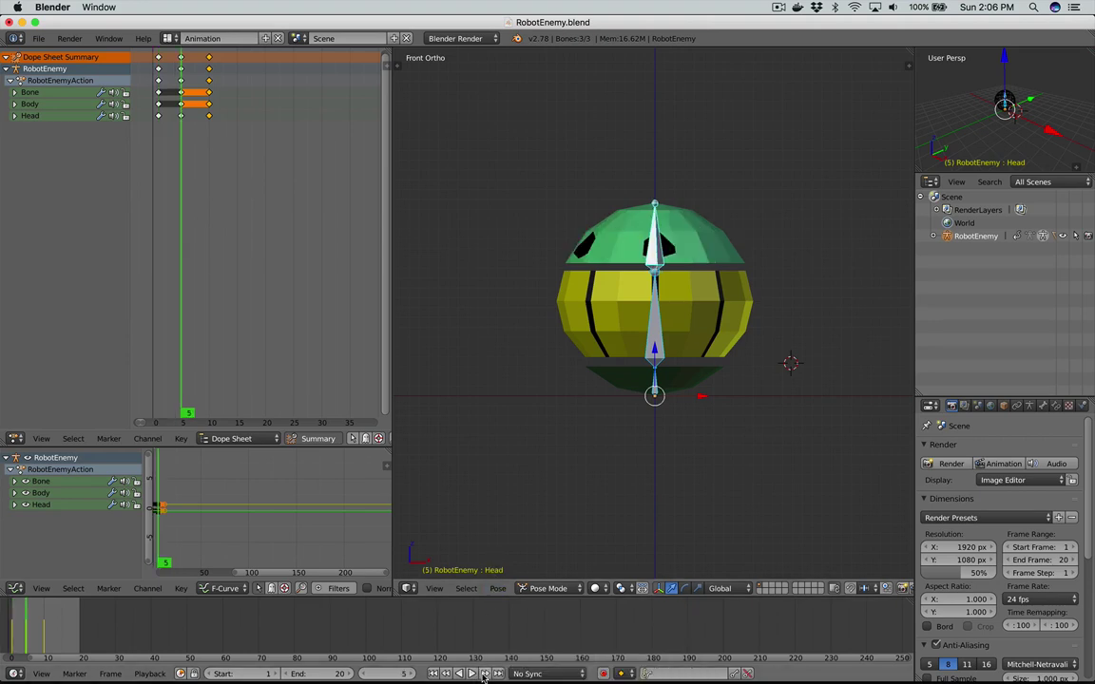
# Step: At frame 10, rotate the Head bone partway to one side in top view
pyautogui.click(484, 674)
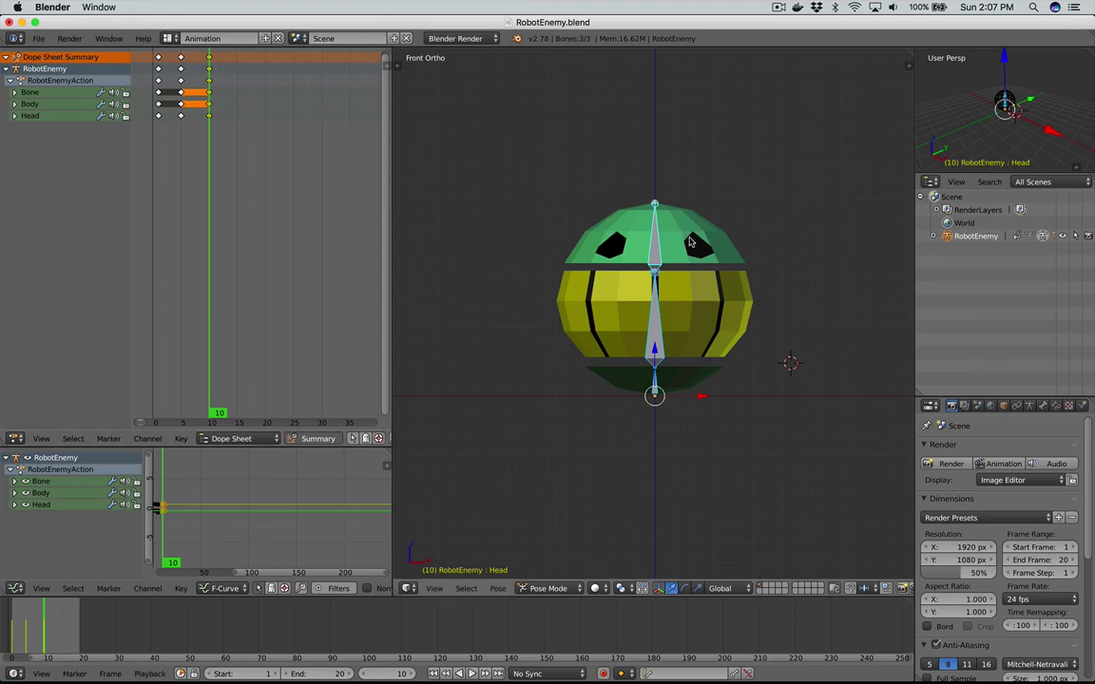
pyautogui.press('KP_7')
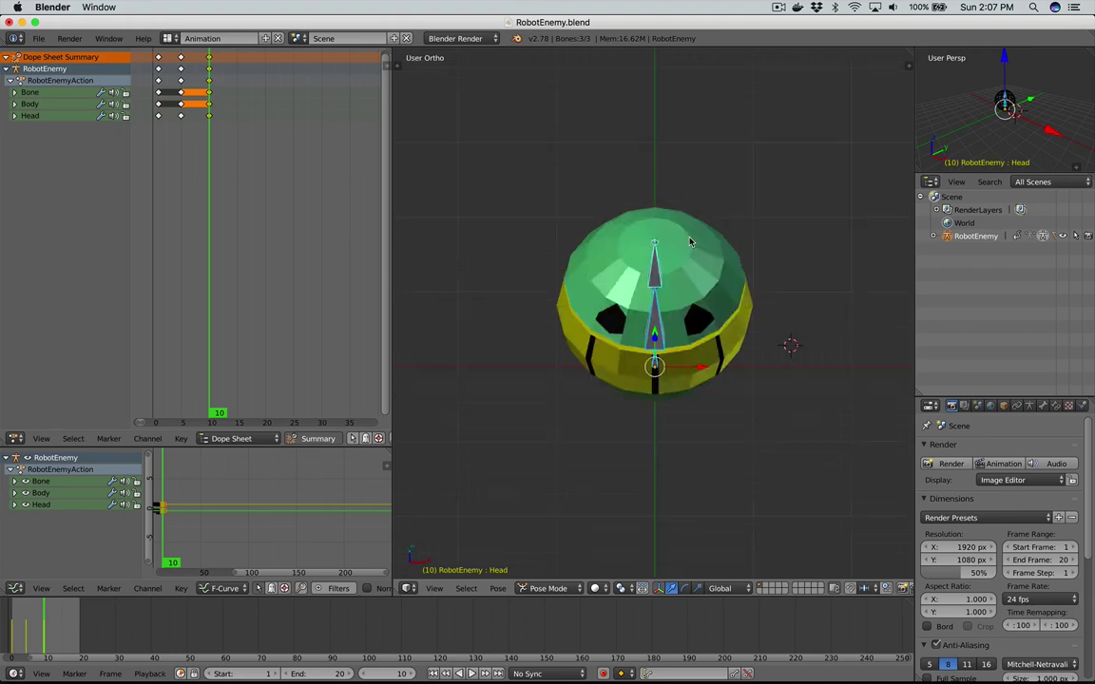
pyautogui.press('KP_1')
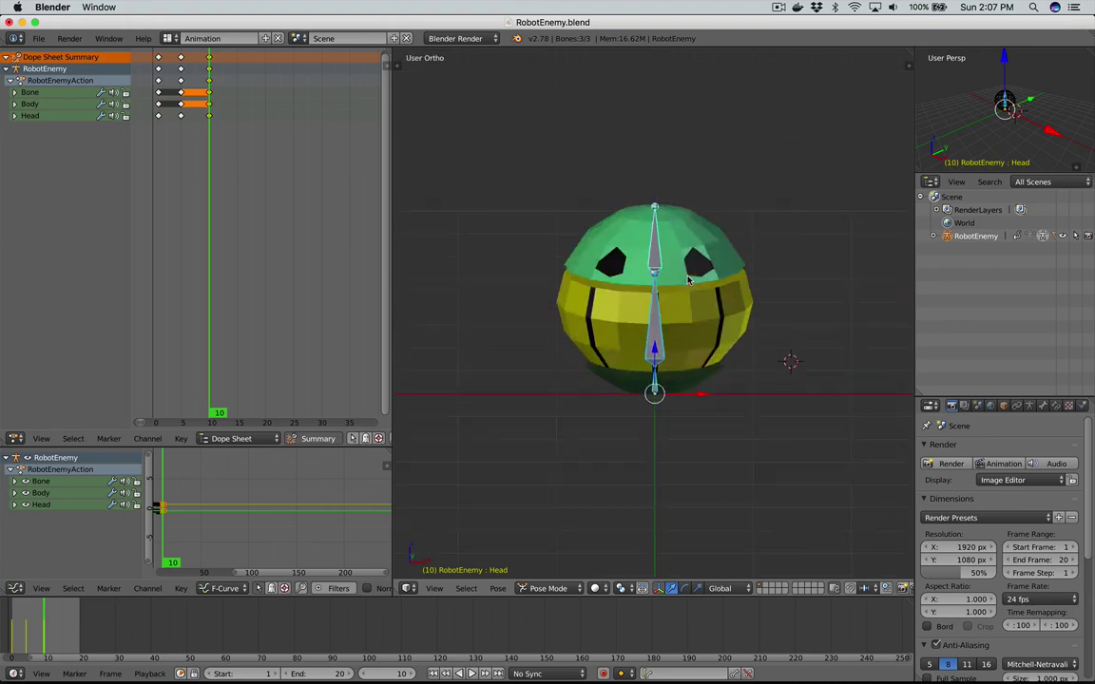
pyautogui.rightClick(654, 266)
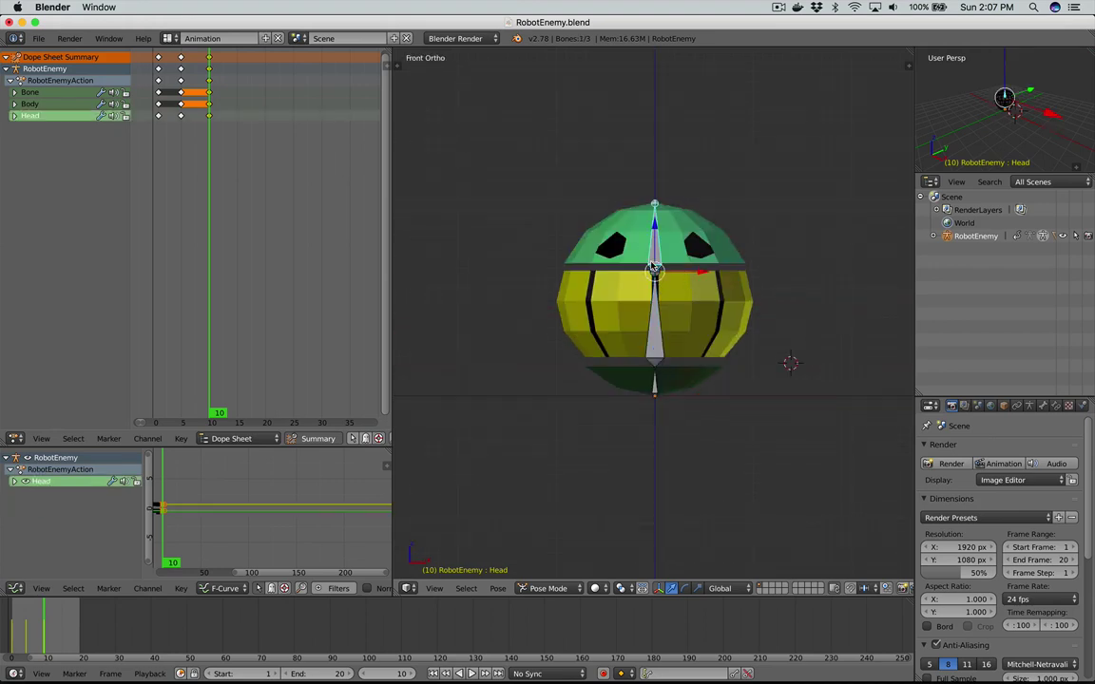
pyautogui.press('KP_7')
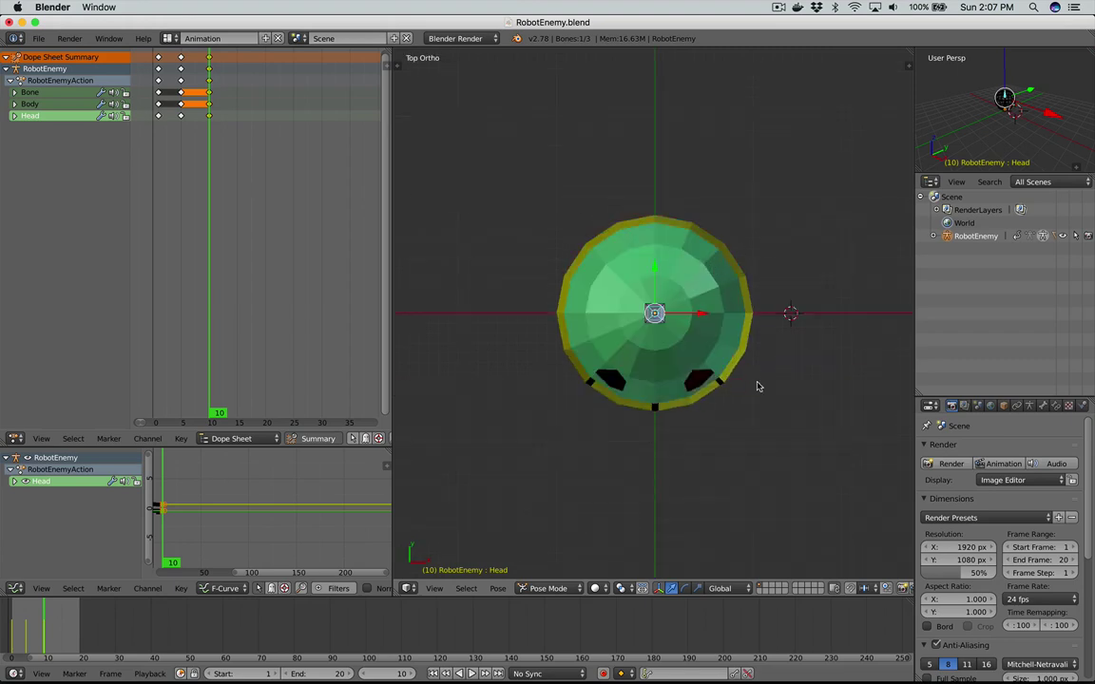
pyautogui.press('r')
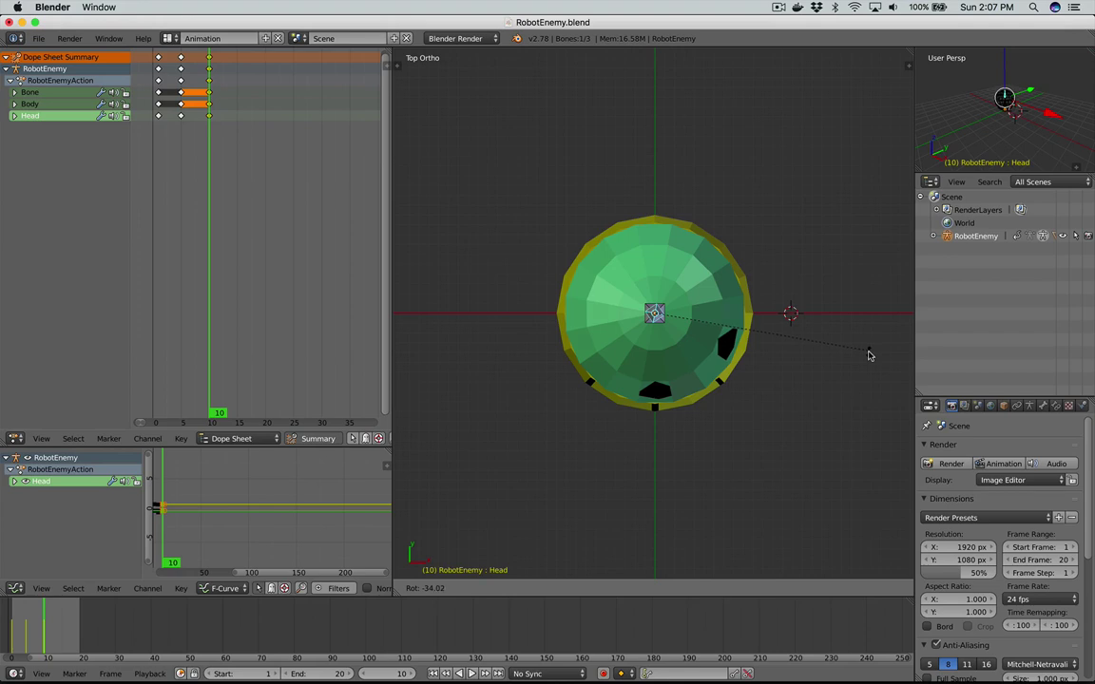
pyautogui.click(868, 356)
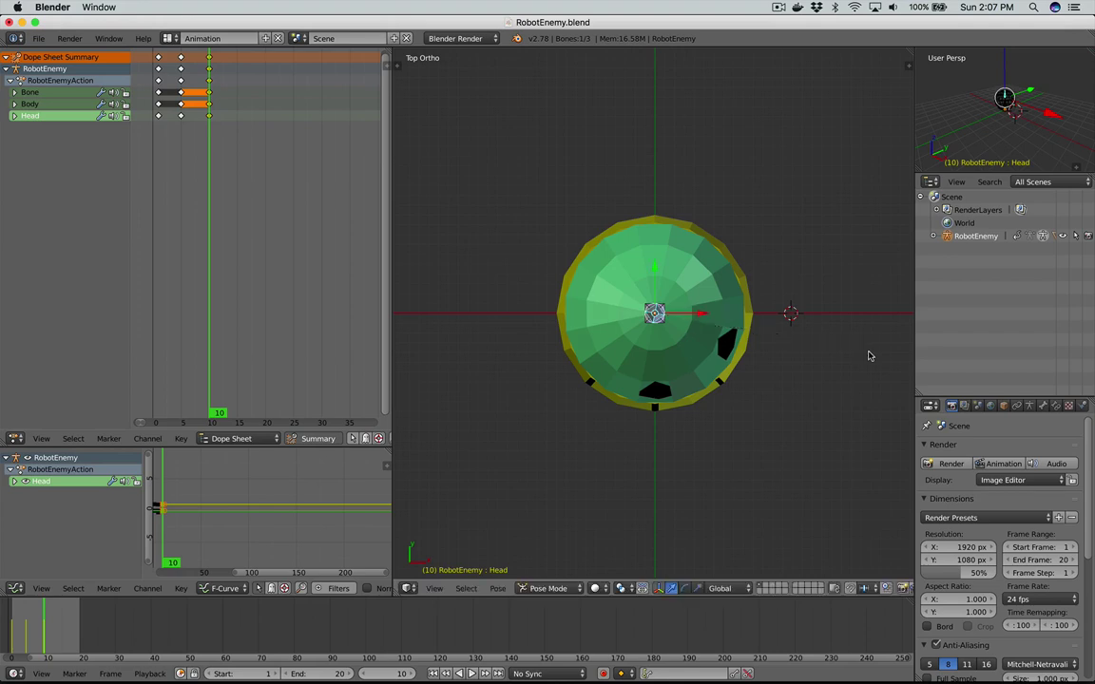
# Step: Select all three bones and insert LocRot keyframes at frame 10
pyautogui.press('KP_1')
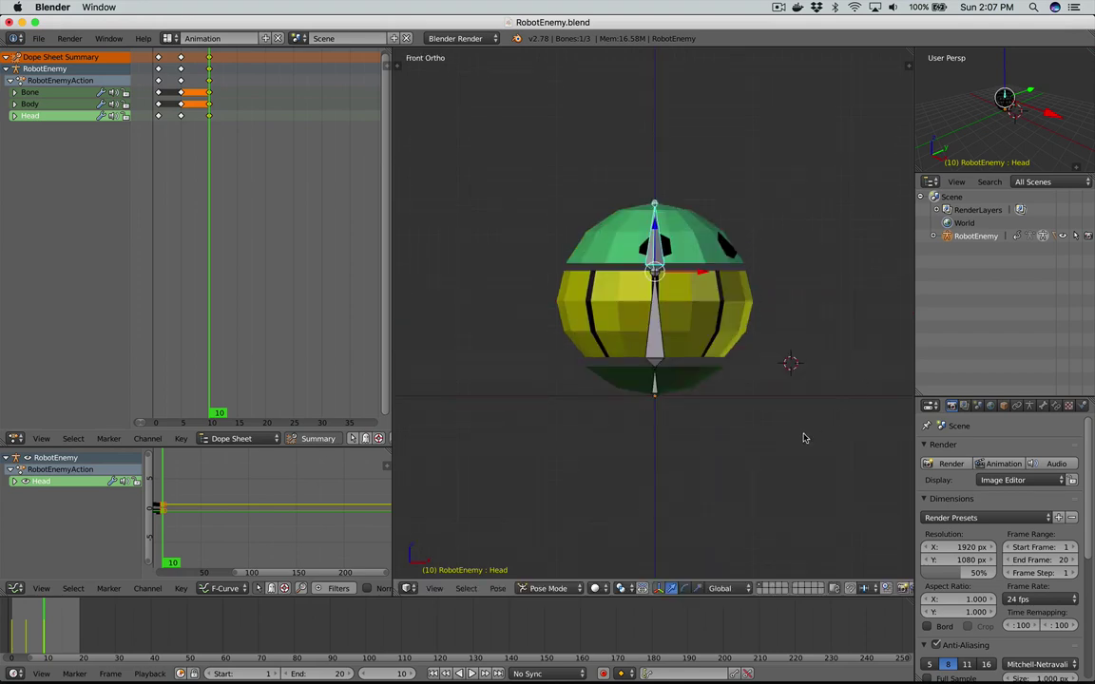
pyautogui.press('a')
pyautogui.press('a')
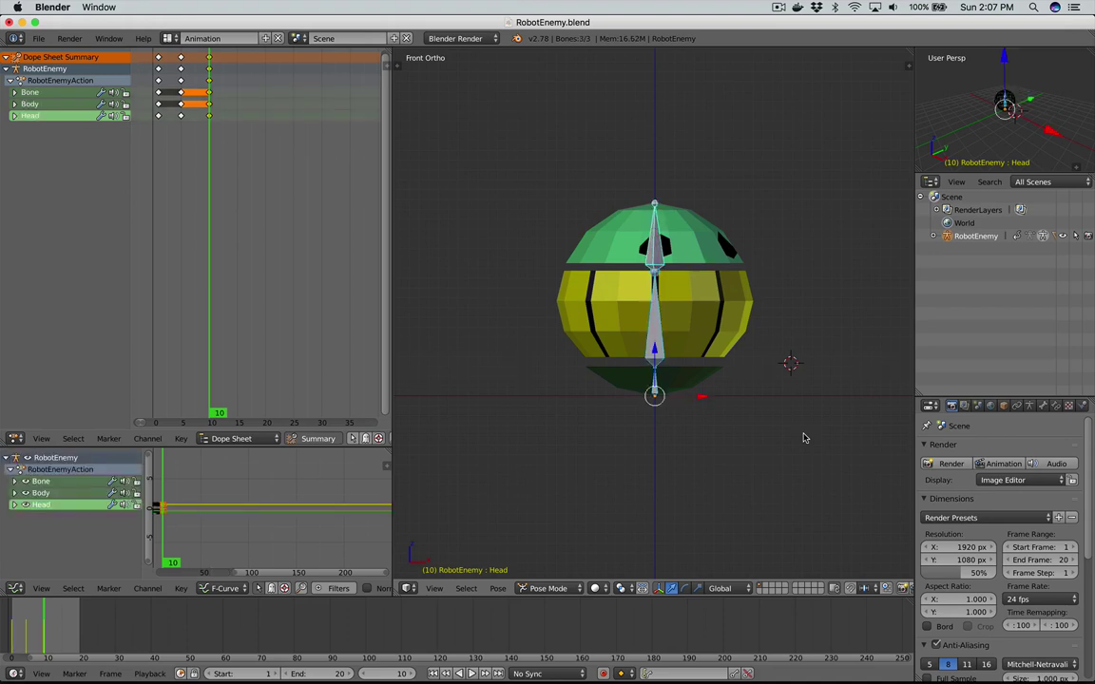
pyautogui.press('i')
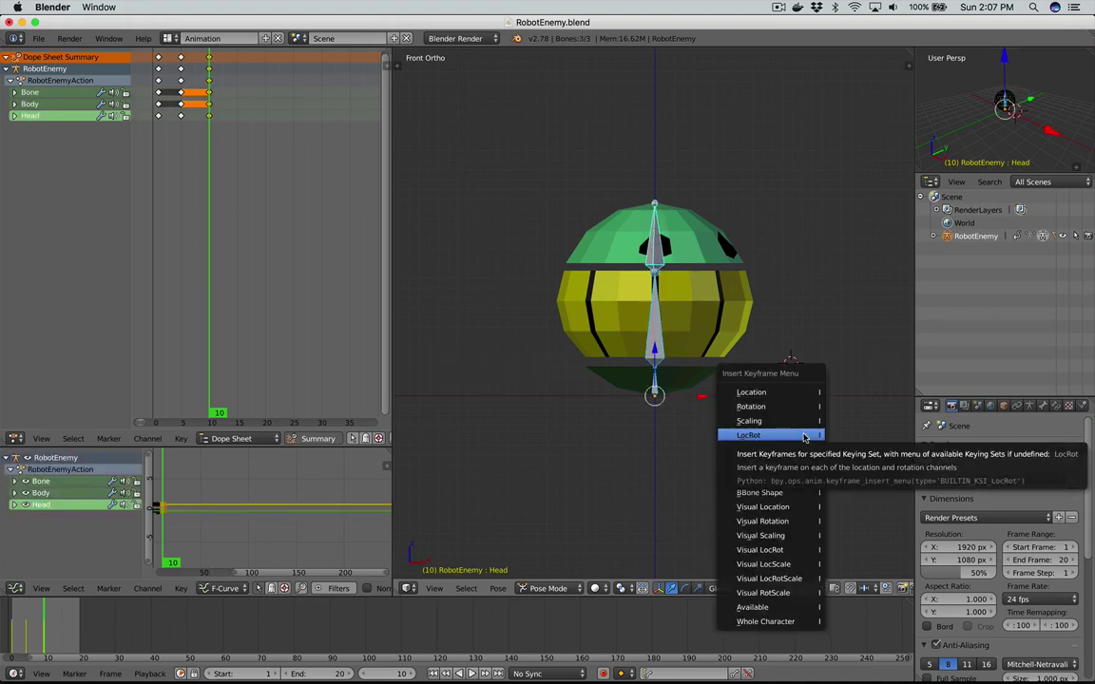
pyautogui.click(804, 436)
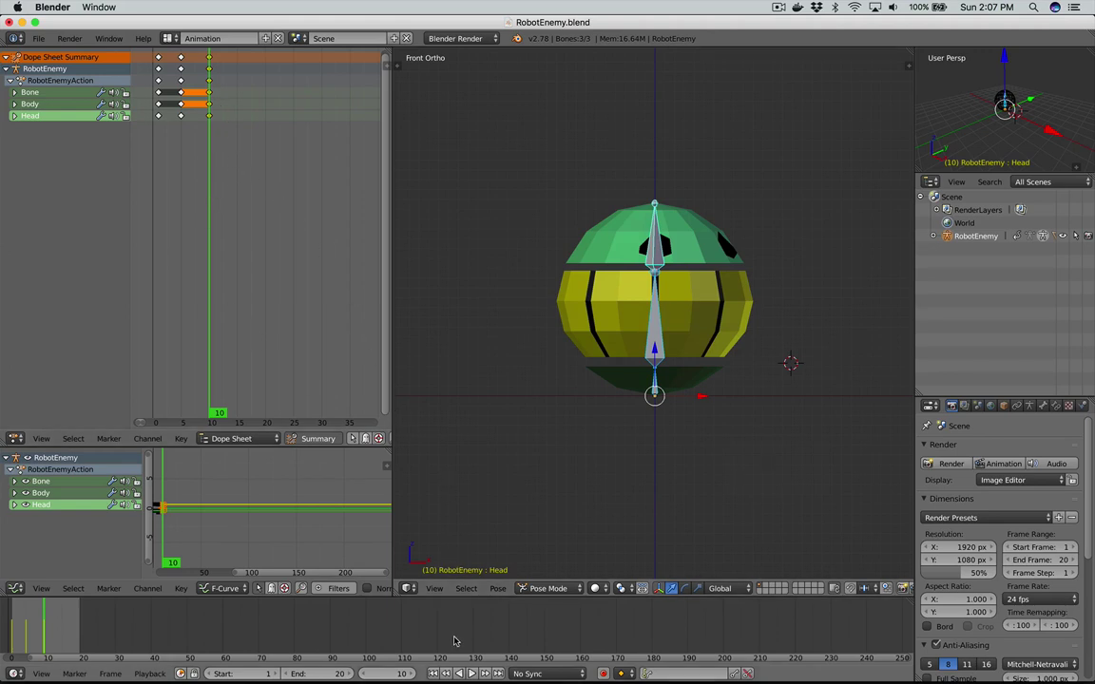
# Step: Step through the keyframes from frame 1 to frame 10 to review the poses
pyautogui.click(444, 672)
pyautogui.click(444, 672)
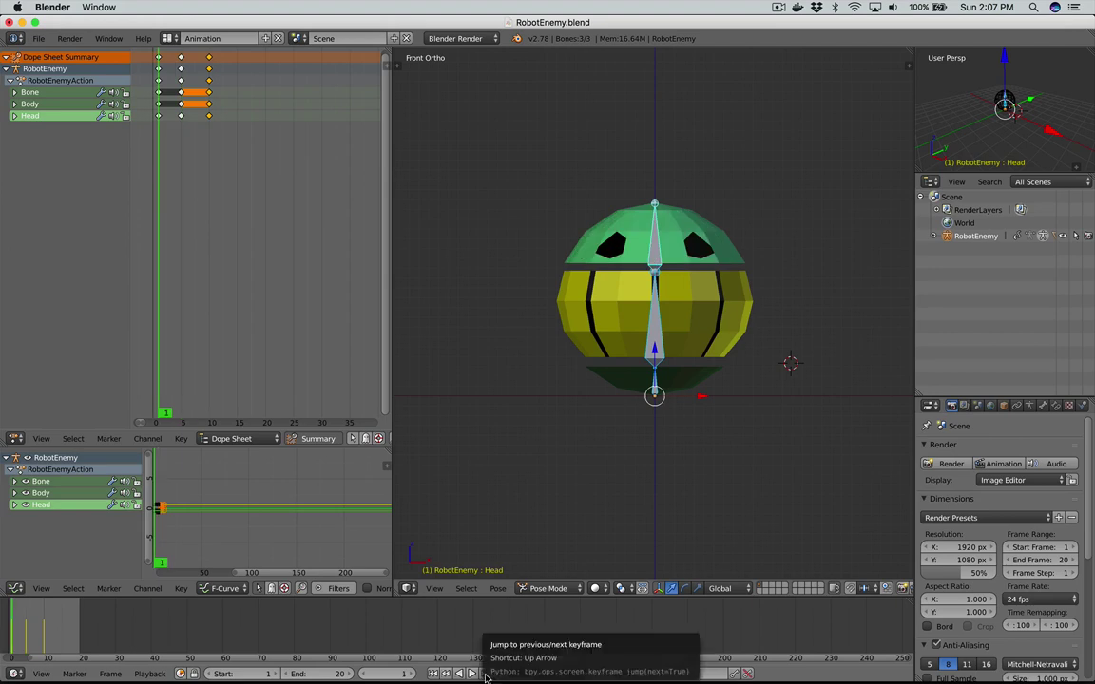
pyautogui.click(485, 674)
pyautogui.click(485, 674)
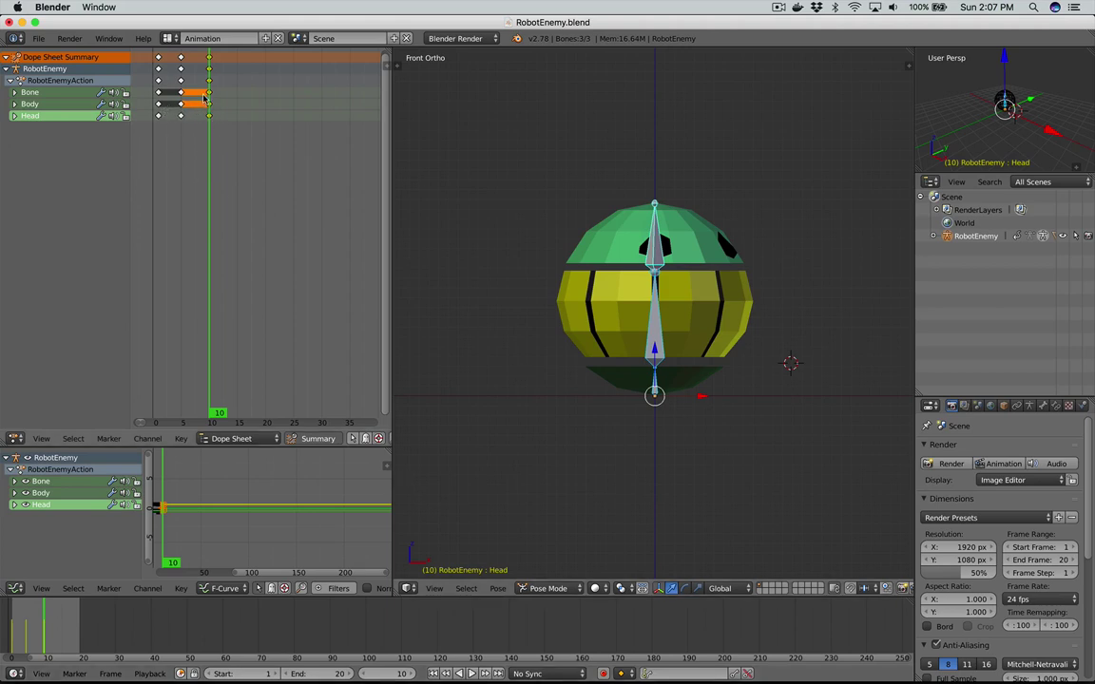
# Step: Copy the frame-1 keys to frame 15 and set the Timeline End frame to 15
pyautogui.rightClick(160, 58)
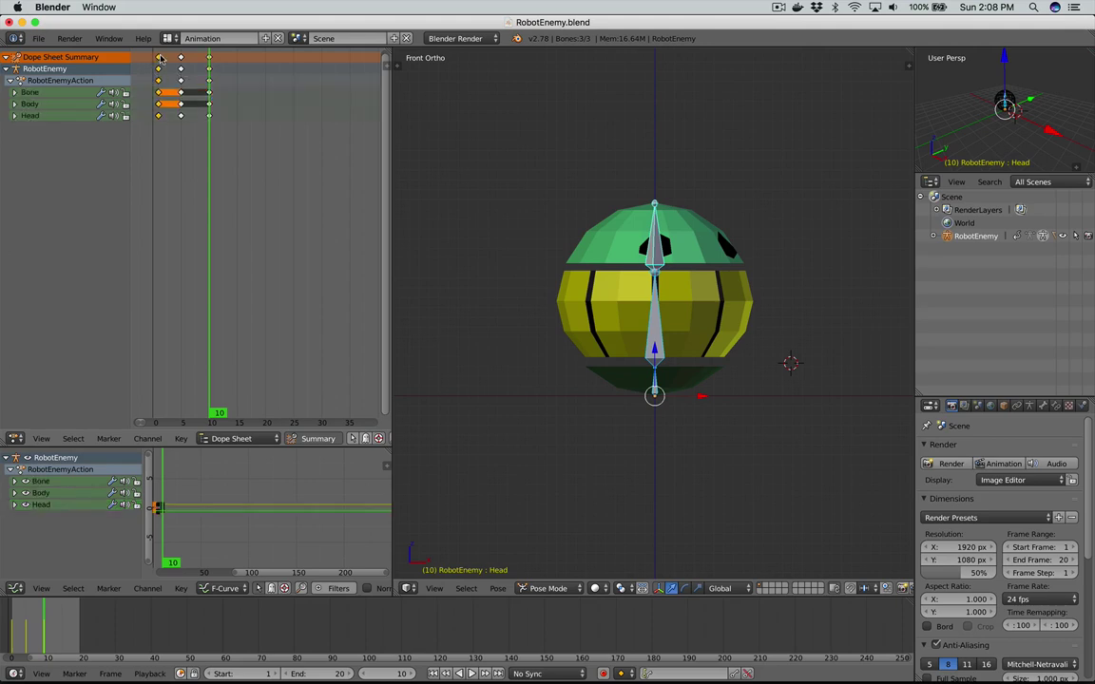
pyautogui.hotkey('shift', 'd')
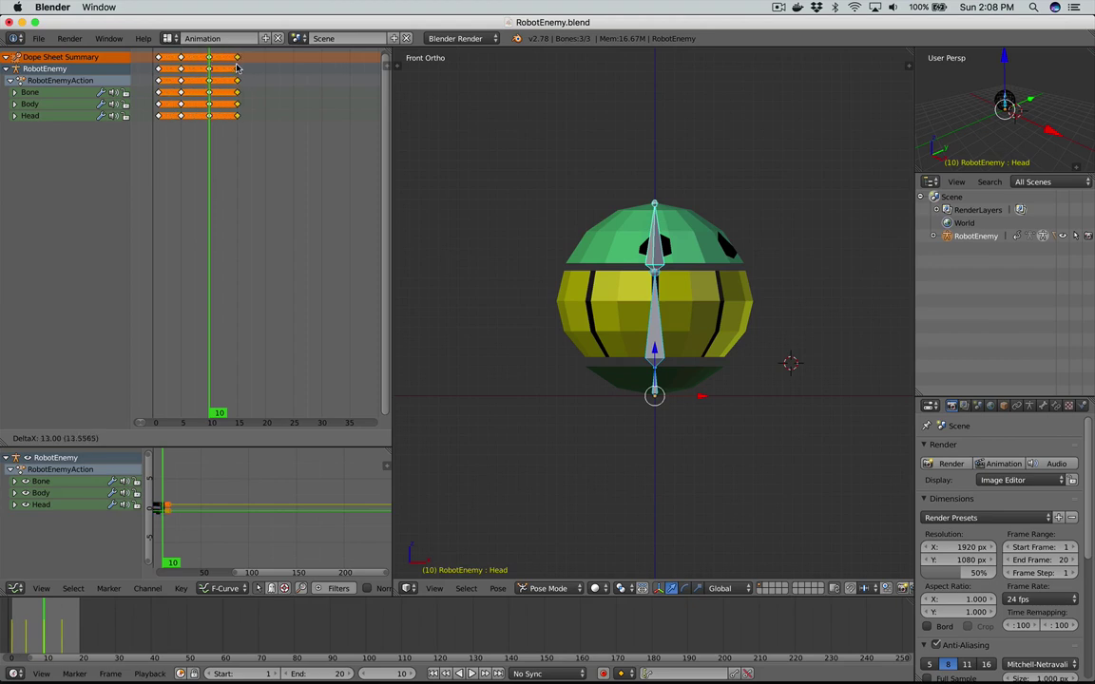
pyautogui.click(238, 68)
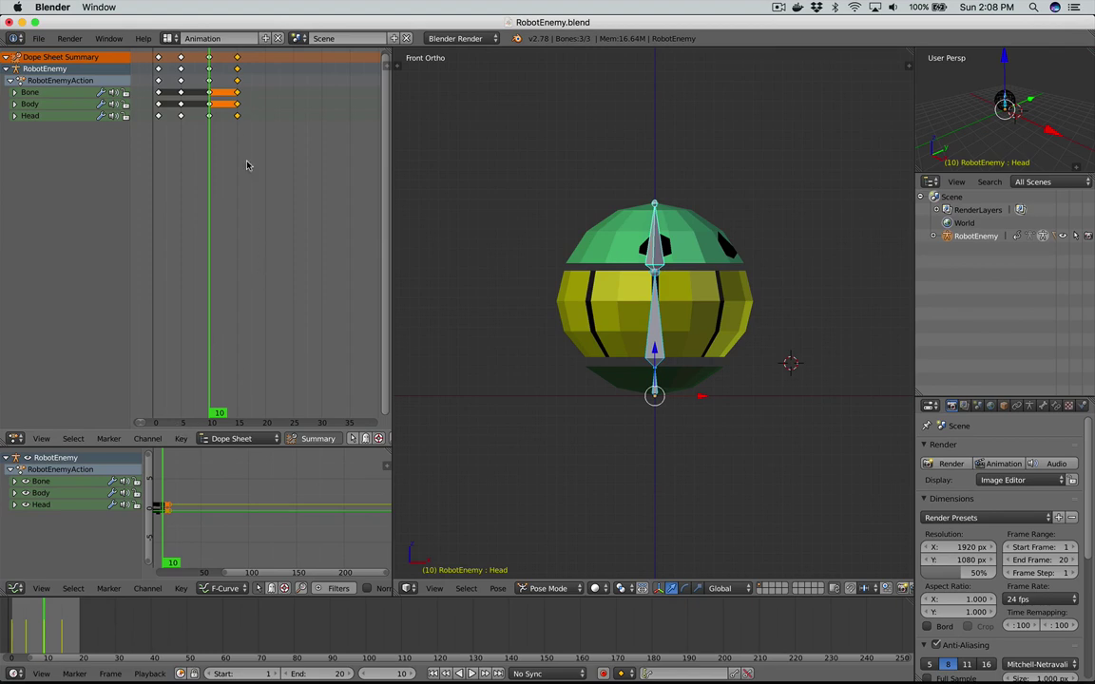
pyautogui.press('Up')
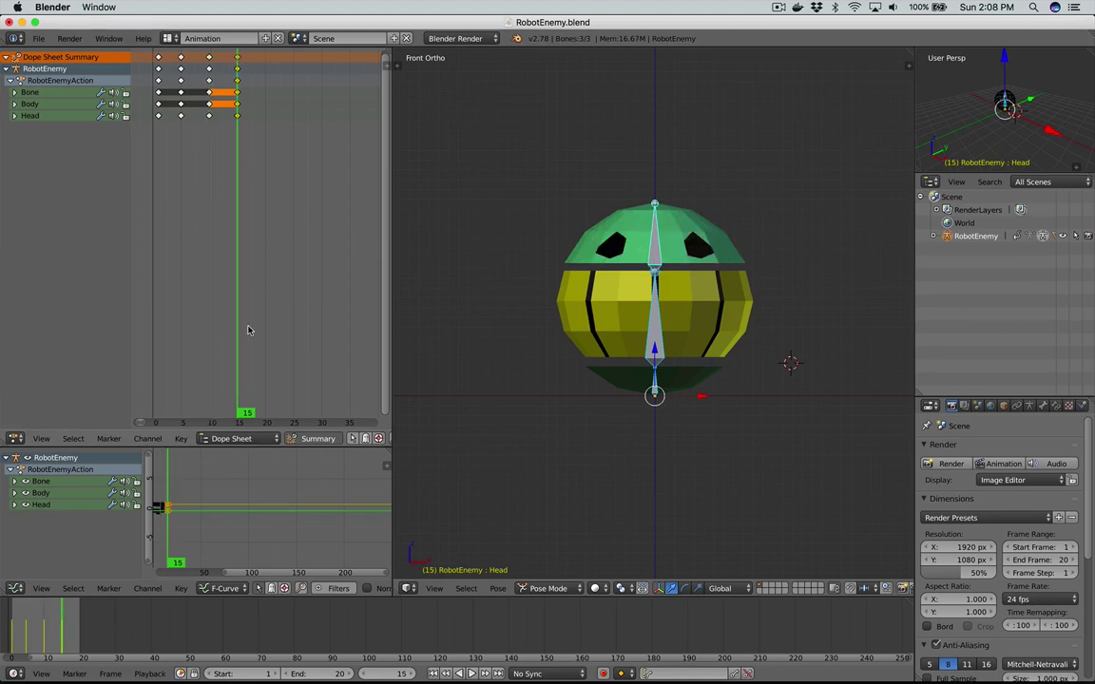
pyautogui.click(333, 673)
pyautogui.write('1')
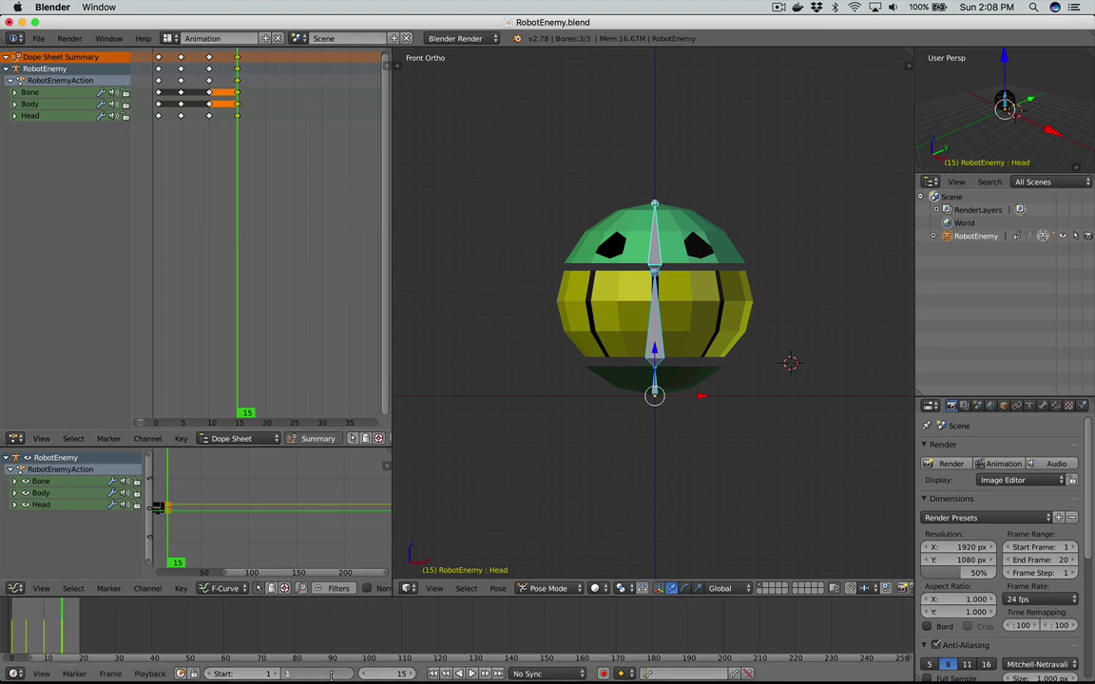
pyautogui.write('5')
pyautogui.press('Return')
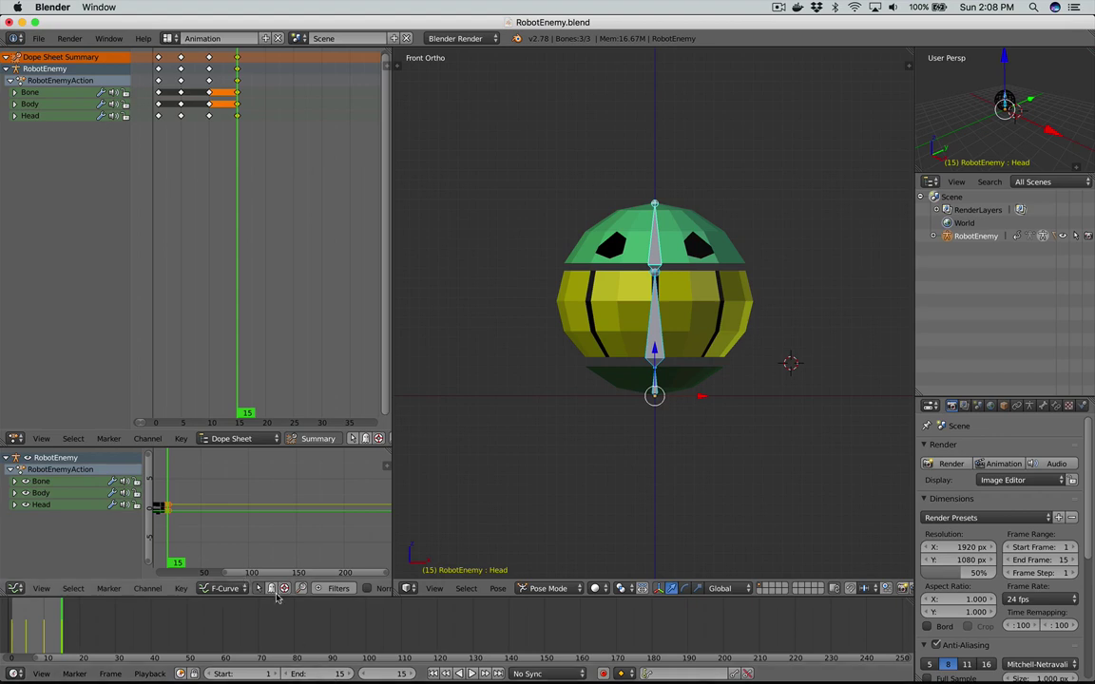
# Step: Preview the head-turn animation, rewind to frame 1, and save over RobotEnemy.blend
pyautogui.click(472, 673)
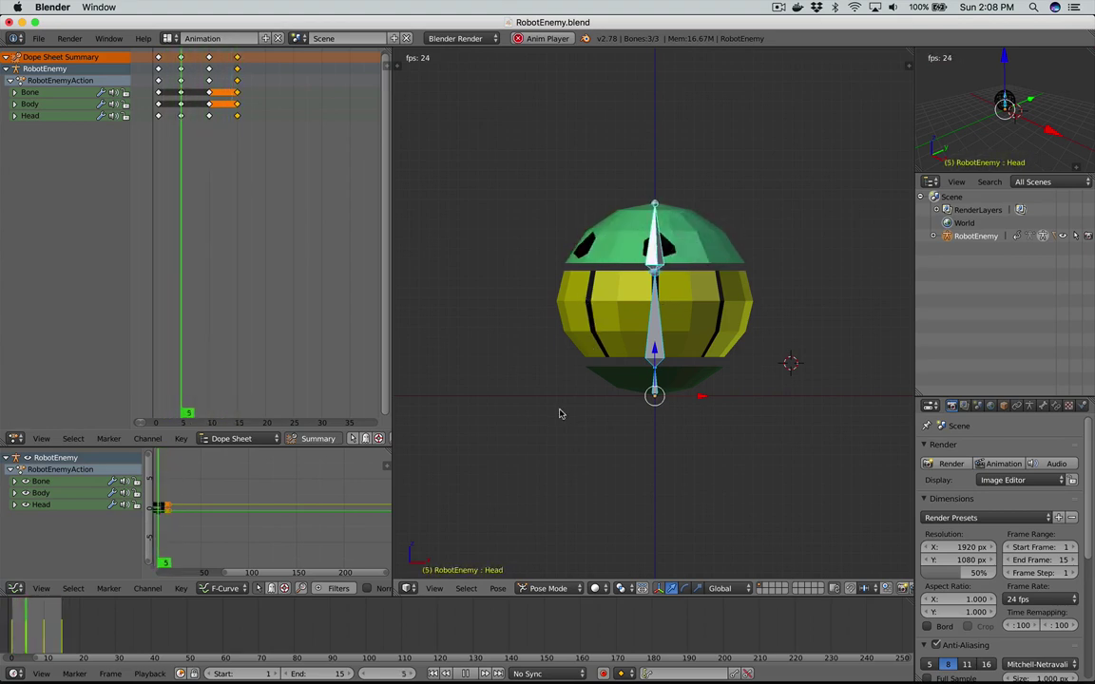
pyautogui.click(465, 673)
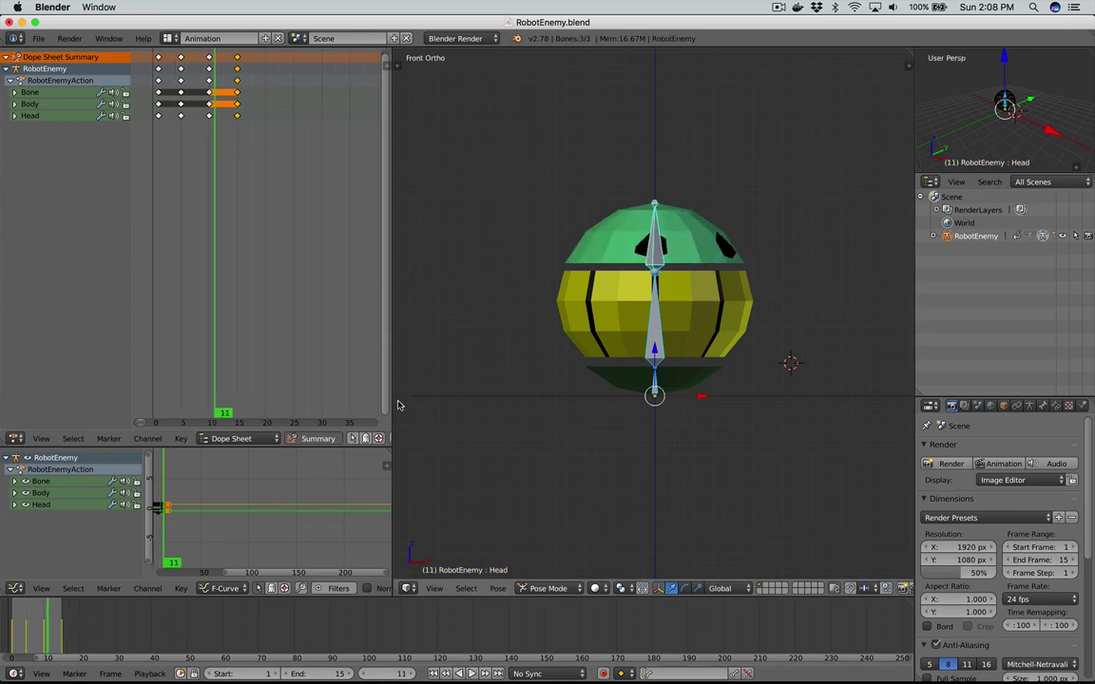
pyautogui.click(432, 674)
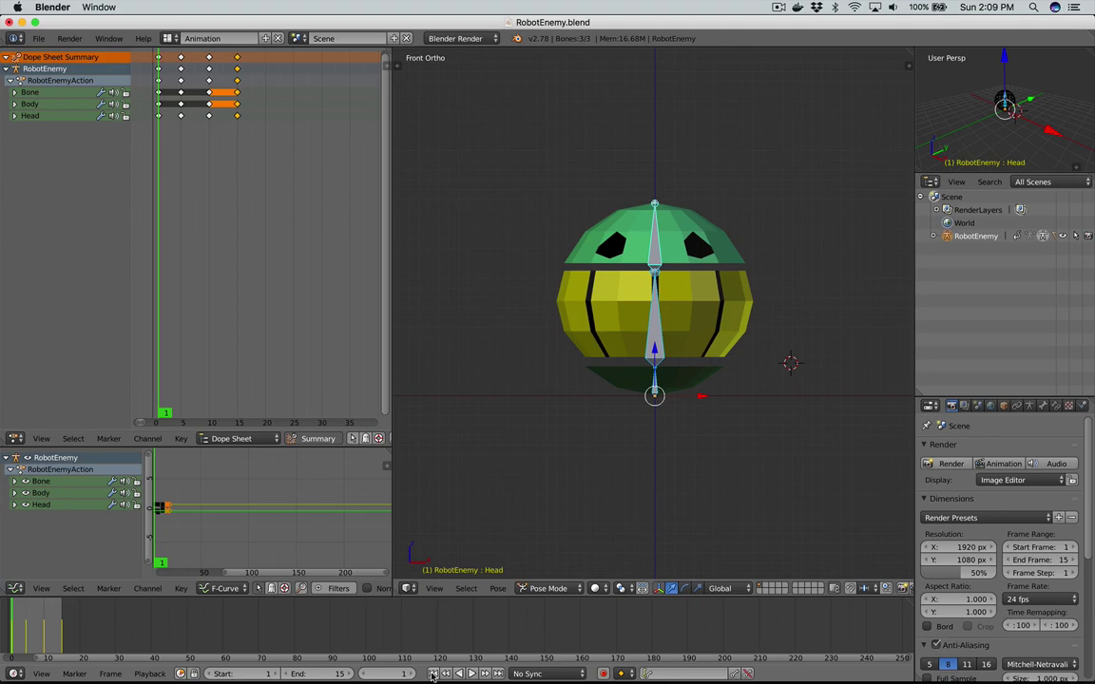
pyautogui.hotkey('ctrl', 's')
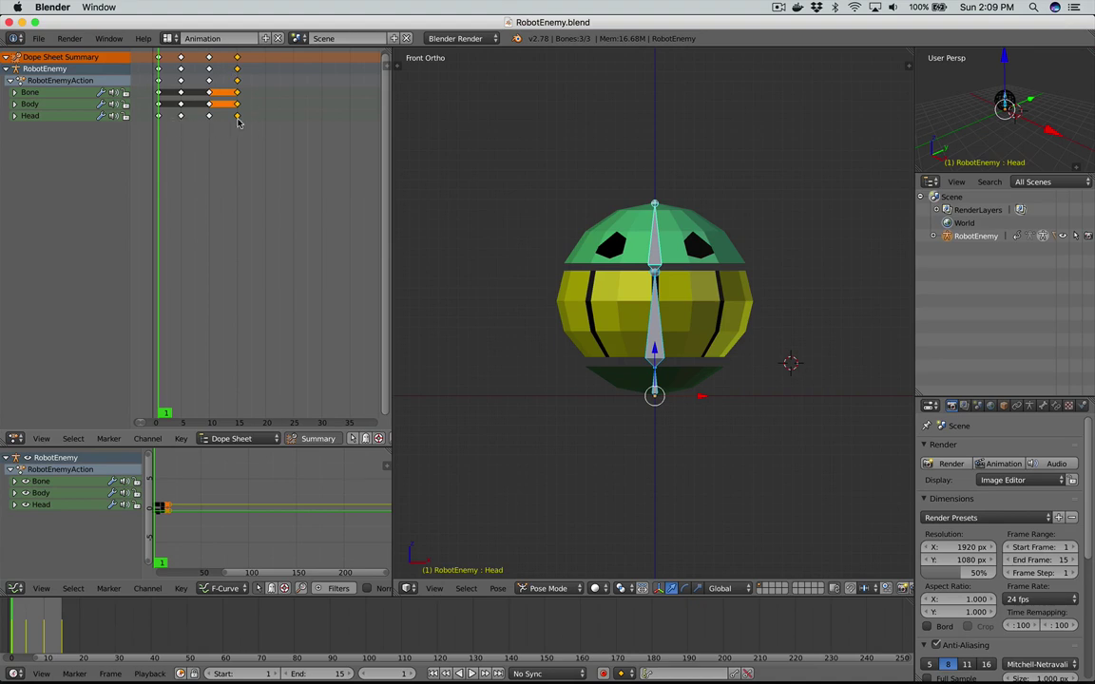
# Step: Slide the frame-15 keyframes later to frame 20 and step to that frame
pyautogui.hotkey('shift', 'Right')
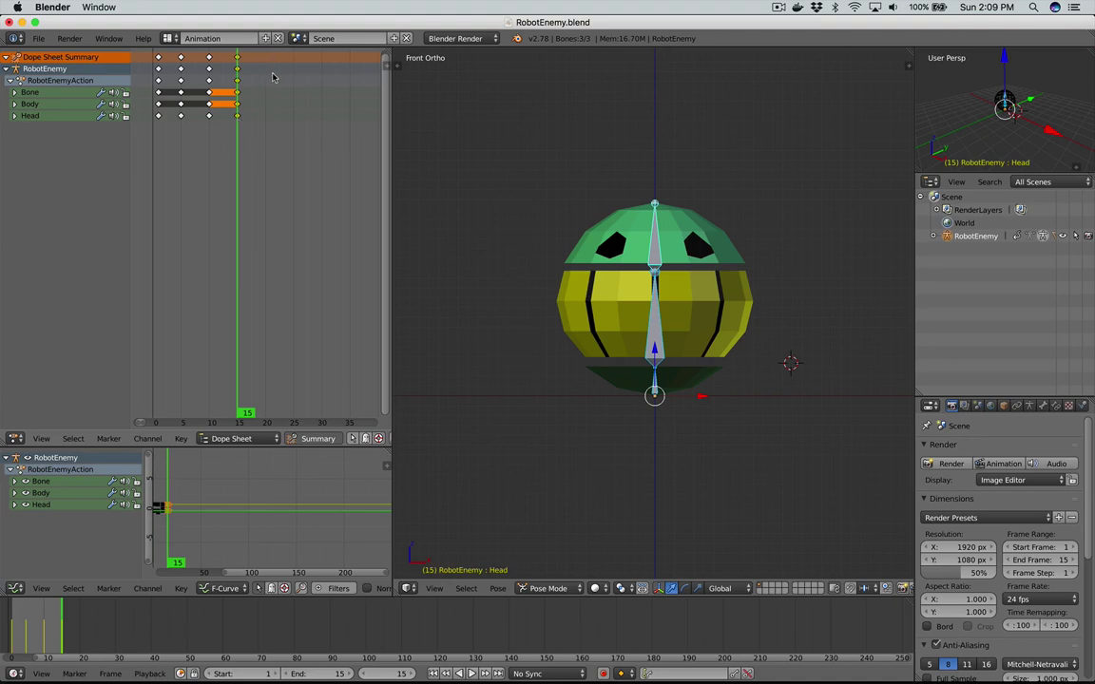
pyautogui.hscroll(1, 274, 89)
pyautogui.hscroll(4, 275, 91)
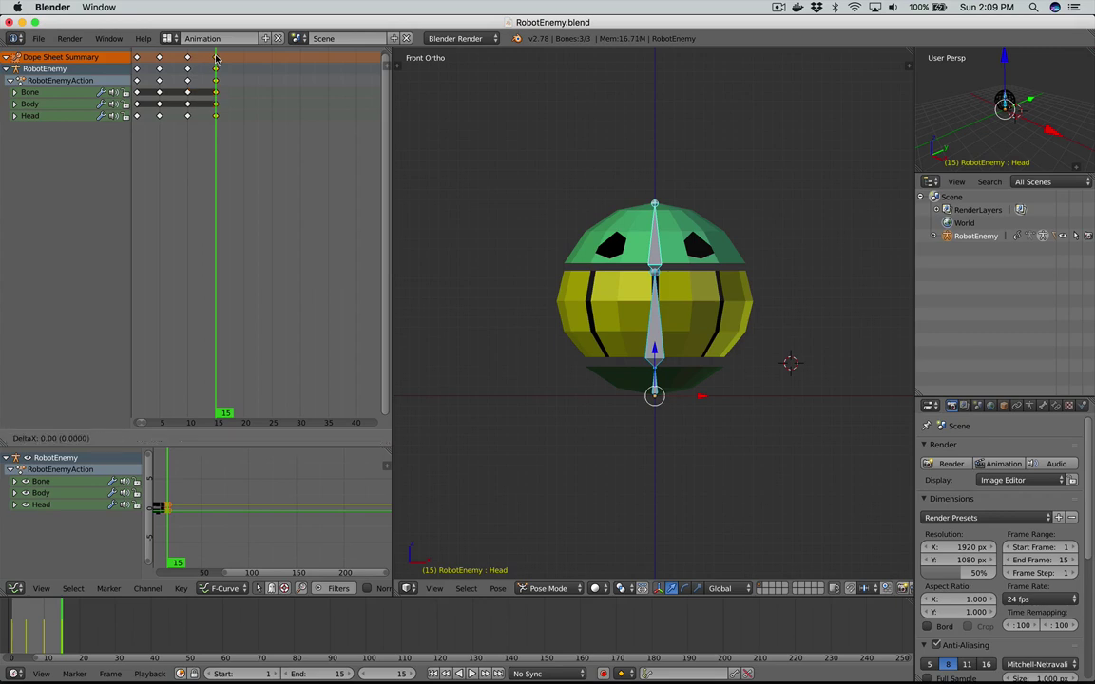
pyautogui.press('g')
pyautogui.click(245, 60)
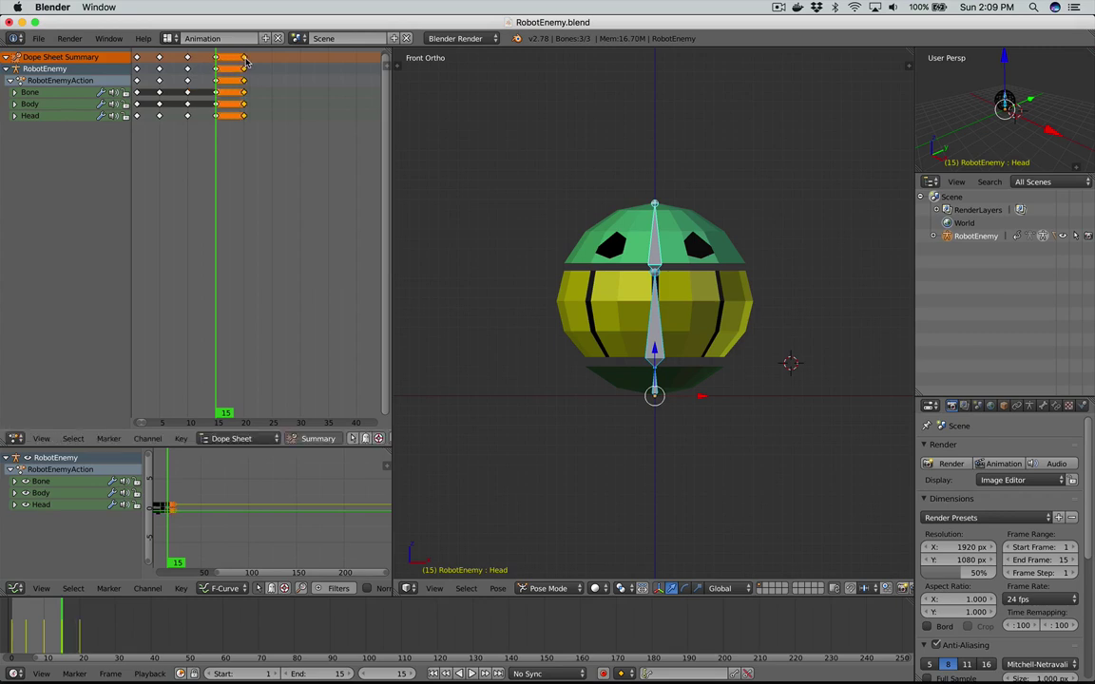
pyautogui.click(241, 59)
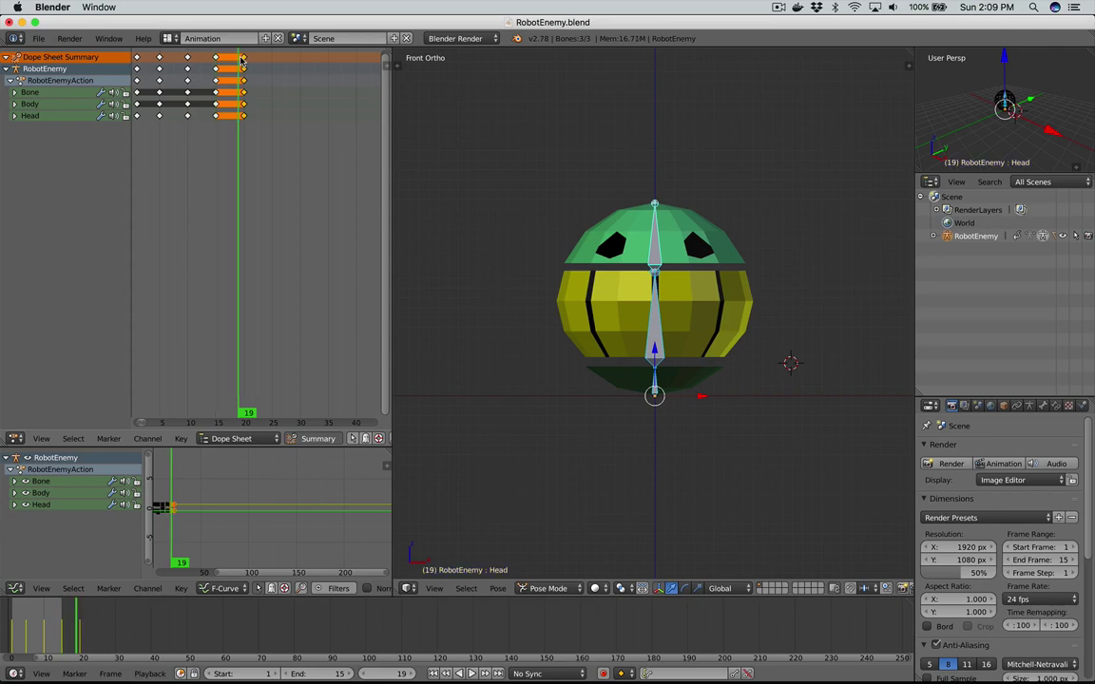
pyautogui.click(243, 59)
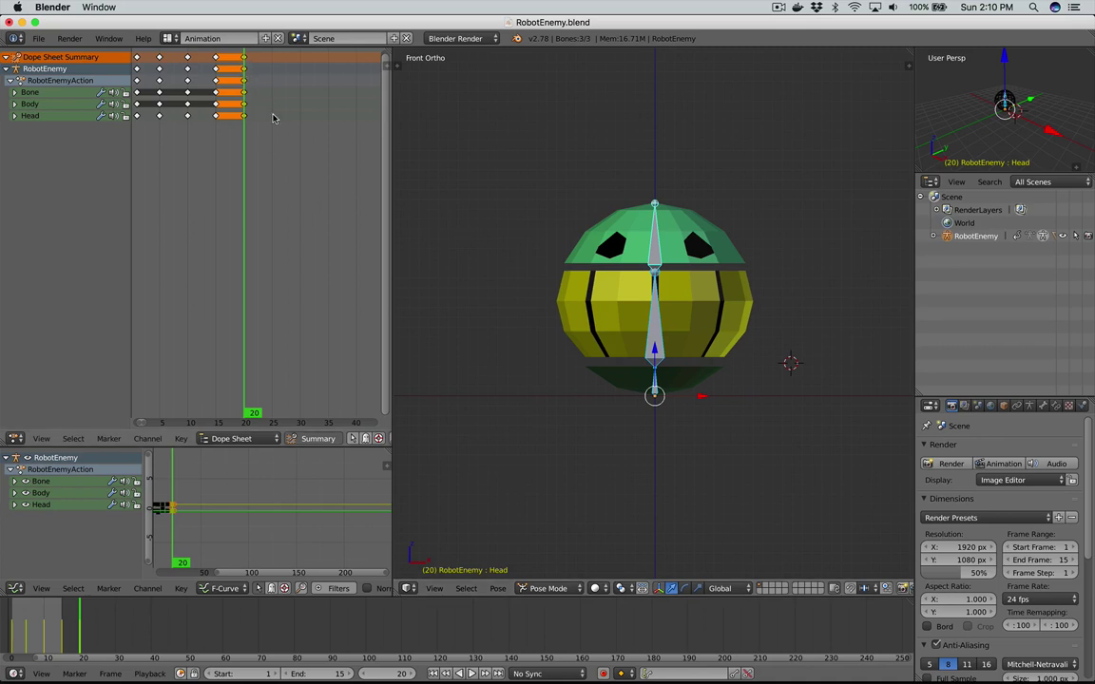
# Step: Shift the frame-20 keys to frame 25, select the Head bone, and compare with frame 5
pyautogui.press('g')
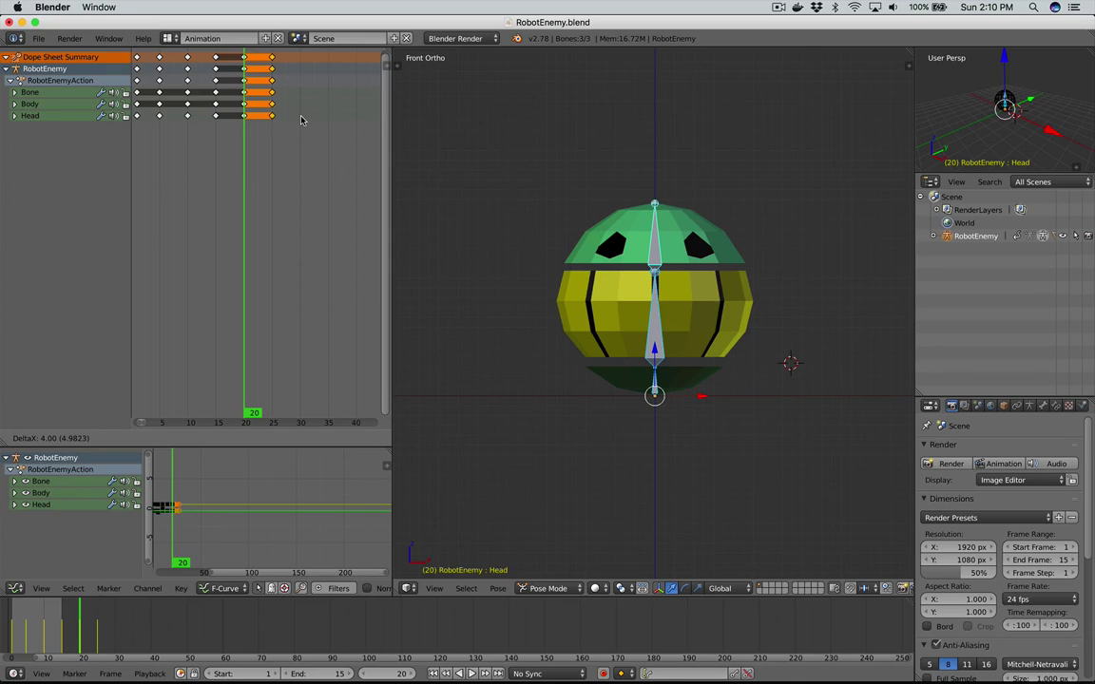
pyautogui.click(301, 118)
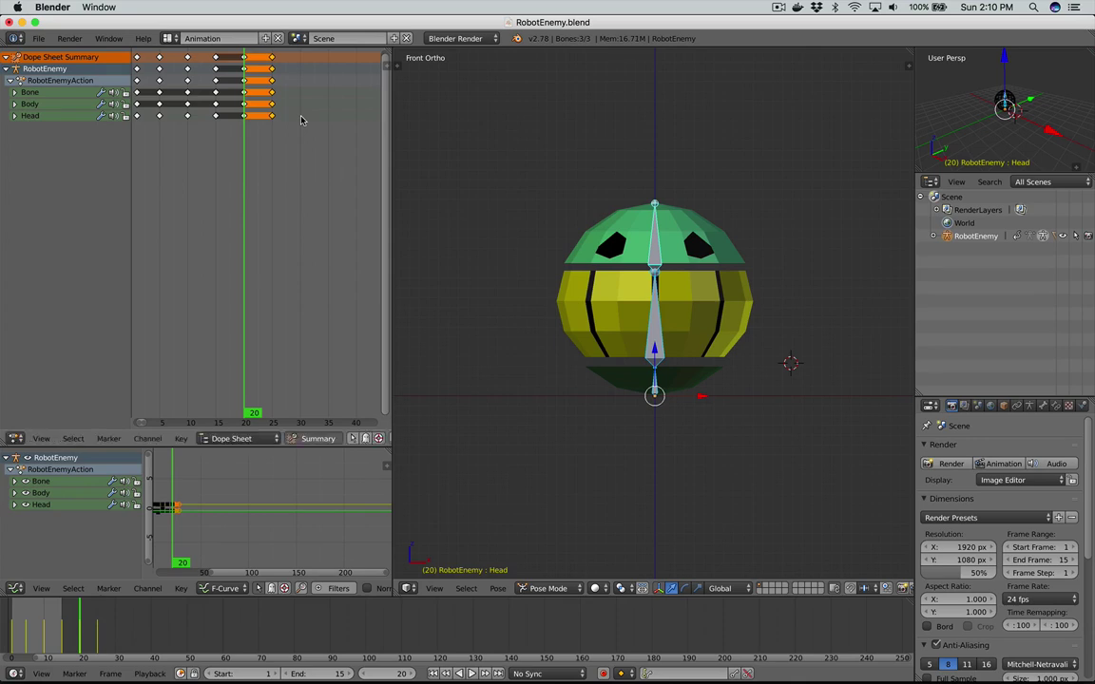
pyautogui.click(271, 59)
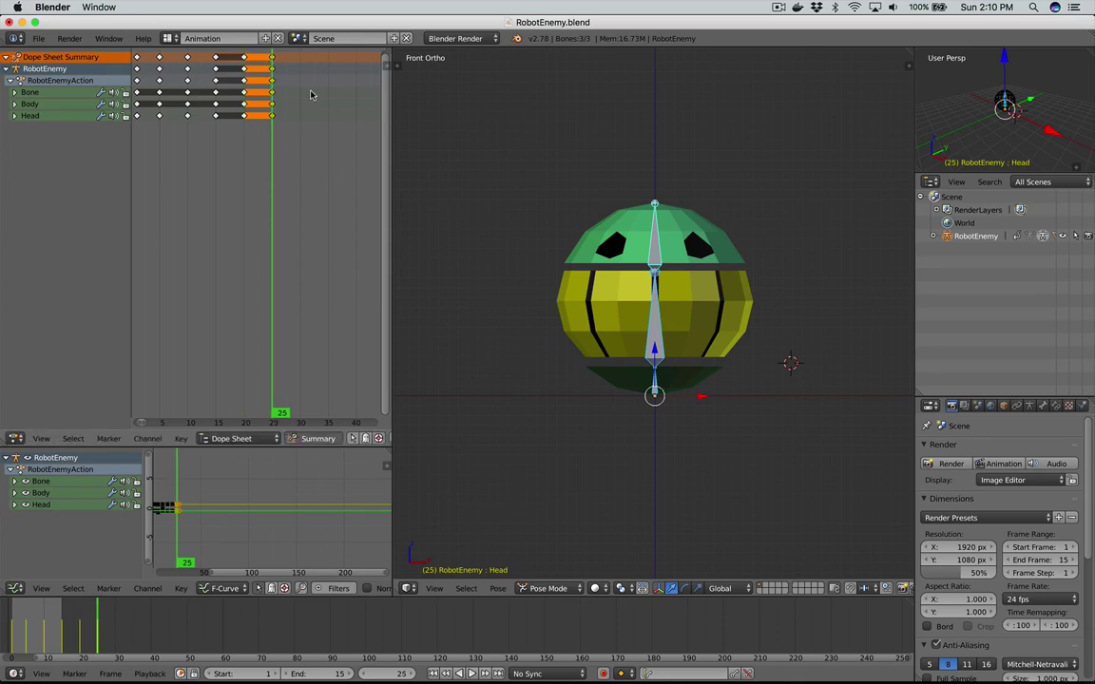
pyautogui.rightClick(661, 252)
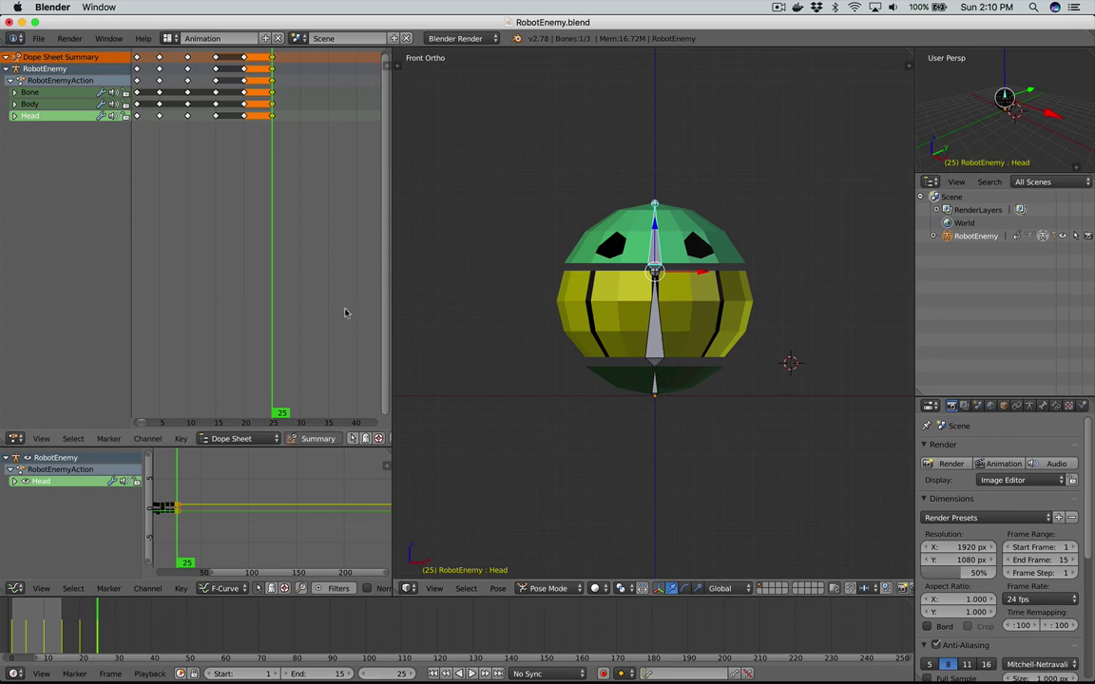
pyautogui.hscroll(-3, 193, 274)
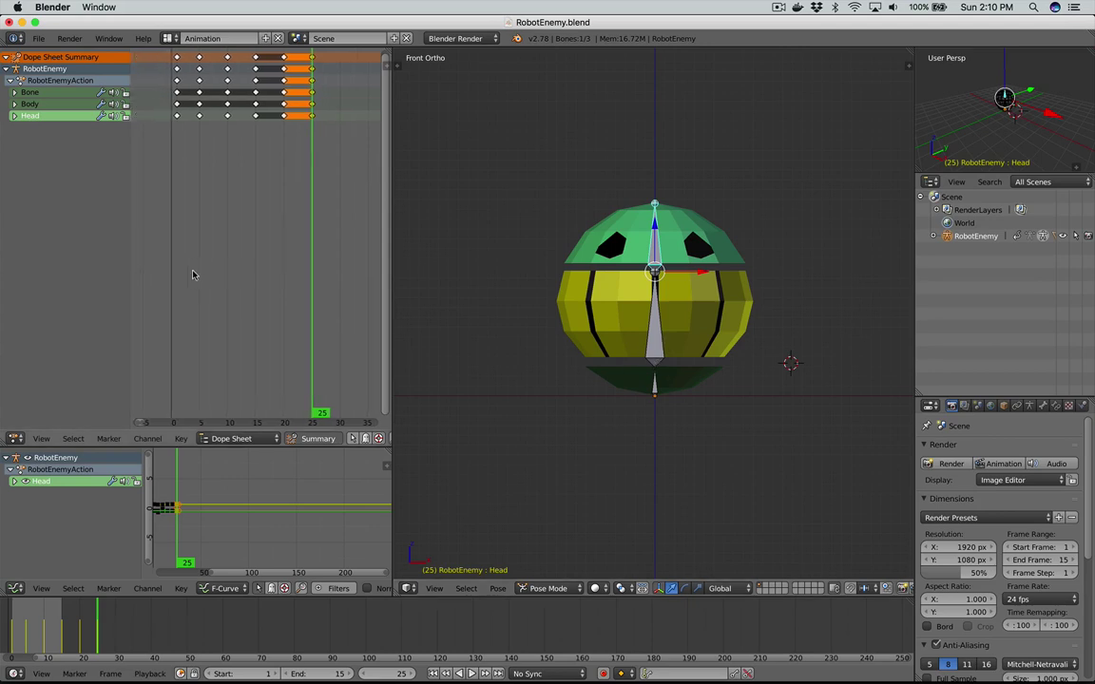
pyautogui.click(201, 59)
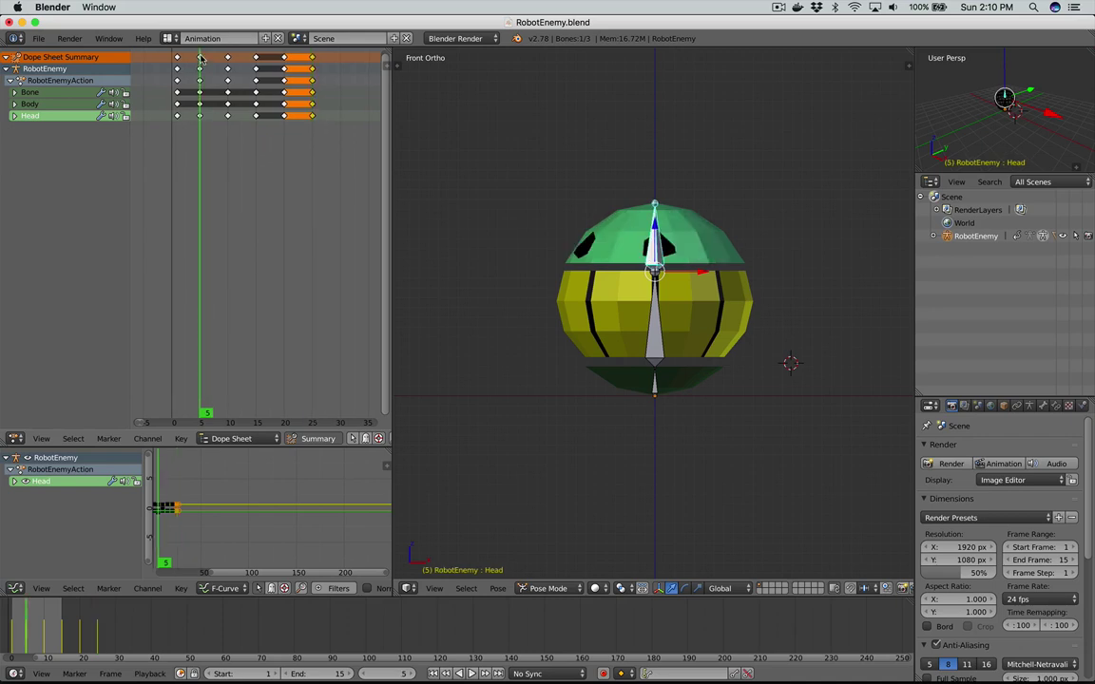
pyautogui.click(313, 100)
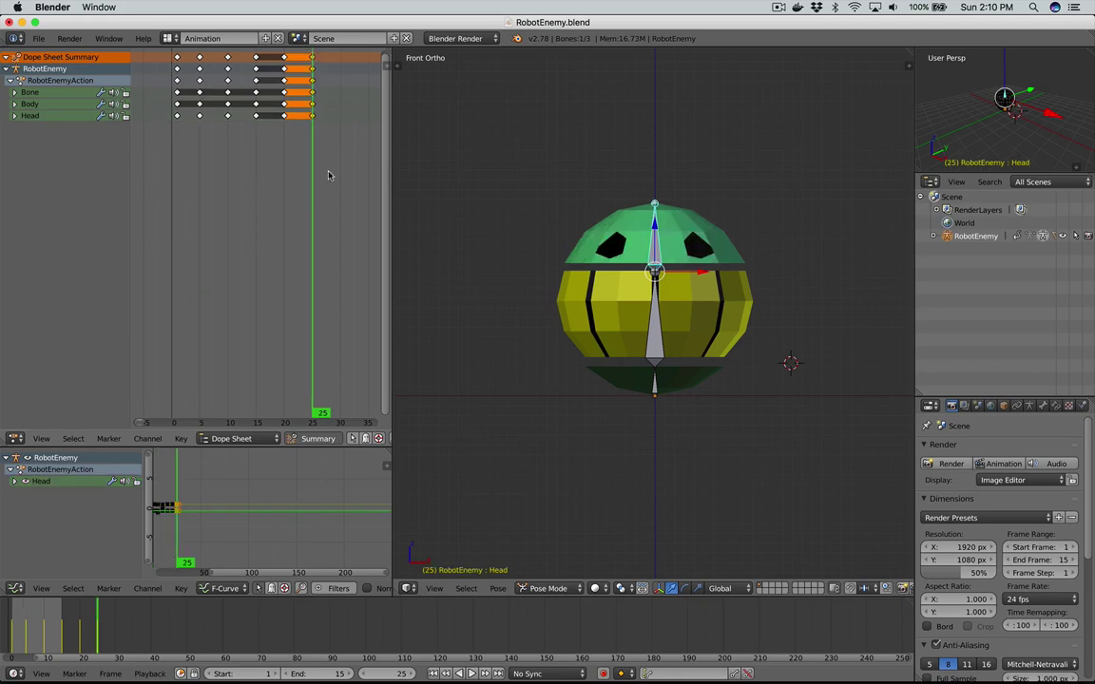
# Step: Delete the frame-25 keyframes and duplicate the frame-5 keys to around frame 22
pyautogui.press('x')
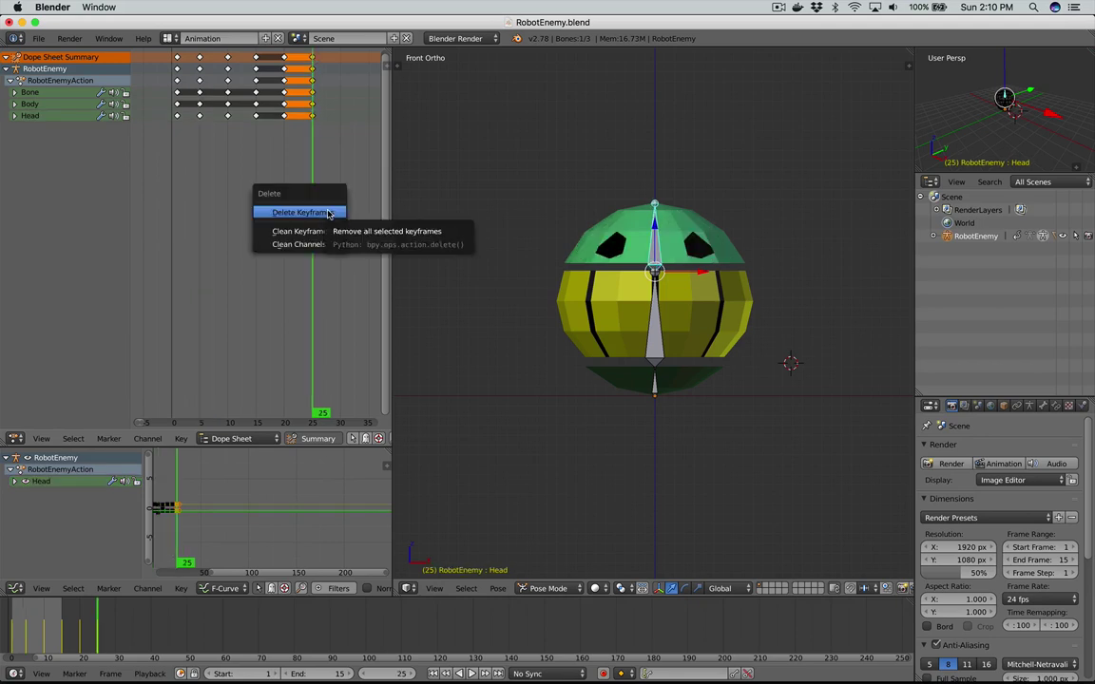
pyautogui.click(323, 213)
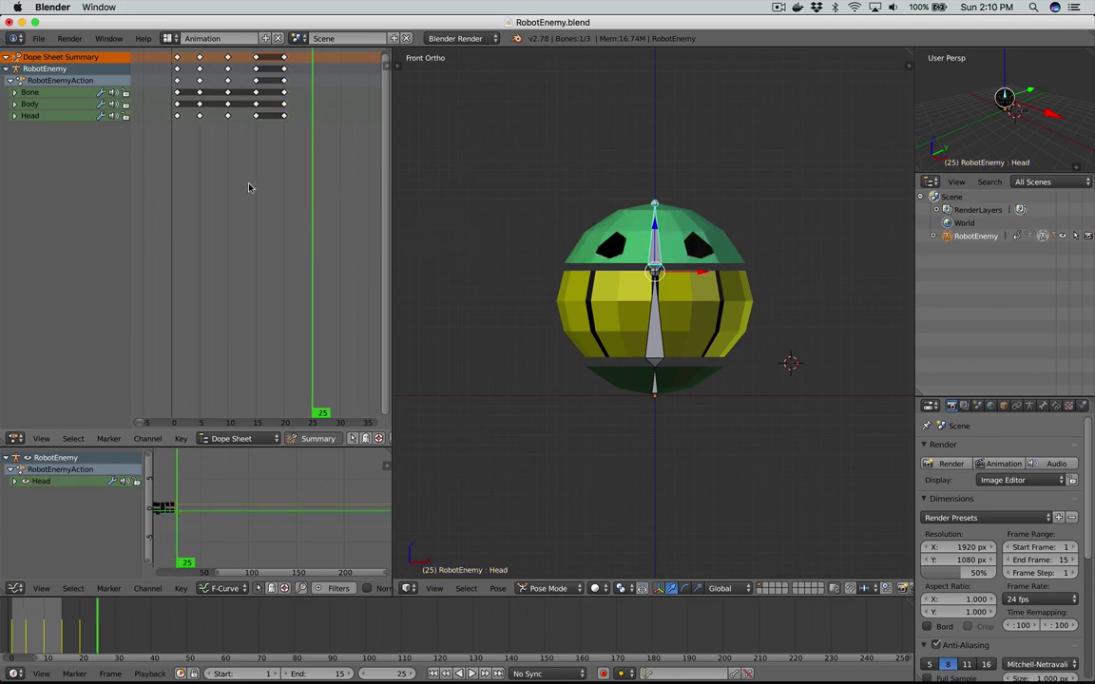
pyautogui.rightClick(199, 58)
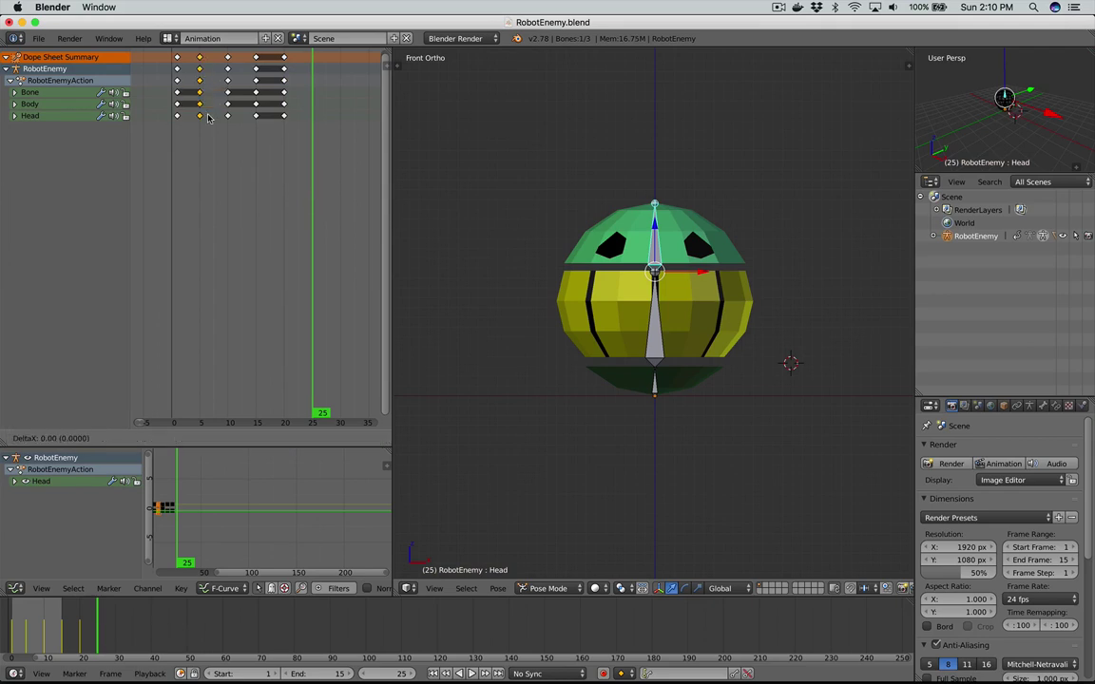
pyautogui.hotkey('shift', 'd')
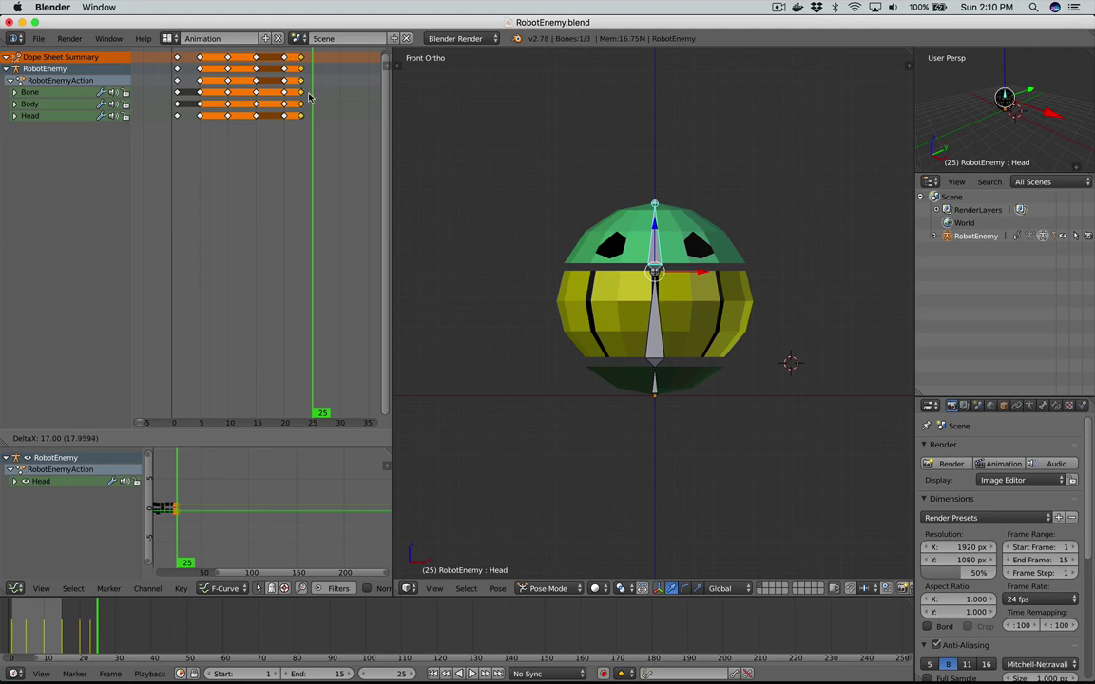
pyautogui.click(307, 96)
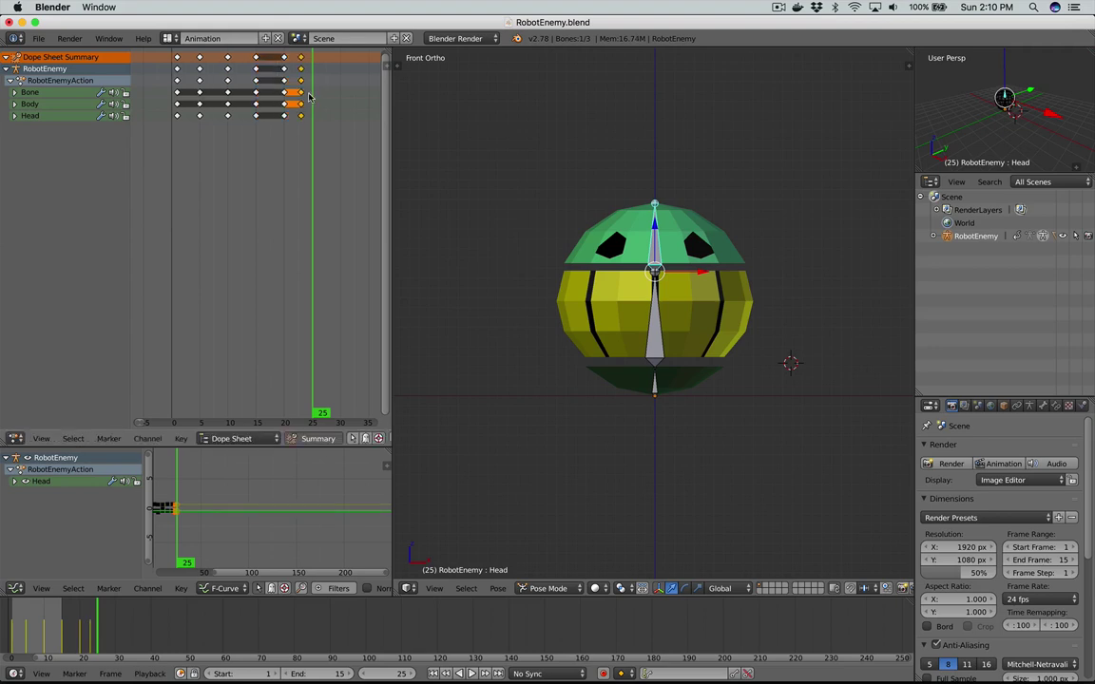
# Step: Duplicate the frame-10 keys to around frame 26, then duplicate the frame-24 key column
pyautogui.rightClick(228, 62)
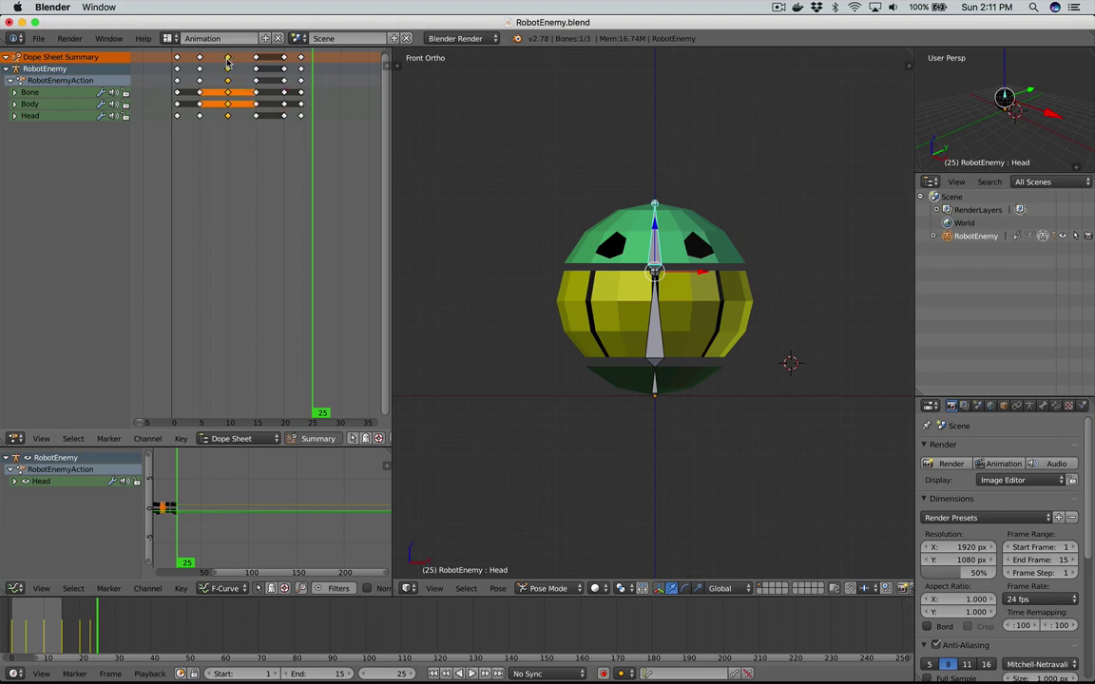
pyautogui.hotkey('shift', 'd')
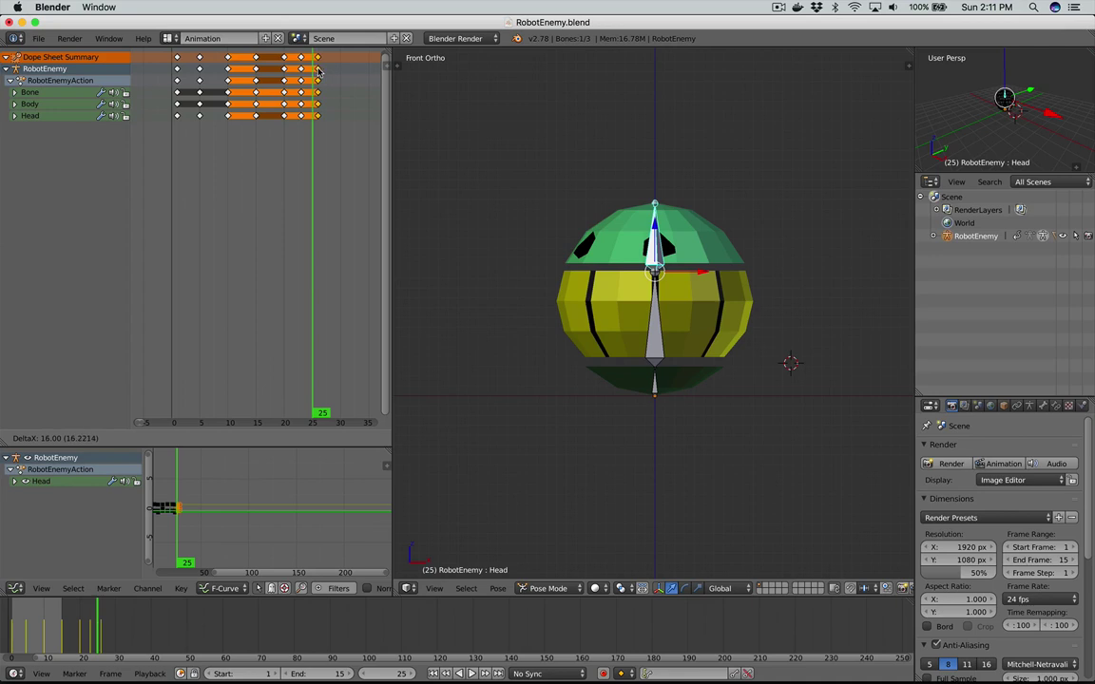
pyautogui.click(318, 71)
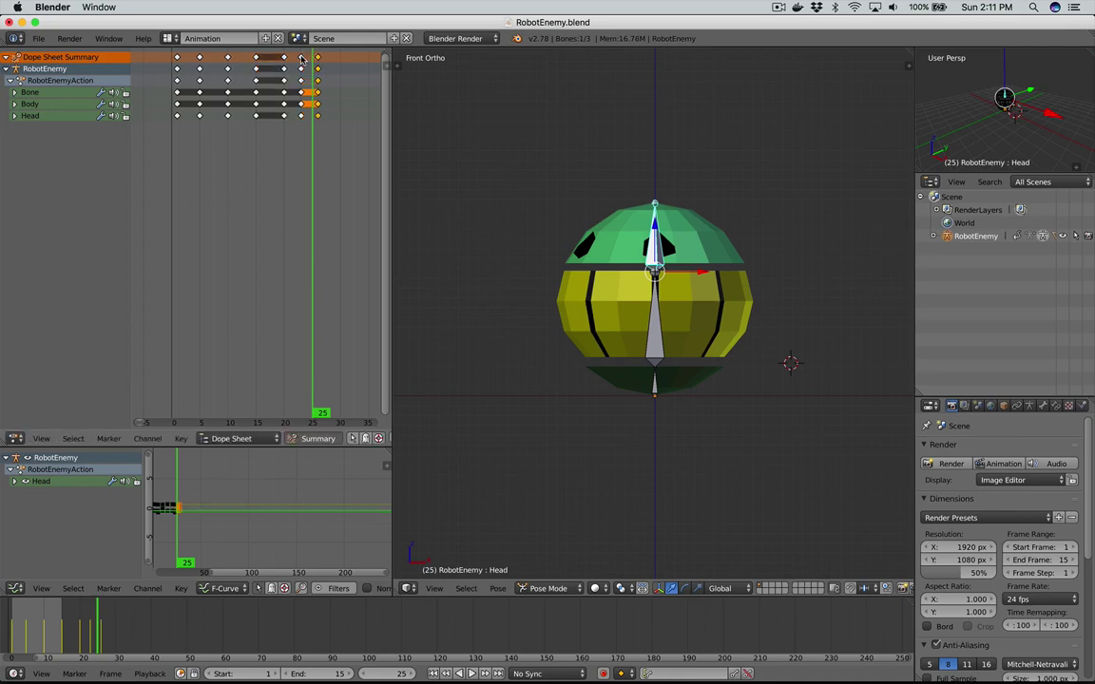
pyautogui.rightClick(301, 57)
pyautogui.hscroll(5, 304, 172)
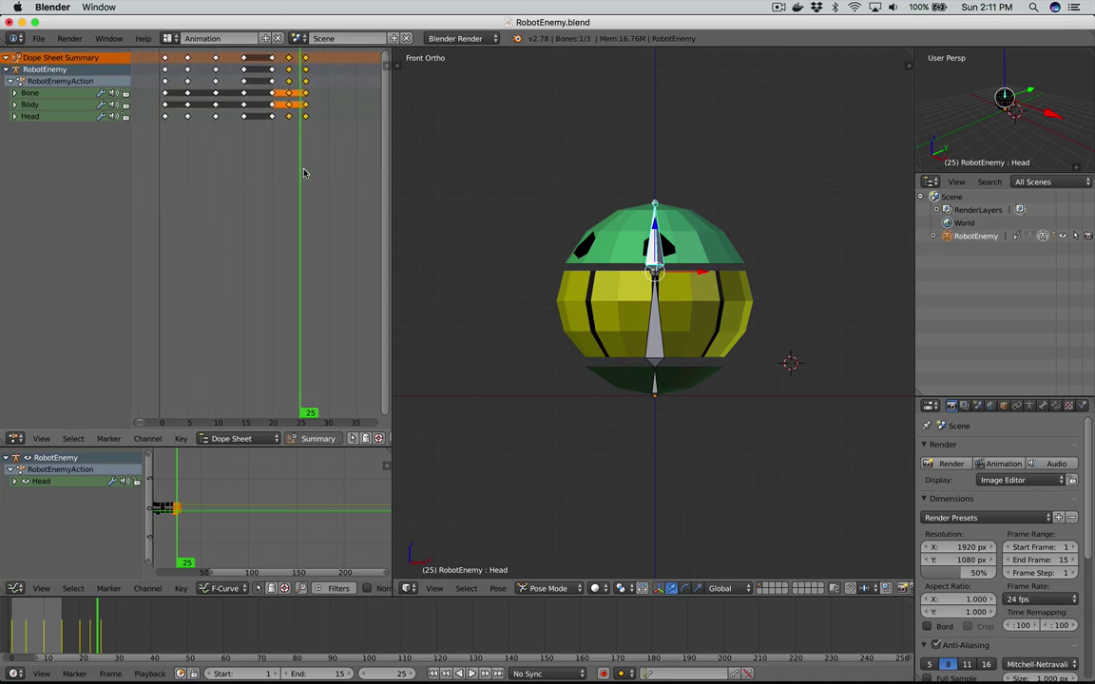
pyautogui.hotkey('shift', 'd')
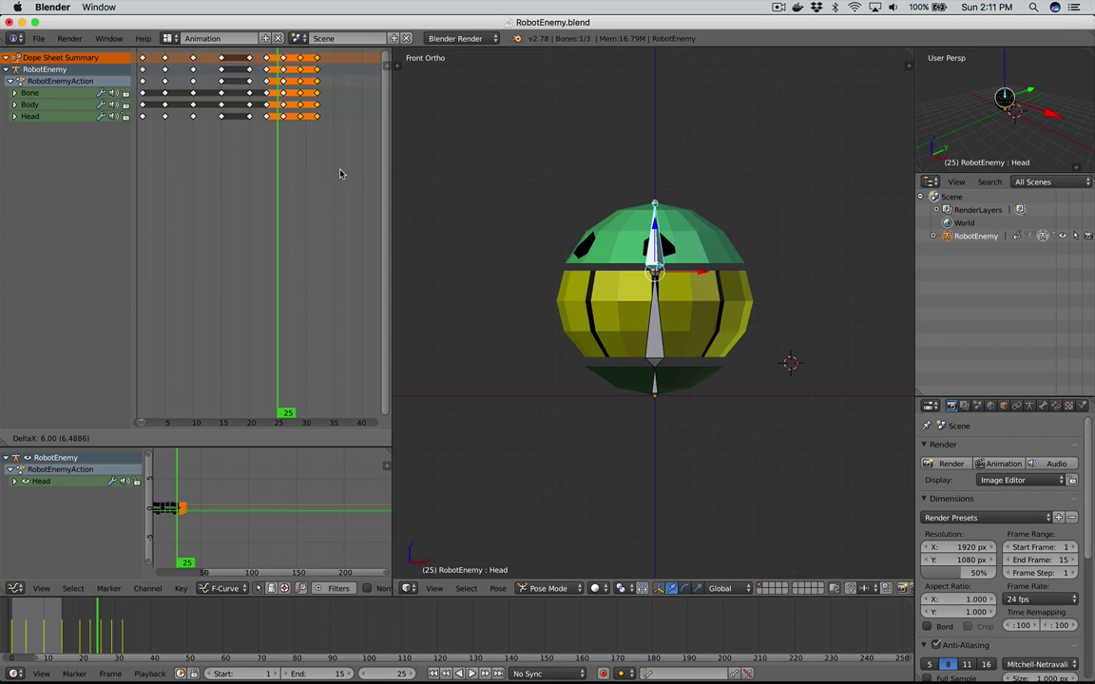
# Step: Place the duplicated keys and scrub through frames 27–32 to preview the poses
pyautogui.click(341, 173)
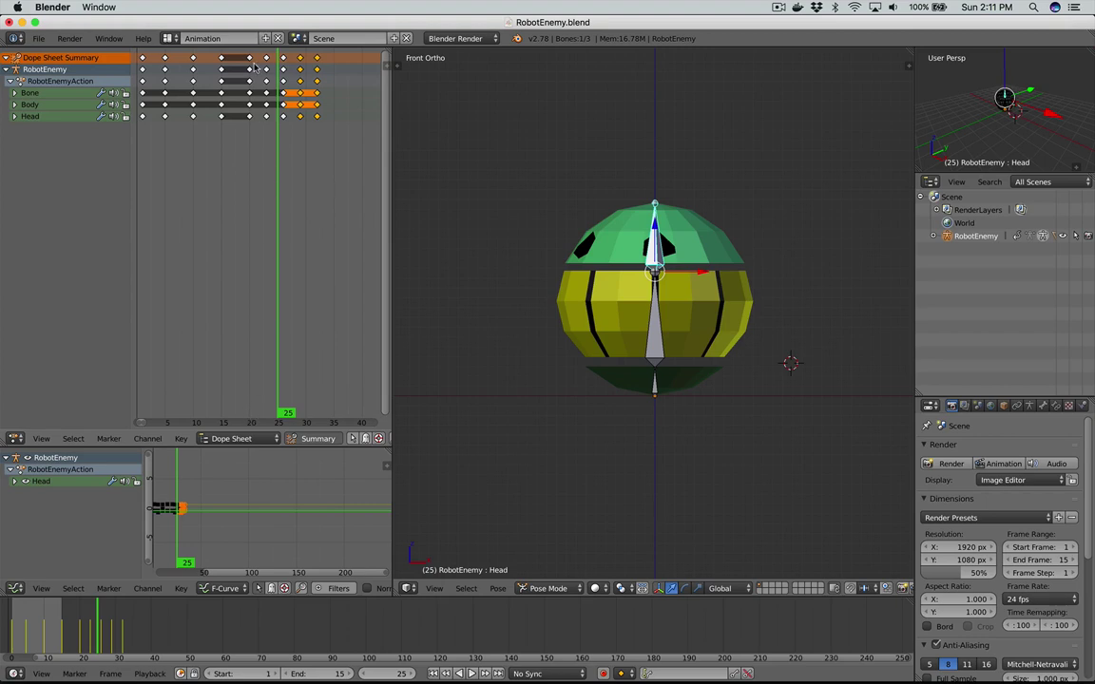
pyautogui.moveTo(249, 63); pyautogui.dragTo(308, 59)
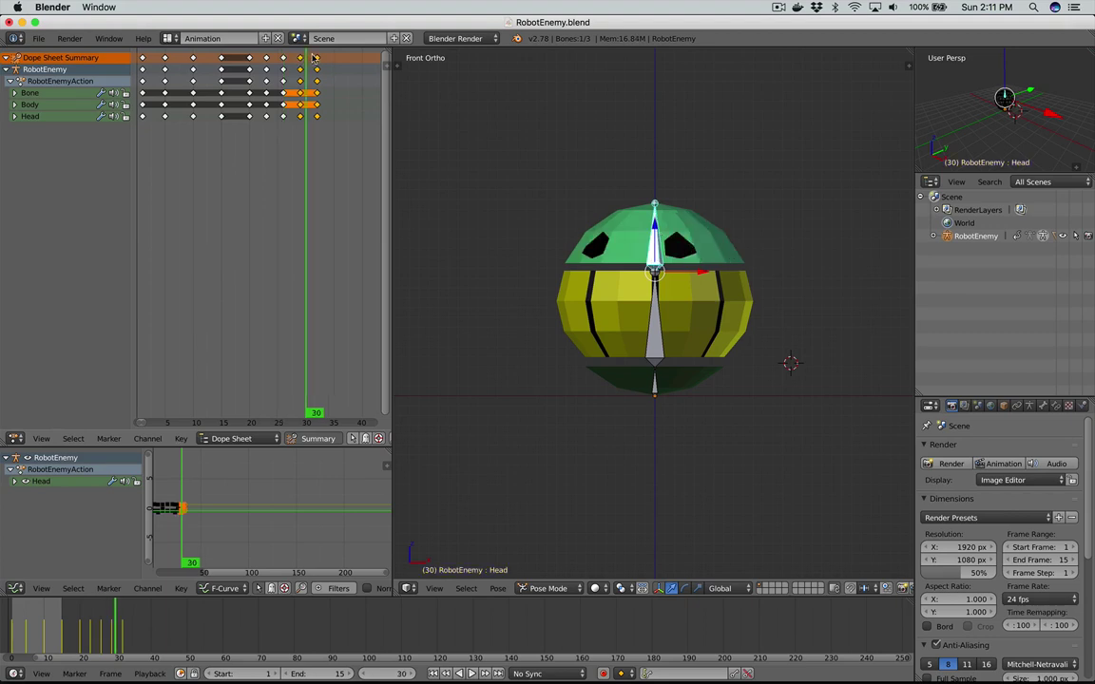
pyautogui.click(315, 57)
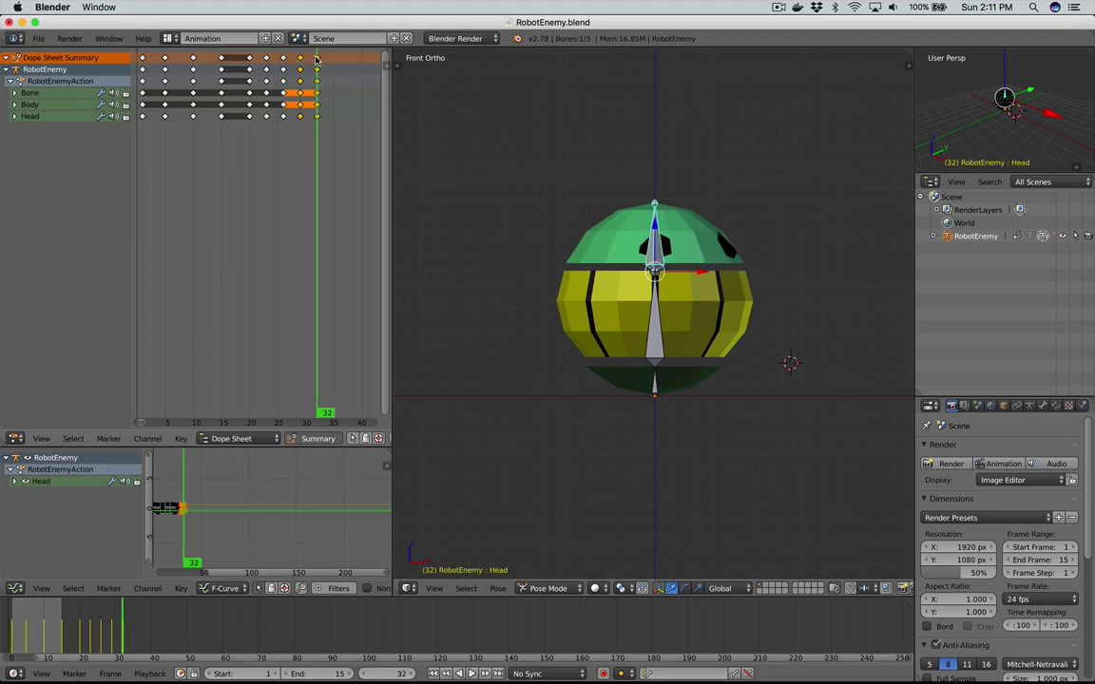
pyautogui.click(289, 163)
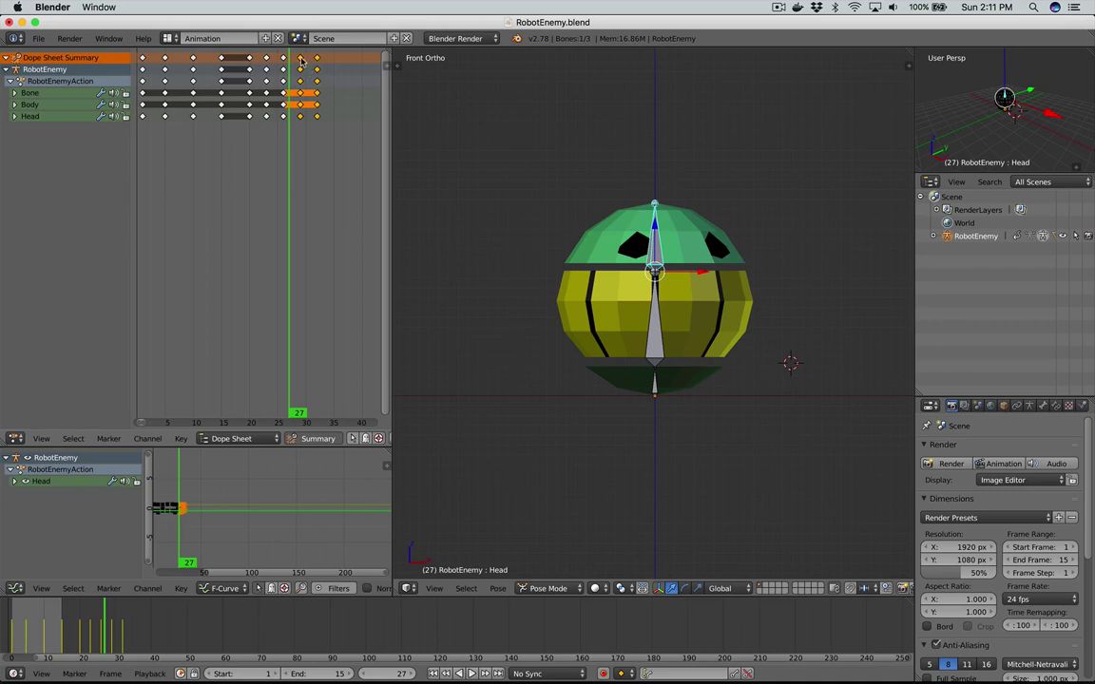
# Step: Move the later key column six frames to the right and return to frame 20
pyautogui.rightClick(301, 58)
pyautogui.press('g')
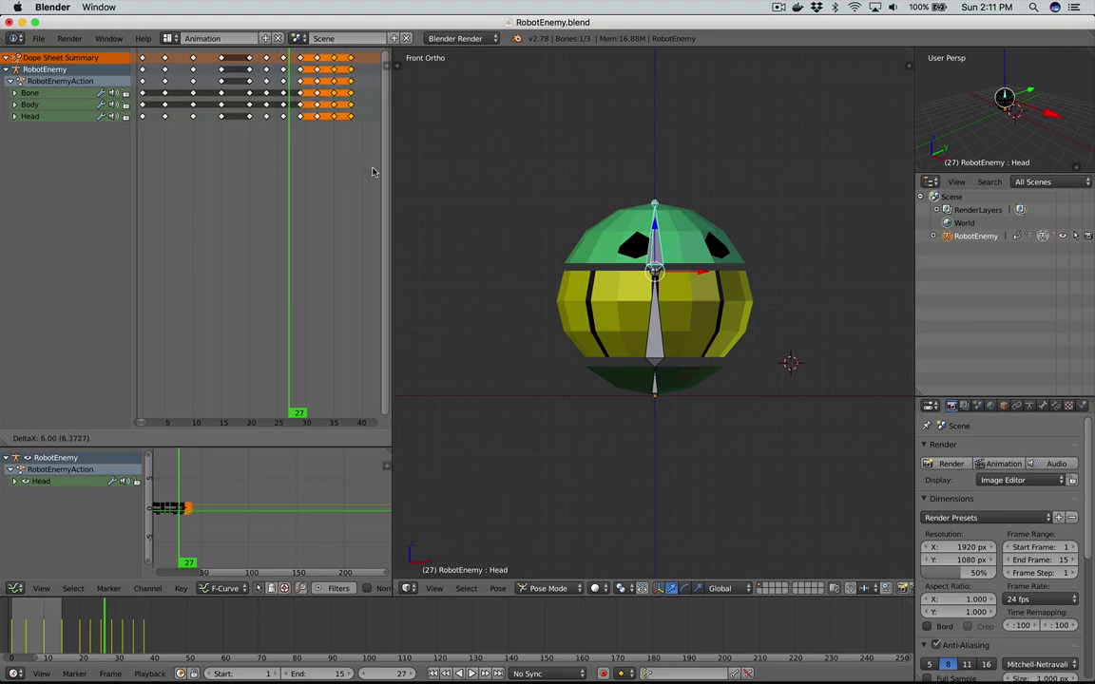
pyautogui.click(372, 172)
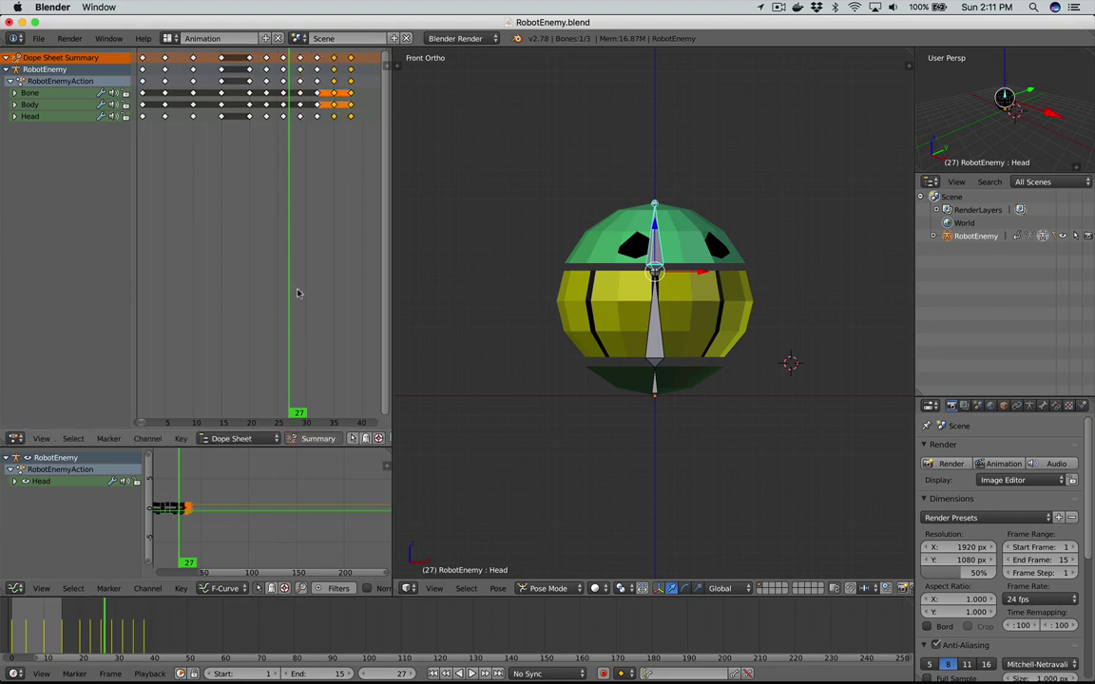
pyautogui.click(250, 60)
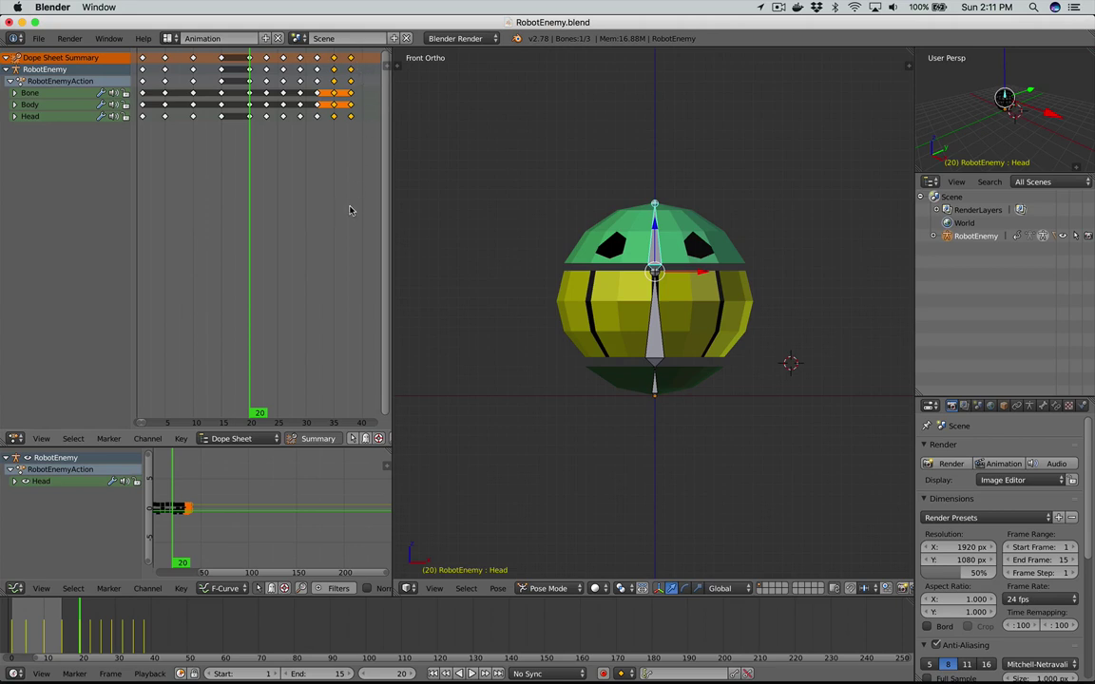
pyautogui.hscroll(1, 348, 210)
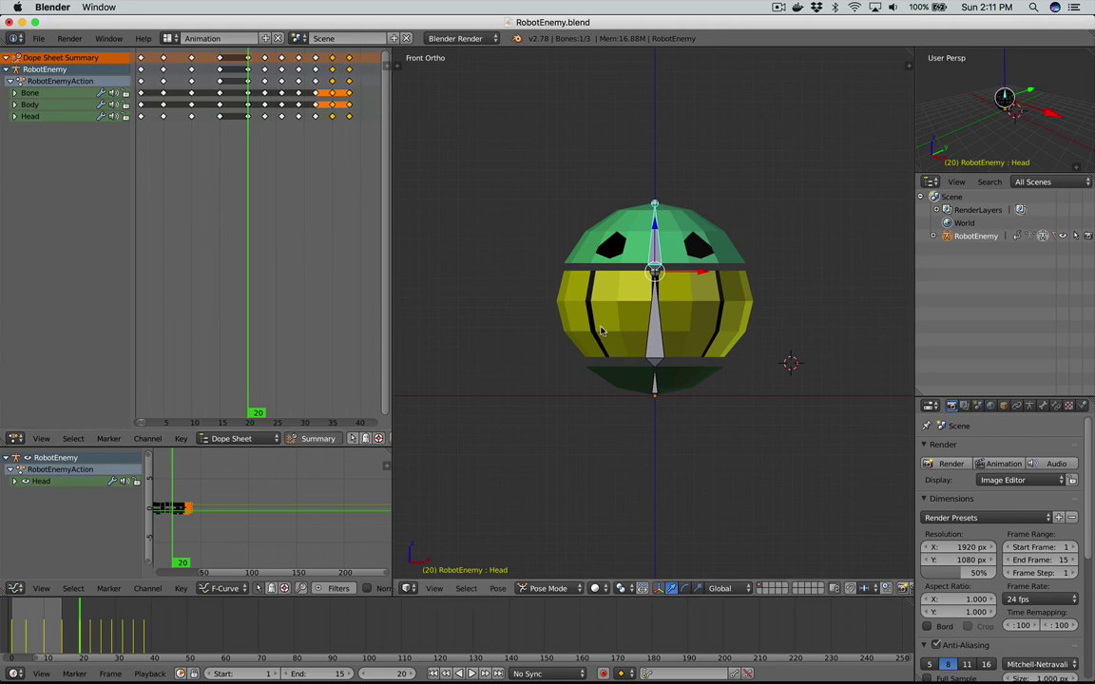
pyautogui.hscroll(5, 325, 288)
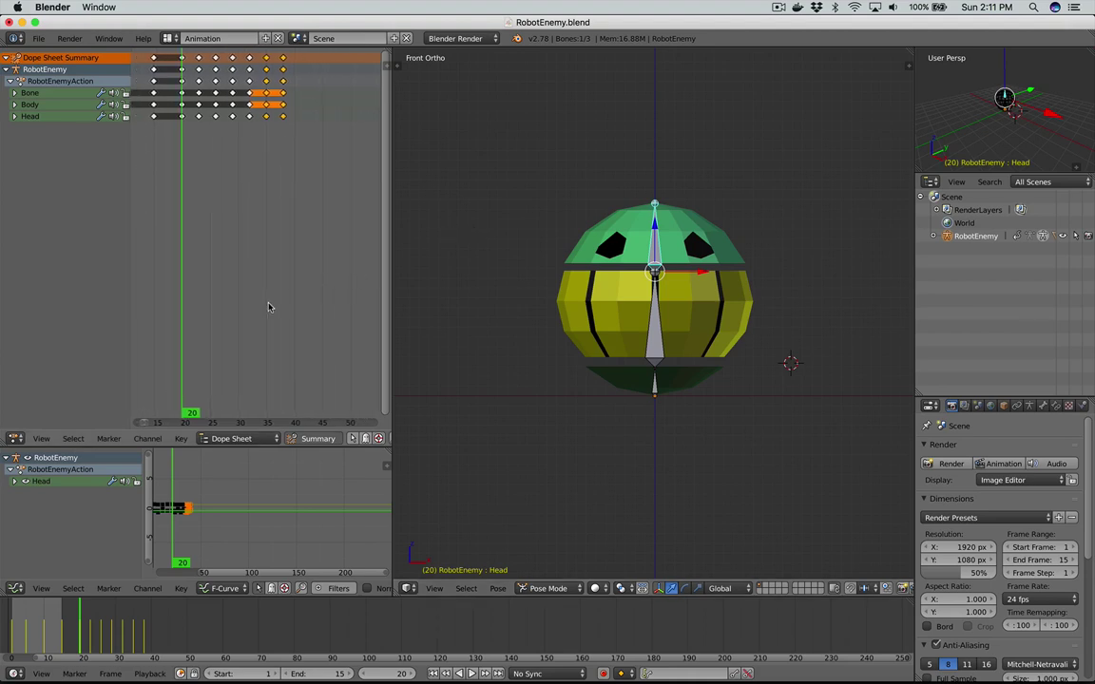
# Step: Go to frame 20 and set the Timeline range to Start 20, End 40
pyautogui.click(342, 250)
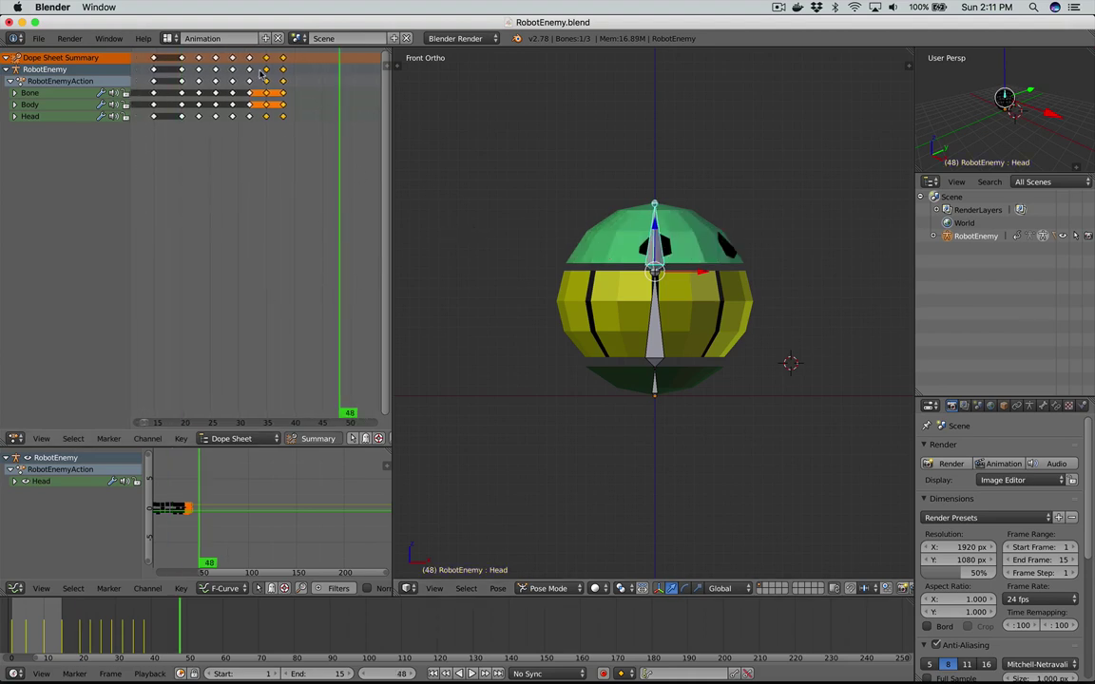
pyautogui.rightClick(182, 60)
pyautogui.click(182, 59)
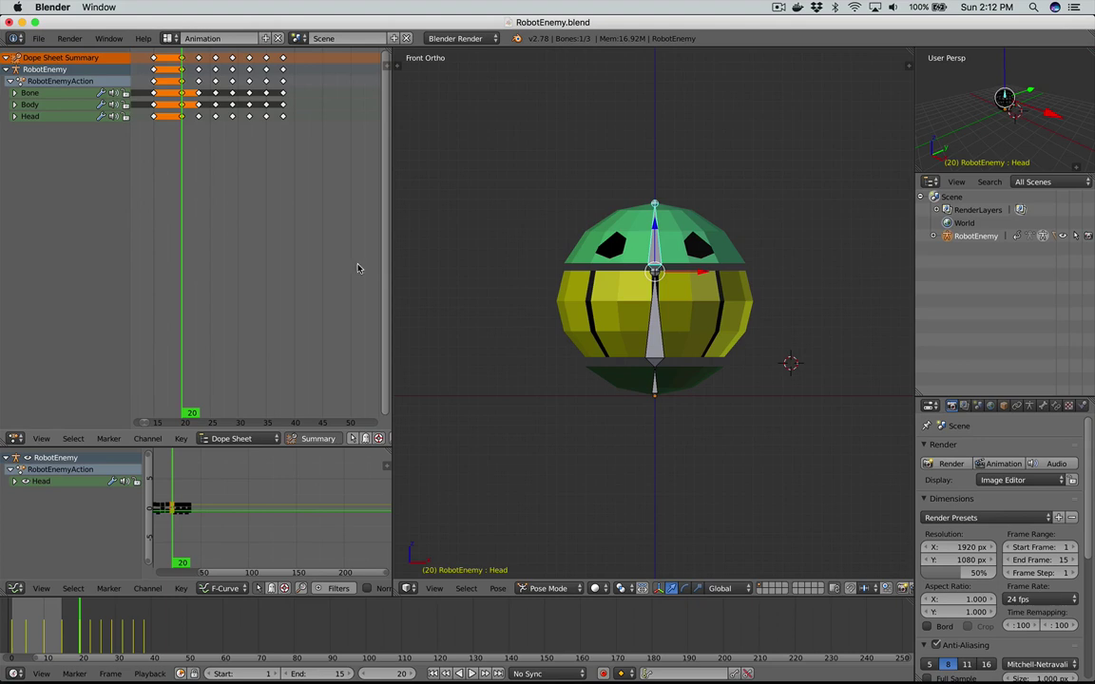
pyautogui.click(257, 674)
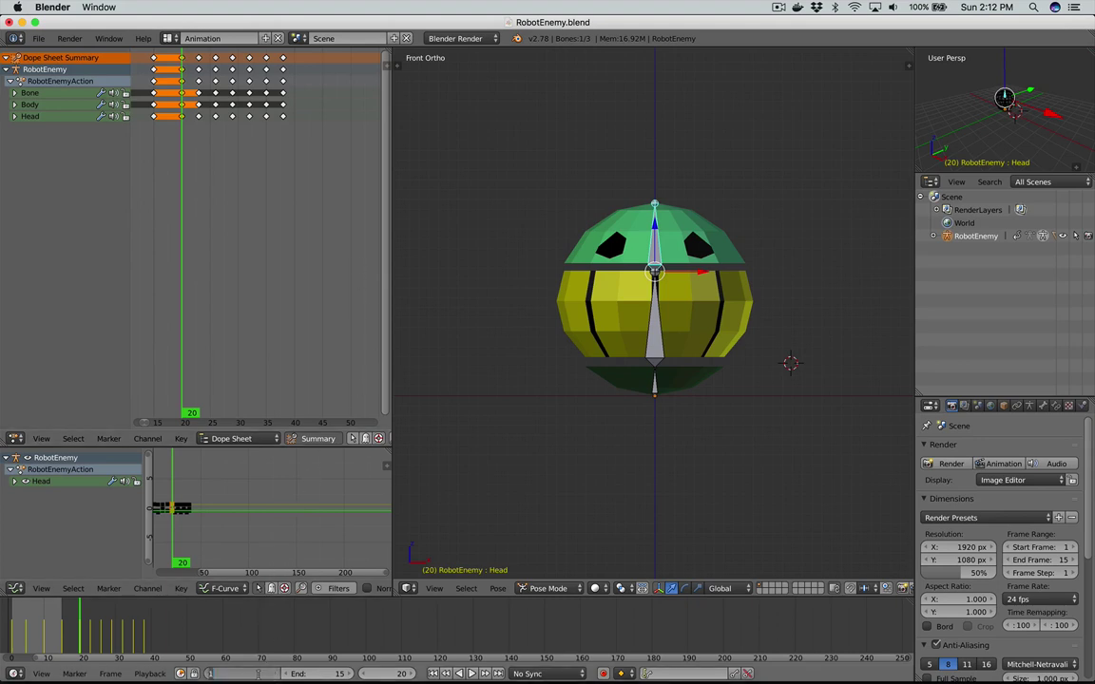
pyautogui.press('Tab')
pyautogui.write('40')
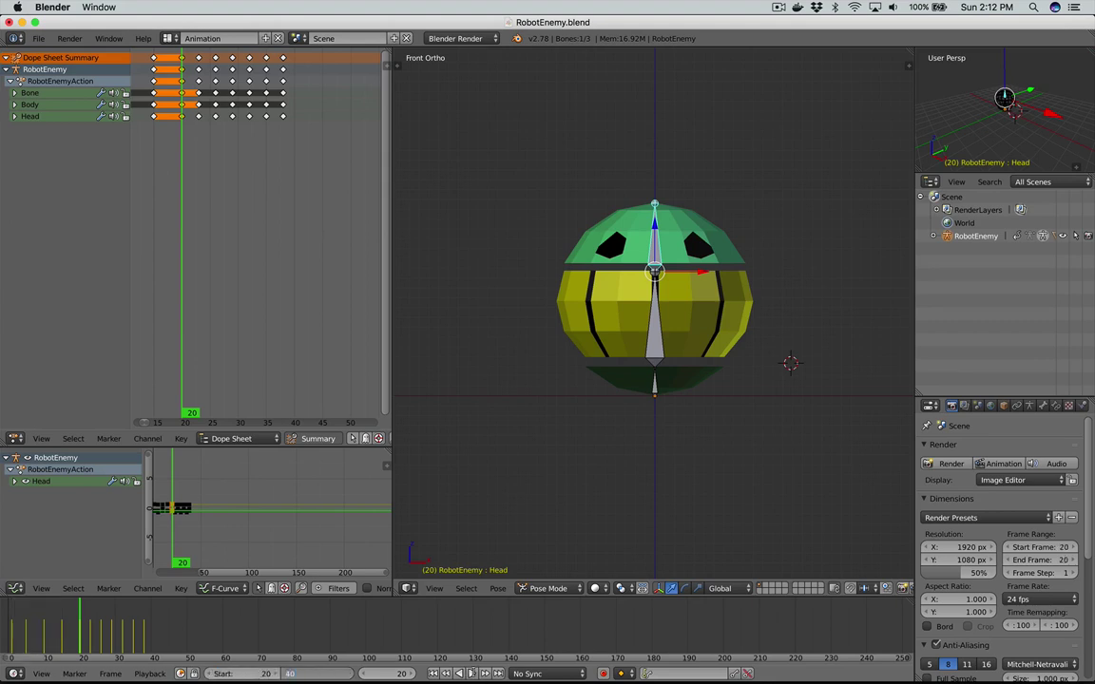
pyautogui.press('Return')
# Step: Preview playback, then slide the selected keys about 19 frames later to near frame 39
pyautogui.click(474, 674)
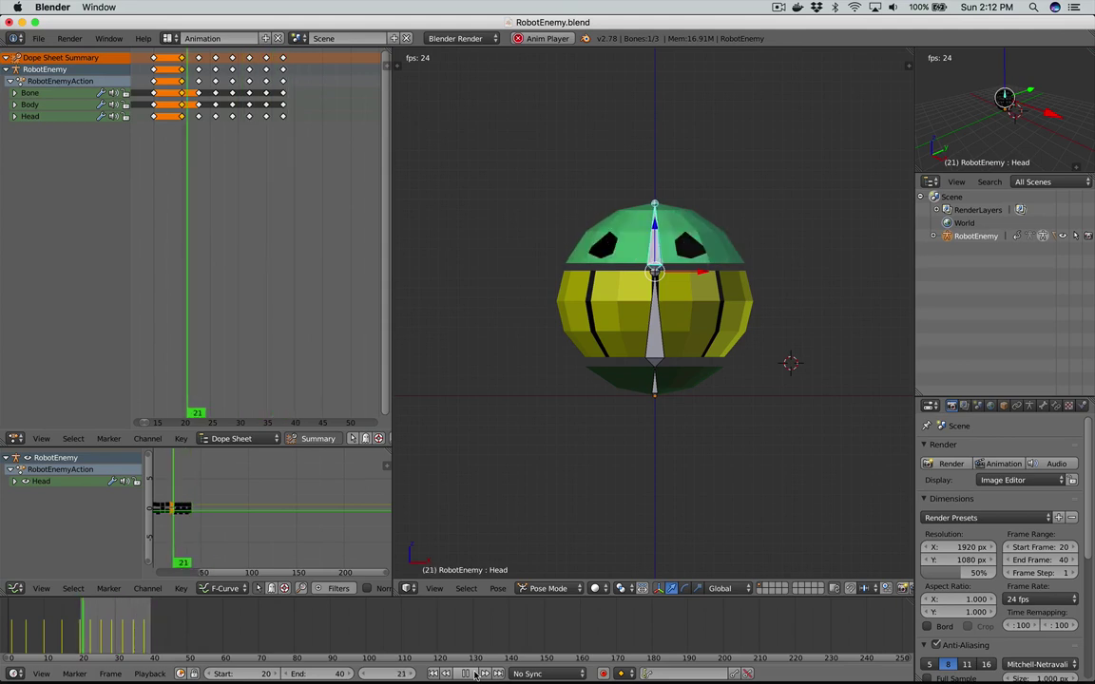
pyautogui.click(466, 674)
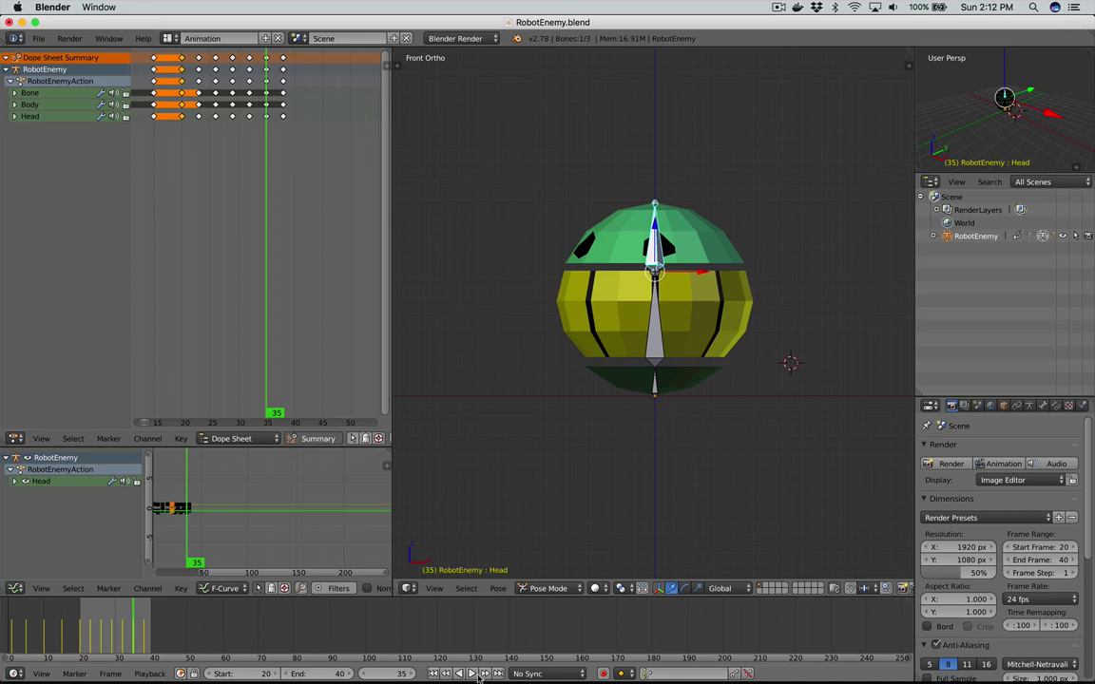
pyautogui.press('Up')
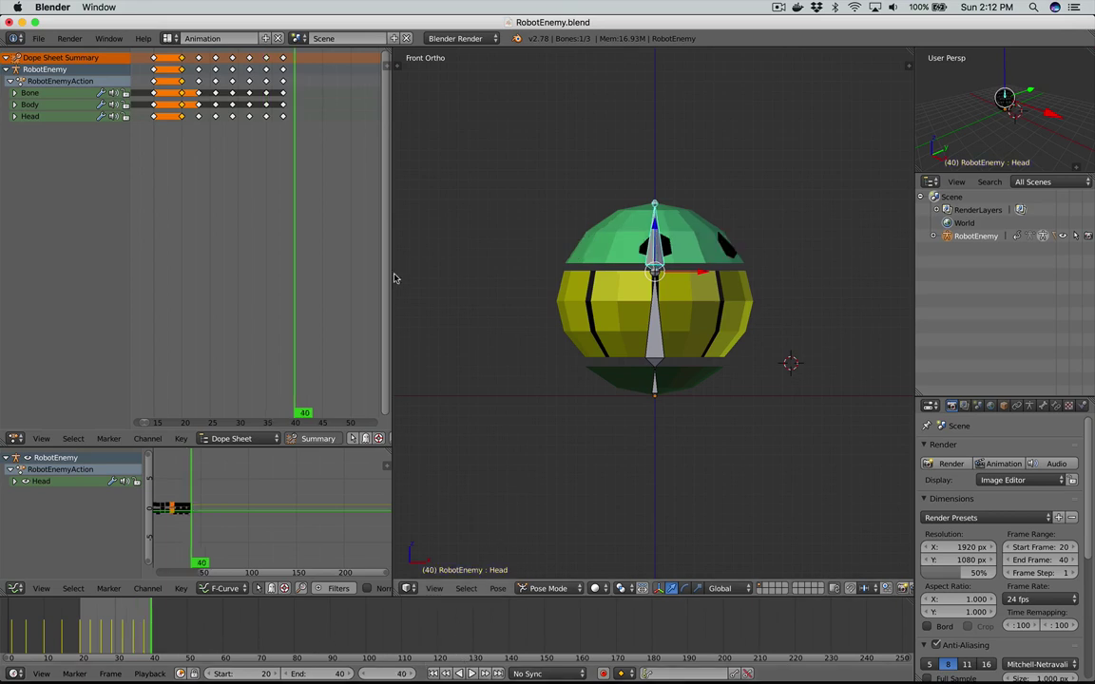
pyautogui.click(282, 60)
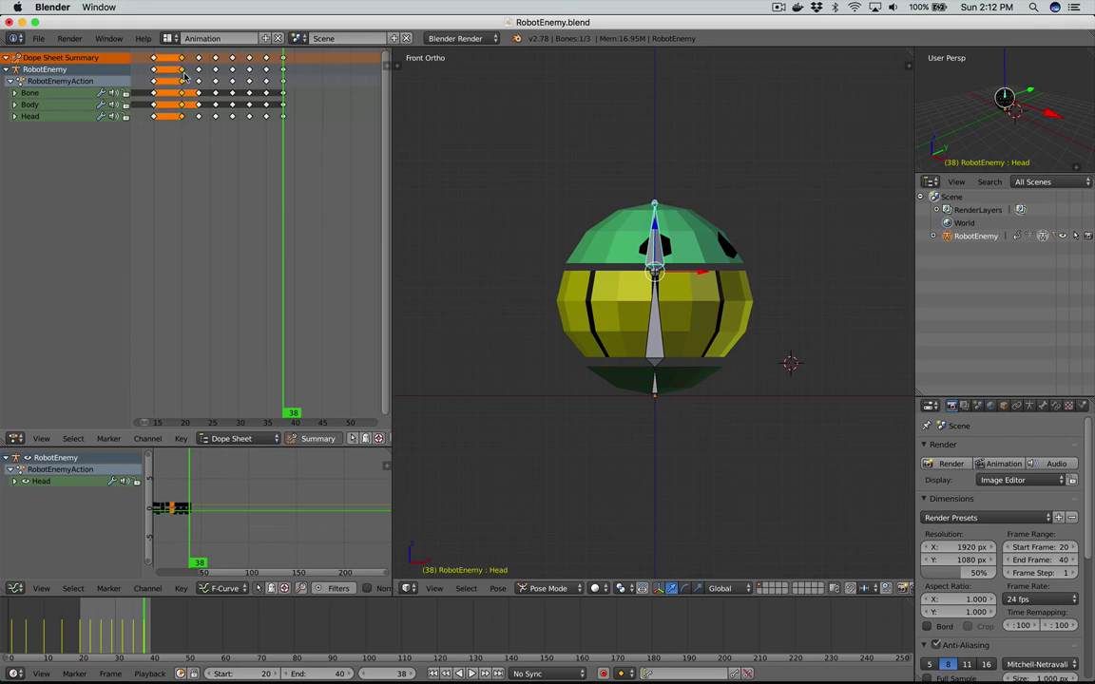
pyautogui.press('g')
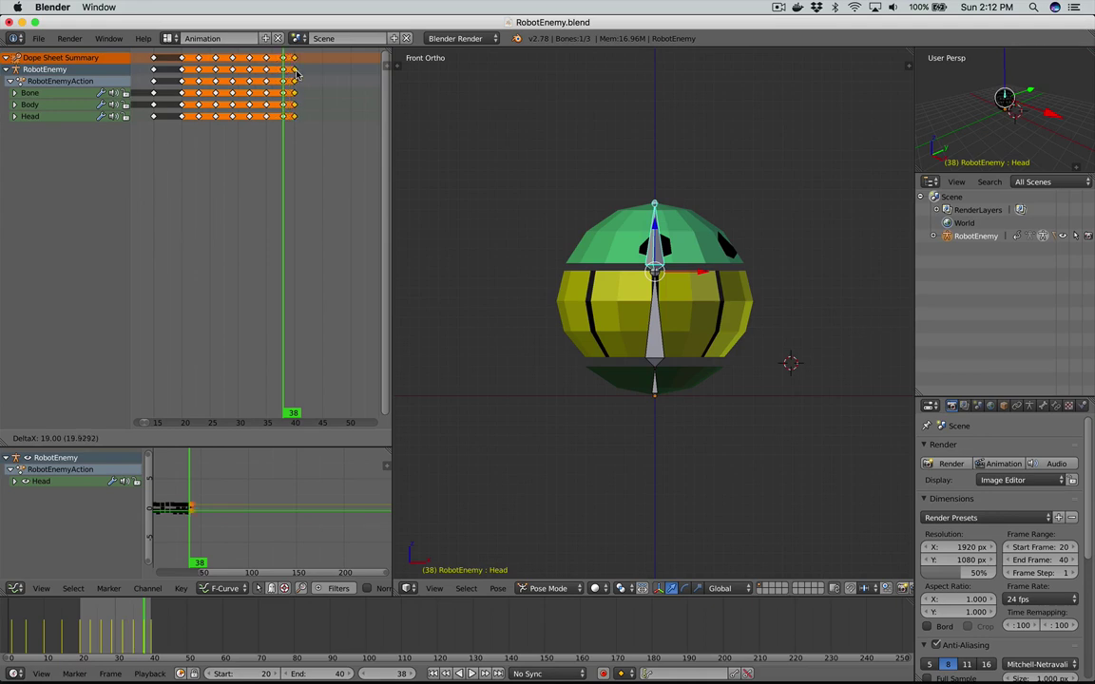
pyautogui.click(297, 74)
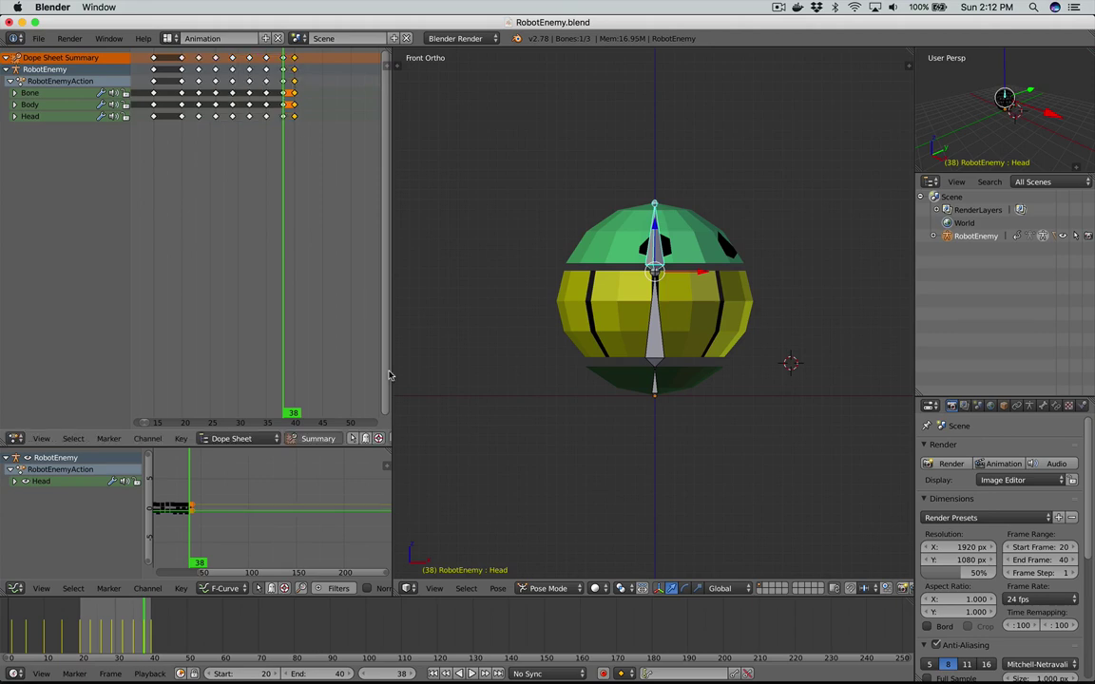
# Step: Play back the animation from start frame 20 to preview it
pyautogui.hotkey('shift', 'Left')
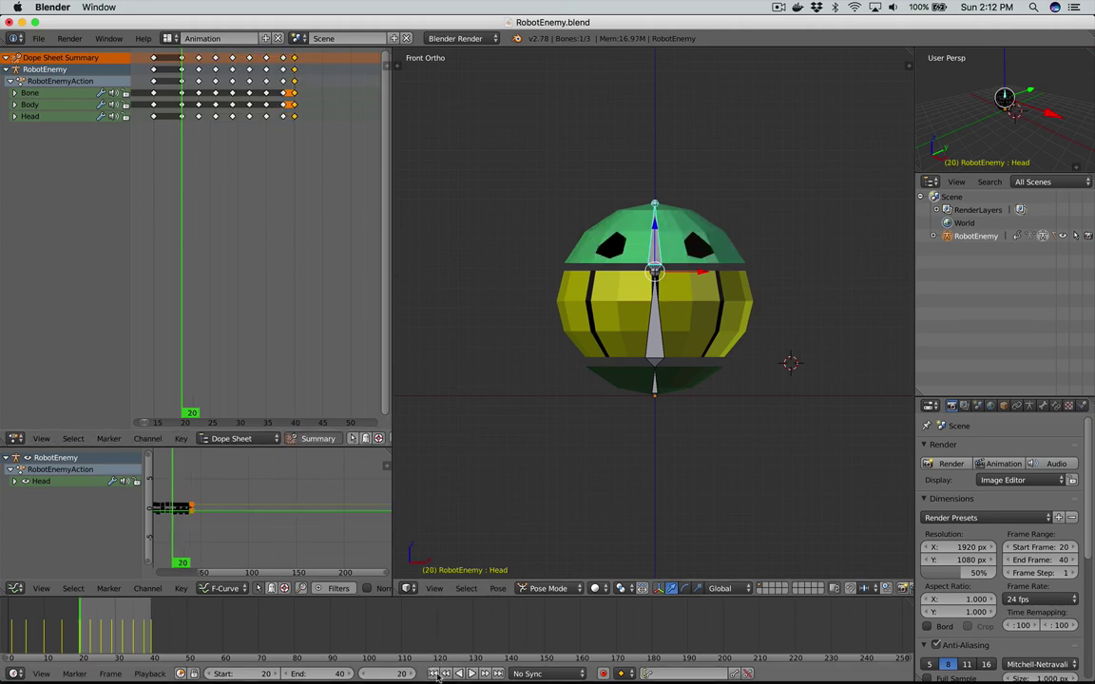
pyautogui.click(471, 674)
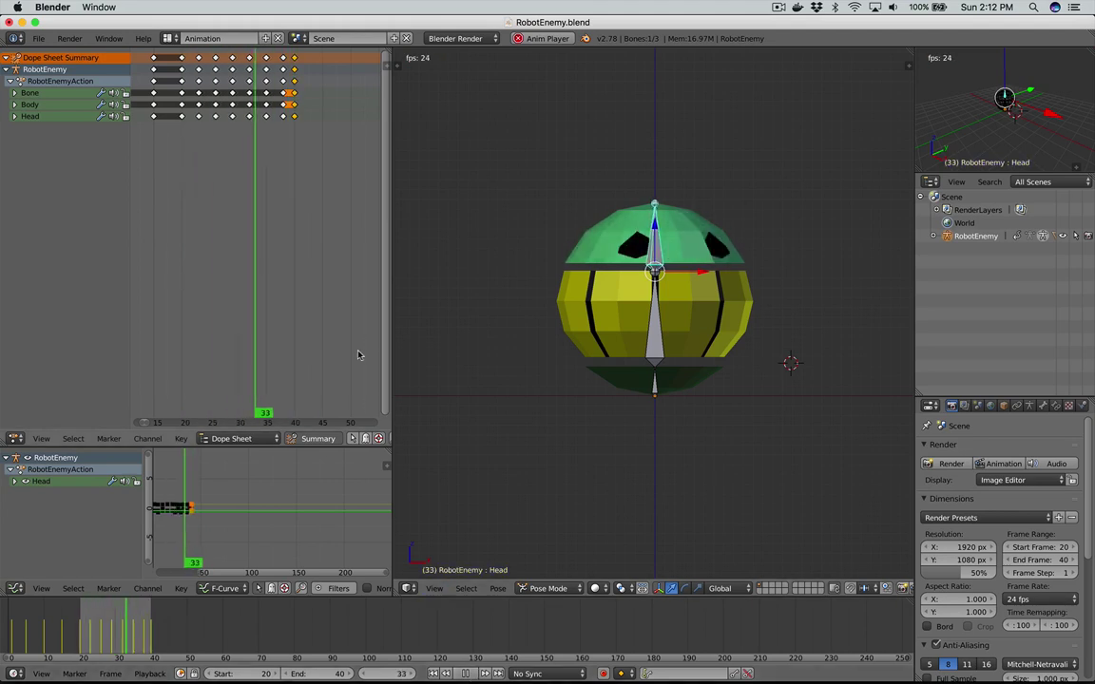
pyautogui.hotkey('alt', 'a')
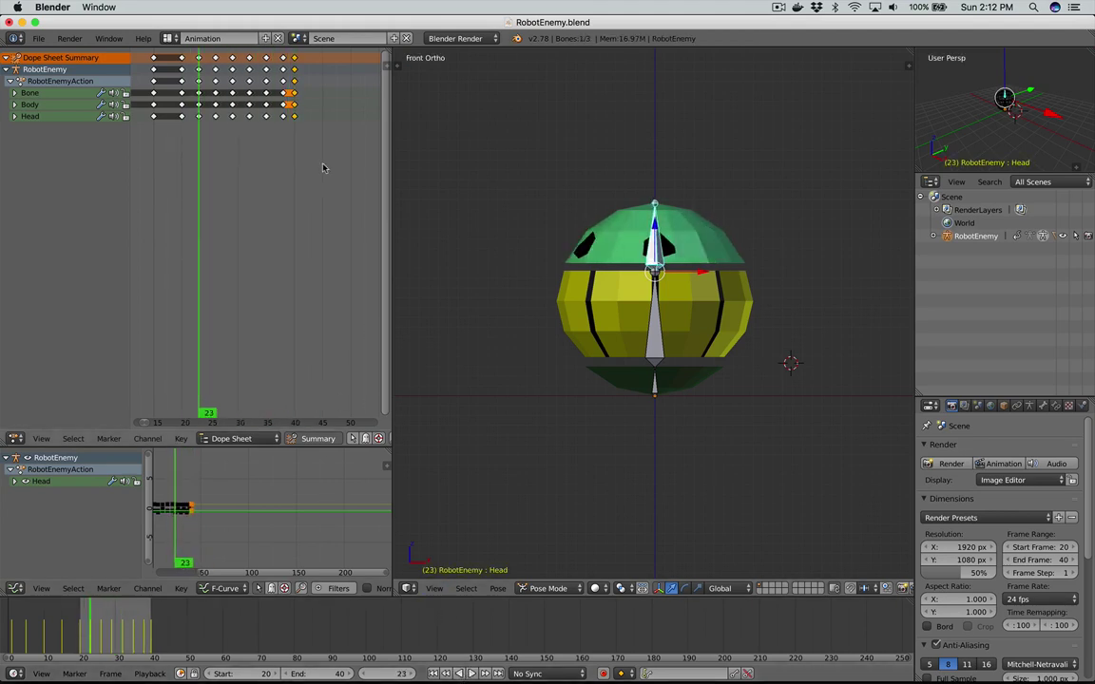
# Step: Duplicate the frame-40 keys two frames later and move to frame 42
pyautogui.click(296, 71)
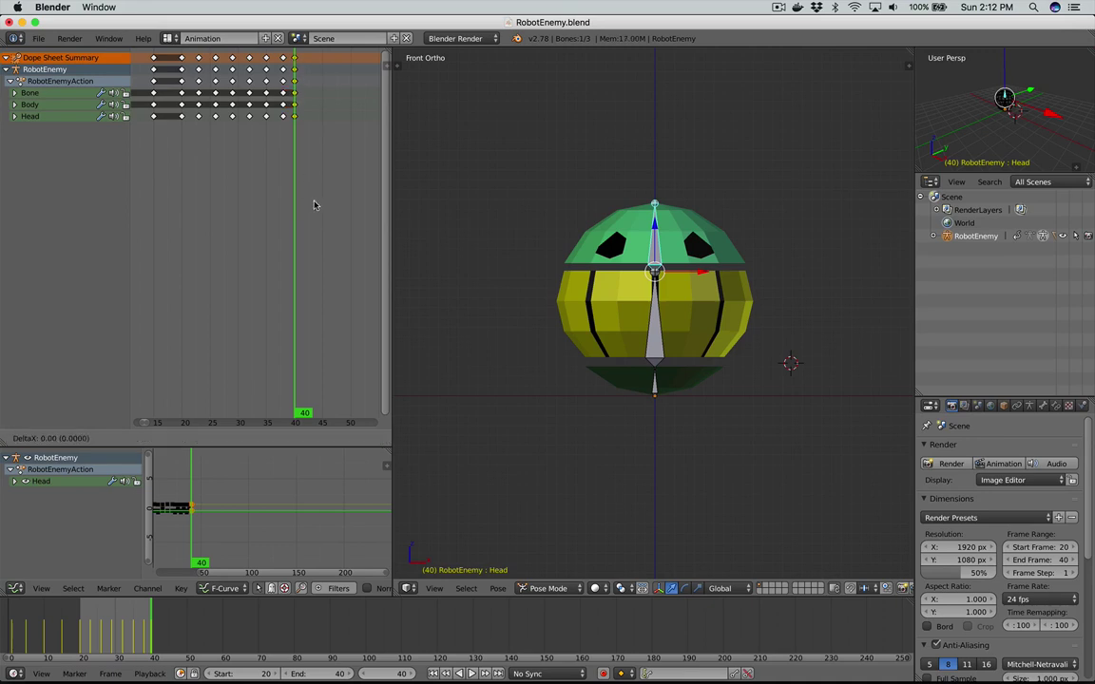
pyautogui.hotkey('shift', 'd')
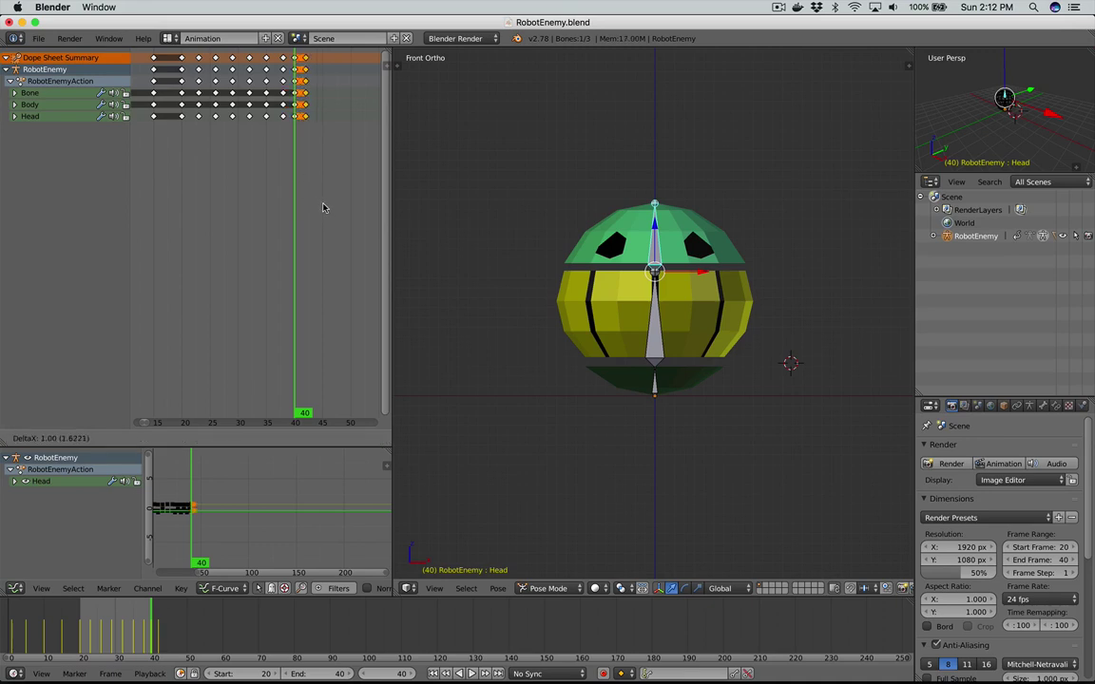
pyautogui.click(322, 207)
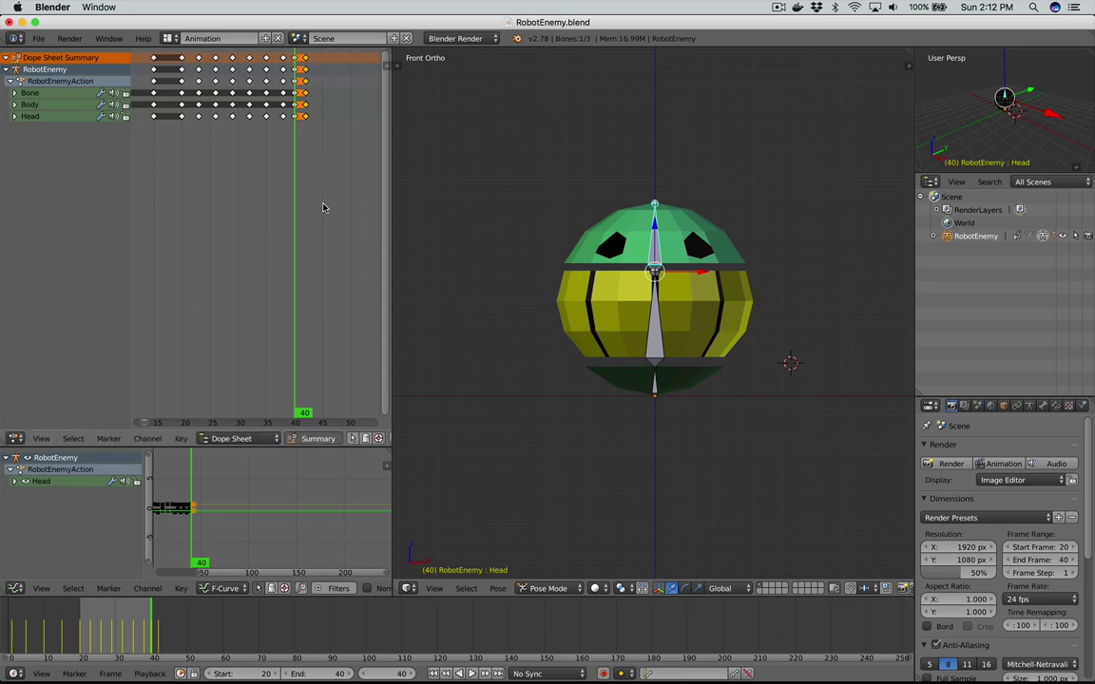
pyautogui.click(304, 64)
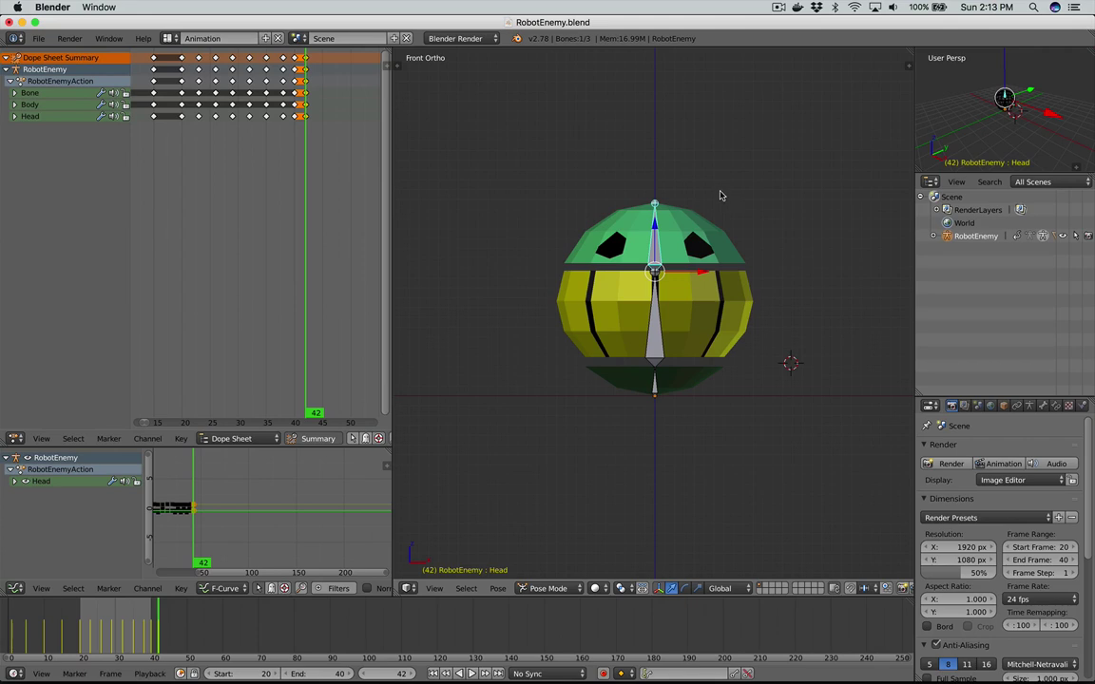
# Step: Rotate the Head bone about -24° at frame 42, then deselect it
pyautogui.press('r')
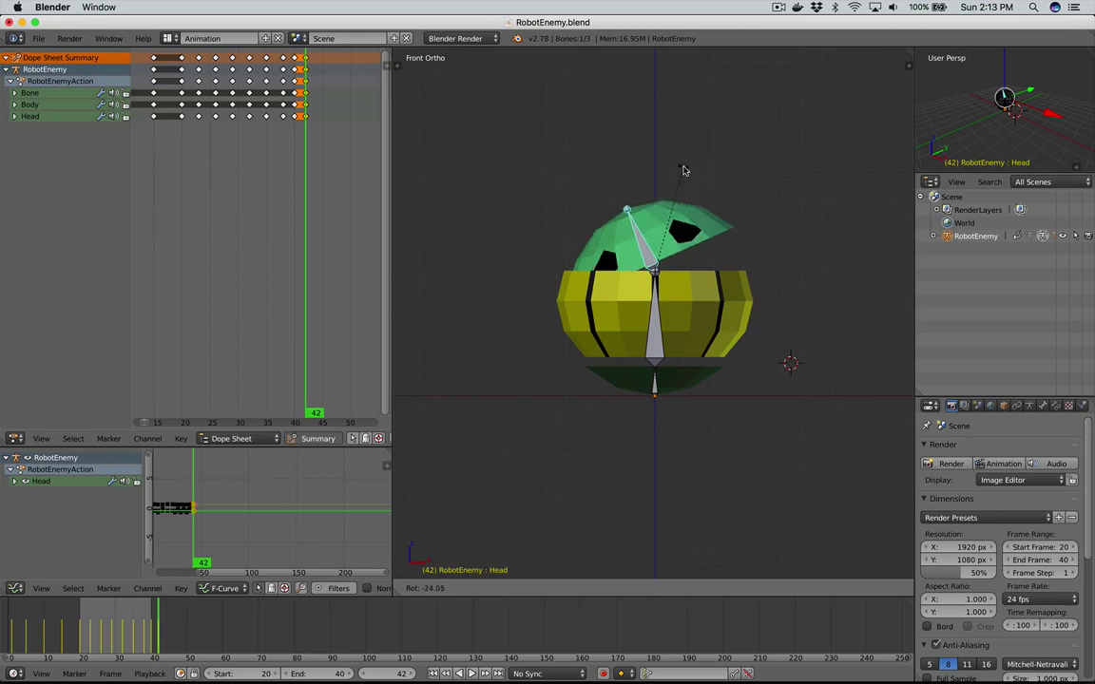
pyautogui.click(682, 170)
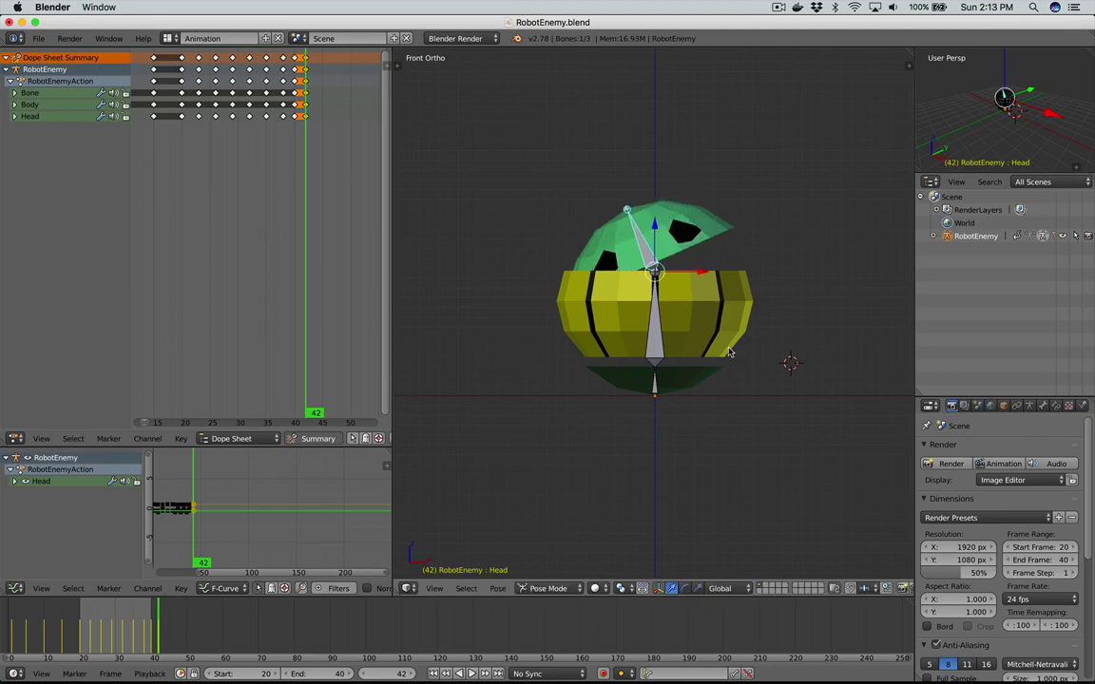
pyautogui.press('a')
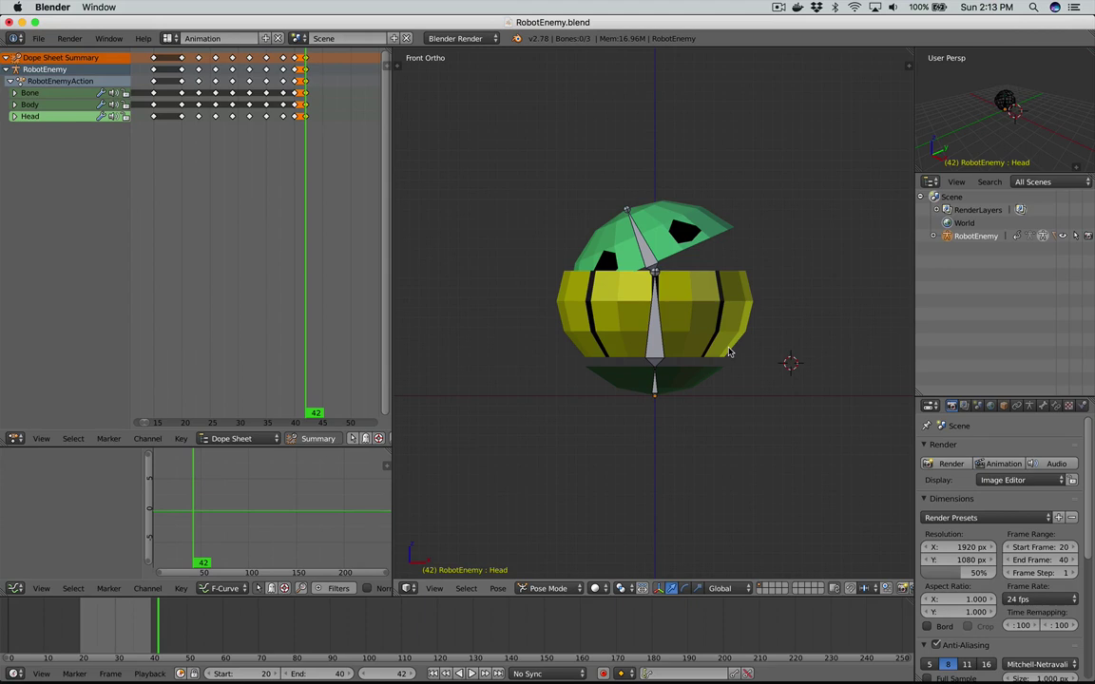
# Step: Insert LocRot keyframes for all three bones at frame 42
pyautogui.press('a')
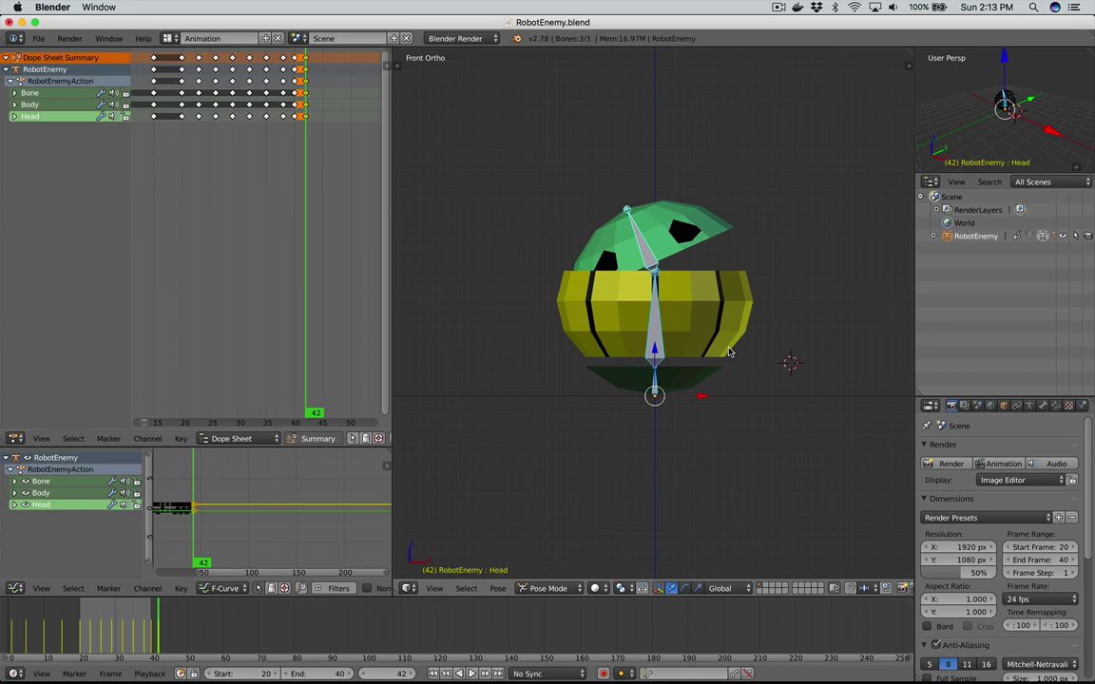
pyautogui.press('i')
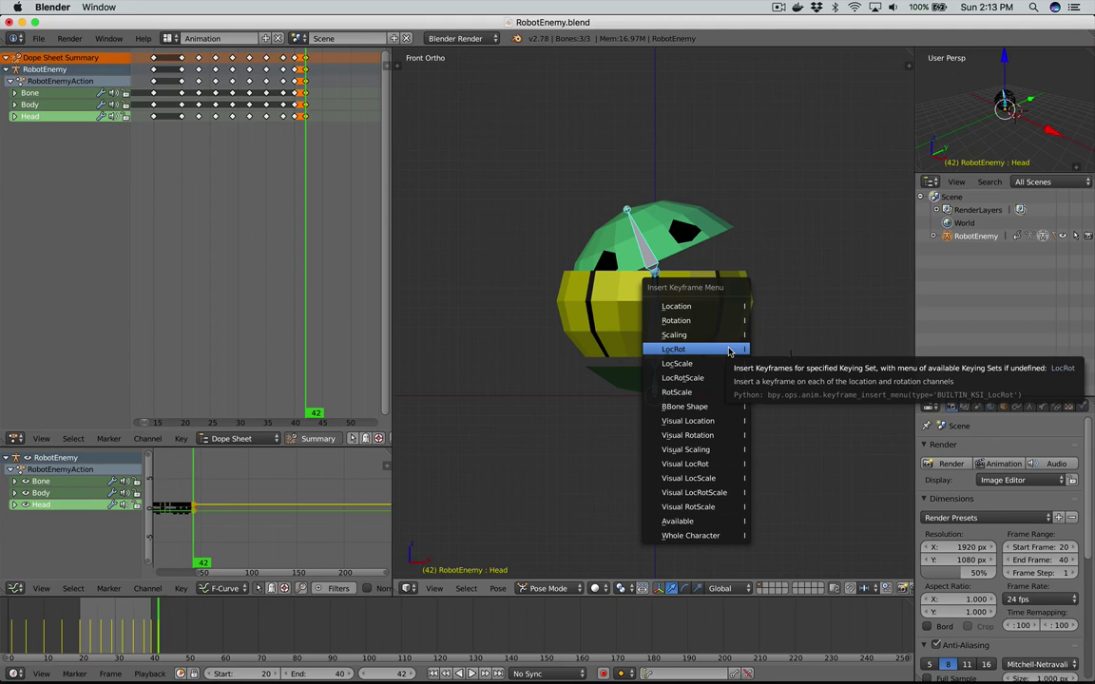
pyautogui.click(729, 352)
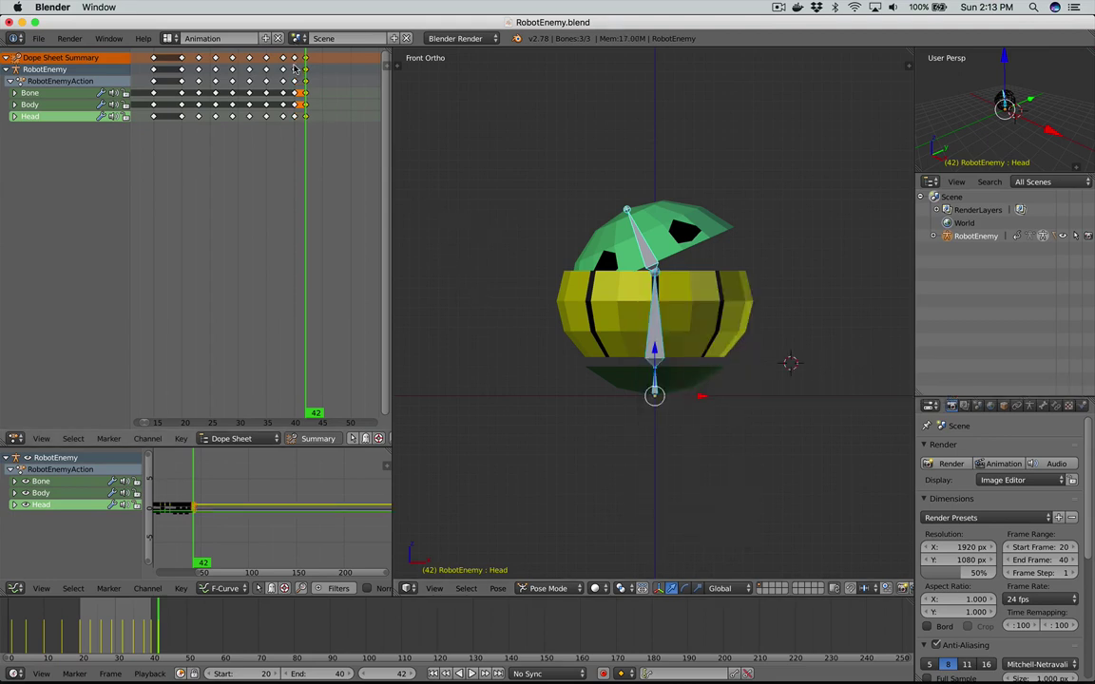
# Step: Move the forward-facing key column to frame 45 and go to that frame
pyautogui.click(296, 60)
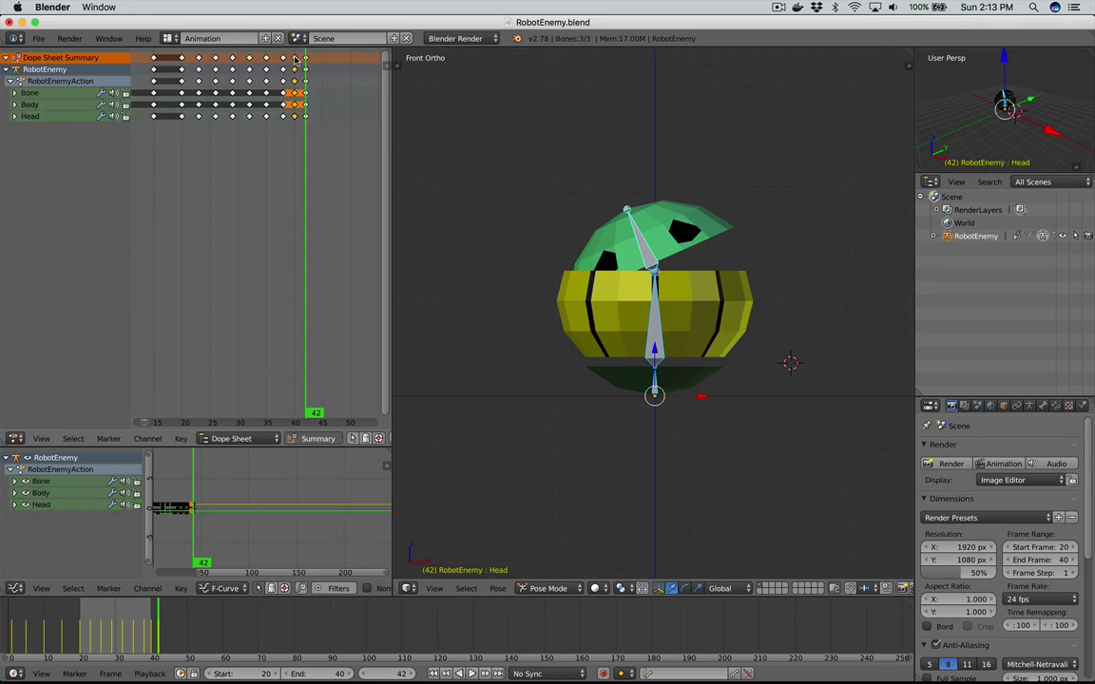
pyautogui.press('g')
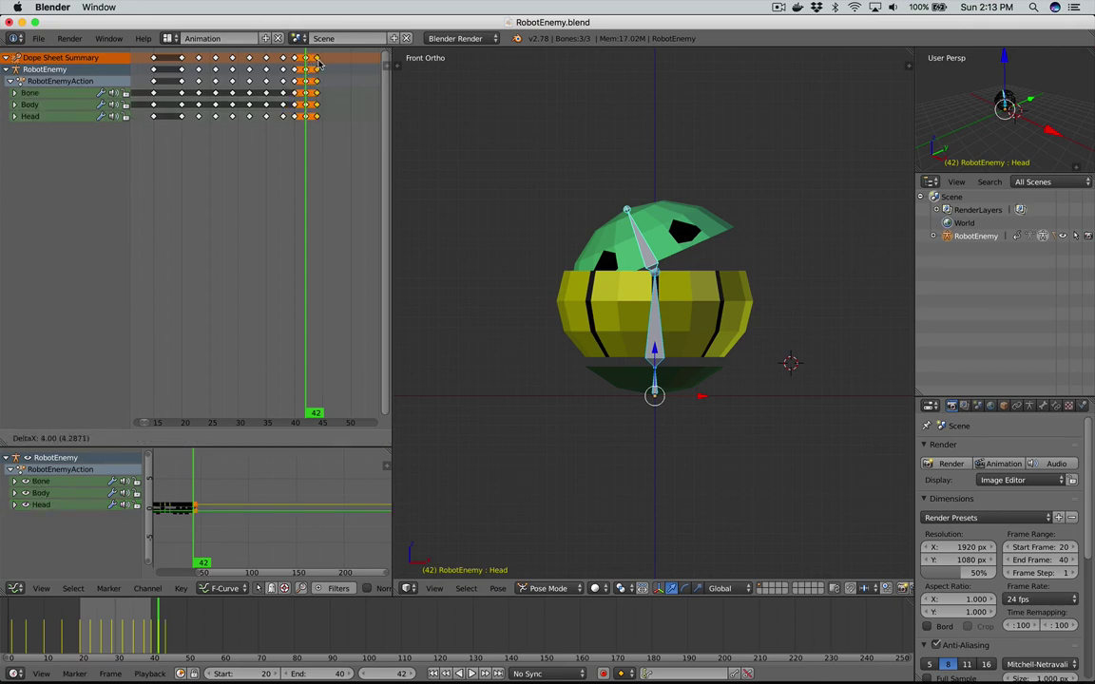
pyautogui.click(322, 63)
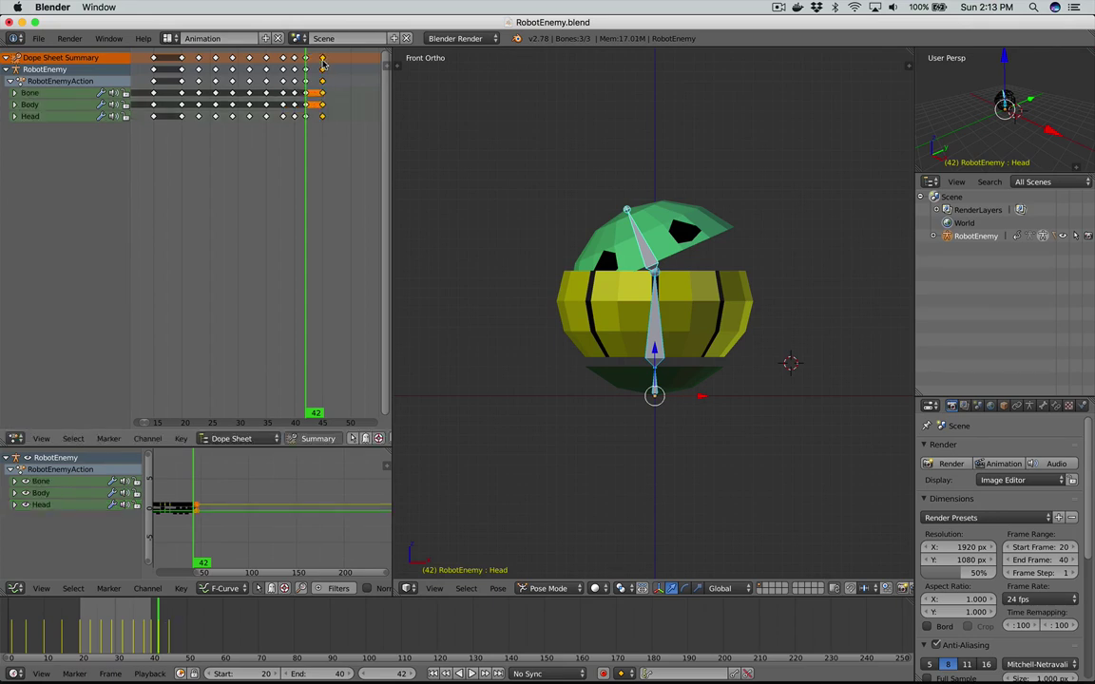
pyautogui.click(322, 63)
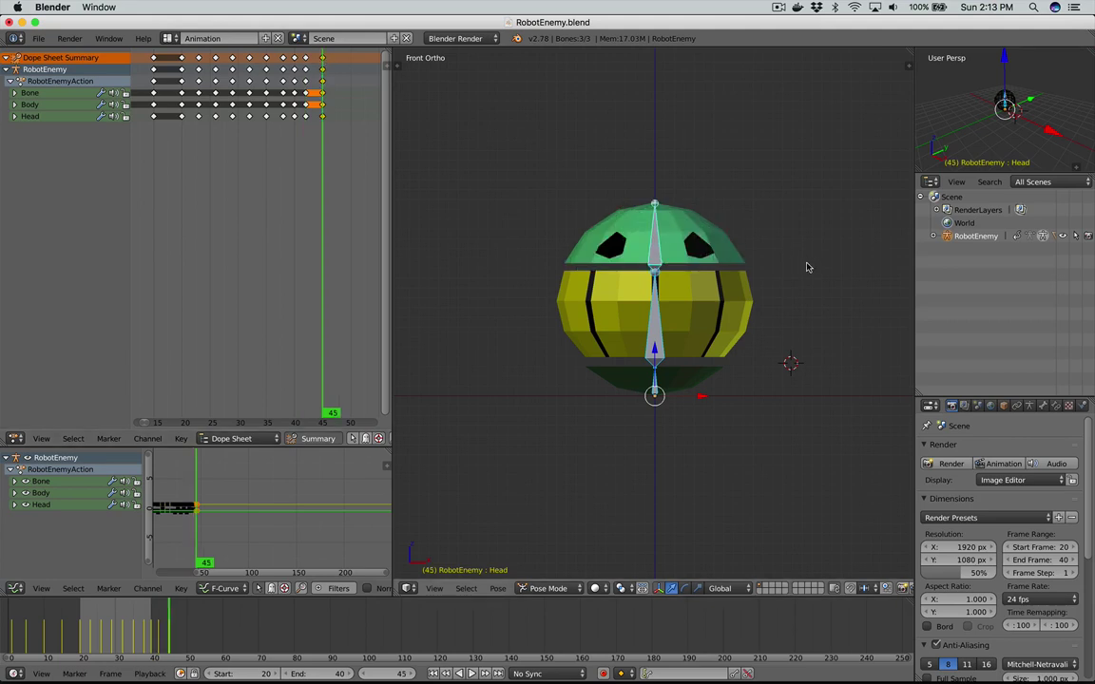
# Step: Tilt the Head bone about 23° the other way and key LocRot on all bones
pyautogui.press('a')
pyautogui.rightClick(654, 238)
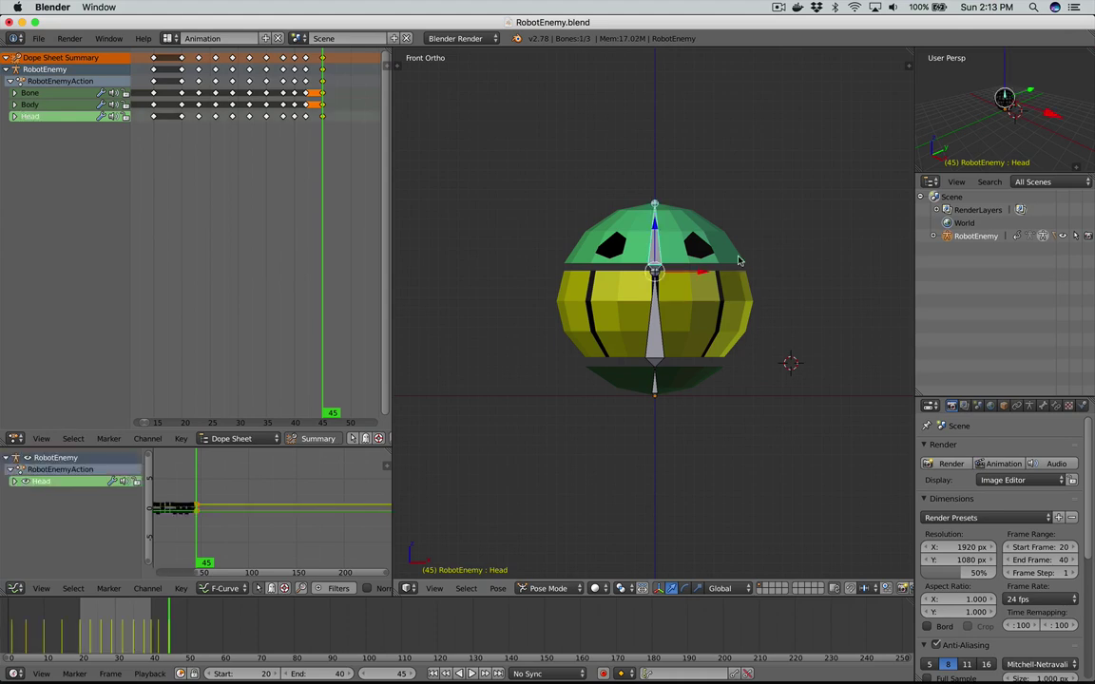
pyautogui.press('r')
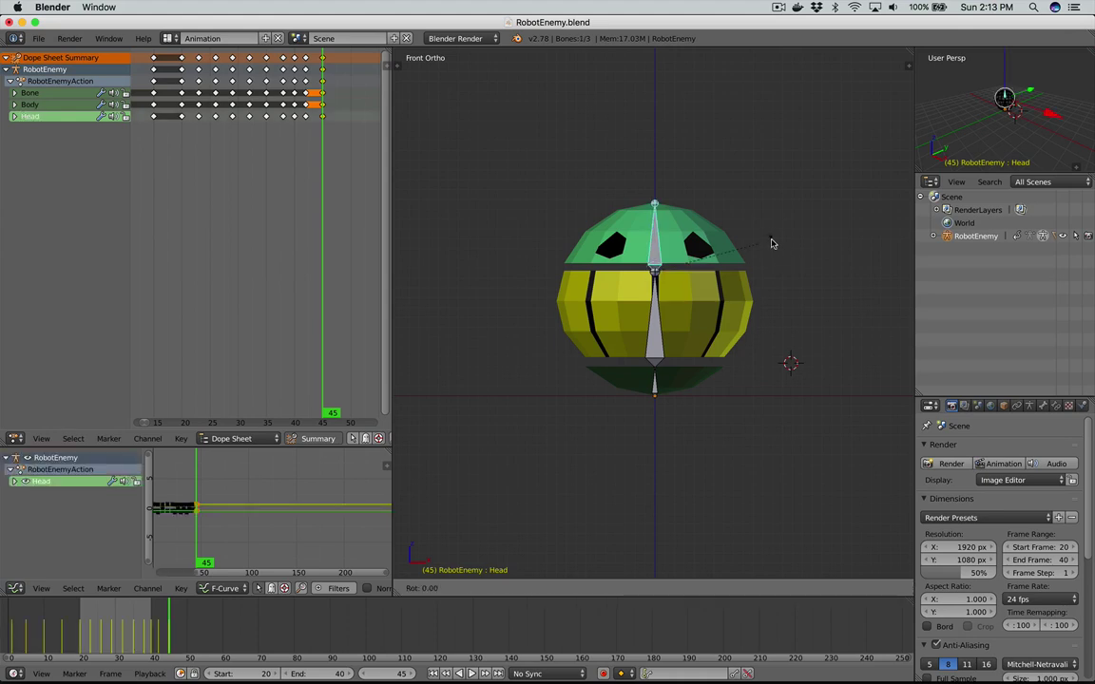
pyautogui.click(794, 296)
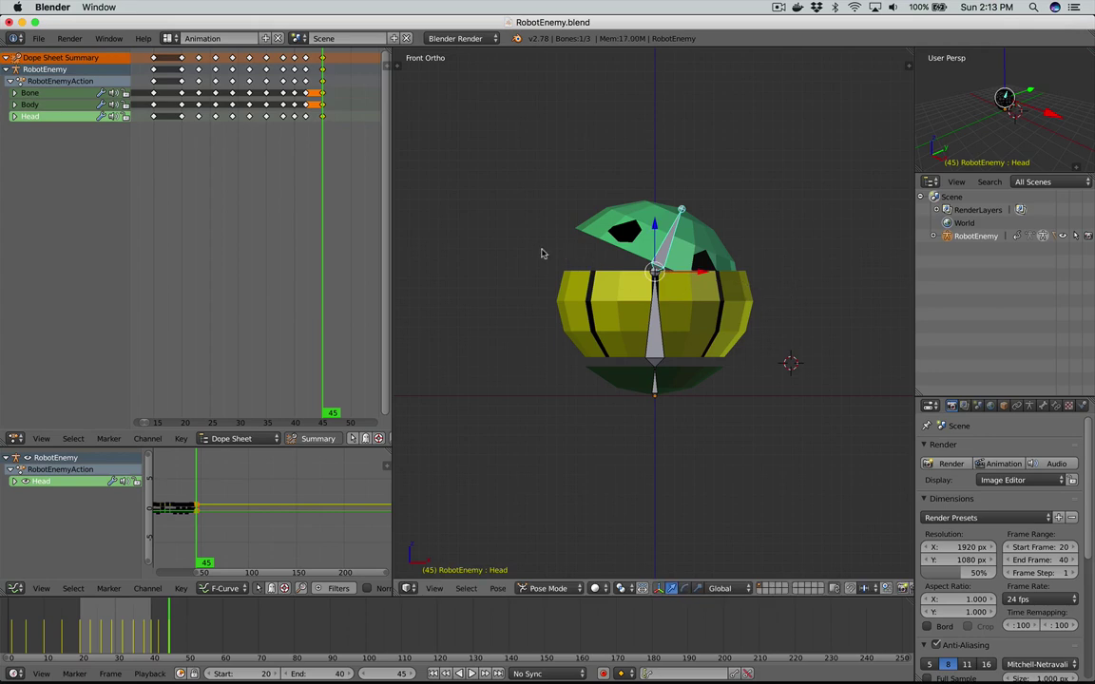
pyautogui.press('a')
pyautogui.press('a')
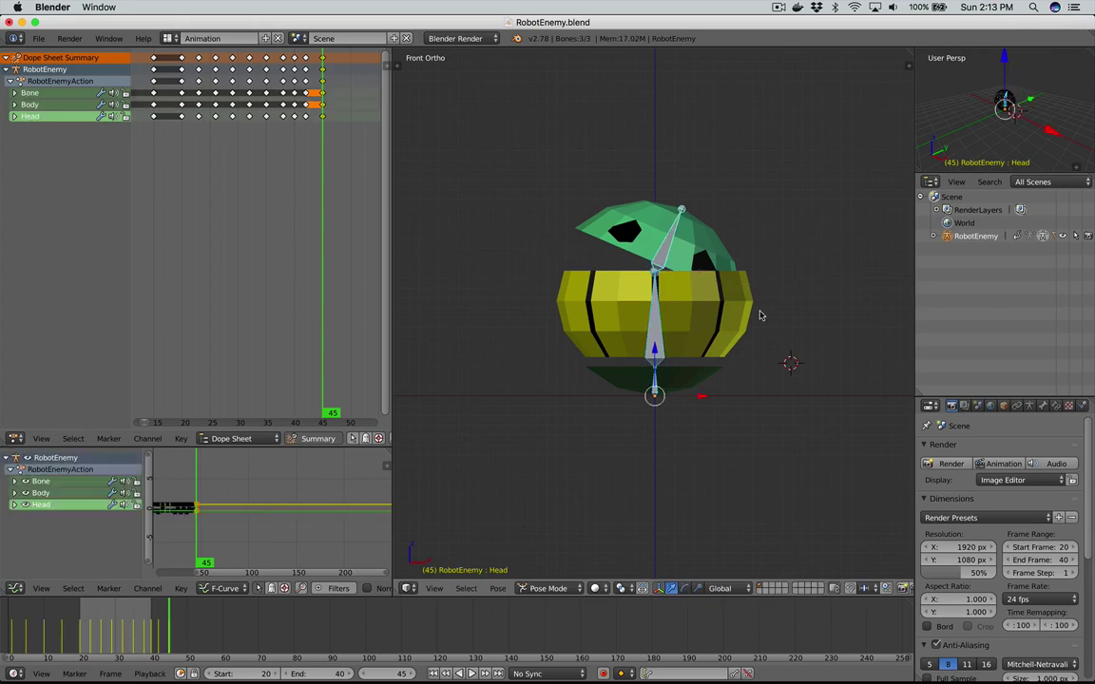
pyautogui.press('i')
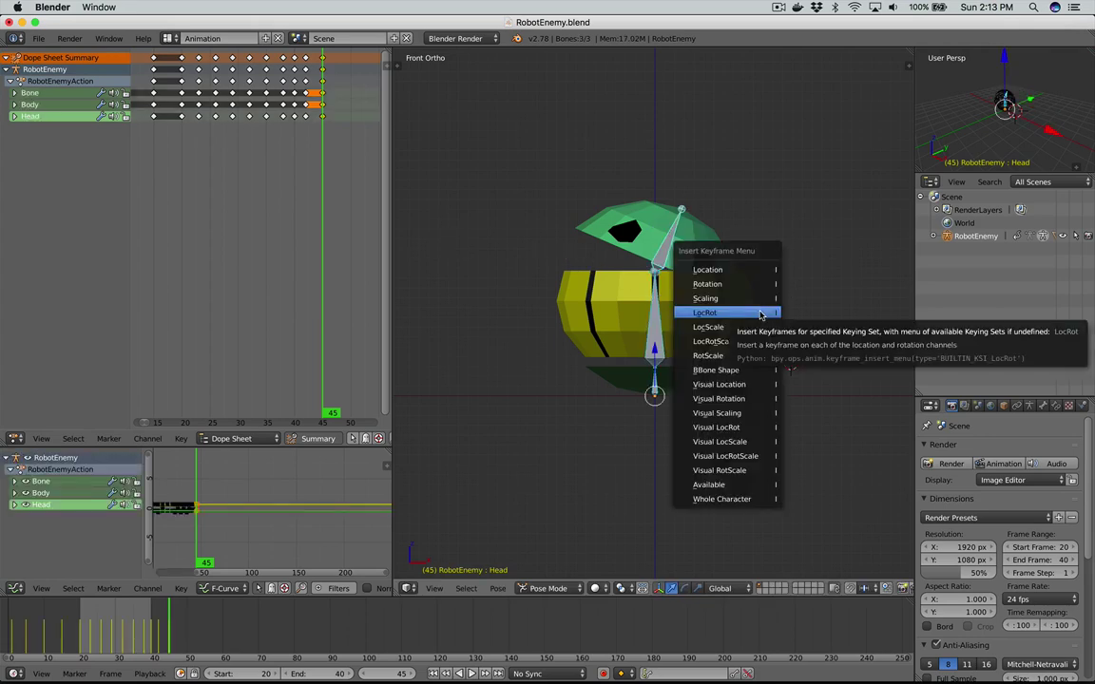
pyautogui.click(759, 315)
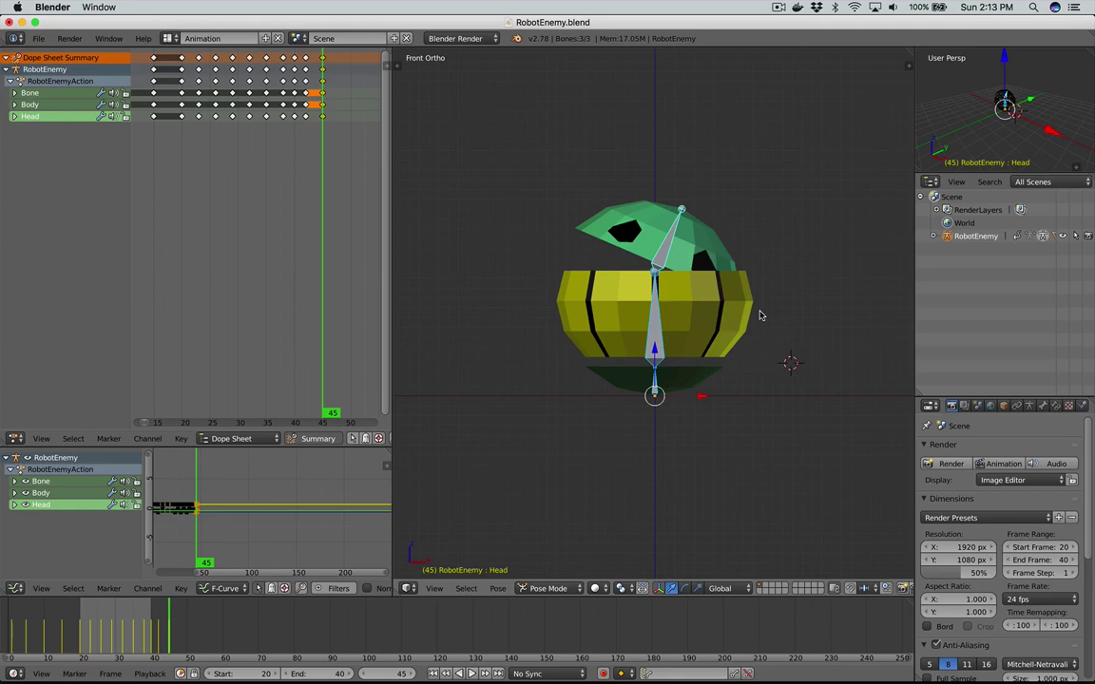
# Step: Select a column of keyframes in the Dope Sheet and slide it several frames later
pyautogui.rightClick(307, 61)
pyautogui.press('g')
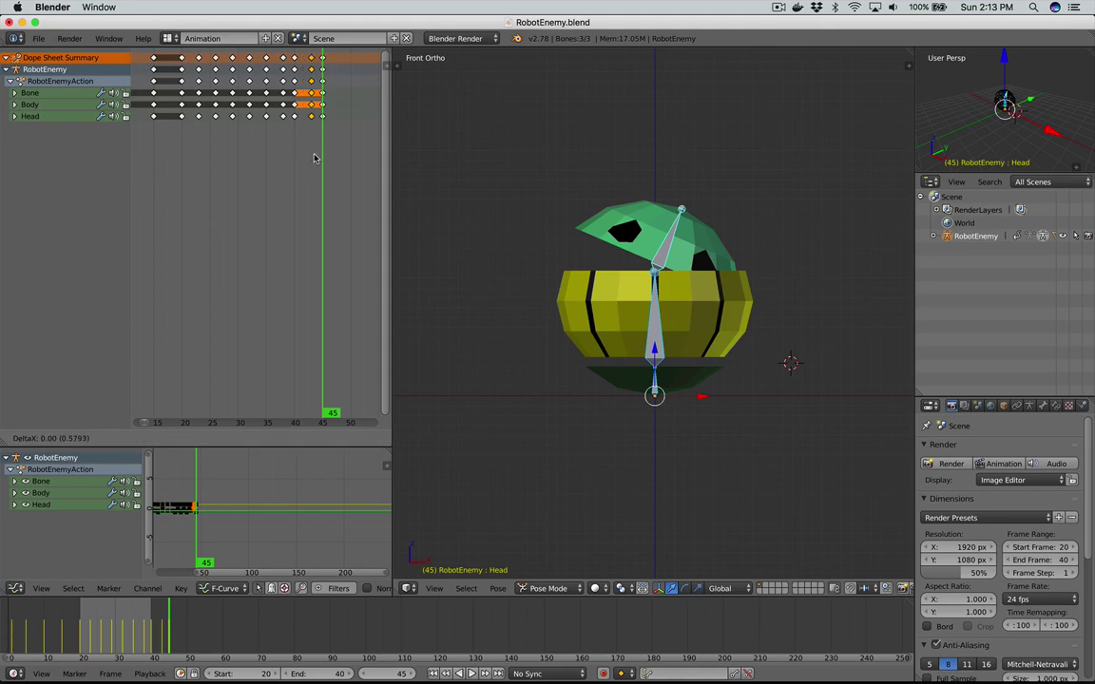
pyautogui.click(314, 158)
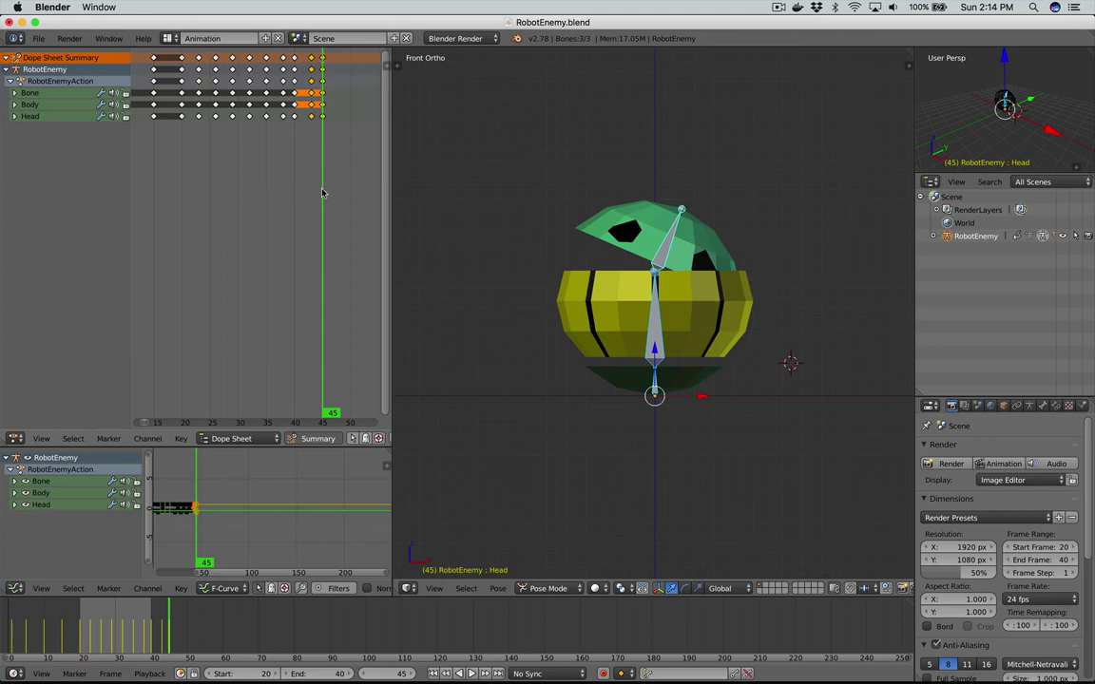
pyautogui.press('g')
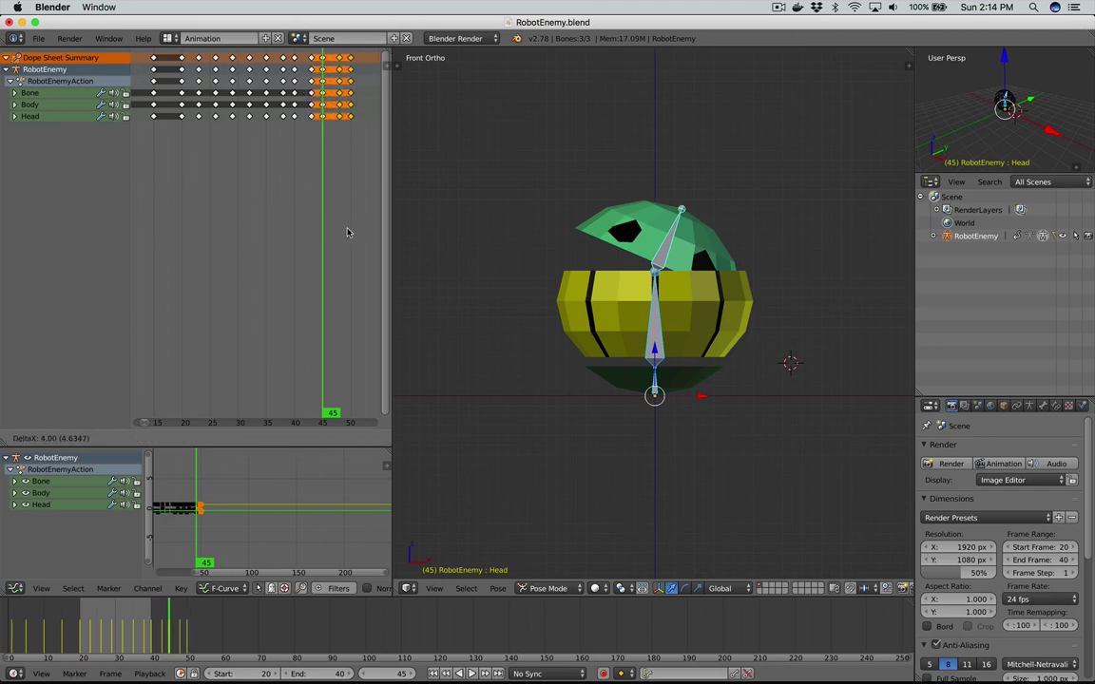
pyautogui.click(347, 231)
pyautogui.hscroll(5, 347, 232)
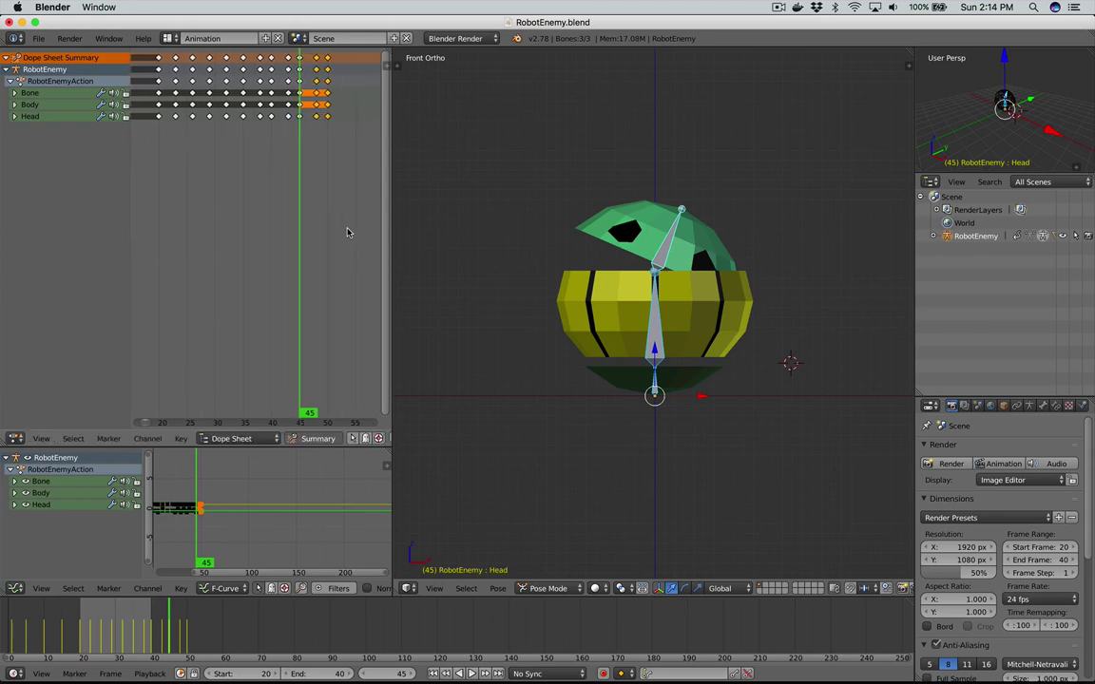
# Step: Nudge the selected keys one frame earlier and duplicate them about four frames later, near frame 49
pyautogui.press('g')
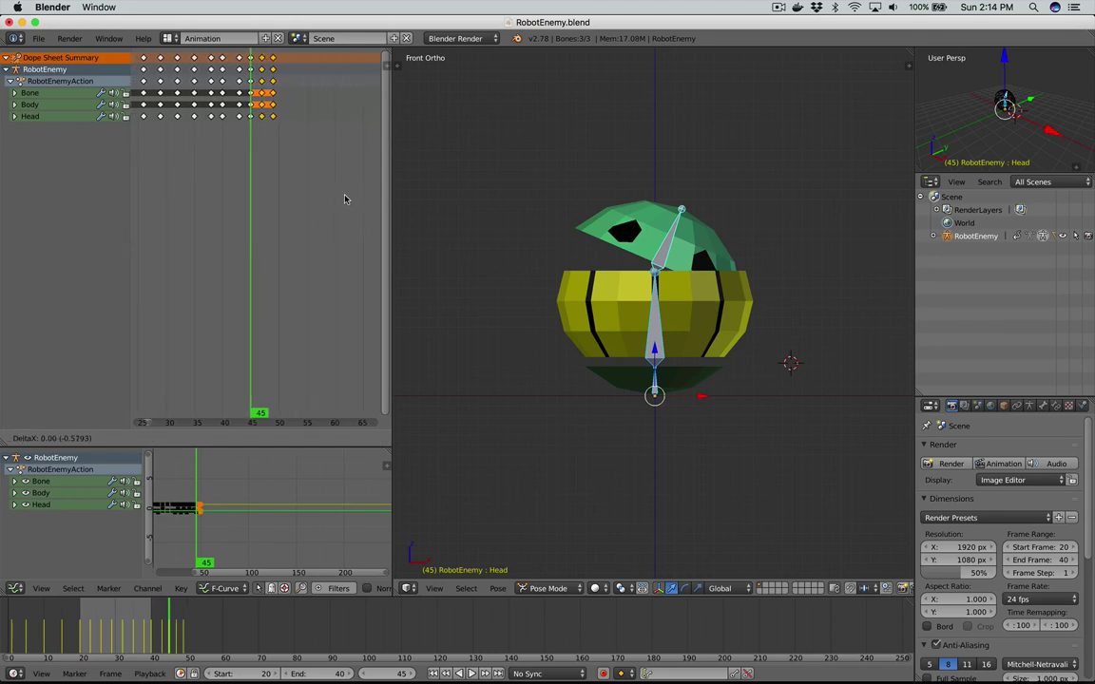
pyautogui.click(342, 198)
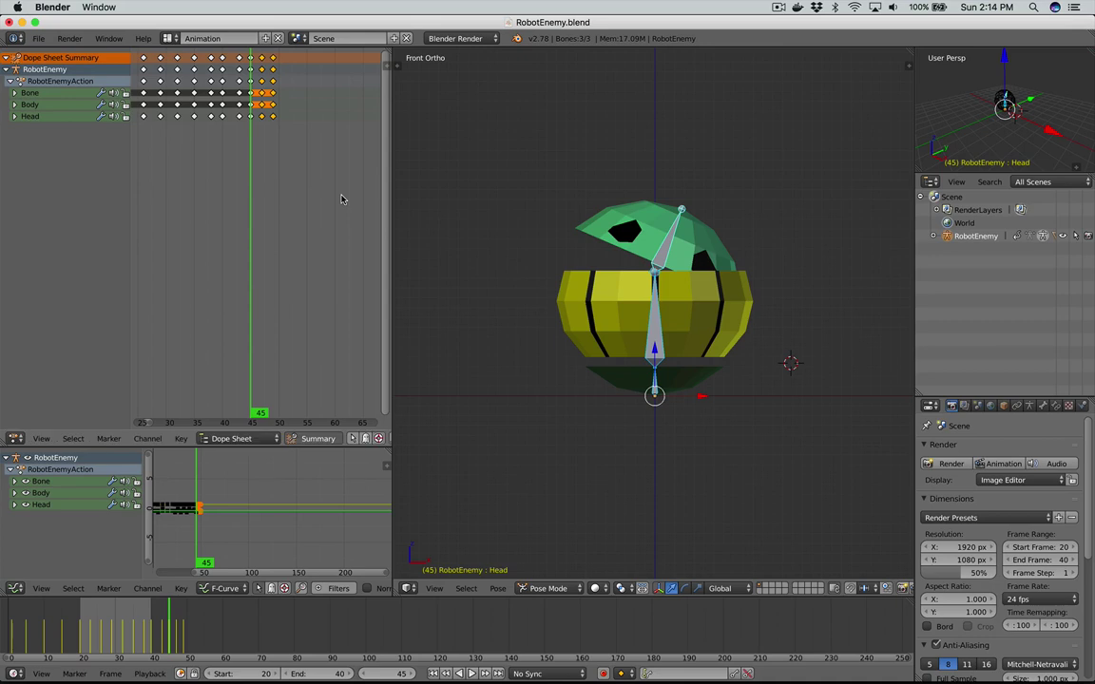
pyautogui.hotkey('shift', 'd')
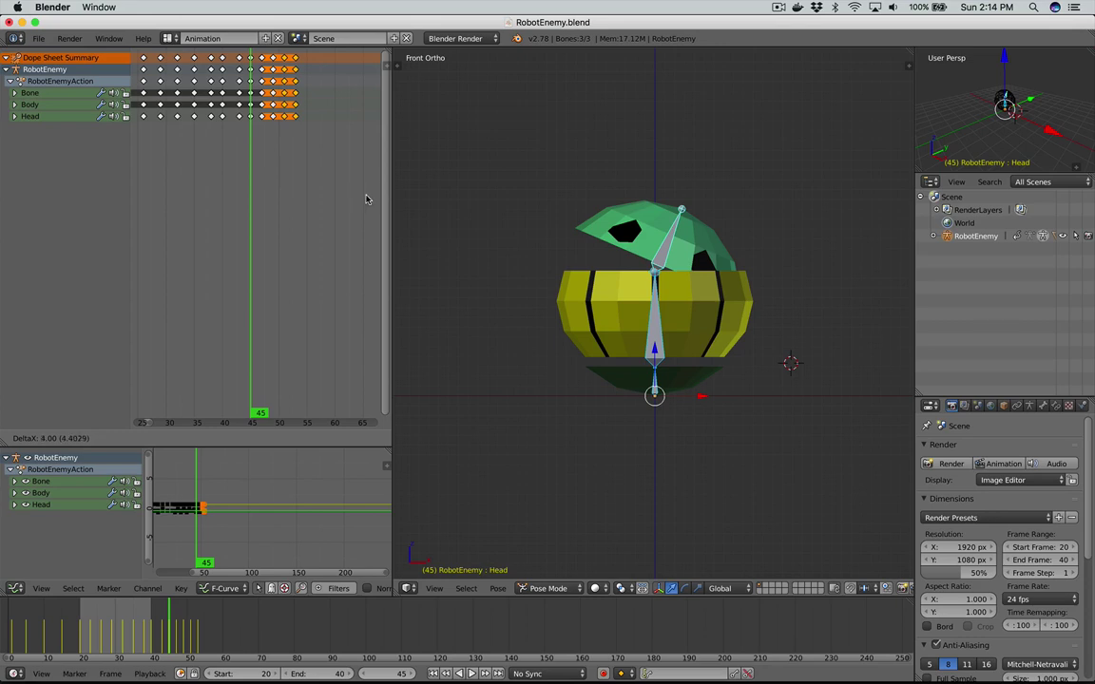
pyautogui.click(366, 199)
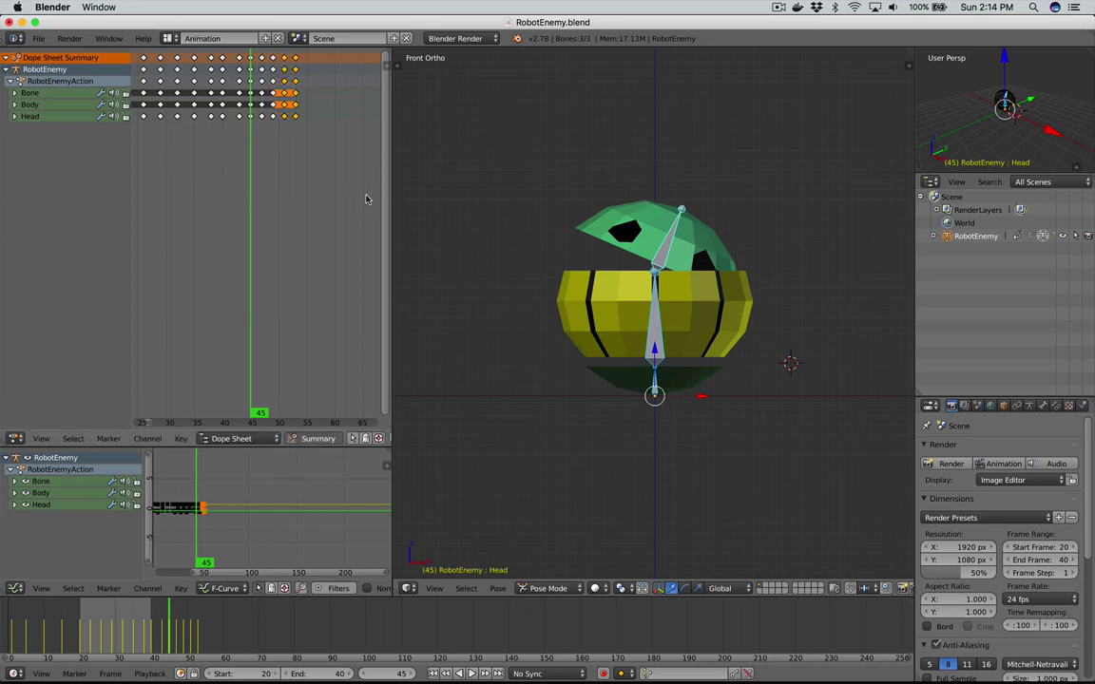
# Step: Select every keyframe from frame 40 onward and shift them later in the action
pyautogui.click(224, 62)
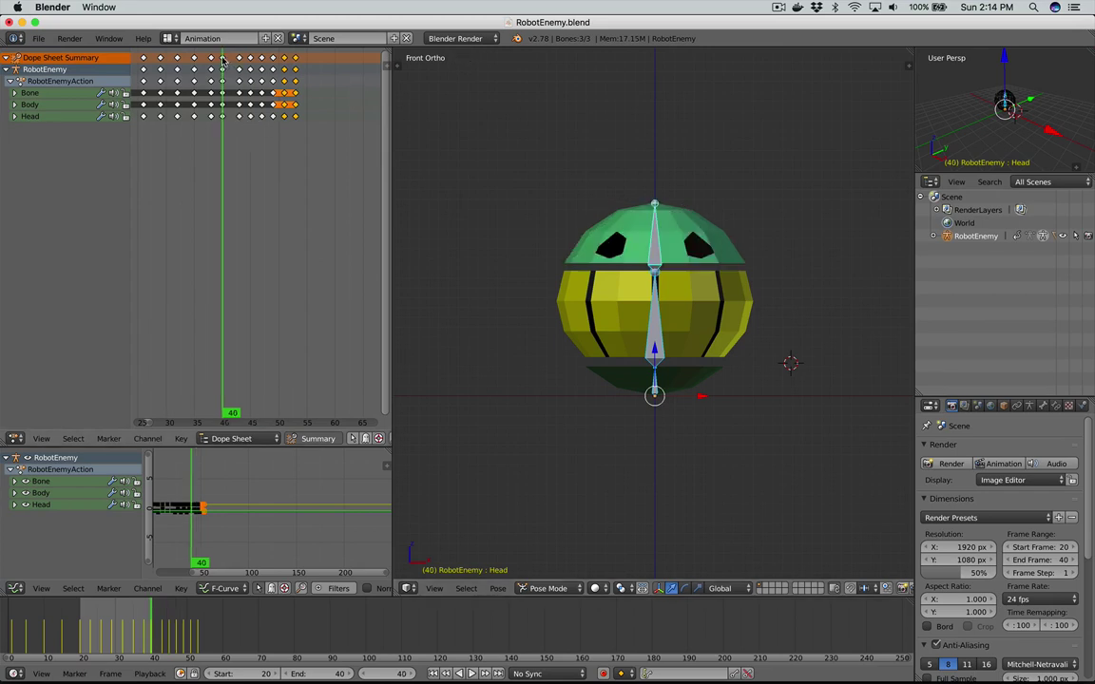
pyautogui.hotkey('ctrl', 'v')
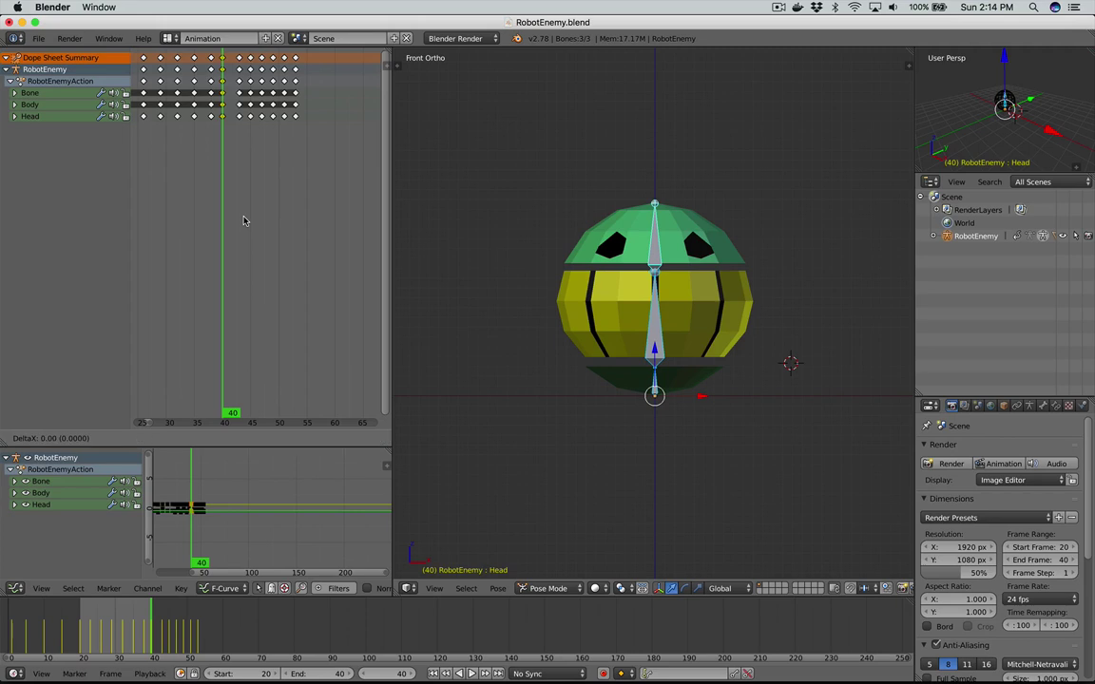
pyautogui.press(']')
pyautogui.press('g')
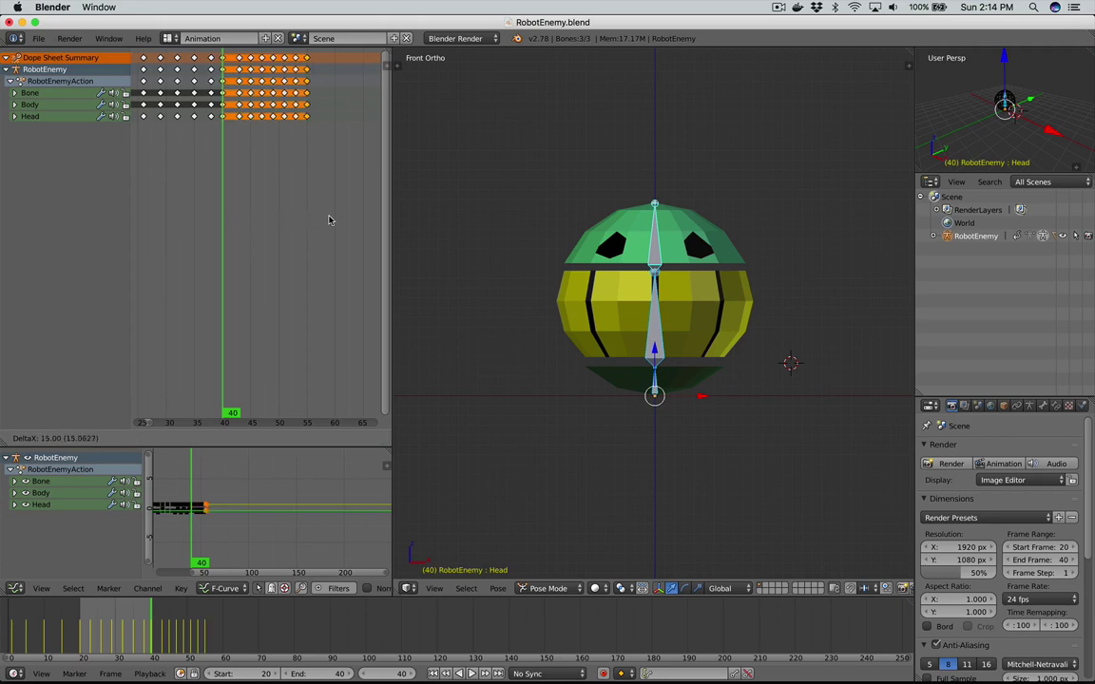
pyautogui.click(329, 221)
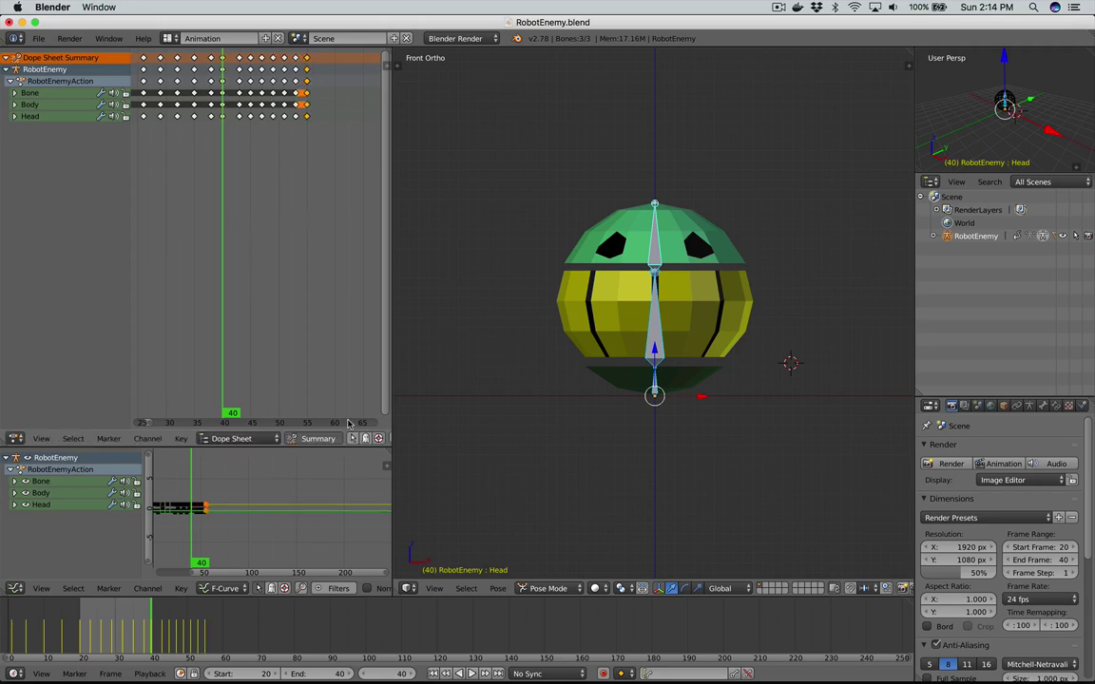
# Step: Set the Timeline End frame to 55
pyautogui.click(329, 674)
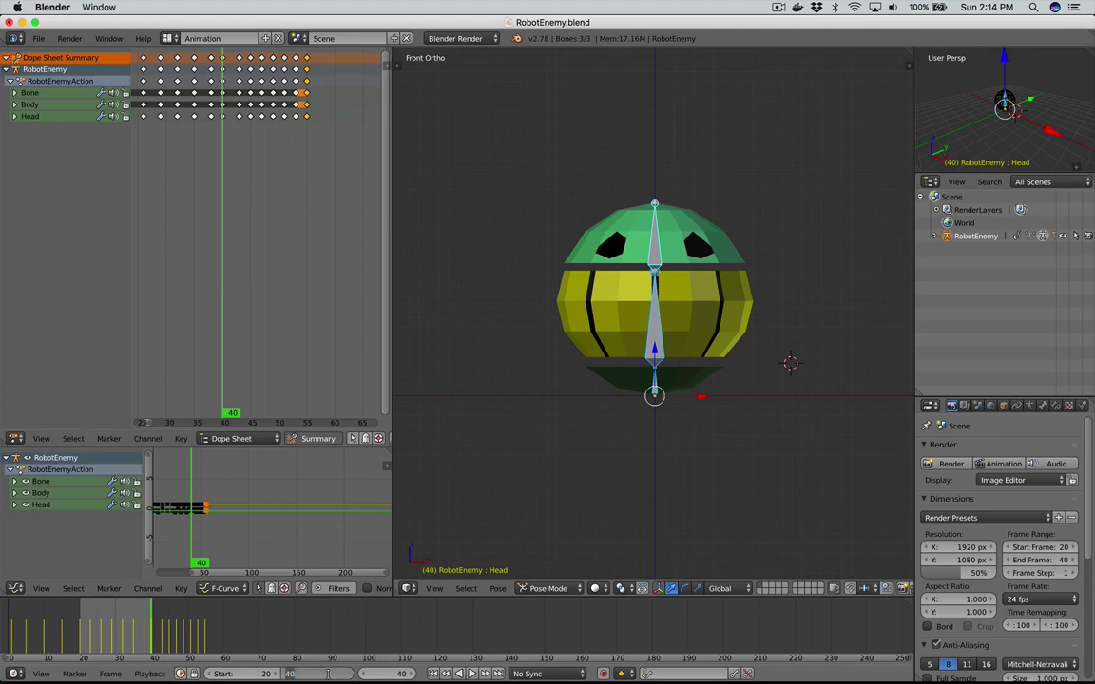
pyautogui.write('55')
pyautogui.press('Return')
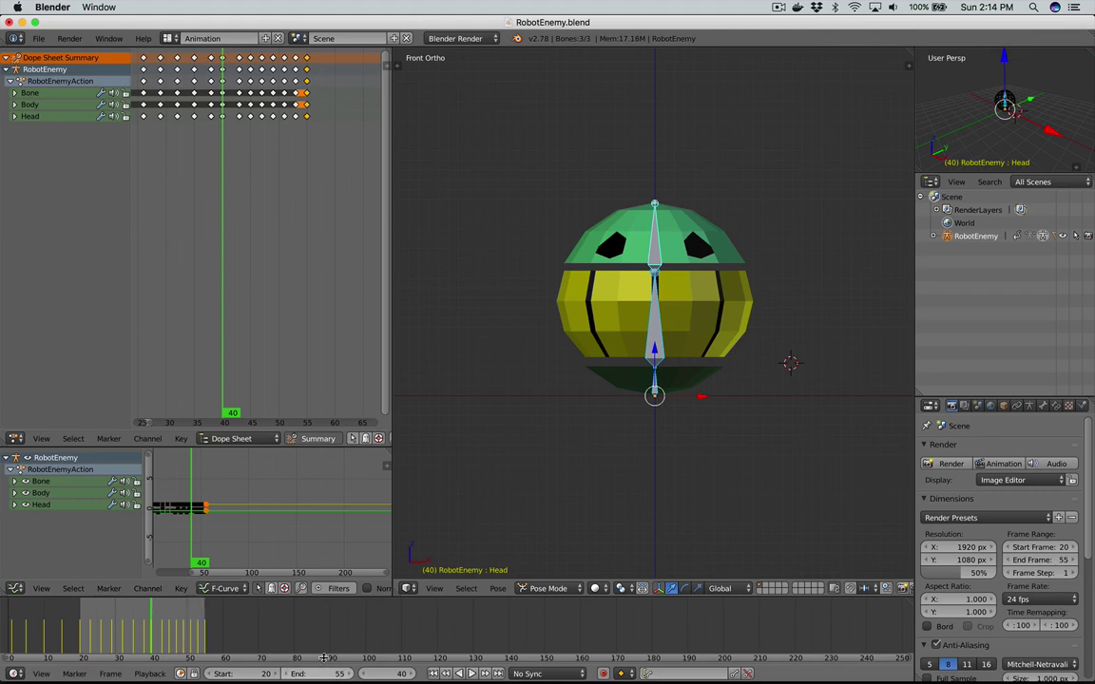
pyautogui.click(471, 674)
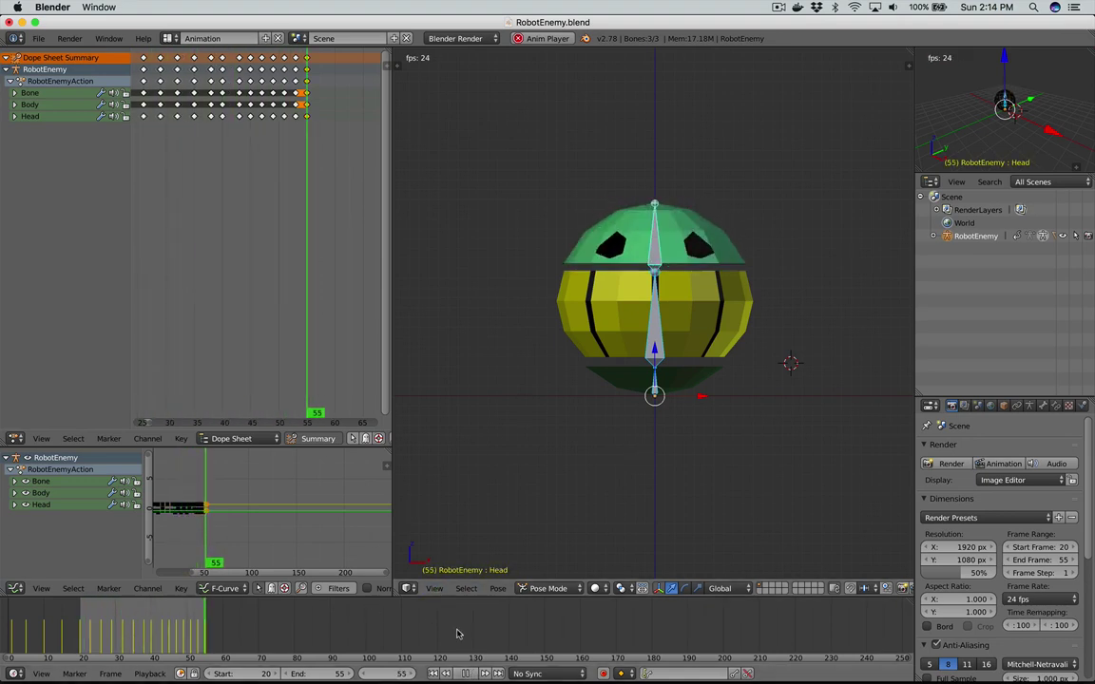
pyautogui.hotkey('alt', 'a')
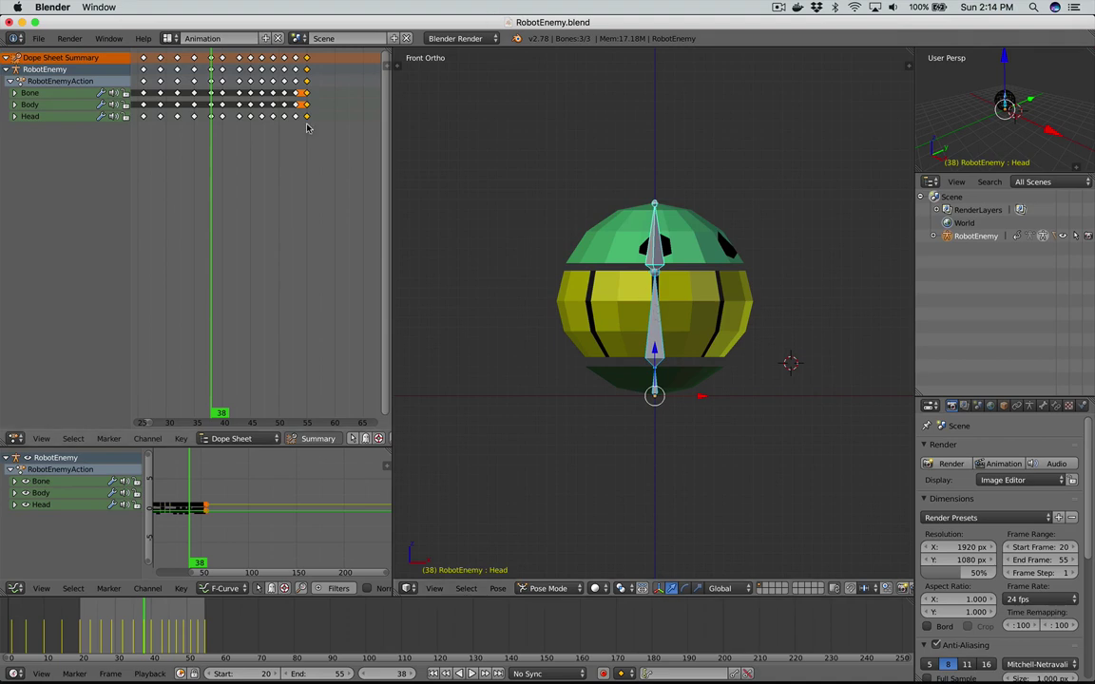
# Step: Change the Timeline End frame from 55 to 65 and move the playhead to frame 55
pyautogui.click(332, 675)
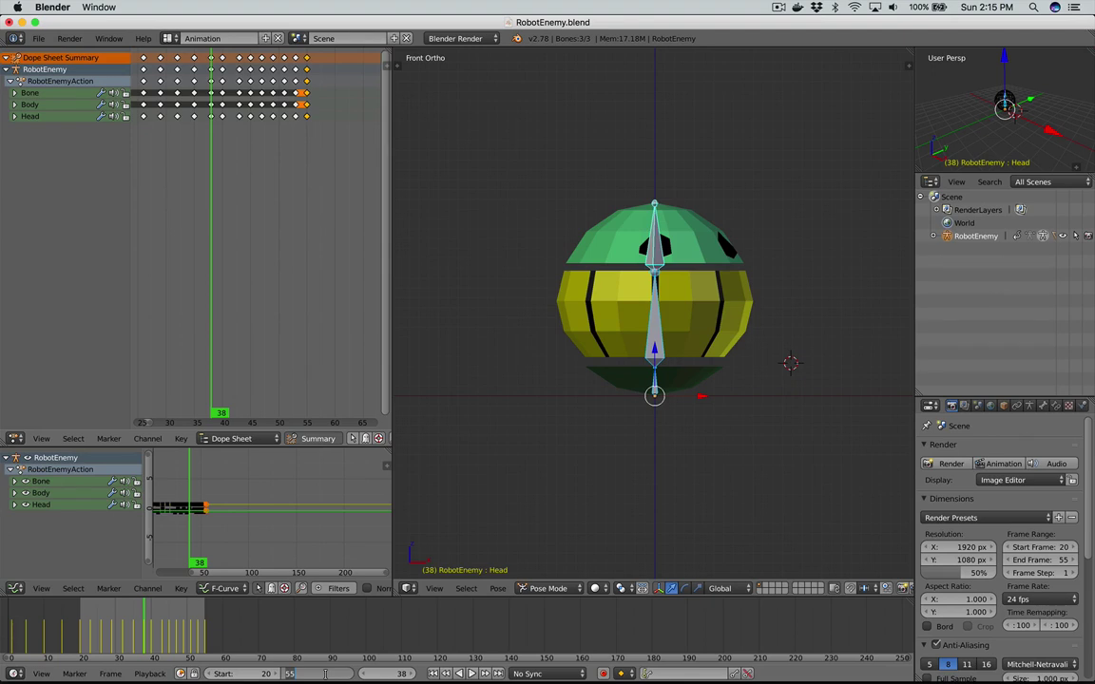
pyautogui.write('65')
pyautogui.press('Return')
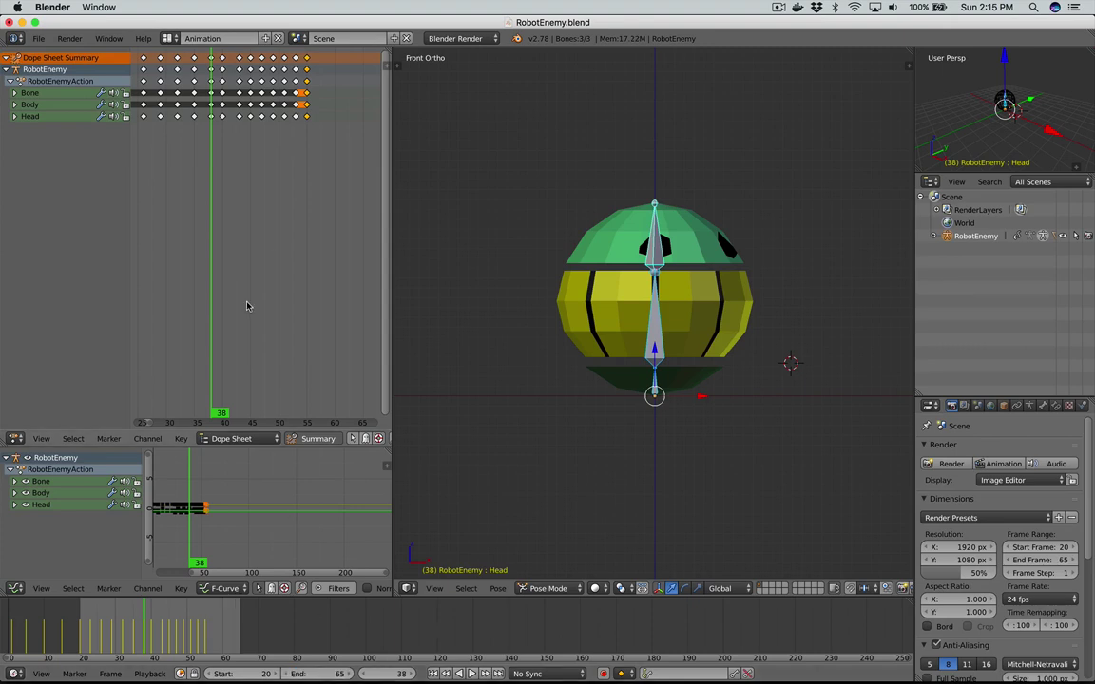
pyautogui.moveTo(294, 235); pyautogui.dragTo(306, 59)
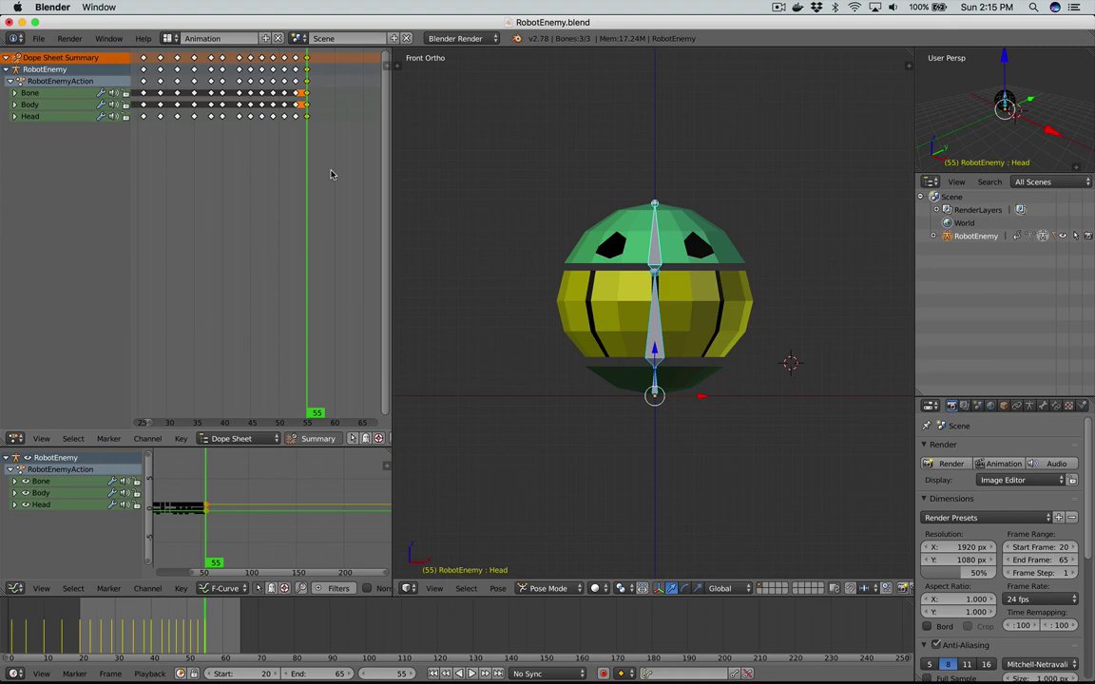
# Step: Shift the selected keys three frames later and jump to frame 58
pyautogui.press('g')
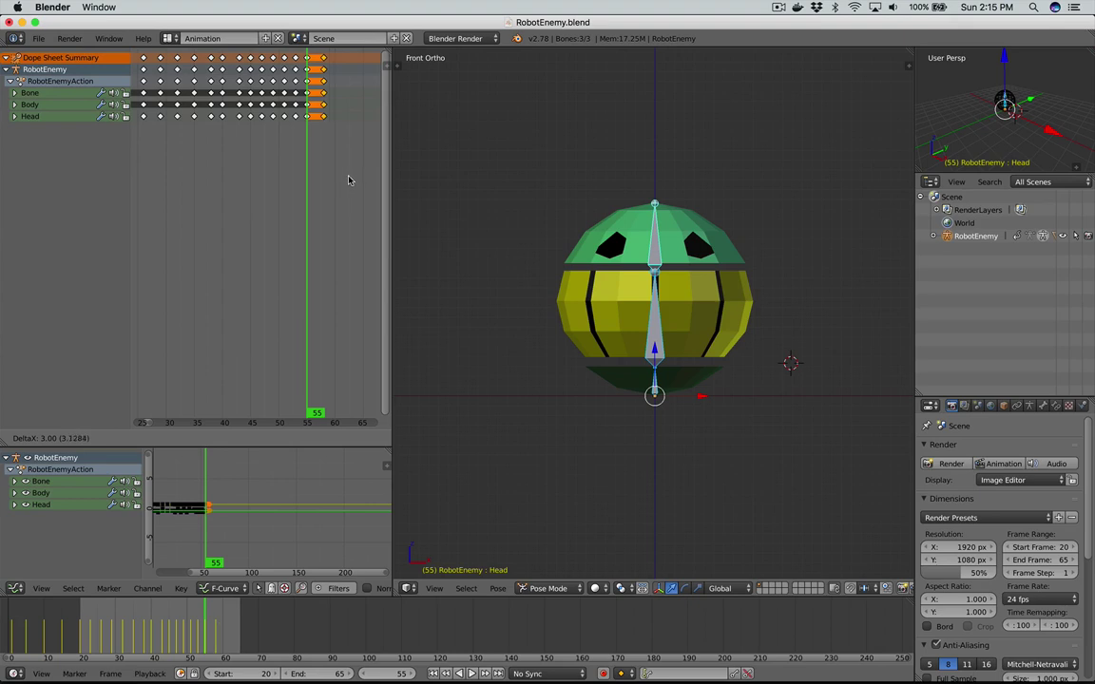
pyautogui.click(345, 176)
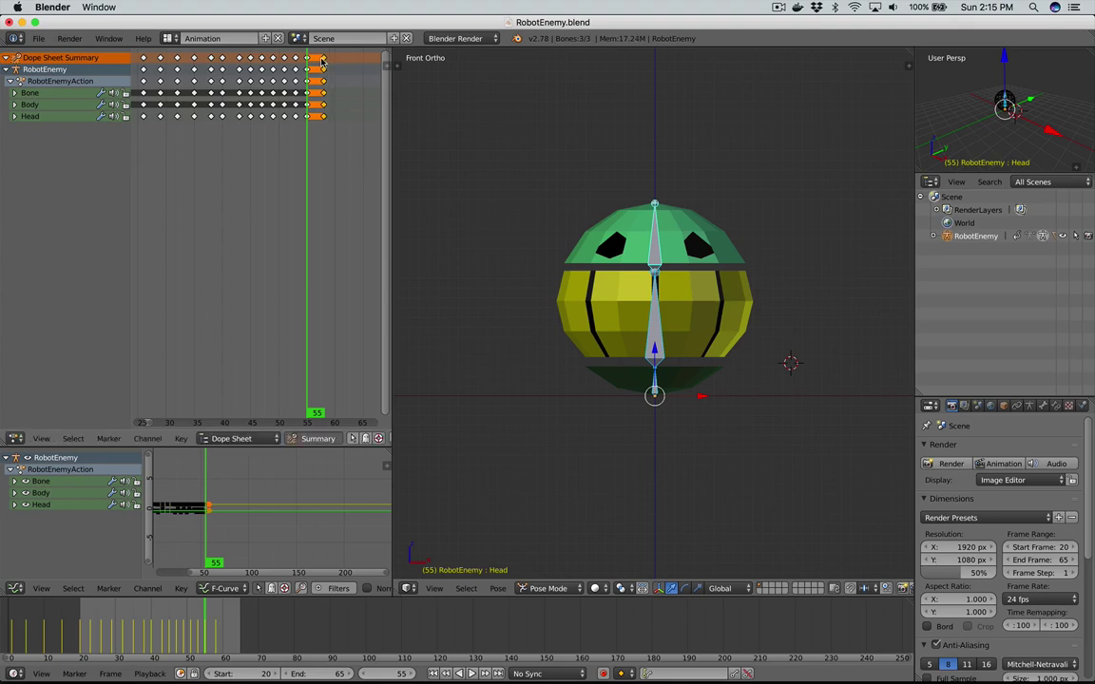
pyautogui.press('Up')
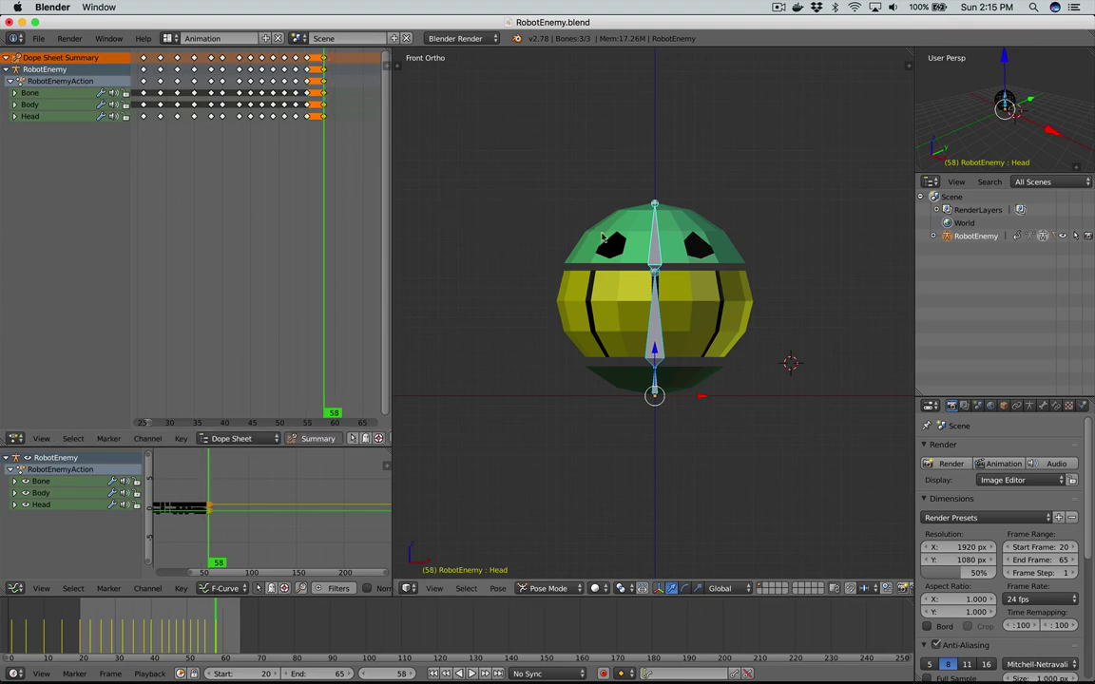
# Step: Pose the robot at frame 58 by rotating the Body, Head and root Bone
pyautogui.rightClick(611, 309)
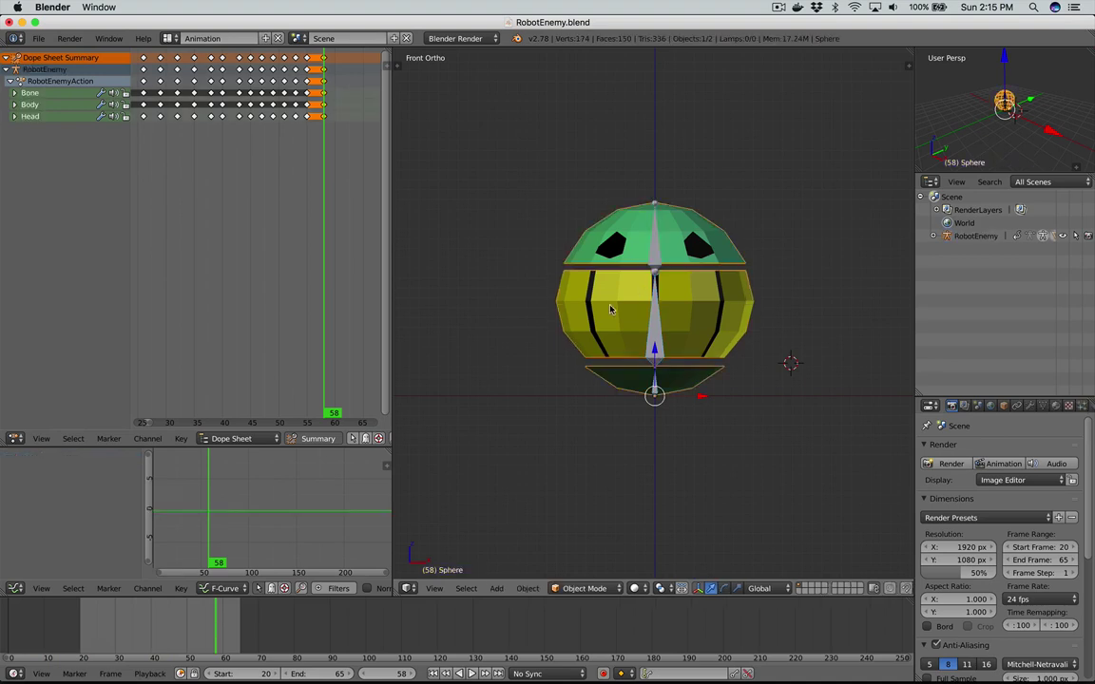
pyautogui.rightClick(654, 323)
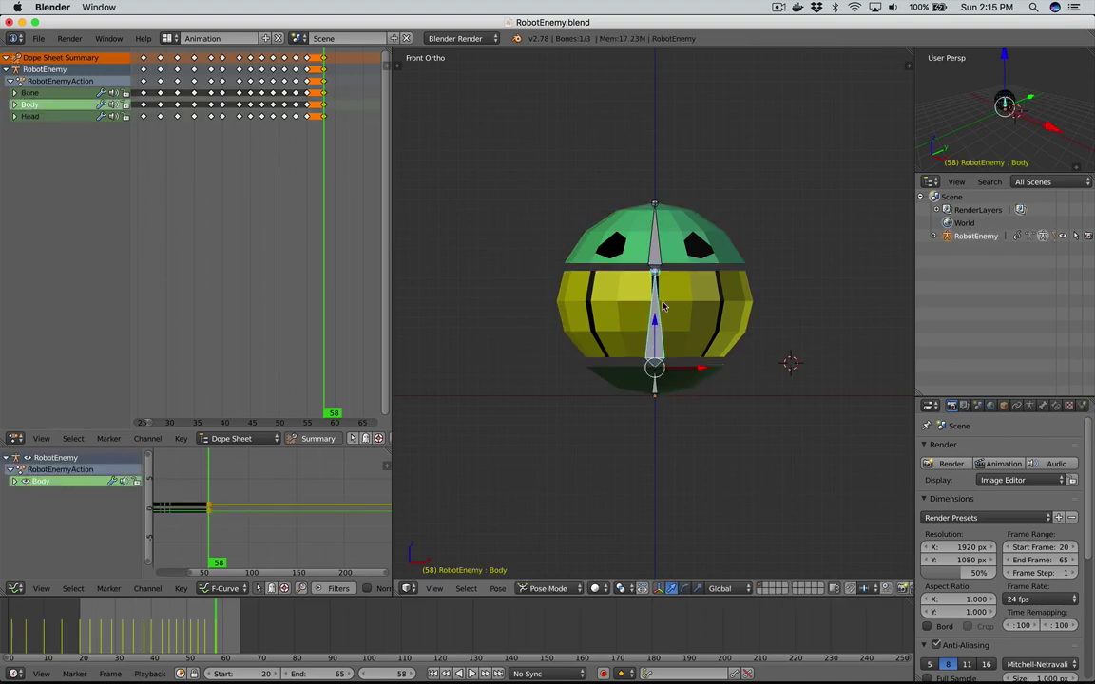
pyautogui.press('r')
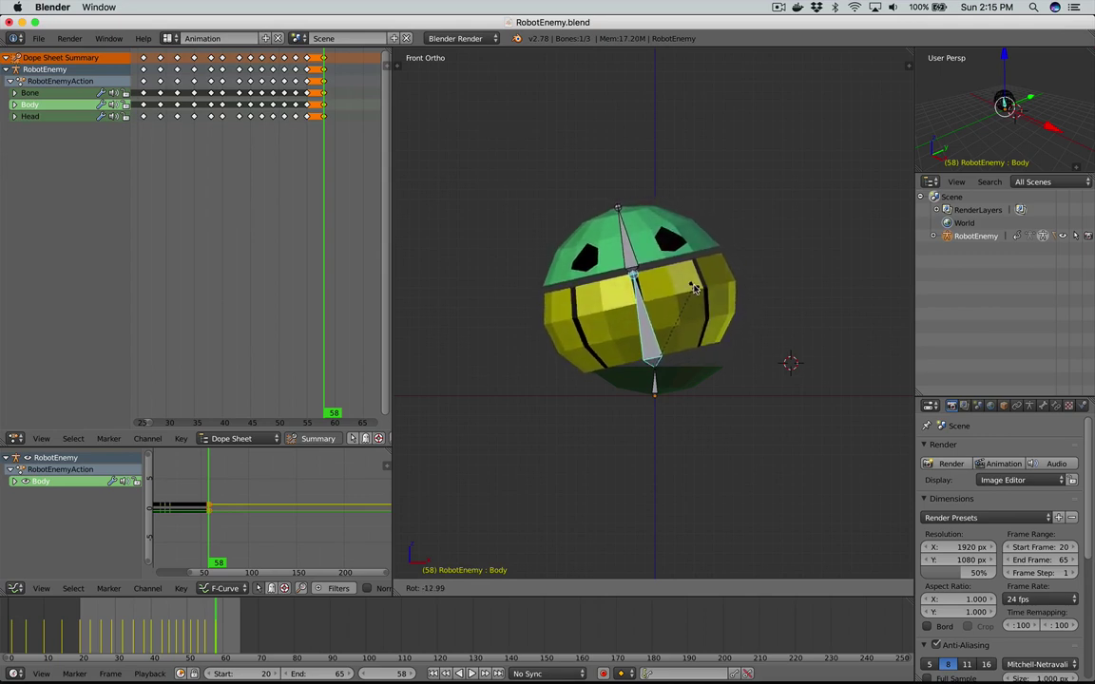
pyautogui.click(693, 288)
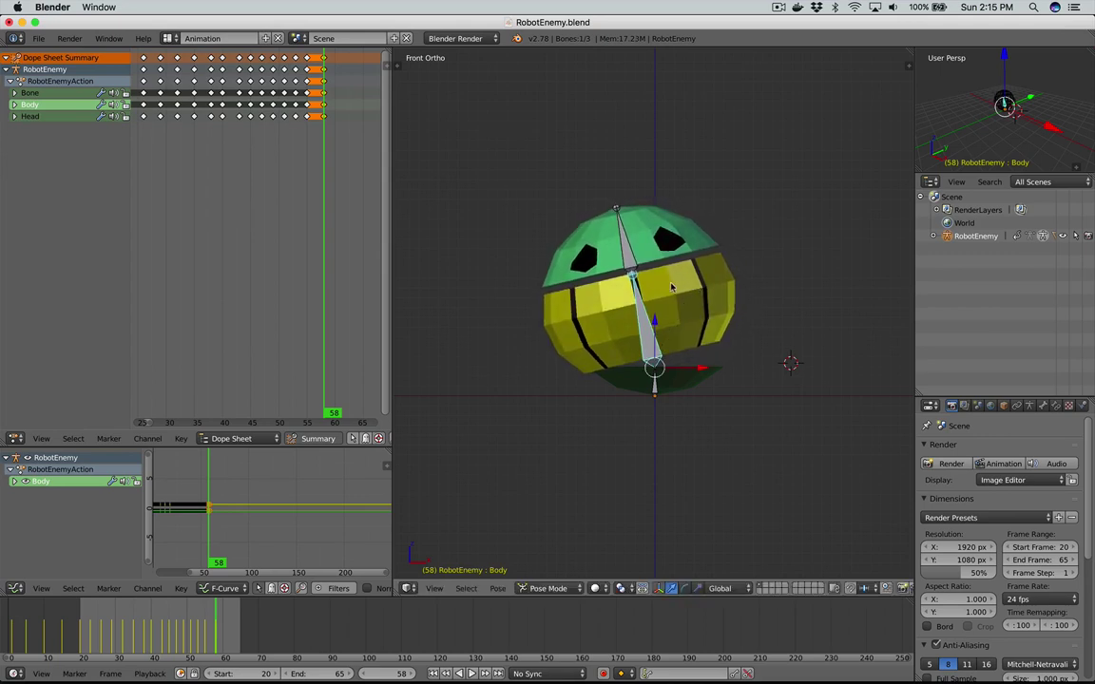
pyautogui.rightClick(632, 292)
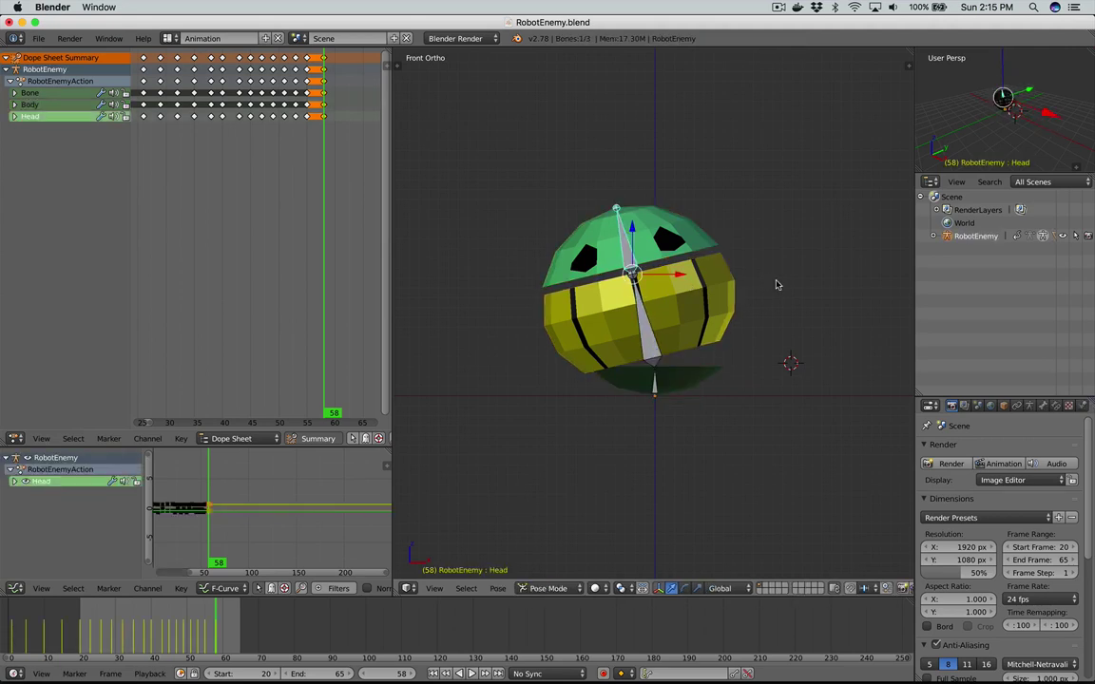
pyautogui.press('r')
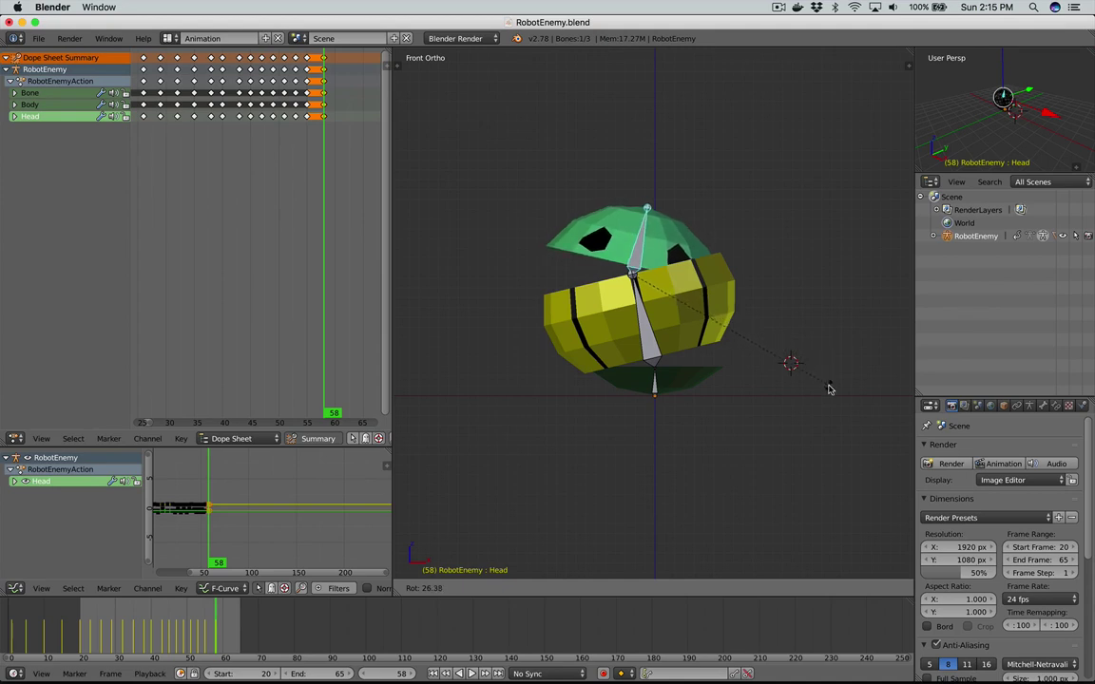
pyautogui.click(829, 387)
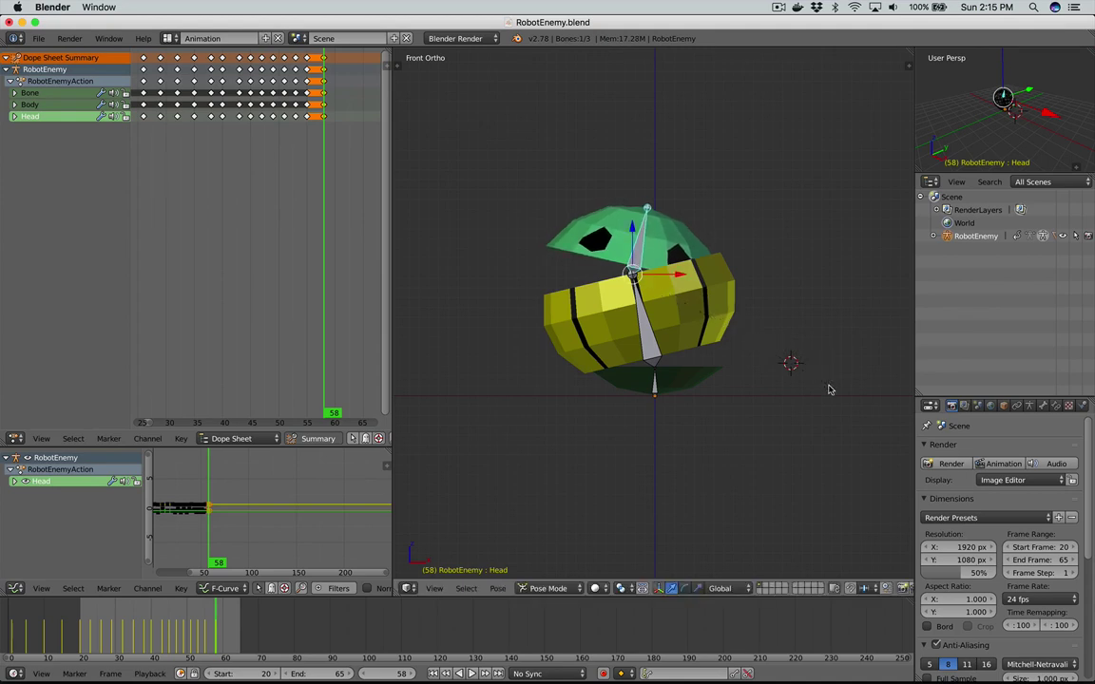
pyautogui.rightClick(655, 387)
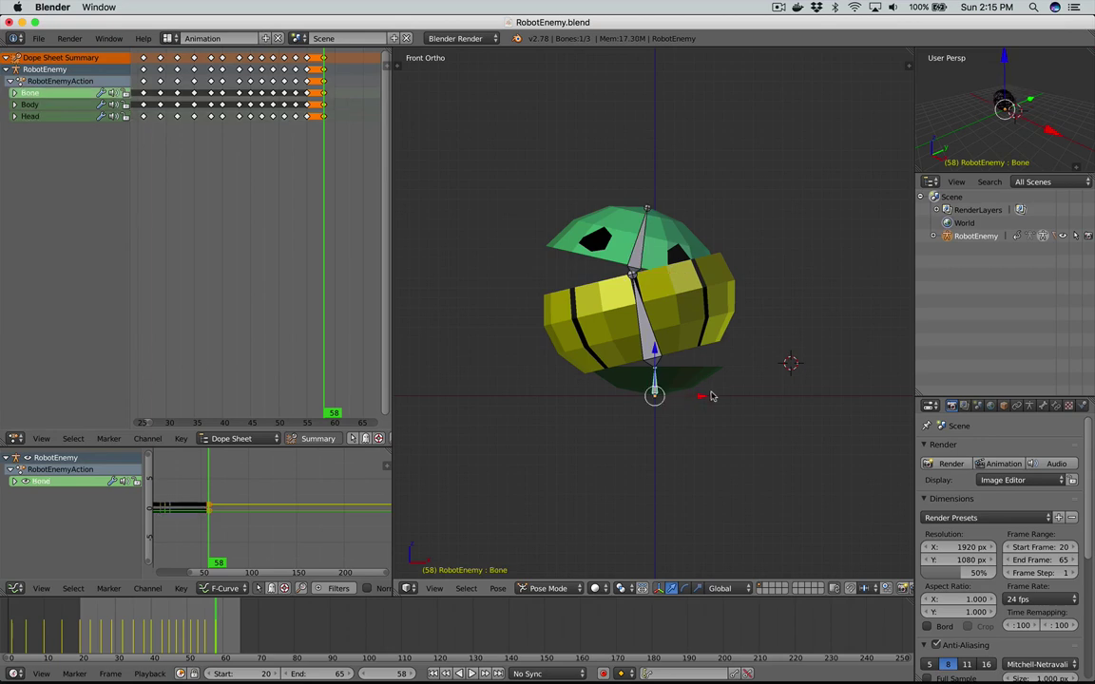
pyautogui.press('r')
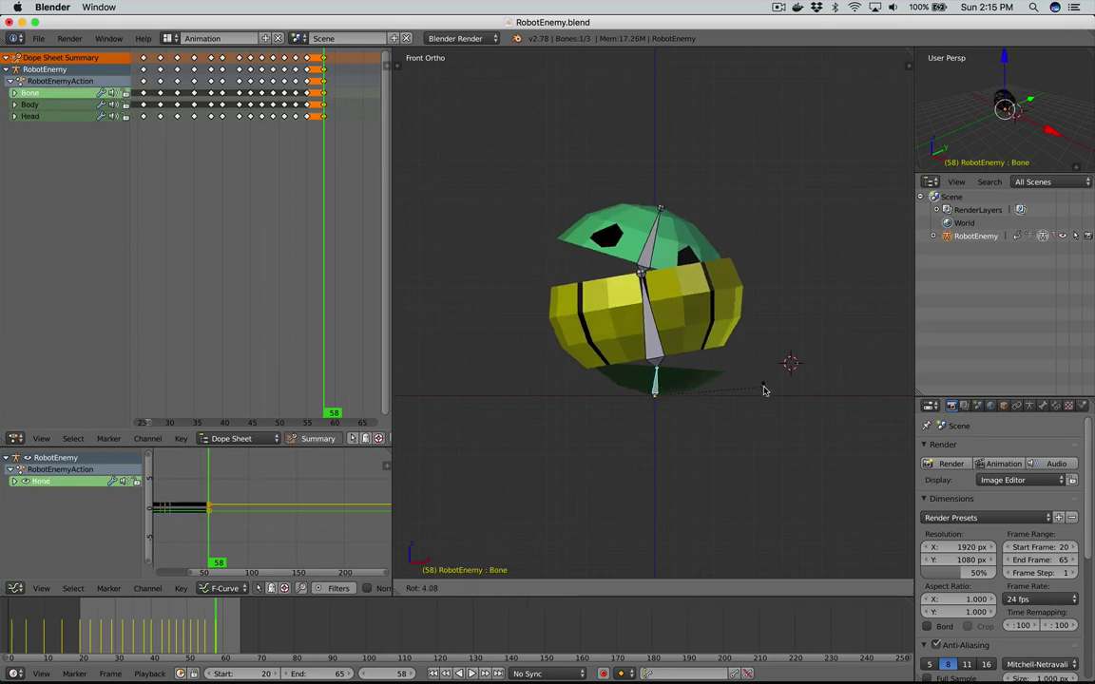
pyautogui.click(751, 393)
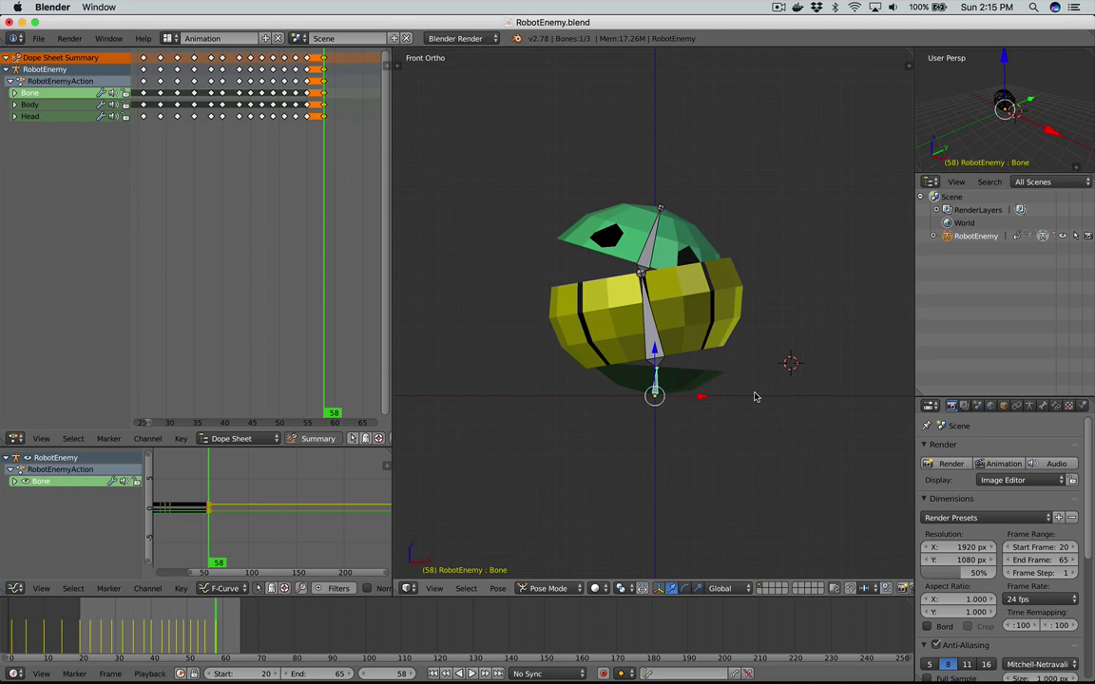
# Step: Insert LocRot keys for all three bones at frame 58, then move them 6 frames later
pyautogui.press('i')
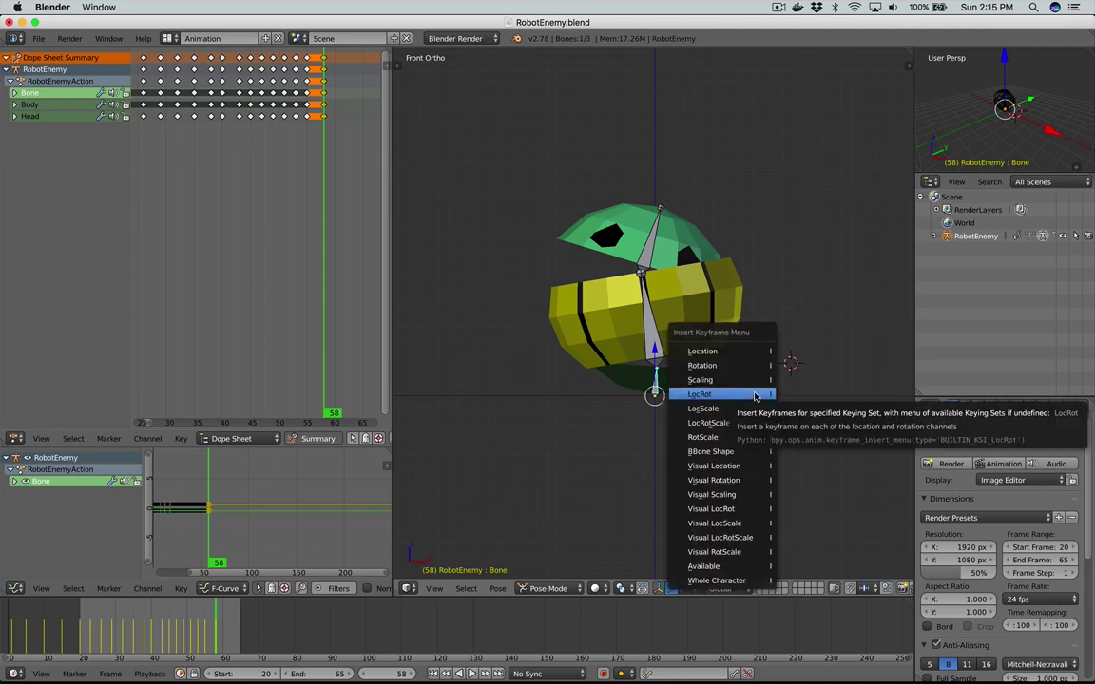
pyautogui.click(756, 394)
pyautogui.press('a')
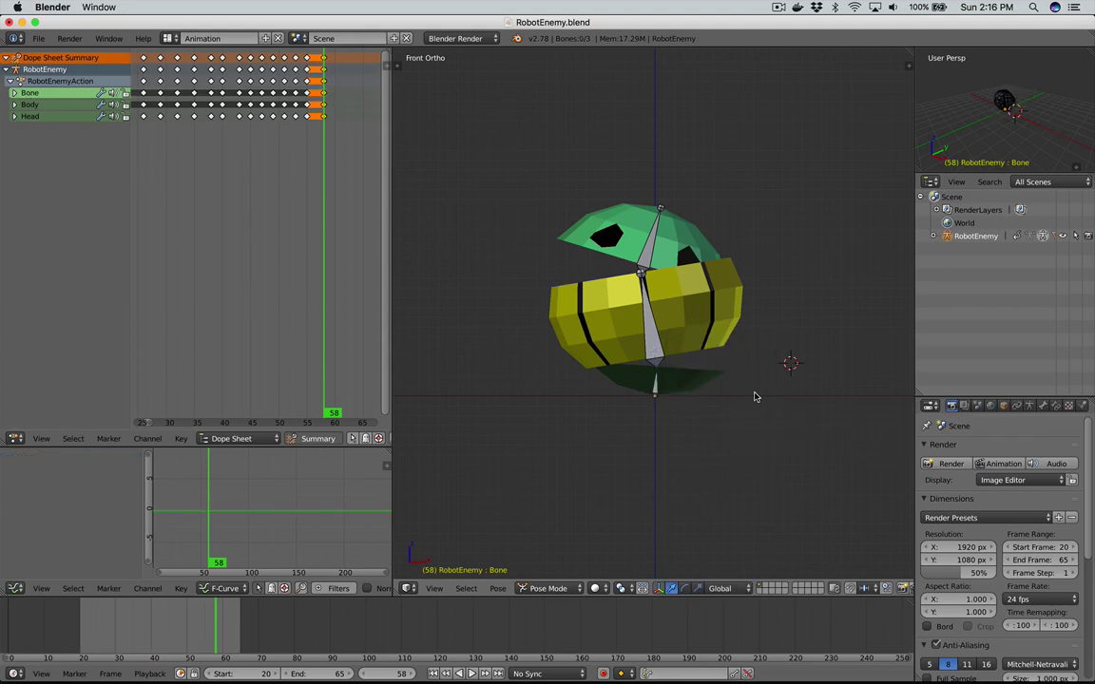
pyautogui.press('a')
pyautogui.press('i')
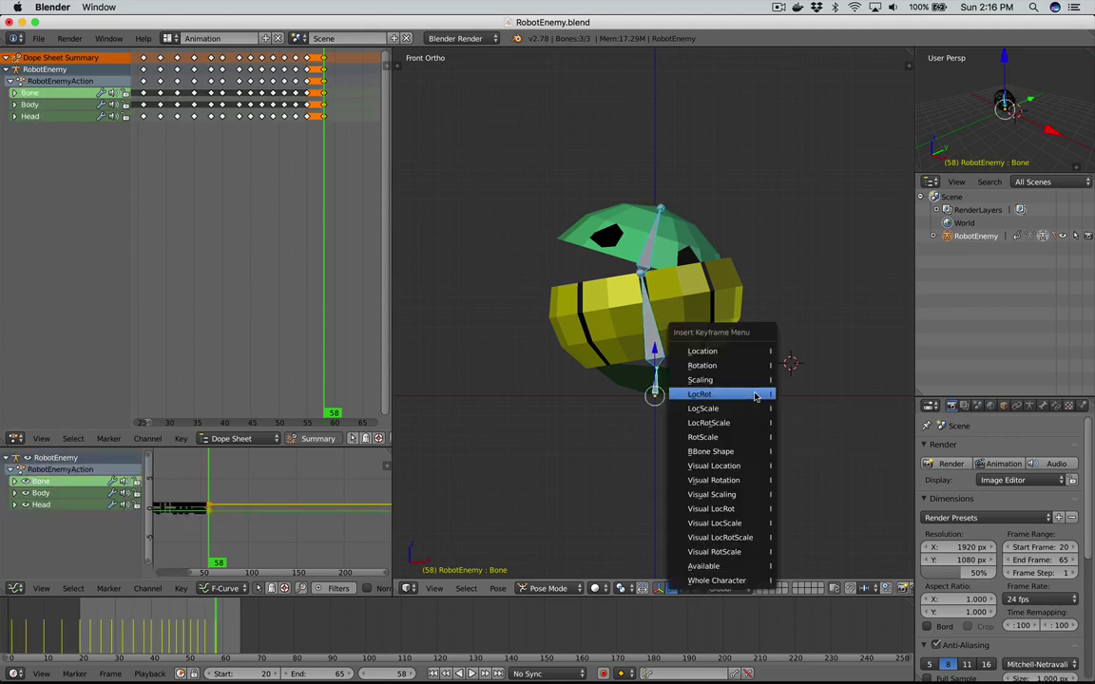
pyautogui.click(756, 395)
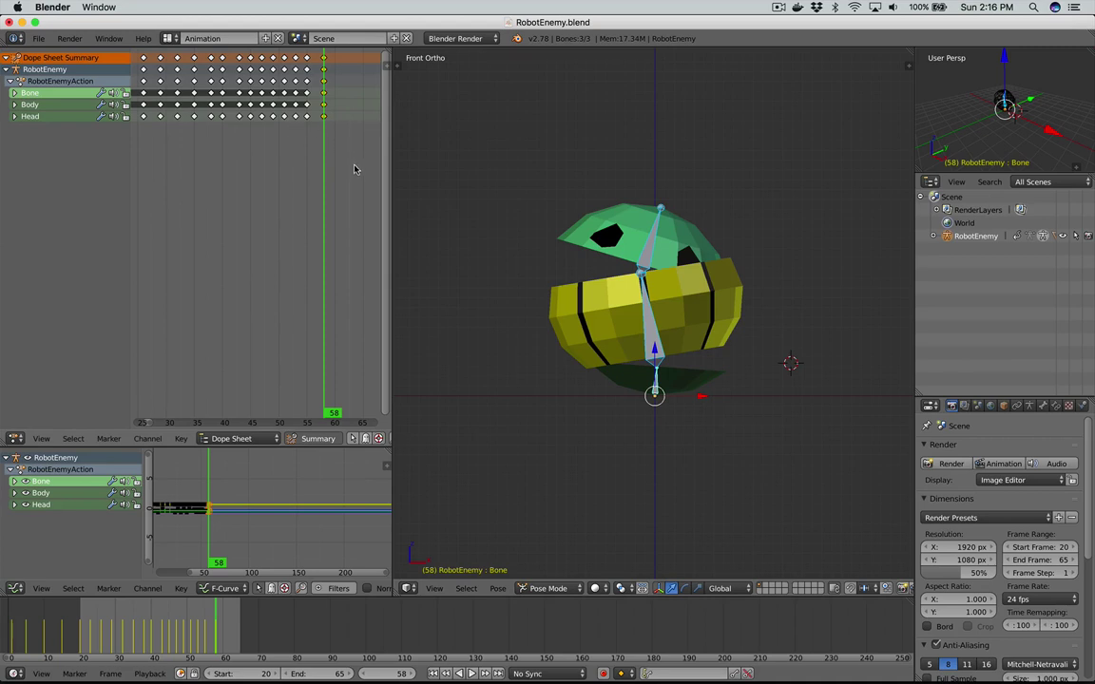
pyautogui.press('g')
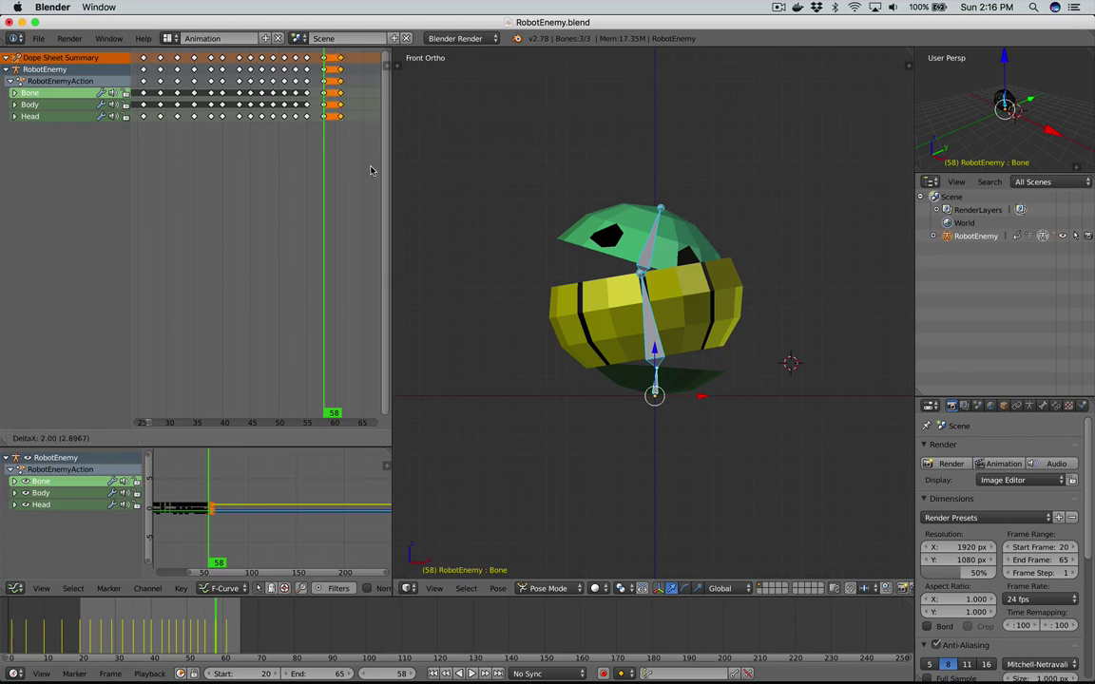
pyautogui.click(134, 171)
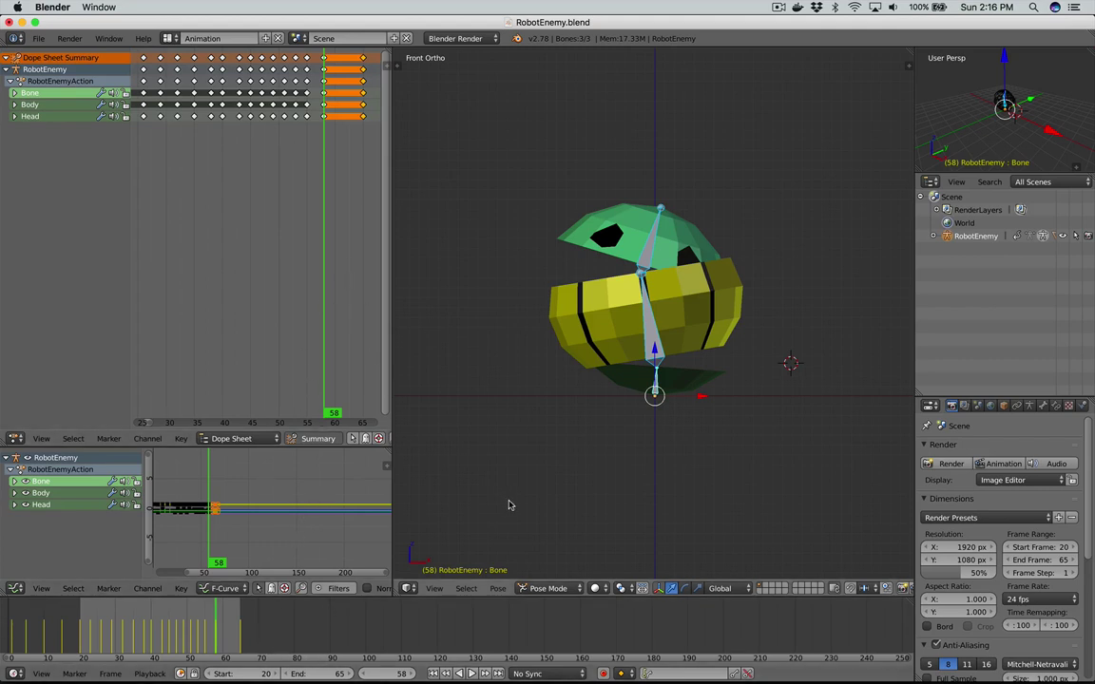
pyautogui.click(432, 673)
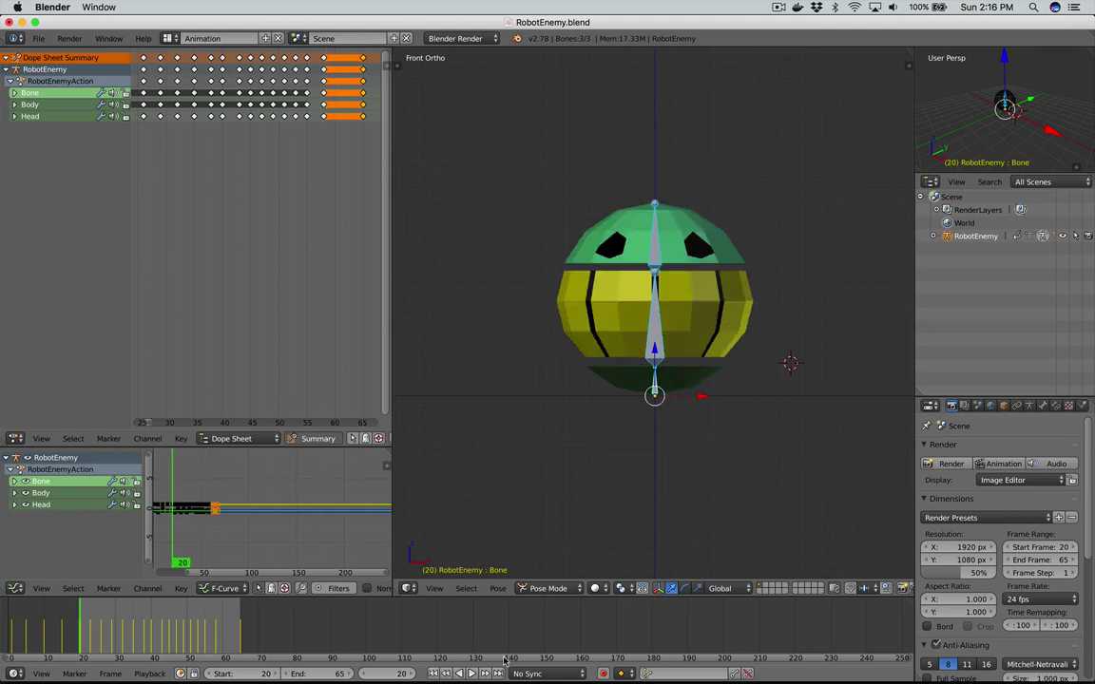
pyautogui.click(471, 674)
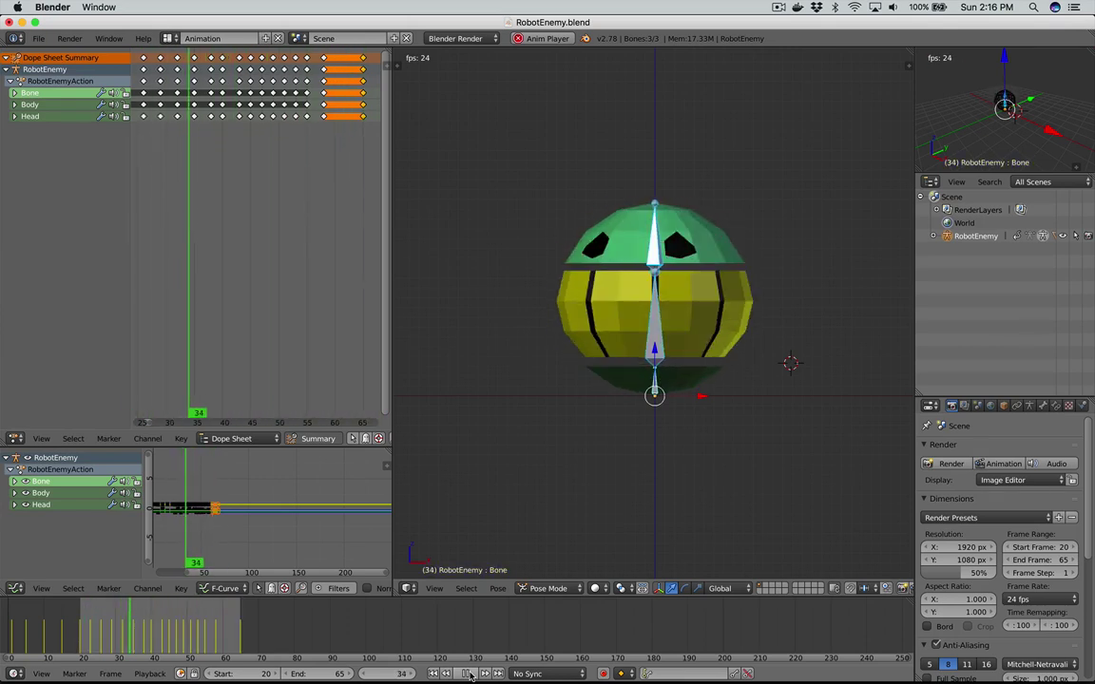
pyautogui.click(466, 673)
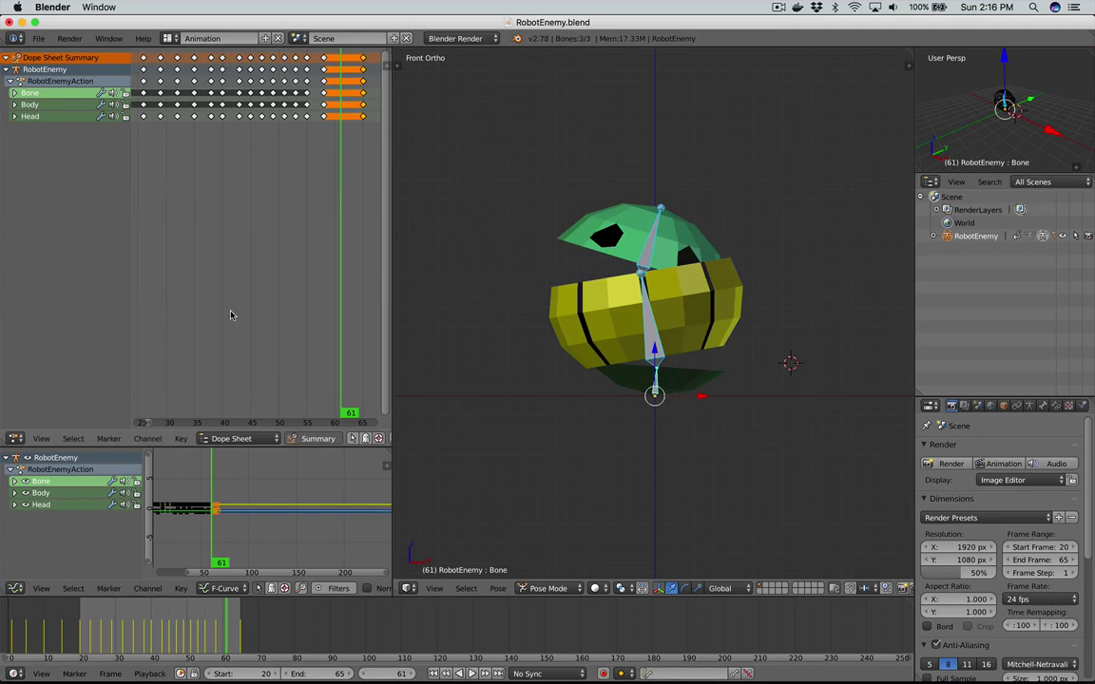
pyautogui.keyDown('ctrl'); pyautogui.hscroll(5, 232, 314); pyautogui.keyUp('ctrl')
pyautogui.keyDown('ctrl'); pyautogui.hscroll(1, 230, 314); pyautogui.keyUp('ctrl')
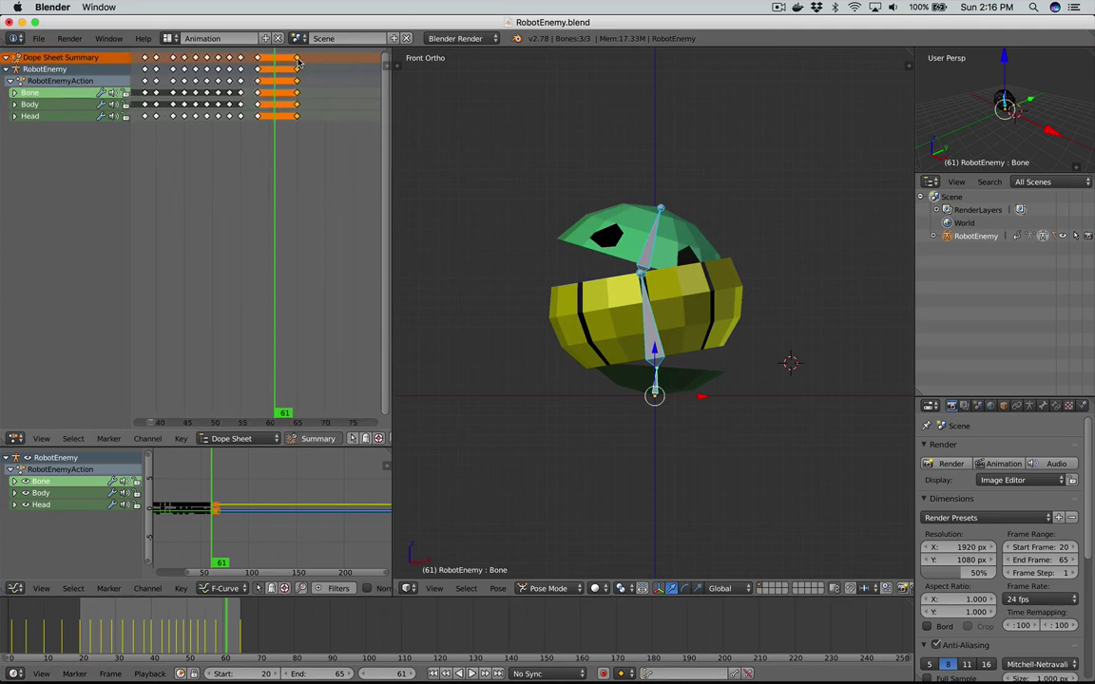
# Step: Move the last keys at frame 64 five frames later
pyautogui.moveTo(297, 61); pyautogui.dragTo(294, 61)
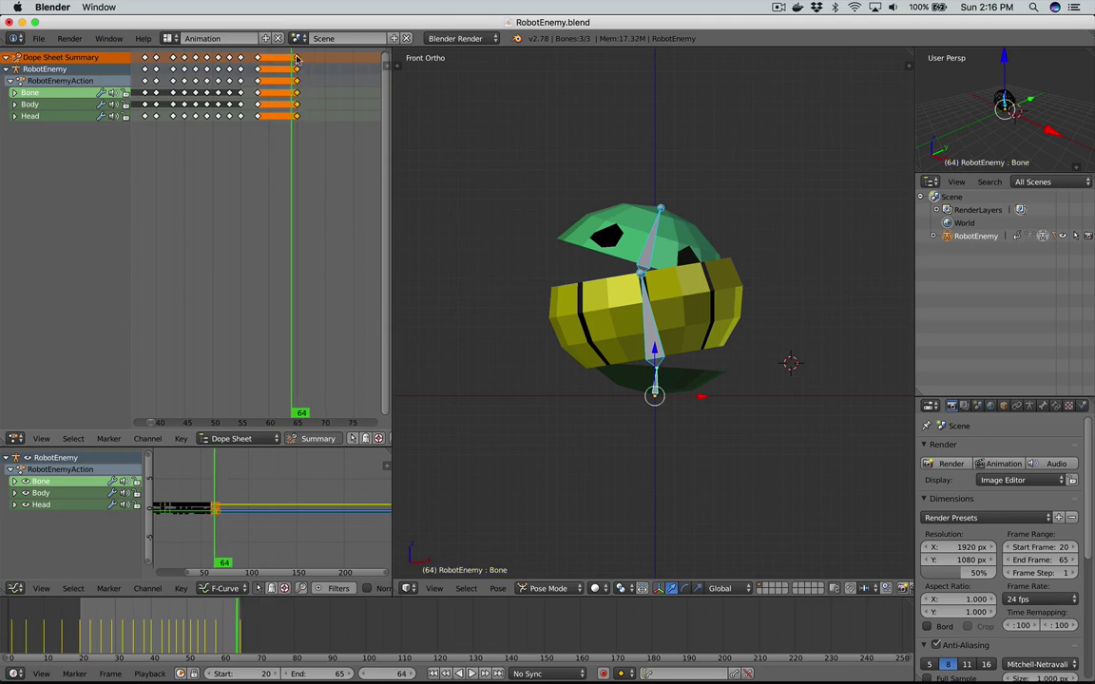
pyautogui.press('g')
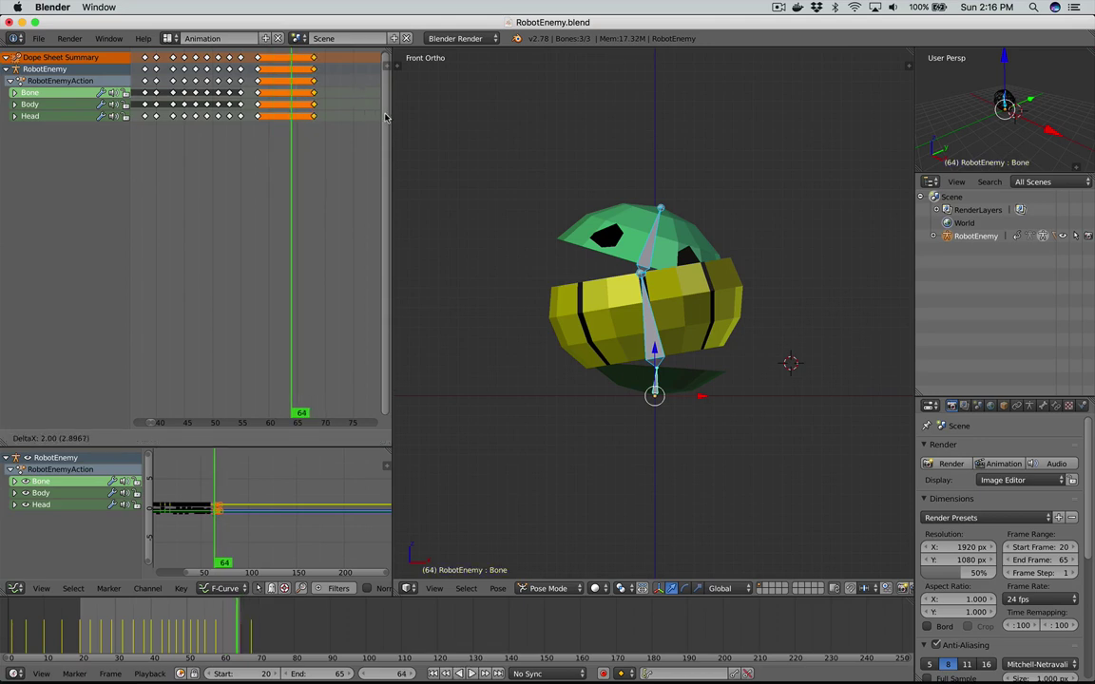
pyautogui.click(139, 114)
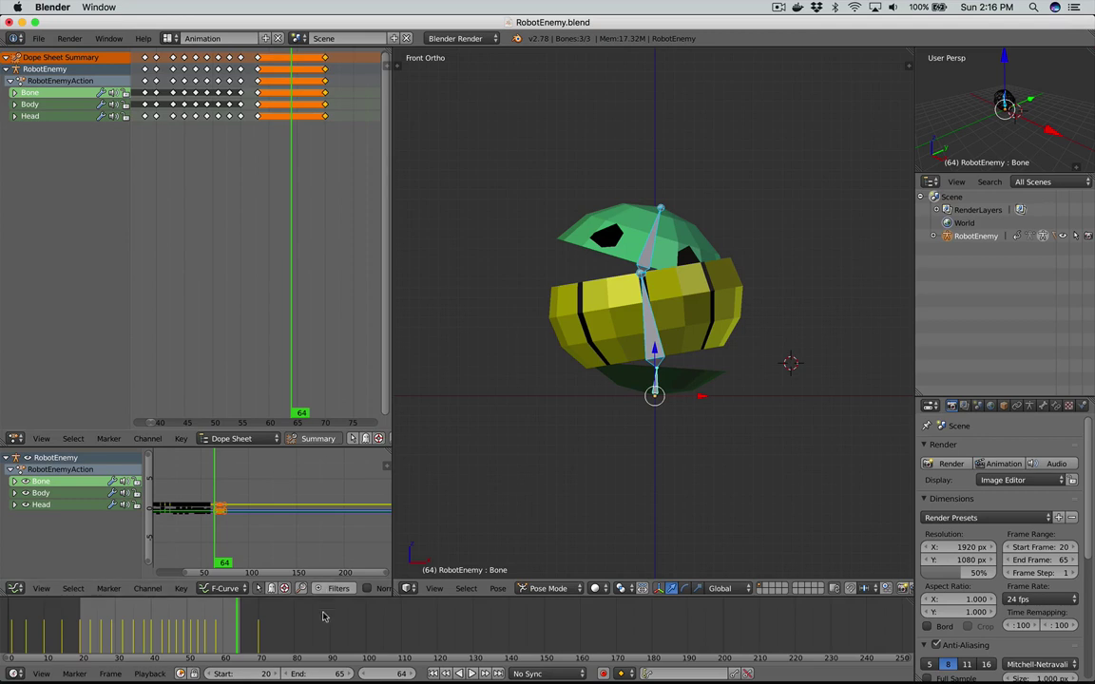
# Step: Set the playback range to frames 1–70 and save over RobotEnemy.blend
pyautogui.write('70')
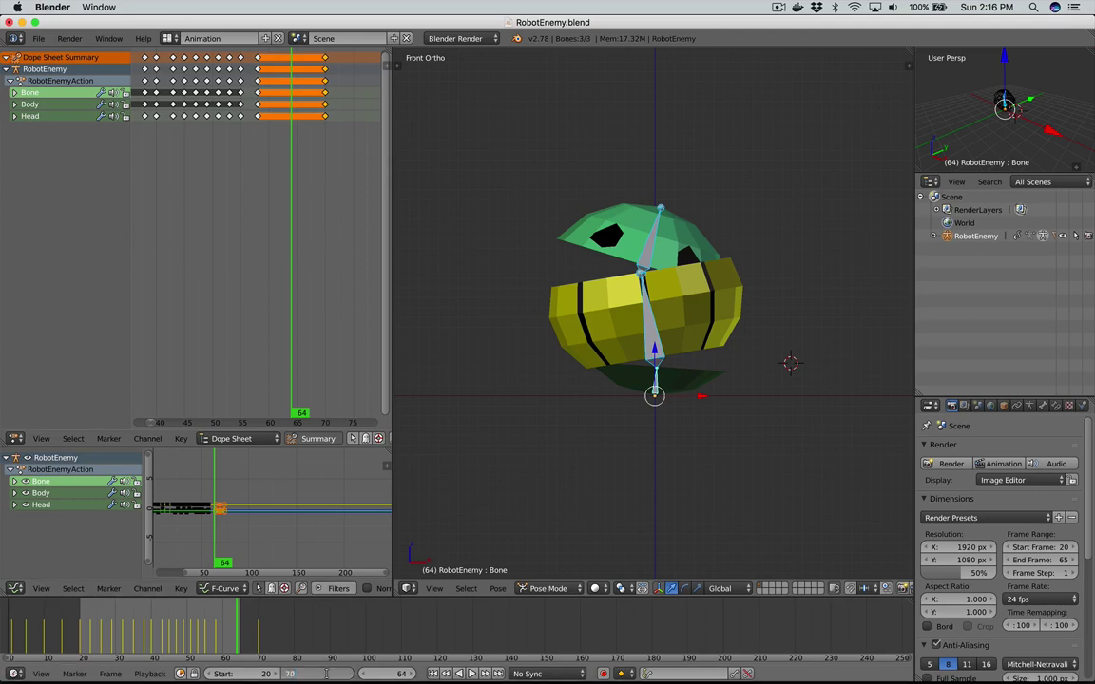
pyautogui.press('Return')
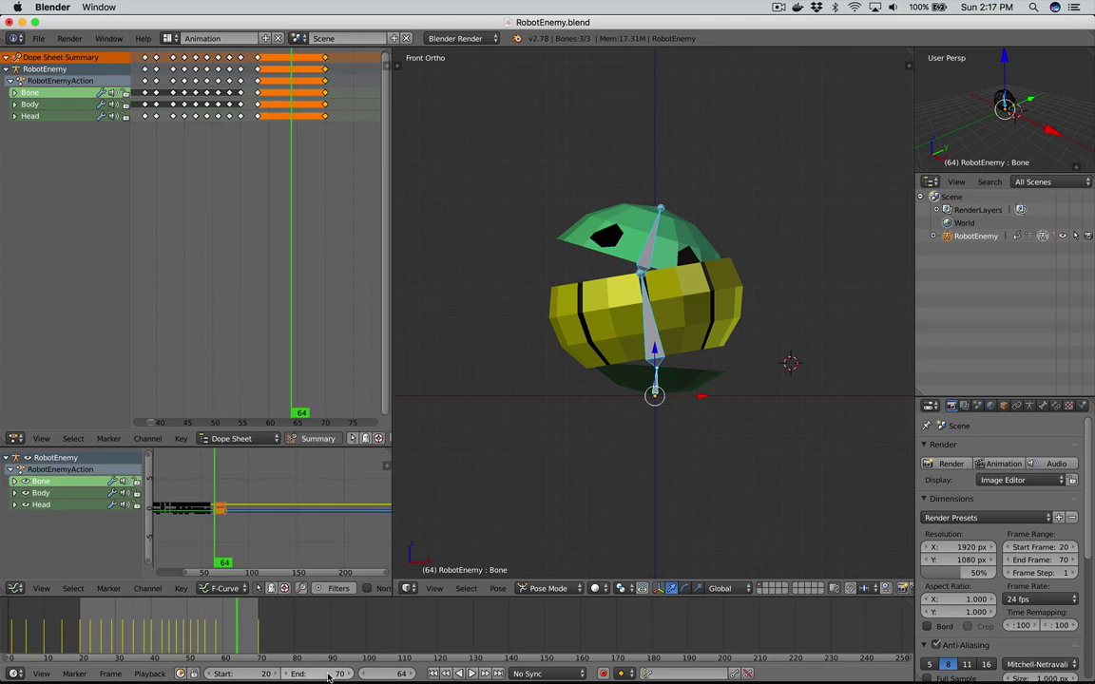
pyautogui.click(261, 670)
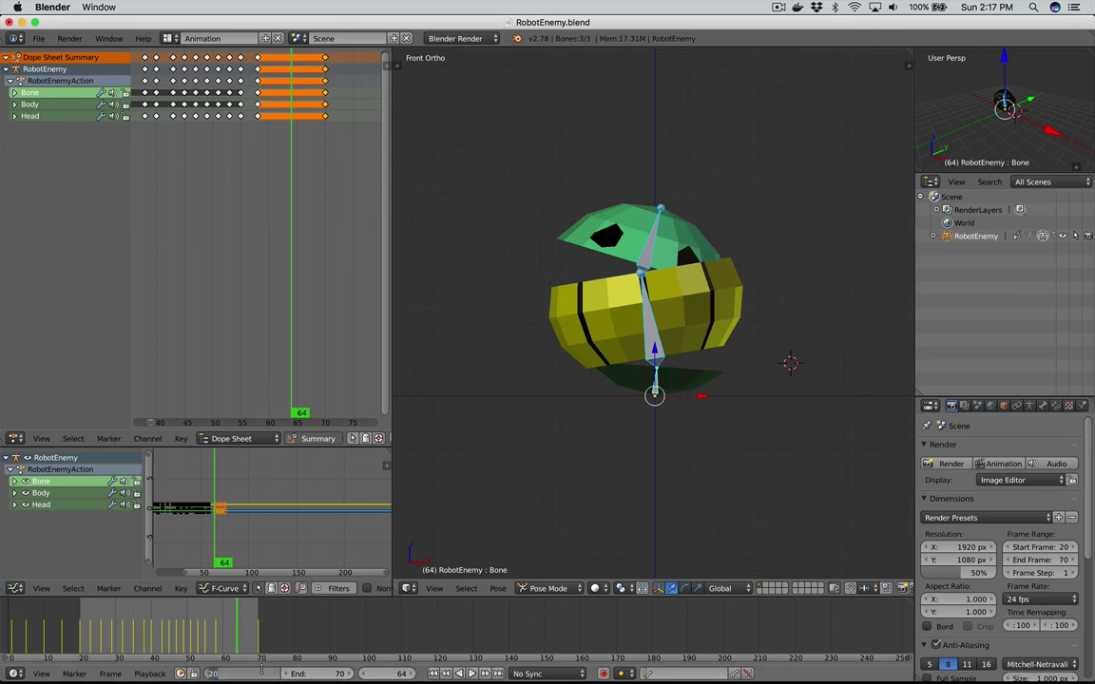
pyautogui.write('1')
pyautogui.press('Return')
pyautogui.hotkey('ctrl', 's')
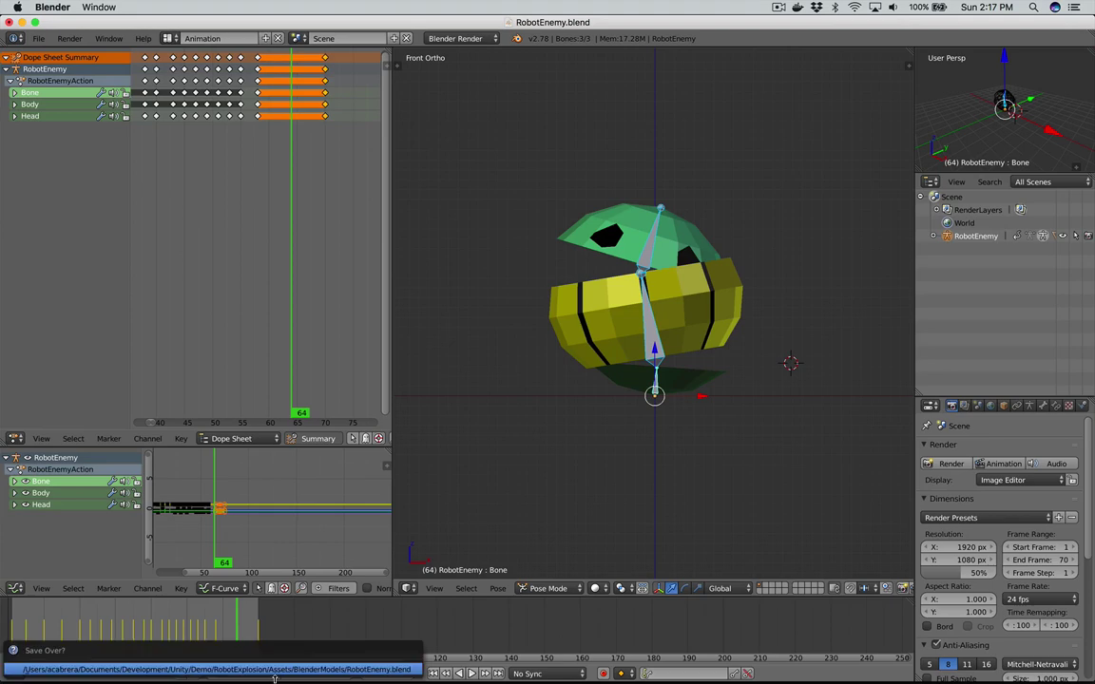
pyautogui.click(274, 675)
# Step: In Unity, select the Default Take clip and play its 2.875 s preview, pausing at frame 37
pyautogui.press('super+Tab')
pyautogui.press('super+Tab')
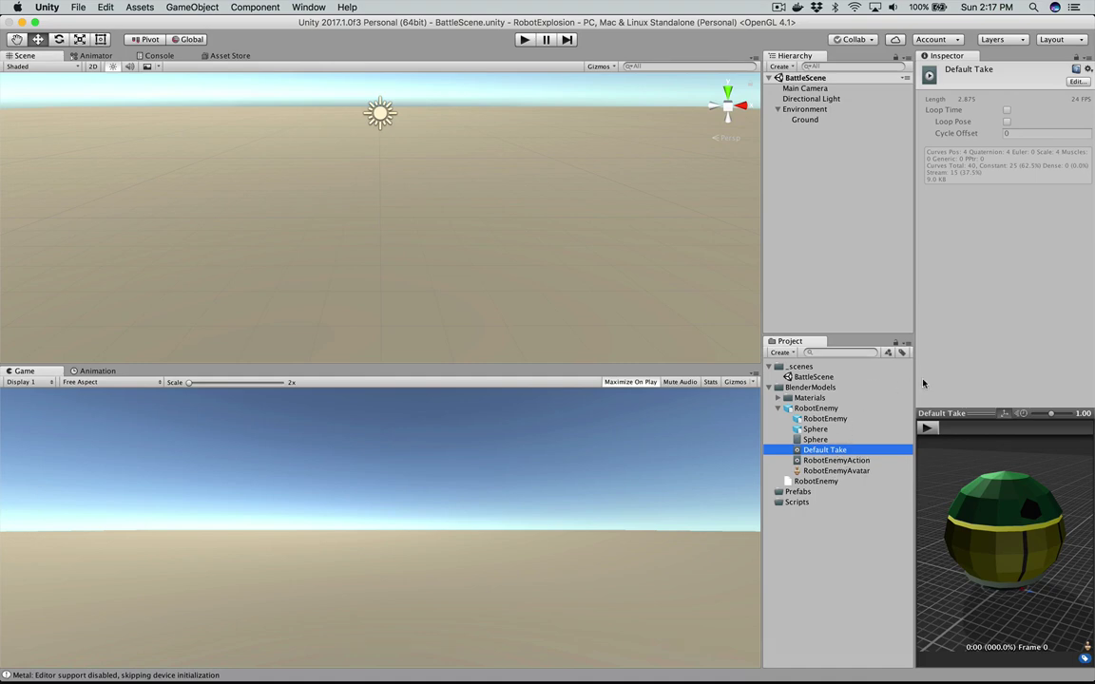
pyautogui.click(826, 461)
pyautogui.click(826, 451)
pyautogui.click(929, 429)
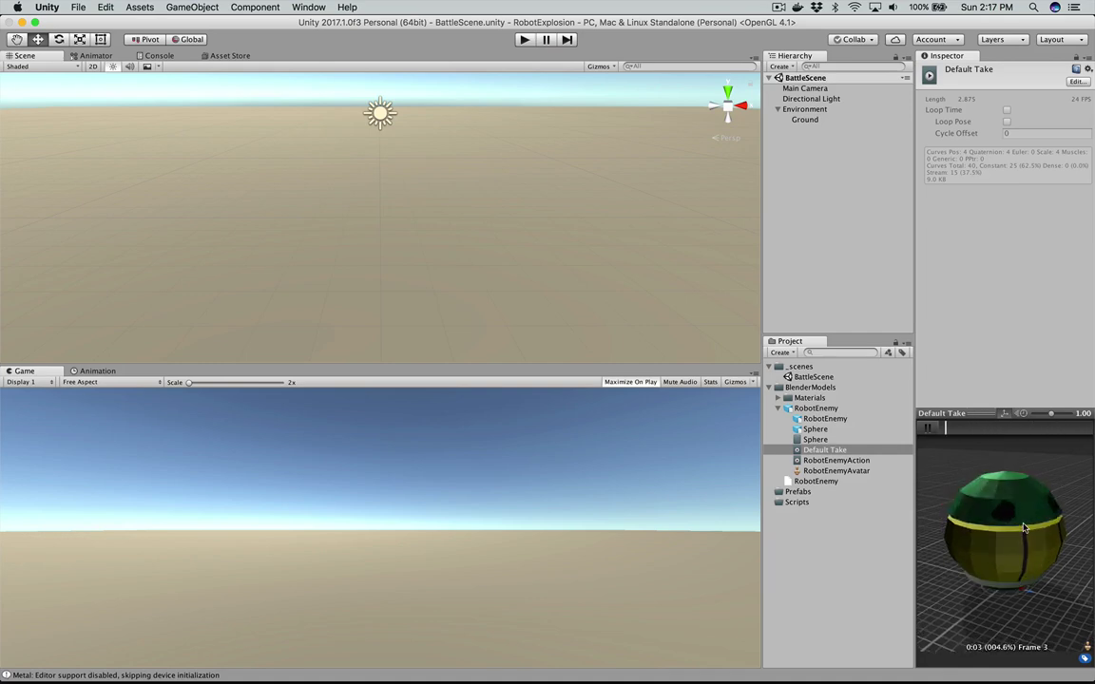
pyautogui.click(929, 429)
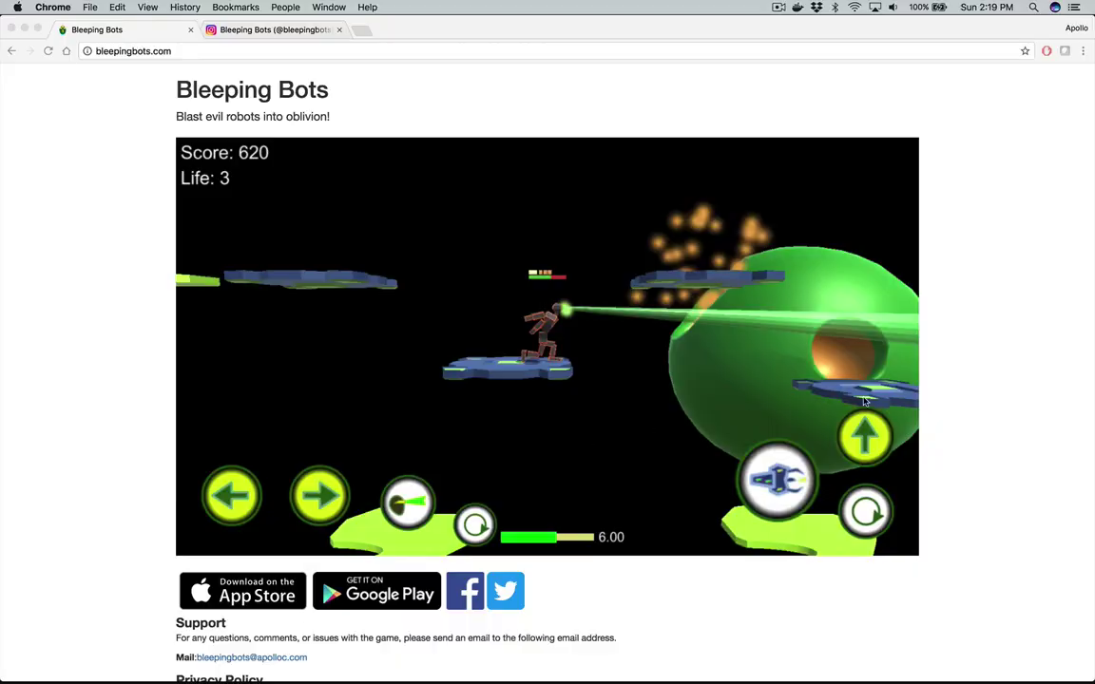
pyautogui.press('super+Tab')
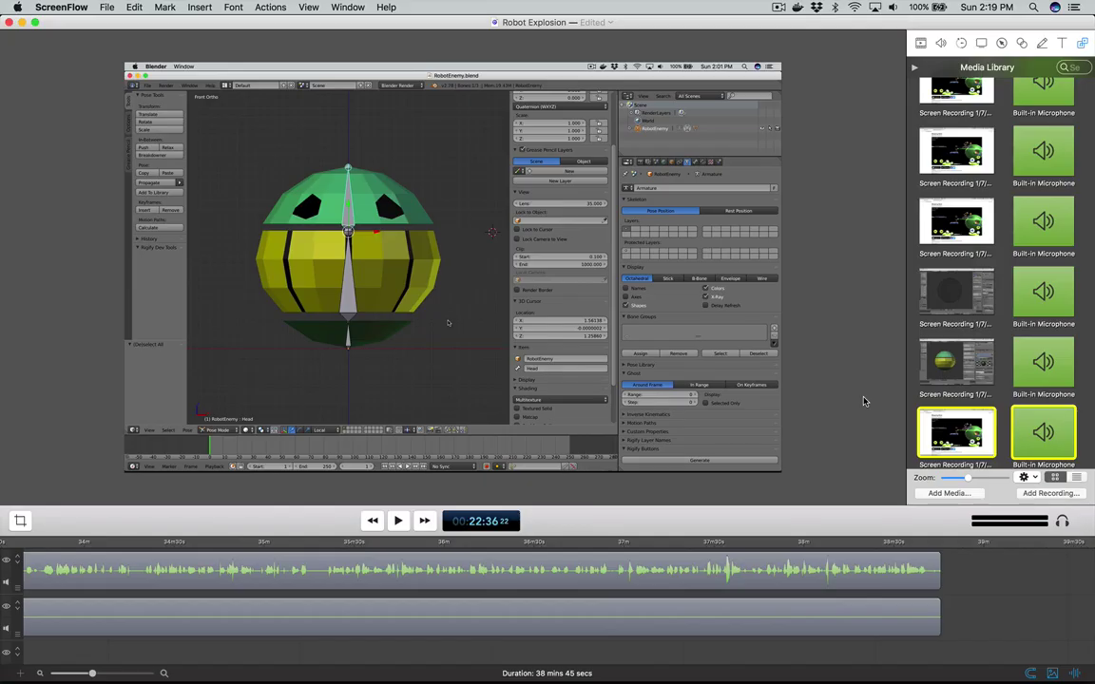
pyautogui.press('super+Tab')
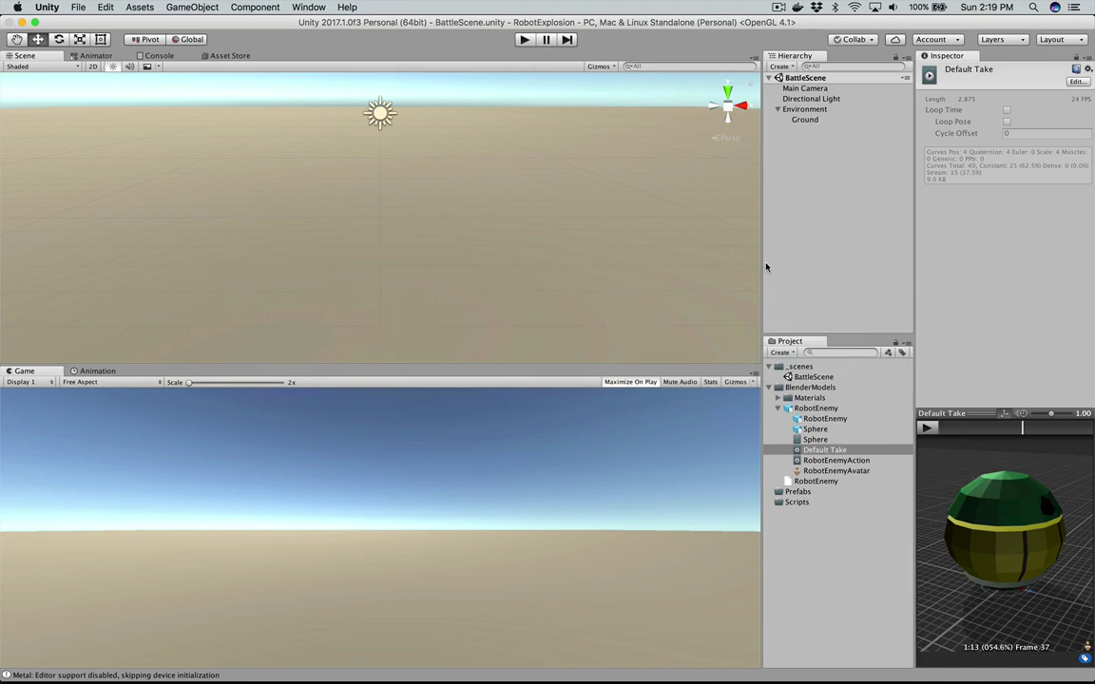
# Step: Widen the Inspector for the RobotEnemy model and show its Animations import tab
pyautogui.click(795, 243)
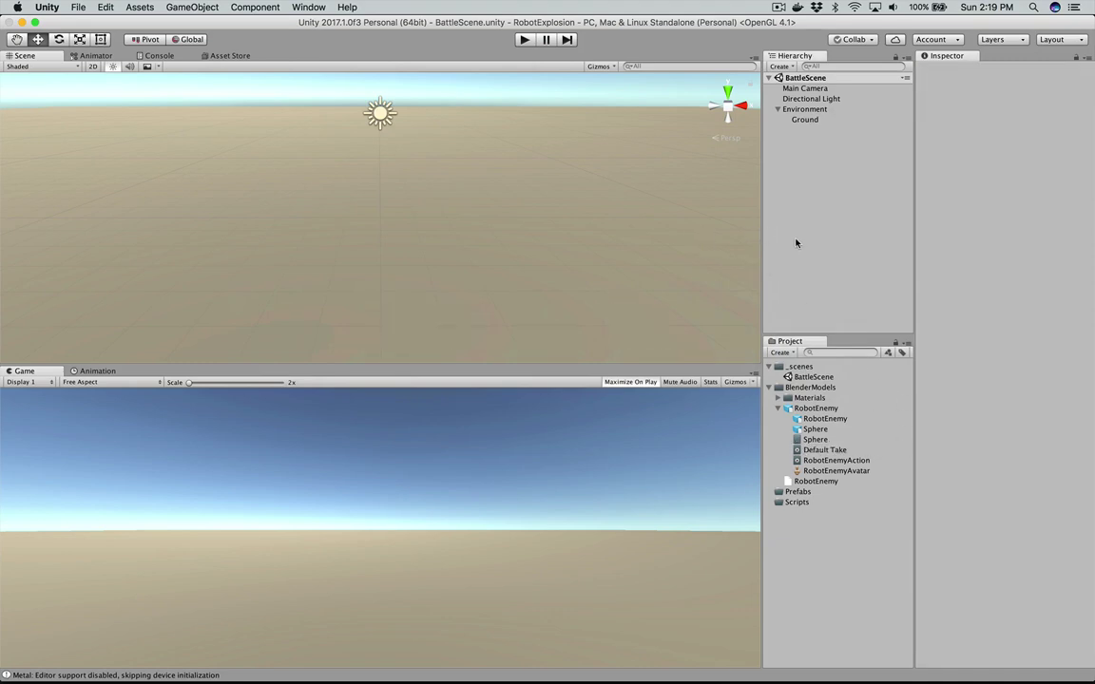
pyautogui.click(816, 407)
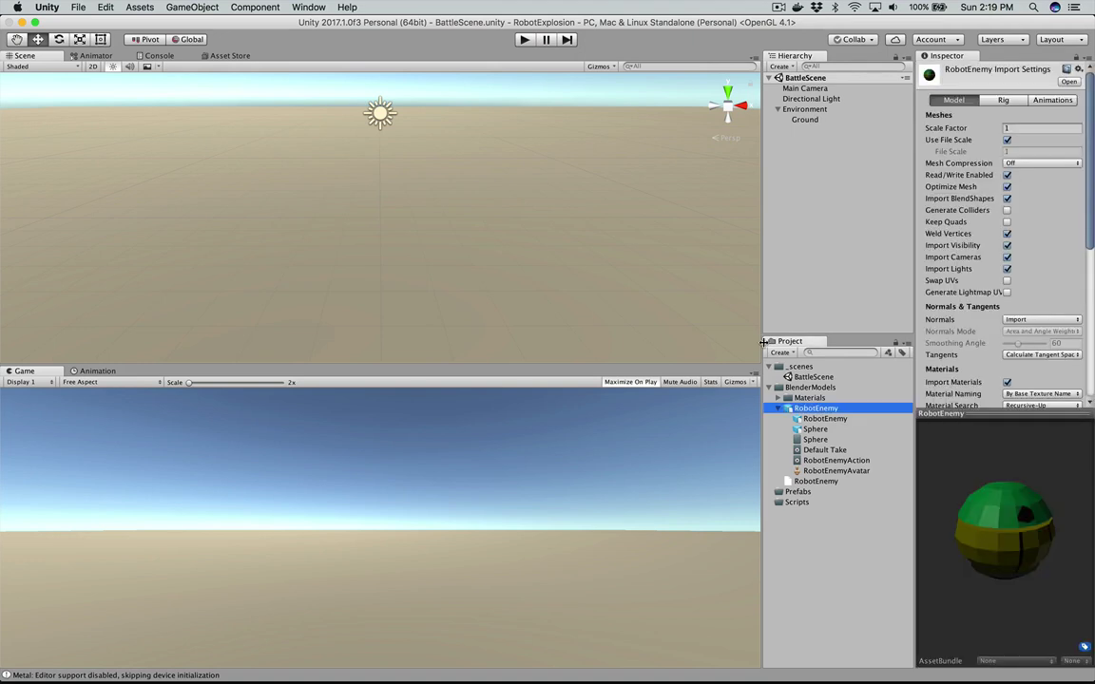
pyautogui.moveTo(763, 342); pyautogui.dragTo(692, 342)
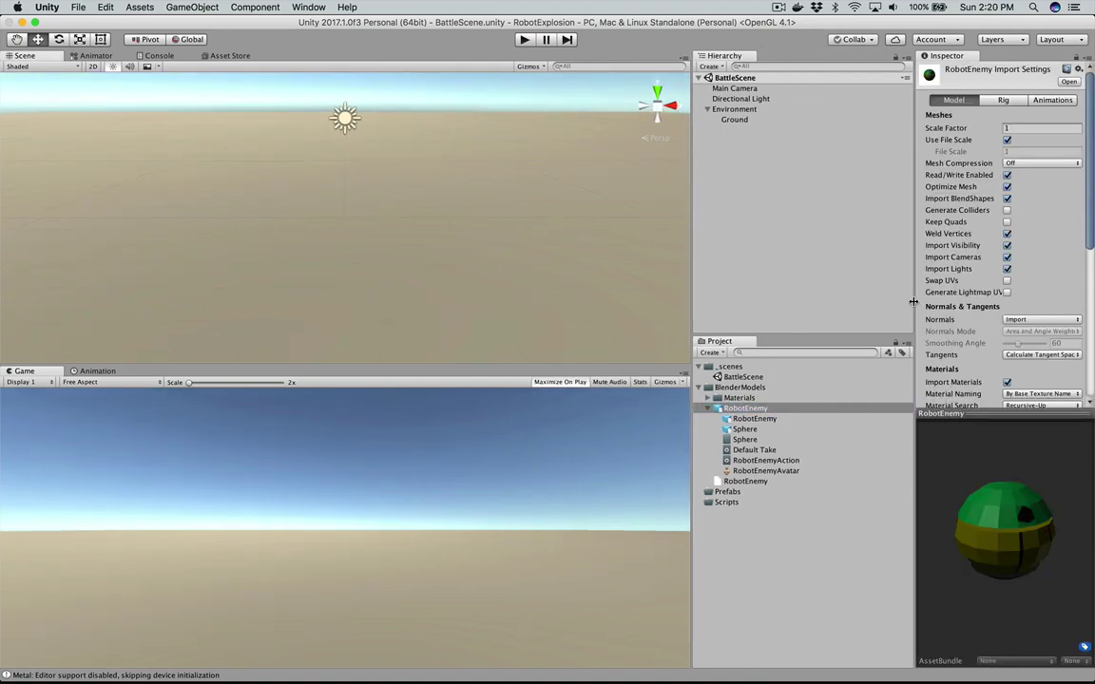
pyautogui.moveTo(912, 302); pyautogui.dragTo(846, 304)
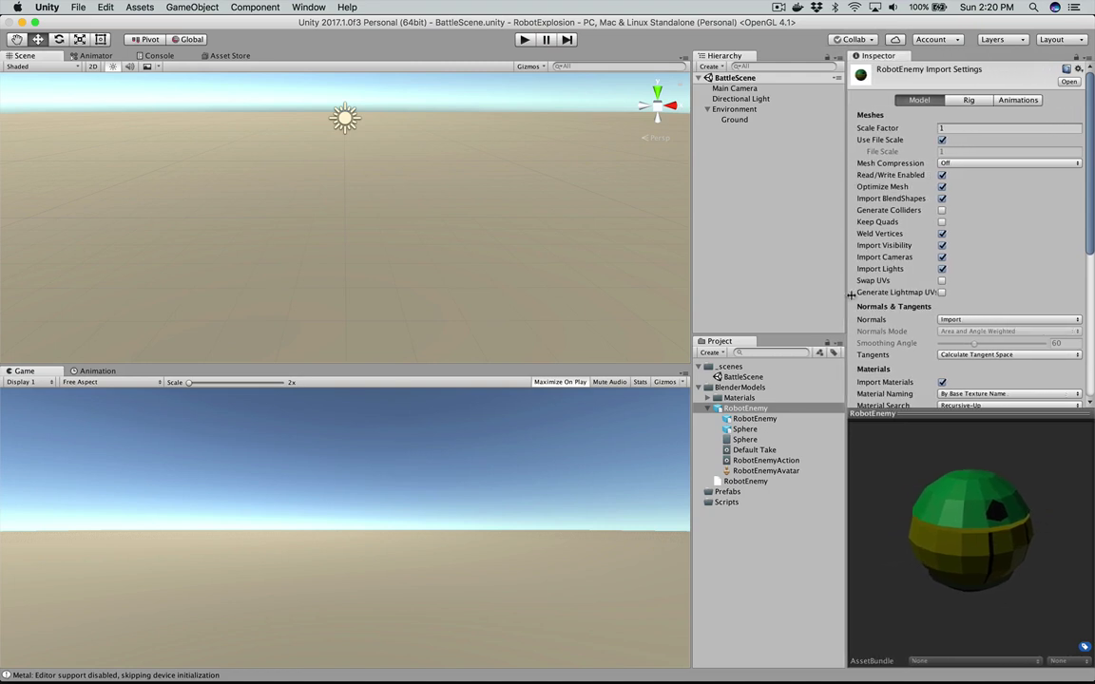
pyautogui.click(766, 410)
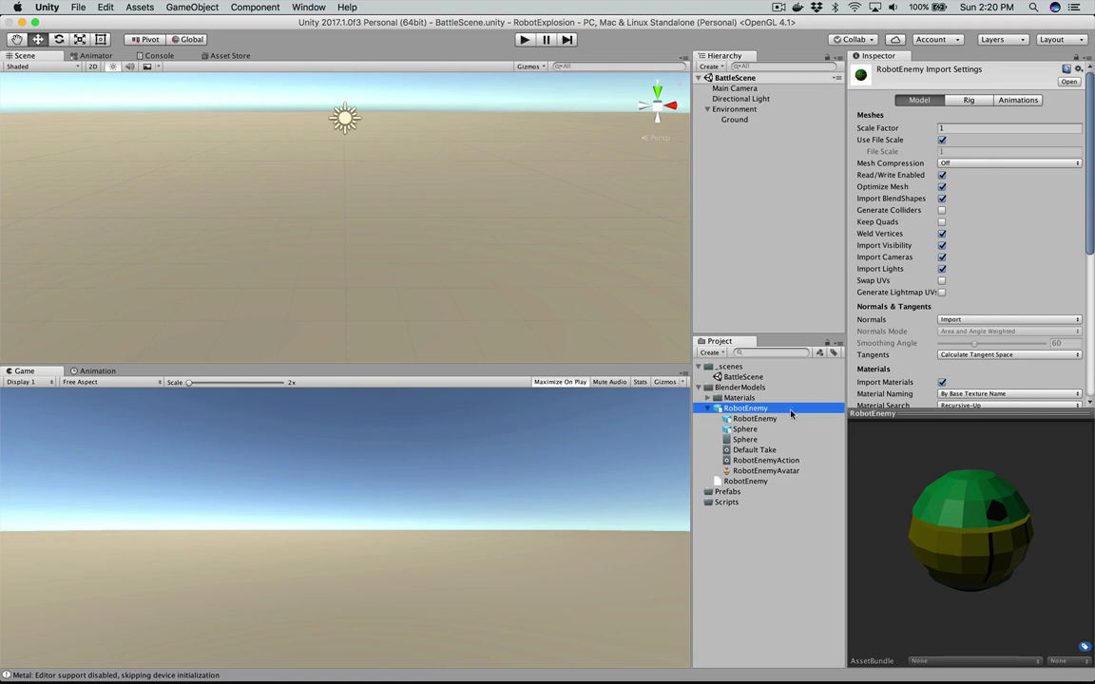
pyautogui.click(1009, 101)
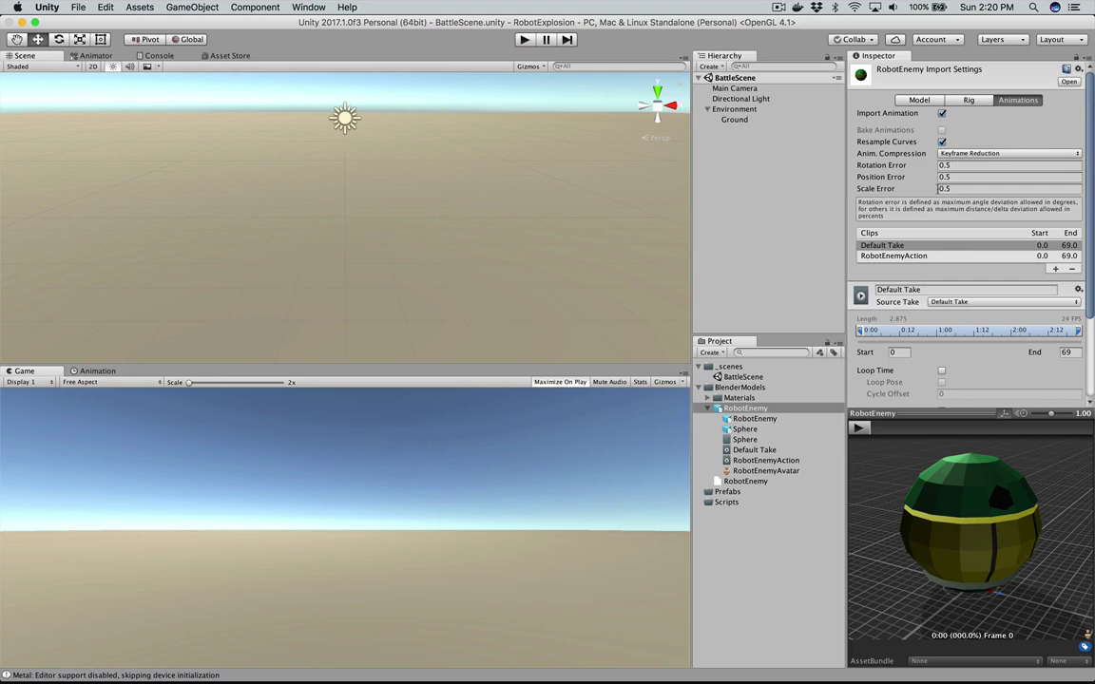
# Step: Add a new clip from Default Take named Idle, ending at frame 19, with Loop Time ticked
pyautogui.scroll(-5, 911, 257)
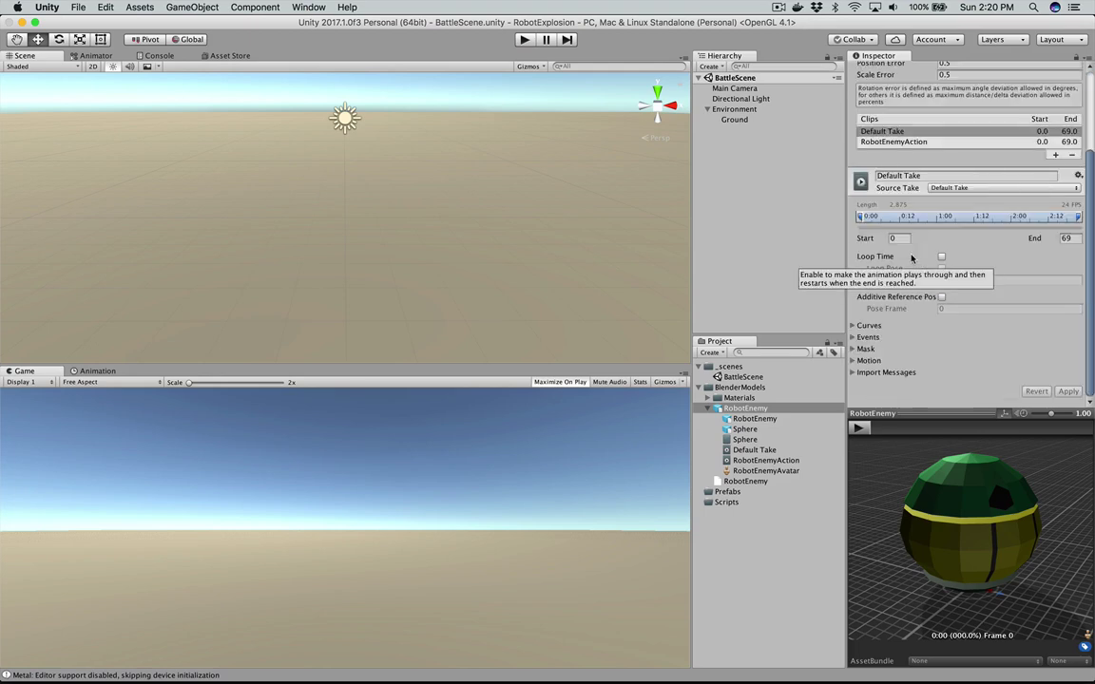
pyautogui.scroll(3, 912, 257)
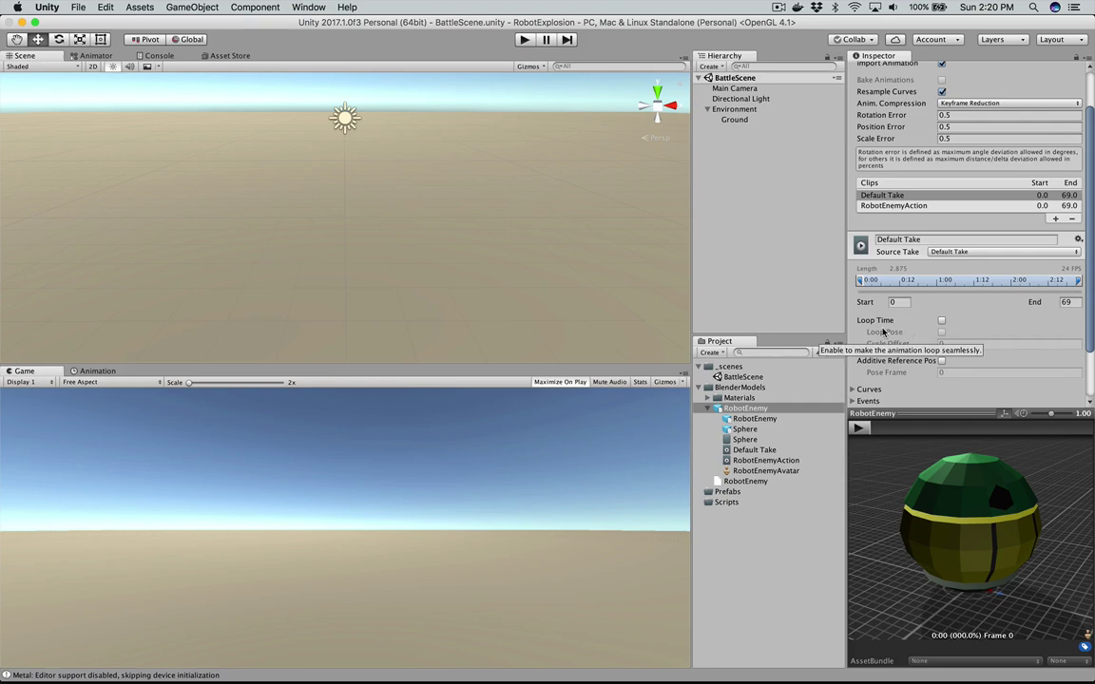
pyautogui.click(1053, 219)
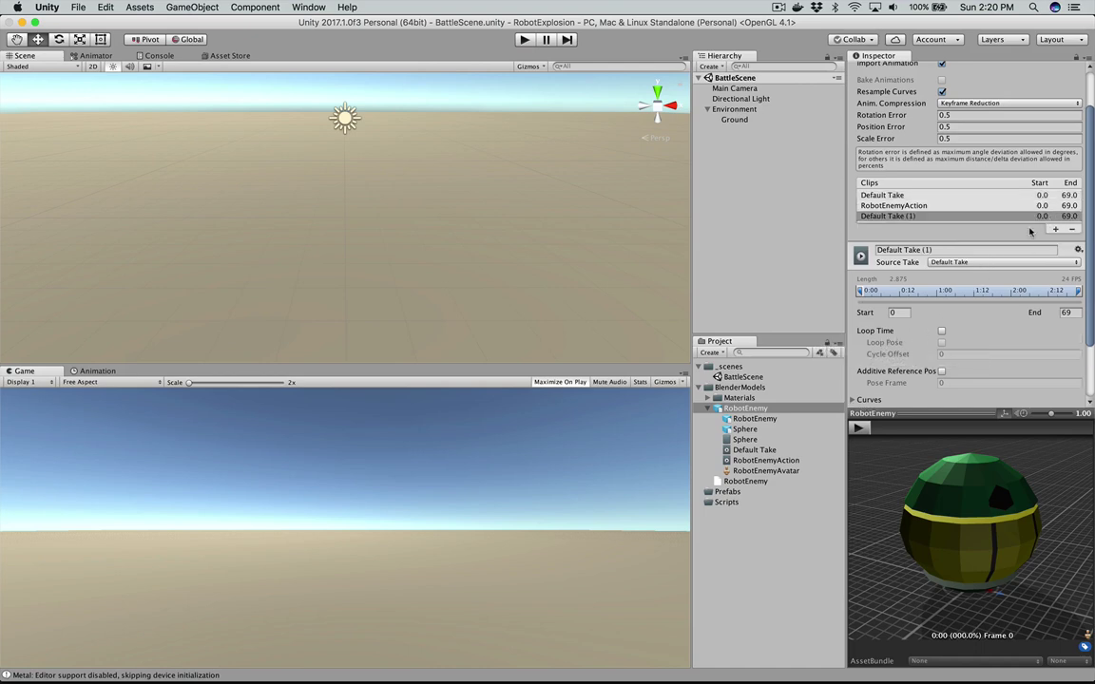
pyautogui.click(955, 250)
pyautogui.press('BackSpace')
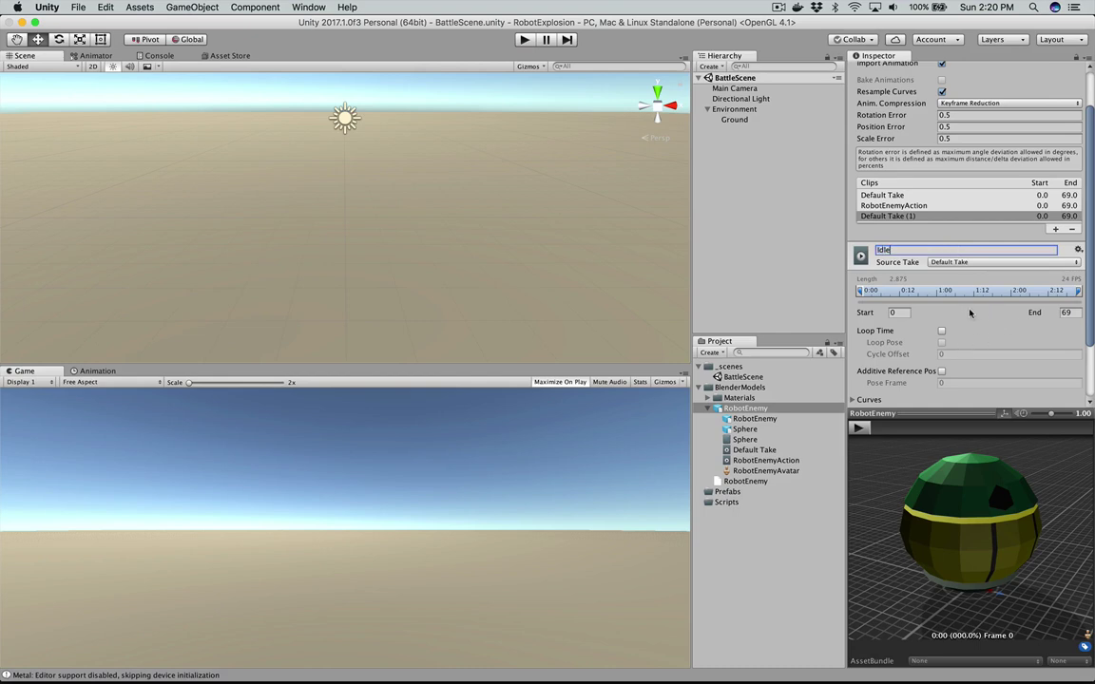
pyautogui.click(904, 312)
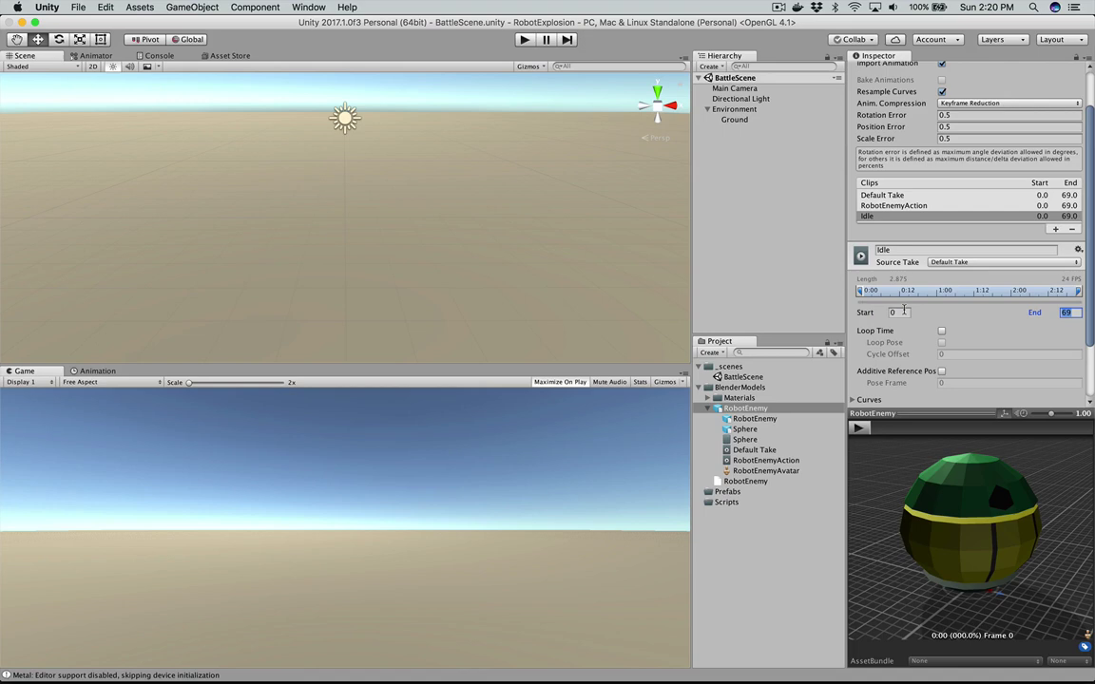
pyautogui.write('19')
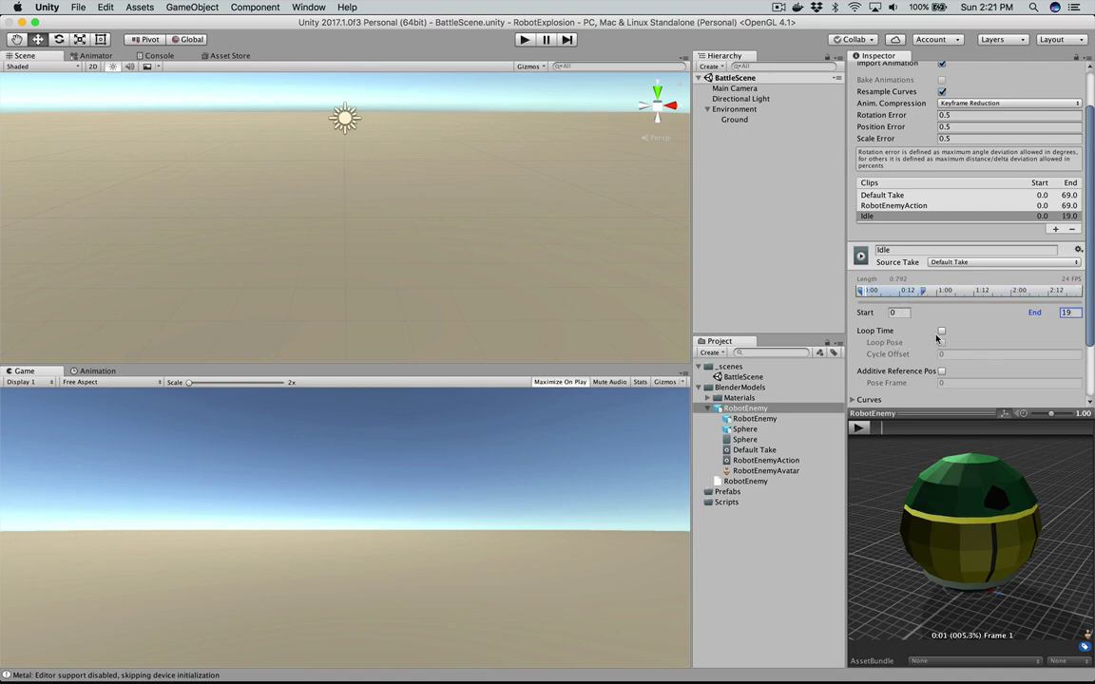
pyautogui.click(942, 330)
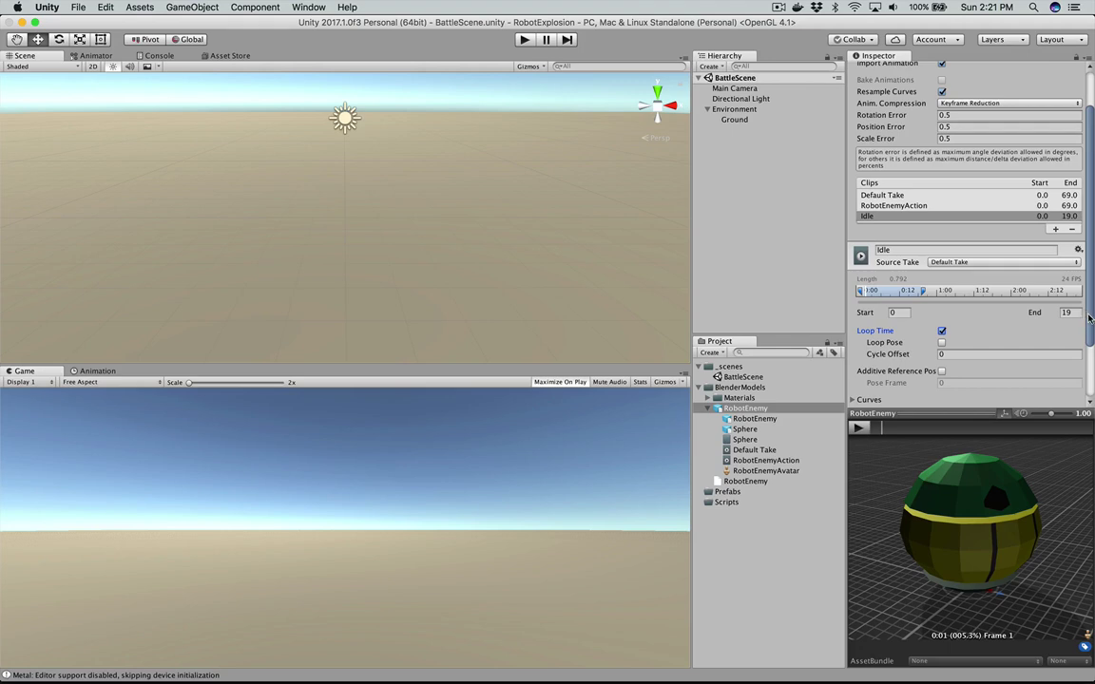
pyautogui.moveTo(1089, 318); pyautogui.dragTo(1089, 375)
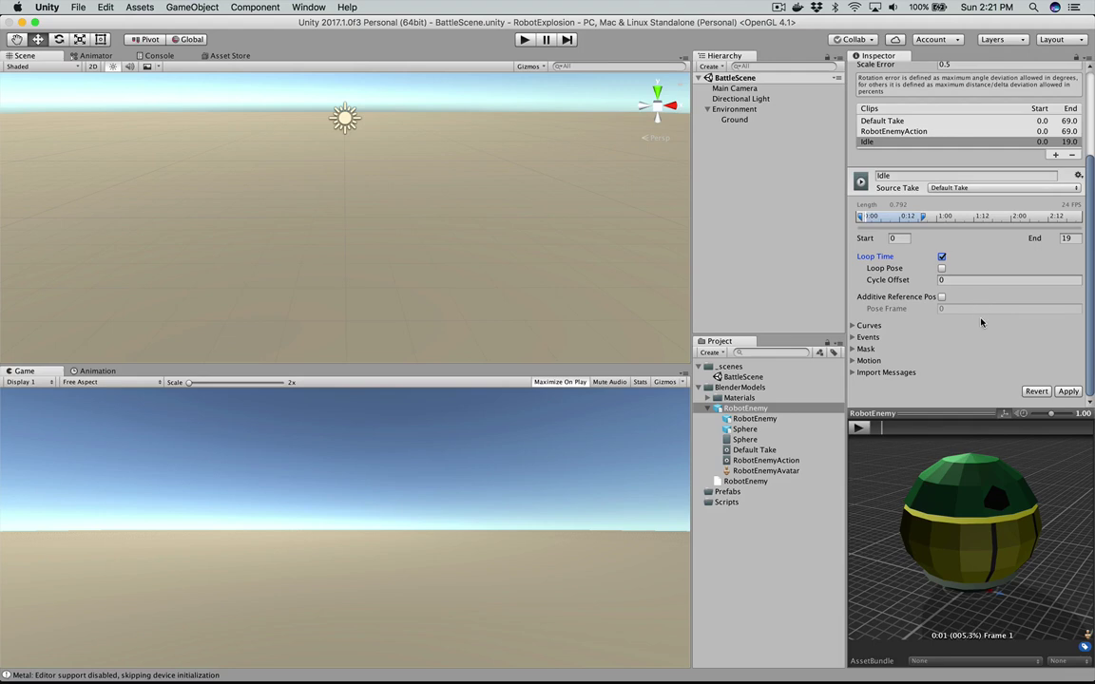
pyautogui.scroll(5, 982, 323)
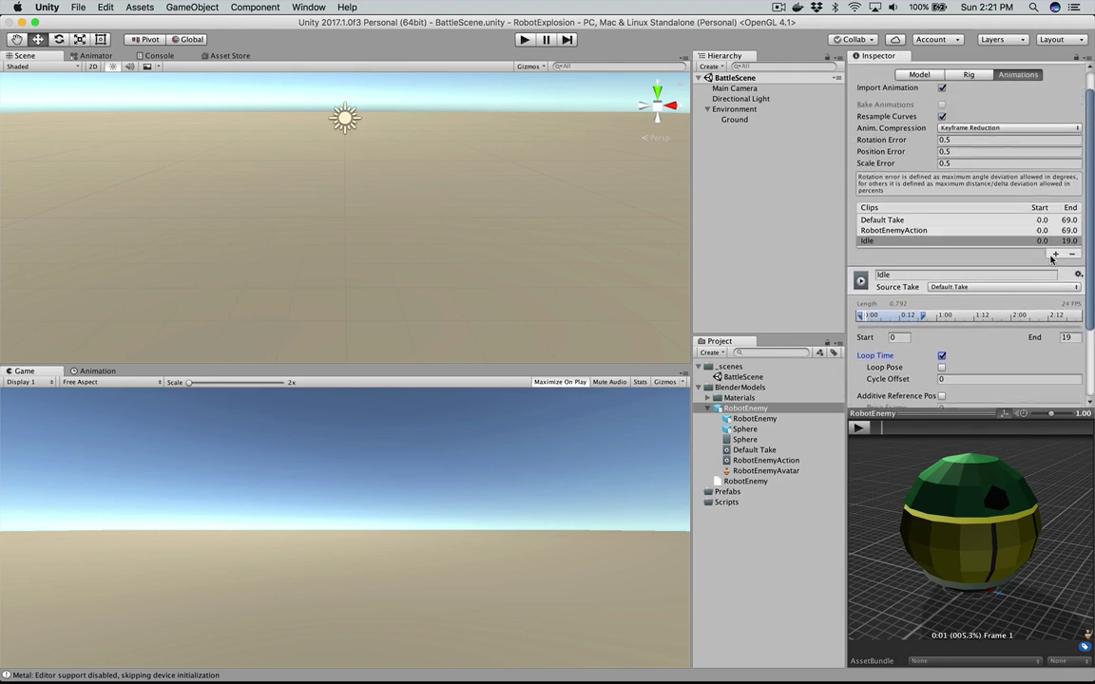
# Step: Add another clip named Die and set its start frame to 19, ending at 69
pyautogui.click(1053, 254)
pyautogui.click(935, 285)
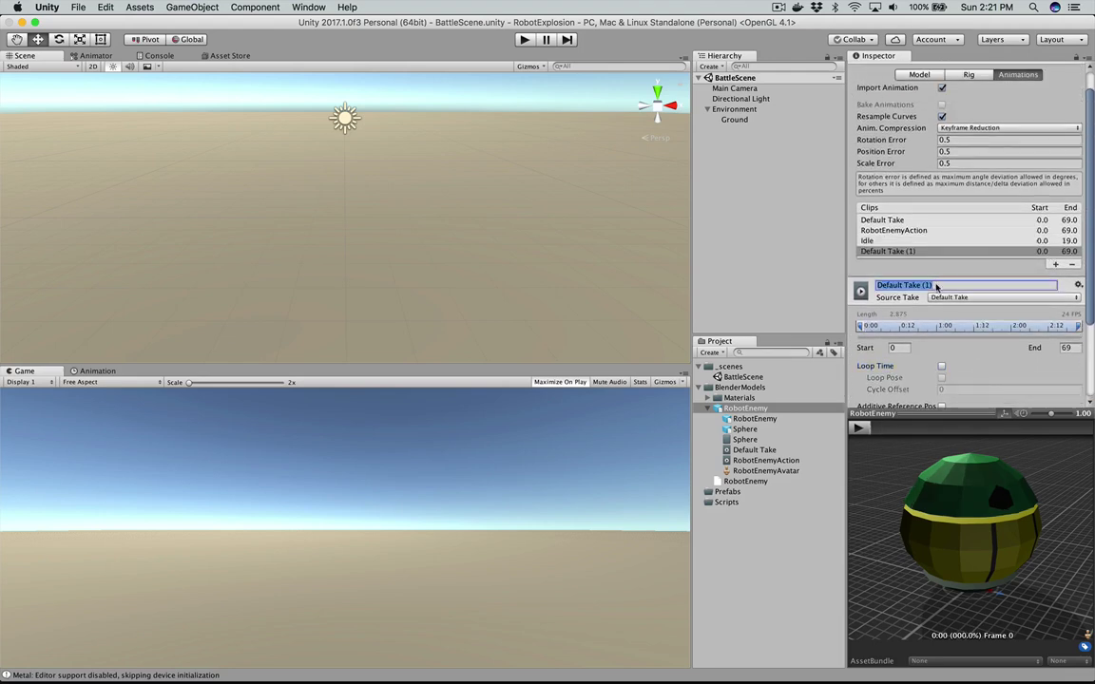
pyautogui.write('Die')
pyautogui.press('Return')
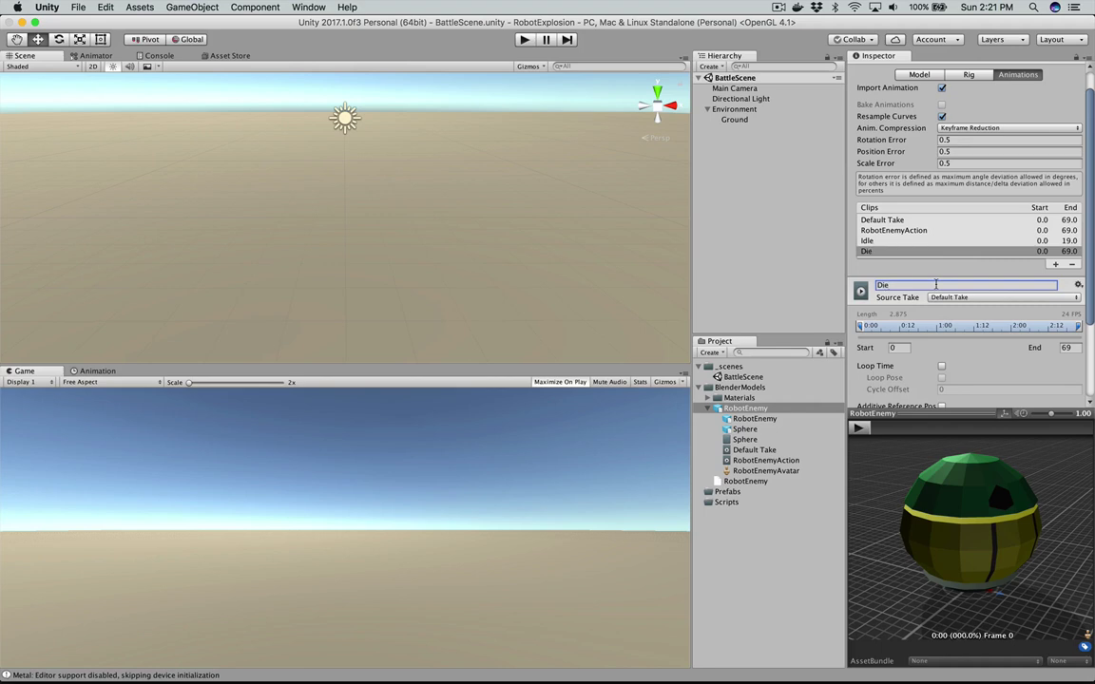
pyautogui.click(893, 348)
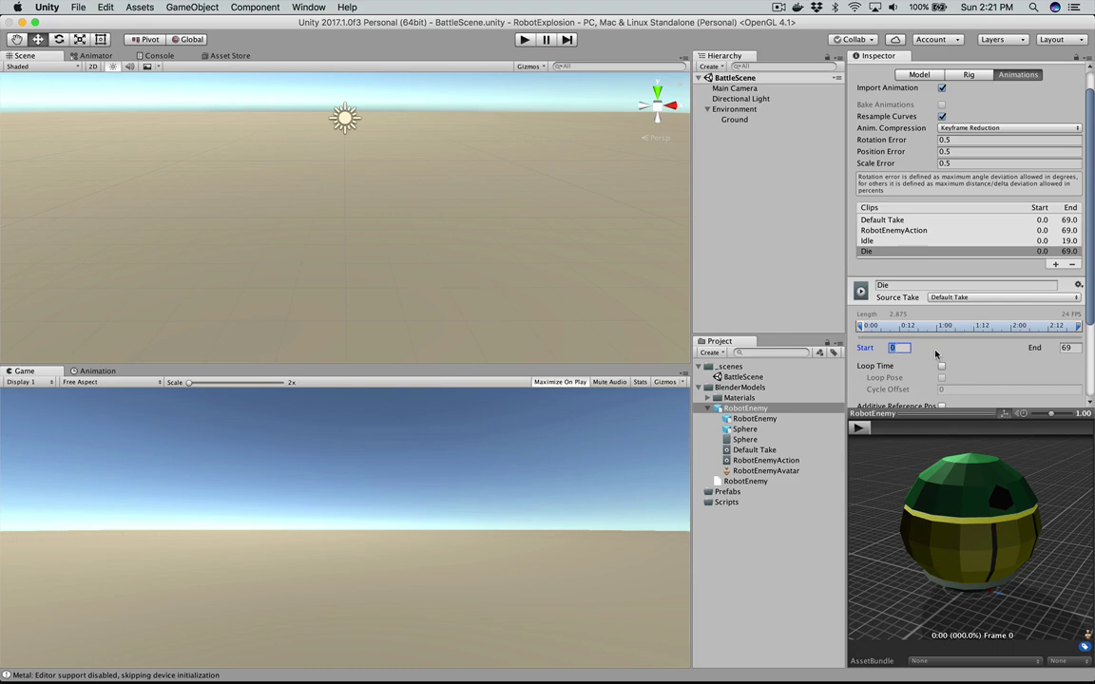
pyautogui.write('19')
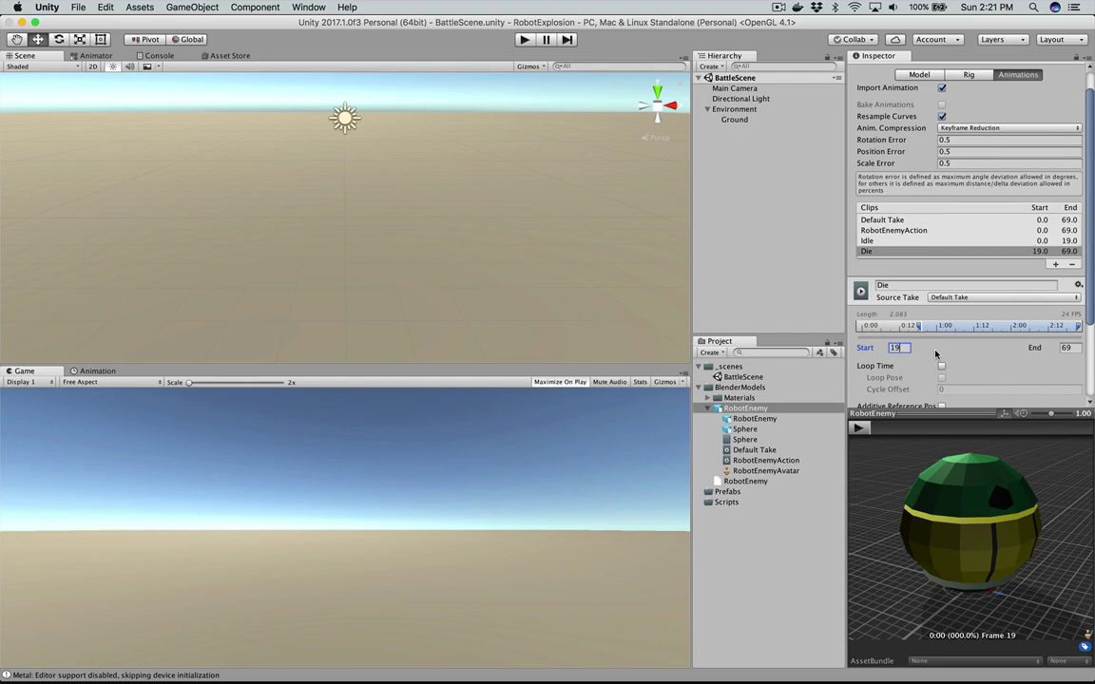
pyautogui.scroll(-2, 977, 356)
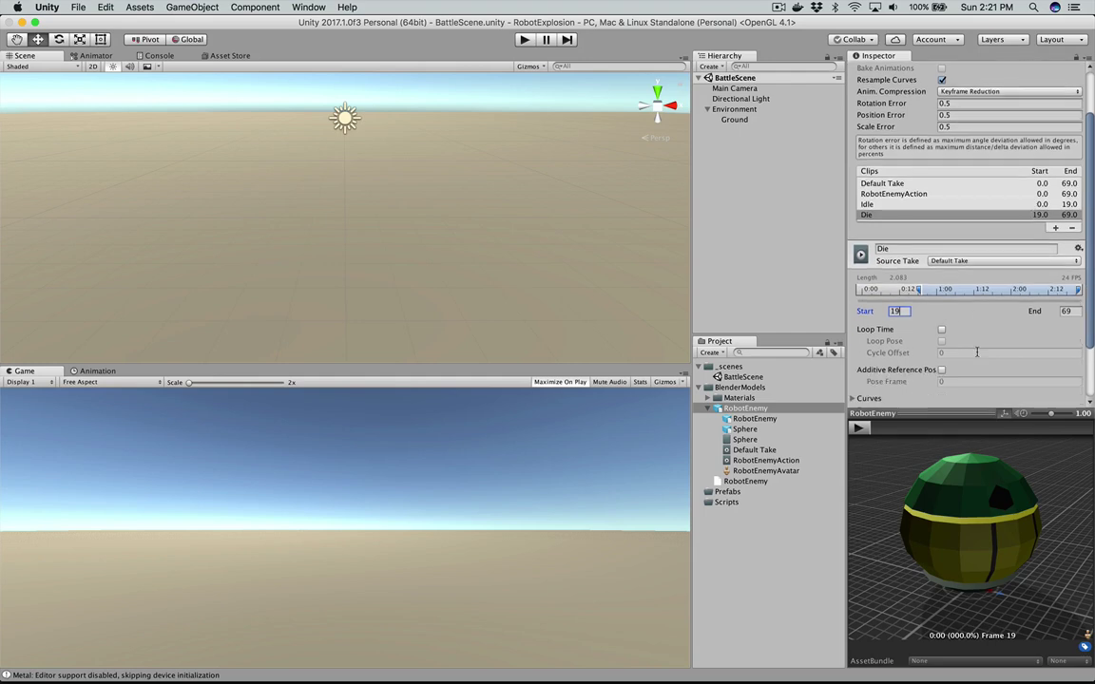
pyautogui.click(865, 204)
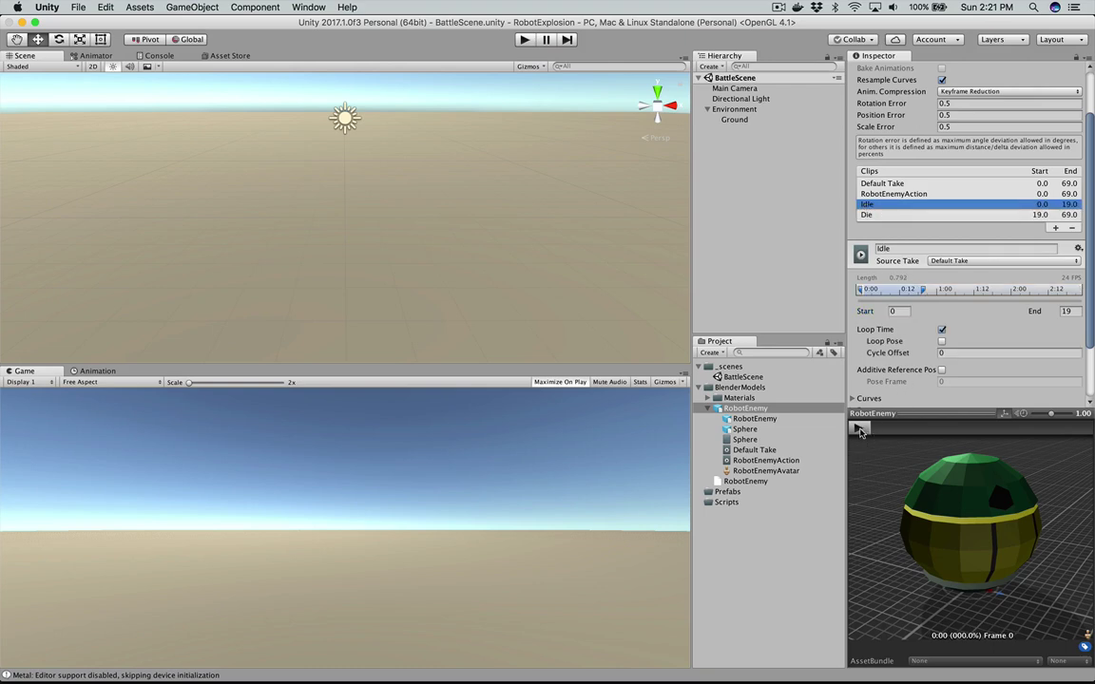
pyautogui.click(859, 429)
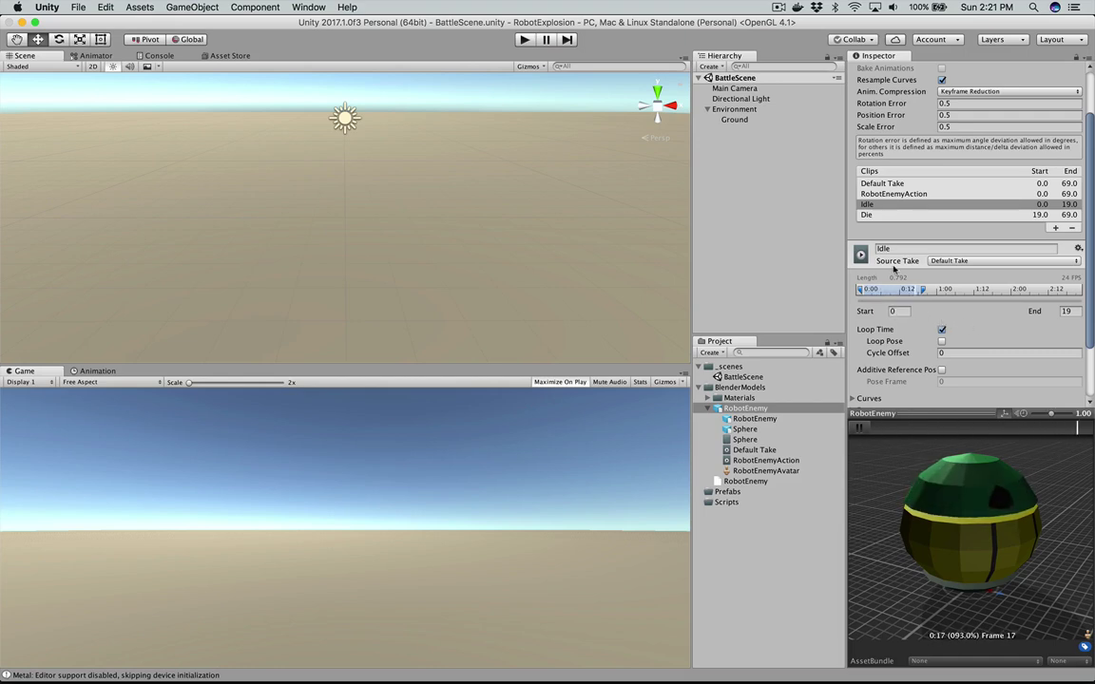
pyautogui.click(872, 215)
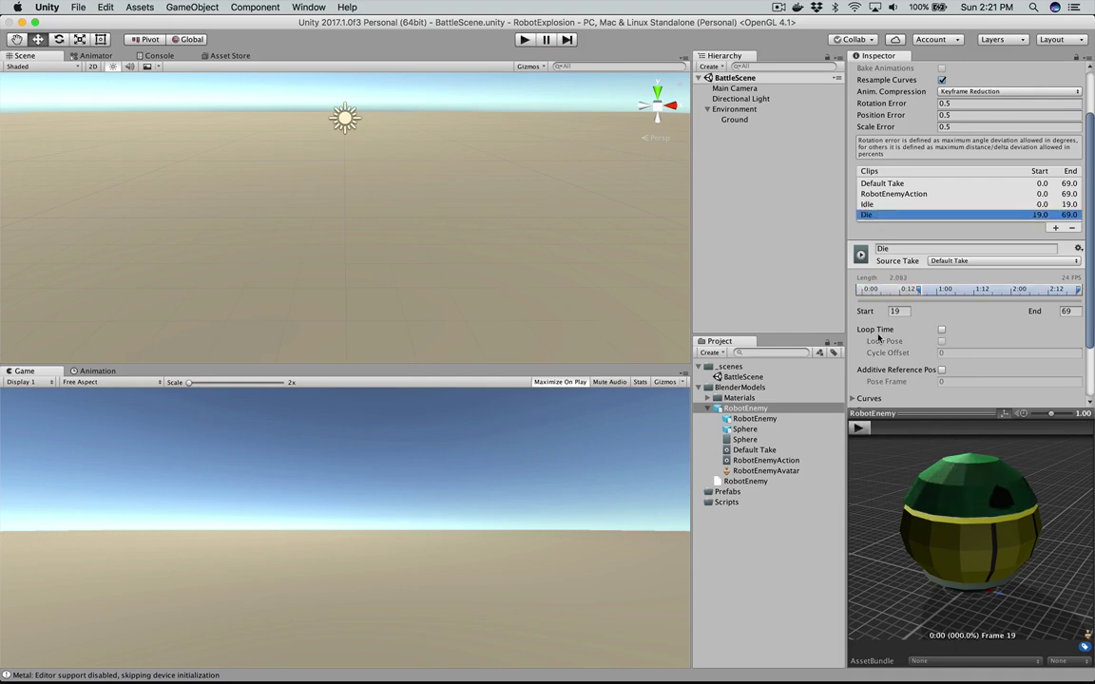
pyautogui.click(858, 428)
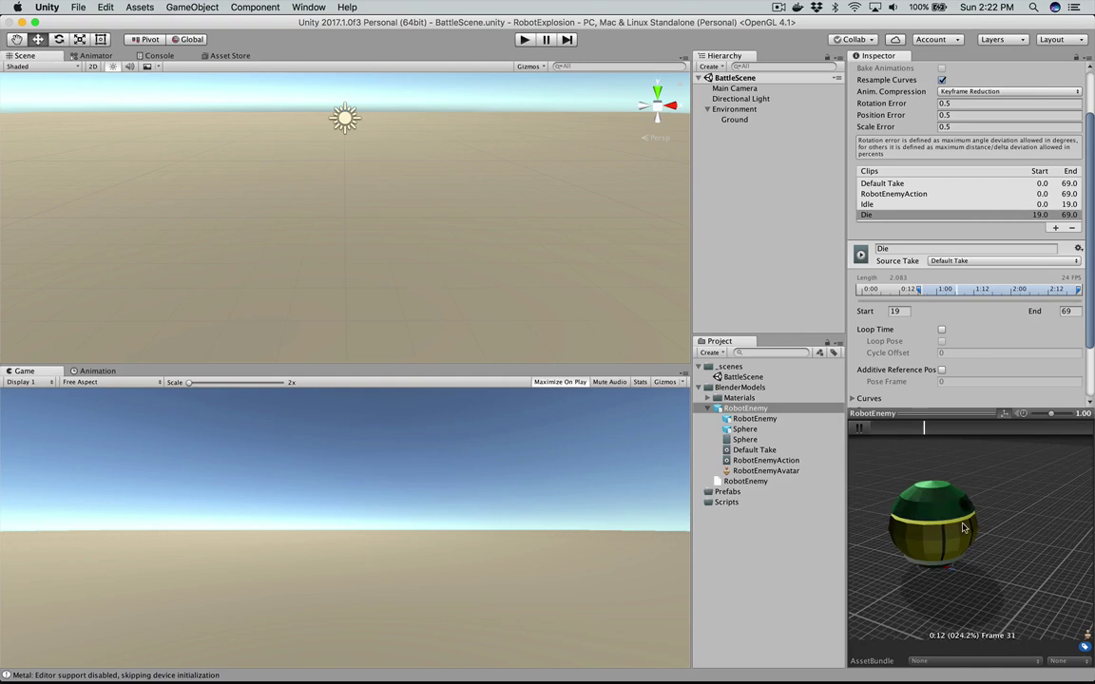
pyautogui.scroll(10, 964, 530)
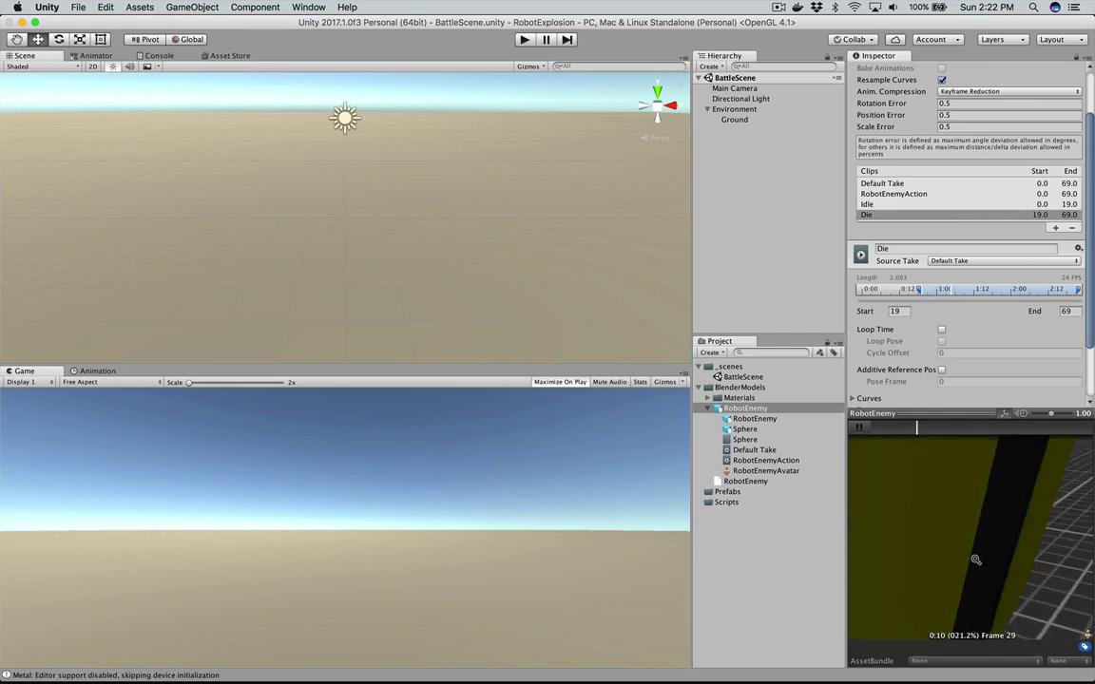
pyautogui.scroll(-8, 964, 535)
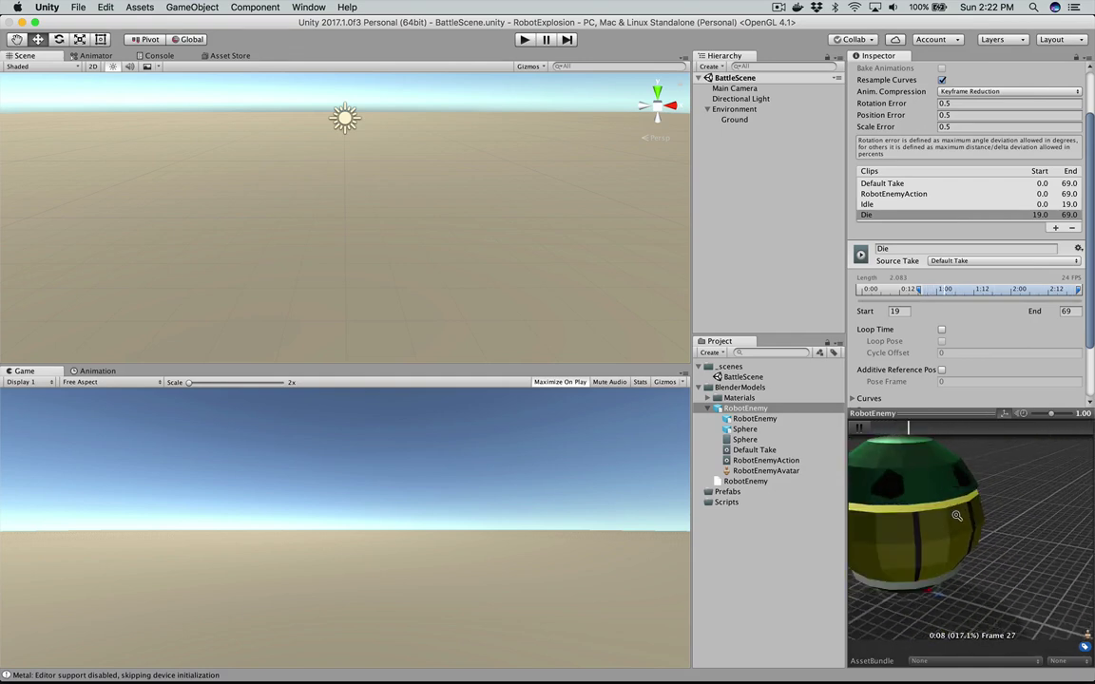
pyautogui.moveTo(954, 513); pyautogui.dragTo(908, 514)
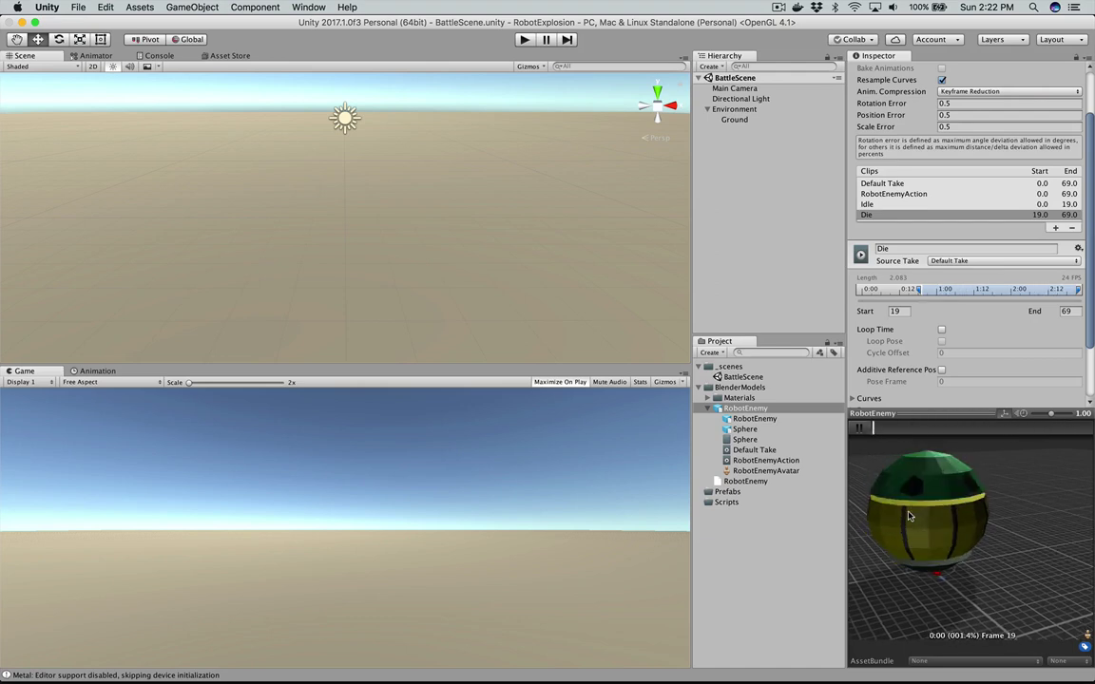
pyautogui.click(861, 429)
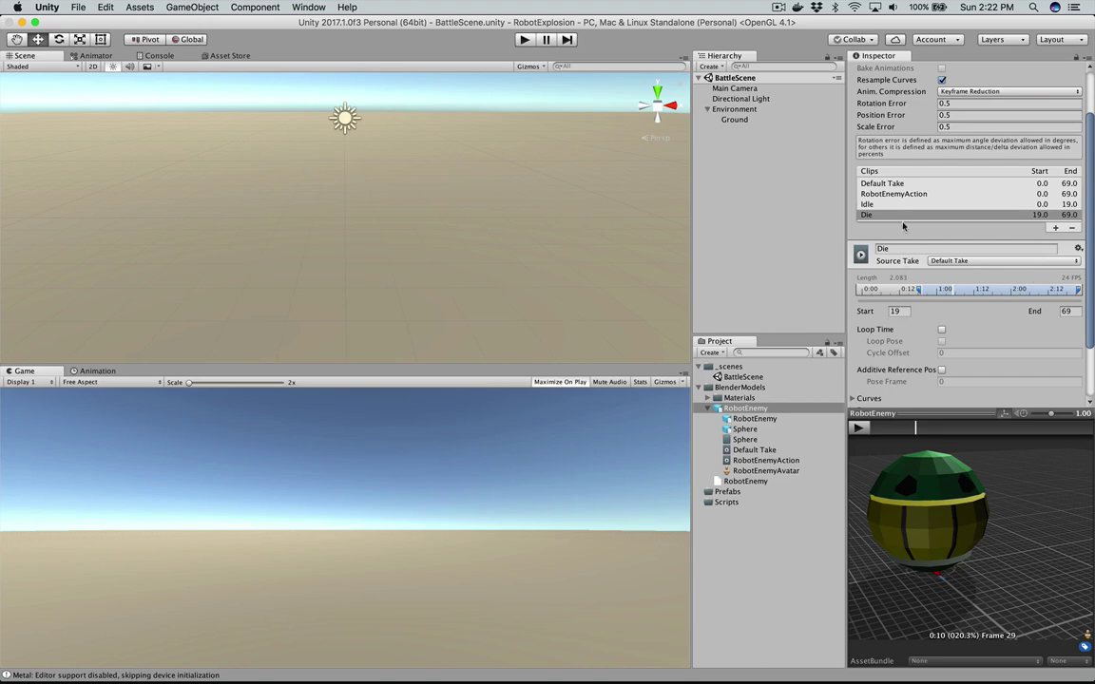
pyautogui.click(882, 183)
# Step: Remove the Default Take and RobotEnemyAction clips from the clip list
pyautogui.click(880, 194)
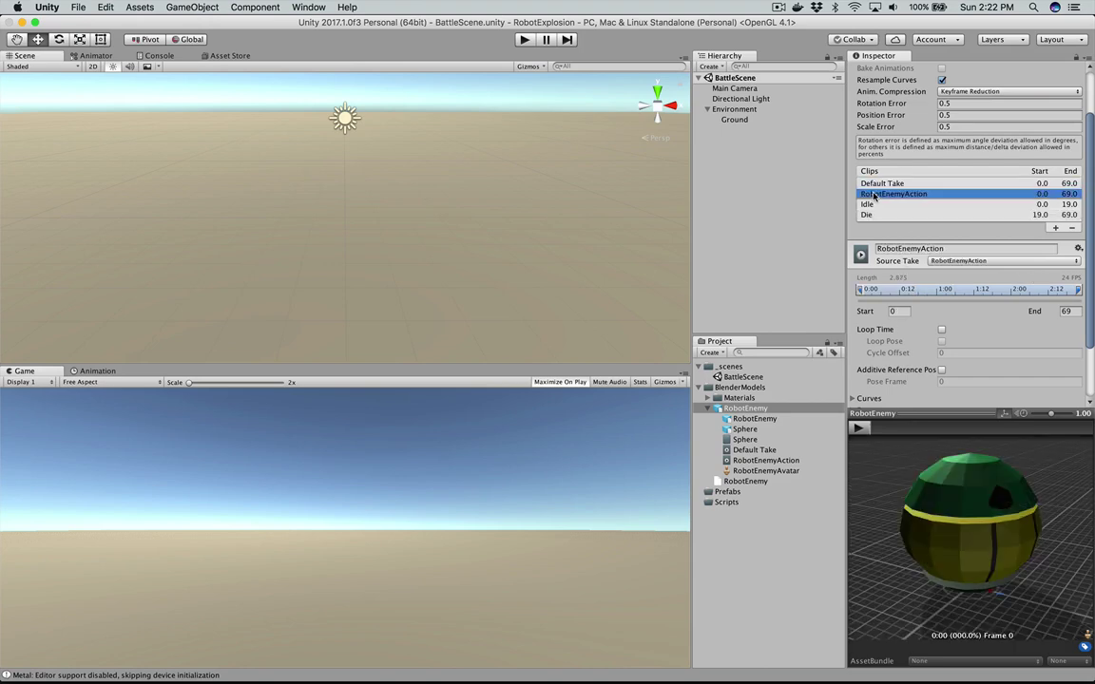
pyautogui.click(877, 183)
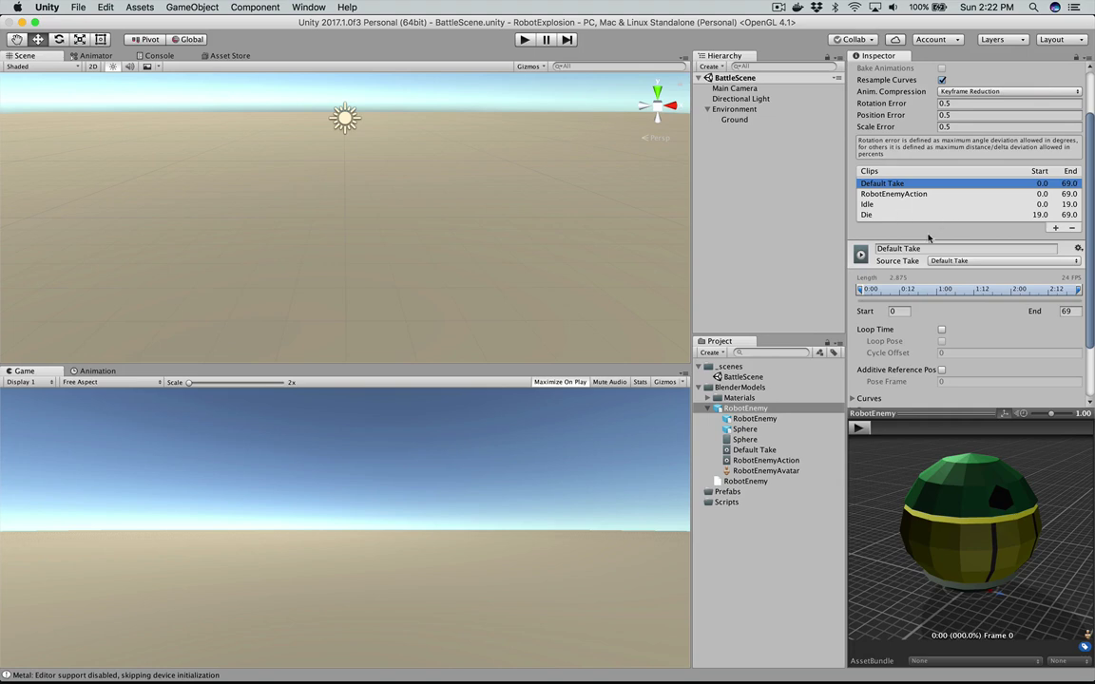
pyautogui.click(1072, 228)
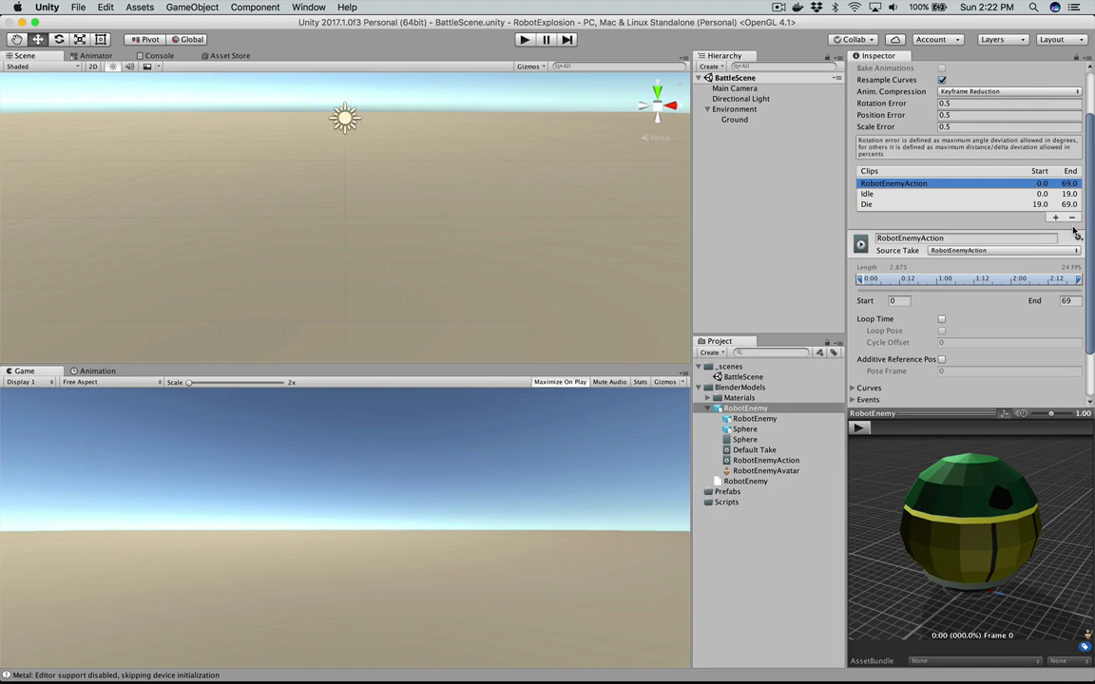
pyautogui.click(1073, 218)
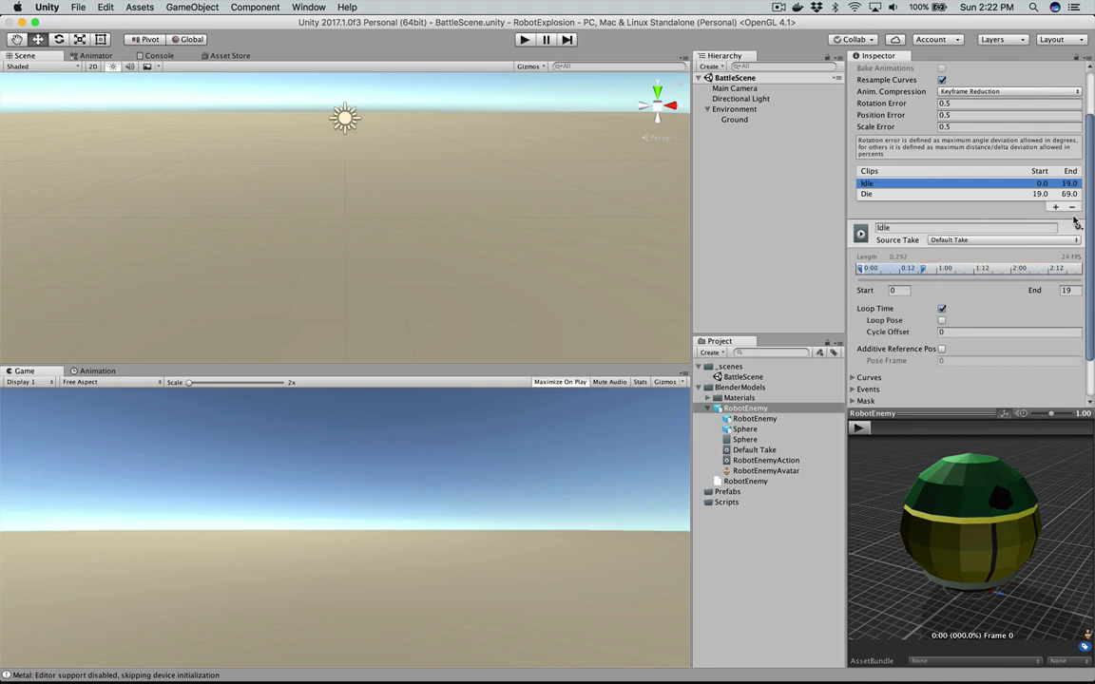
# Step: Apply the RobotEnemy import changes and deselect the asset
pyautogui.scroll(-3, 982, 290)
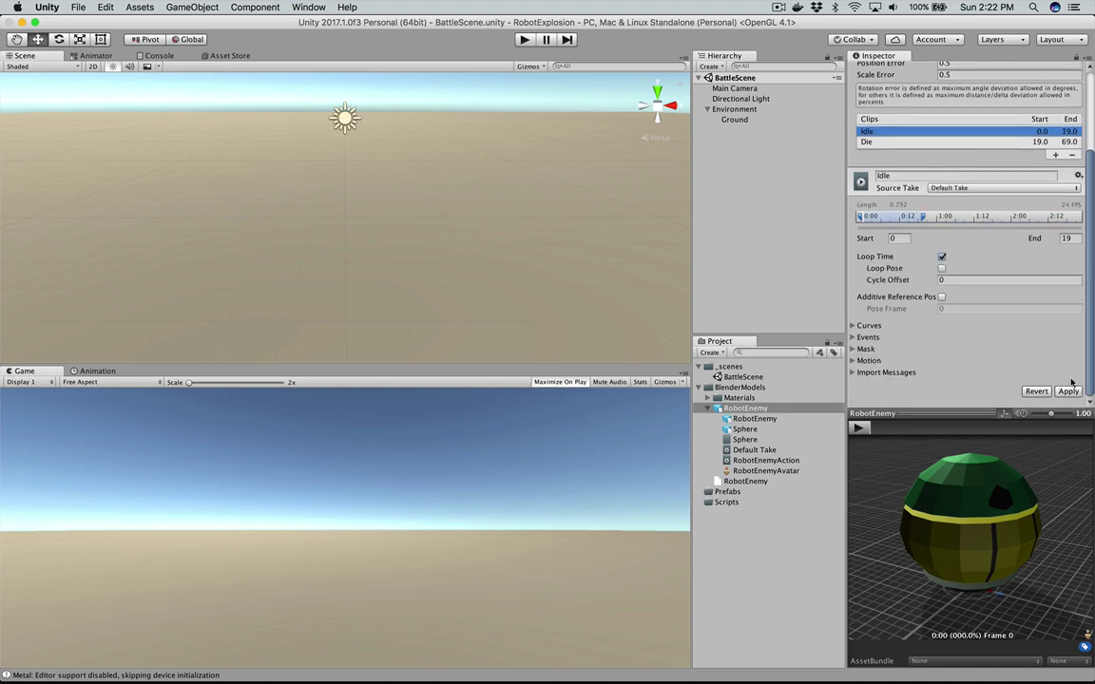
pyautogui.click(1067, 391)
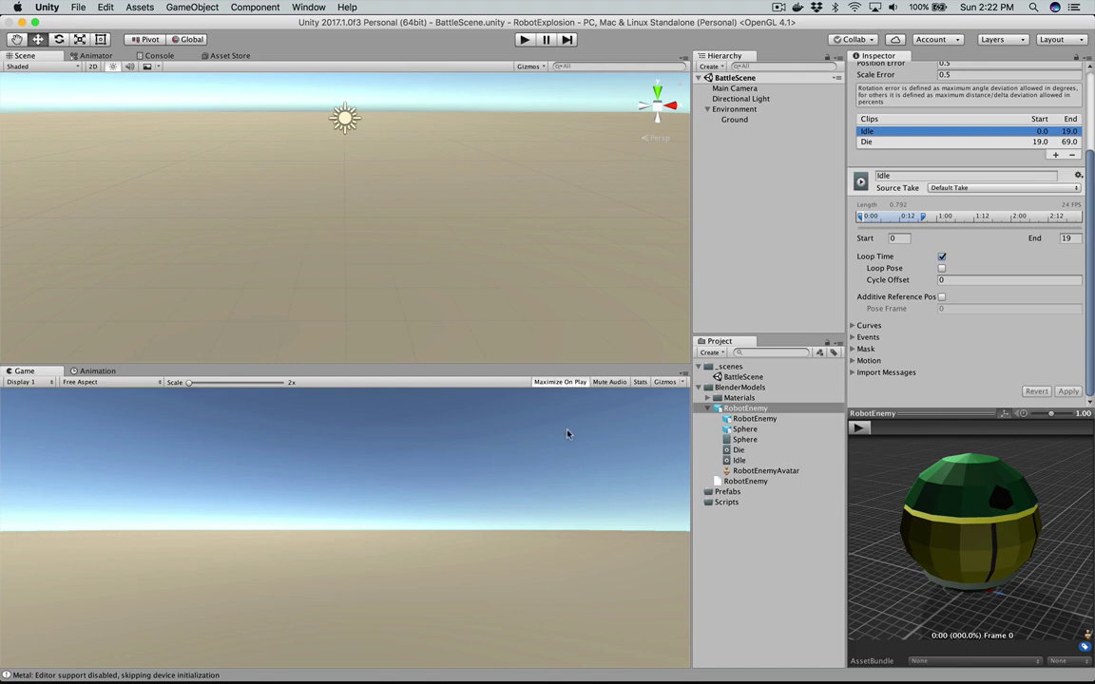
pyautogui.click(740, 127)
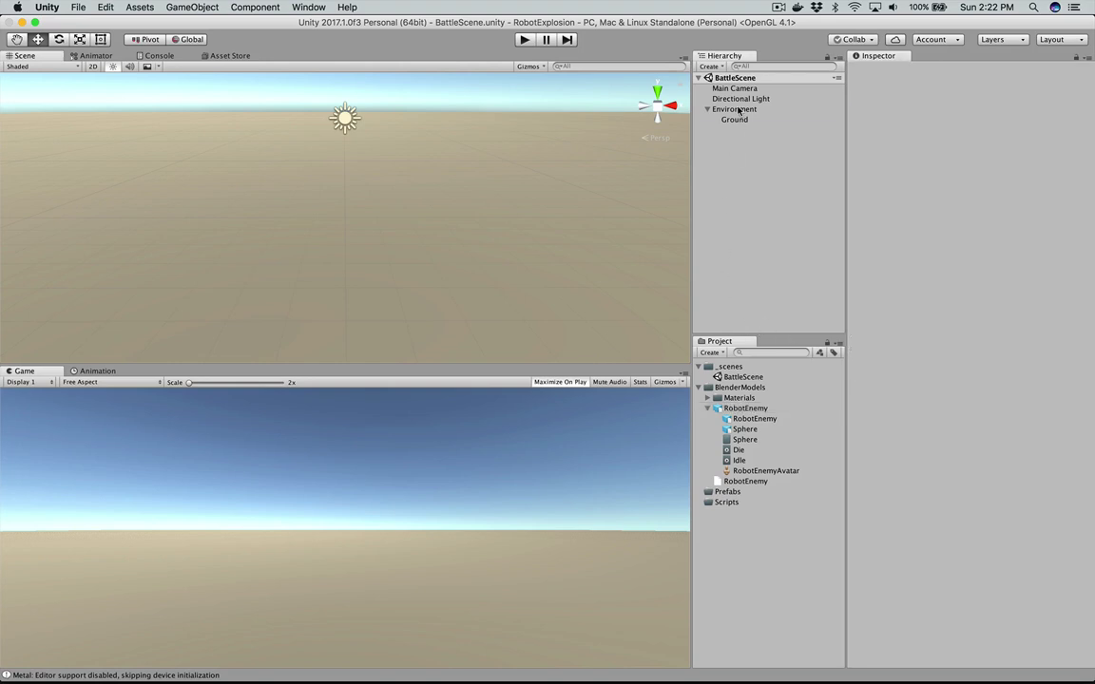
# Step: Collapse Environment and create an empty root object named RobotEnemies in BattleScene
pyautogui.click(737, 110)
pyautogui.press('Left')
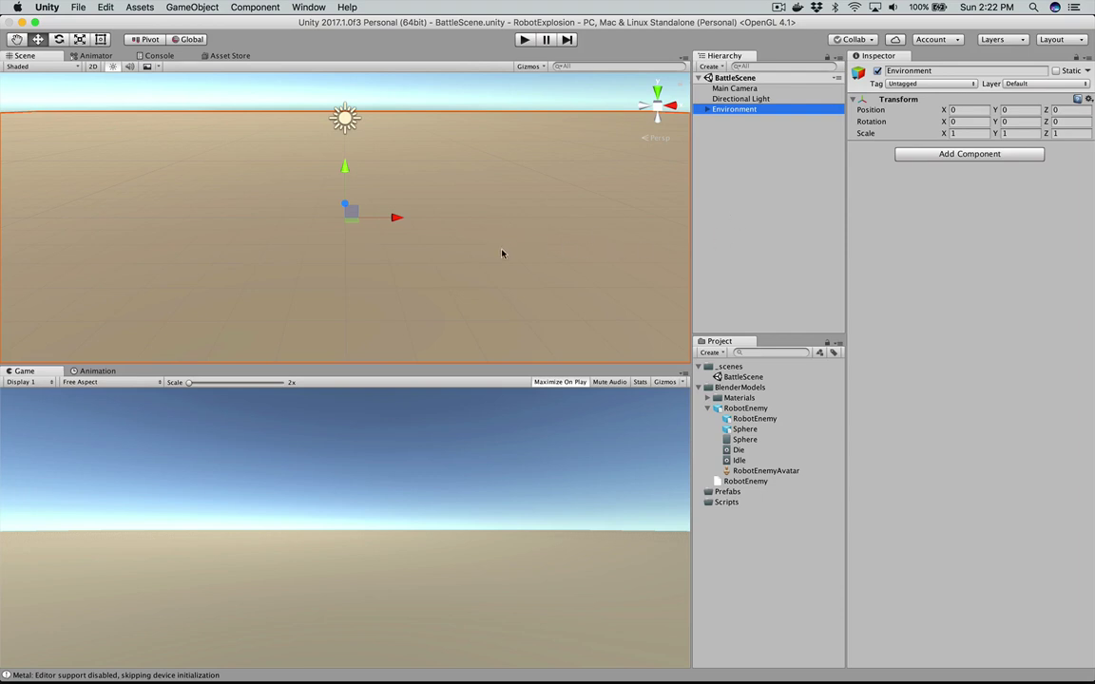
pyautogui.click(758, 210)
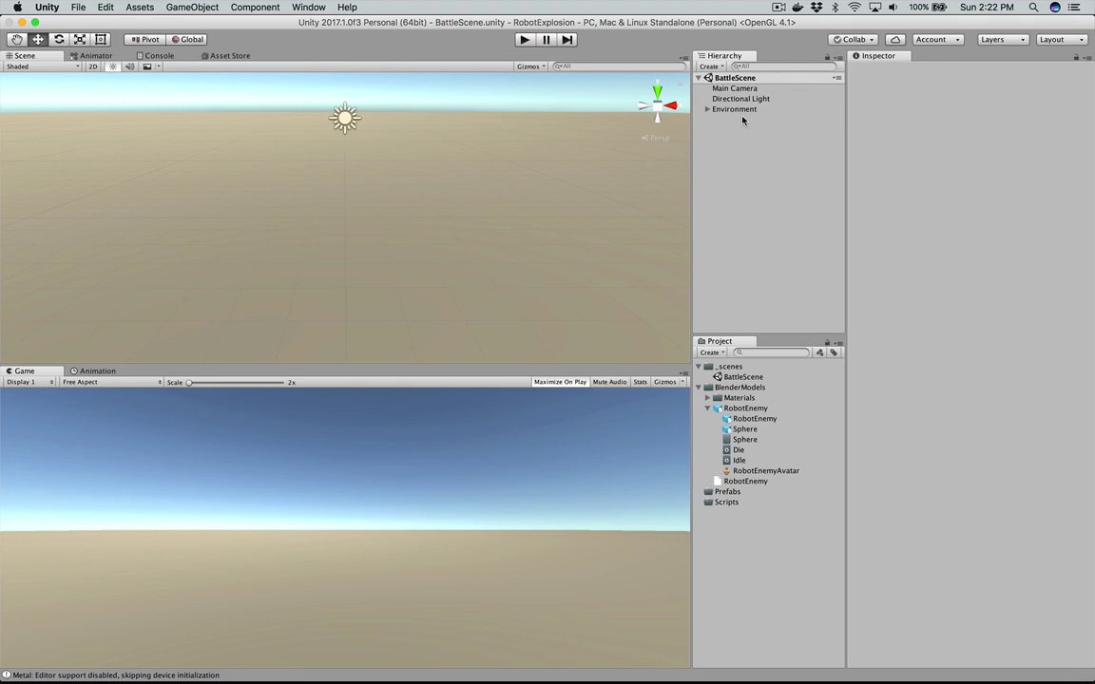
pyautogui.click(731, 78)
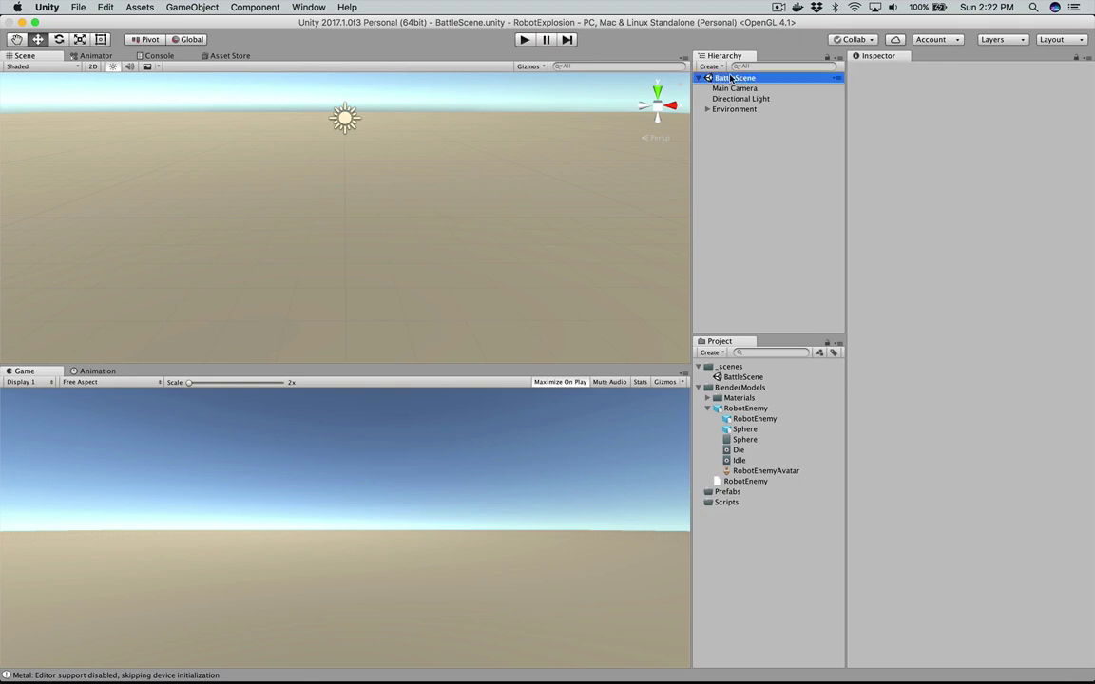
pyautogui.rightClick(731, 78)
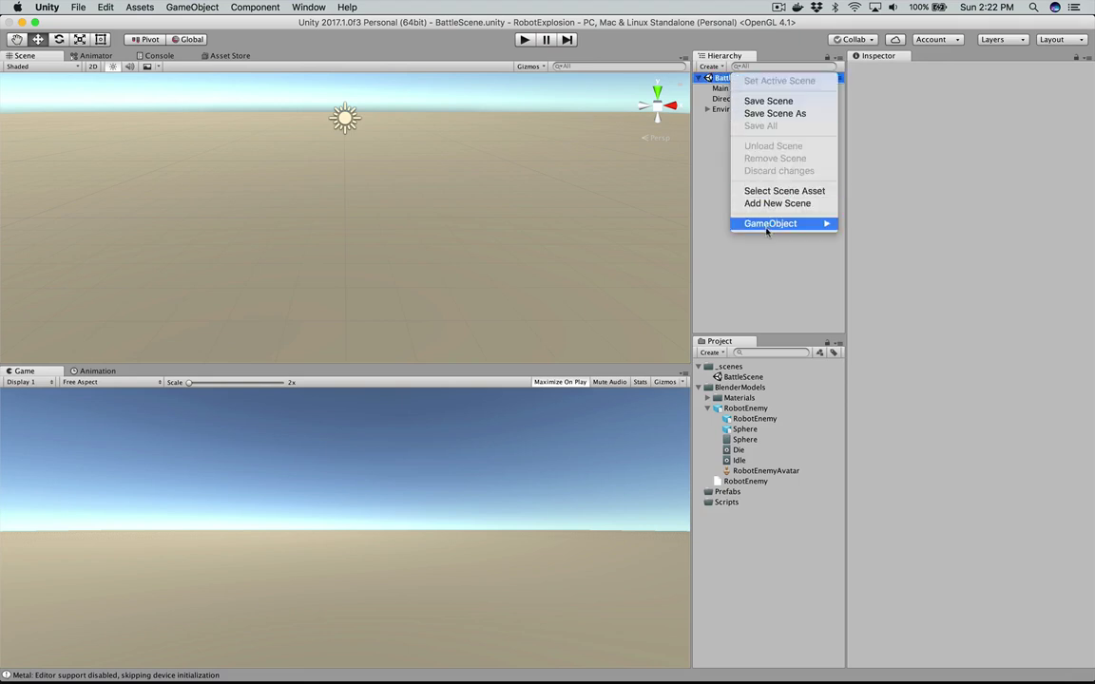
pyautogui.moveTo(794, 228)
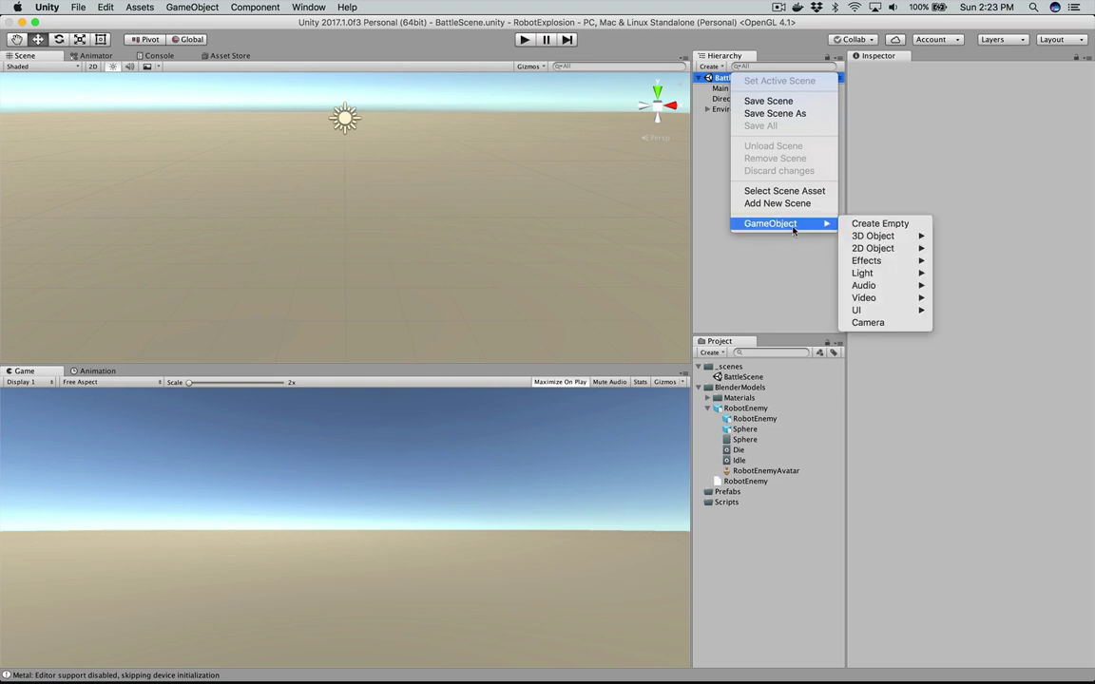
pyautogui.click(871, 224)
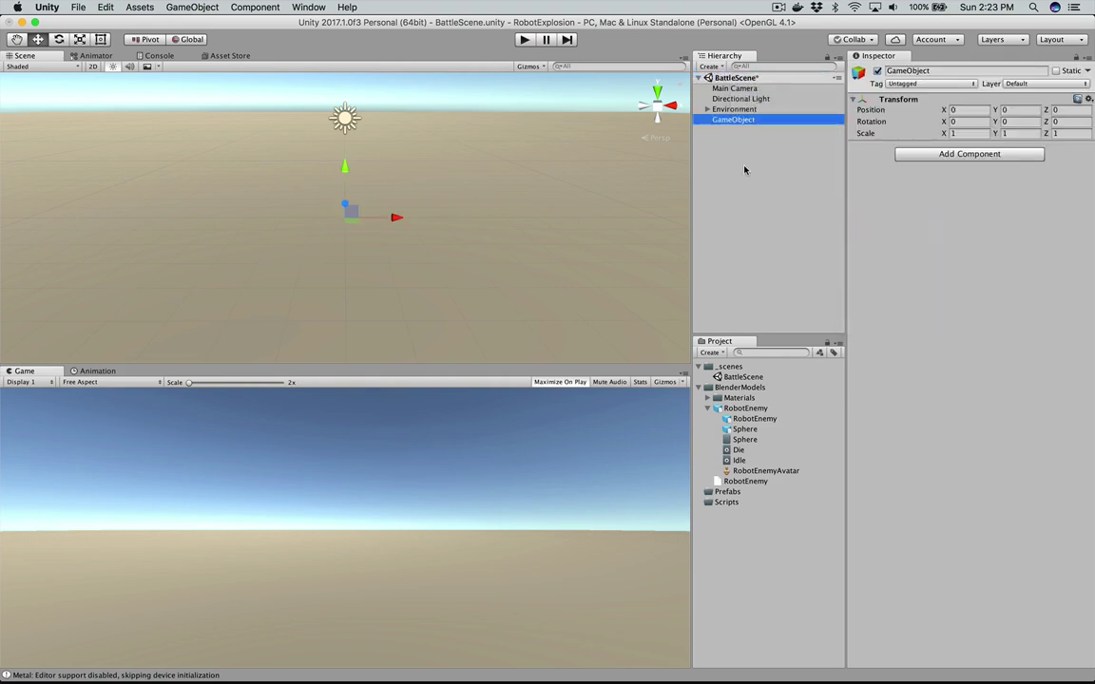
pyautogui.click(731, 120)
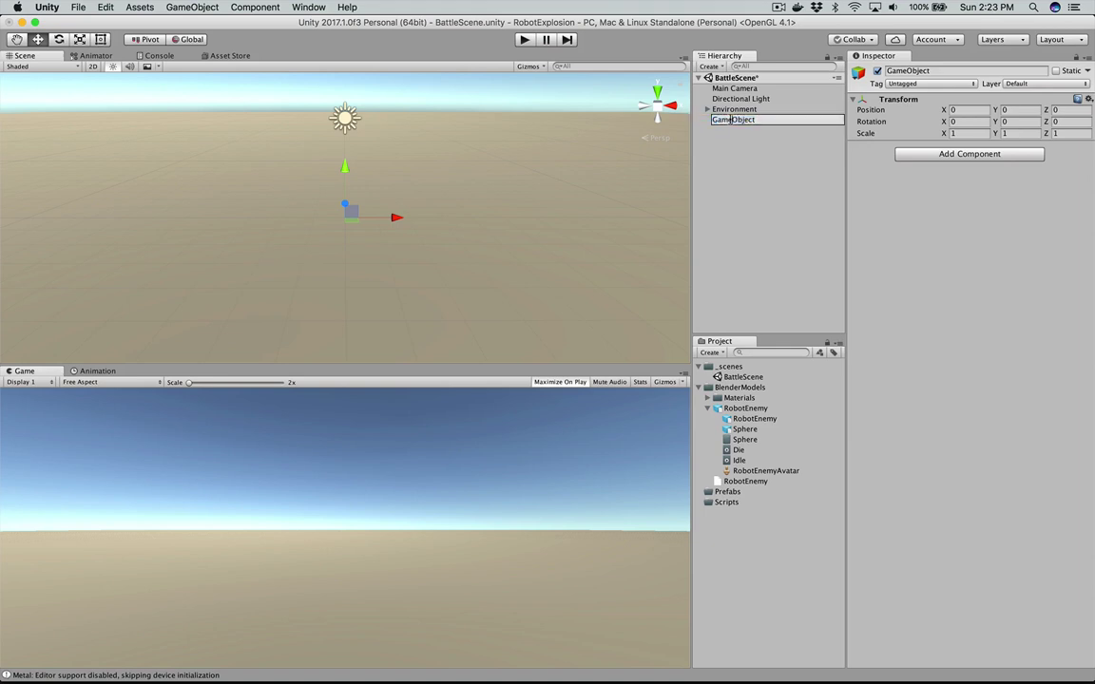
pyautogui.write('Ene')
pyautogui.write('RobotEnemies')
pyautogui.press('Return')
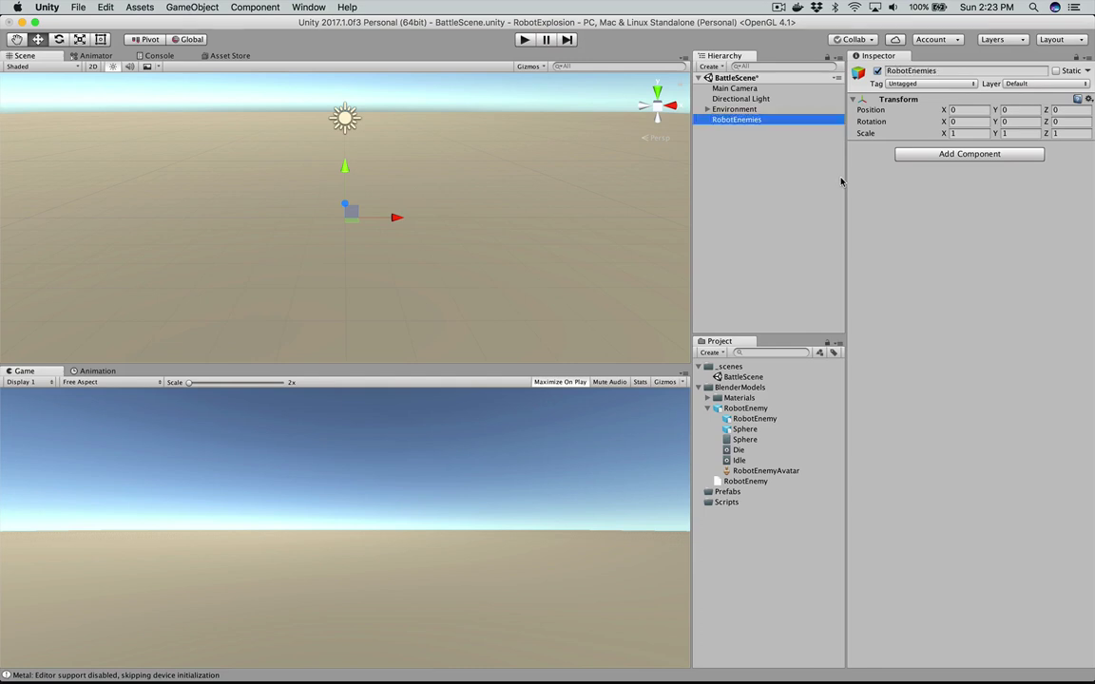
# Step: Add an empty child named RobotEnemy inside RobotEnemies
pyautogui.press('f')
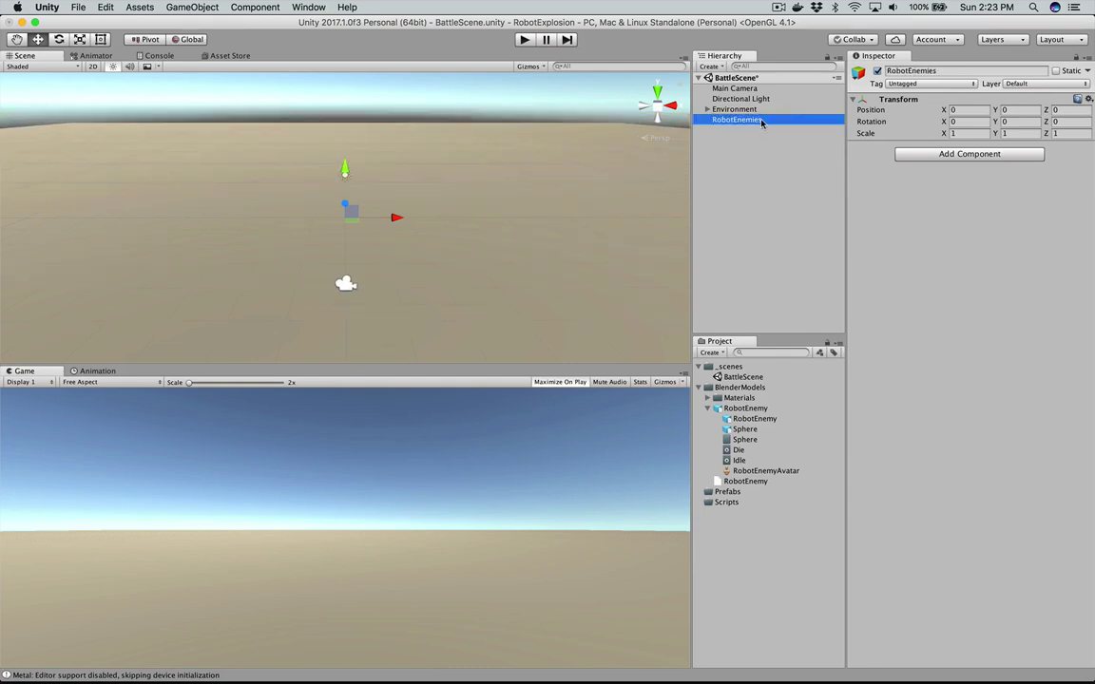
pyautogui.rightClick(761, 122)
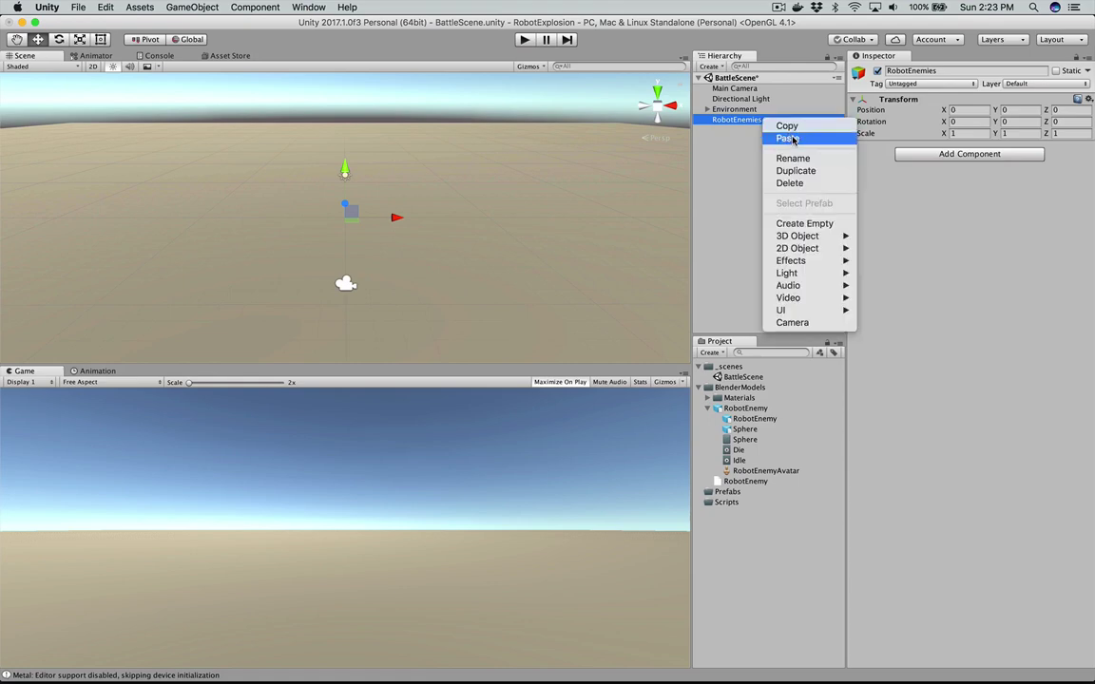
pyautogui.click(801, 224)
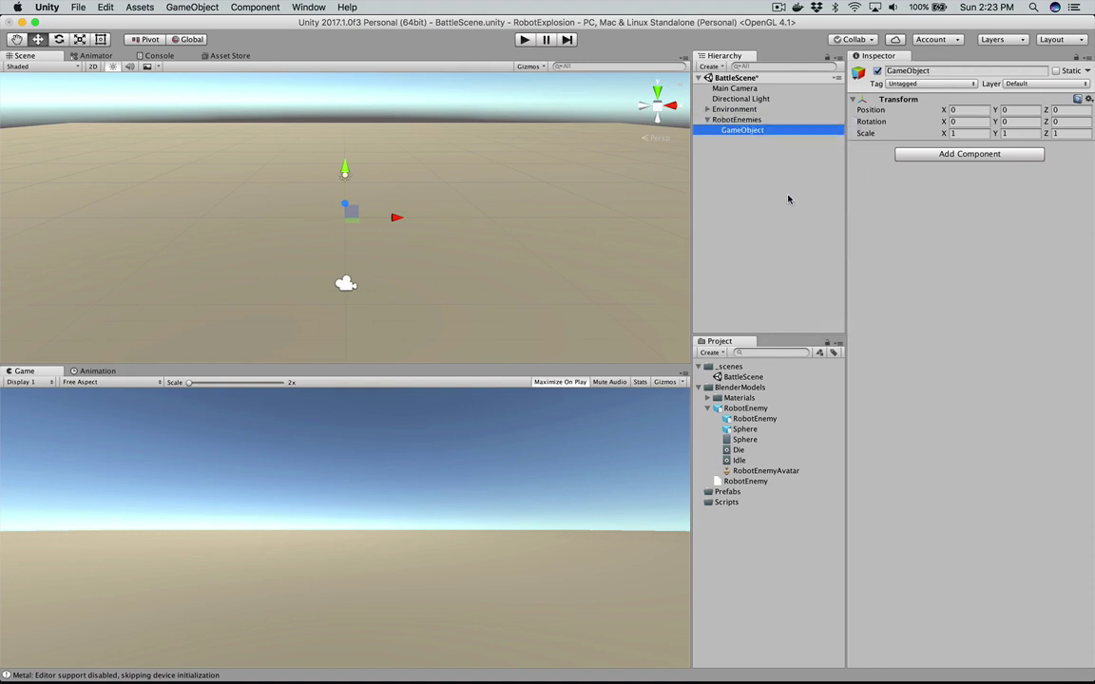
pyautogui.click(785, 132)
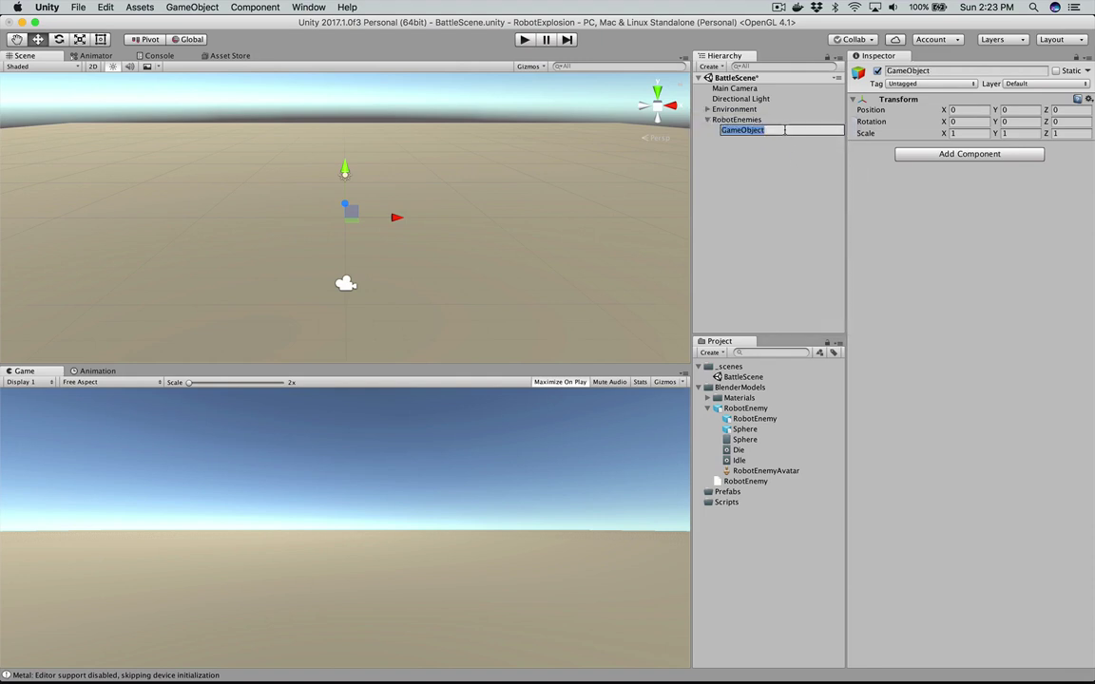
pyautogui.write('RobotEnemy')
pyautogui.press('Return')
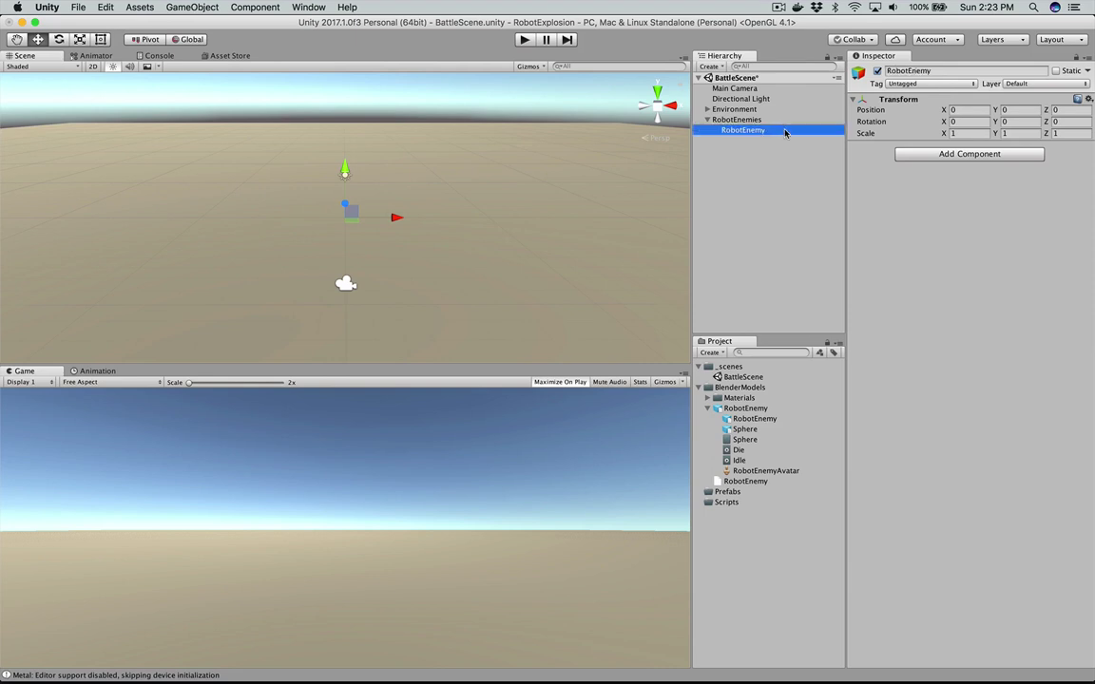
# Step: Drag the RobotEnemy model asset into the RobotEnemy object as its child
pyautogui.click(746, 409)
pyautogui.moveTo(746, 408); pyautogui.dragTo(741, 130)
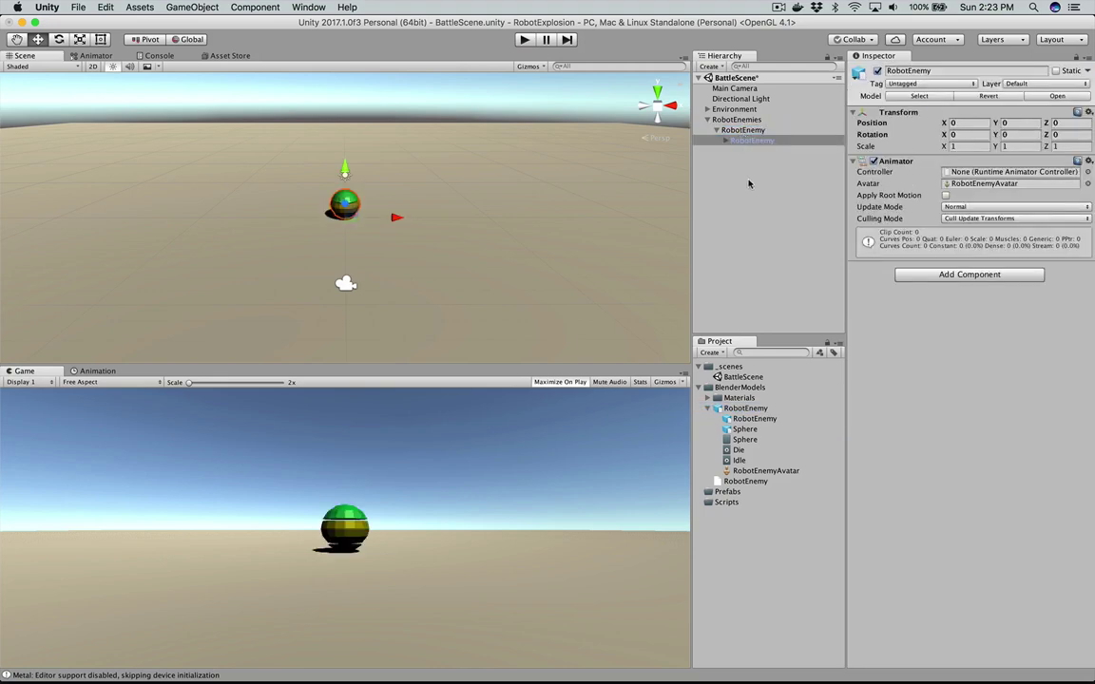
pyautogui.click(748, 187)
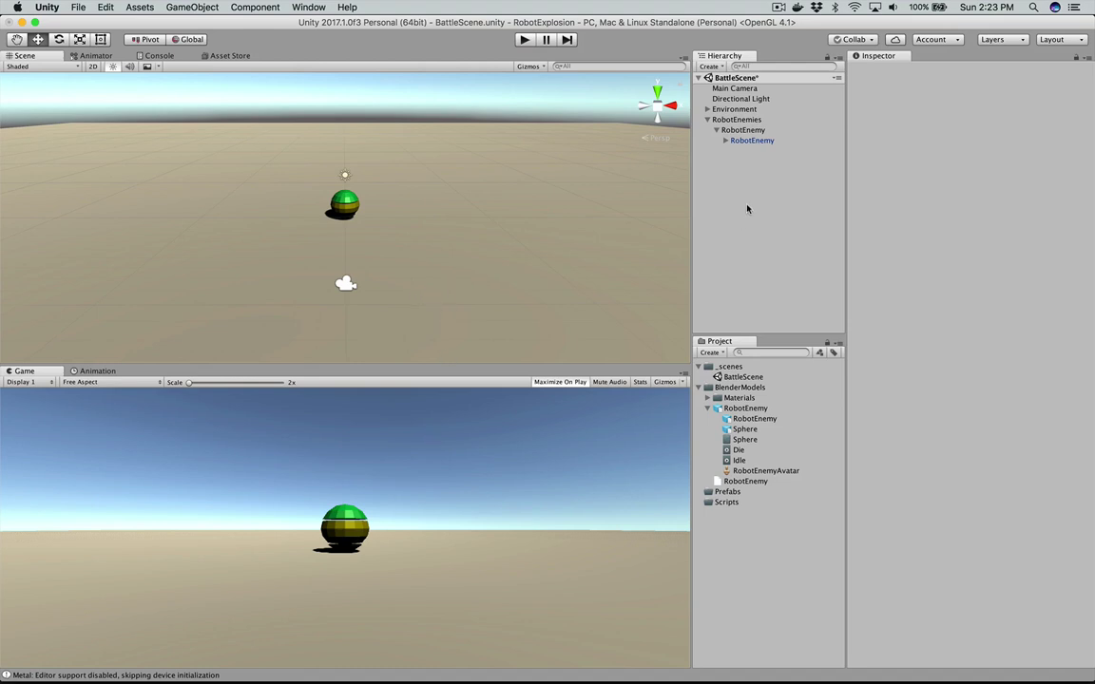
# Step: Rename the parent RobotEnemy object to Robot and select the model inside it
pyautogui.click(745, 131)
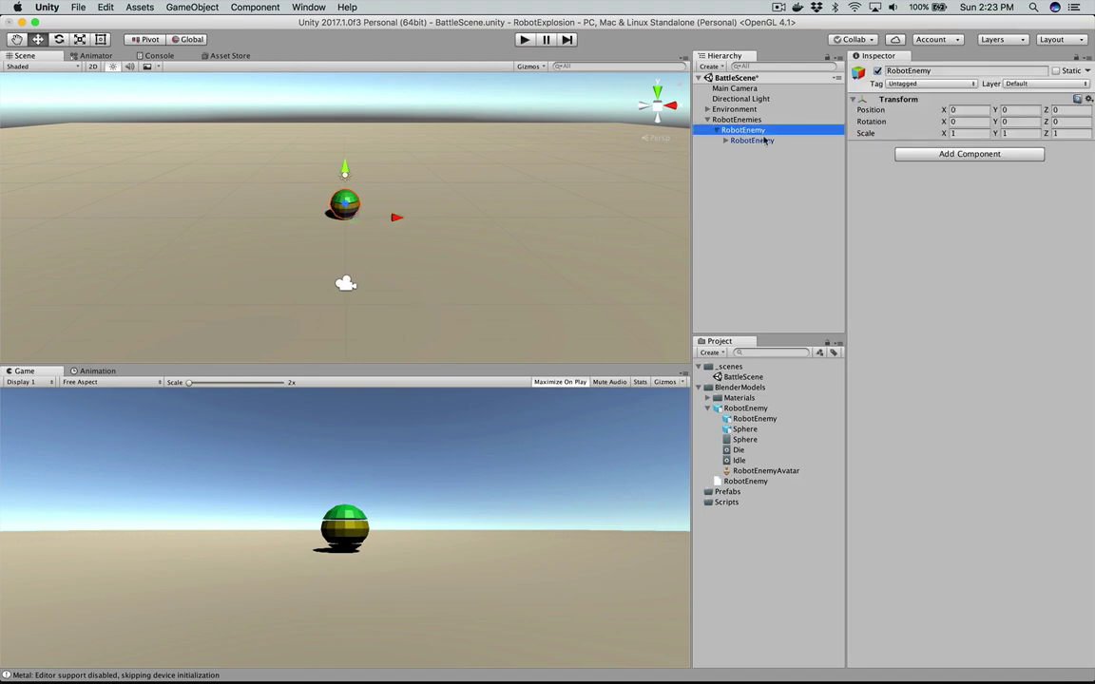
pyautogui.click(750, 131)
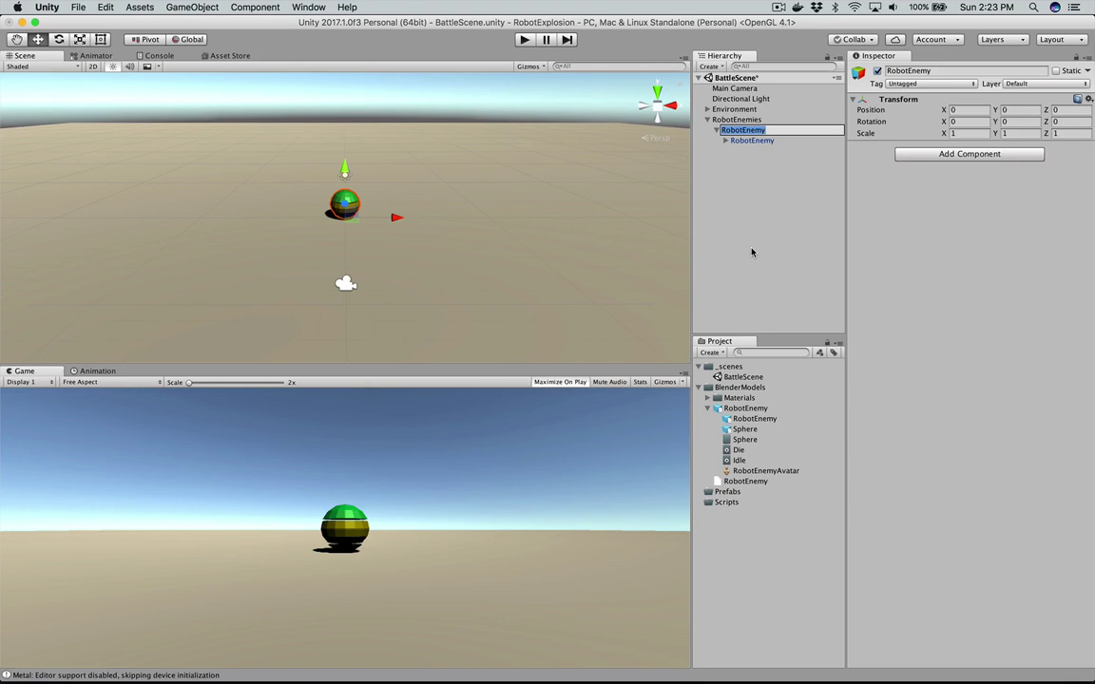
pyautogui.write('Robot')
pyautogui.press('Return')
pyautogui.click(728, 225)
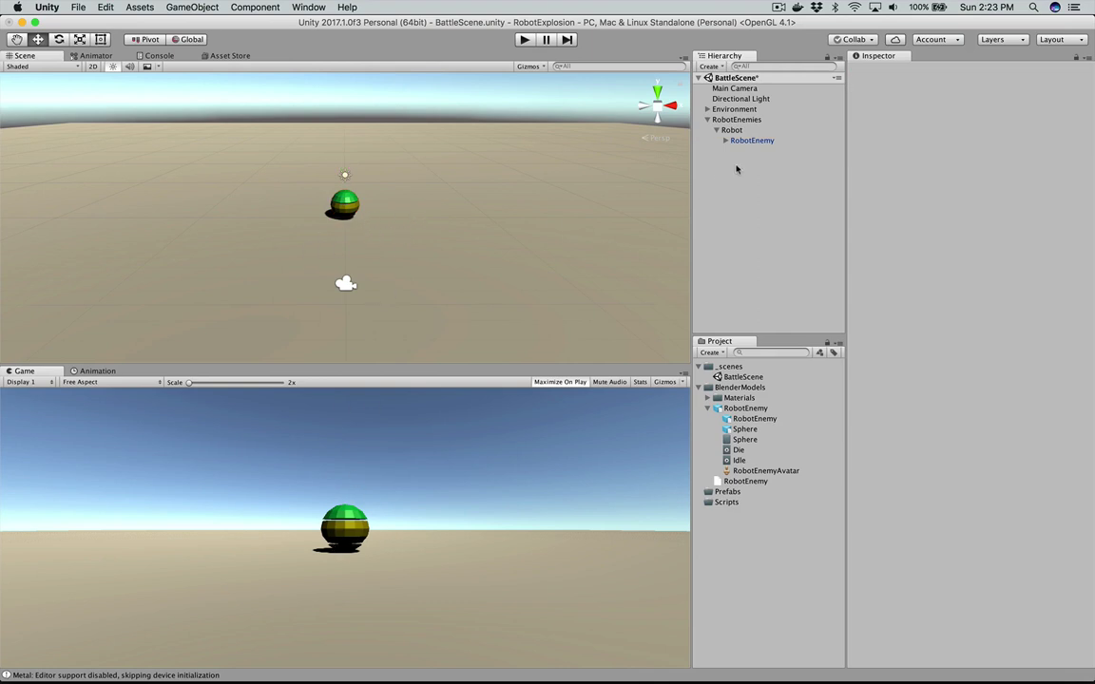
pyautogui.click(750, 141)
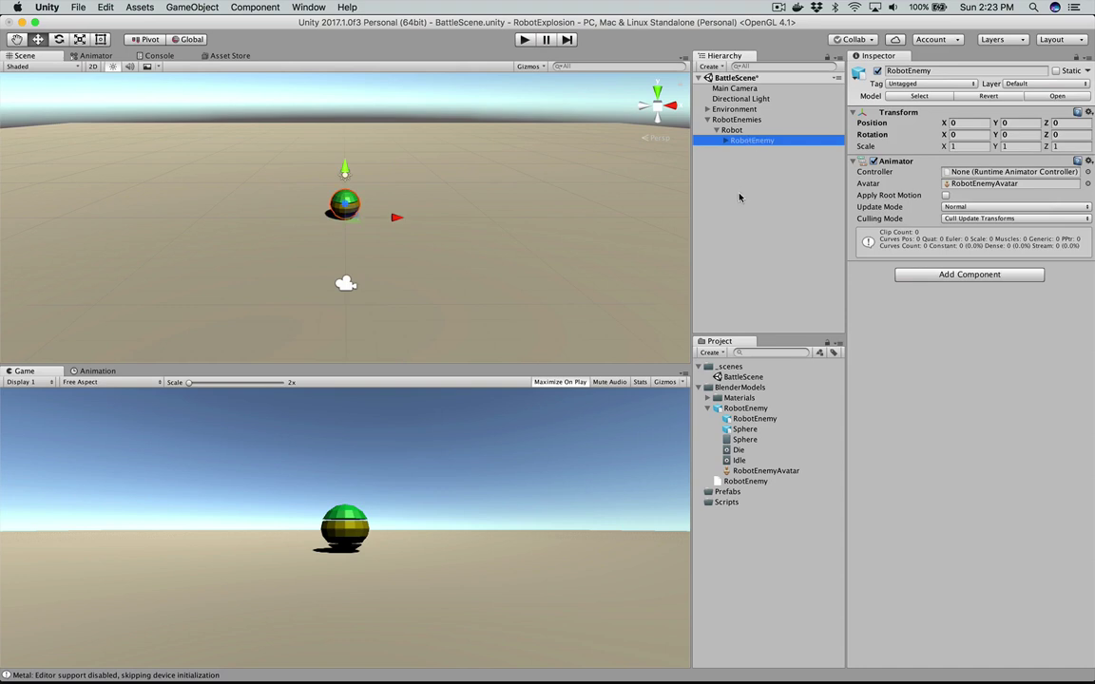
# Step: Set the RobotEnemy model's Transform Rotation Y to 180
pyautogui.click(731, 132)
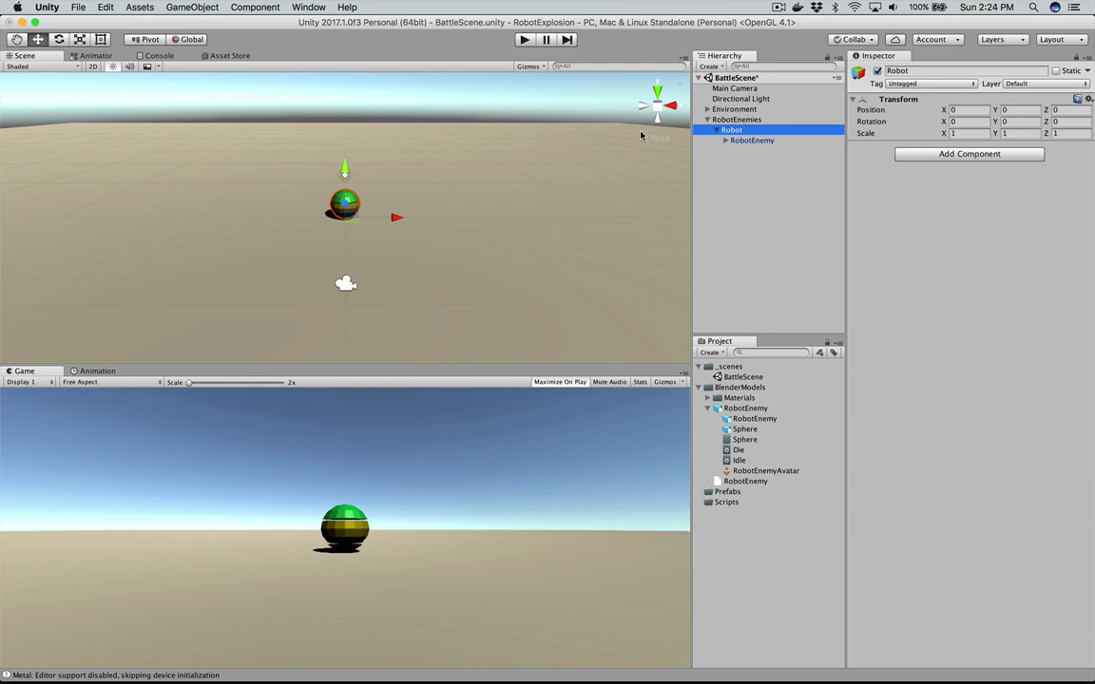
pyautogui.click(752, 139)
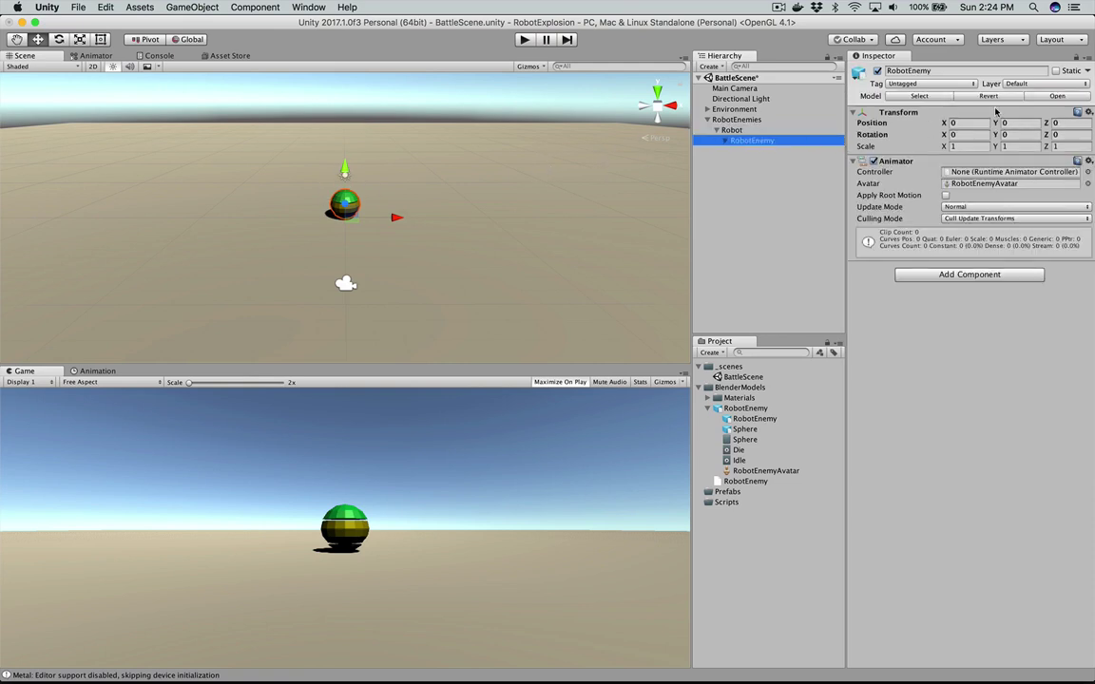
pyautogui.click(1026, 135)
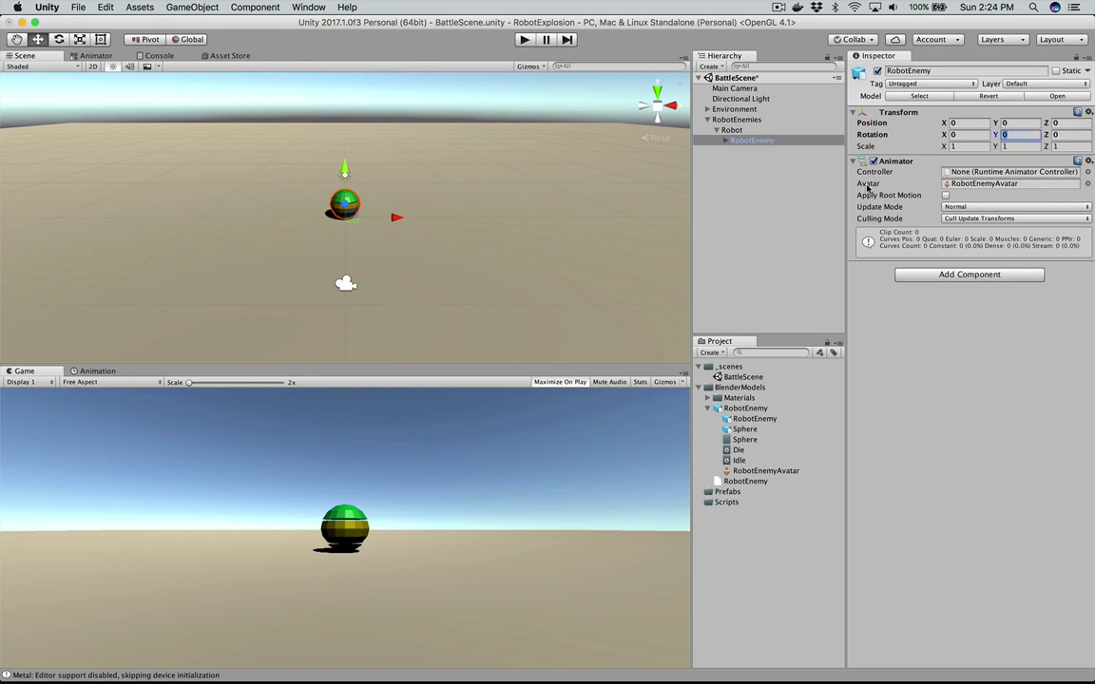
pyautogui.write('180')
pyautogui.scroll(1, 427, 254)
pyautogui.scroll(5, 426, 255)
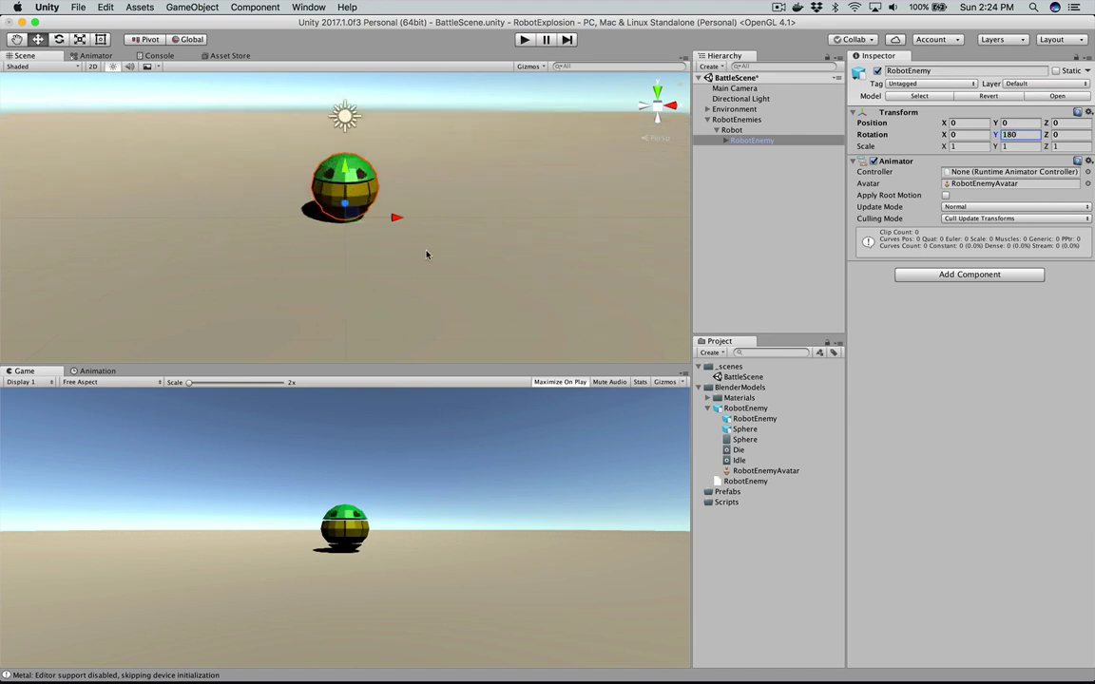
pyautogui.scroll(-3, 426, 255)
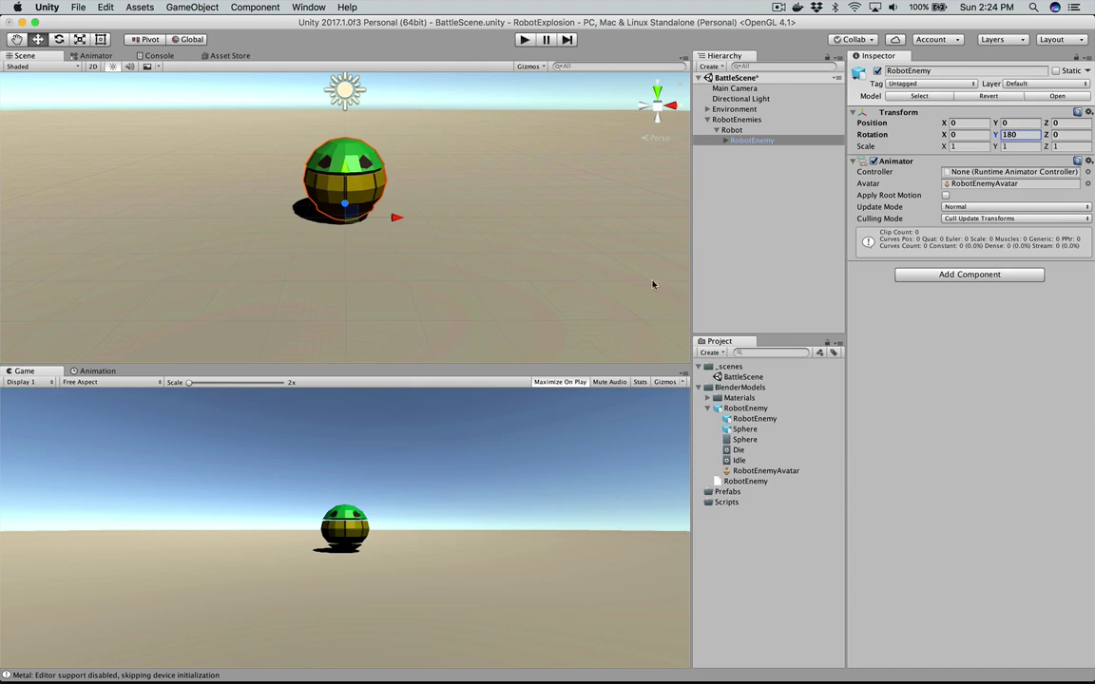
# Step: Save BattleScene with Cmd+S and check the Robot and model rotations
pyautogui.press('super+s')
pyautogui.scroll(2, 608, 277)
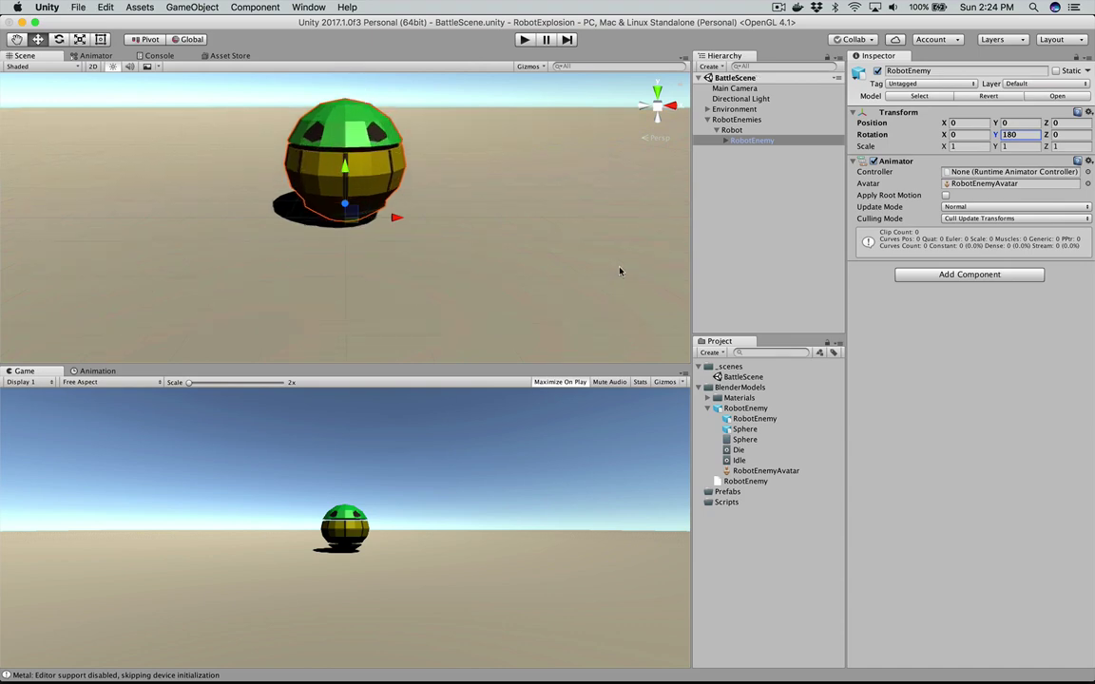
pyautogui.scroll(-2, 609, 184)
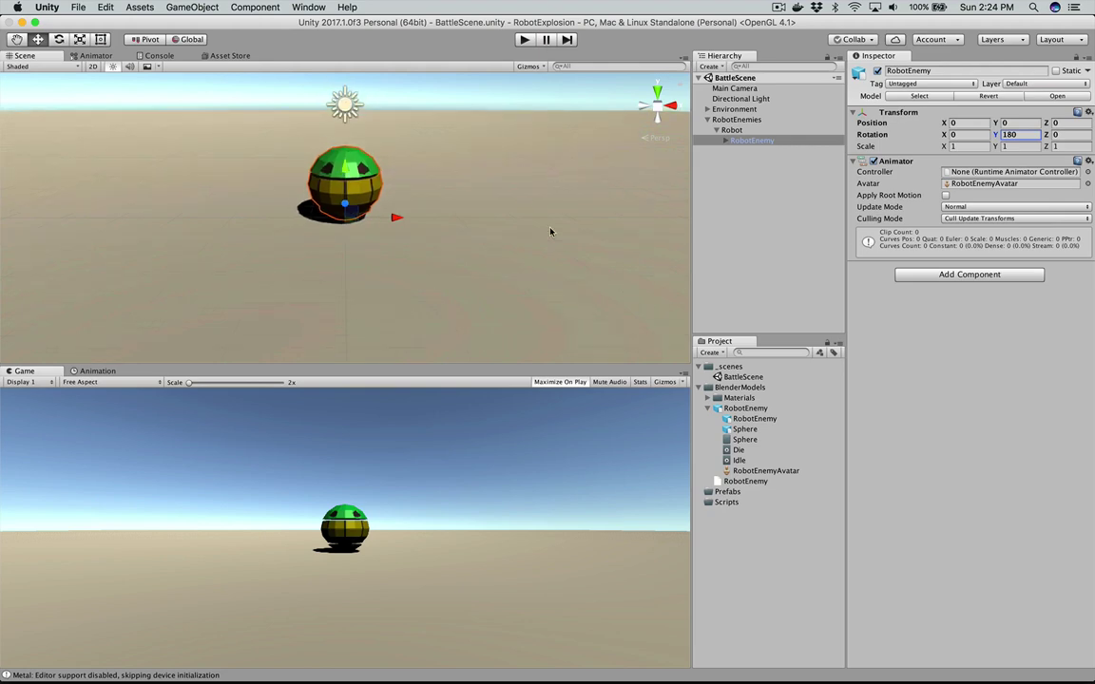
pyautogui.click(741, 131)
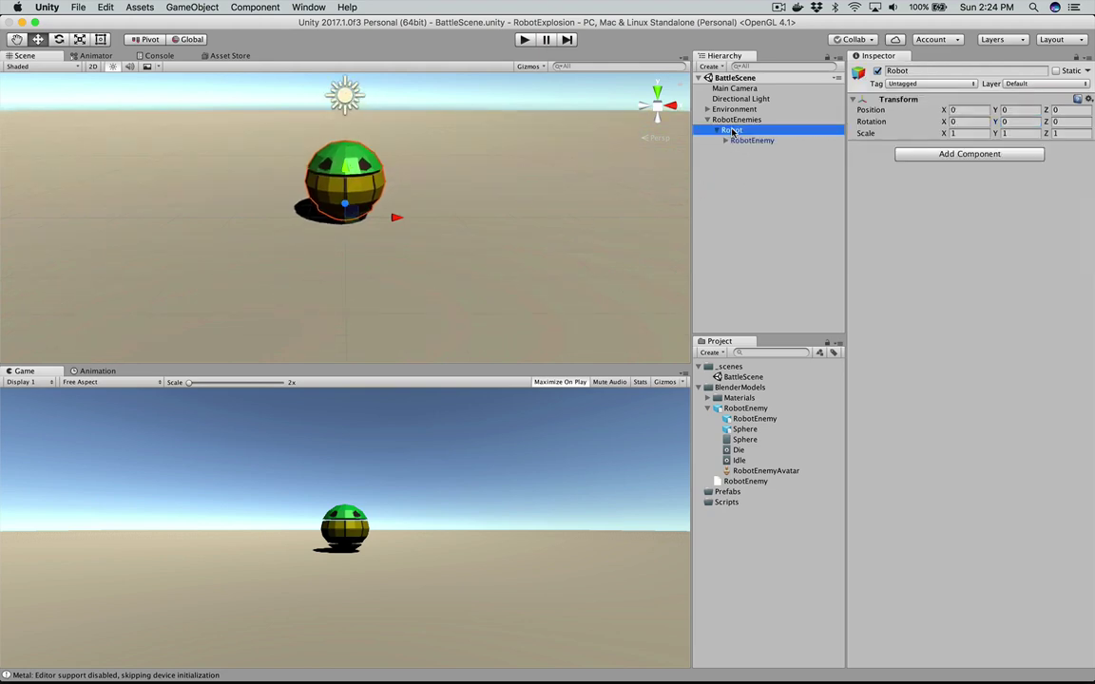
pyautogui.click(747, 141)
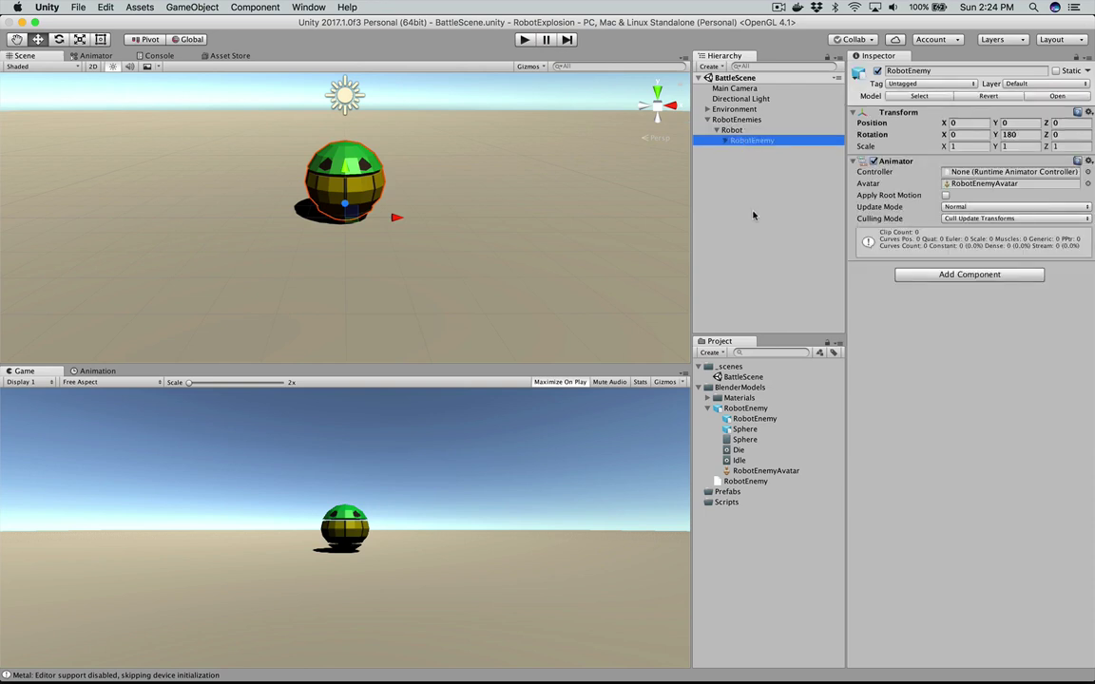
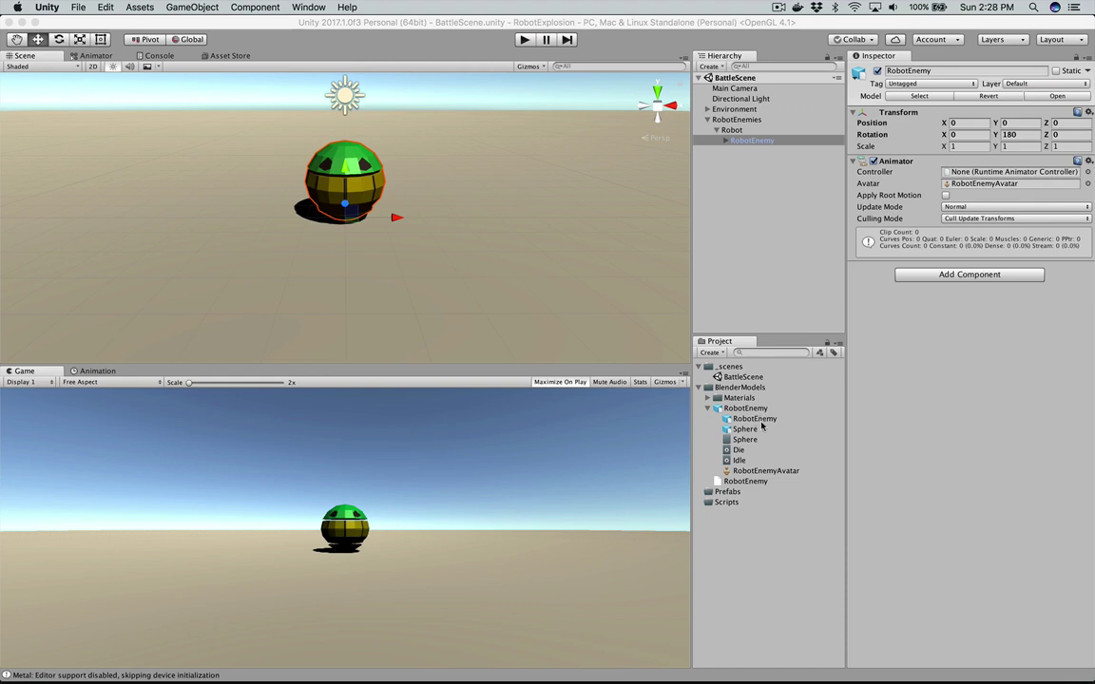
# Step: Create an Animator Controller named RobotEnemyController in BlenderModels, then select RobotEnemy in the Hierarchy
pyautogui.click(727, 491)
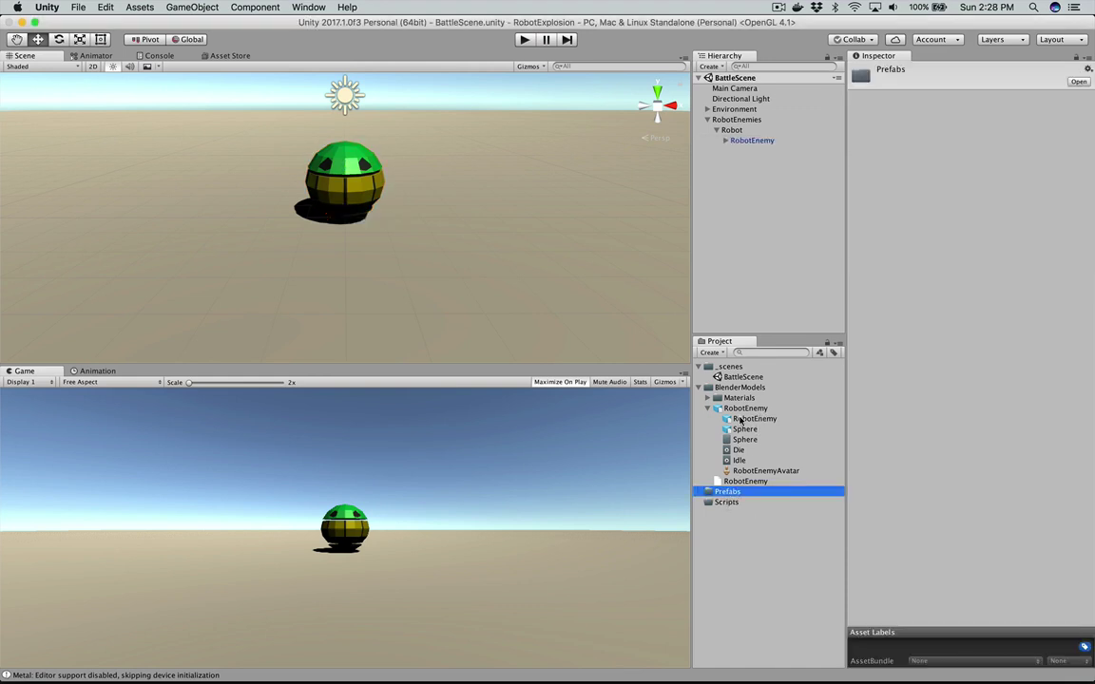
pyautogui.rightClick(746, 388)
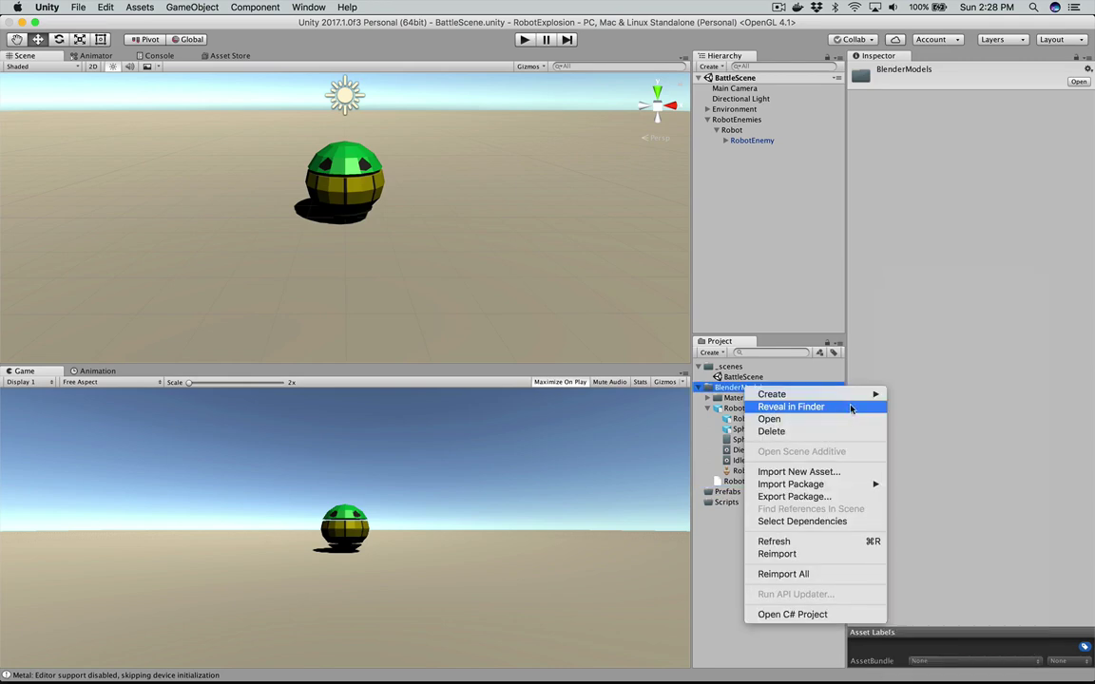
pyautogui.moveTo(854, 397)
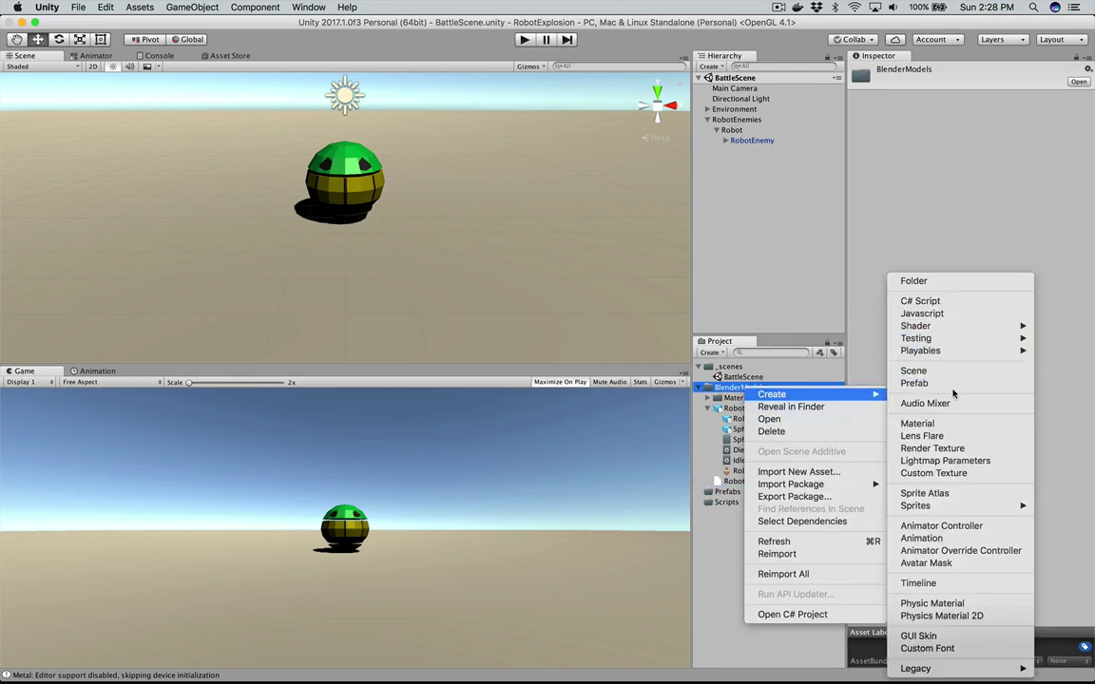
pyautogui.click(945, 526)
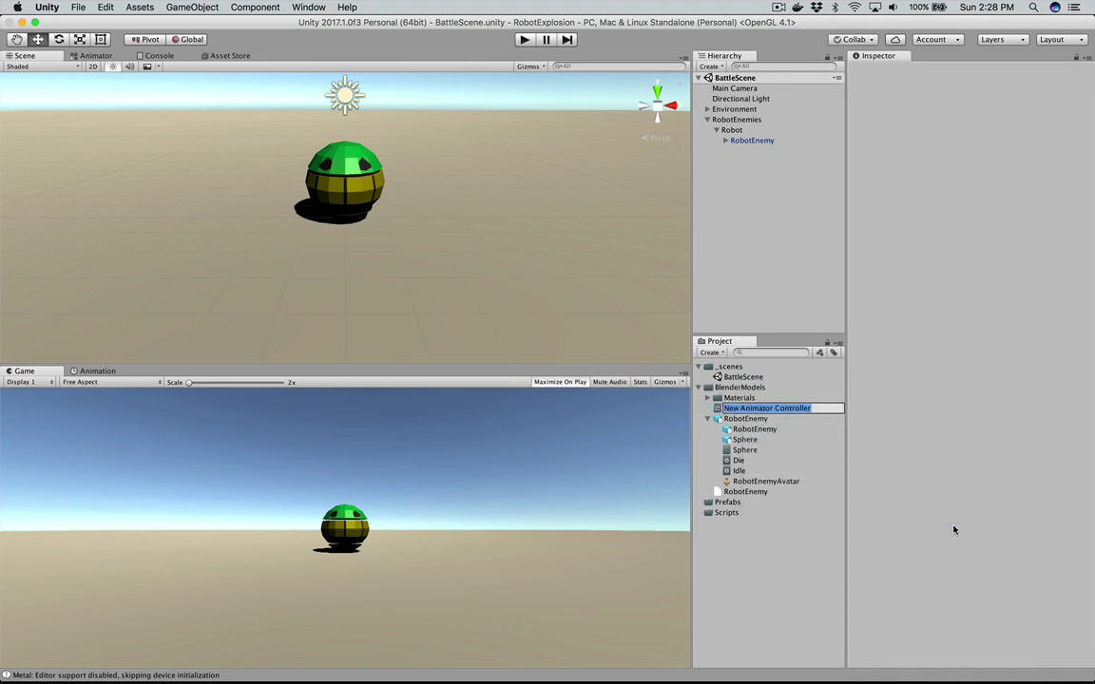
pyautogui.write('Robot')
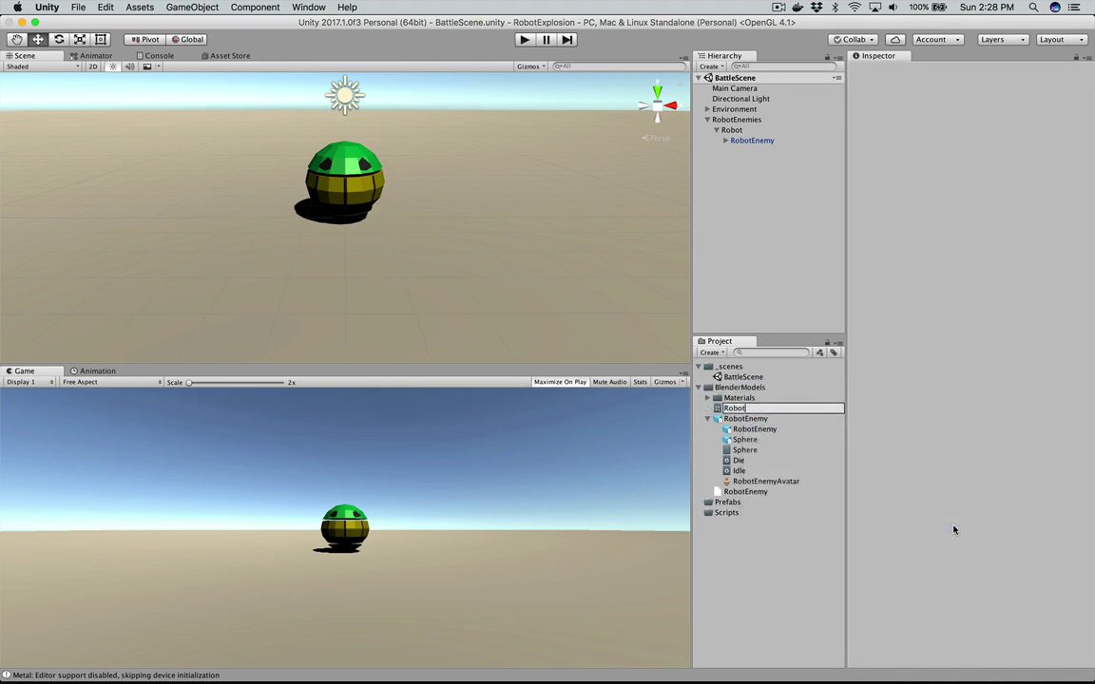
pyautogui.write('EnemyControlle')
pyautogui.write('r')
pyautogui.press('Return')
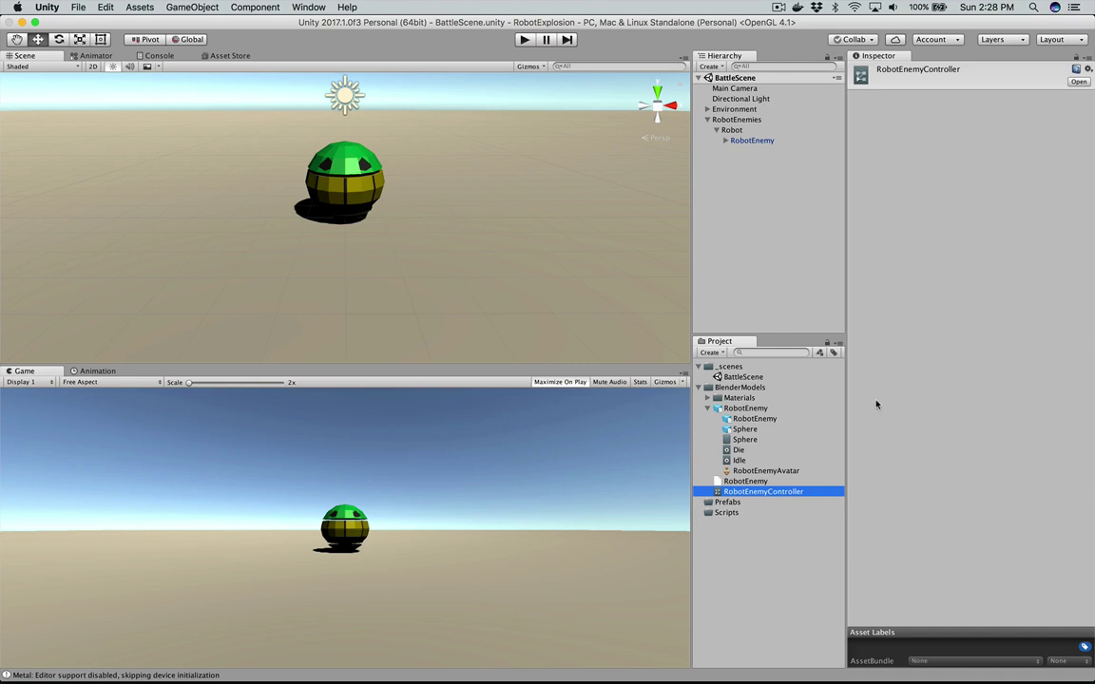
pyautogui.click(760, 140)
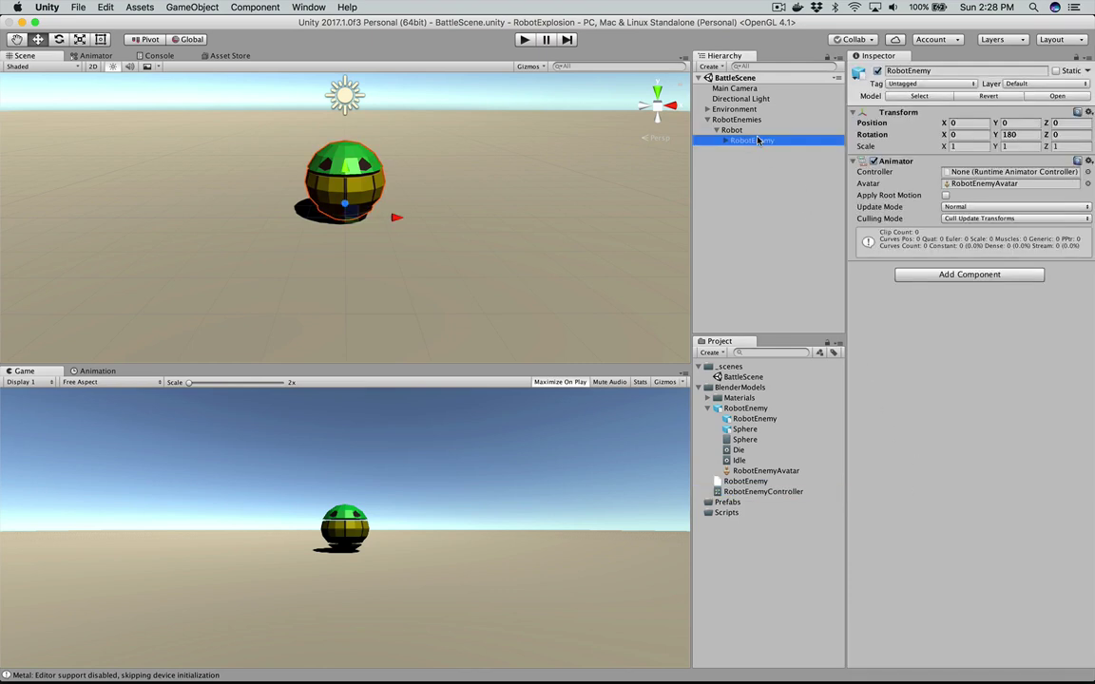
# Step: Assign RobotEnemyController to the RobotEnemy Animator's Controller field and open its Base Layer graph
pyautogui.click(769, 492)
pyautogui.moveTo(768, 493); pyautogui.dragTo(957, 174)
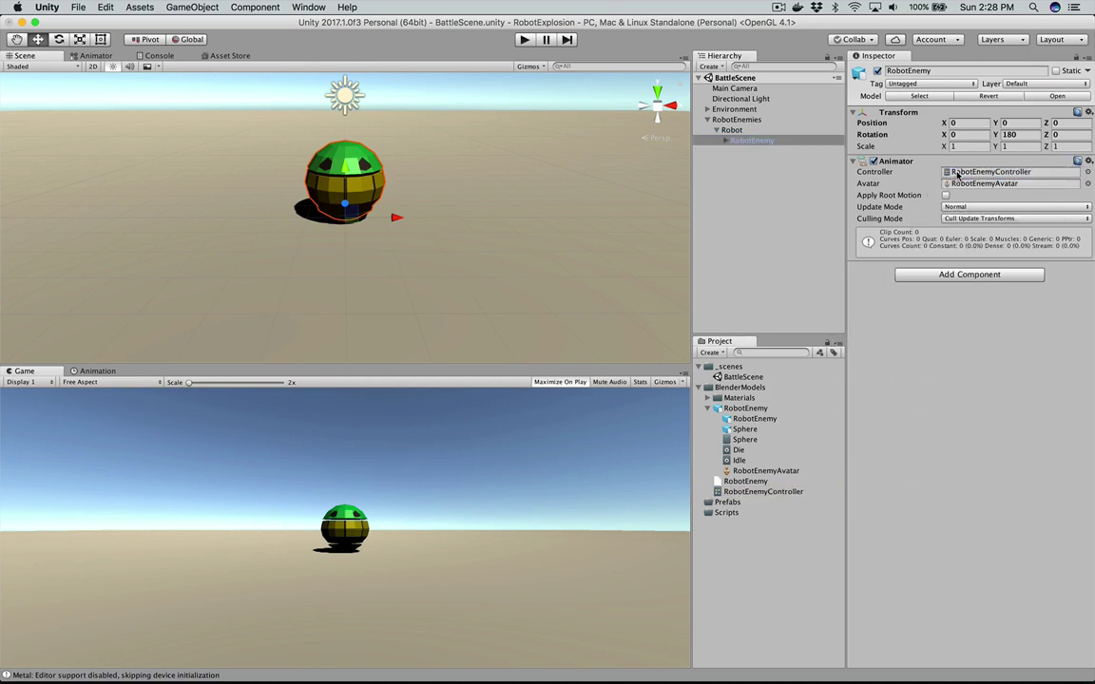
pyautogui.doubleClick(957, 174)
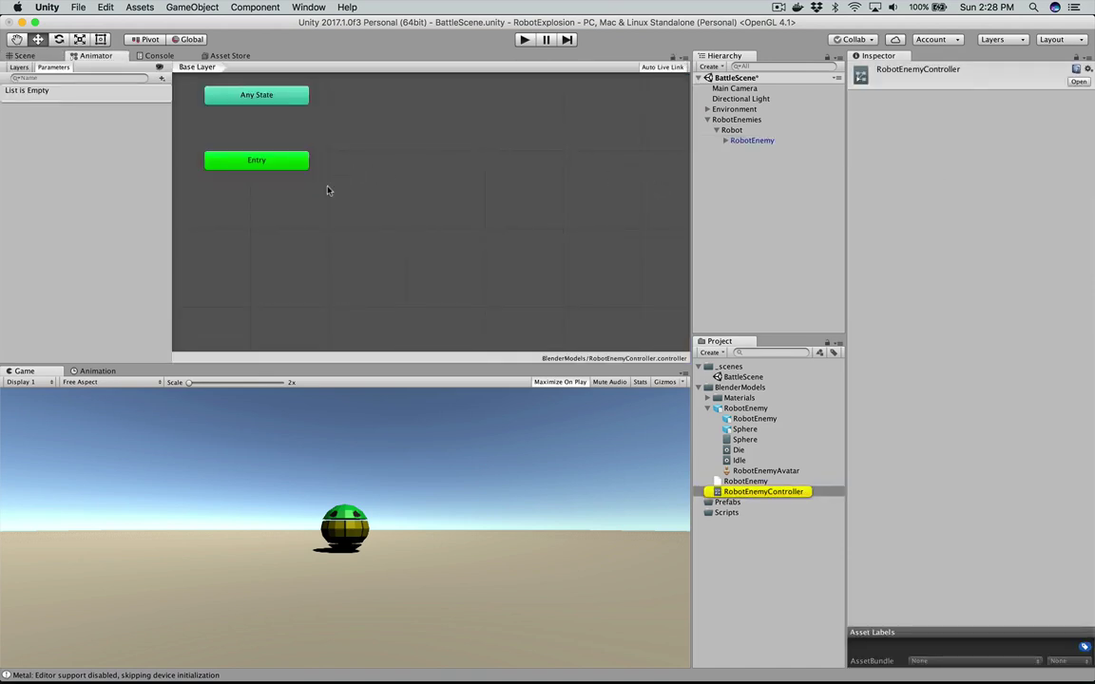
# Step: Create an empty default state linked from Entry in the Base Layer
pyautogui.click(376, 221)
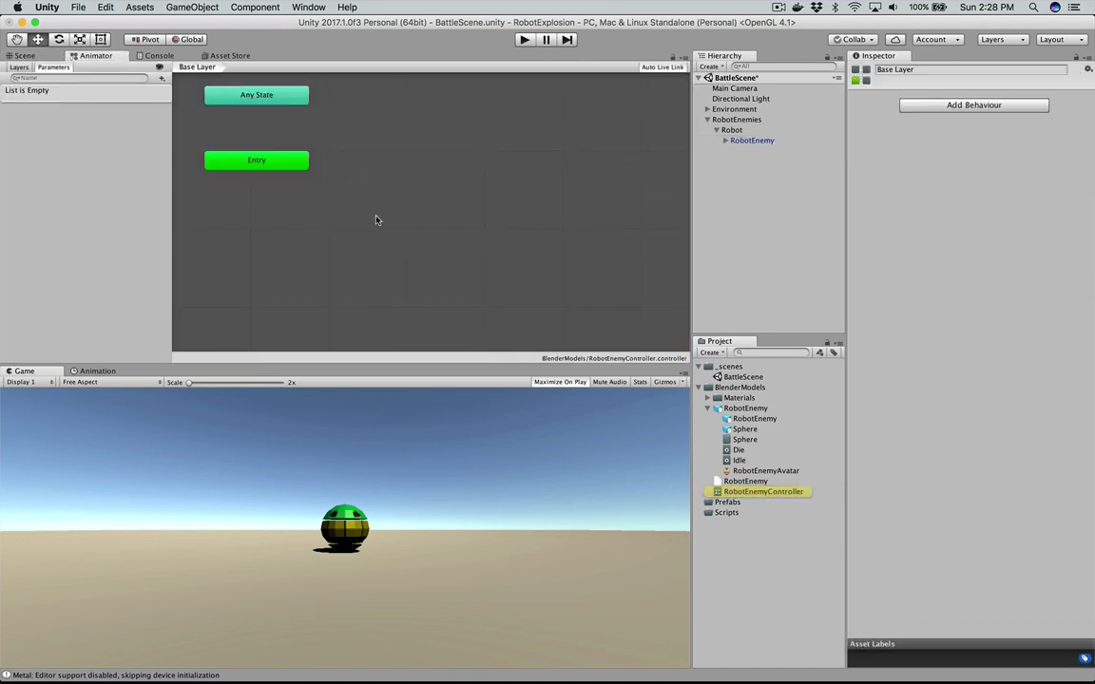
pyautogui.rightClick(326, 220)
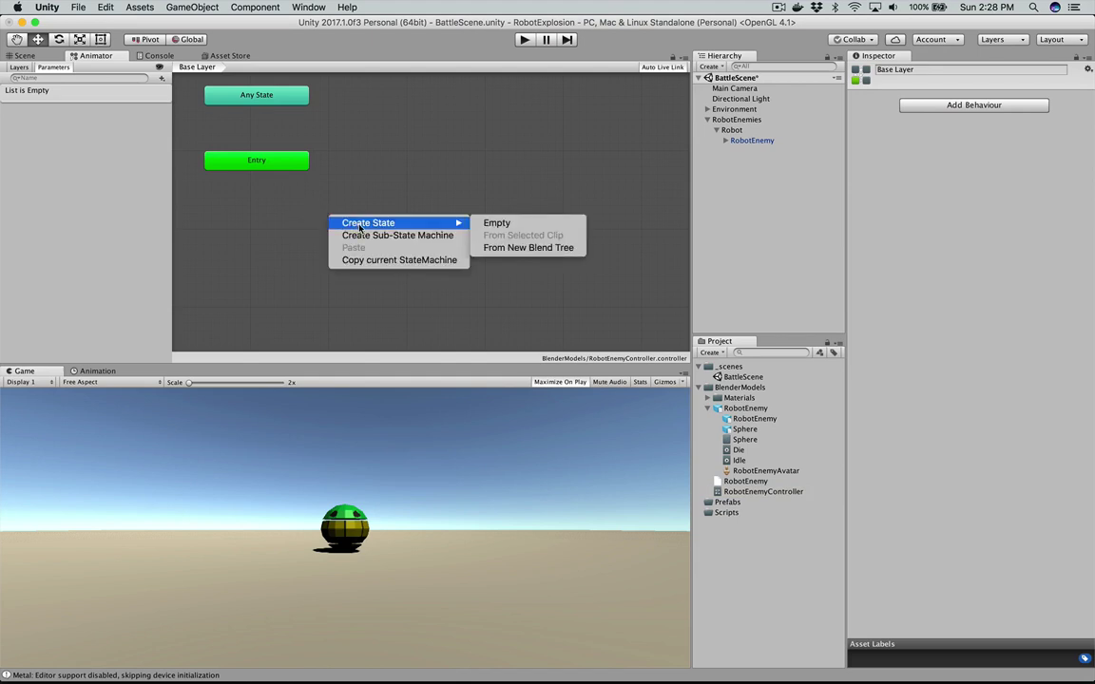
pyautogui.click(461, 166)
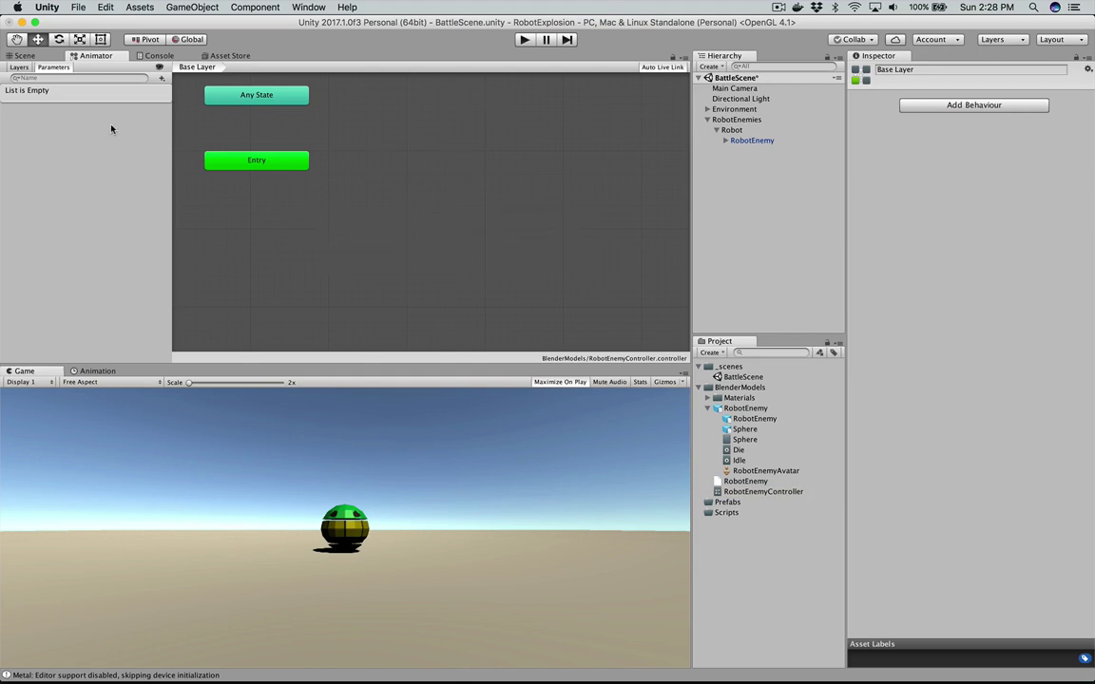
pyautogui.rightClick(387, 231)
pyautogui.moveTo(419, 234)
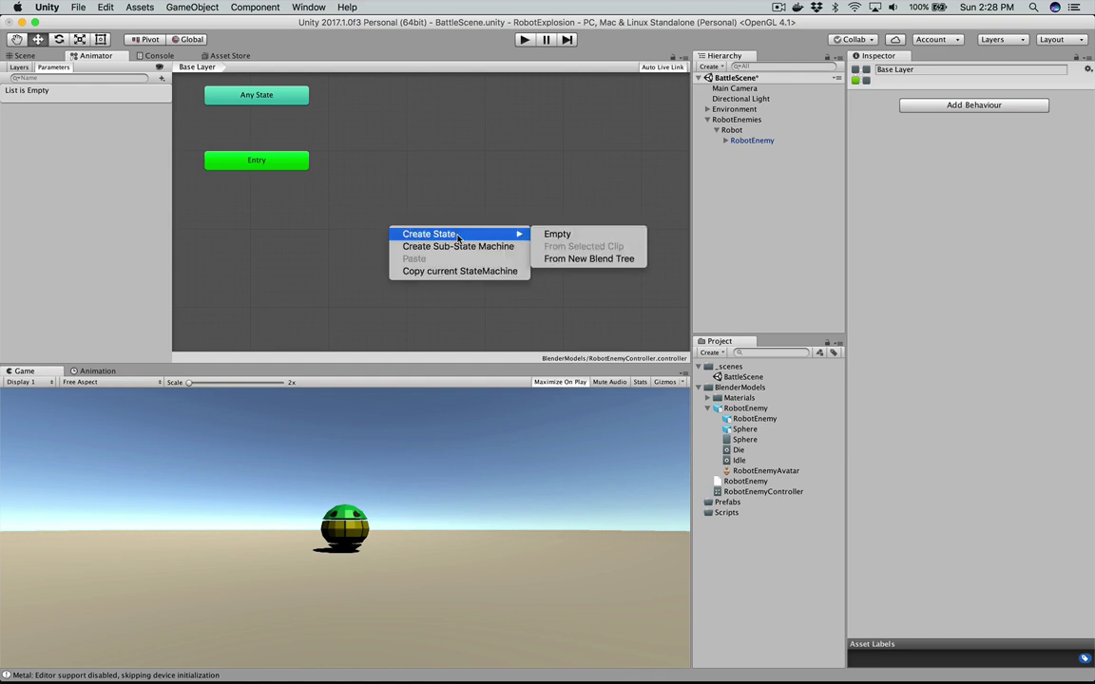
pyautogui.click(555, 235)
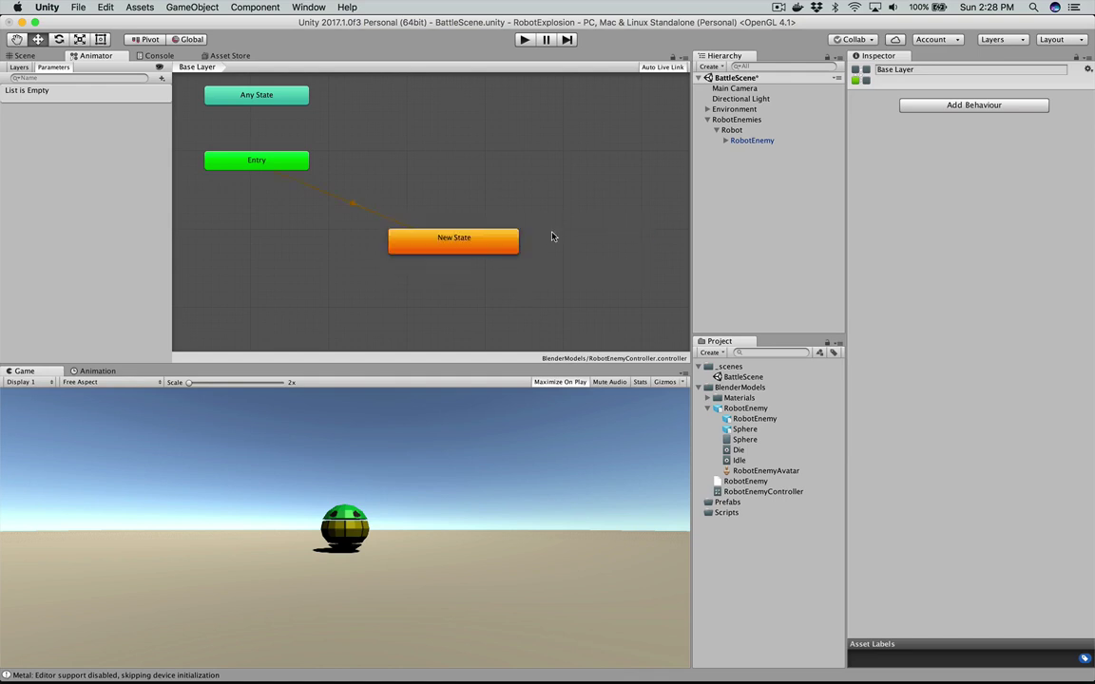
pyautogui.click(476, 247)
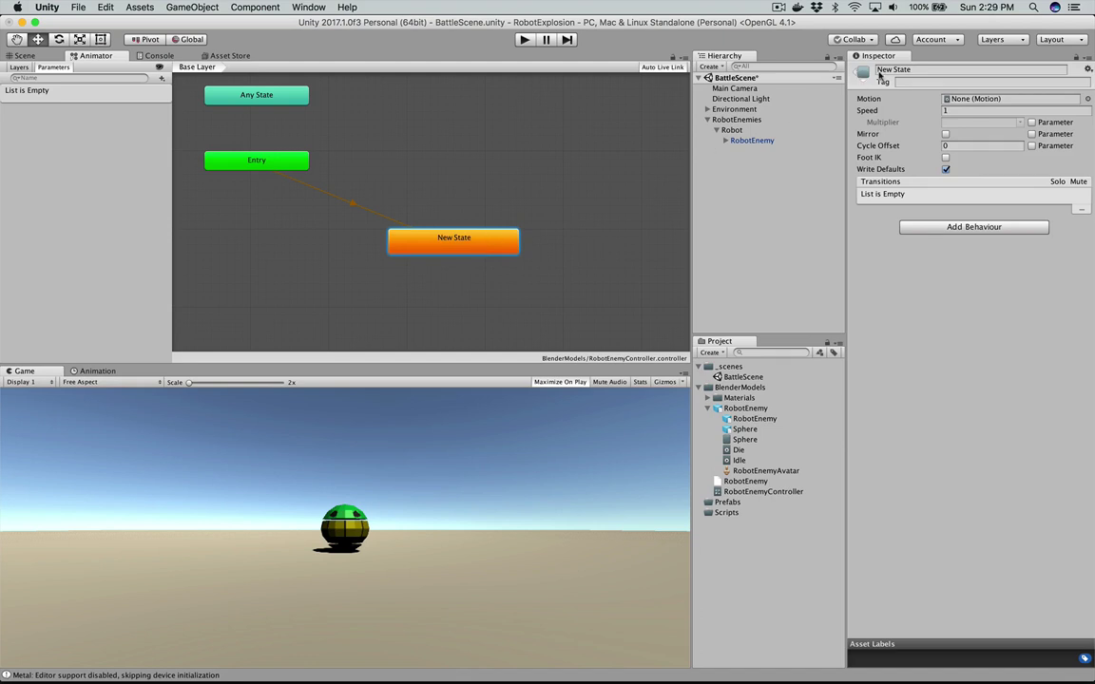
# Step: Name the new state Idle and set the Idle clip as its Motion
pyautogui.click(894, 69)
pyautogui.write('Idle')
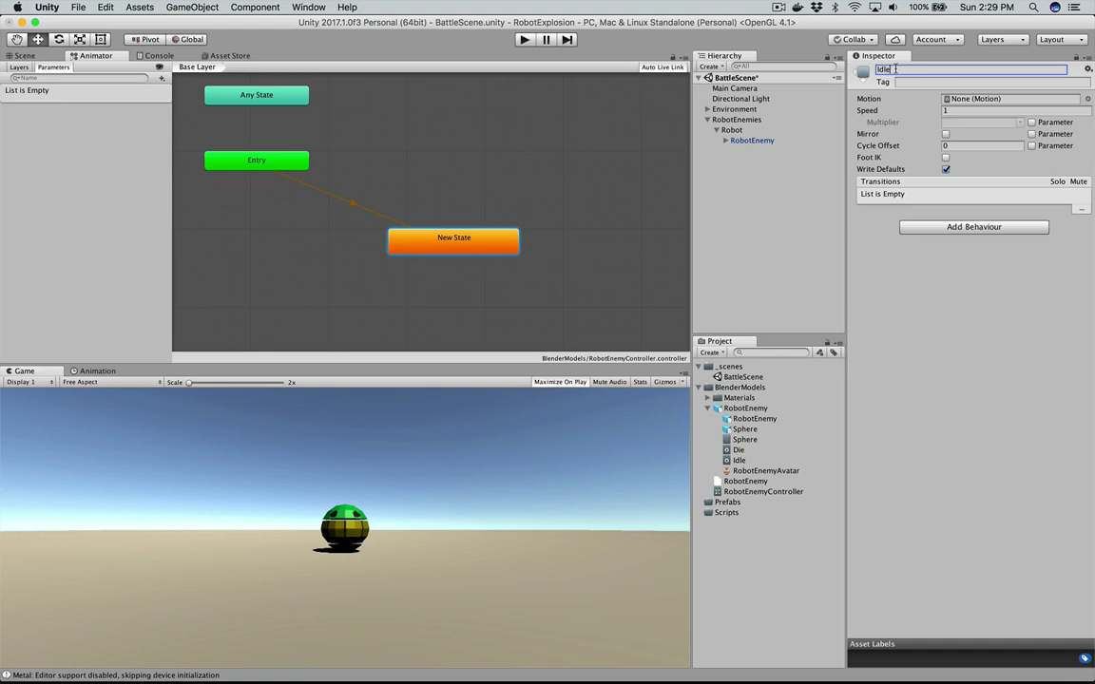
pyautogui.press('Return')
pyautogui.moveTo(738, 460); pyautogui.dragTo(953, 105)
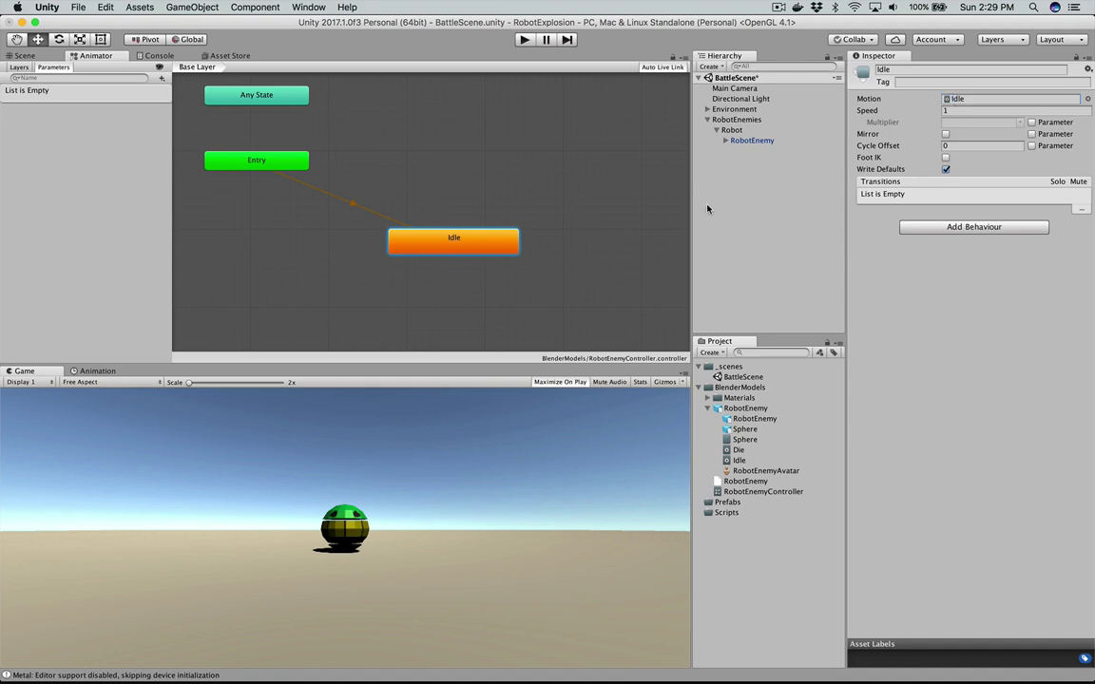
# Step: Save BattleScene with Cmd+S
pyautogui.click(51, 55)
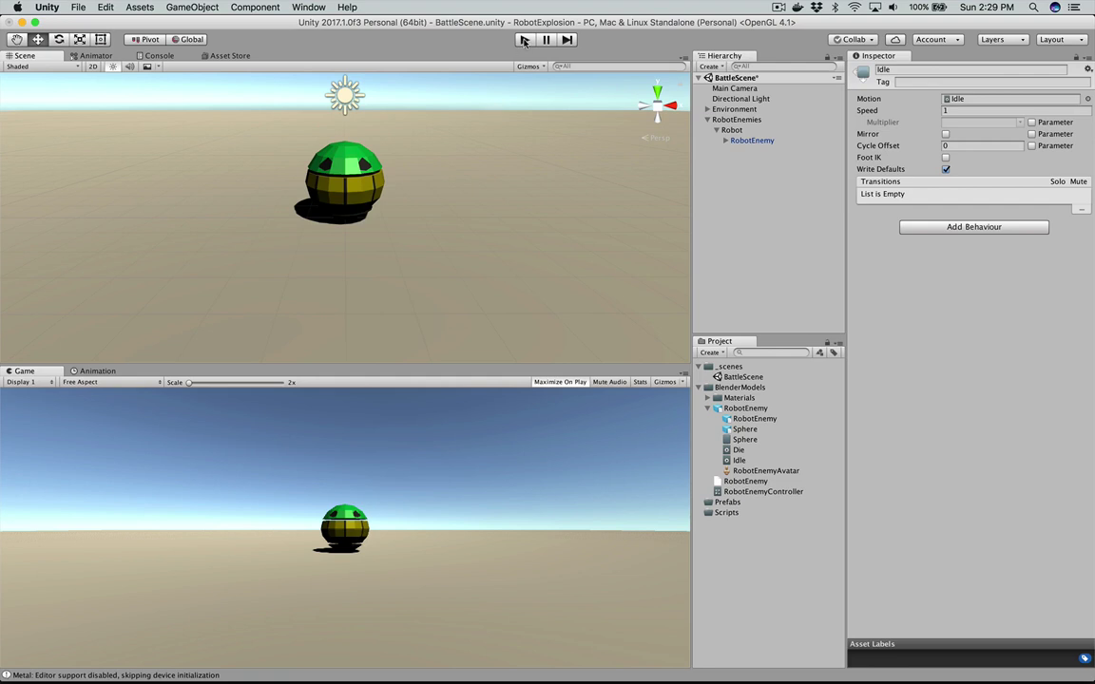
pyautogui.press('super+s')
pyautogui.click(98, 55)
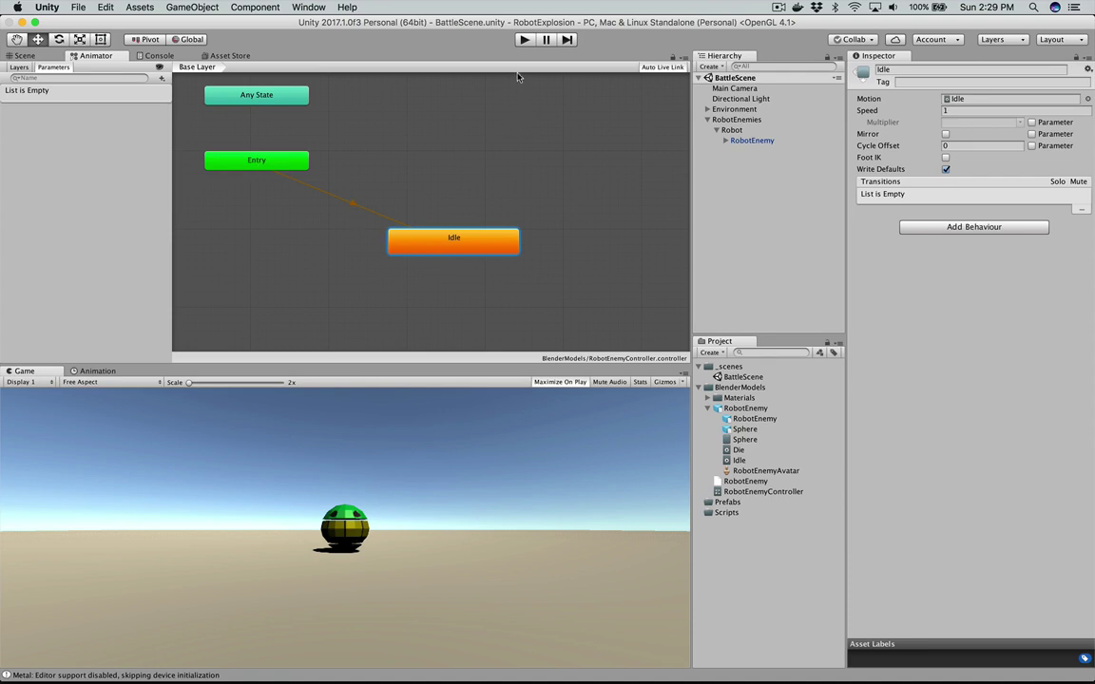
# Step: Play-test the scene, stop it, and return to RobotEnemy's Animator graph
pyautogui.click(21, 57)
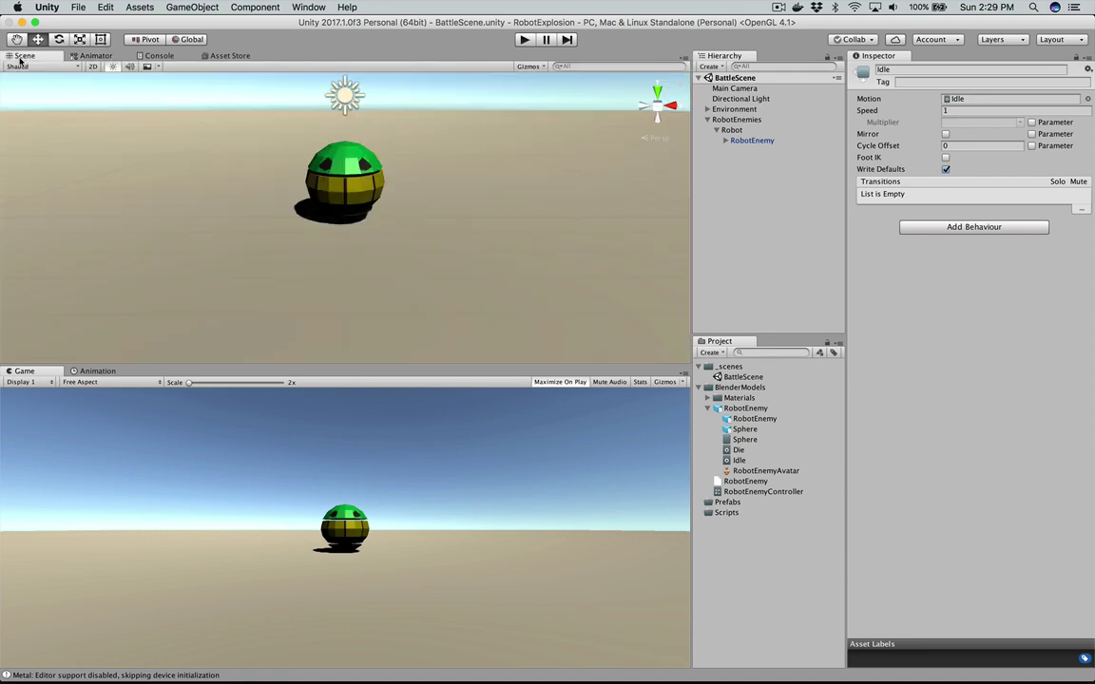
pyautogui.click(524, 39)
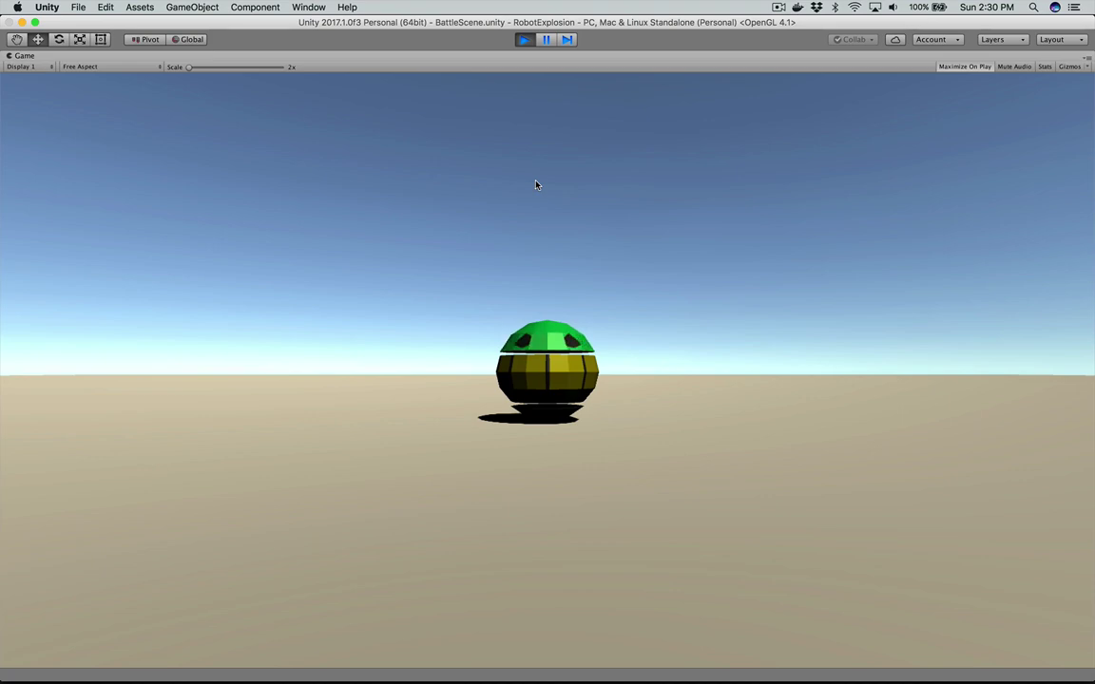
pyautogui.click(524, 40)
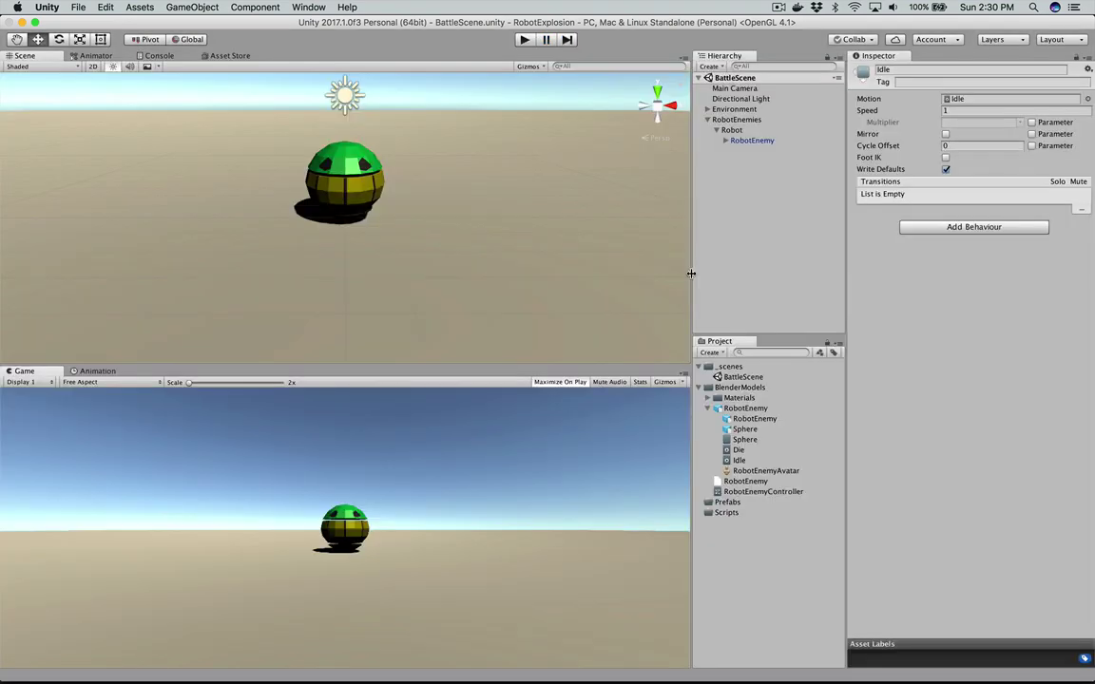
pyautogui.click(757, 142)
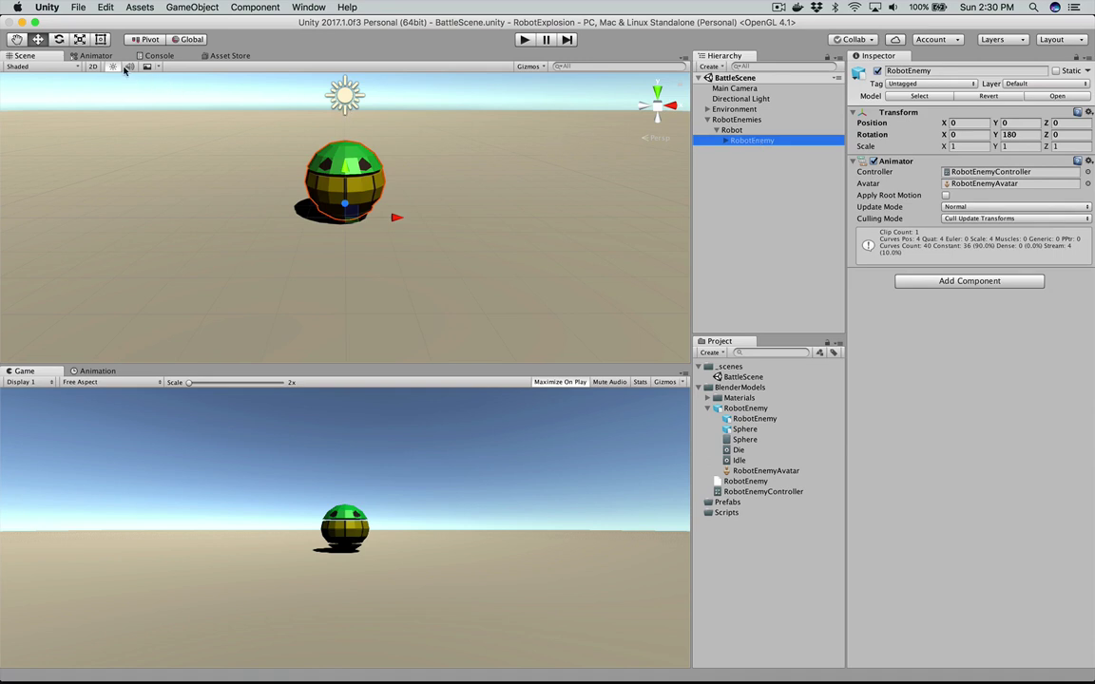
pyautogui.click(96, 56)
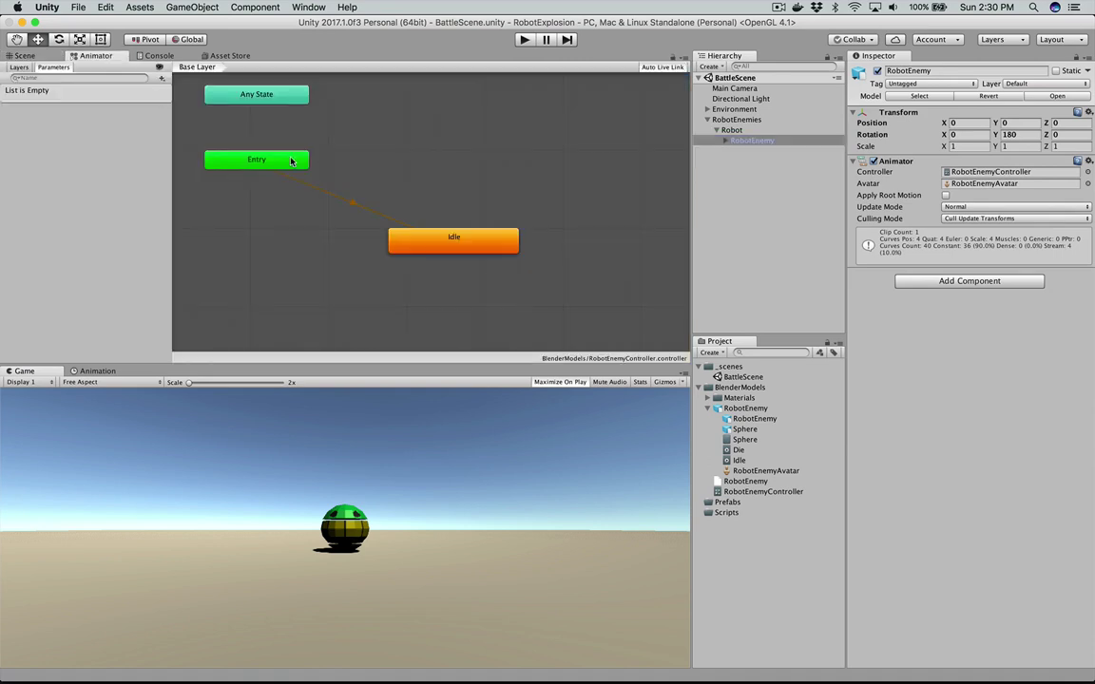
# Step: Create a second empty state named Die, placed to the right of Idle
pyautogui.click(457, 201)
pyautogui.moveTo(465, 249); pyautogui.dragTo(405, 258)
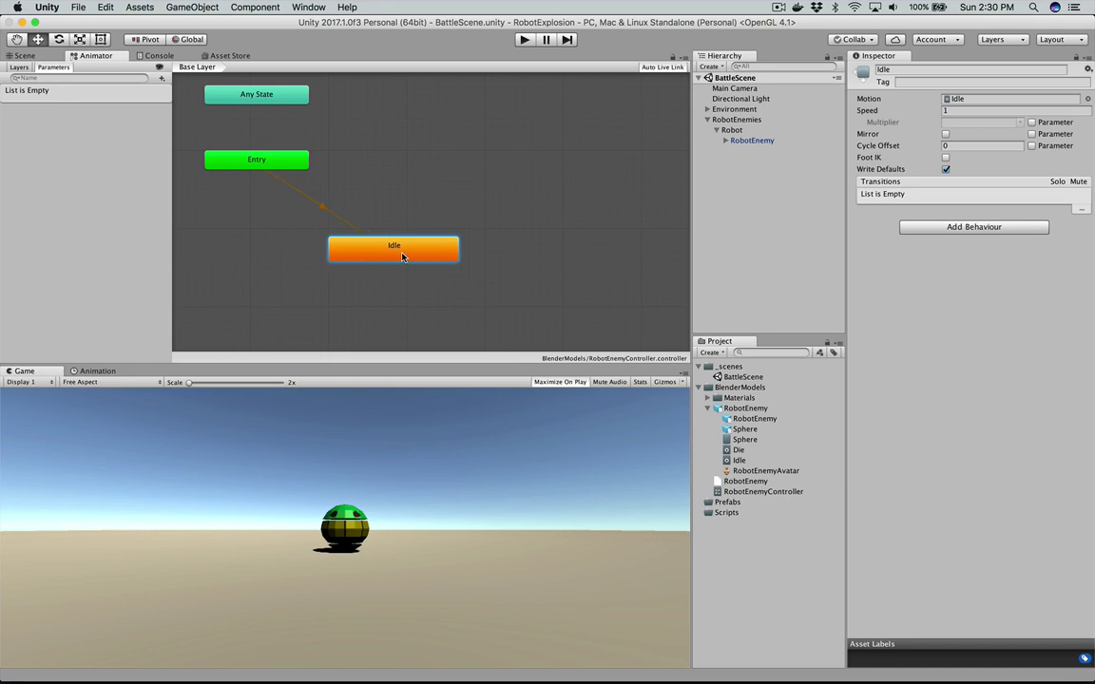
pyautogui.rightClick(545, 228)
pyautogui.moveTo(581, 231)
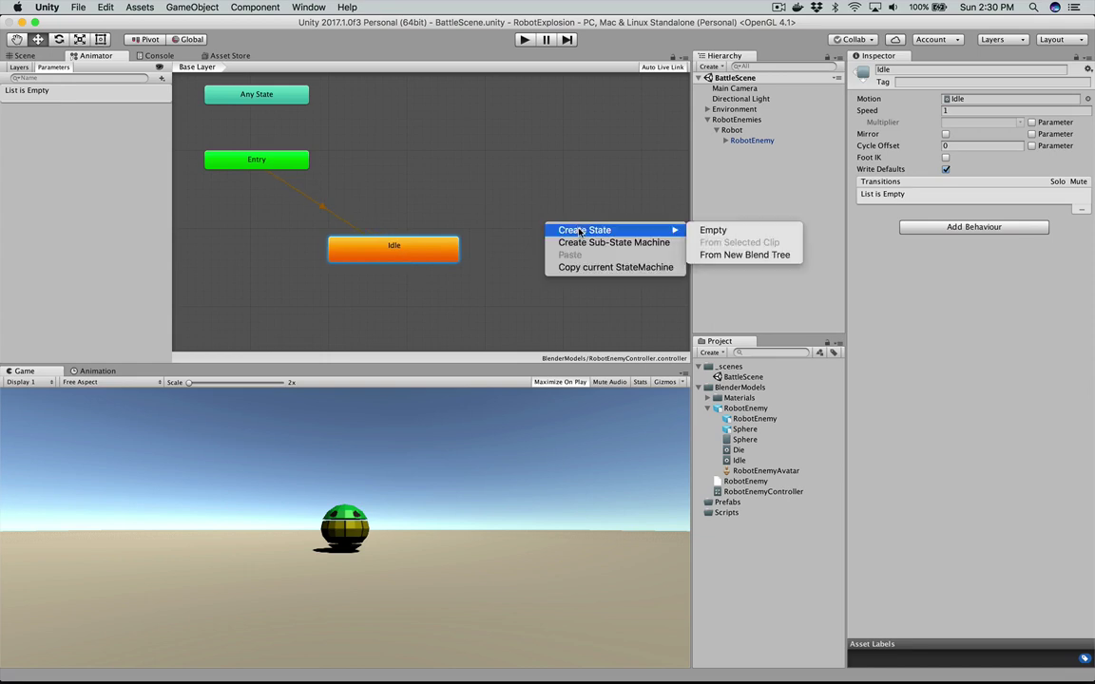
pyautogui.click(713, 230)
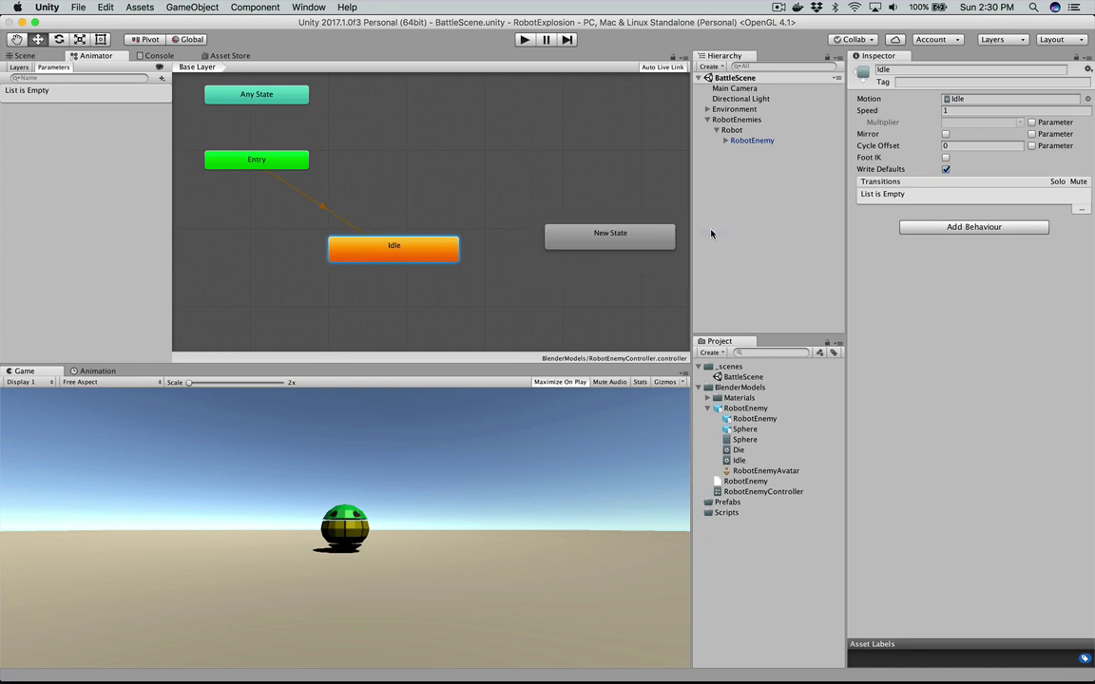
pyautogui.click(611, 235)
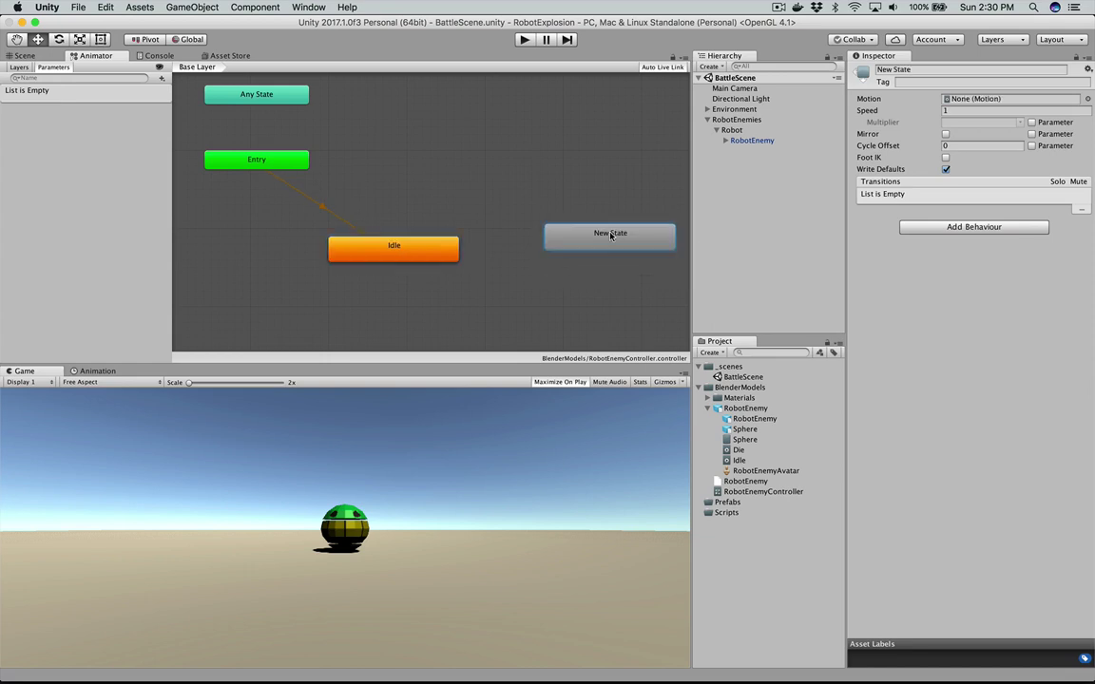
pyautogui.click(951, 69)
pyautogui.press('BackSpace')
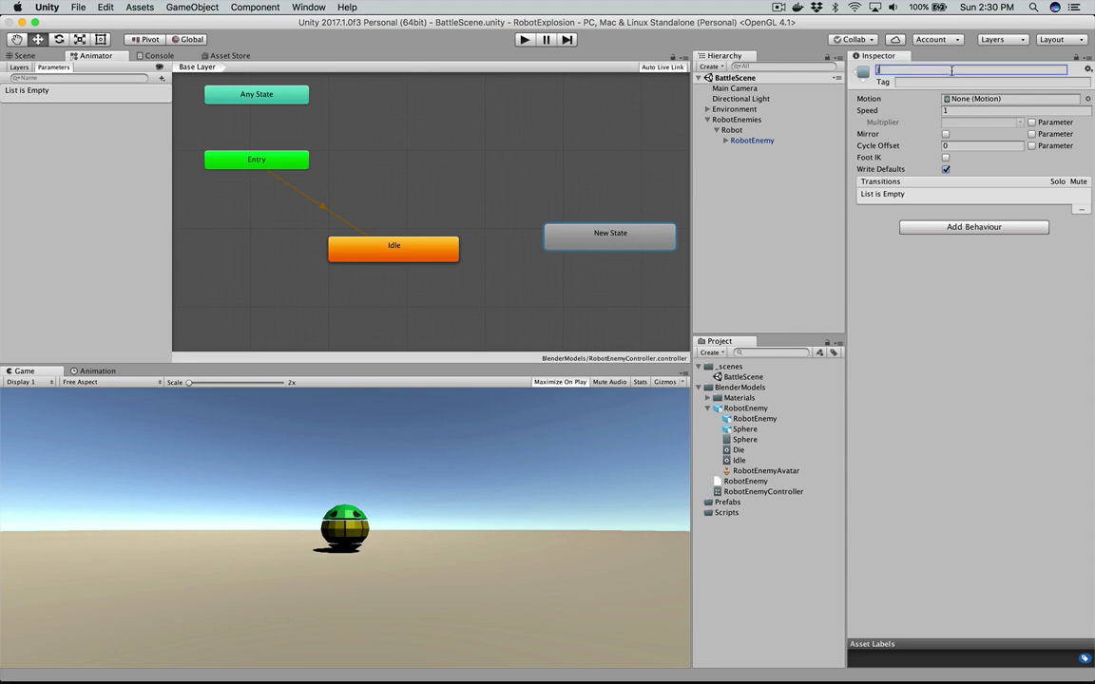
pyautogui.write('Die')
pyautogui.moveTo(601, 232); pyautogui.dragTo(573, 268)
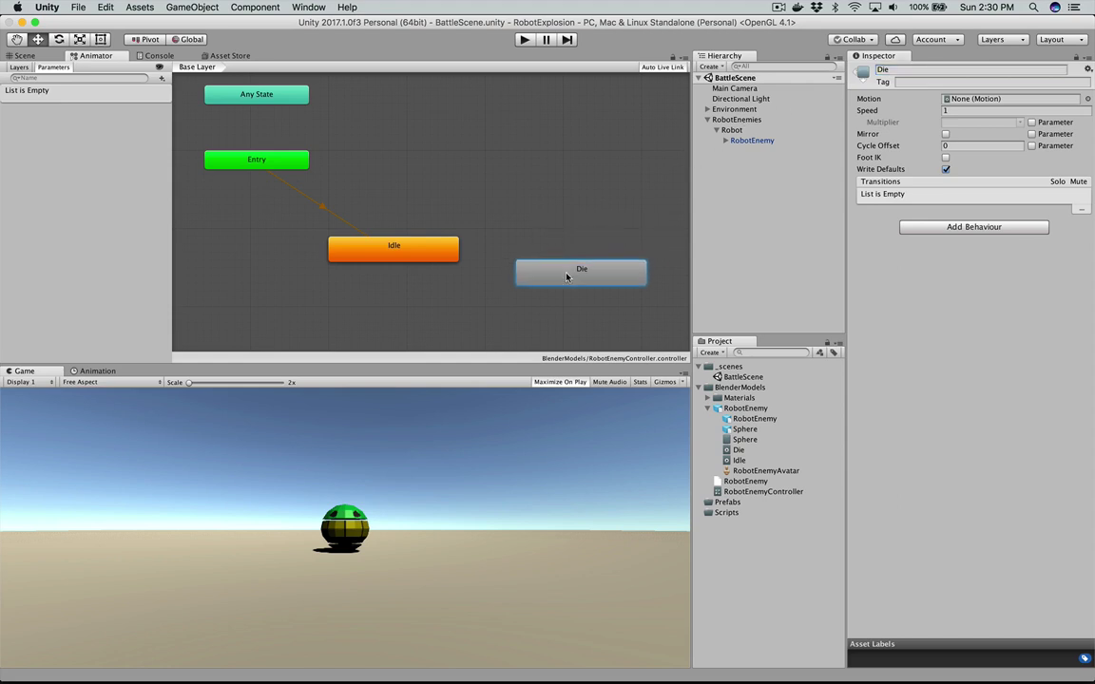
# Step: Make a transition from Idle to Die and select the new arrow
pyautogui.click(414, 257)
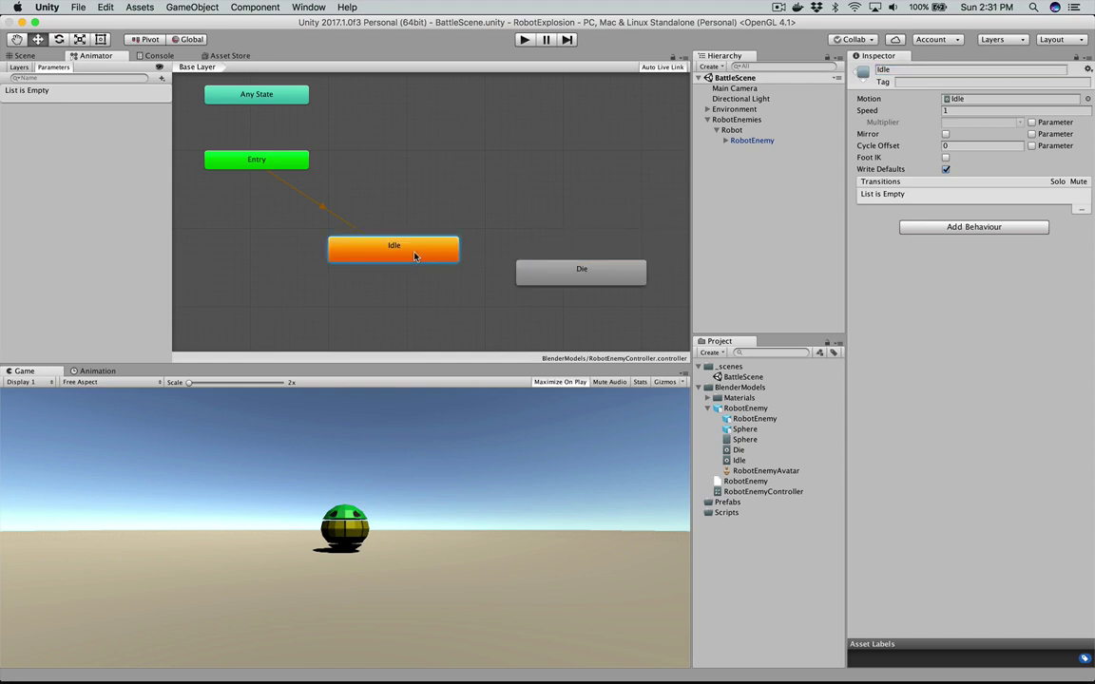
pyautogui.rightClick(414, 256)
pyautogui.click(429, 256)
pyautogui.click(547, 278)
pyautogui.moveTo(358, 238); pyautogui.dragTo(326, 230)
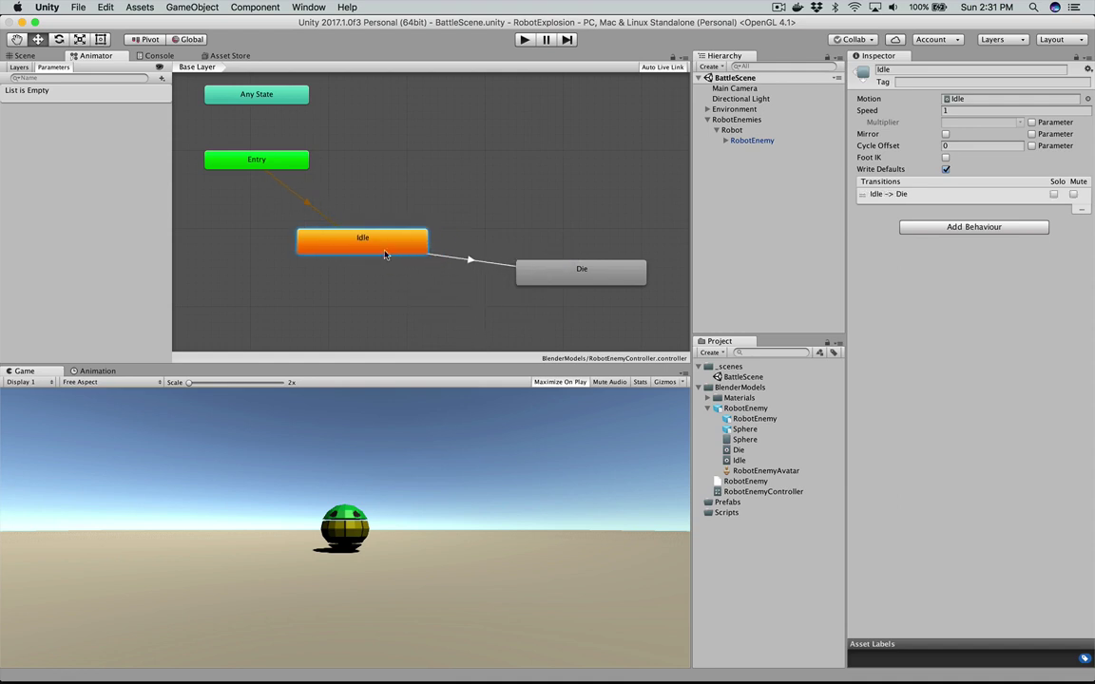
pyautogui.rightClick(562, 277)
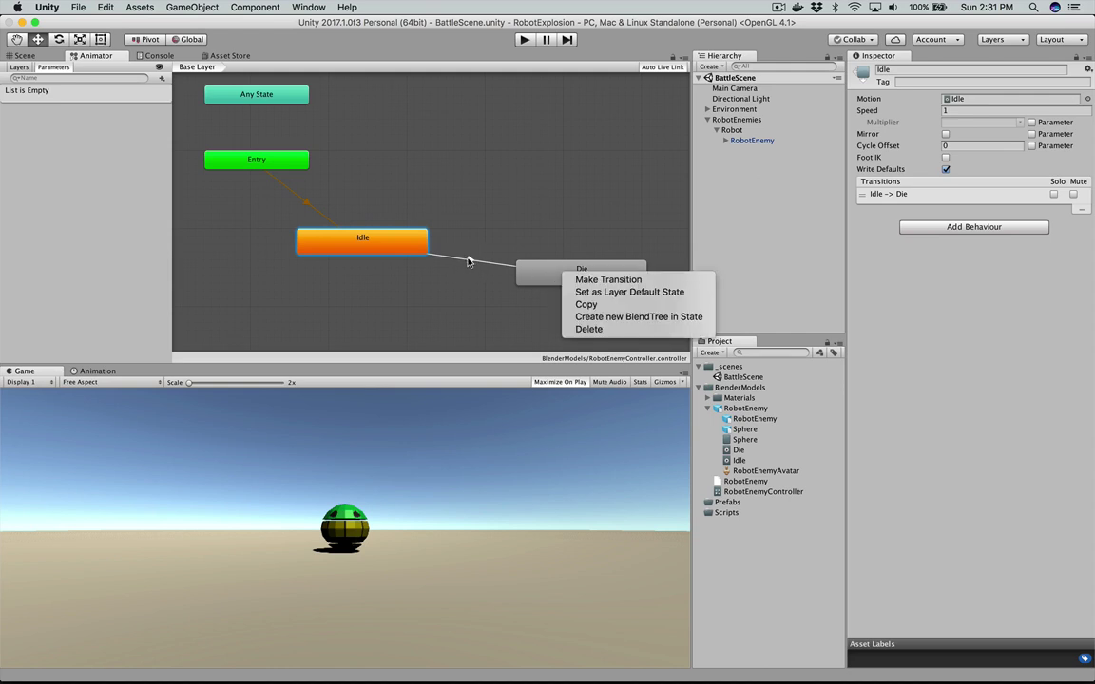
pyautogui.press('Escape')
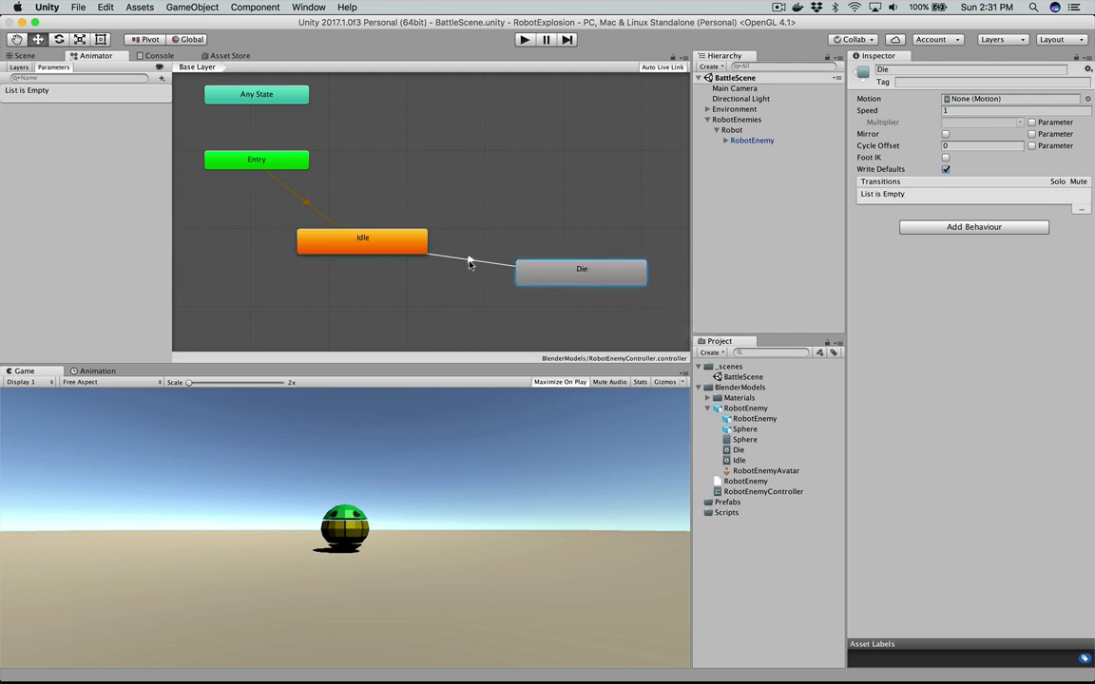
pyautogui.click(470, 261)
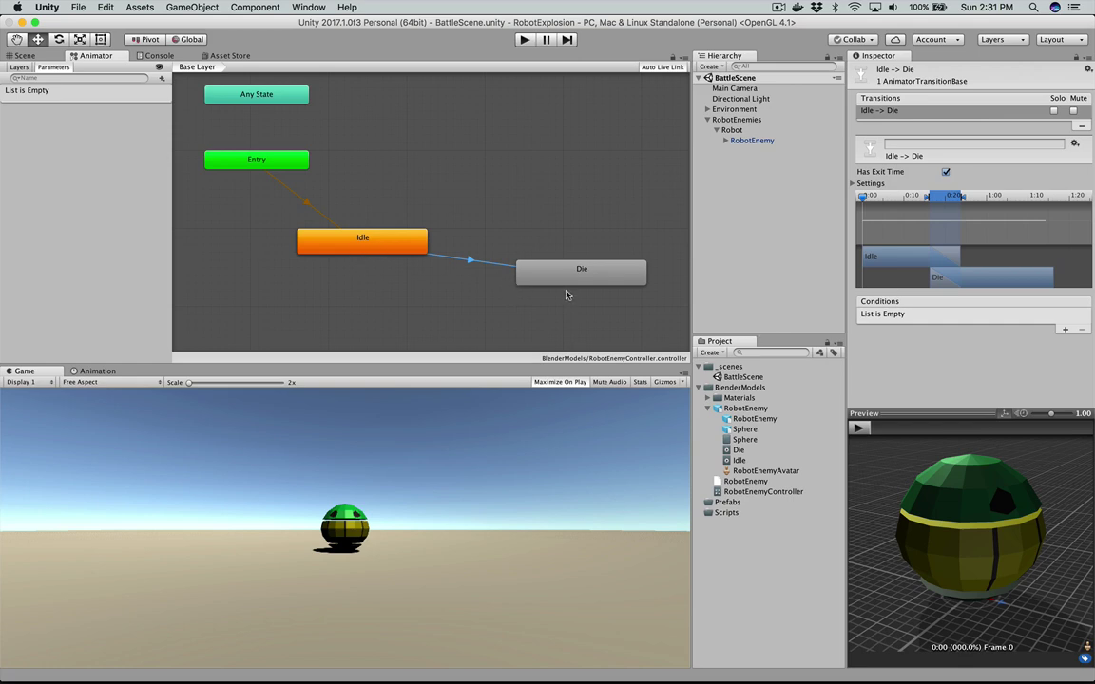
# Step: Set the Die clip as the Die state's Motion
pyautogui.click(597, 281)
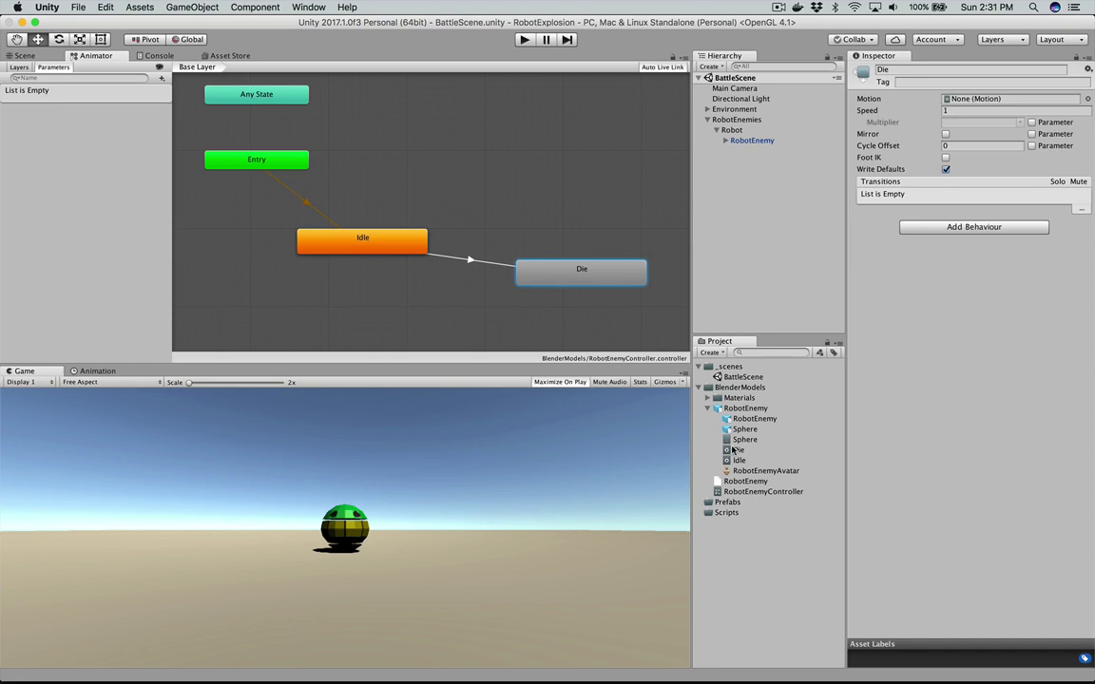
pyautogui.moveTo(733, 449); pyautogui.dragTo(958, 103)
pyautogui.moveTo(581, 287); pyautogui.dragTo(578, 296)
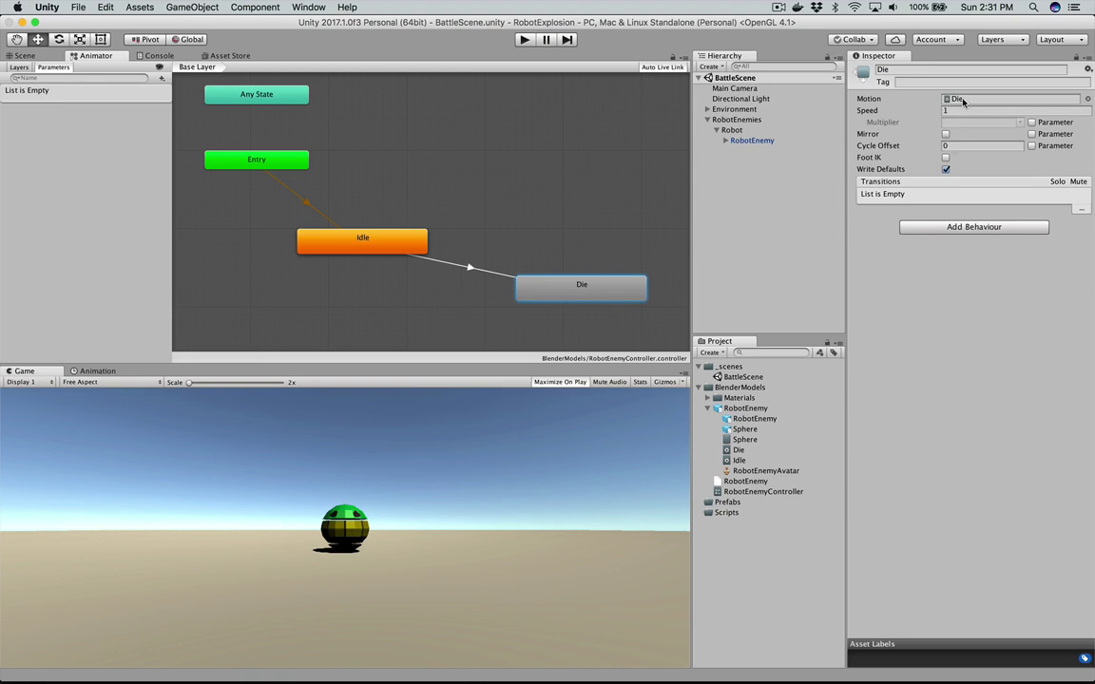
# Step: Add a transition from Die back to Idle
pyautogui.rightClick(603, 293)
pyautogui.click(623, 294)
pyautogui.click(424, 241)
# Step: Run and stop a play test, then select the Idle to Die transition
pyautogui.click(524, 39)
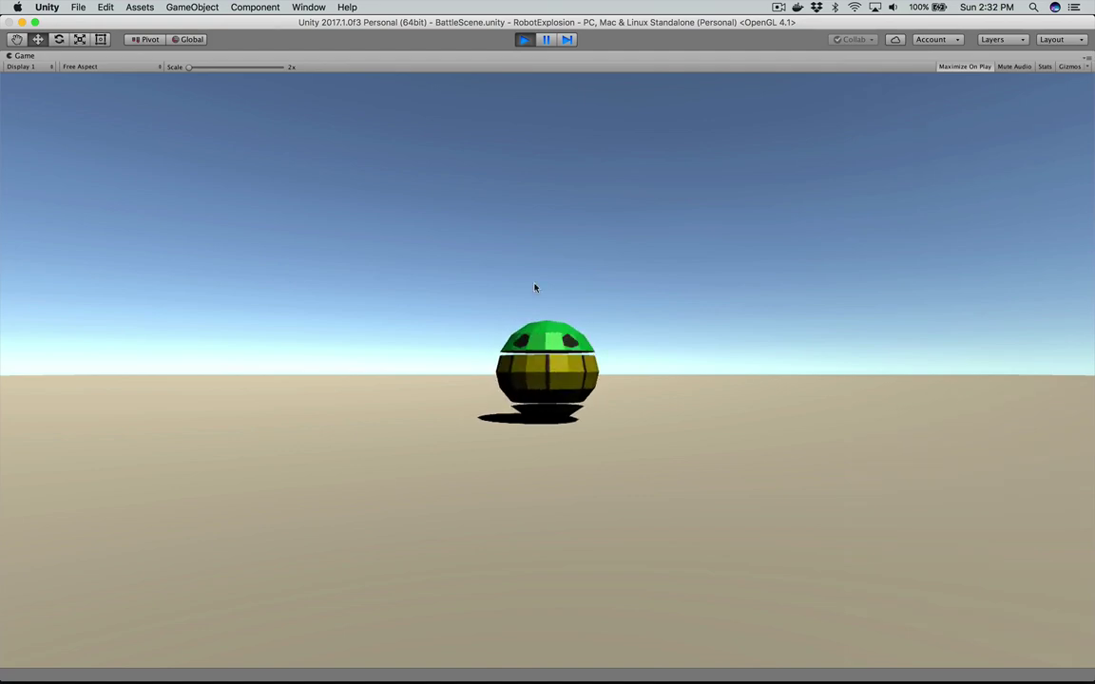
pyautogui.click(524, 39)
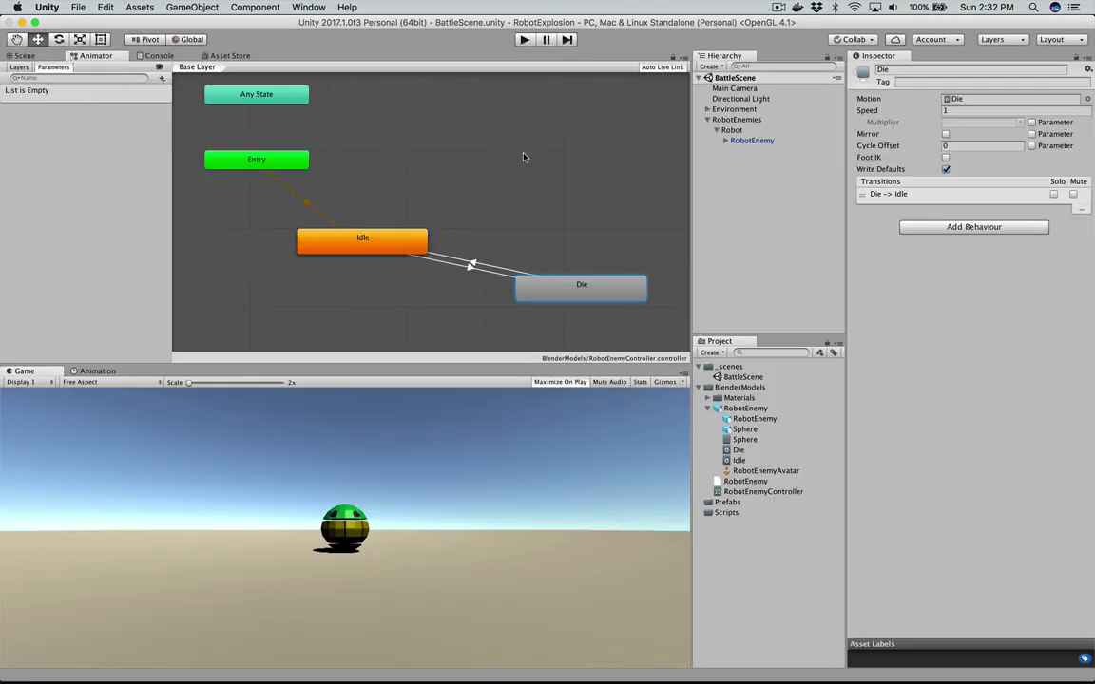
pyautogui.click(471, 271)
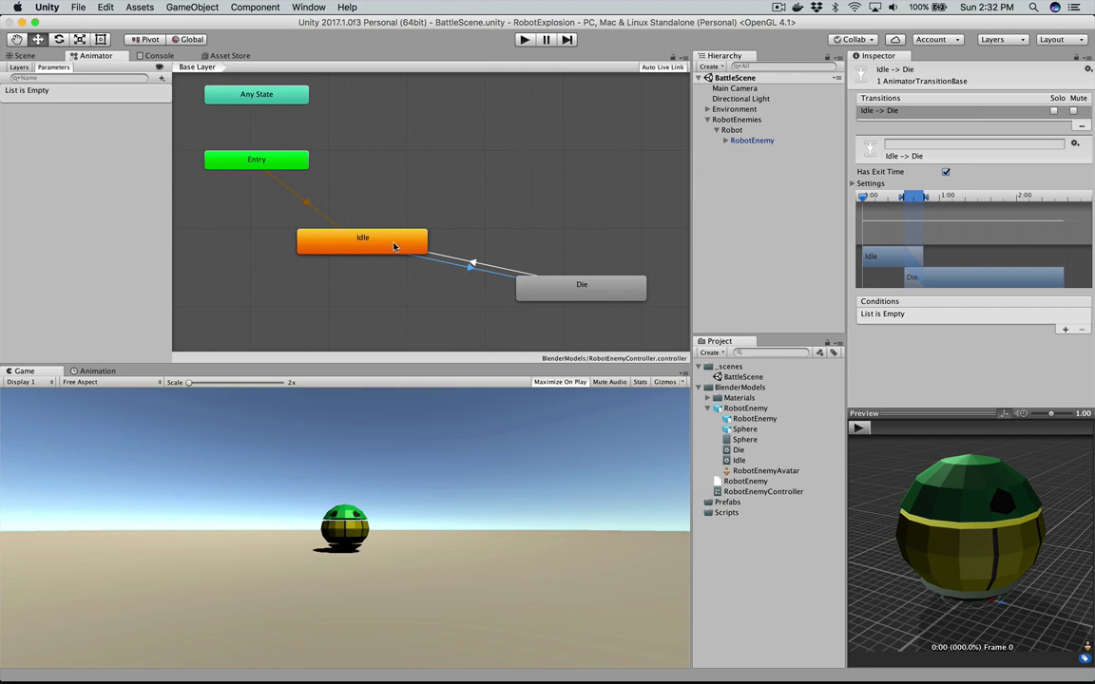
pyautogui.click(81, 171)
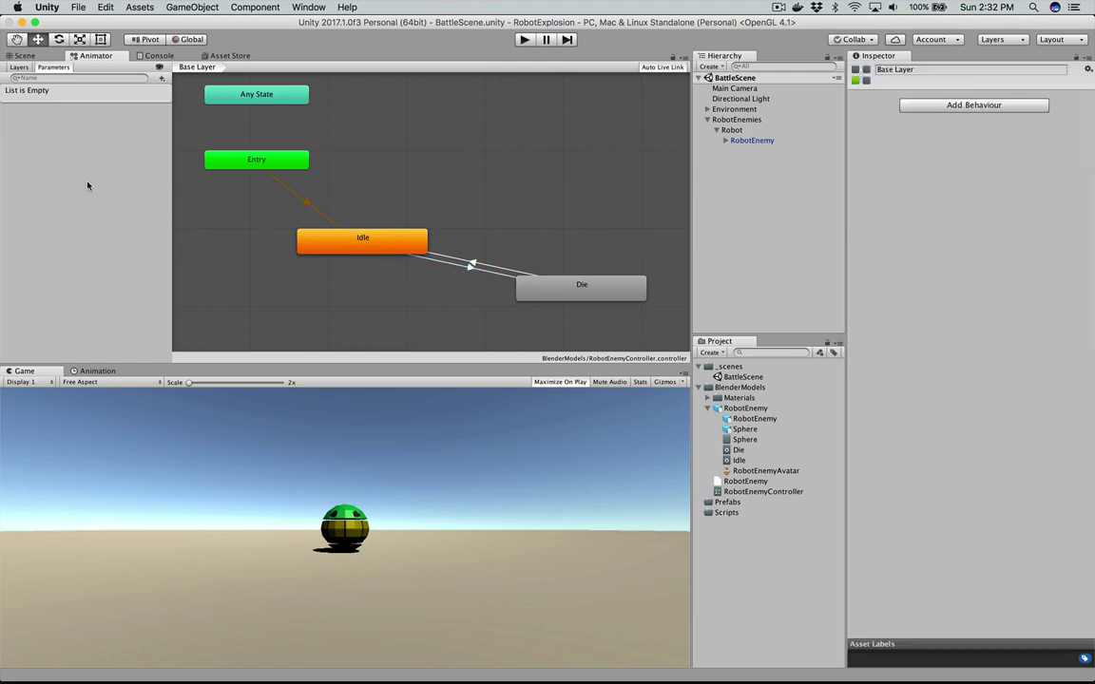
pyautogui.click(468, 271)
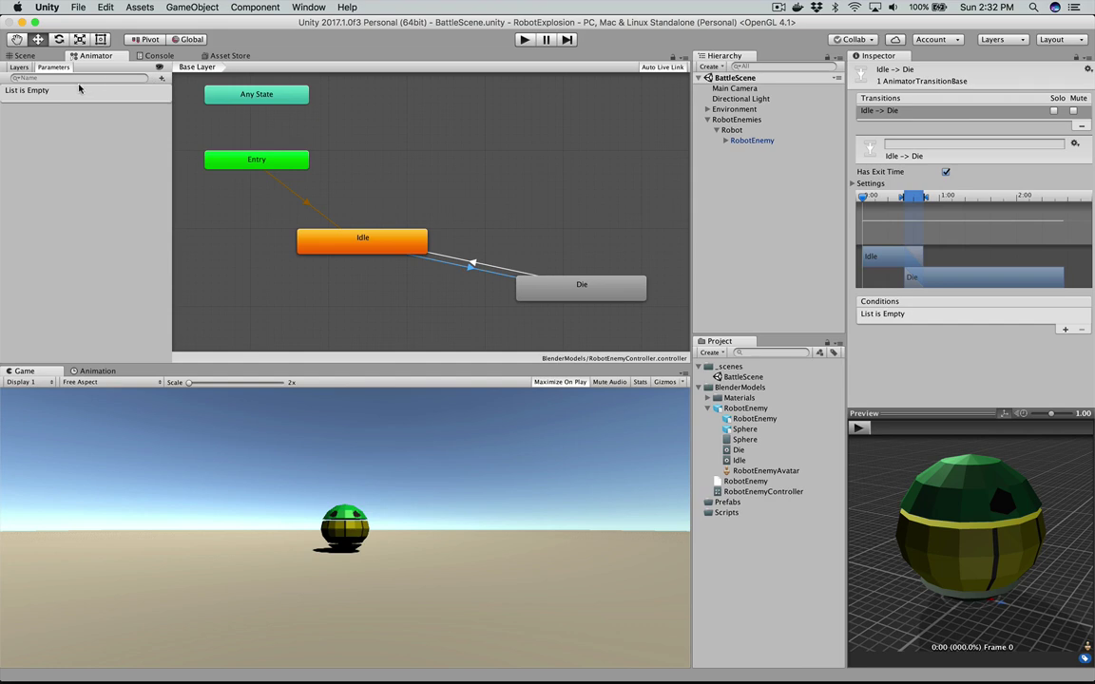
# Step: Add a Bool parameter named IsDead, defaulting to false
pyautogui.click(160, 80)
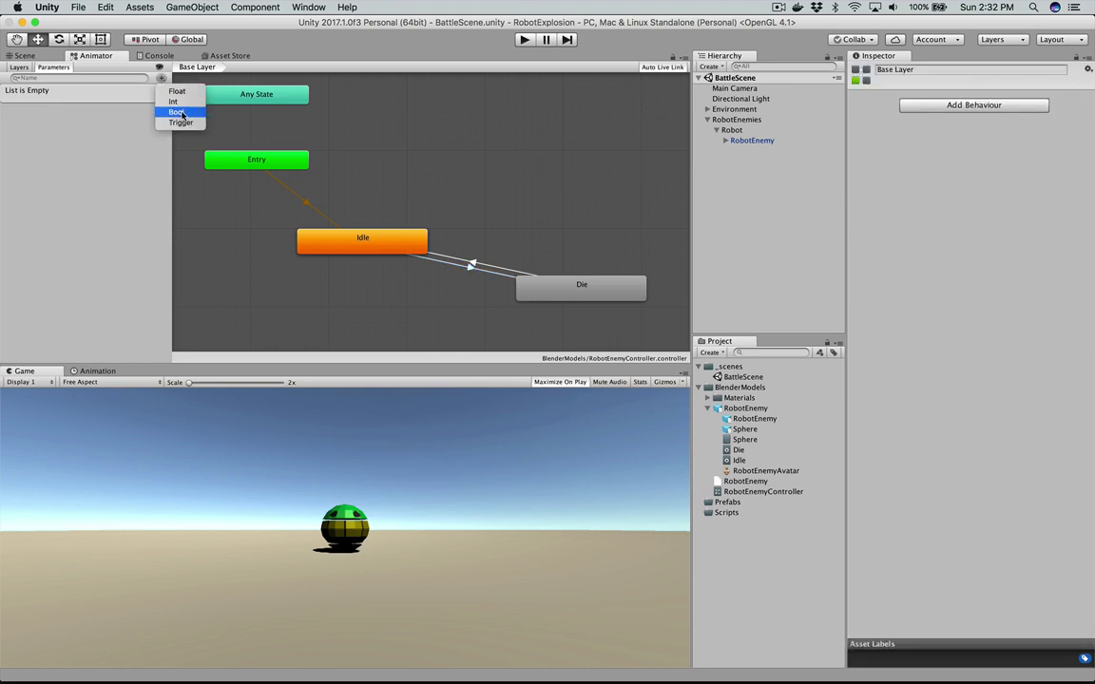
pyautogui.click(169, 112)
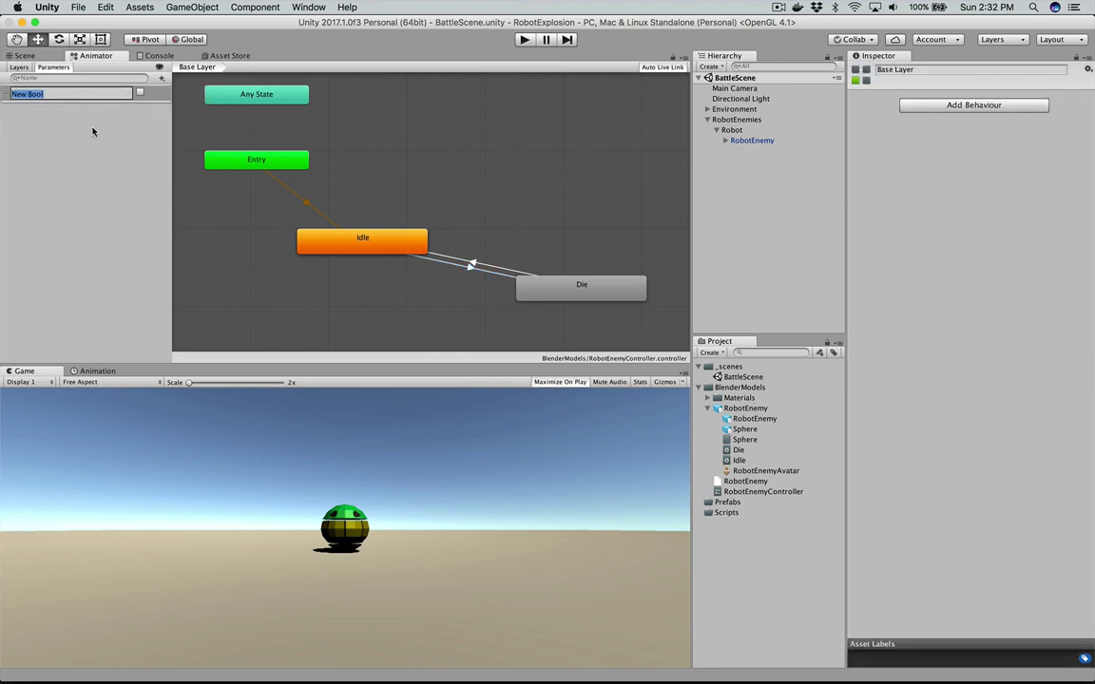
pyautogui.write('isDead')
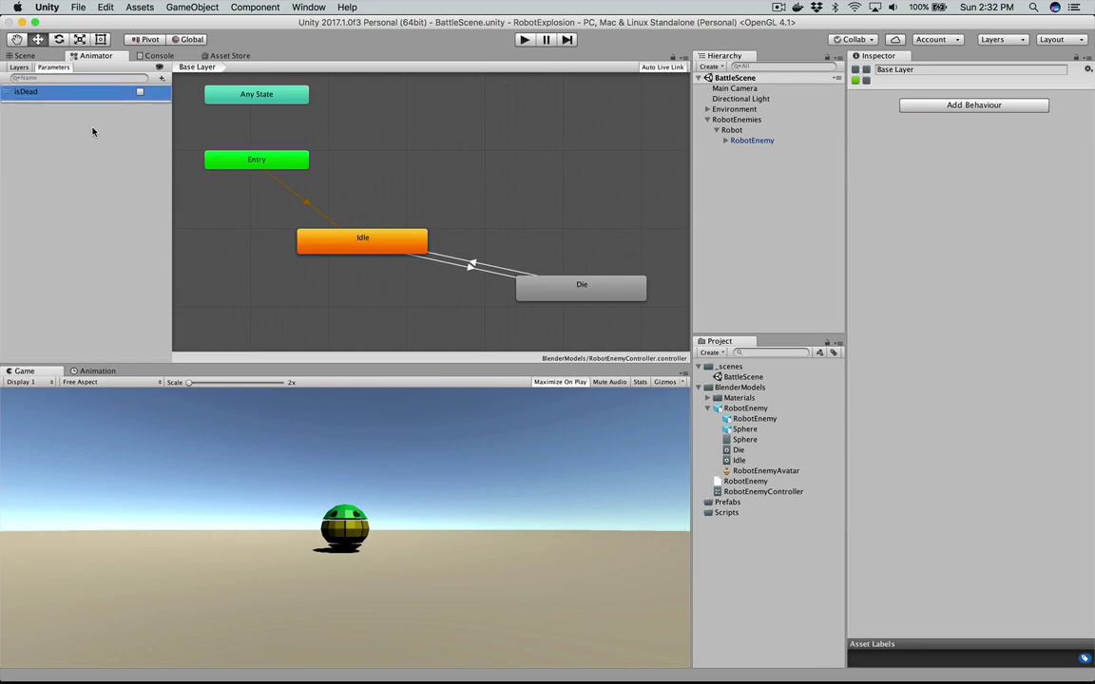
pyautogui.doubleClick(31, 92)
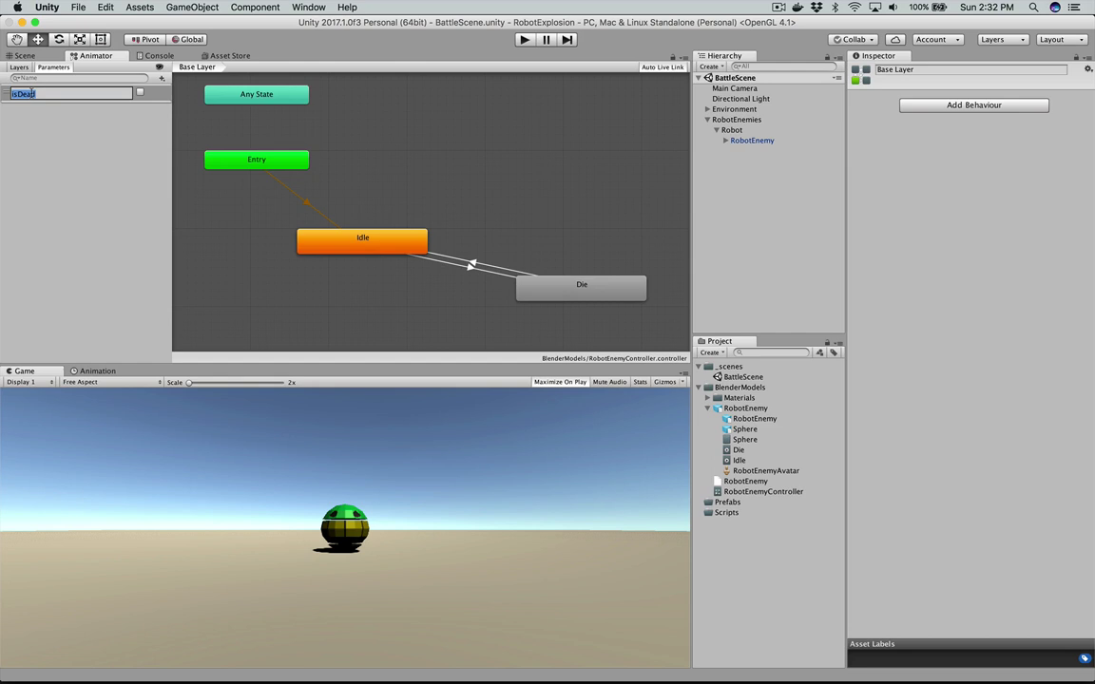
pyautogui.press('Left')
pyautogui.write('I')
pyautogui.click(140, 92)
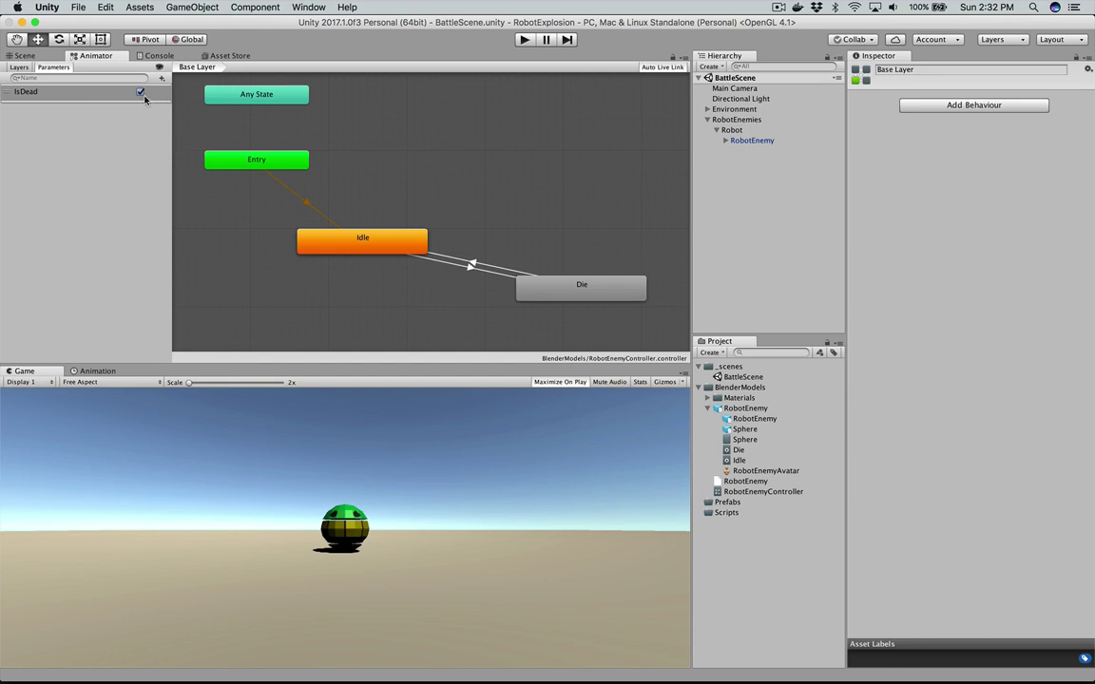
pyautogui.click(139, 93)
# Step: Add an IsDead true condition to the Idle to Die transition
pyautogui.click(470, 264)
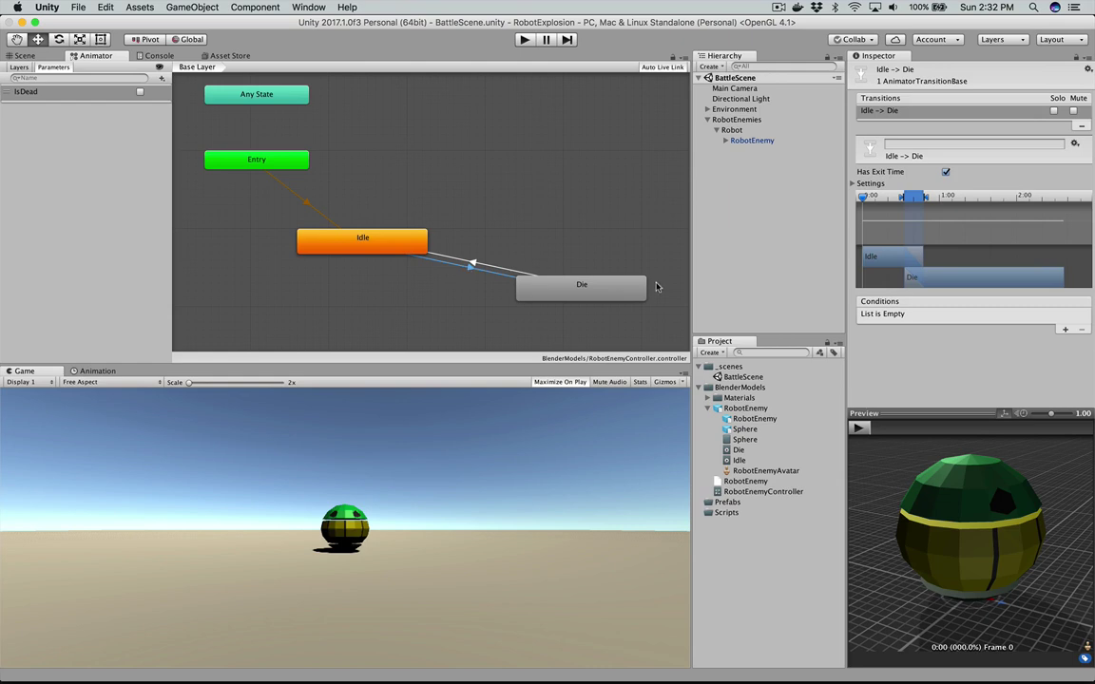
pyautogui.click(1066, 330)
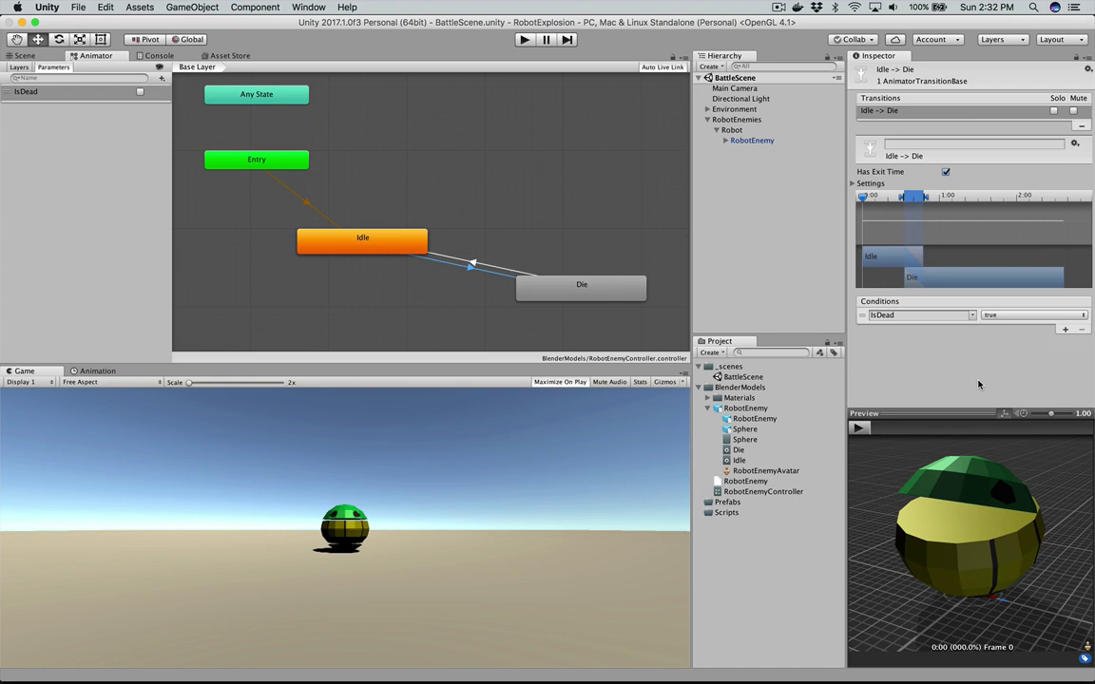
pyautogui.click(522, 238)
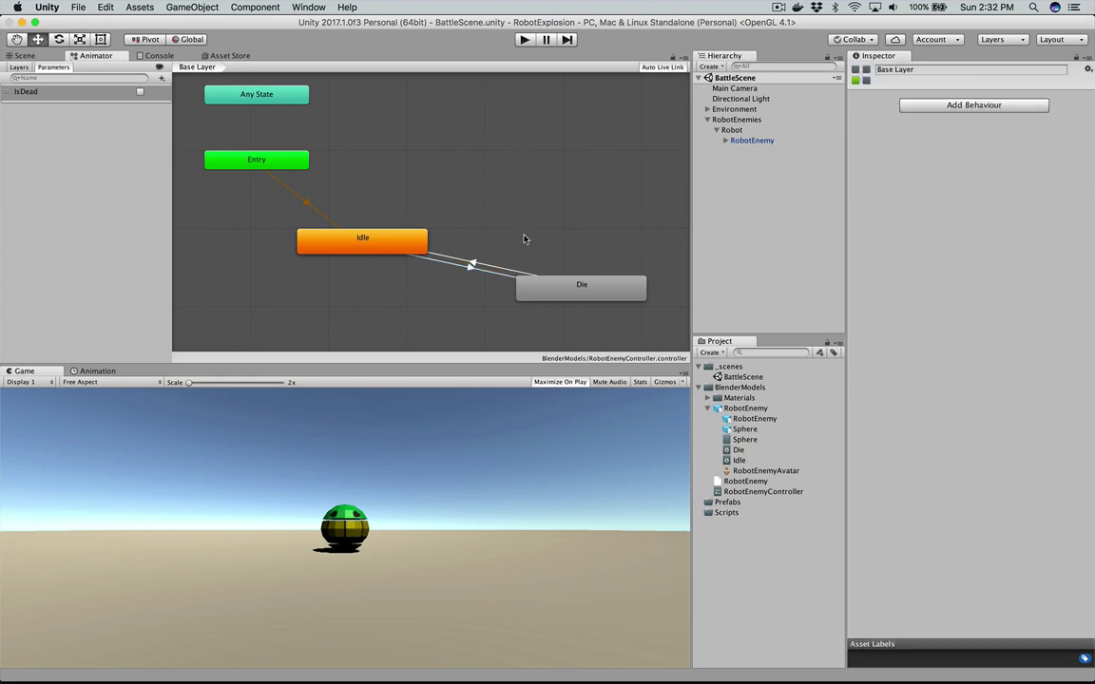
# Step: Run BattleScene in Play mode to check the robot, then stop playing
pyautogui.click(525, 39)
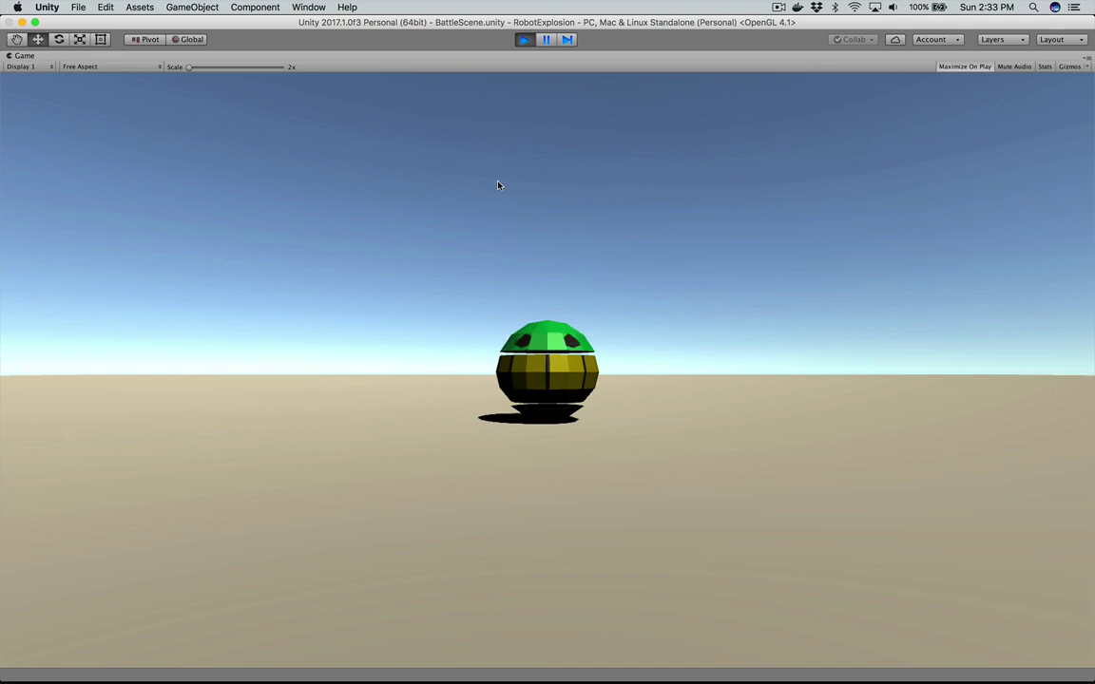
pyautogui.click(525, 40)
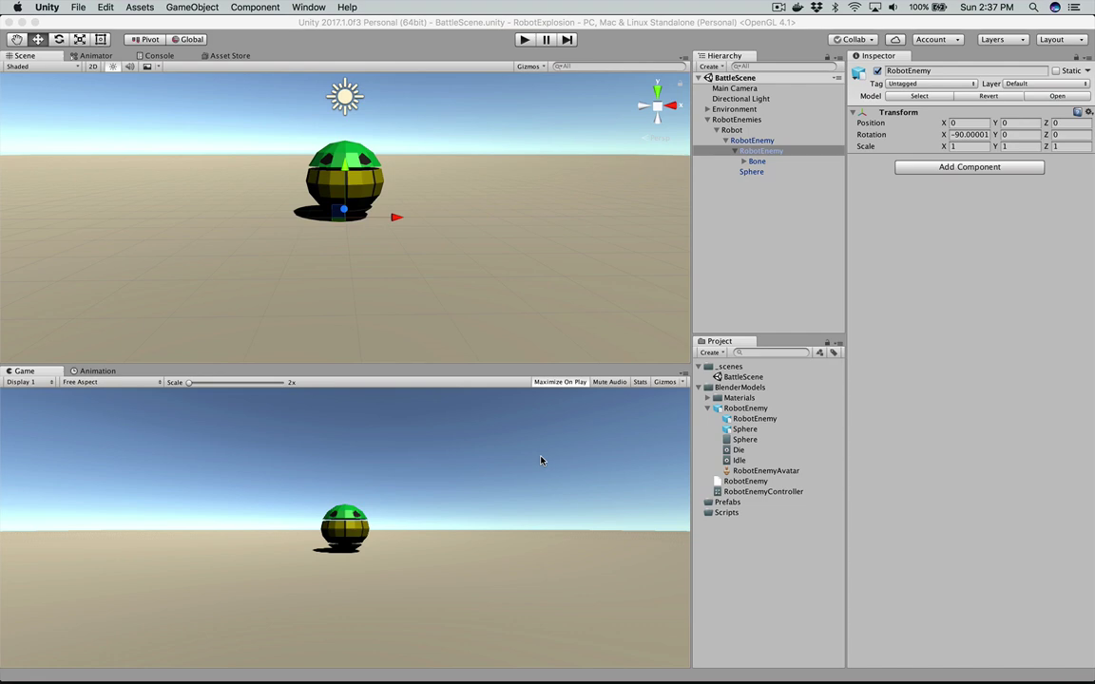
# Step: Create a C# script named PlayerInput in Scripts and open it in MonoDevelop
pyautogui.click(94, 55)
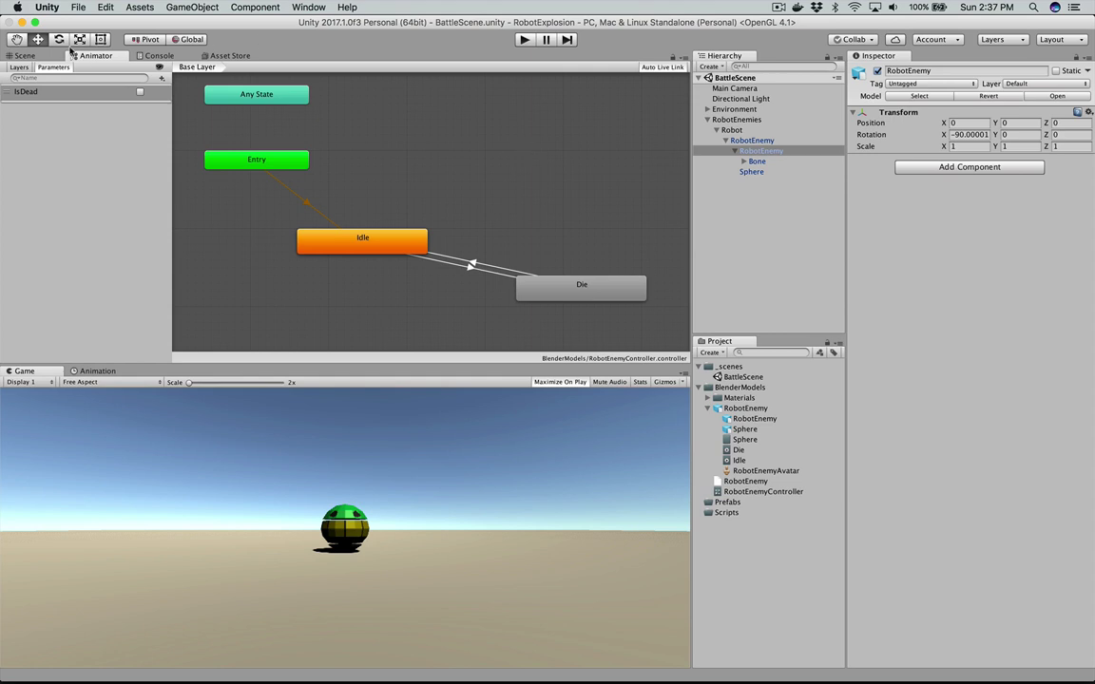
pyautogui.click(36, 55)
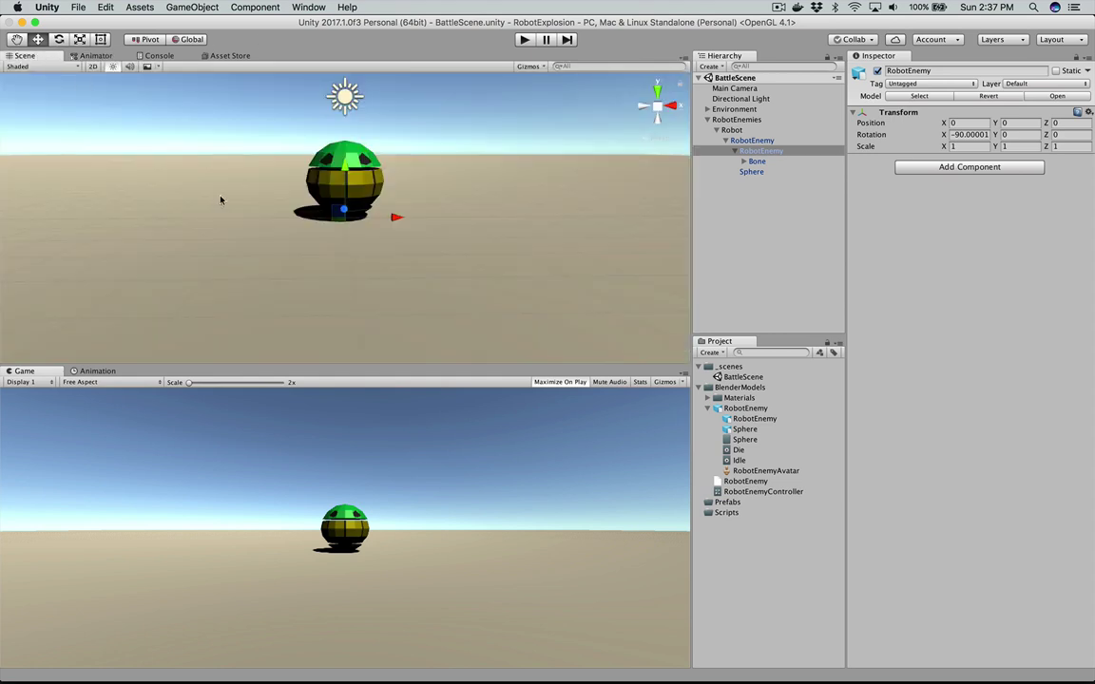
pyautogui.click(734, 516)
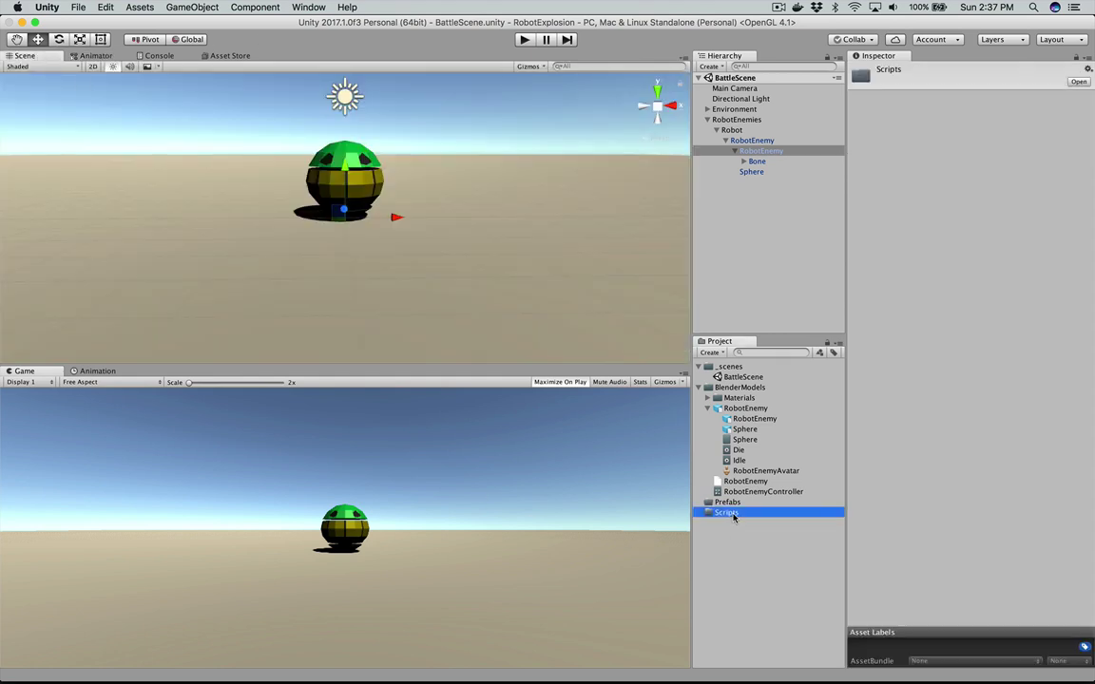
pyautogui.rightClick(791, 519)
pyautogui.moveTo(874, 449)
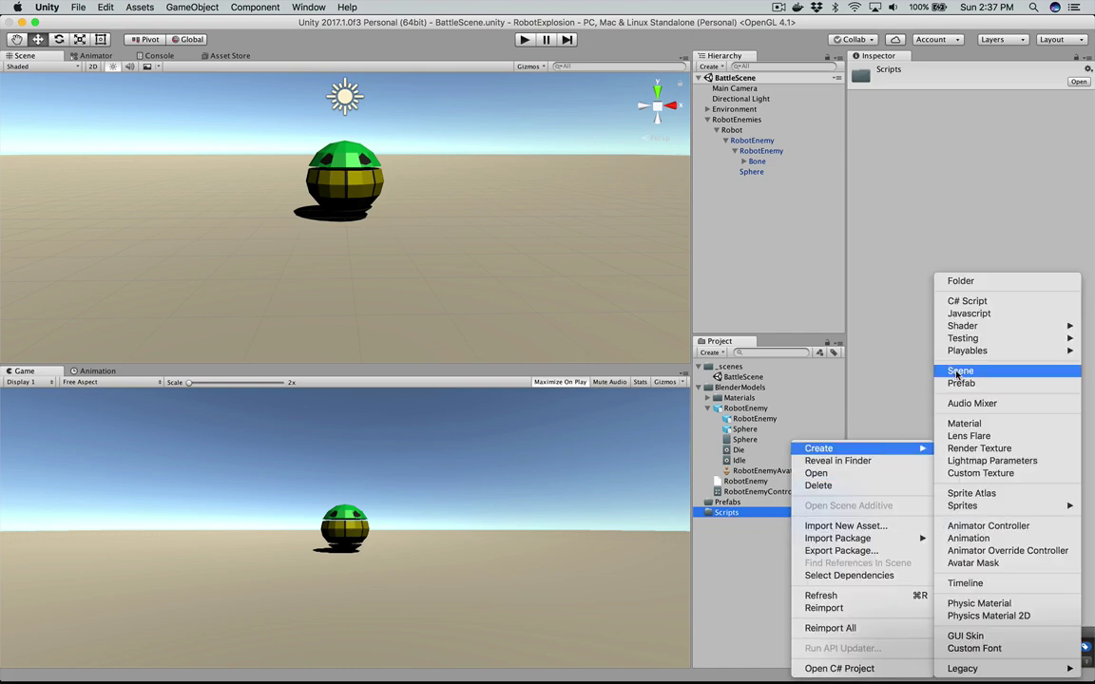
pyautogui.click(998, 302)
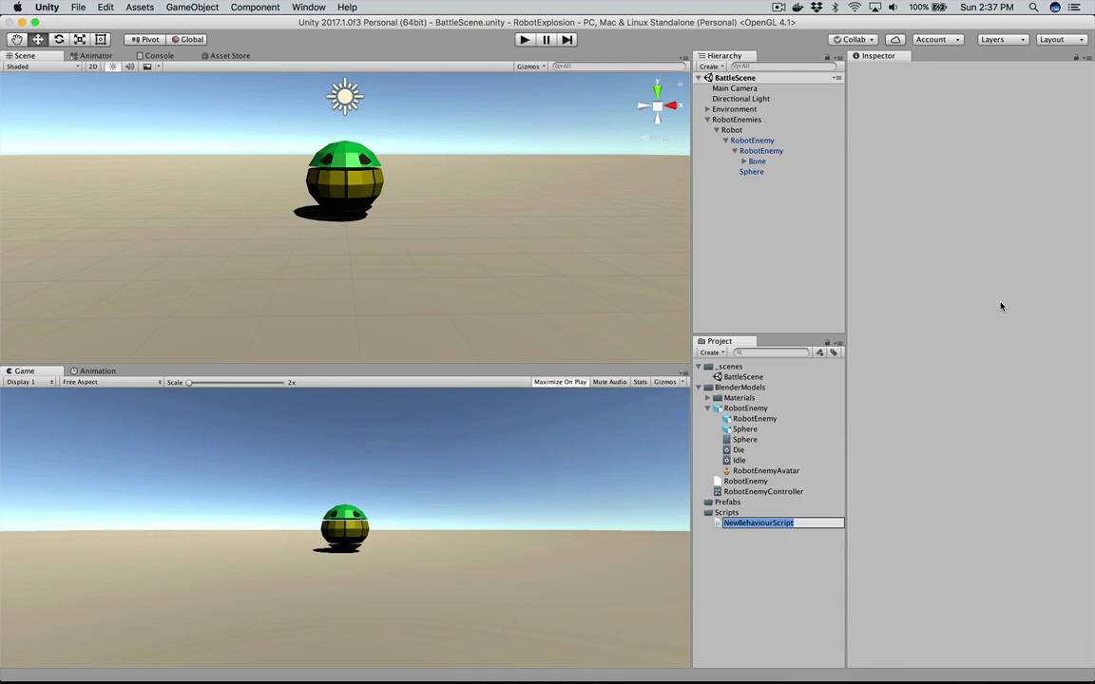
pyautogui.write('PlayerInput')
pyautogui.press('Return')
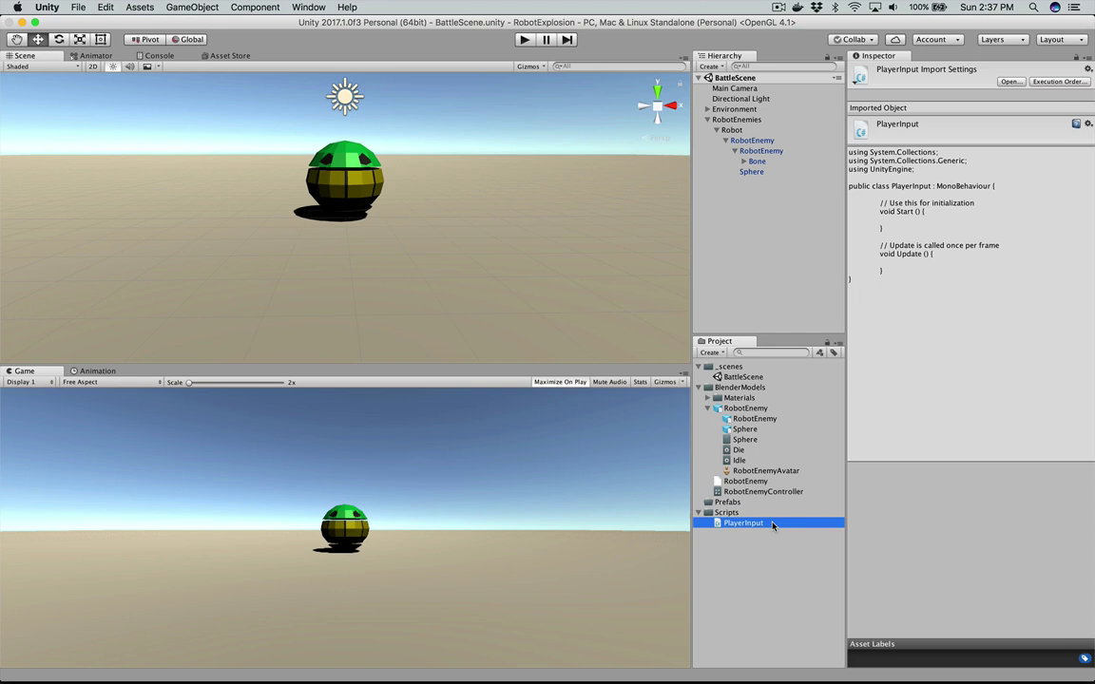
pyautogui.doubleClick(744, 523)
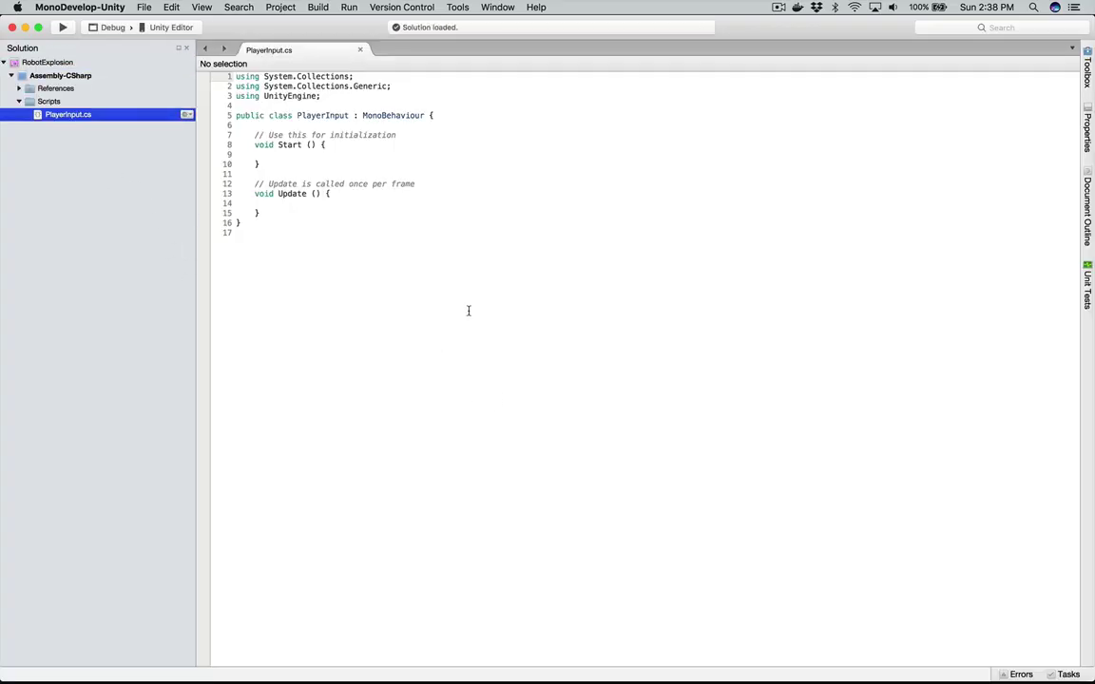
# Step: Once PlayerInput.cs has loaded in MonoDevelop, return to the Unity editor showing BattleScene
pyautogui.press('super+Tab')
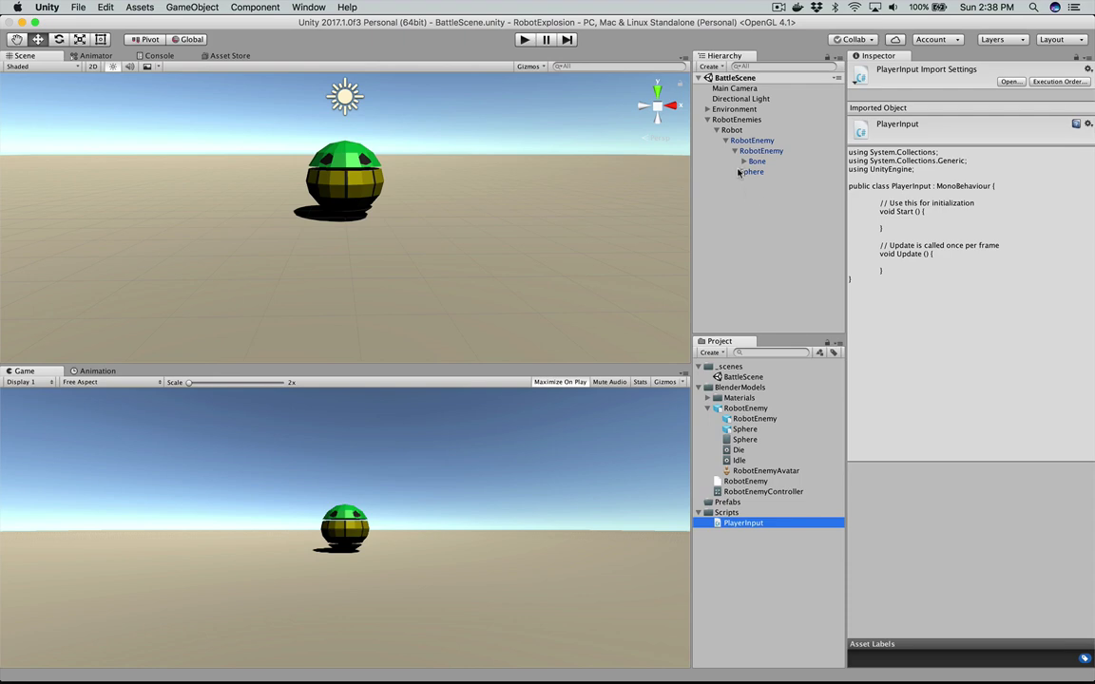
# Step: Drag the PlayerInput script onto RobotEnemy to add it as a component, then go back to MonoDevelop
pyautogui.click(752, 142)
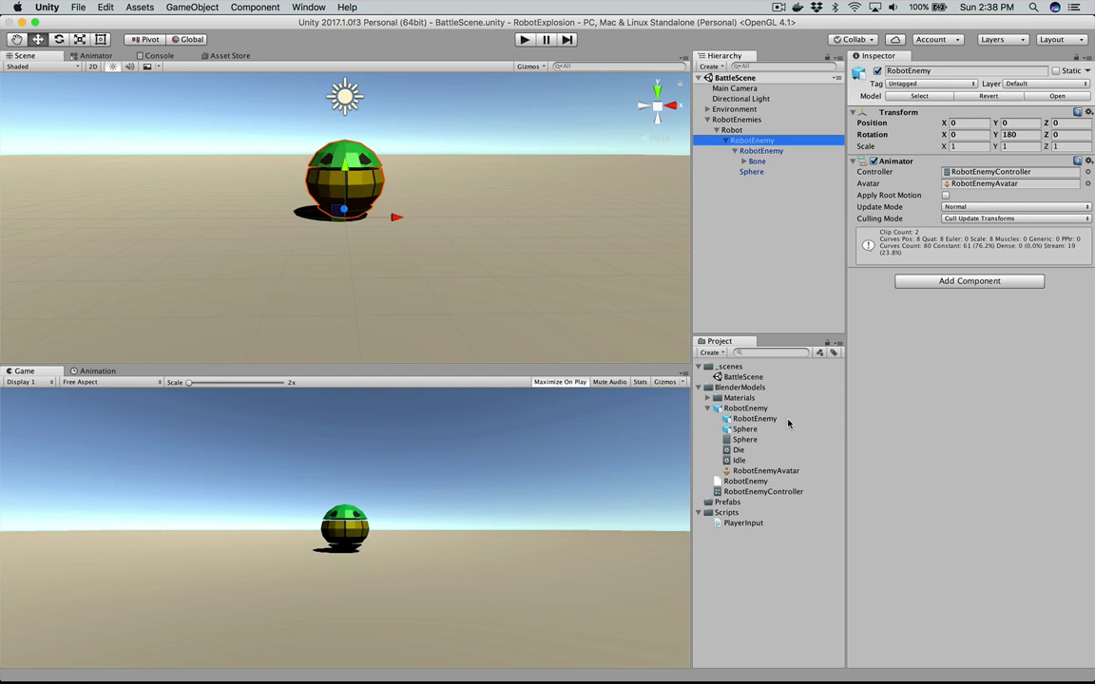
pyautogui.click(741, 523)
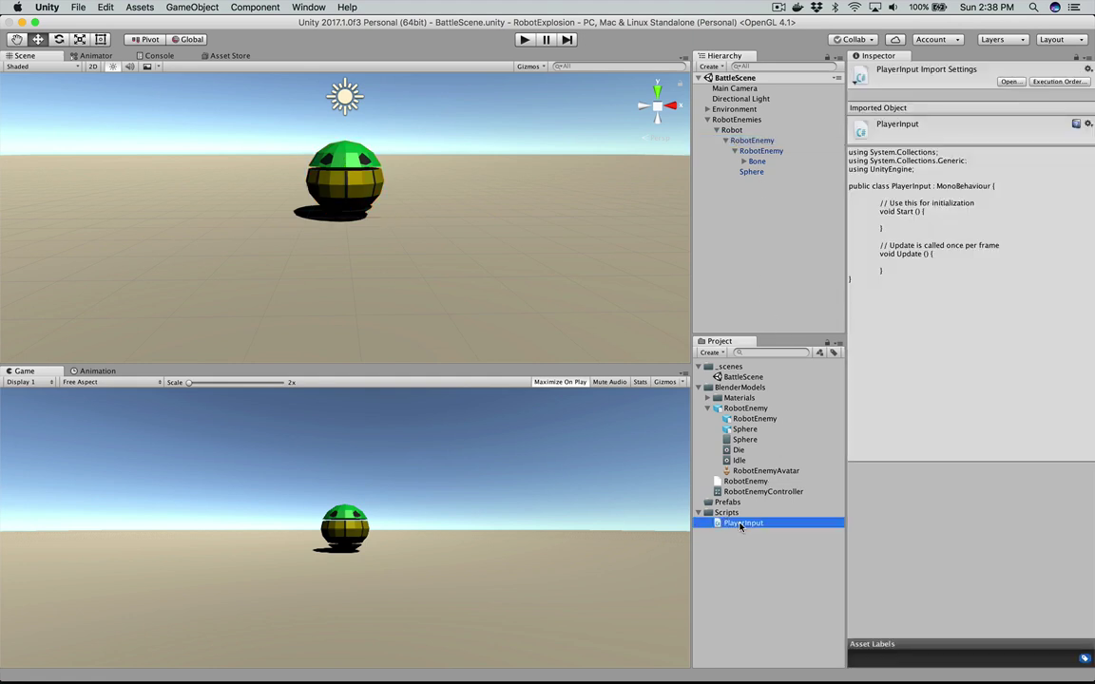
pyautogui.moveTo(742, 527); pyautogui.dragTo(746, 141)
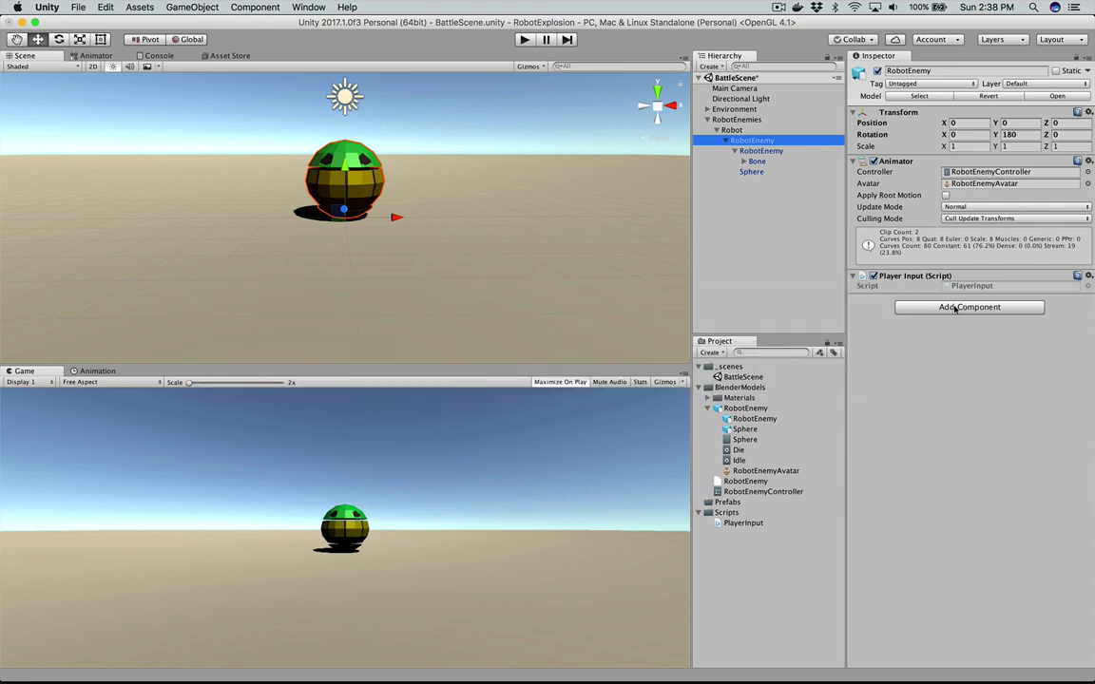
pyautogui.press('super+Tab')
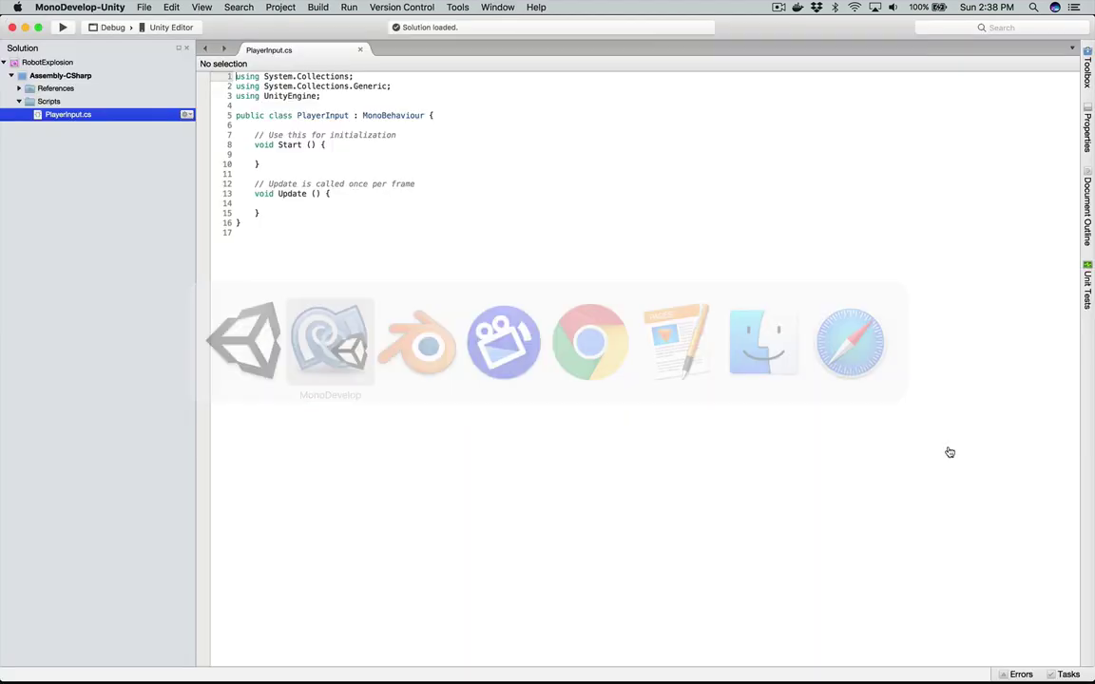
# Step: Write Input.GetKey(KeyCode.K) inside PlayerInput's empty Update method
pyautogui.click(358, 201)
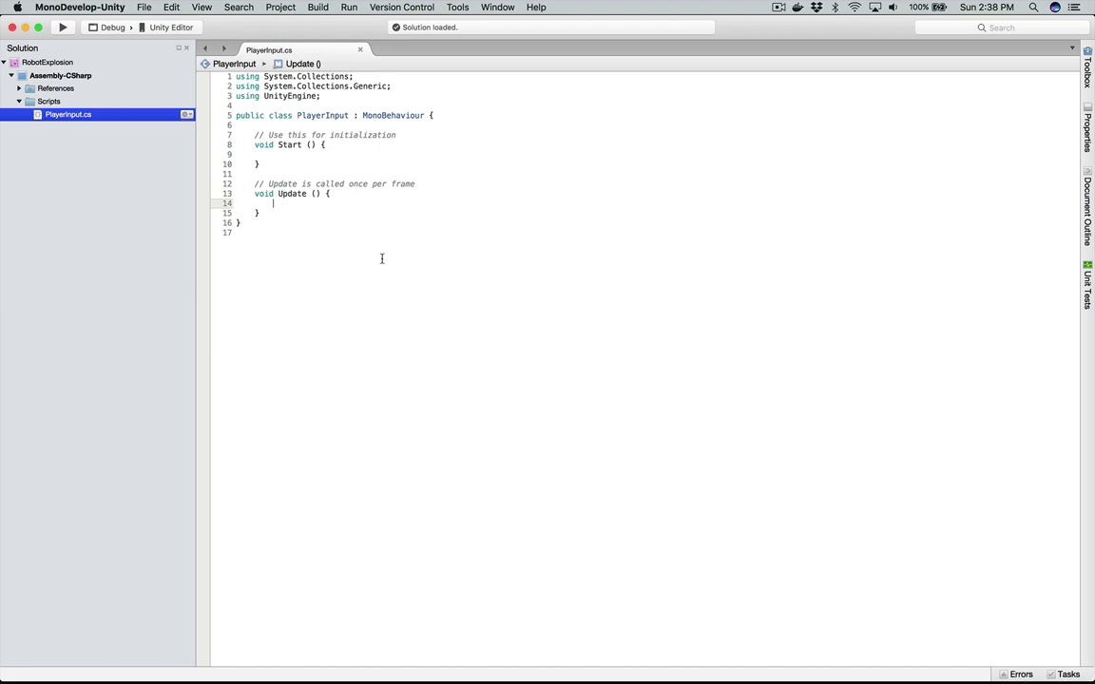
pyautogui.write('Input.')
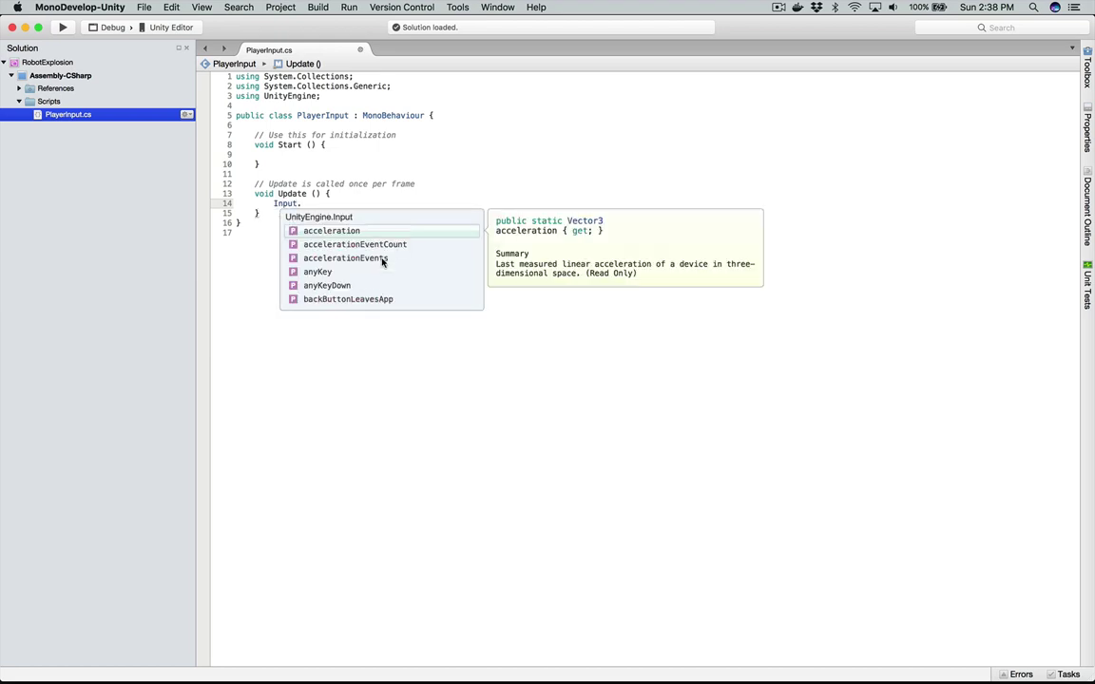
pyautogui.write('getK')
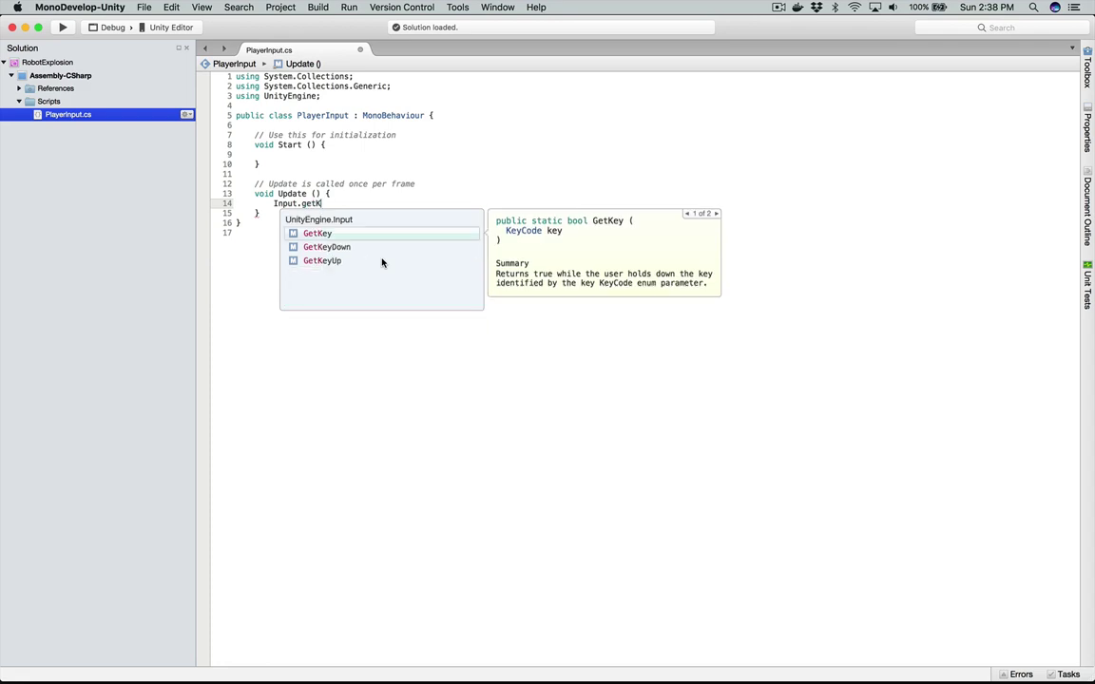
pyautogui.press('Return')
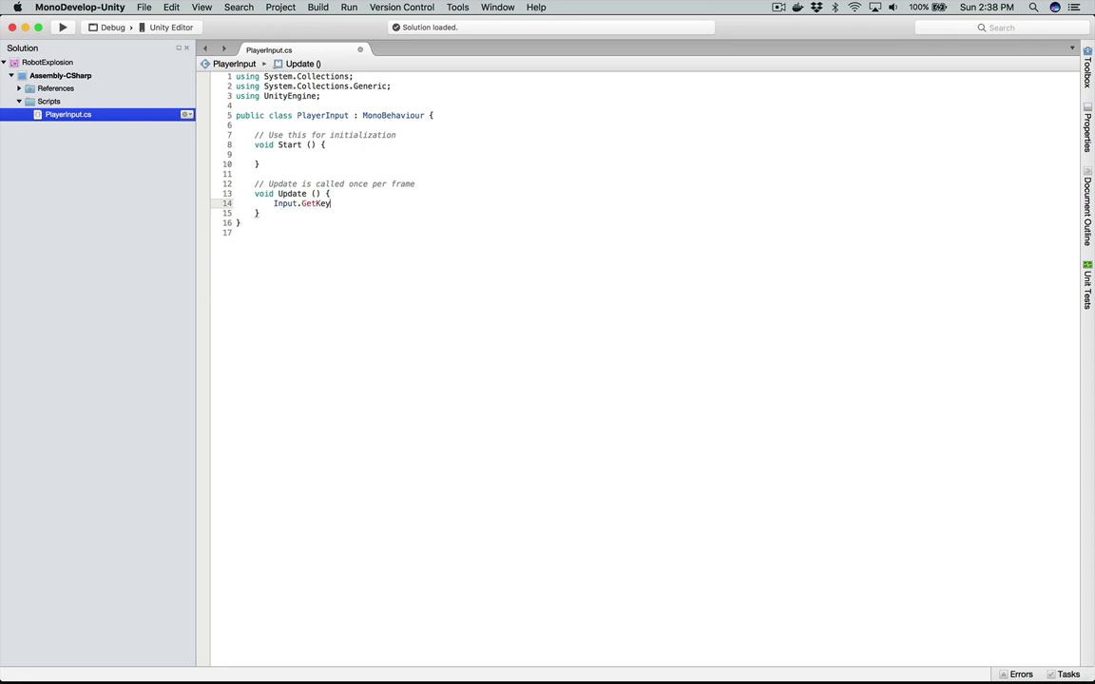
pyautogui.write('(')
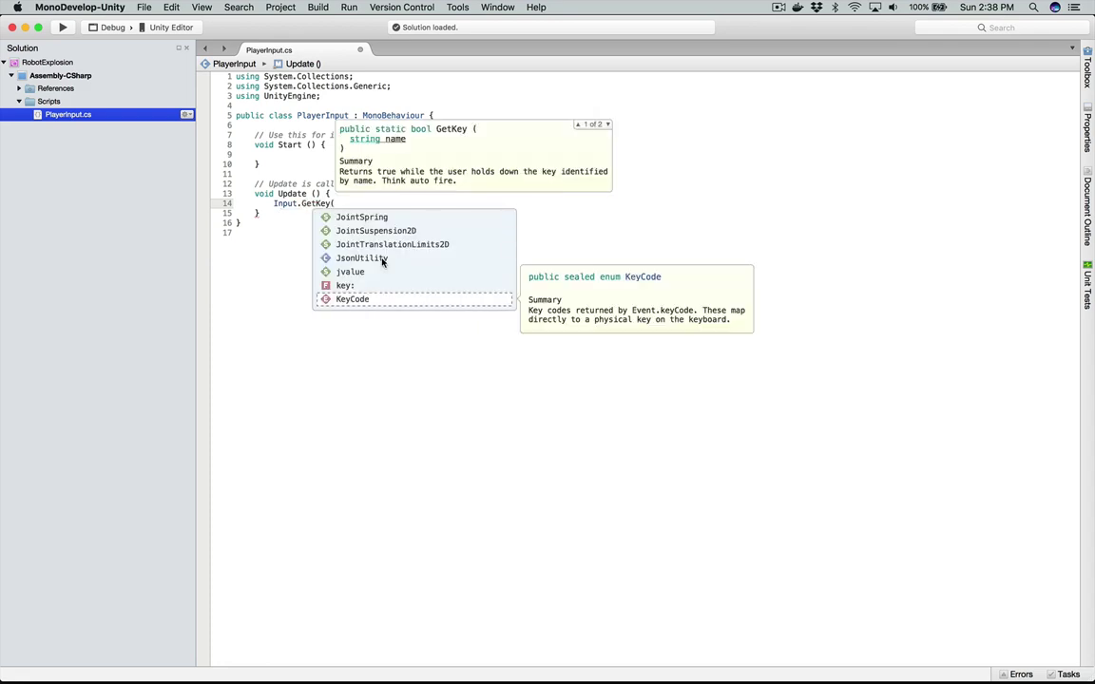
pyautogui.write('KeyCode')
pyautogui.press('Return')
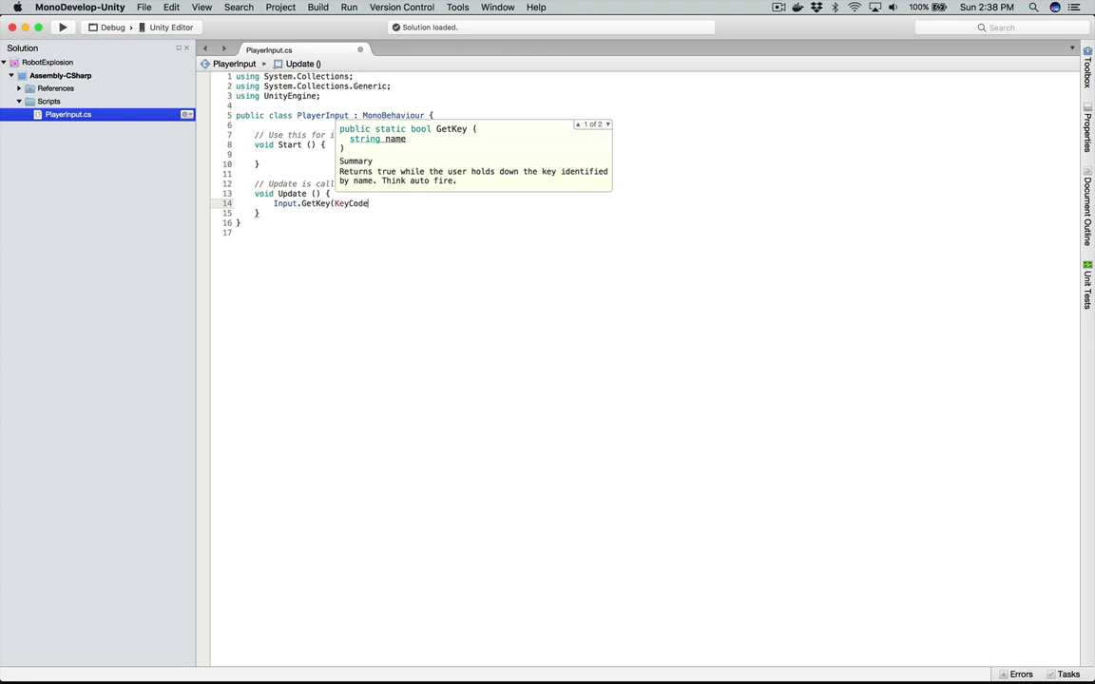
pyautogui.write('.')
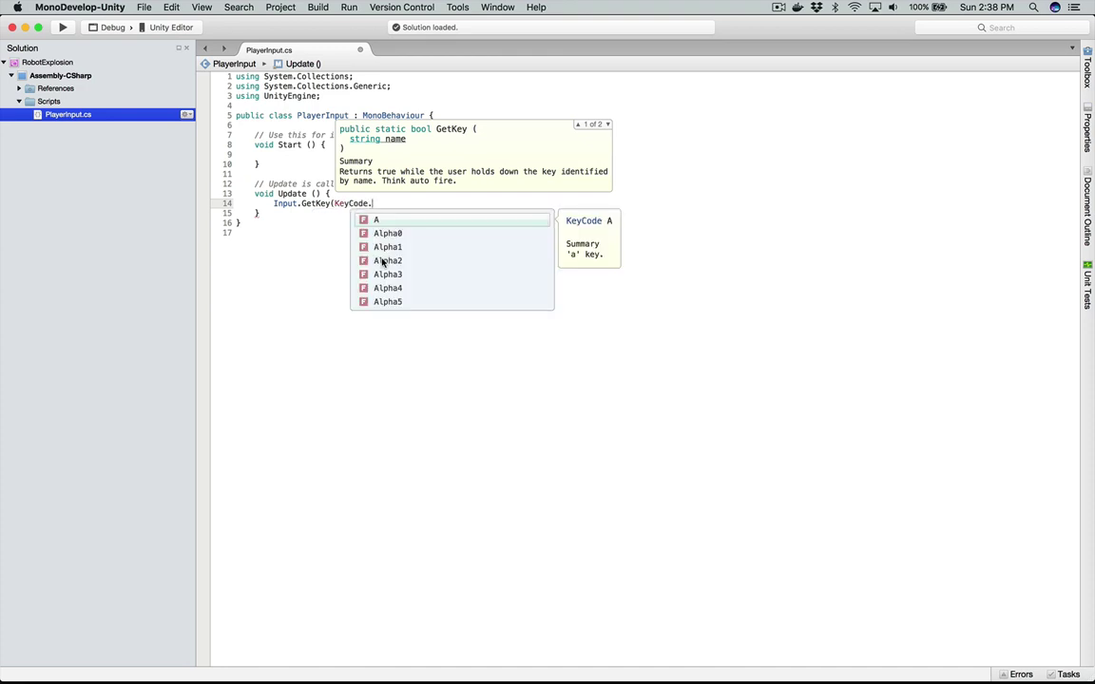
pyautogui.write('K')
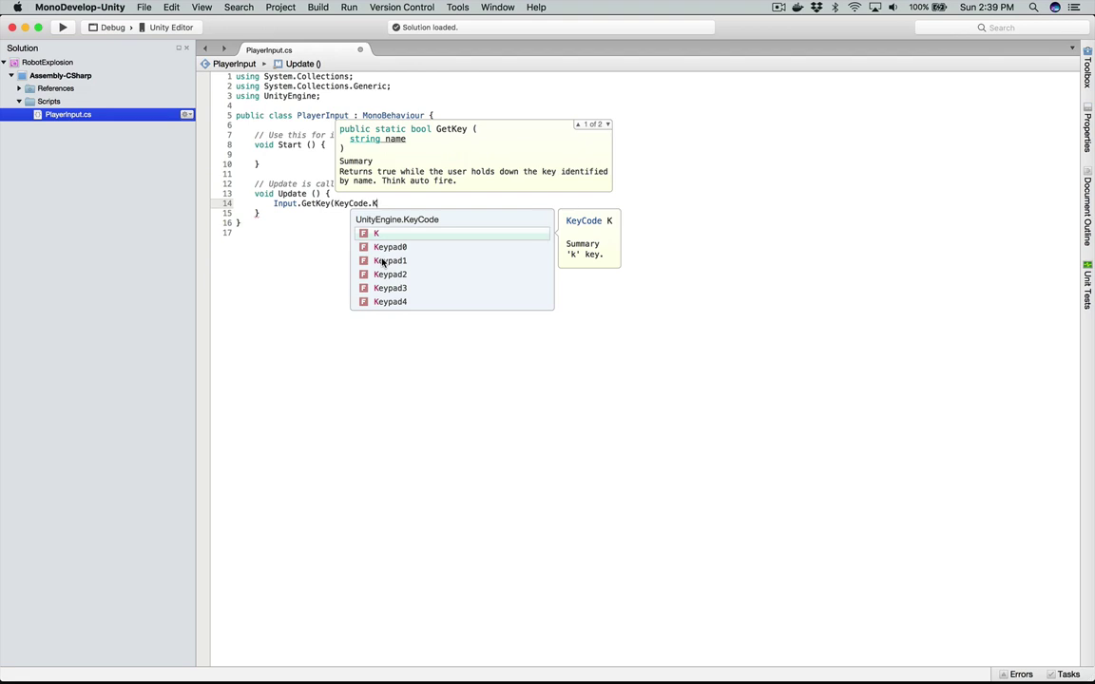
pyautogui.write(')')
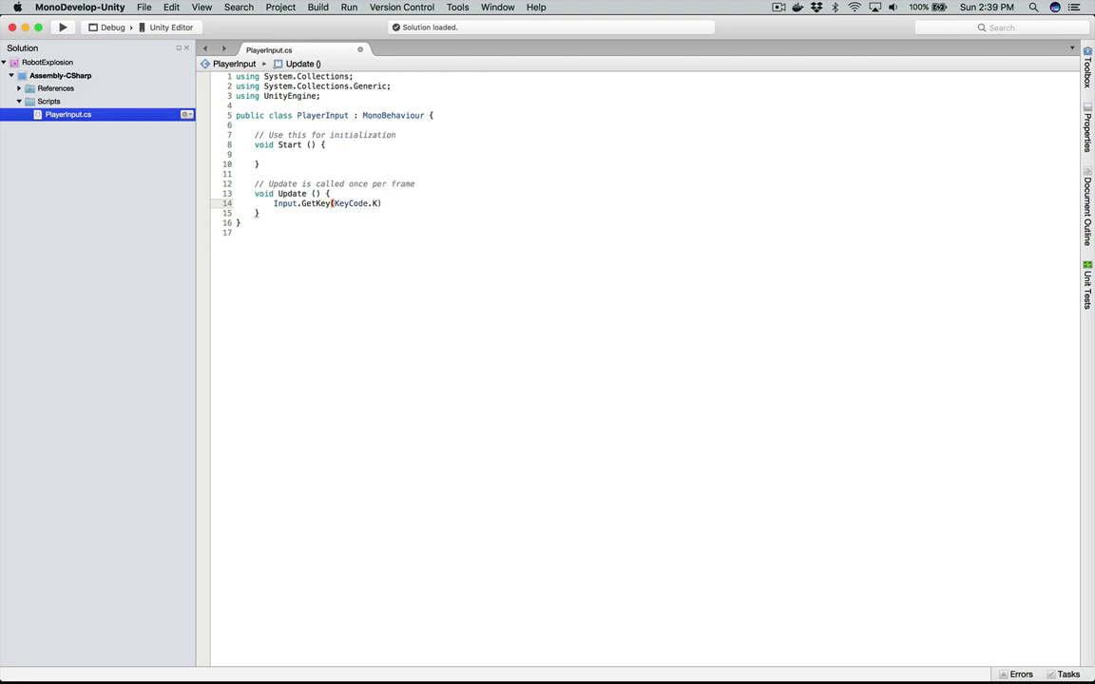
# Step: Wrap the K-key check in an empty if block and add a blank line above it
pyautogui.click(273, 204)
pyautogui.write('if (')
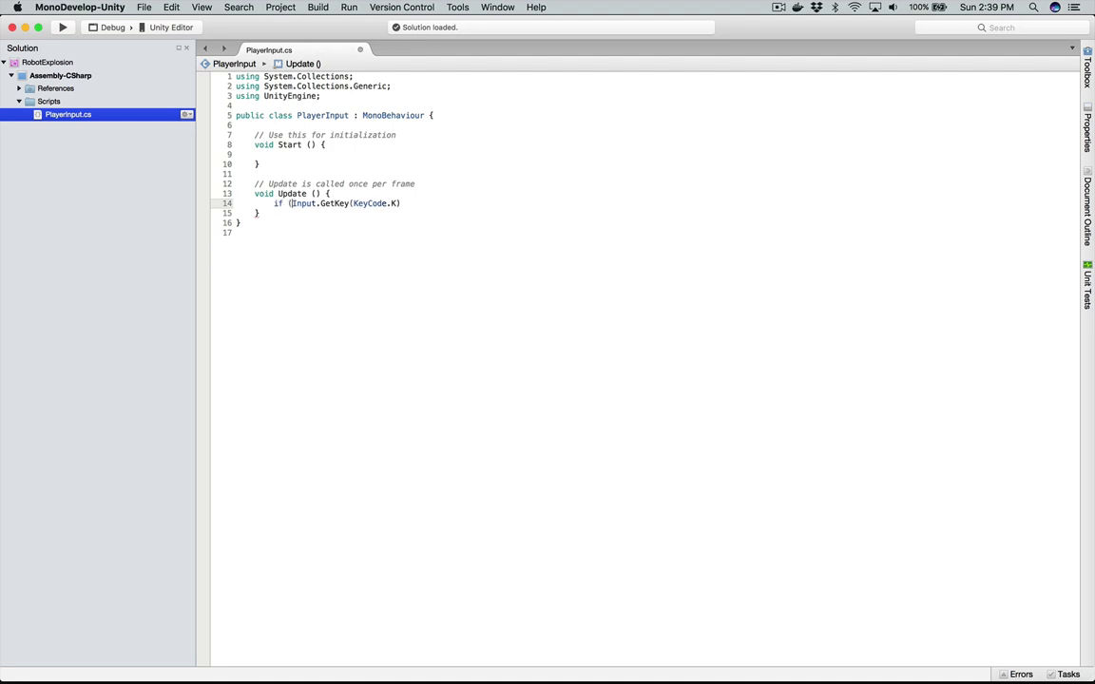
pyautogui.press('End')
pyautogui.write(') {')
pyautogui.press('Return')
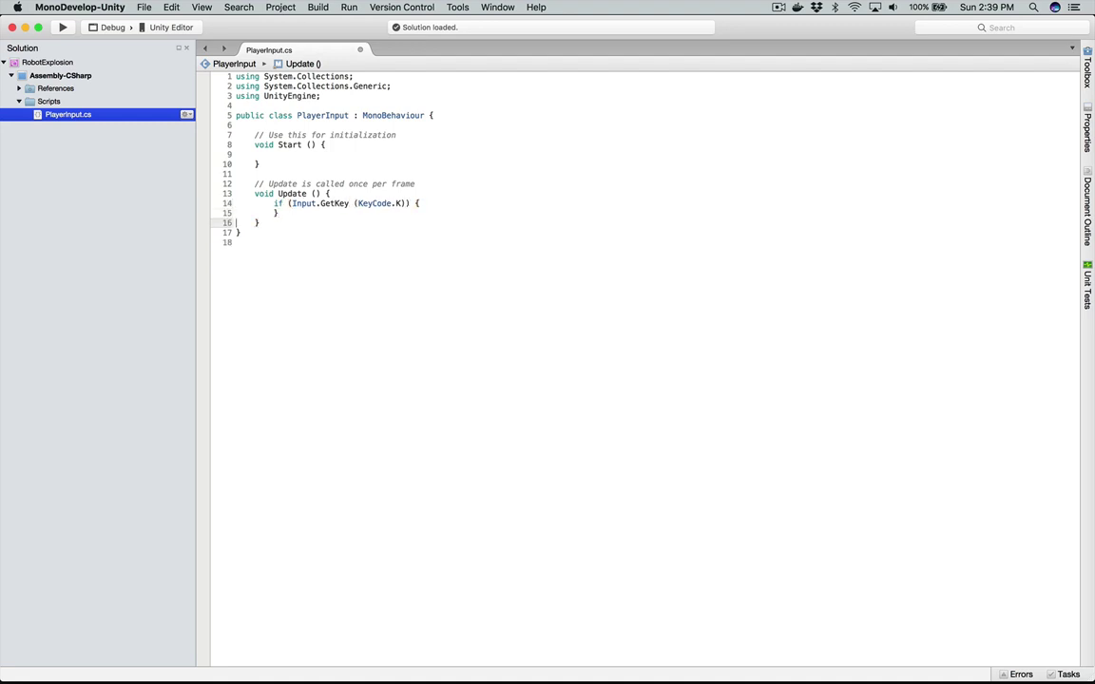
pyautogui.click(235, 204)
pyautogui.click(331, 193)
pyautogui.press('Return')
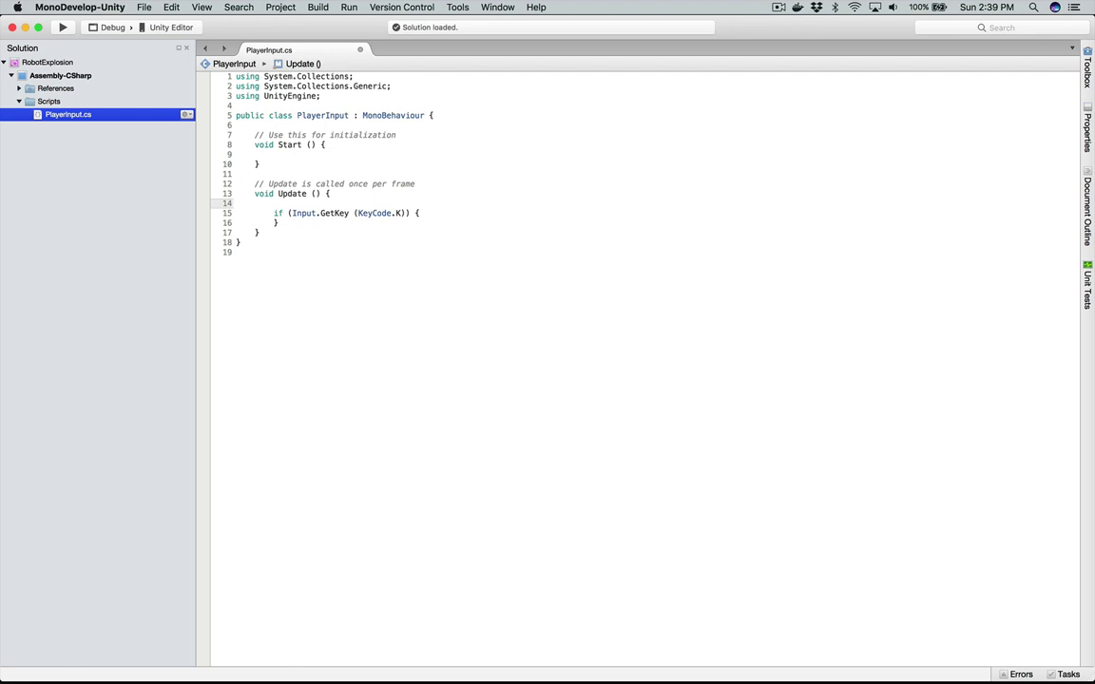
# Step: On the blank line, add an empty if (IsKillKey ()) { } block
pyautogui.write('if (KillKey')
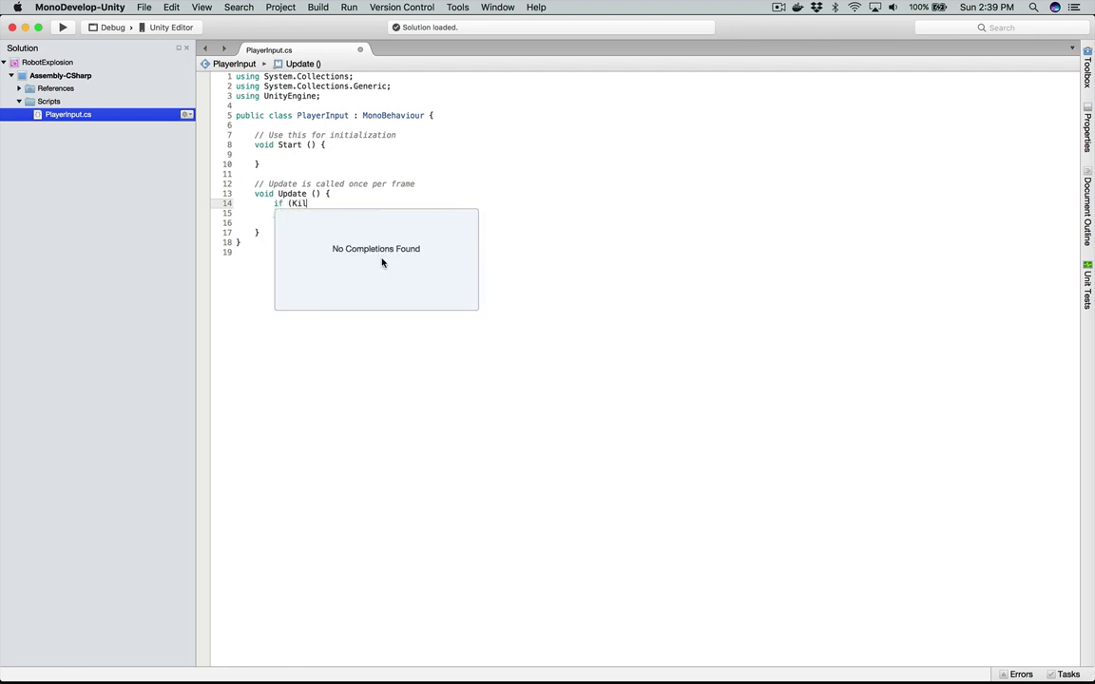
pyautogui.press('BackSpace')
pyautogui.press('BackSpace')
pyautogui.press('BackSpace')
pyautogui.press('BackSpace')
pyautogui.press('BackSpace')
pyautogui.press('BackSpace')
pyautogui.press('BackSpace')
pyautogui.write('IsK')
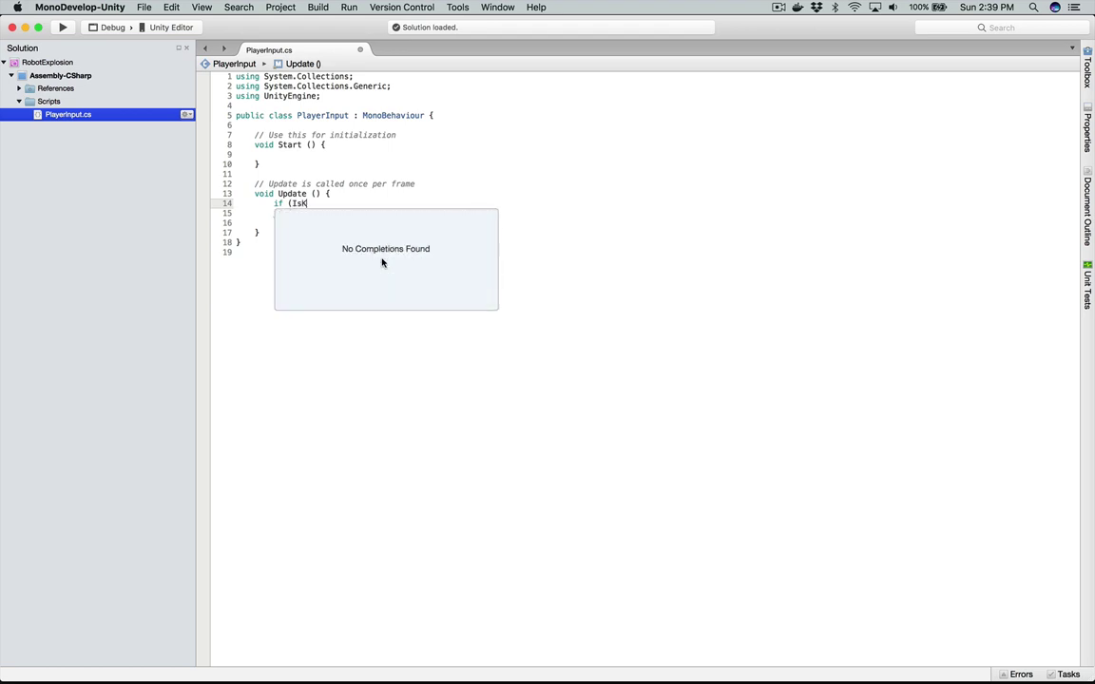
pyautogui.write('illKey ()')
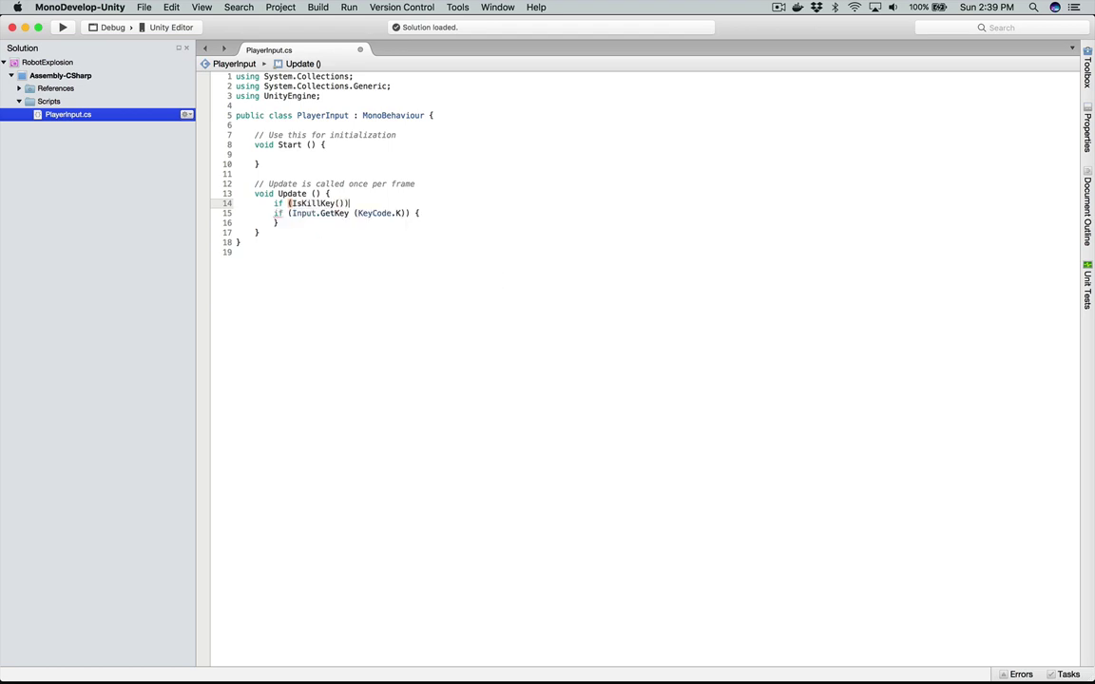
pyautogui.write(') {')
pyautogui.press('Return')
pyautogui.write('}')
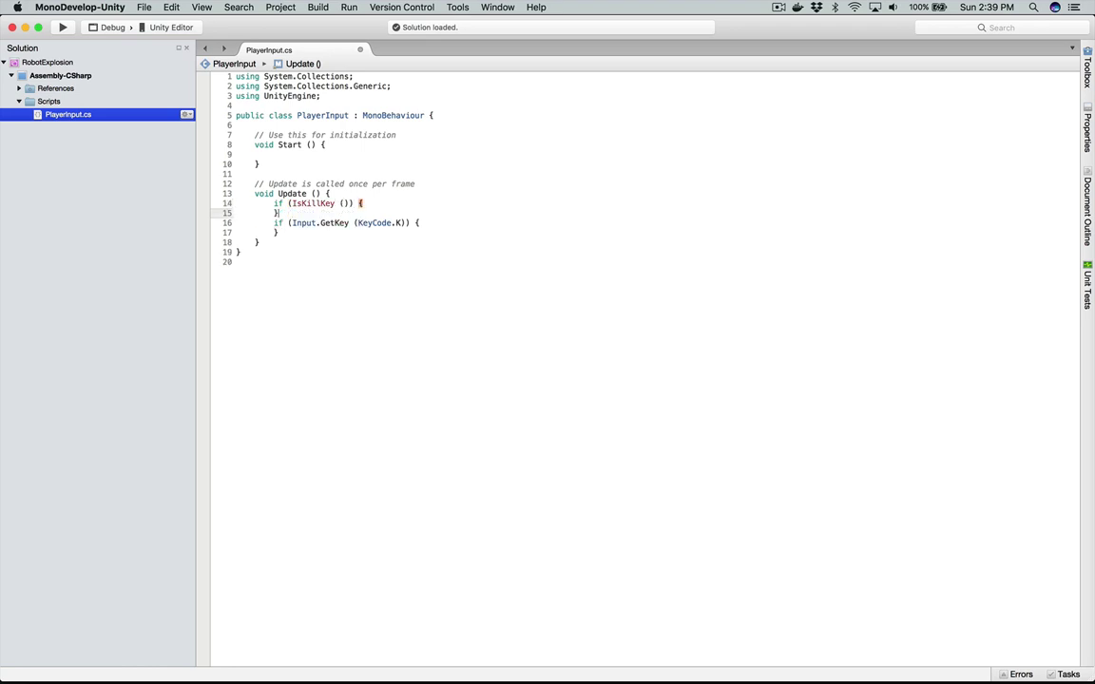
# Step: Call SetIsDeadState() inside the IsKillKey block
pyautogui.click(366, 204)
pyautogui.press('Return')
pyautogui.write('Set')
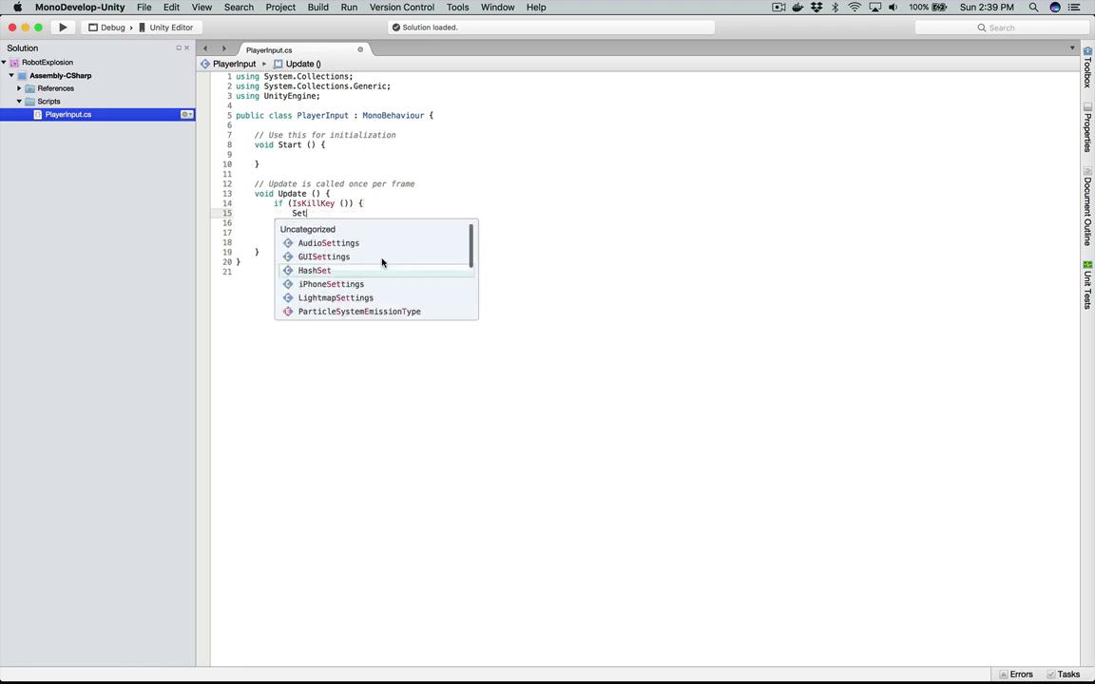
pyautogui.write('State')
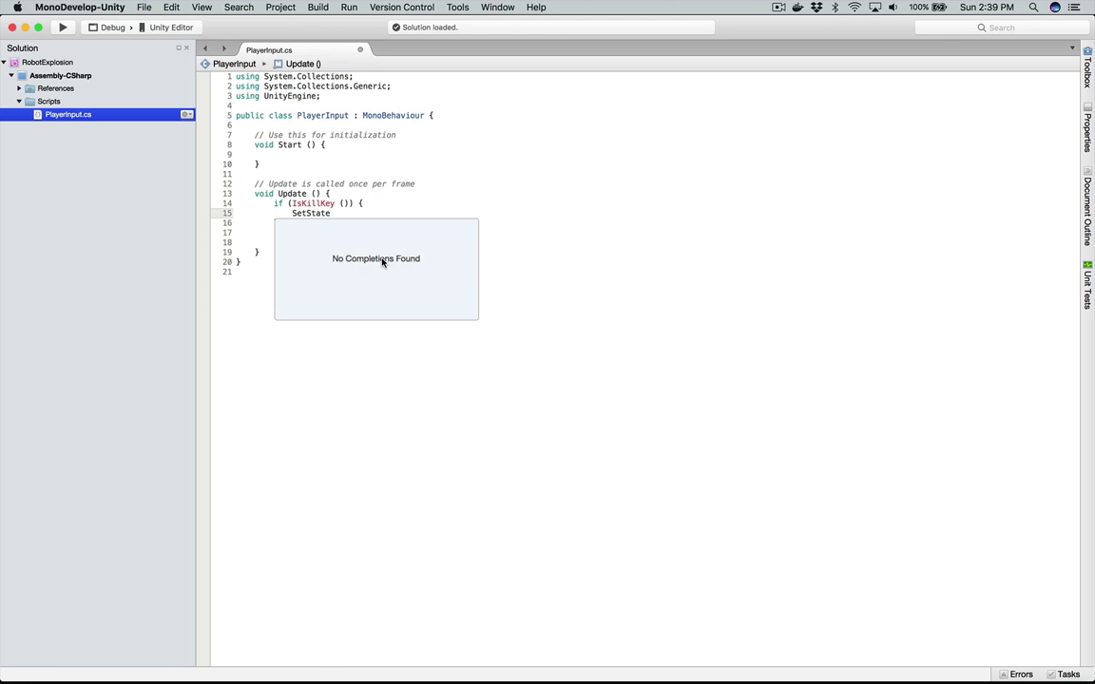
pyautogui.write('ToI')
pyautogui.press('BackSpace')
pyautogui.press('BackSpace')
pyautogui.press('BackSpace')
pyautogui.press('BackSpace')
pyautogui.press('BackSpace')
pyautogui.press('BackSpace')
pyautogui.press('BackSpace')
pyautogui.press('BackSpace')
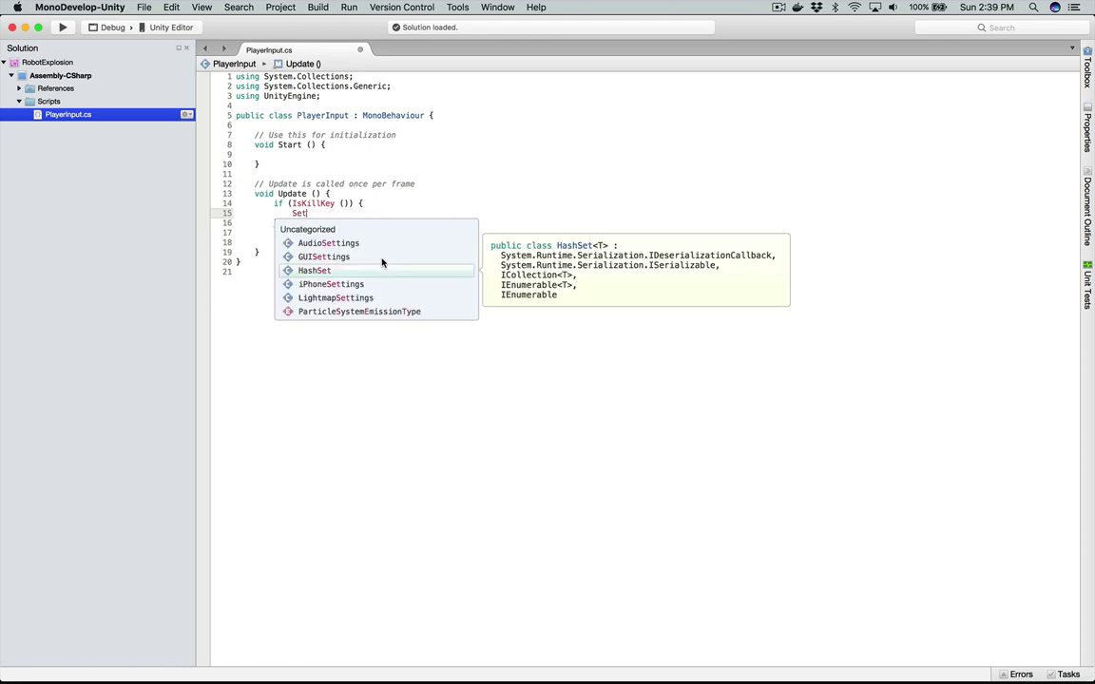
pyautogui.write('IsD')
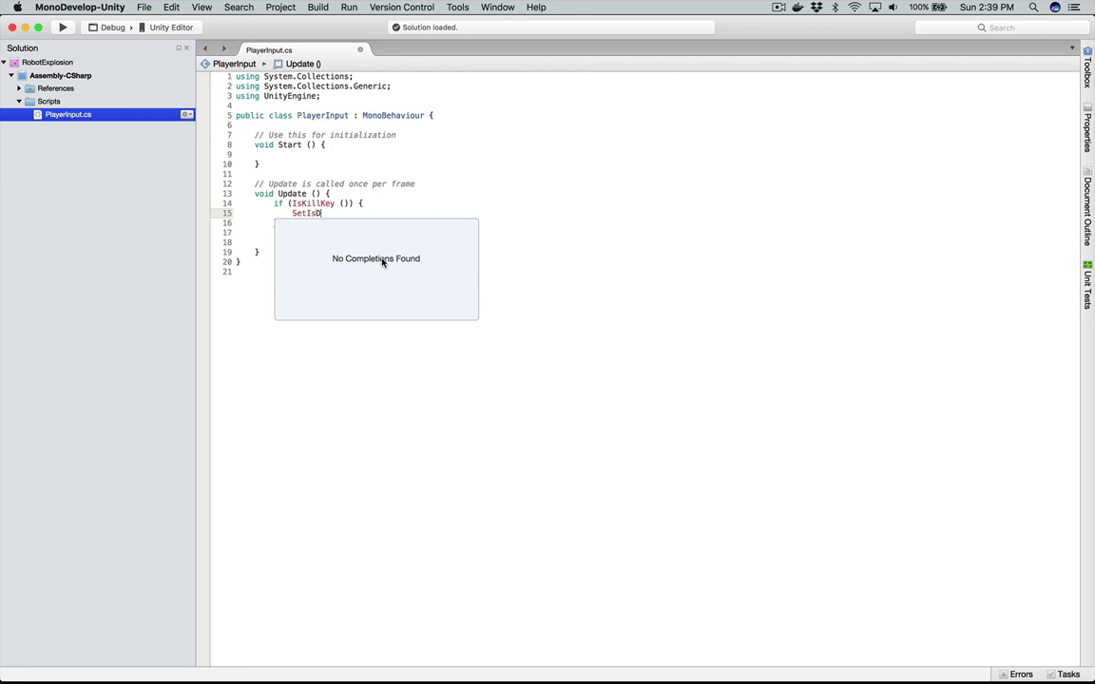
pyautogui.write('eadState()')
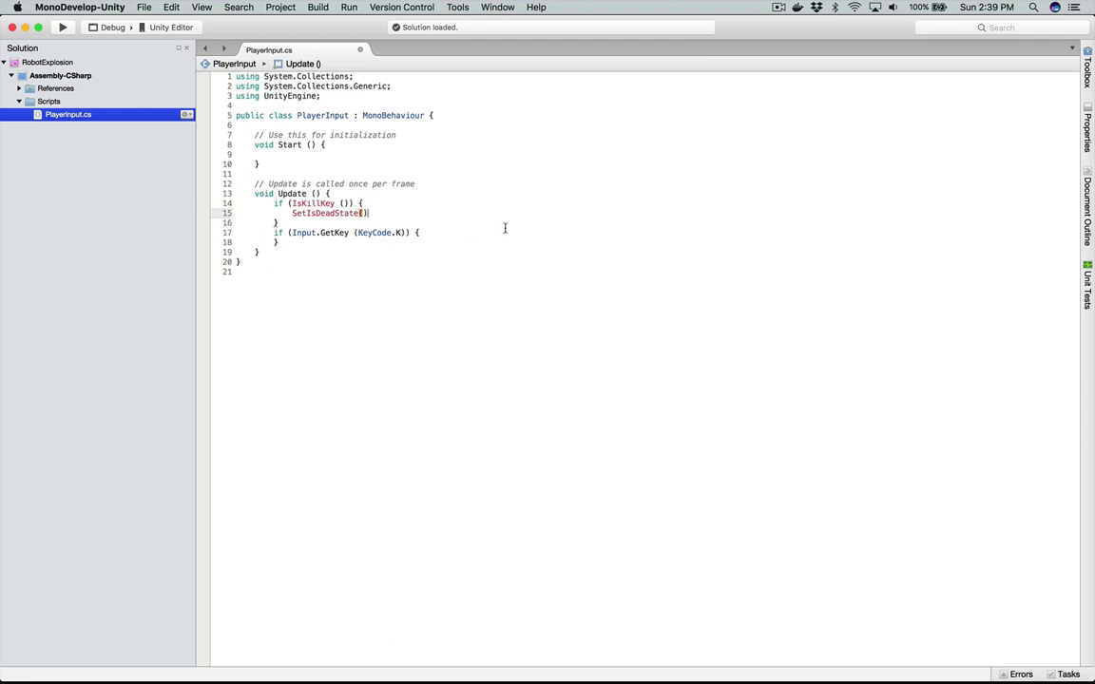
pyautogui.press('super+shift+Left')
pyautogui.press('Right')
# Step: Finish the call with a semicolon and declare an empty void SetIsDeadState() method below Update
pyautogui.write(';')
pyautogui.press('super+shift+Left')
pyautogui.press('super+c')
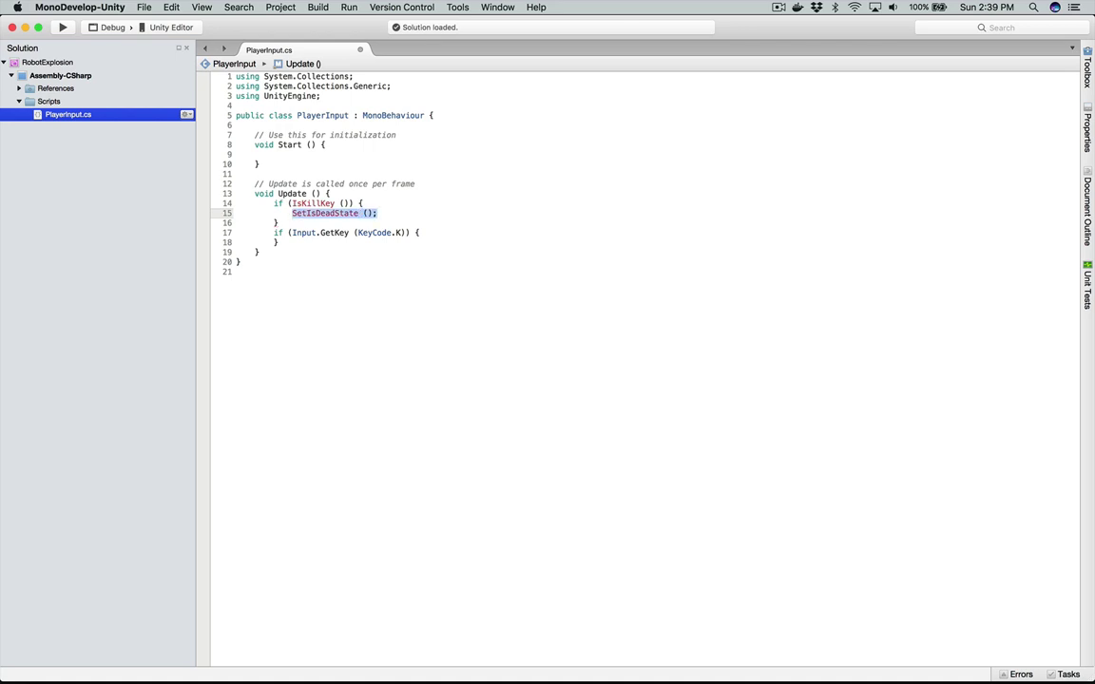
pyautogui.click(237, 252)
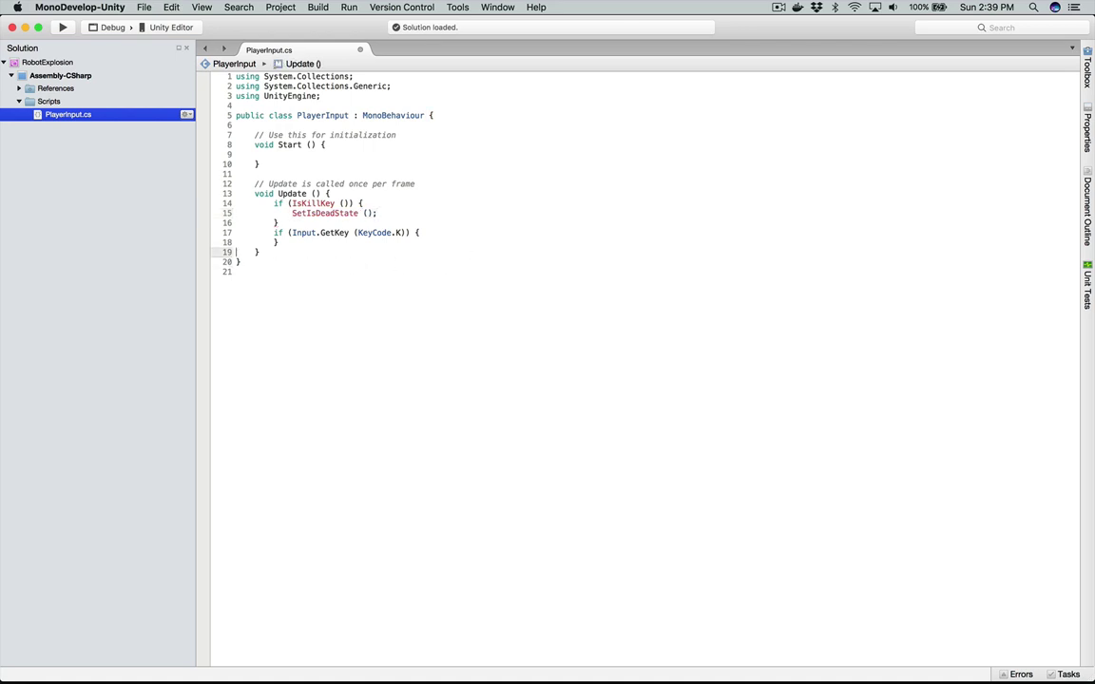
pyautogui.press('super+Right')
pyautogui.press('Return')
pyautogui.press('Return')
pyautogui.write('void')
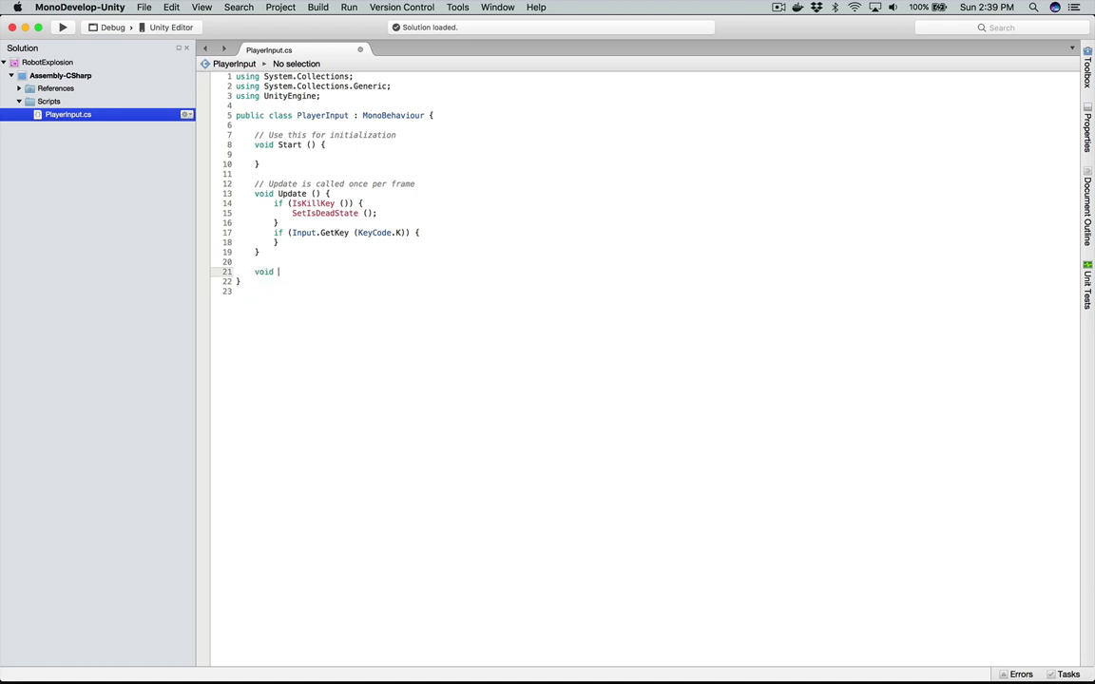
pyautogui.press('super+v')
pyautogui.press('BackSpace')
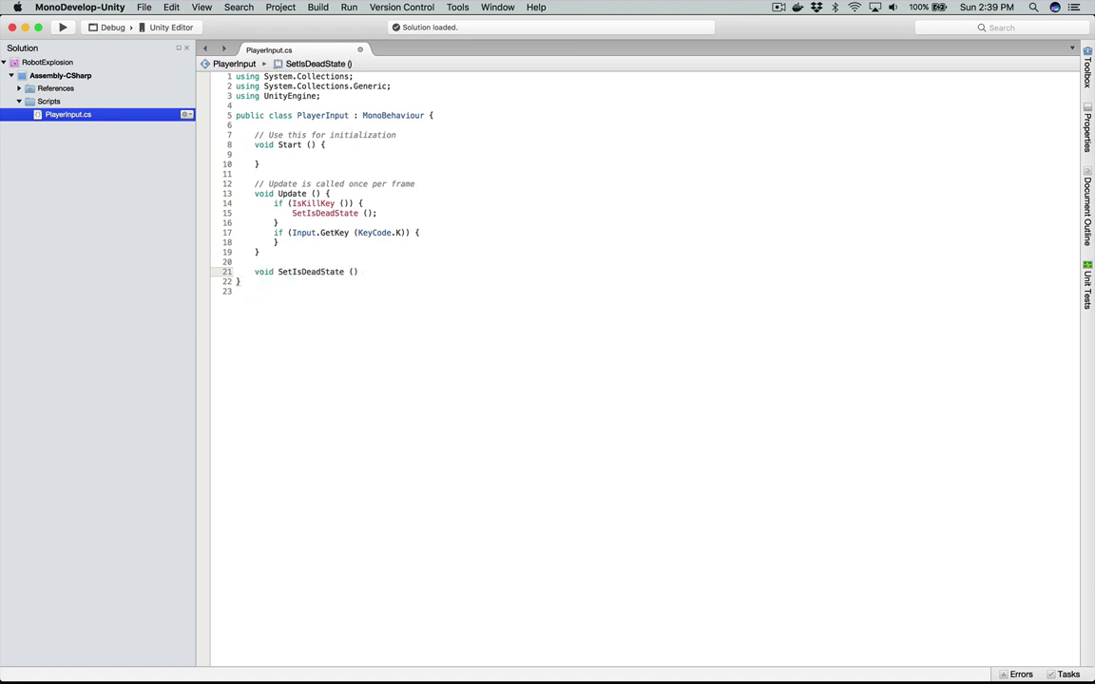
pyautogui.write('{')
pyautogui.press('Return')
pyautogui.write('}')
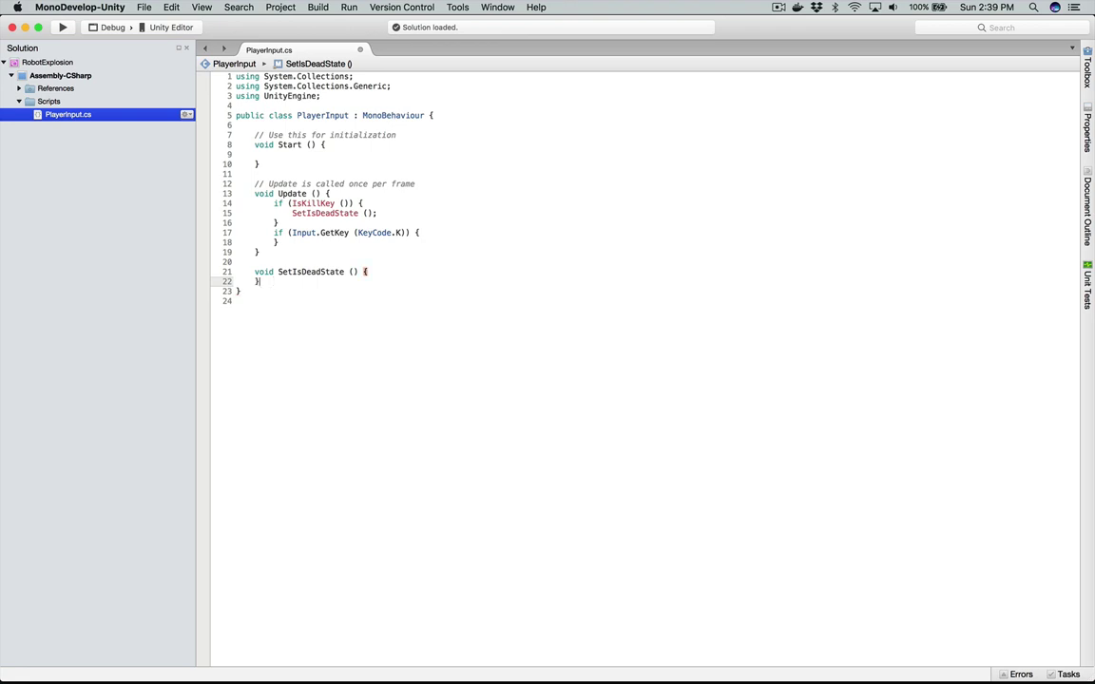
# Step: Add an empty bool IsKillKey() method above SetIsDeadState
pyautogui.doubleClick(308, 205)
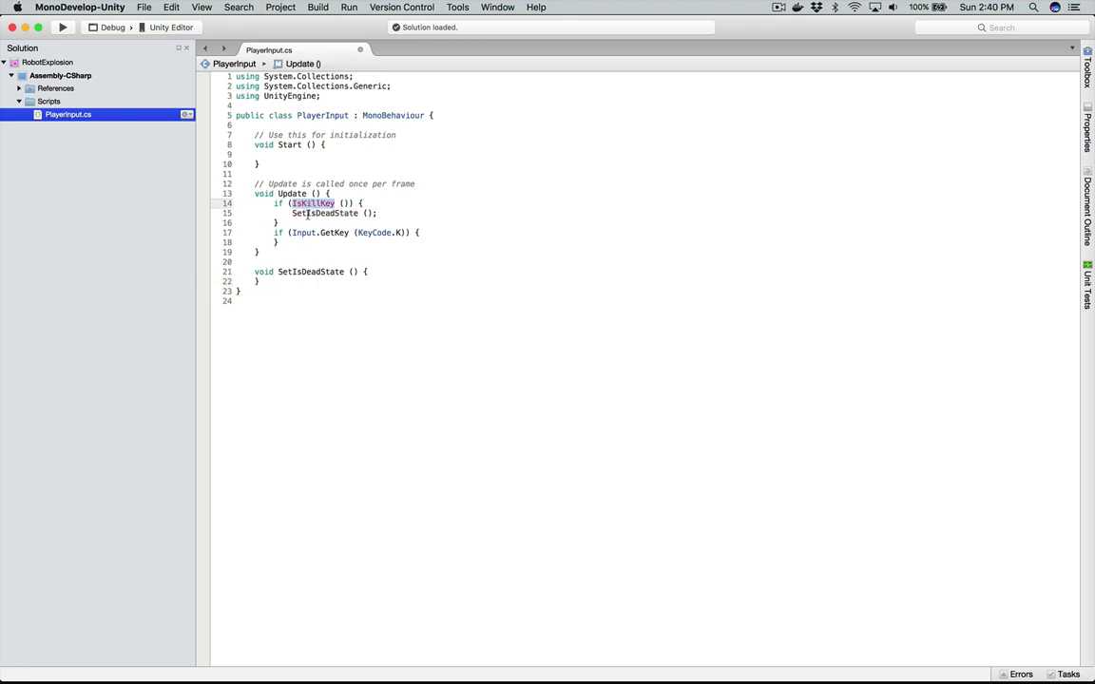
pyautogui.click(249, 261)
pyautogui.press('Return')
pyautogui.write('bool ')
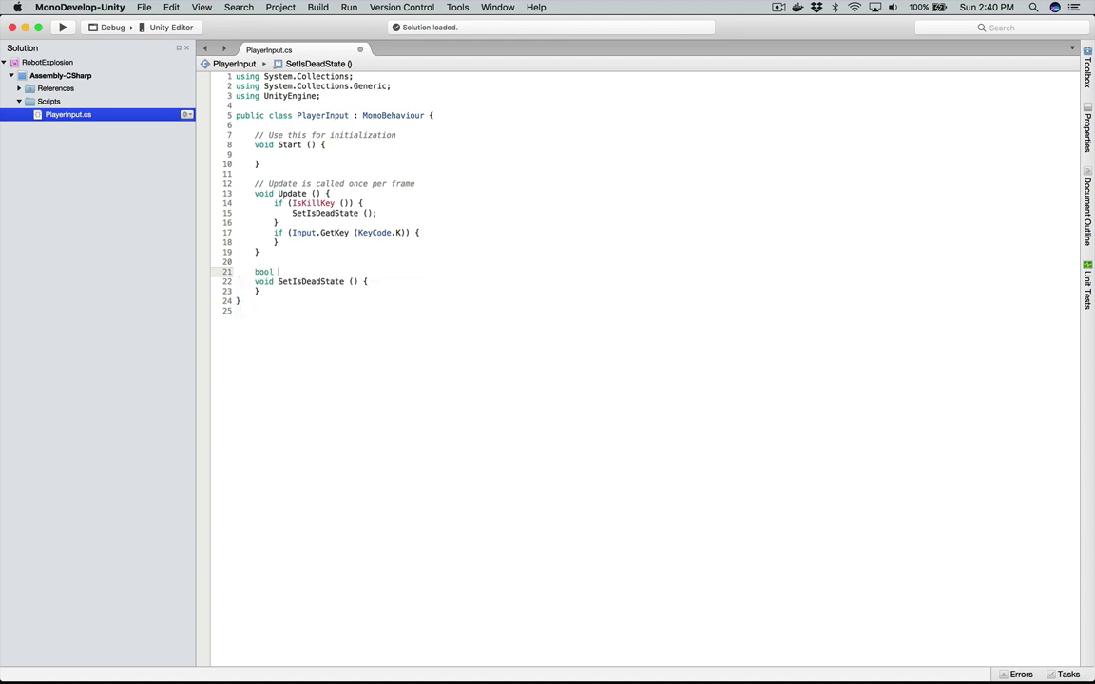
pyautogui.write('IsKillKey() {')
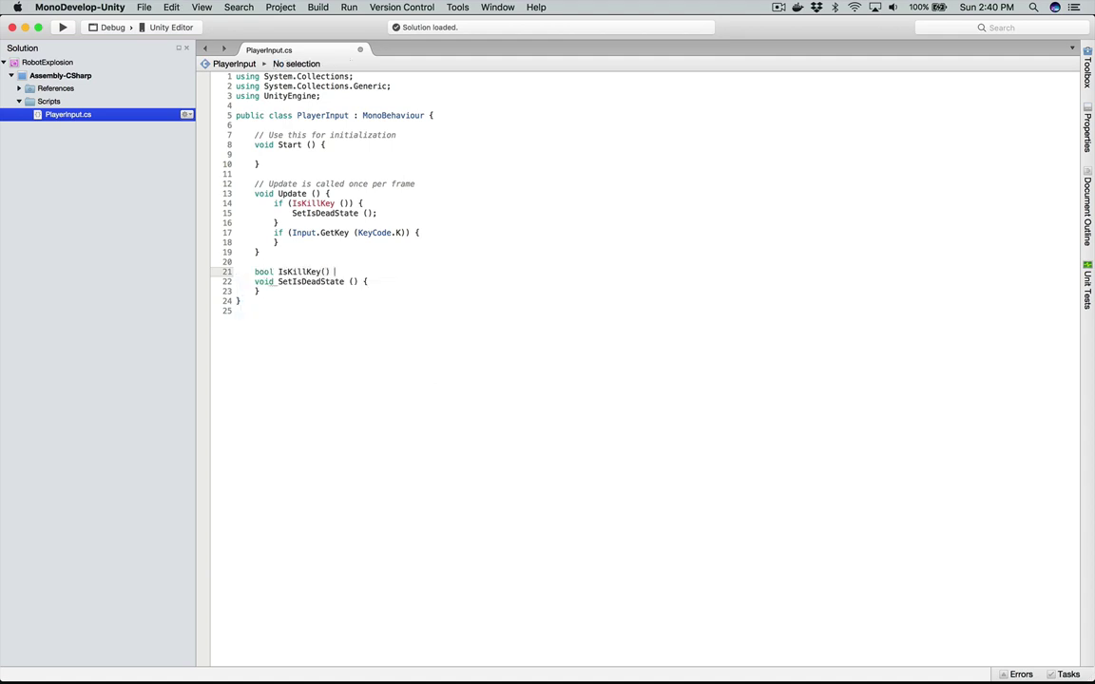
pyautogui.press('Return')
pyautogui.write('}')
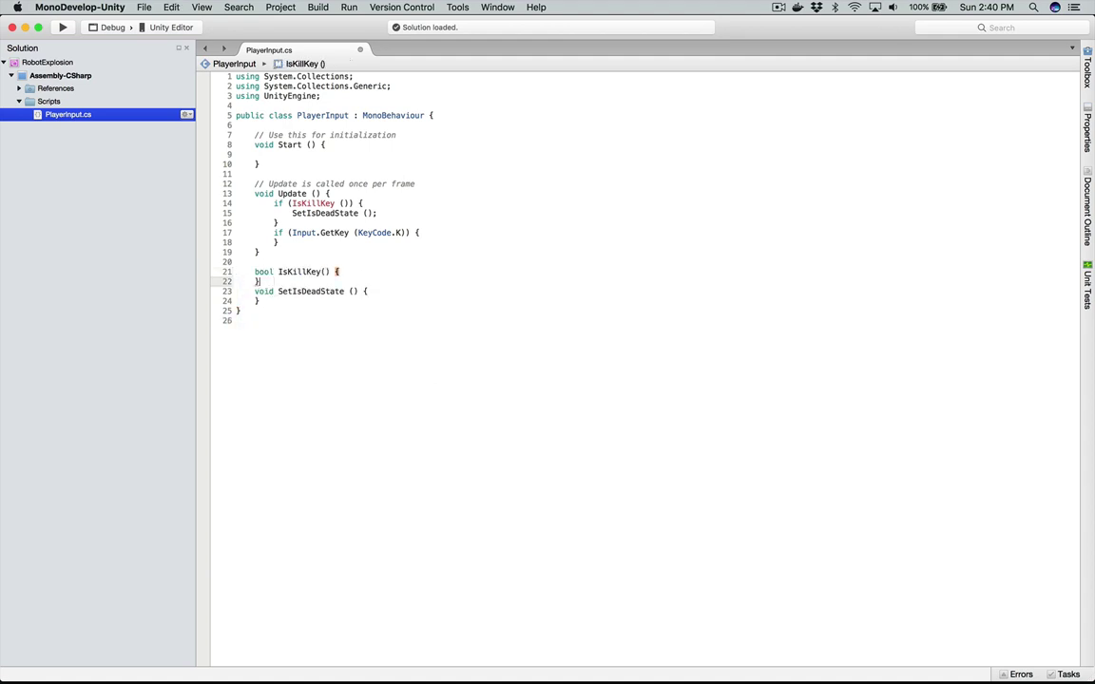
# Step: Make IsKillKey return Input.GetKey (KeyCode.K), copied from the check in Update
pyautogui.click(291, 231)
pyautogui.hotkey('shift', 'alt', 'Right')
pyautogui.hotkey('shift', 'alt', 'Right')
pyautogui.hotkey('shift', 'alt', 'Right')
pyautogui.hotkey('shift', 'alt', 'Right')
pyautogui.hotkey('shift', 'alt', 'Right')
pyautogui.hotkey('shift', 'alt', 'Right')
pyautogui.hotkey('shift', 'alt', 'Right')
pyautogui.press('super+c')
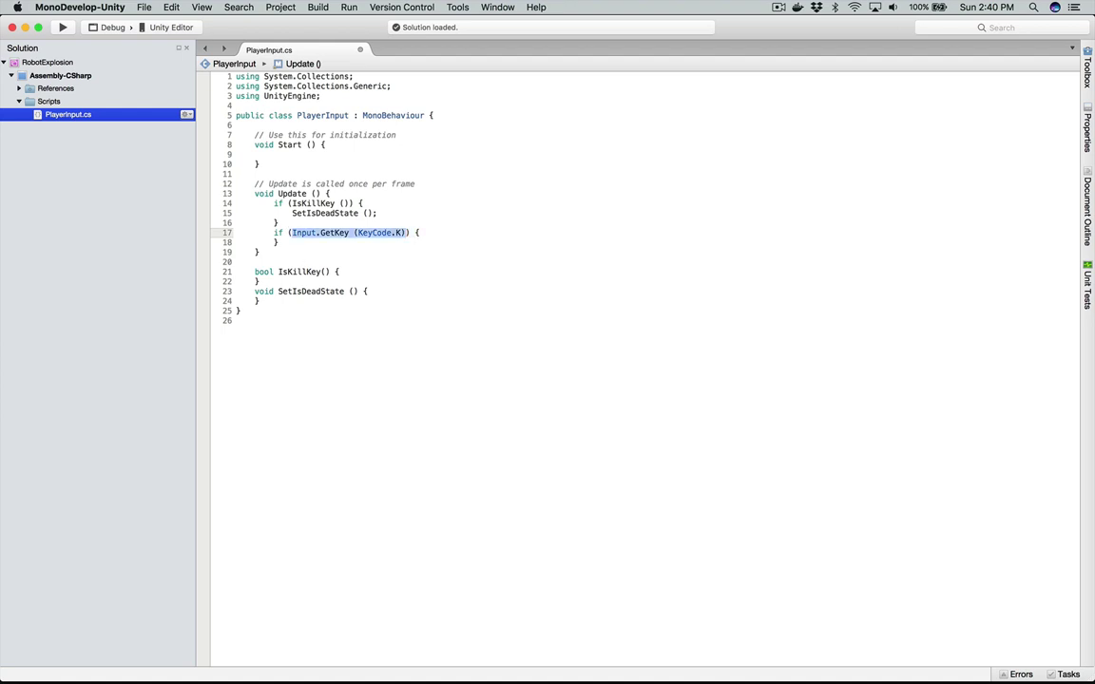
pyautogui.click(342, 272)
pyautogui.press('Return')
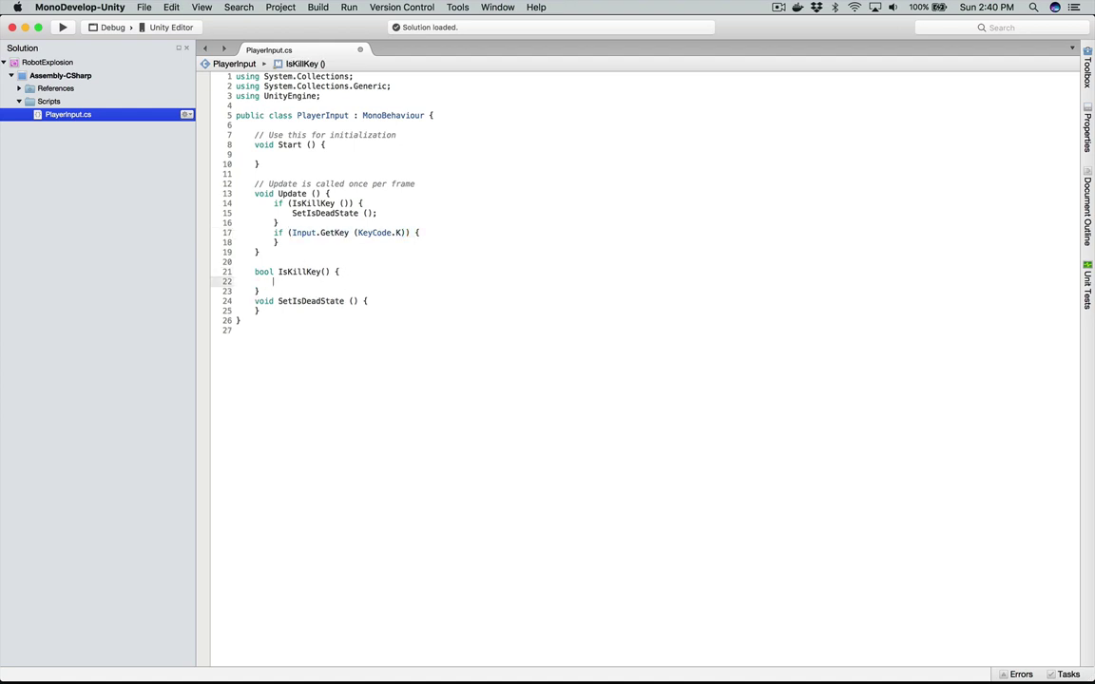
pyautogui.press('super+v')
pyautogui.click(273, 281)
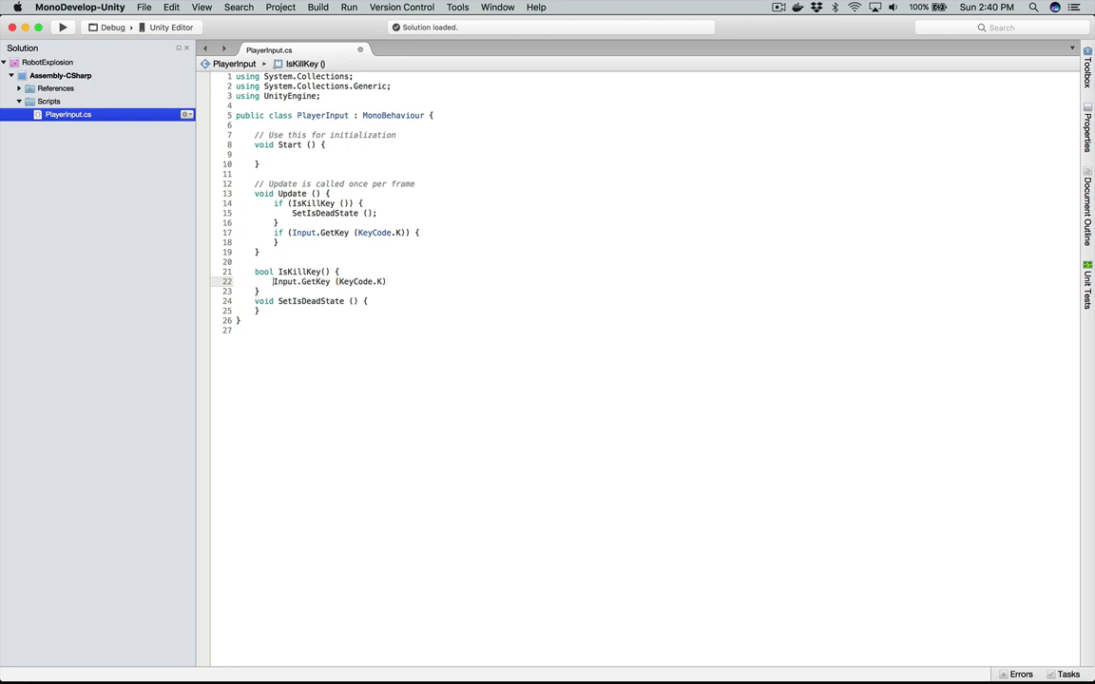
pyautogui.write('ret')
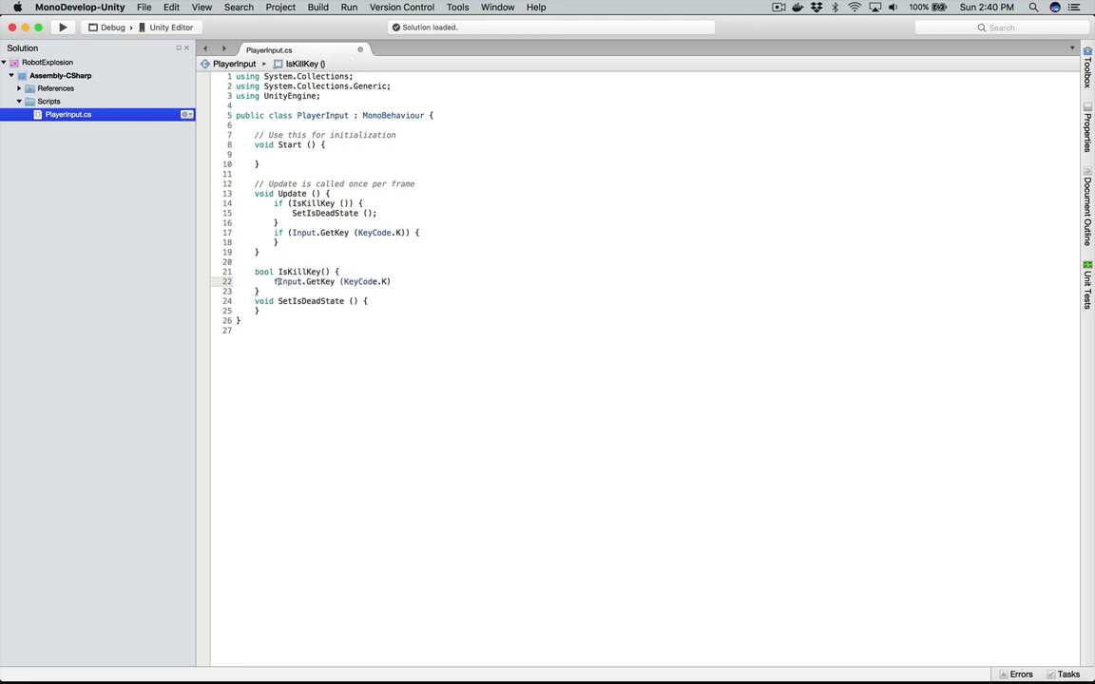
pyautogui.write('urn ')
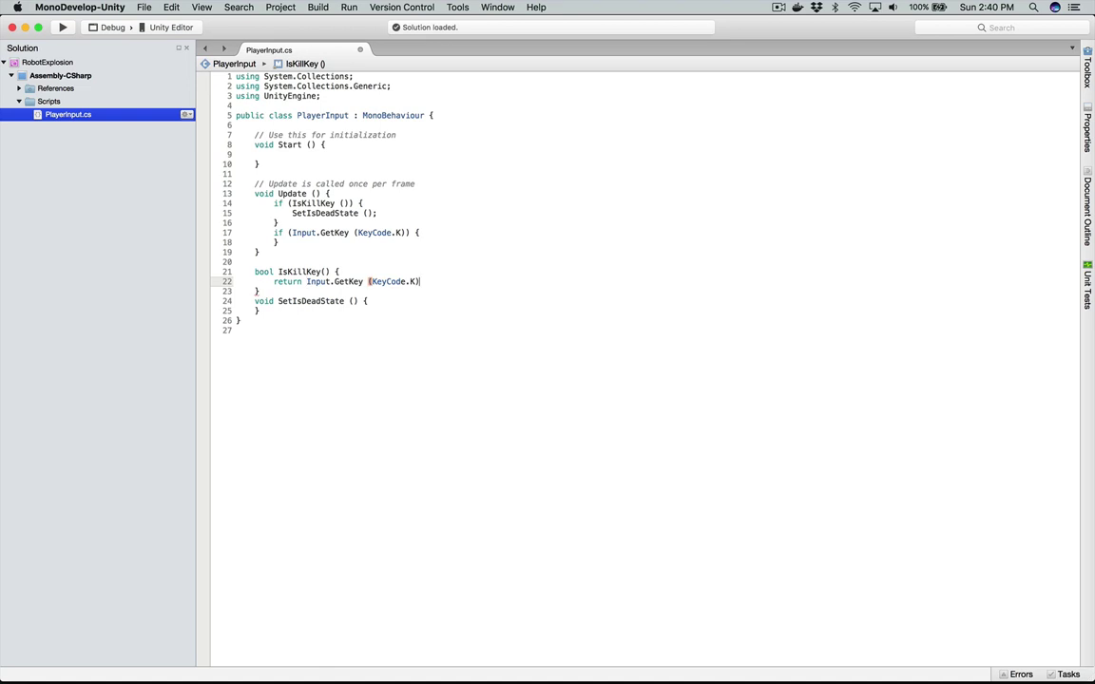
pyautogui.write(';')
pyautogui.press('Down')
pyautogui.press('Return')
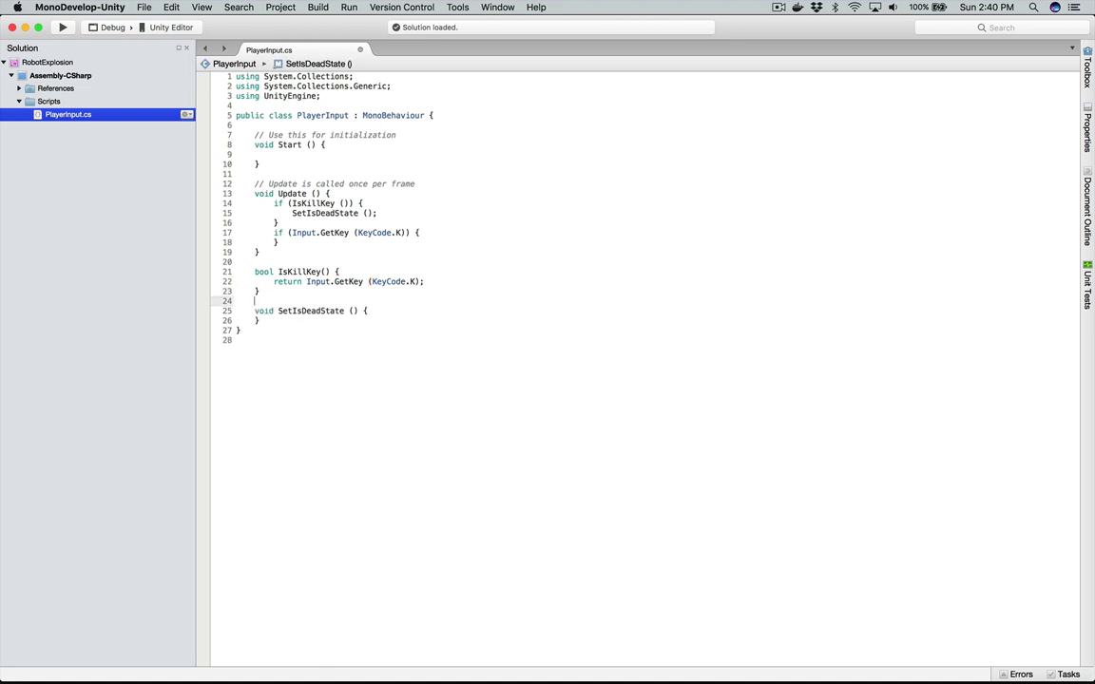
pyautogui.press('Down')
pyautogui.press('Down')
pyautogui.press('Up')
pyautogui.press('Up')
pyautogui.press('Up')
pyautogui.press('Up')
# Step: Delete the old K-key if block from Update
pyautogui.click(292, 204)
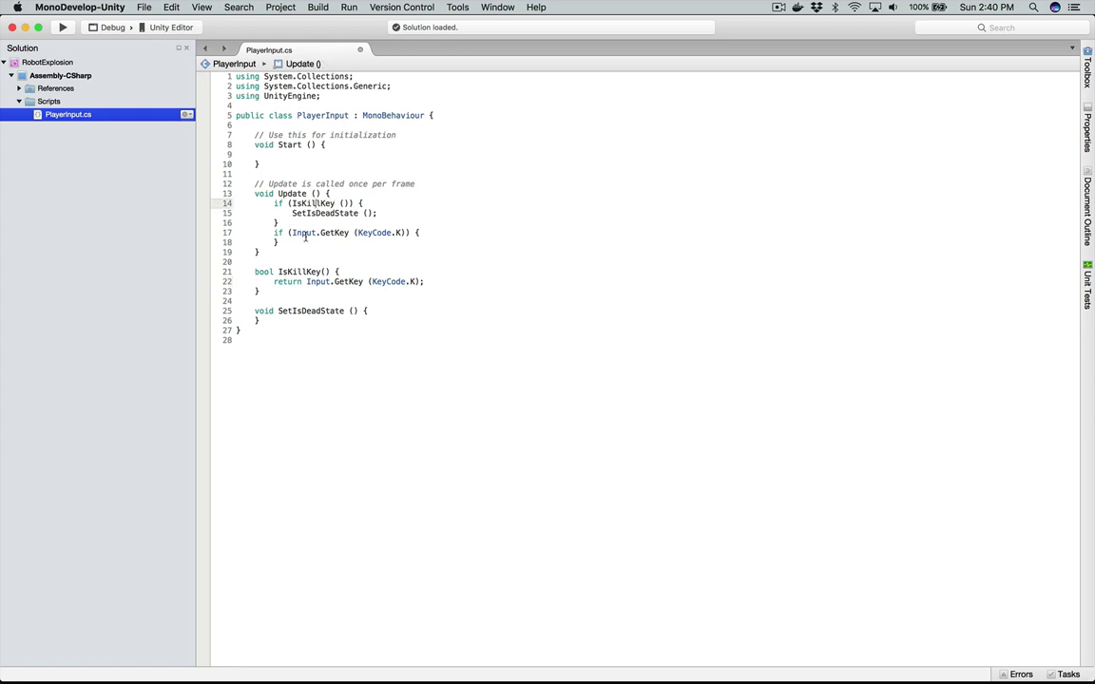
pyautogui.press('Down')
pyautogui.press('Down')
pyautogui.press('Down')
pyautogui.press('Home')
pyautogui.hotkey('shift', 'Down')
pyautogui.hotkey('shift', 'Down')
pyautogui.hotkey('shift', 'Up')
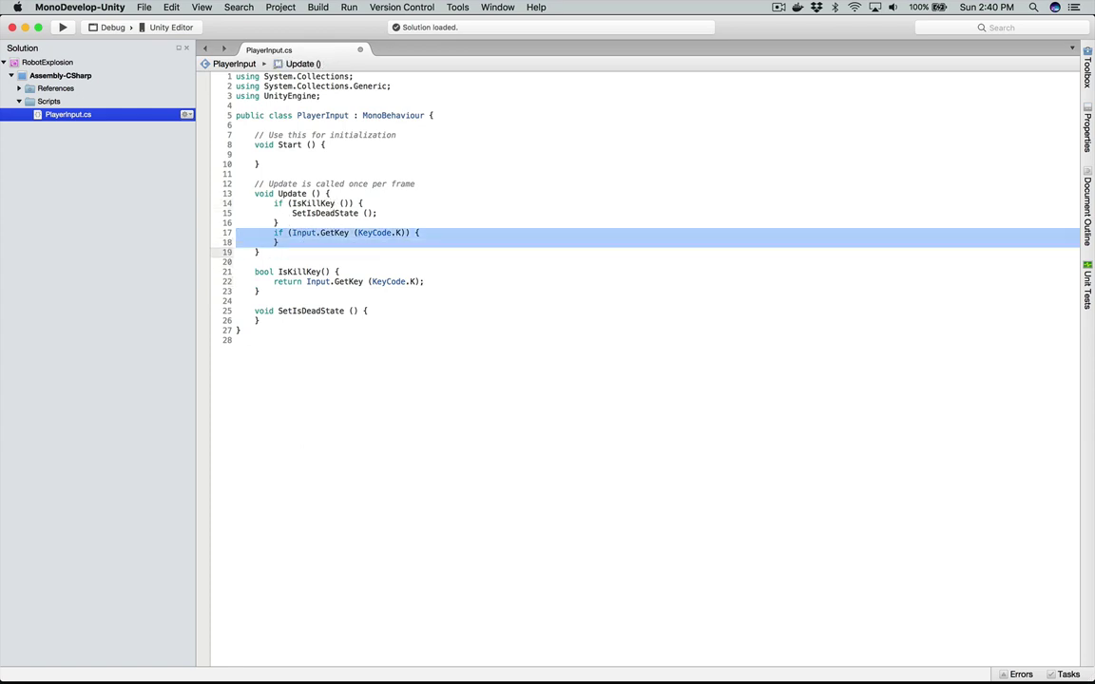
pyautogui.hotkey('shift', 'Down')
pyautogui.press('Delete')
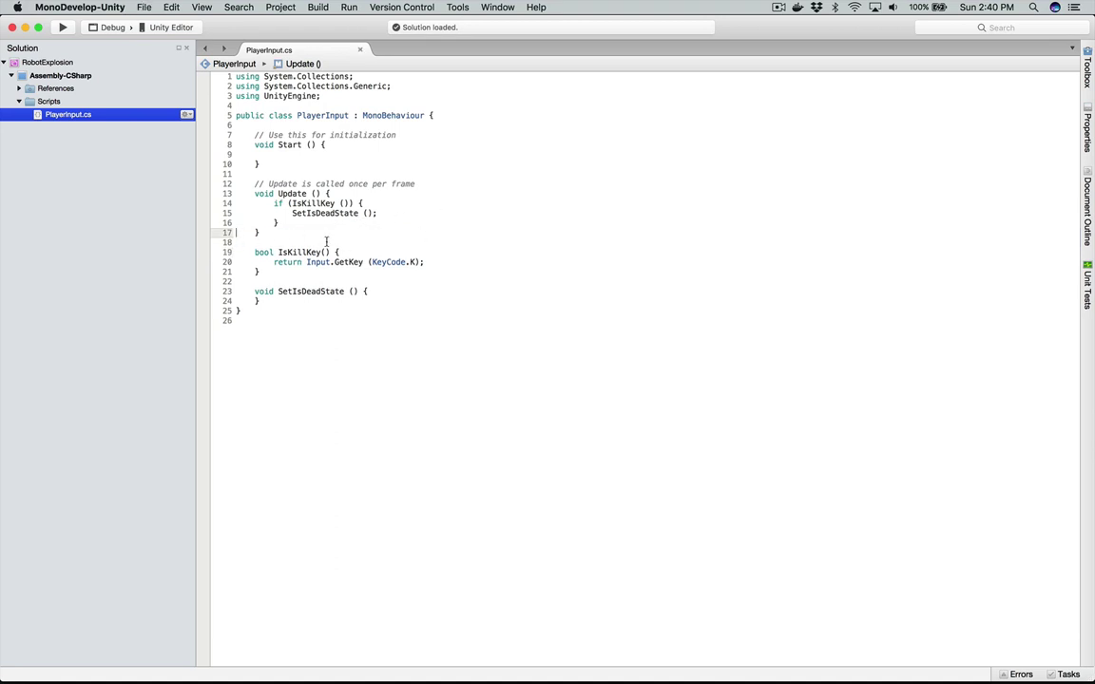
pyautogui.click(368, 291)
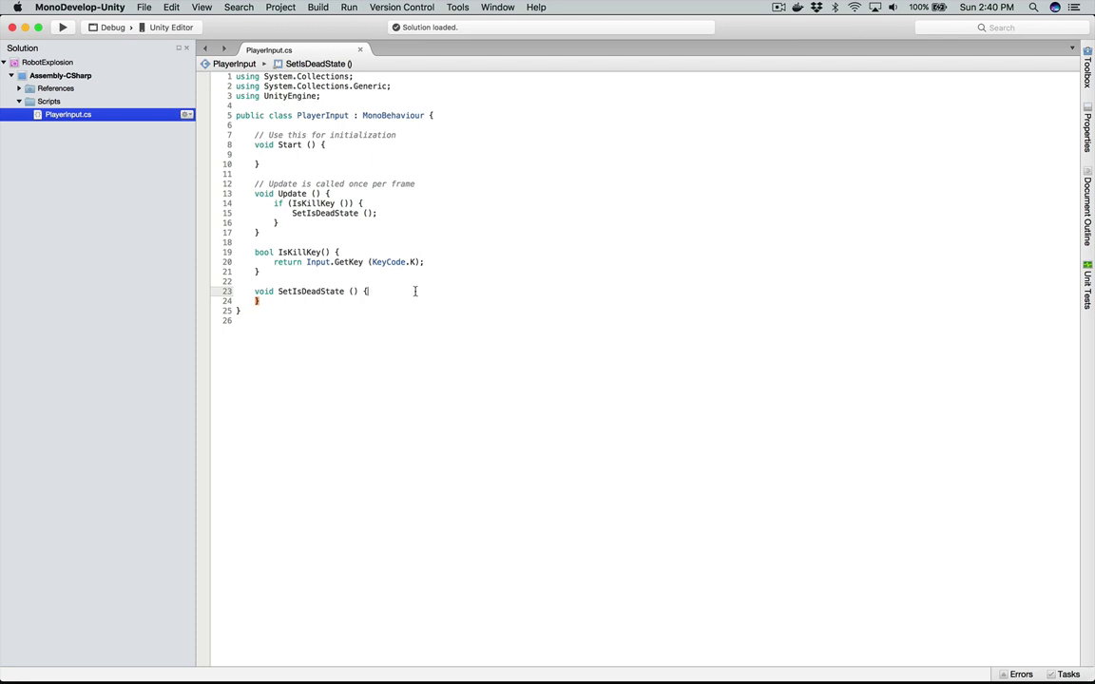
# Step: In SetIsDeadState, get the Animator with GetComponent<Animator> () and return if it is null
pyautogui.press('Return')
pyautogui.write('var')
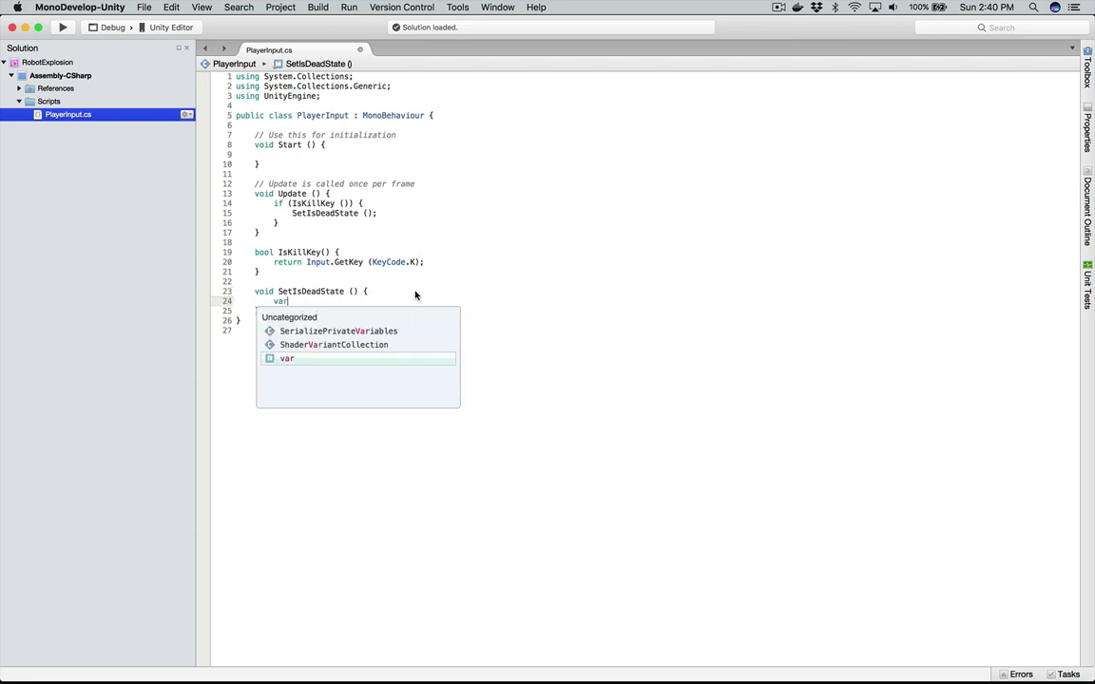
pyautogui.write(' animator = ')
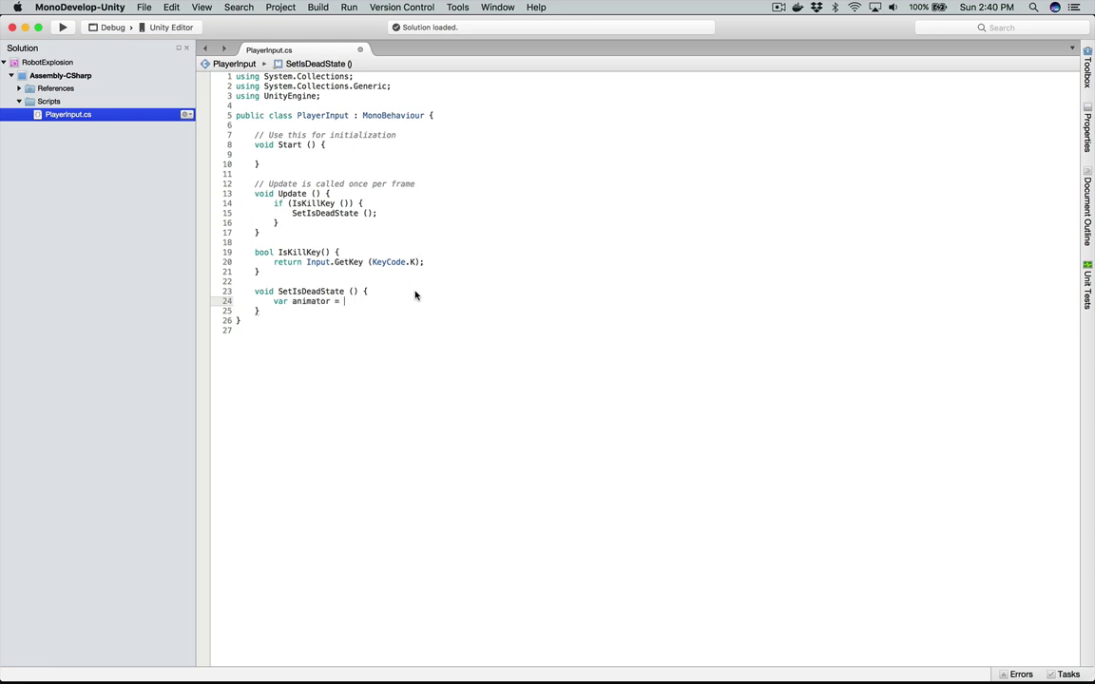
pyautogui.write('Get')
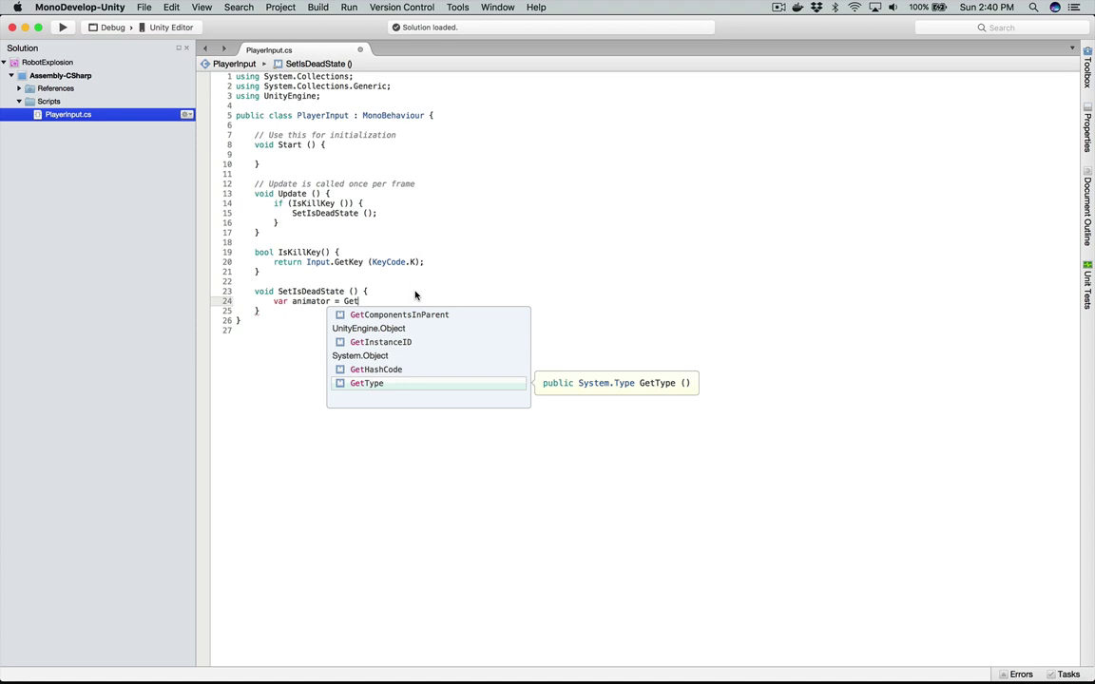
pyautogui.write('Component<')
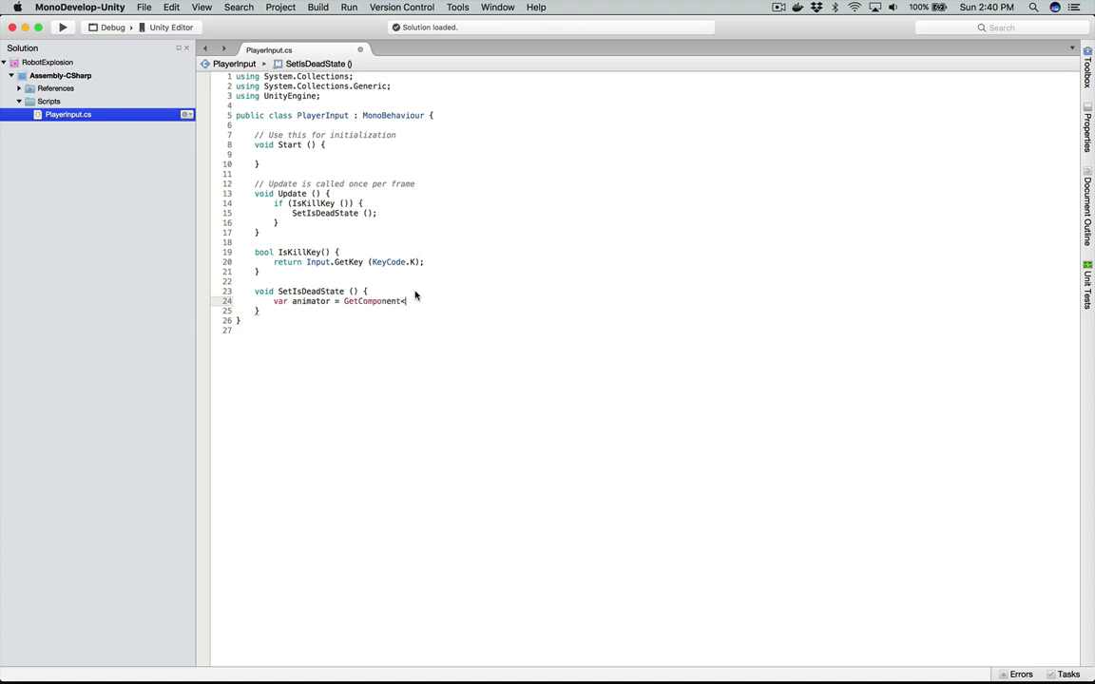
pyautogui.write('Animator> ();')
pyautogui.press('Return')
pyautogui.write('if (')
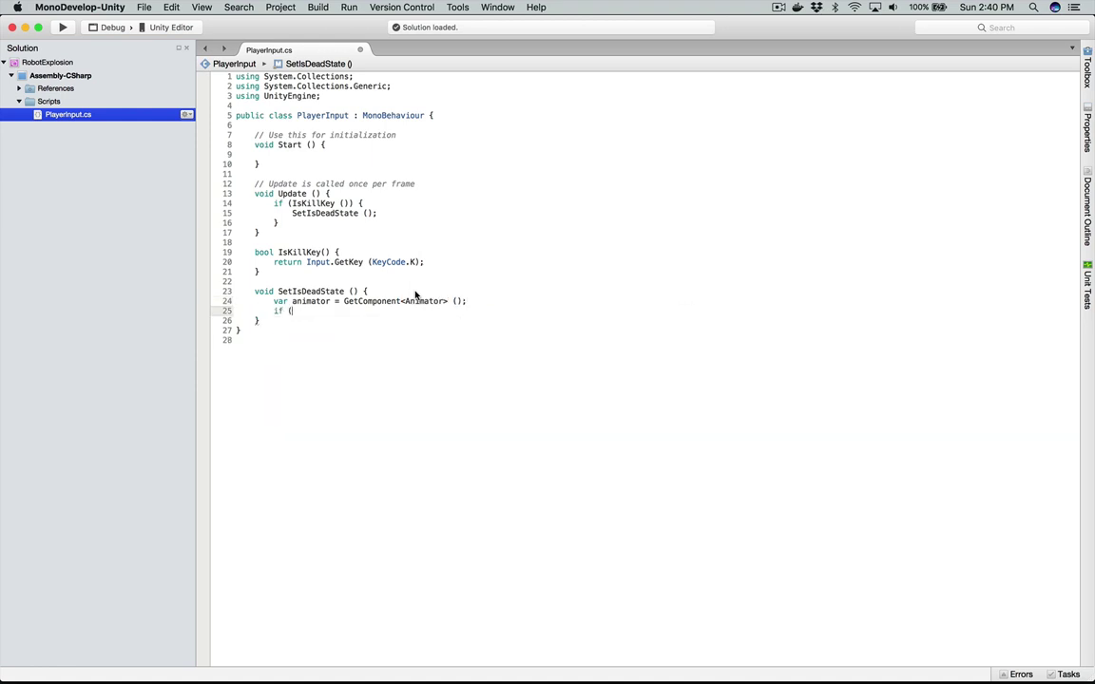
pyautogui.press('BackSpace')
pyautogui.press('BackSpace')
pyautogui.write('(ani')
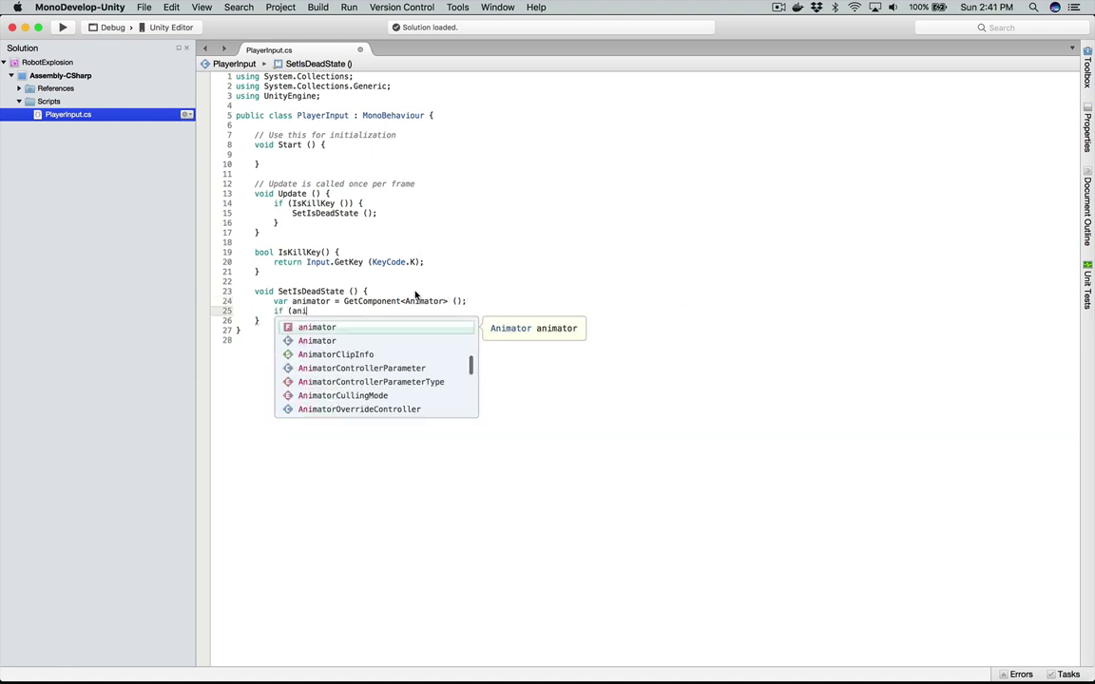
pyautogui.write('mator == nu')
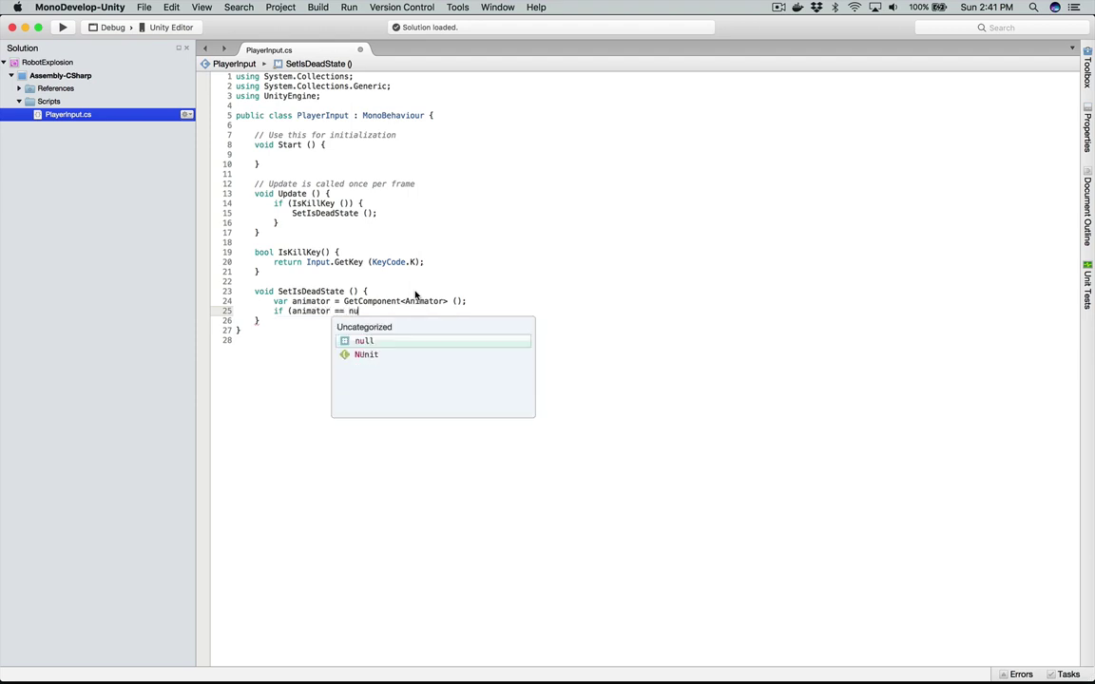
pyautogui.write('ll) ')
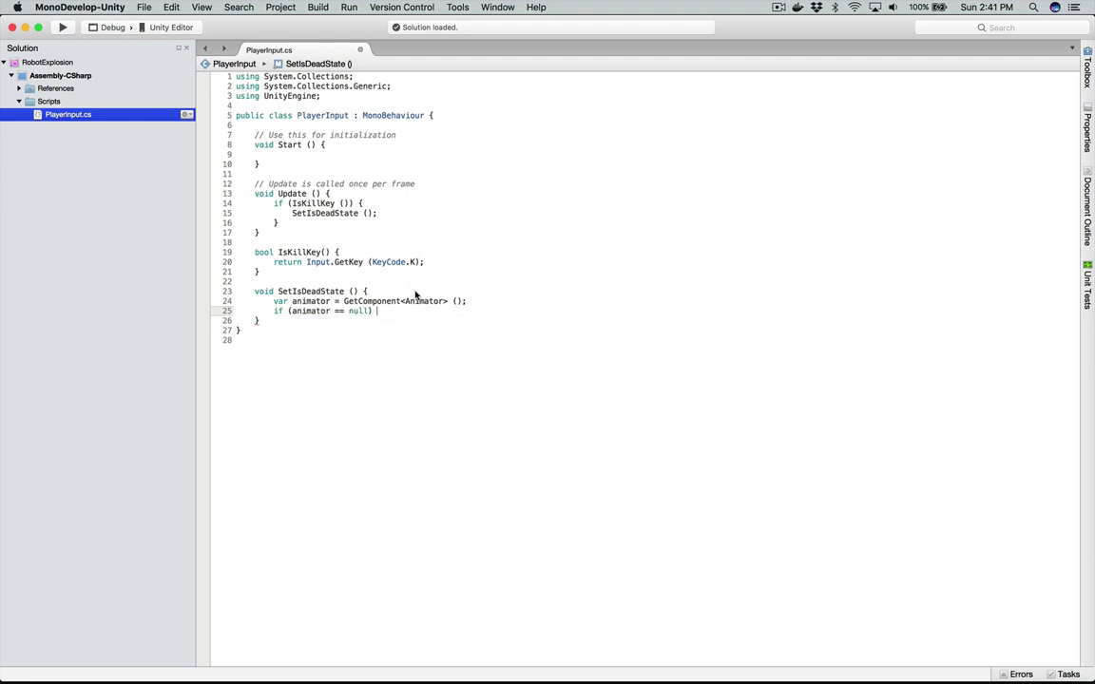
pyautogui.write('{')
pyautogui.press('Return')
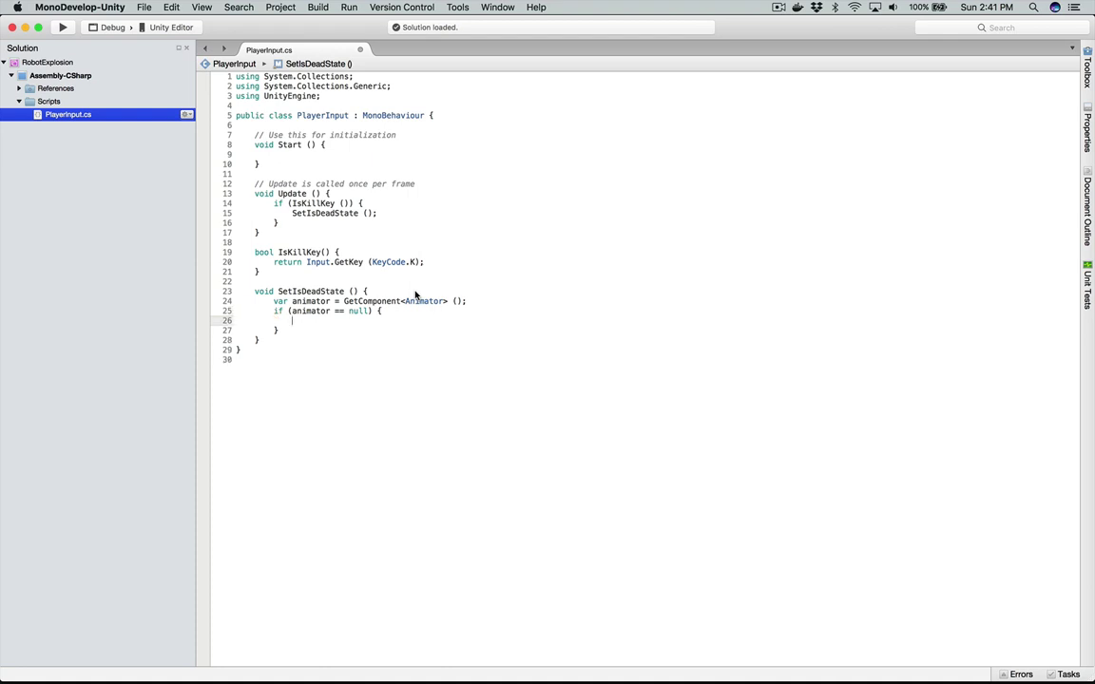
pyautogui.write('return;')
pyautogui.press('Down')
pyautogui.press('Return')
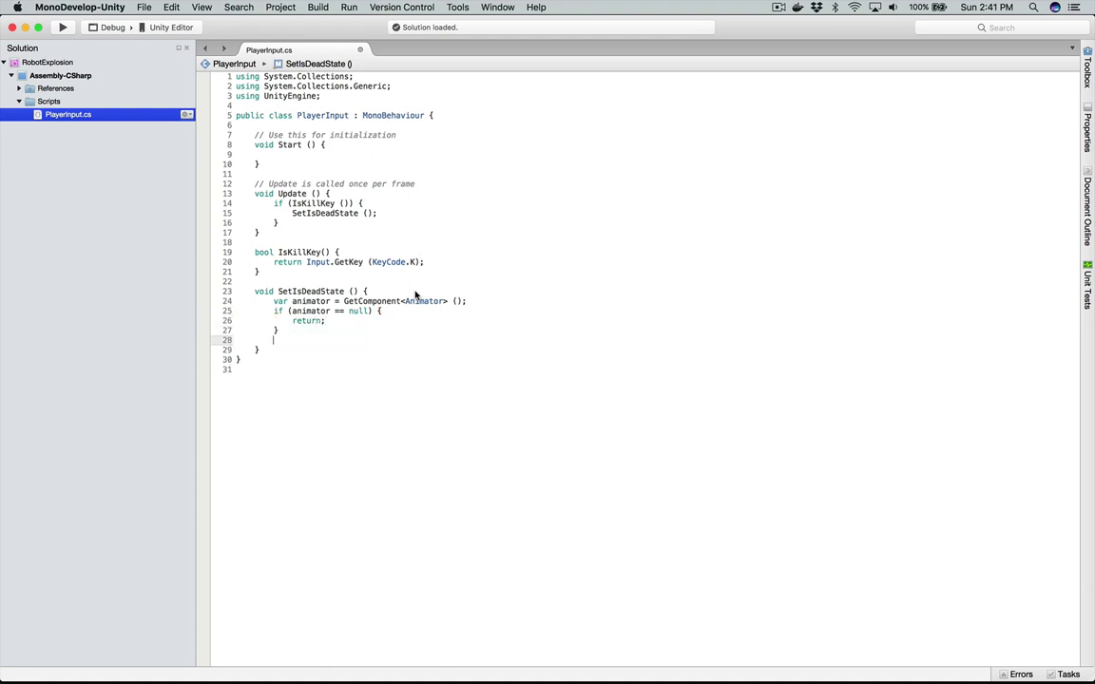
# Step: Add animator.SetBool ("IsDead", true); and save the script
pyautogui.press('Return')
pyautogui.write('animator.')
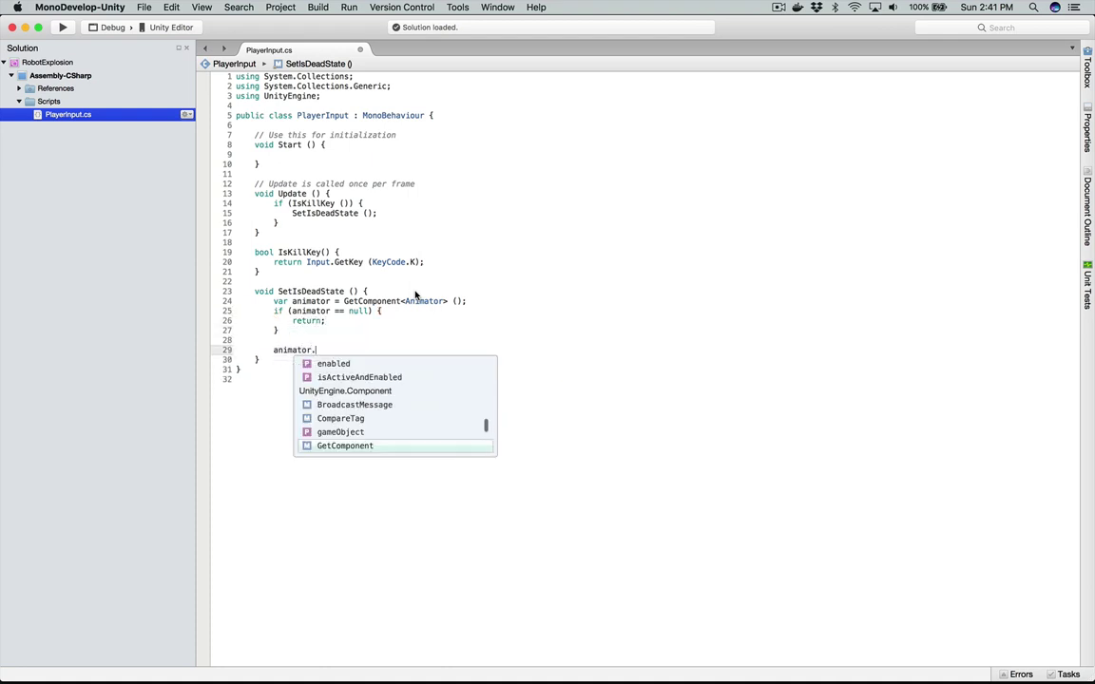
pyautogui.write('SetS')
pyautogui.press('BackSpace')
pyautogui.write('B')
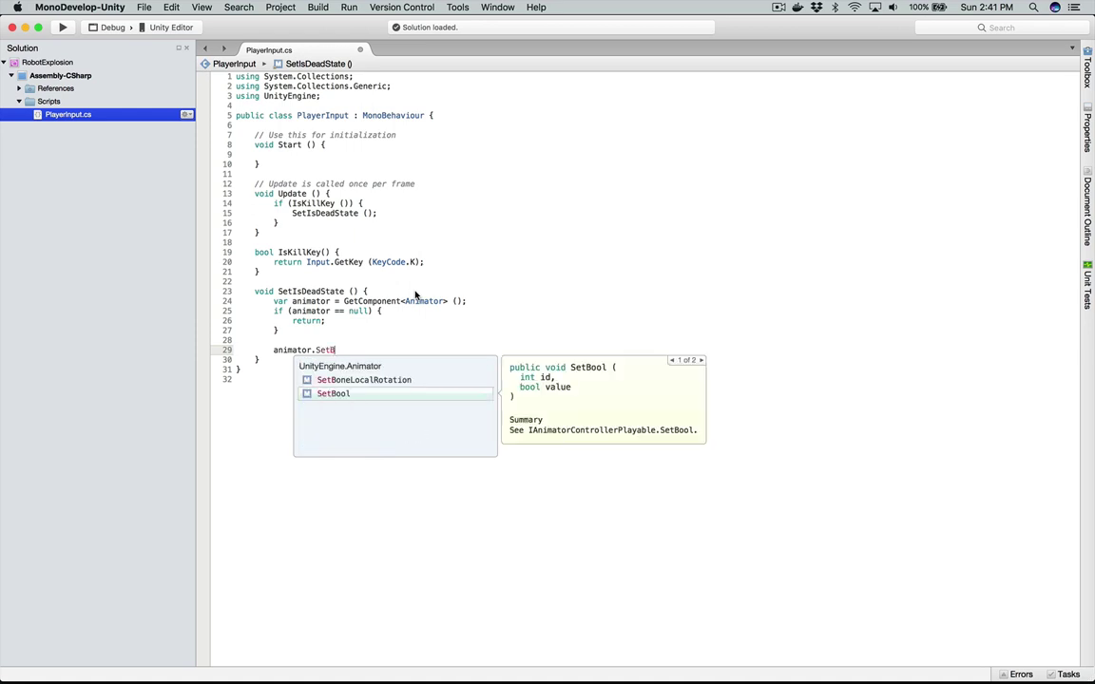
pyautogui.write('ool ("Is')
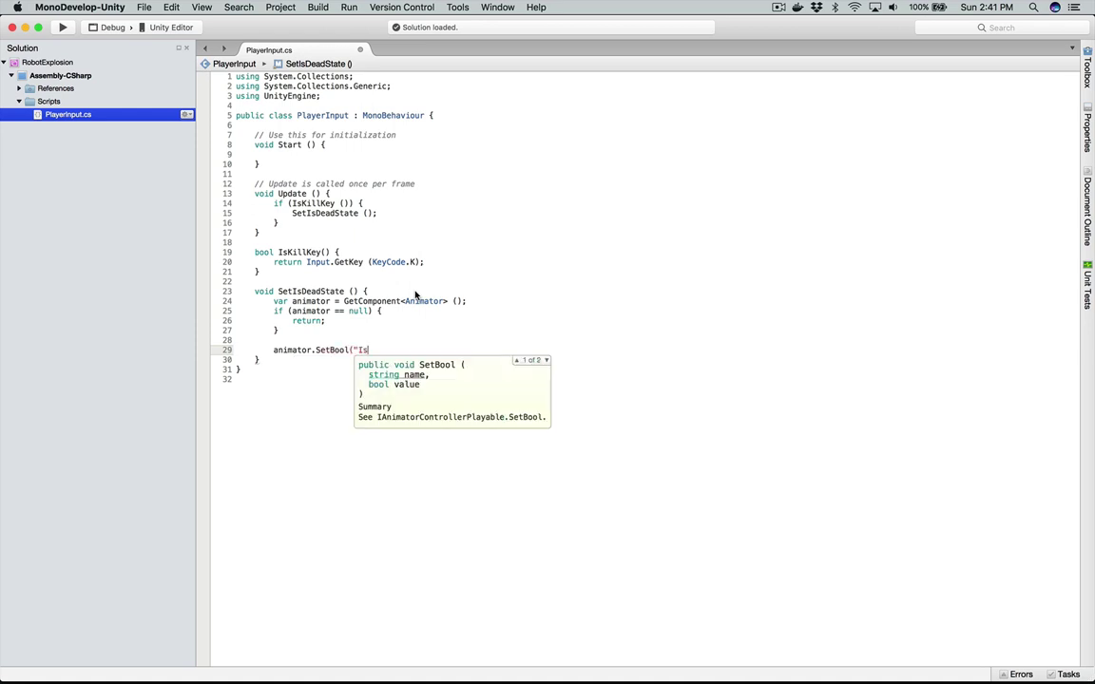
pyautogui.write('Dead", true)')
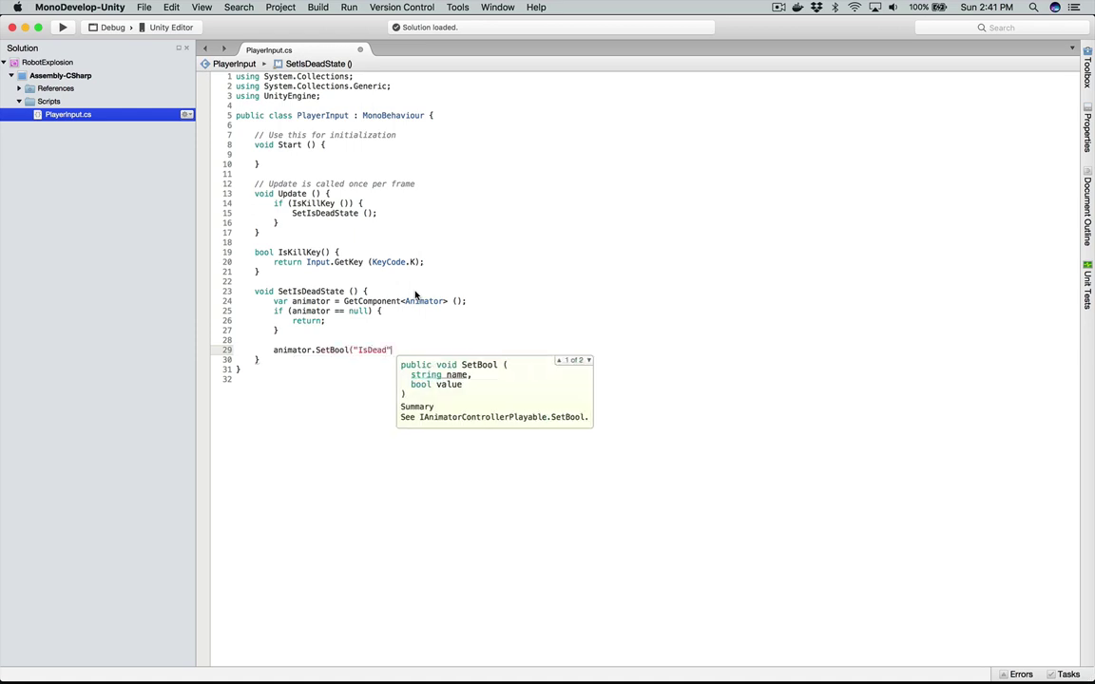
pyautogui.write(';')
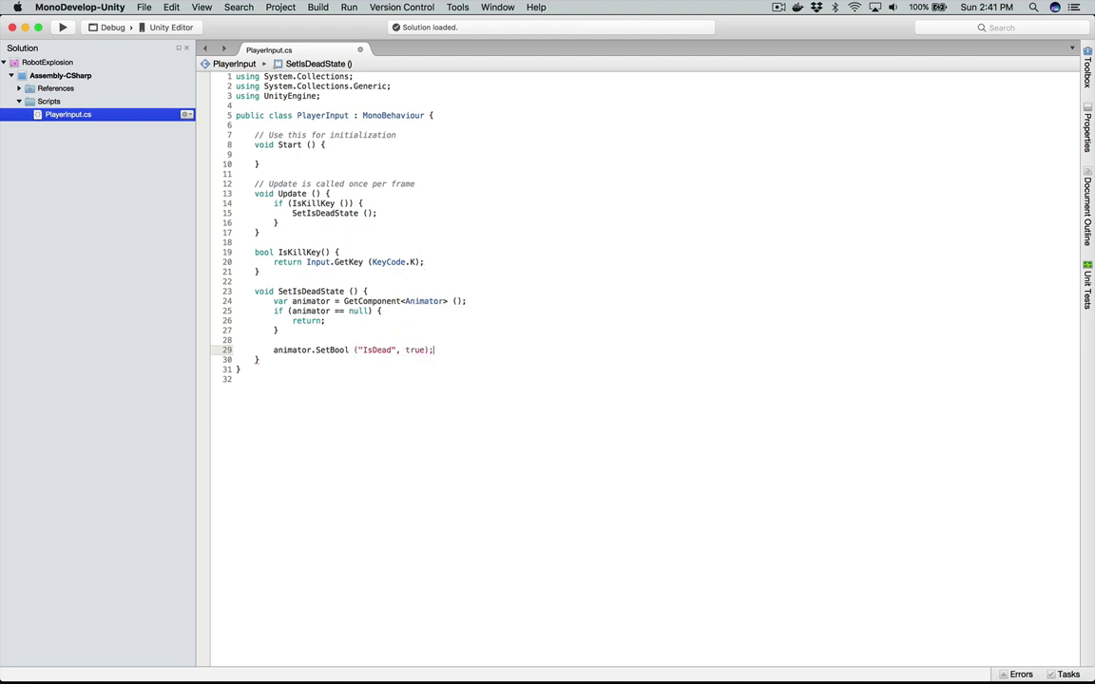
pyautogui.press('super+s')
# Step: Build the scripts, then play BattleScene to test the robot enemy and stop playback
pyautogui.press('super+b')
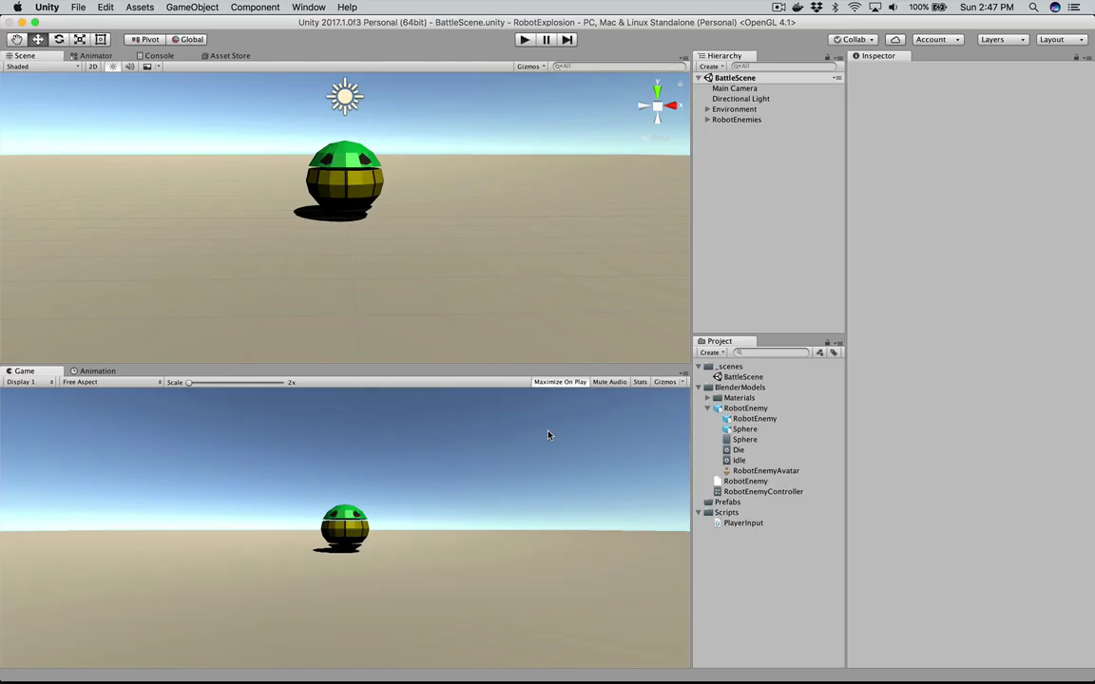
pyautogui.click(522, 40)
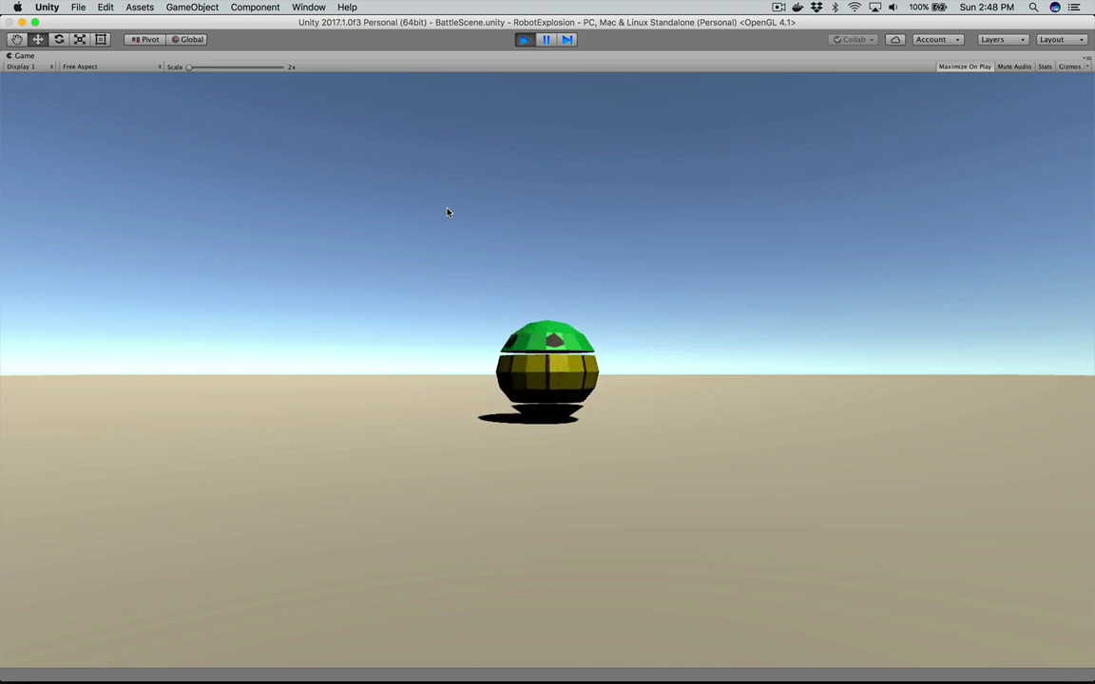
pyautogui.click(522, 39)
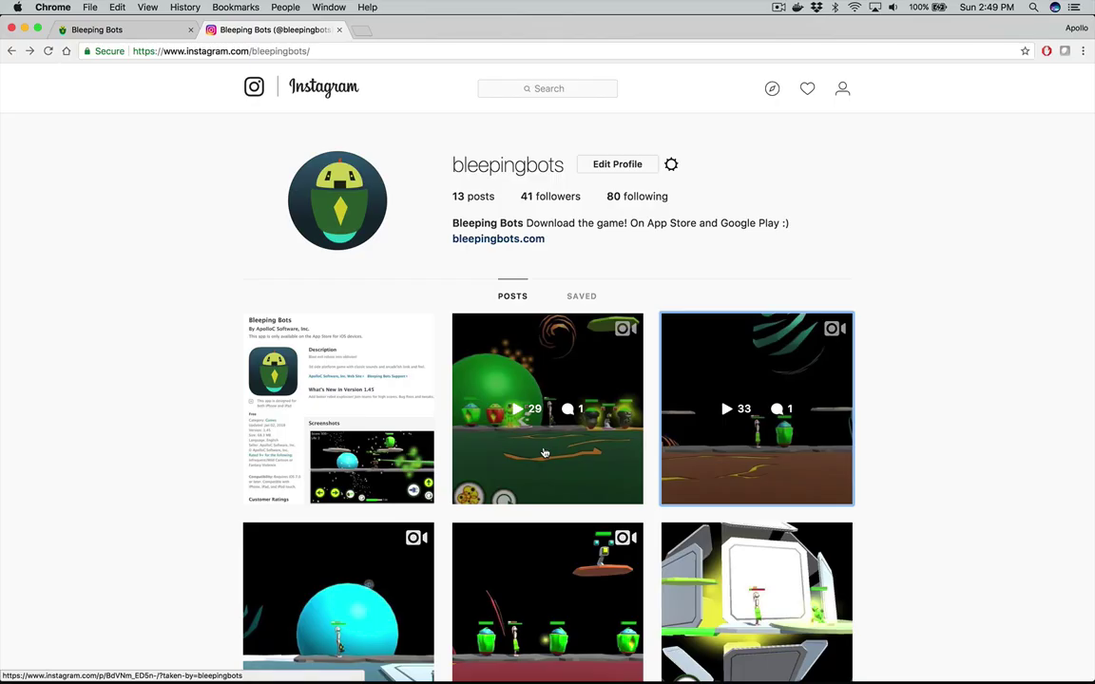
# Step: Switch from Chrome's Instagram page back to the Unity editor
pyautogui.press('super+Tab')
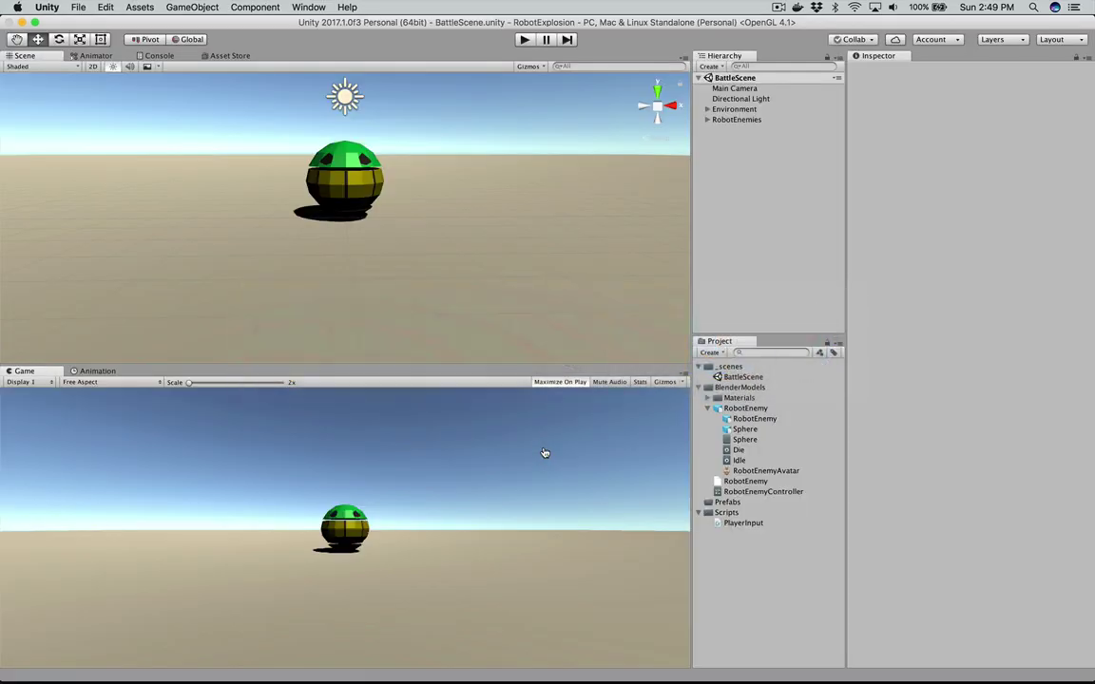
# Step: Collapse the RobotEnemy model's child assets in the Project panel and switch over to Chrome
pyautogui.click(746, 409)
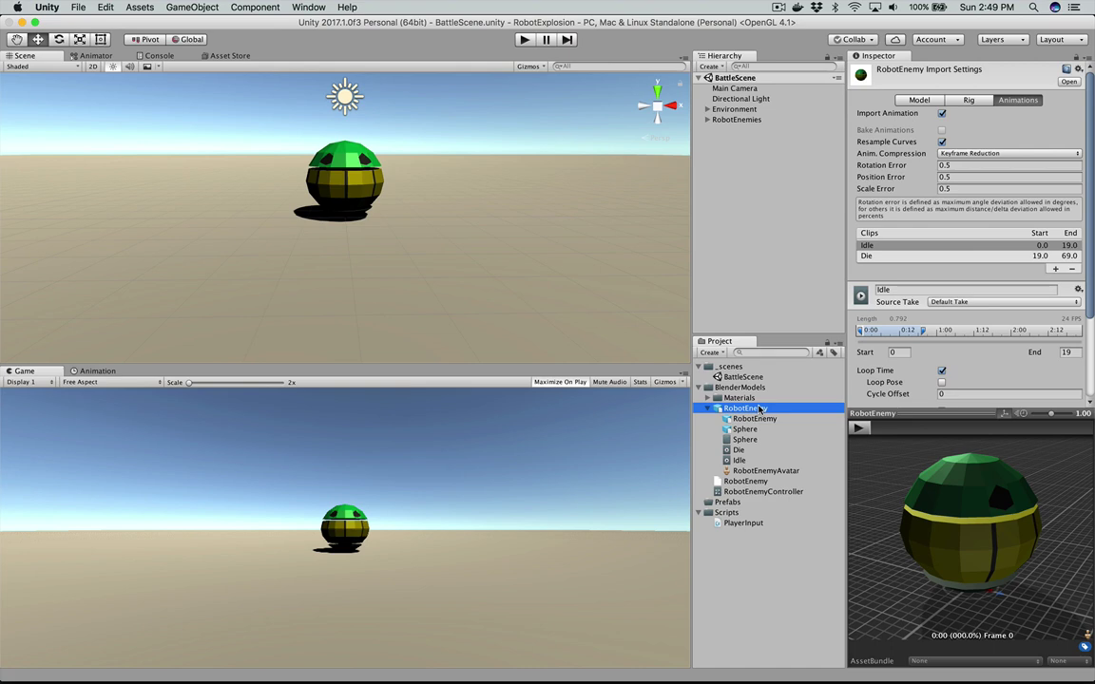
pyautogui.press('Left')
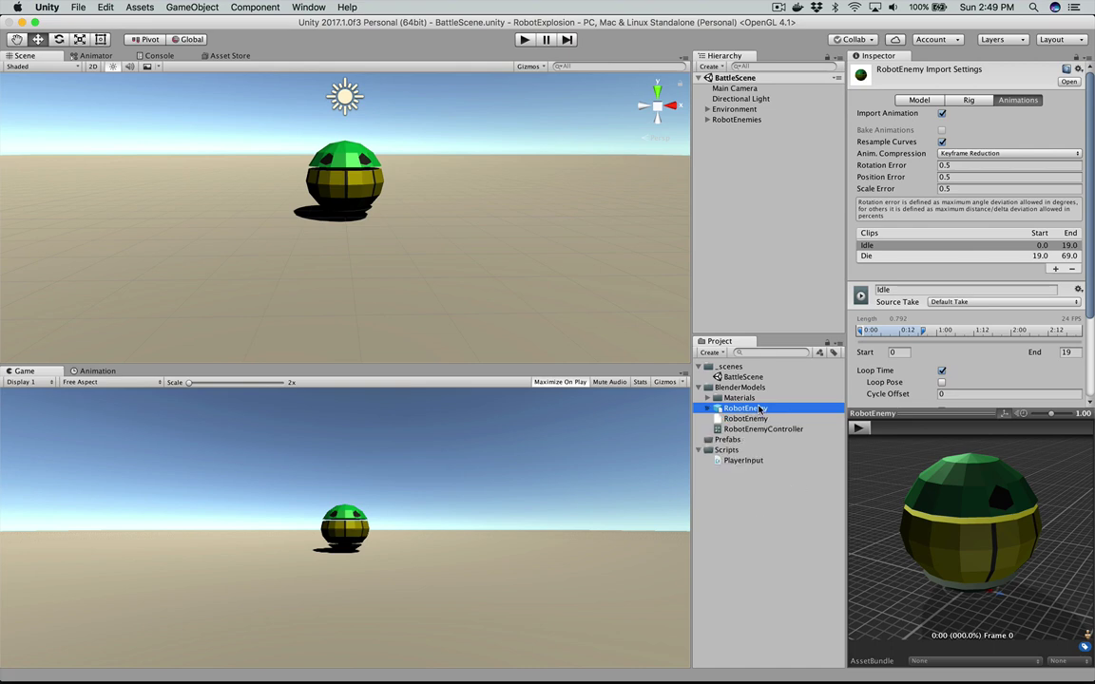
pyautogui.press('super+Tab')
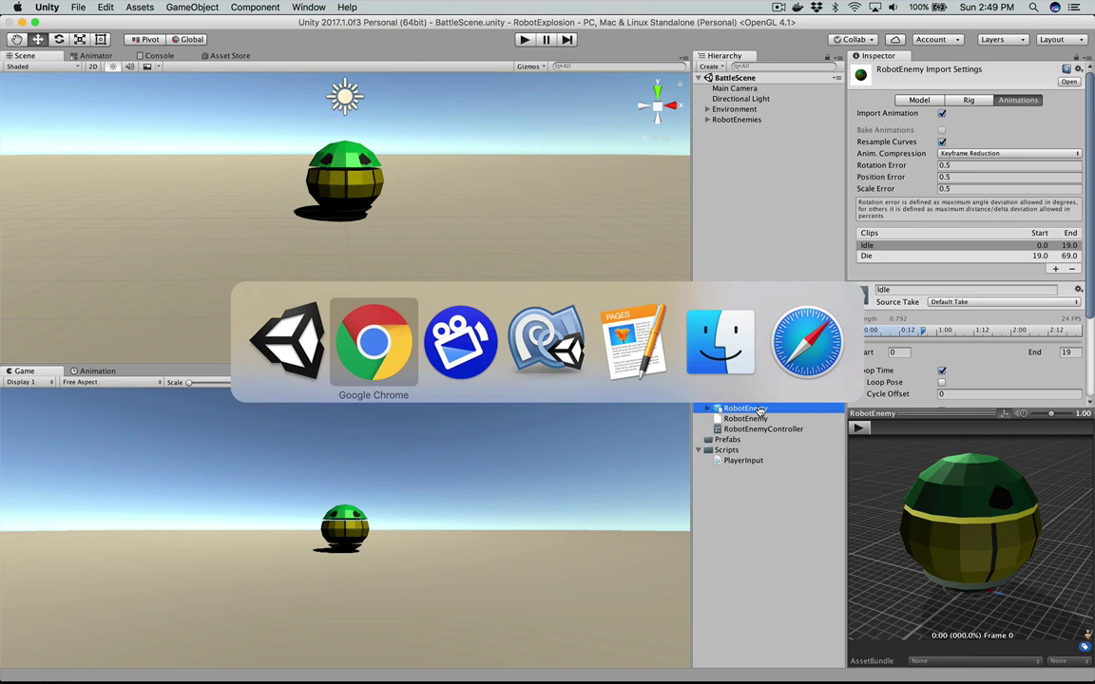
pyautogui.press('super+Tab')
pyautogui.press('super+Tab')
pyautogui.press('super+Tab')
pyautogui.press('super+Tab')
pyautogui.press('Escape')
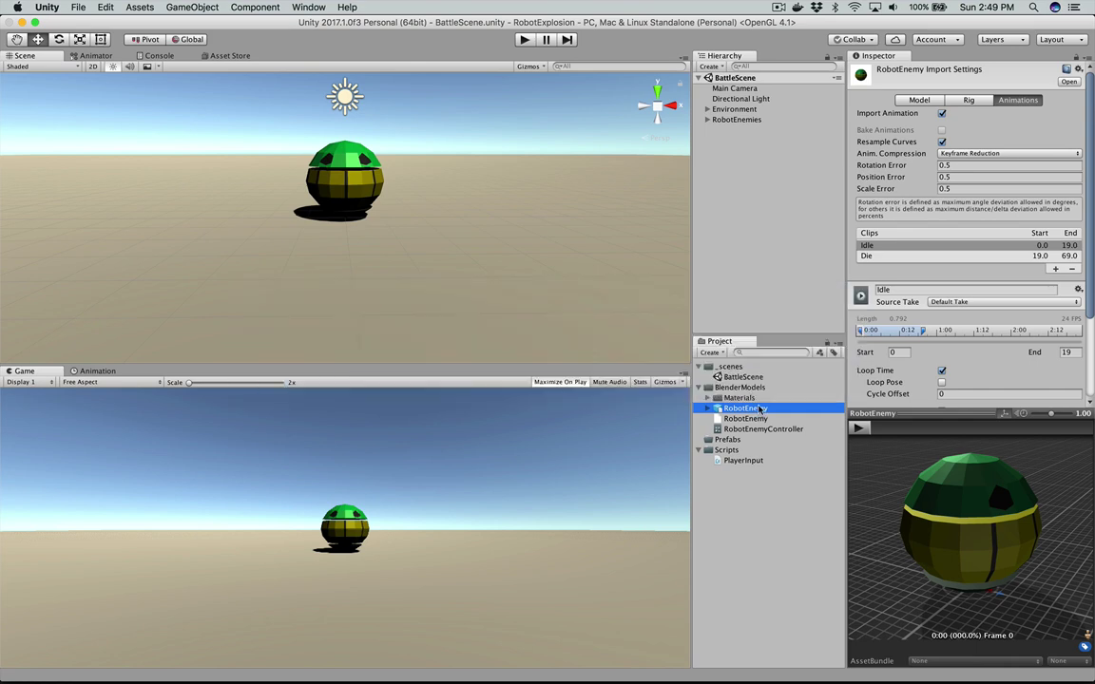
pyautogui.click(570, 498)
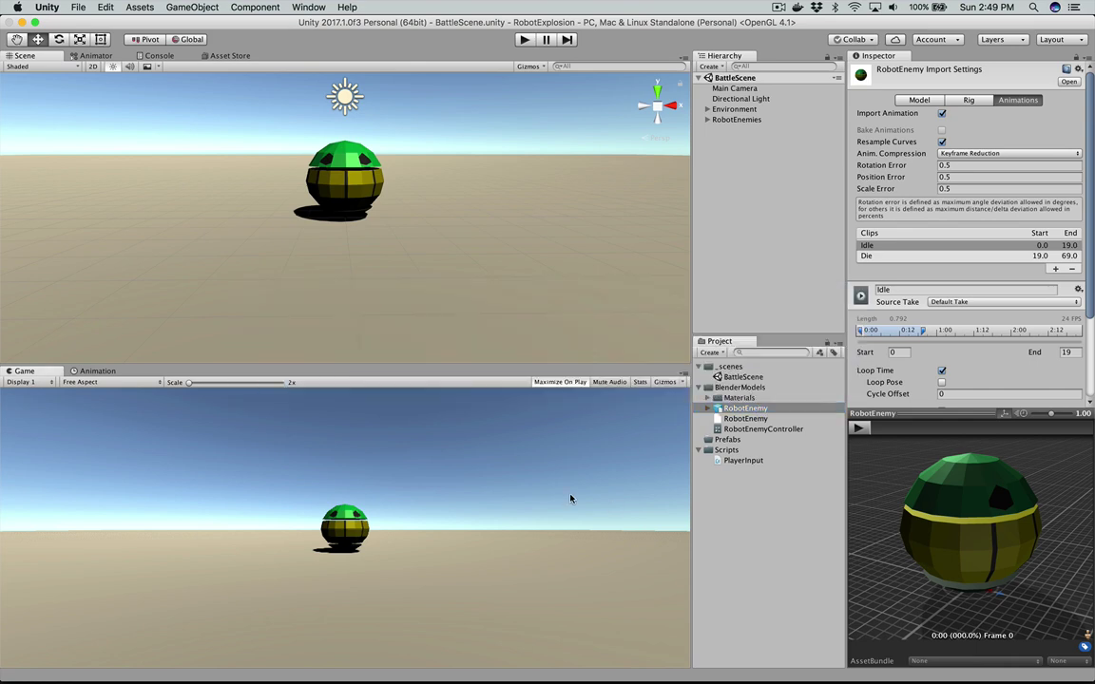
pyautogui.press('super+Tab')
# Step: In Finder, open RobotExplosion, then Assets, then the BlenderModels folder
pyautogui.press('super+Tab')
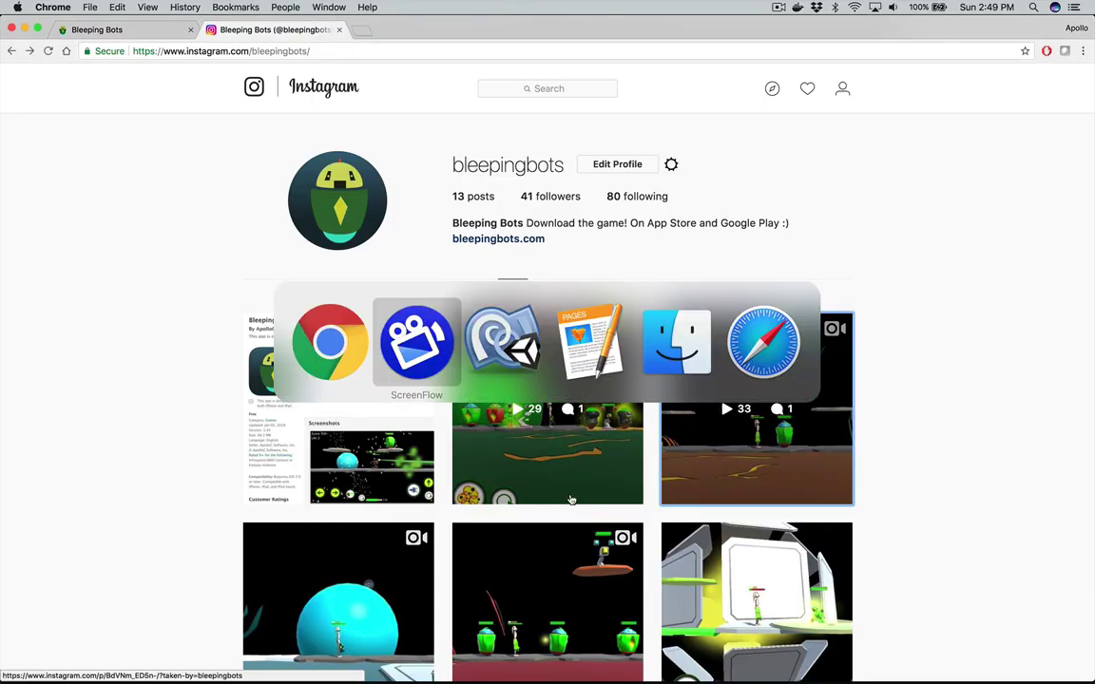
pyautogui.press('super+Tab')
pyautogui.press('super+Tab')
pyautogui.press('super+Tab')
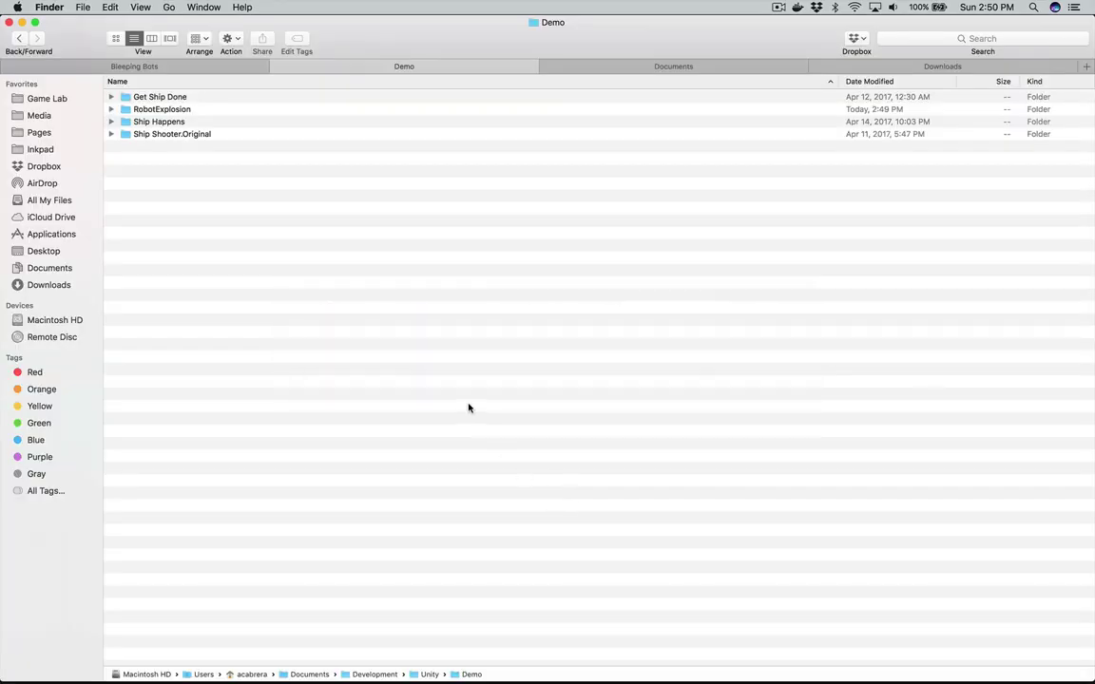
pyautogui.click(235, 109)
pyautogui.doubleClick(235, 109)
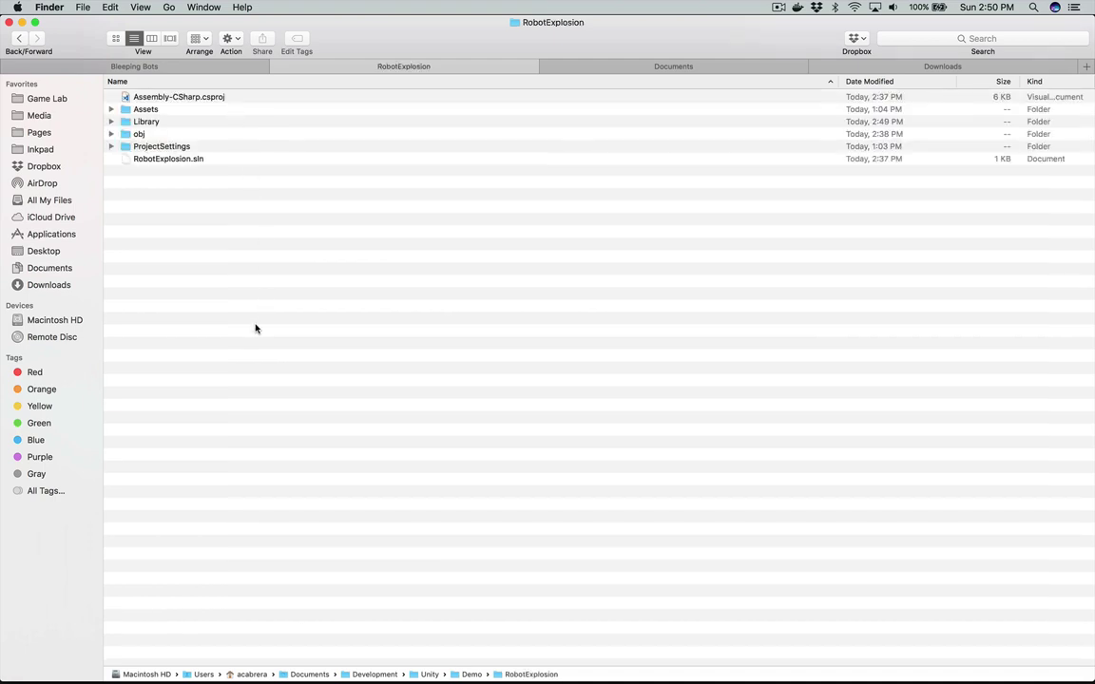
pyautogui.doubleClick(145, 110)
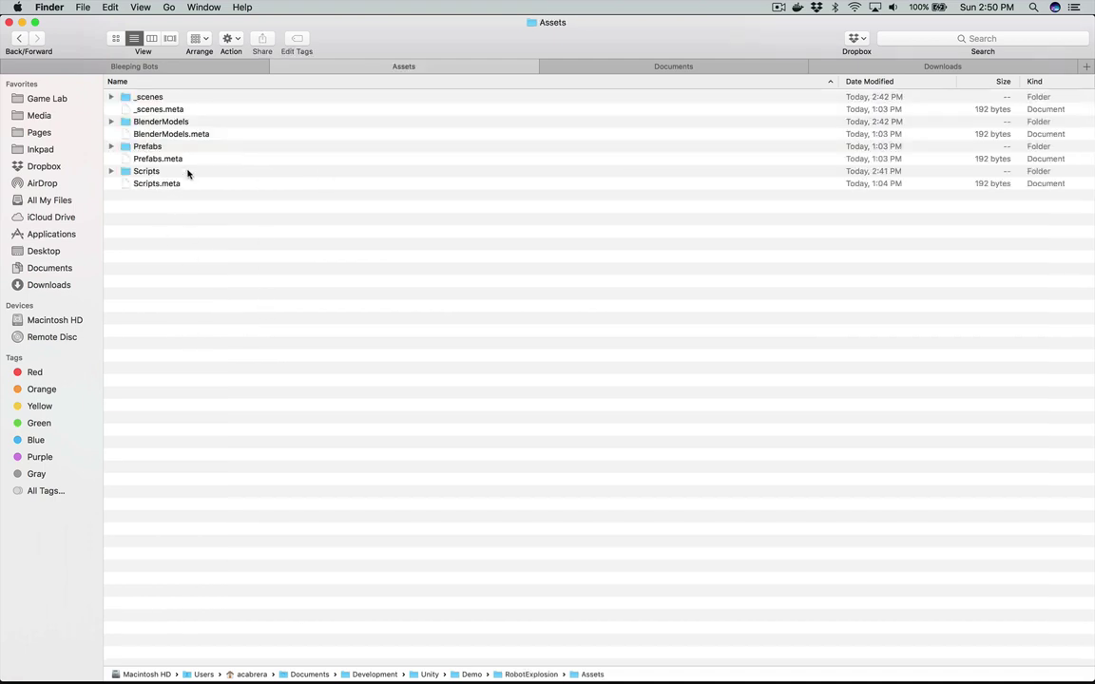
pyautogui.click(166, 122)
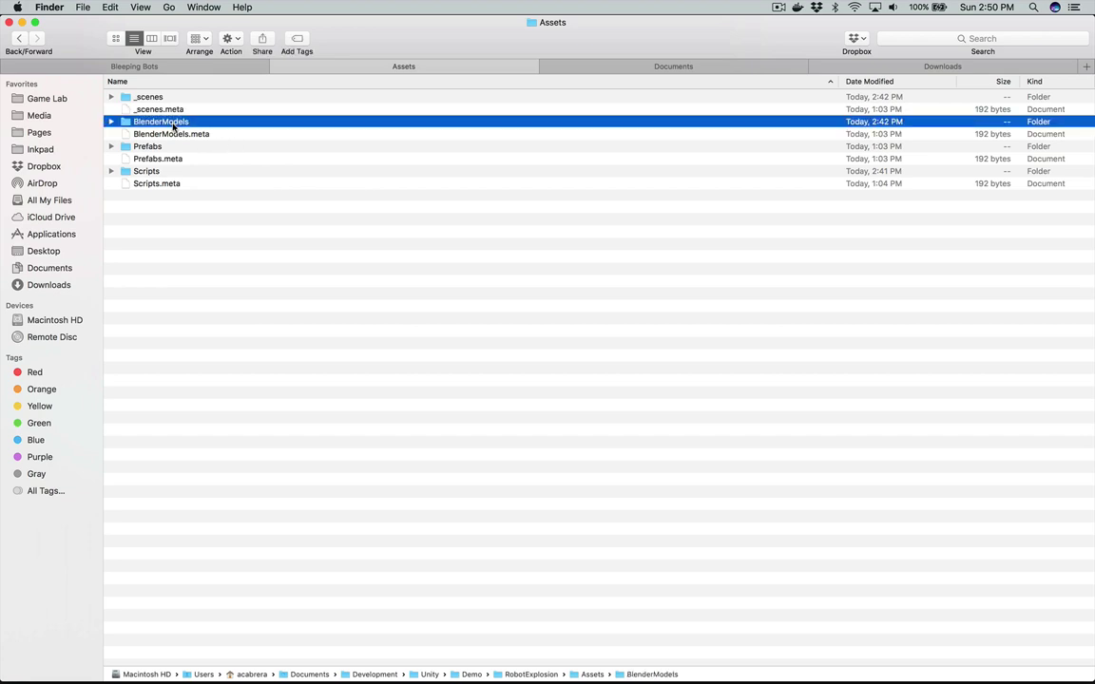
pyautogui.doubleClick(166, 122)
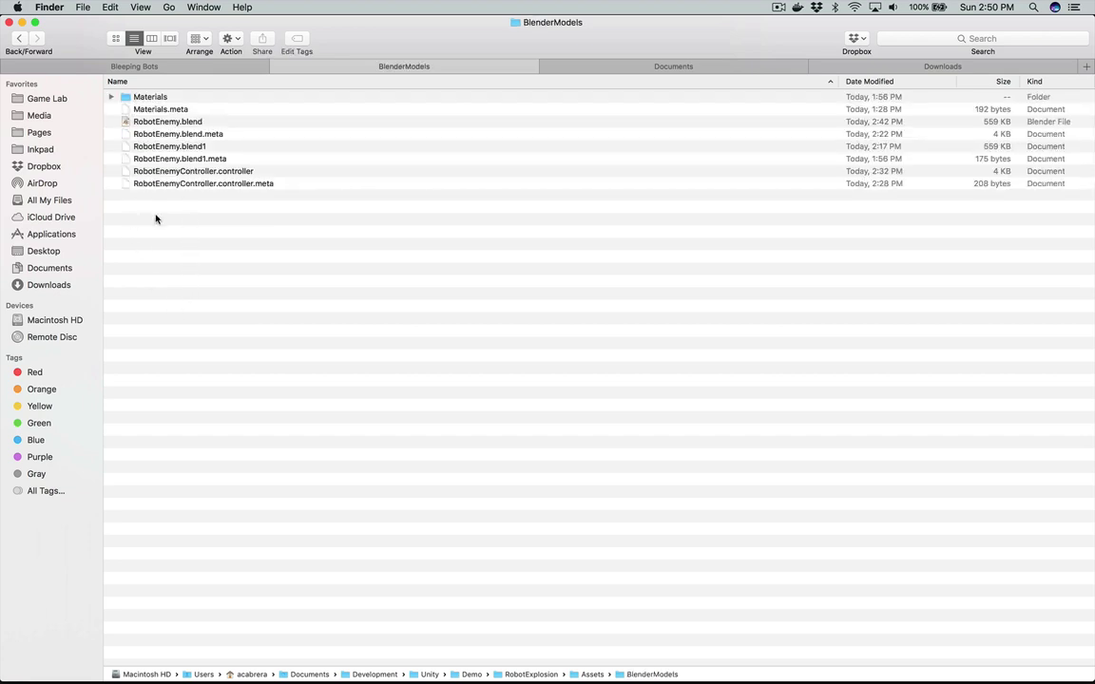
# Step: Go back up to the Assets folder listing _scenes, BlenderModels, Prefabs and Scripts
pyautogui.press('super+Tab')
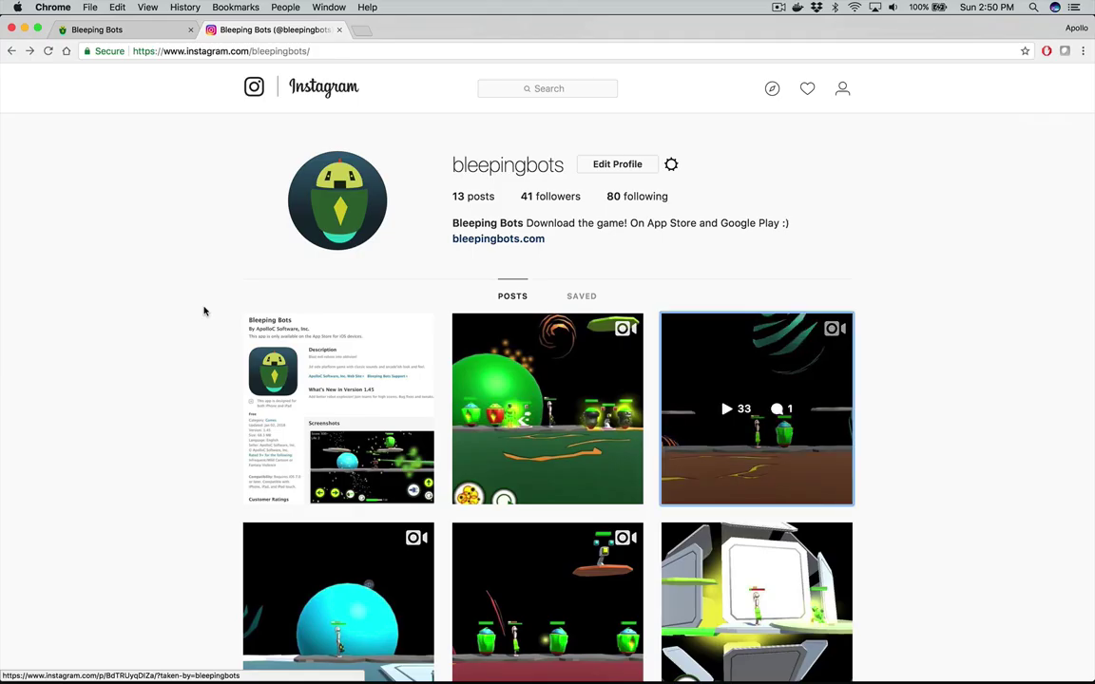
pyautogui.press('super+Tab')
pyautogui.press('super+Up')
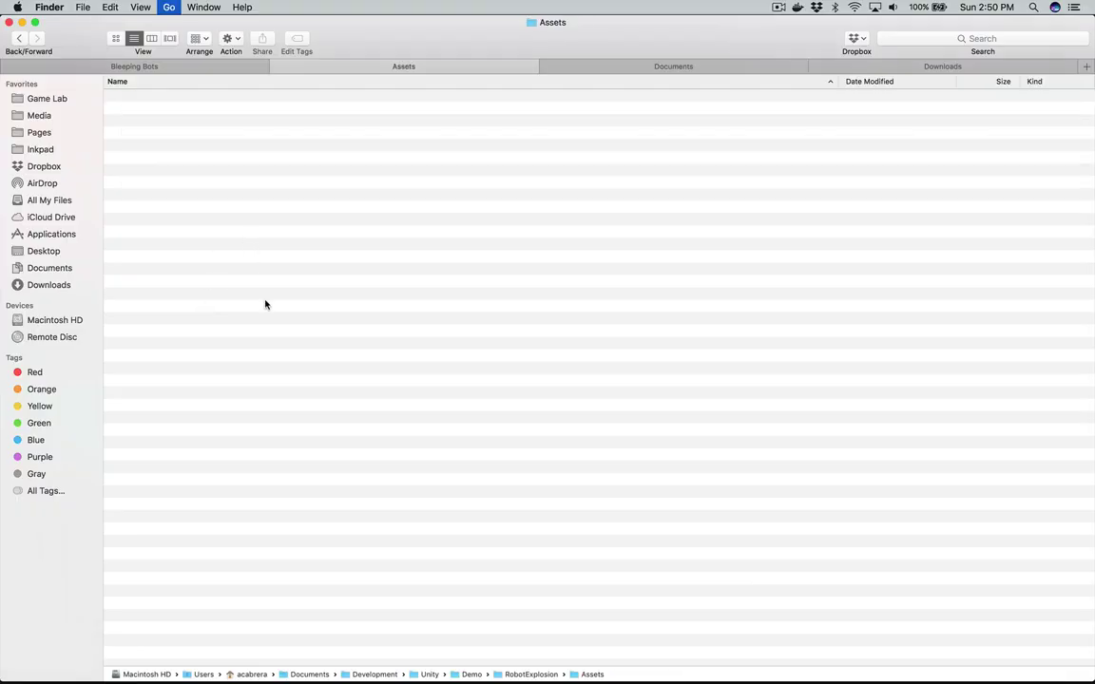
pyautogui.click(230, 306)
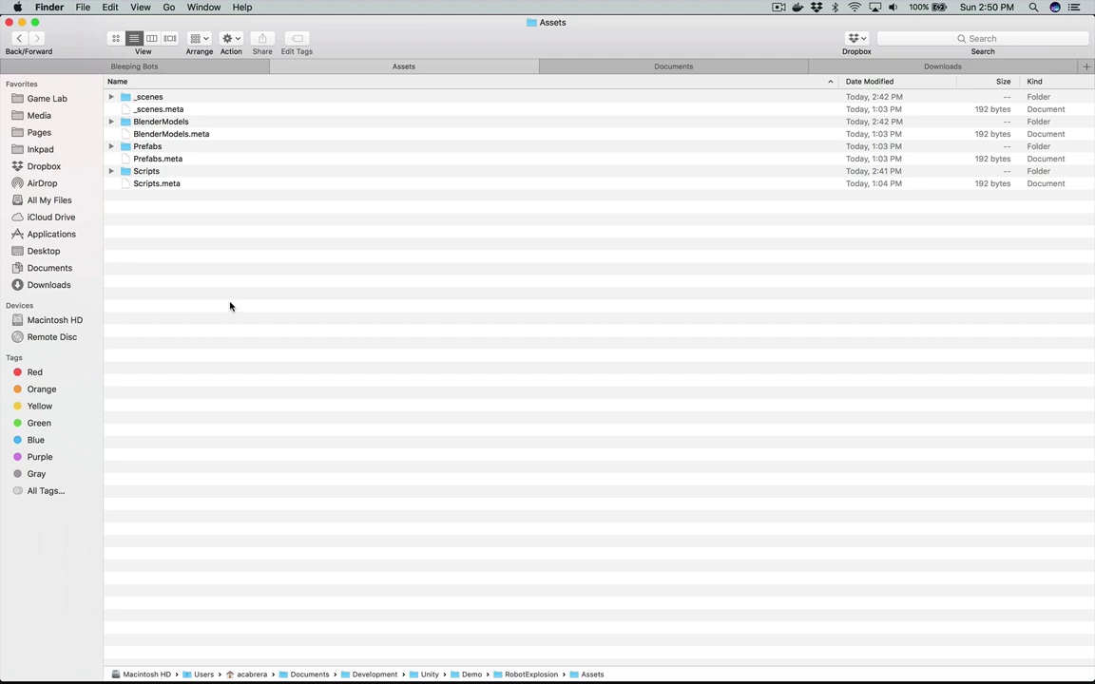
pyautogui.rightClick(230, 306)
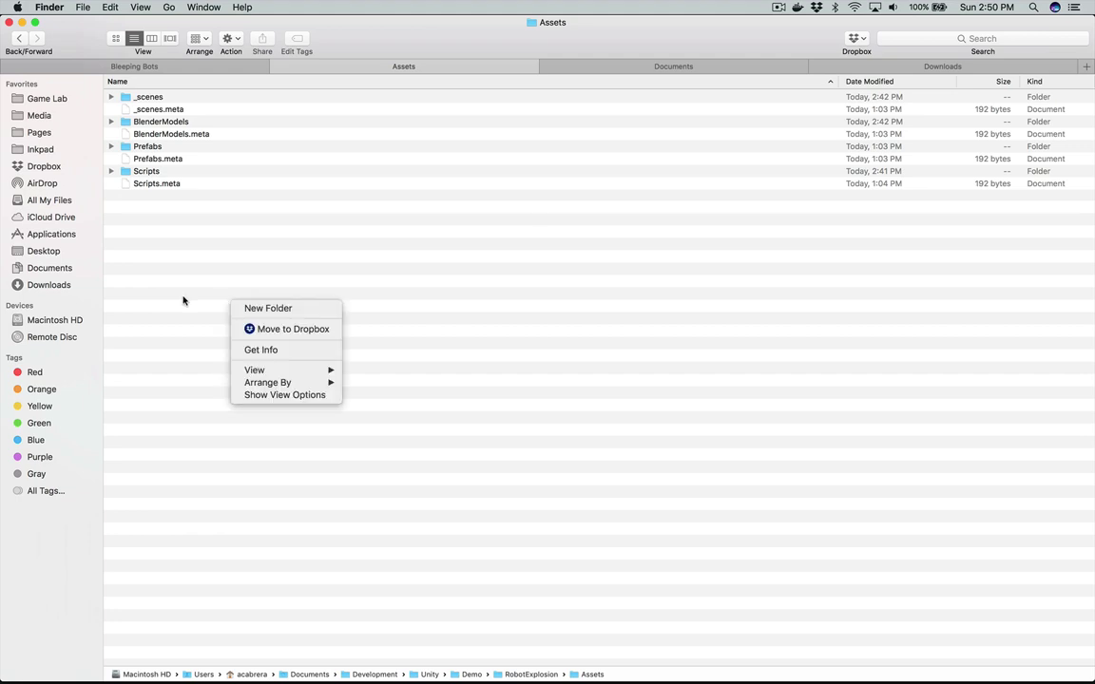
pyautogui.click(183, 300)
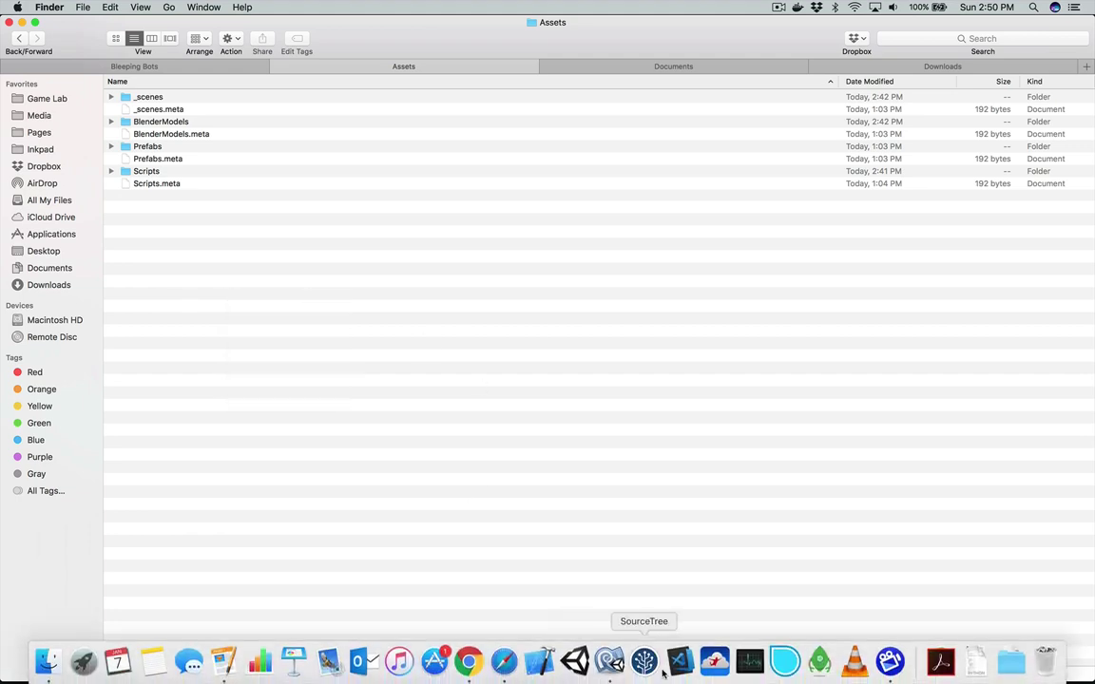
# Step: Back in Unity, create a RobotEnemy folder inside BlenderModels
pyautogui.click(574, 661)
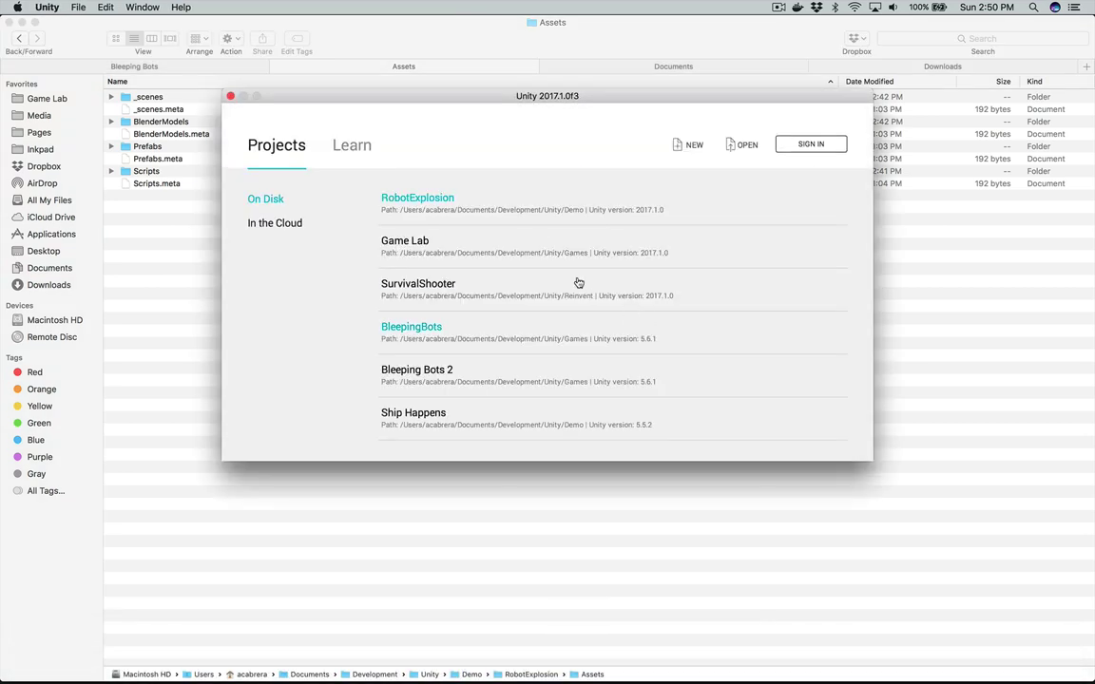
pyautogui.click(462, 211)
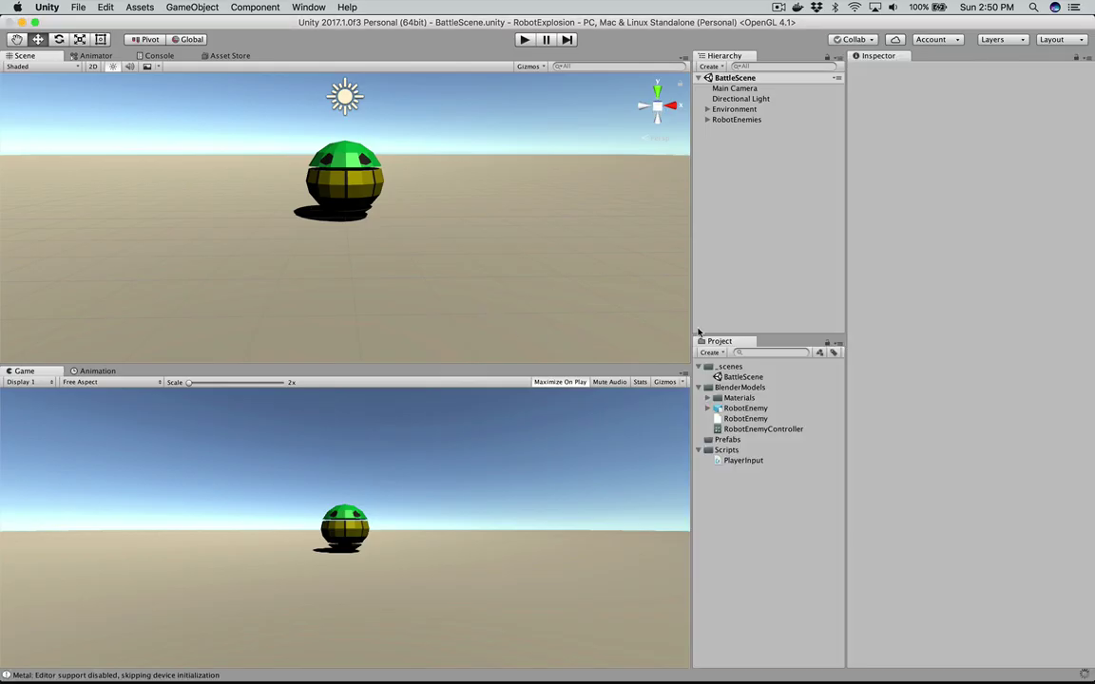
pyautogui.click(738, 388)
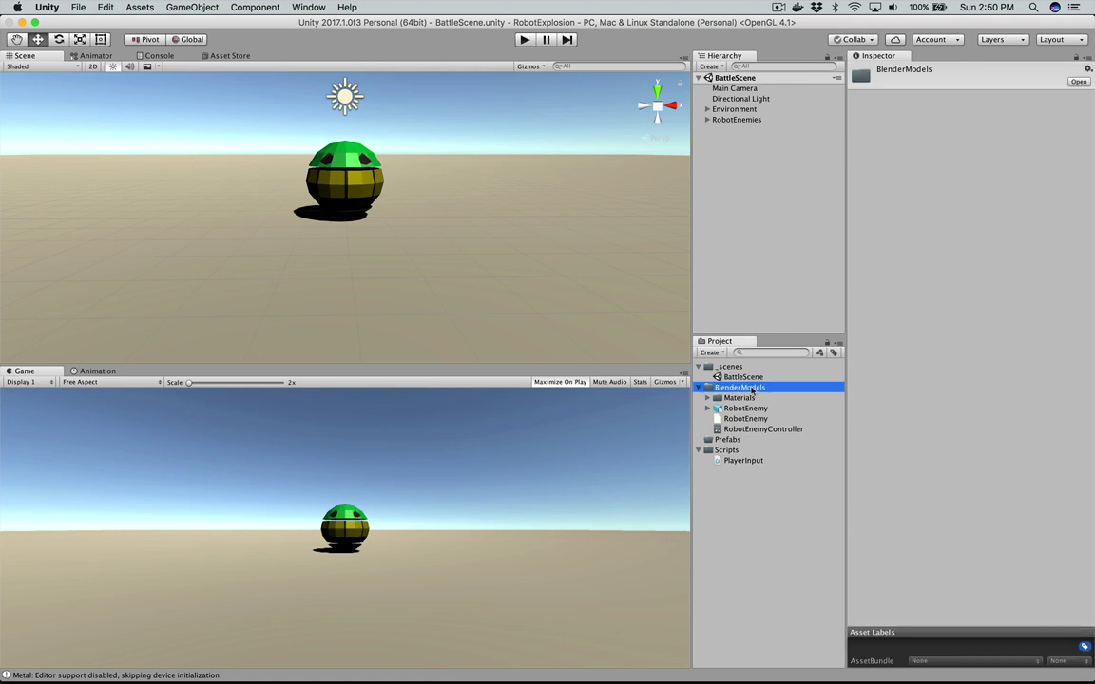
pyautogui.rightClick(740, 388)
pyautogui.click(898, 281)
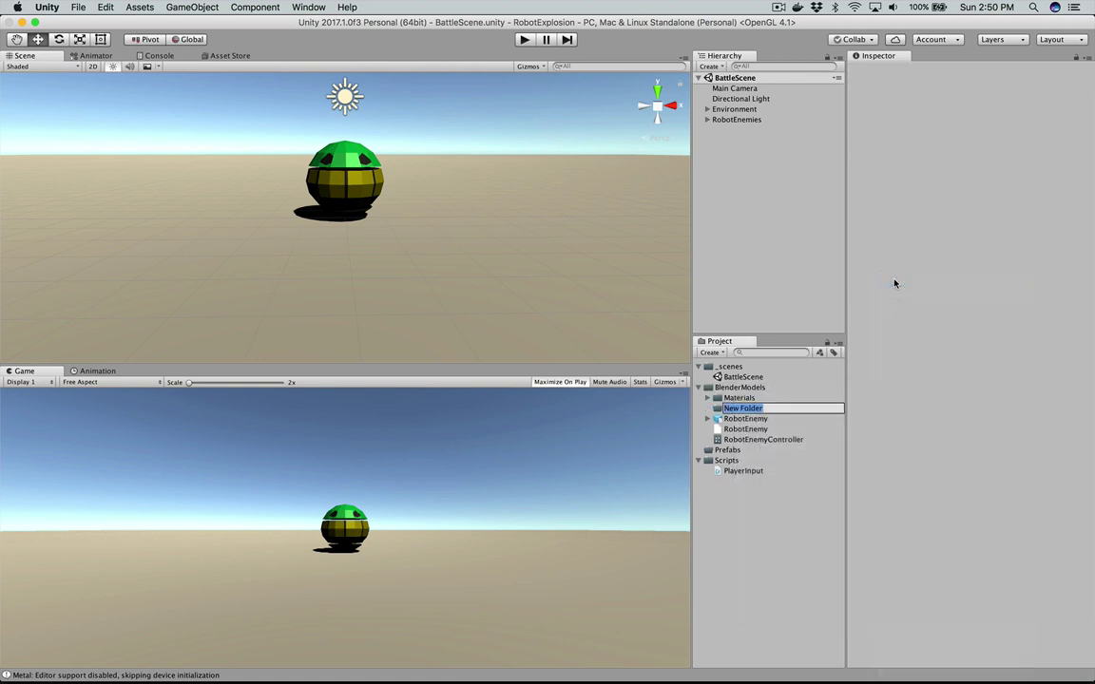
pyautogui.write('RobotEnemy')
pyautogui.press('Return')
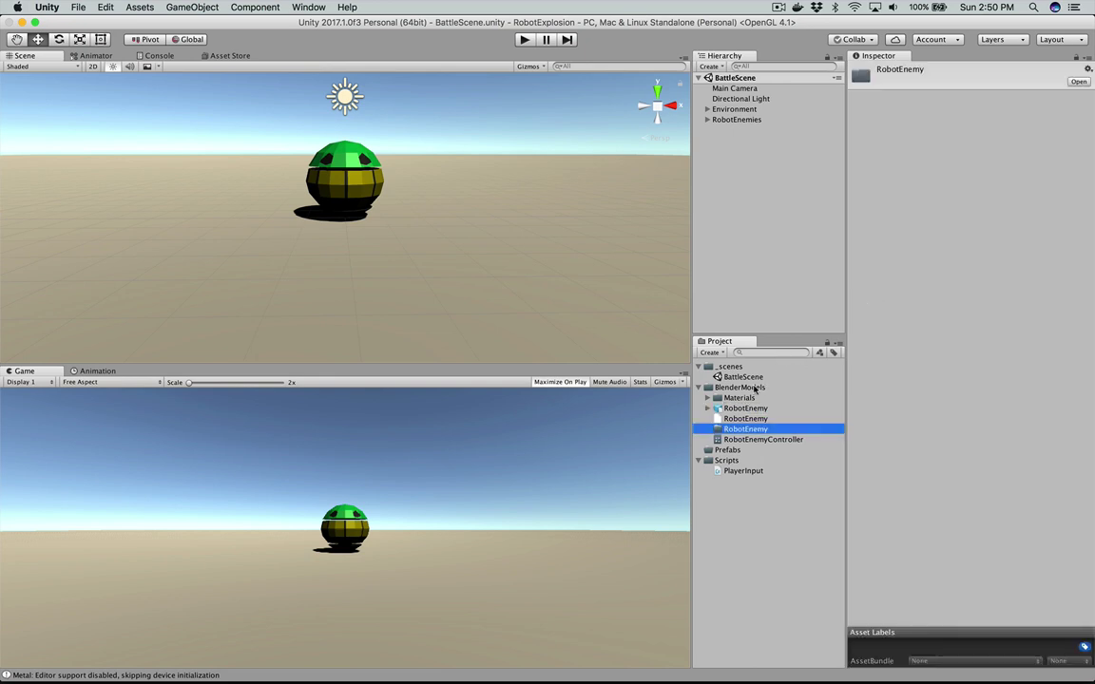
# Step: Move the Materials folder, RobotEnemy model and RobotEnemyController into the RobotEnemy folder
pyautogui.click(738, 398)
pyautogui.keyDown('shift'); pyautogui.click(745, 409); pyautogui.keyUp('shift')
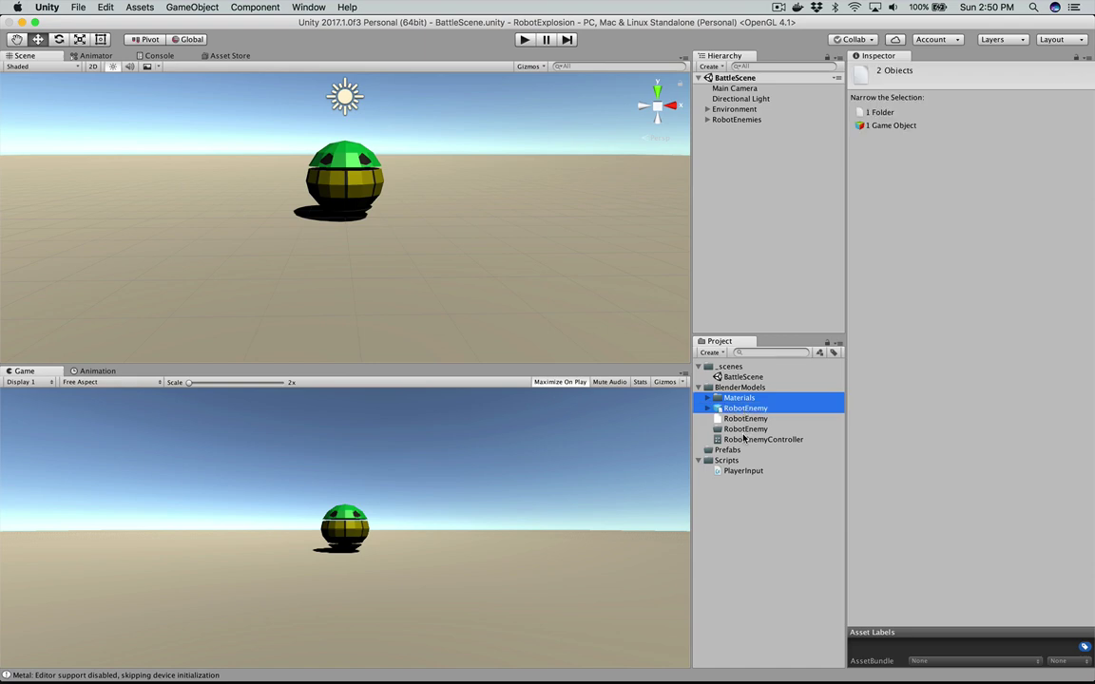
pyautogui.click(730, 526)
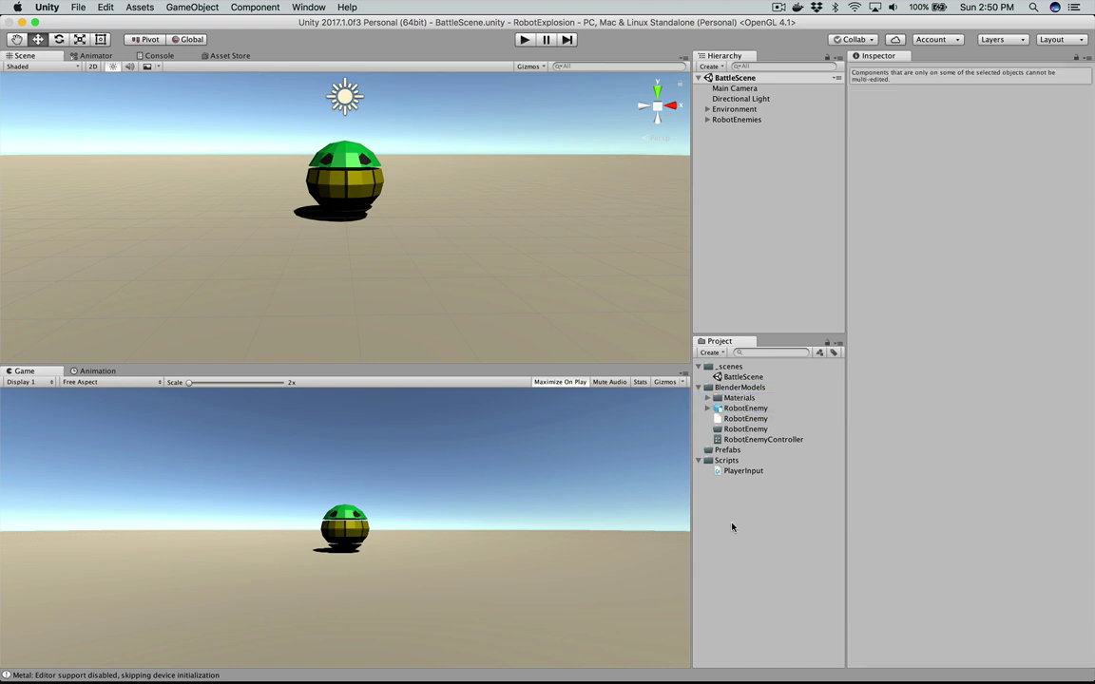
pyautogui.click(738, 397)
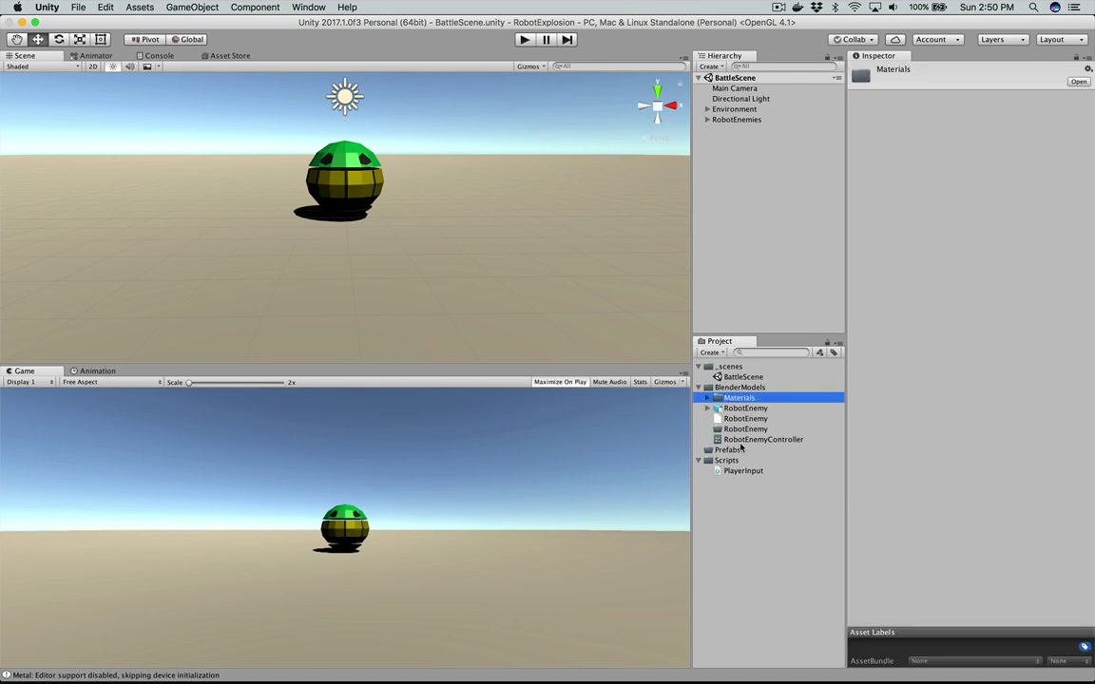
pyautogui.keyDown('shift'); pyautogui.click(751, 437); pyautogui.keyUp('shift')
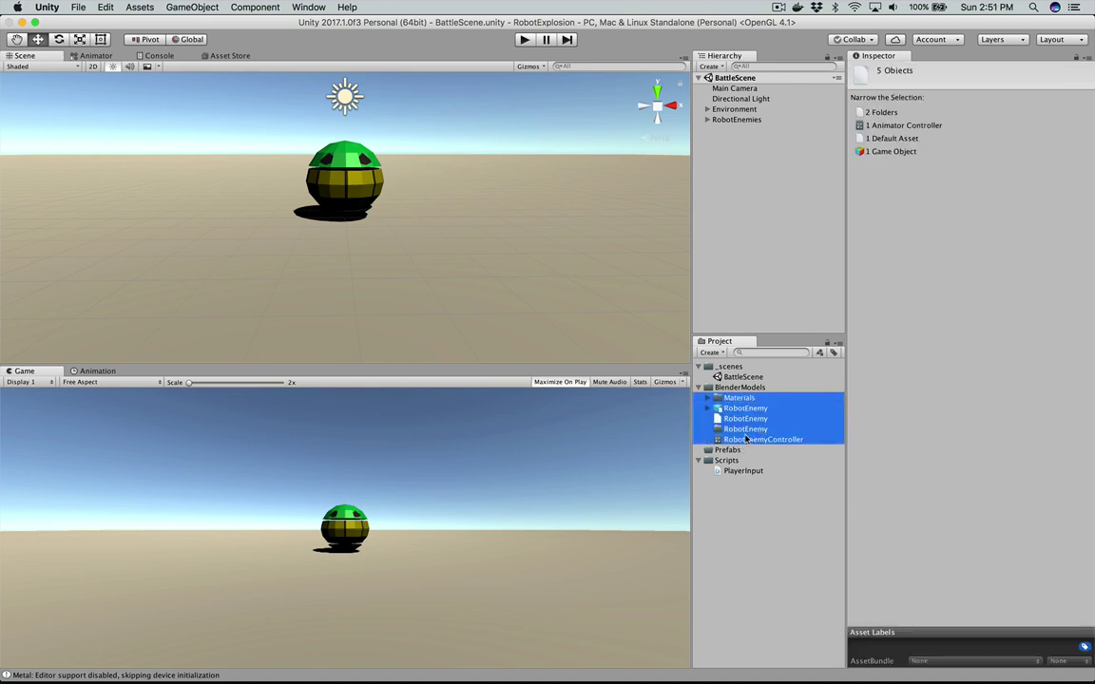
pyautogui.keyDown('super'); pyautogui.click(745, 430); pyautogui.keyUp('super')
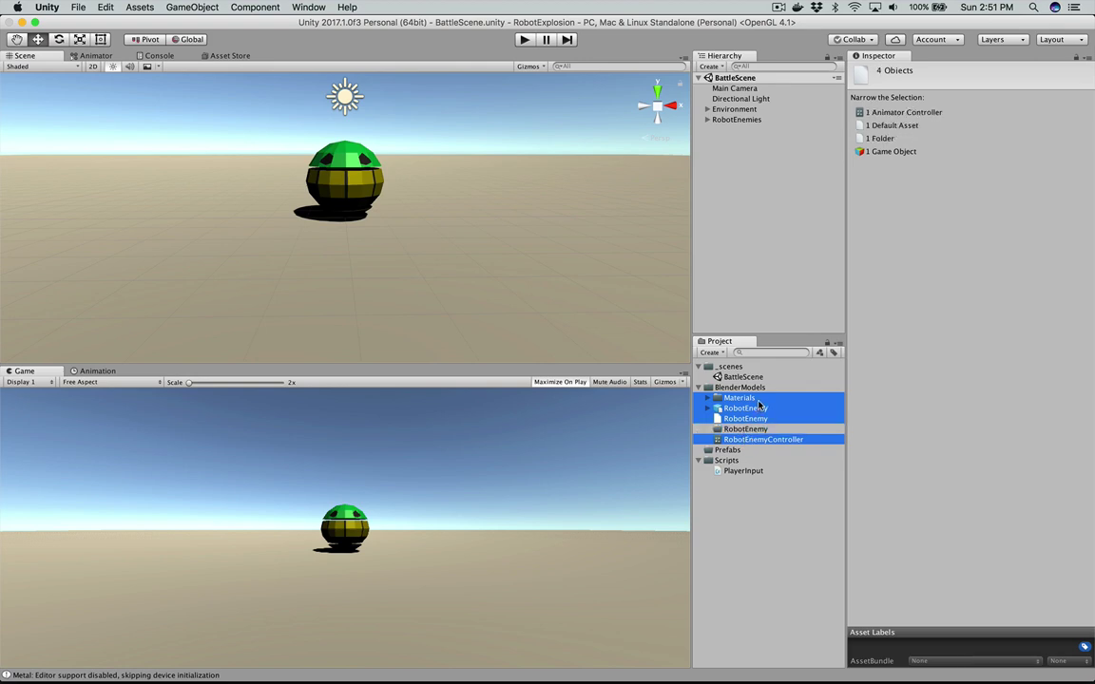
pyautogui.moveTo(759, 406); pyautogui.dragTo(744, 430)
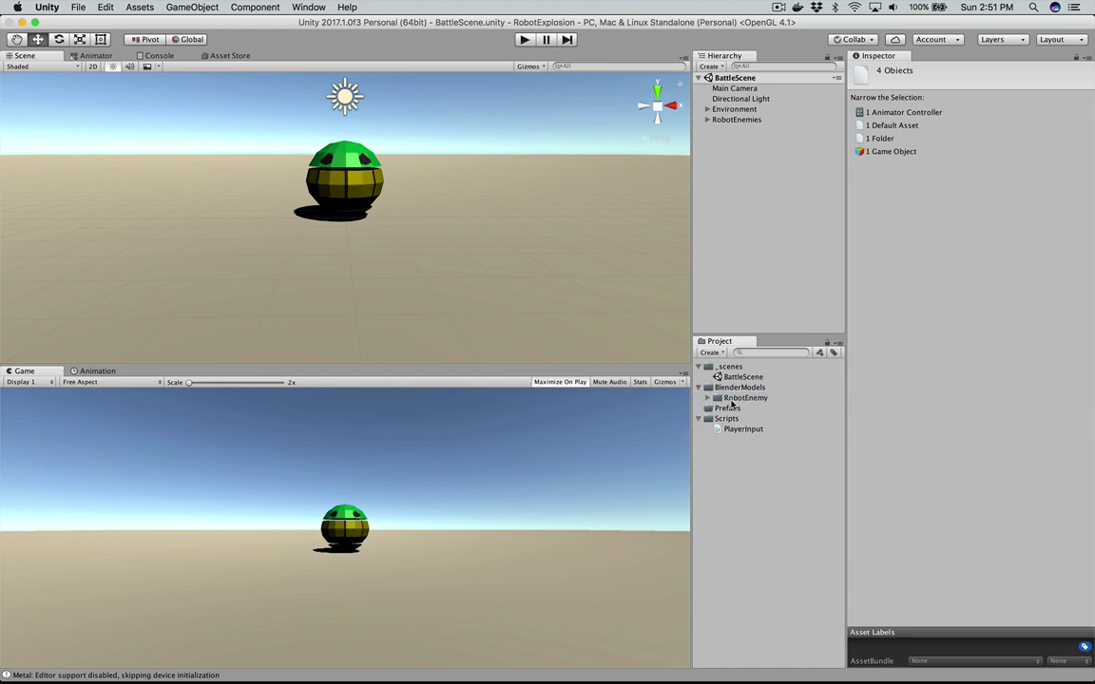
pyautogui.click(736, 398)
pyautogui.click(731, 493)
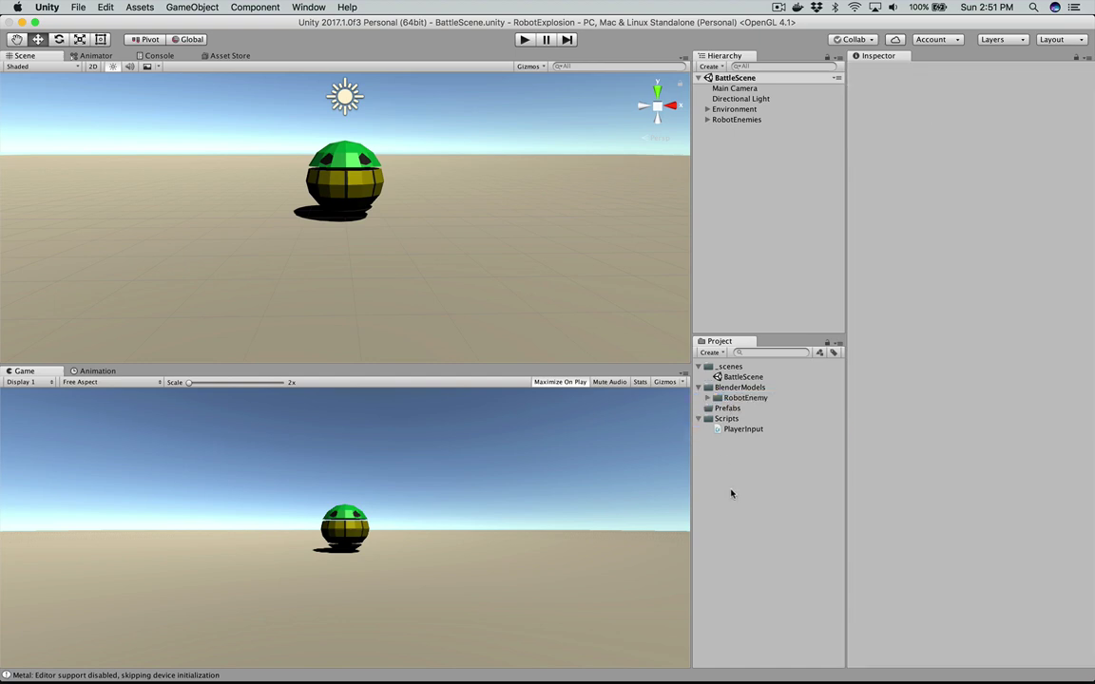
# Step: Create another folder inside BlenderModels and type the name RobotEnemyChunks
pyautogui.click(739, 387)
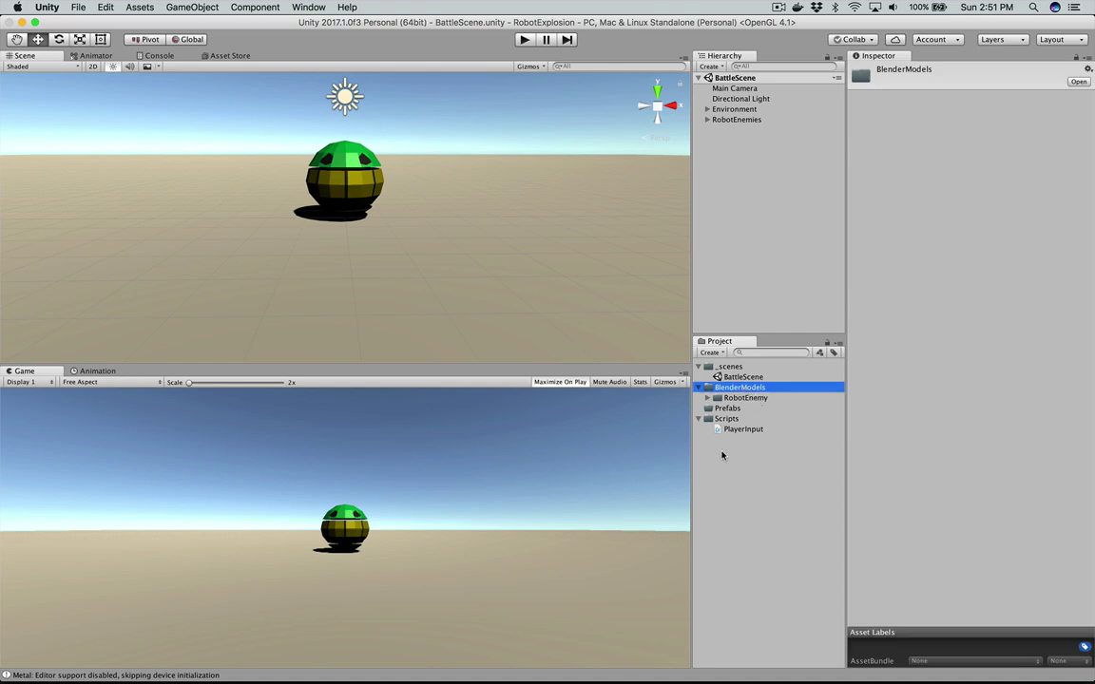
pyautogui.rightClick(778, 389)
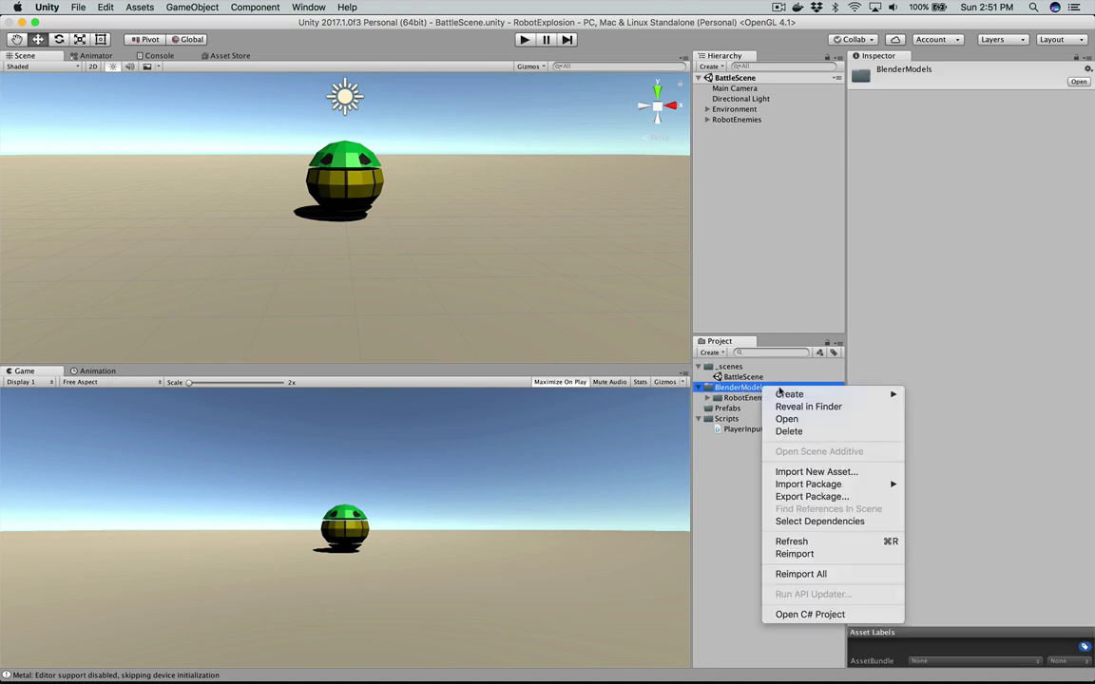
pyautogui.moveTo(781, 394)
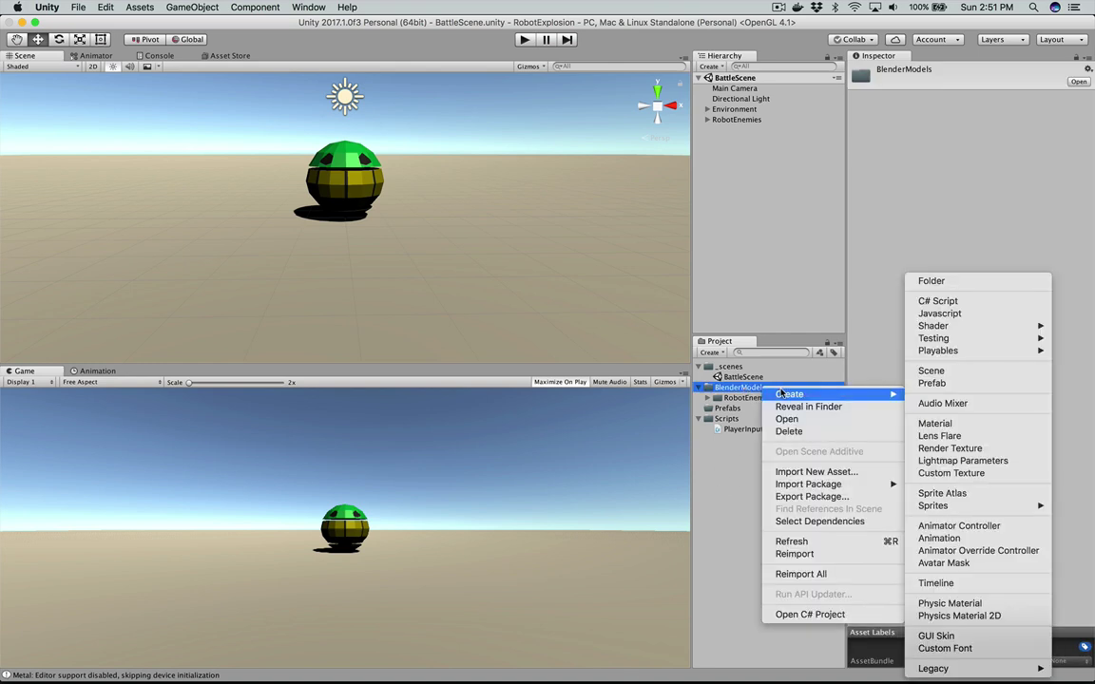
pyautogui.click(939, 284)
pyautogui.write('Ro')
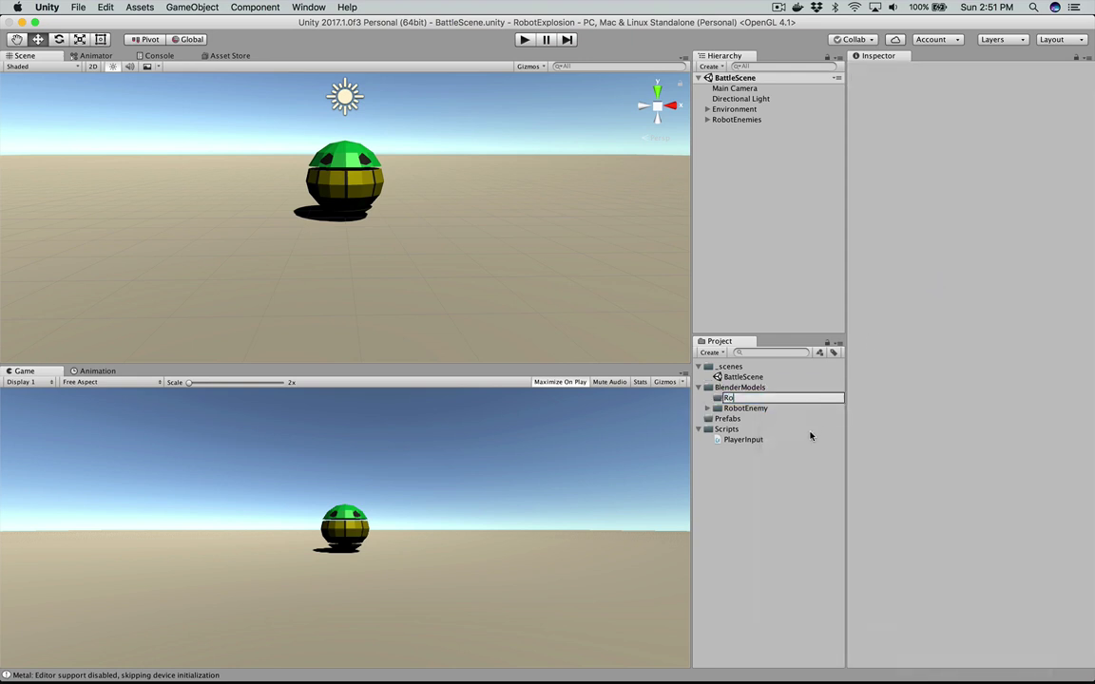
pyautogui.write('botEnemyChunks')
# Step: Confirm the RobotEnemyChunks folder name and copy RobotEnemy.blend from the RobotEnemy folder in Finder
pyautogui.press('Return')
pyautogui.press('super+Tab')
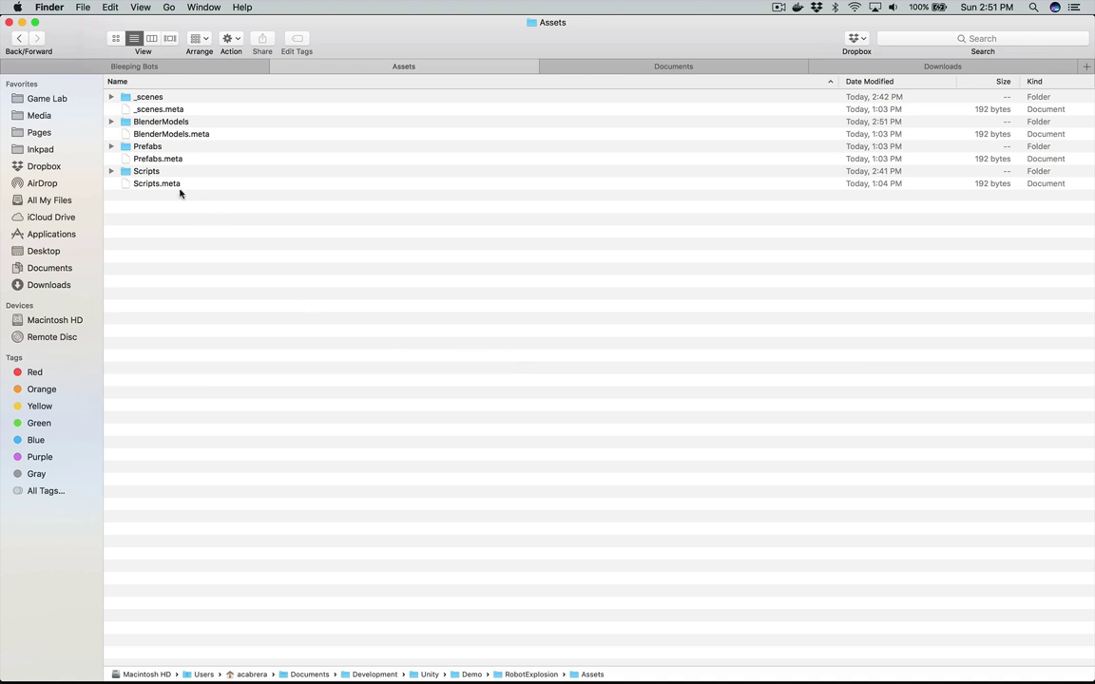
pyautogui.doubleClick(152, 120)
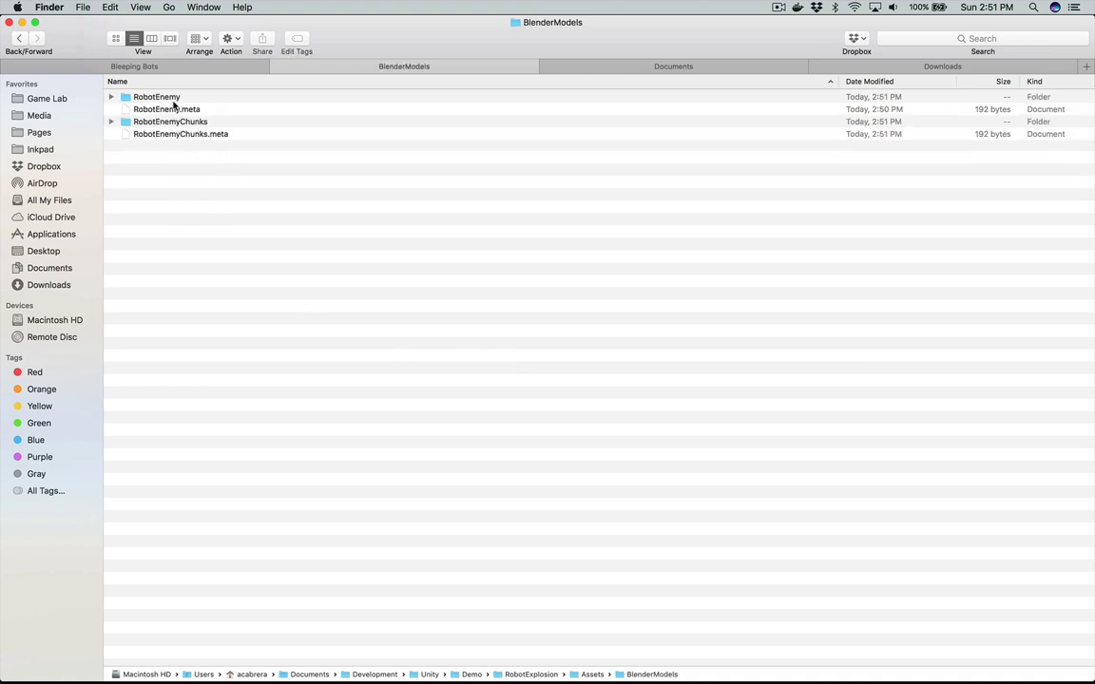
pyautogui.doubleClick(180, 121)
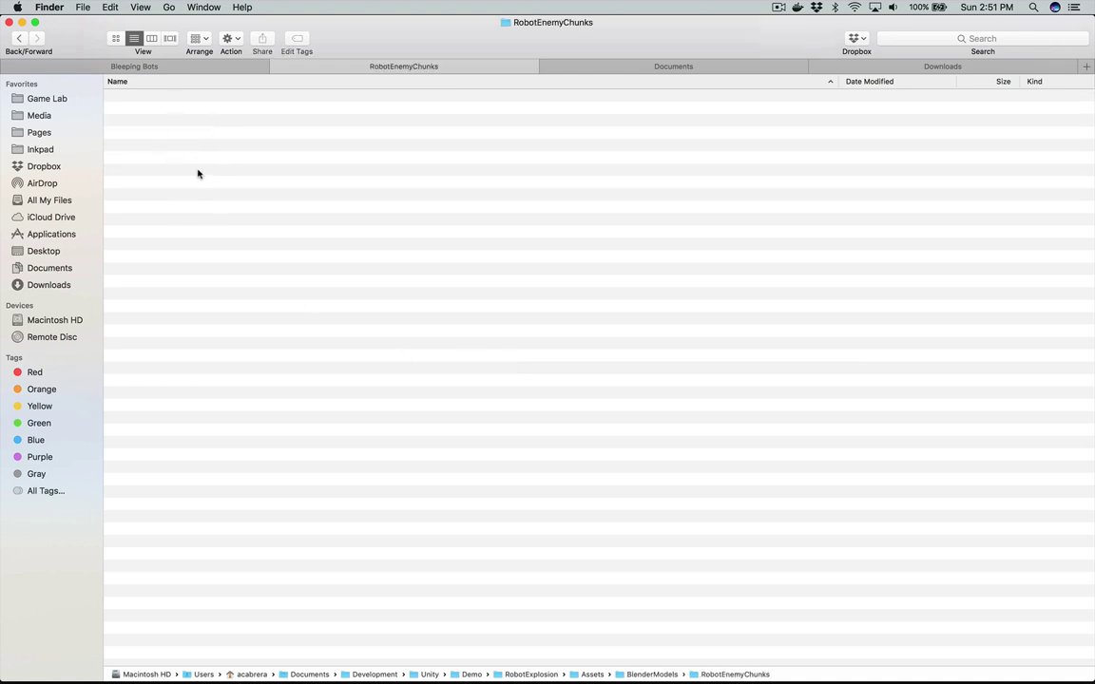
pyautogui.press('super+Up')
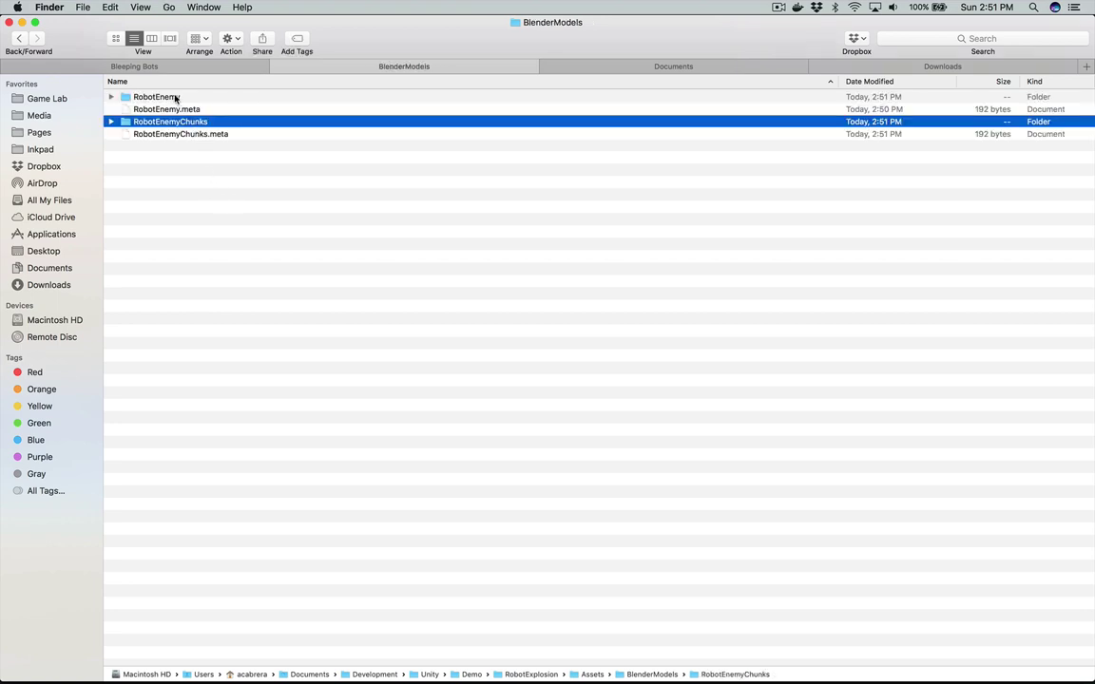
pyautogui.doubleClick(176, 97)
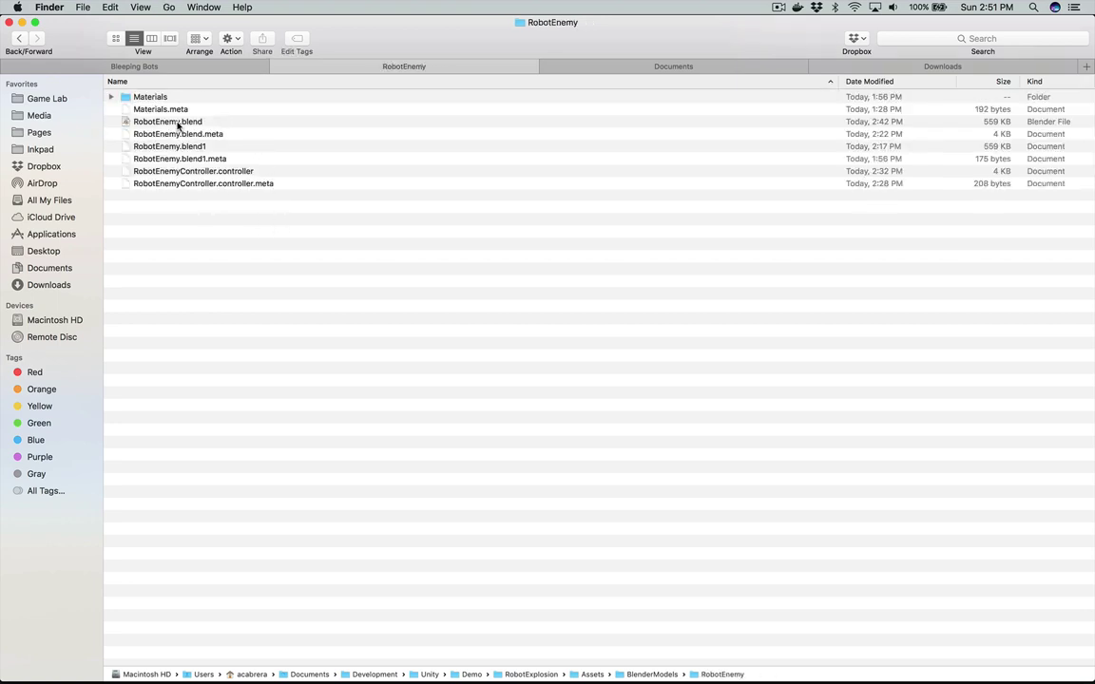
pyautogui.click(176, 123)
pyautogui.press('super+c')
# Step: Paste the RobotEnemy.blend copy into the RobotEnemyChunks folder and start renaming it
pyautogui.press('super+Tab')
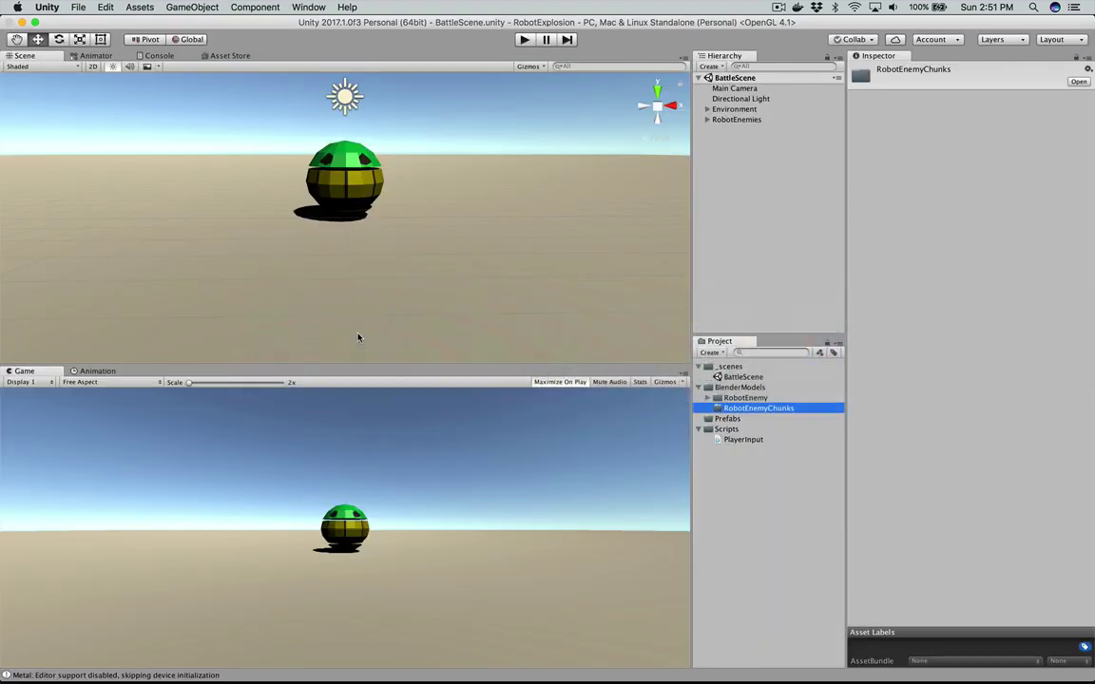
pyautogui.press('super+Tab')
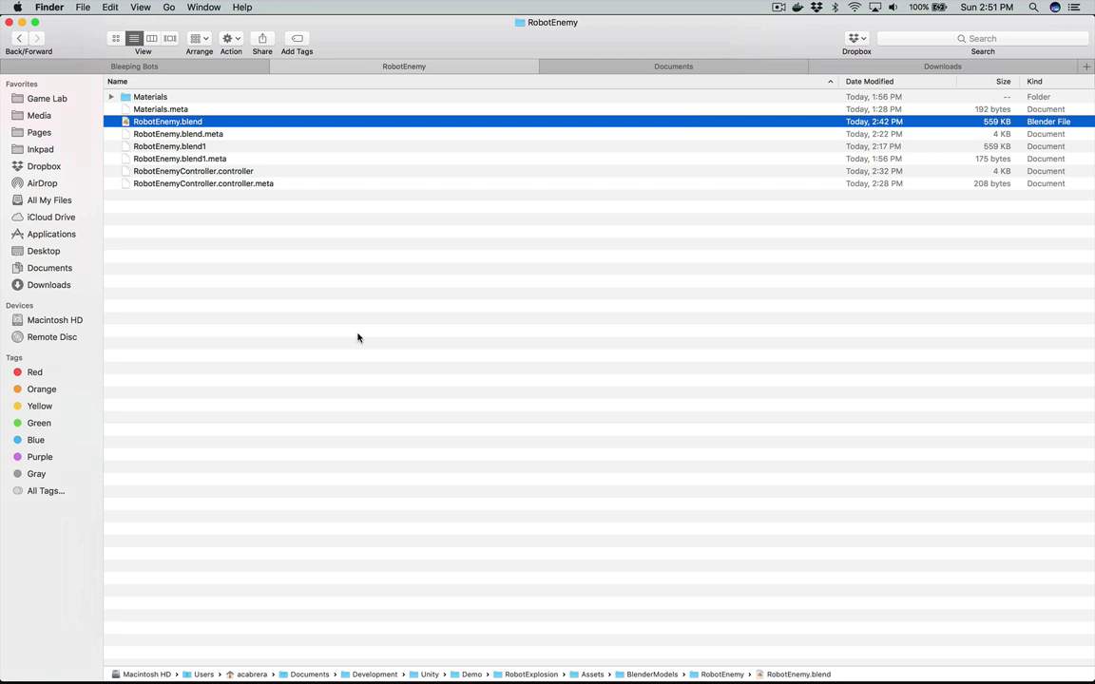
pyautogui.press('super+Up')
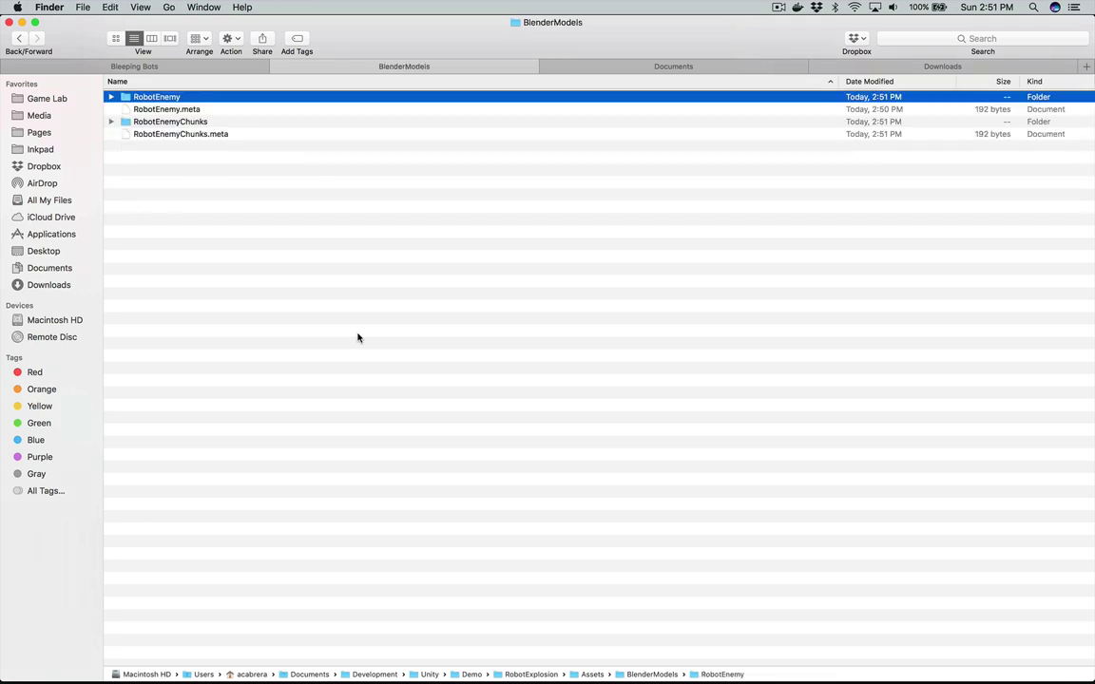
pyautogui.doubleClick(234, 121)
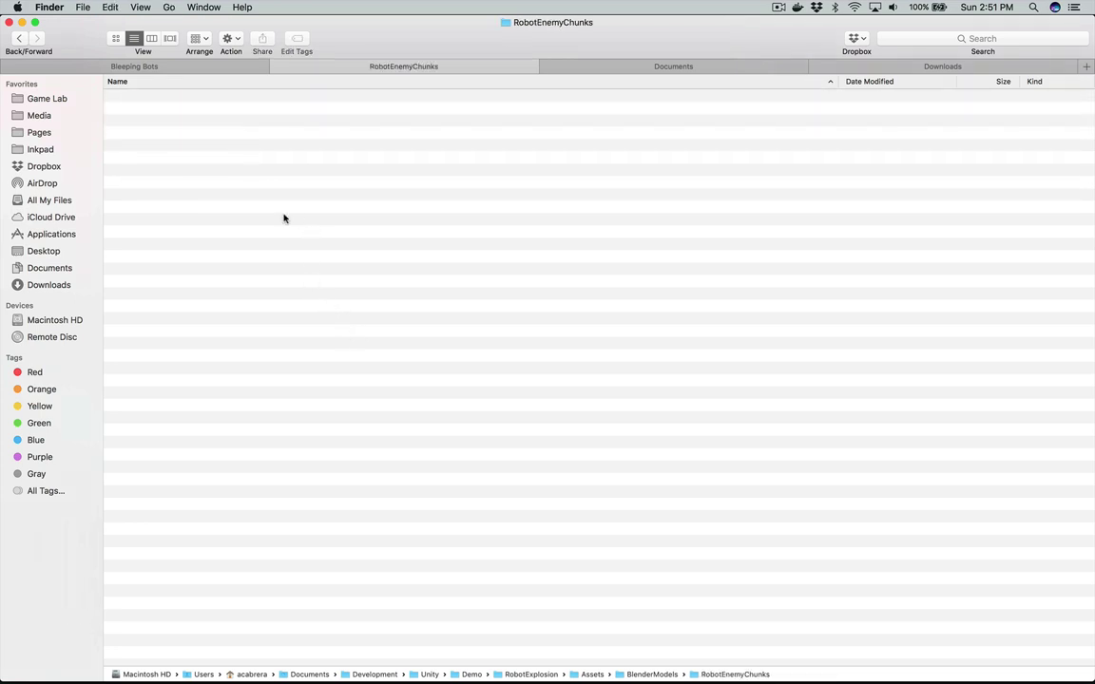
pyautogui.press('super+v')
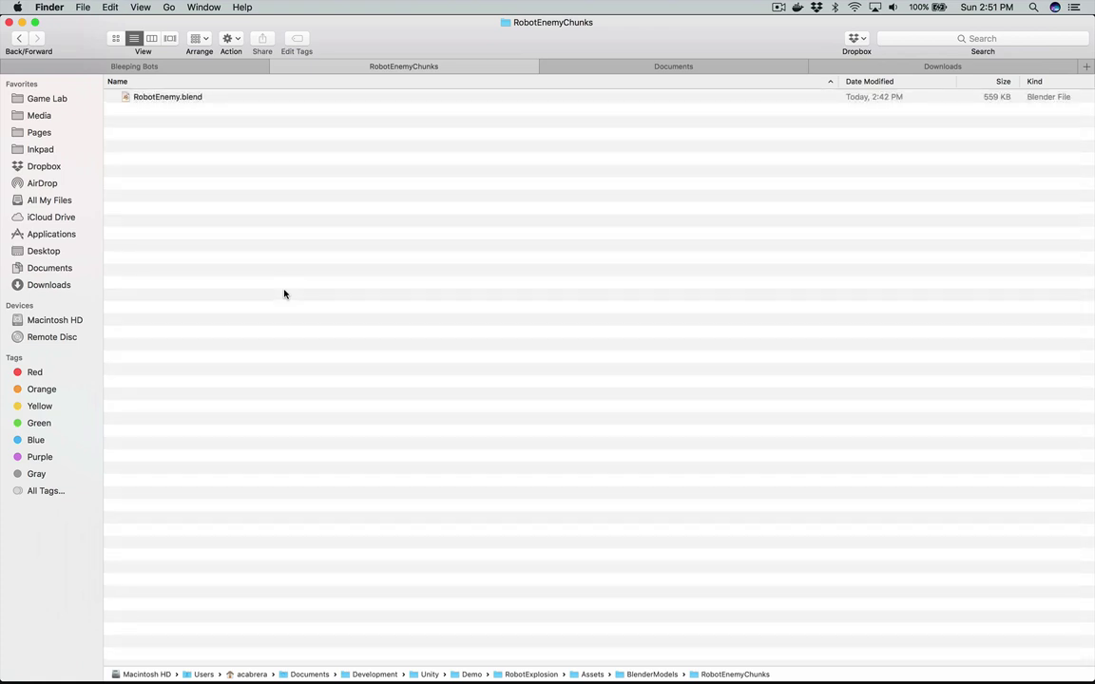
pyautogui.click(174, 99)
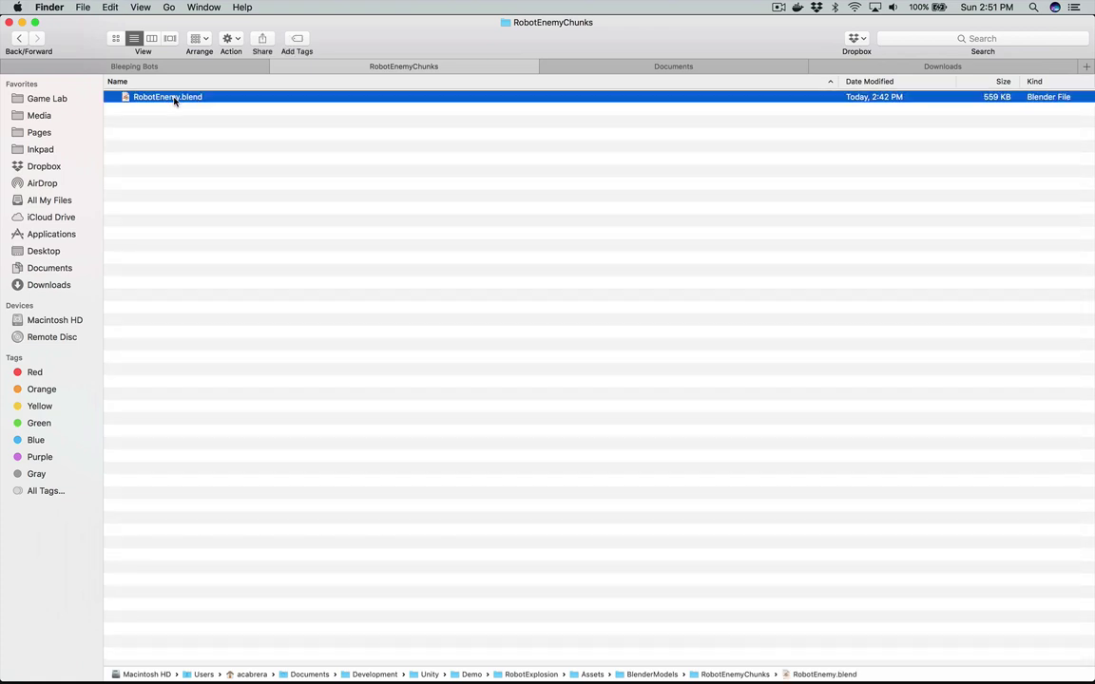
pyautogui.press('Return')
# Step: Rename the copy to RobotEnemyChunks.blend and open it in Blender
pyautogui.write('Chunks')
pyautogui.press('Return')
pyautogui.click(222, 139)
pyautogui.doubleClick(234, 95)
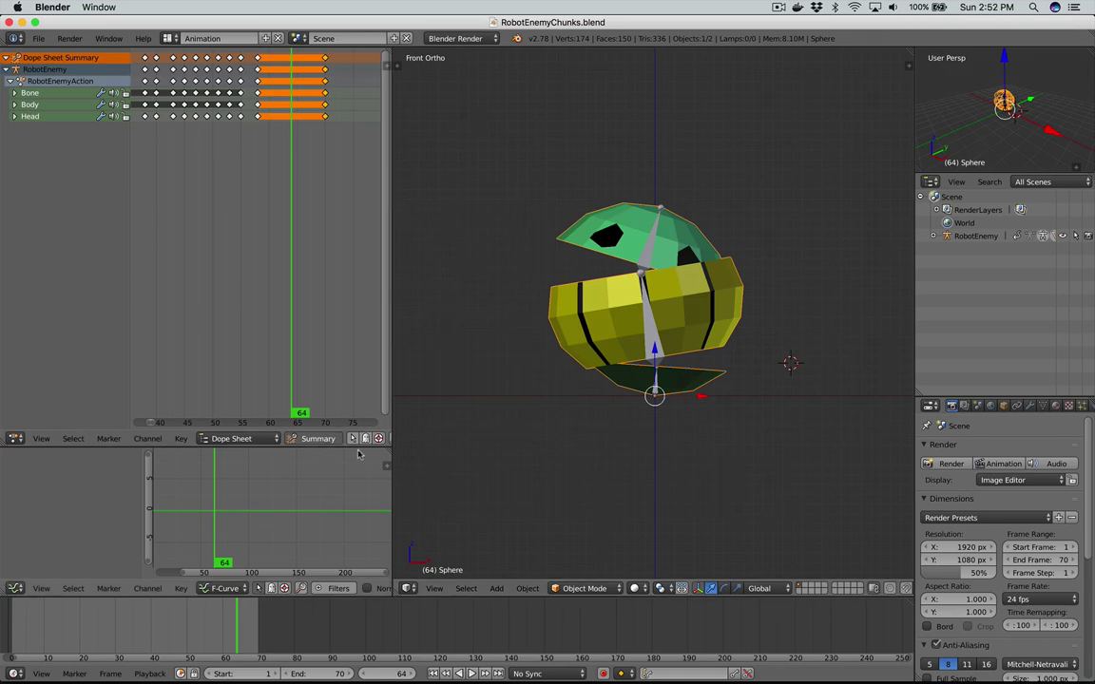
# Step: Delete all of the robot's keyframes in the Dope Sheet and switch to the Default layout
pyautogui.click(354, 327)
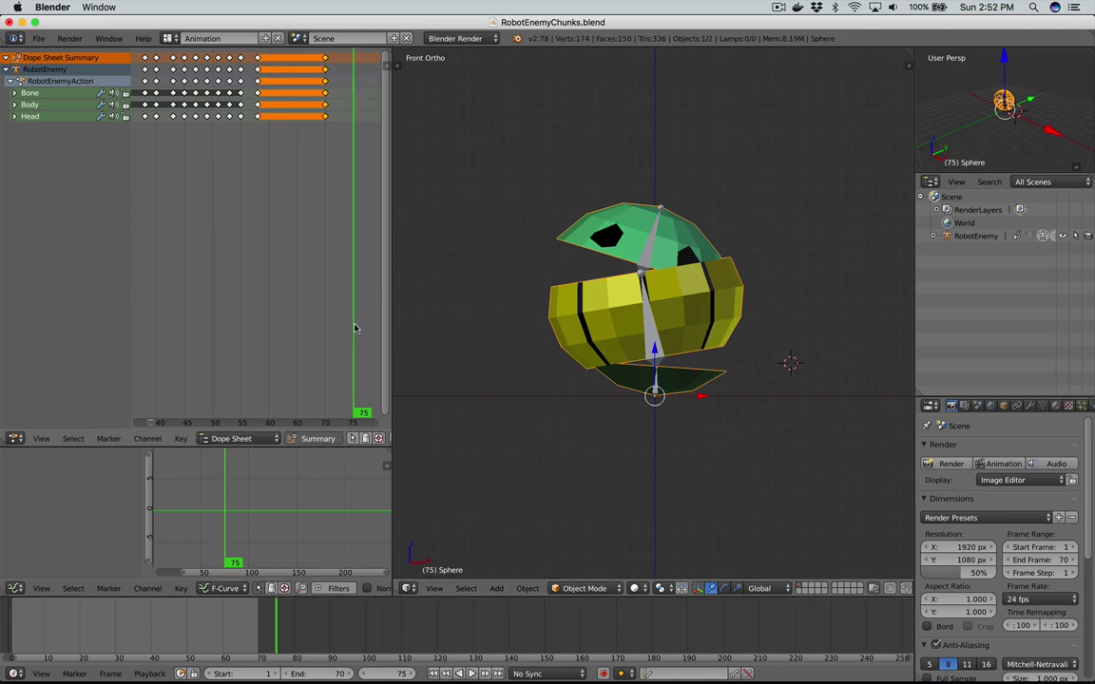
pyautogui.press('a')
pyautogui.press('a')
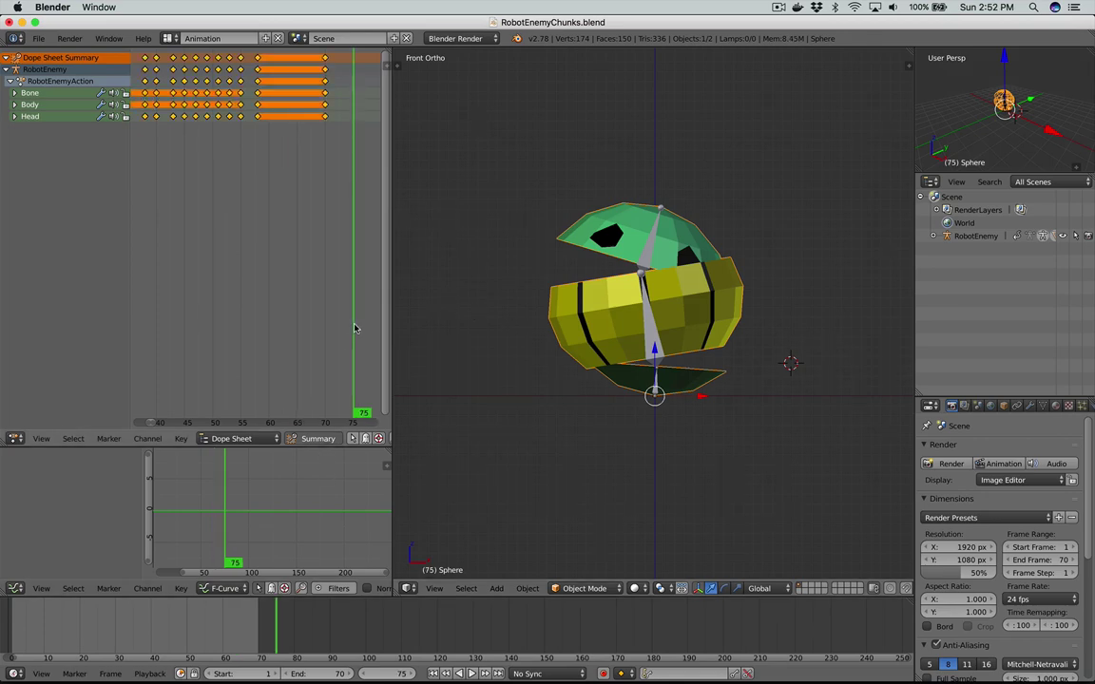
pyautogui.press('x')
pyautogui.click(355, 326)
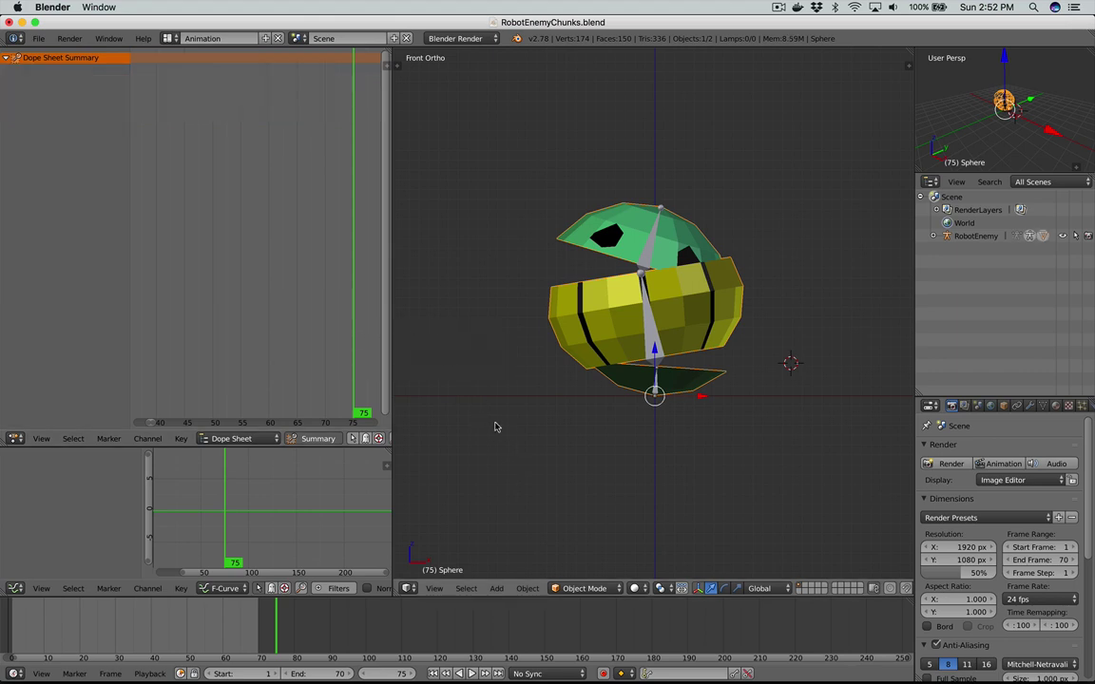
pyautogui.click(169, 38)
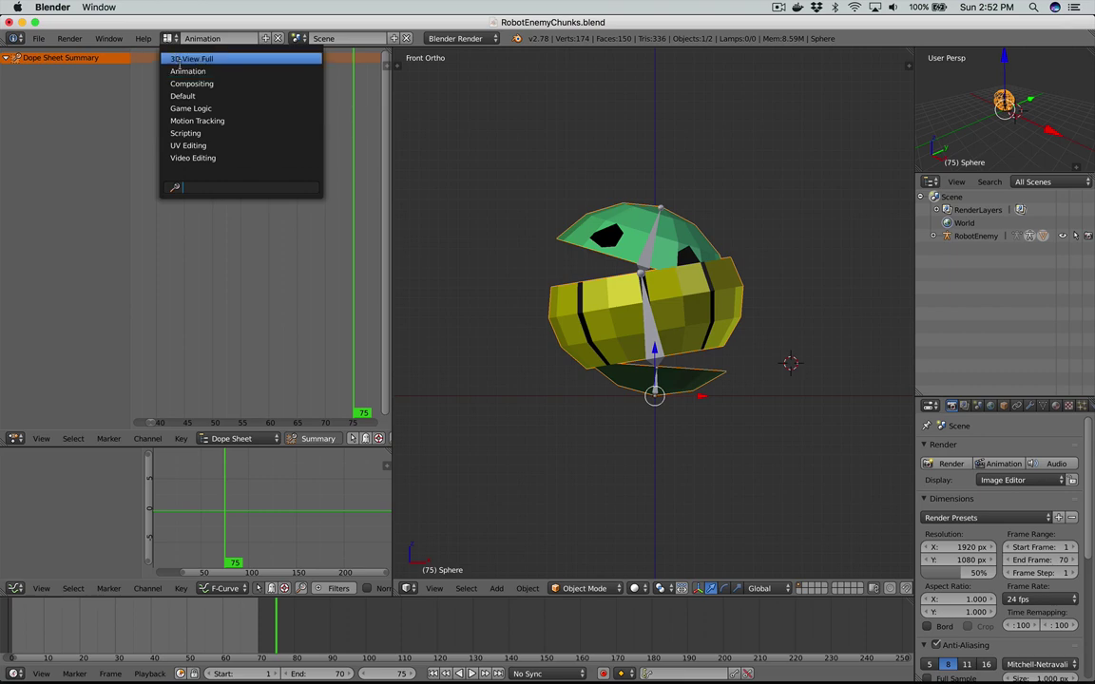
pyautogui.click(191, 96)
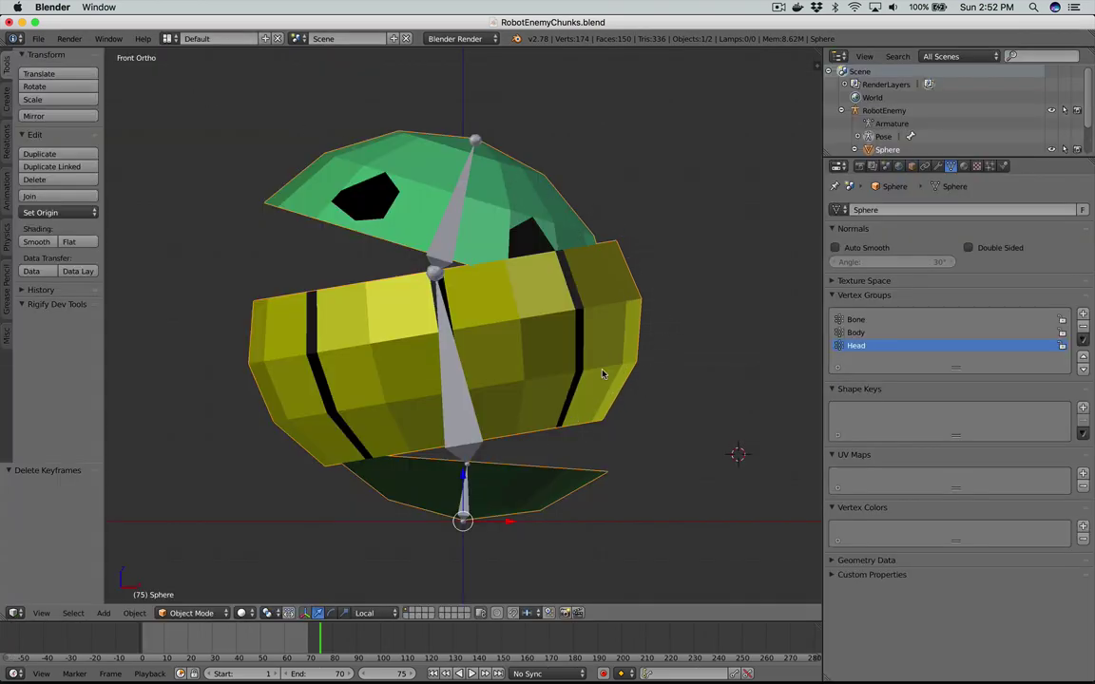
# Step: Clear the Sphere's parent to the armature and go back to frame 1
pyautogui.hotkey('alt', 'p')
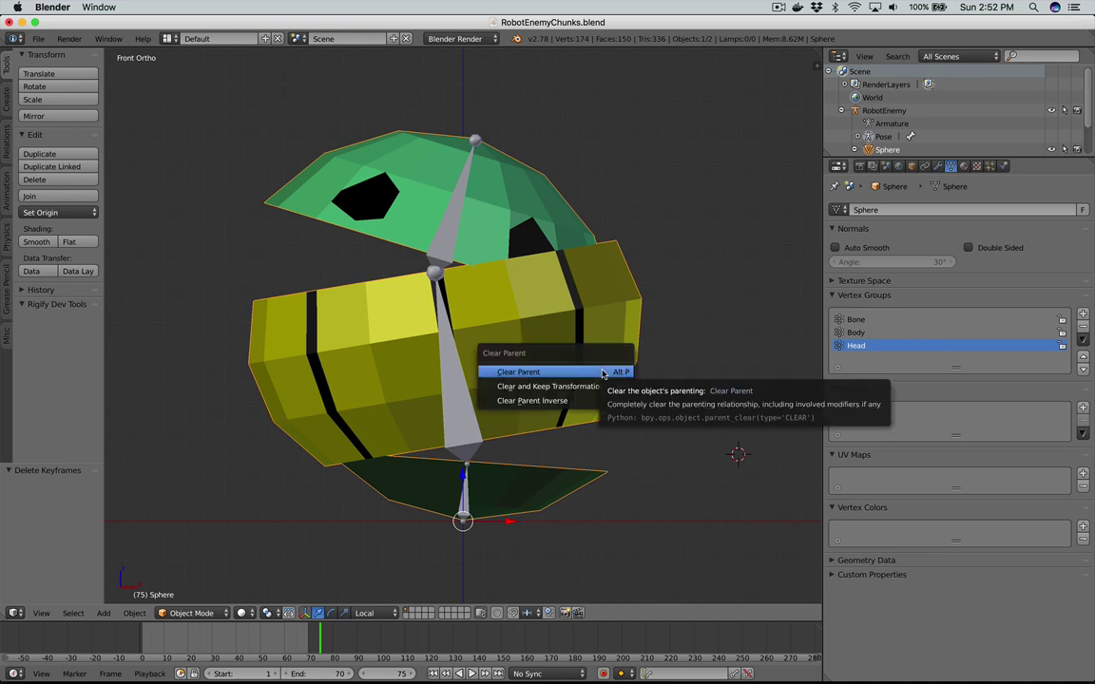
pyautogui.click(603, 372)
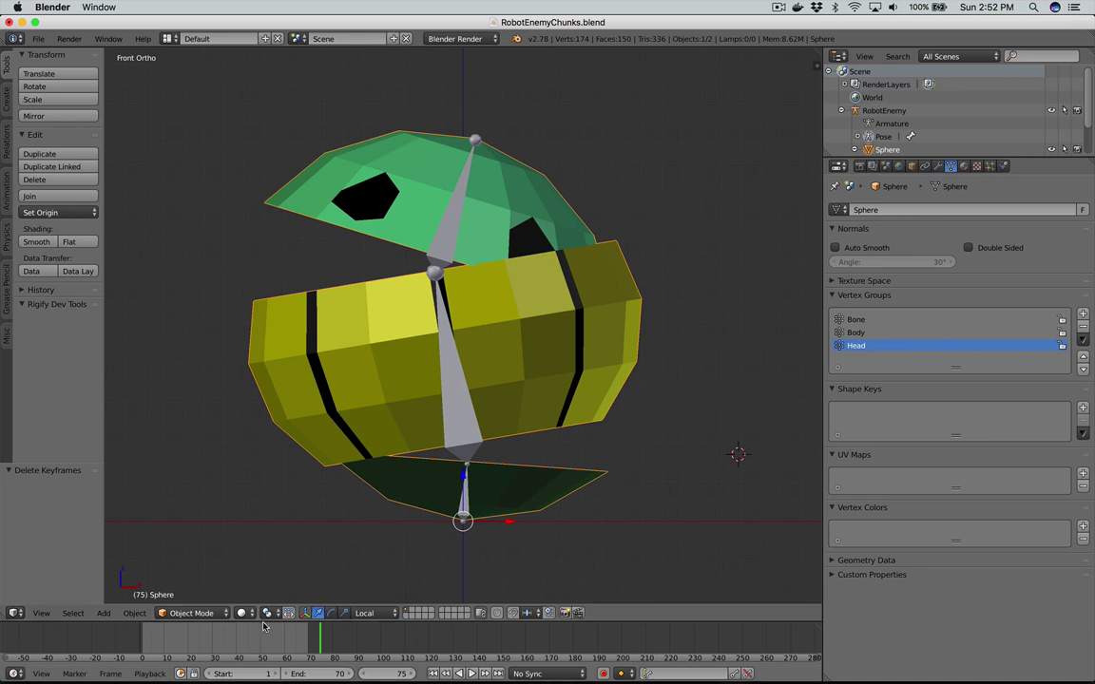
pyautogui.click(432, 672)
# Step: Toggle the armature into Pose Mode and back to Object Mode, then reselect the Sphere
pyautogui.rightClick(465, 448)
pyautogui.hotkey('ctrl', 'Tab')
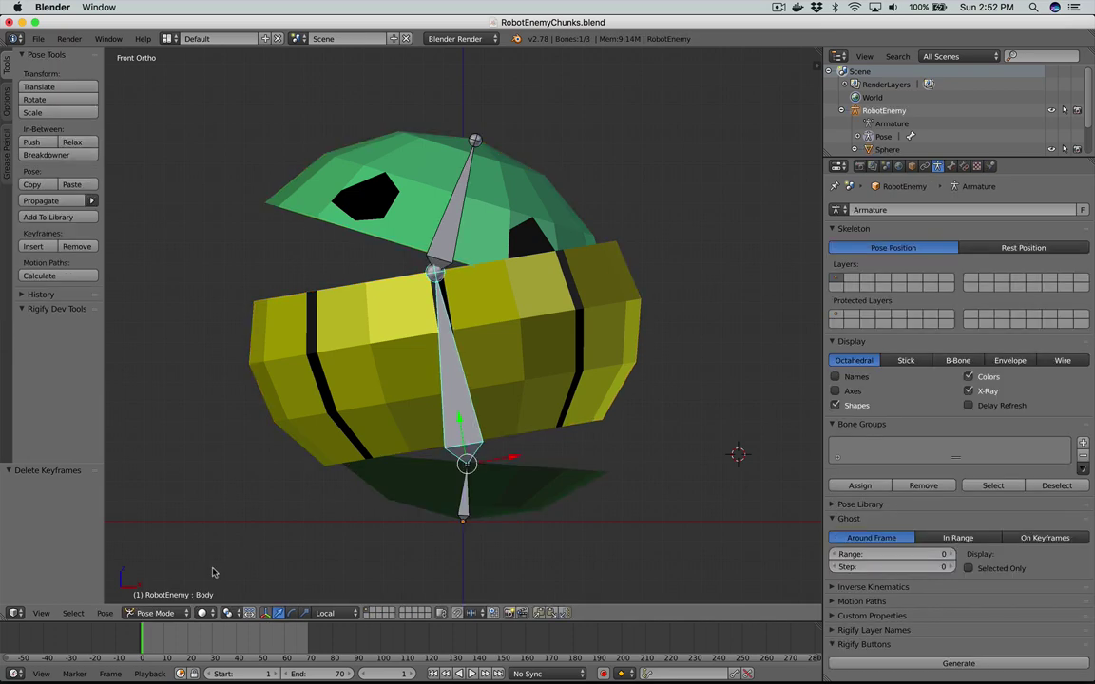
pyautogui.click(157, 613)
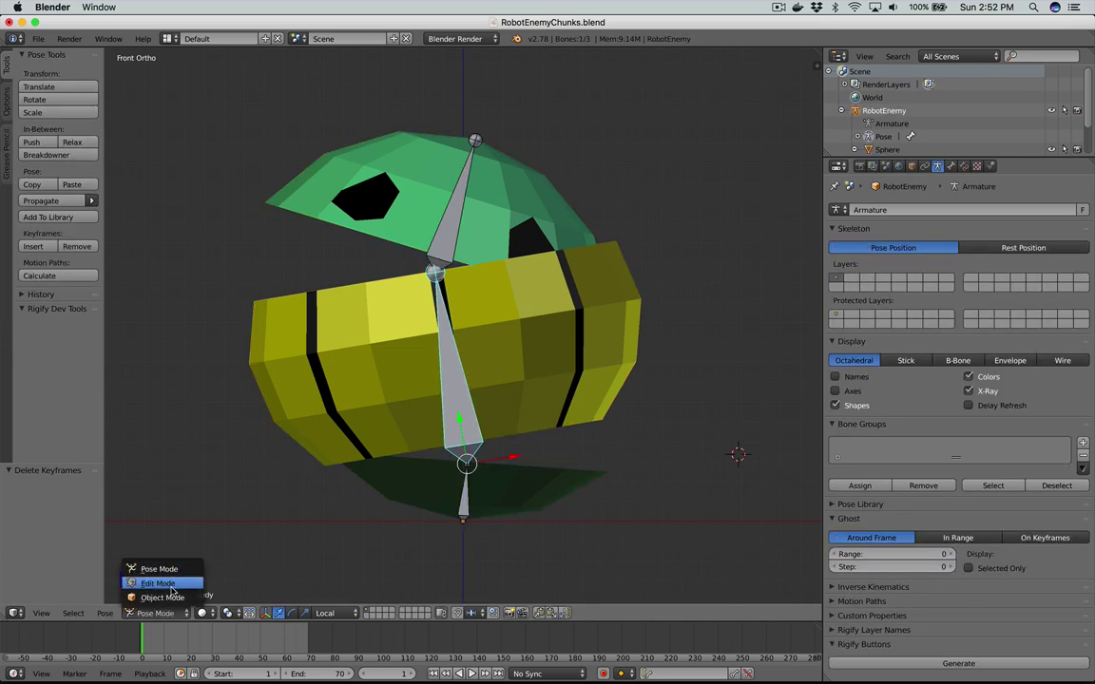
pyautogui.click(159, 597)
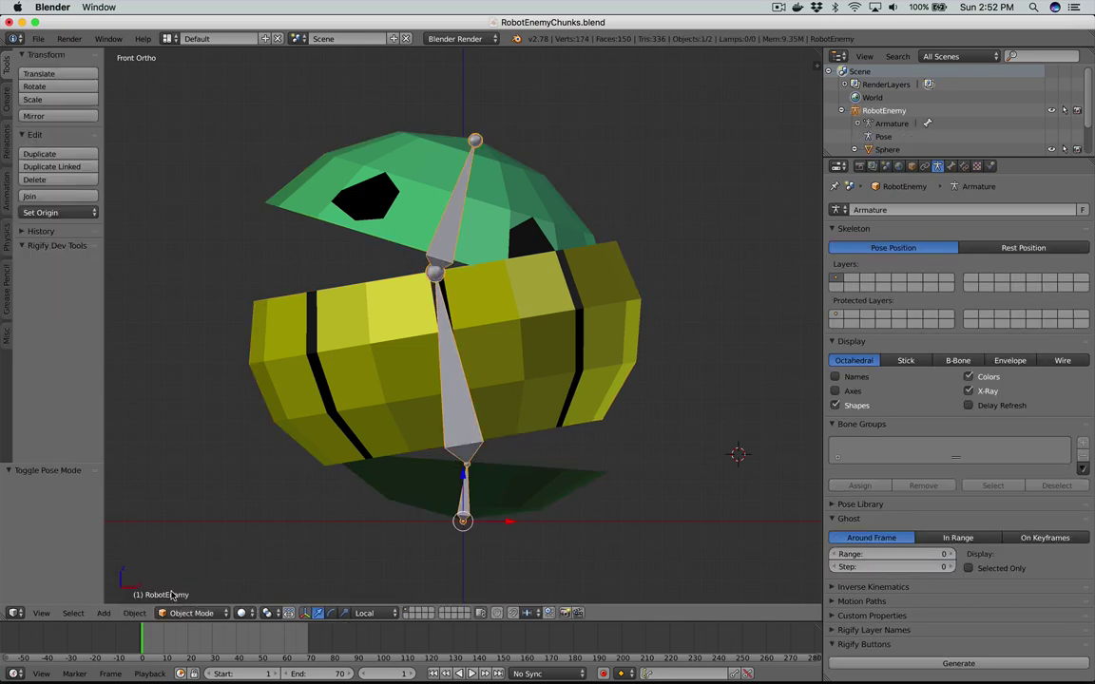
pyautogui.rightClick(367, 496)
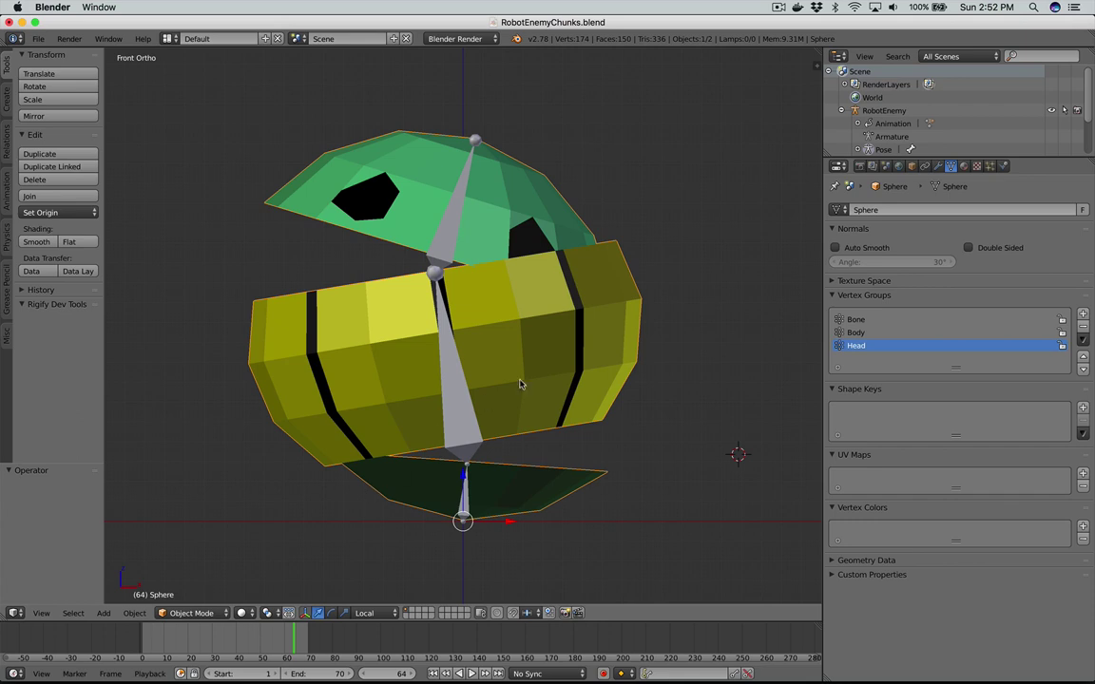
pyautogui.click(688, 358)
pyautogui.click(169, 38)
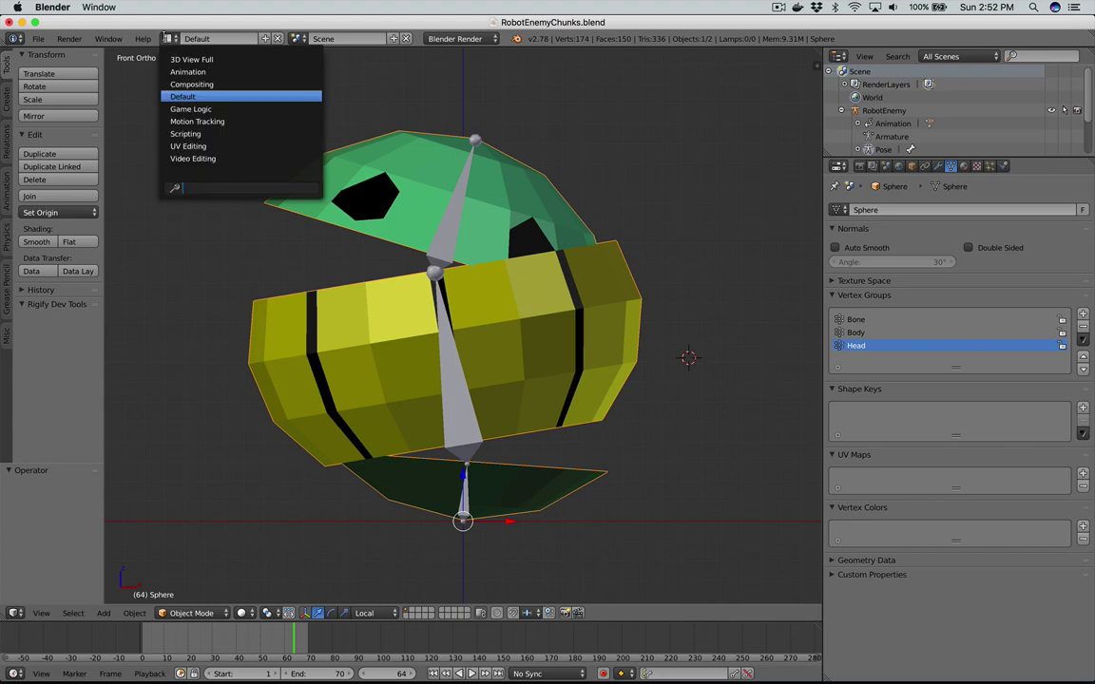
# Step: Return to the Animation layout, check the pose at frame 66, then go back to frame 1
pyautogui.click(180, 72)
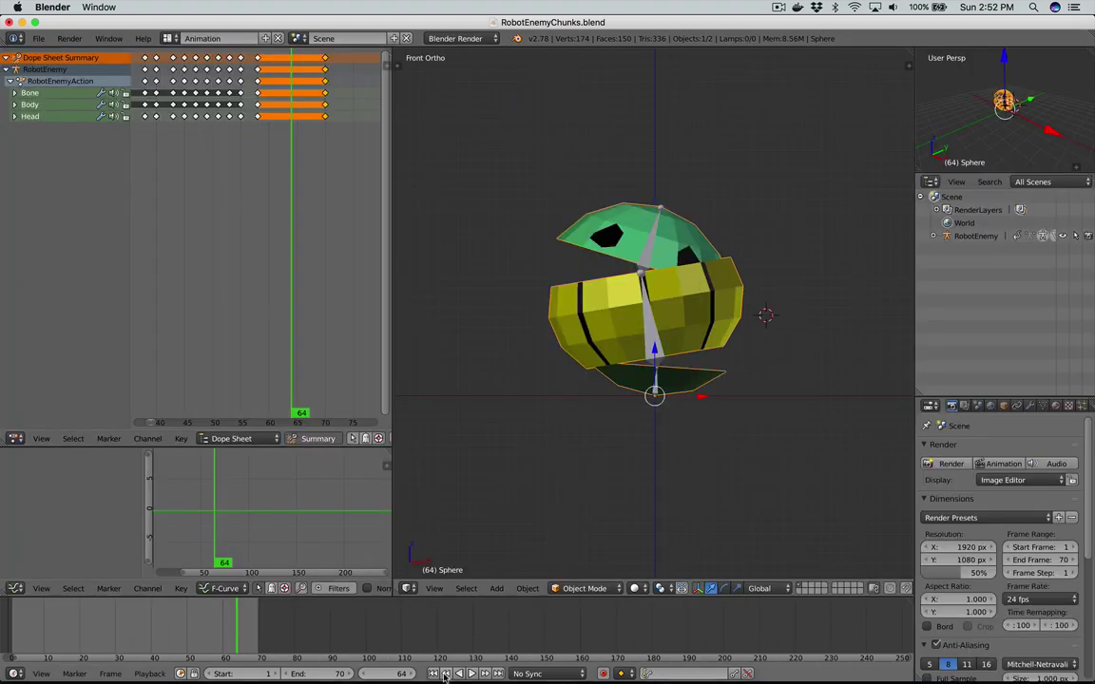
pyautogui.hotkey('shift', 'Left')
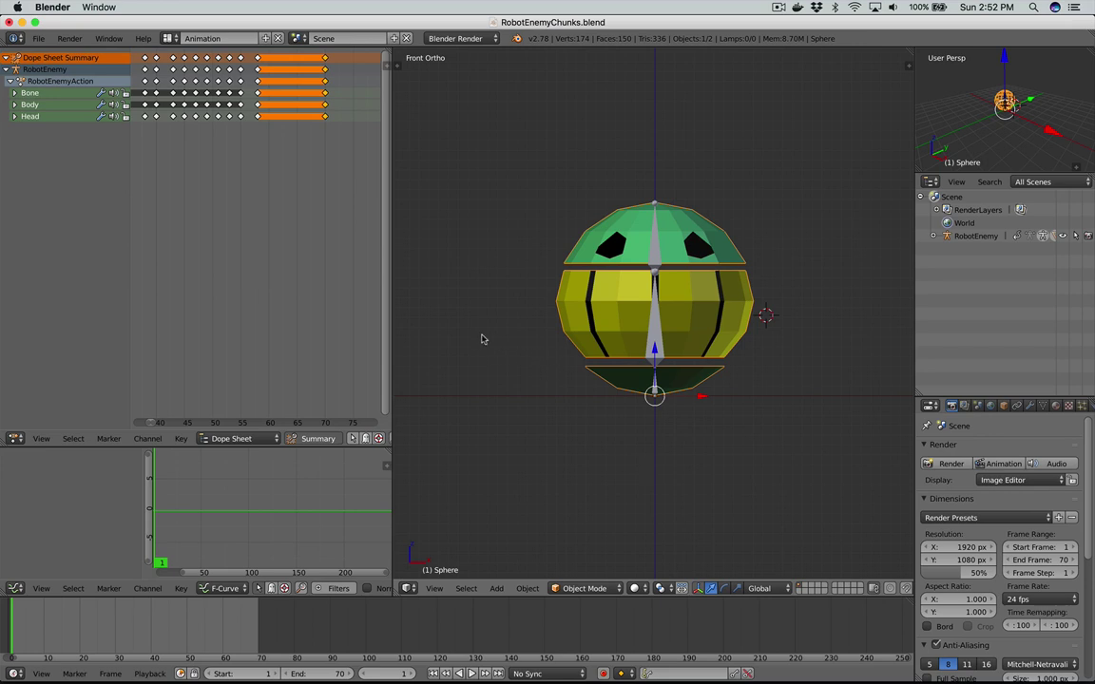
pyautogui.click(303, 344)
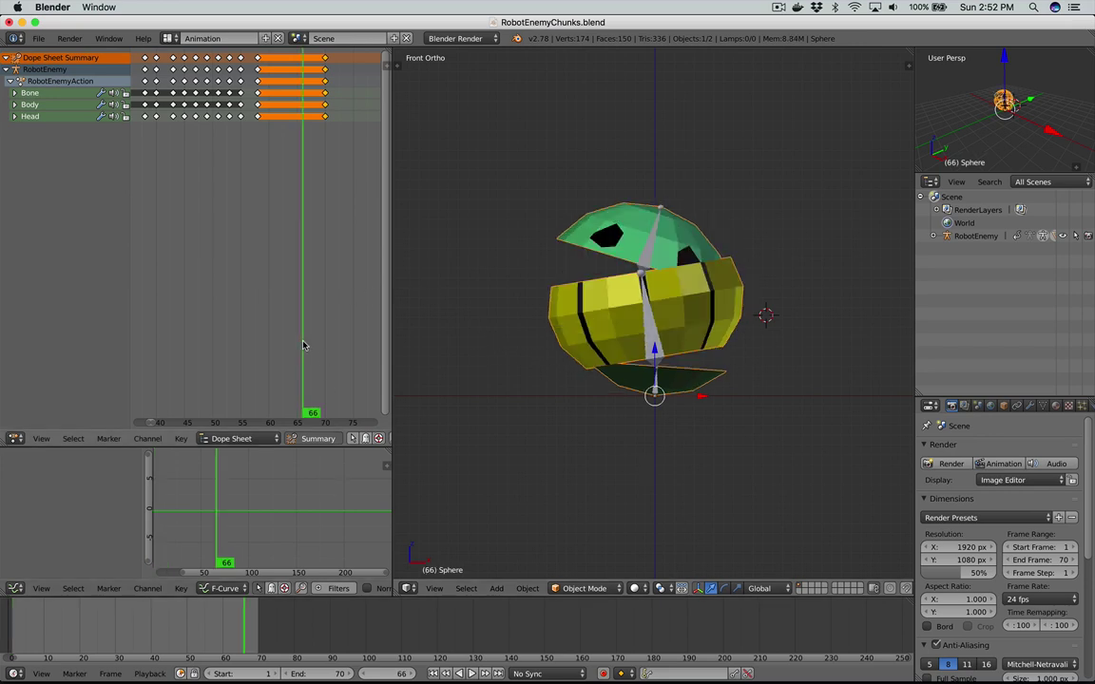
pyautogui.click(433, 673)
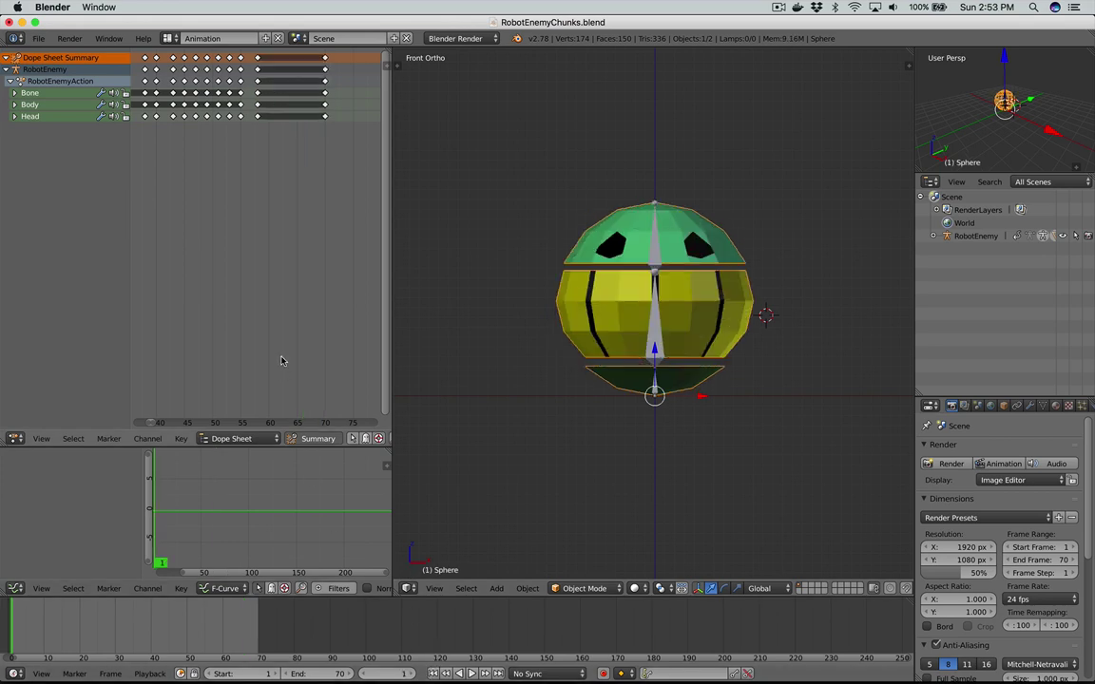
# Step: Delete every keyframe in the Dope Sheet and switch back to the Default layout
pyautogui.press('a')
pyautogui.press('x')
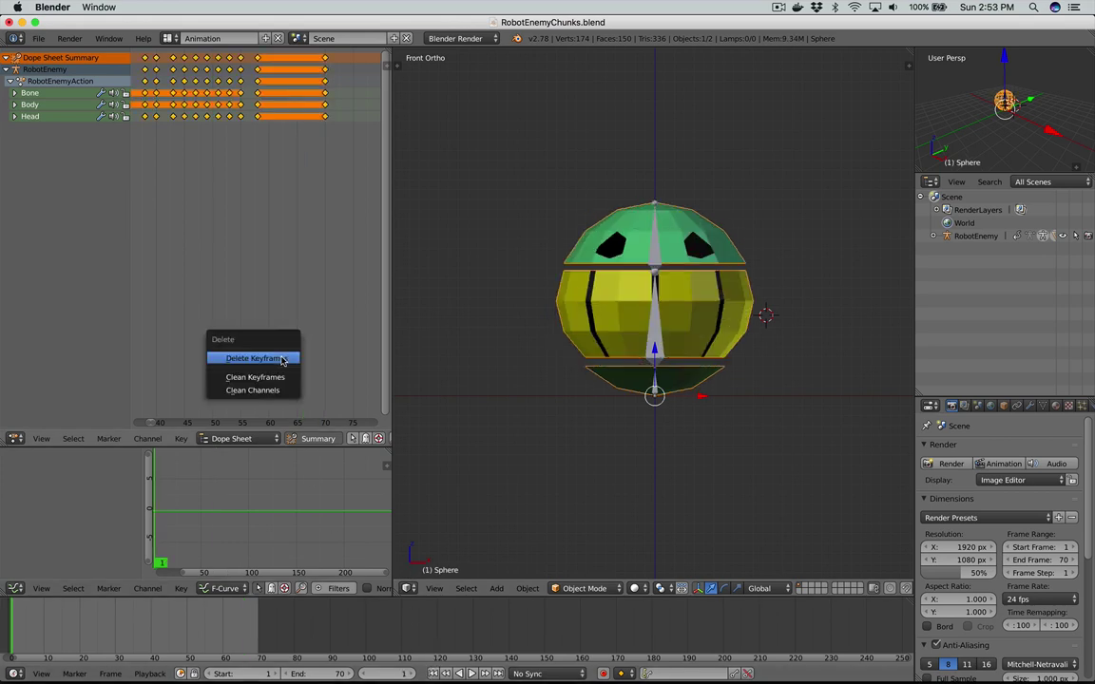
pyautogui.click(282, 359)
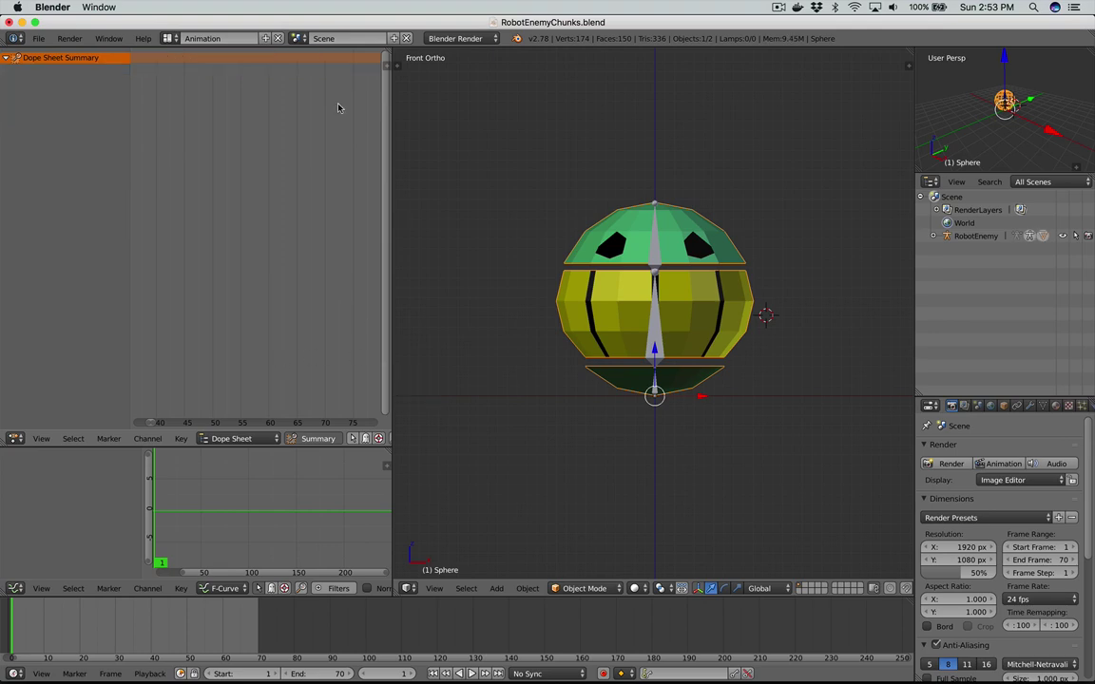
pyautogui.click(170, 41)
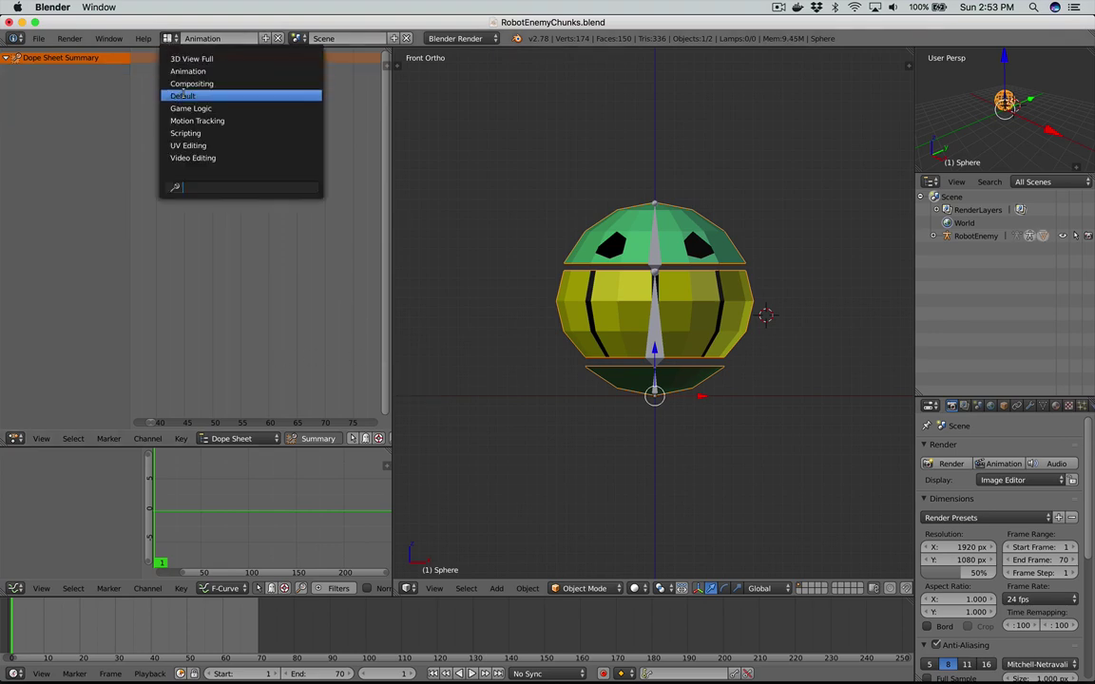
pyautogui.click(175, 87)
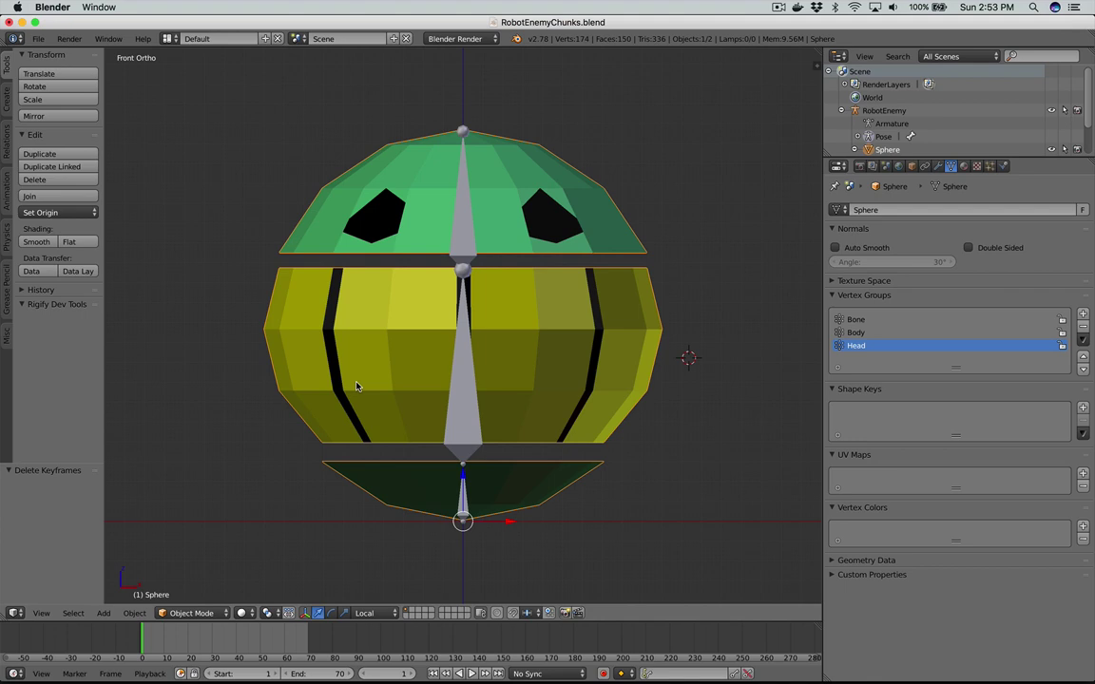
# Step: Select only the Sphere and clear its parent to the armature
pyautogui.press('a')
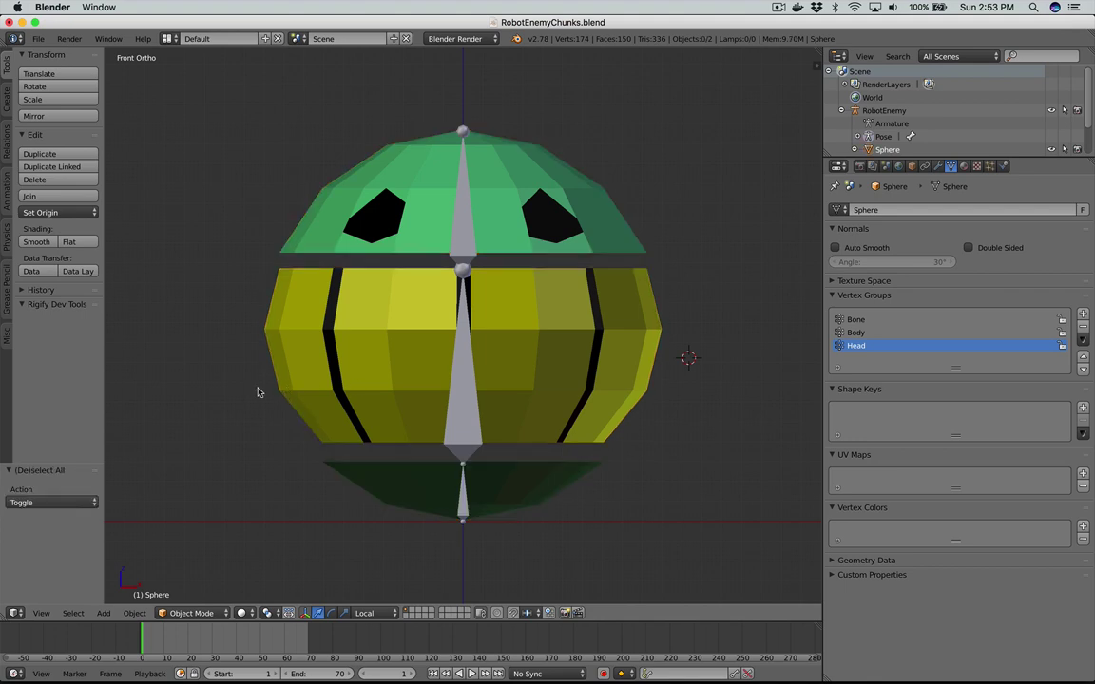
pyautogui.rightClick(298, 376)
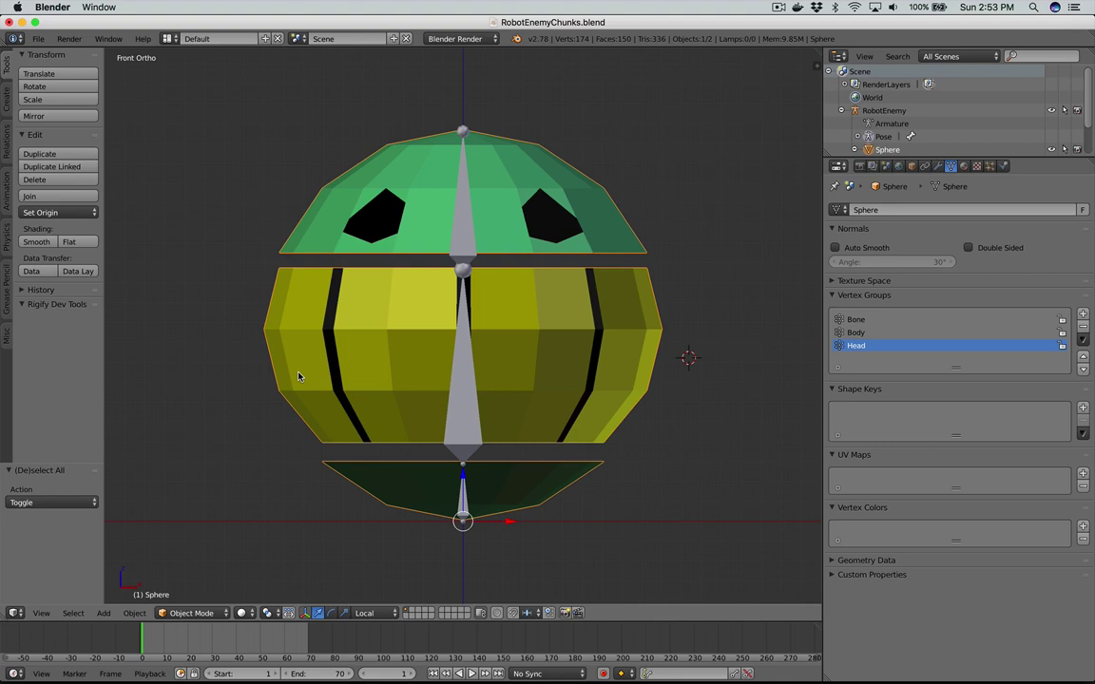
pyautogui.hotkey('alt', 'p')
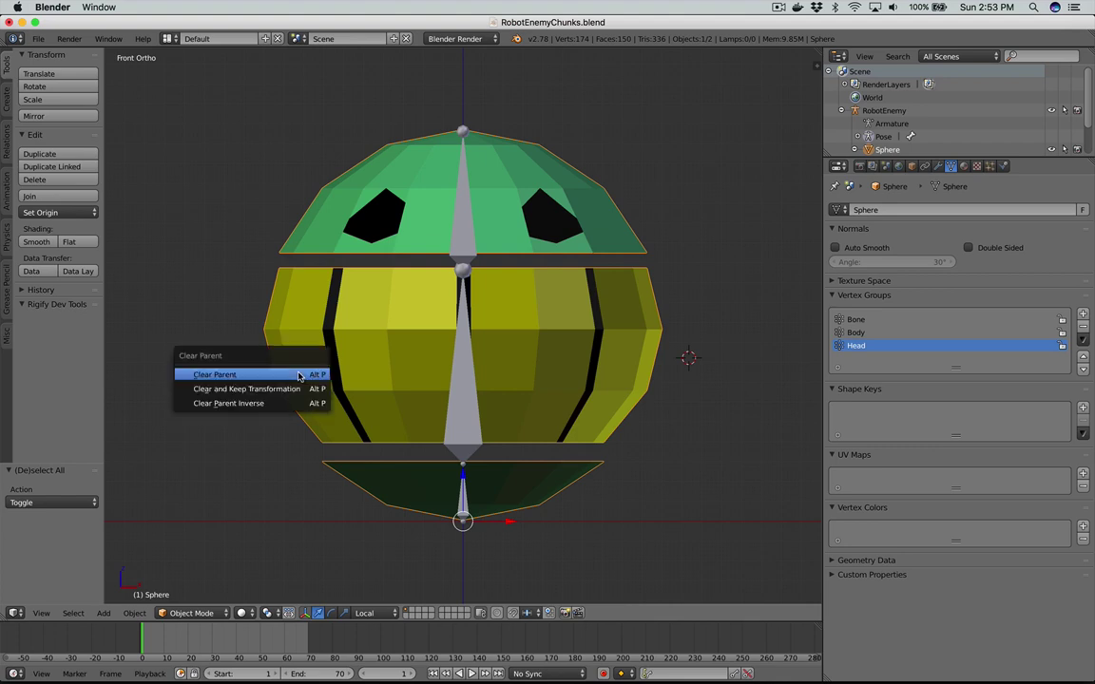
pyautogui.click(298, 376)
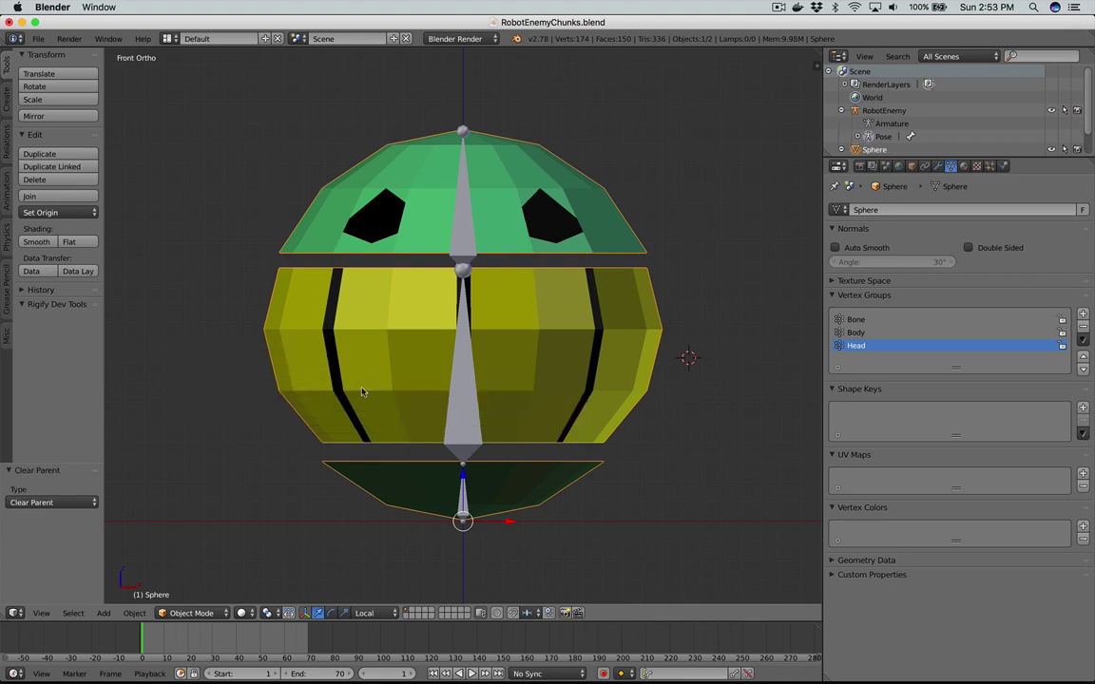
# Step: Delete the RobotEnemy armature in Object Mode and save over the file
pyautogui.rightClick(462, 423)
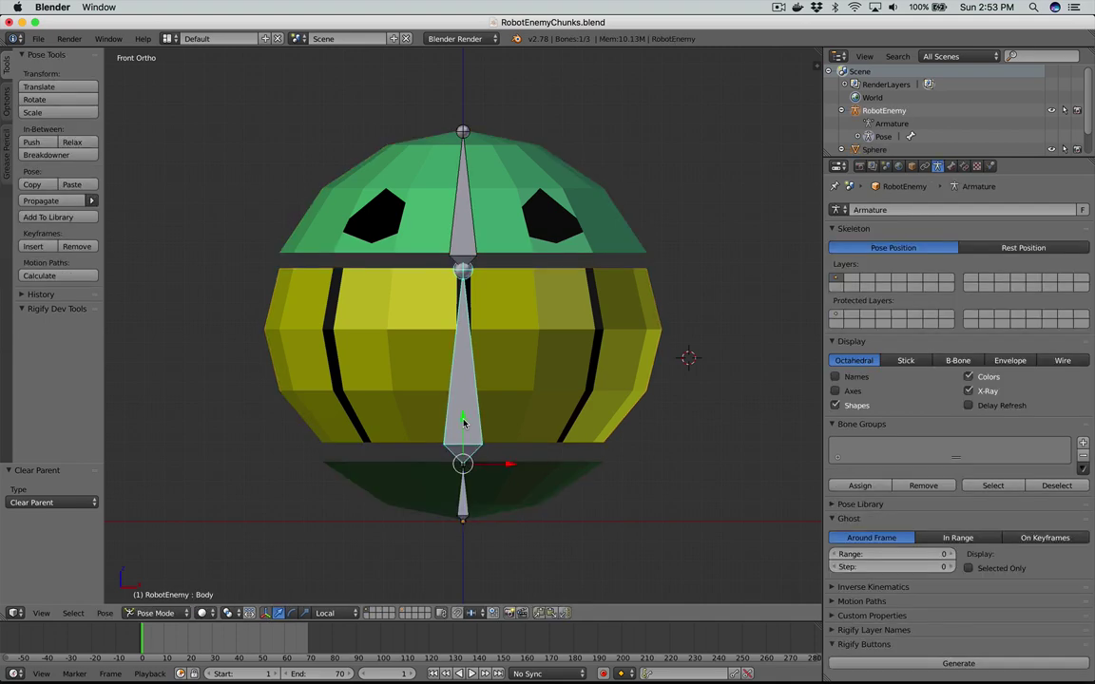
pyautogui.press('Tab')
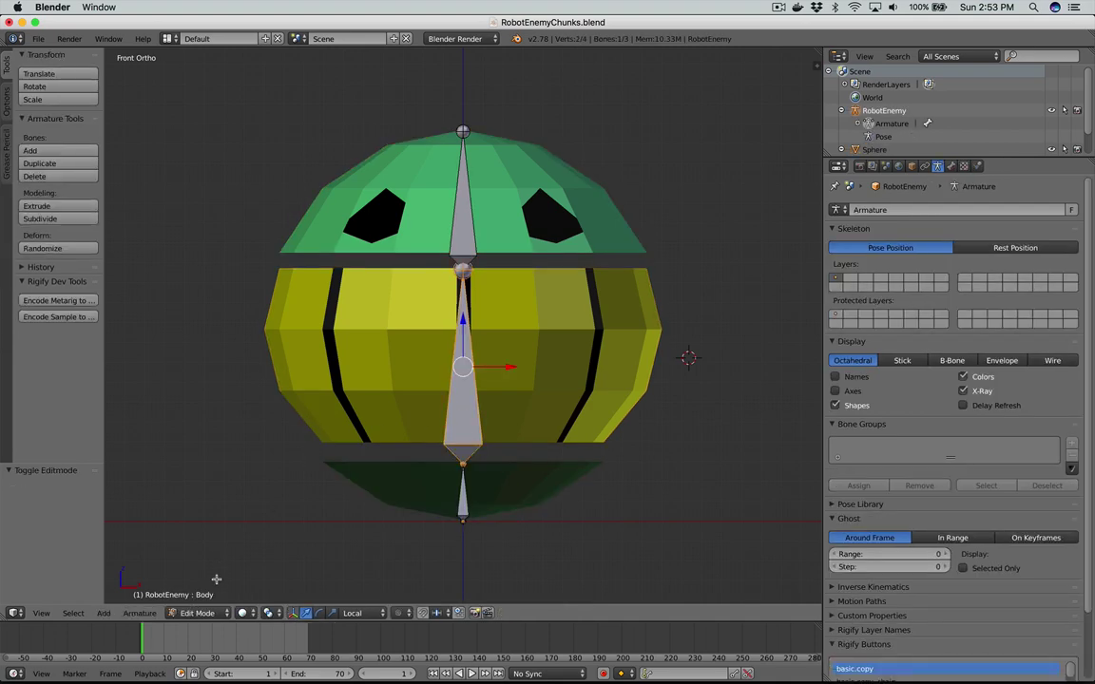
pyautogui.click(197, 613)
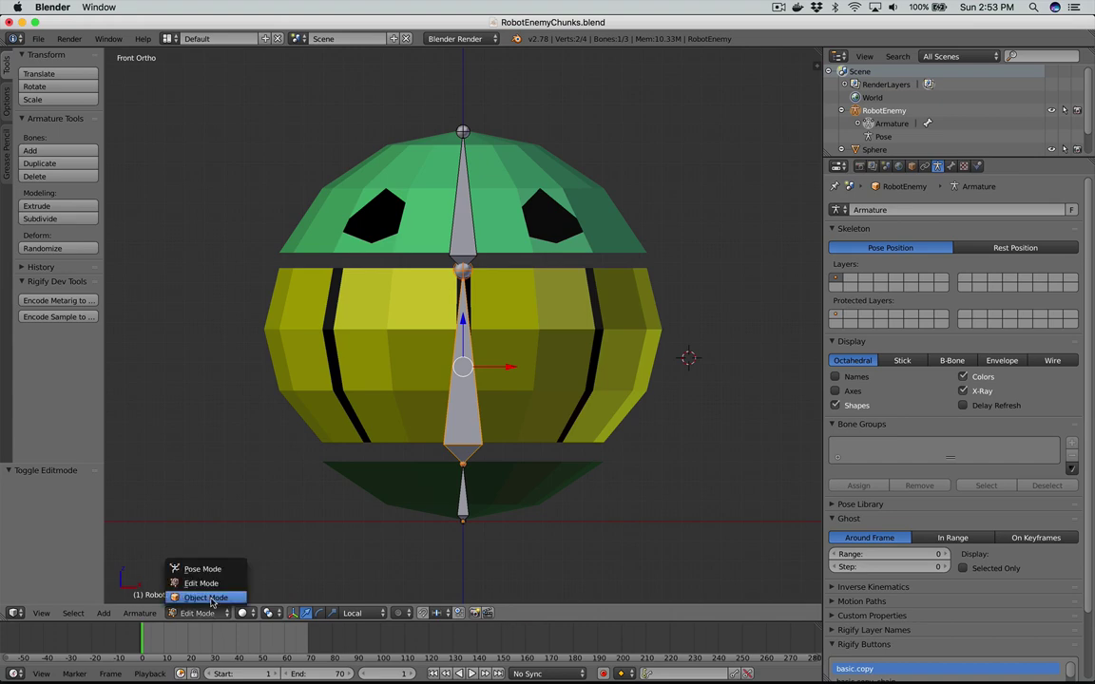
pyautogui.click(204, 598)
pyautogui.press('x')
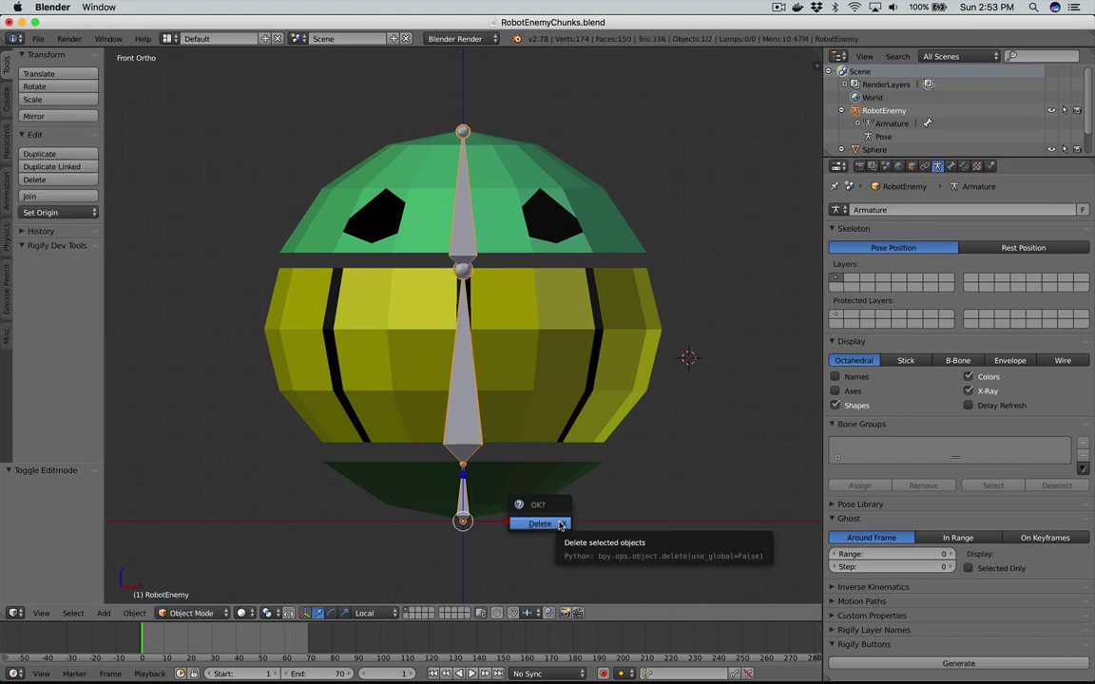
pyautogui.click(540, 524)
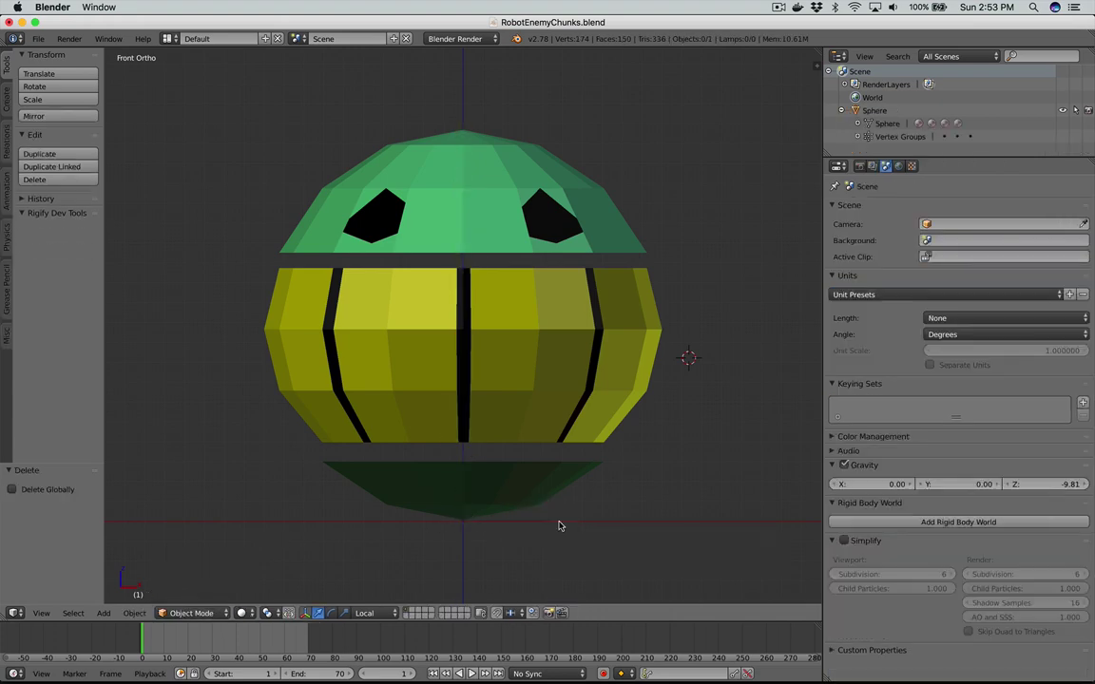
pyautogui.hotkey('ctrl', 's')
pyautogui.click(613, 502)
# Step: Separate the whole Sphere mesh by loose parts into Sphere, Sphere.001 and Sphere.002
pyautogui.rightClick(469, 283)
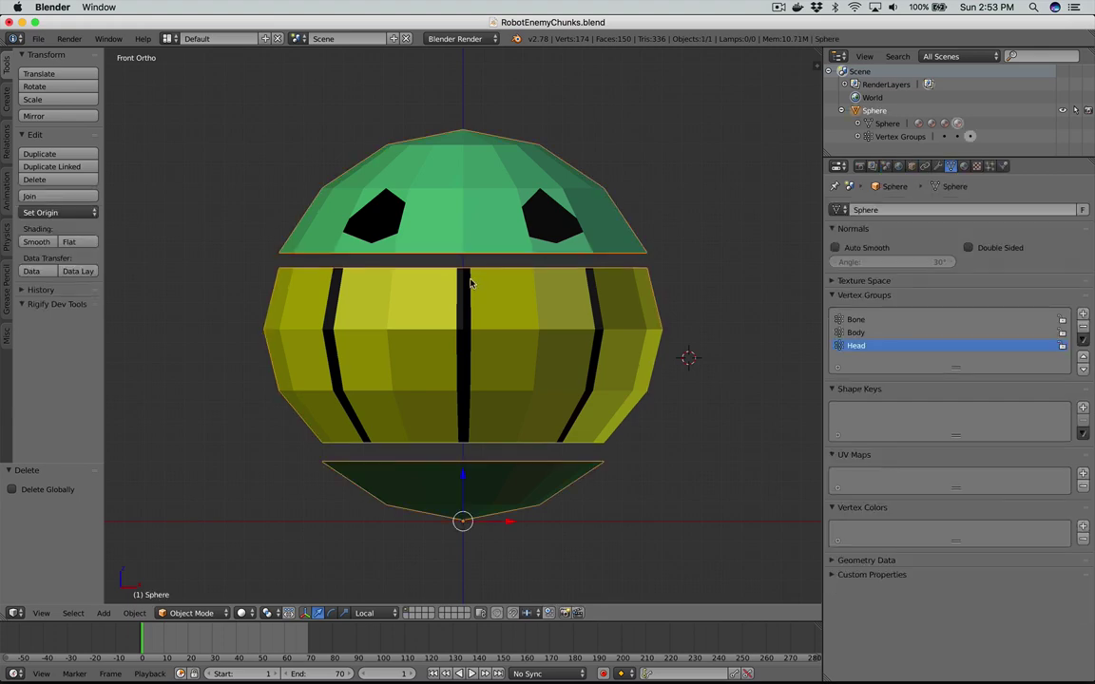
pyautogui.press('Tab')
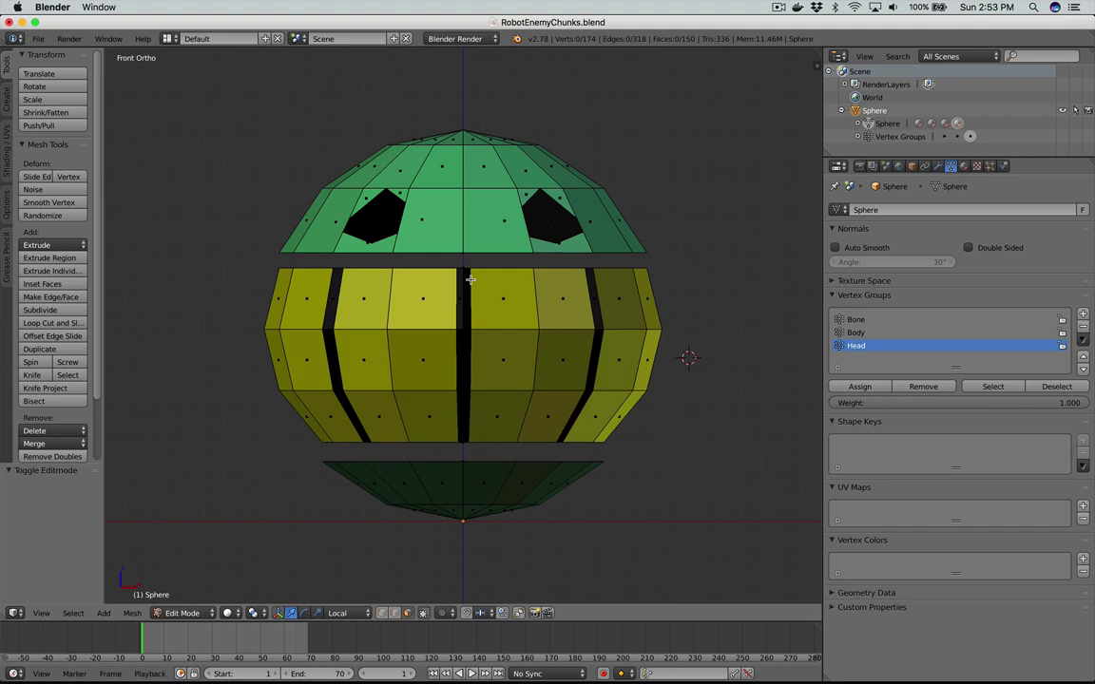
pyautogui.press('z')
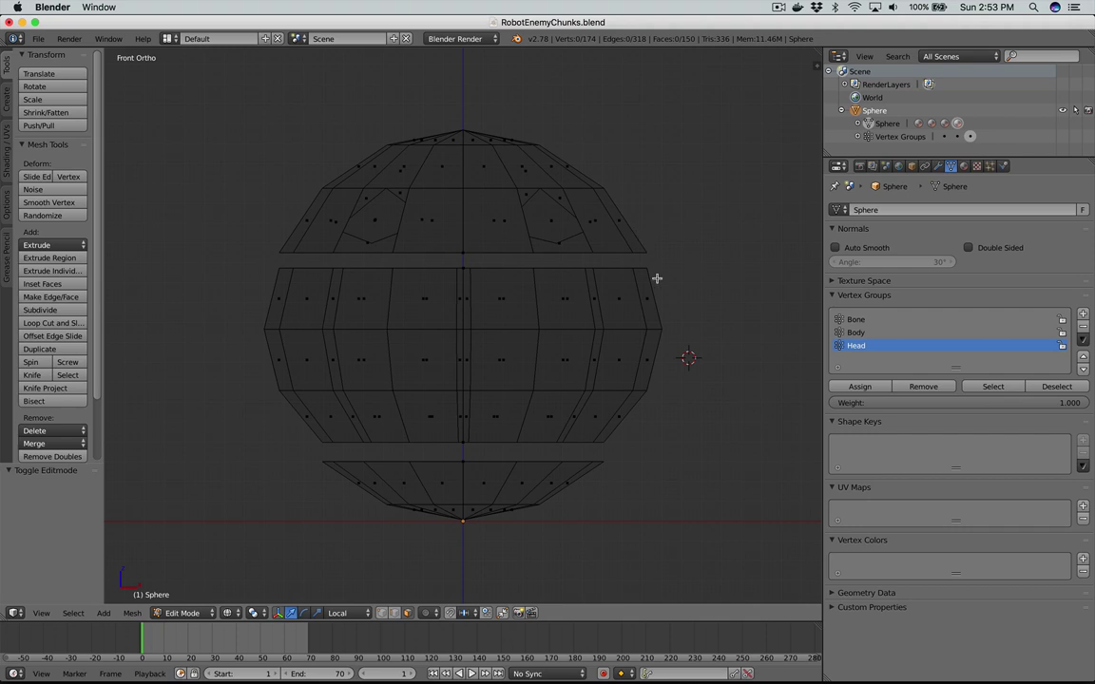
pyautogui.press('z')
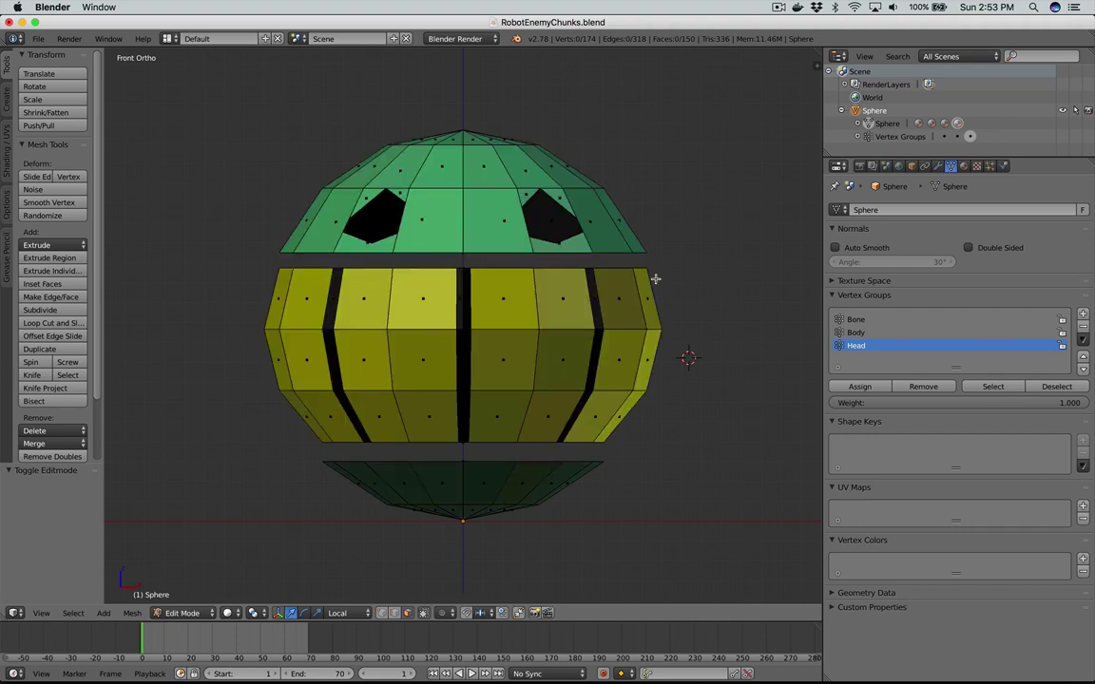
pyautogui.press('a')
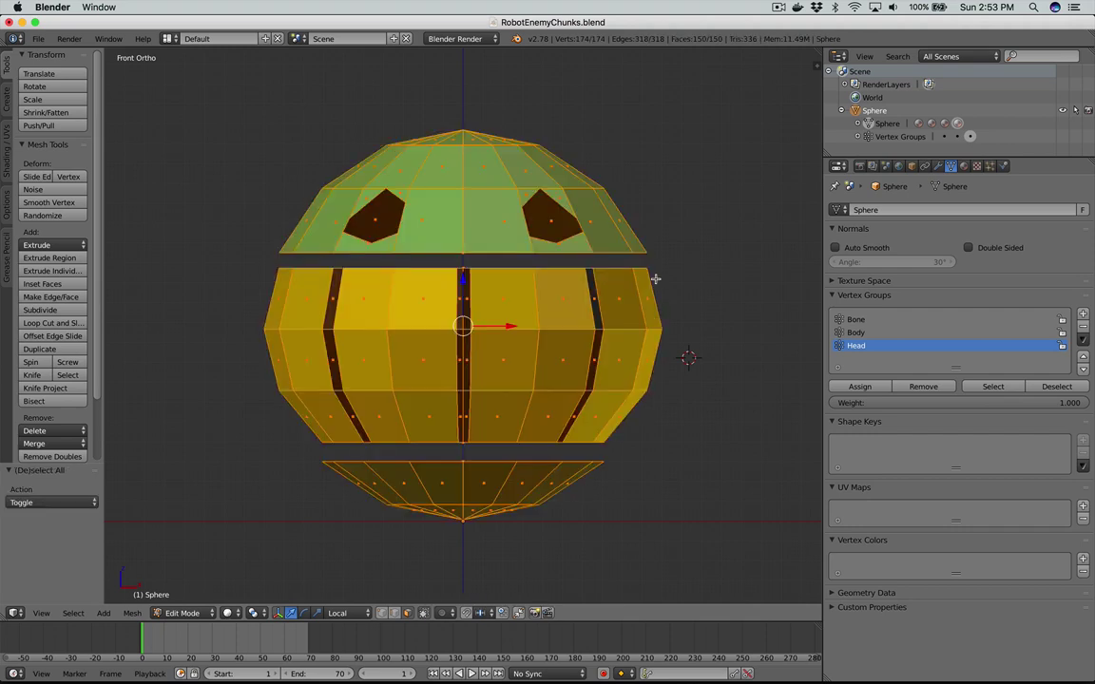
pyautogui.press('p')
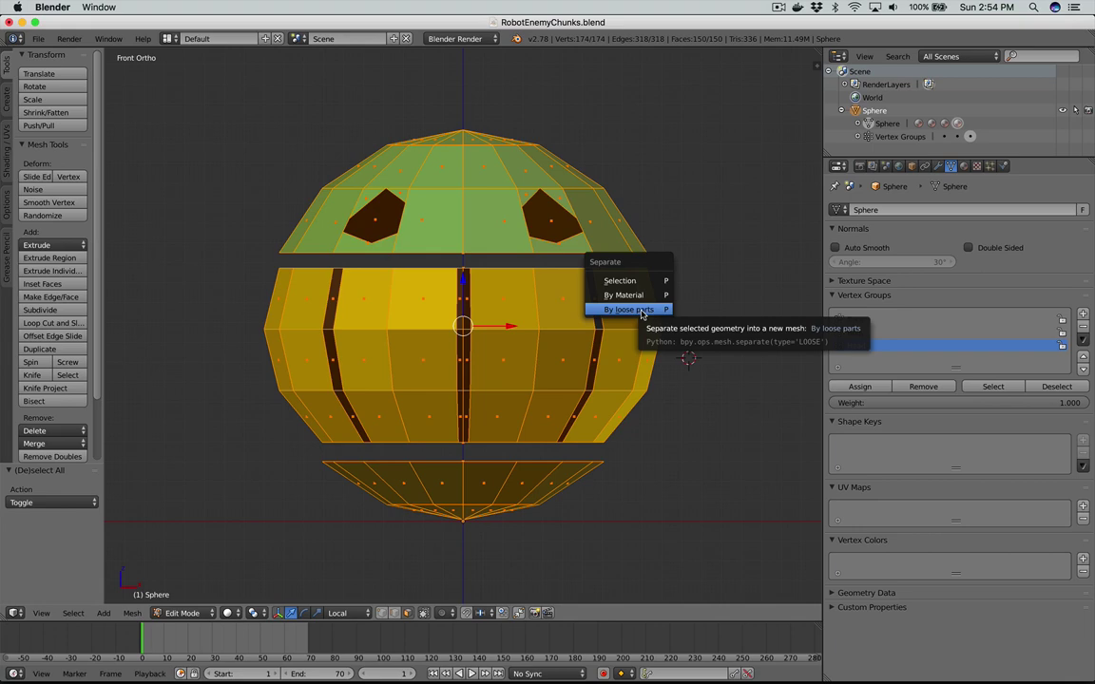
pyautogui.click(638, 311)
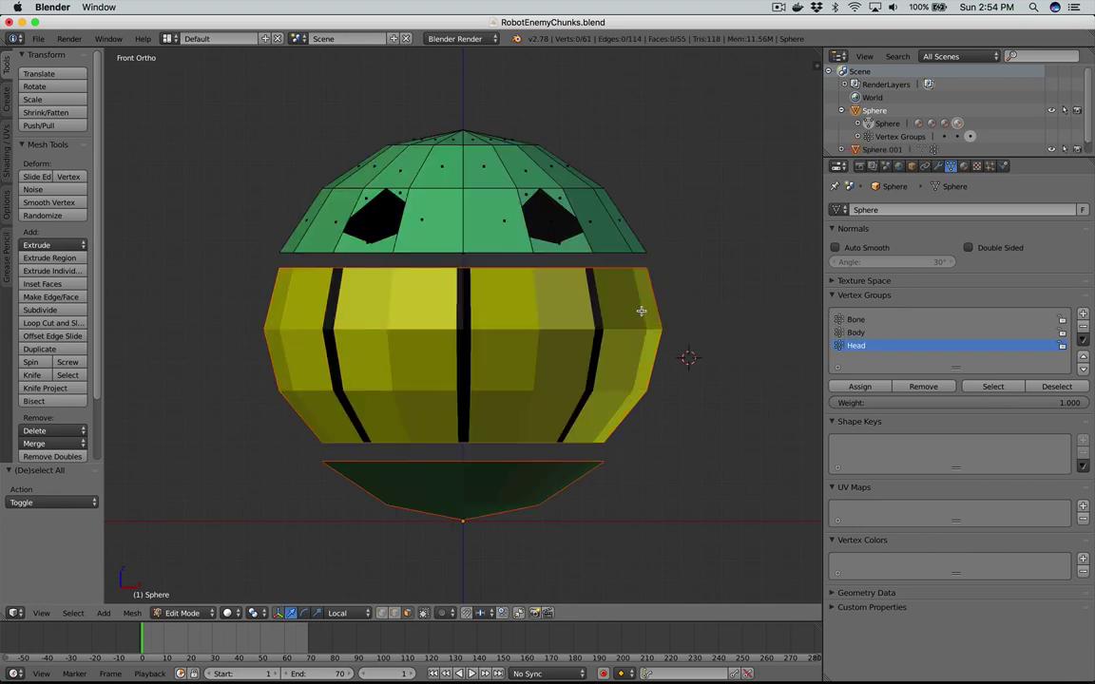
pyautogui.scroll(-1, 901, 142)
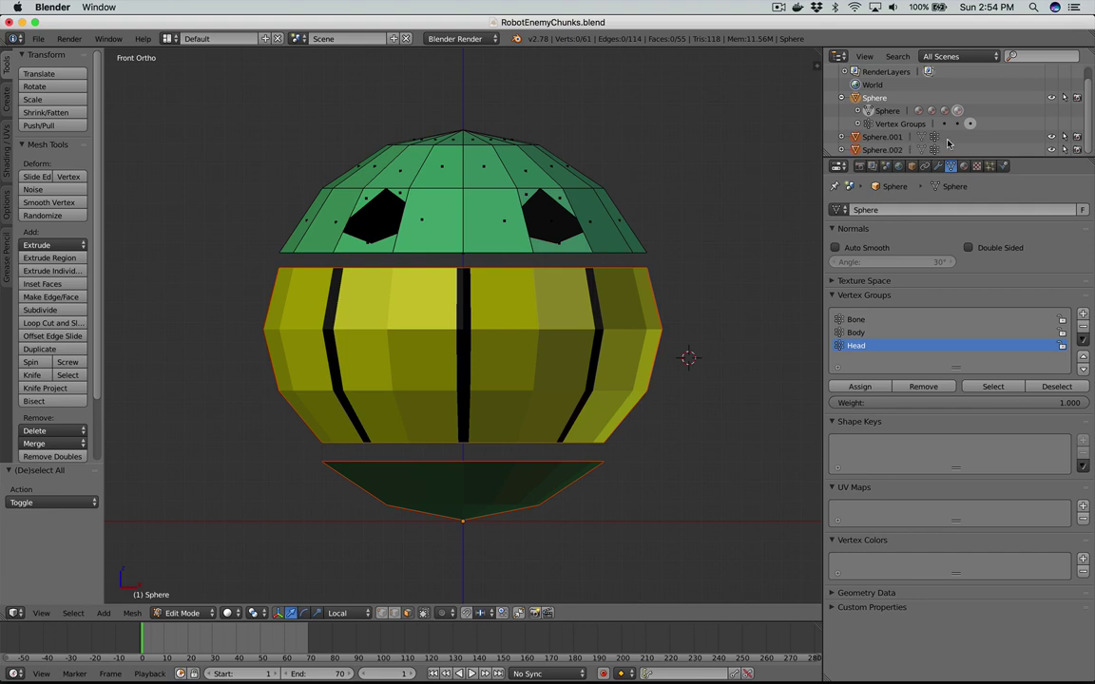
pyautogui.click(673, 300)
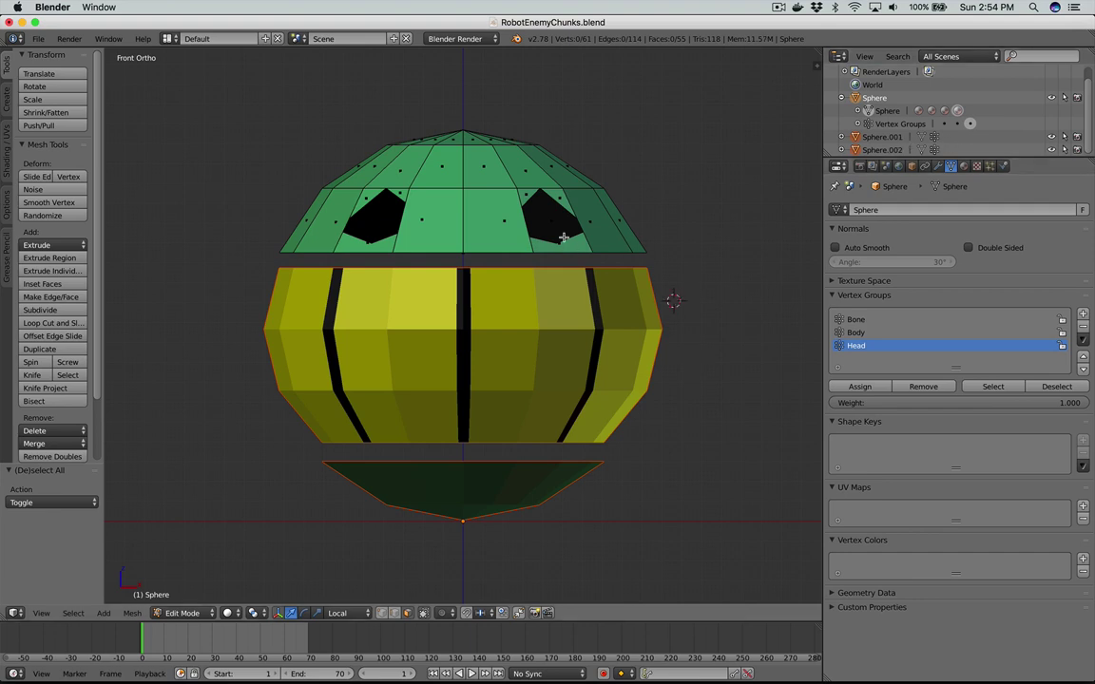
pyautogui.press('Tab')
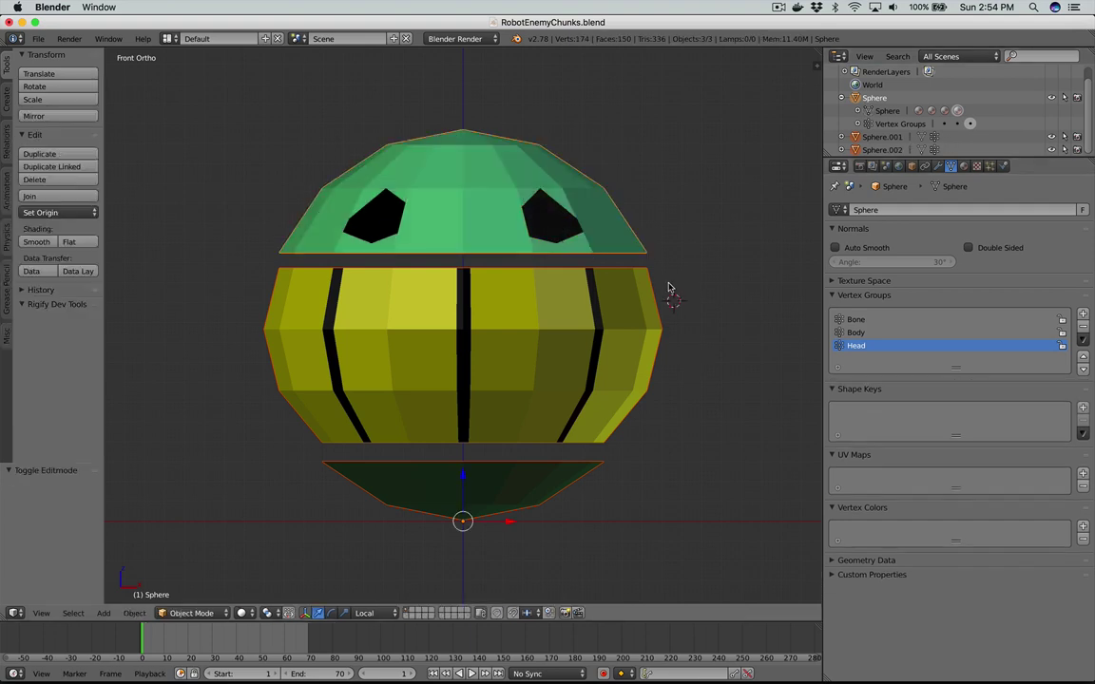
# Step: Edit the green head chunk with all geometry selected, in wireframe, hiding unselected parts
pyautogui.press('a')
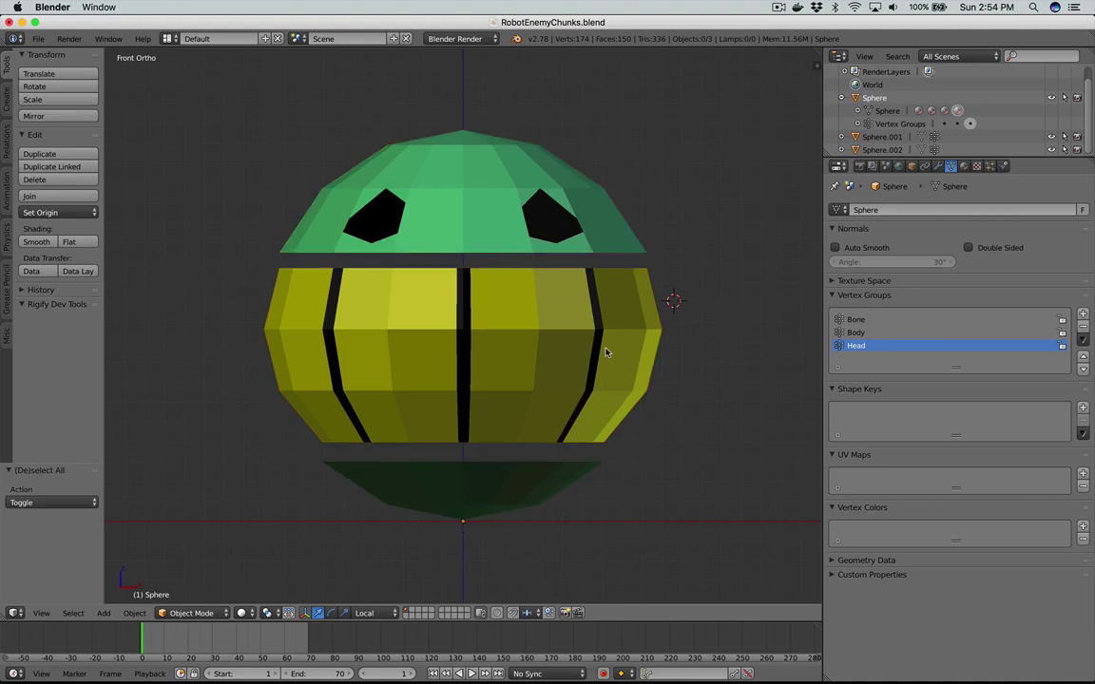
pyautogui.rightClick(550, 234)
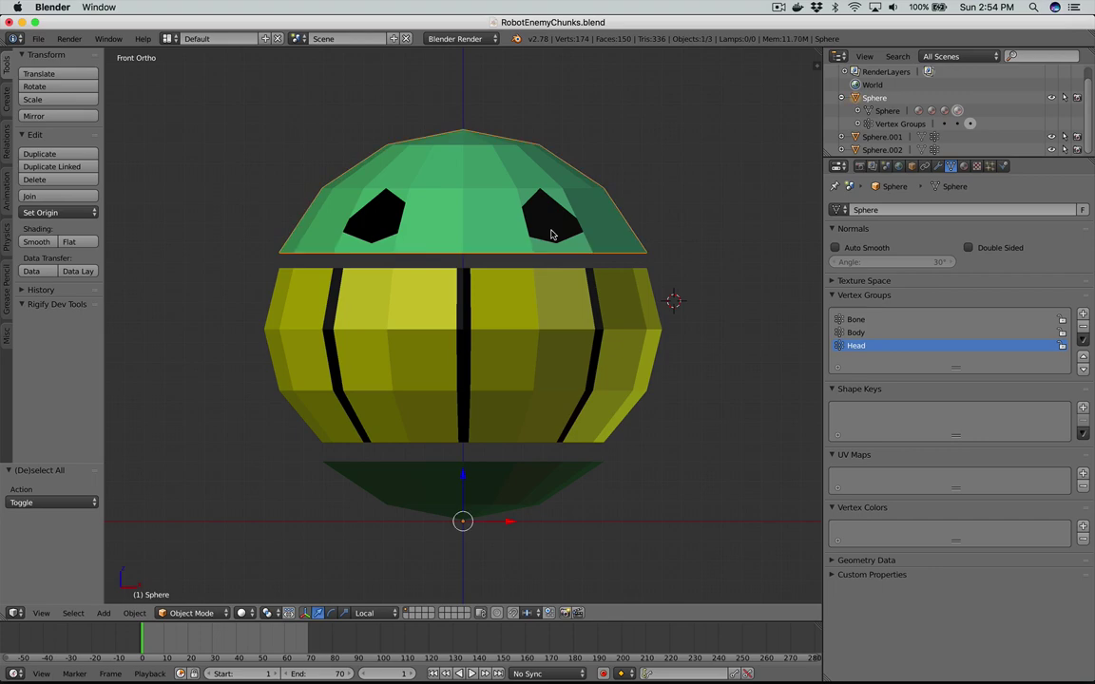
pyautogui.press('Tab')
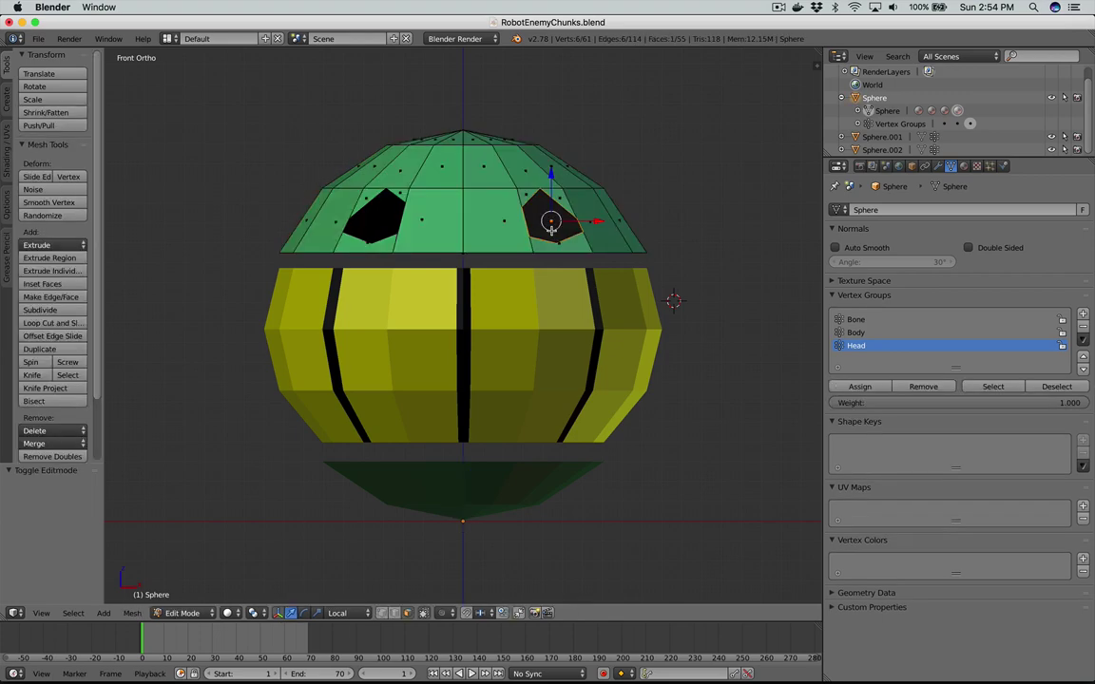
pyautogui.press('a')
pyautogui.press('a')
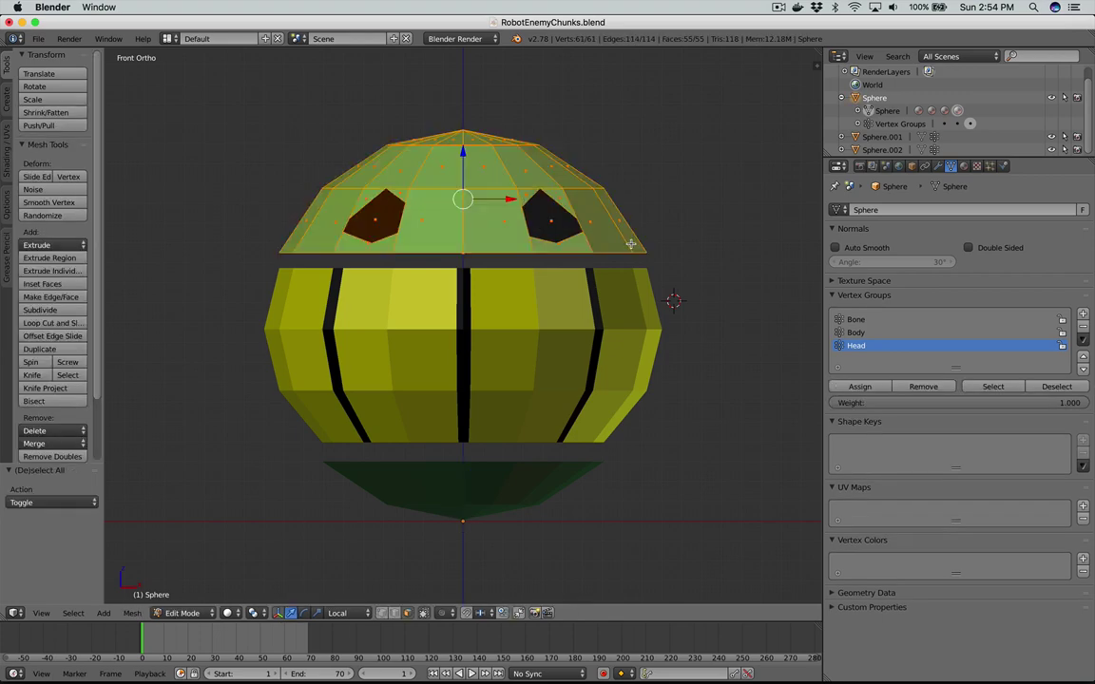
pyautogui.press('z')
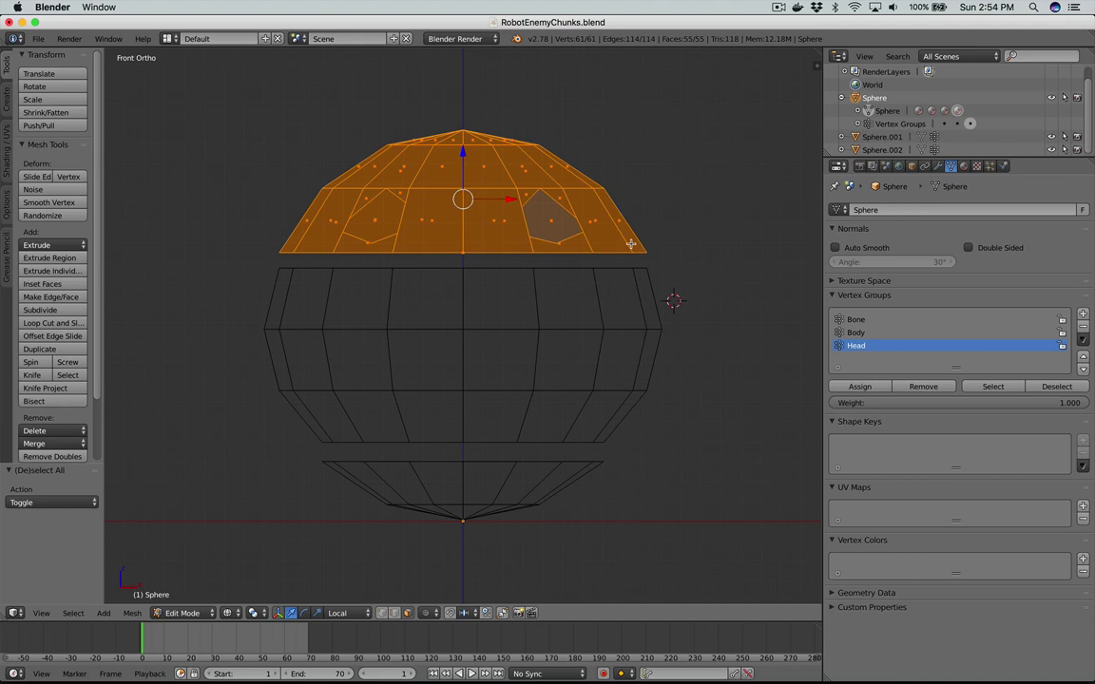
pyautogui.hotkey('shift', 'h')
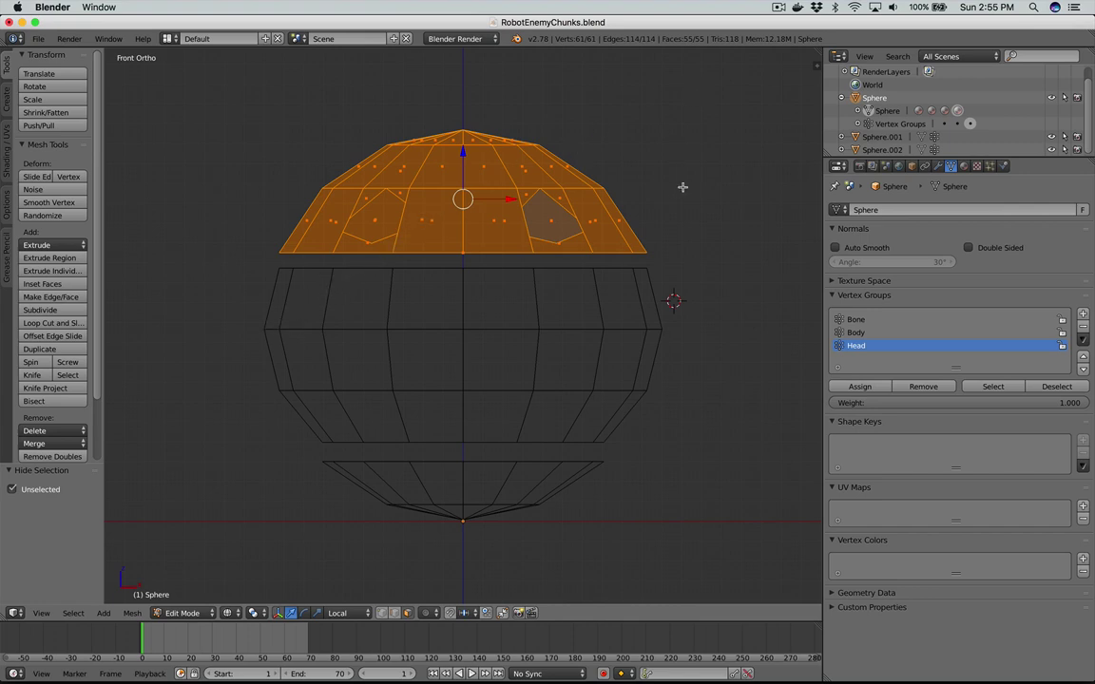
# Step: Start a knife cut on the head mesh, then abandon it with nothing selected
pyautogui.press('k')
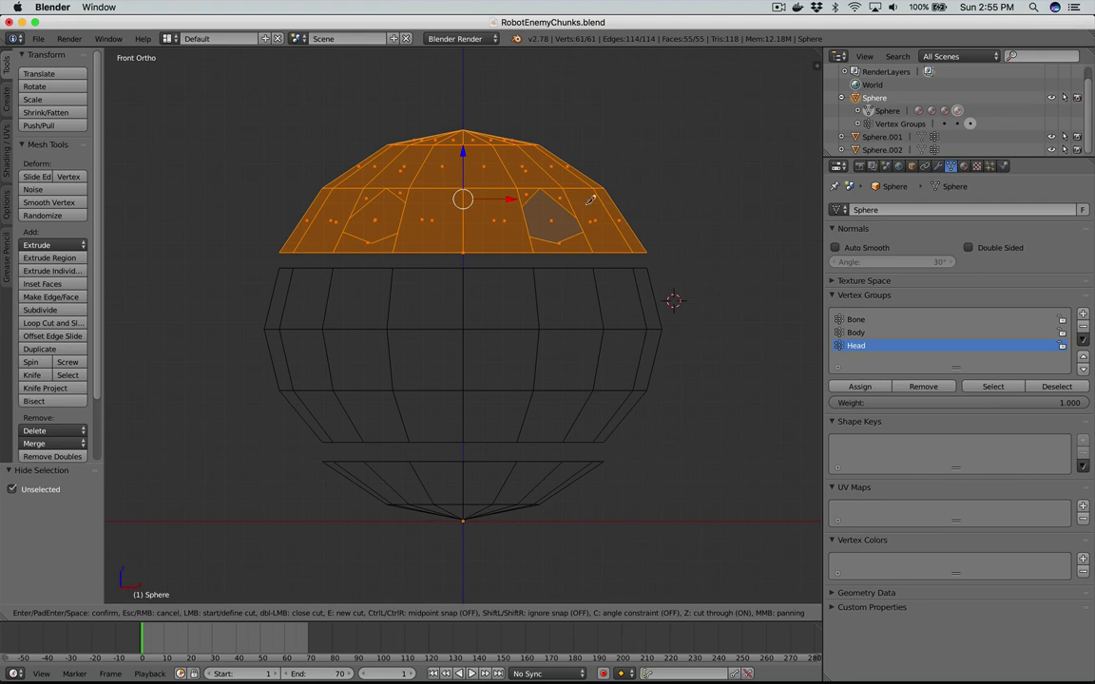
pyautogui.click(366, 274)
pyautogui.press('Return')
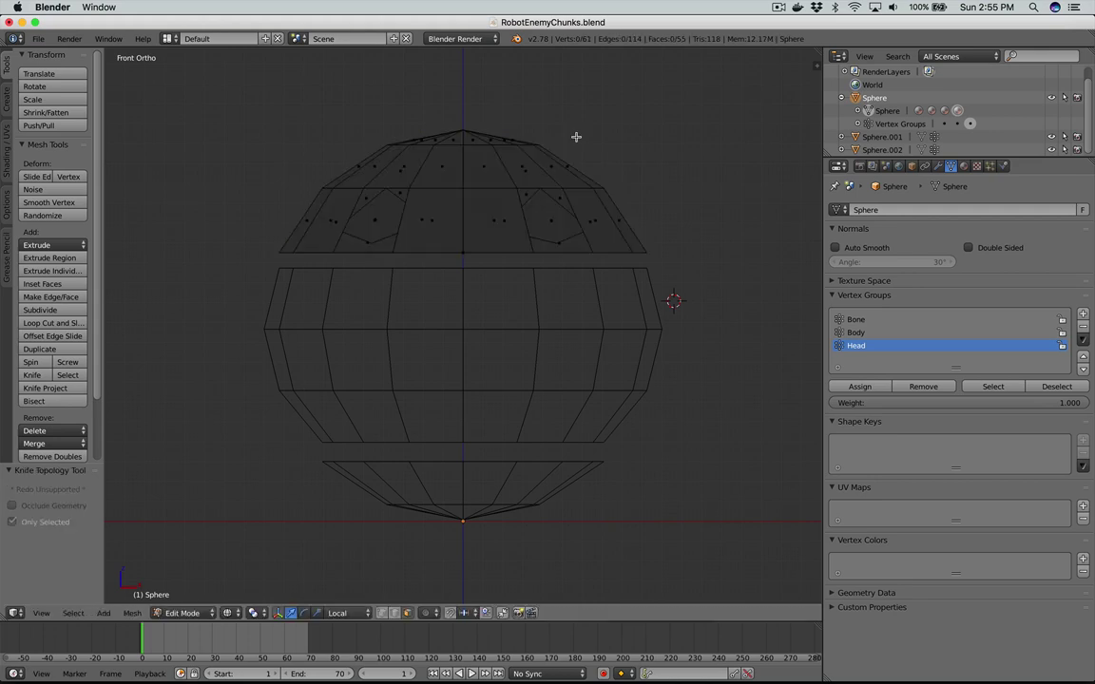
pyautogui.press('i')
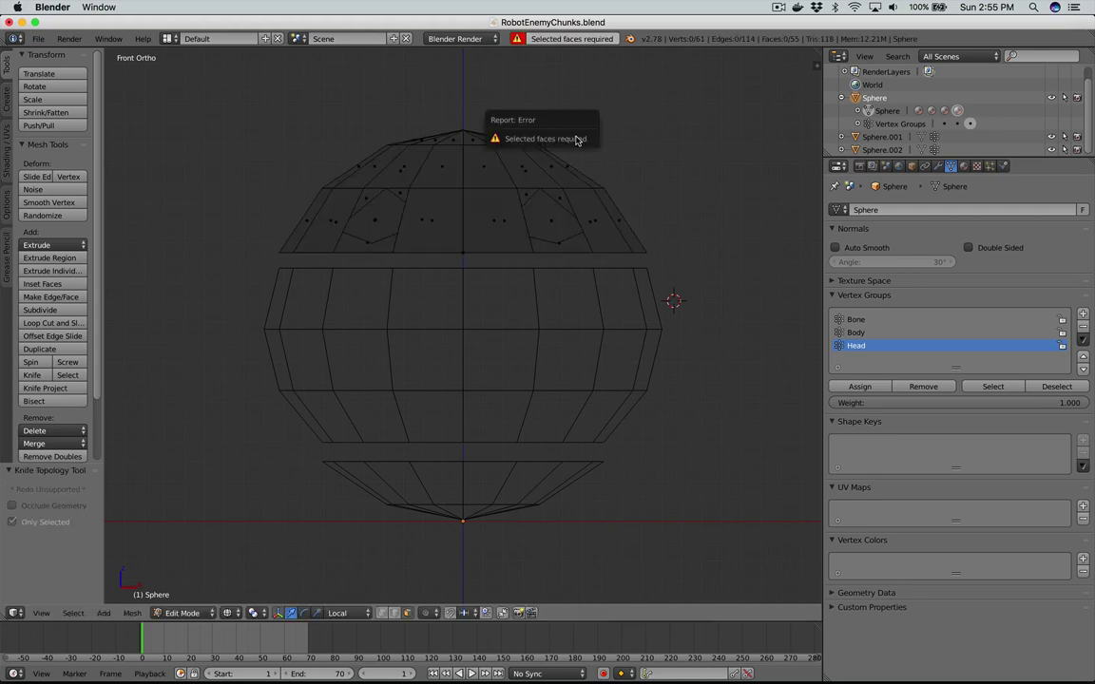
# Step: Select the whole cap and knife it diagonally from lower-left to upper-right, checking it in solid view
pyautogui.press('a')
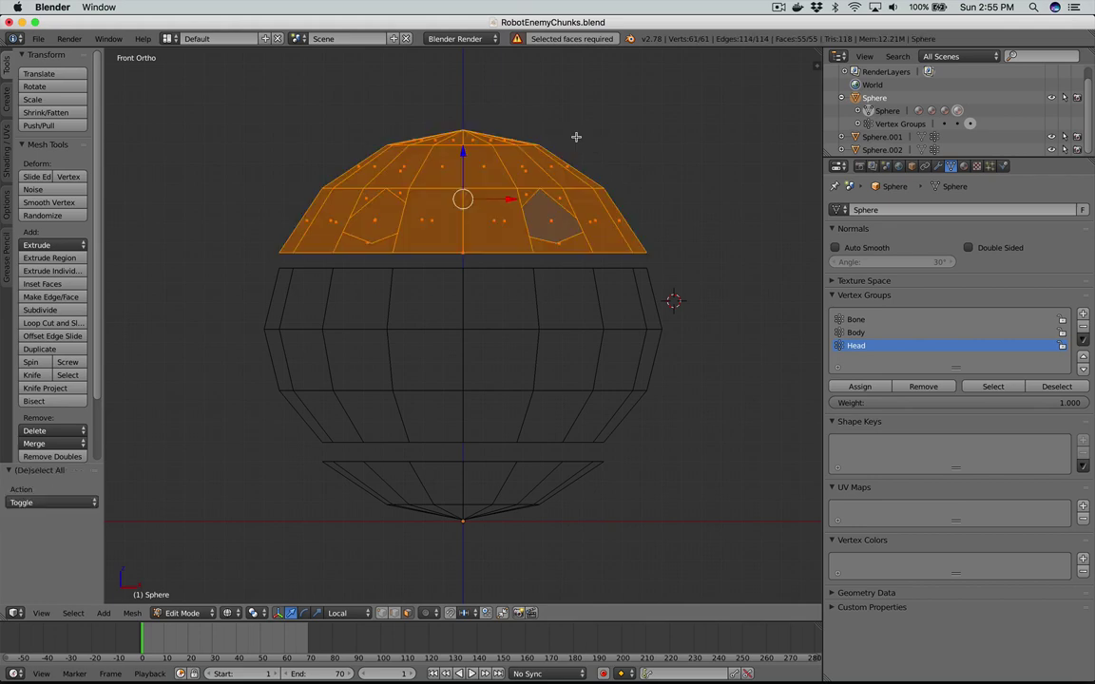
pyautogui.press('k')
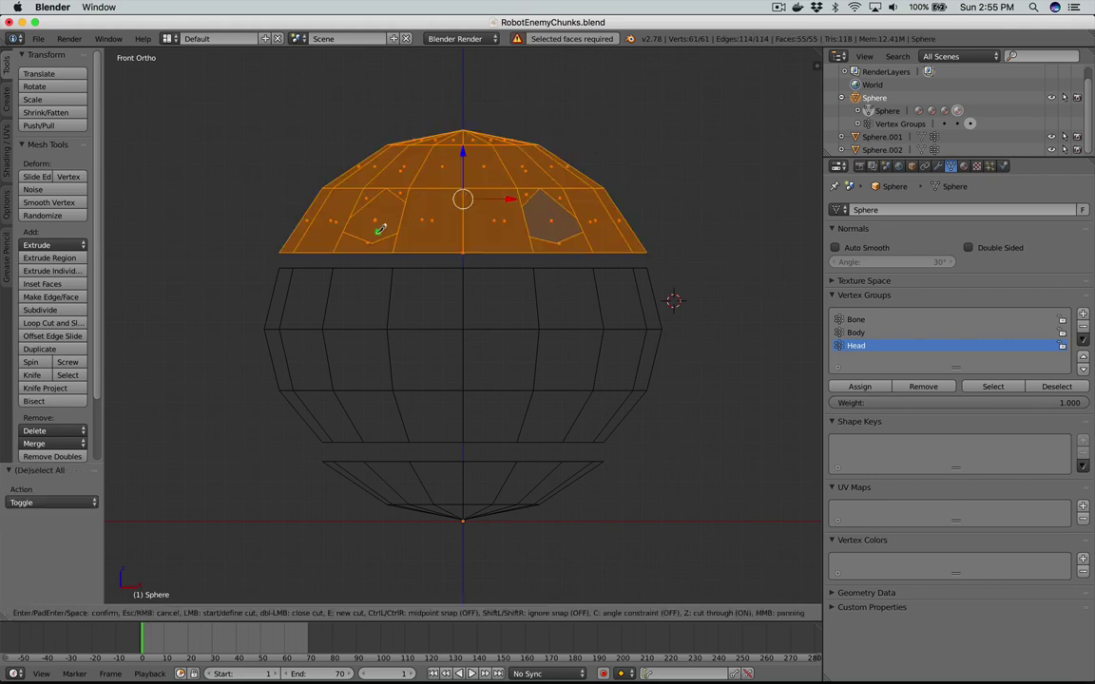
pyautogui.click(335, 256)
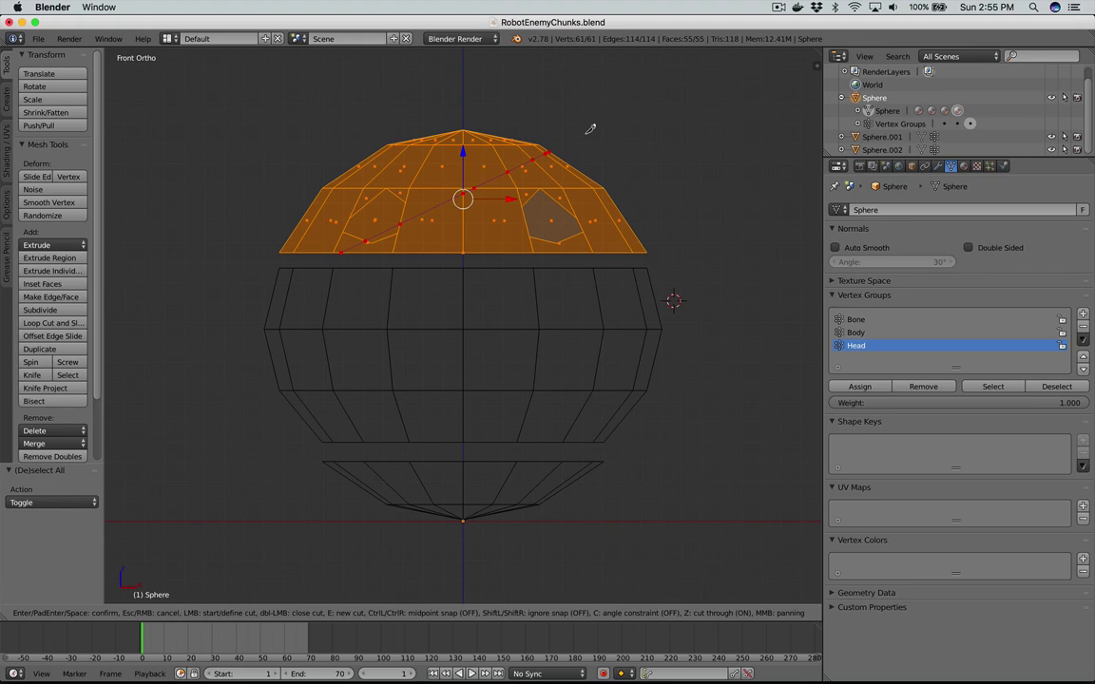
pyautogui.press('Return')
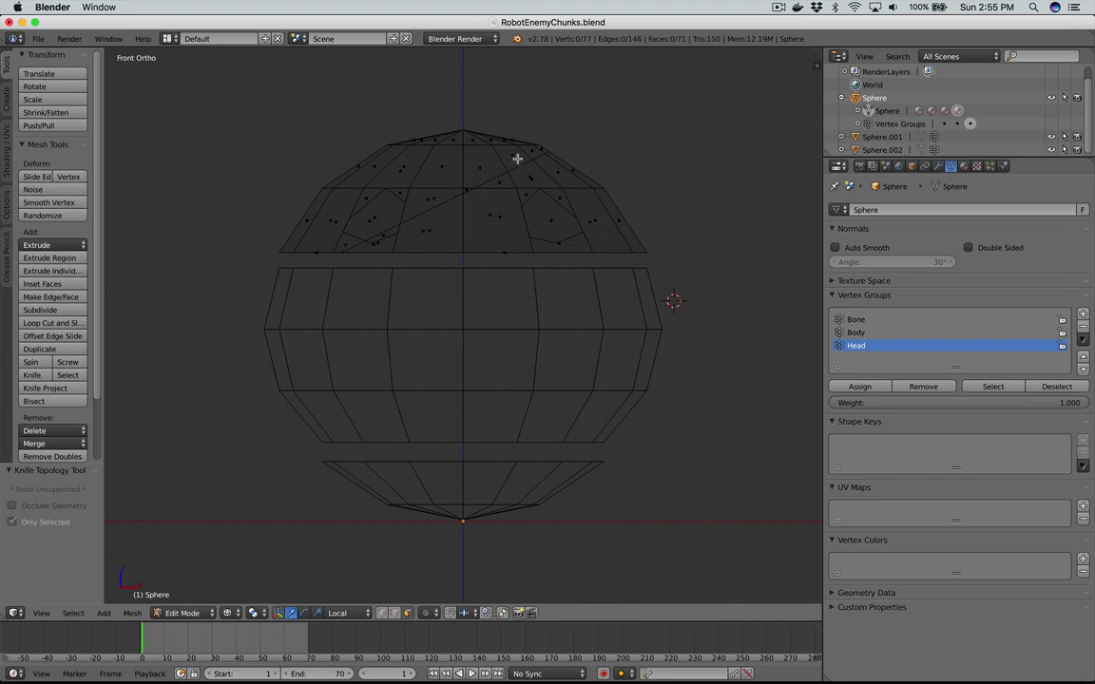
pyautogui.press('z')
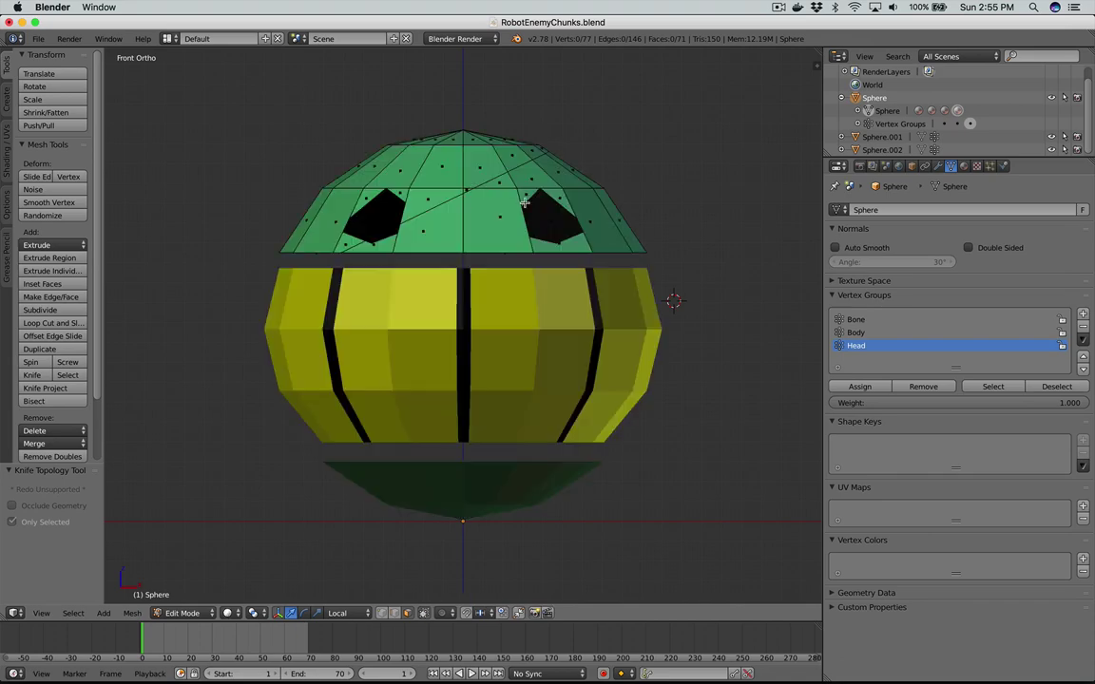
pyautogui.moveTo(509, 173); pyautogui.dragTo(524, 202, button='middle')
pyautogui.press('KP_1')
pyautogui.press('z')
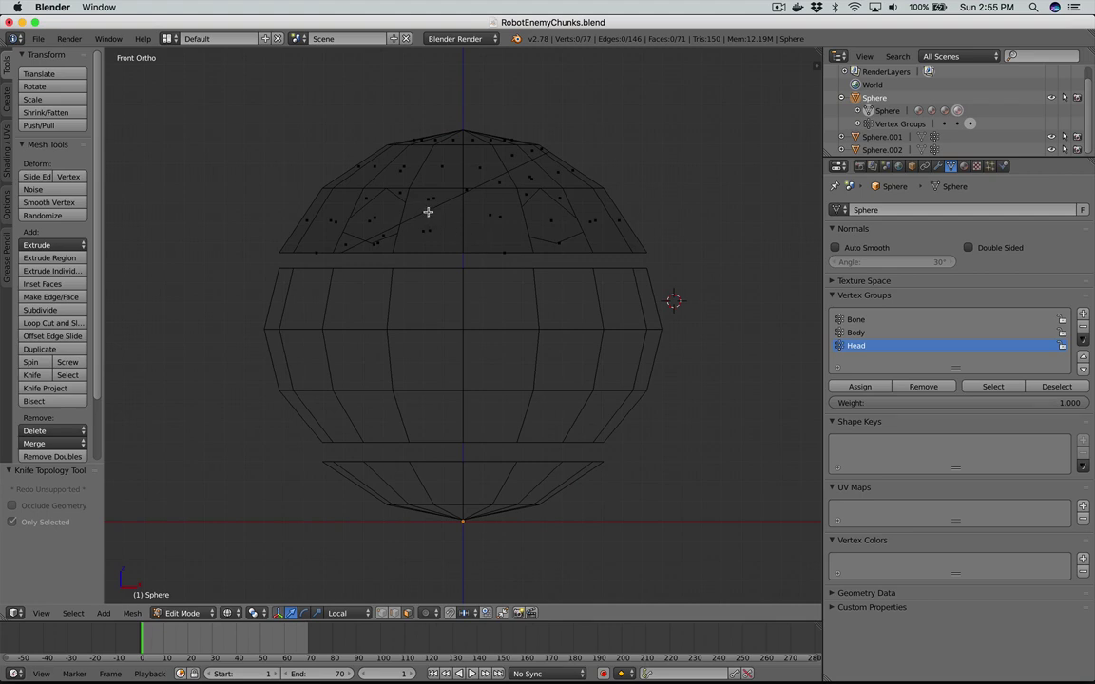
# Step: Switch the mesh selection mode to vertices
pyautogui.hotkey('ctrl', 'Tab')
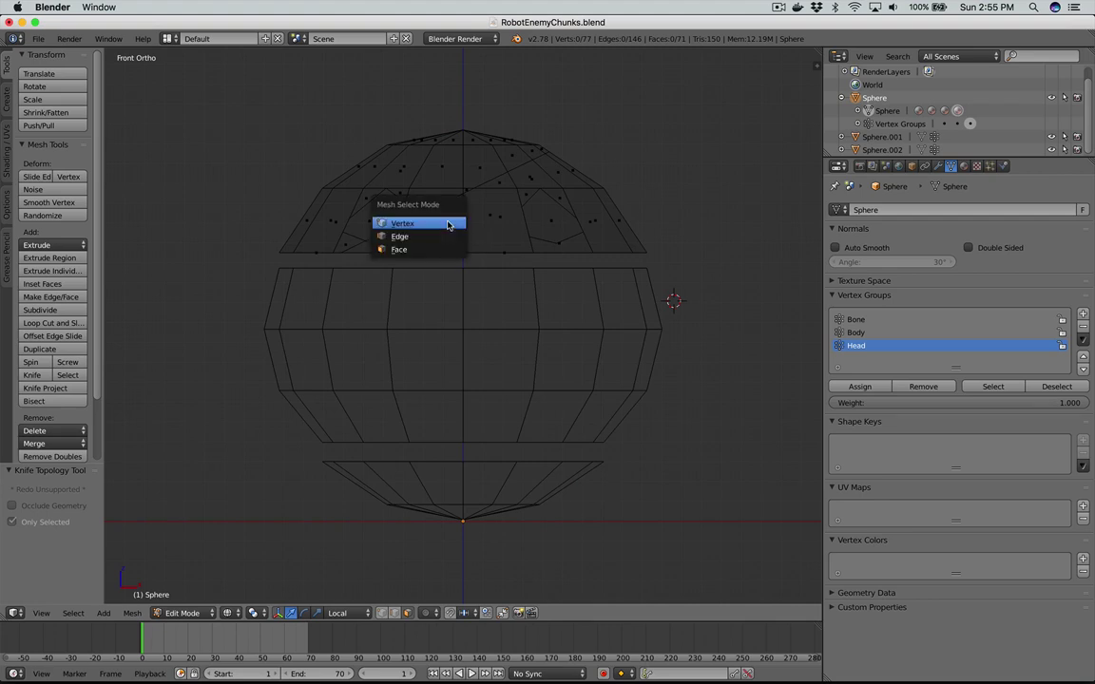
pyautogui.click(443, 237)
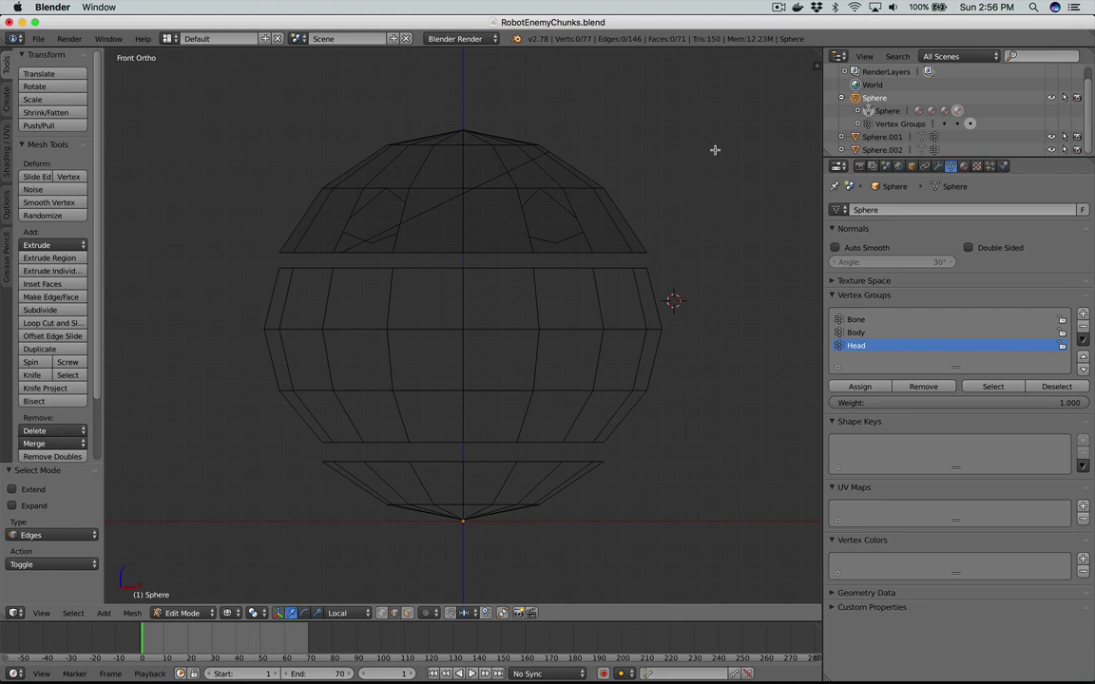
pyautogui.hotkey('ctrl', 'Tab')
pyautogui.press('1')
# Step: Zoom in and set the 3D cursor just beside the cap's left edge
pyautogui.scroll(5, 648, 215)
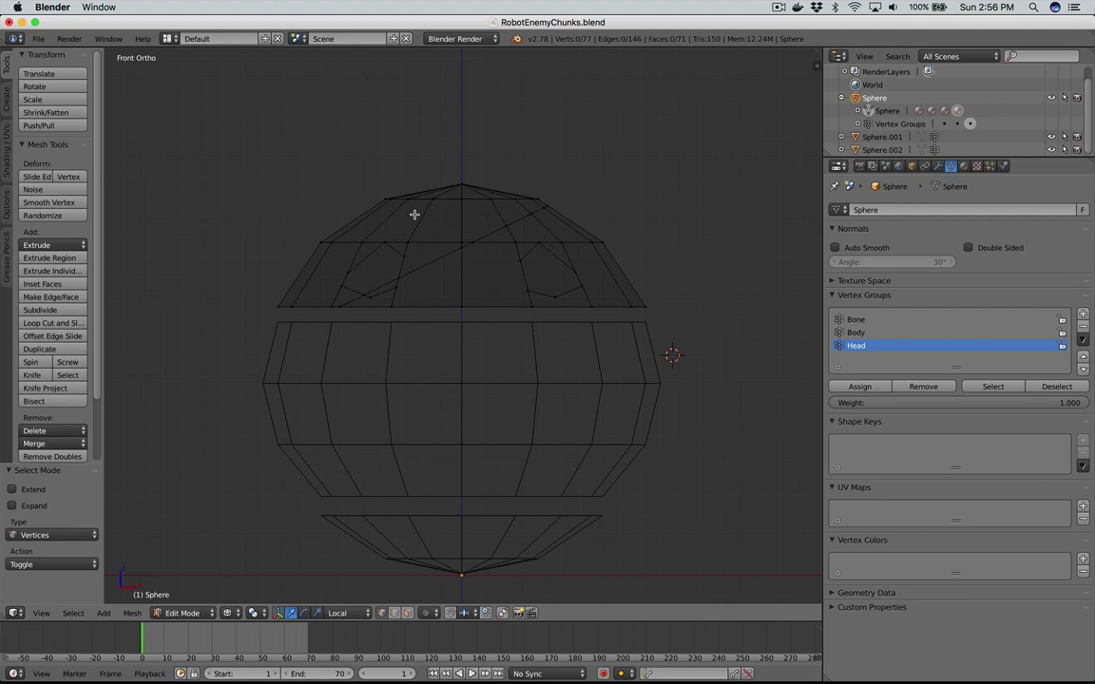
pyautogui.scroll(2, 414, 214)
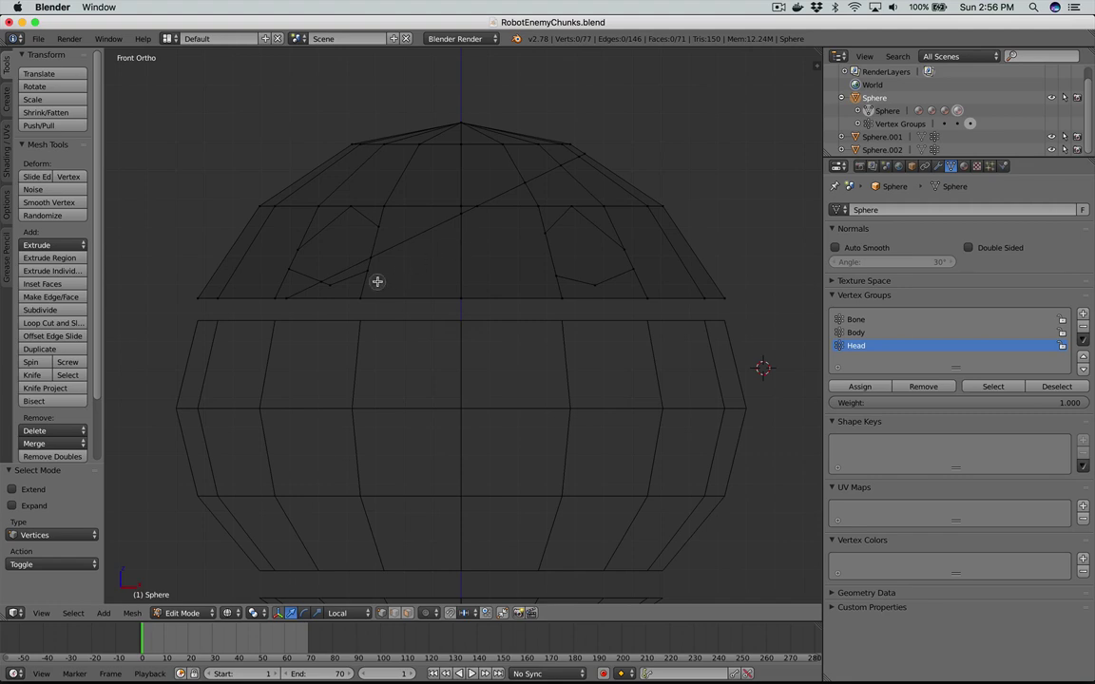
pyautogui.press('c')
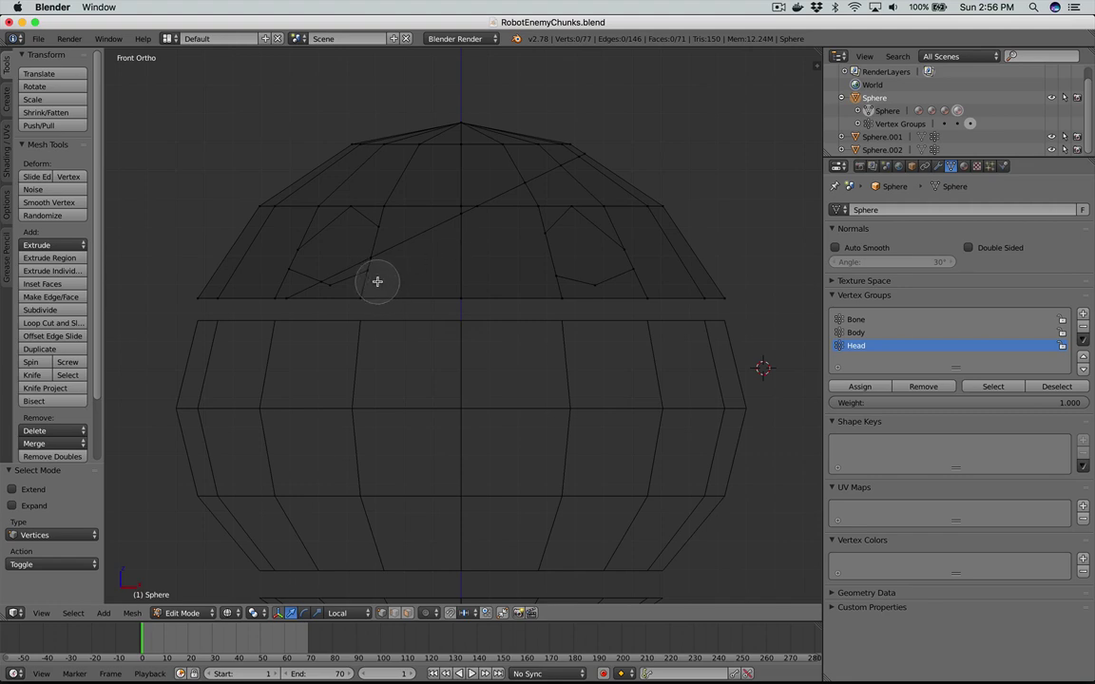
pyautogui.press('Escape')
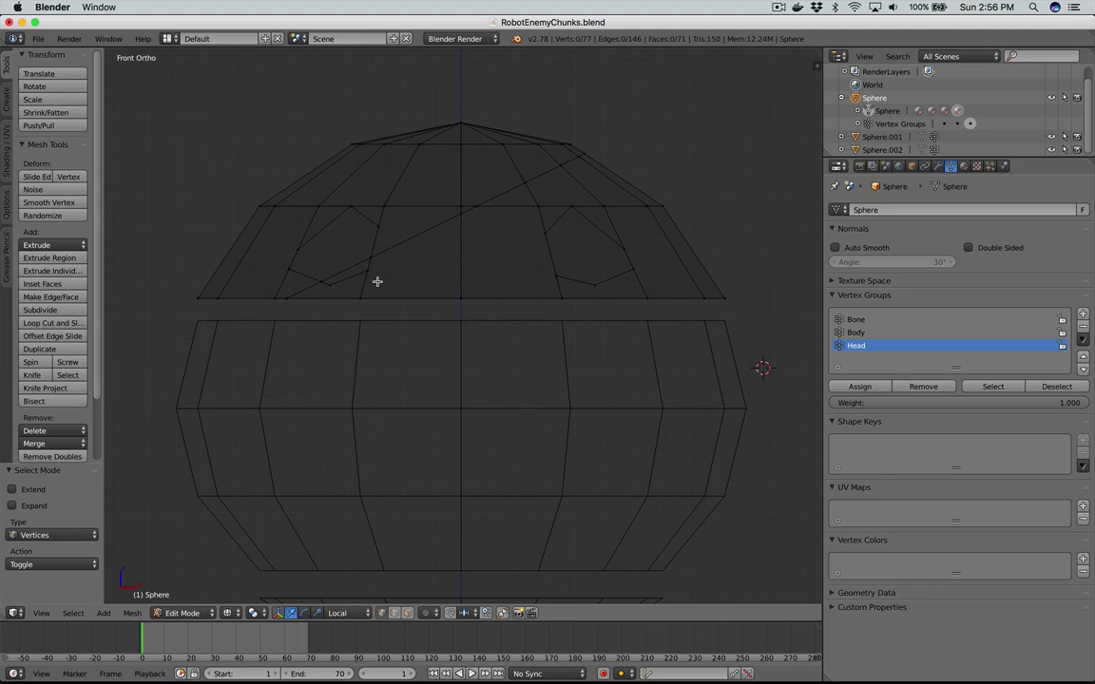
pyautogui.click(195, 297)
pyautogui.click(201, 265)
# Step: Select the cap's upper-ring vertices above the cut, extending up to the top pole vertex
pyautogui.rightClick(195, 297)
pyautogui.keyDown('shift'); pyautogui.rightClick(258, 205); pyautogui.keyUp('shift')
pyautogui.keyDown('shift'); pyautogui.rightClick(332, 205); pyautogui.keyUp('shift')
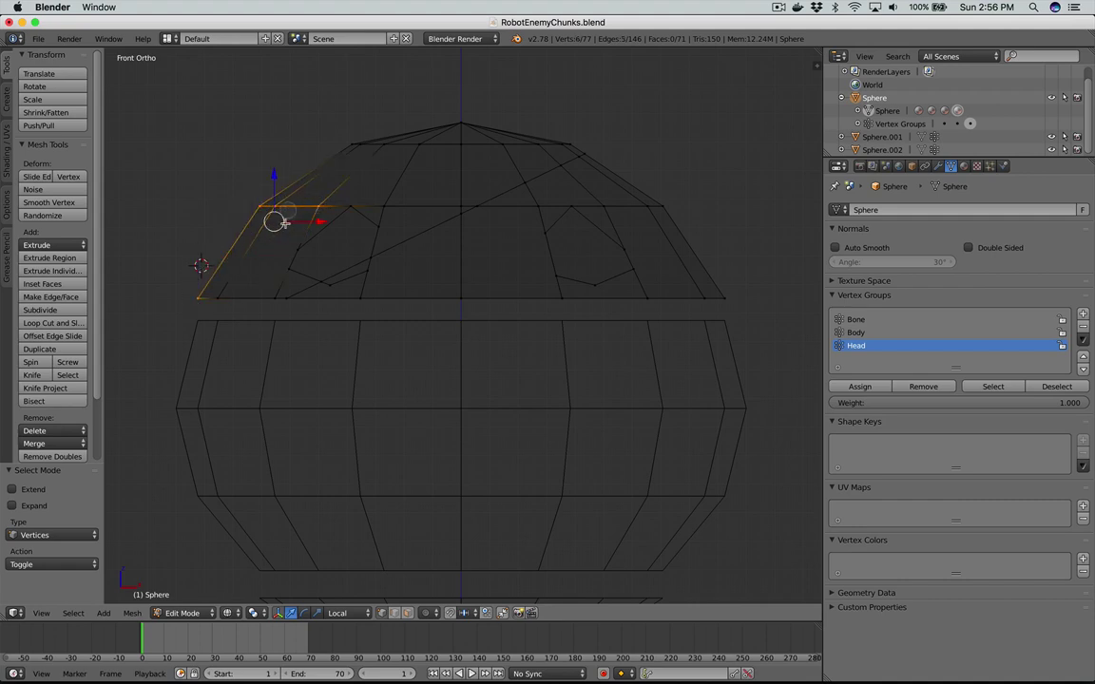
pyautogui.keyDown('shift'); pyautogui.rightClick(232, 295); pyautogui.keyUp('shift')
pyautogui.keyDown('shift'); pyautogui.rightClick(273, 287); pyautogui.keyUp('shift')
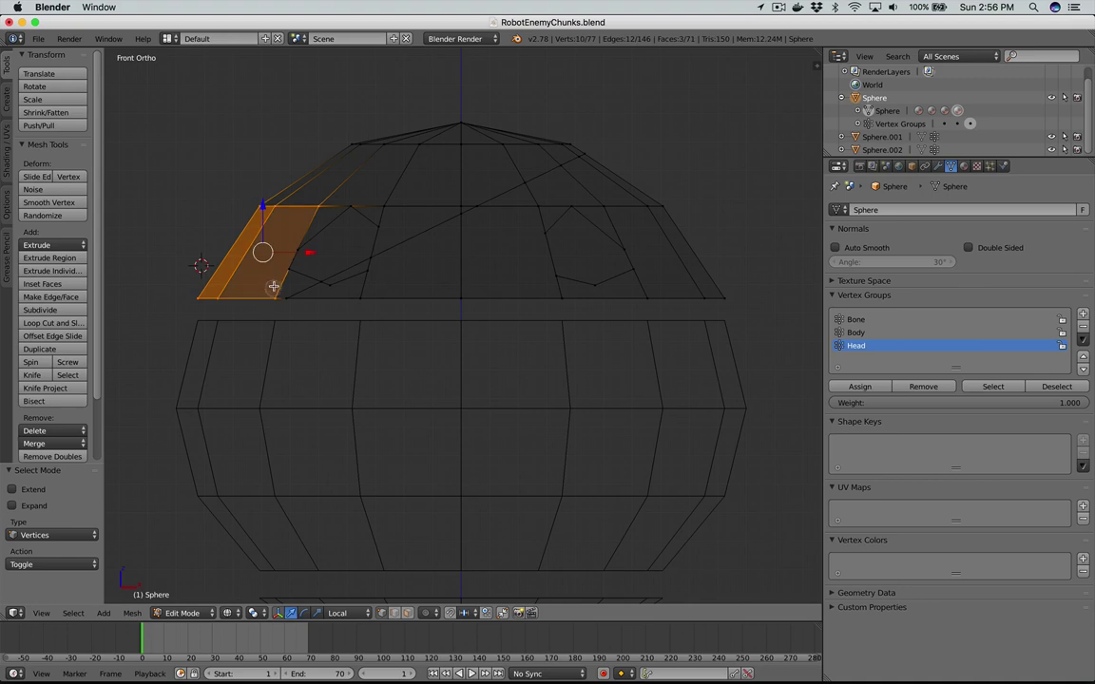
pyautogui.keyDown('shift'); pyautogui.rightClick(324, 203); pyautogui.keyUp('shift')
pyautogui.keyDown('shift'); pyautogui.rightClick(347, 201); pyautogui.keyUp('shift')
pyautogui.keyDown('shift'); pyautogui.rightClick(364, 211); pyautogui.keyUp('shift')
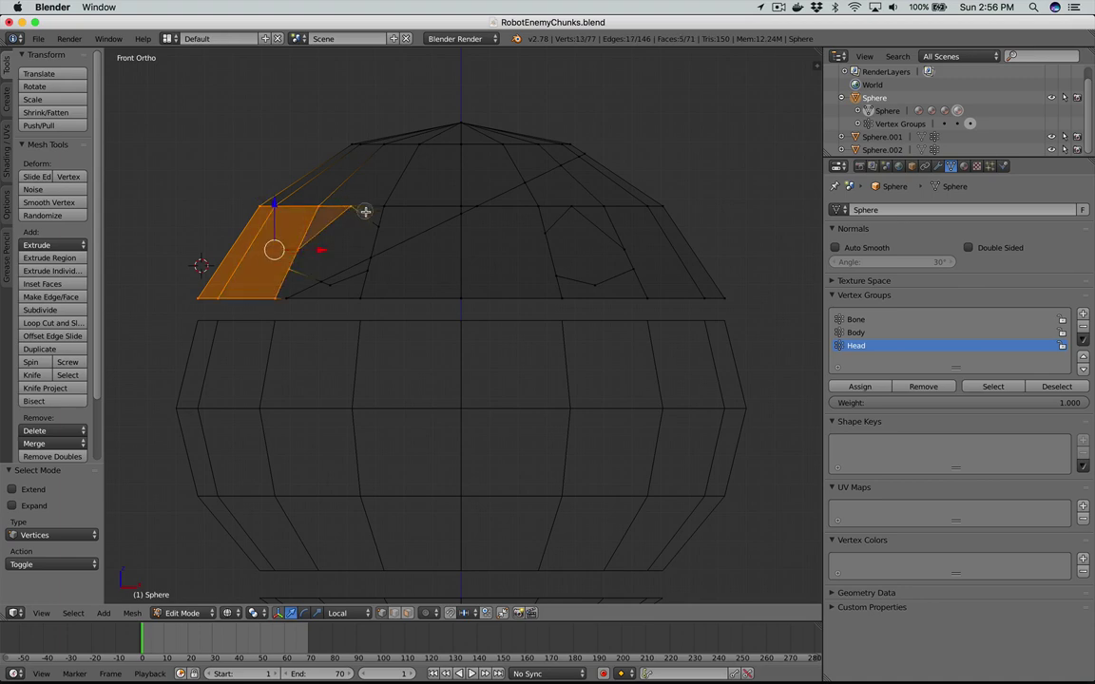
pyautogui.keyDown('shift'); pyautogui.rightClick(371, 225); pyautogui.keyUp('shift')
pyautogui.keyDown('shift'); pyautogui.rightClick(384, 207); pyautogui.keyUp('shift')
pyautogui.keyDown('shift'); pyautogui.rightClick(421, 131); pyautogui.keyUp('shift')
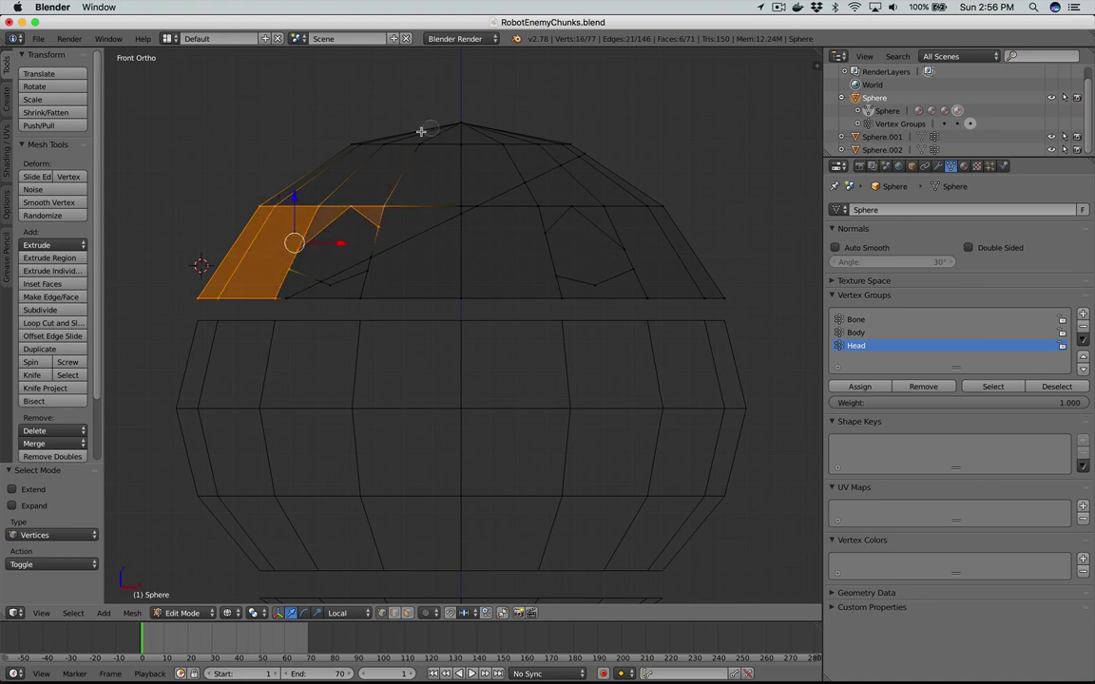
pyautogui.keyDown('shift'); pyautogui.rightClick(367, 137); pyautogui.keyUp('shift')
pyautogui.keyDown('shift'); pyautogui.rightClick(354, 144); pyautogui.keyUp('shift')
pyautogui.keyDown('shift'); pyautogui.rightClick(452, 139); pyautogui.keyUp('shift')
pyautogui.keyDown('shift'); pyautogui.rightClick(494, 141); pyautogui.keyUp('shift')
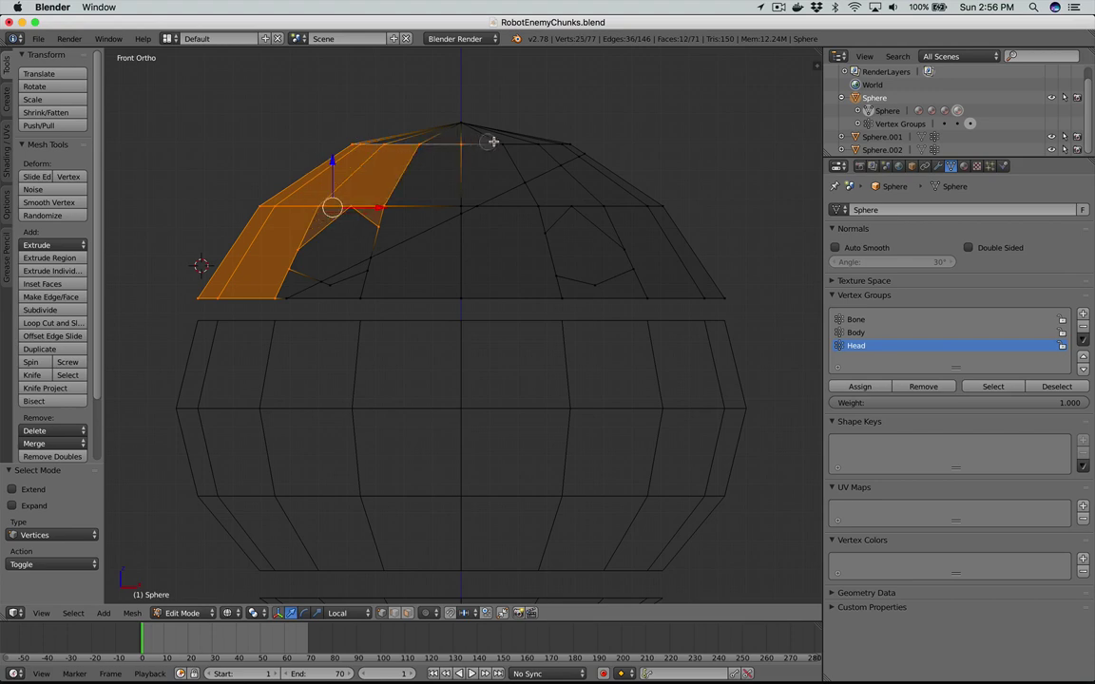
pyautogui.keyDown('shift'); pyautogui.rightClick(526, 140); pyautogui.keyUp('shift')
pyautogui.keyDown('shift'); pyautogui.rightClick(540, 140); pyautogui.keyUp('shift')
pyautogui.keyDown('shift'); pyautogui.rightClick(555, 140); pyautogui.keyUp('shift')
pyautogui.keyDown('shift'); pyautogui.rightClick(563, 142); pyautogui.keyUp('shift')
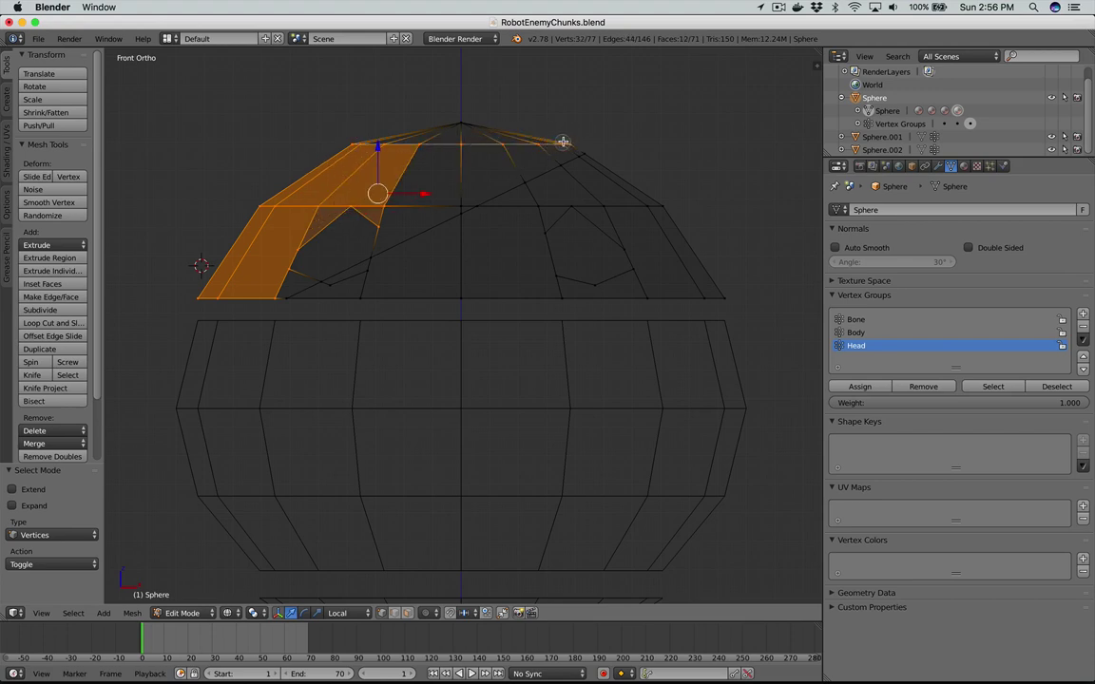
pyautogui.keyDown('shift'); pyautogui.rightClick(461, 125); pyautogui.keyUp('shift')
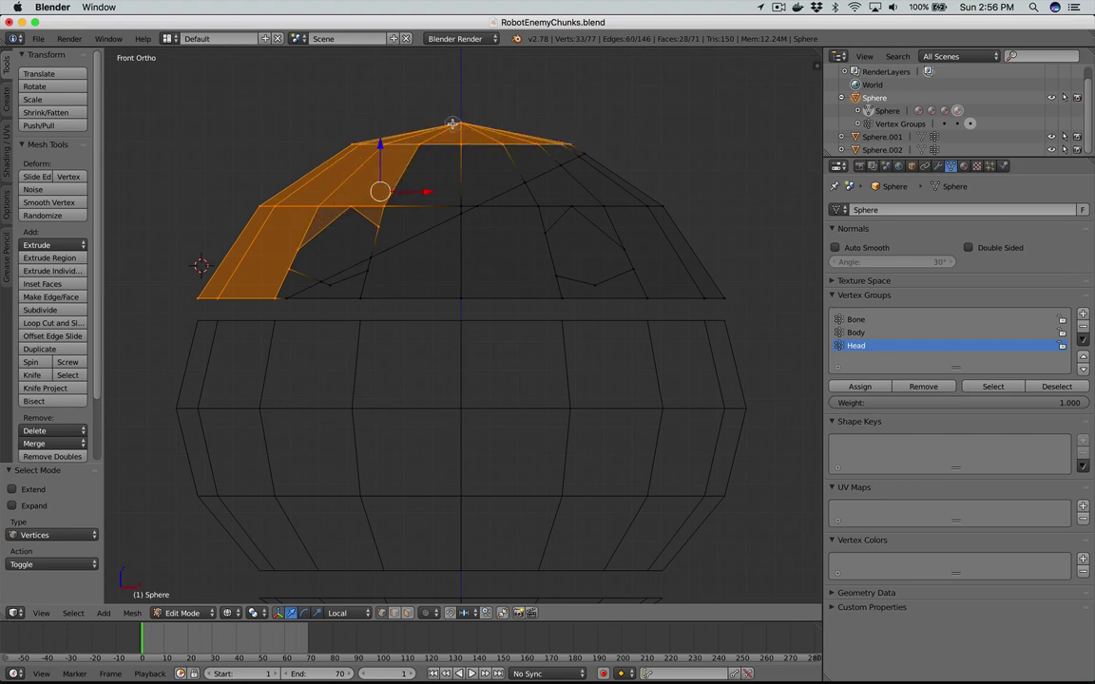
# Step: Add the centre and cut-line vertices to the selection, then view it in front view
pyautogui.keyDown('shift'); pyautogui.rightClick(456, 199); pyautogui.keyUp('shift')
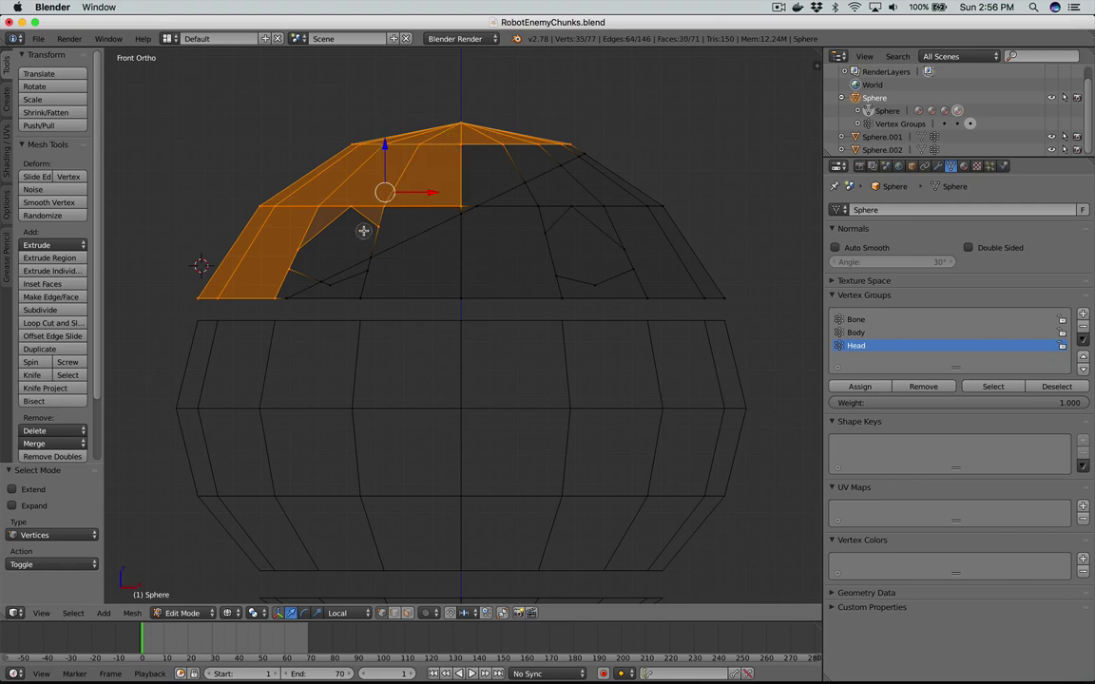
pyautogui.keyDown('shift'); pyautogui.rightClick(283, 295); pyautogui.keyUp('shift')
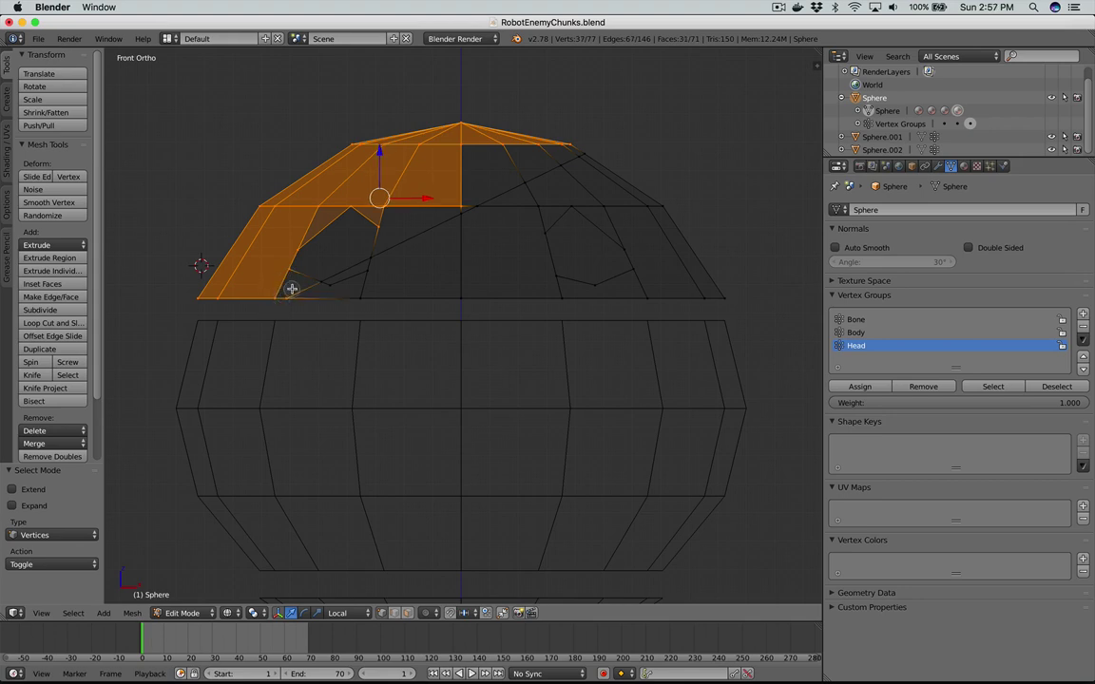
pyautogui.keyDown('shift'); pyautogui.rightClick(317, 276); pyautogui.keyUp('shift')
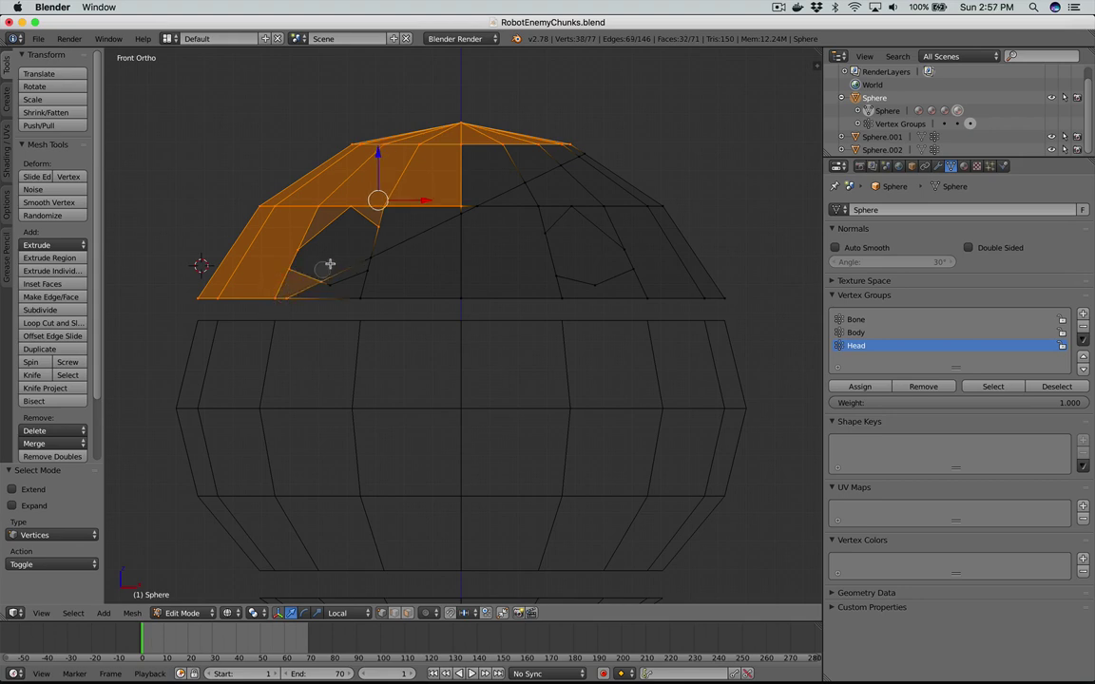
pyautogui.keyDown('shift'); pyautogui.rightClick(369, 250); pyautogui.keyUp('shift')
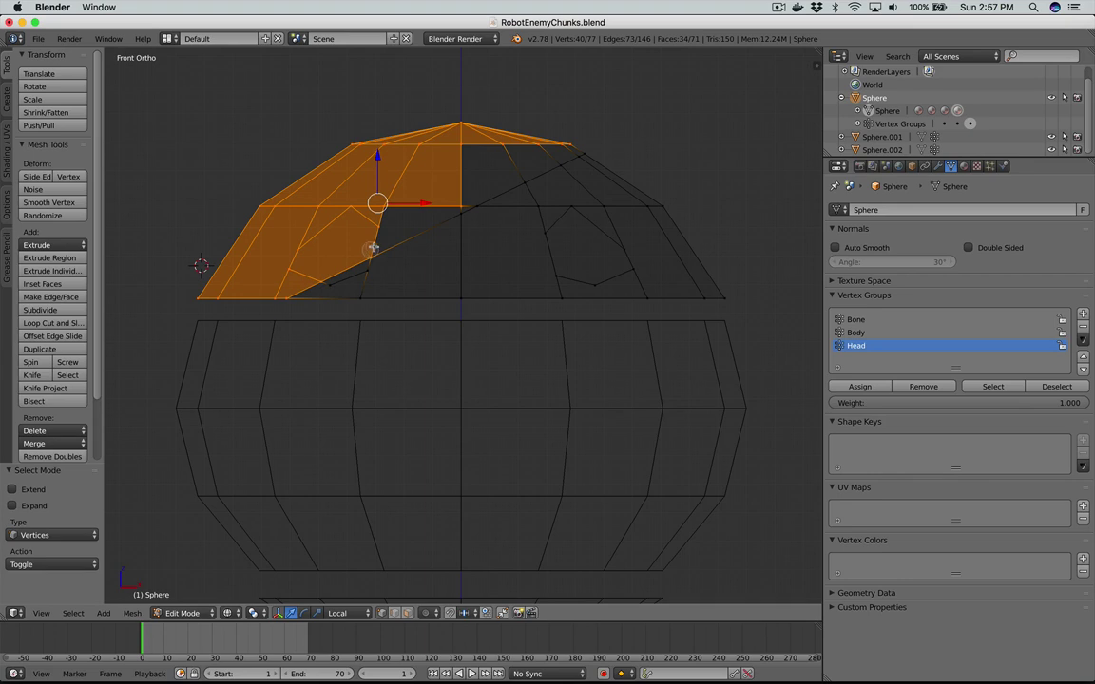
pyautogui.keyDown('shift'); pyautogui.rightClick(460, 206); pyautogui.keyUp('shift')
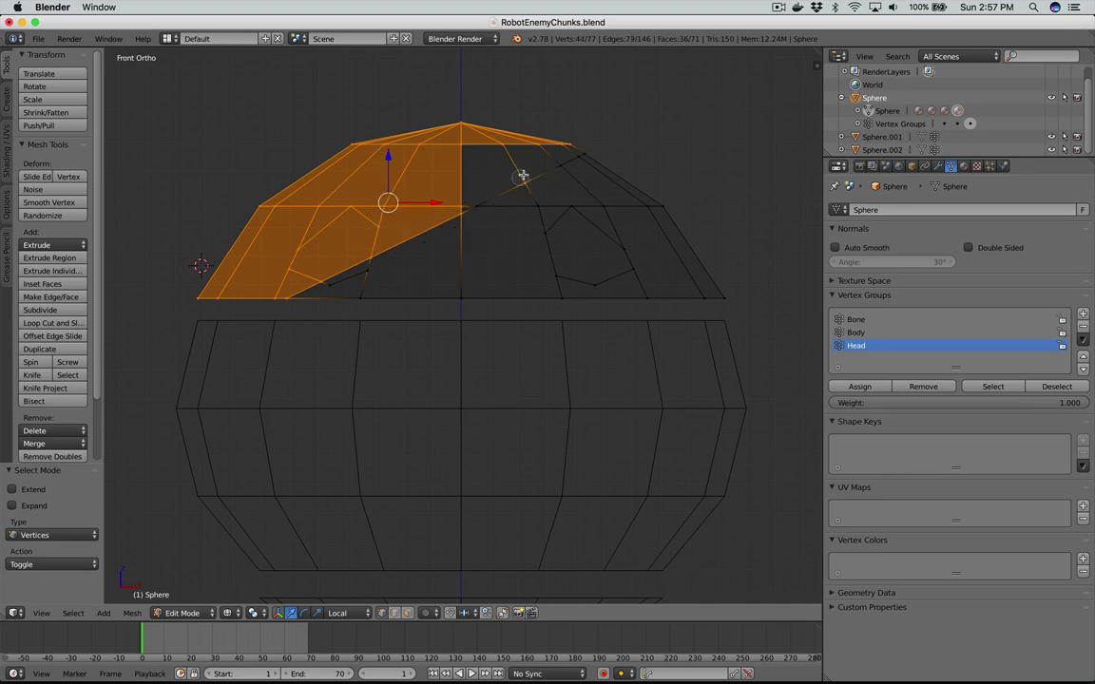
pyautogui.keyDown('shift'); pyautogui.rightClick(573, 152); pyautogui.keyUp('shift')
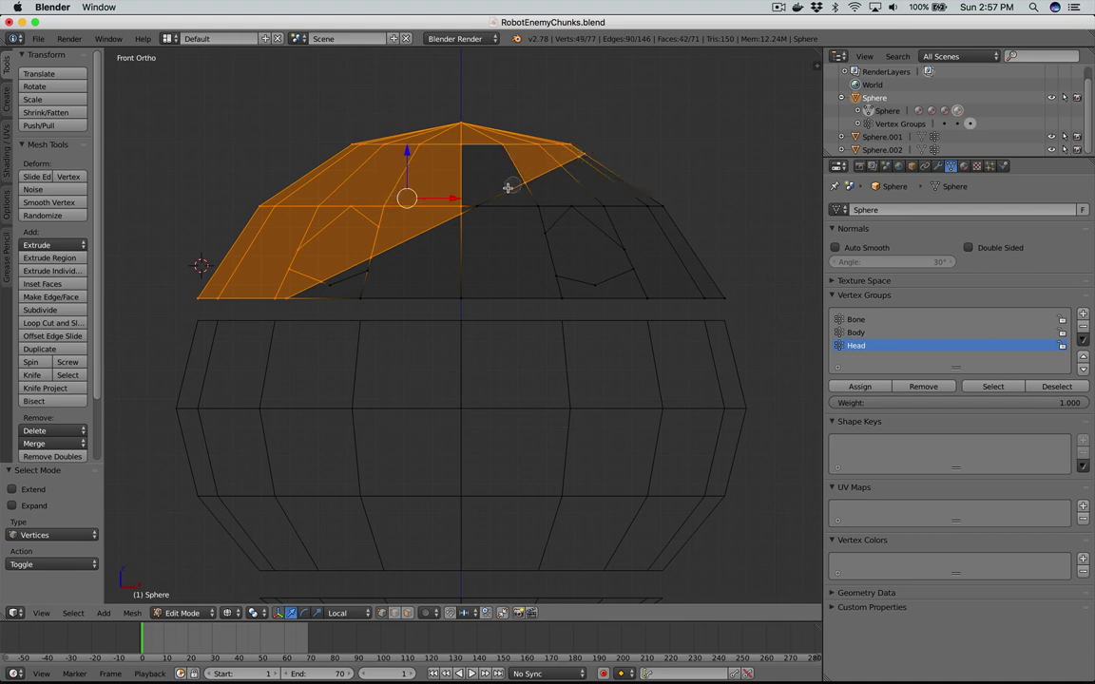
pyautogui.keyDown('shift'); pyautogui.rightClick(472, 207); pyautogui.keyUp('shift')
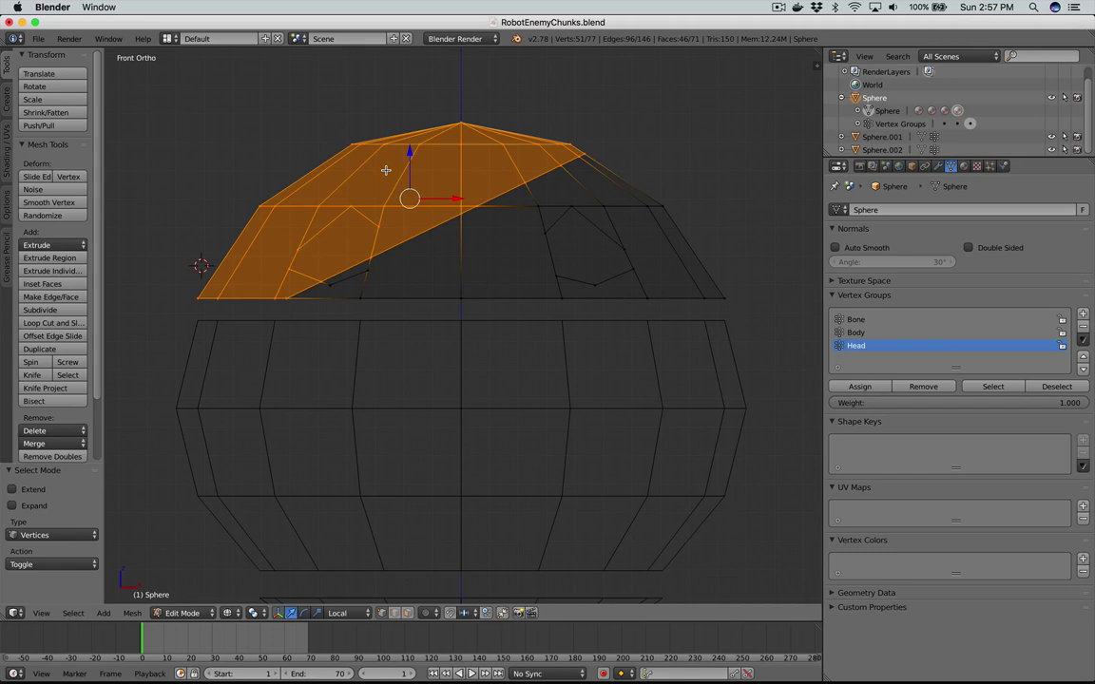
pyautogui.hscroll(-15, 386, 170)
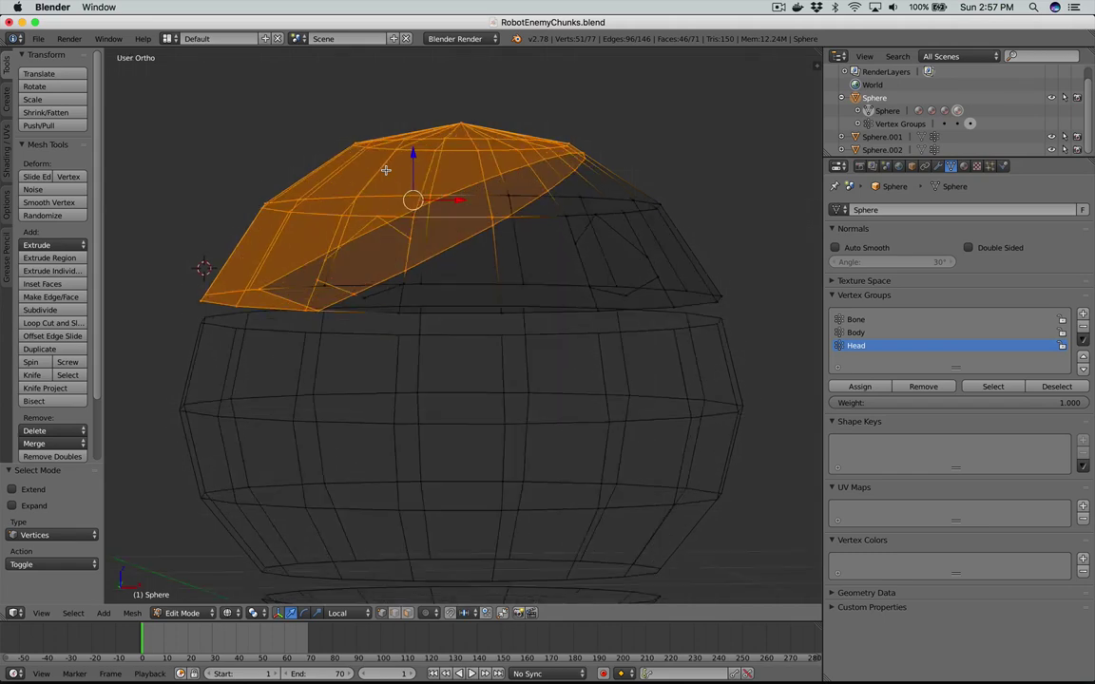
pyautogui.scroll(-15, 385, 170)
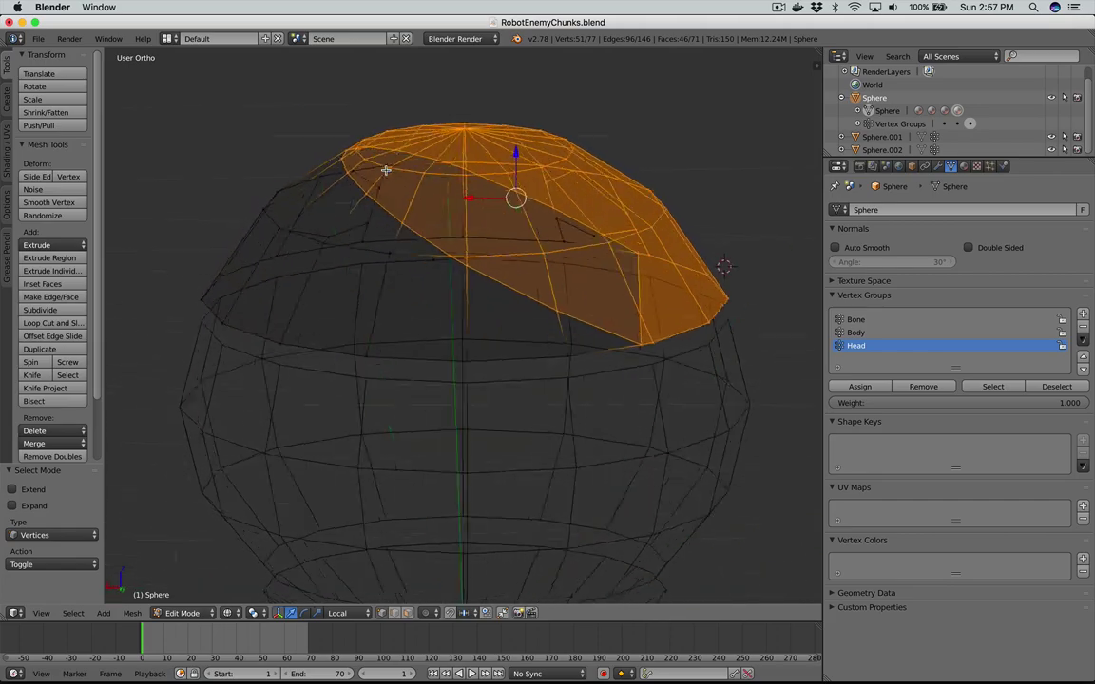
pyautogui.press('KP_1')
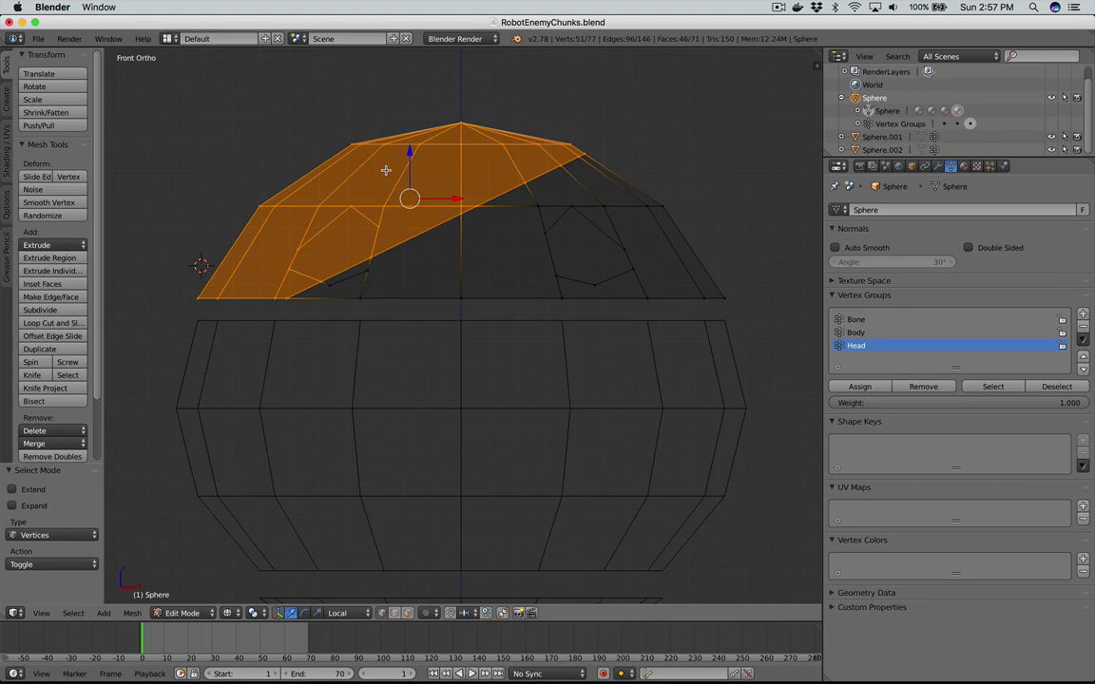
# Step: Separate the selected slice into Sphere.003, show it solid, and enter Edit Mode on it
pyautogui.press('p')
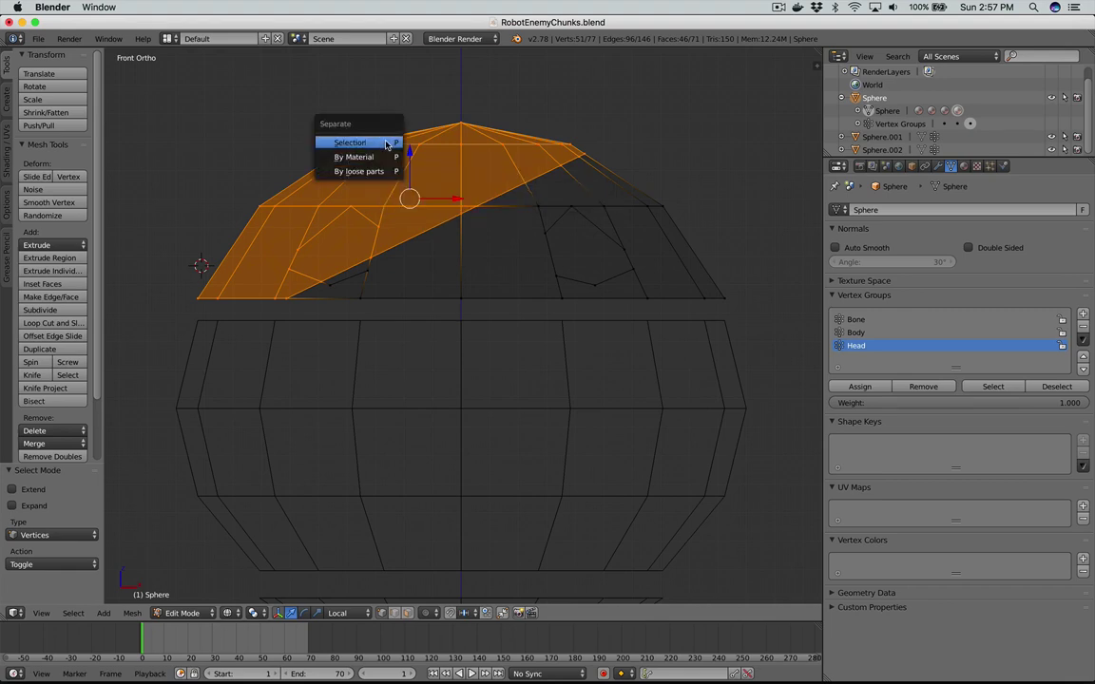
pyautogui.click(380, 170)
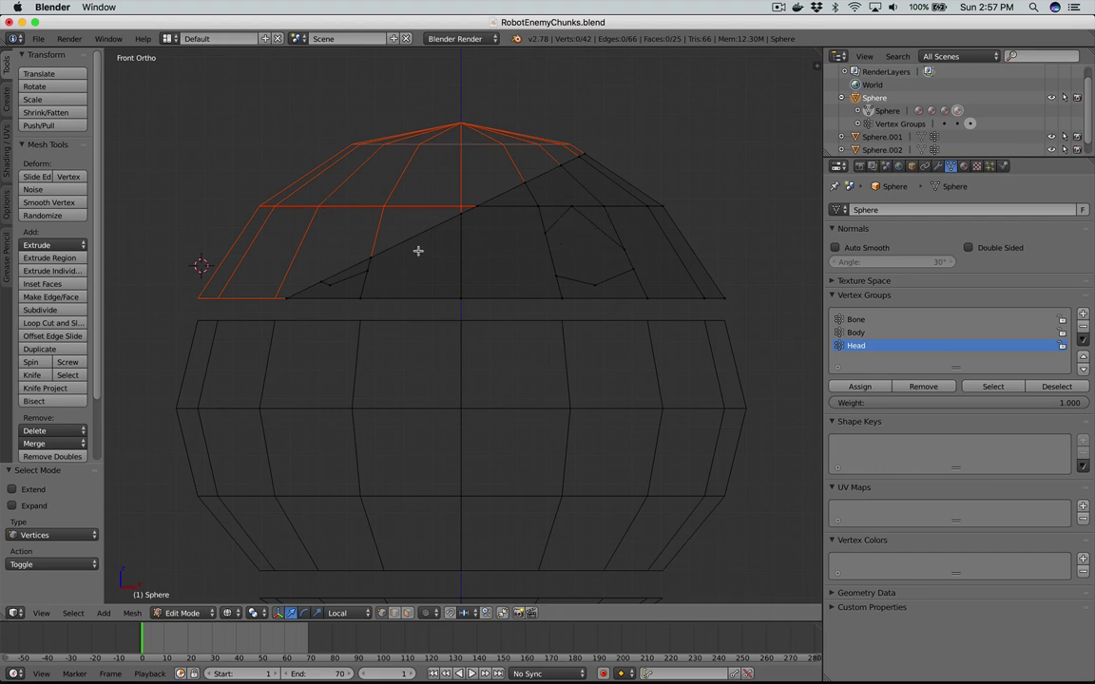
pyautogui.press('z')
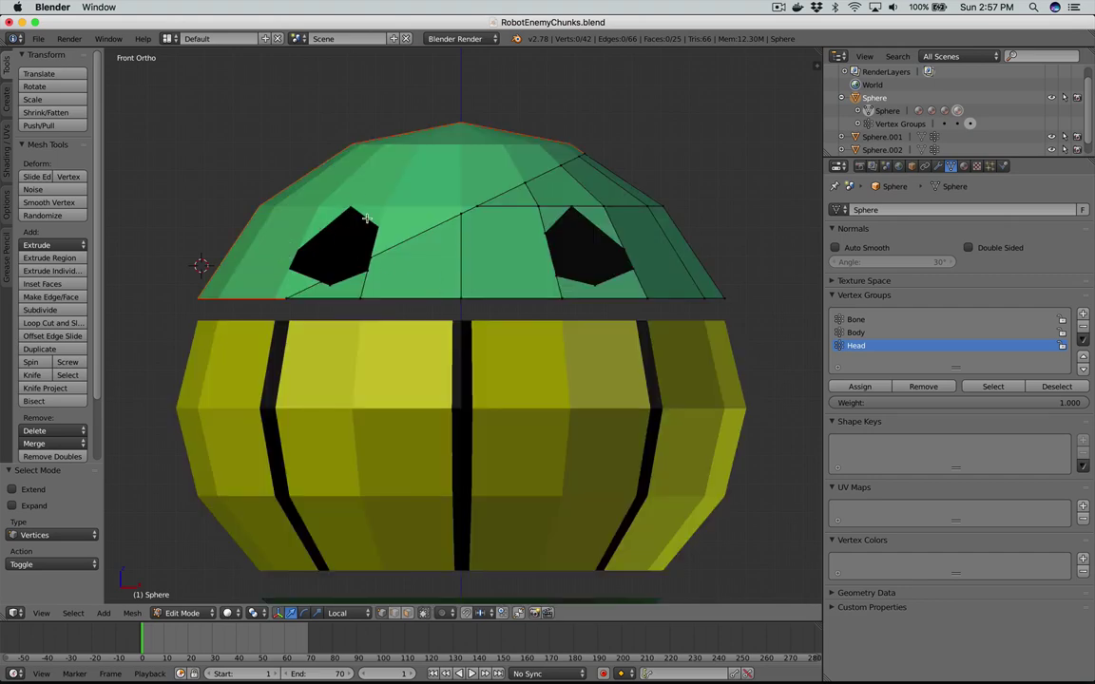
pyautogui.press('Tab')
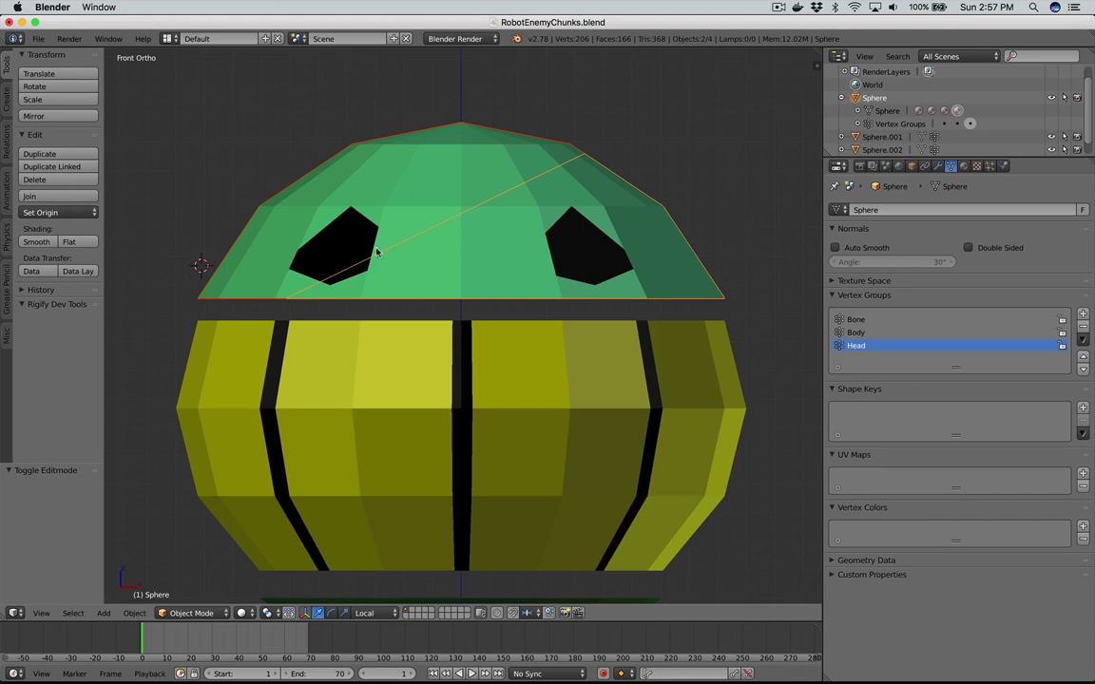
pyautogui.rightClick(308, 225)
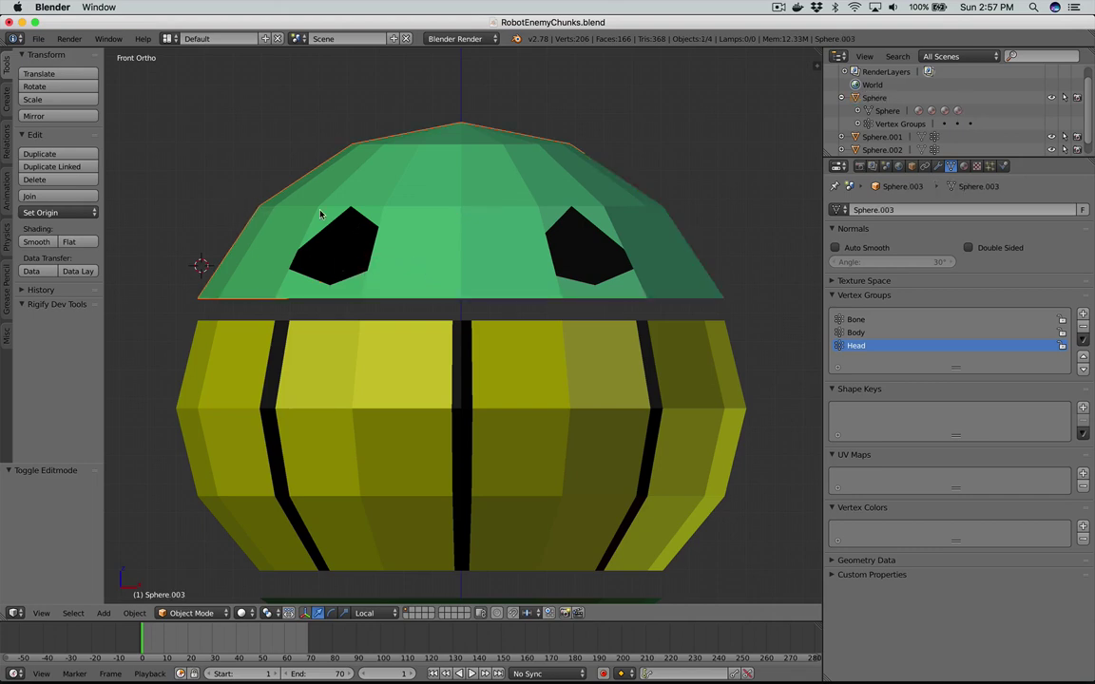
pyautogui.press('Tab')
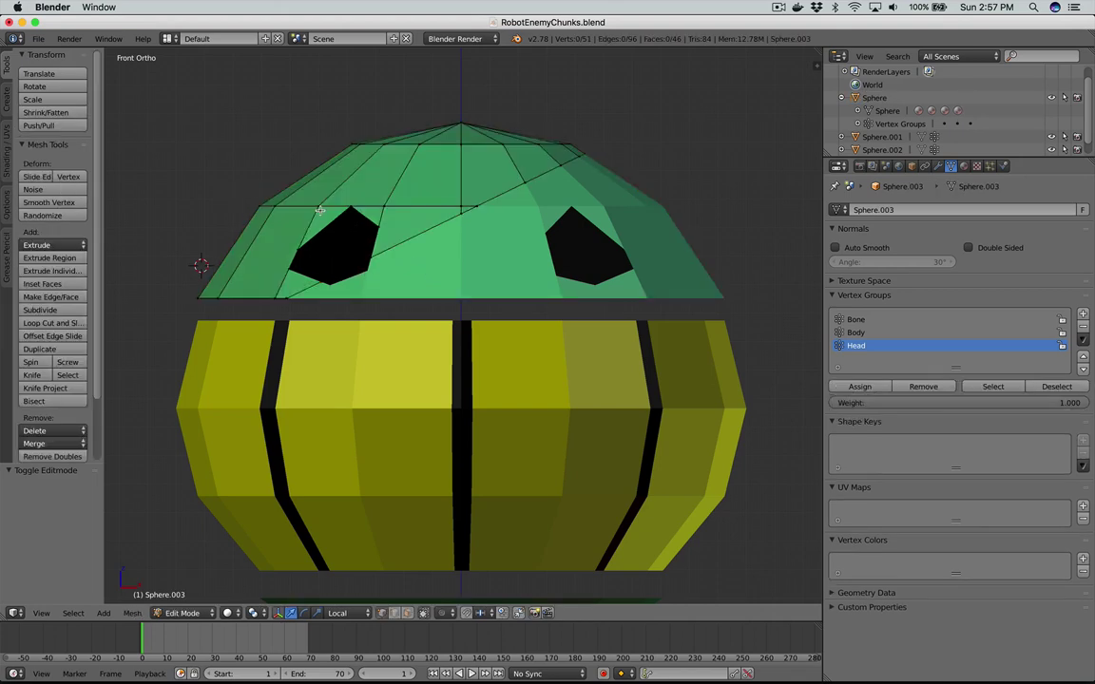
# Step: Select the slice's diagonal cut edge loop and fill it with a face
pyautogui.keyDown('alt'); pyautogui.rightClick(410, 240); pyautogui.keyUp('alt')
pyautogui.scroll(10, 415, 256)
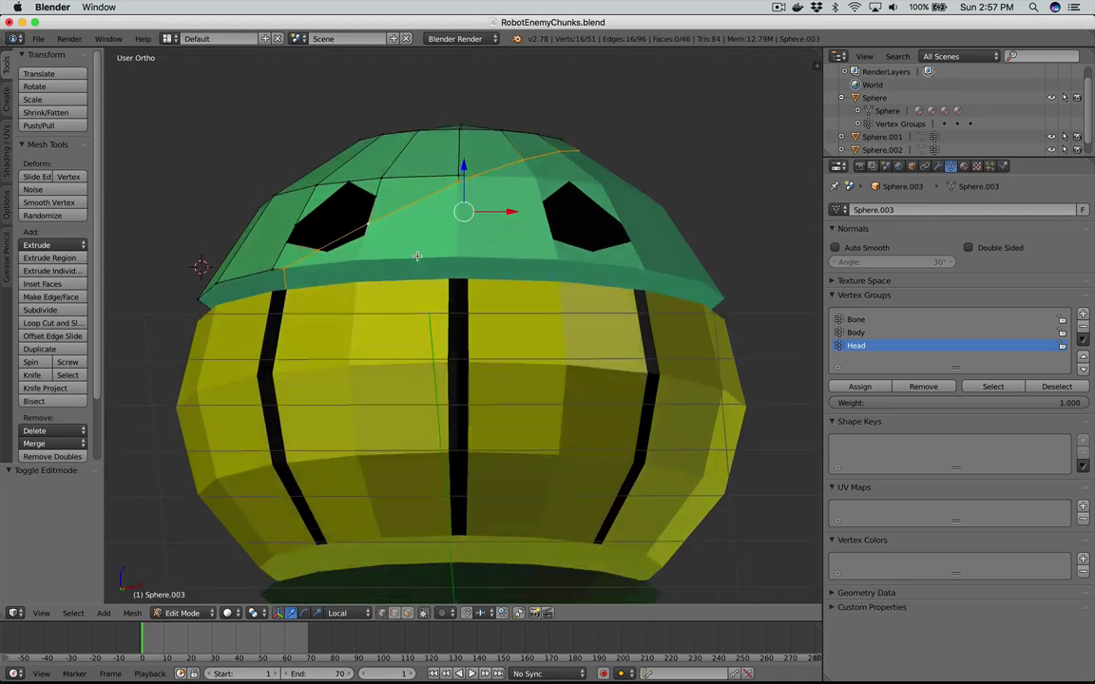
pyautogui.hscroll(5, 416, 256)
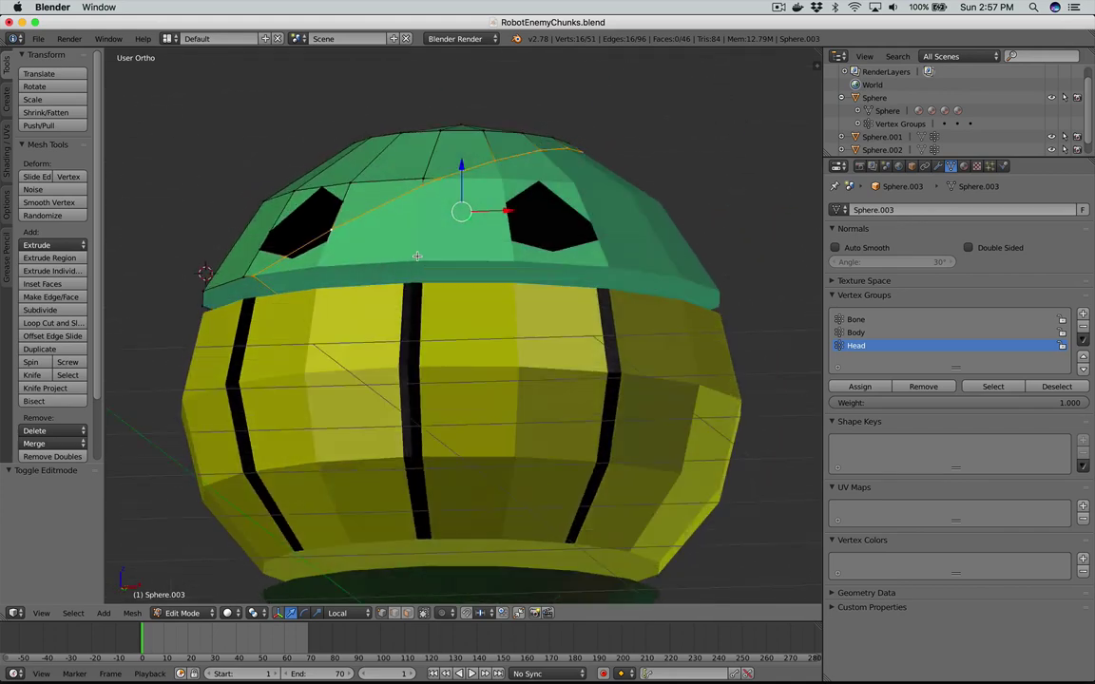
pyautogui.press('f')
pyautogui.scroll(5, 416, 255)
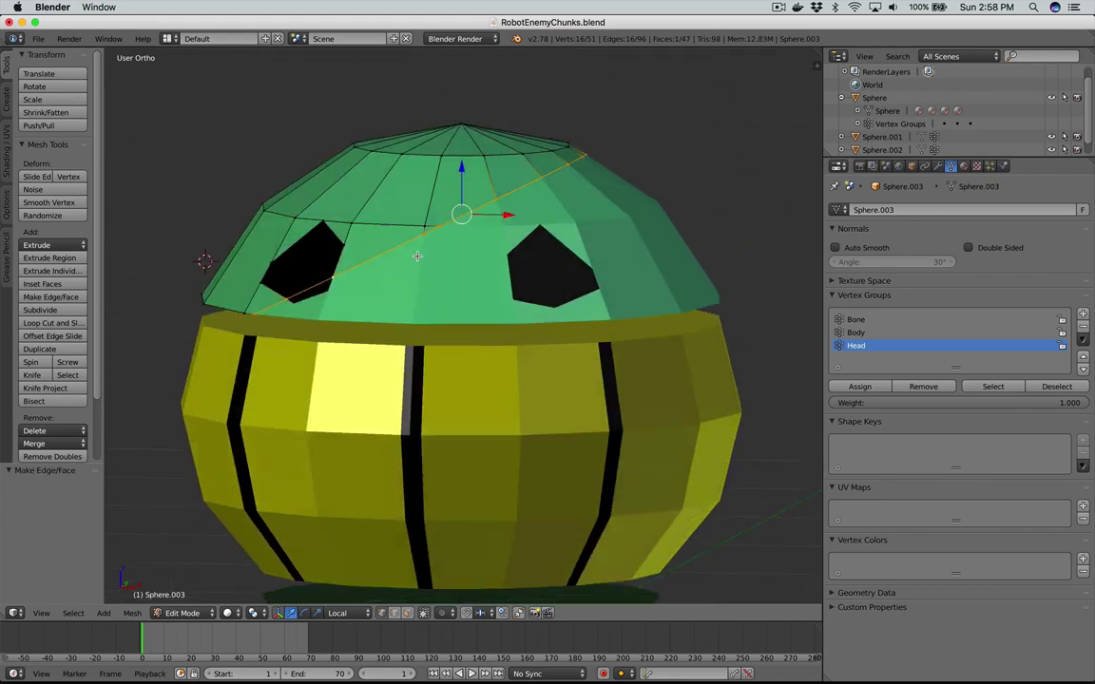
# Step: Revert the capping face and return Sphere.003 to Object Mode
pyautogui.press('Tab')
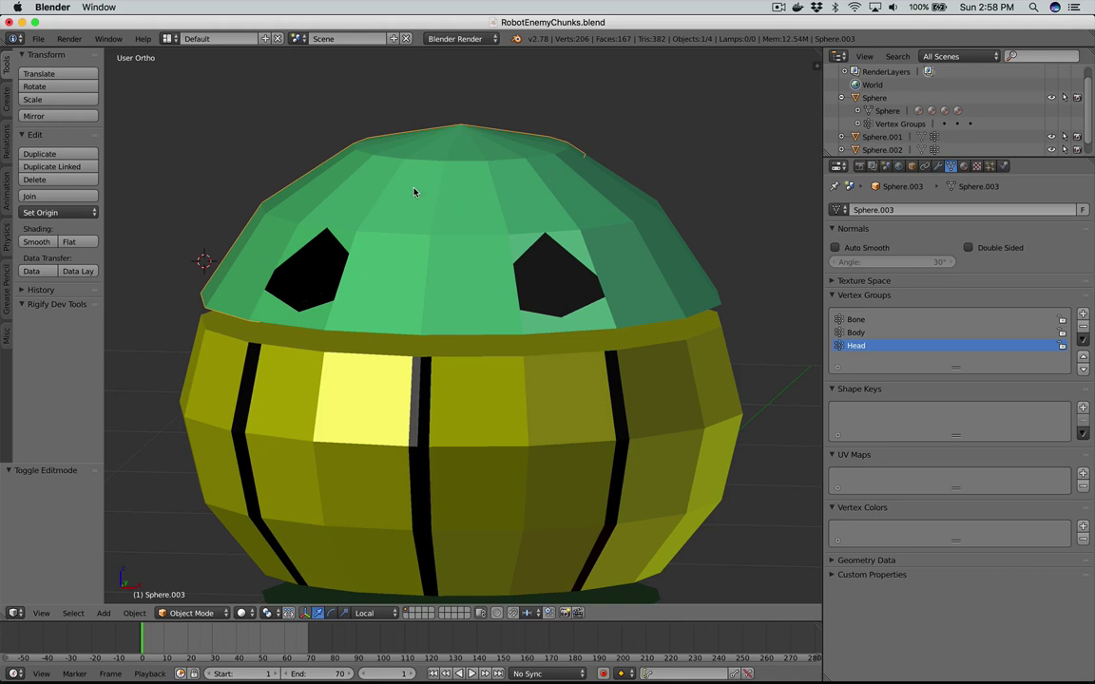
pyautogui.hotkey('ctrl', 's')
pyautogui.press('Tab')
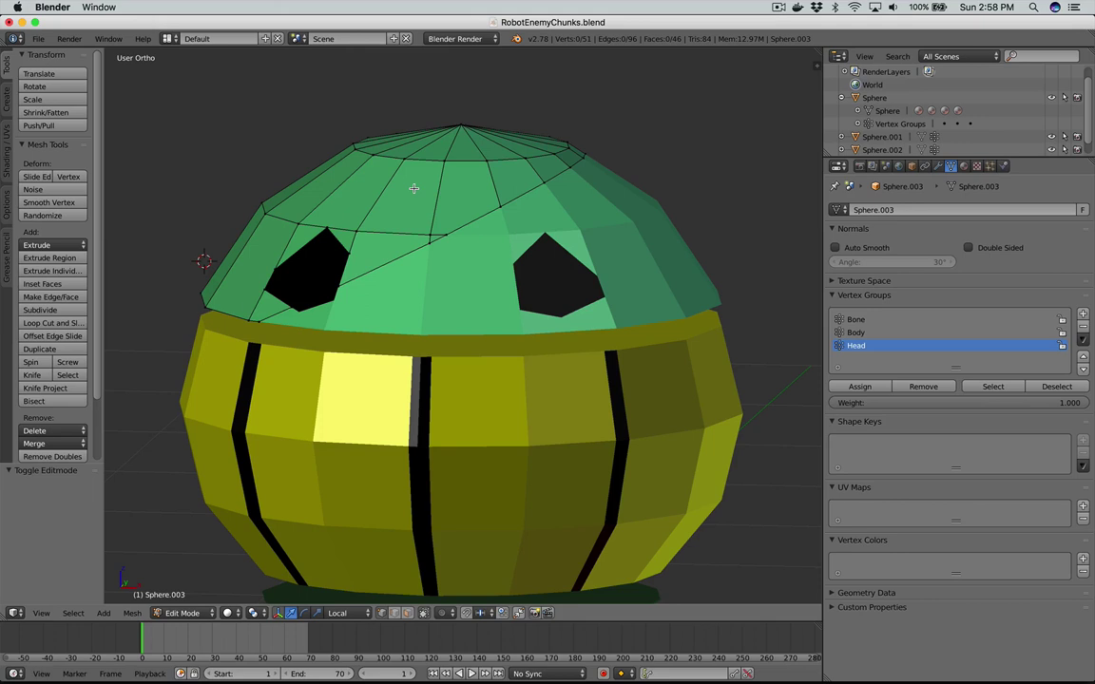
pyautogui.hotkey('ctrl', 's')
pyautogui.press('Tab')
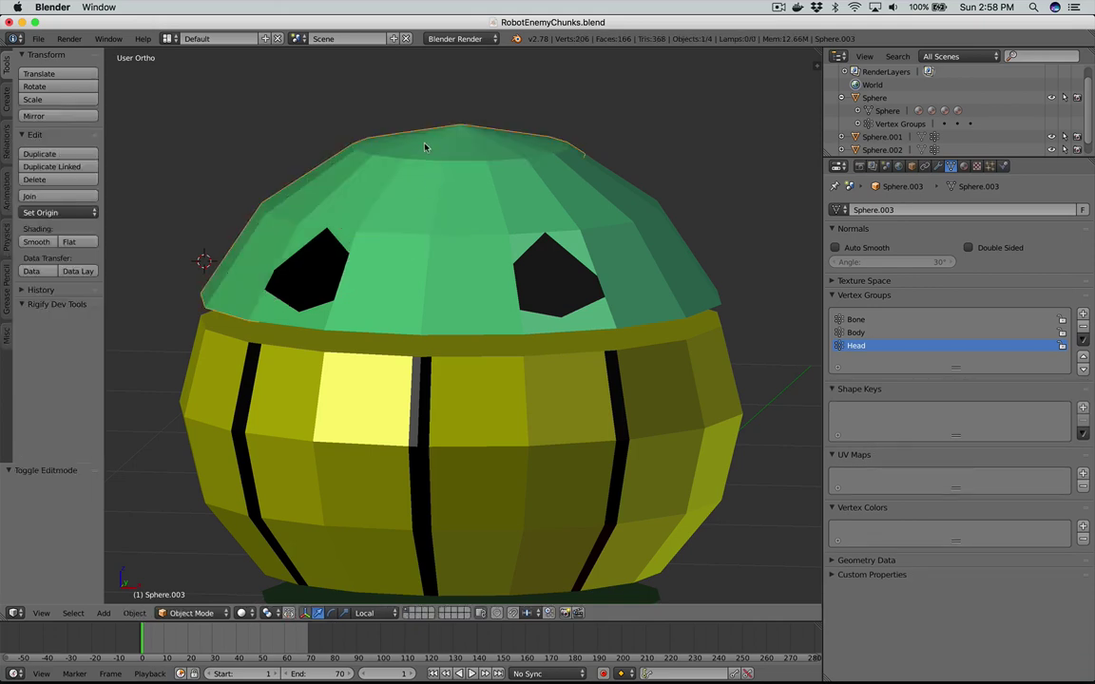
pyautogui.hotkey('ctrl', 'h')
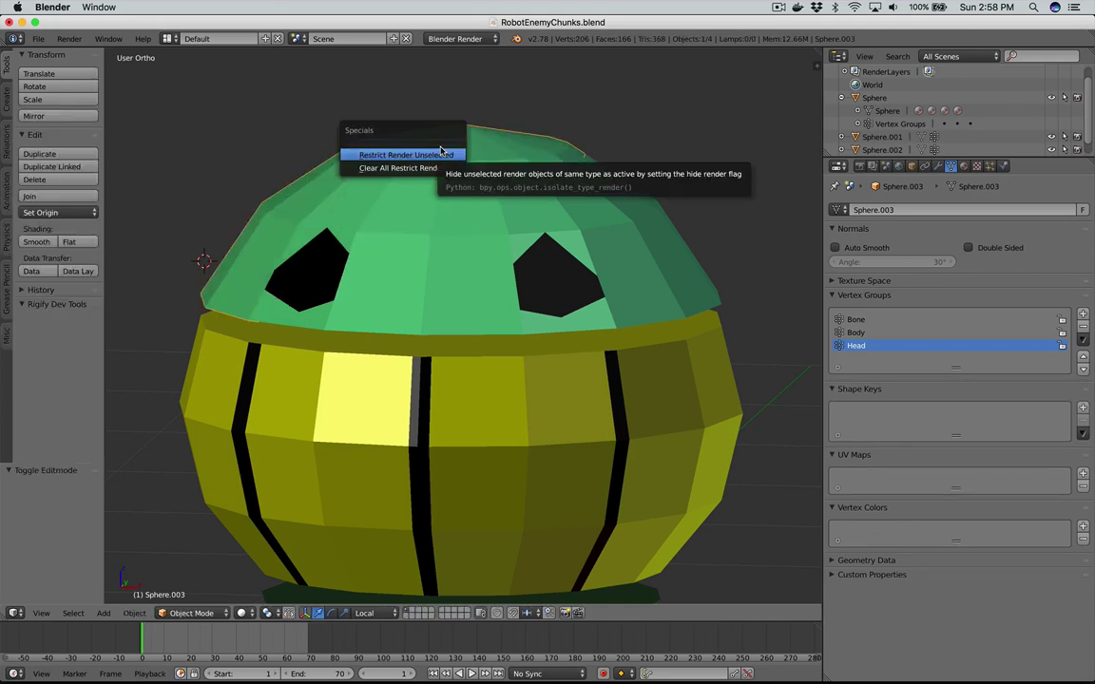
# Step: In front view, lift the head slice above the head as a test, then undo the move
pyautogui.press('Escape')
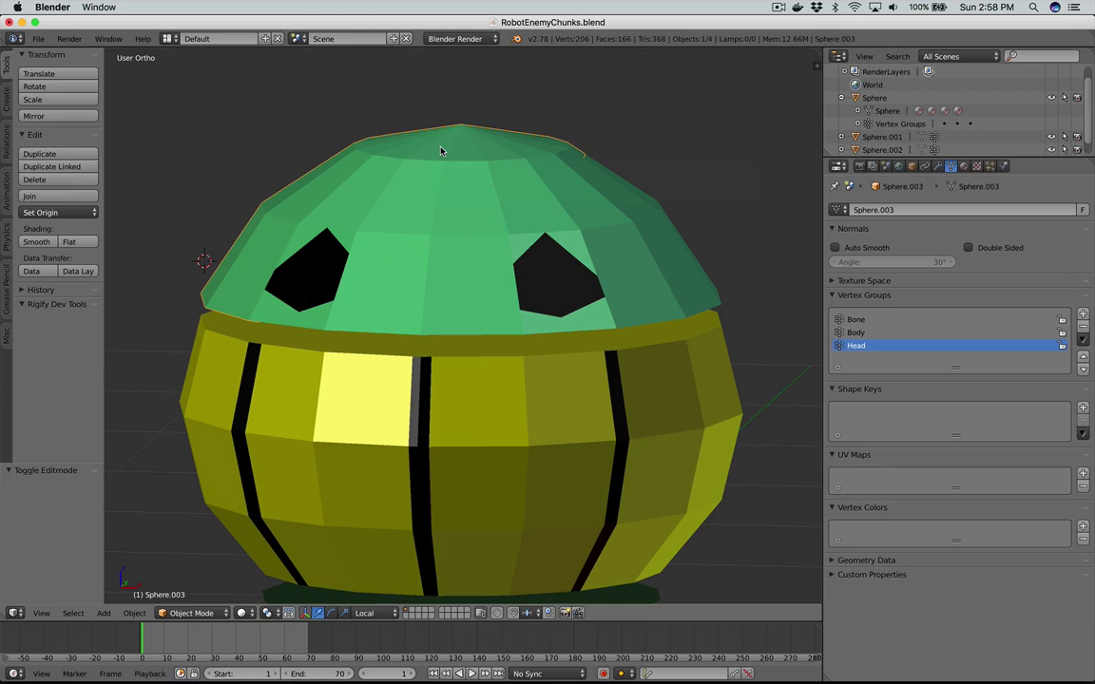
pyautogui.press('KP_1')
pyautogui.press('g')
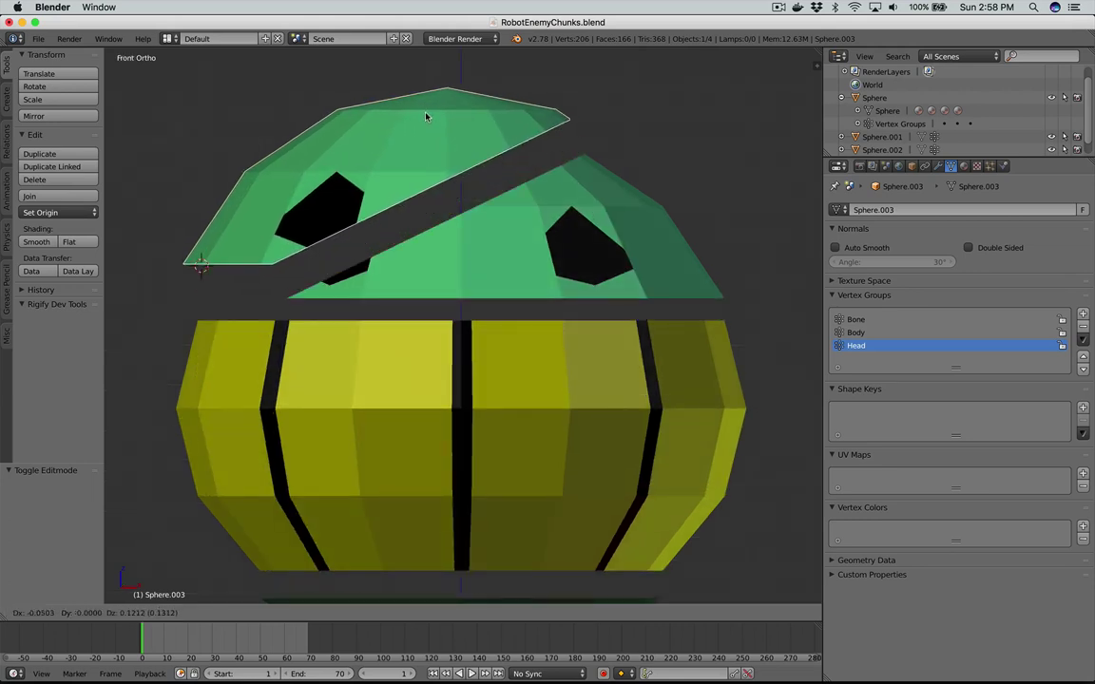
pyautogui.click(424, 115)
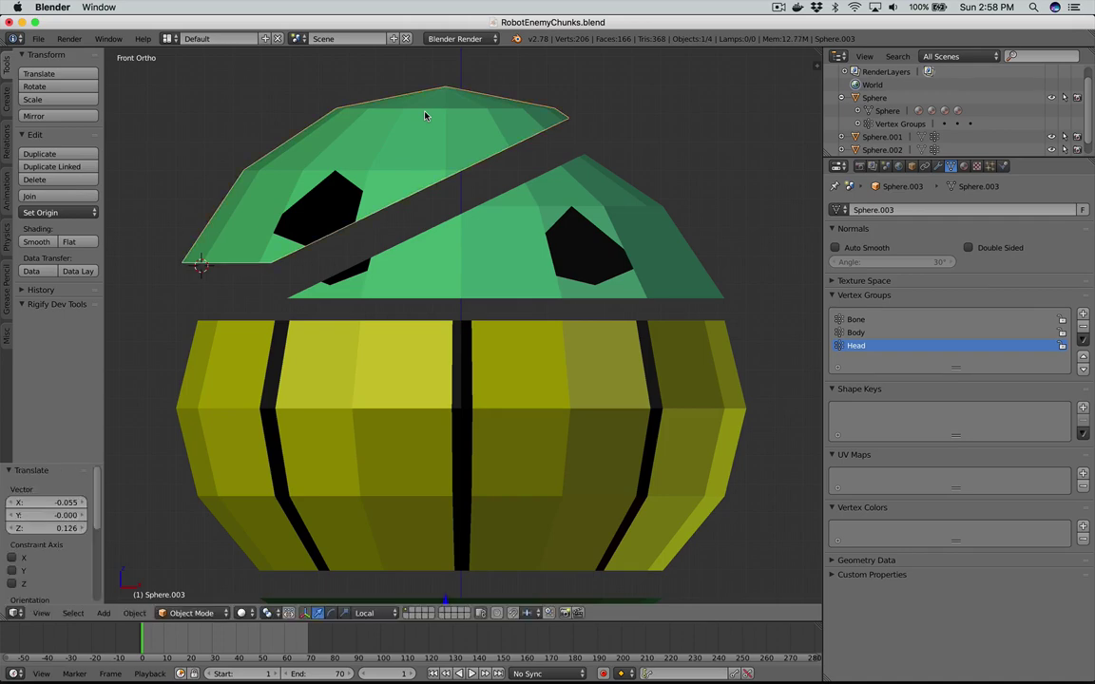
pyautogui.scroll(-5, 425, 115)
pyautogui.scroll(5, 425, 115)
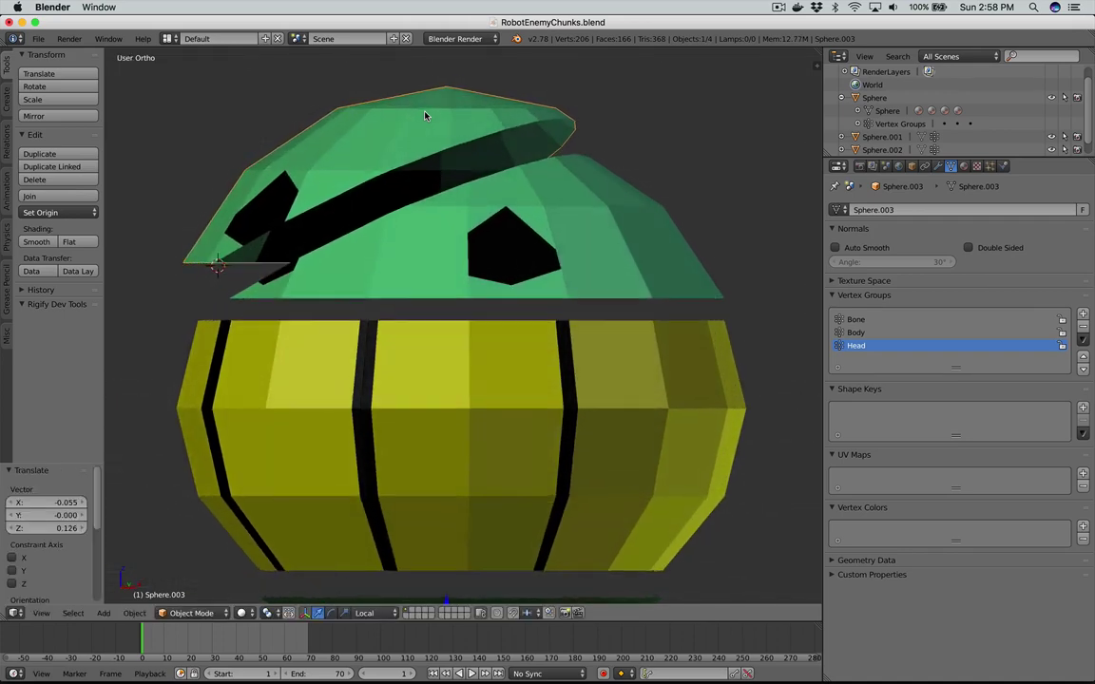
pyautogui.scroll(-4, 425, 115)
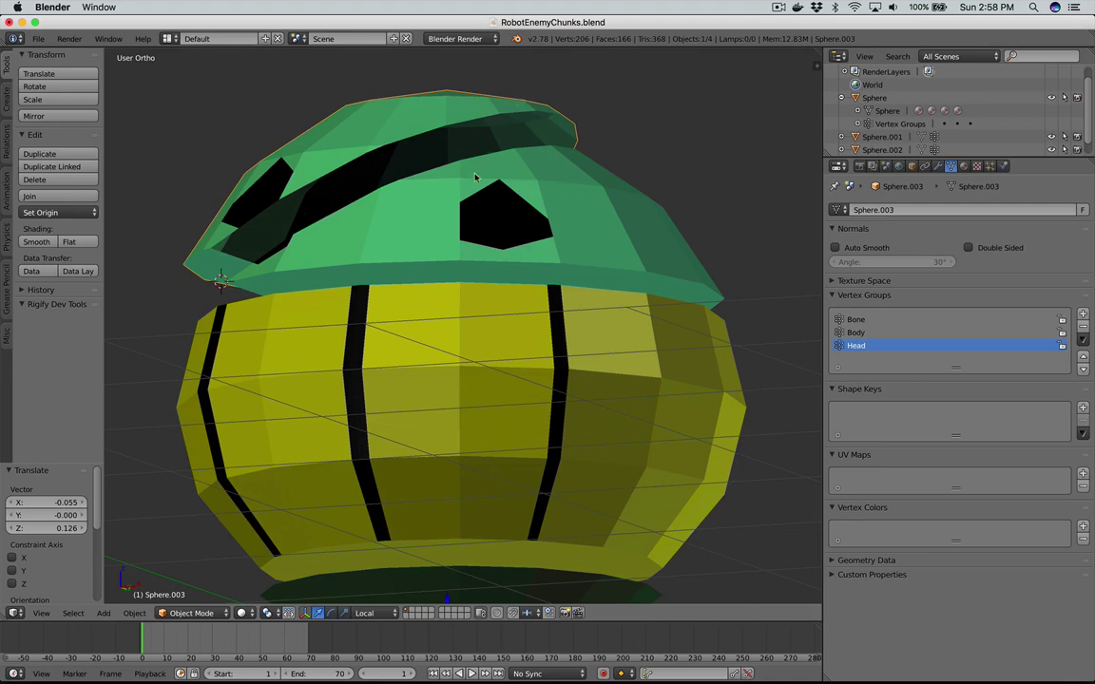
pyautogui.scroll(-5, 573, 191)
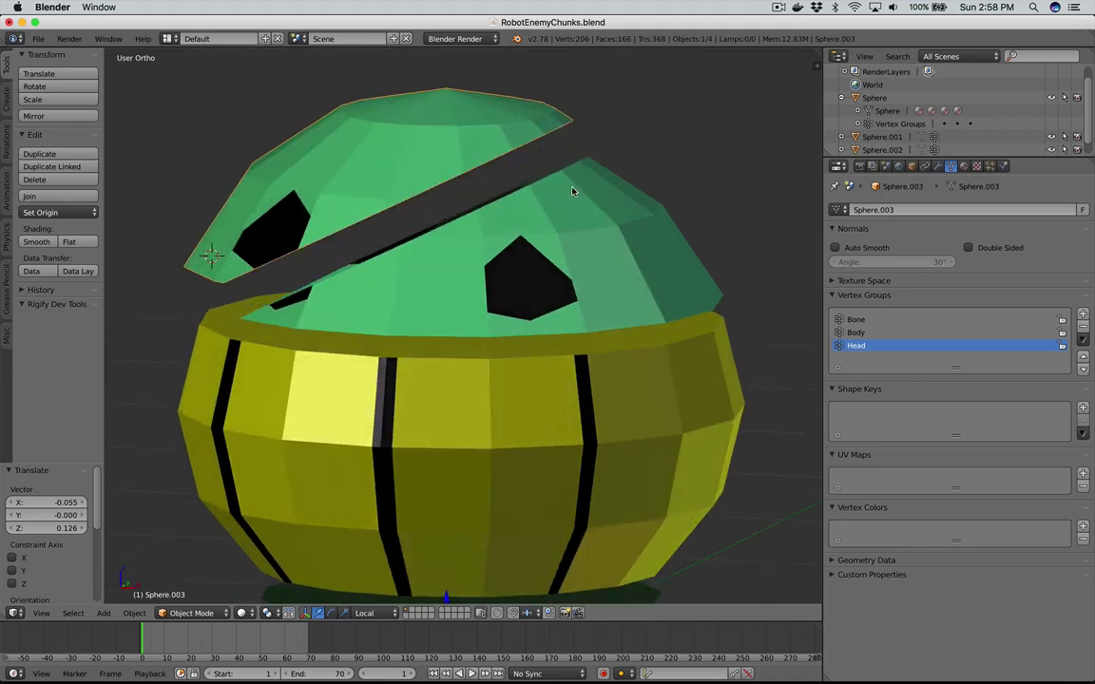
pyautogui.scroll(-4, 573, 191)
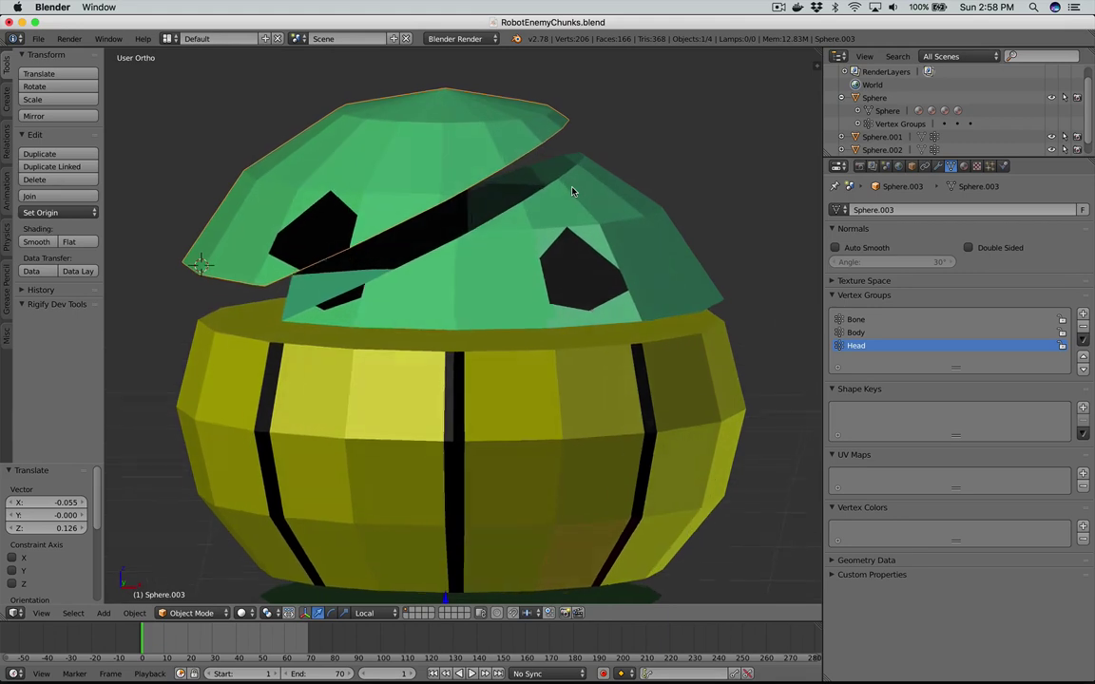
pyautogui.hotkey('ctrl', 'z')
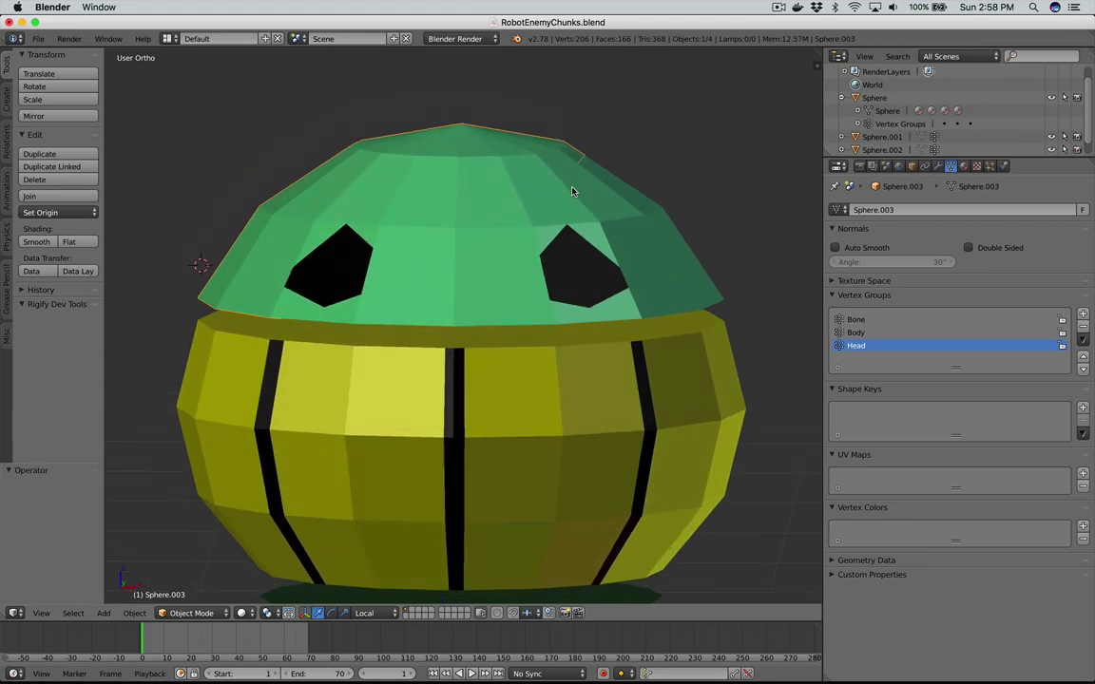
# Step: Fill the slice's cut edge loop with a face, then test-lift it and undo
pyautogui.press('Tab')
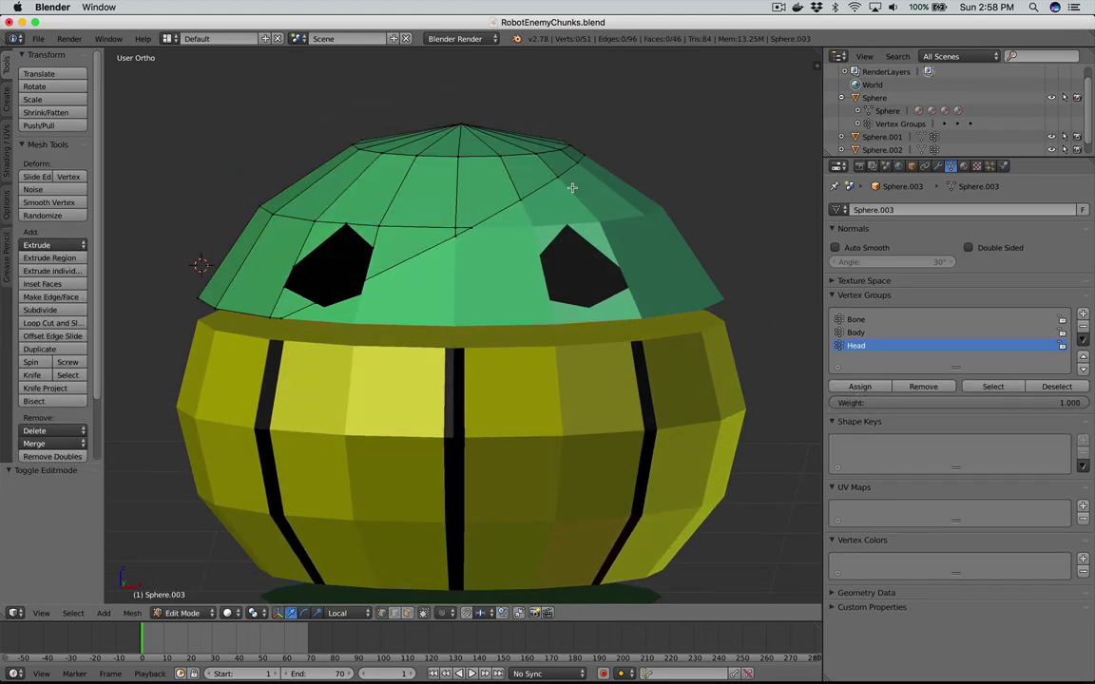
pyautogui.keyDown('alt'); pyautogui.rightClick(423, 254); pyautogui.keyUp('alt')
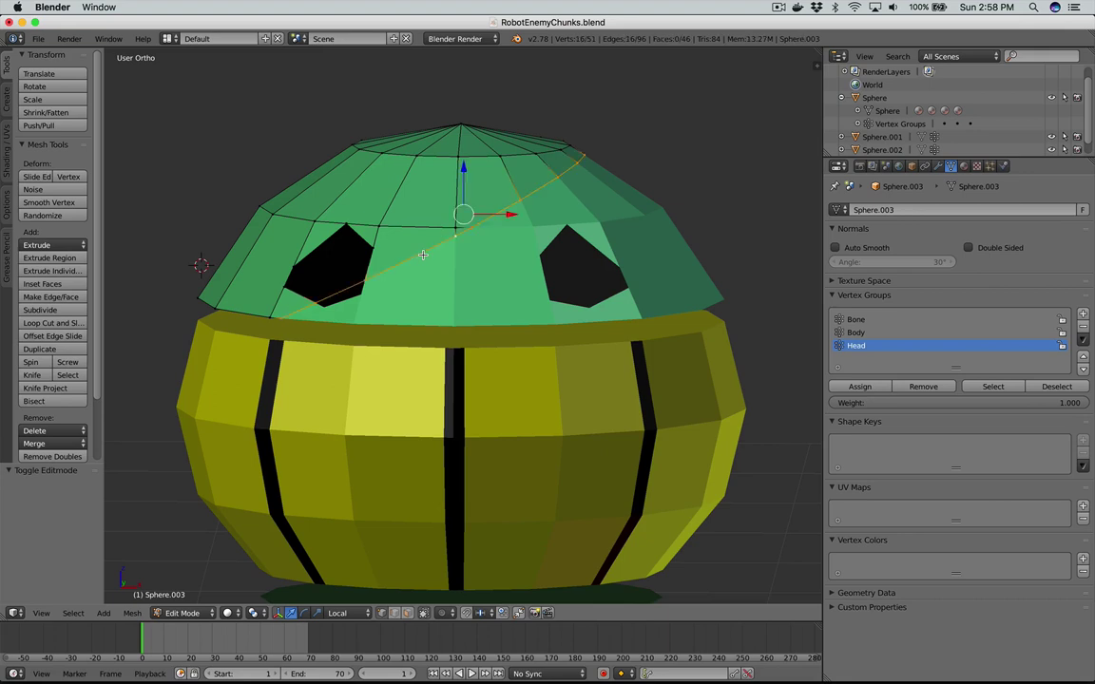
pyautogui.press('f')
pyautogui.press('Tab')
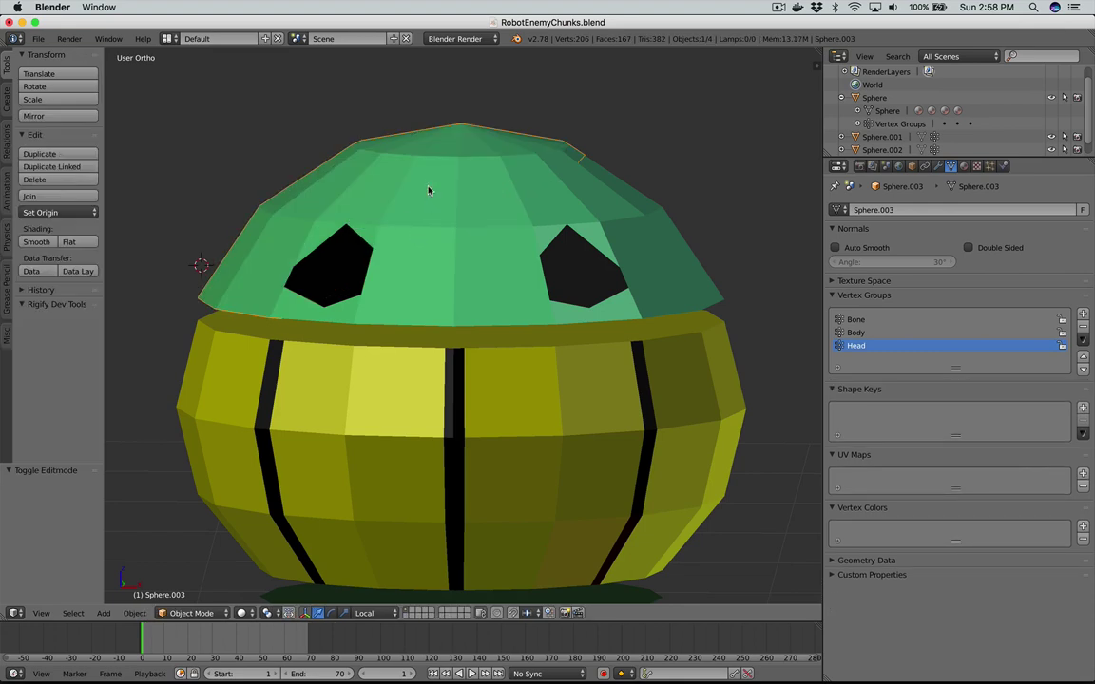
pyautogui.press('g')
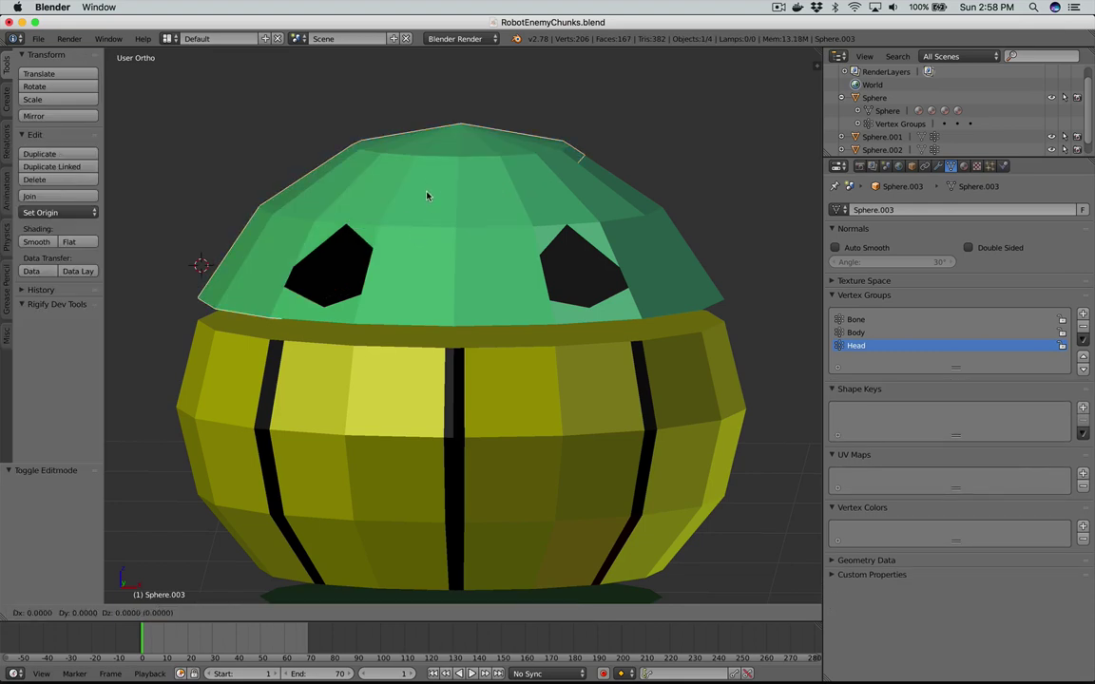
pyautogui.click(418, 143)
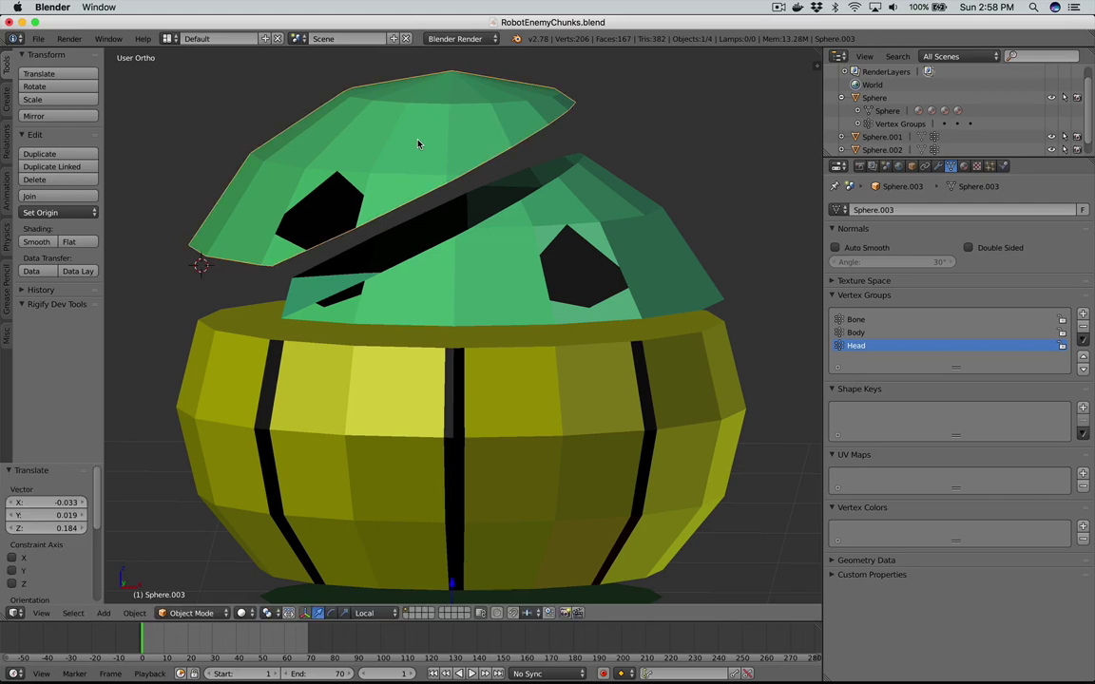
pyautogui.scroll(-5, 418, 144)
pyautogui.scroll(5, 418, 143)
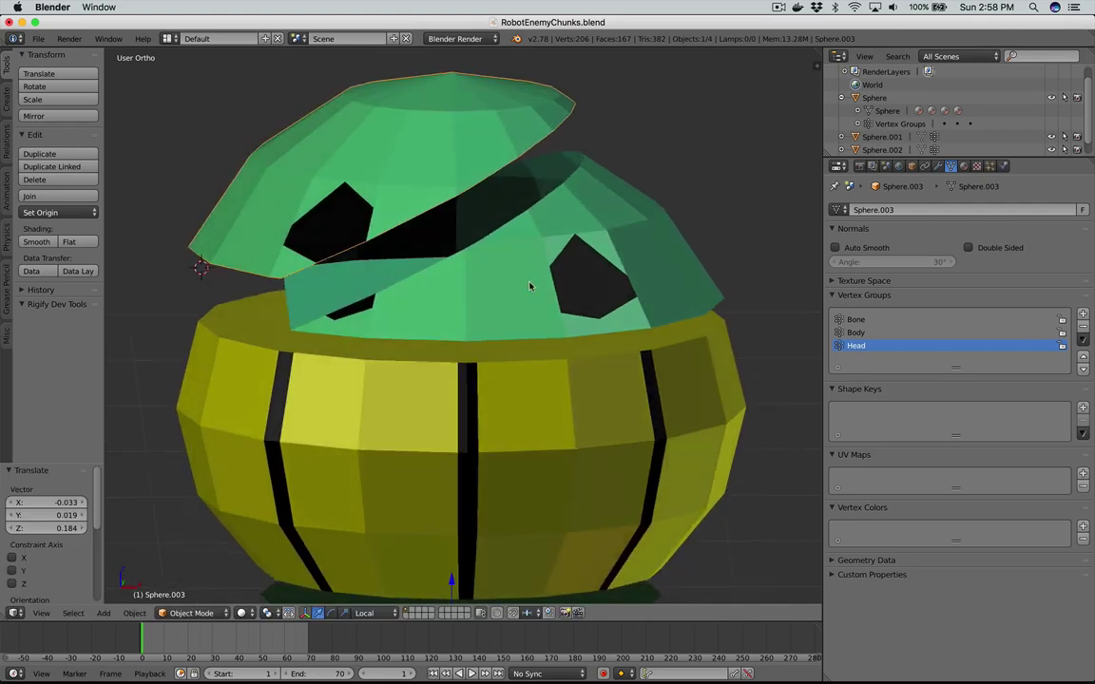
pyautogui.hotkey('ctrl', 'z')
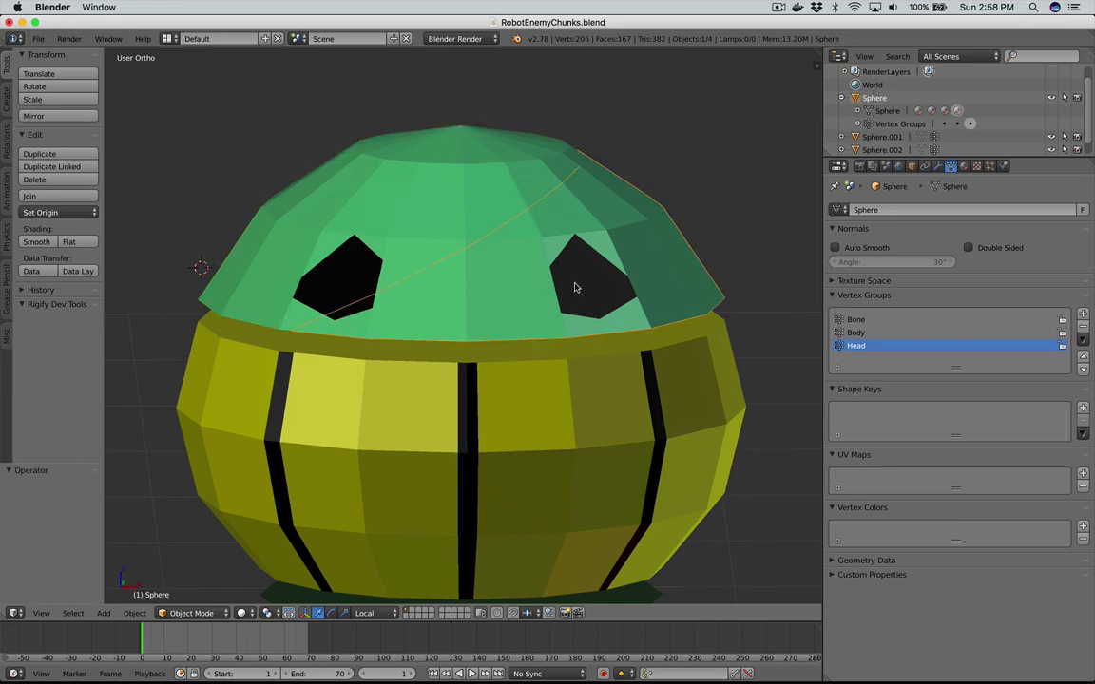
# Step: Fill the green top chunk's open rim loop with a face
pyautogui.press('Tab')
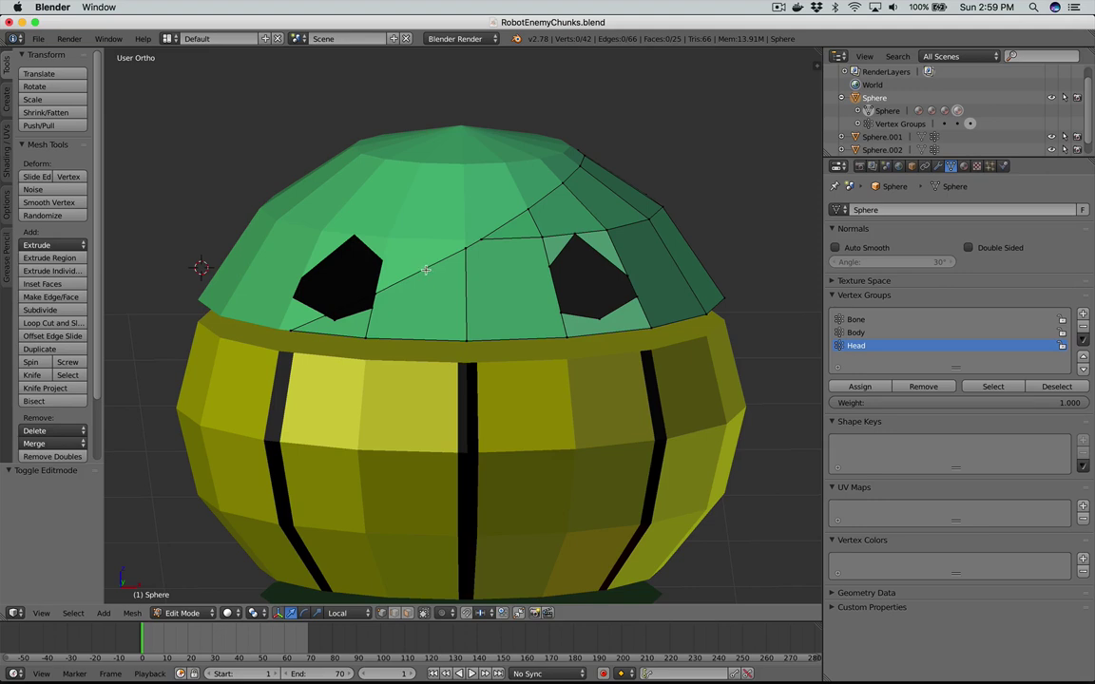
pyautogui.keyDown('alt'); pyautogui.rightClick(426, 270); pyautogui.keyUp('alt')
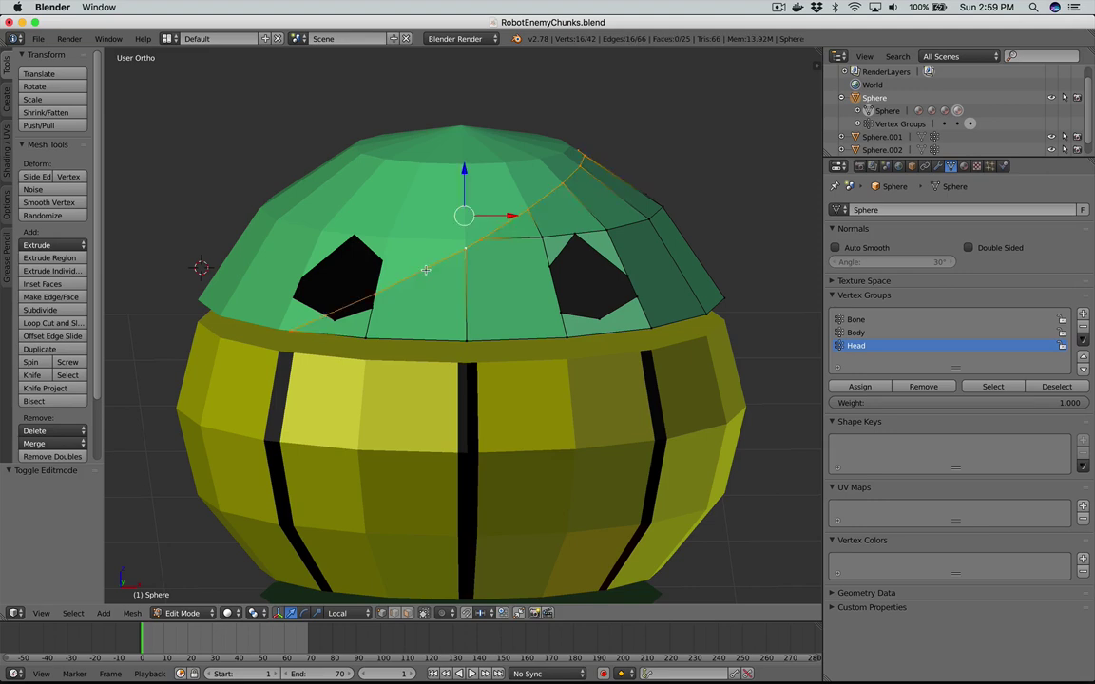
pyautogui.press('f')
pyautogui.press('Tab')
# Step: Test-move the green top to check its capped underside, undo, and save RobotEnemyChunks.blend
pyautogui.rightClick(526, 292)
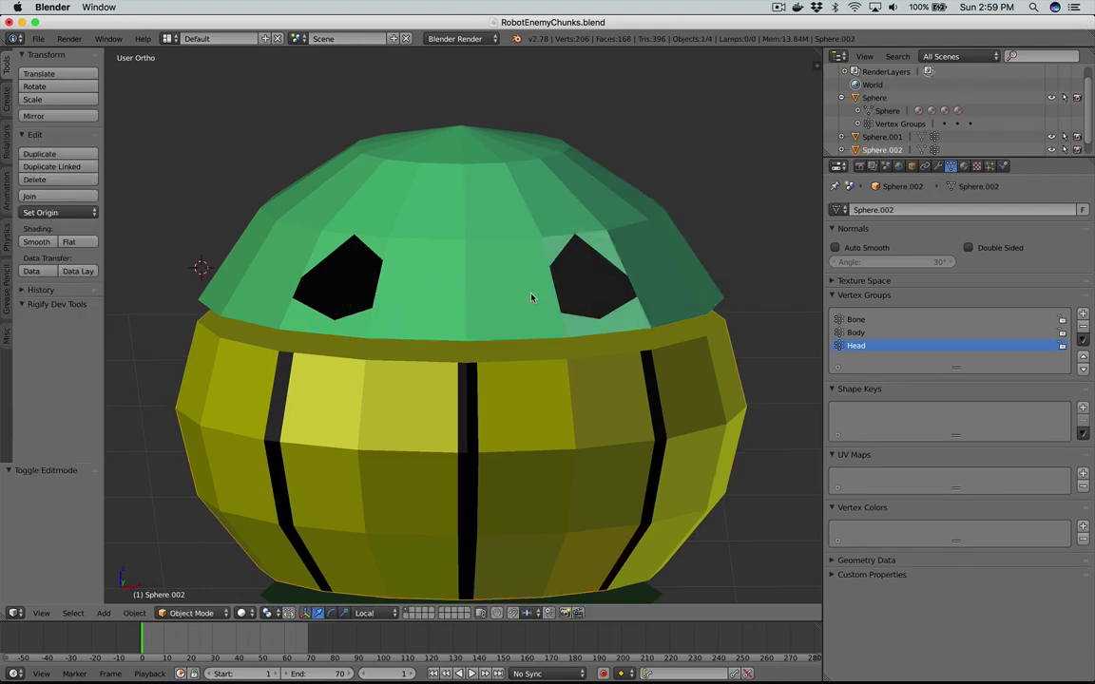
pyautogui.rightClick(533, 299)
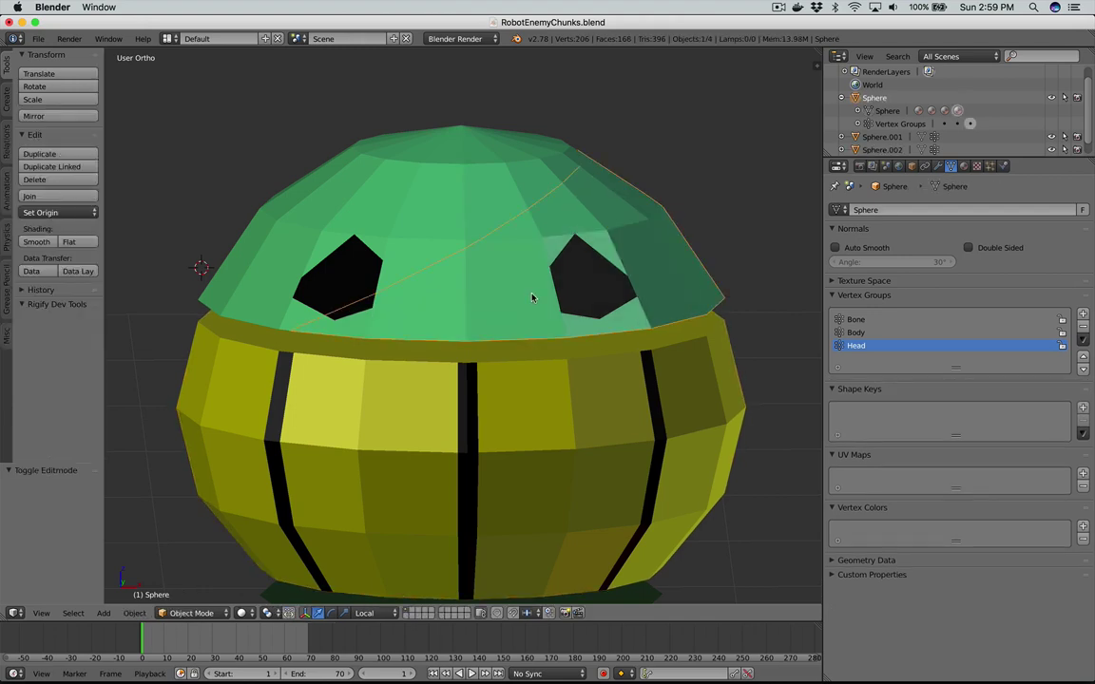
pyautogui.press('g')
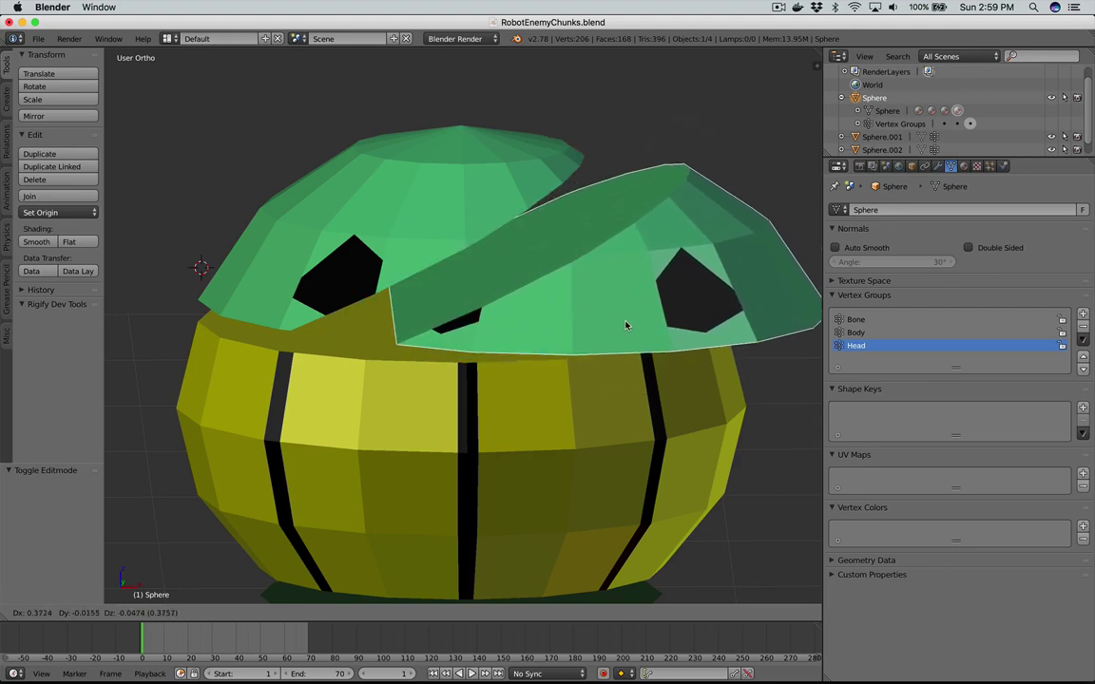
pyautogui.click(627, 321)
pyautogui.hotkey('ctrl', 'z')
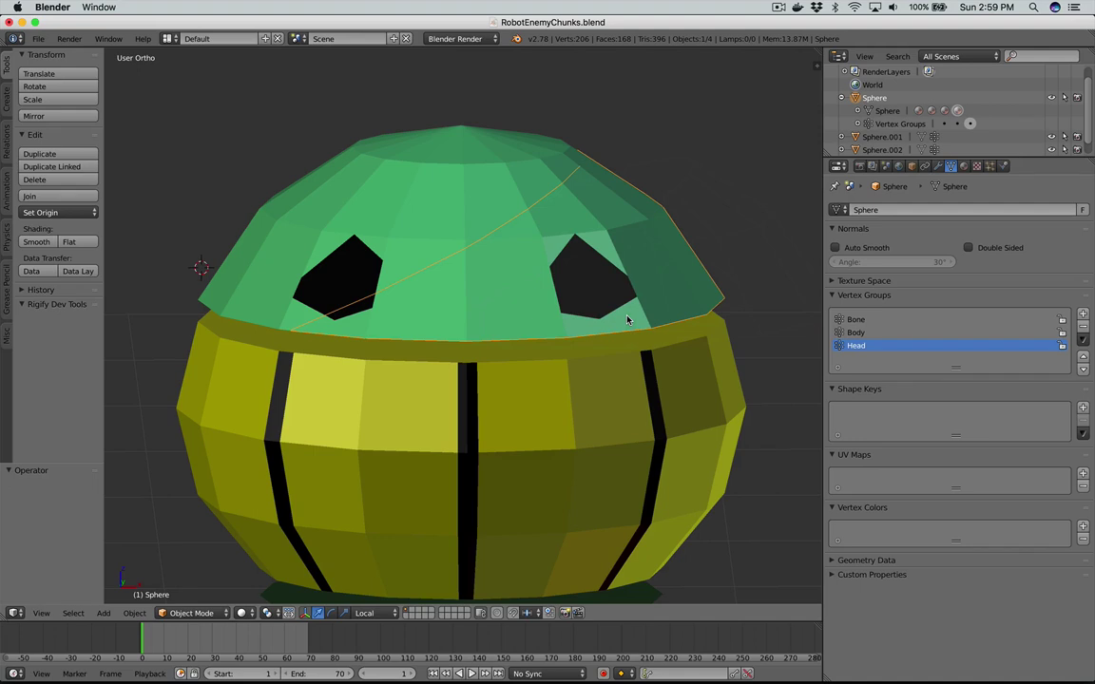
pyautogui.hotkey('ctrl', 's')
pyautogui.click(630, 314)
# Step: Hide Sphere.003 and the green top, view the yellow band from the front, and select the lower green piece
pyautogui.keyDown('shift'); pyautogui.scroll(-5, 633, 336); pyautogui.keyUp('shift')
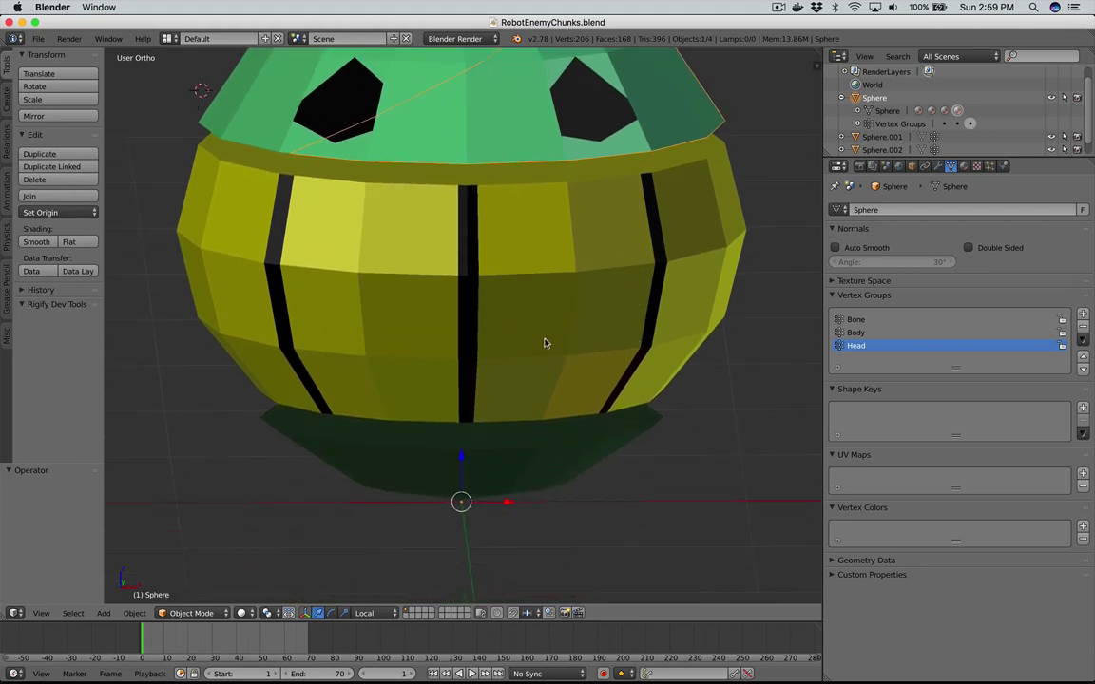
pyautogui.rightClick(361, 76)
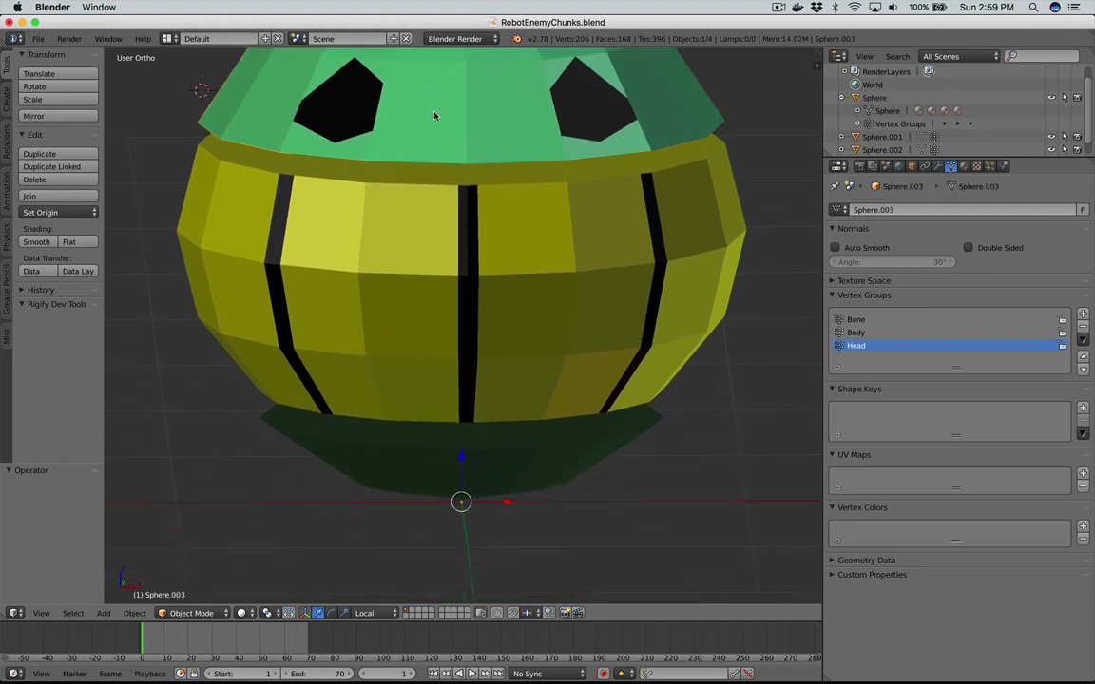
pyautogui.keyDown('shift'); pyautogui.rightClick(484, 143); pyautogui.keyUp('shift')
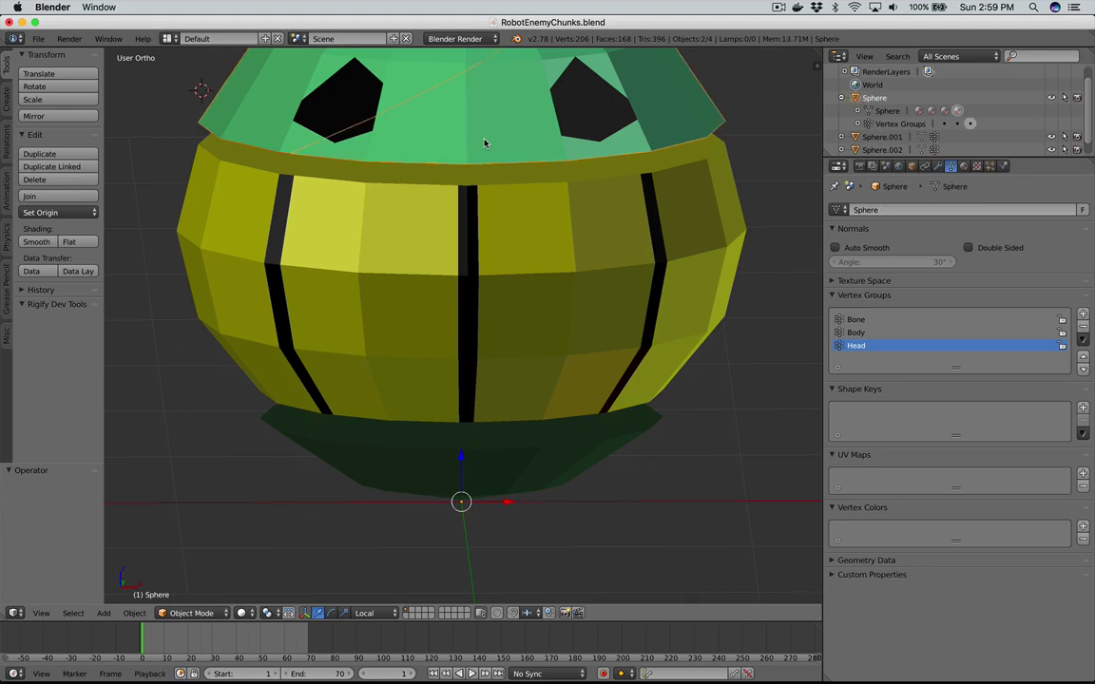
pyautogui.press('h')
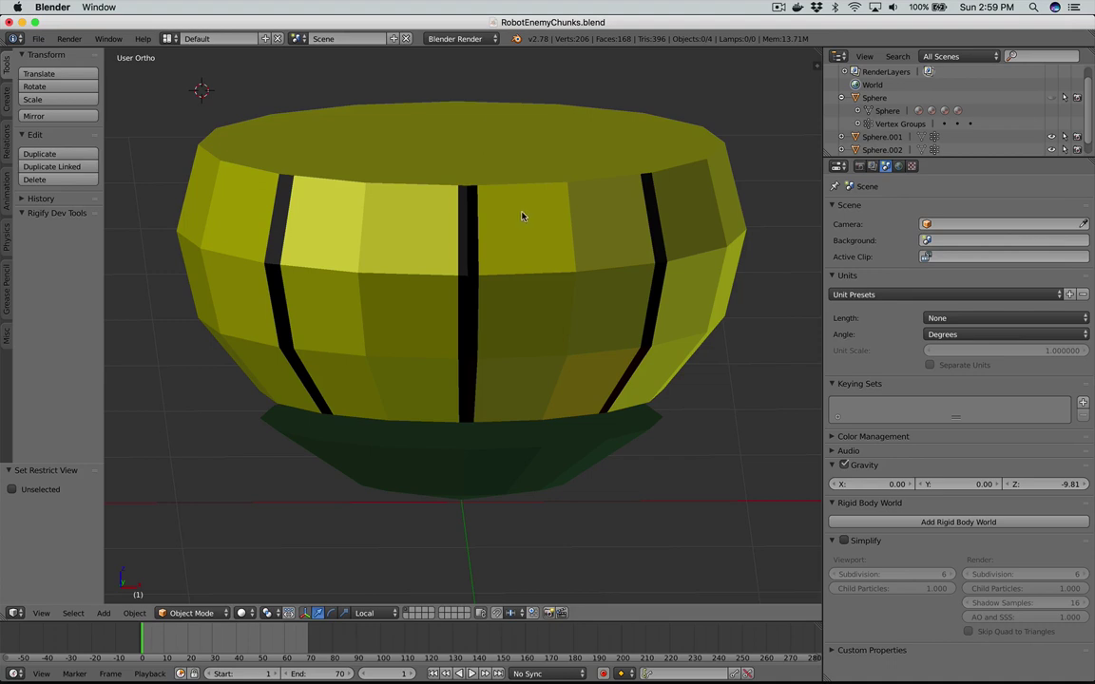
pyautogui.scroll(-2, 520, 215)
pyautogui.rightClick(453, 251)
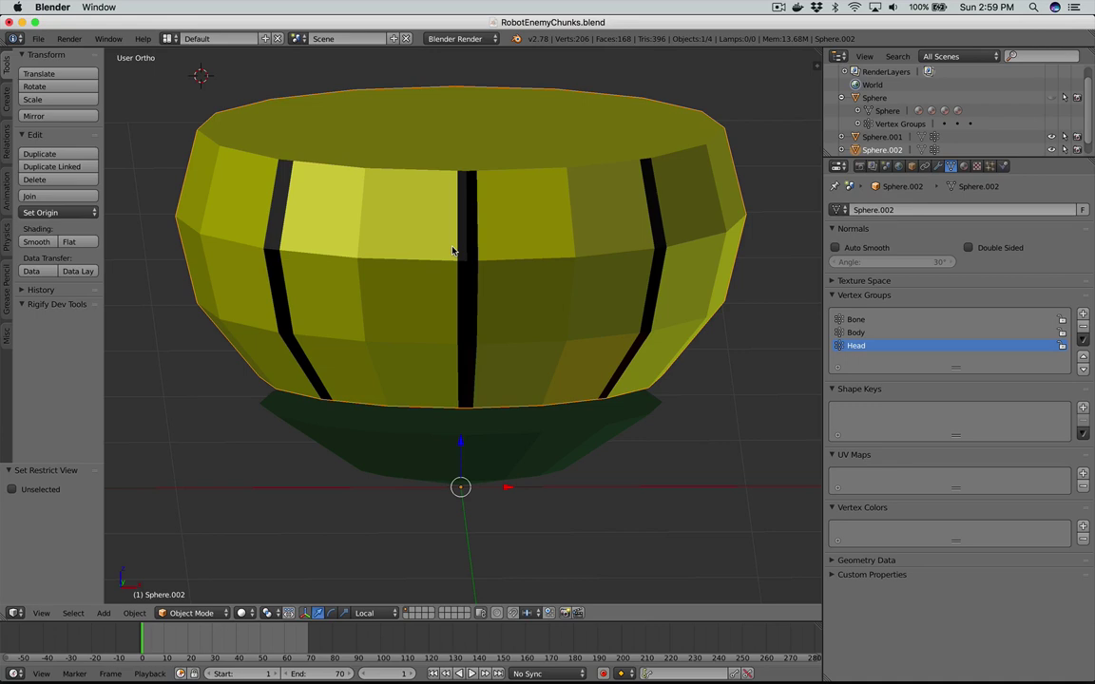
pyautogui.press('KP_1')
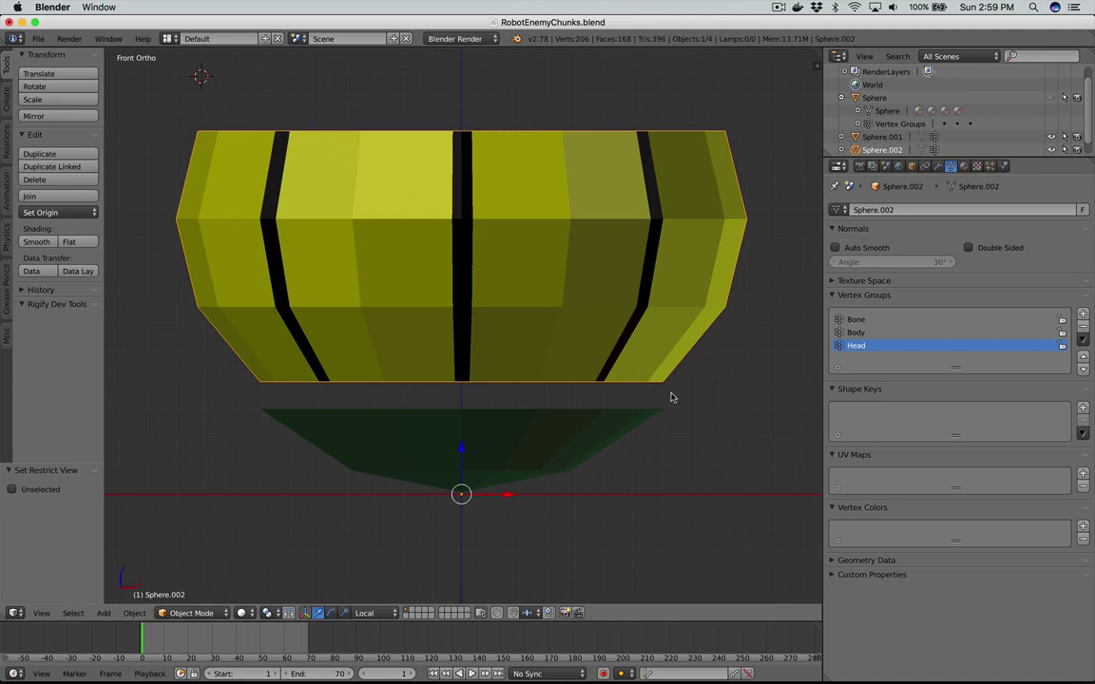
pyautogui.rightClick(594, 429)
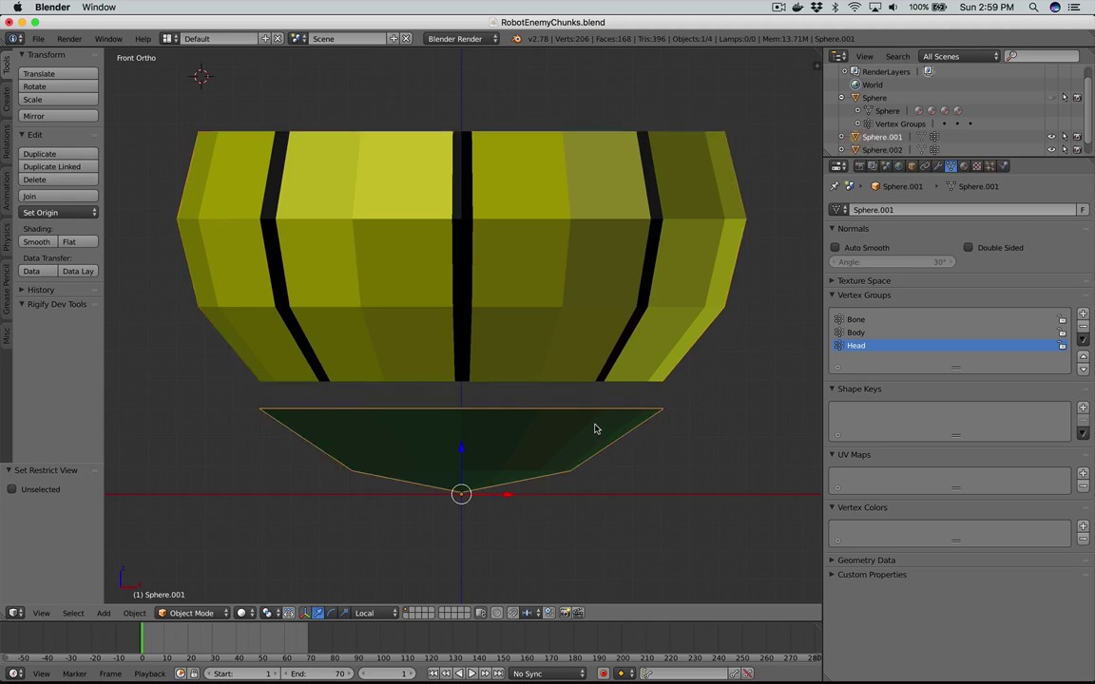
# Step: Hide the lower green piece and edit the yellow band in wireframe, all faces selected, knife active
pyautogui.press('h')
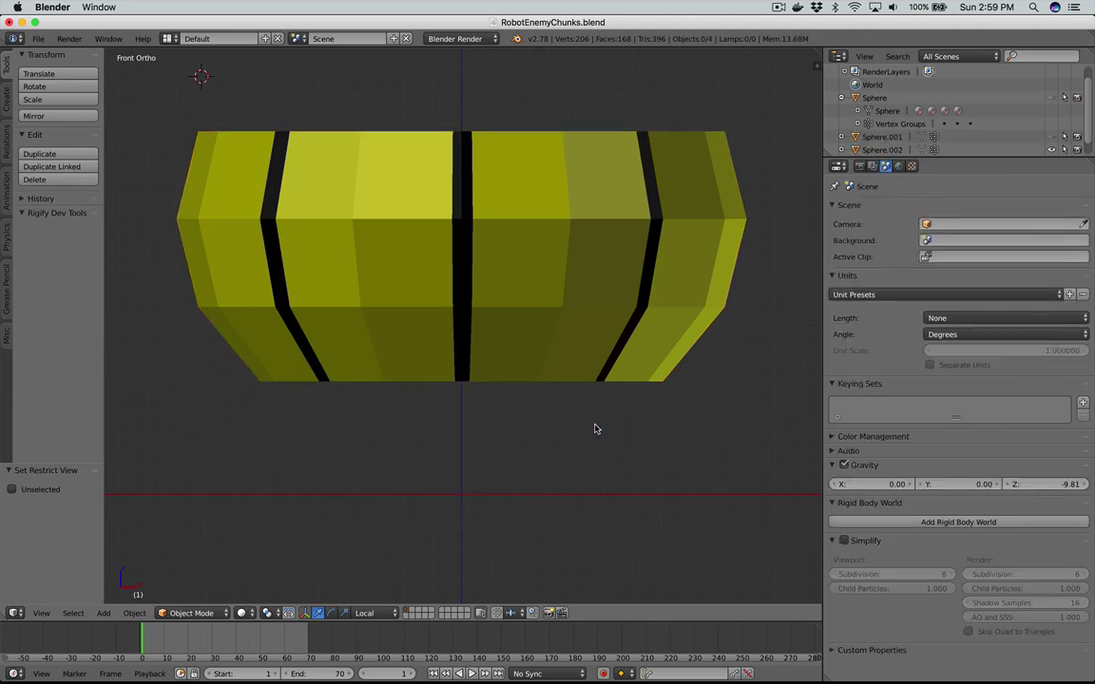
pyautogui.rightClick(545, 334)
pyautogui.press('Tab')
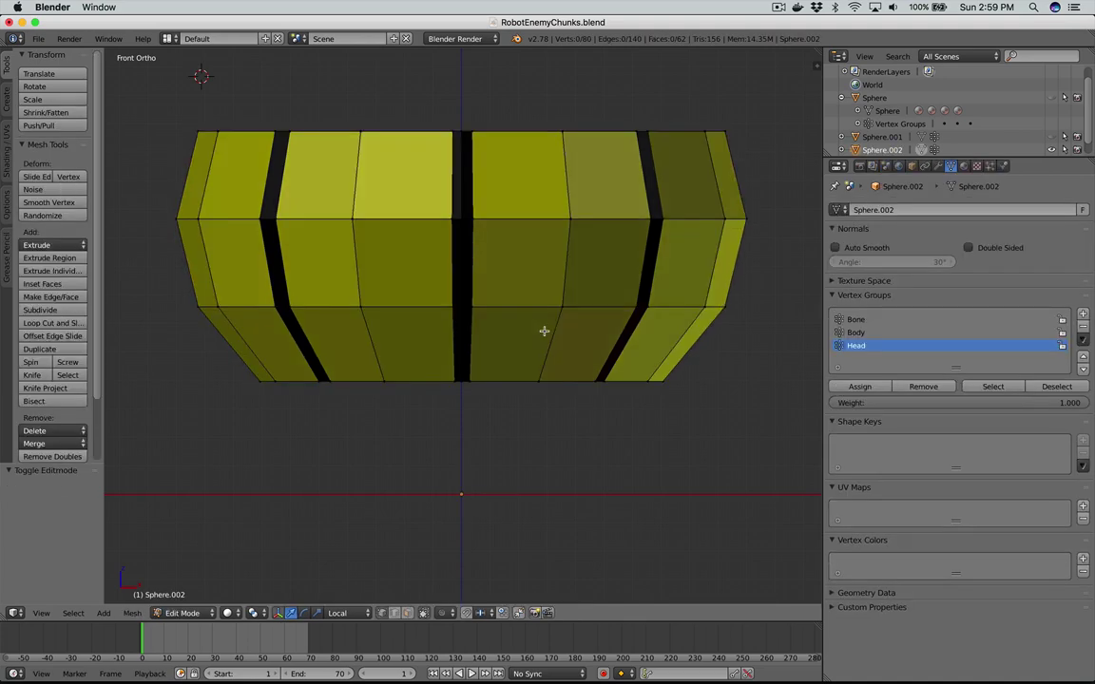
pyautogui.press('z')
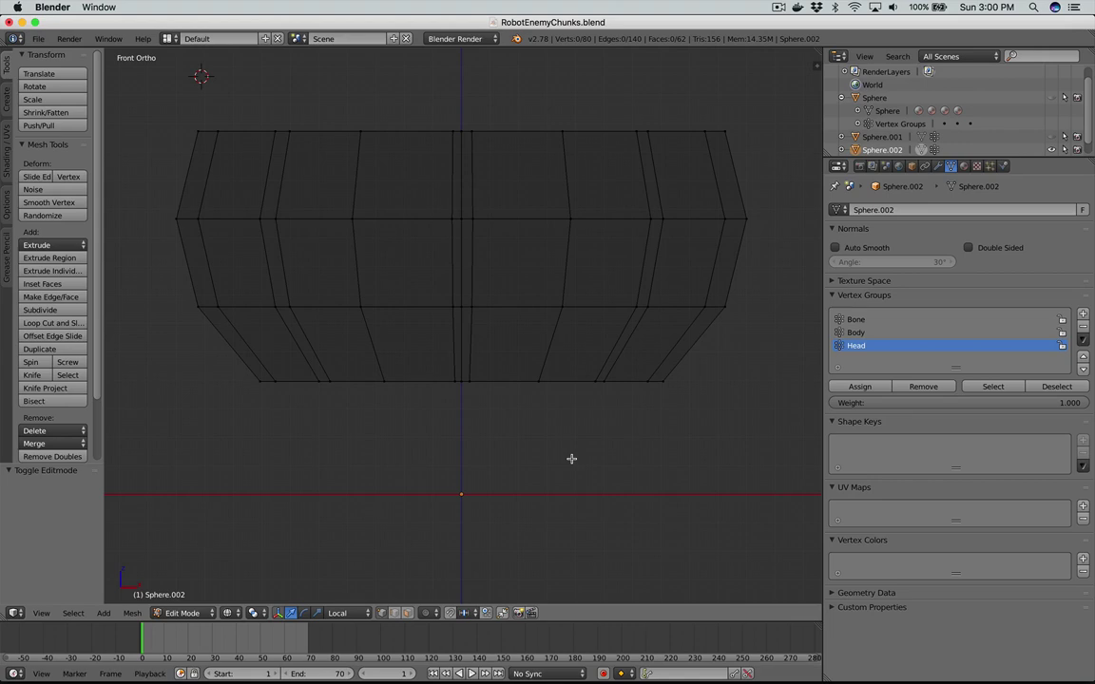
pyautogui.press('i')
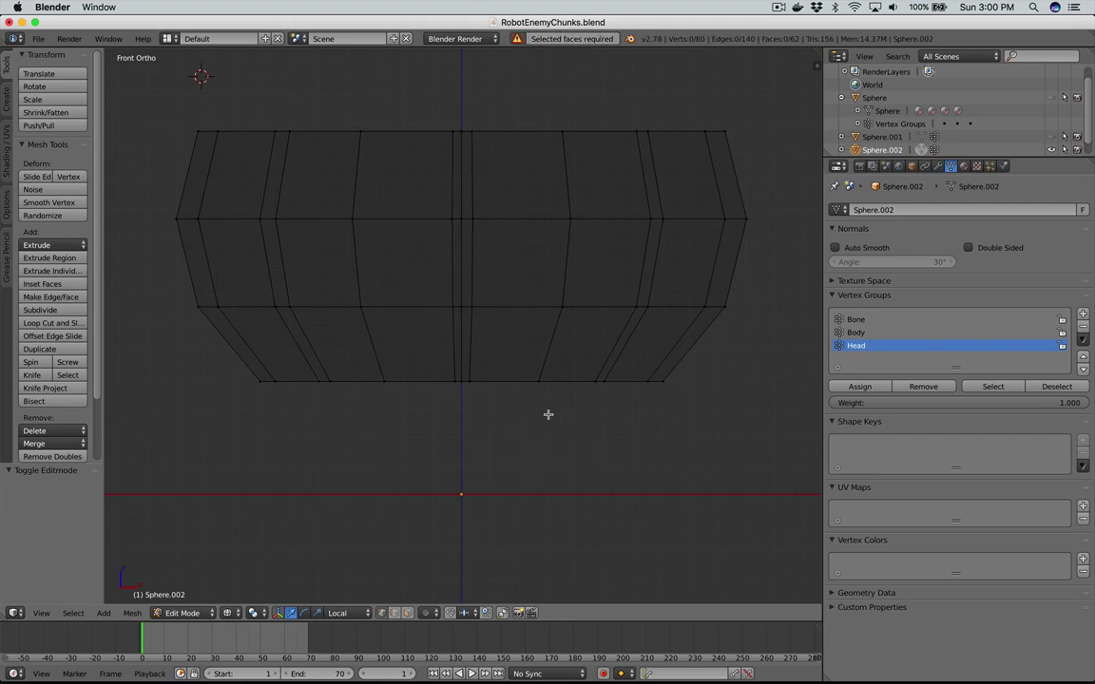
pyautogui.press('a')
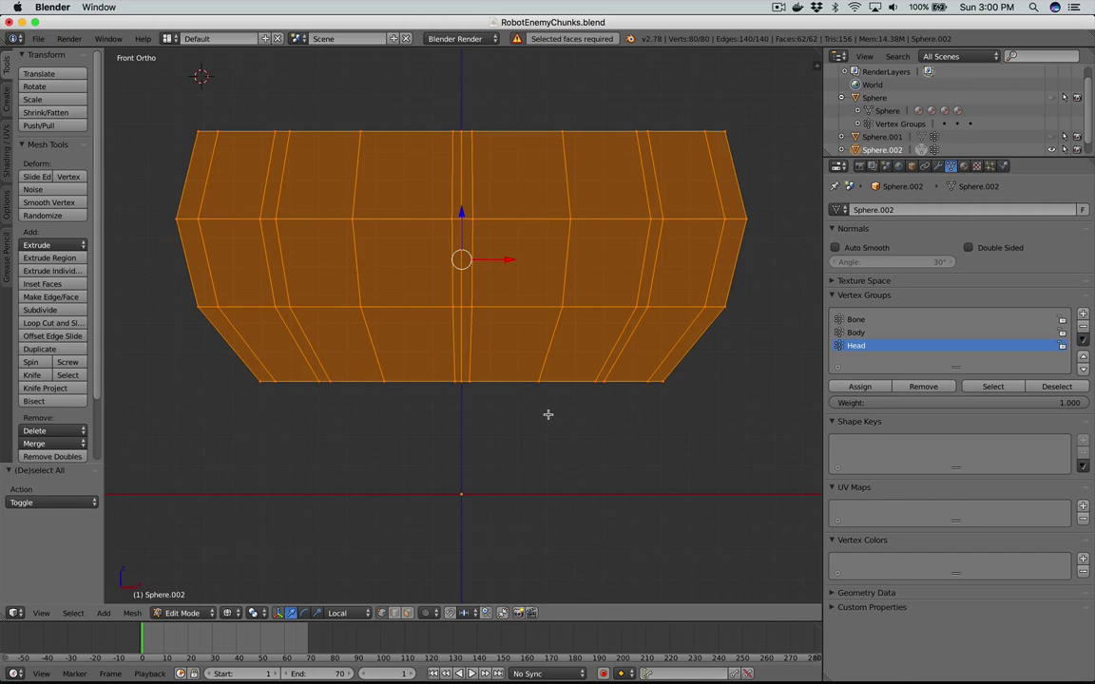
pyautogui.press('k')
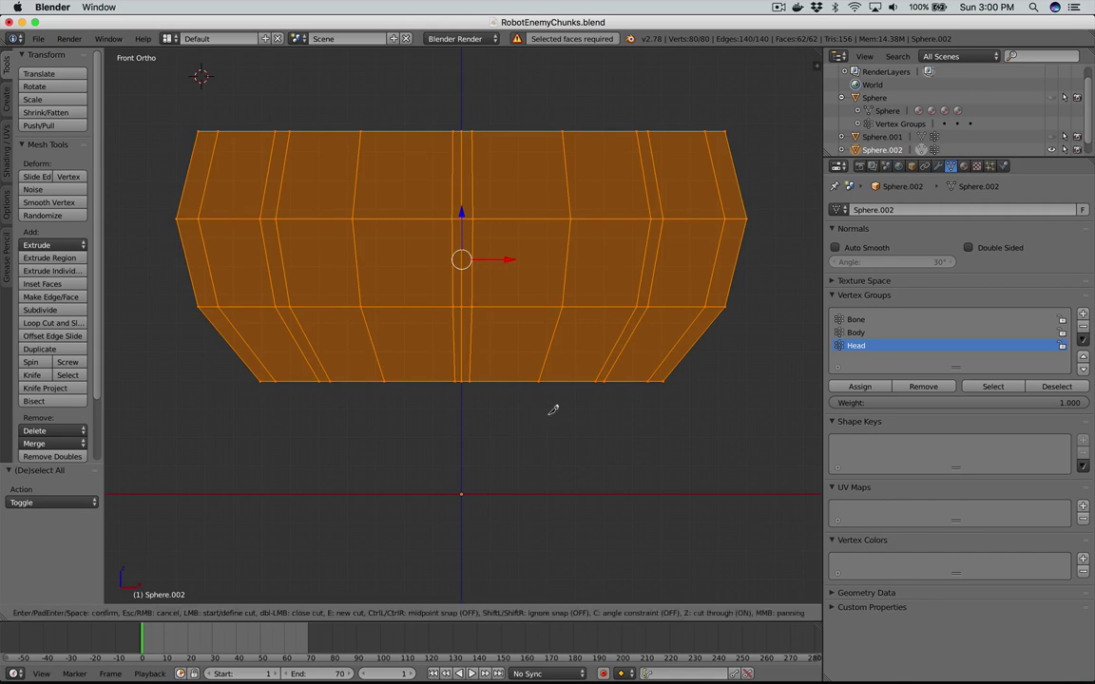
# Step: Cut the yellow band diagonally from its top edge to its bottom edge
pyautogui.click(330, 131)
pyautogui.click(646, 385)
pyautogui.press('Return')
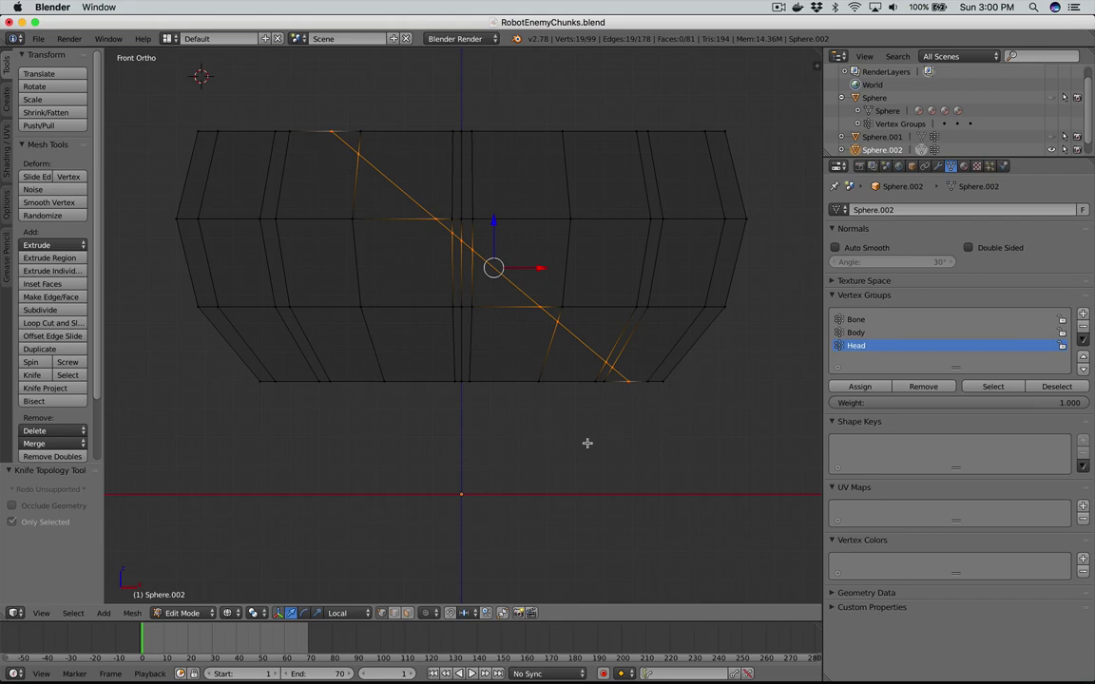
pyautogui.scroll(-10, 586, 443)
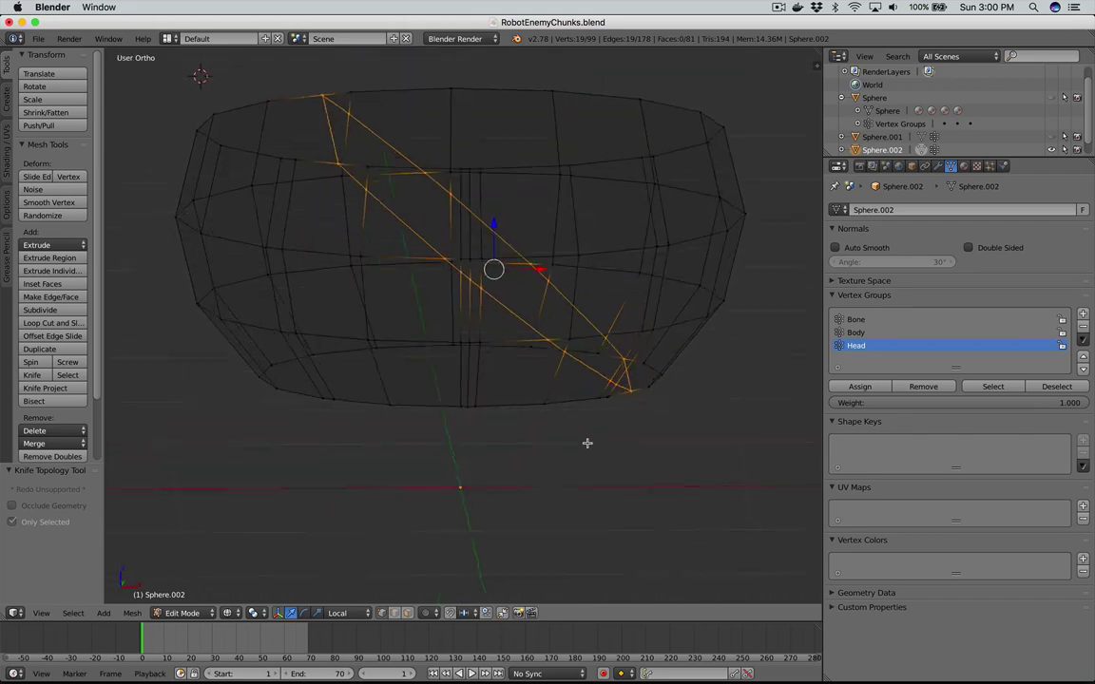
pyautogui.press('KP_1')
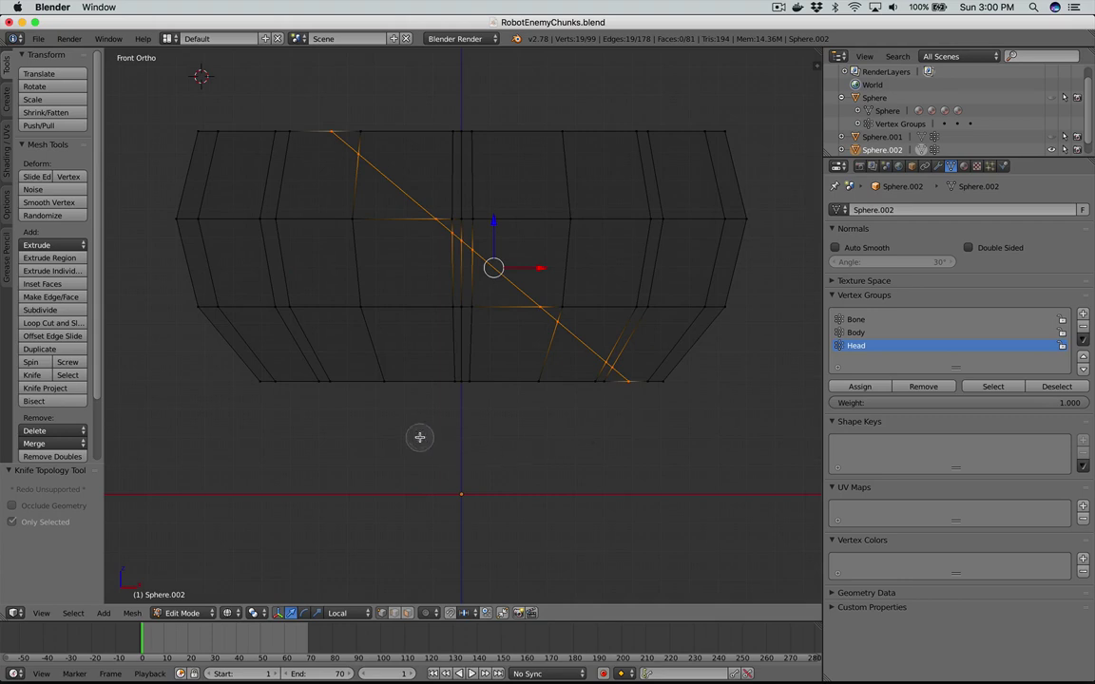
# Step: Select the band's faces on the left side of the cut
pyautogui.scroll(-3, 419, 437)
pyautogui.click(192, 142)
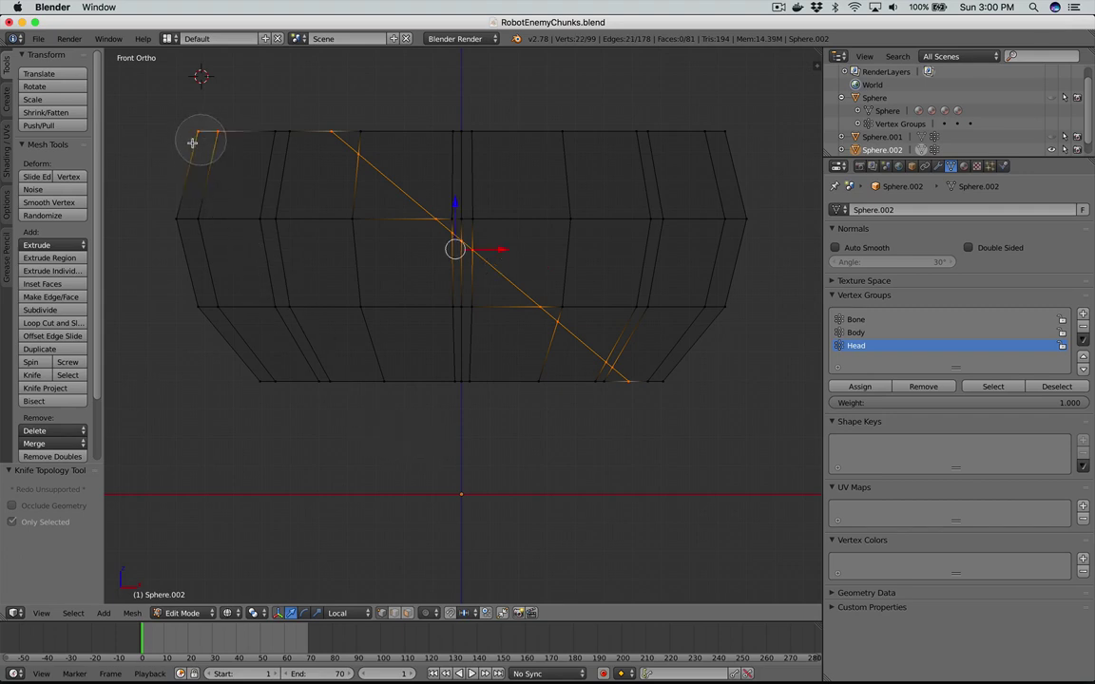
pyautogui.moveTo(192, 143)
pyautogui.mouseDown()
pyautogui.moveTo(188, 226)
pyautogui.moveTo(277, 143)
pyautogui.moveTo(255, 201)
pyautogui.moveTo(196, 271)
pyautogui.moveTo(303, 371)
pyautogui.moveTo(236, 376)
pyautogui.moveTo(311, 320)
pyautogui.moveTo(286, 262)
pyautogui.moveTo(333, 235)
pyautogui.moveTo(364, 286)
pyautogui.moveTo(381, 379)
pyautogui.moveTo(586, 391)
pyautogui.moveTo(454, 335)
pyautogui.moveTo(435, 314)
pyautogui.moveTo(455, 312)
pyautogui.moveTo(367, 244)
pyautogui.moveTo(302, 220)
pyautogui.mouseUp()
pyautogui.press('Escape')
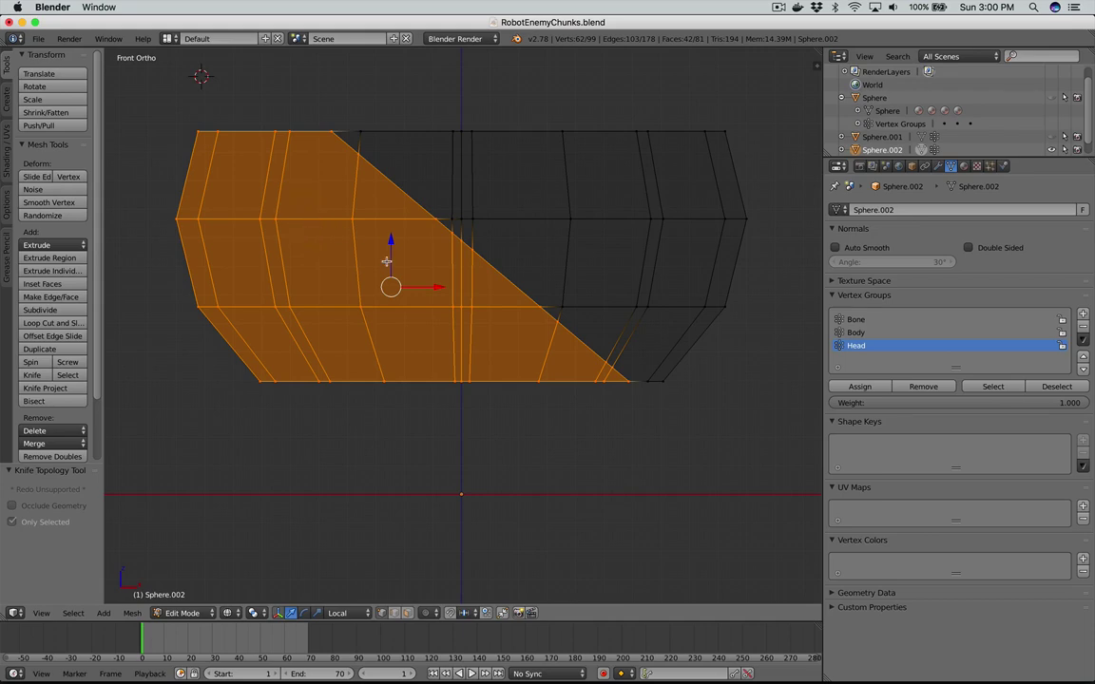
# Step: Separate the selected faces left of the diagonal cut into a new object, then deselect all
pyautogui.moveTo(388, 249); pyautogui.dragTo(387, 260, button='middle')
pyautogui.press('KP_1')
pyautogui.press('p')
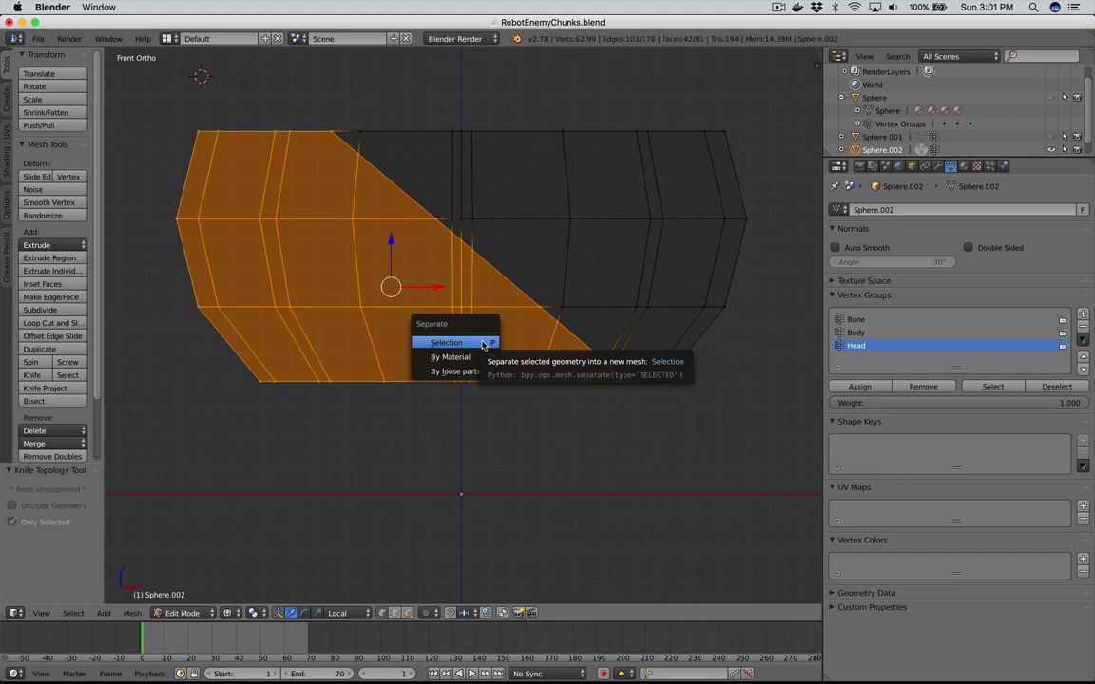
pyautogui.click(482, 344)
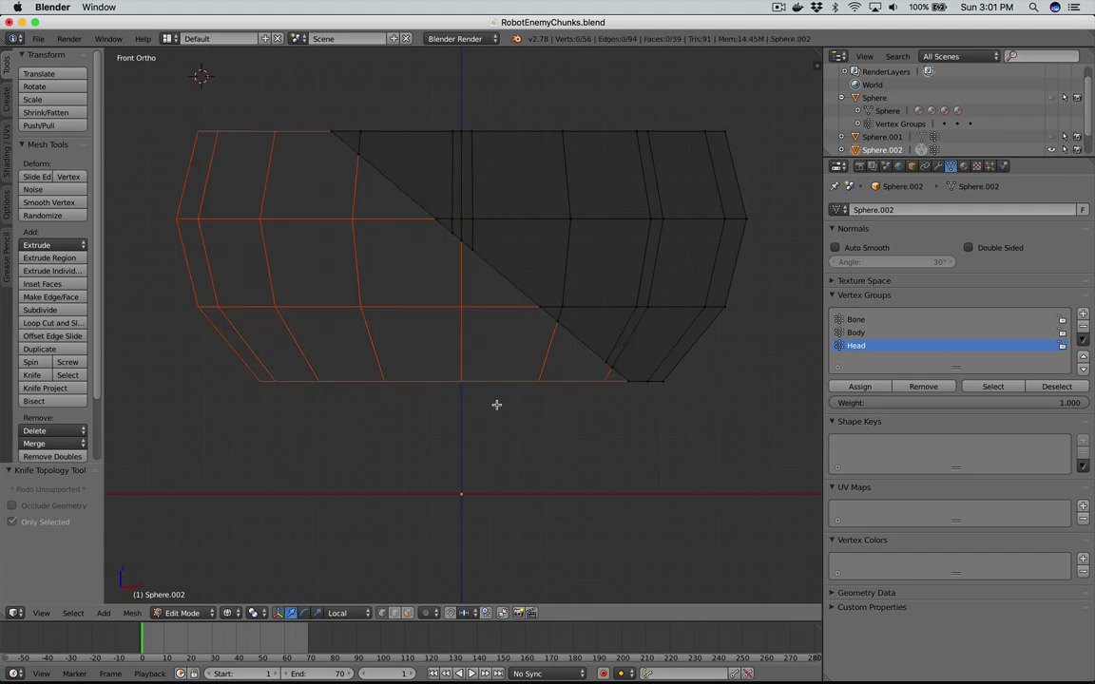
pyautogui.press('Tab')
pyautogui.press('a')
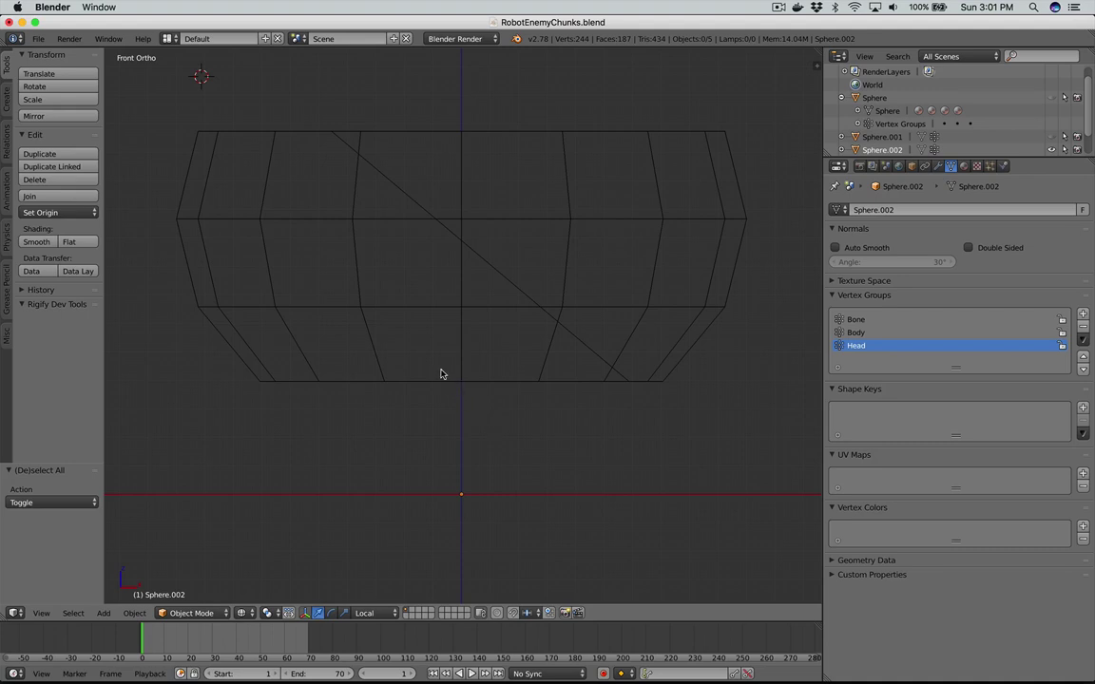
# Step: Select the separated chunk Sphere.004 in solid shading and slide it left along X
pyautogui.press('z')
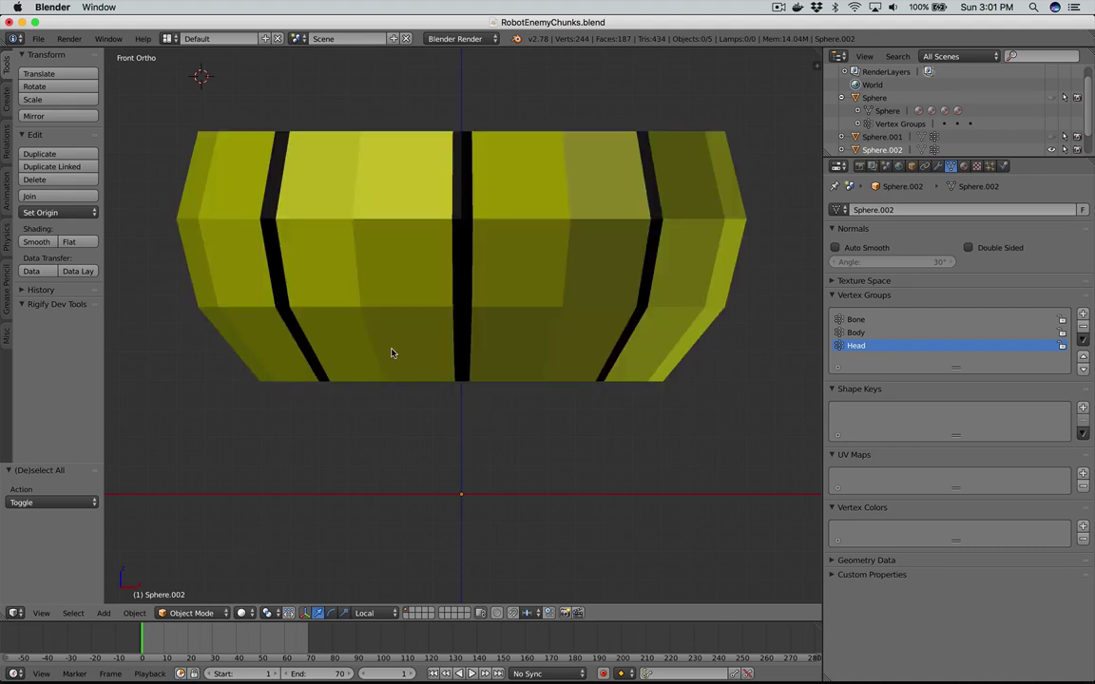
pyautogui.rightClick(391, 352)
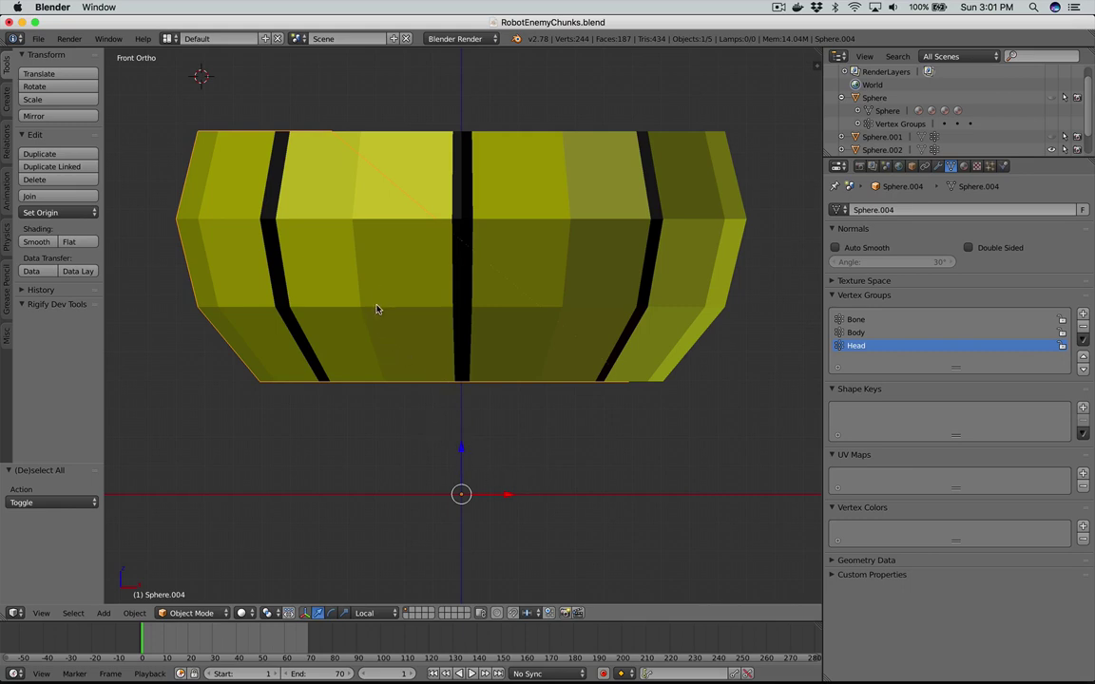
pyautogui.moveTo(510, 496); pyautogui.dragTo(492, 496)
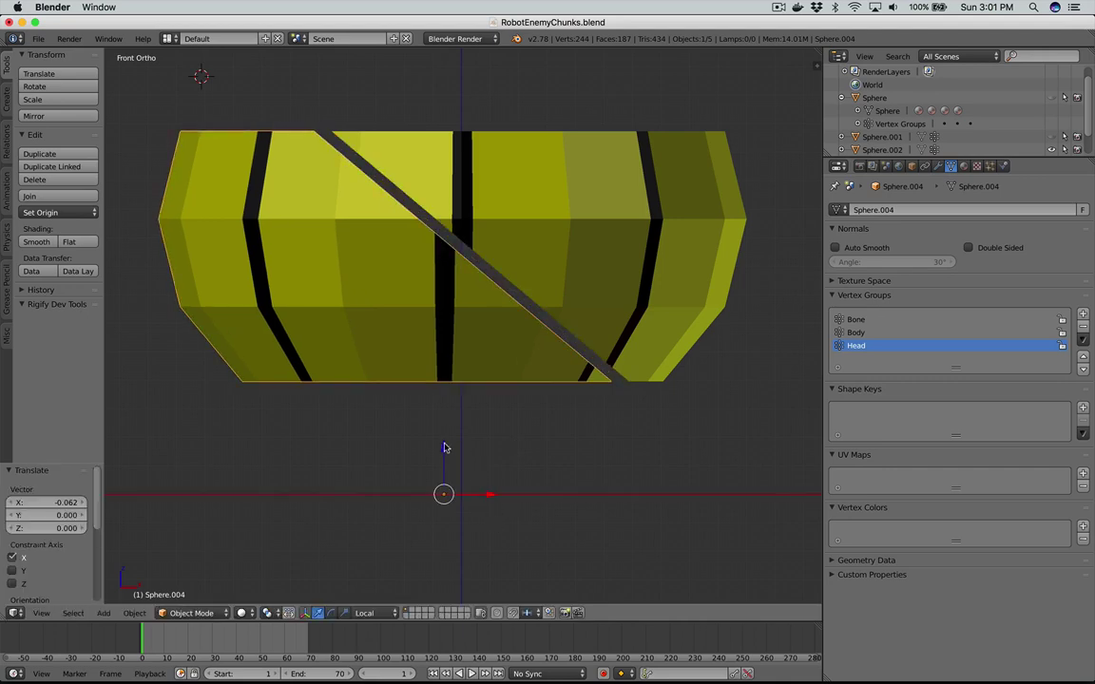
pyautogui.scroll(3, 443, 447)
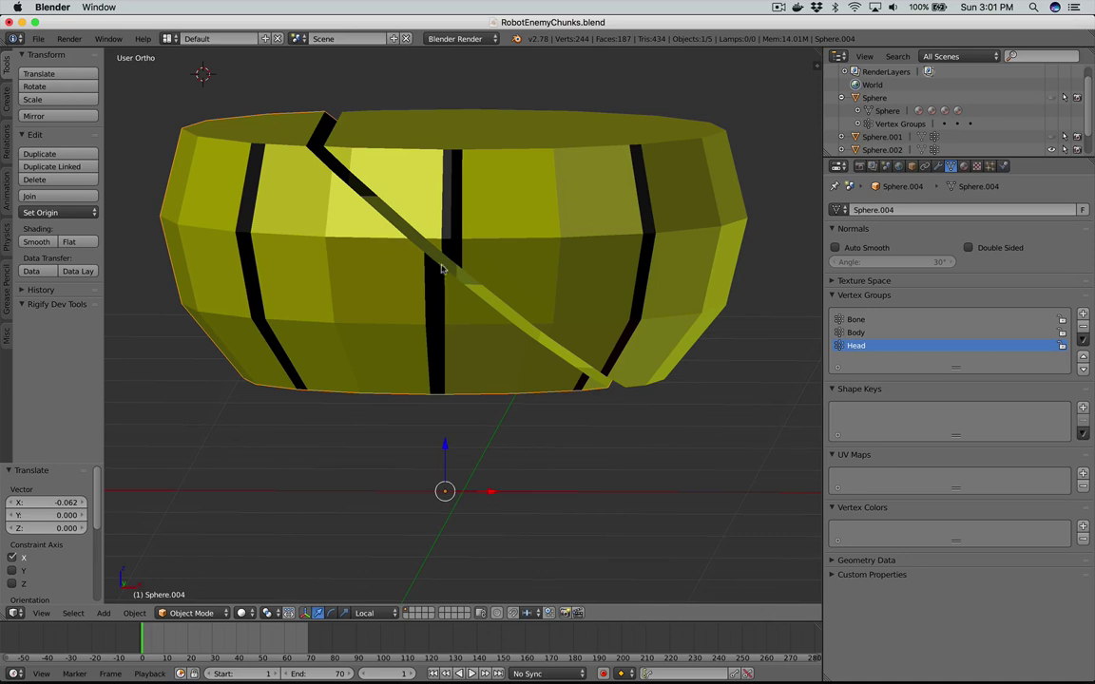
pyautogui.scroll(-5, 515, 373)
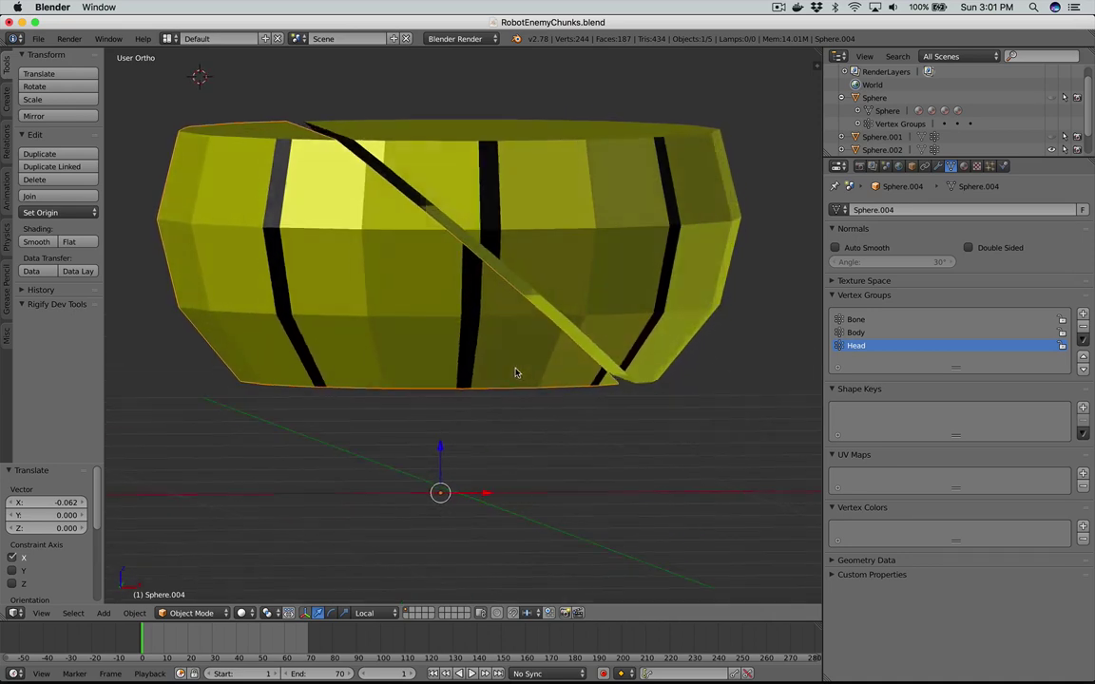
# Step: Fill Sphere.004's diagonal edge loop with a new face
pyautogui.press('Tab')
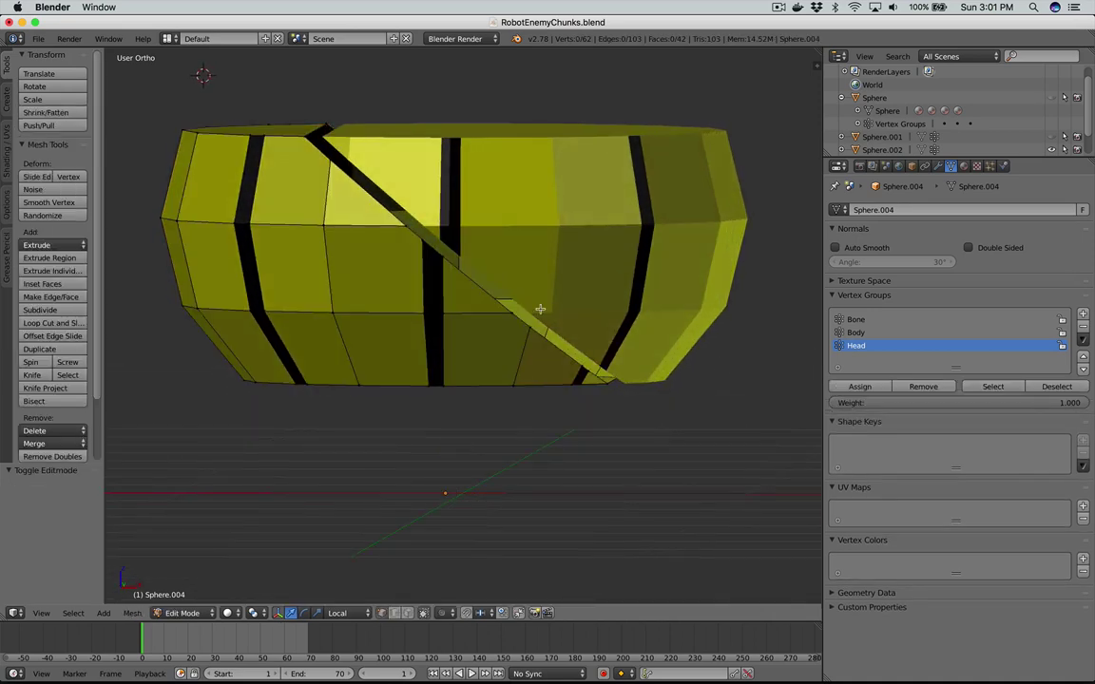
pyautogui.keyDown('alt'); pyautogui.rightClick(476, 286); pyautogui.keyUp('alt')
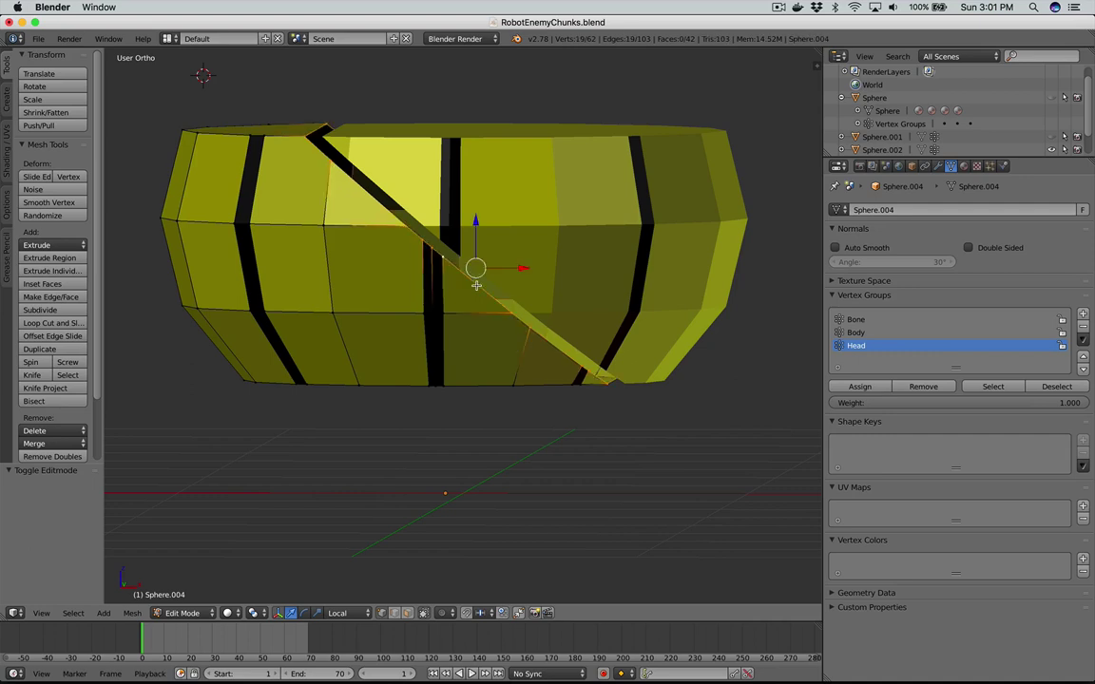
pyautogui.press('f')
pyautogui.press('a')
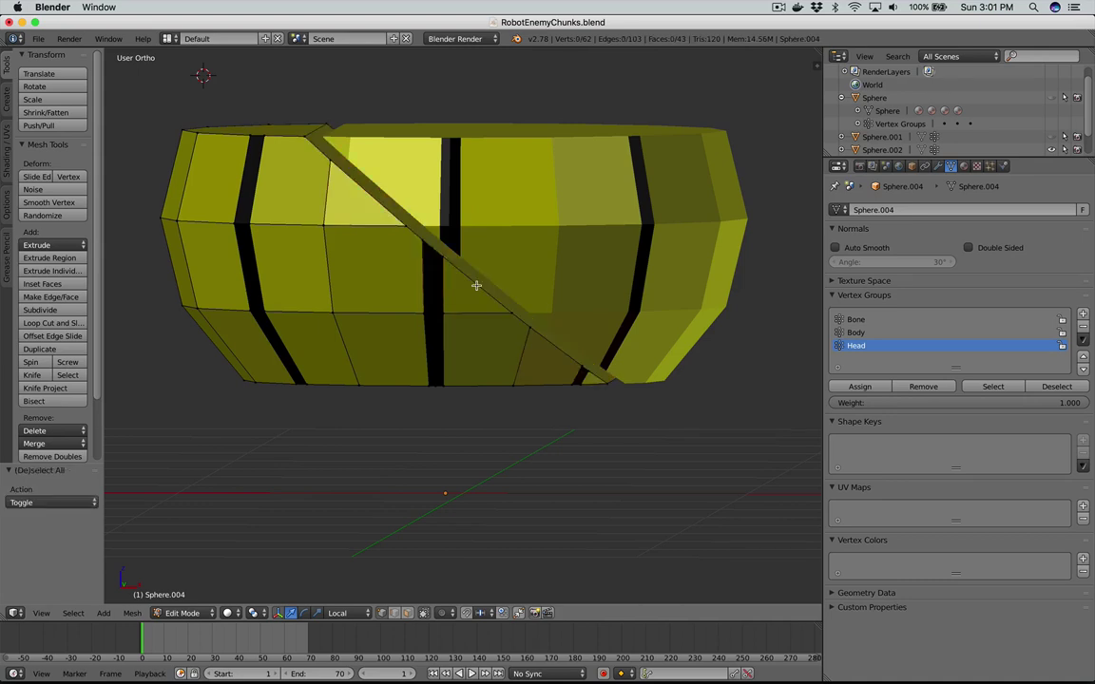
pyautogui.press('Tab')
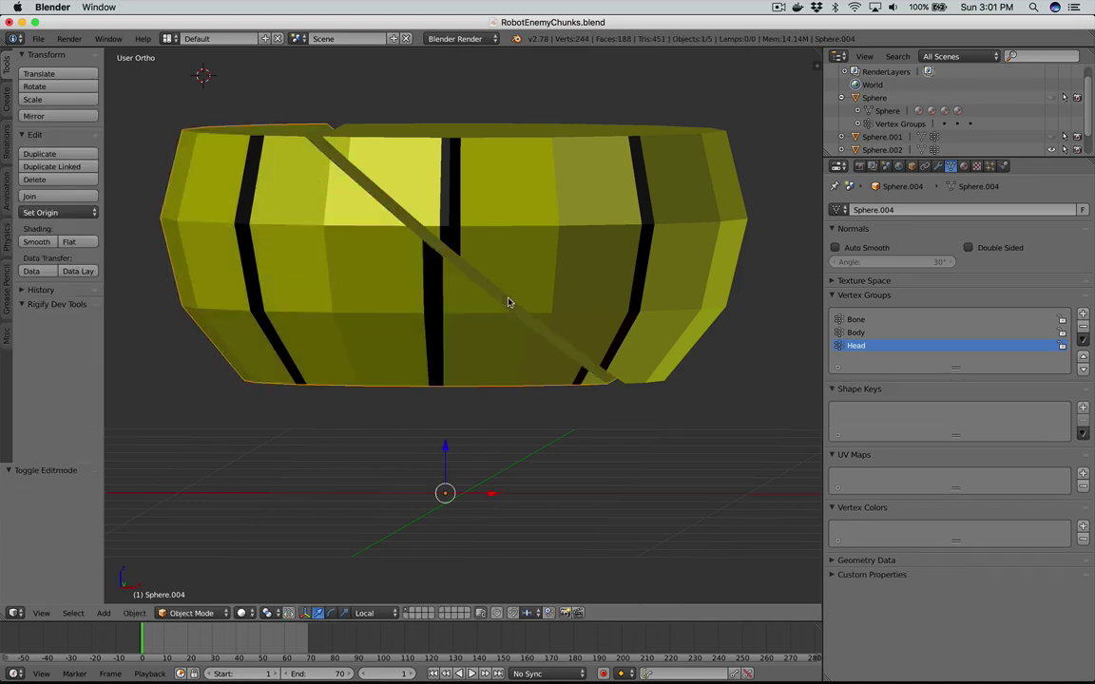
pyautogui.rightClick(554, 277)
# Step: Fill the diagonal edge loop on Sphere.002 with a face, viewing from the front
pyautogui.hscroll(-3, 555, 276)
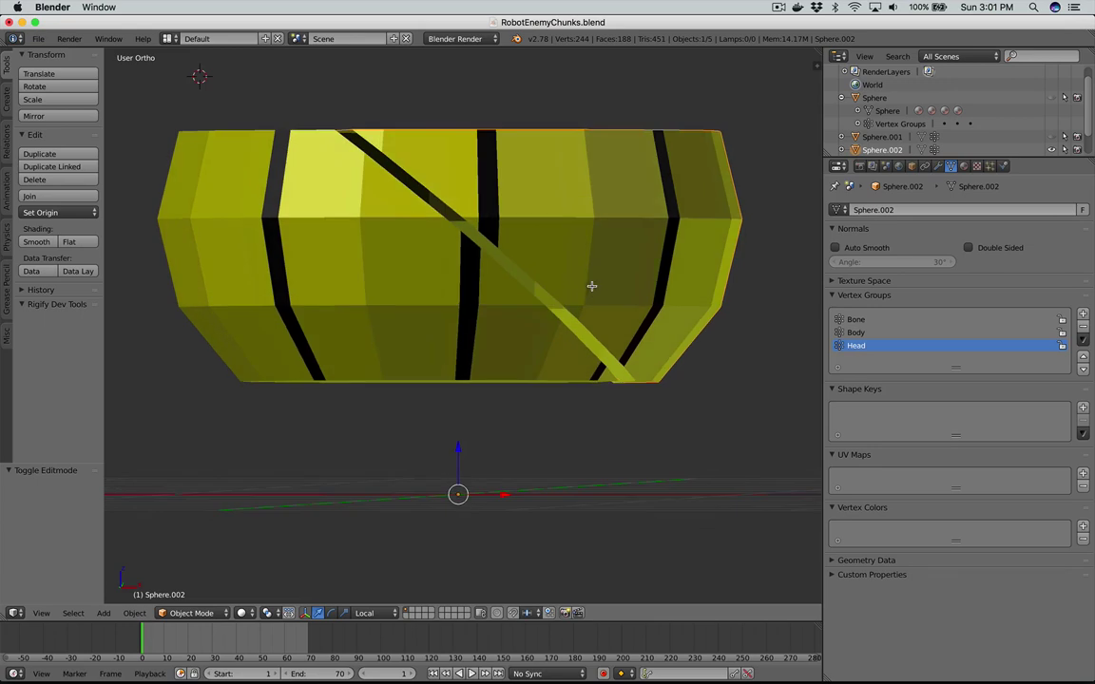
pyautogui.press('Tab')
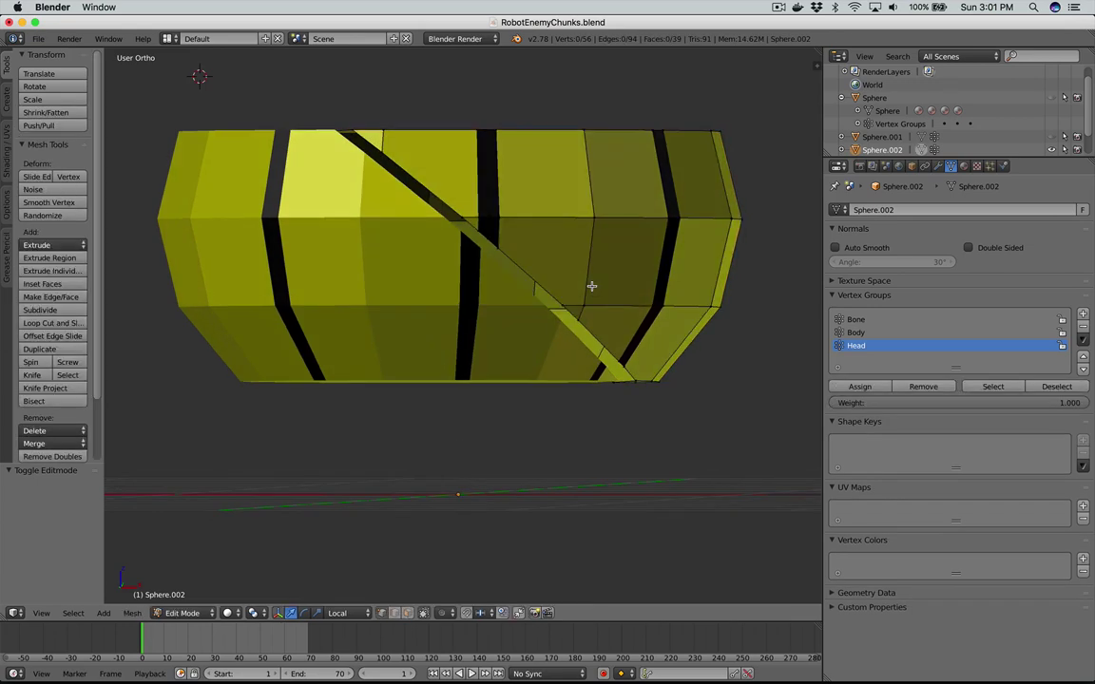
pyautogui.keyDown('alt'); pyautogui.rightClick(524, 273); pyautogui.keyUp('alt')
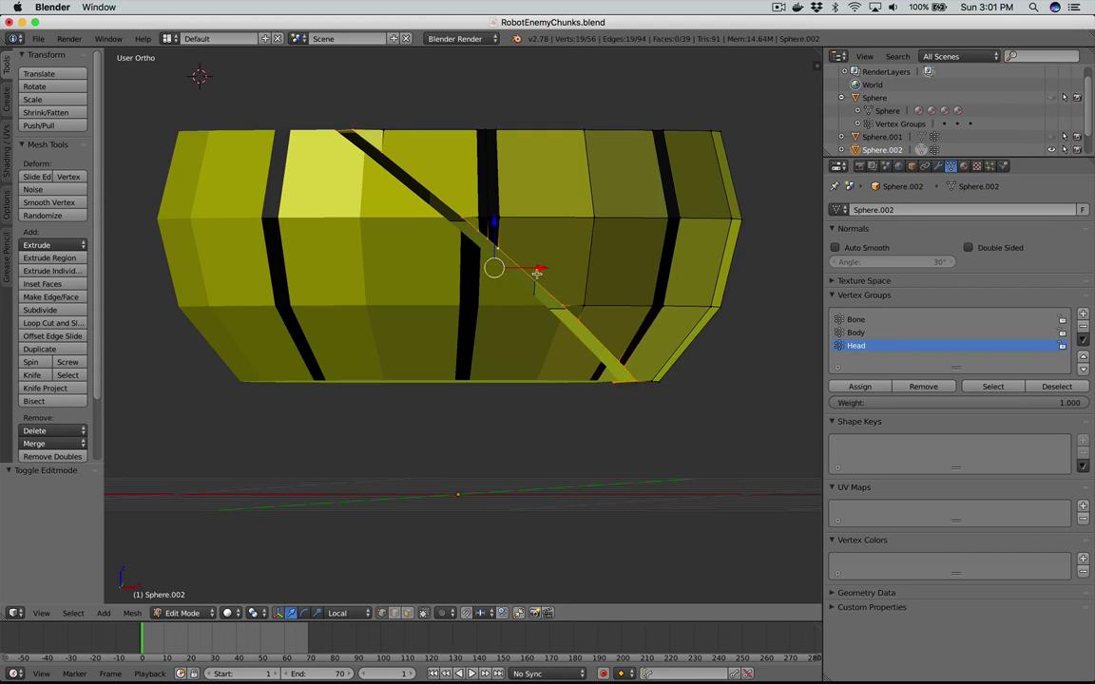
pyautogui.press('f')
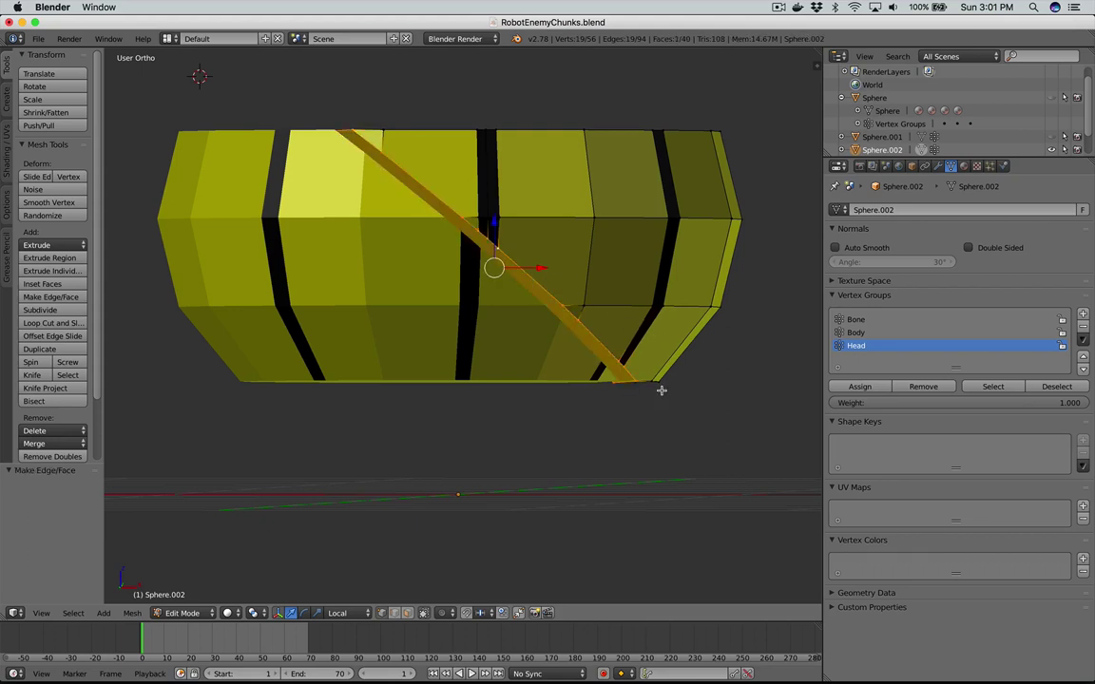
pyautogui.press('KP_1')
pyautogui.press('Tab')
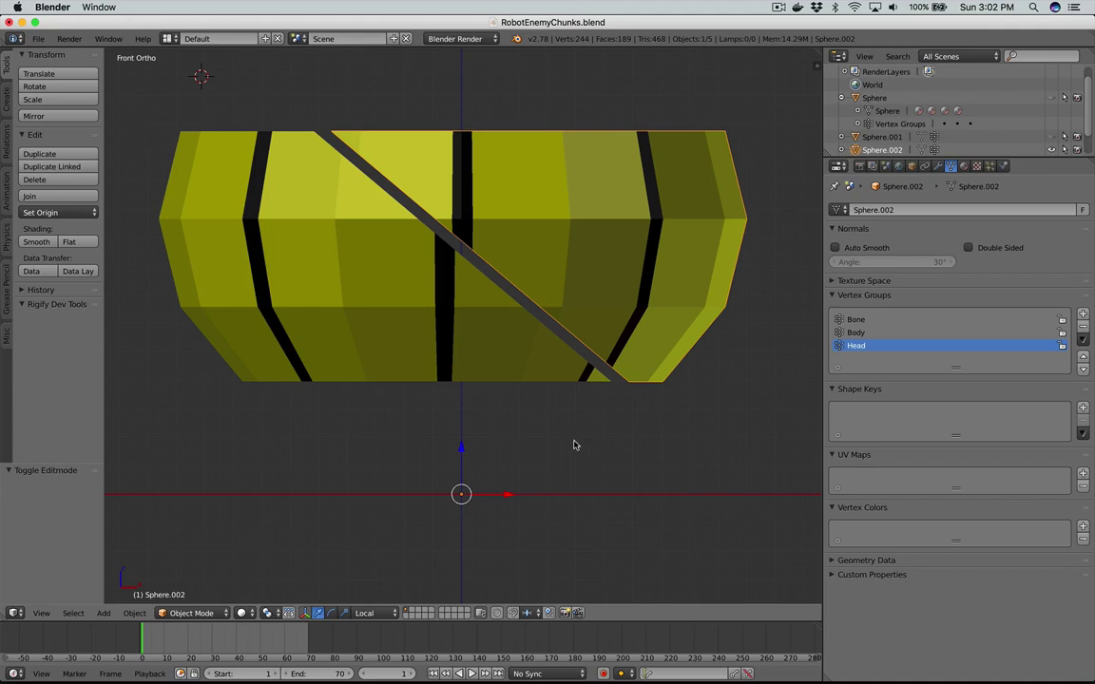
# Step: Unhide all chunks, place the 3D cursor on the green dome, and select the dome
pyautogui.hotkey('alt', 'h')
pyautogui.press('KP_8')
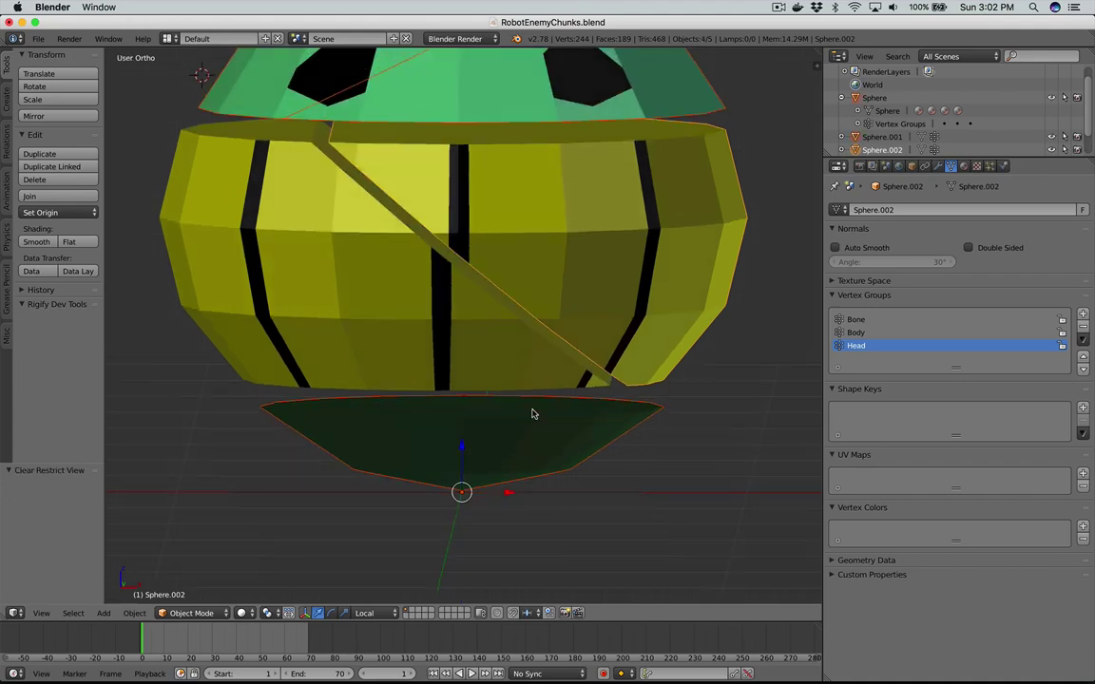
pyautogui.press('KP_2')
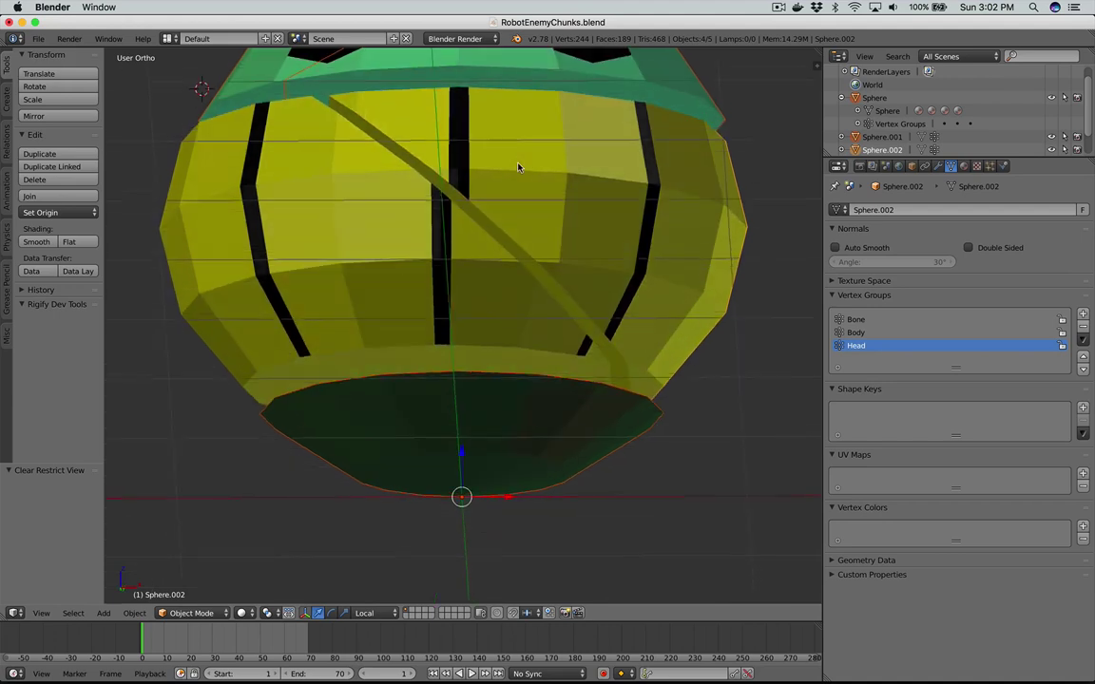
pyautogui.press('KP_8')
pyautogui.press('KP_8')
pyautogui.press('KP_8')
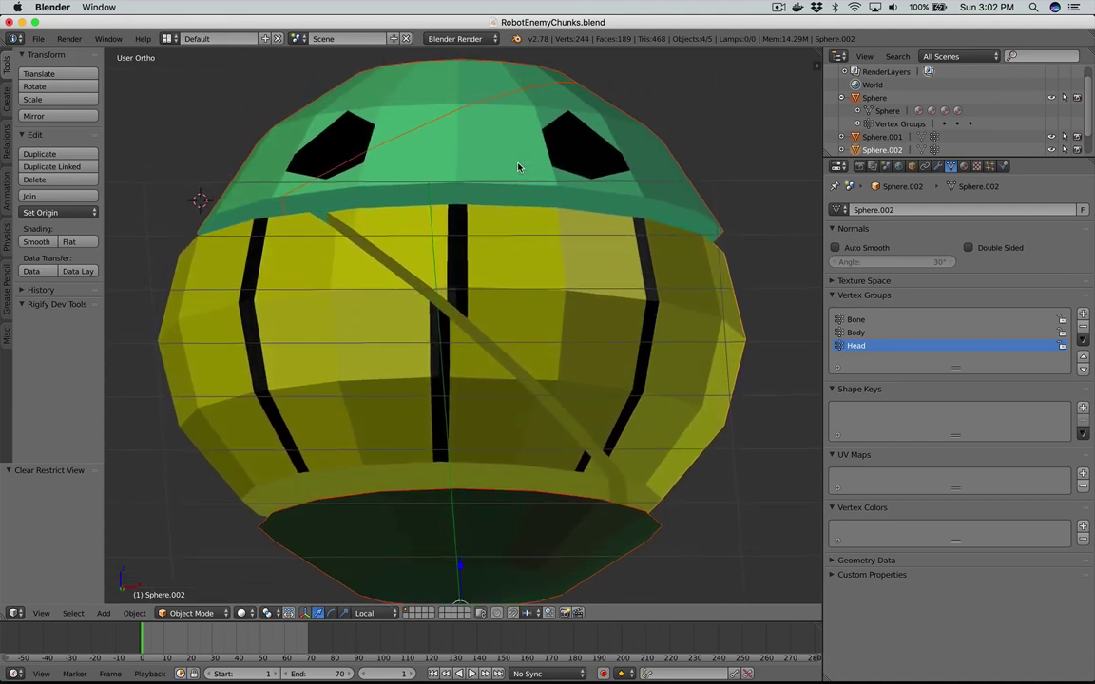
pyautogui.click(472, 167)
pyautogui.press('KP_1')
pyautogui.press('a')
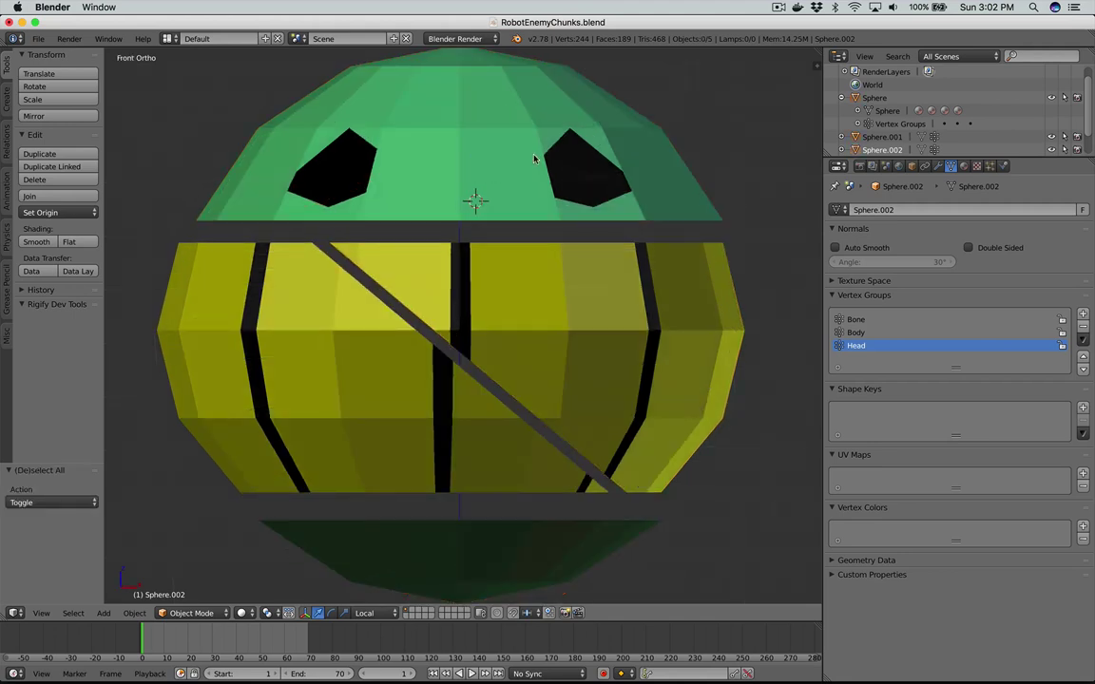
pyautogui.rightClick(480, 139)
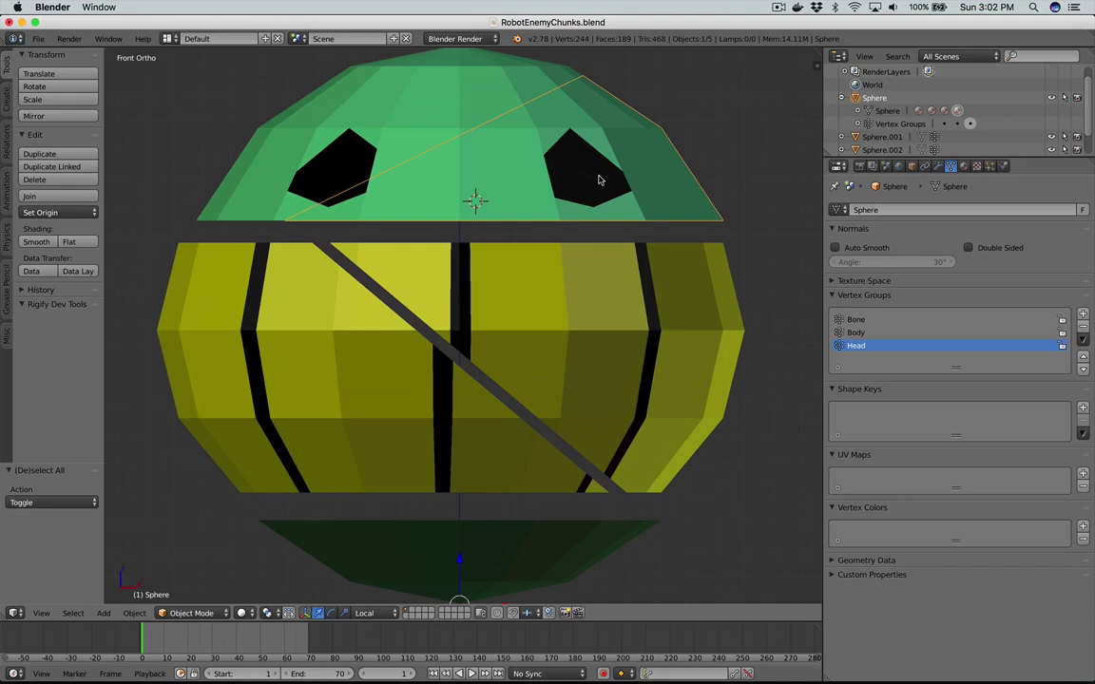
# Step: Move the green head piece 0.069 to the right along X
pyautogui.press('g')
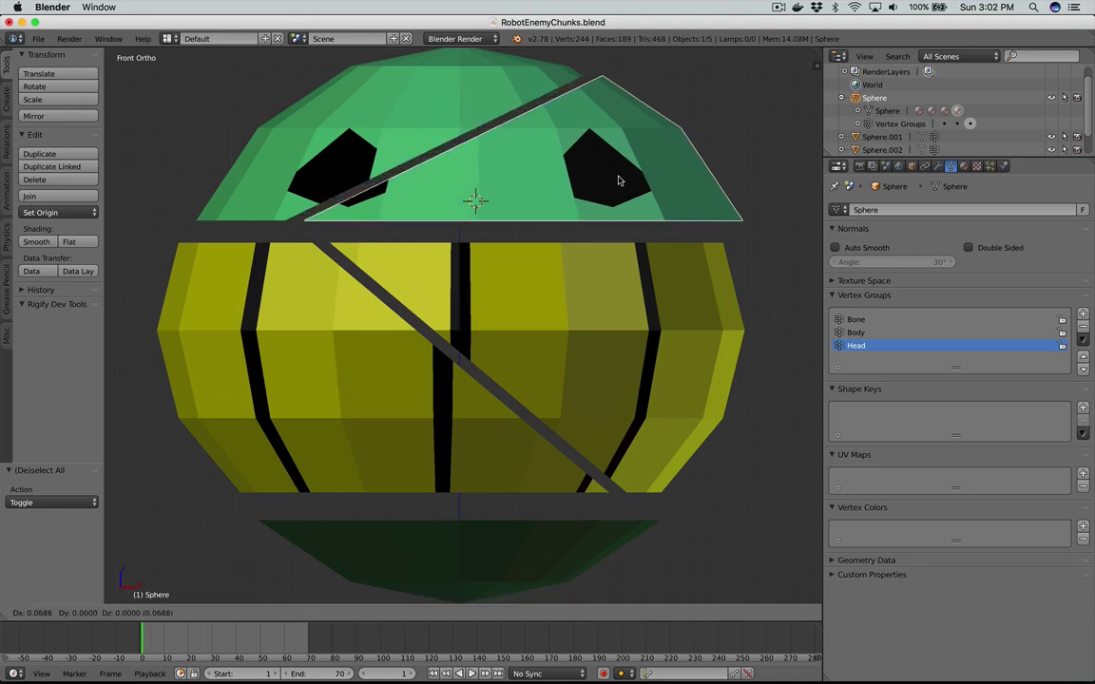
pyautogui.click(618, 181)
pyautogui.scroll(5, 617, 180)
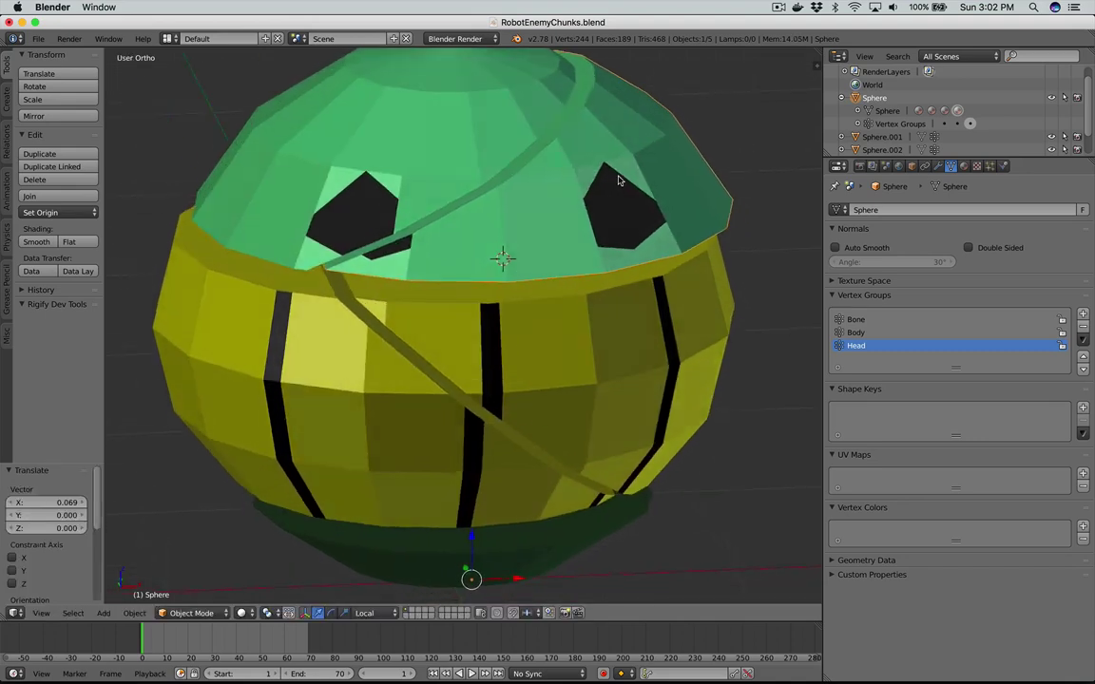
pyautogui.scroll(5, 618, 181)
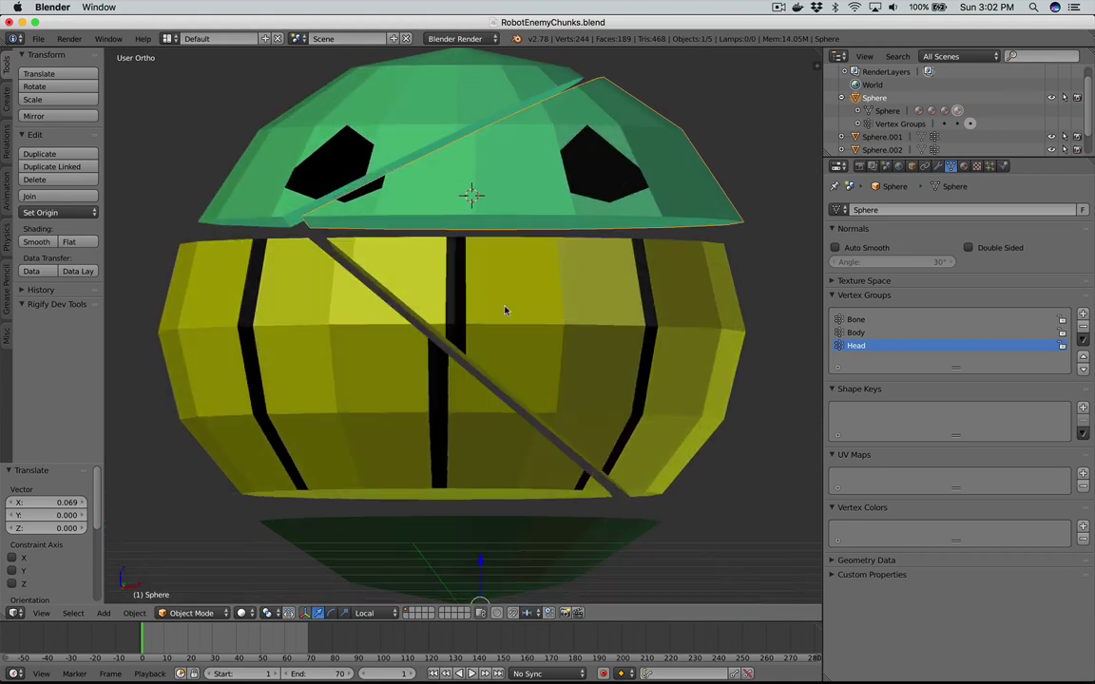
pyautogui.scroll(-4, 510, 364)
pyautogui.scroll(4, 511, 364)
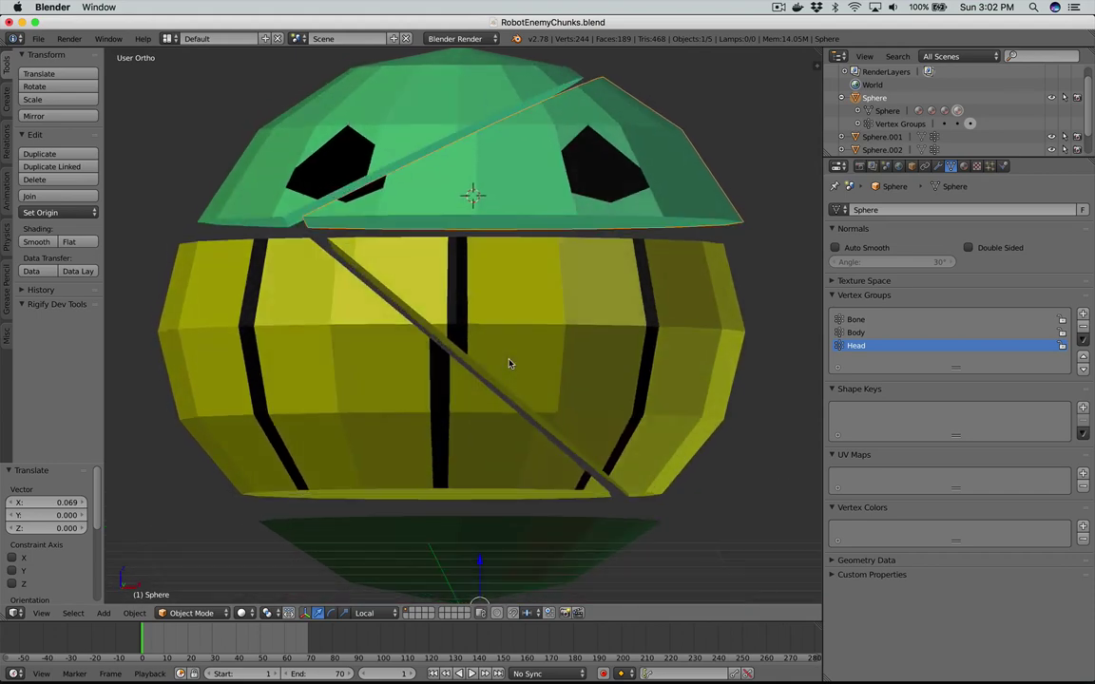
pyautogui.scroll(-2, 577, 390)
pyautogui.scroll(-1, 640, 404)
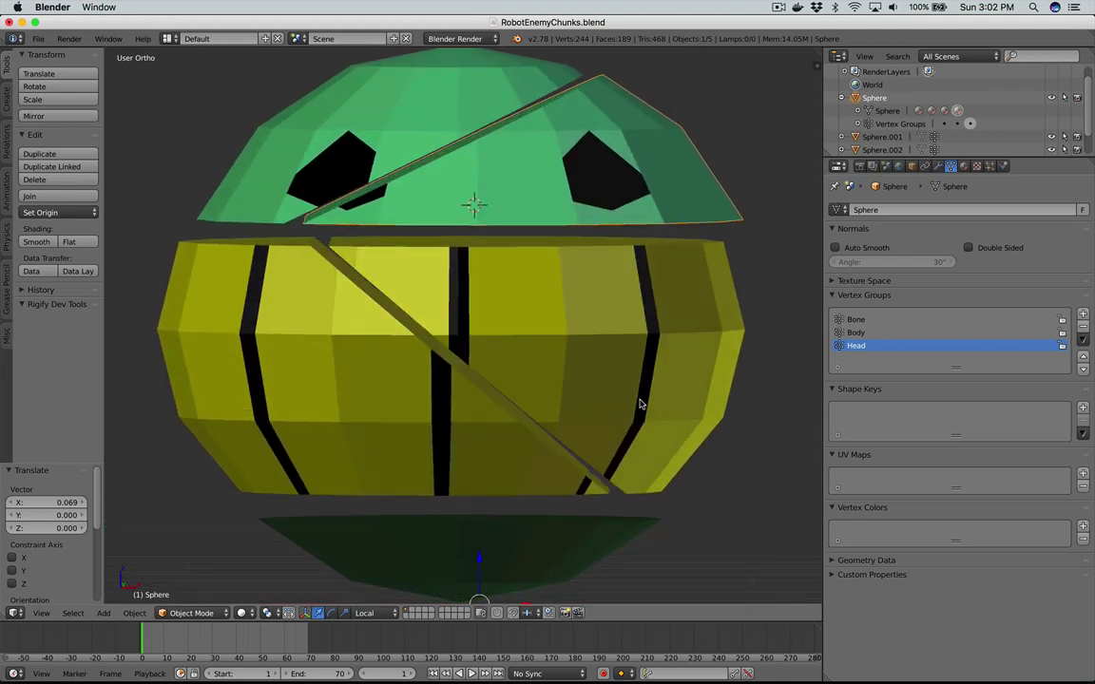
# Step: Select the dark green bottom piece and the other head piece to inspect the gaps
pyautogui.rightClick(583, 535)
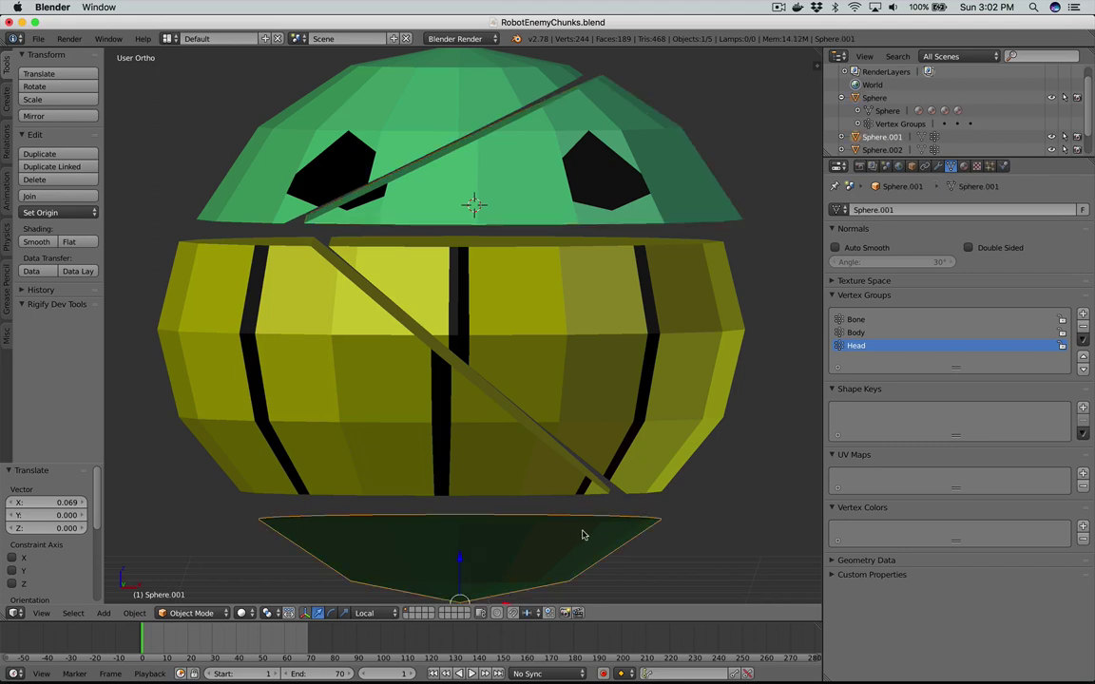
pyautogui.scroll(-3, 587, 542)
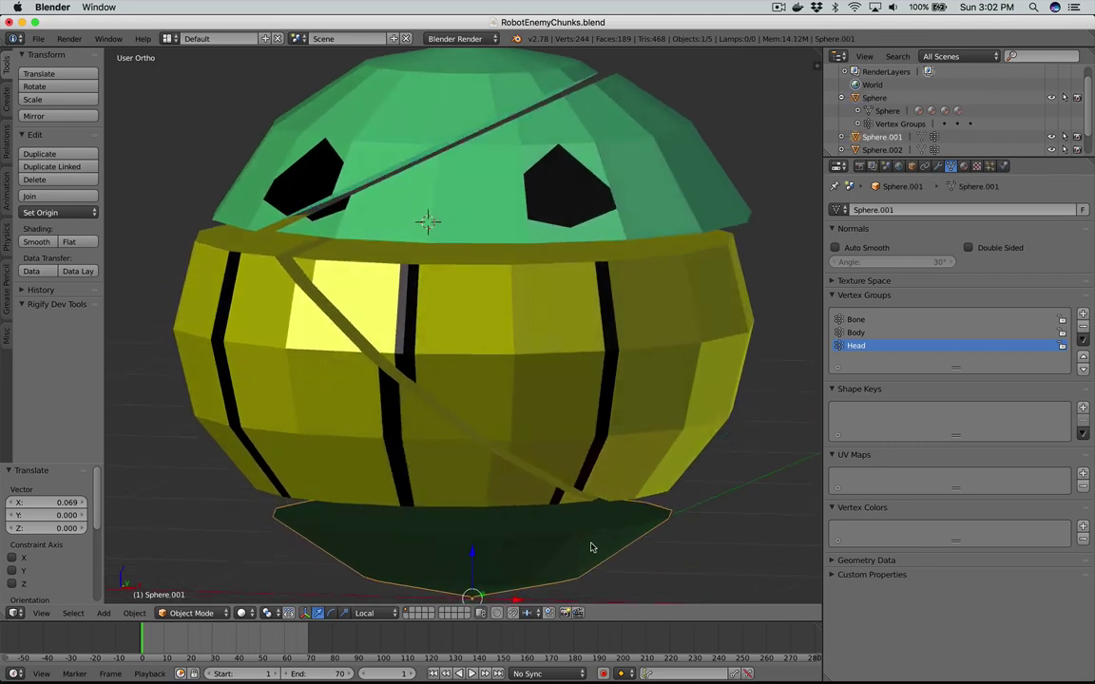
pyautogui.keyDown('ctrl'); pyautogui.keyDown('alt'); pyautogui.scroll(-3, 590, 547); pyautogui.keyUp('alt'); pyautogui.keyUp('ctrl')
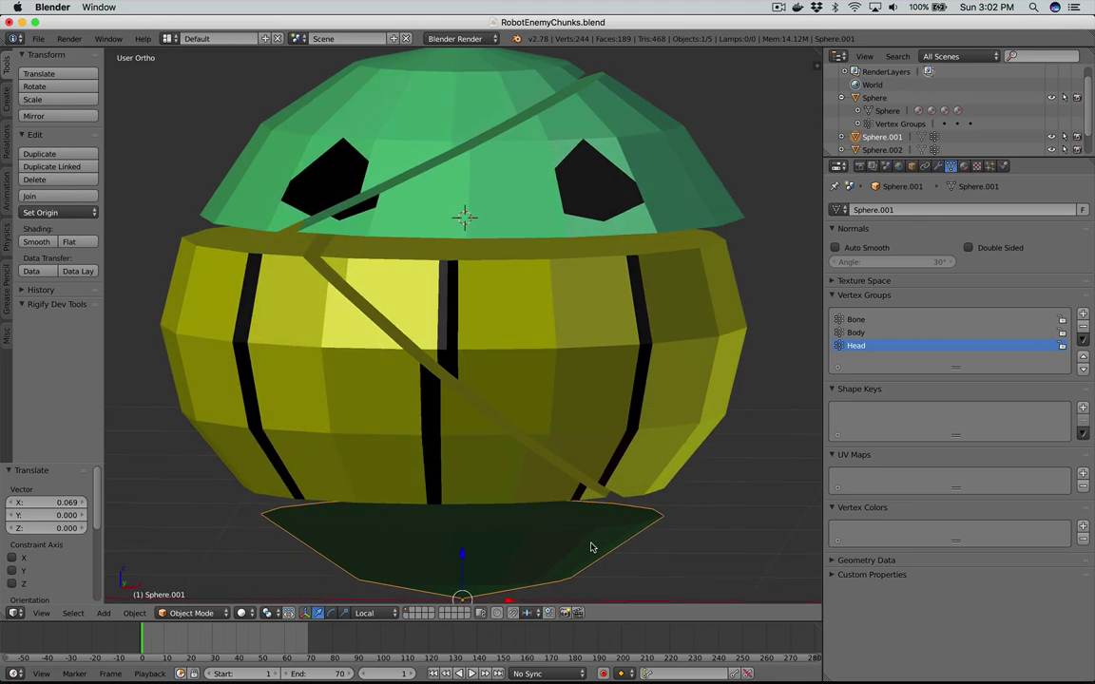
pyautogui.press('KP_1')
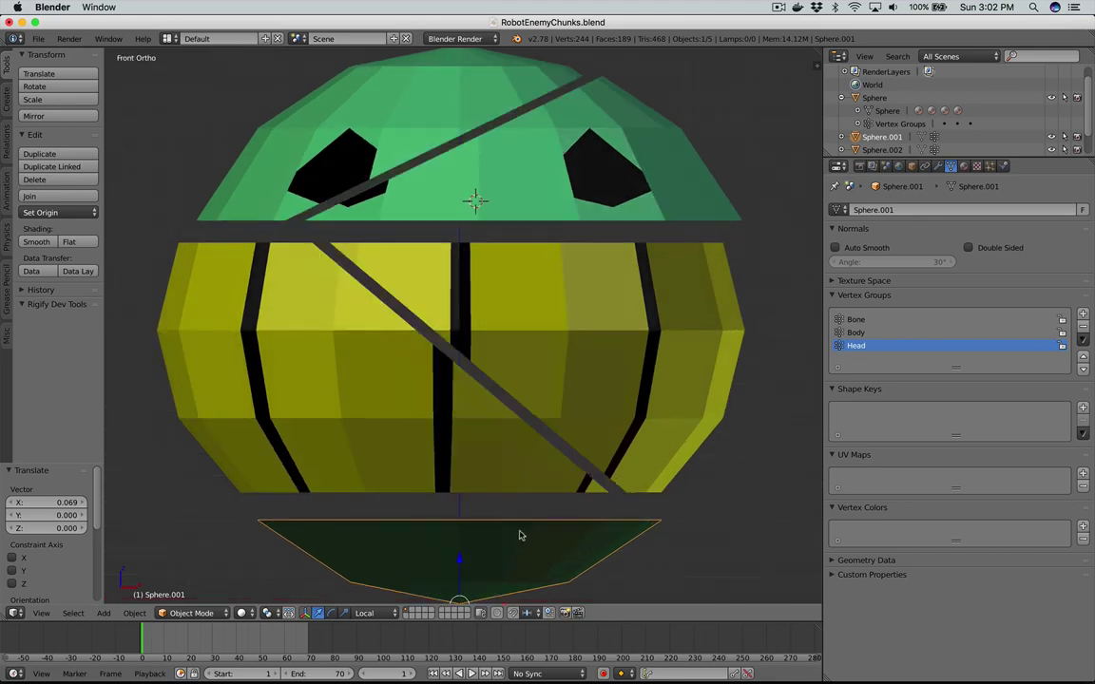
pyautogui.rightClick(396, 118)
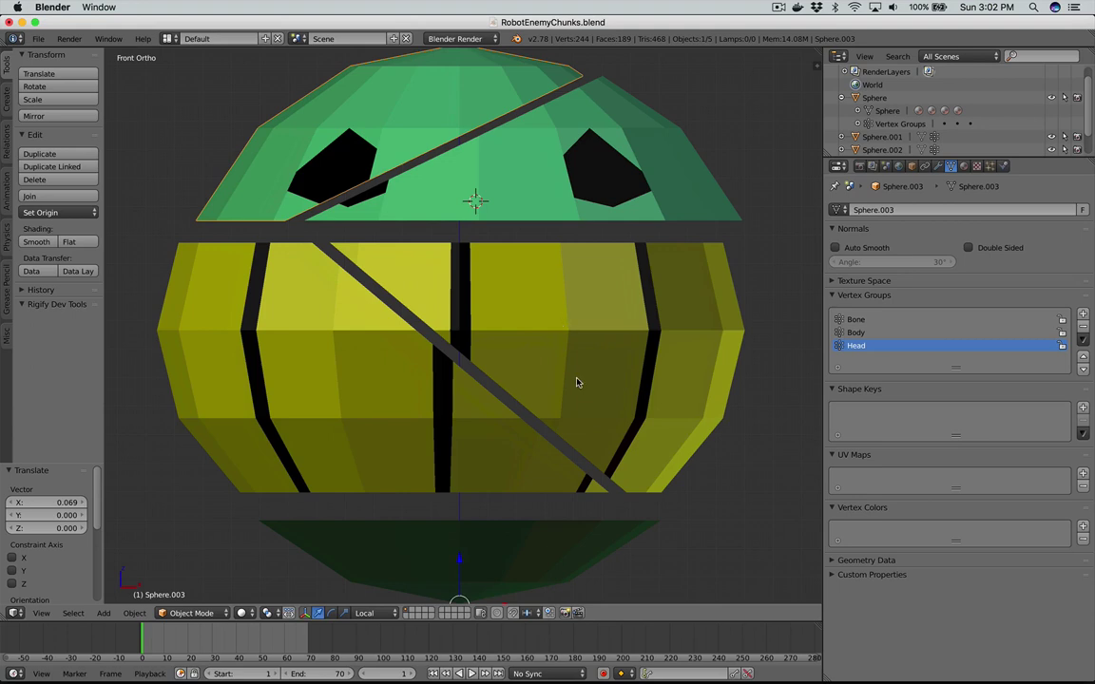
# Step: Set the origin of the first chunk and the green top half to Center of Mass
pyautogui.keyDown('shift'); pyautogui.scroll(-1, 576, 383); pyautogui.keyUp('shift')
pyautogui.scroll(5, 576, 383)
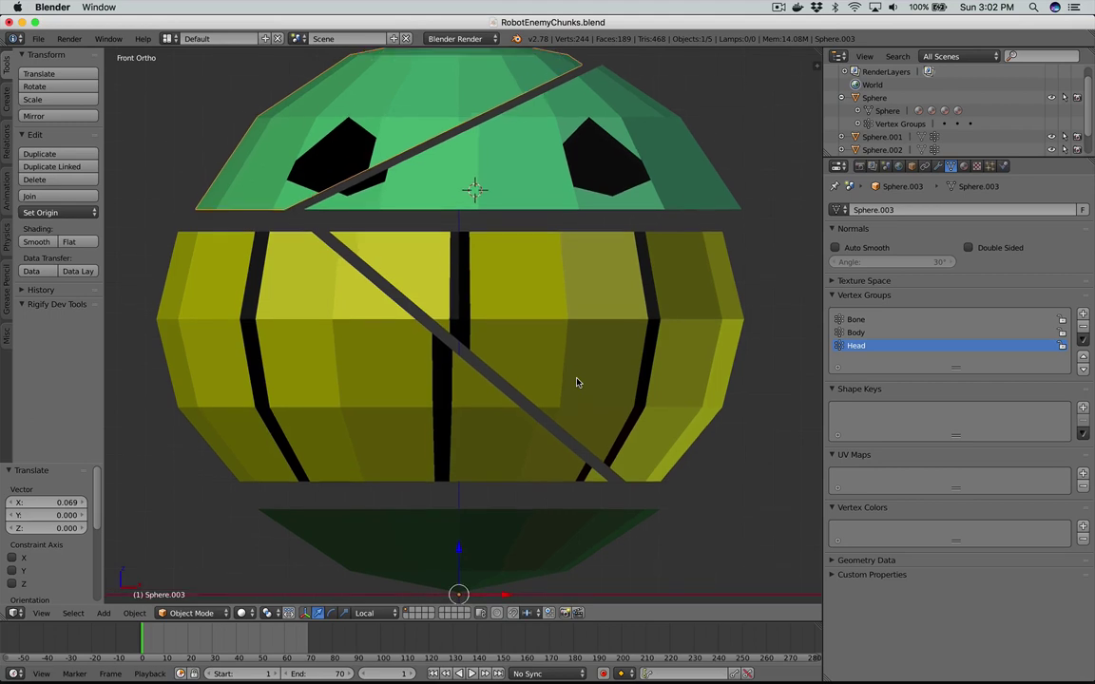
pyautogui.press('KP_1')
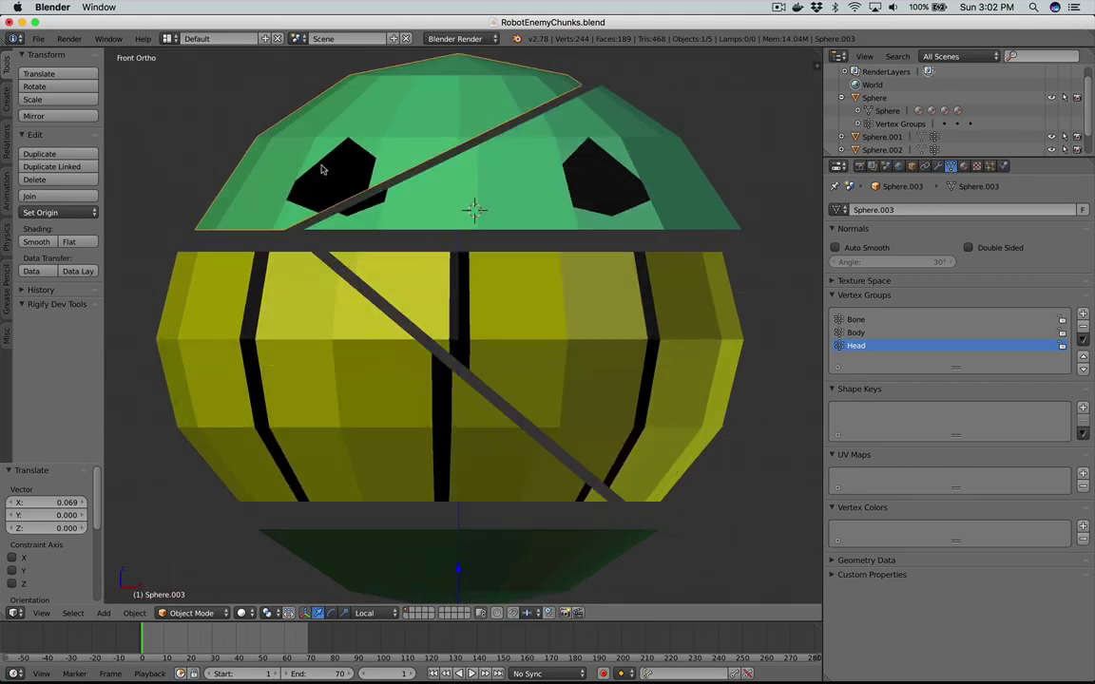
pyautogui.click(61, 213)
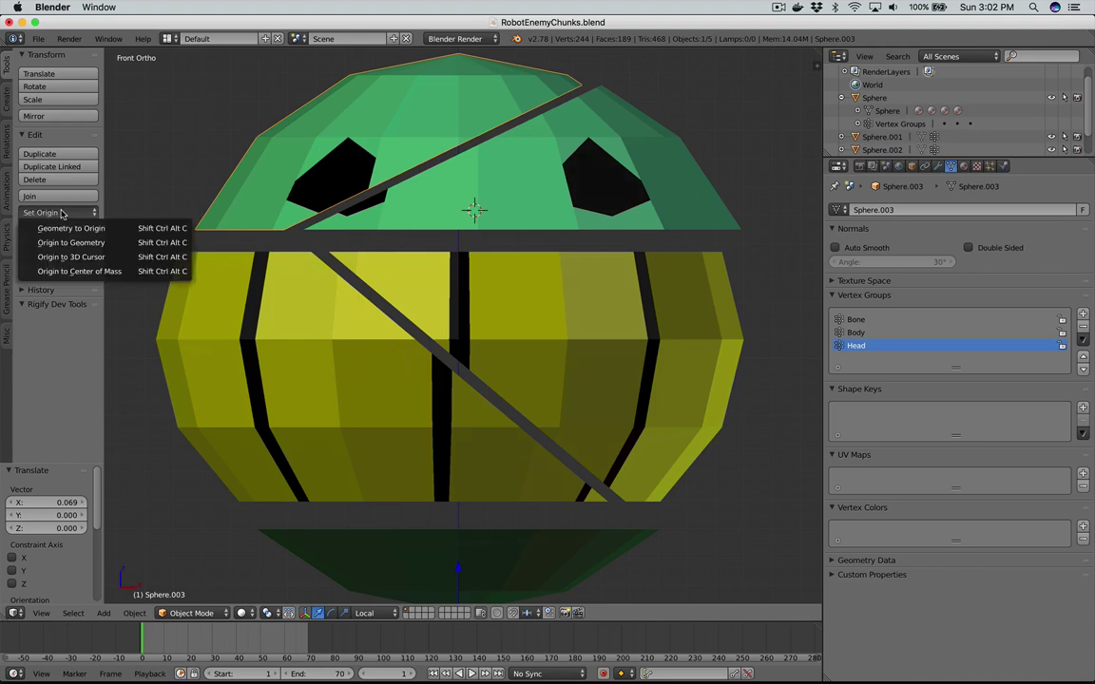
pyautogui.click(38, 213)
pyautogui.click(74, 270)
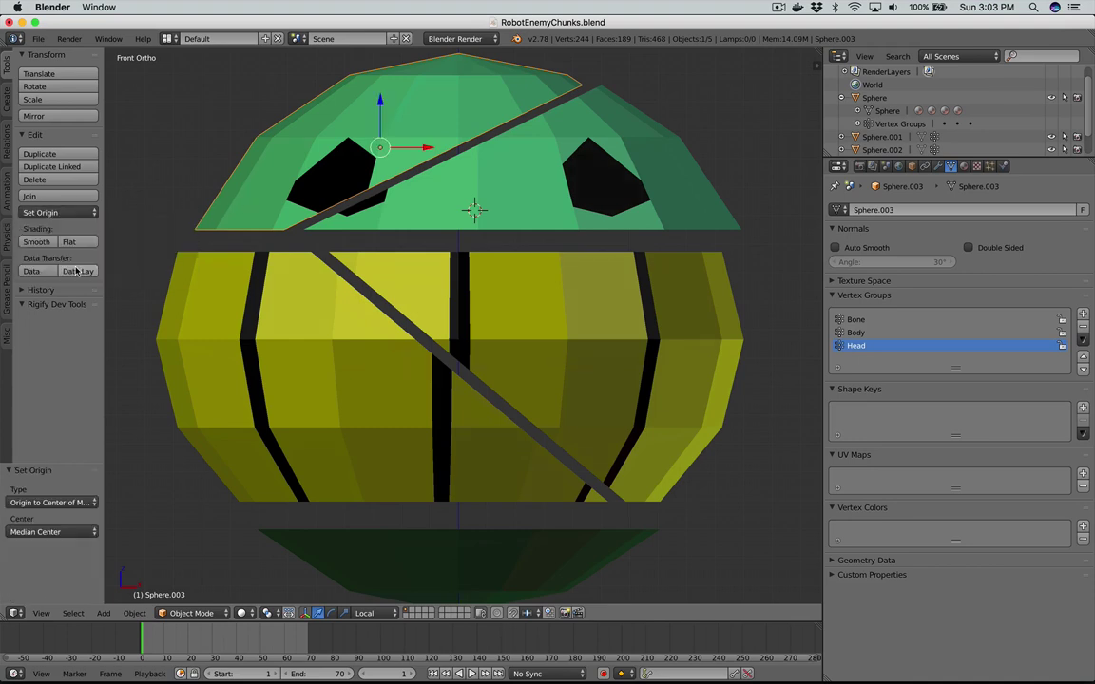
pyautogui.rightClick(572, 194)
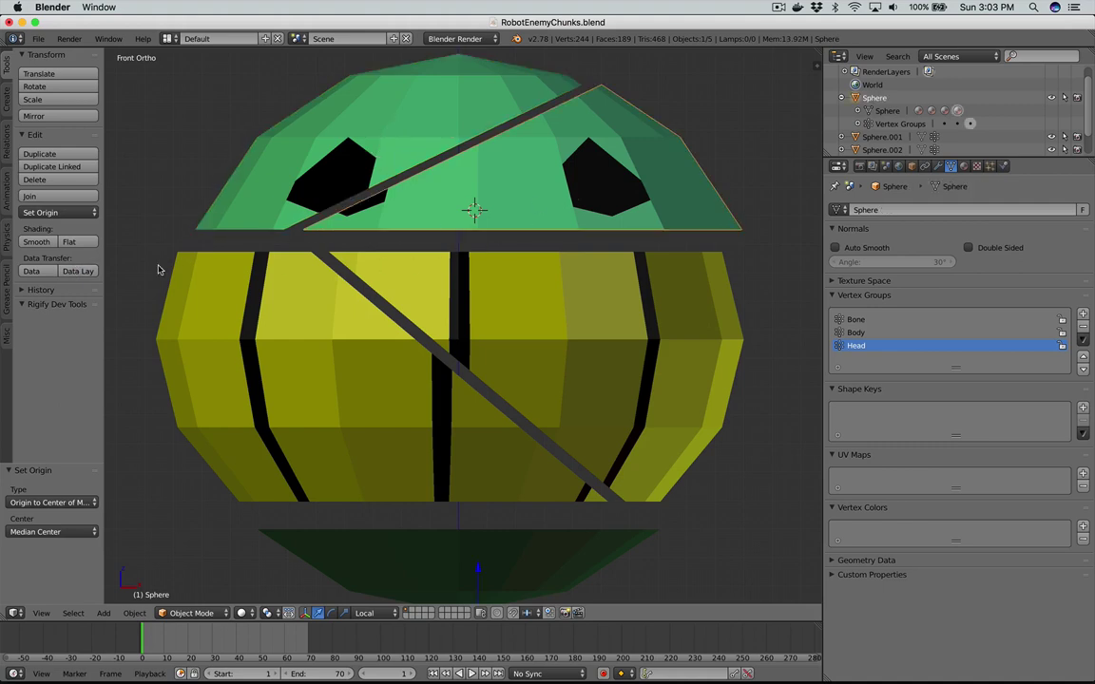
pyautogui.click(52, 212)
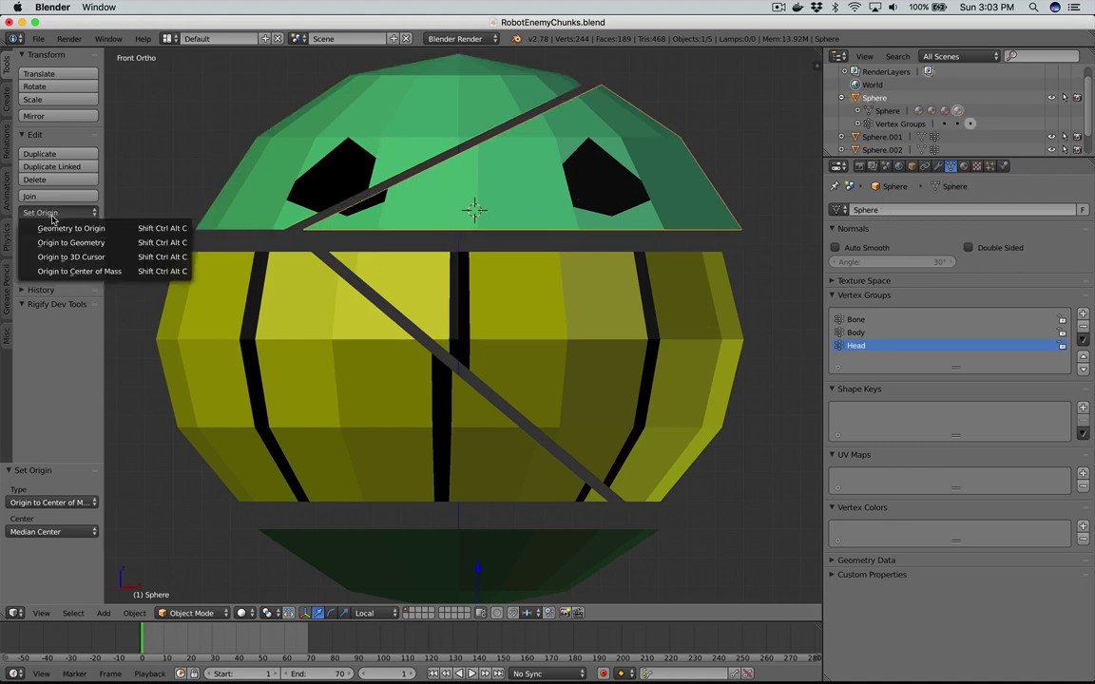
pyautogui.click(98, 272)
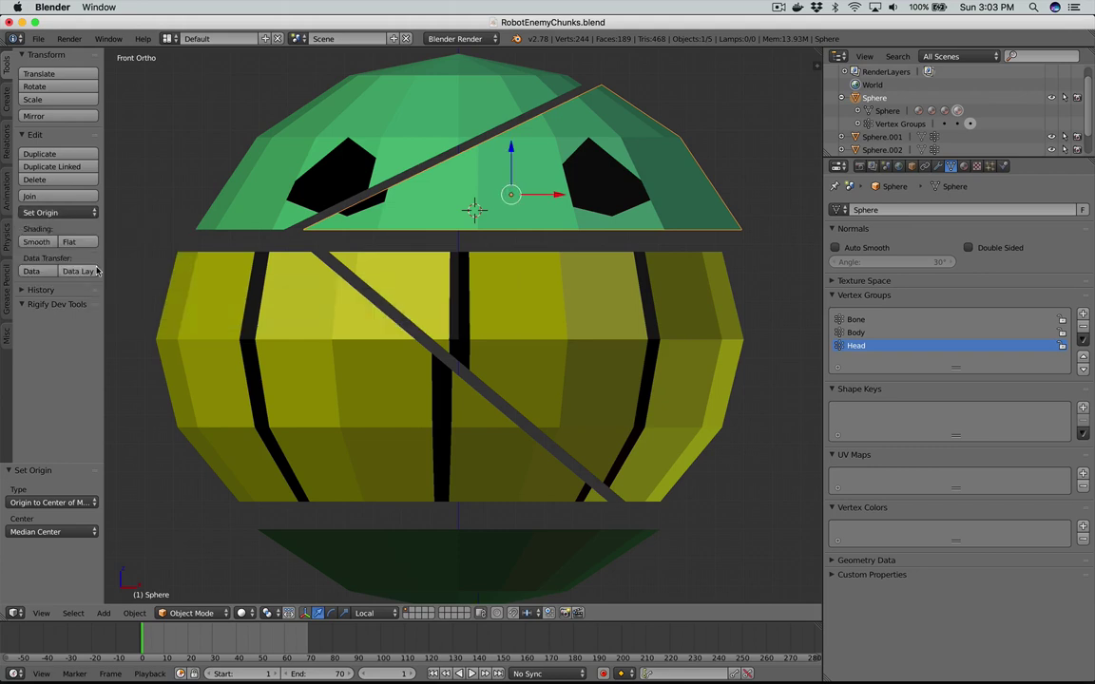
# Step: Set both yellow body chunks and the dark green bottom chunk to Origin to Center of Mass
pyautogui.rightClick(350, 362)
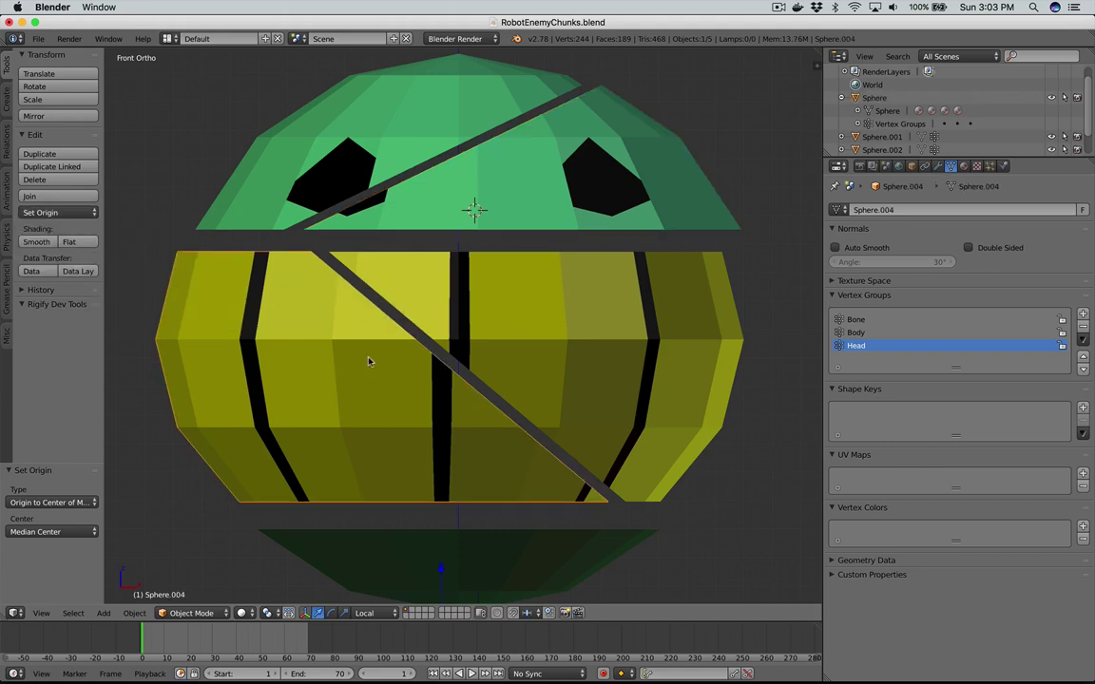
pyautogui.click(33, 213)
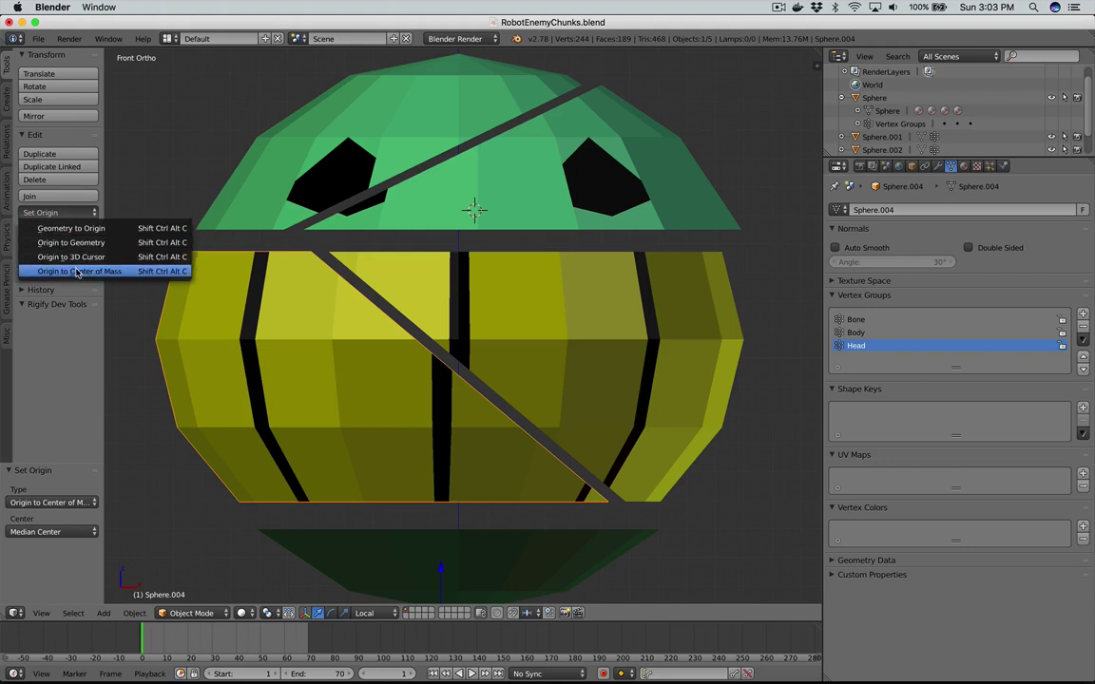
pyautogui.click(77, 272)
pyautogui.rightClick(574, 366)
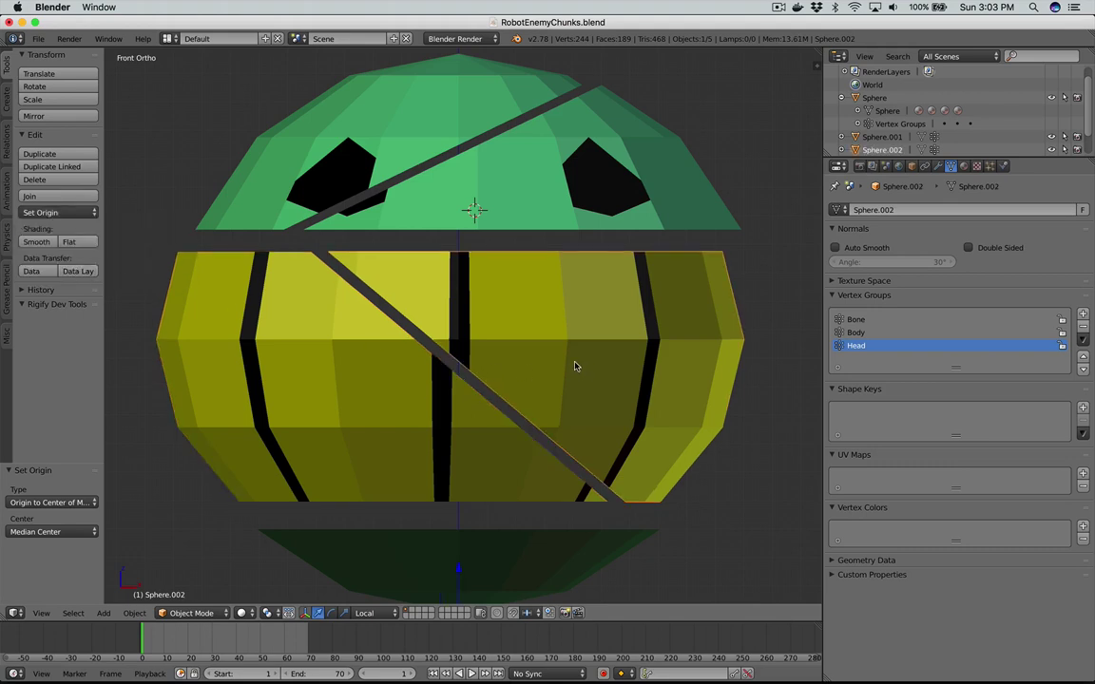
pyautogui.click(62, 212)
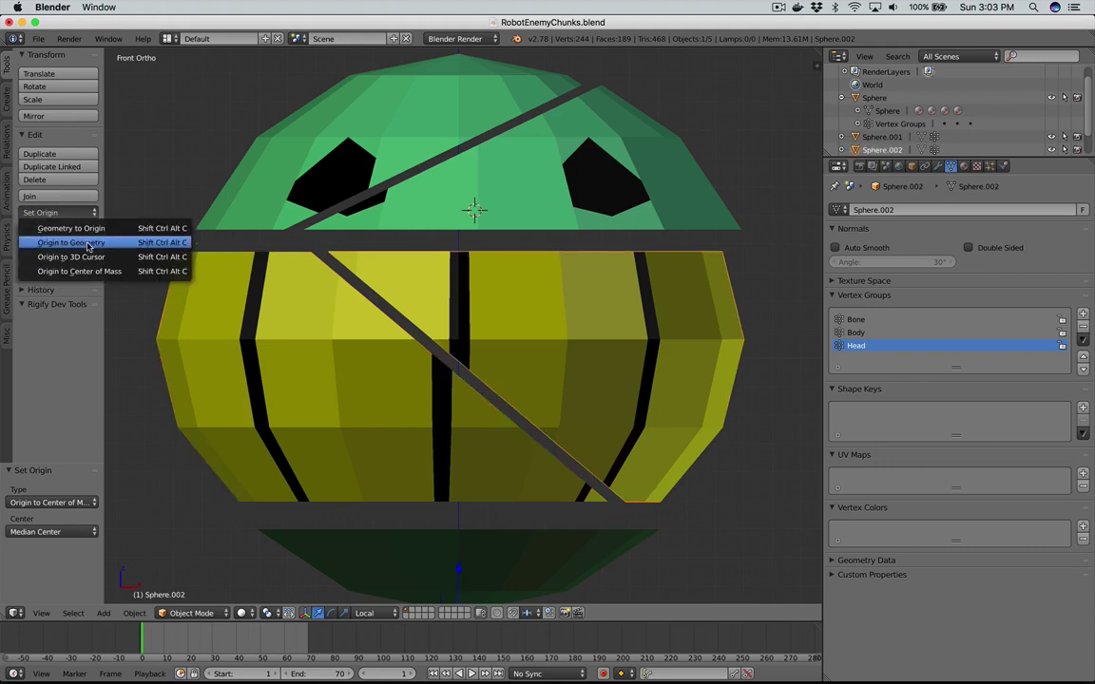
pyautogui.click(86, 271)
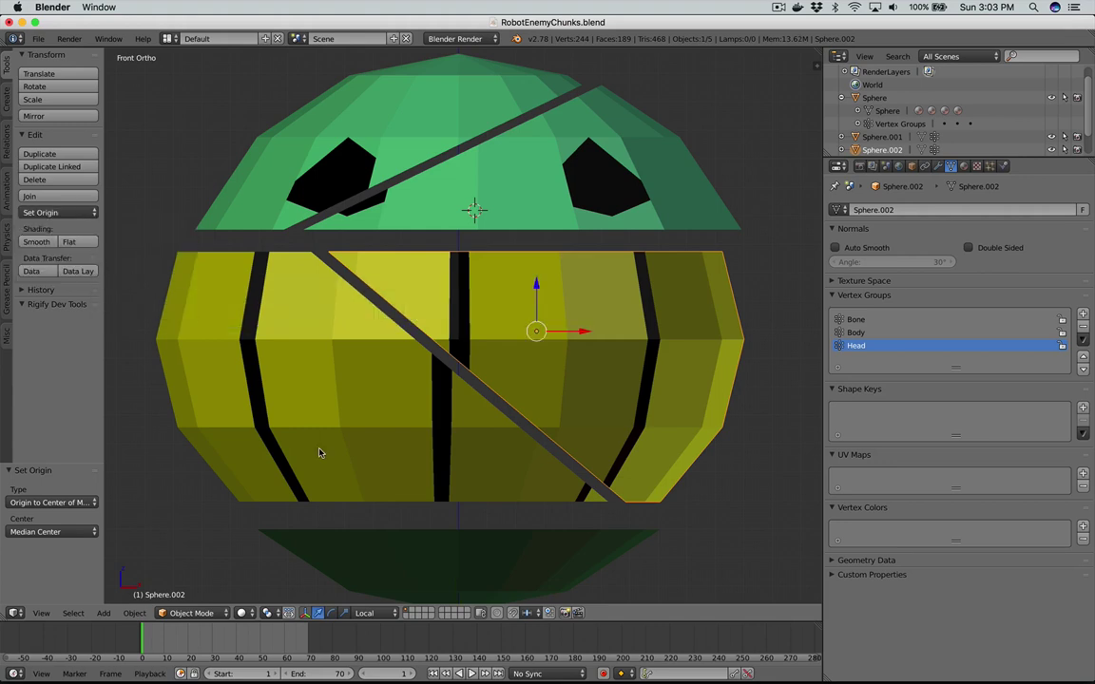
pyautogui.rightClick(396, 561)
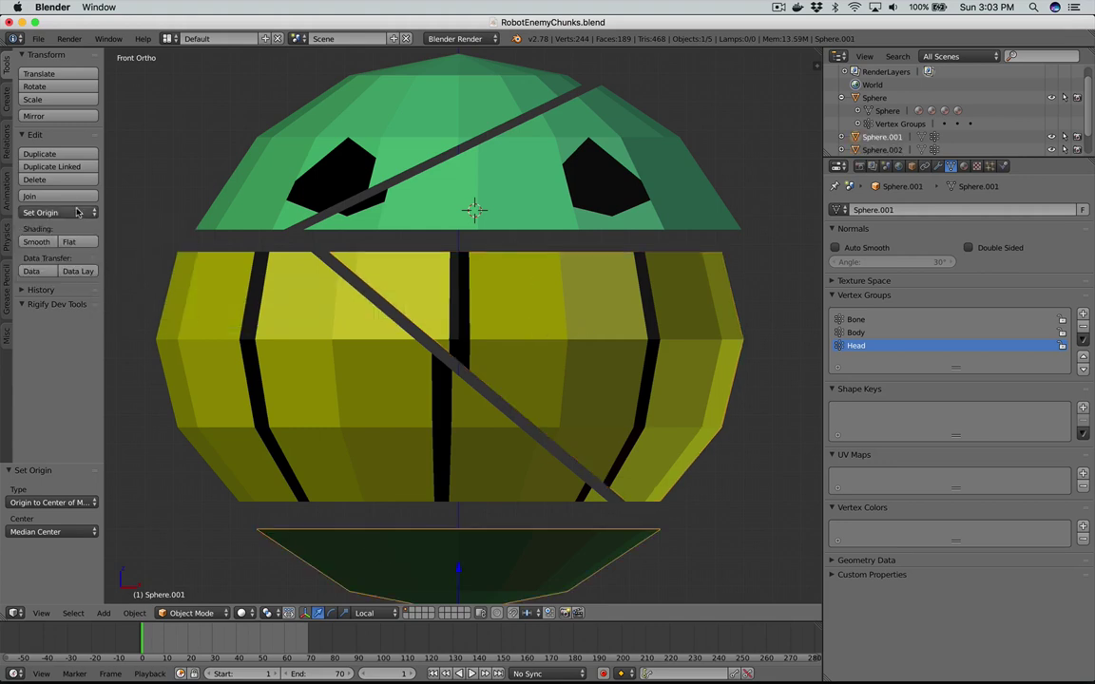
pyautogui.click(59, 212)
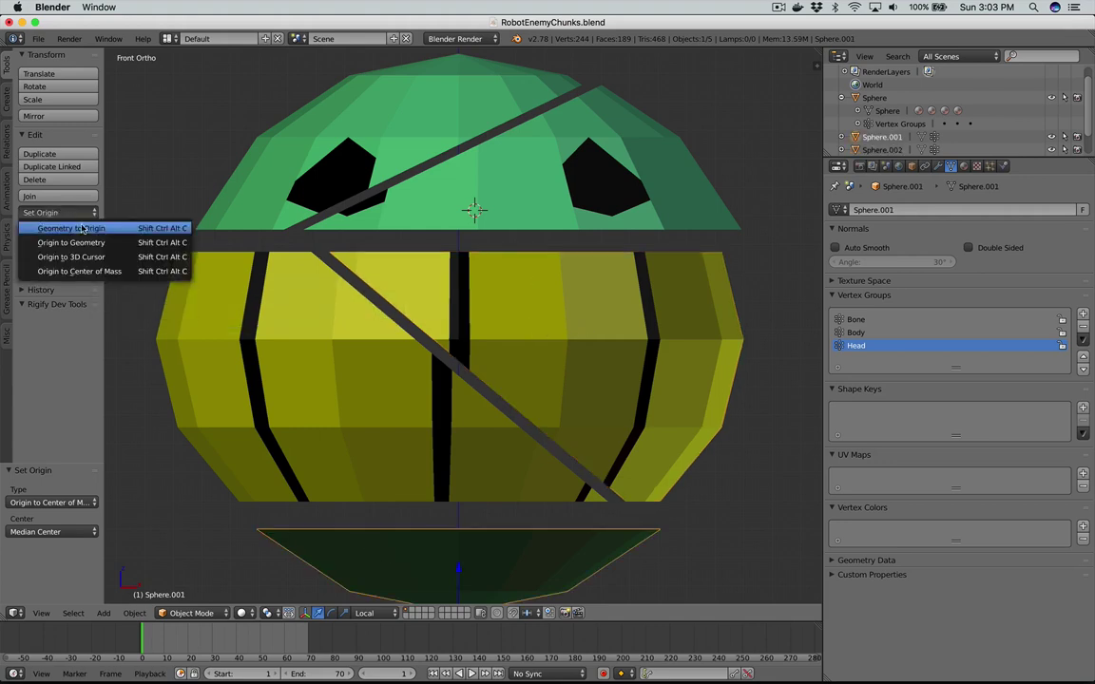
pyautogui.click(121, 272)
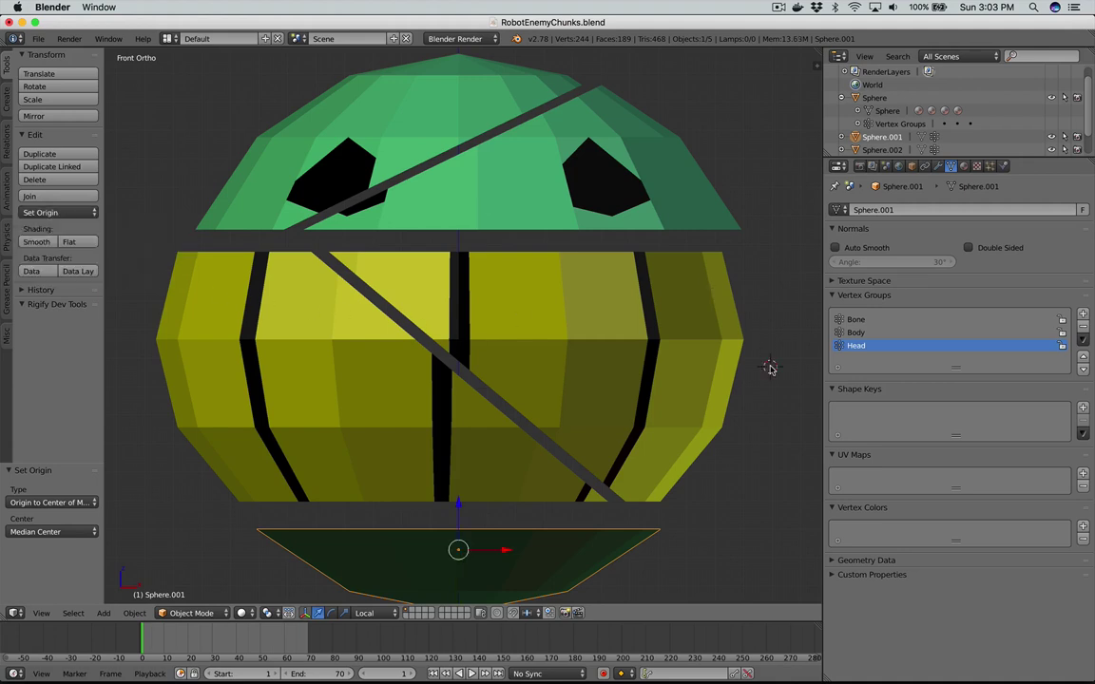
# Step: Save RobotEnemyChunks.blend over the existing file and switch to Finder
pyautogui.hotkey('ctrl', 's')
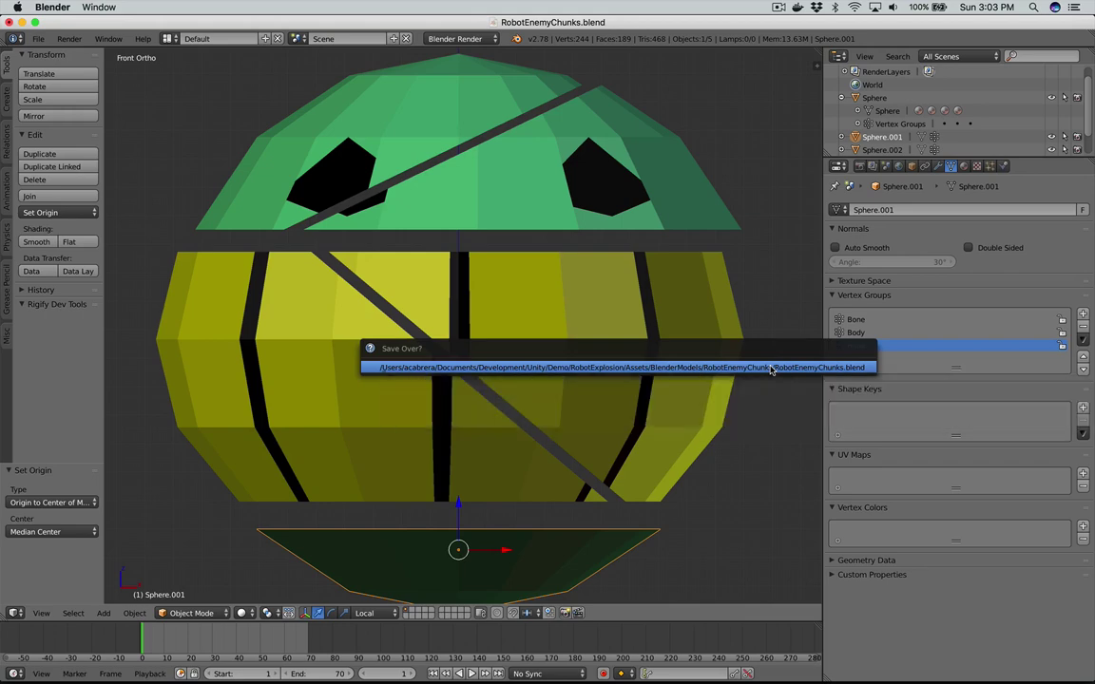
pyautogui.click(770, 368)
pyautogui.press('super+Tab')
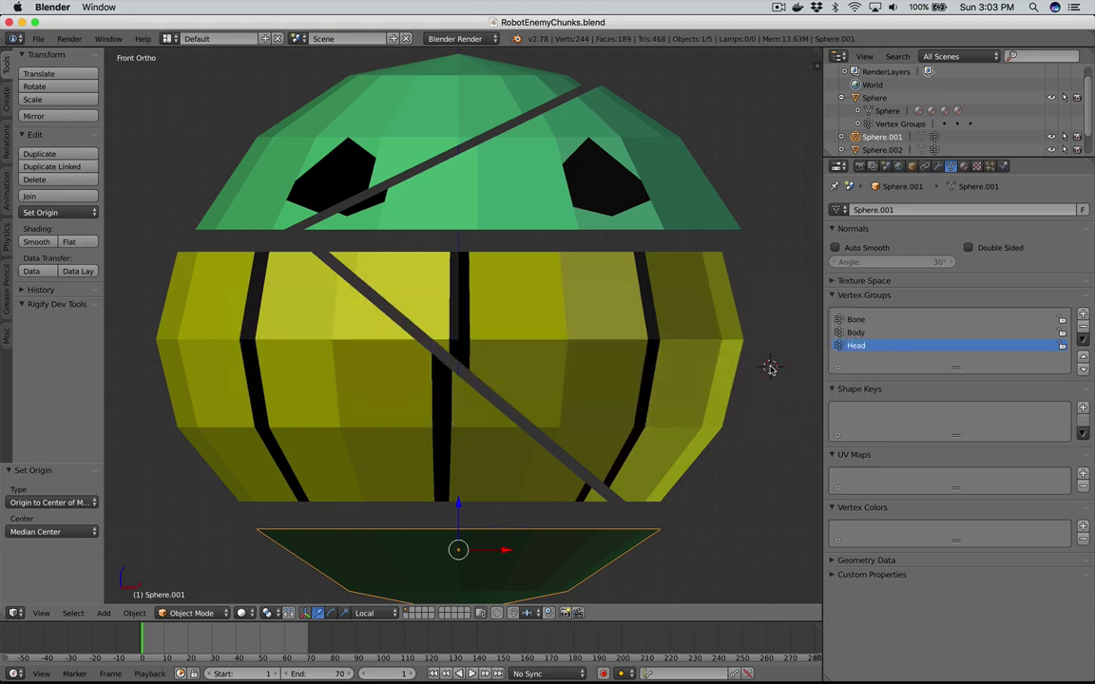
pyautogui.press('super+Tab')
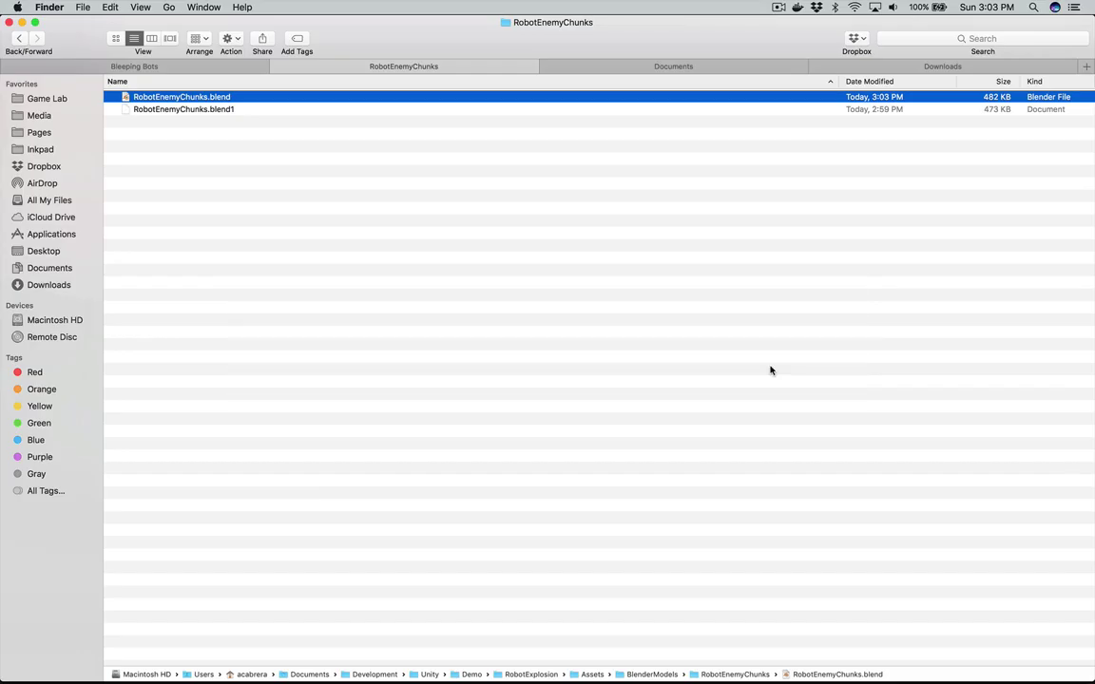
# Step: Go up to the BlenderModels folder in Finder, then launch Unity from the Dock
pyautogui.press('super+Up')
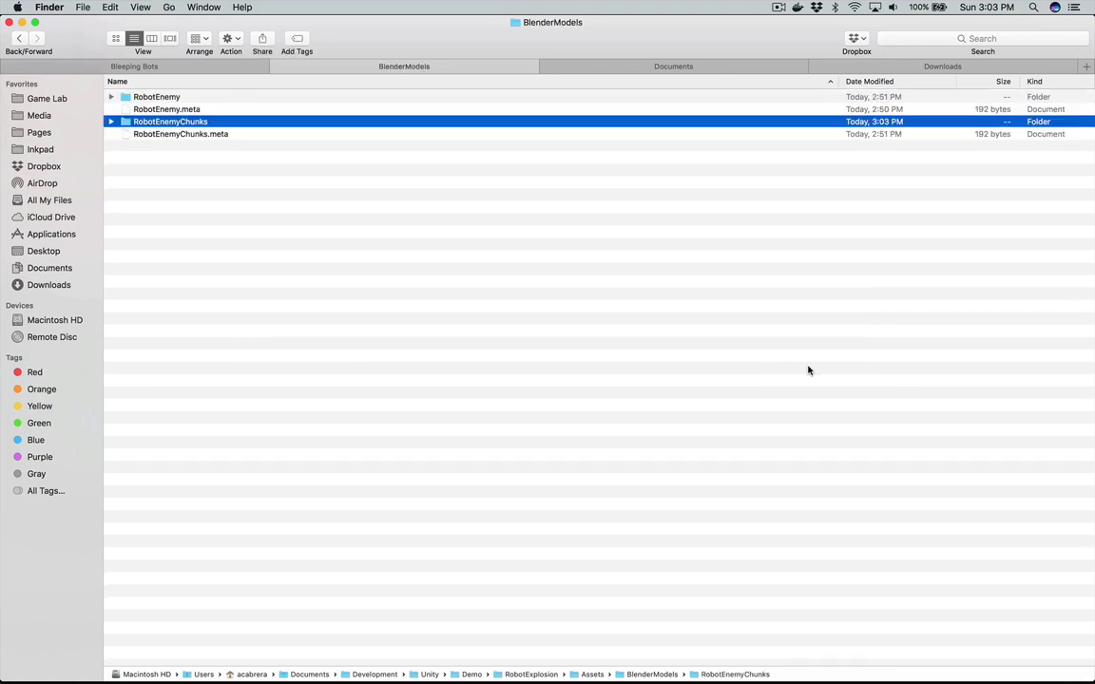
pyautogui.press('super+Tab')
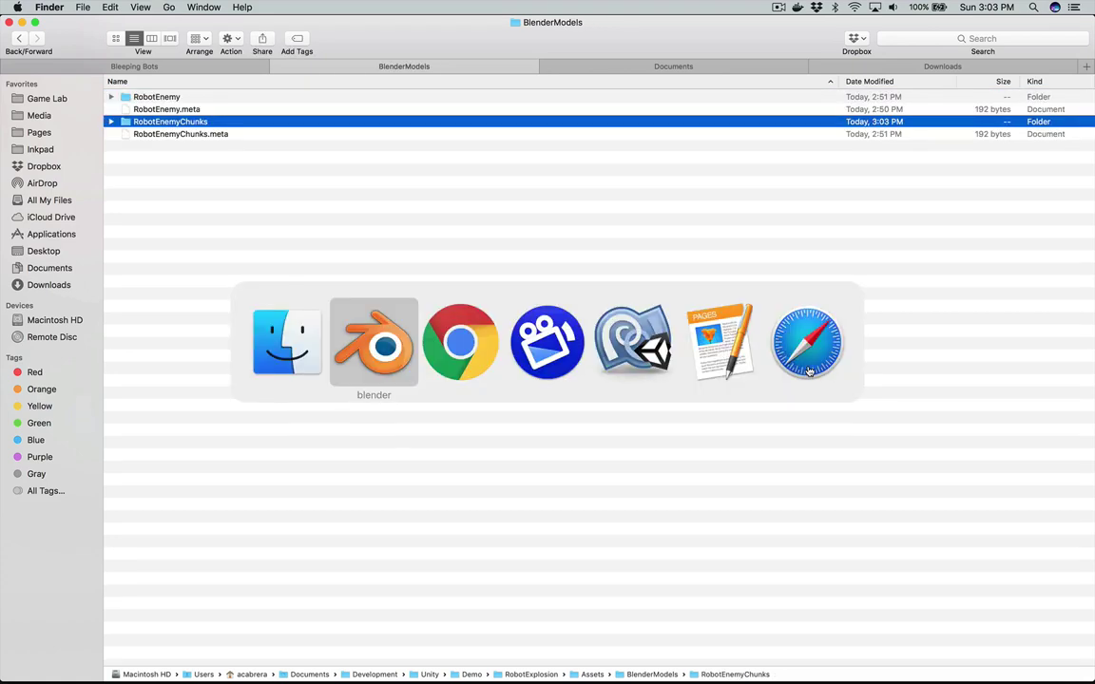
pyautogui.press('Escape')
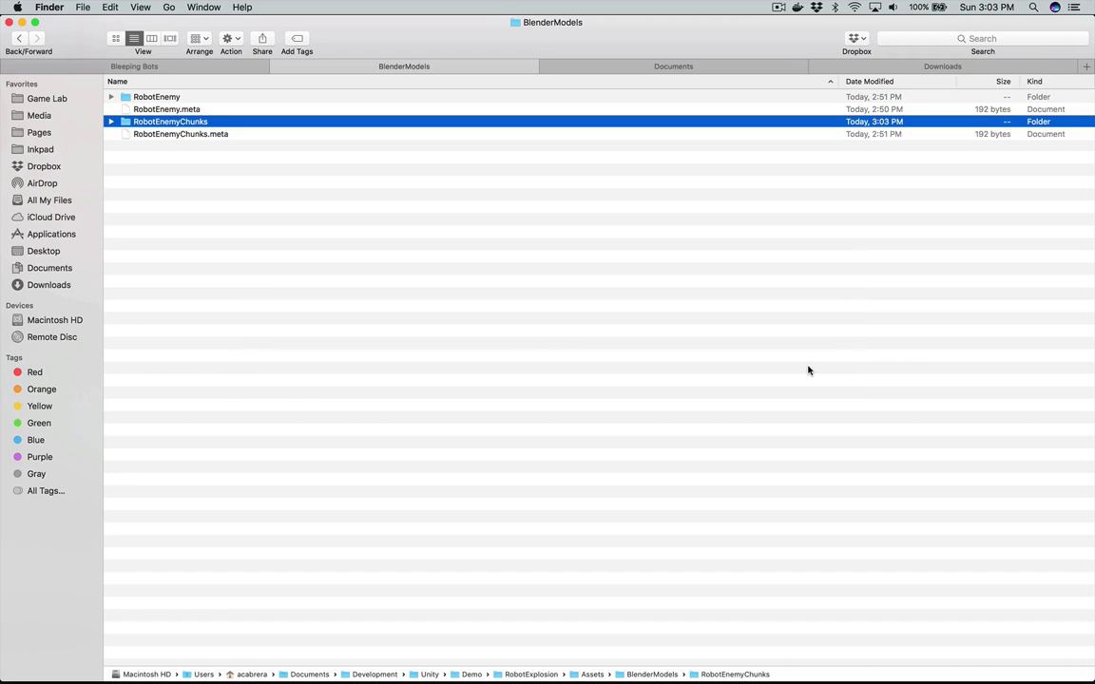
pyautogui.press('super+Tab')
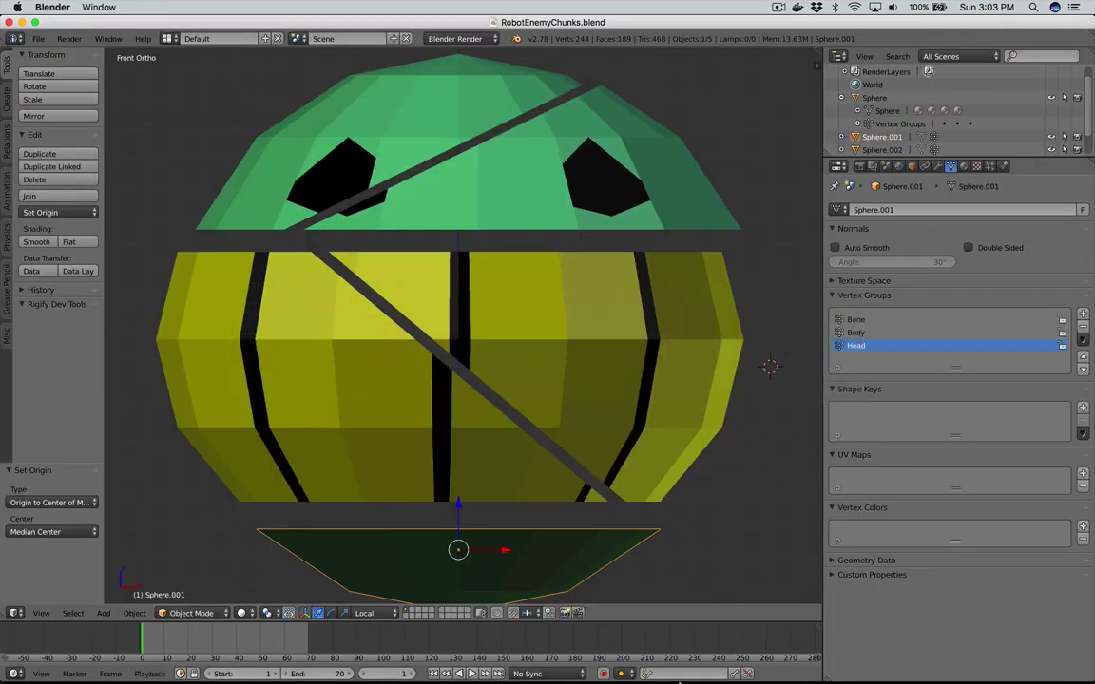
pyautogui.moveTo(715, 673)
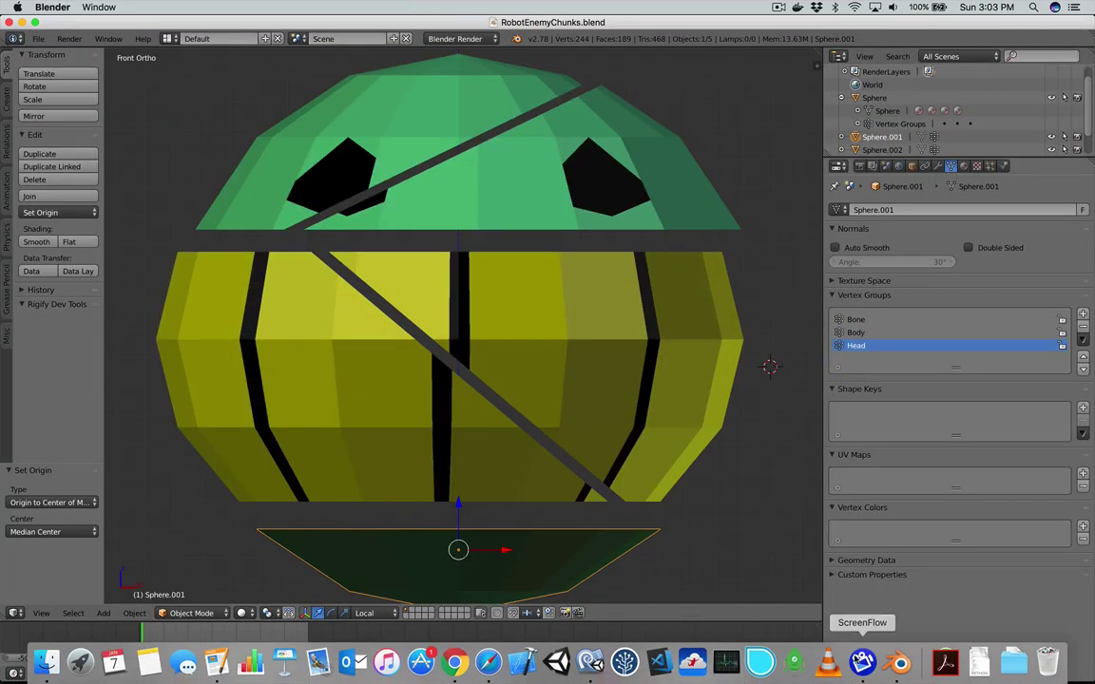
pyautogui.click(554, 670)
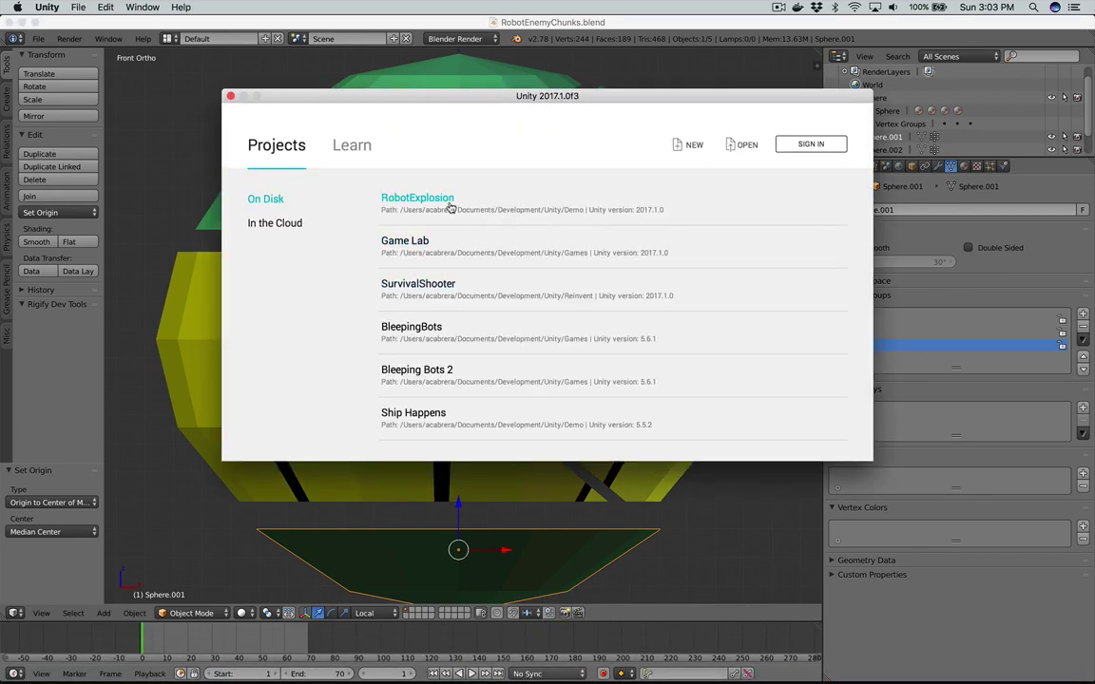
# Step: Open the RobotExplosion project from the Unity launcher's Projects list
pyautogui.click(452, 208)
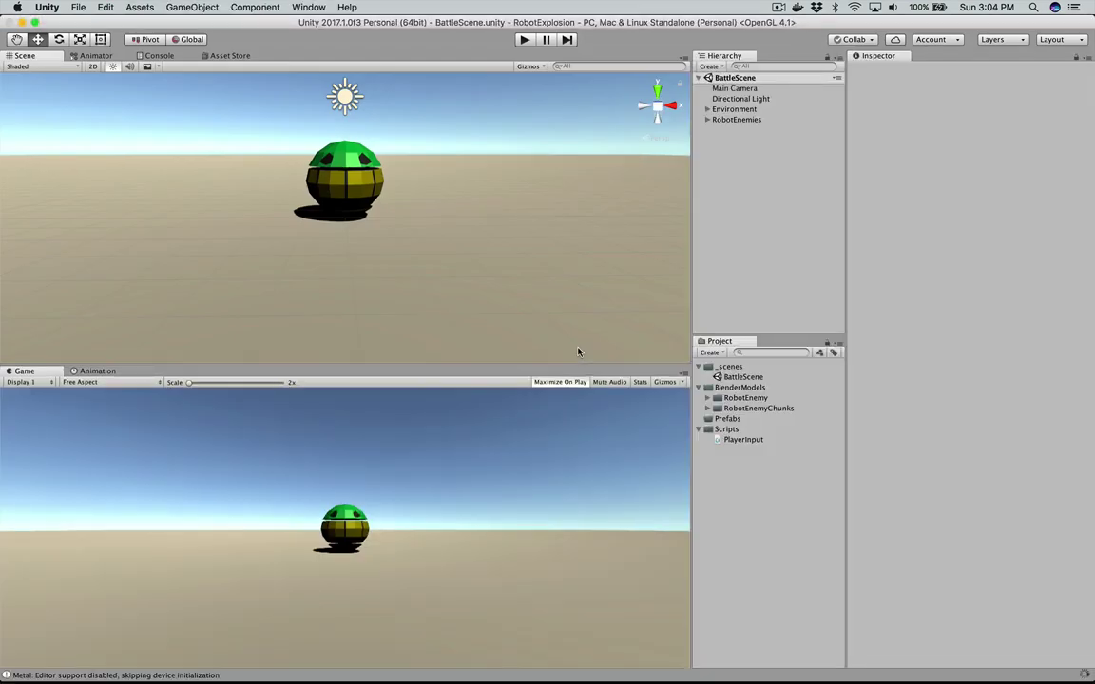
# Step: Expand BlenderModels/RobotEnemyChunks, select the model and orbit its preview
pyautogui.doubleClick(762, 407)
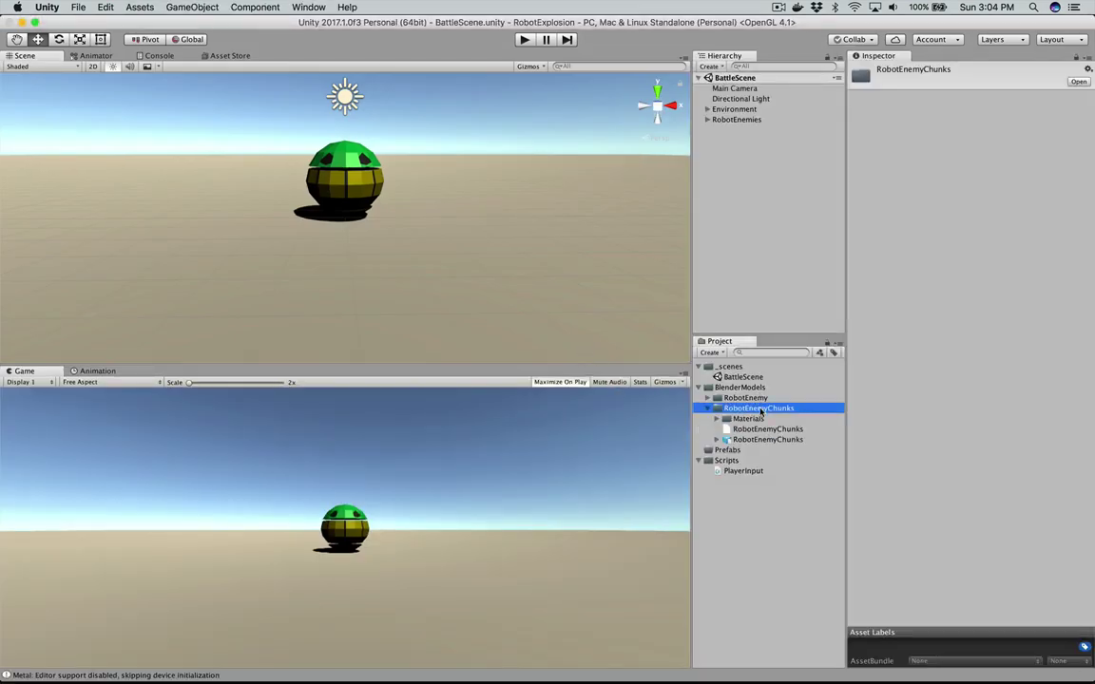
pyautogui.click(768, 440)
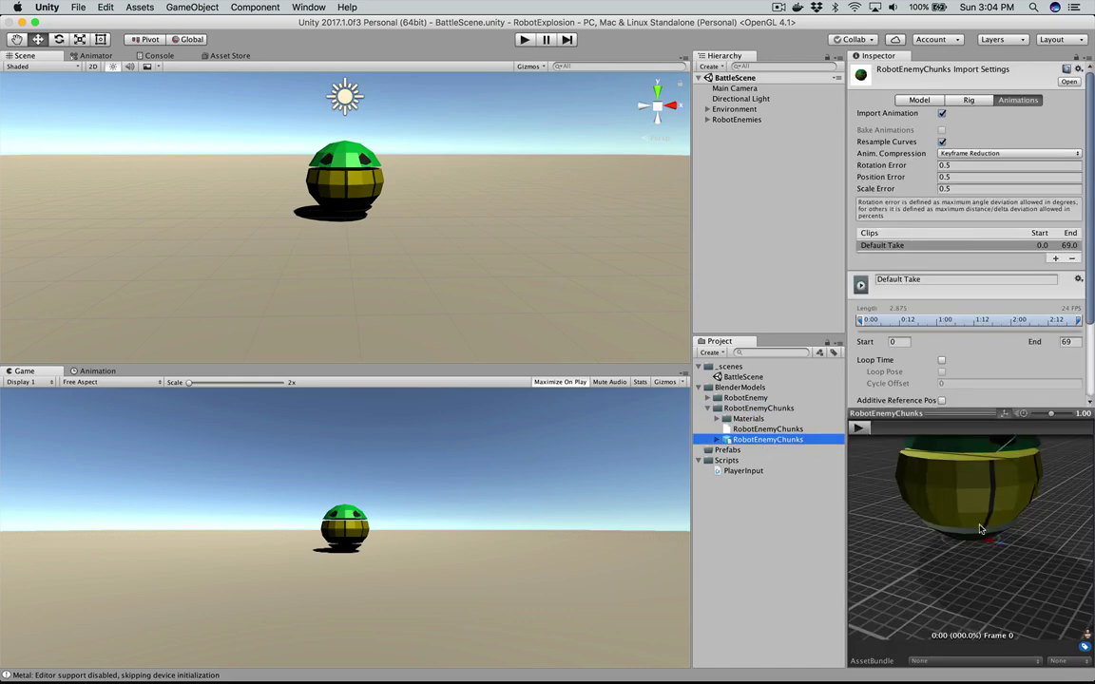
pyautogui.moveTo(1003, 504); pyautogui.dragTo(818, 480)
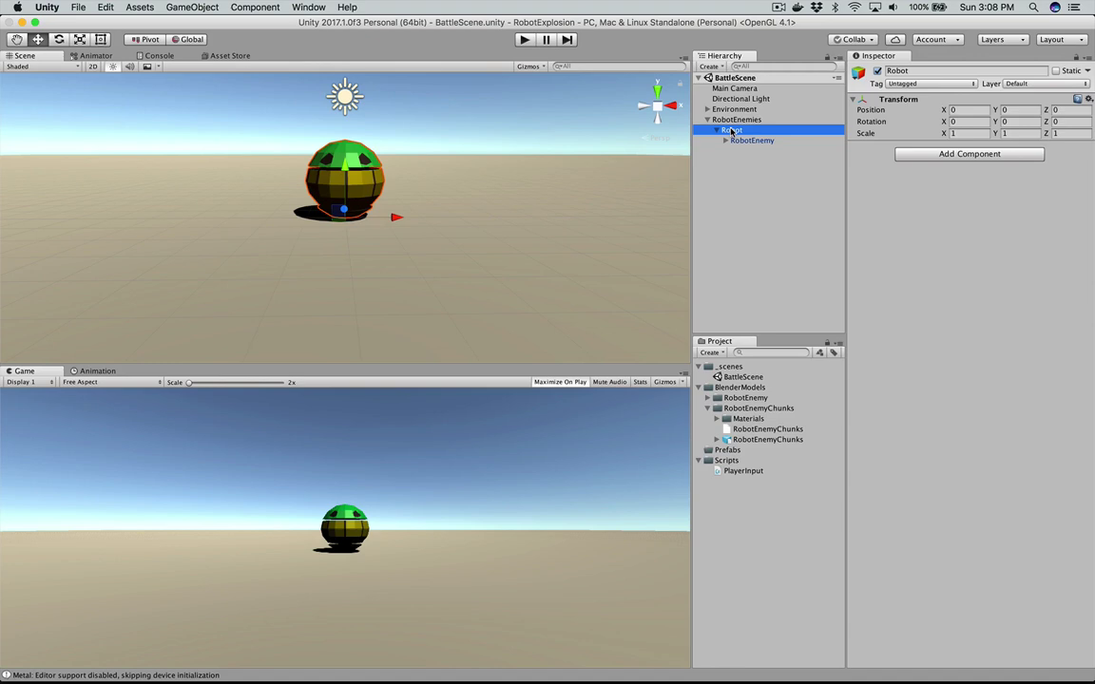
# Step: Create a C# script in the Scripts folder and name it Robot
pyautogui.click(727, 461)
pyautogui.rightClick(729, 462)
pyautogui.moveTo(765, 449)
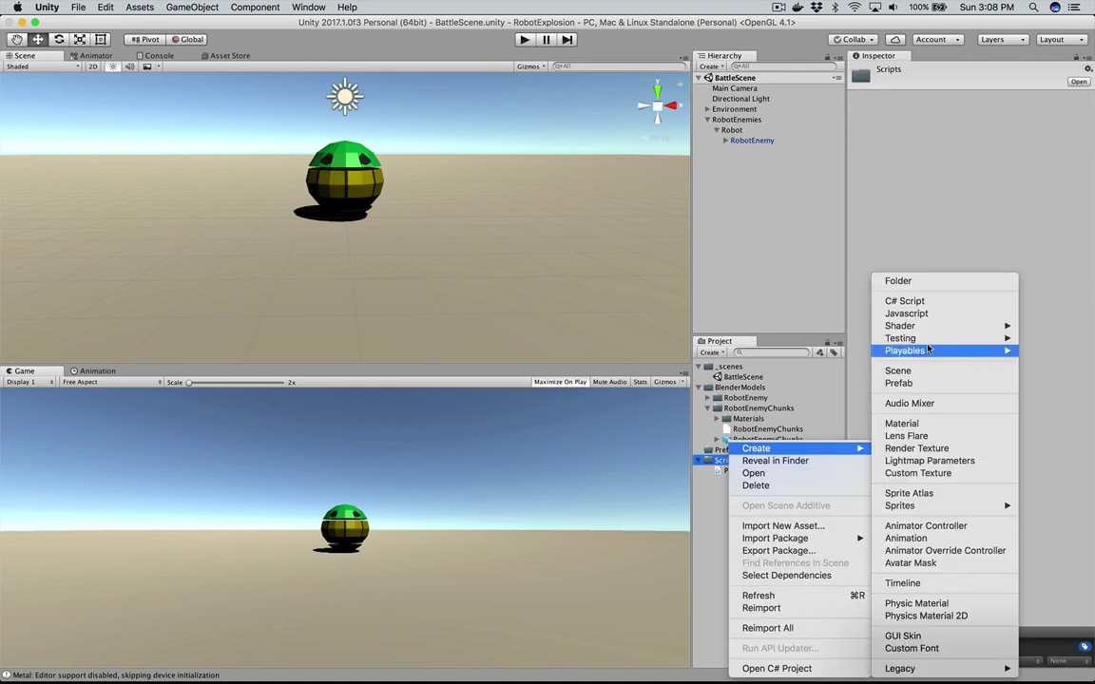
pyautogui.click(935, 302)
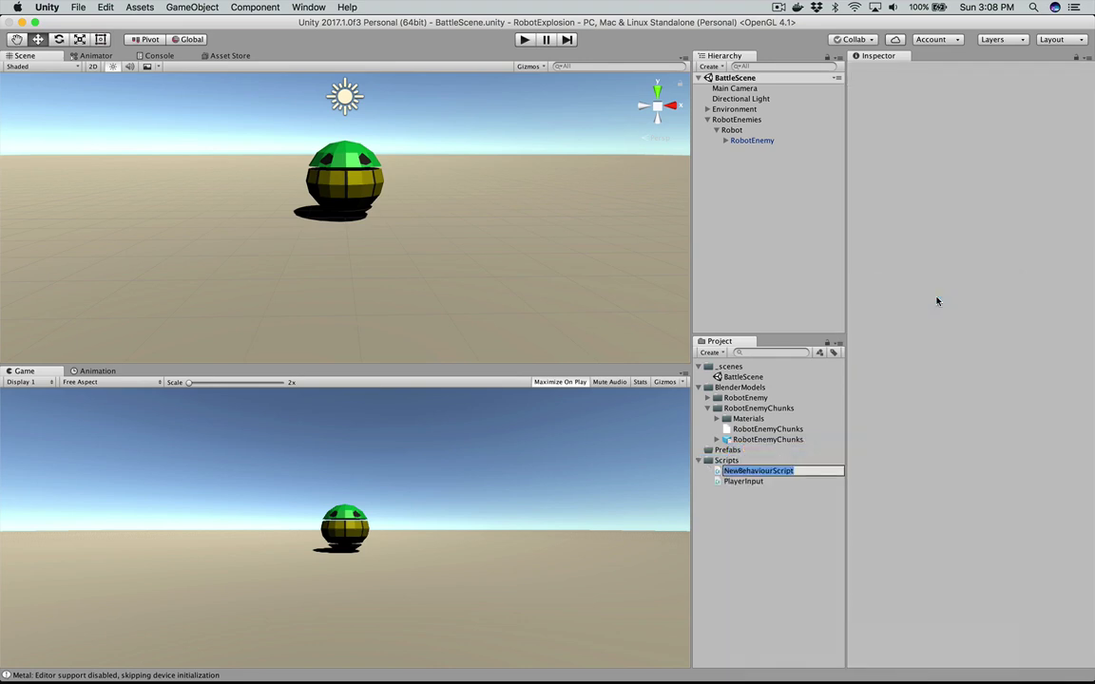
pyautogui.write('Robot')
pyautogui.press('Return')
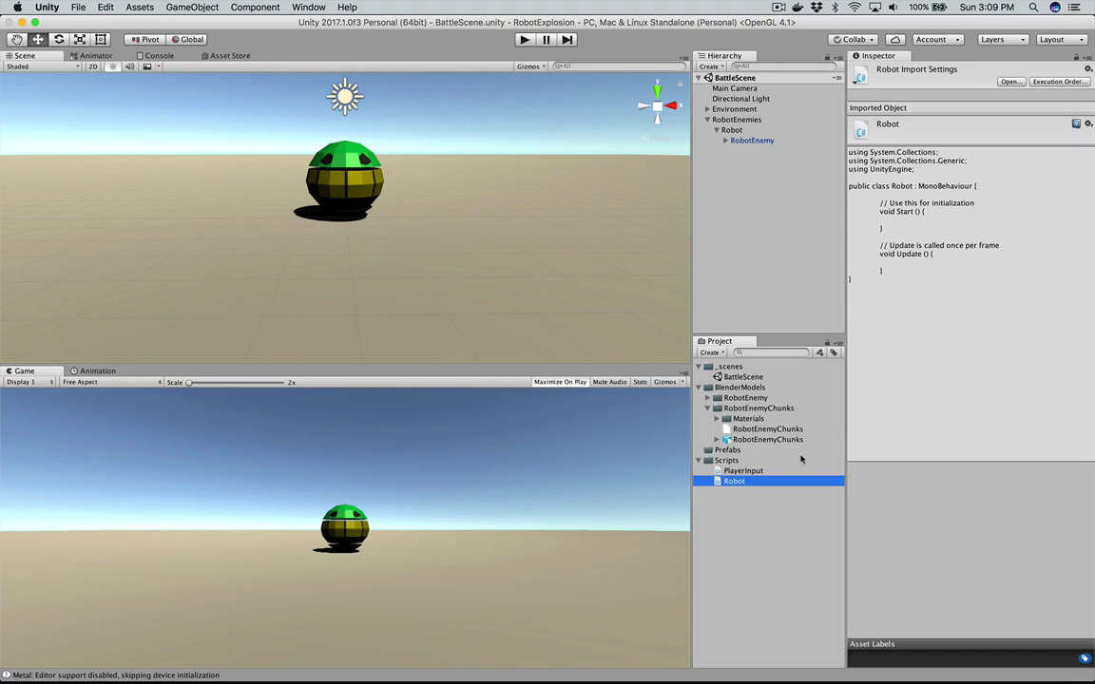
# Step: Declare 'public GameObject explosionPrefab;' on line 7 of the Robot script, with a blank line after it
pyautogui.doubleClick(766, 483)
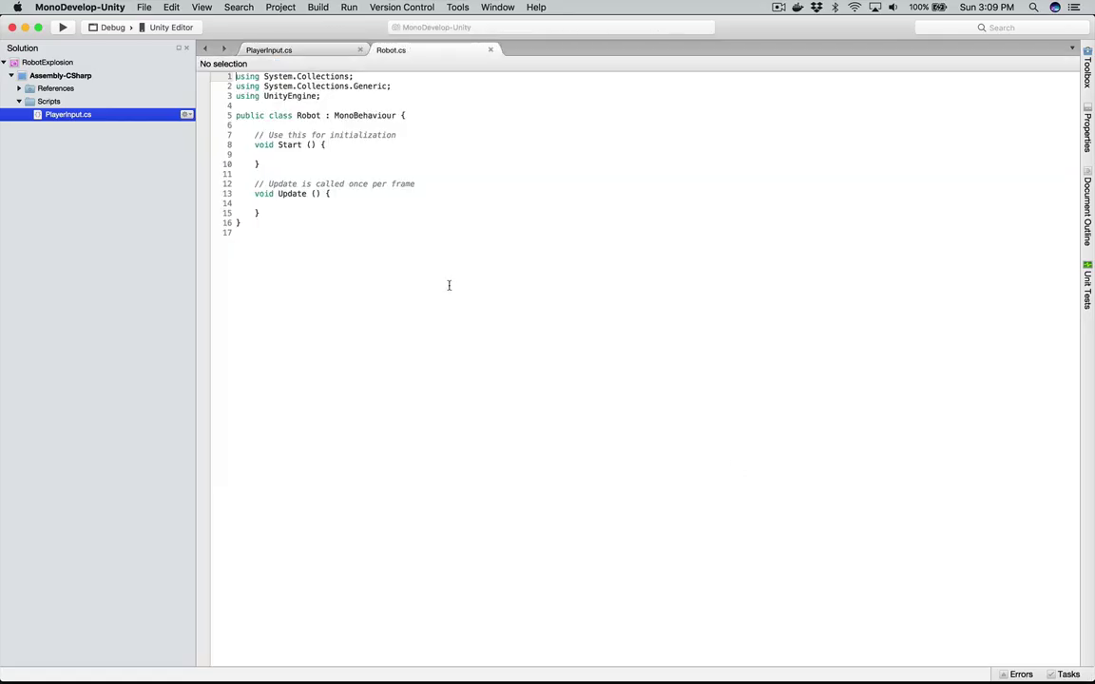
pyautogui.press('Return')
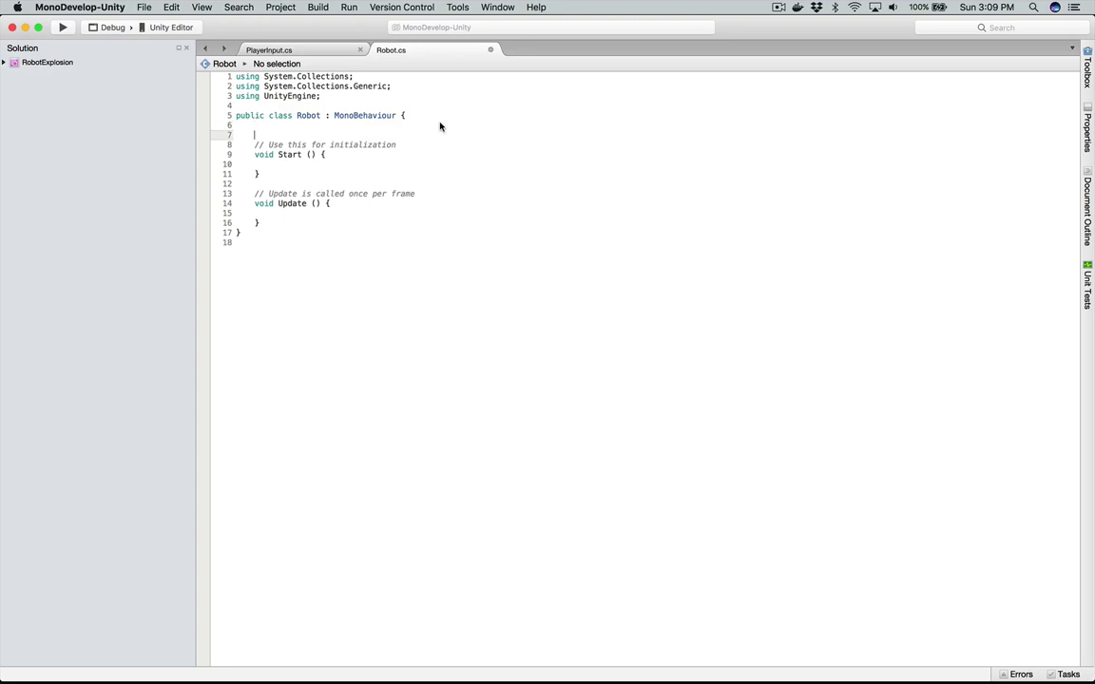
pyautogui.write('Gam')
pyautogui.press('BackSpace')
pyautogui.write('Obje')
pyautogui.write('ct ch')
pyautogui.press('BackSpace')
pyautogui.press('BackSpace')
pyautogui.write('explosionPref')
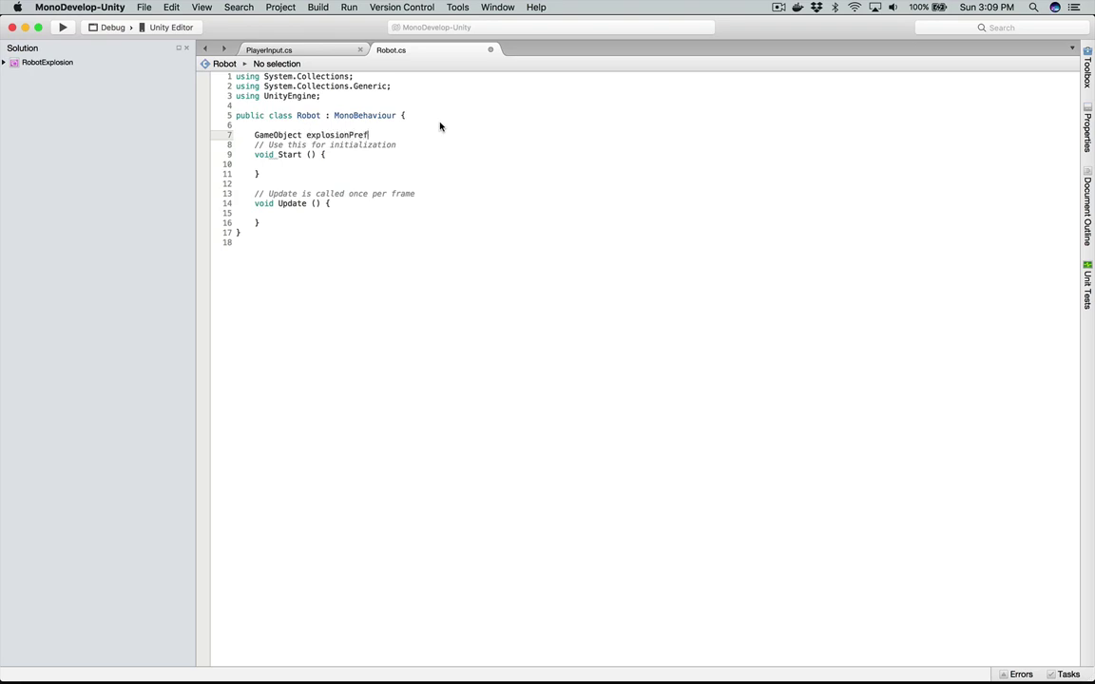
pyautogui.write('ab;')
pyautogui.press('super+Left')
pyautogui.write('public')
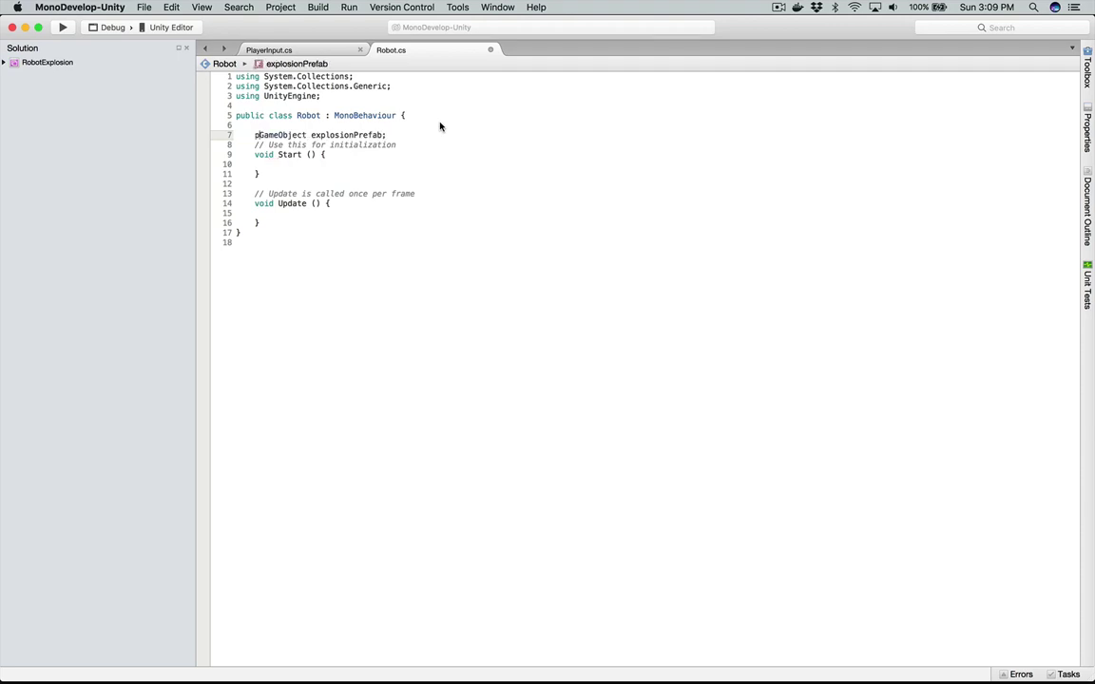
pyautogui.press('super+Right')
pyautogui.press('Return')
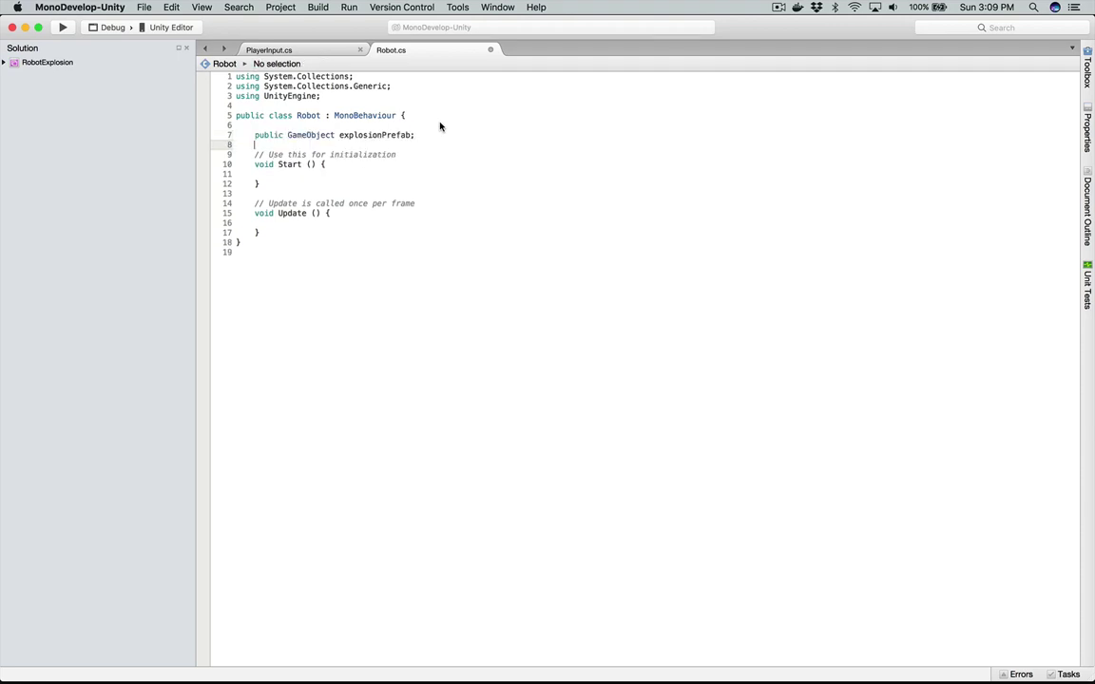
pyautogui.press('super+Tab')
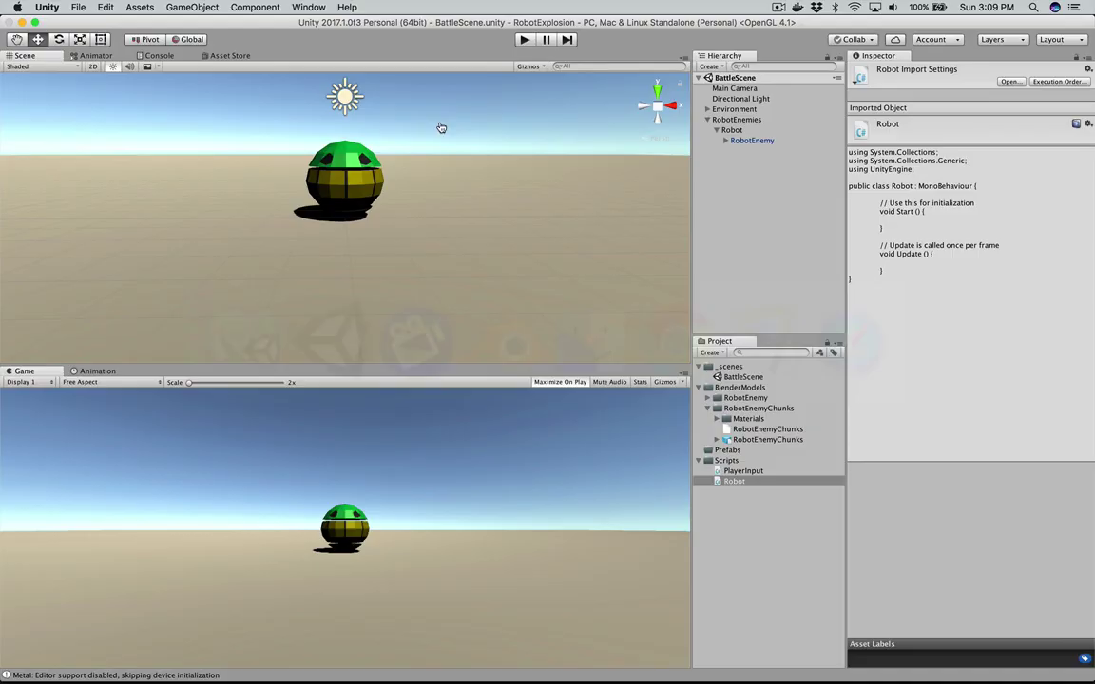
# Step: Nest the RobotEnemy object under the Robot object in the Hierarchy
pyautogui.click(733, 130)
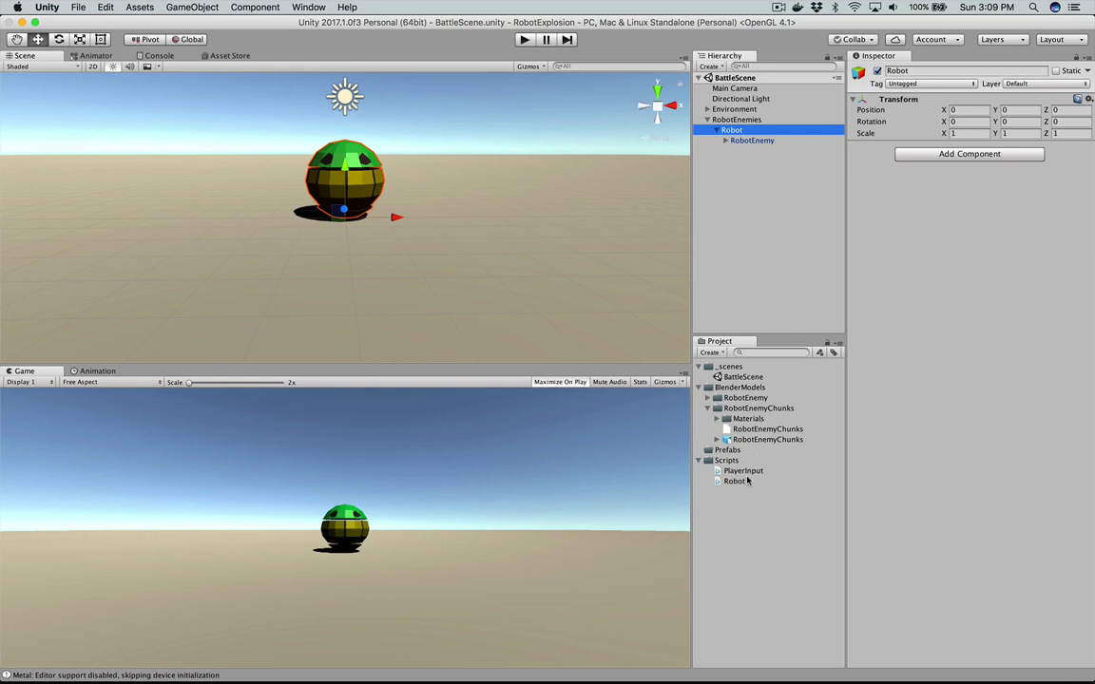
pyautogui.click(755, 141)
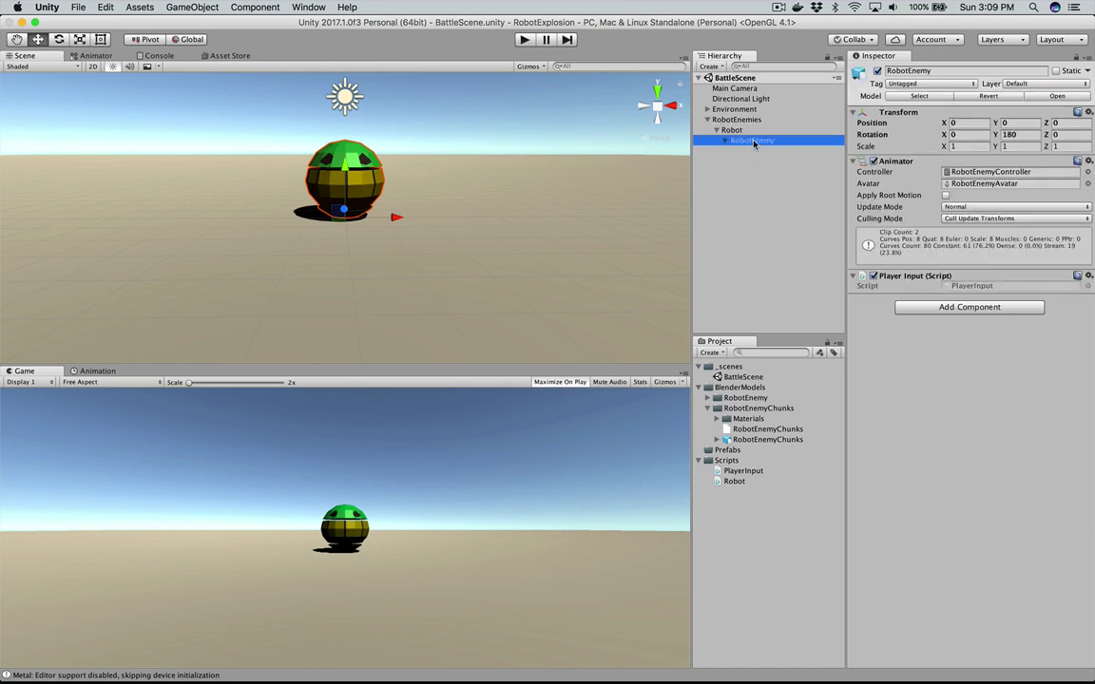
pyautogui.click(732, 131)
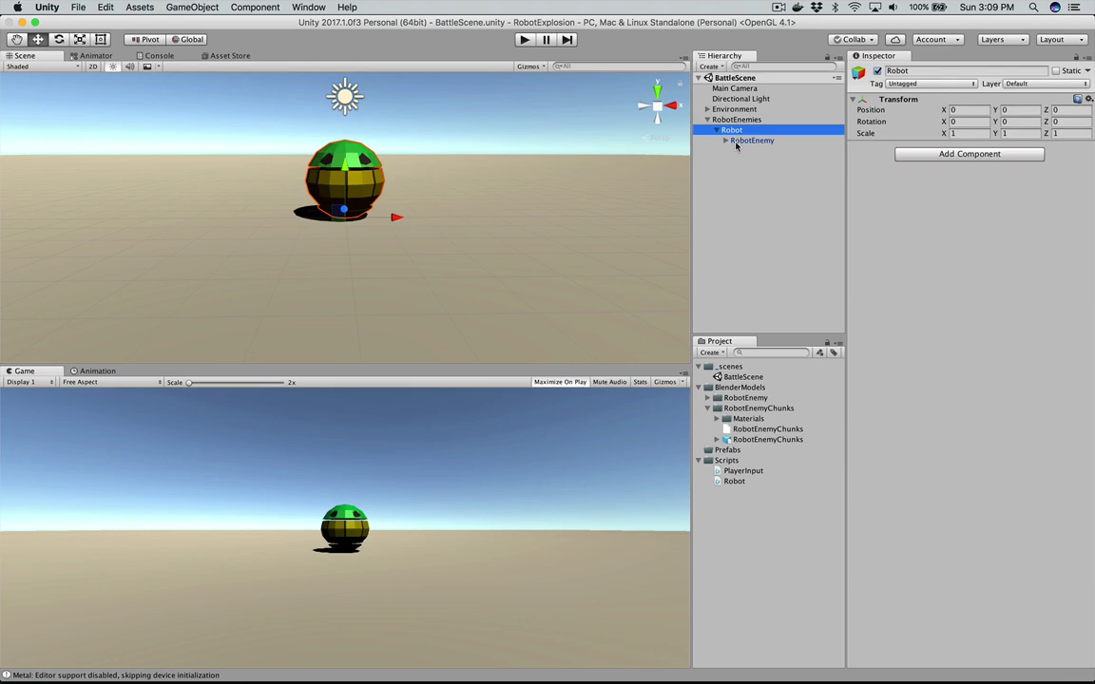
pyautogui.click(735, 143)
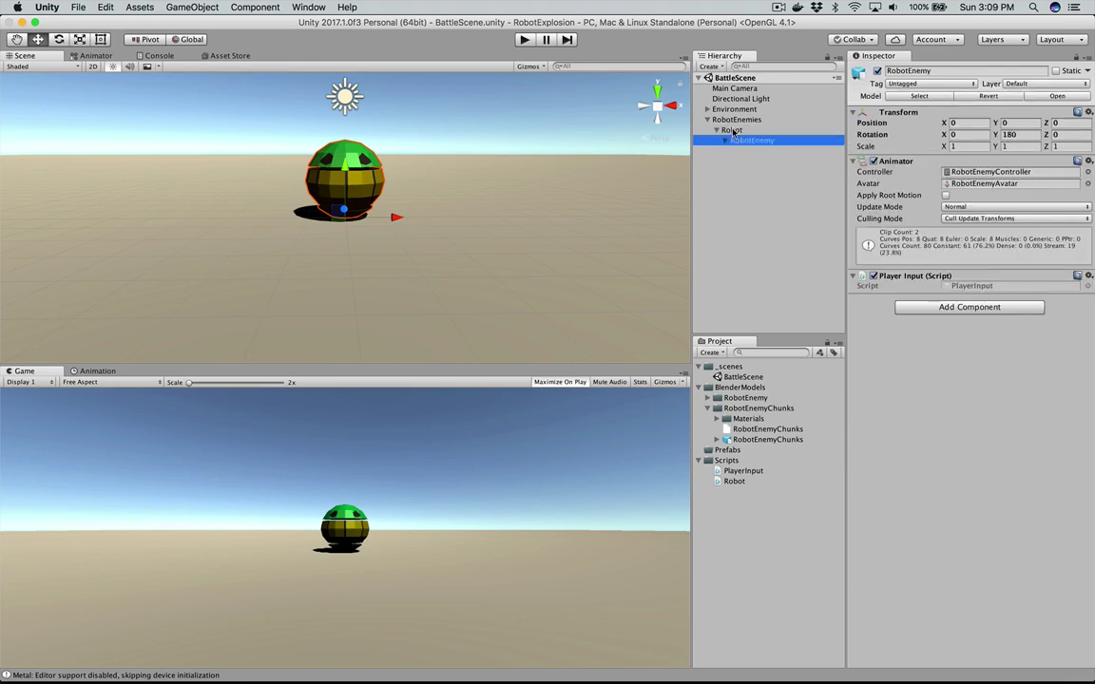
pyautogui.click(740, 132)
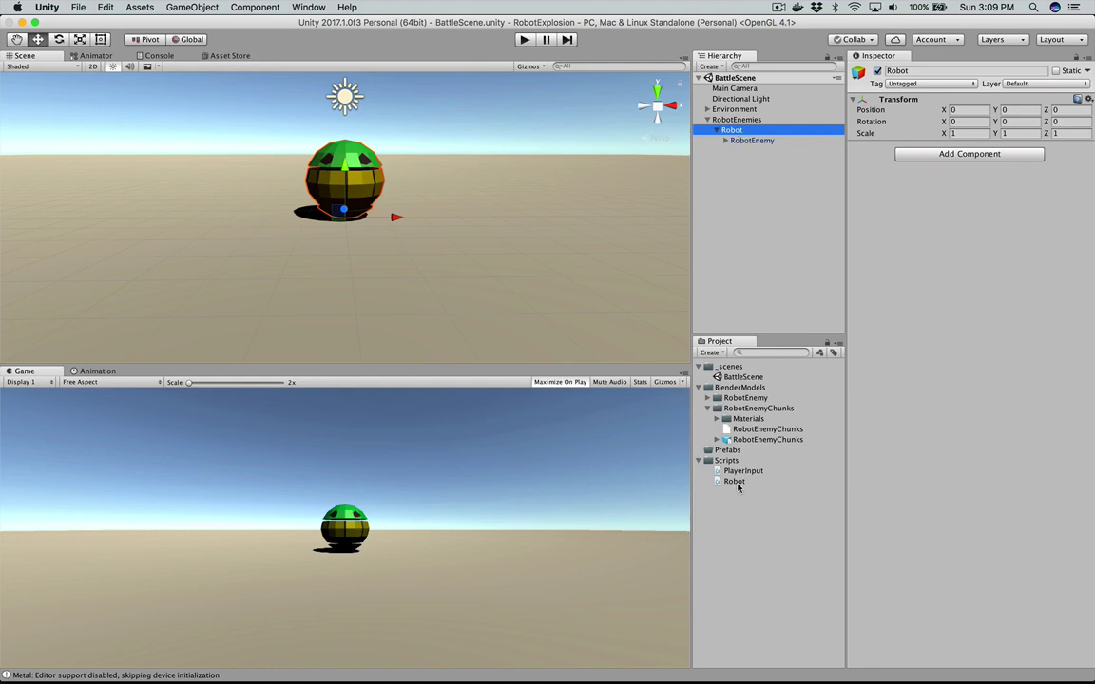
pyautogui.click(753, 140)
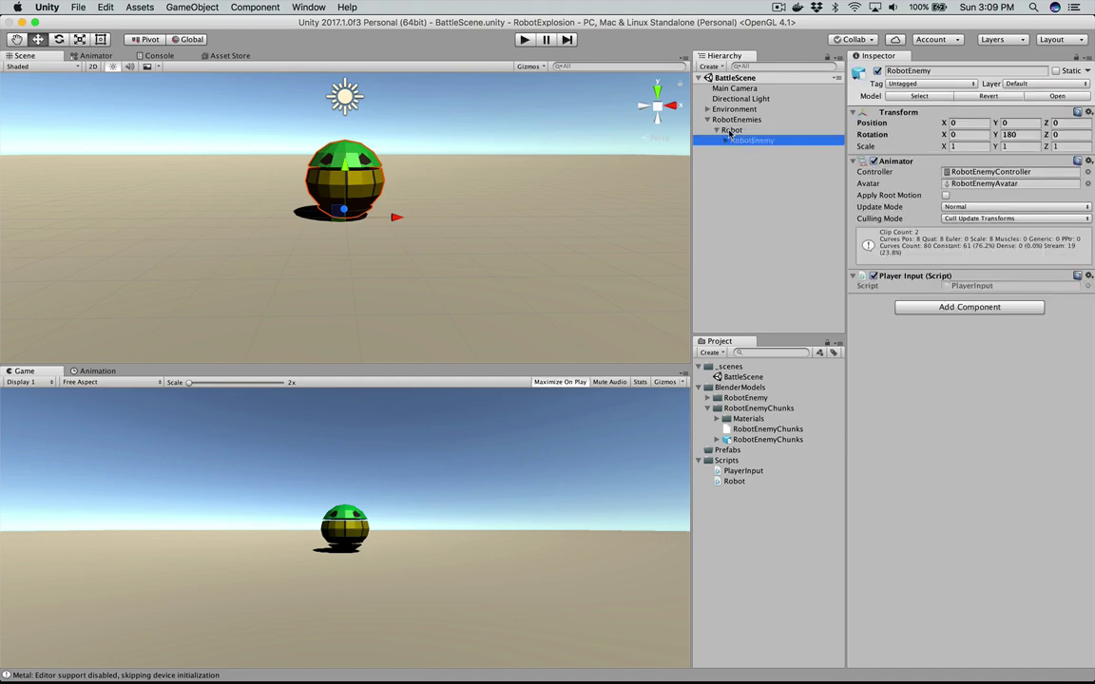
pyautogui.moveTo(730, 131); pyautogui.dragTo(731, 131)
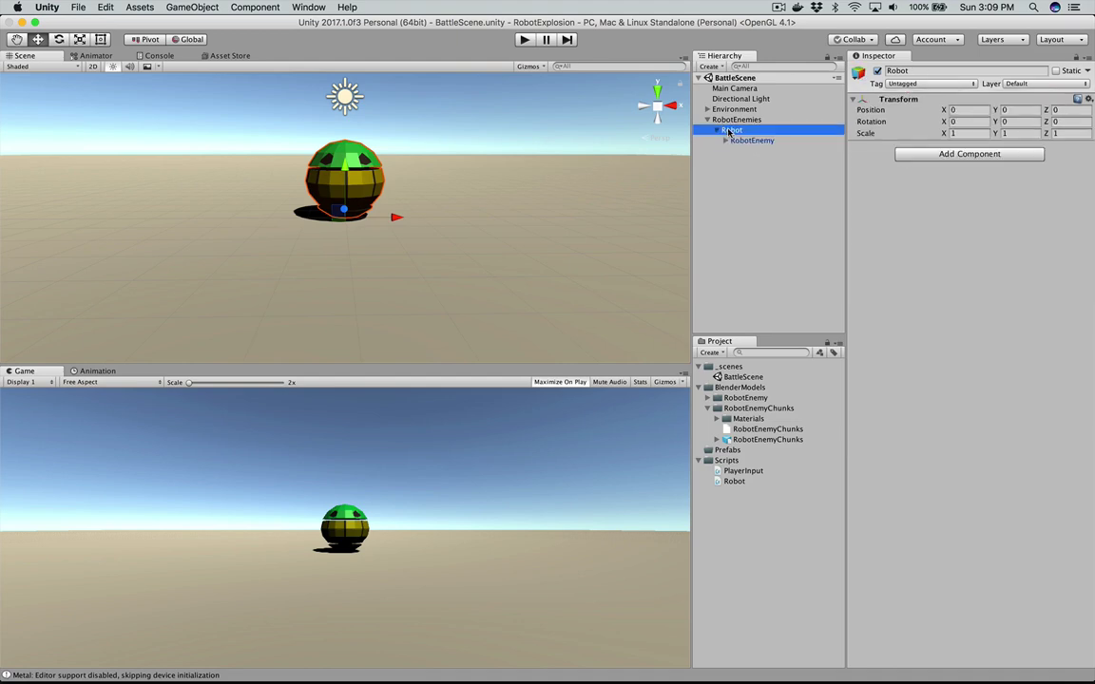
# Step: Attach the Robot script to the Robot object, leaving its Explosion Prefab slot set to None
pyautogui.click(733, 482)
pyautogui.moveTo(734, 485); pyautogui.dragTo(732, 131)
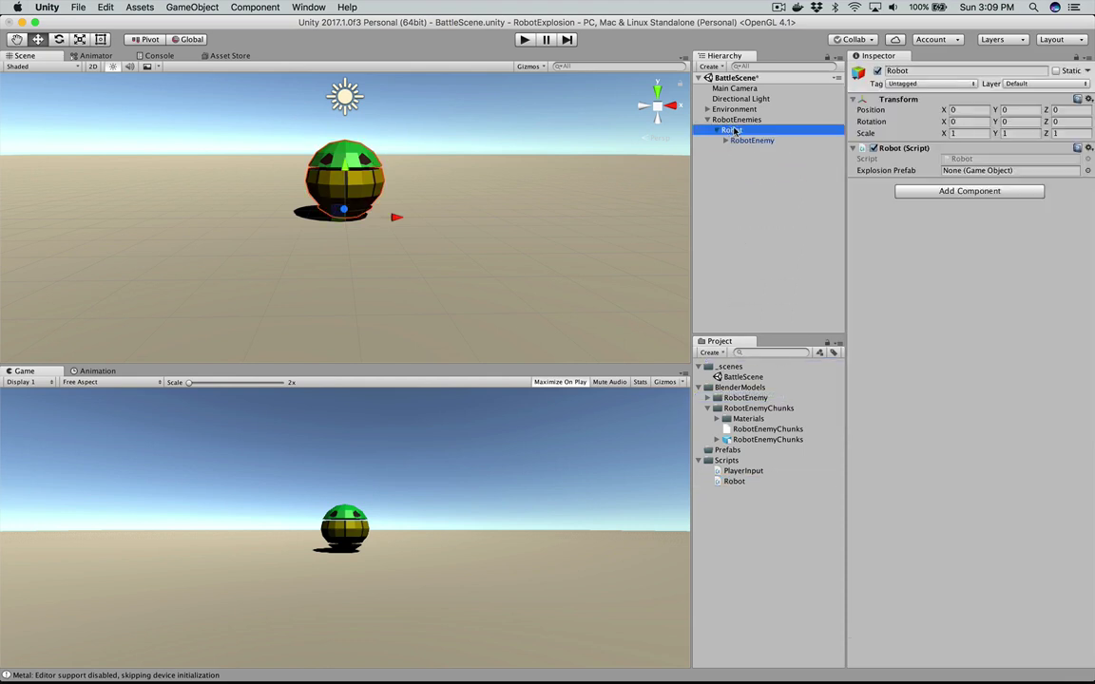
pyautogui.click(884, 171)
pyautogui.click(892, 295)
pyautogui.click(770, 311)
# Step: Create an empty scene object named Explosions
pyautogui.rightClick(745, 289)
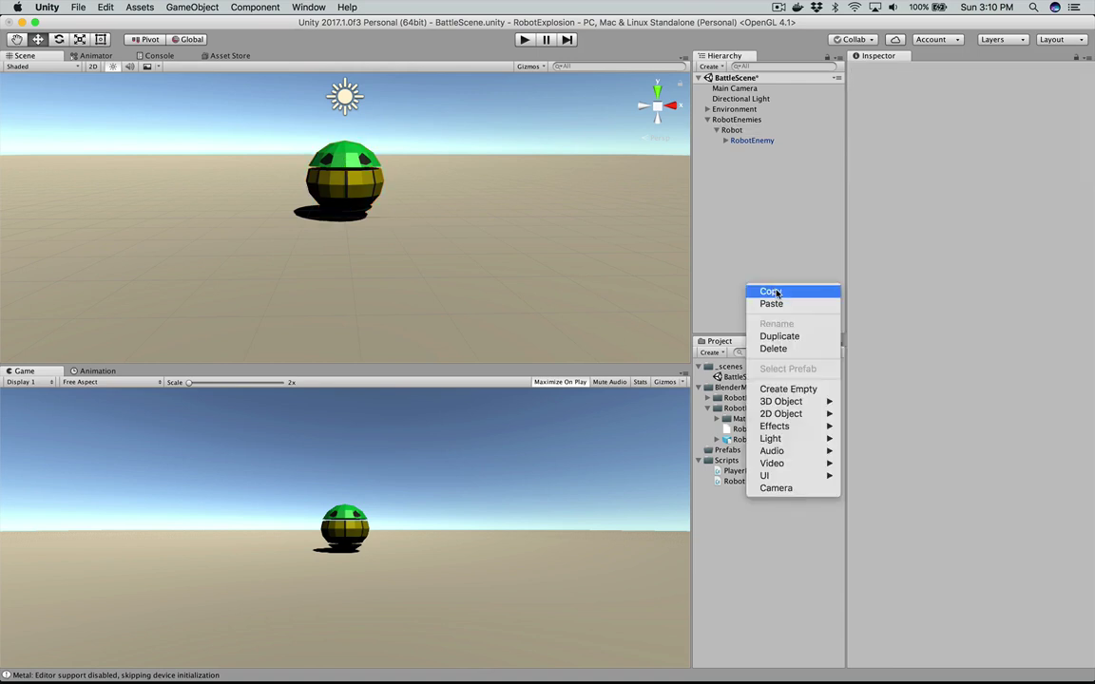
pyautogui.click(801, 389)
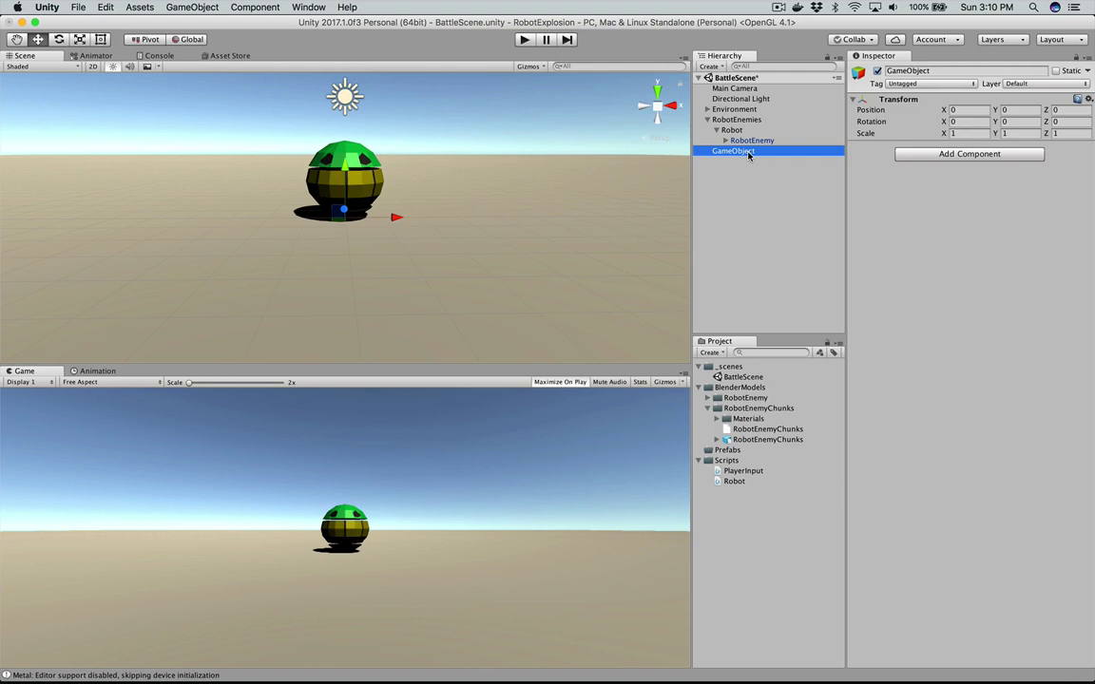
pyautogui.click(749, 153)
pyautogui.write('Expl')
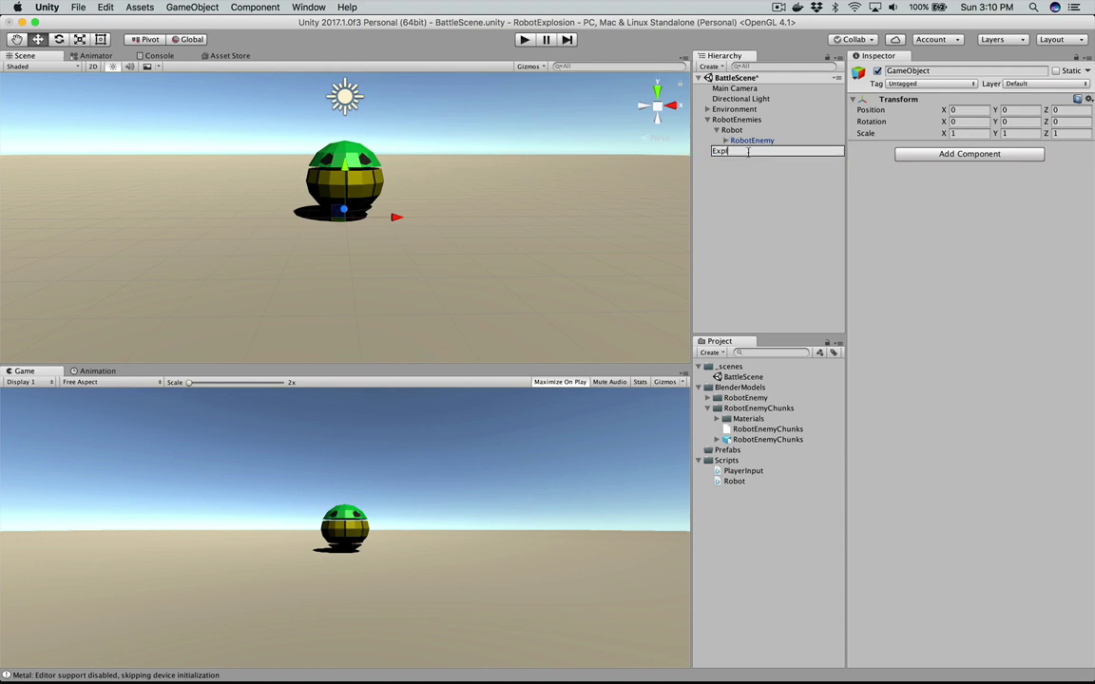
pyautogui.write('osions')
pyautogui.press('Return')
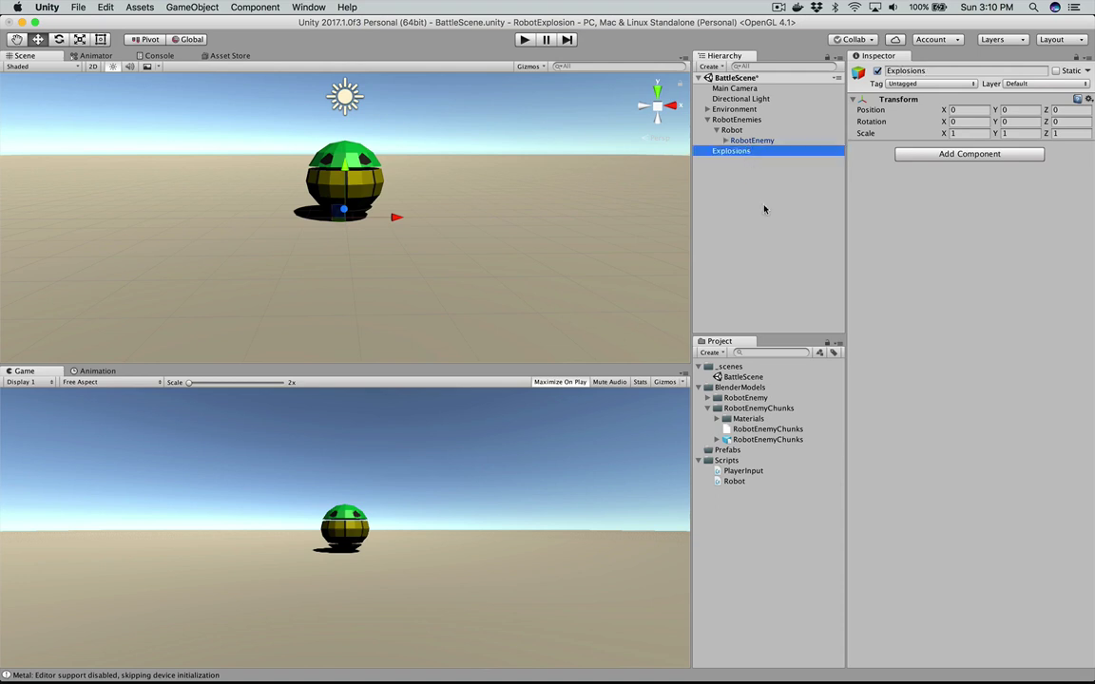
# Step: Place the RobotEnemyChunks model inside Explosions and expand it to show Sphere through Sphere_004
pyautogui.click(760, 440)
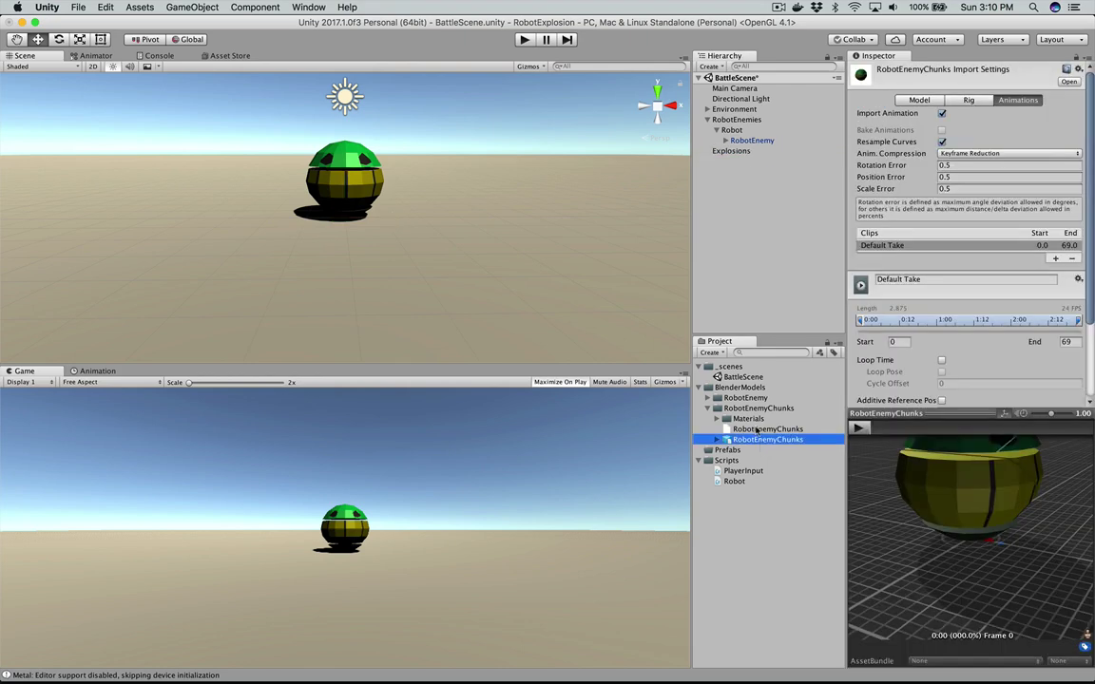
pyautogui.moveTo(757, 431); pyautogui.dragTo(727, 157)
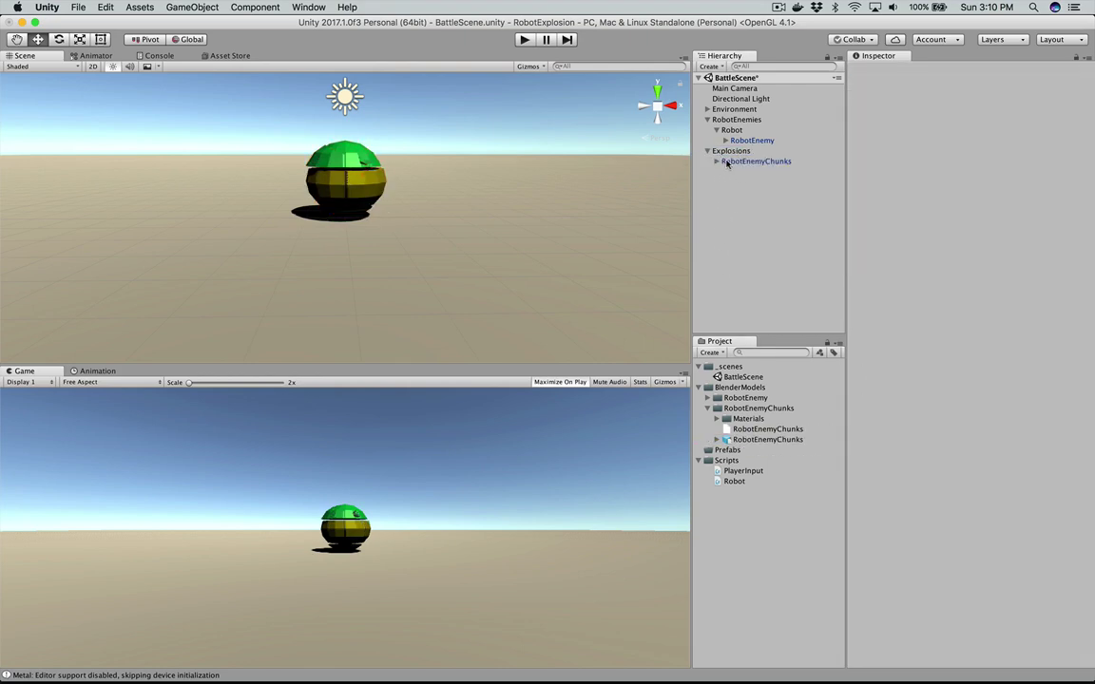
pyautogui.click(726, 162)
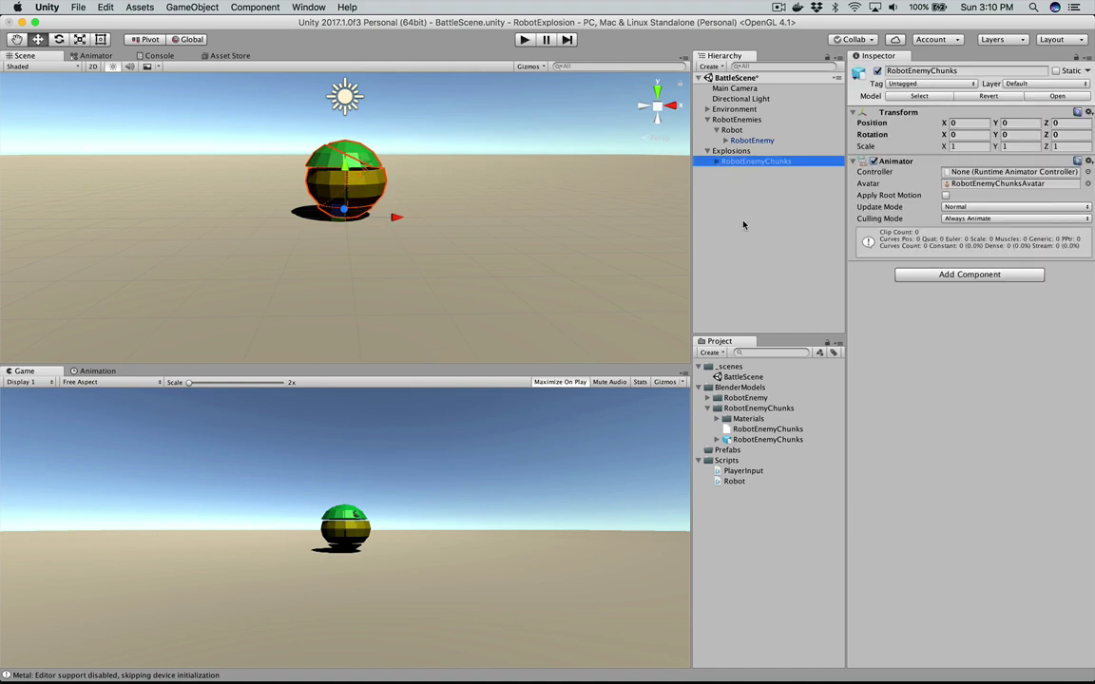
pyautogui.click(716, 162)
# Step: Give all five sphere chunks a convex Mesh Collider
pyautogui.click(741, 171)
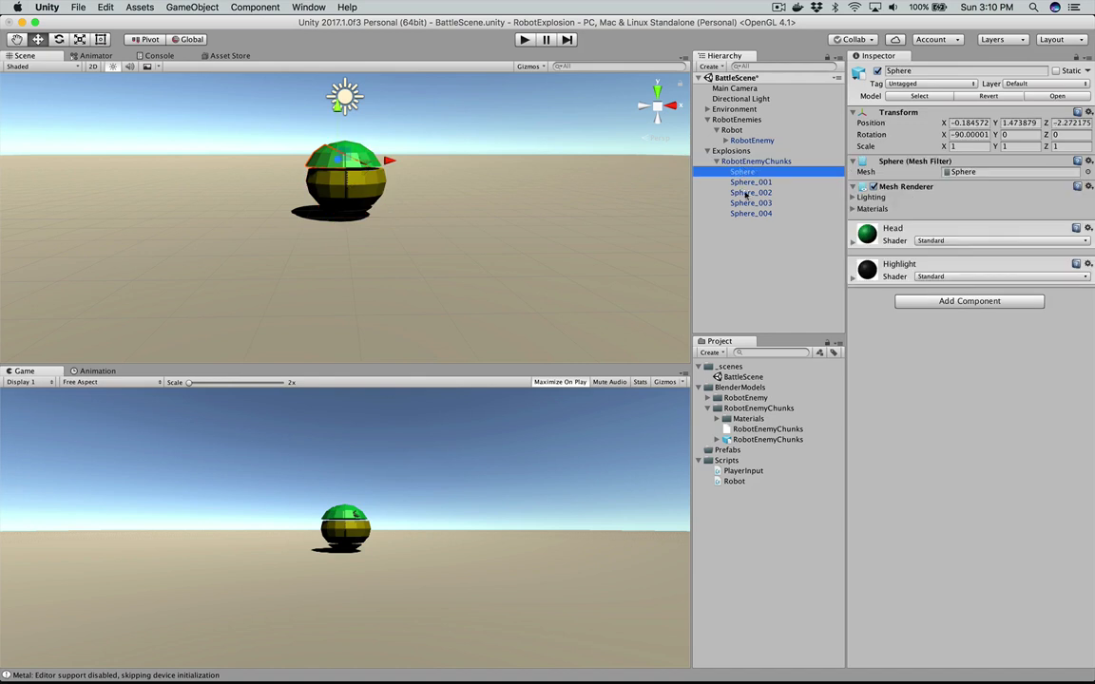
pyautogui.click(750, 258)
pyautogui.click(740, 172)
pyautogui.keyDown('shift'); pyautogui.click(752, 213); pyautogui.keyUp('shift')
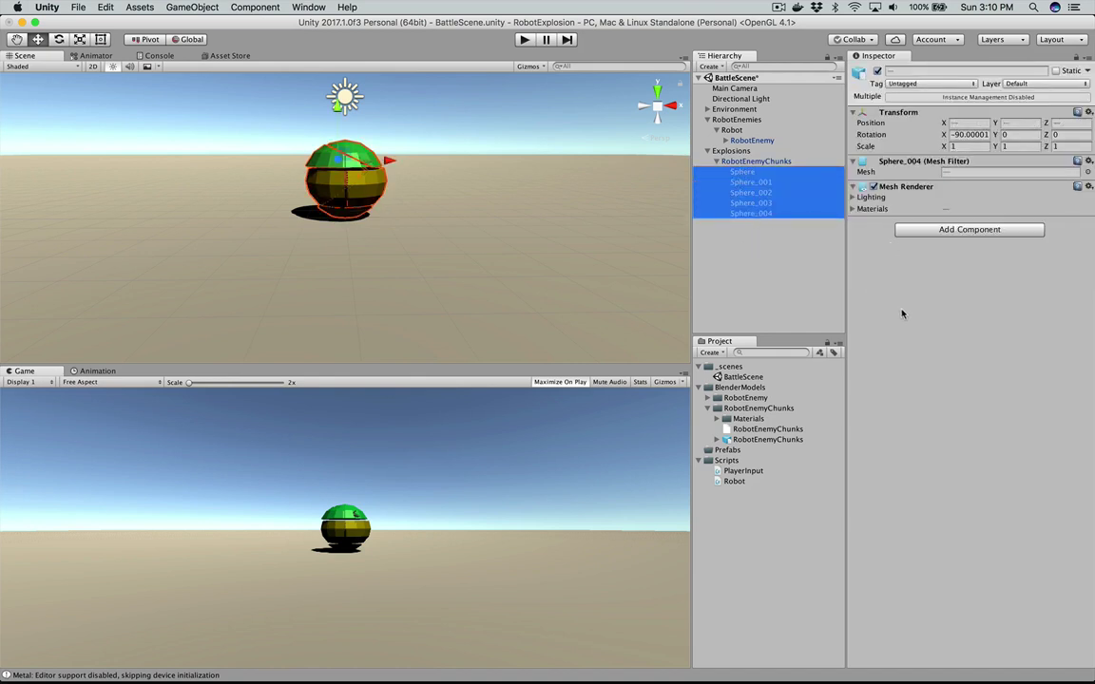
pyautogui.click(946, 231)
pyautogui.click(957, 280)
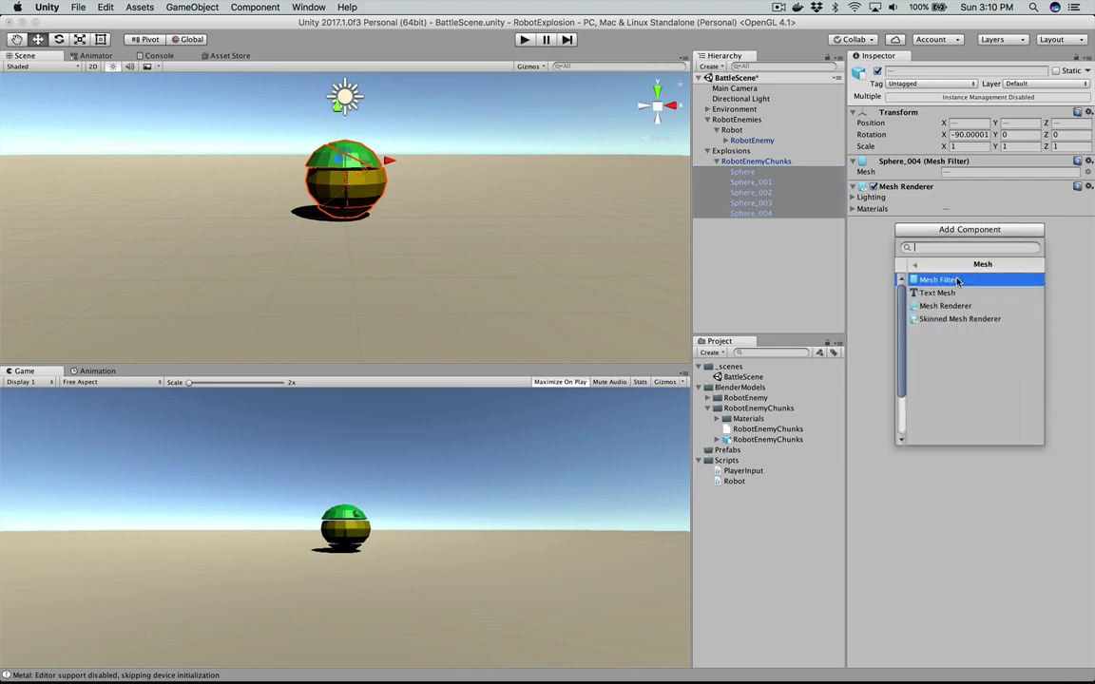
pyautogui.click(870, 250)
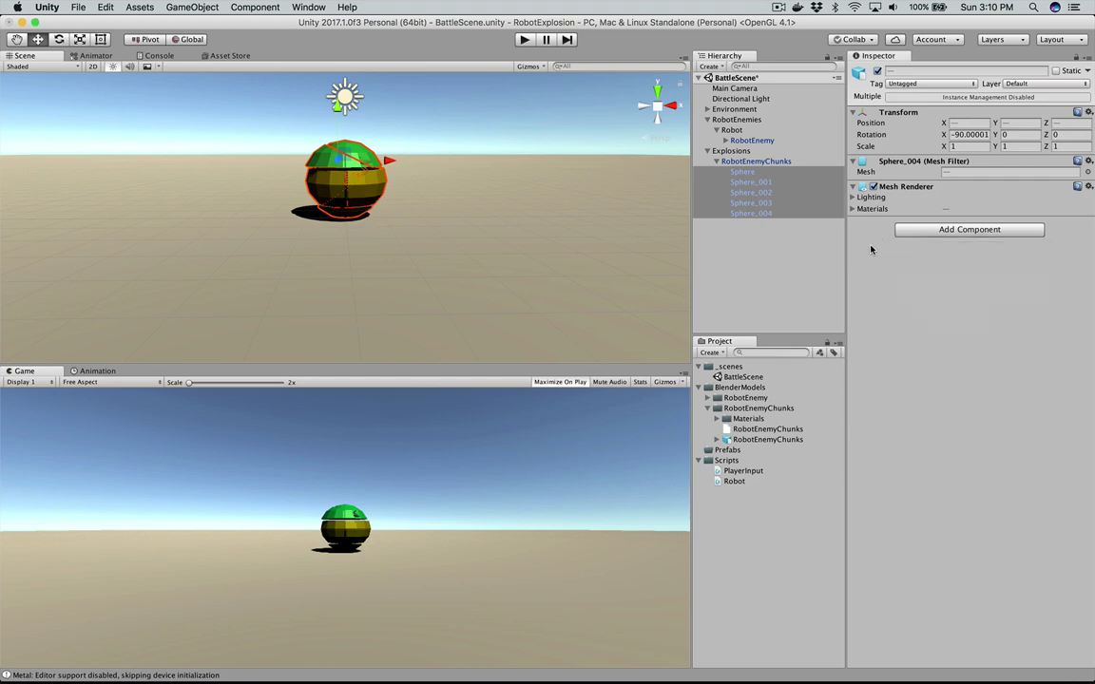
pyautogui.click(944, 231)
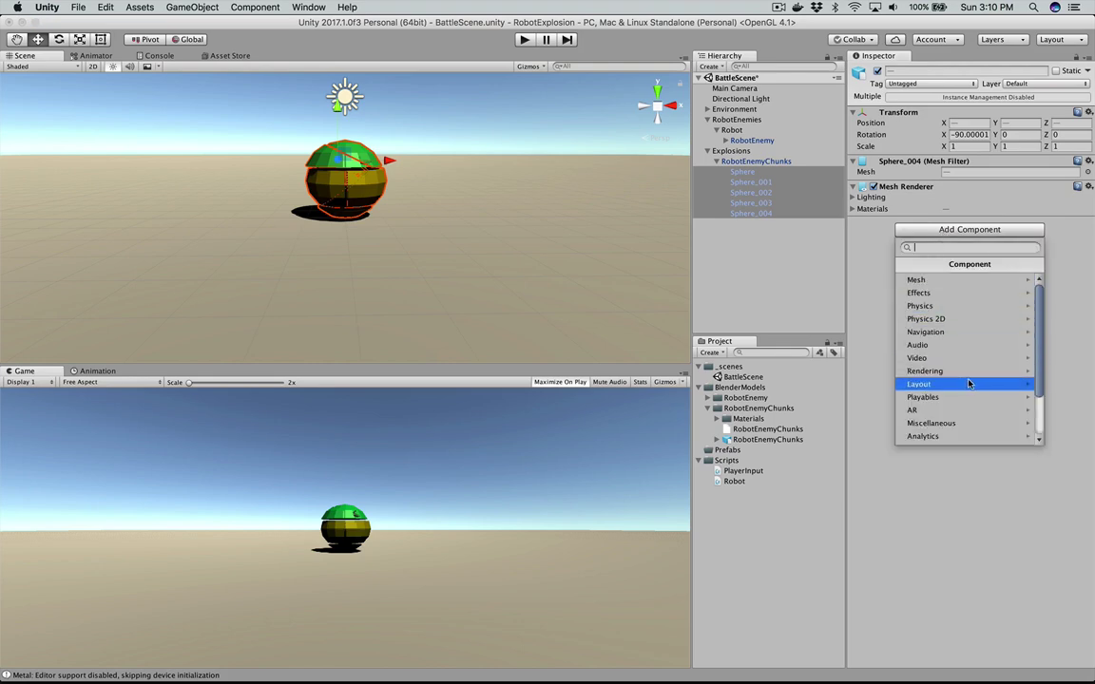
pyautogui.click(976, 306)
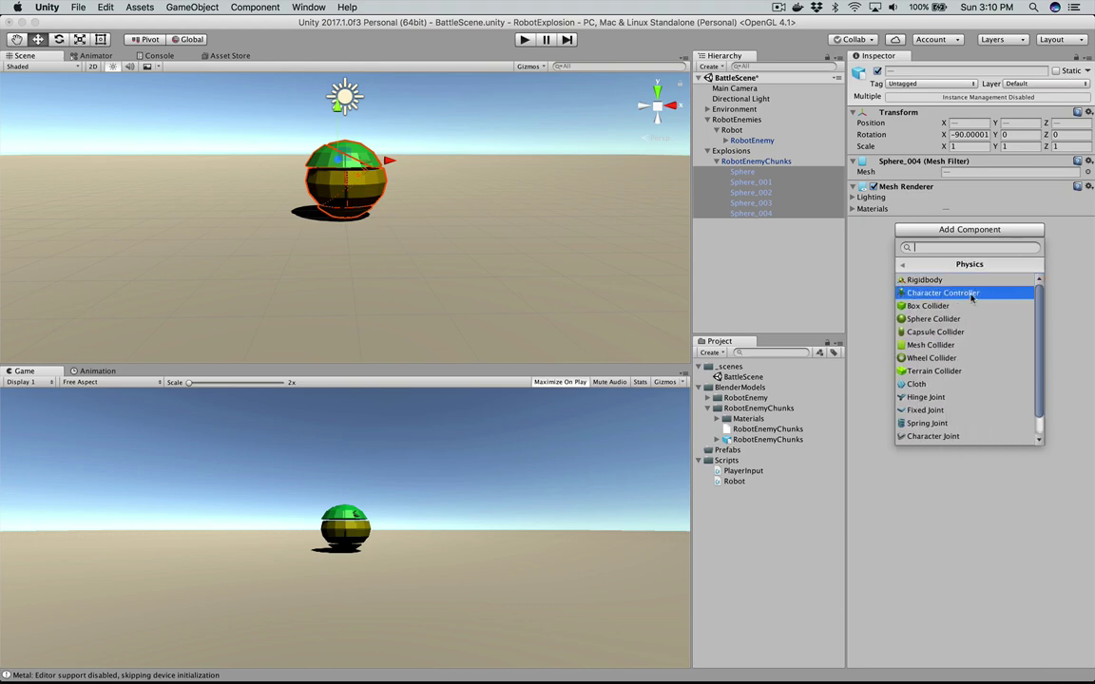
pyautogui.click(959, 345)
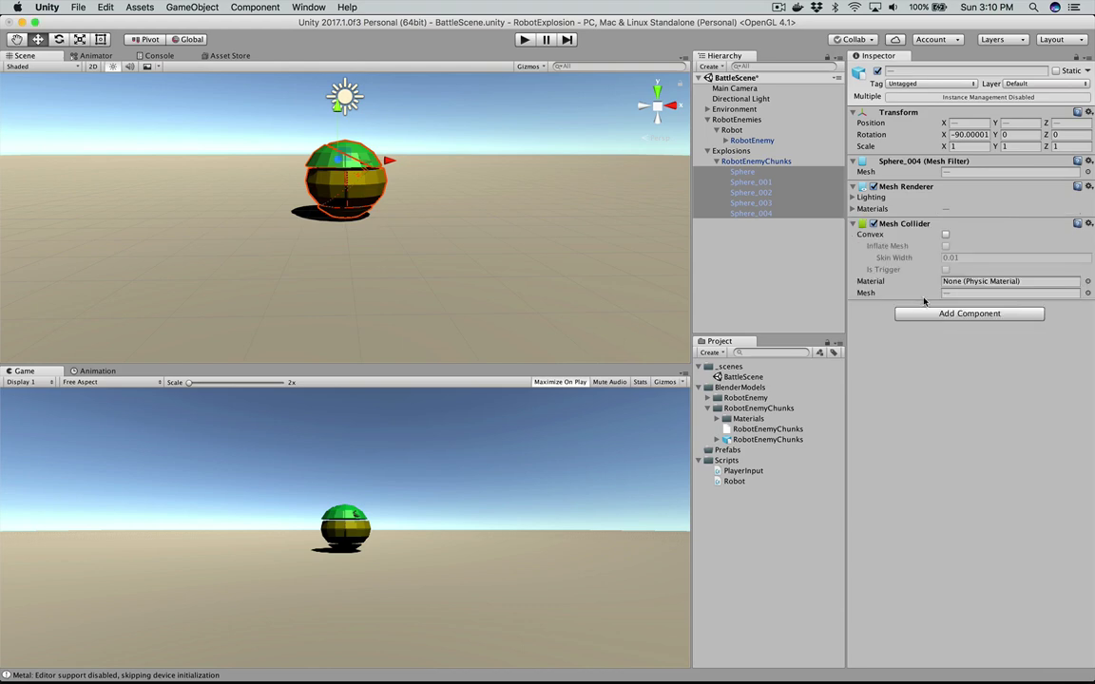
pyautogui.click(944, 236)
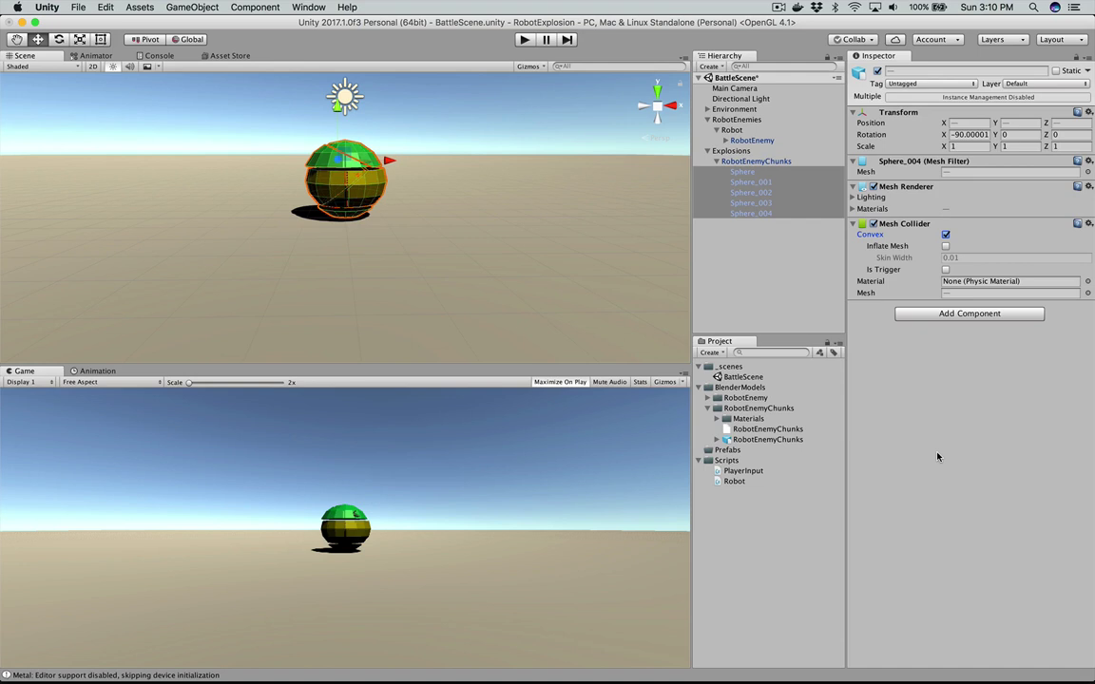
# Step: Add a Rigidbody with Mass 0.1 to the chunks, then select RobotEnemyChunks
pyautogui.click(948, 315)
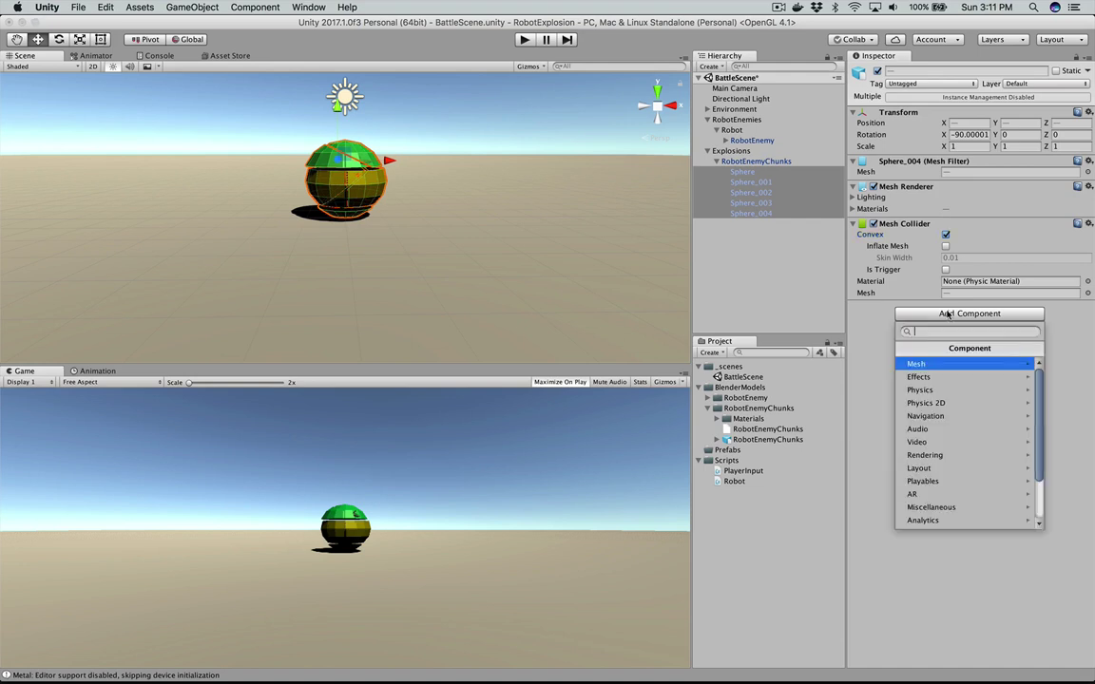
pyautogui.click(969, 392)
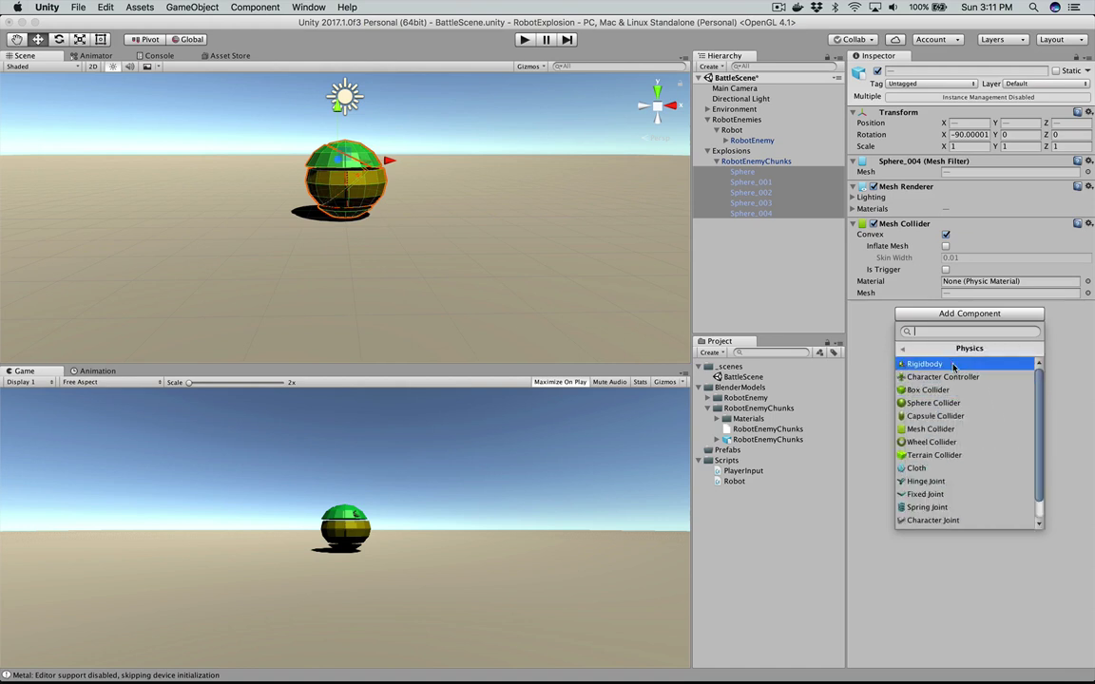
pyautogui.click(953, 365)
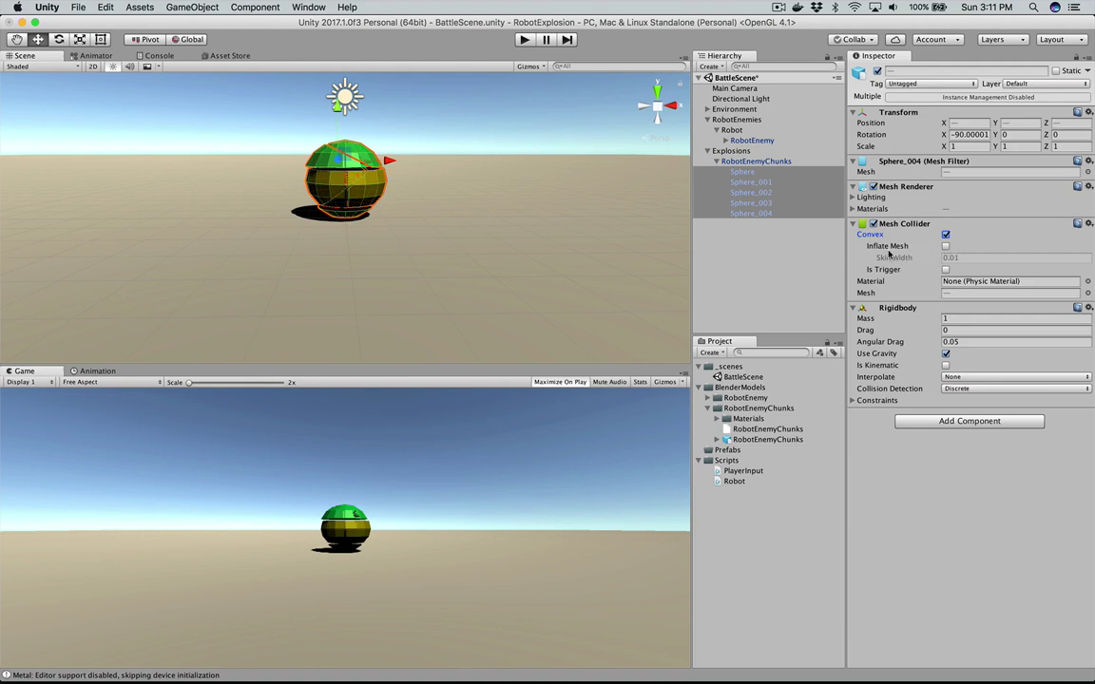
pyautogui.click(950, 317)
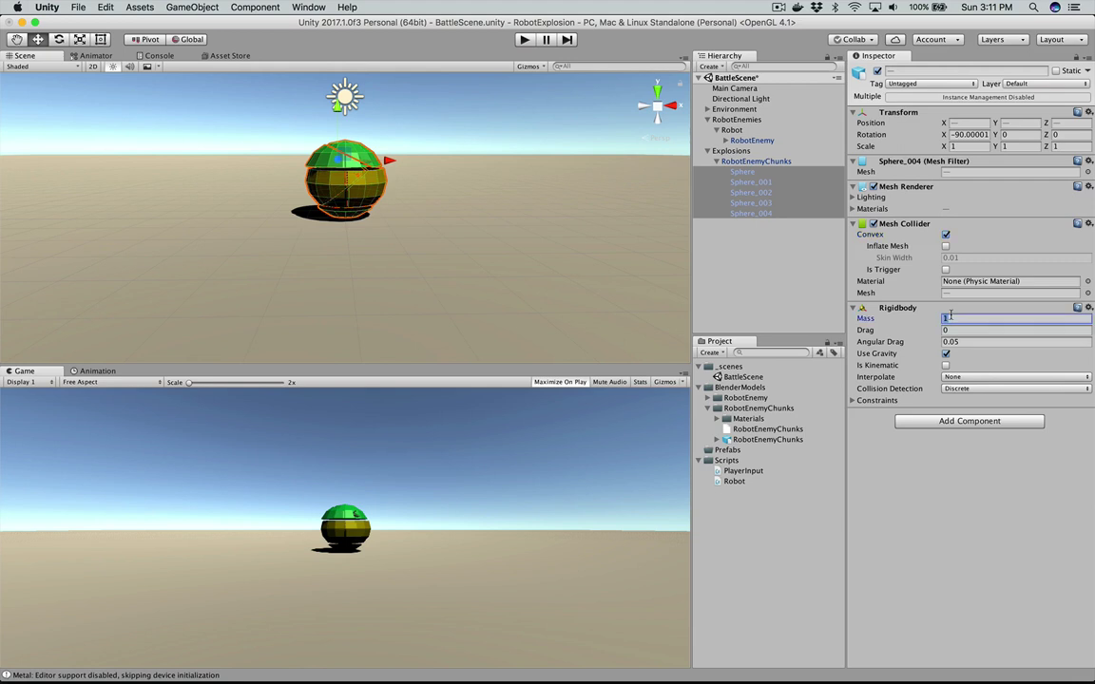
pyautogui.write('0.1')
pyautogui.click(766, 283)
pyautogui.click(754, 162)
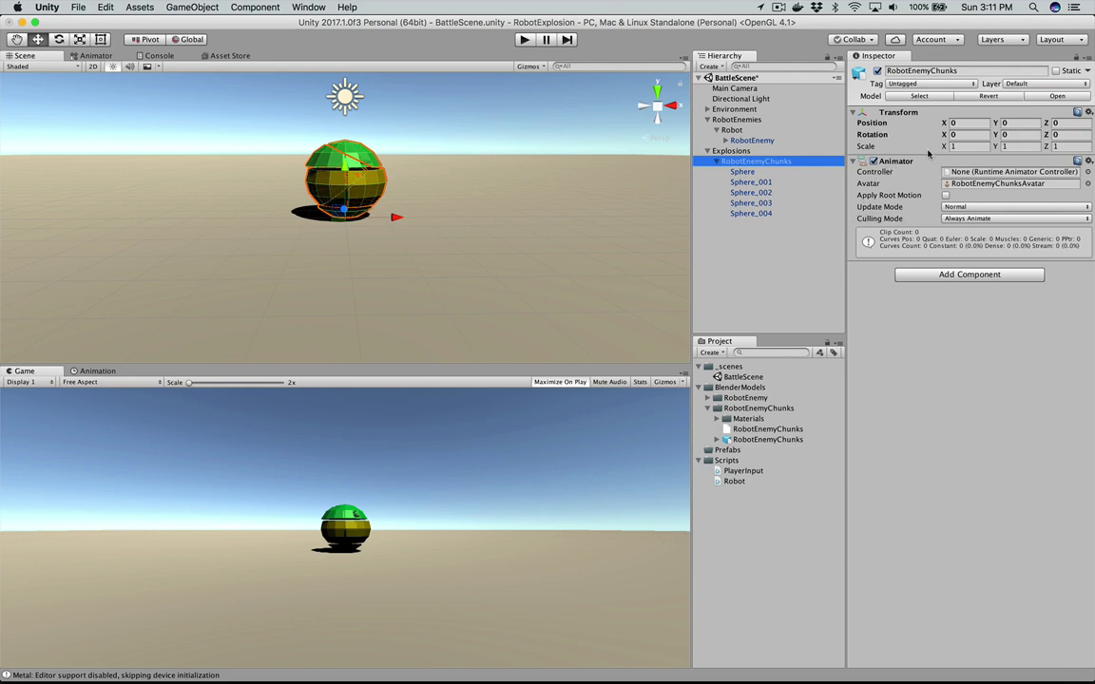
# Step: Set the chunk group's Rotation Y to 180 and save the scene
pyautogui.click(1019, 135)
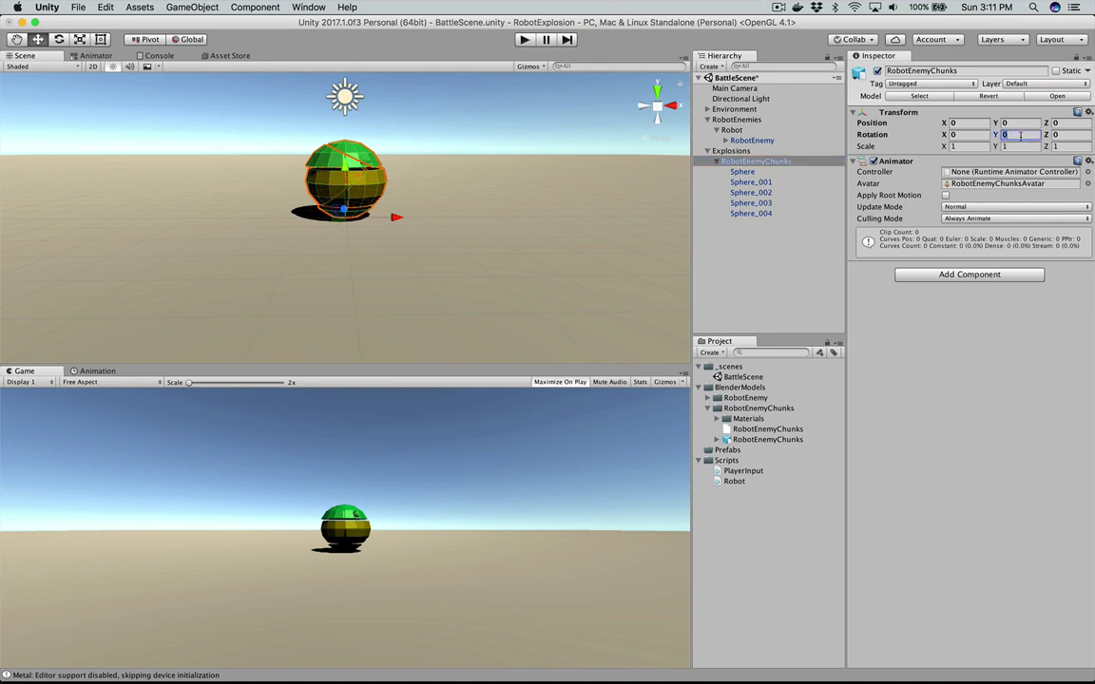
pyautogui.write('180')
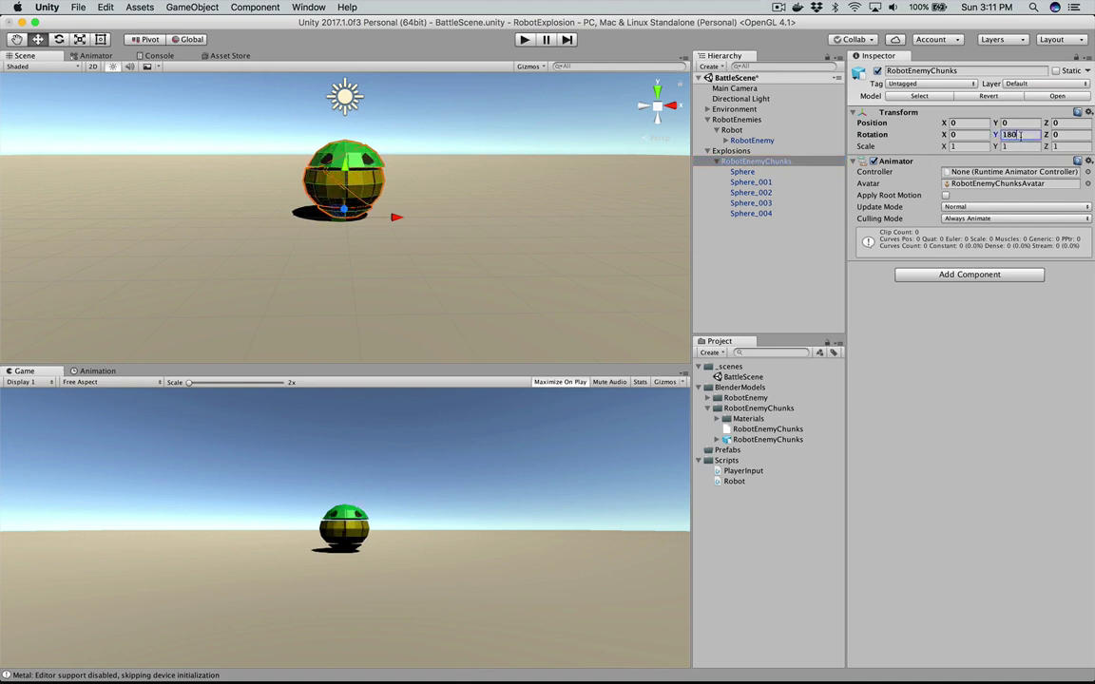
pyautogui.press('super+s')
# Step: Rename RobotEnemyChunks to RobotEnemyExplosion
pyautogui.click(776, 165)
pyautogui.click(776, 164)
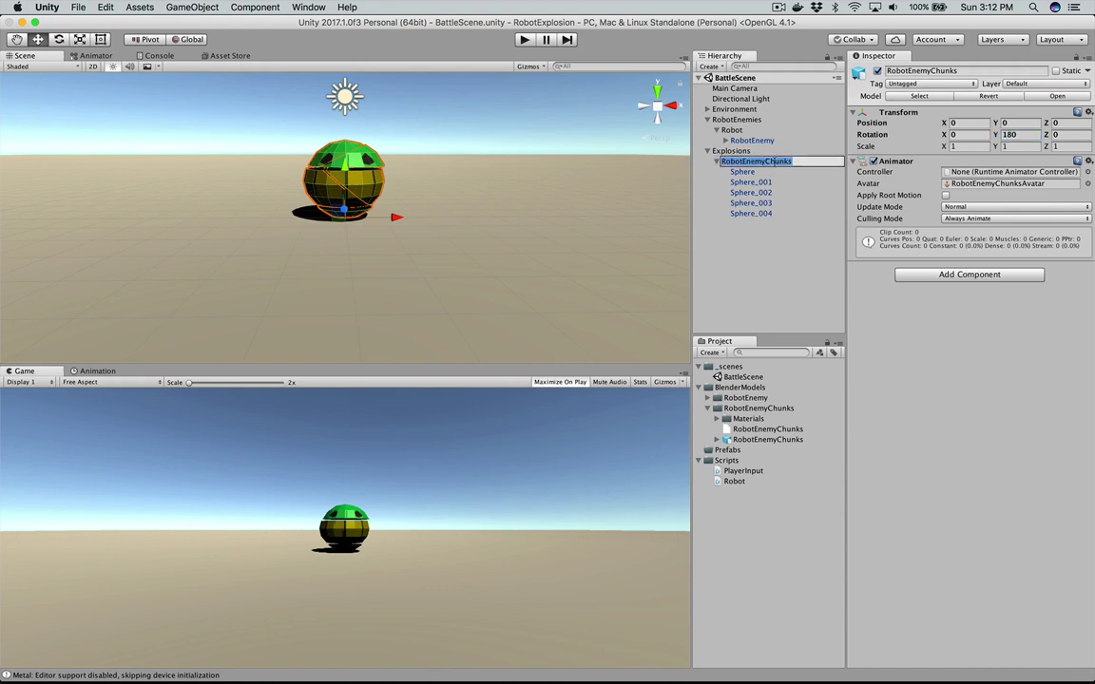
pyautogui.press('Right')
pyautogui.press('BackSpace')
pyautogui.press('BackSpace')
pyautogui.press('BackSpace')
pyautogui.write('Explosio')
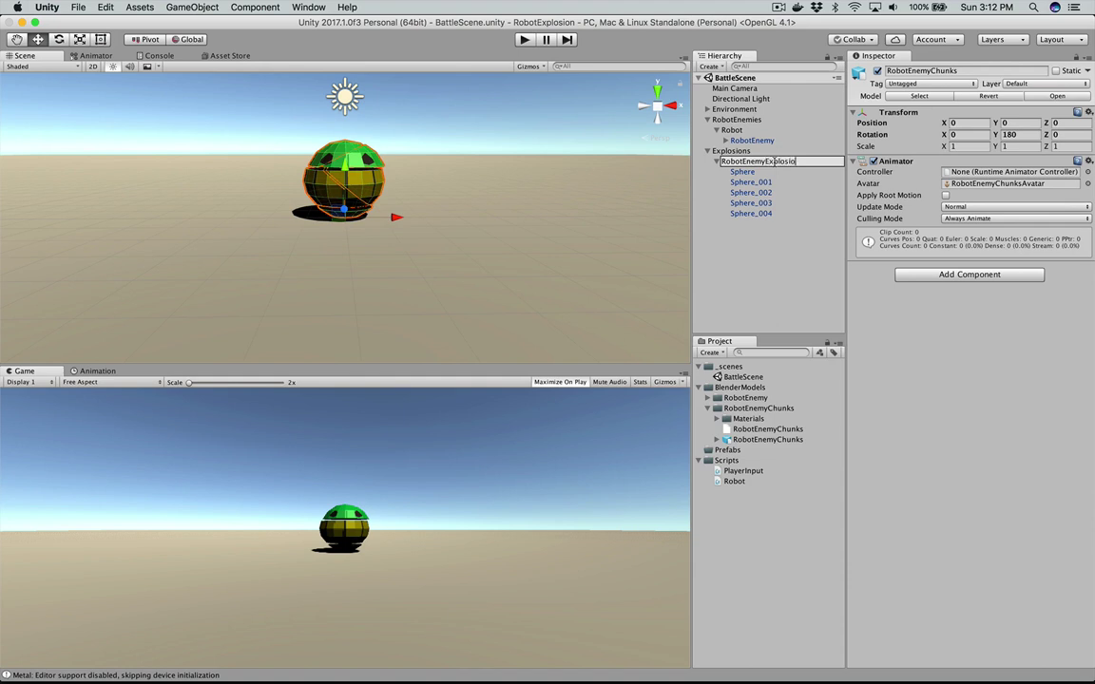
pyautogui.write('n')
pyautogui.press('Return')
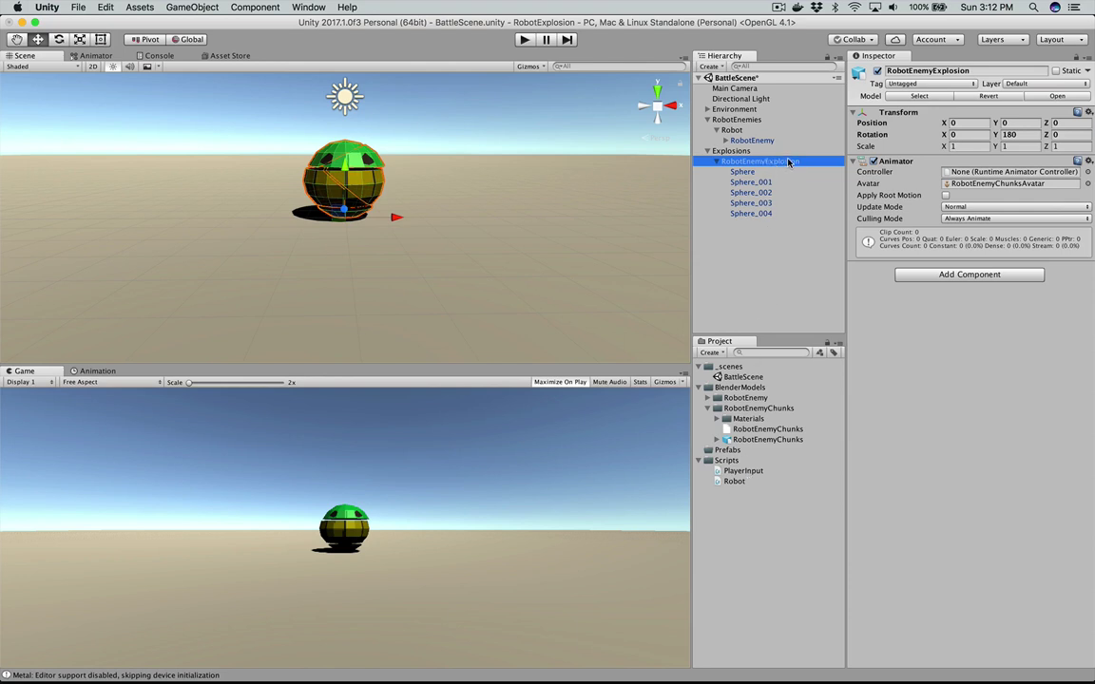
# Step: Make RobotEnemyExplosion a prefab in the Prefabs folder and deactivate the Explosions group
pyautogui.moveTo(725, 161); pyautogui.dragTo(727, 450)
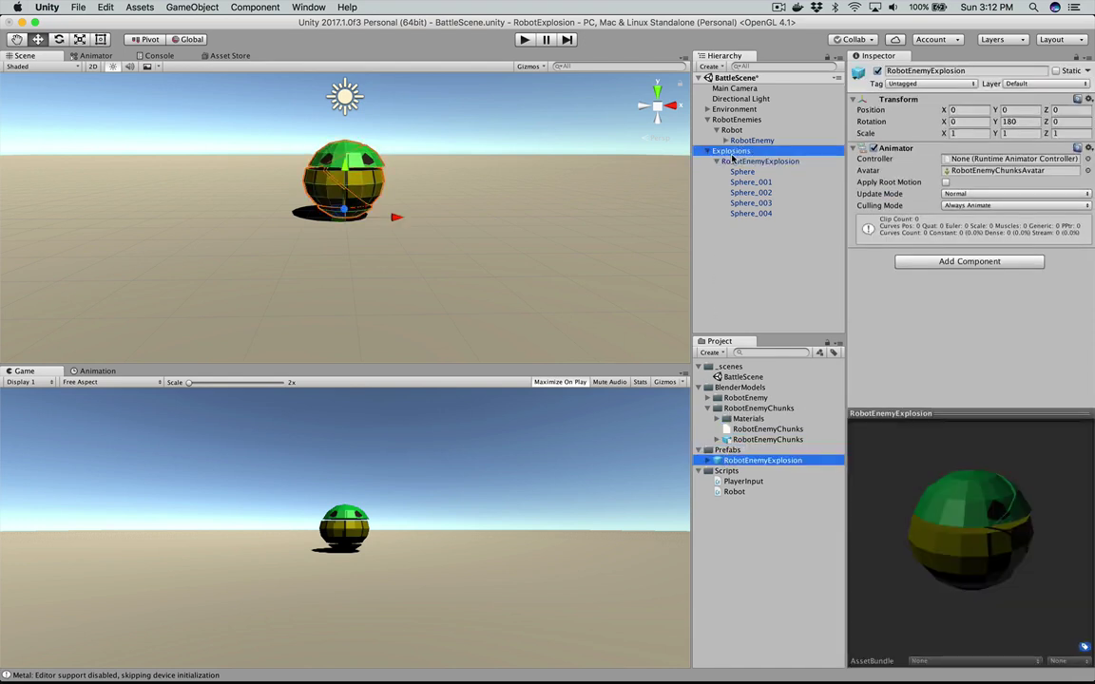
pyautogui.click(732, 152)
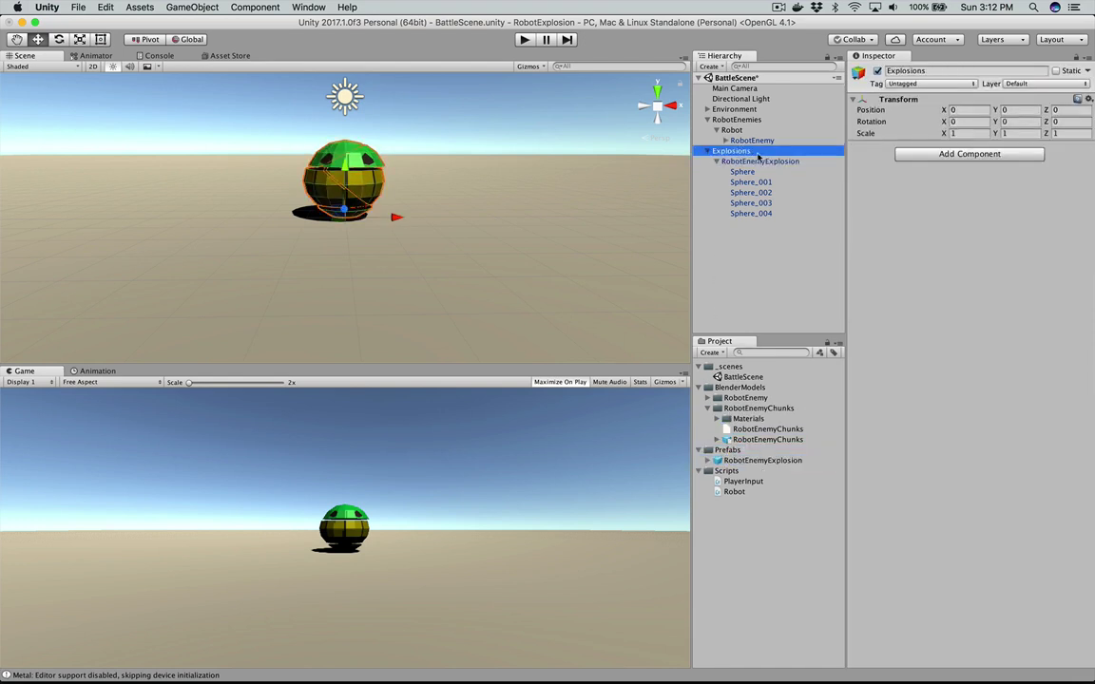
pyautogui.click(878, 71)
pyautogui.click(771, 254)
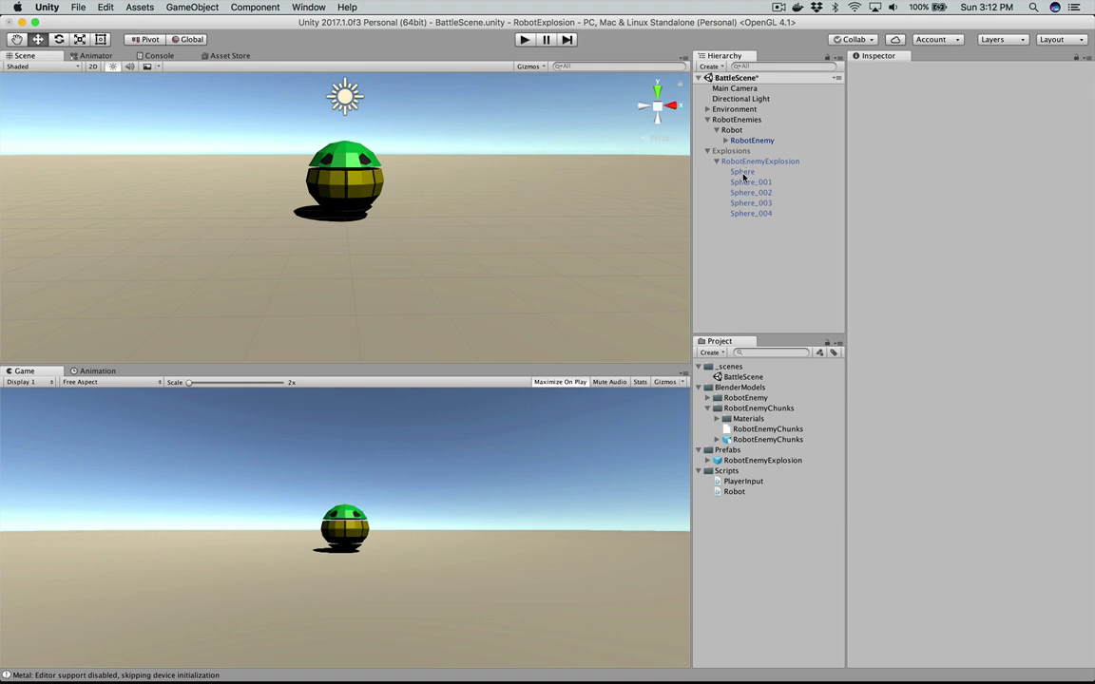
# Step: Assign the RobotEnemyExplosion prefab to the Robot's Explosion Prefab field
pyautogui.click(759, 460)
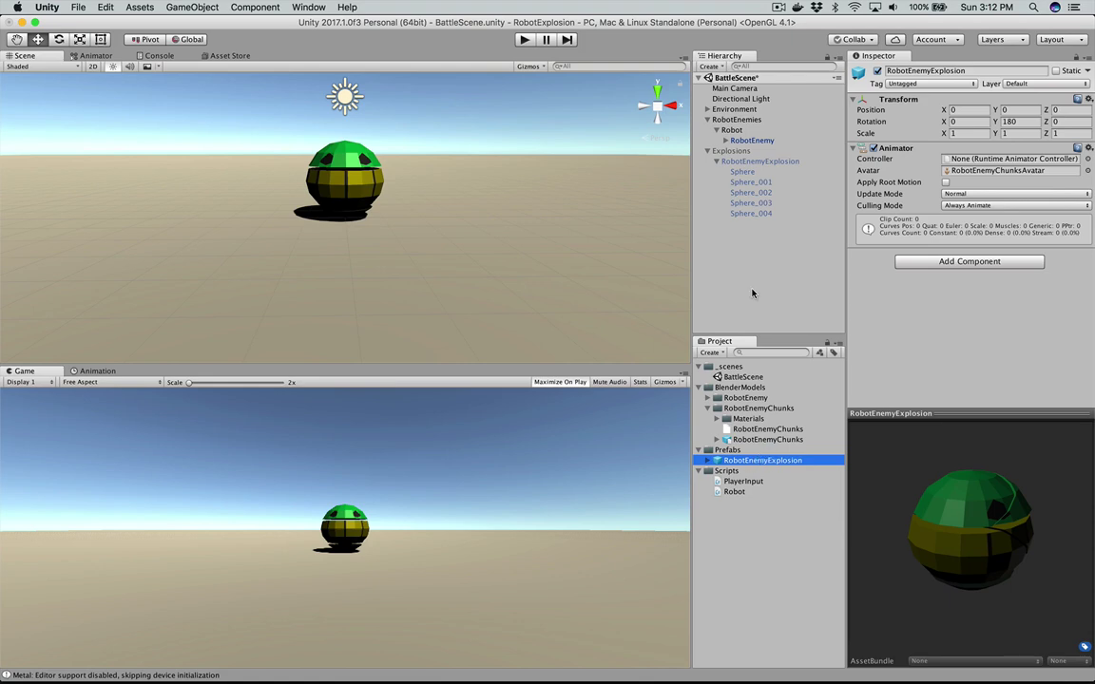
pyautogui.click(728, 130)
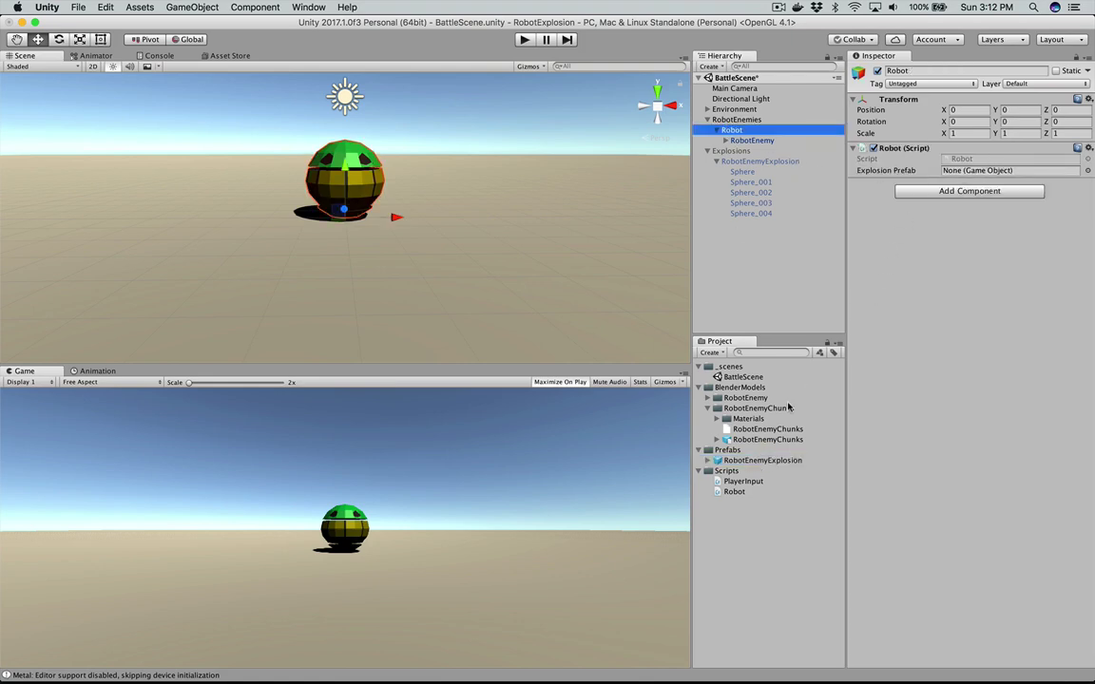
pyautogui.moveTo(755, 465); pyautogui.dragTo(959, 173)
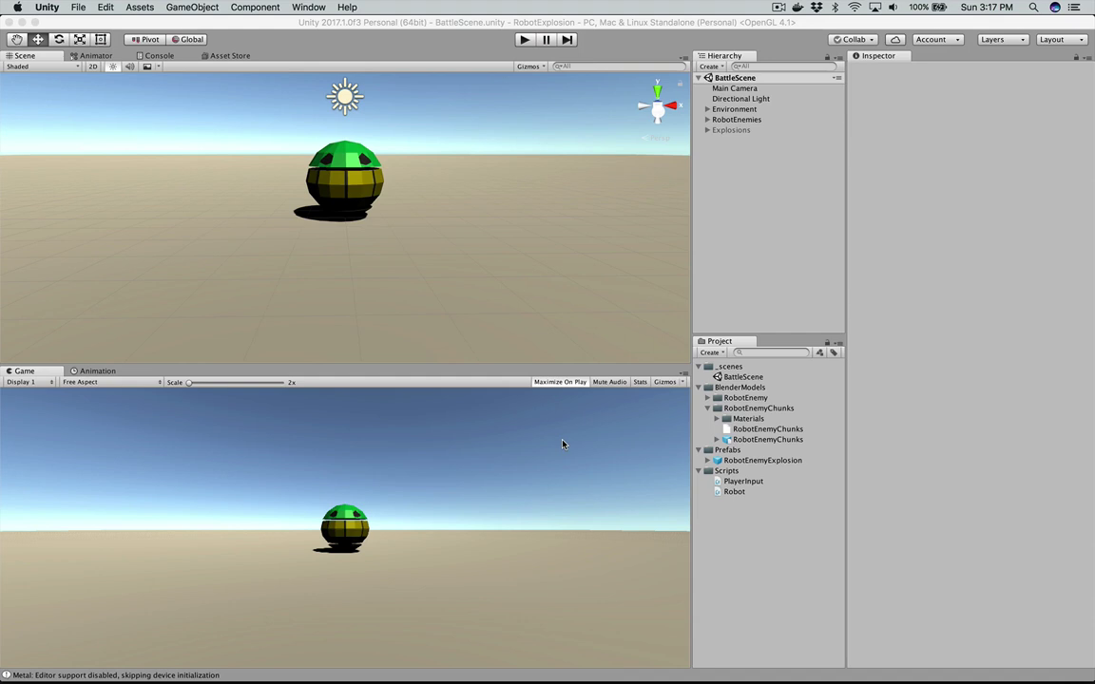
# Step: Reactivate Explosions, expand it to RobotEnemyExplosion, and deactivate the RobotEnemies group
pyautogui.click(738, 129)
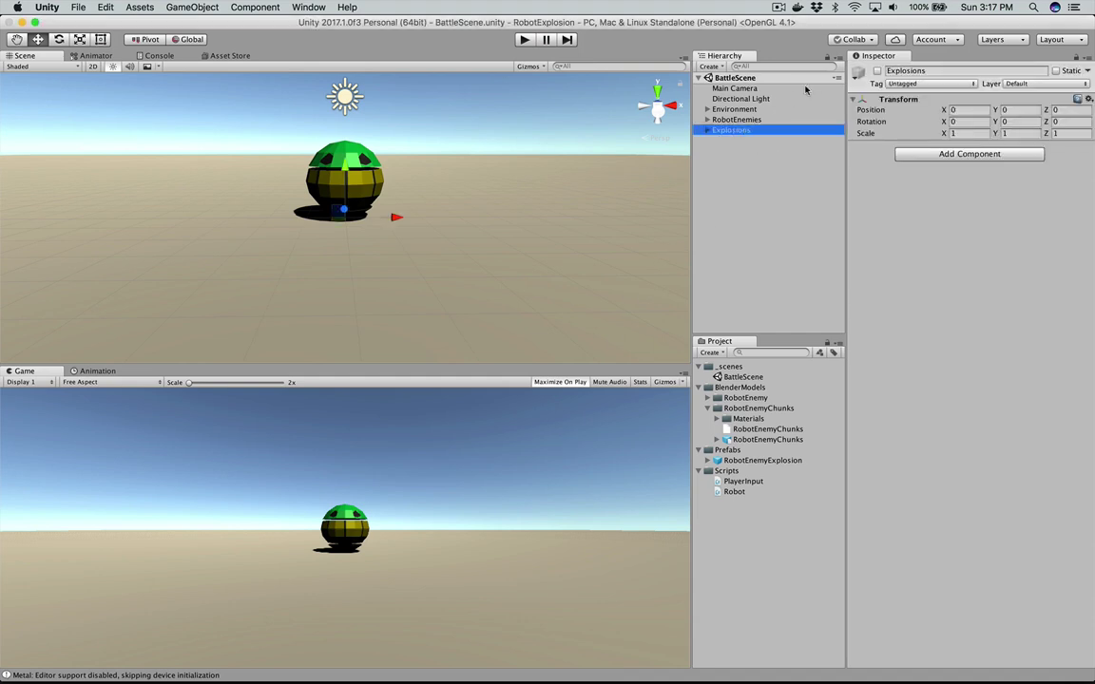
pyautogui.click(878, 71)
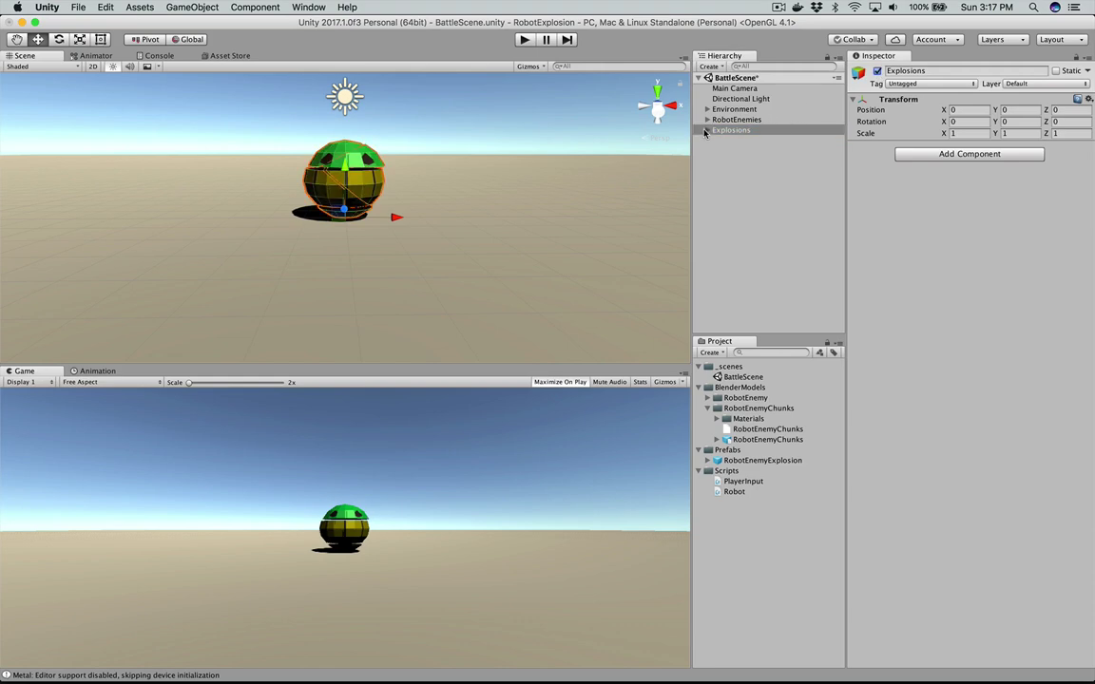
pyautogui.click(707, 129)
pyautogui.click(732, 142)
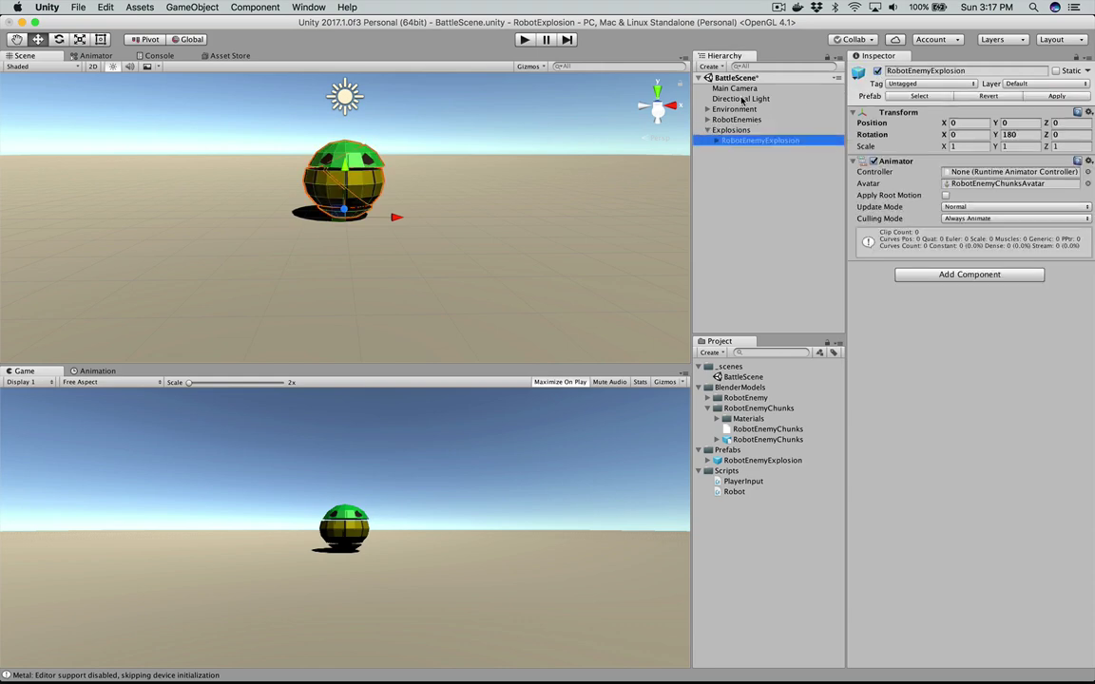
pyautogui.click(726, 119)
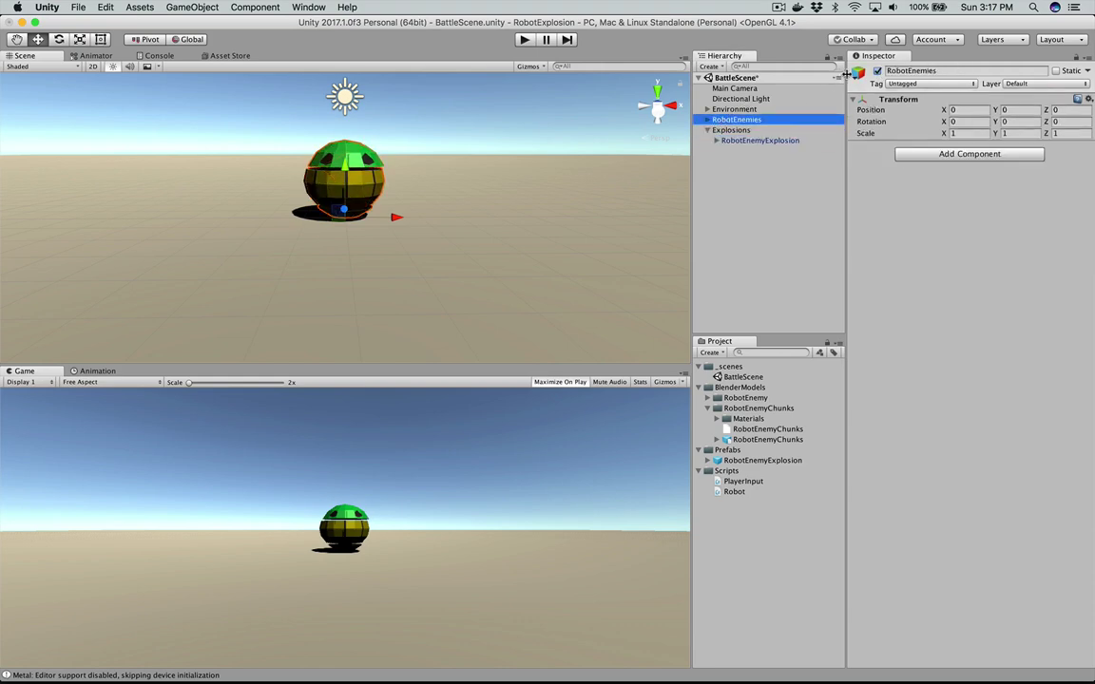
pyautogui.click(877, 71)
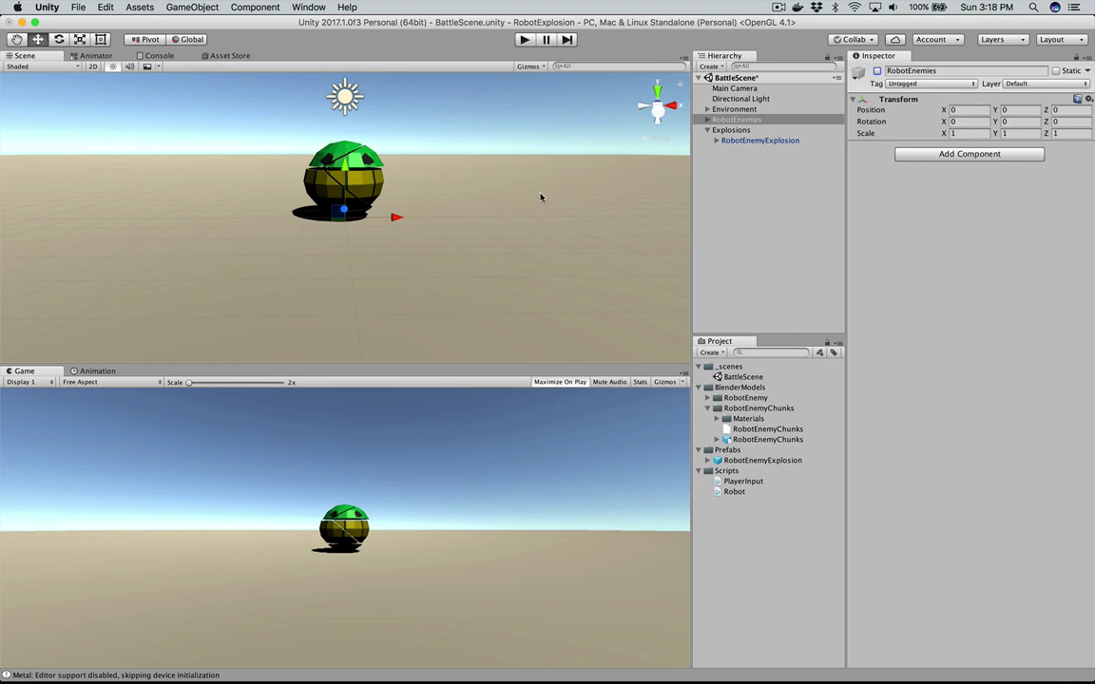
# Step: Create a C# script named ExplosionForce in Scripts and open it in MonoDevelop
pyautogui.click(725, 471)
pyautogui.rightClick(725, 472)
pyautogui.moveTo(806, 451)
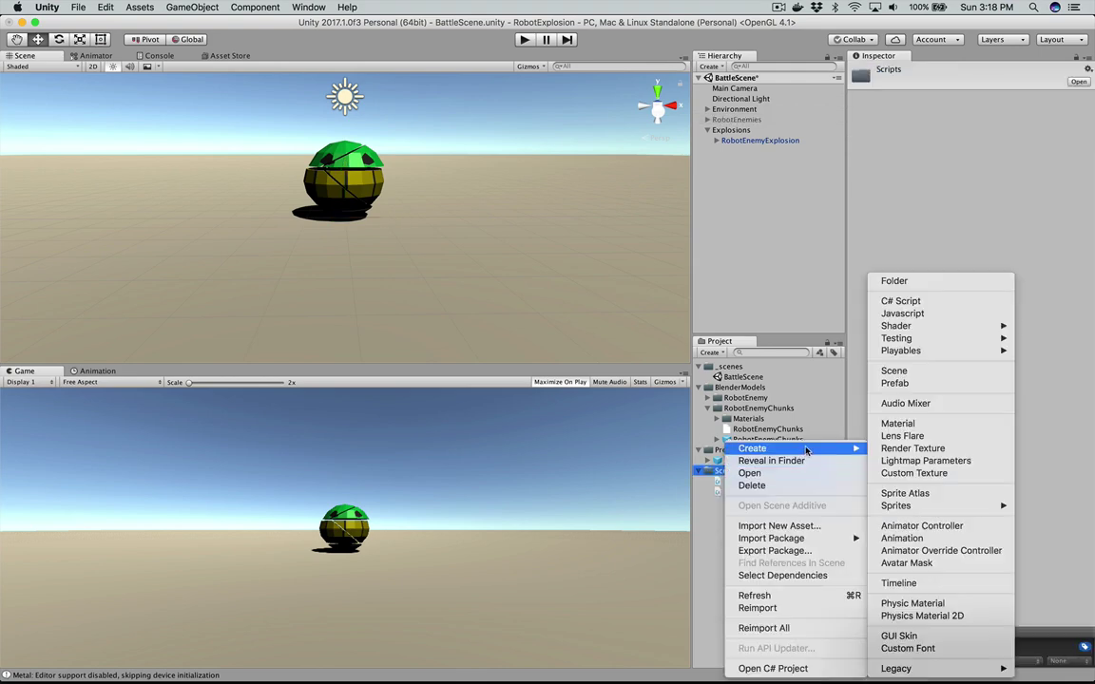
pyautogui.click(934, 302)
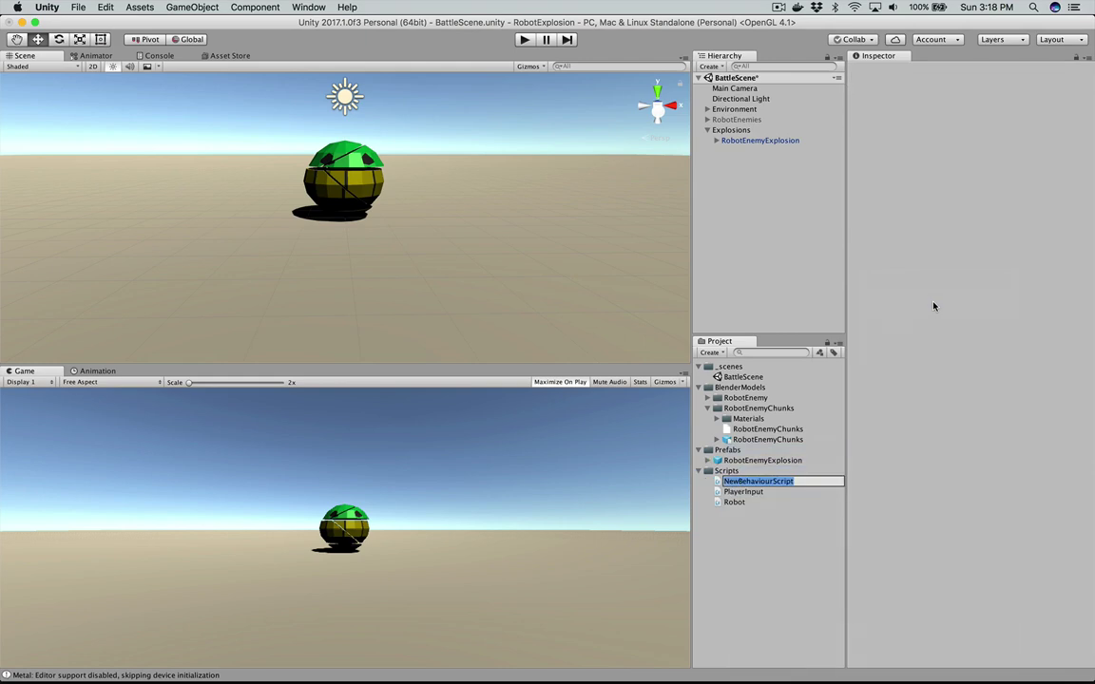
pyautogui.write('ExplosionForce')
pyautogui.press('Return')
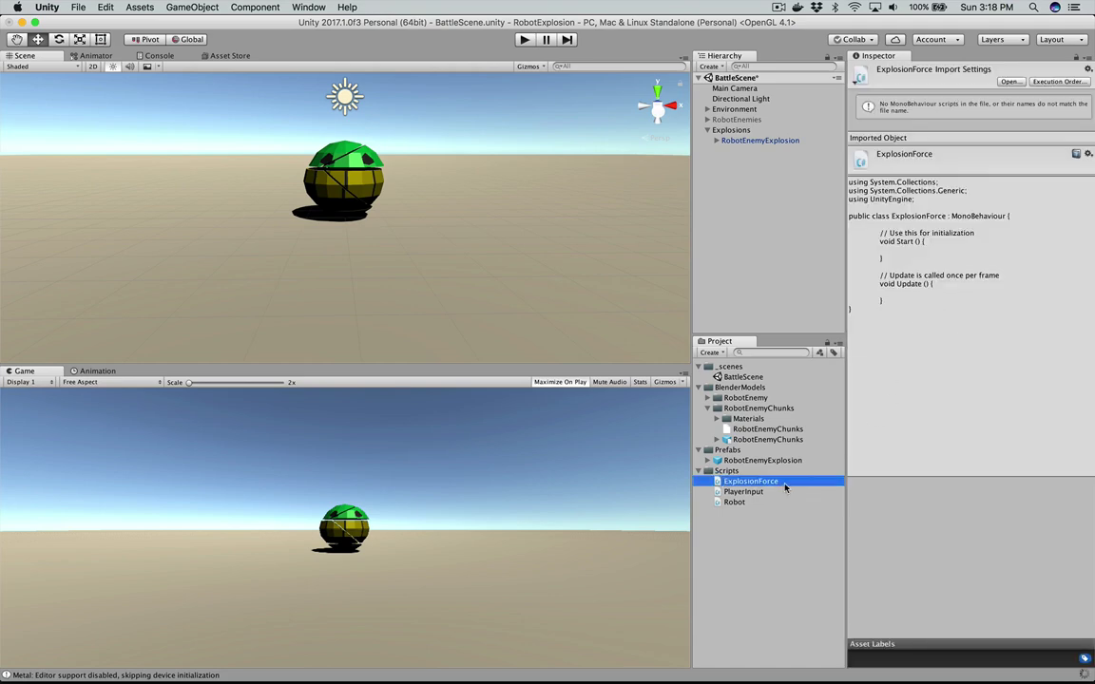
pyautogui.doubleClick(751, 481)
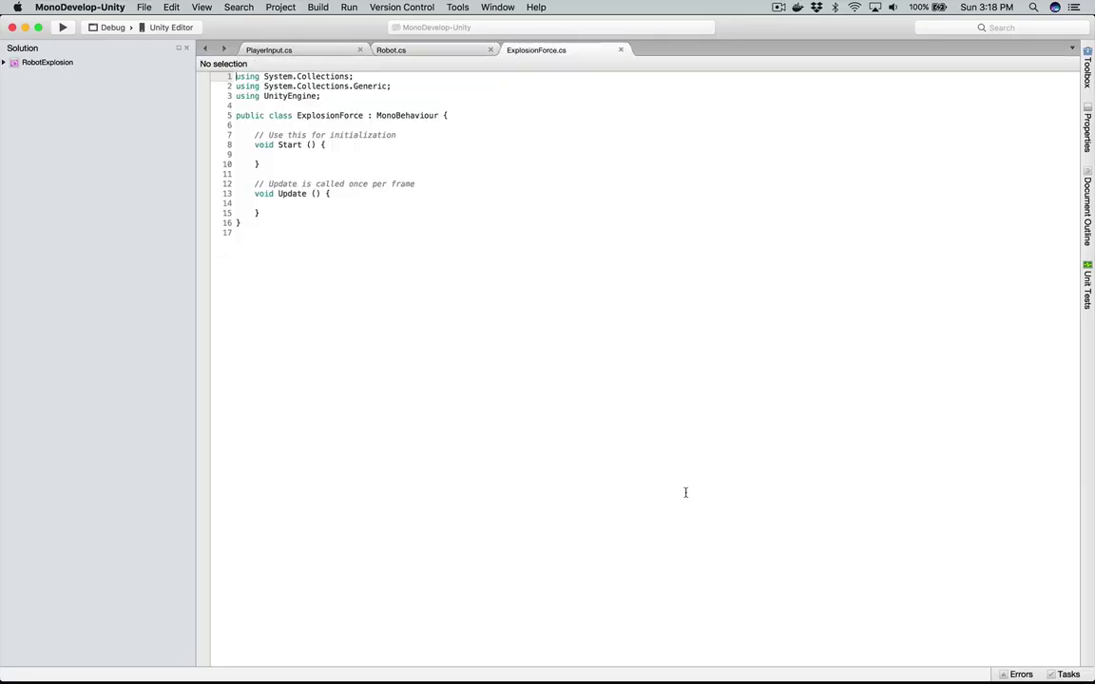
# Step: Replace the script with the copied PermanenceForce code, rename the class to ExplosionForce, and save
pyautogui.press('super+a')
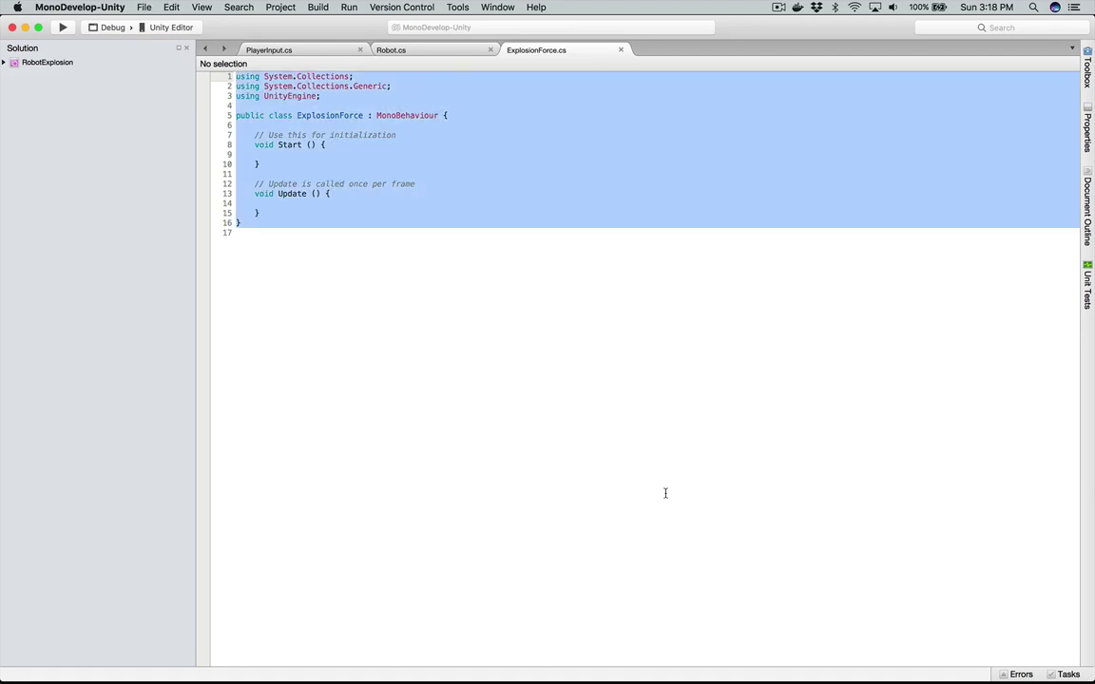
pyautogui.press('super+v')
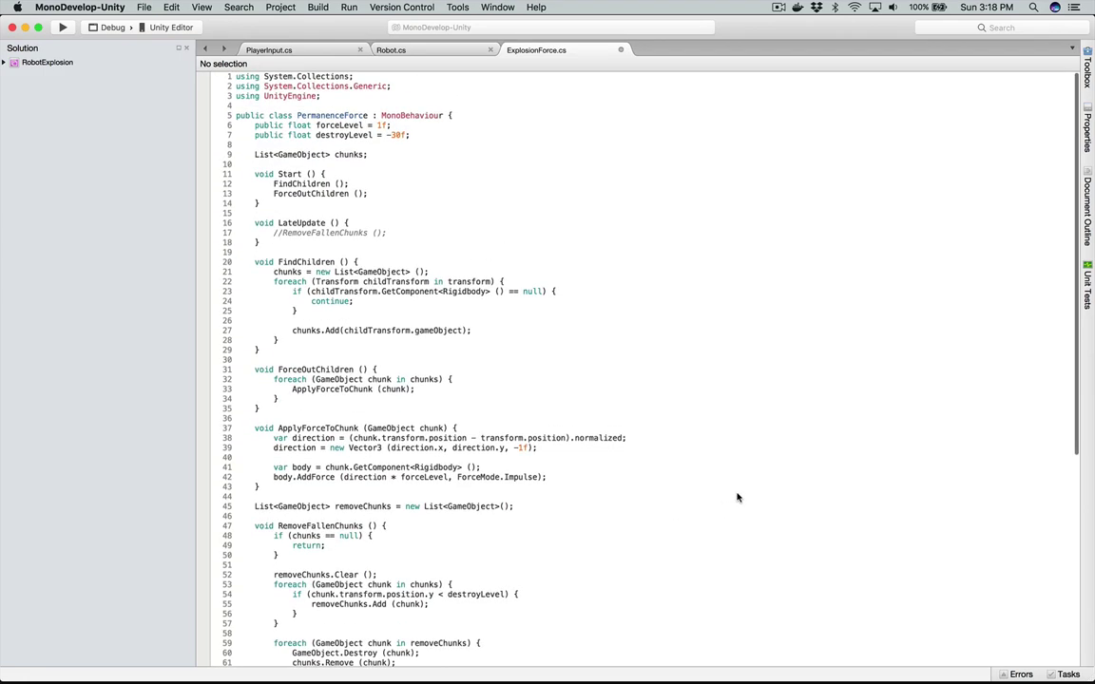
pyautogui.doubleClick(331, 115)
pyautogui.write('Explosion')
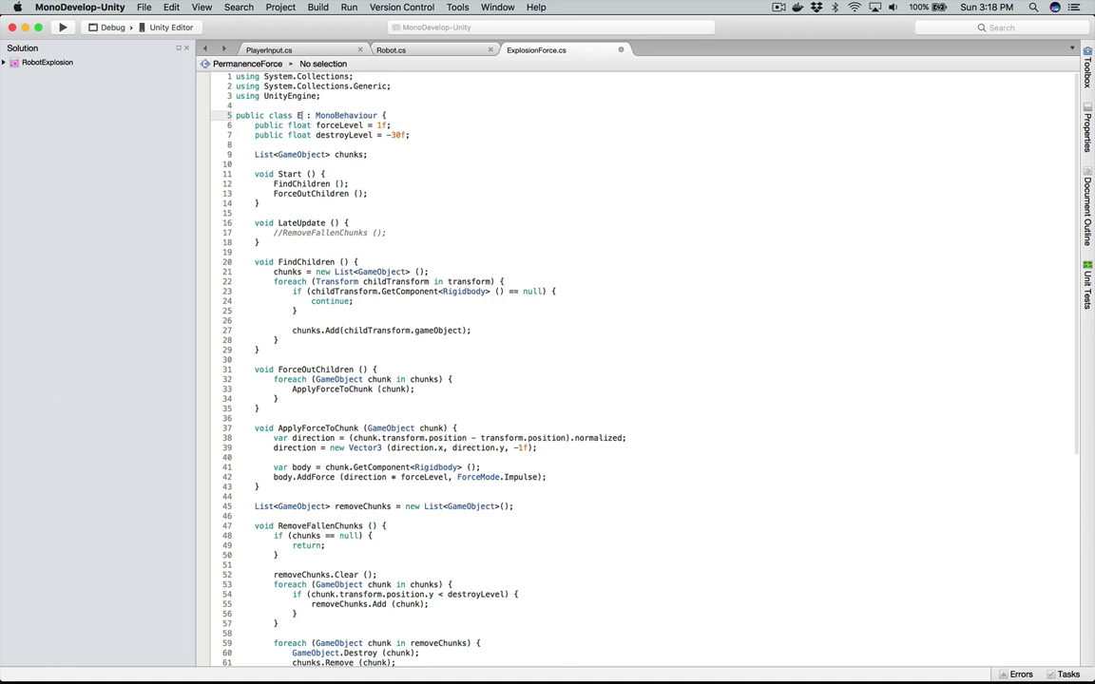
pyautogui.write('Force')
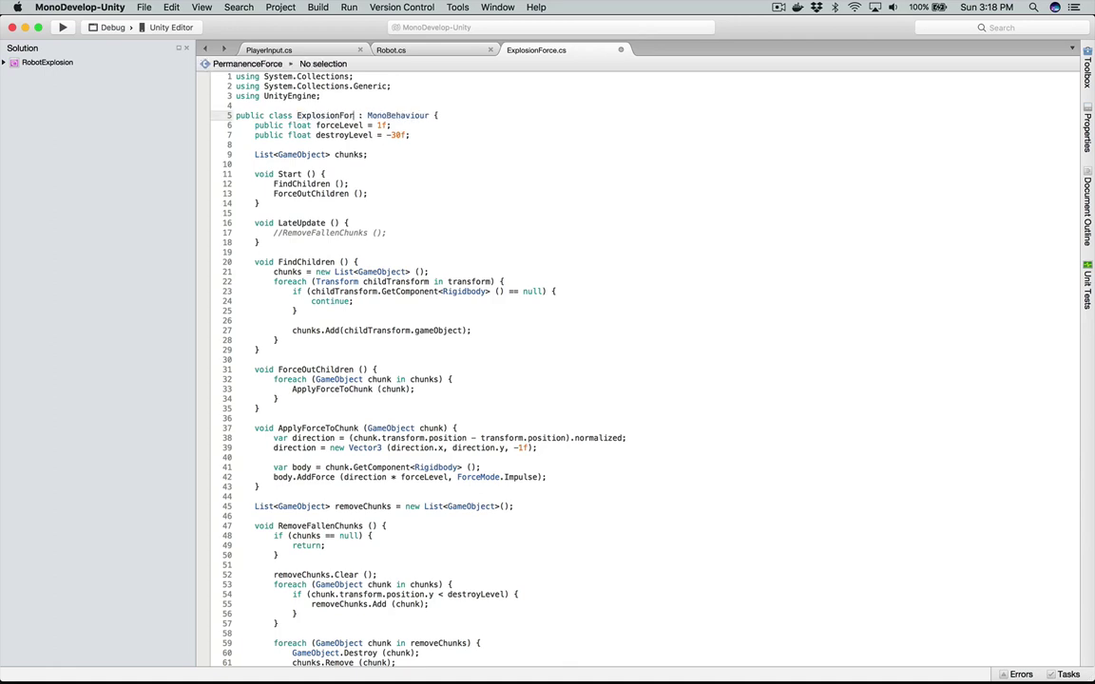
pyautogui.click(363, 252)
pyautogui.press('super+s')
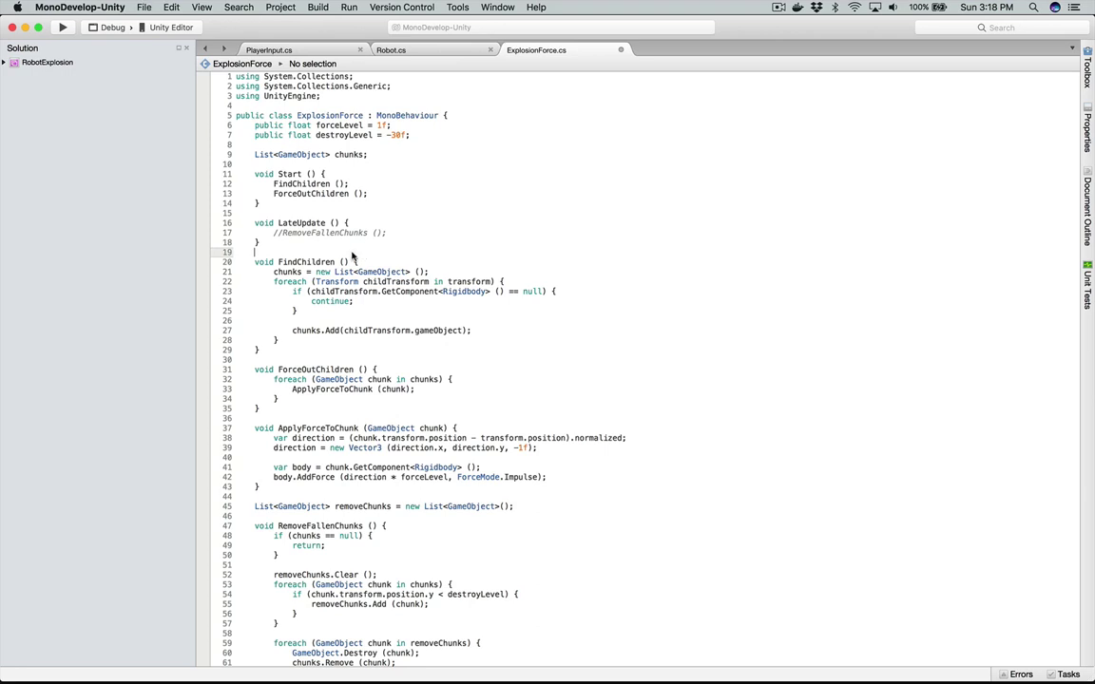
# Step: Review the Start method's FindChildren and ForceOutChildren calls and the chunks list
pyautogui.click(292, 174)
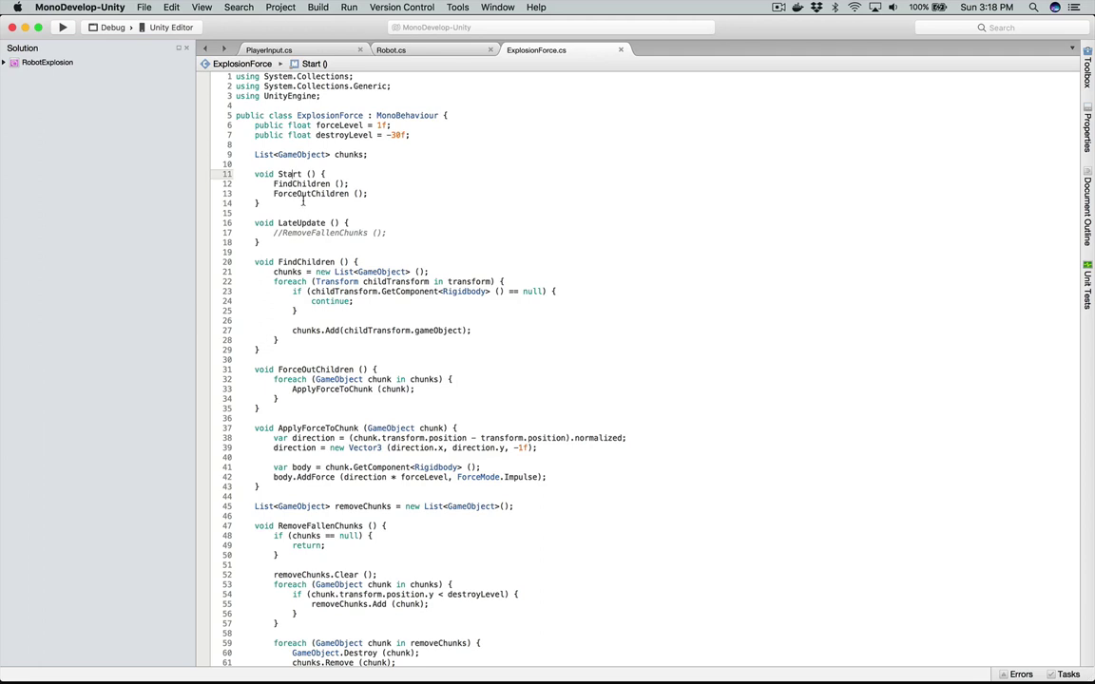
pyautogui.doubleClick(303, 183)
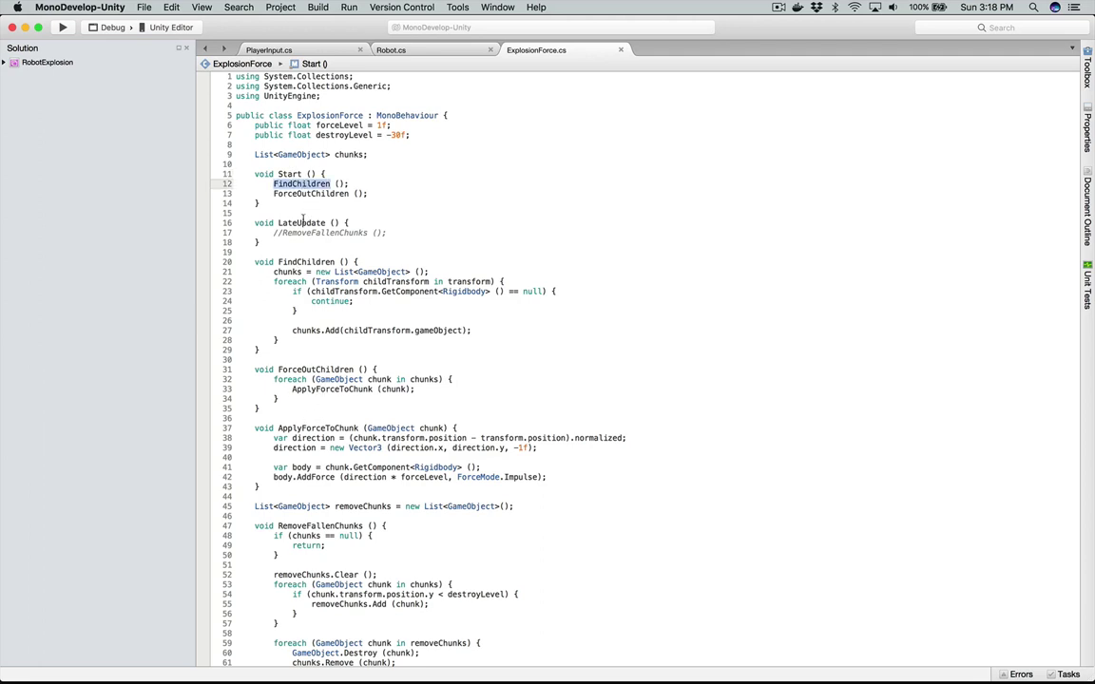
pyautogui.doubleClick(314, 194)
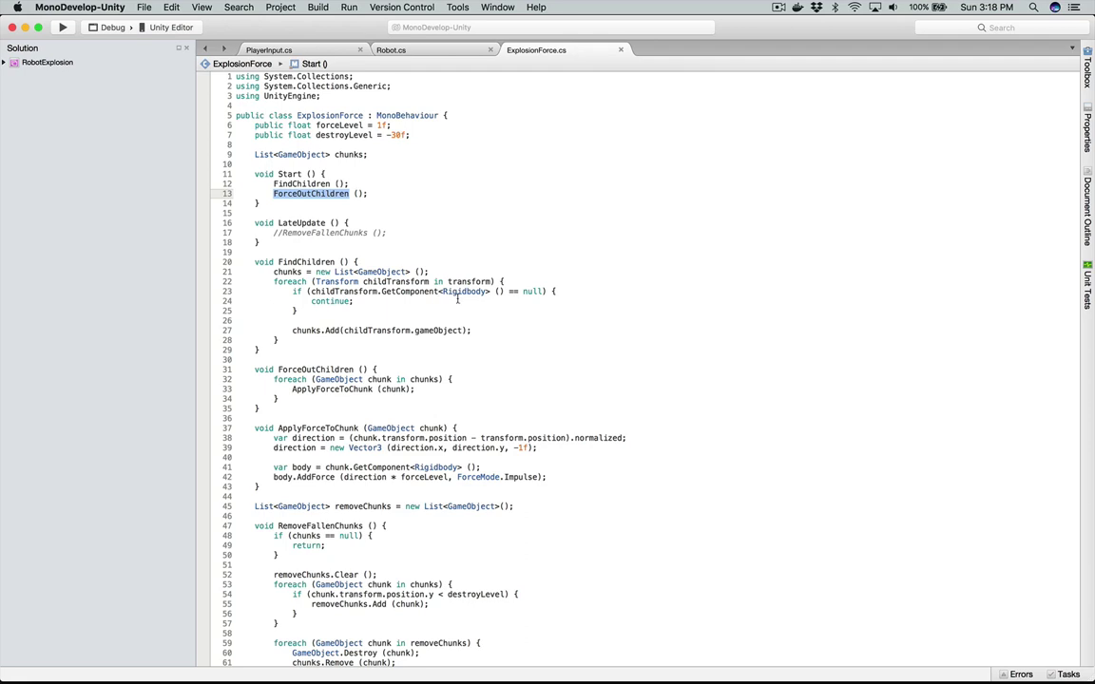
pyautogui.click(380, 339)
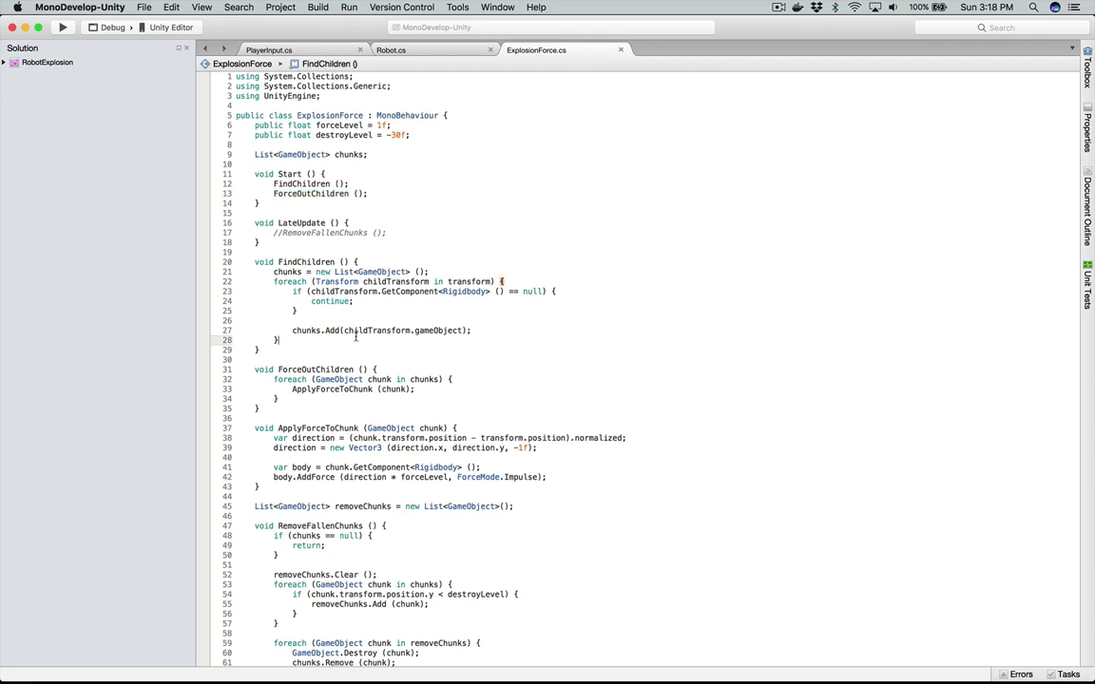
pyautogui.click(331, 154)
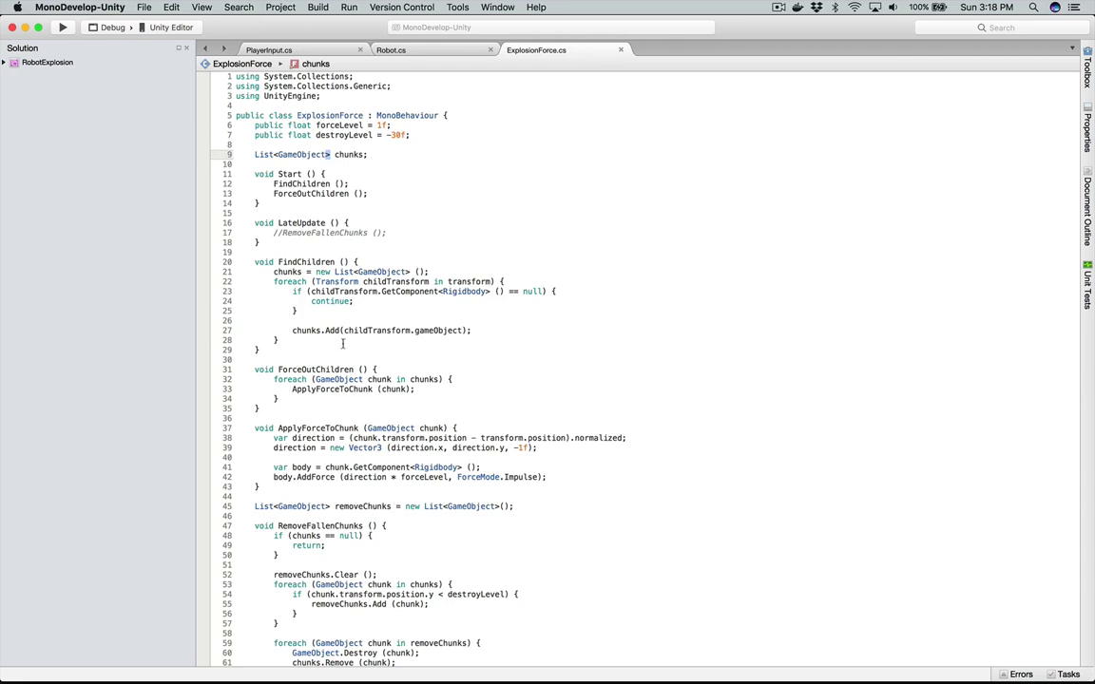
pyautogui.click(309, 379)
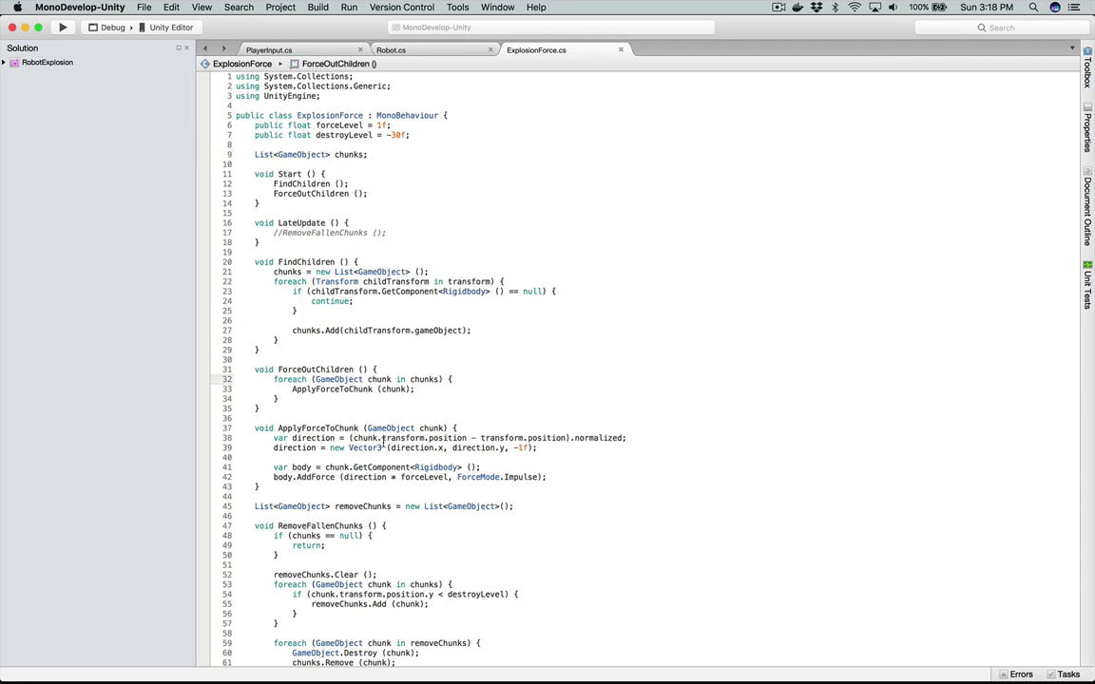
pyautogui.scroll(-3, 383, 438)
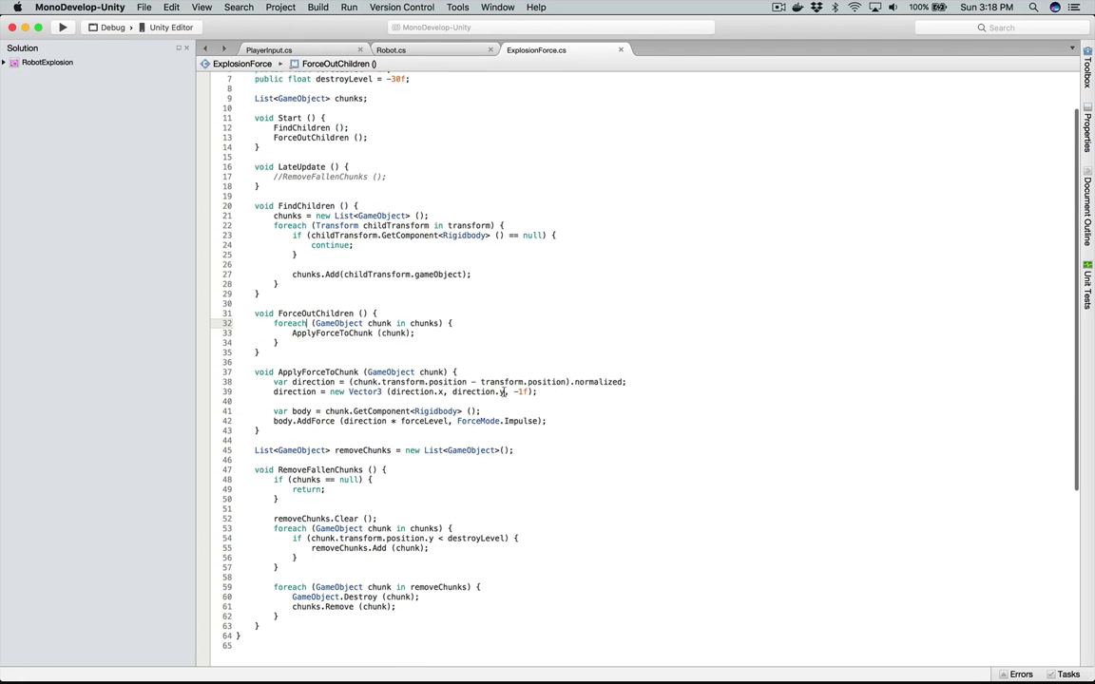
# Step: Review the ApplyForceToChunk method, then return to the Unity editor
pyautogui.click(360, 392)
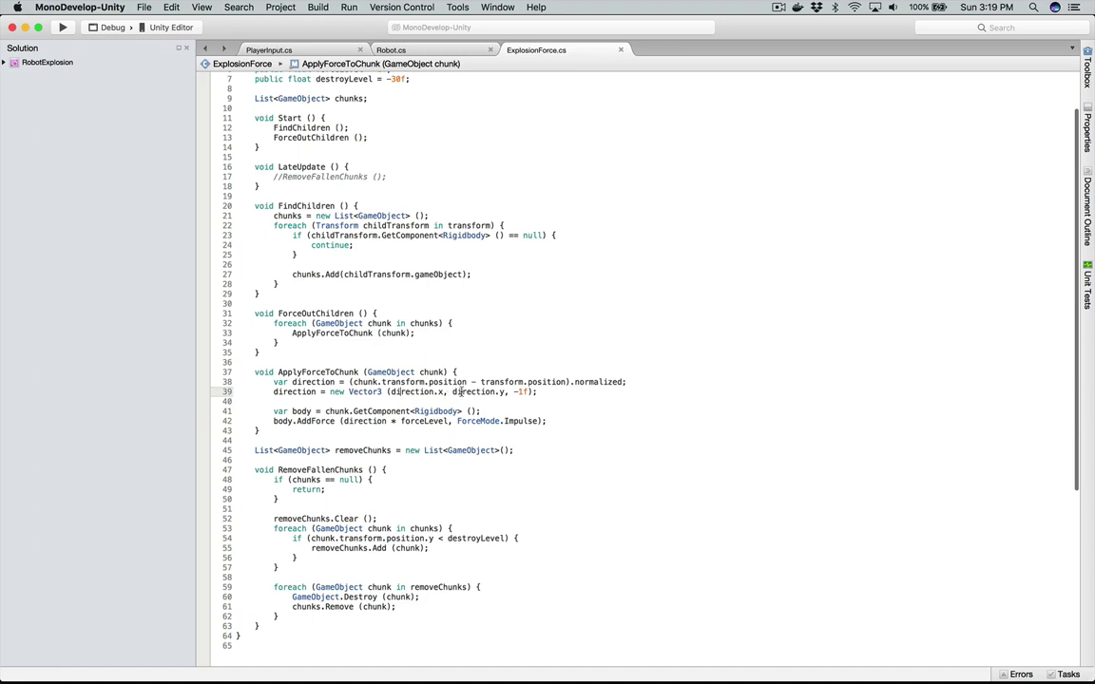
pyautogui.scroll(-3, 461, 391)
pyautogui.scroll(-1, 461, 392)
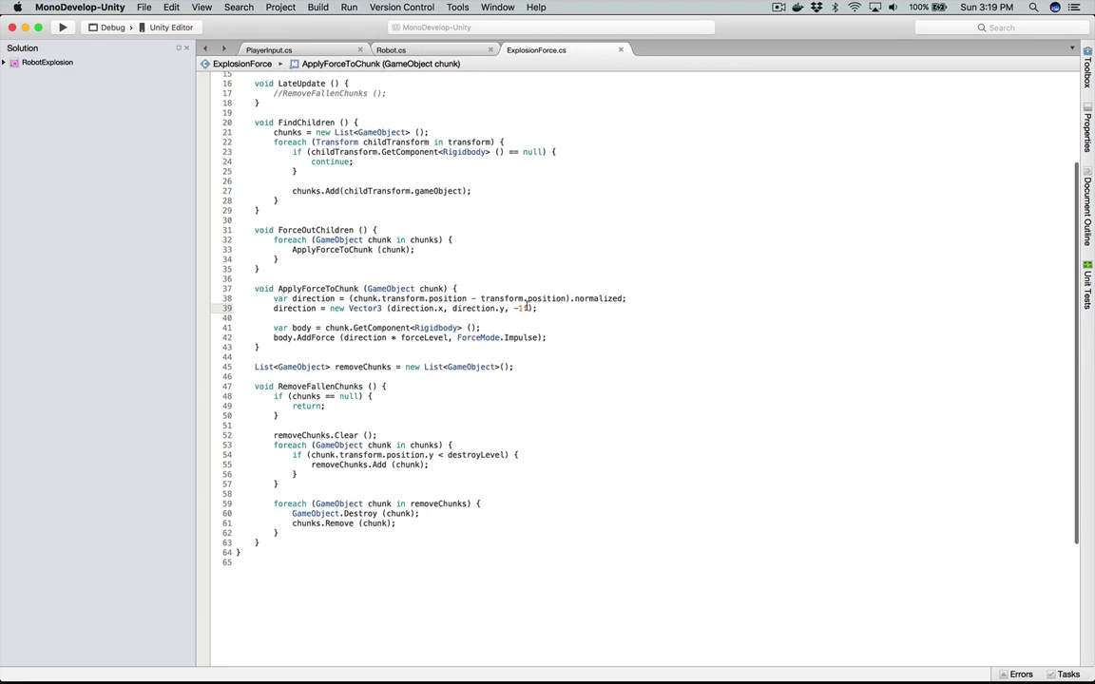
pyautogui.click(554, 318)
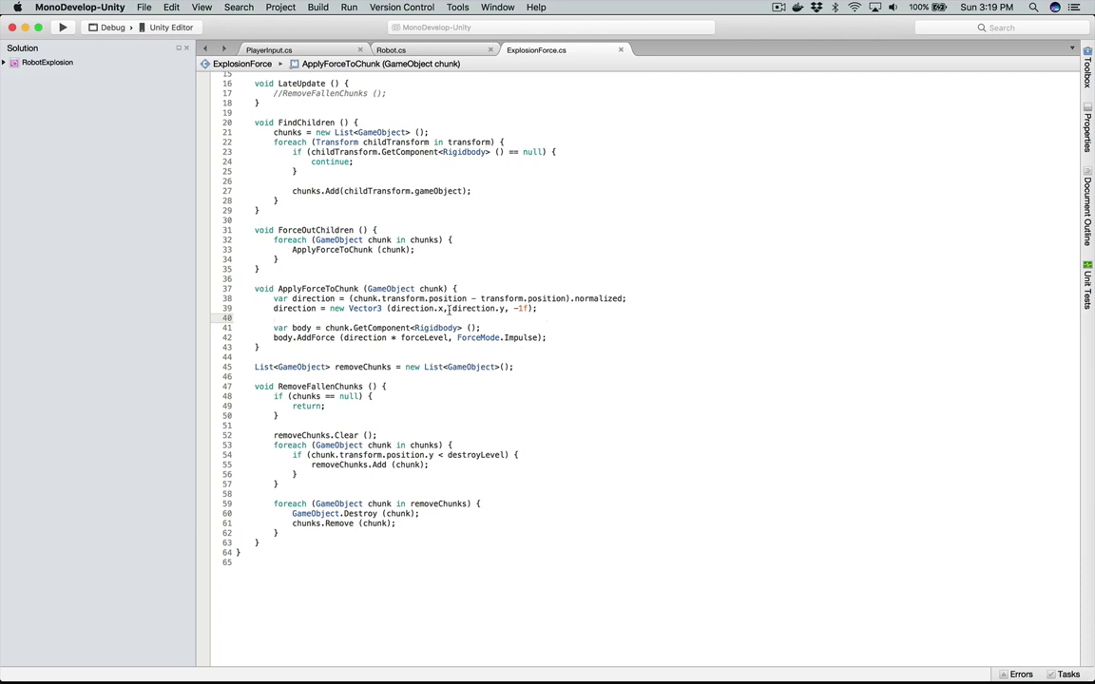
pyautogui.moveTo(449, 310)
pyautogui.scroll(-5, 449, 380)
pyautogui.scroll(5, 556, 350)
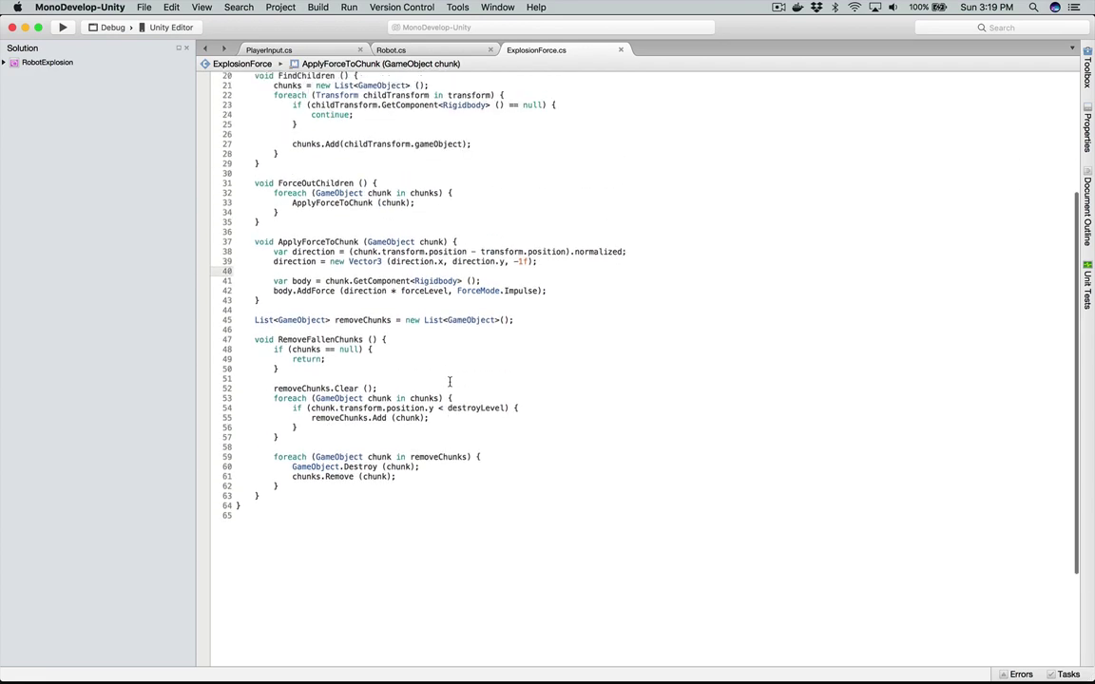
pyautogui.click(570, 342)
pyautogui.scroll(5, 629, 353)
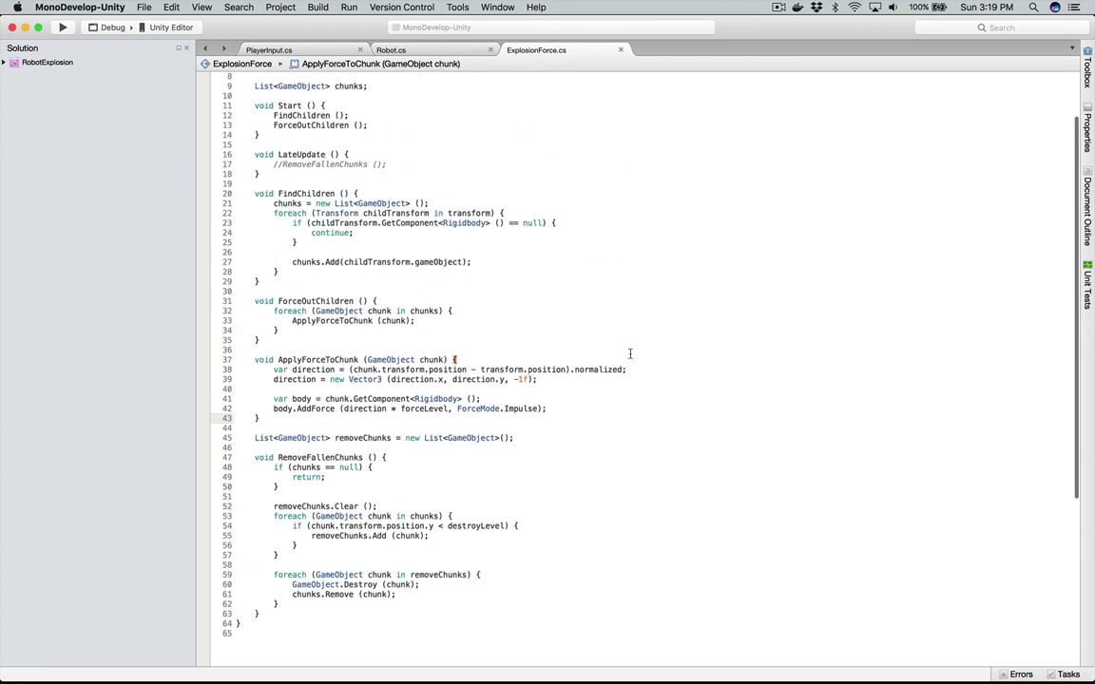
pyautogui.press('super+Tab')
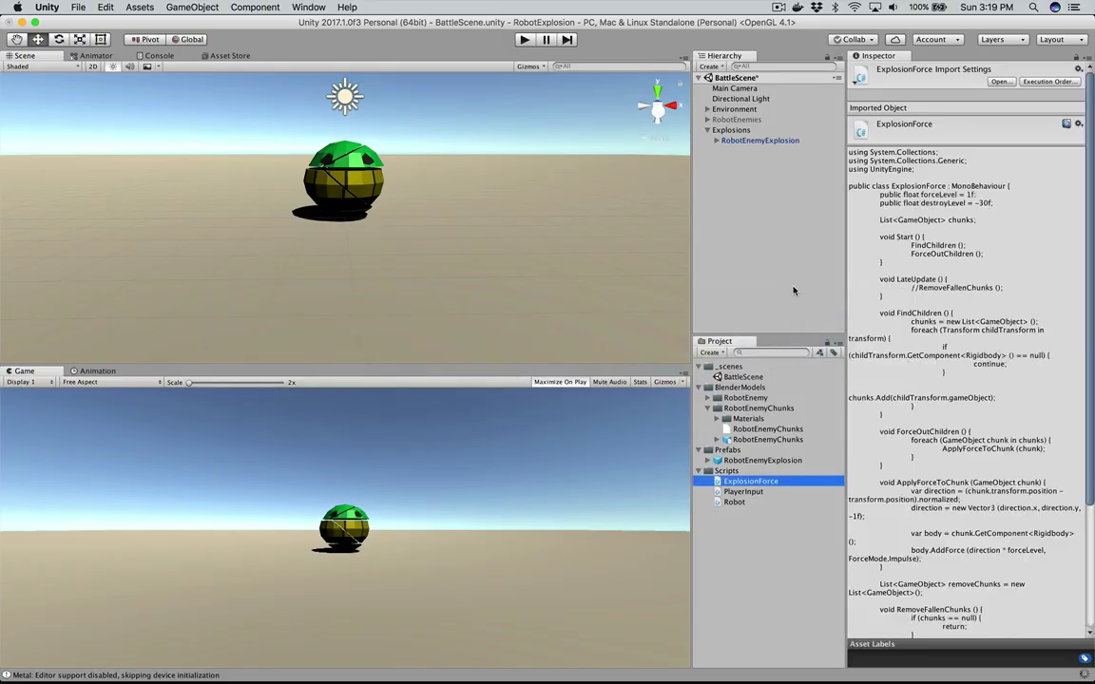
# Step: Attach the ExplosionForce script to RobotEnemyExplosion and save the scene
pyautogui.click(751, 141)
pyautogui.press('Right')
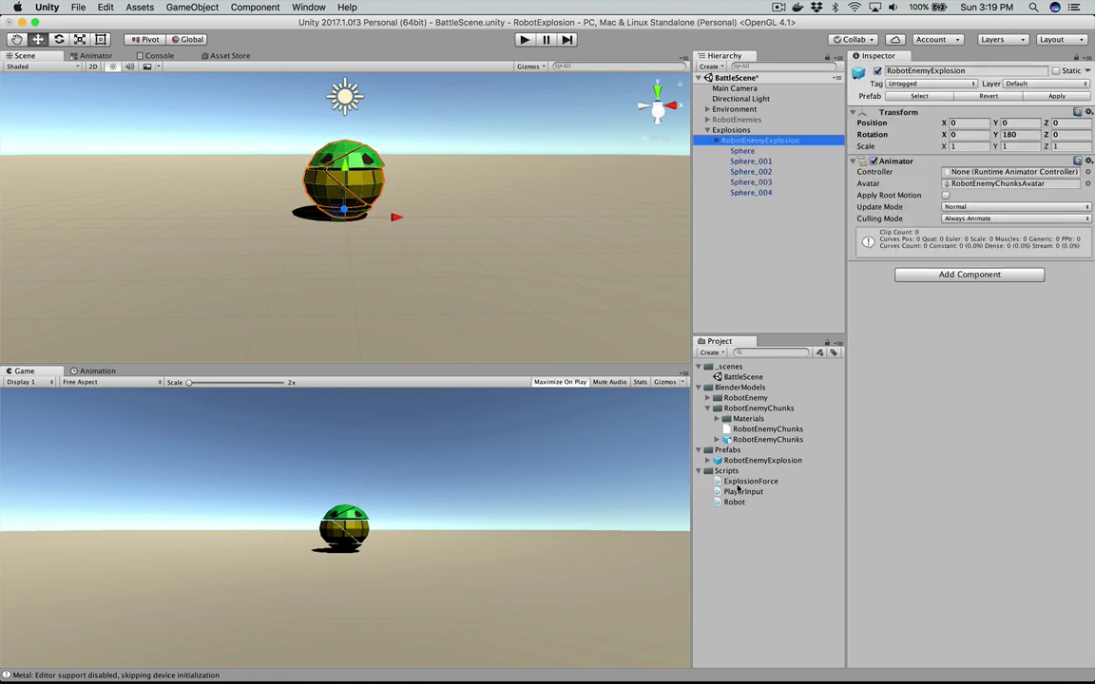
pyautogui.moveTo(748, 486); pyautogui.dragTo(750, 139)
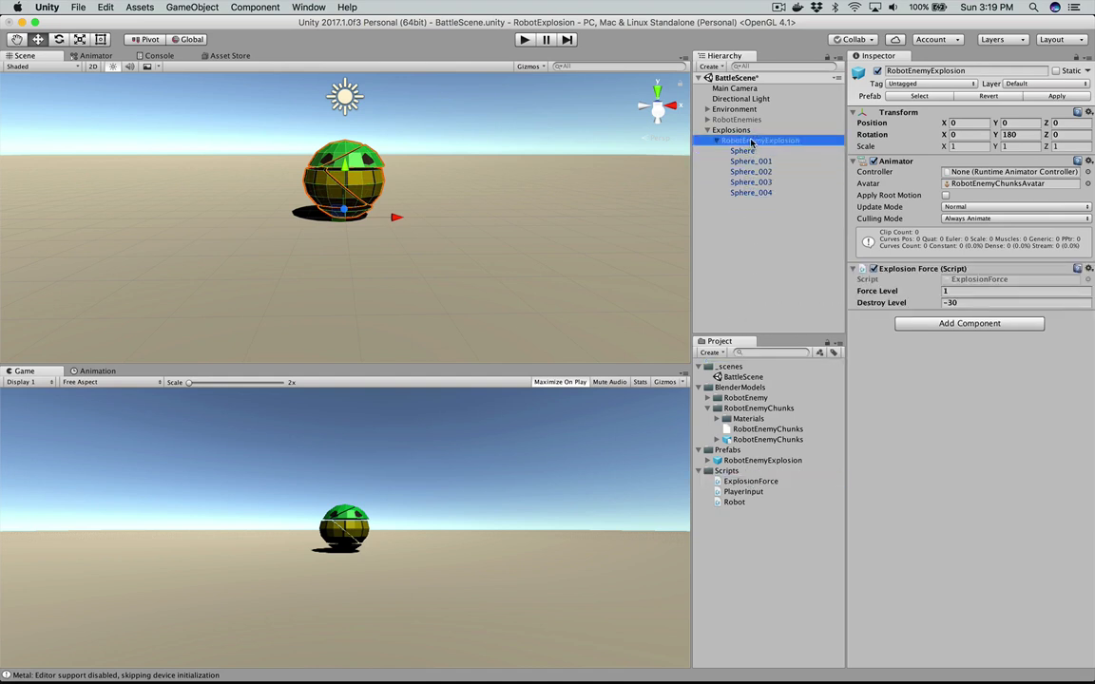
pyautogui.press('super+s')
# Step: Play-test the explosion, lower Force Level to 0.5, and play-test it again
pyautogui.click(523, 41)
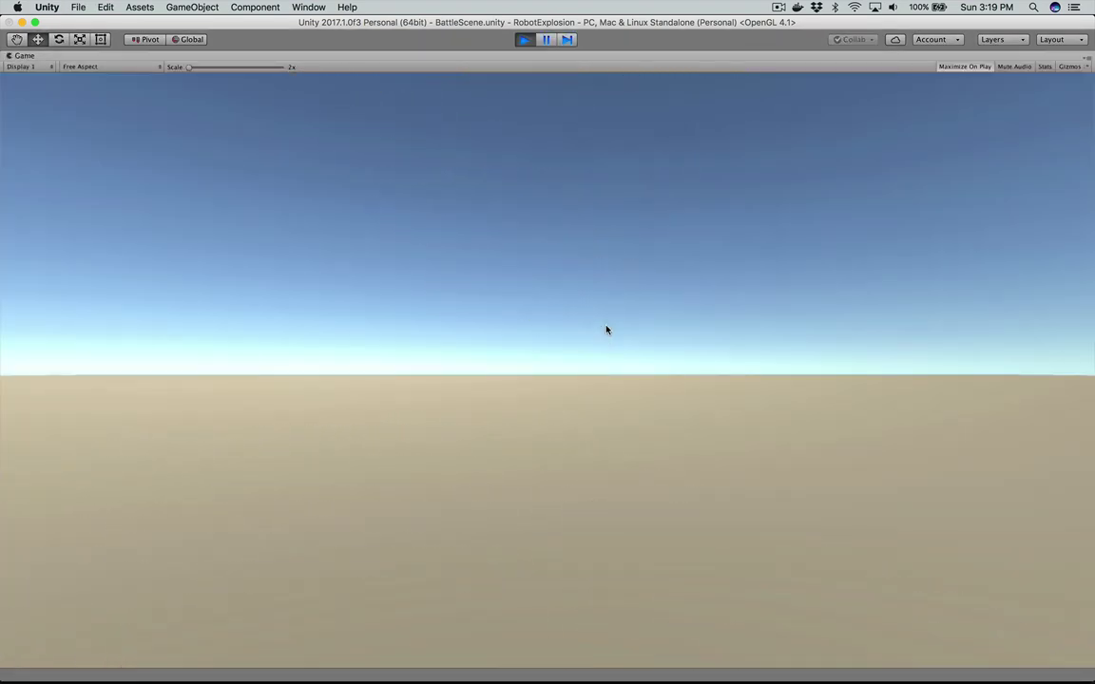
pyautogui.click(523, 40)
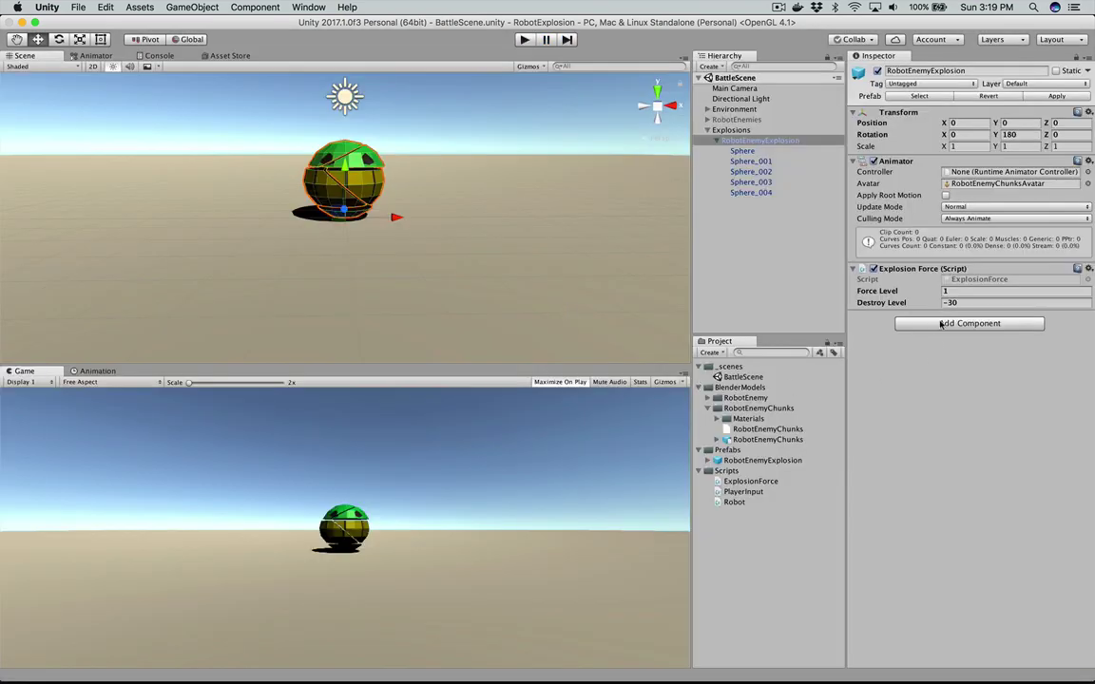
pyautogui.click(966, 293)
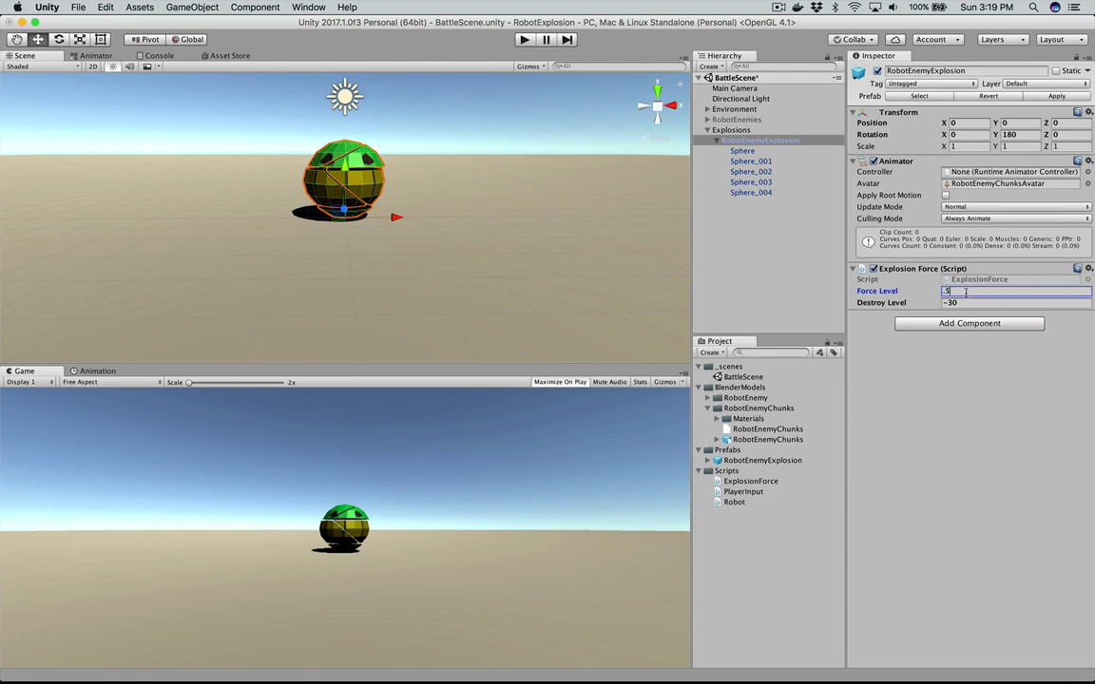
pyautogui.click(524, 40)
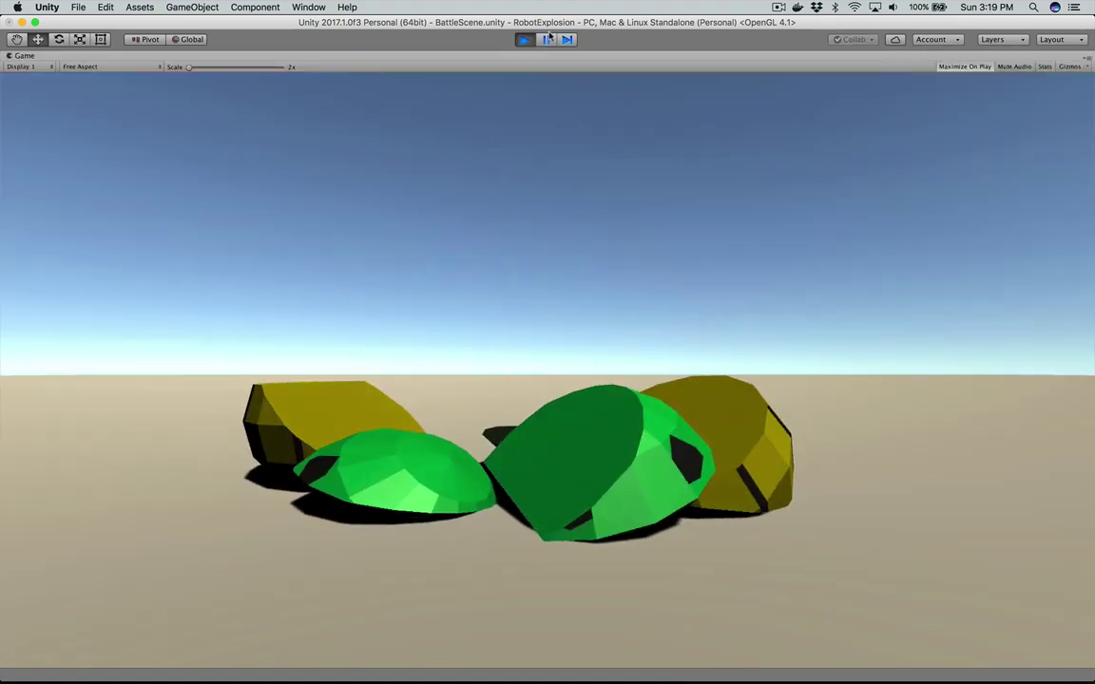
pyautogui.press('super+p')
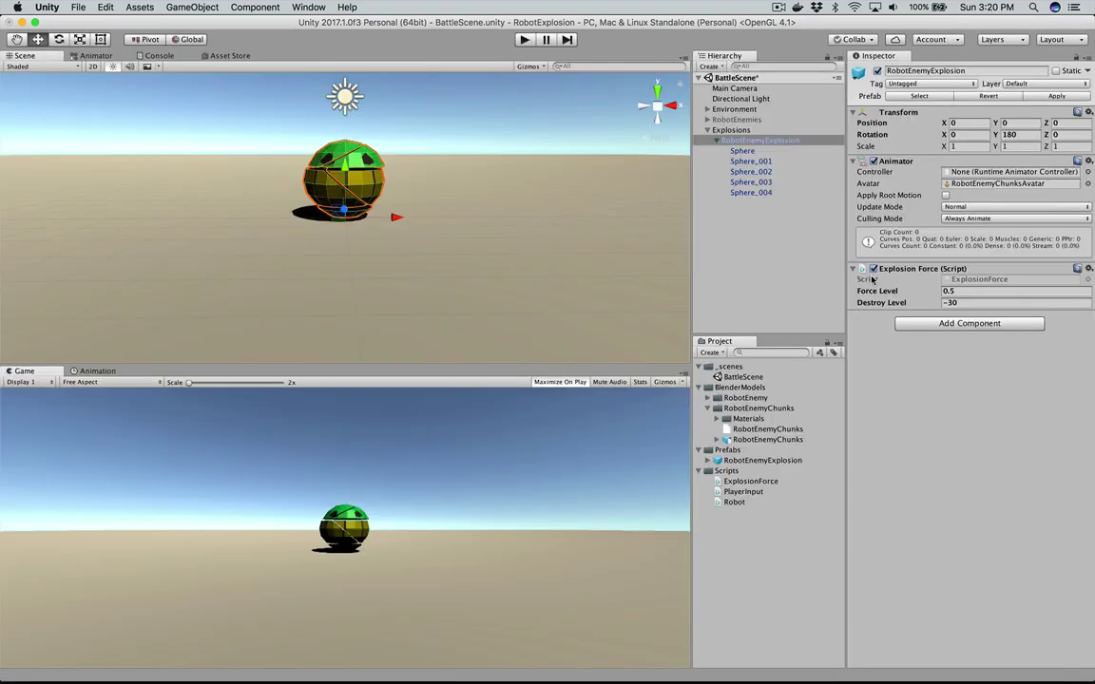
# Step: Tilt the top Sphere chunk to a new angle and frame RobotEnemyExplosion in the scene
pyautogui.click(743, 151)
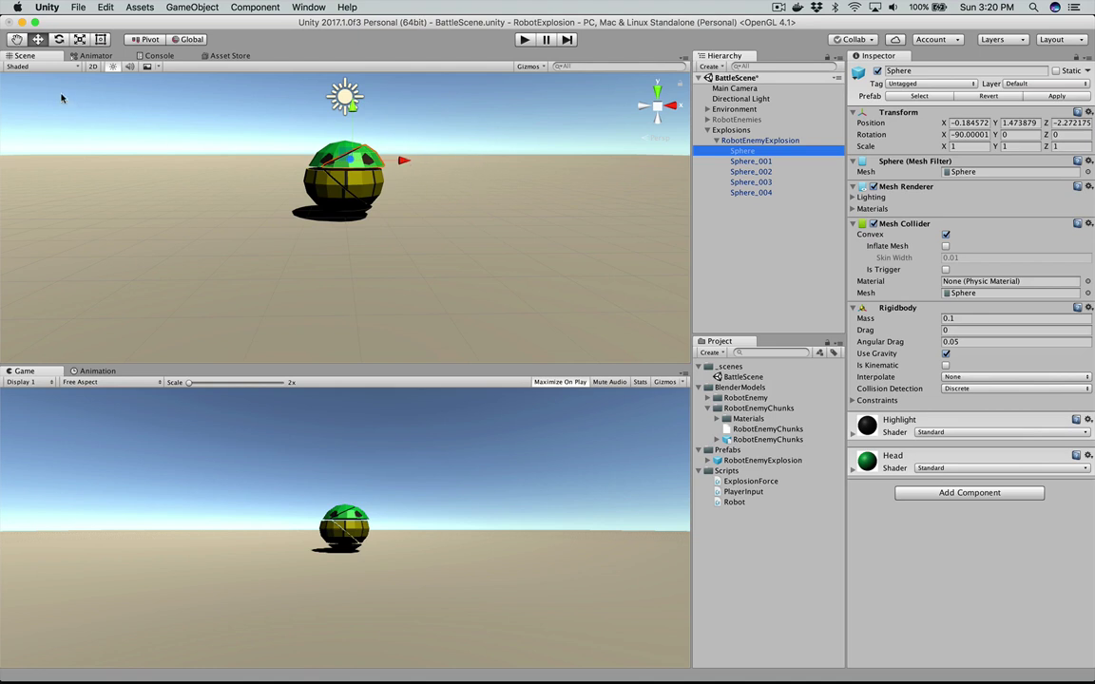
pyautogui.click(59, 40)
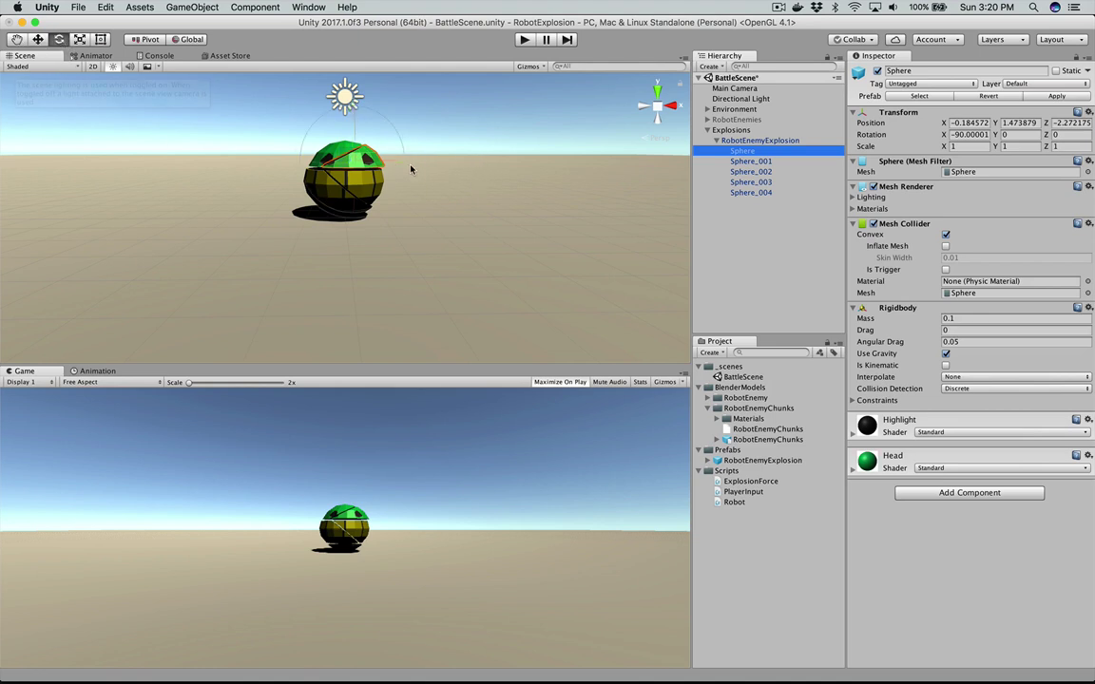
pyautogui.moveTo(409, 160); pyautogui.dragTo(358, 222)
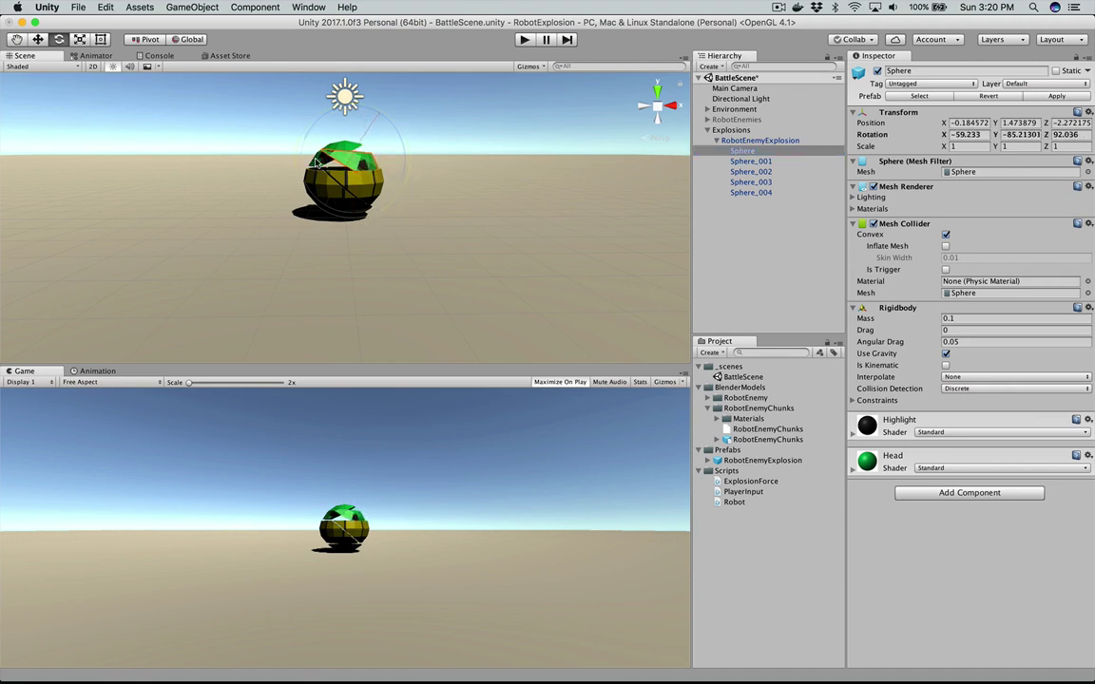
pyautogui.press('w')
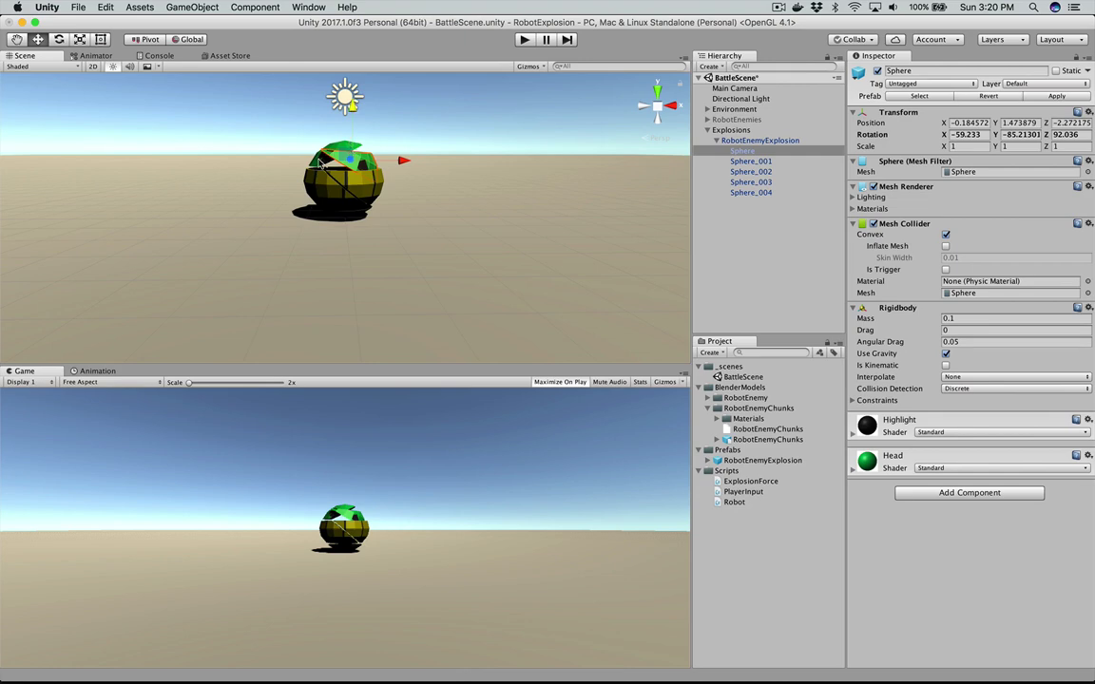
pyautogui.click(320, 164)
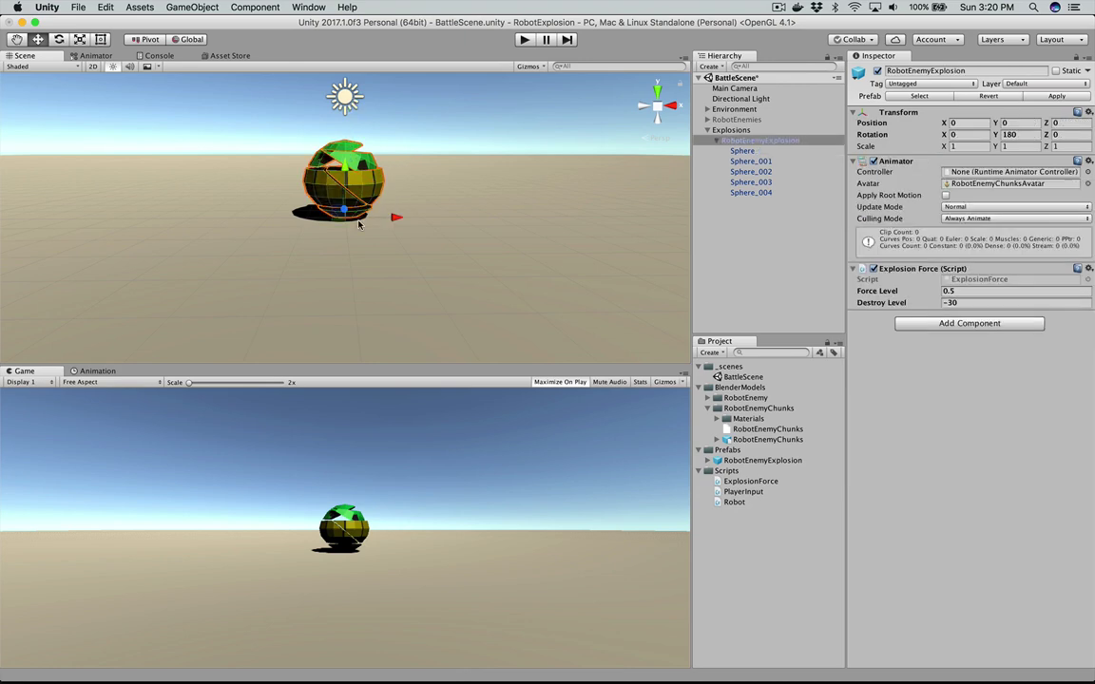
pyautogui.press('f')
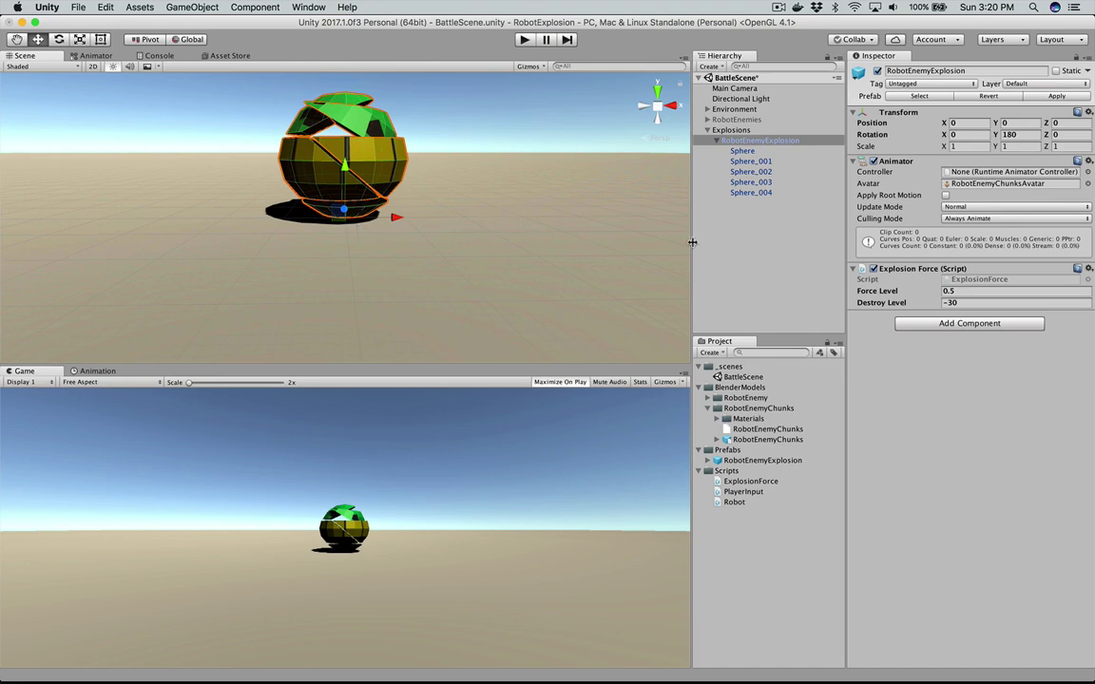
# Step: Slide the bottom chunk Sphere_001 right to X -0.62 and tilt it
pyautogui.click(743, 151)
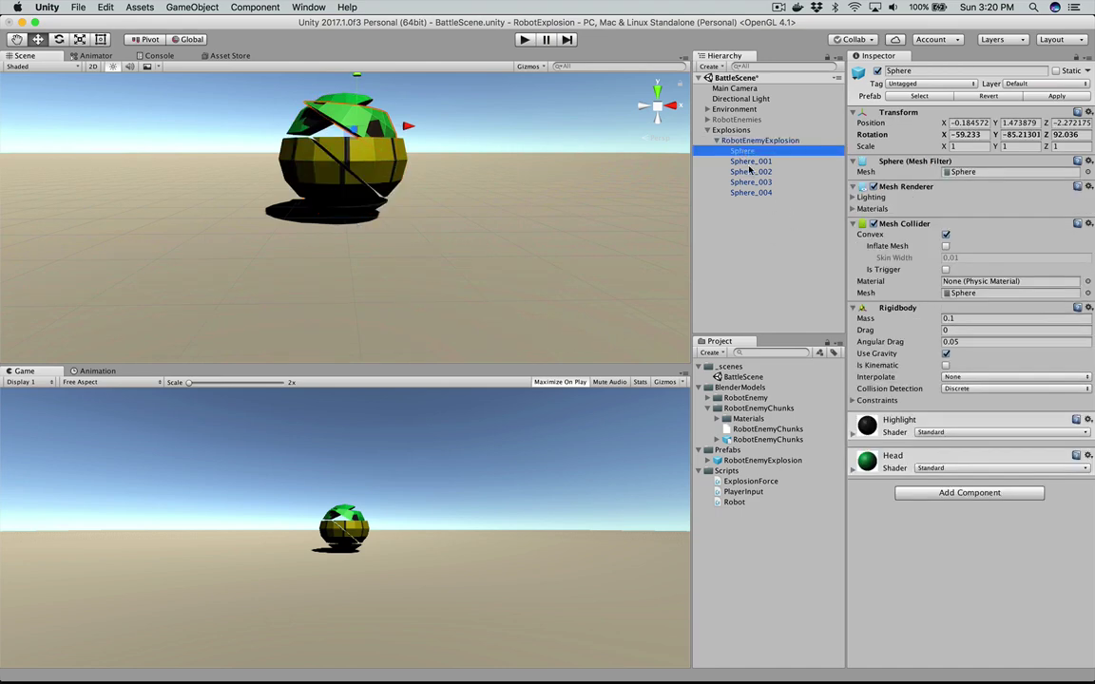
pyautogui.click(751, 161)
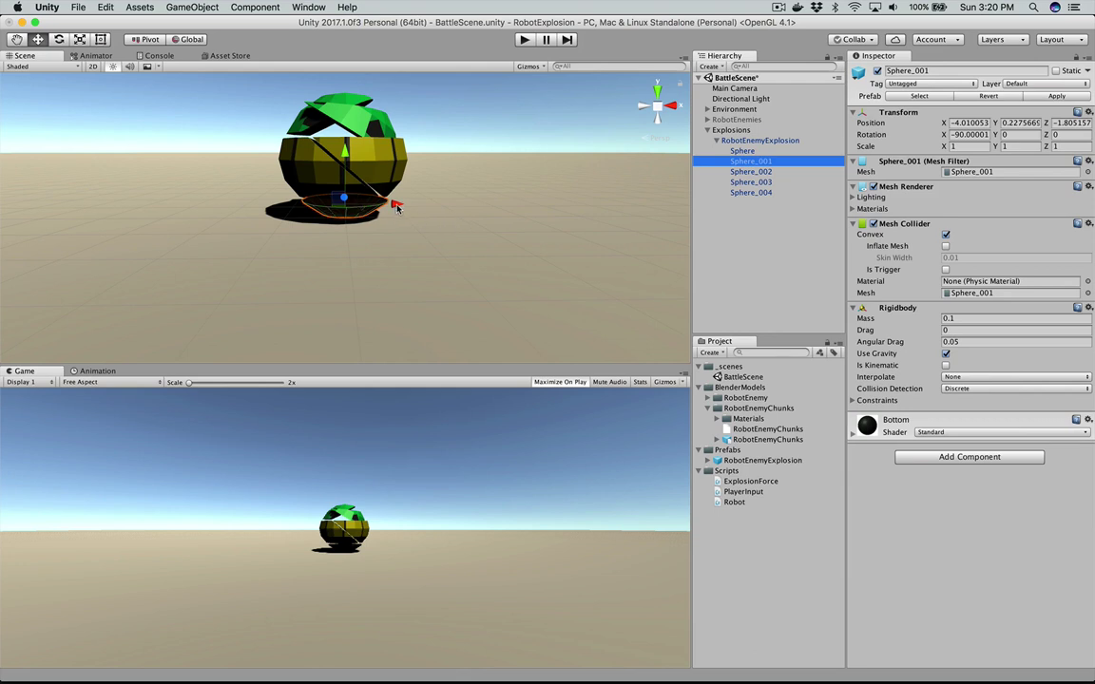
pyautogui.moveTo(396, 204); pyautogui.dragTo(432, 203)
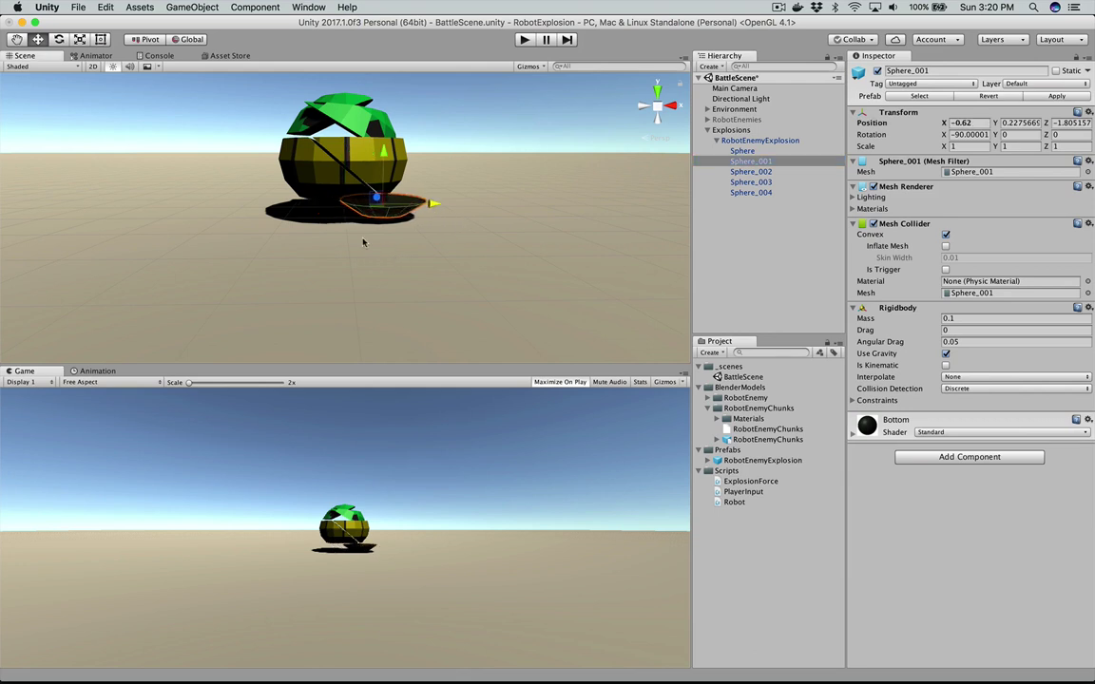
pyautogui.press('e')
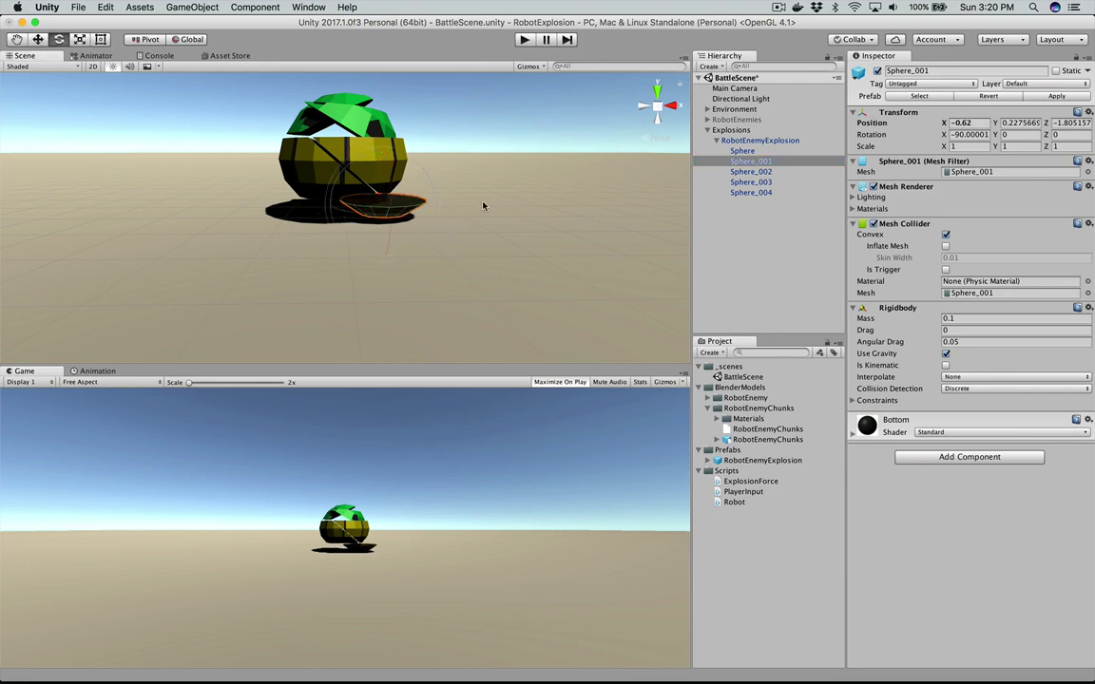
pyautogui.moveTo(435, 227); pyautogui.dragTo(435, 175)
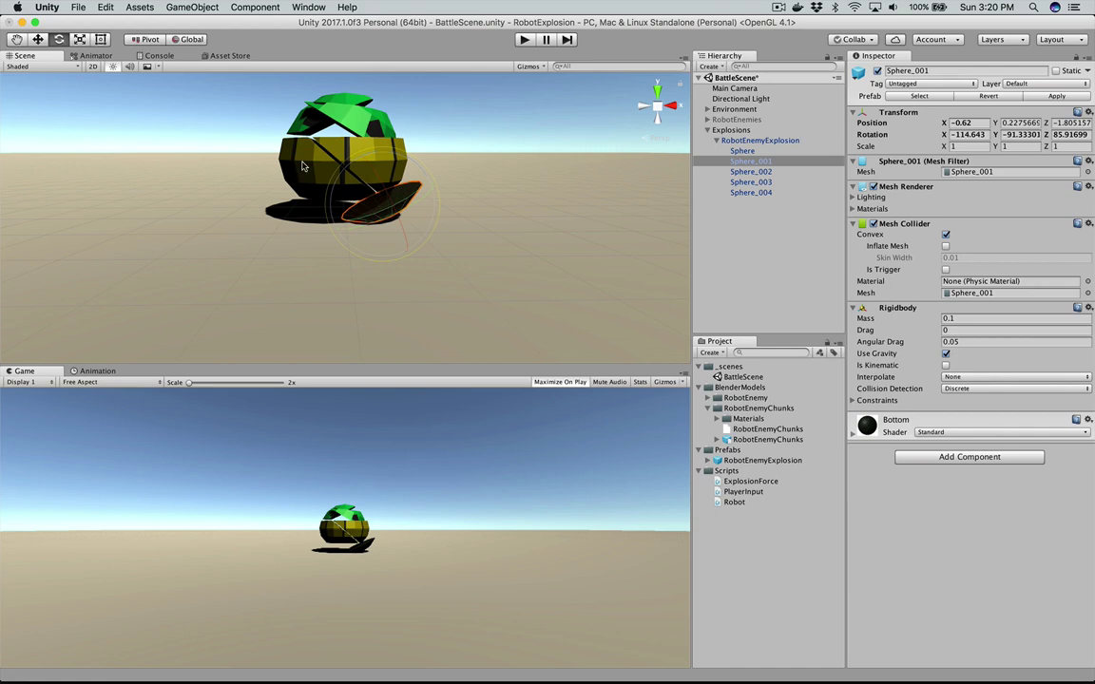
pyautogui.press('w')
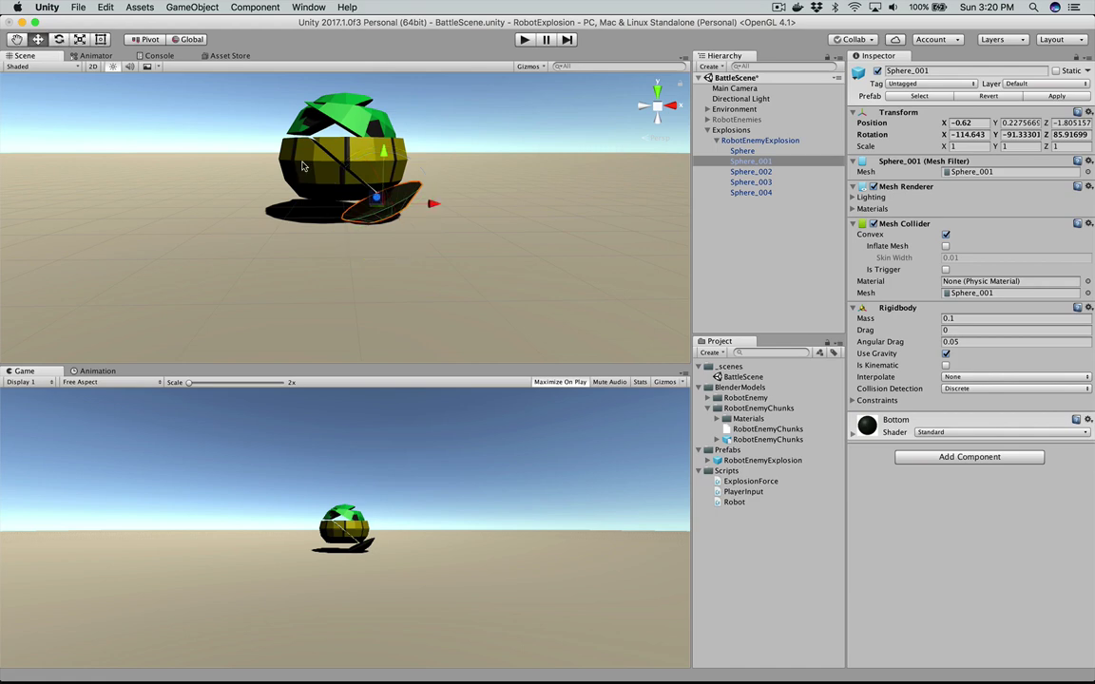
pyautogui.click(302, 166)
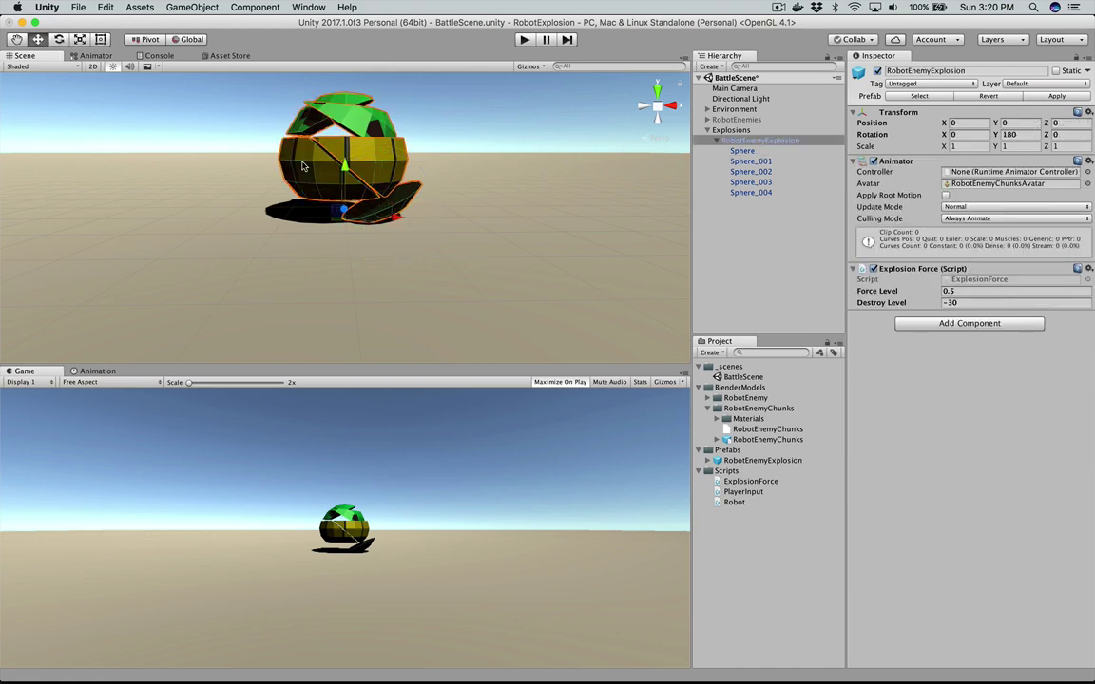
# Step: Shift the Sphere_003 top chunk sideways to X 0.69 and tilt it at an angle
pyautogui.click(756, 176)
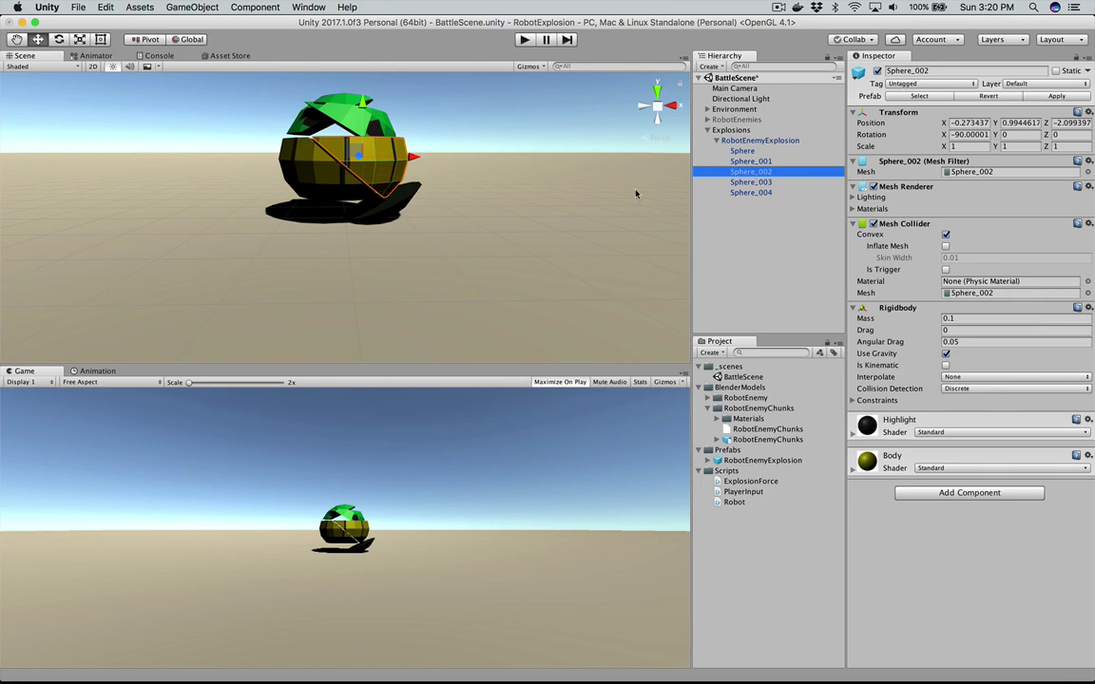
pyautogui.click(747, 182)
pyautogui.moveTo(367, 123); pyautogui.dragTo(311, 159)
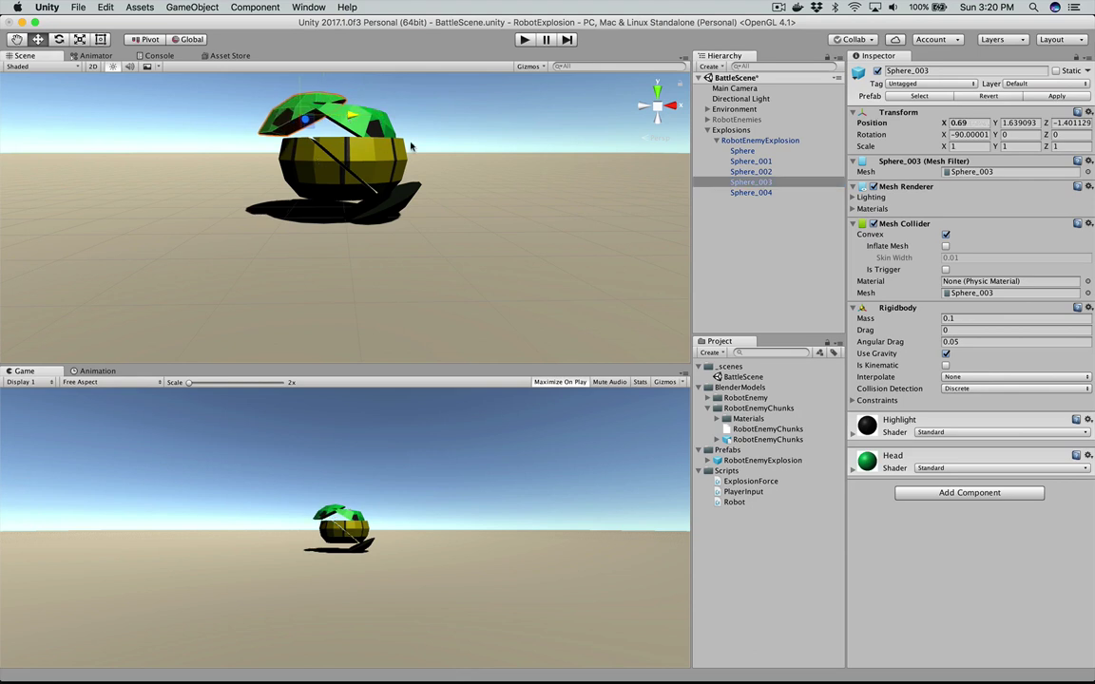
pyautogui.press('e')
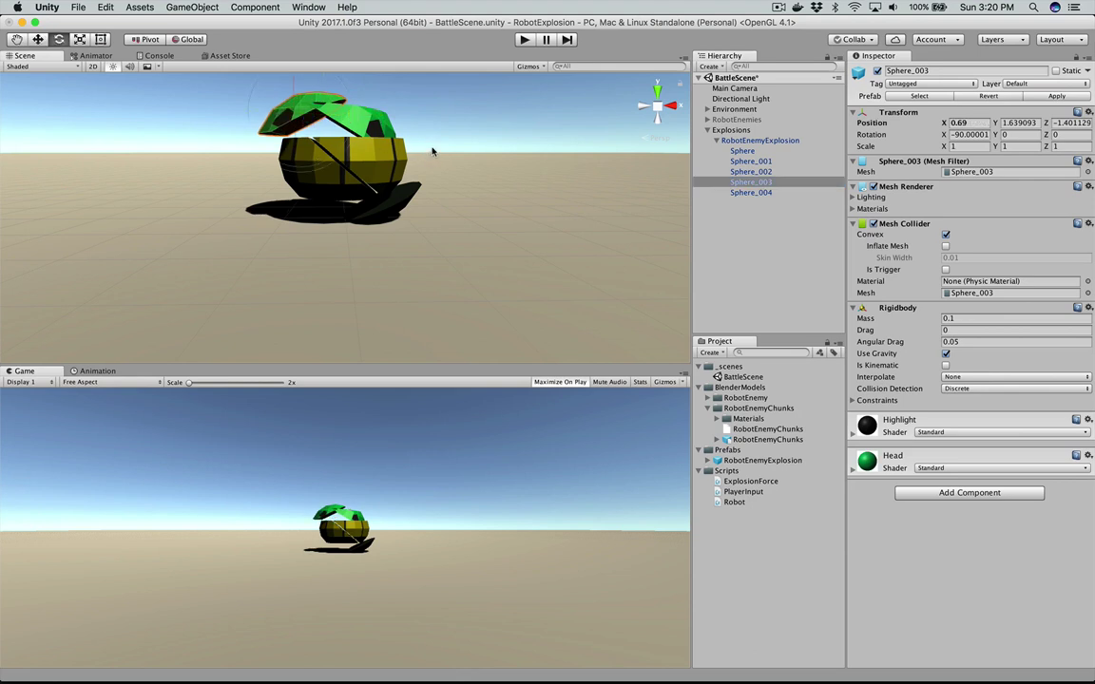
pyautogui.moveTo(285, 174); pyautogui.dragTo(294, 150)
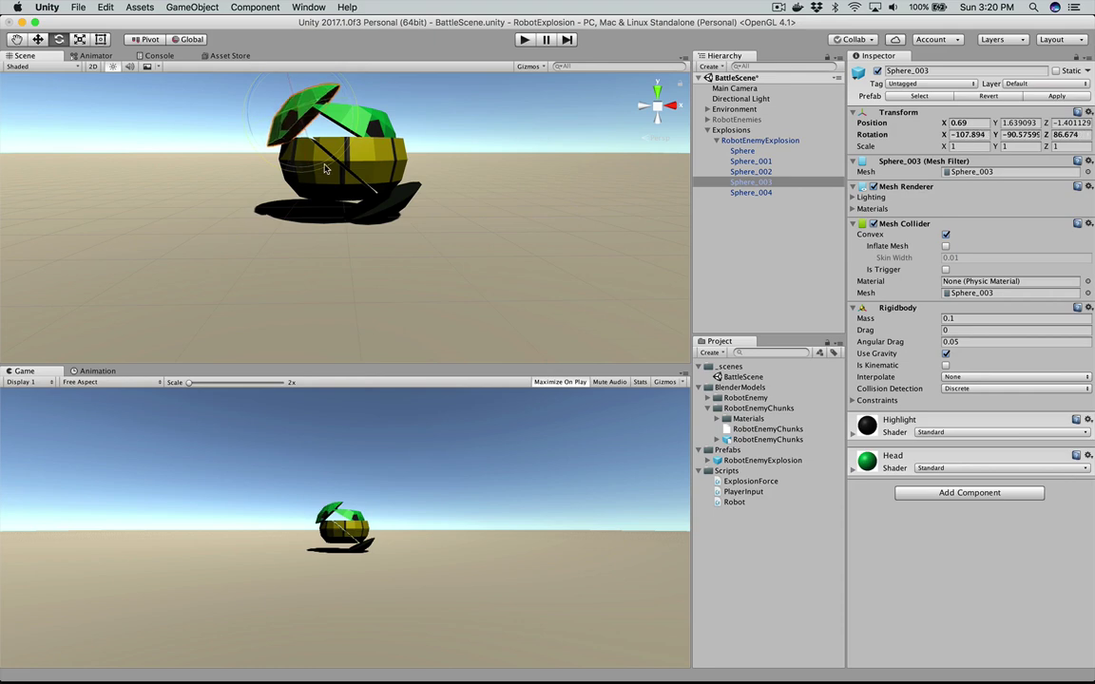
pyautogui.press('w')
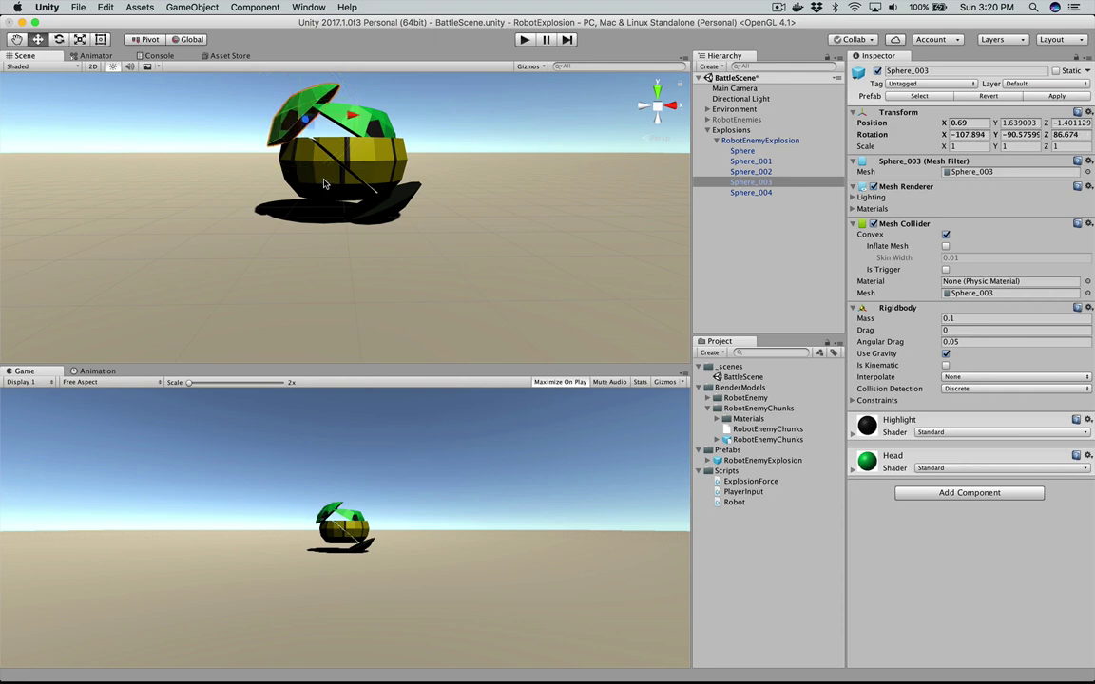
pyautogui.click(323, 183)
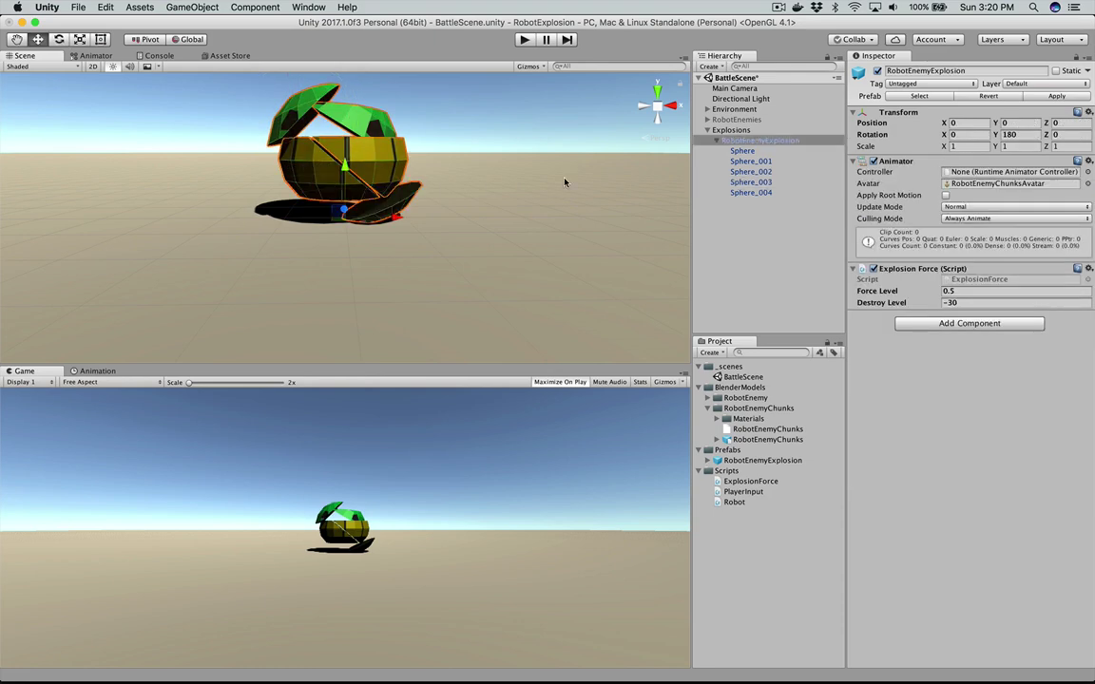
# Step: Move Sphere_004 to X 0.66 and tilt it to about -62.31, 10.934, -13.918
pyautogui.click(751, 182)
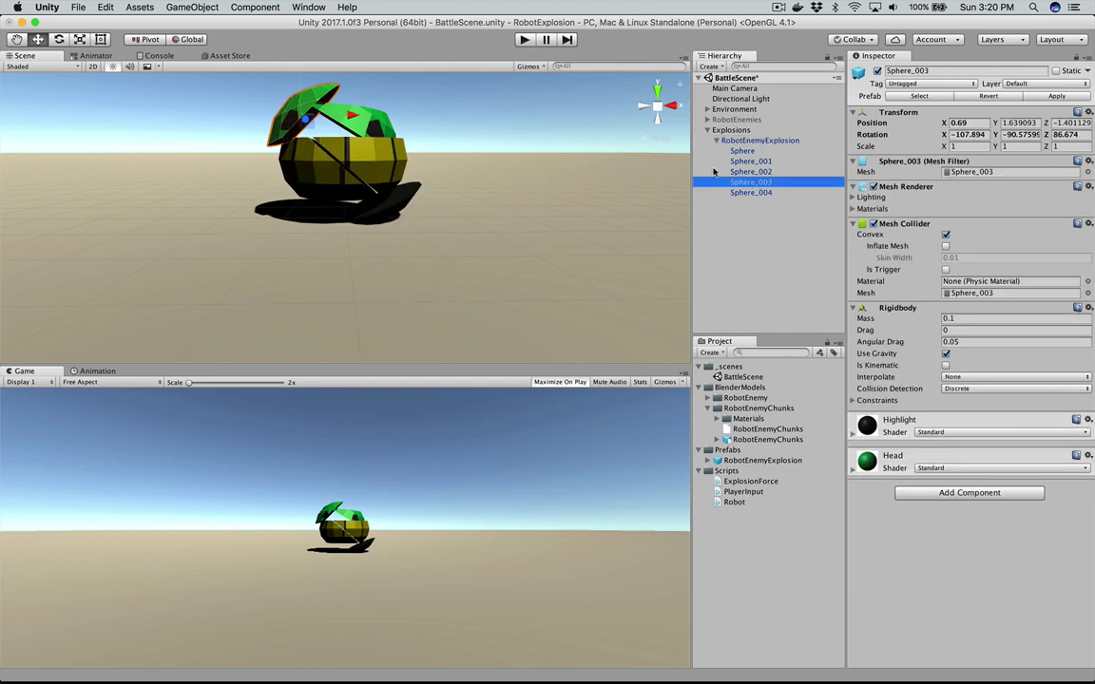
pyautogui.click(745, 171)
pyautogui.click(751, 182)
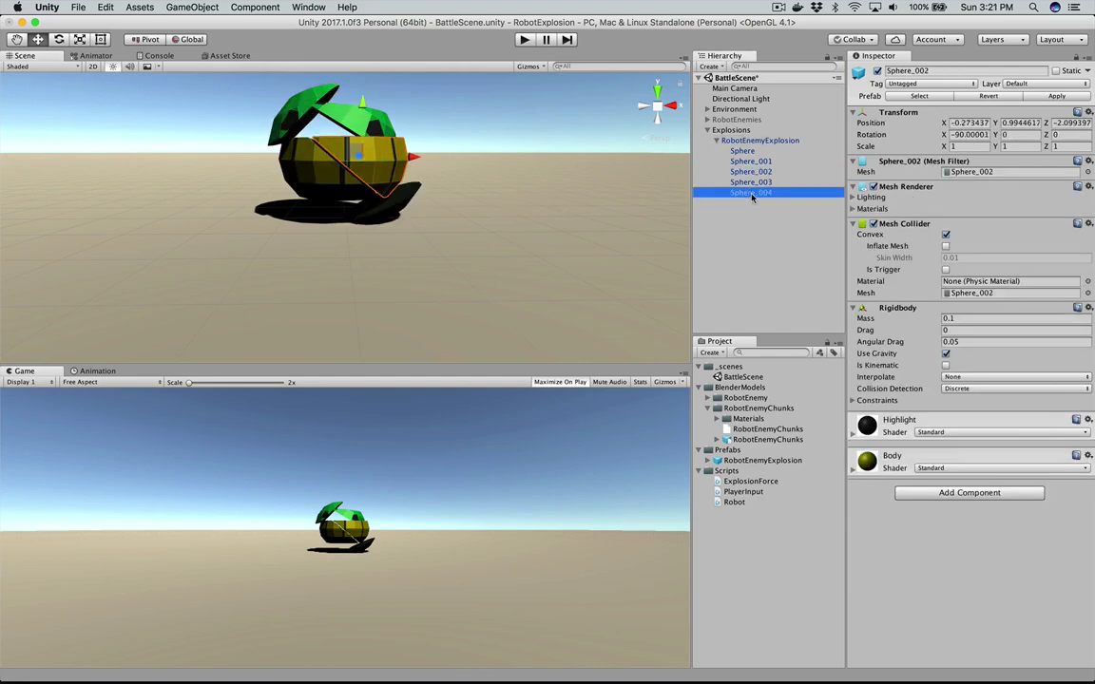
pyautogui.click(359, 174)
pyautogui.moveTo(359, 174); pyautogui.dragTo(324, 161)
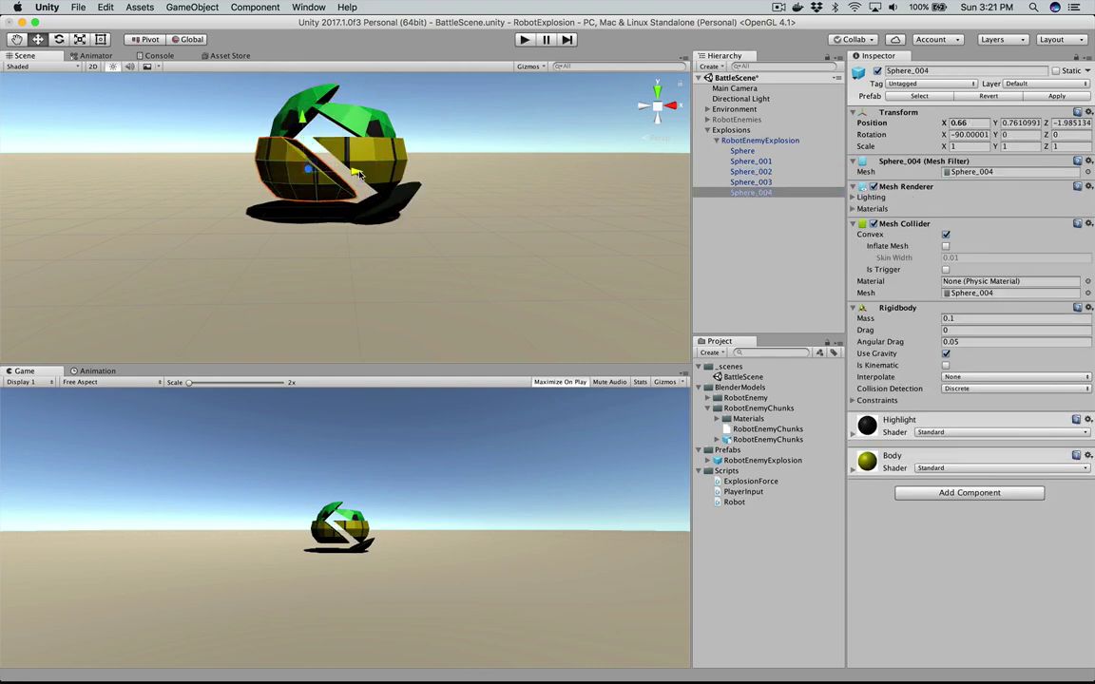
pyautogui.press('e')
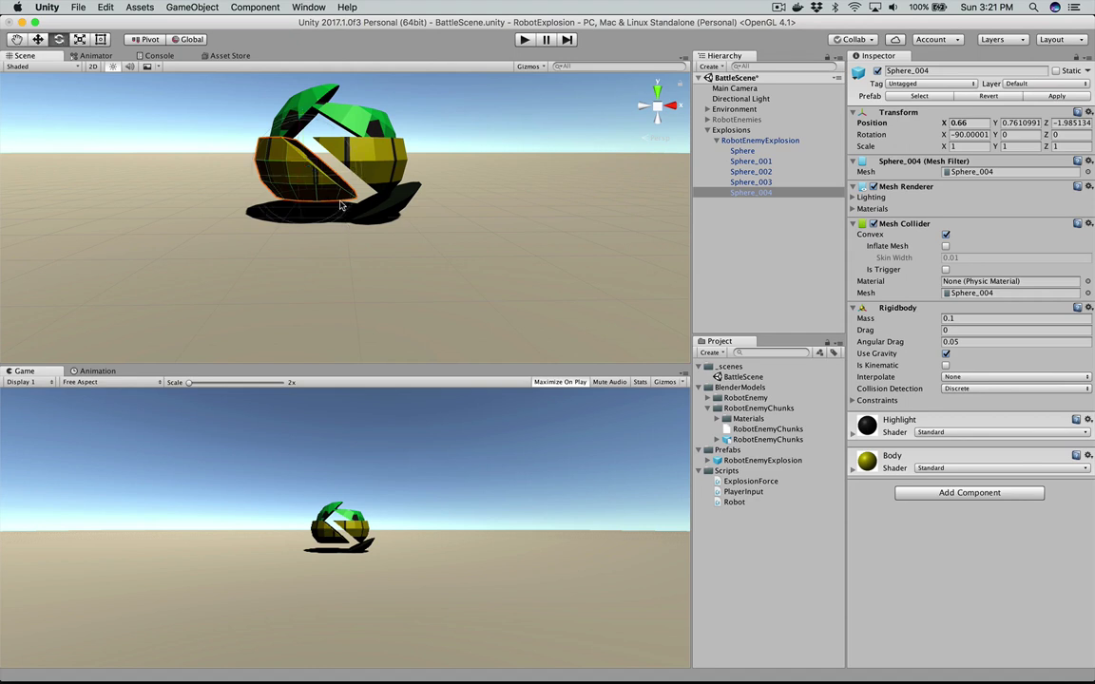
pyautogui.moveTo(342, 205)
pyautogui.mouseDown()
pyautogui.moveTo(356, 198)
pyautogui.moveTo(341, 229)
pyautogui.mouseUp()
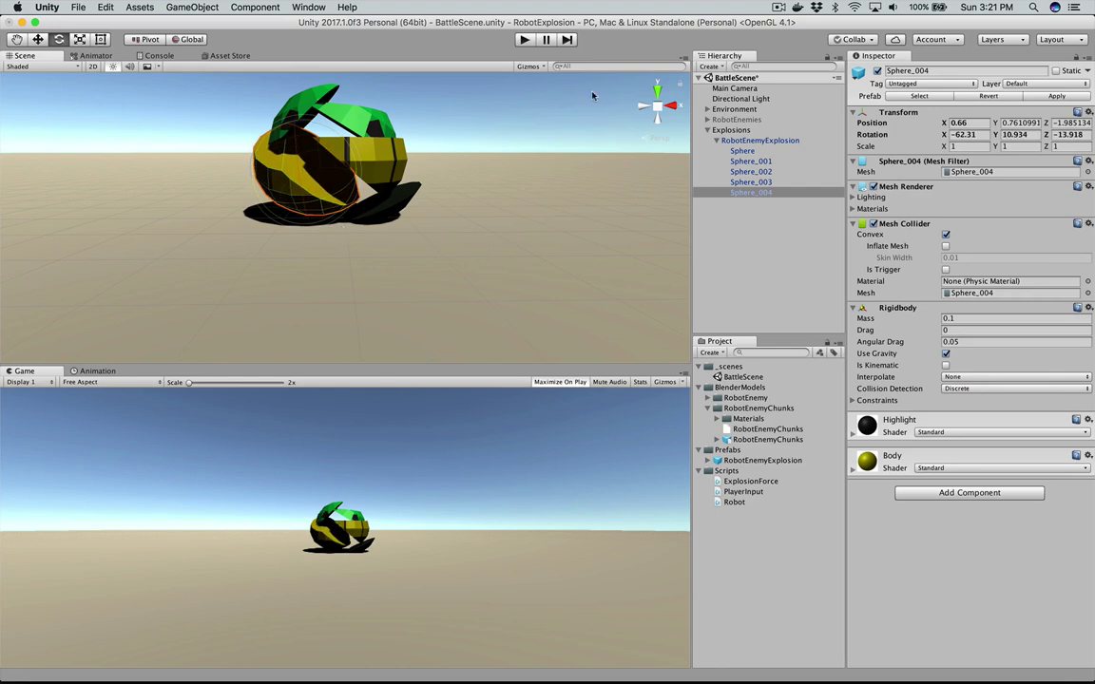
pyautogui.click(523, 40)
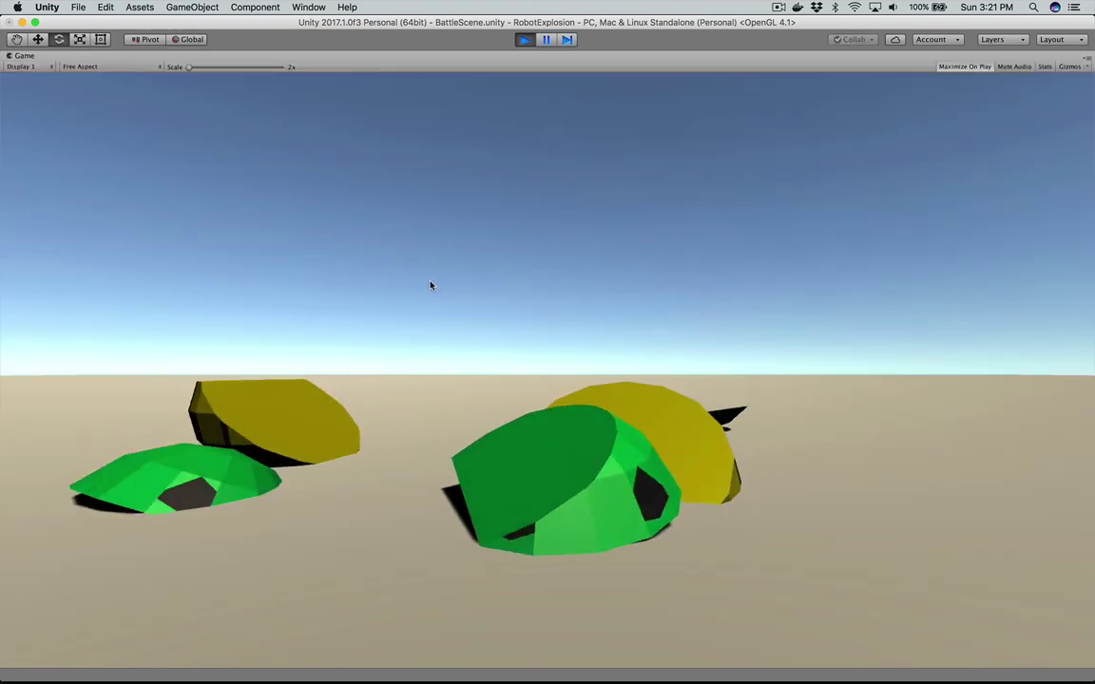
pyautogui.click(527, 39)
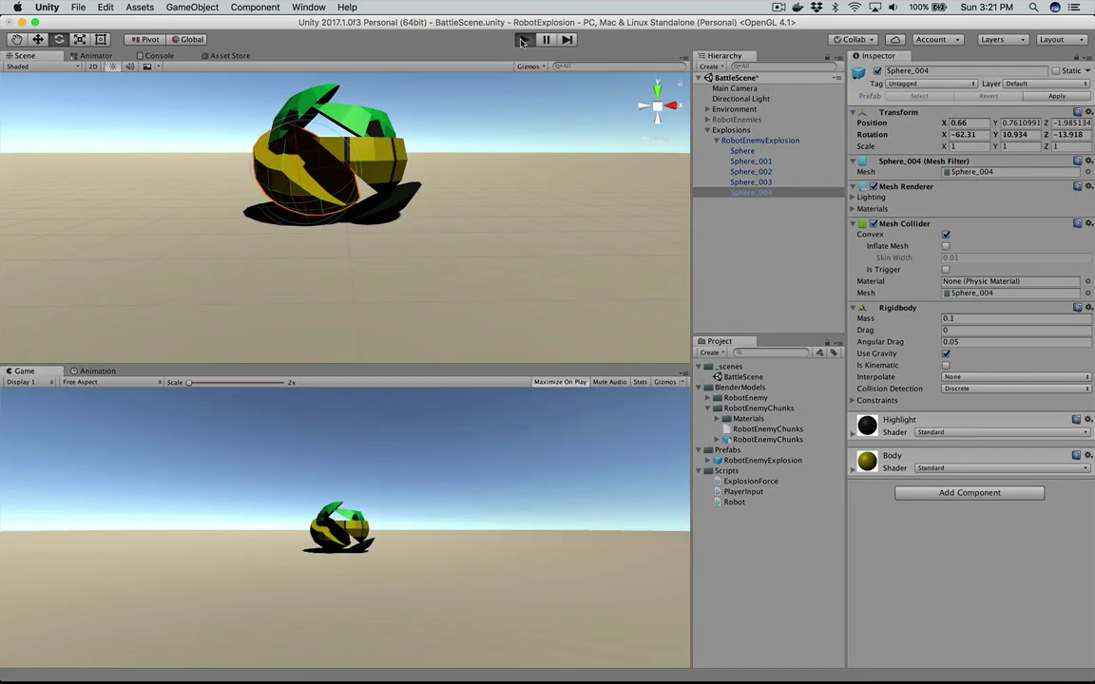
pyautogui.click(523, 40)
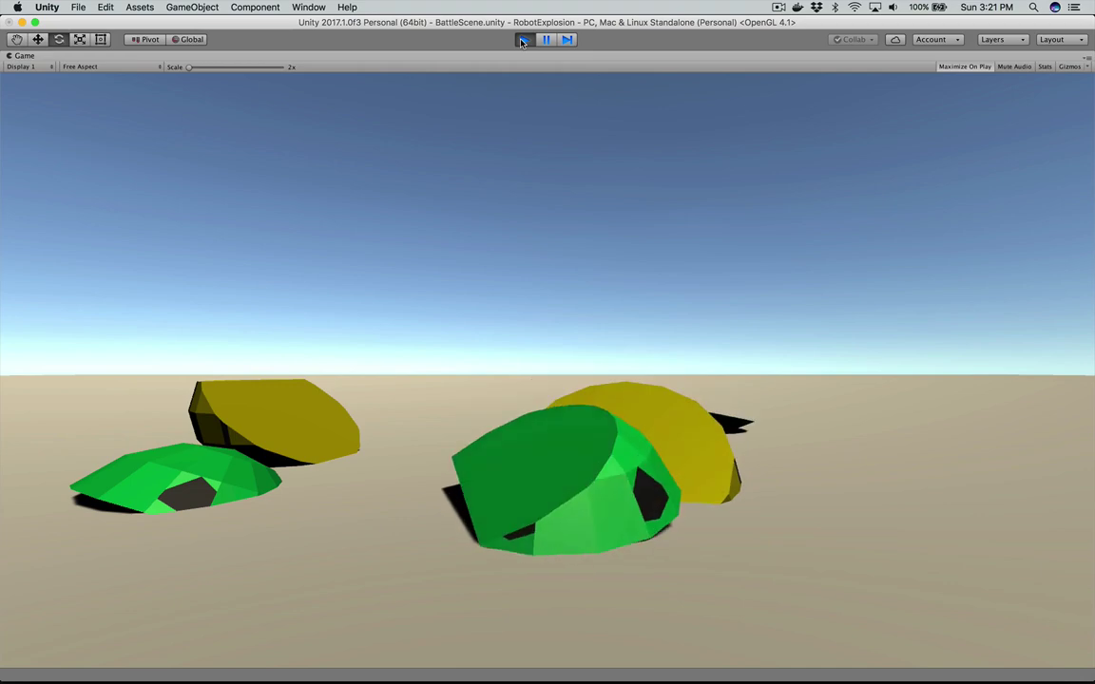
pyautogui.click(526, 40)
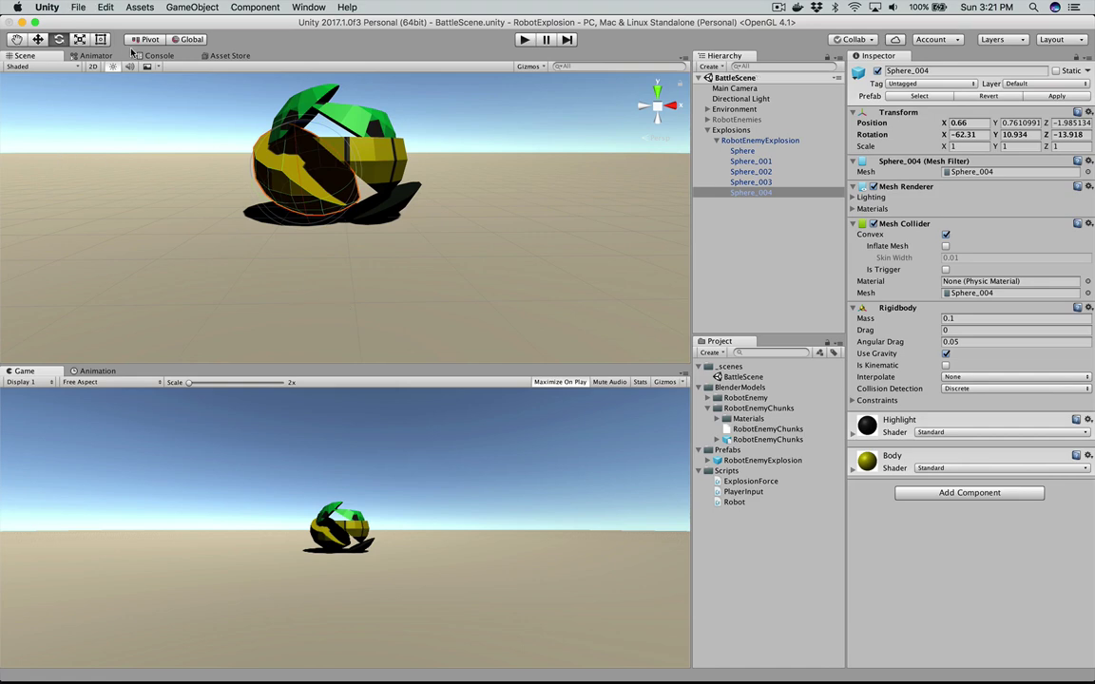
# Step: Generate lighting from Lighting Settings, then run and stop a play test of the brighter explosion
pyautogui.click(308, 8)
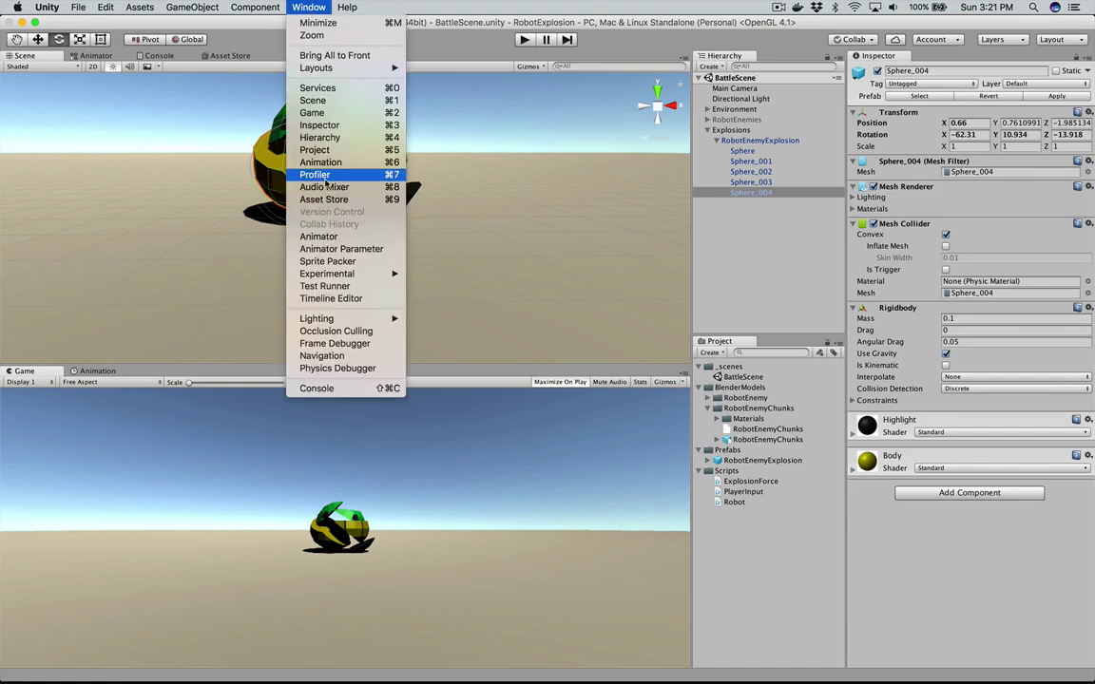
pyautogui.moveTo(362, 320)
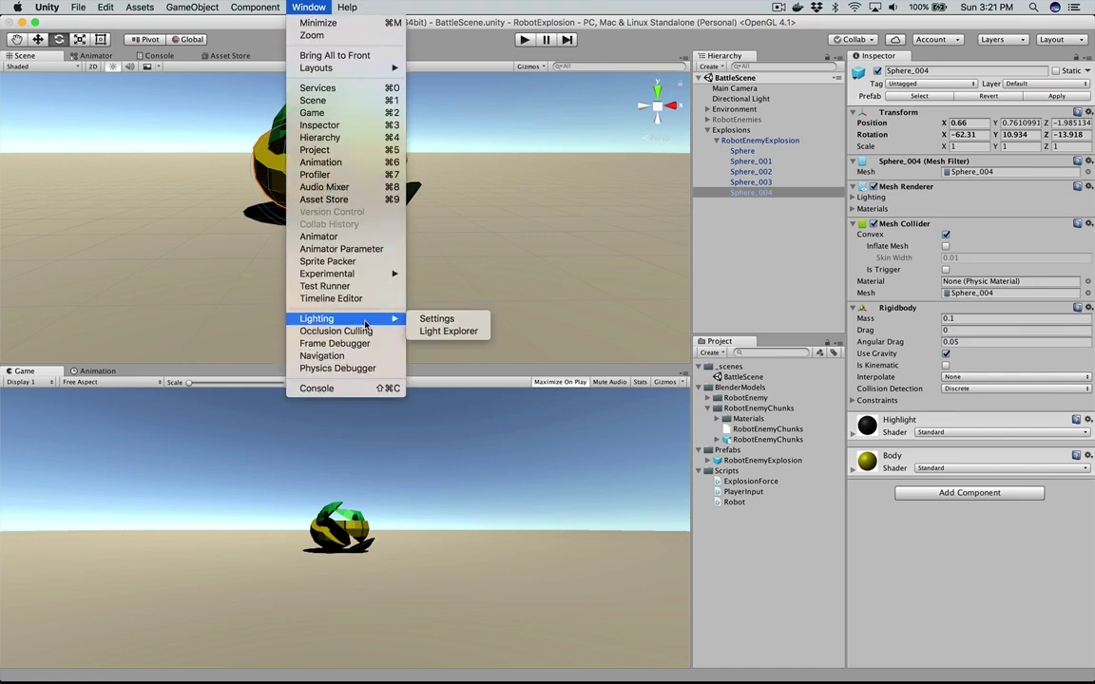
pyautogui.click(458, 319)
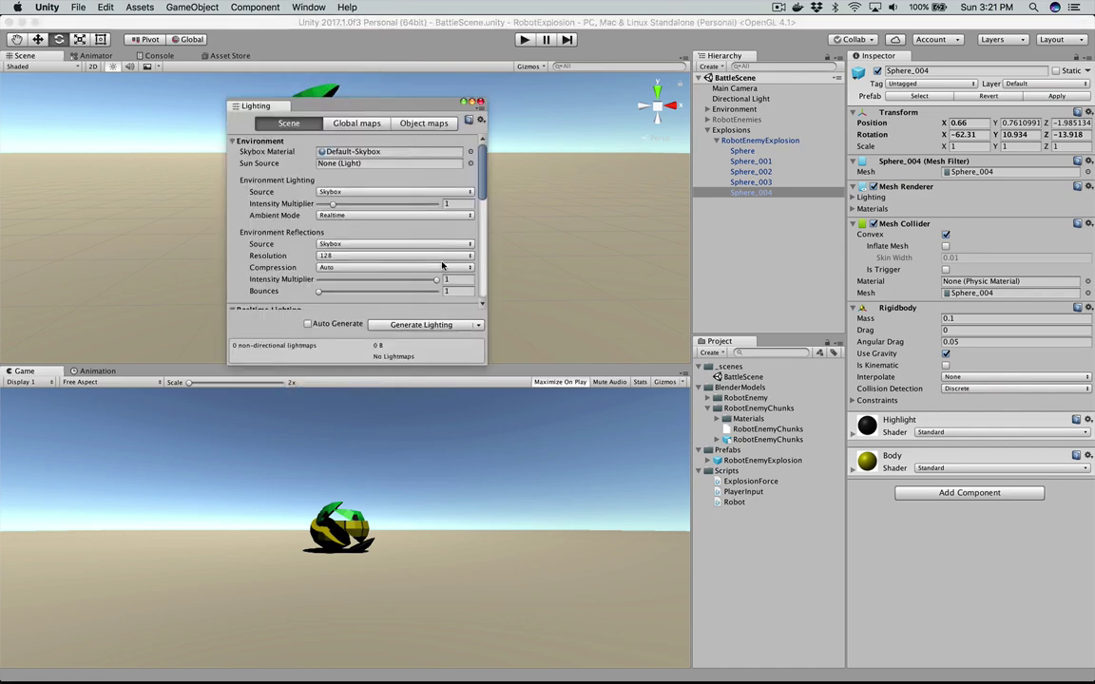
pyautogui.click(437, 325)
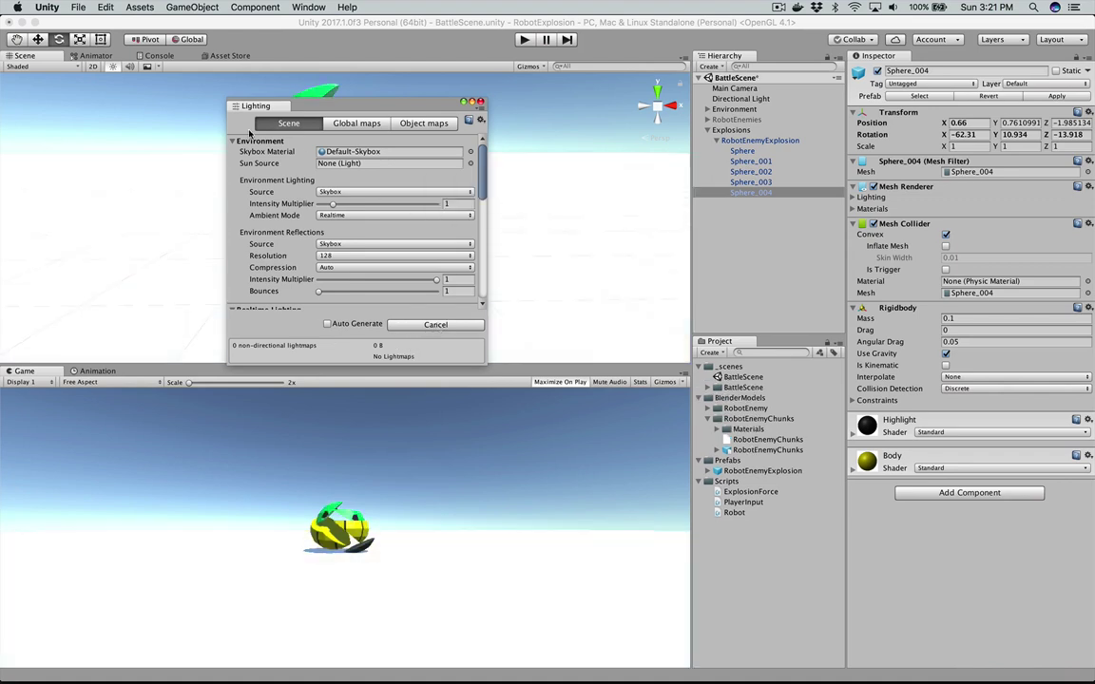
pyautogui.click(480, 102)
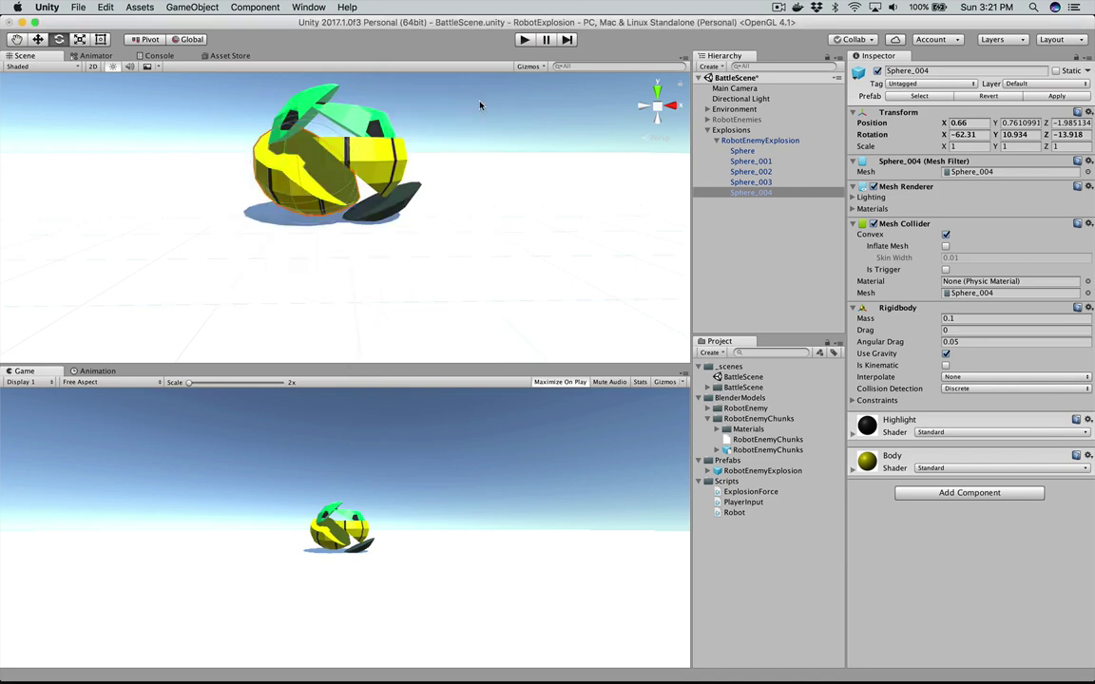
pyautogui.click(524, 39)
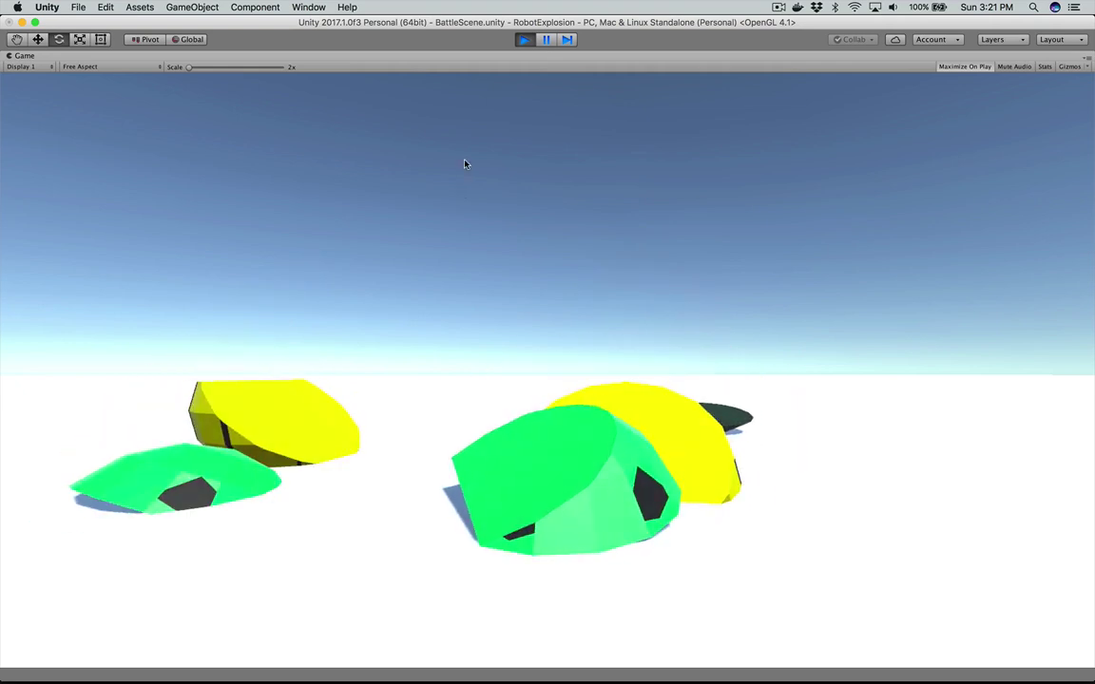
pyautogui.click(524, 39)
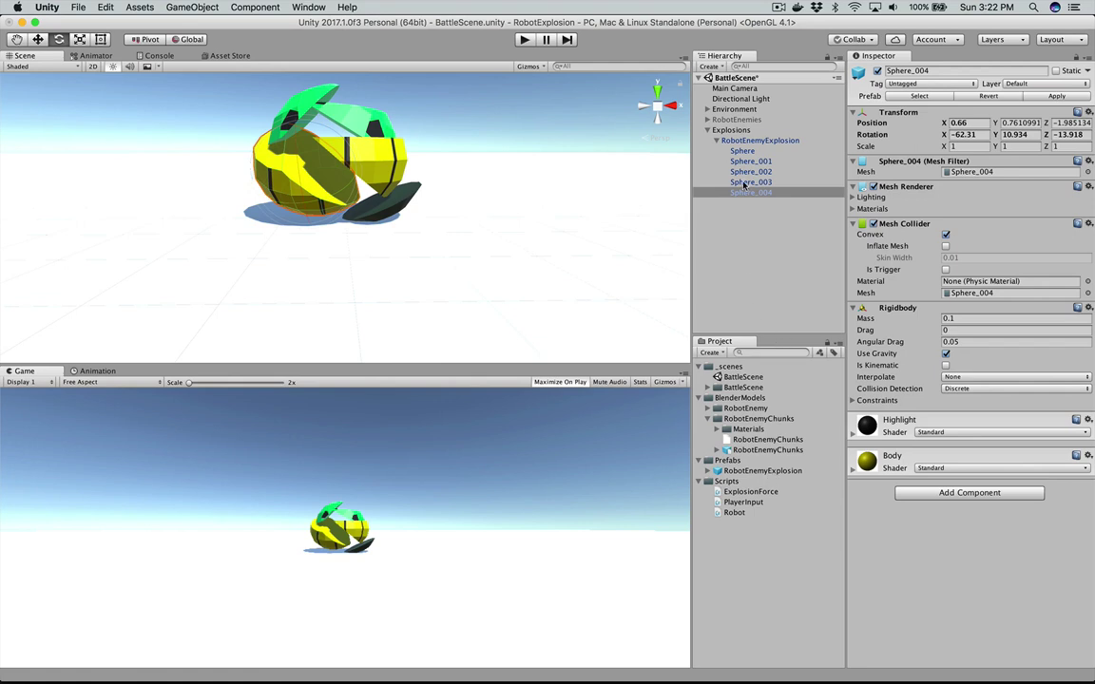
# Step: Expand RobotEnemies, Robot and RobotEnemy in the Hierarchy, then show RobotEnemyExplosion's components
pyautogui.click(735, 122)
pyautogui.press('Right')
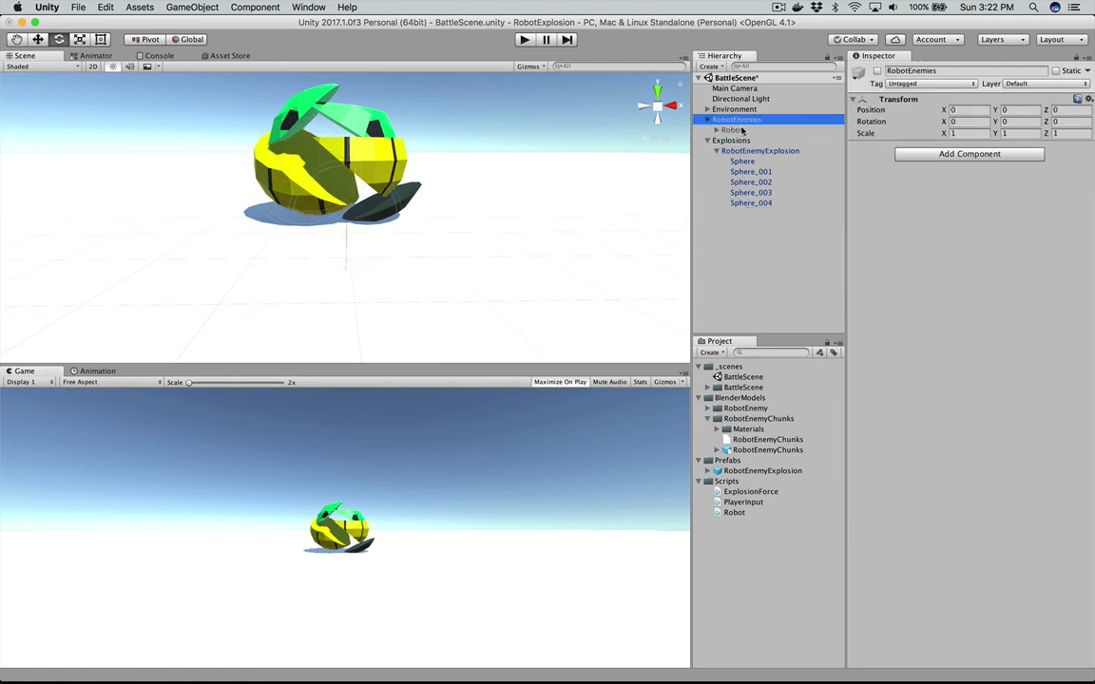
pyautogui.click(733, 130)
pyautogui.press('Right')
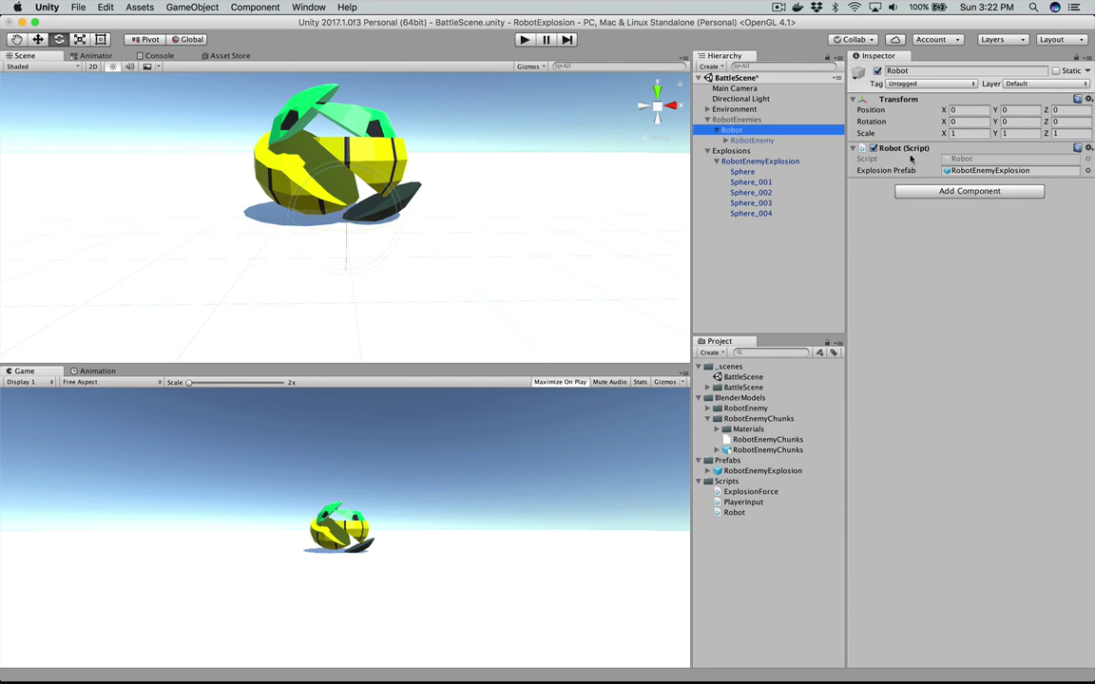
pyautogui.click(736, 141)
pyautogui.press('Right')
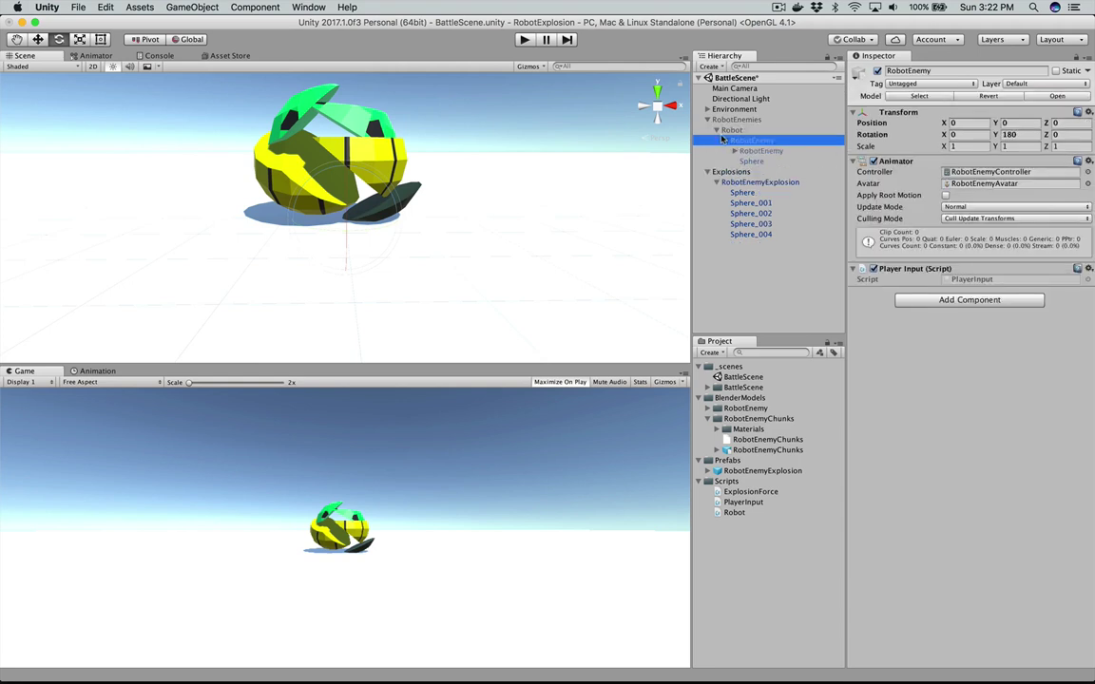
pyautogui.press('Up')
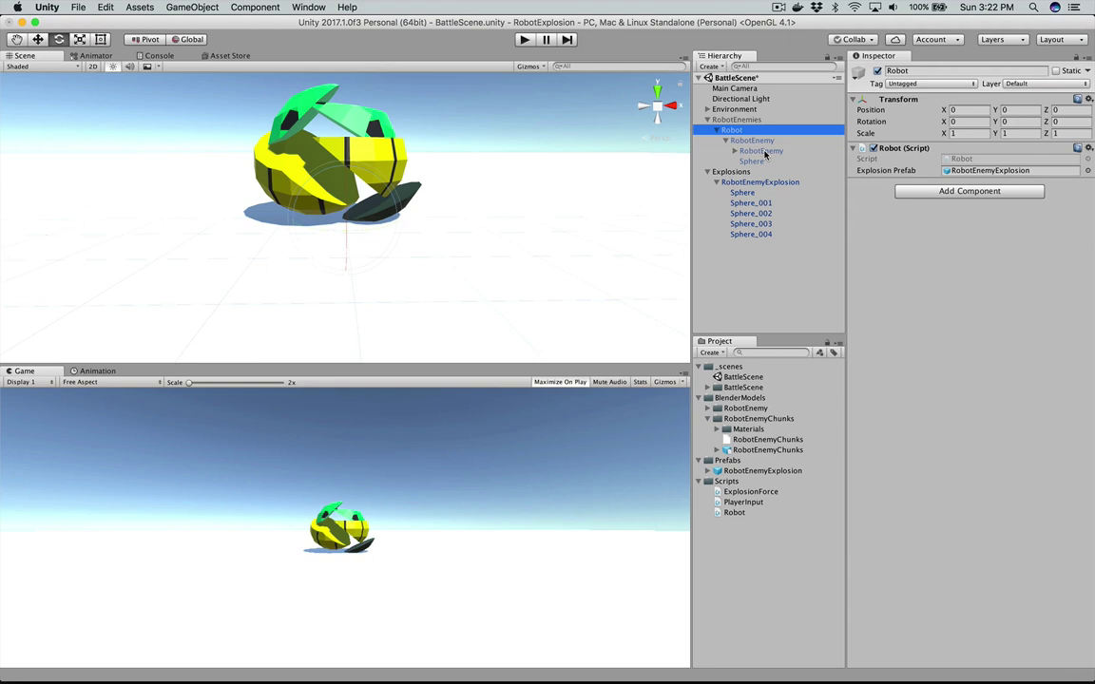
pyautogui.click(764, 152)
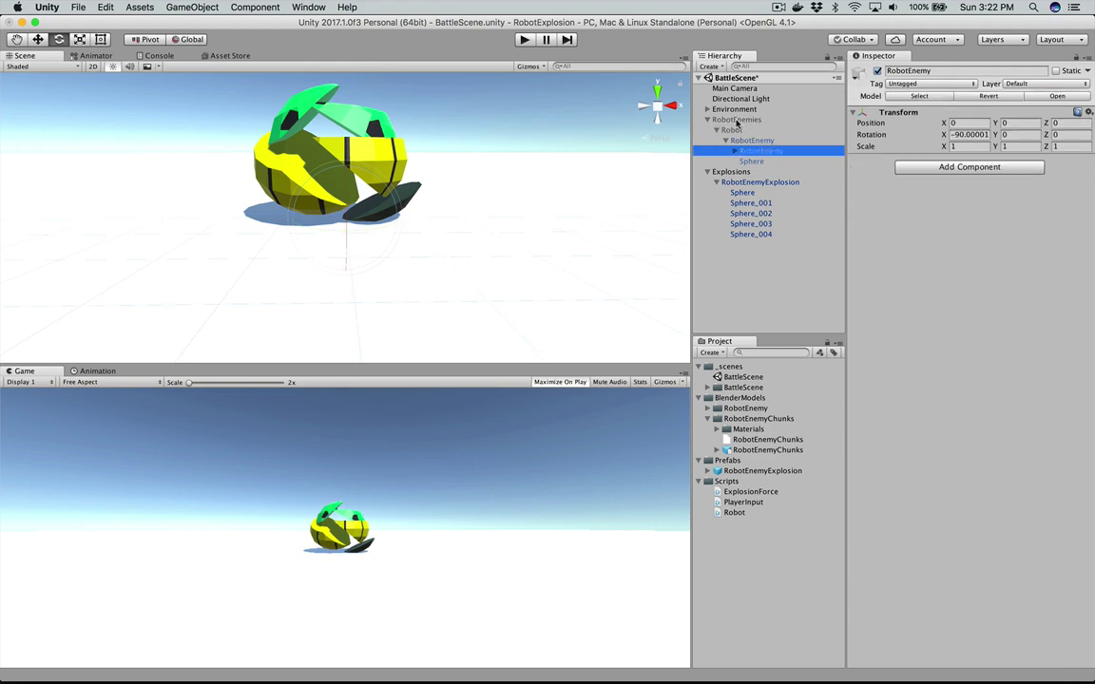
pyautogui.click(755, 182)
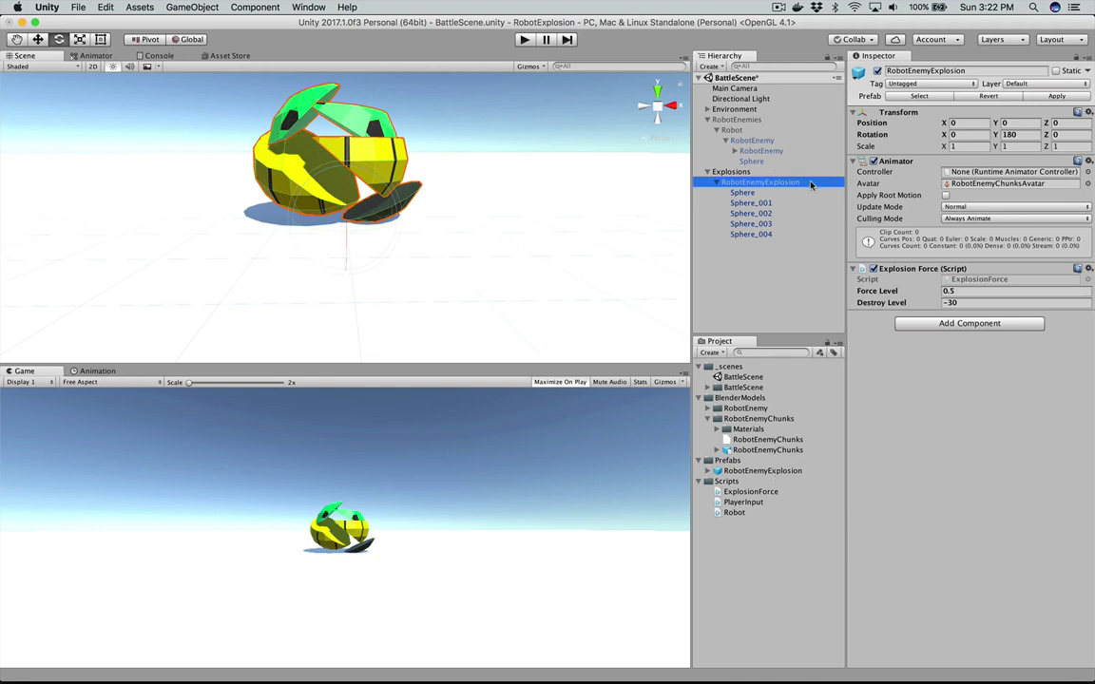
# Step: Apply the edits to the RobotEnemyExplosion prefab and save the scene
pyautogui.click(1056, 97)
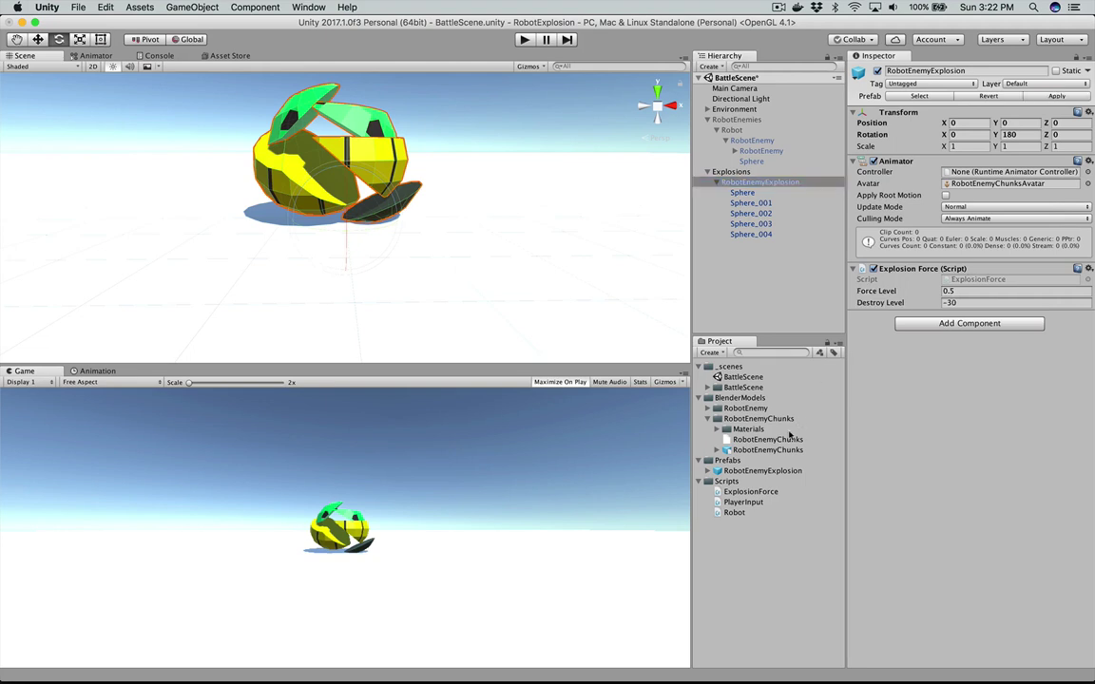
pyautogui.click(761, 471)
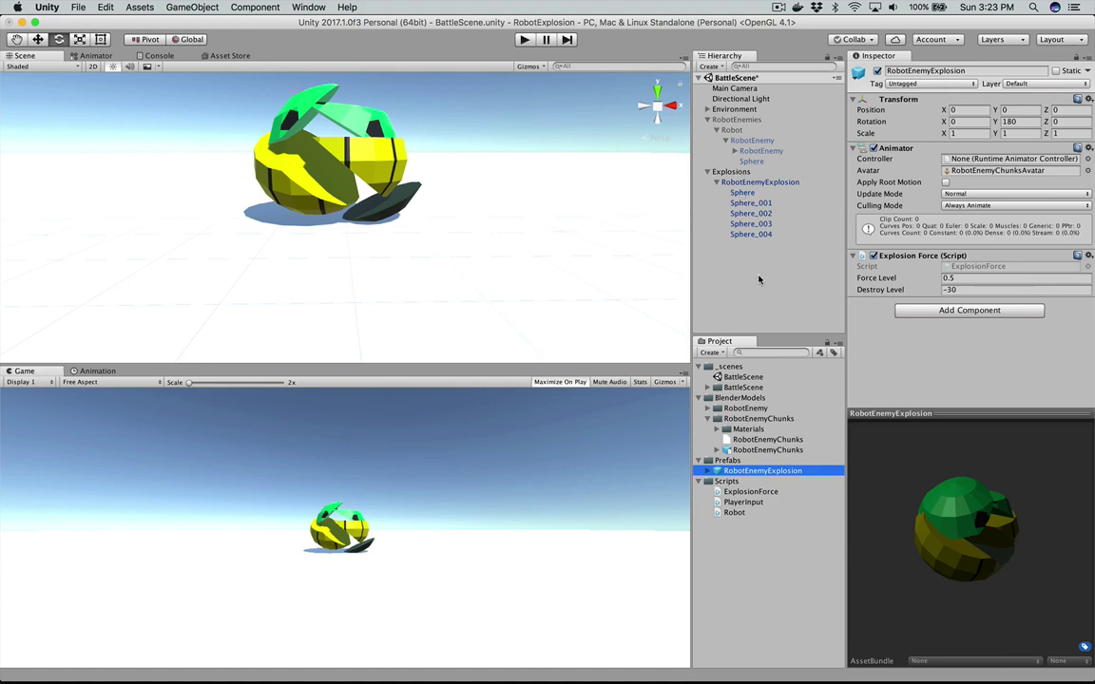
pyautogui.press('super+s')
# Step: Deactivate the Explosions group so the explosion chunks disappear
pyautogui.click(732, 131)
pyautogui.click(742, 139)
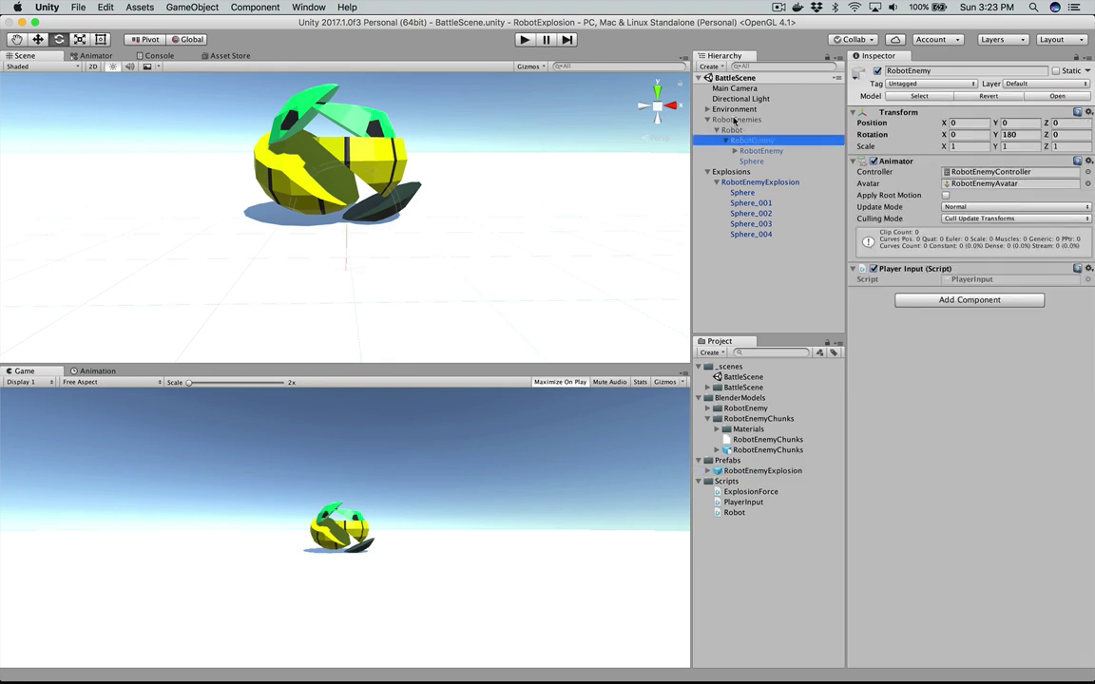
pyautogui.click(732, 171)
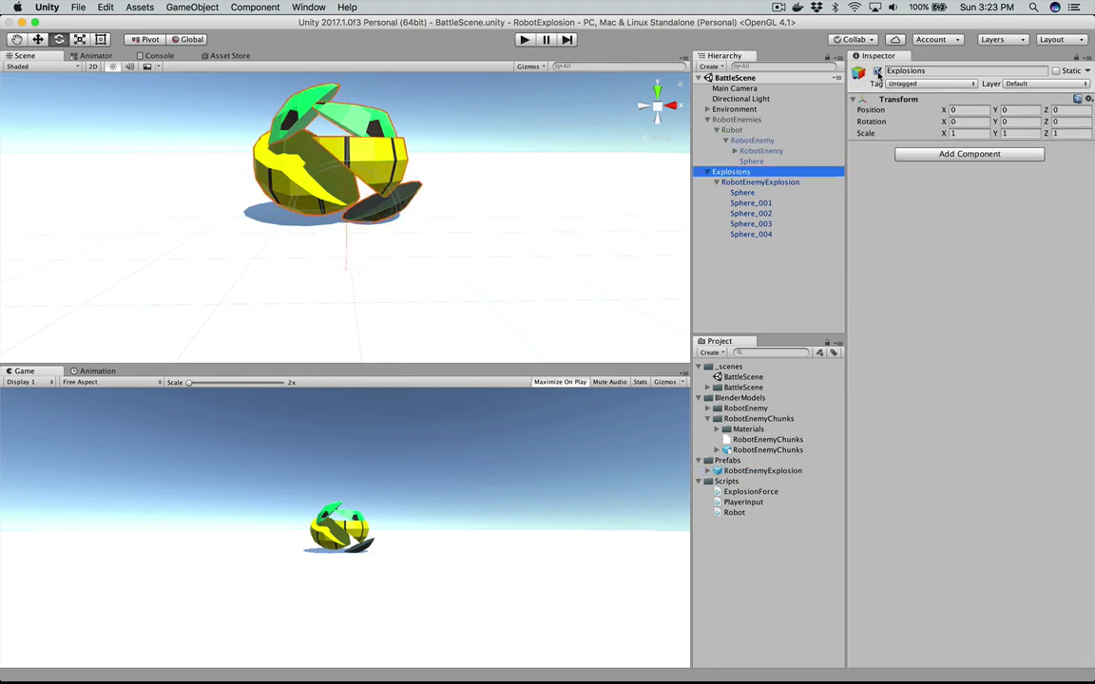
pyautogui.click(877, 71)
# Step: Review the Robot and RobotEnemy components, then reactivate the RobotEnemies group to show the robot
pyautogui.click(736, 130)
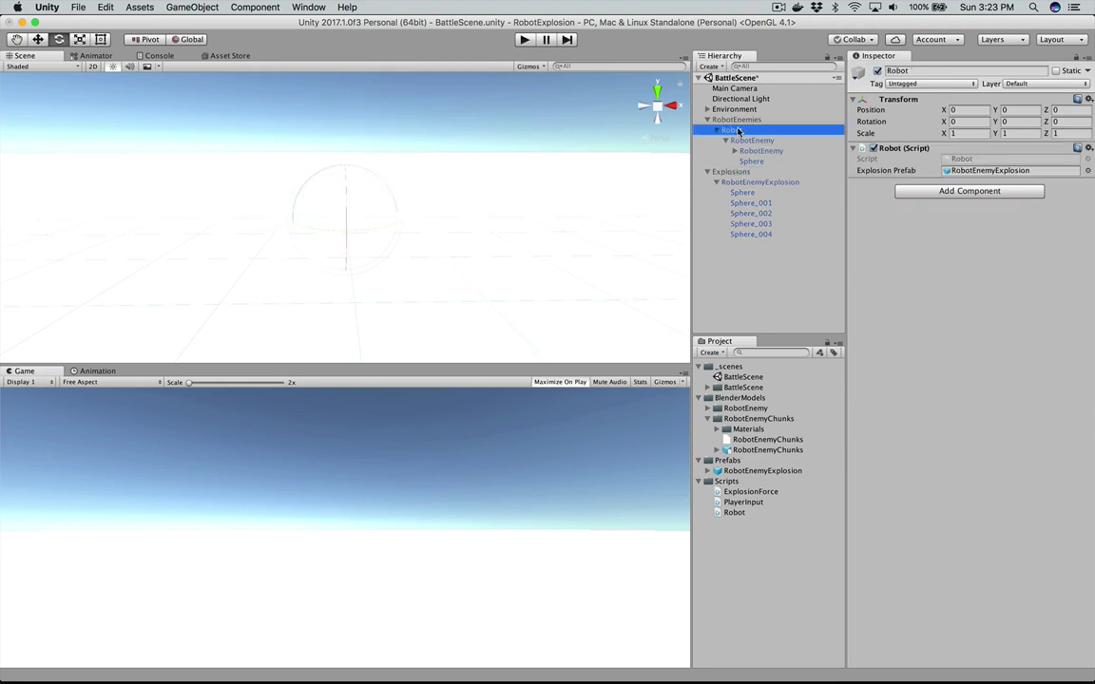
pyautogui.click(755, 140)
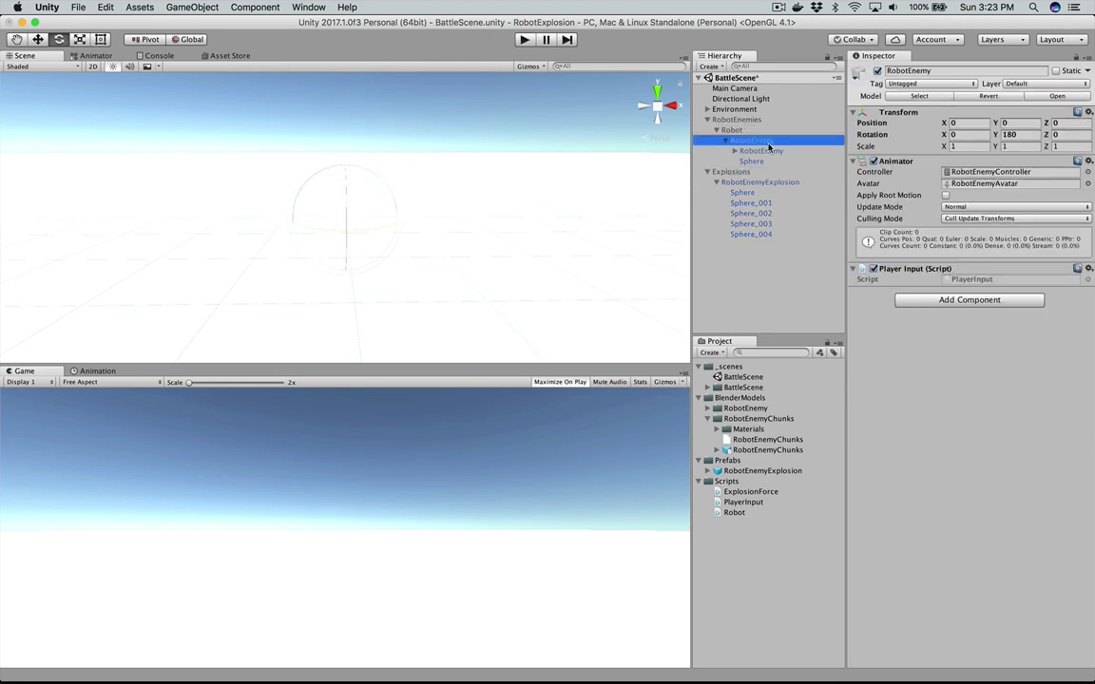
pyautogui.click(751, 161)
pyautogui.click(736, 130)
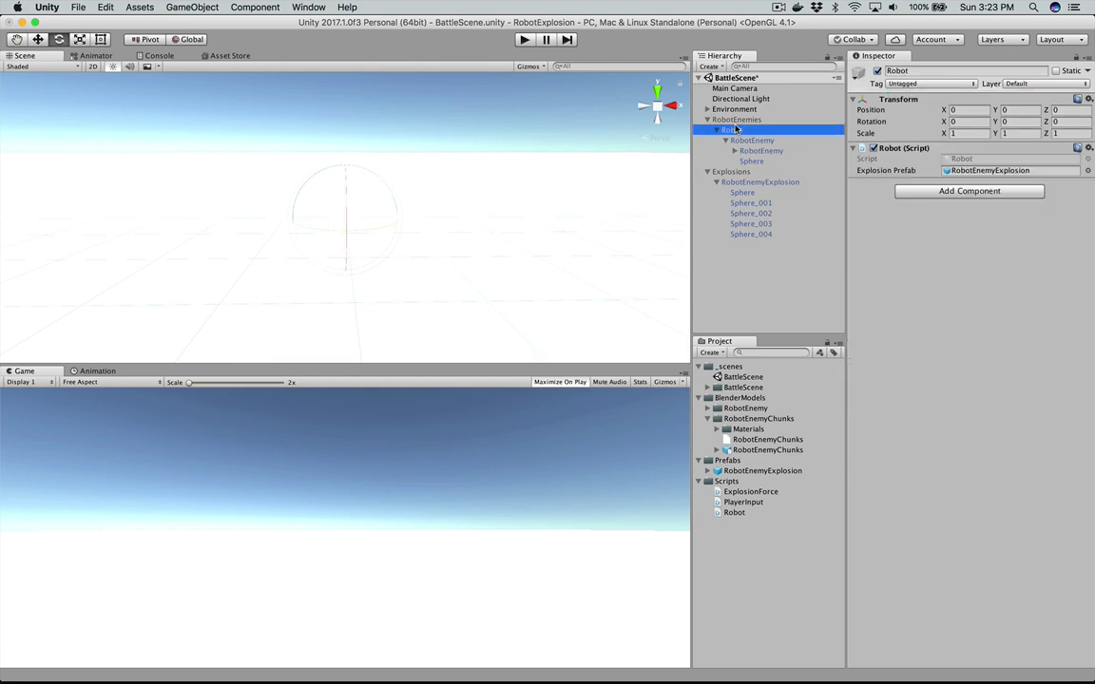
pyautogui.click(739, 120)
pyautogui.click(745, 130)
pyautogui.click(747, 142)
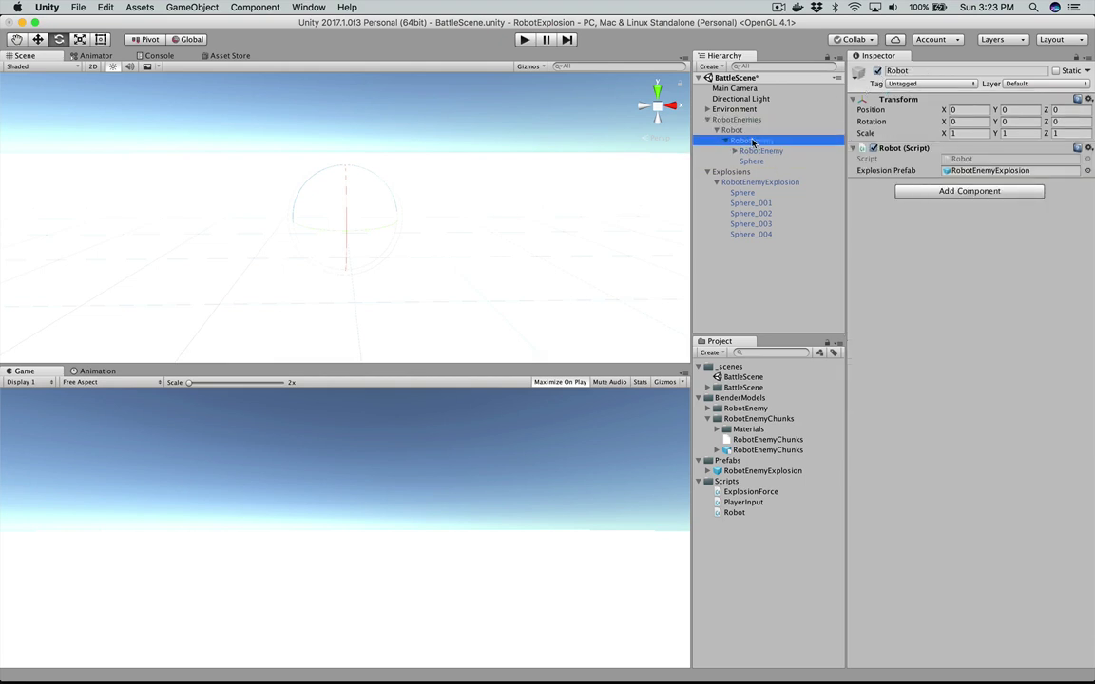
pyautogui.click(735, 120)
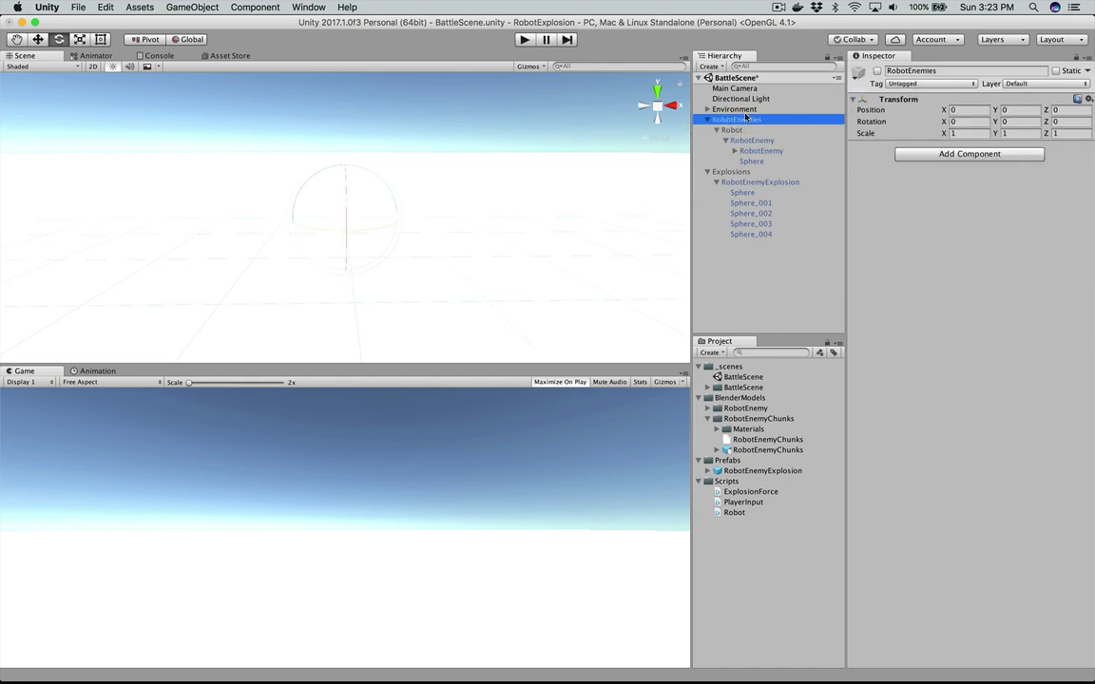
pyautogui.click(876, 72)
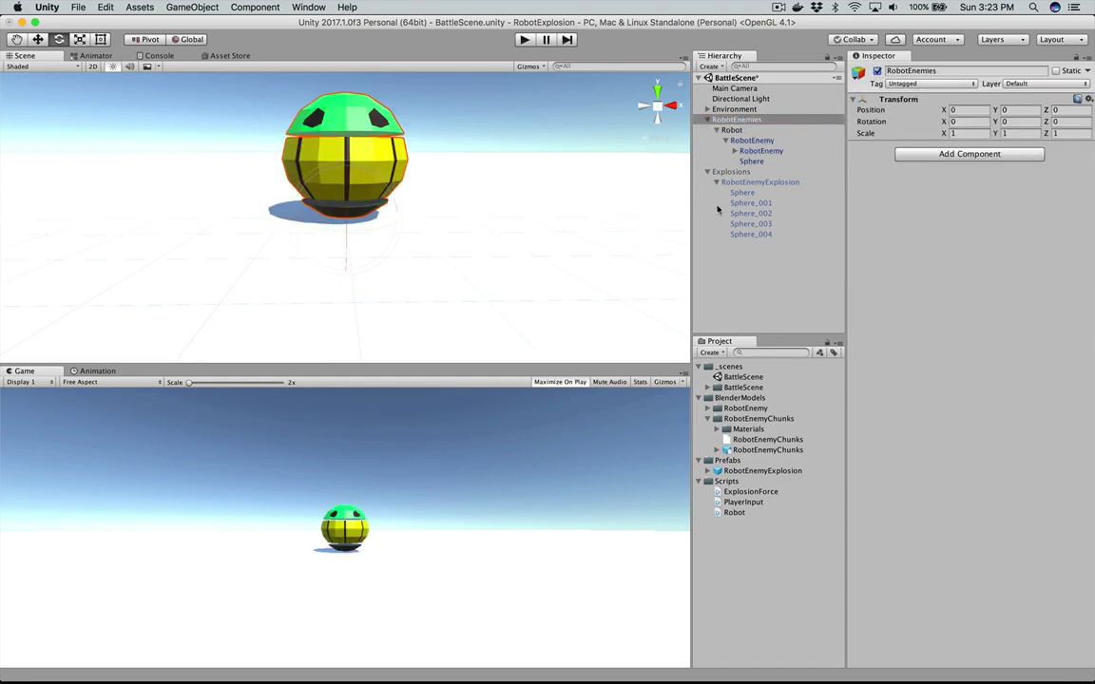
# Step: Compare the Robot object's script with the RobotEnemy model's components, then select the Scripts folder
pyautogui.click(731, 131)
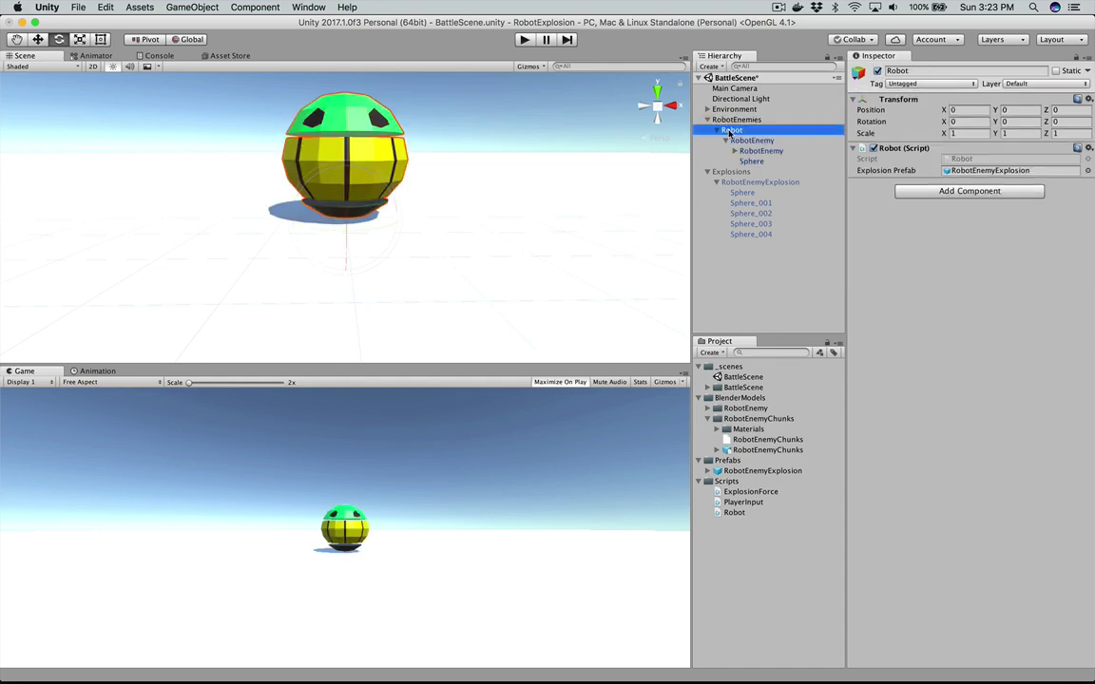
pyautogui.click(749, 140)
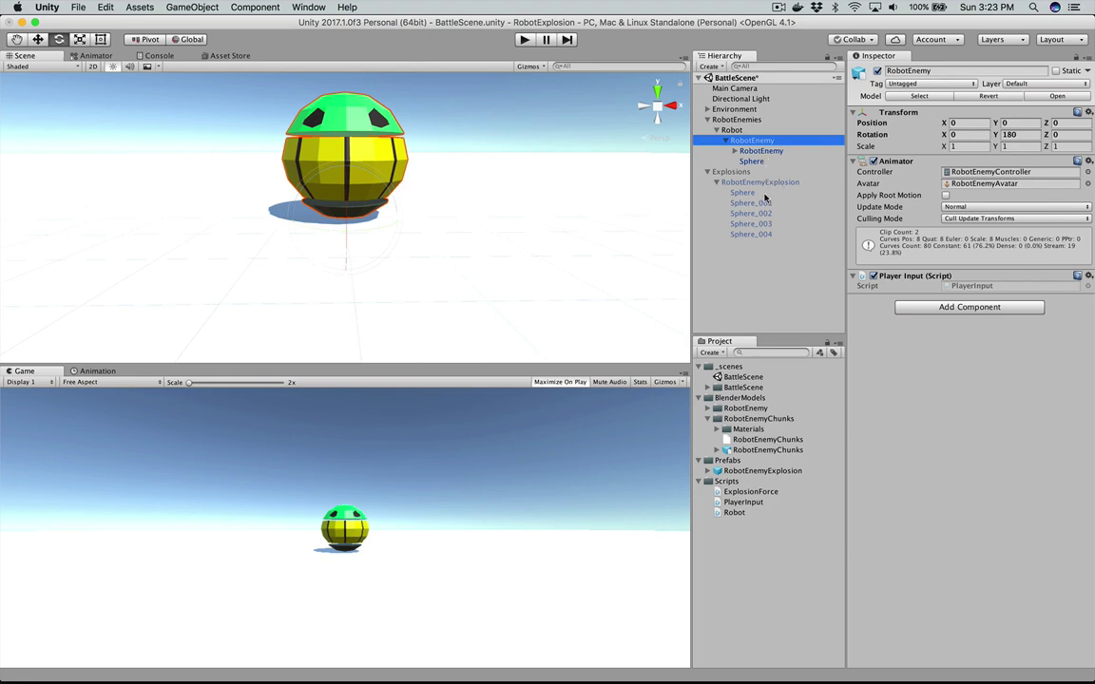
pyautogui.click(732, 130)
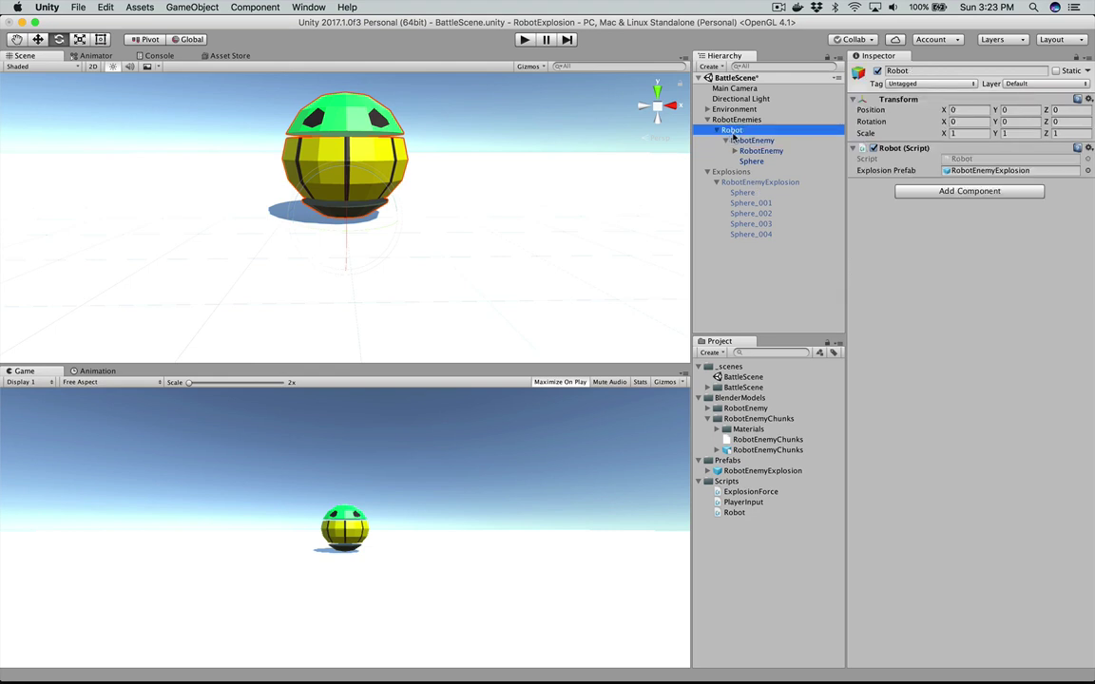
pyautogui.click(747, 141)
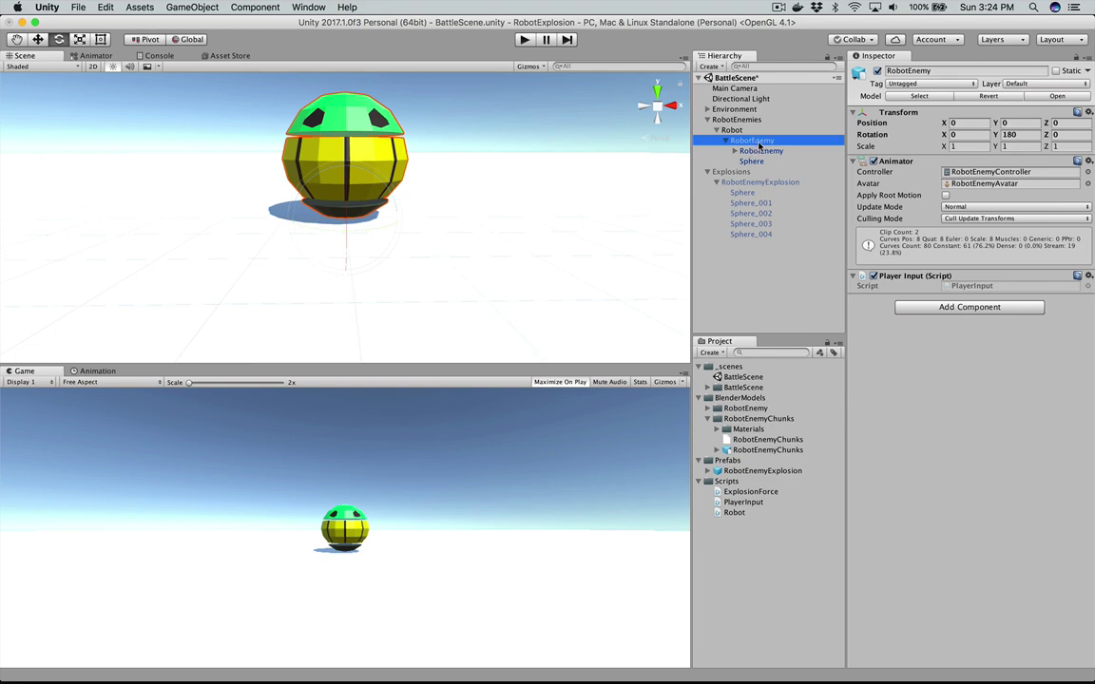
pyautogui.click(732, 130)
pyautogui.click(747, 140)
pyautogui.click(733, 130)
pyautogui.click(746, 141)
pyautogui.click(732, 131)
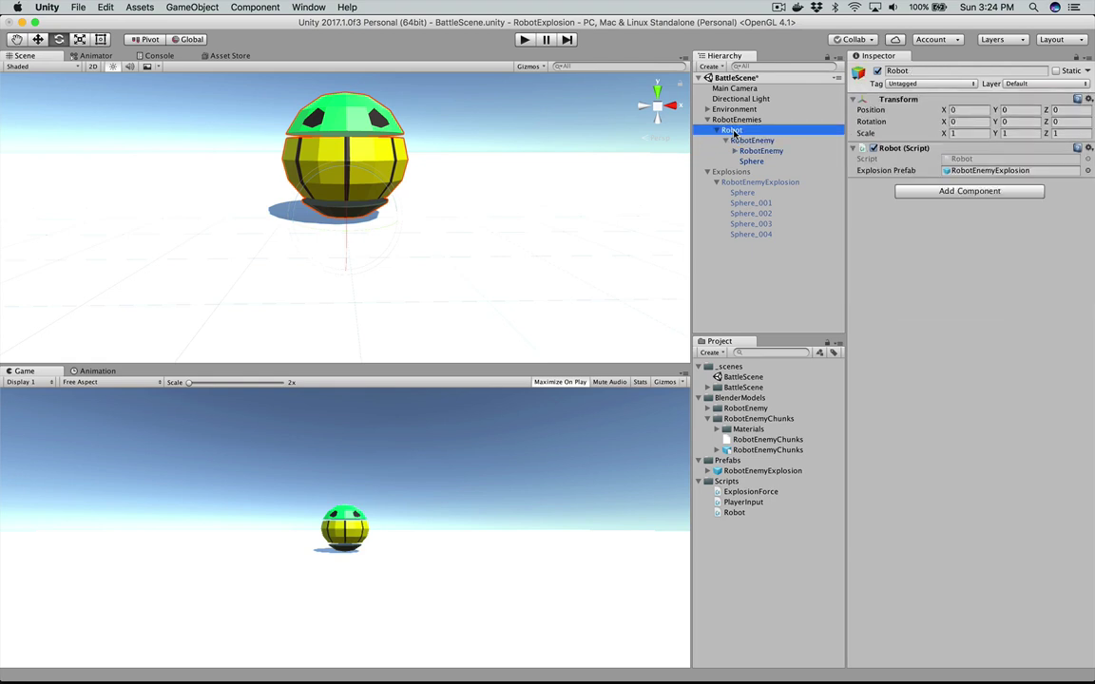
pyautogui.click(740, 140)
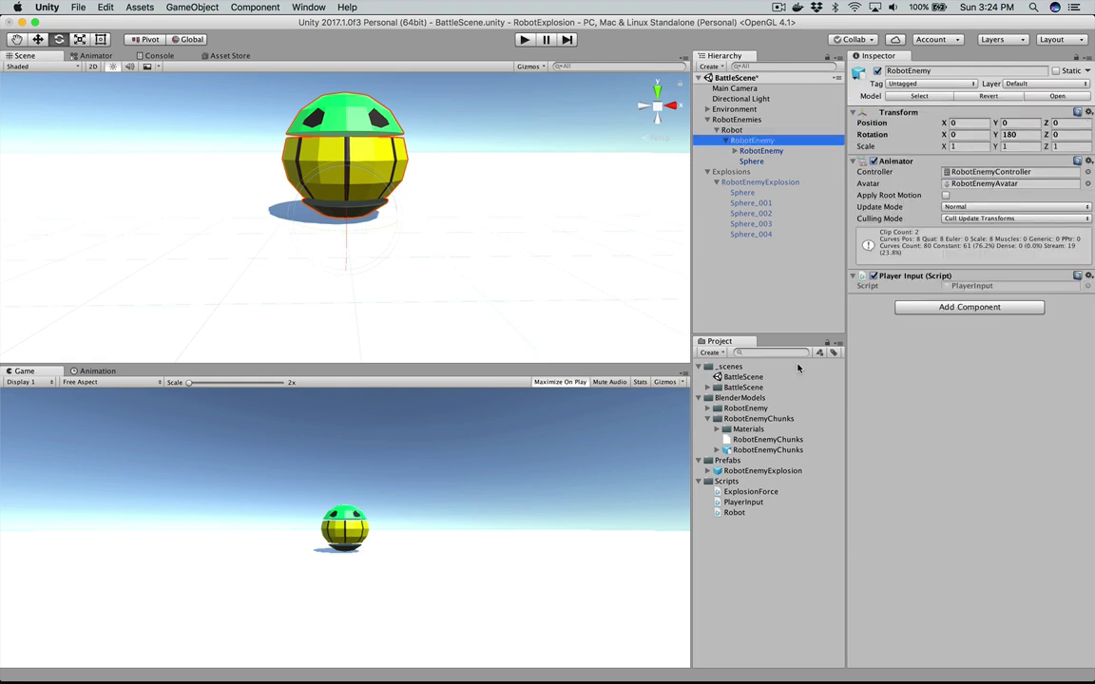
pyautogui.click(728, 483)
# Step: Create a first new C# script in the Scripts folder, starting its name with 'Ro'
pyautogui.rightClick(729, 483)
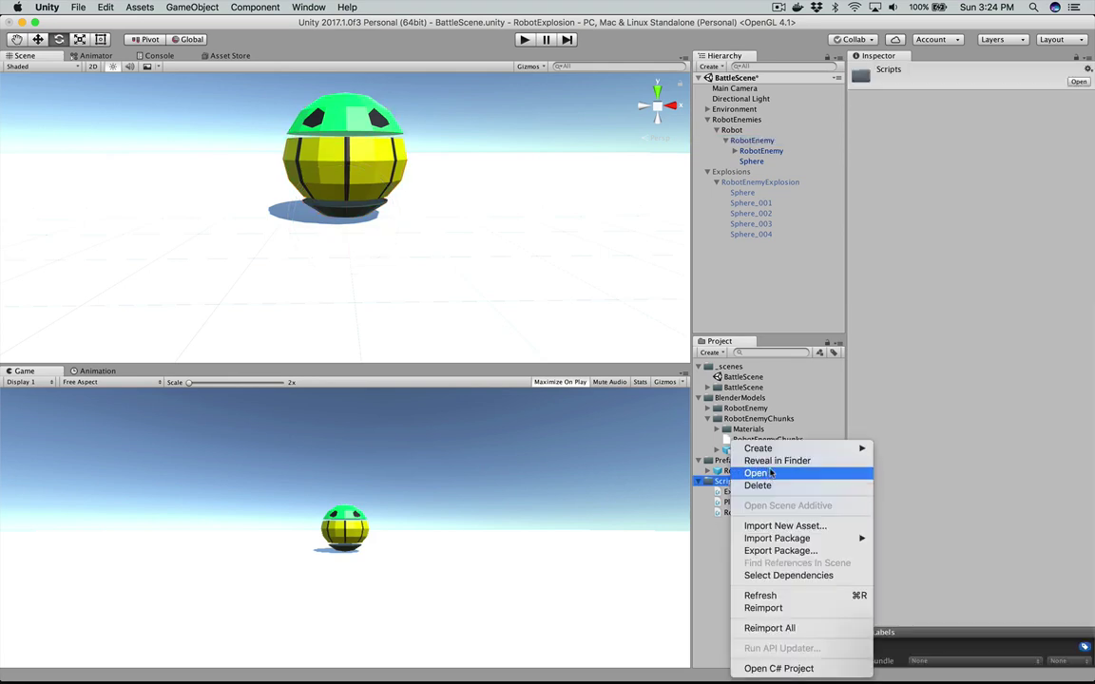
pyautogui.moveTo(779, 448)
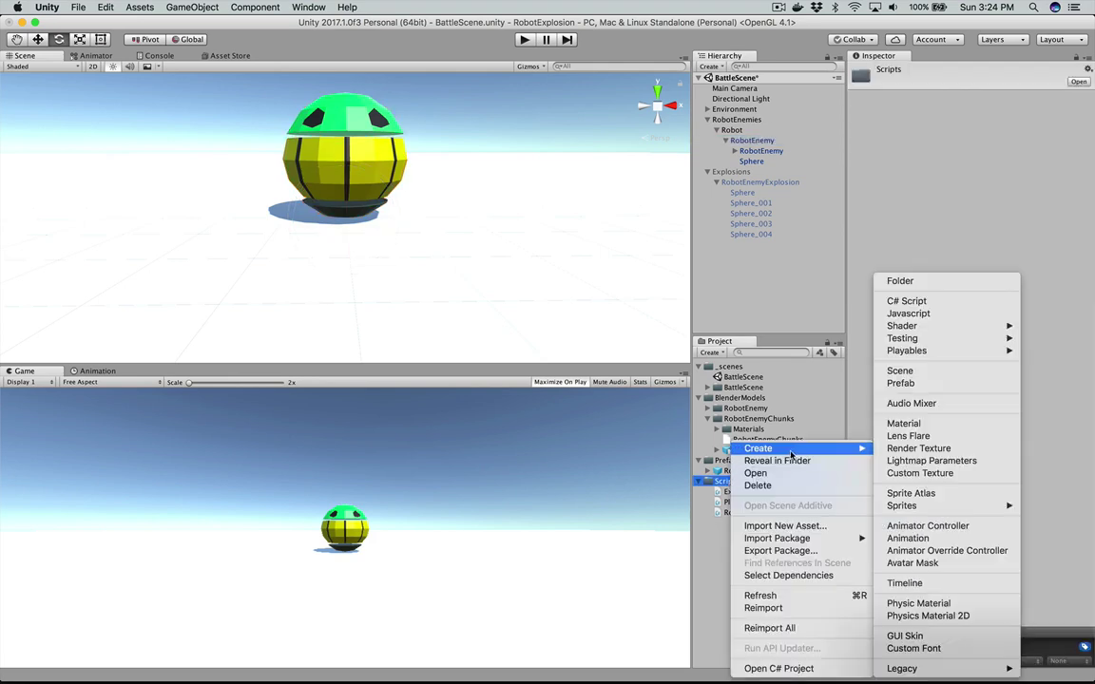
pyautogui.click(921, 301)
pyautogui.write('Robot')
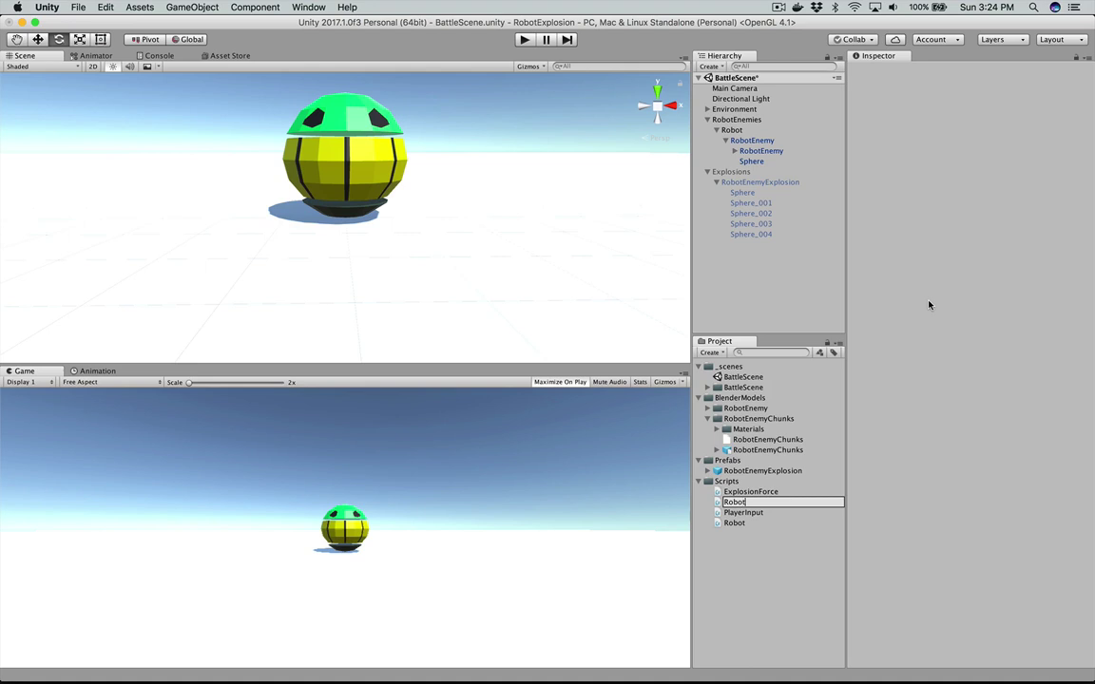
pyautogui.press('Return')
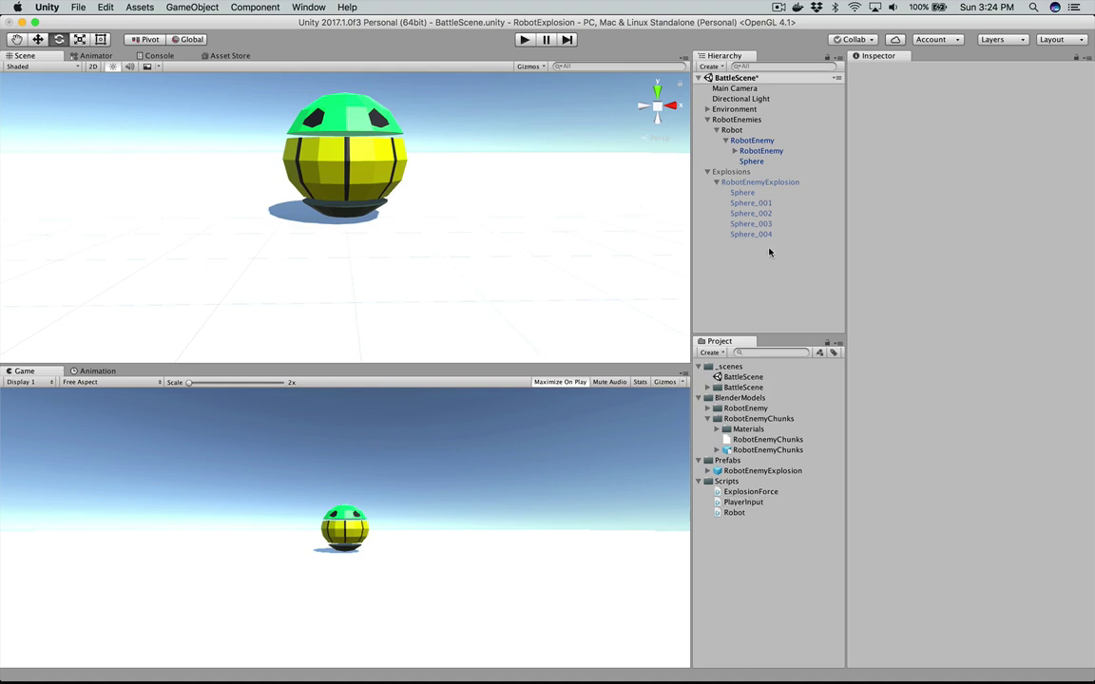
# Step: Create another C# script named RobotEnemyController in Scripts and view its code
pyautogui.click(726, 481)
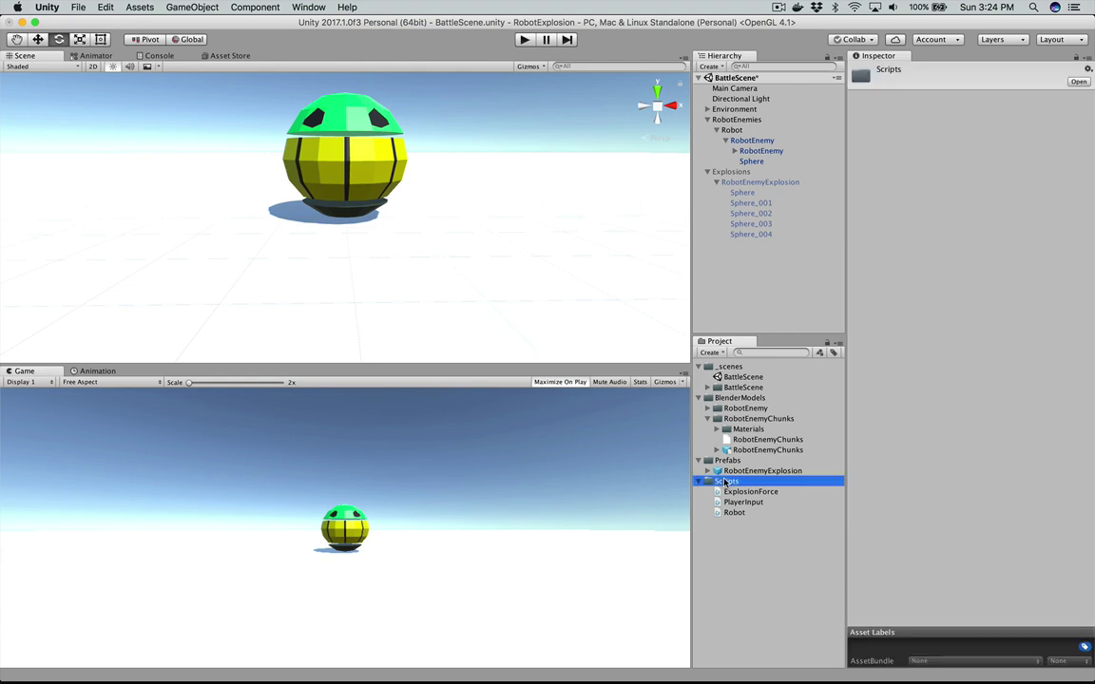
pyautogui.rightClick(726, 481)
pyautogui.moveTo(752, 447)
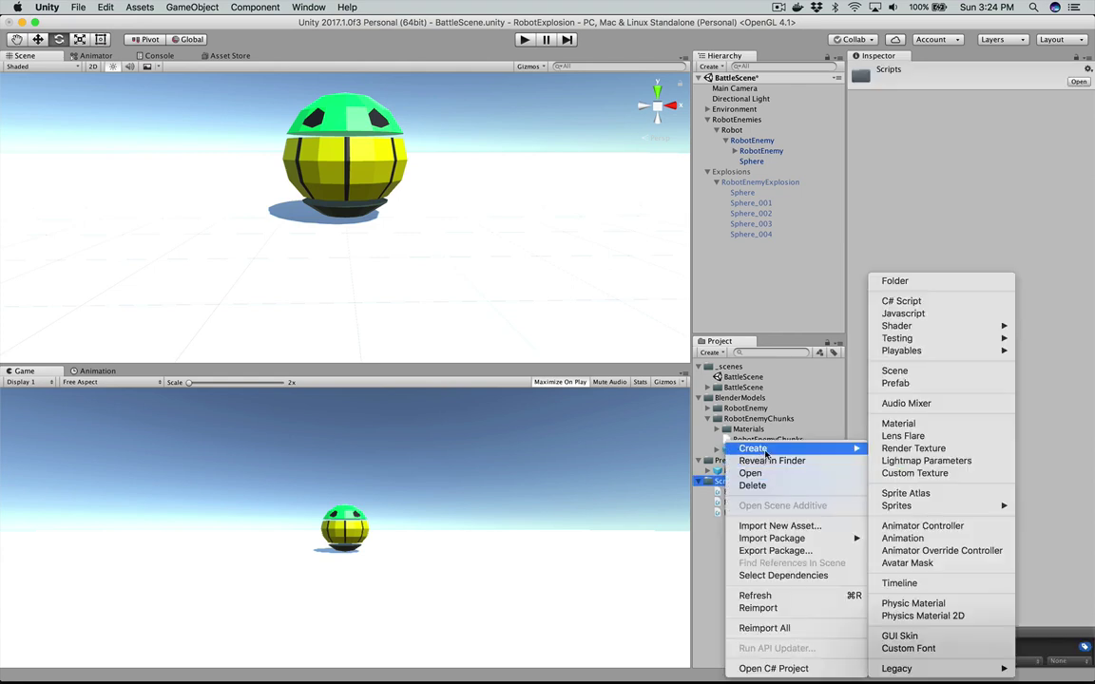
pyautogui.click(933, 301)
pyautogui.write('Robo')
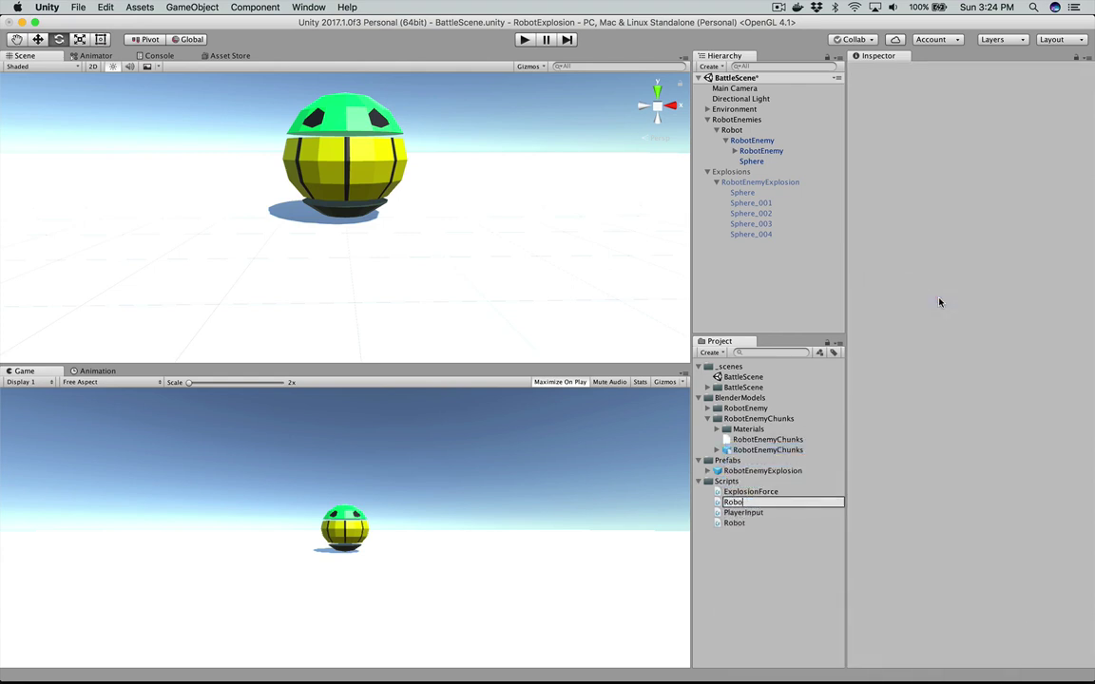
pyautogui.write('tEnemyController')
pyautogui.press('Return')
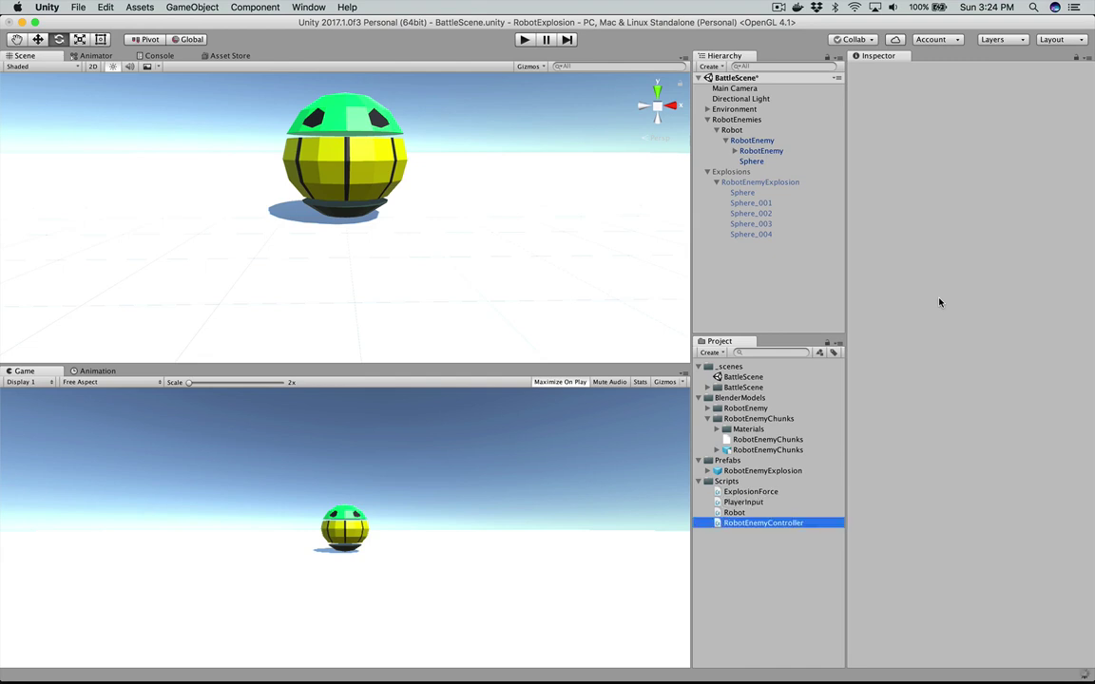
pyautogui.click(757, 182)
pyautogui.press('Return')
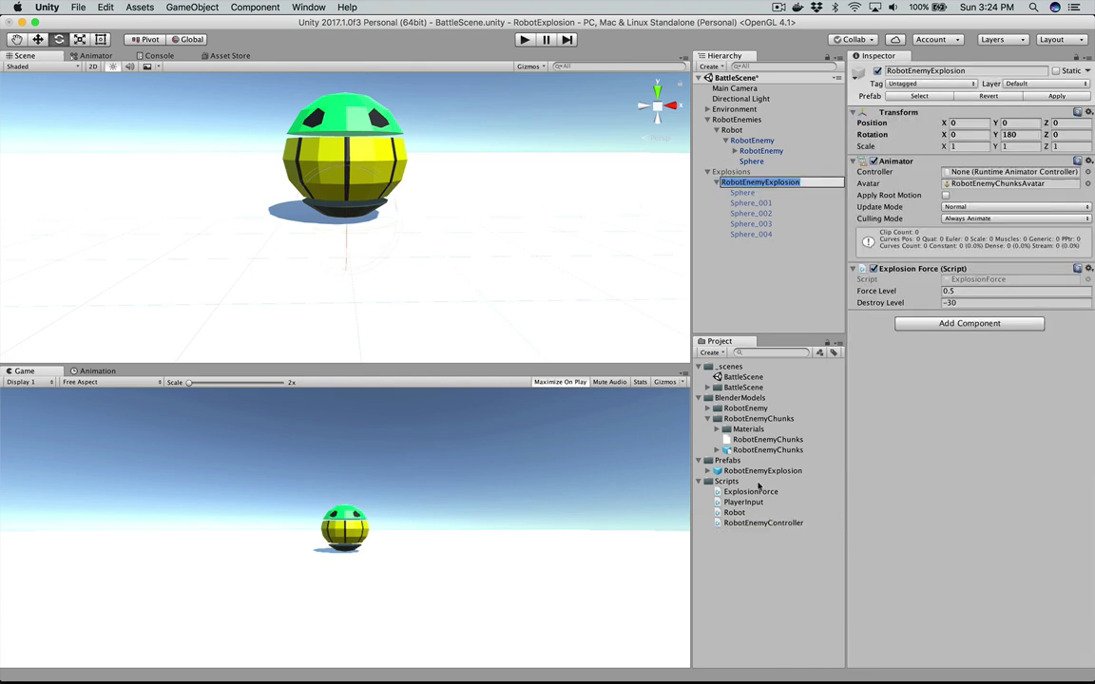
pyautogui.click(773, 523)
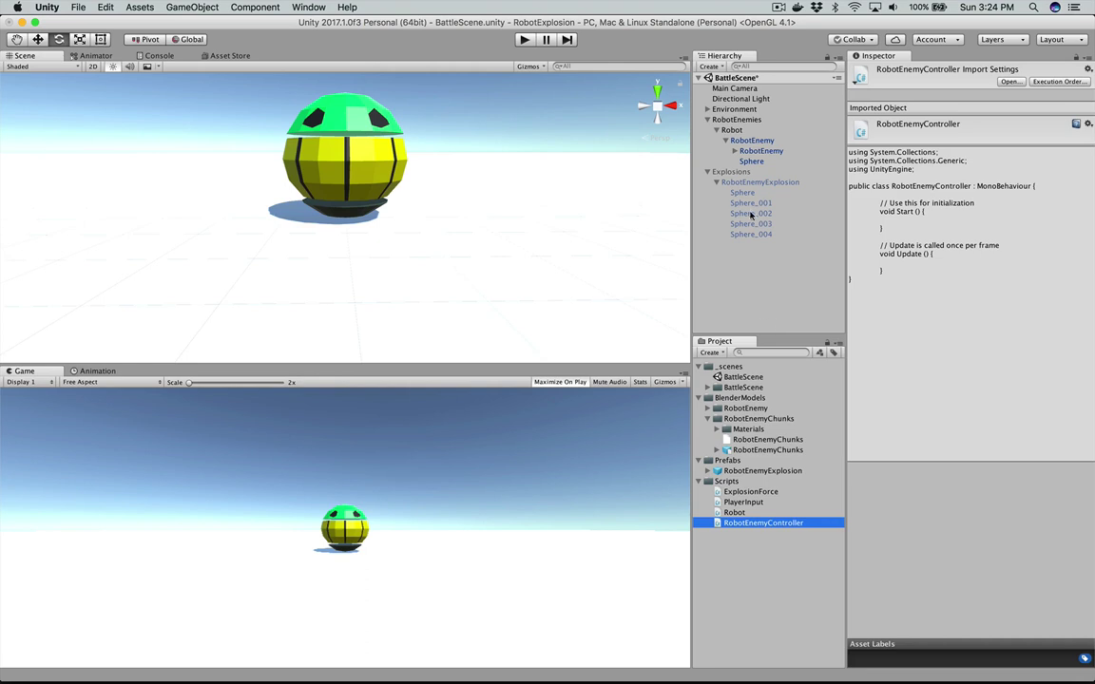
# Step: Select the Robot object and save BattleScene
pyautogui.click(732, 130)
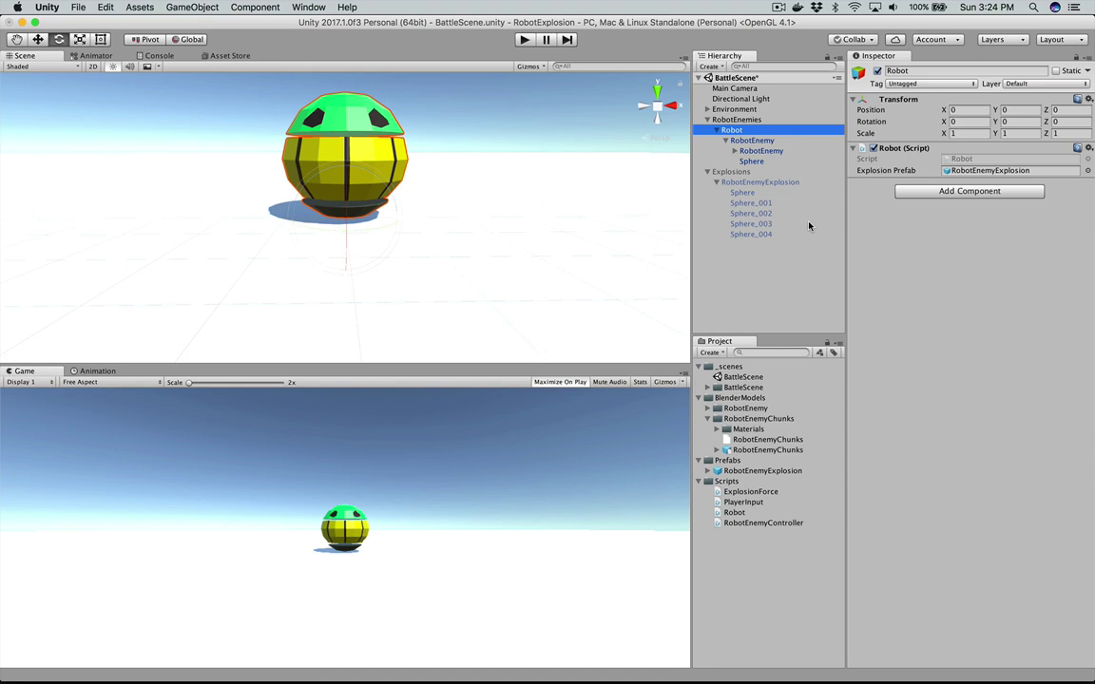
pyautogui.press('super+s')
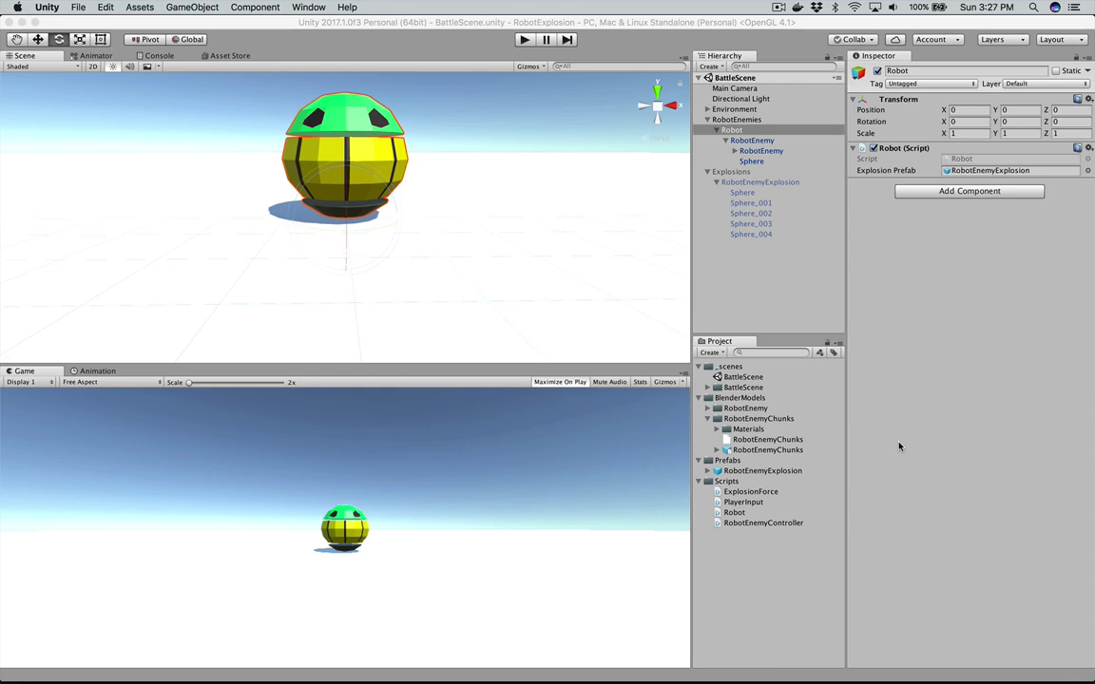
# Step: Show the RobotEnemy model's import settings, choose the Die clip, and expand its Events
pyautogui.click(770, 450)
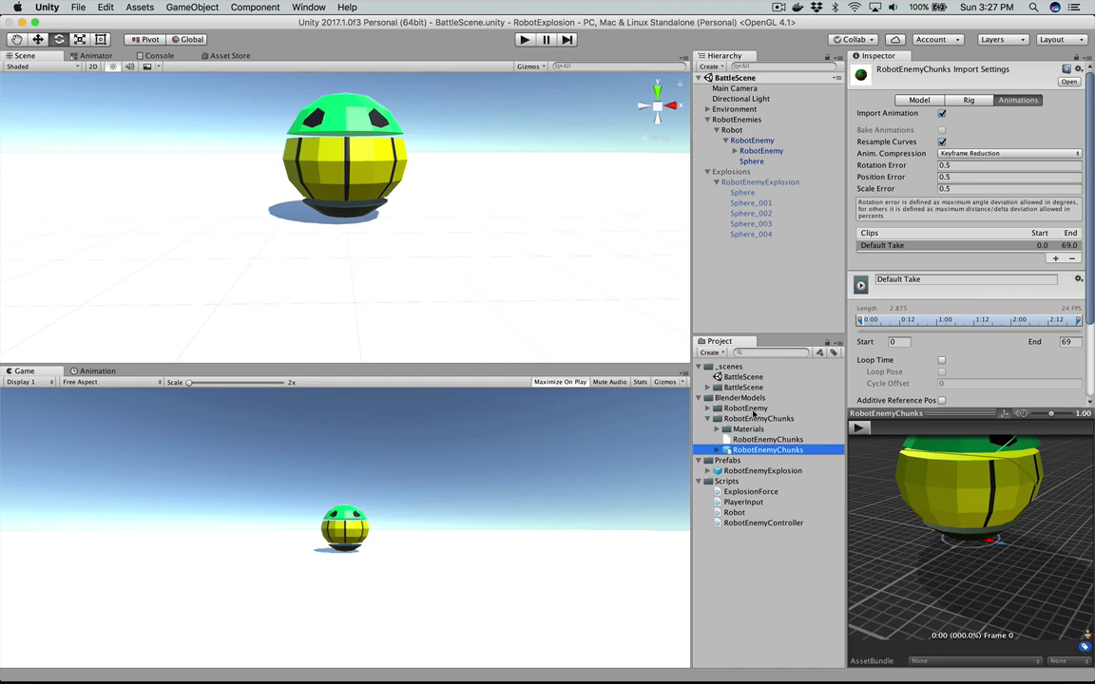
pyautogui.click(750, 409)
pyautogui.doubleClick(752, 408)
pyautogui.click(751, 428)
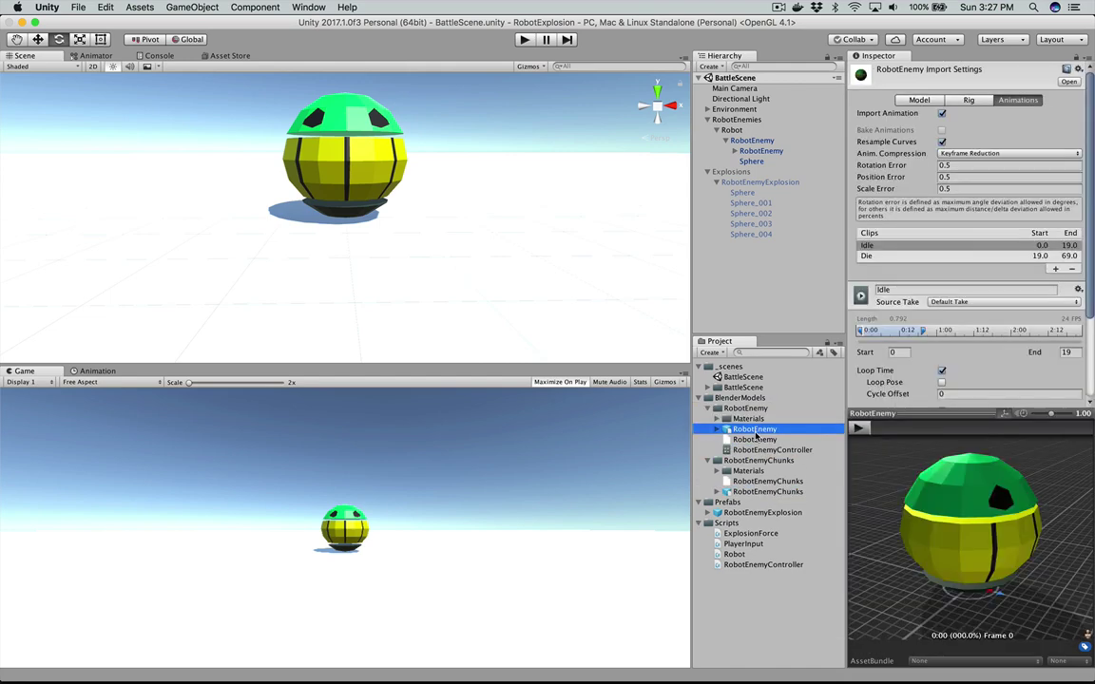
pyautogui.scroll(-3, 983, 374)
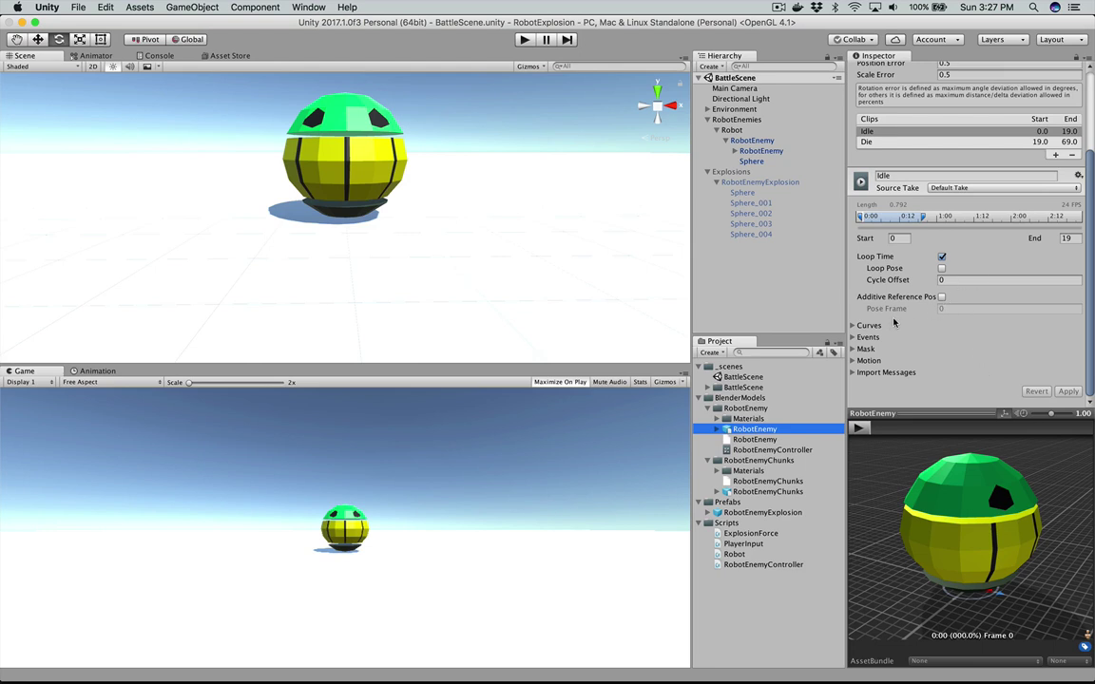
pyautogui.scroll(1, 918, 315)
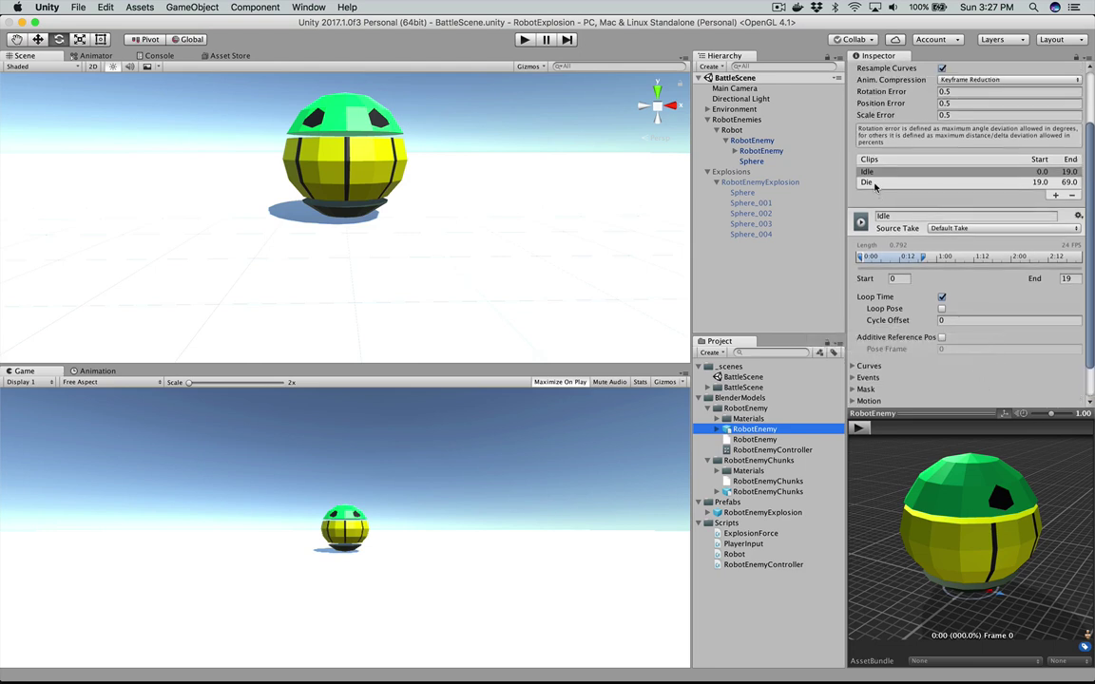
pyautogui.click(872, 181)
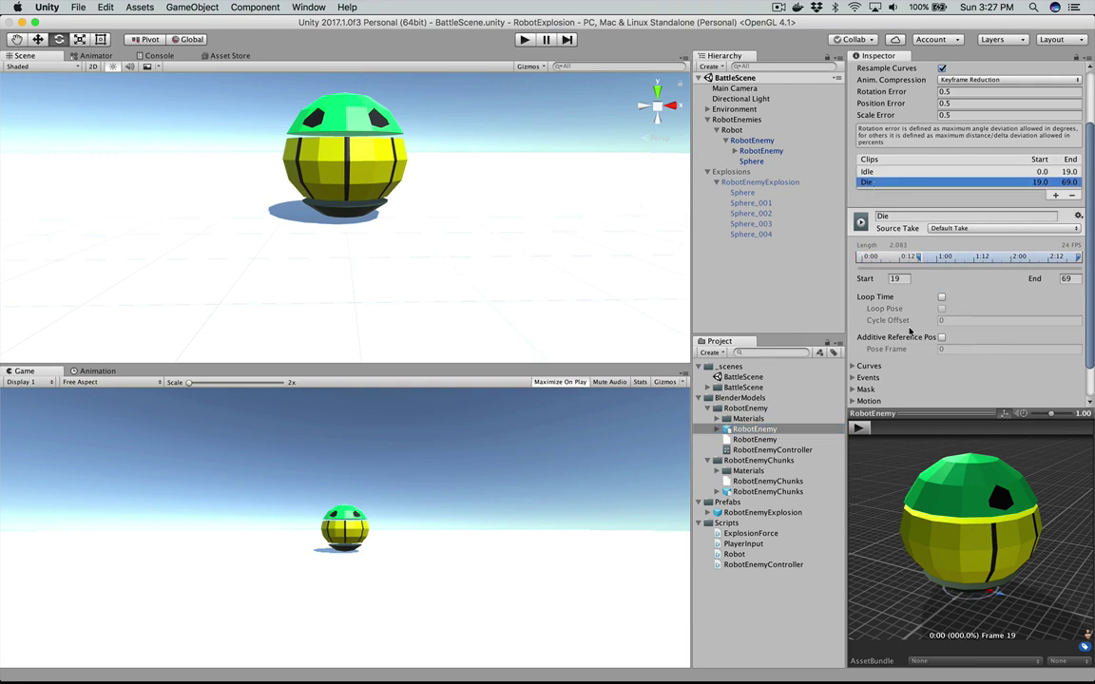
pyautogui.scroll(-1, 909, 331)
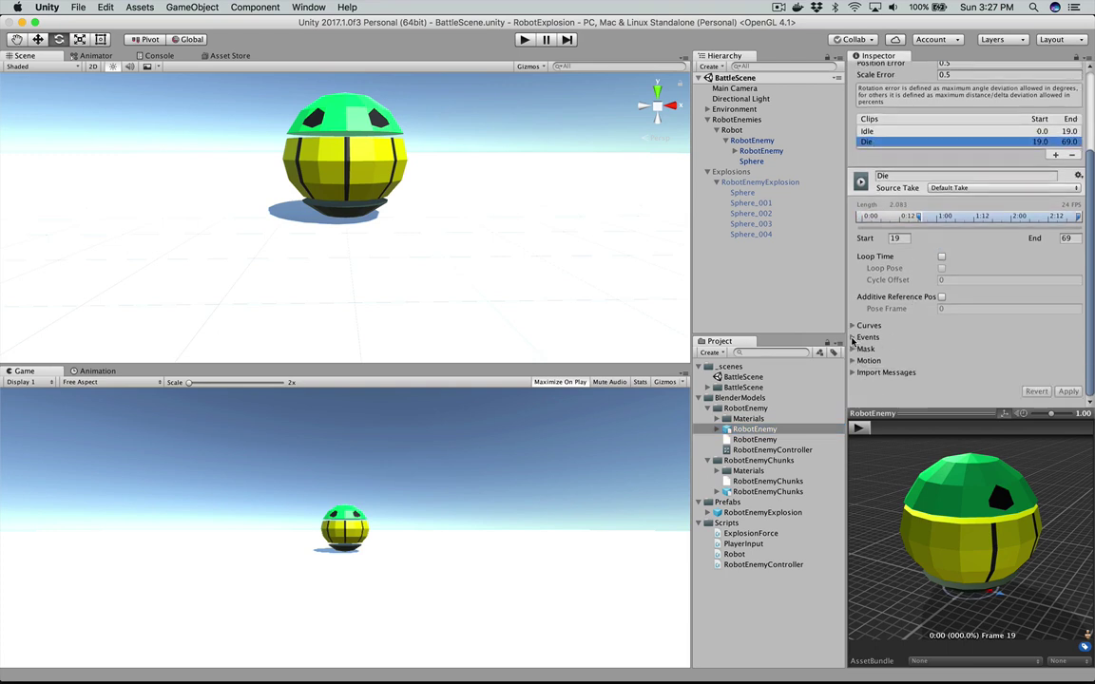
pyautogui.click(909, 336)
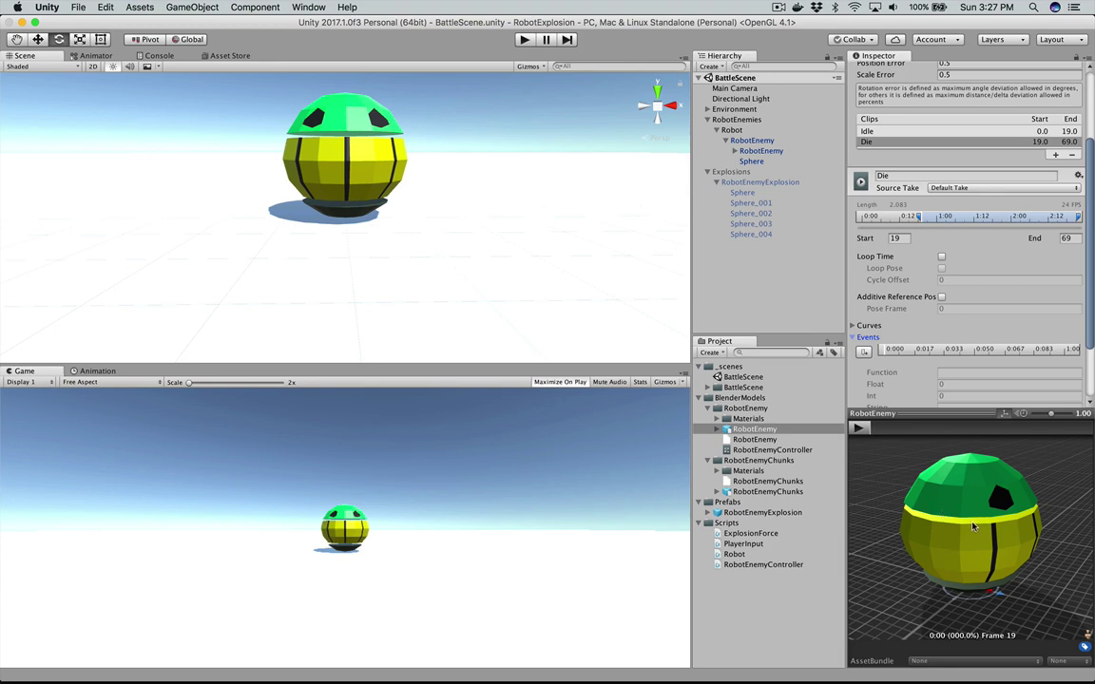
# Step: Maximize the Inspector and preview the Die animation, scrubbing frames 19 through 40
pyautogui.hotkey('shift', 'space')
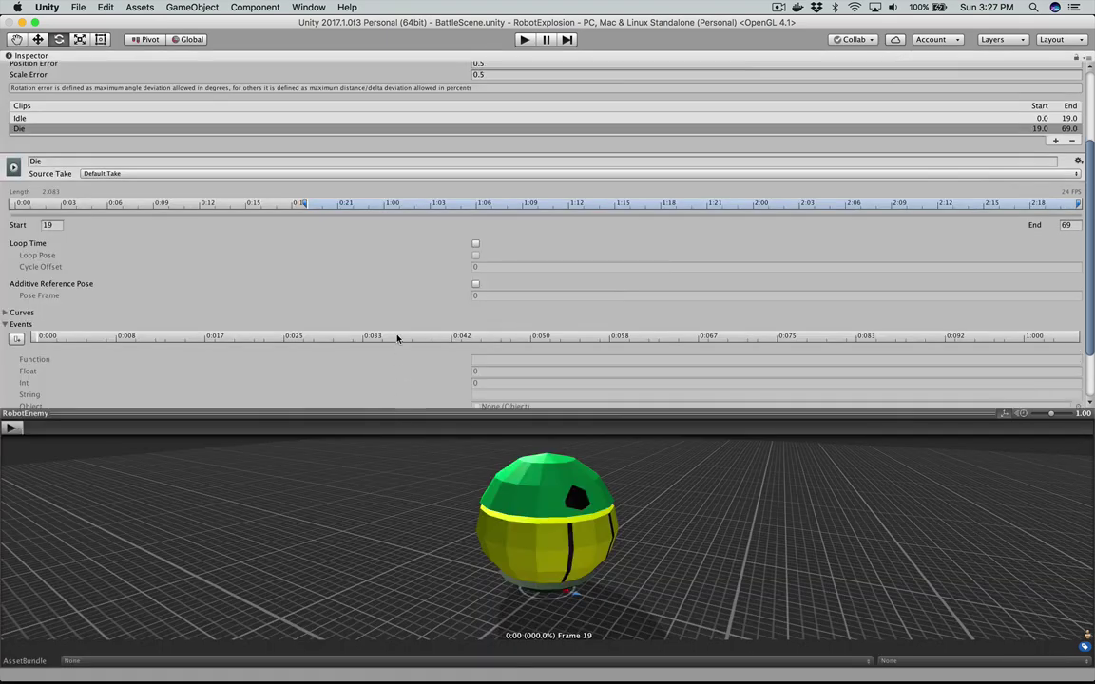
pyautogui.scroll(-3, 196, 356)
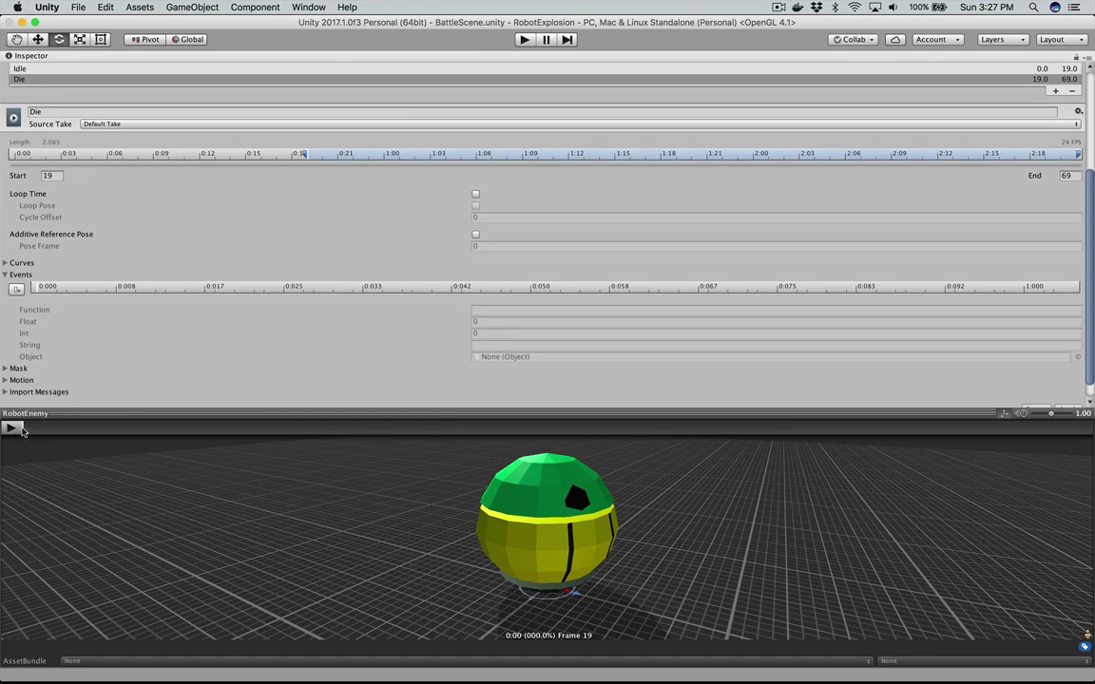
pyautogui.click(11, 430)
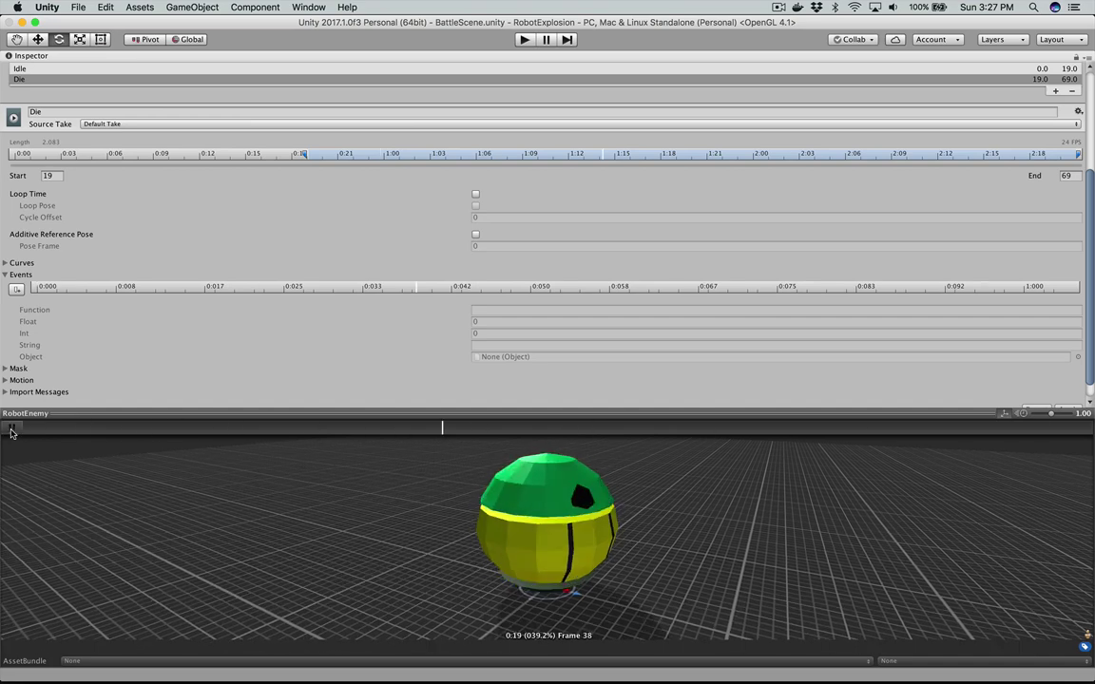
pyautogui.click(11, 430)
pyautogui.click(34, 429)
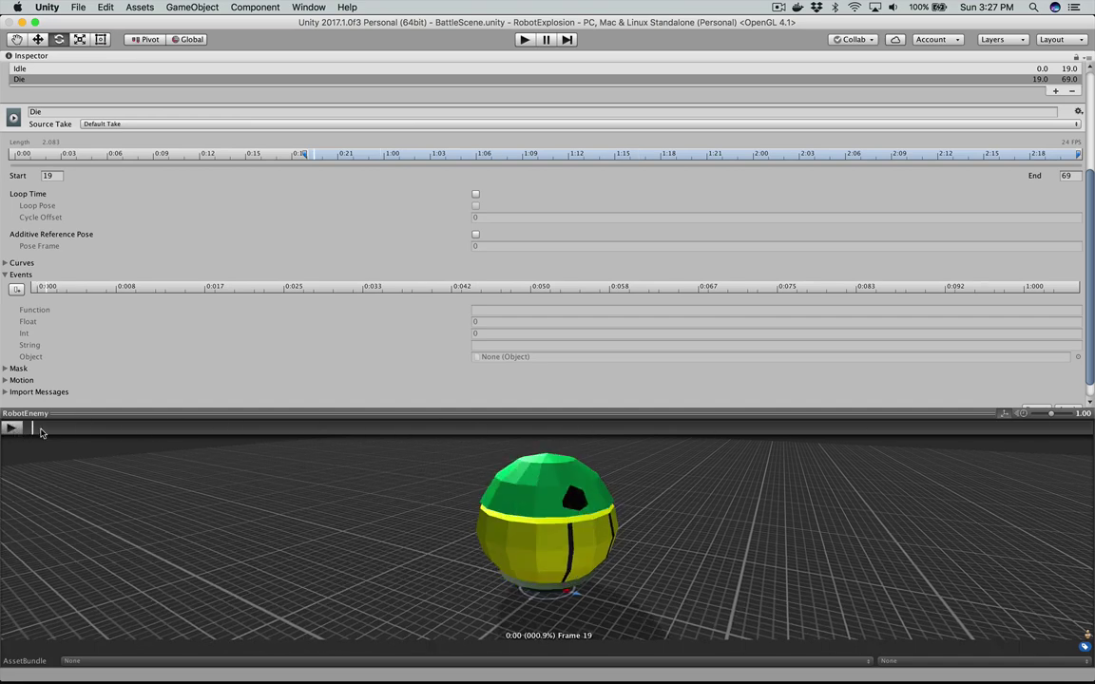
pyautogui.moveTo(41, 433); pyautogui.dragTo(110, 430)
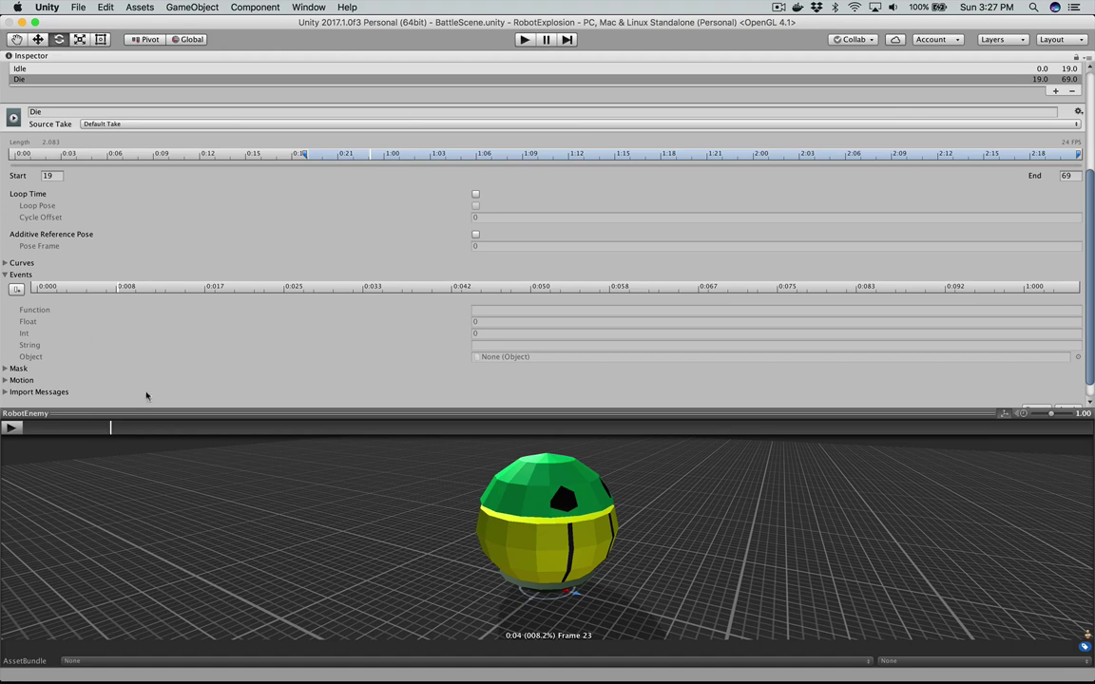
pyautogui.click(208, 430)
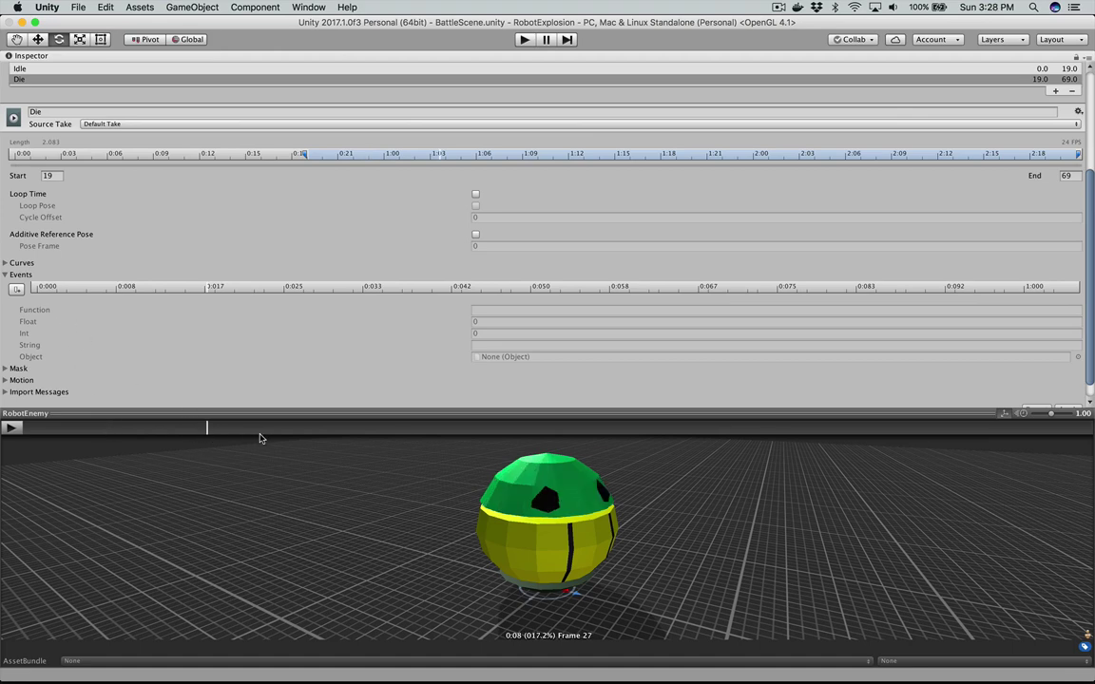
pyautogui.click(267, 430)
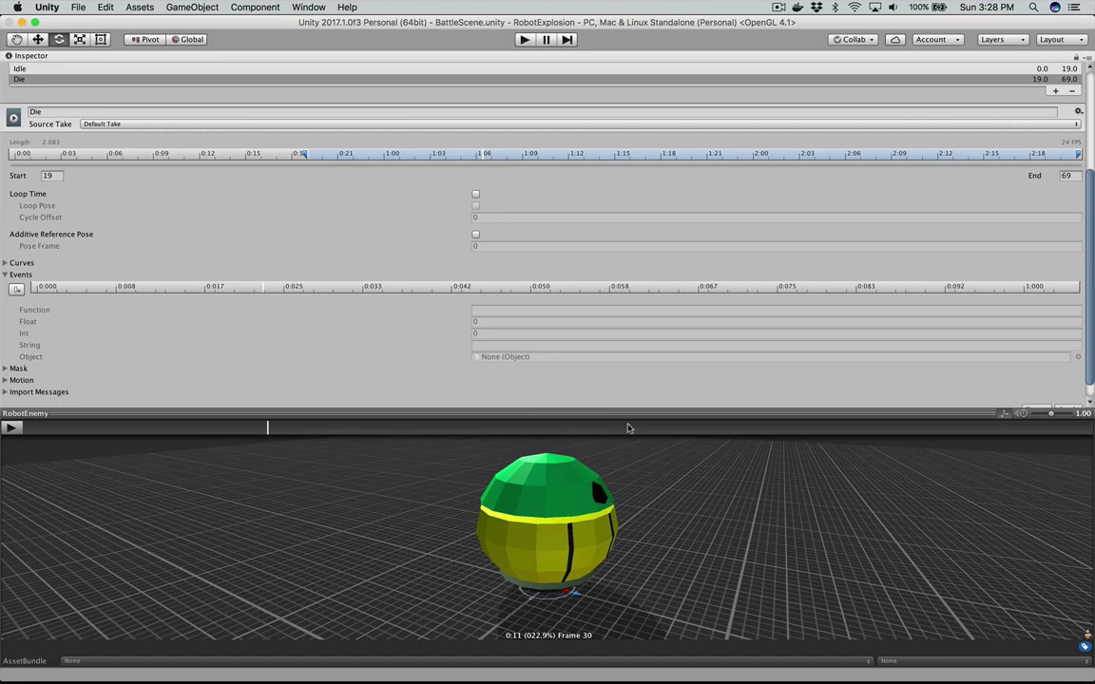
pyautogui.click(493, 428)
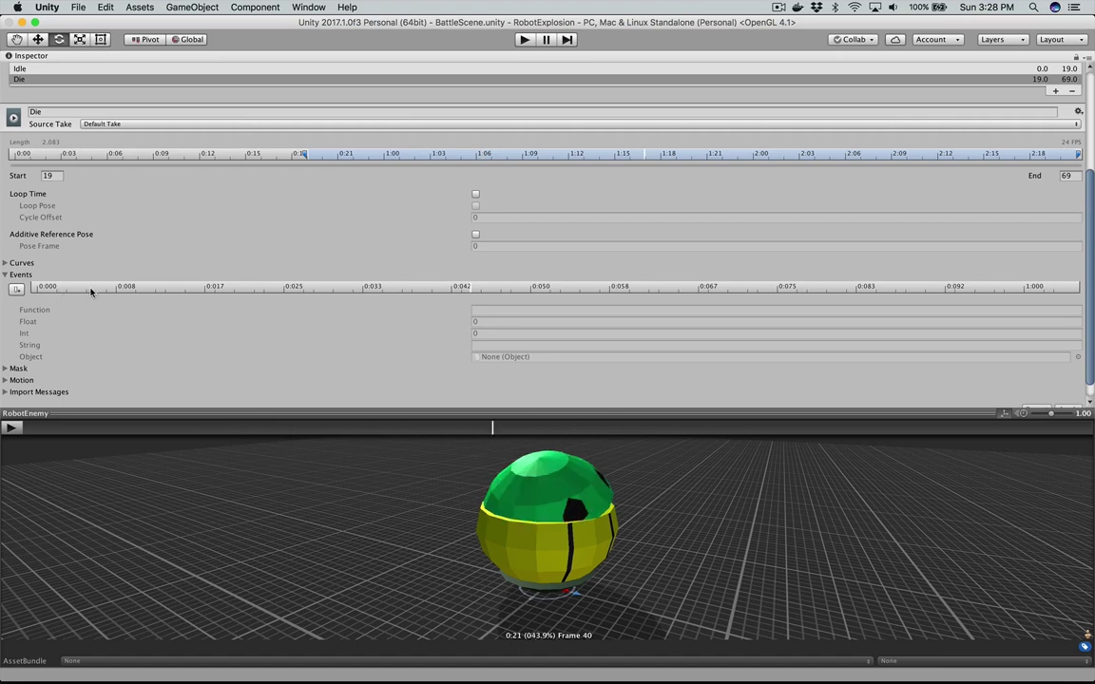
pyautogui.click(35, 428)
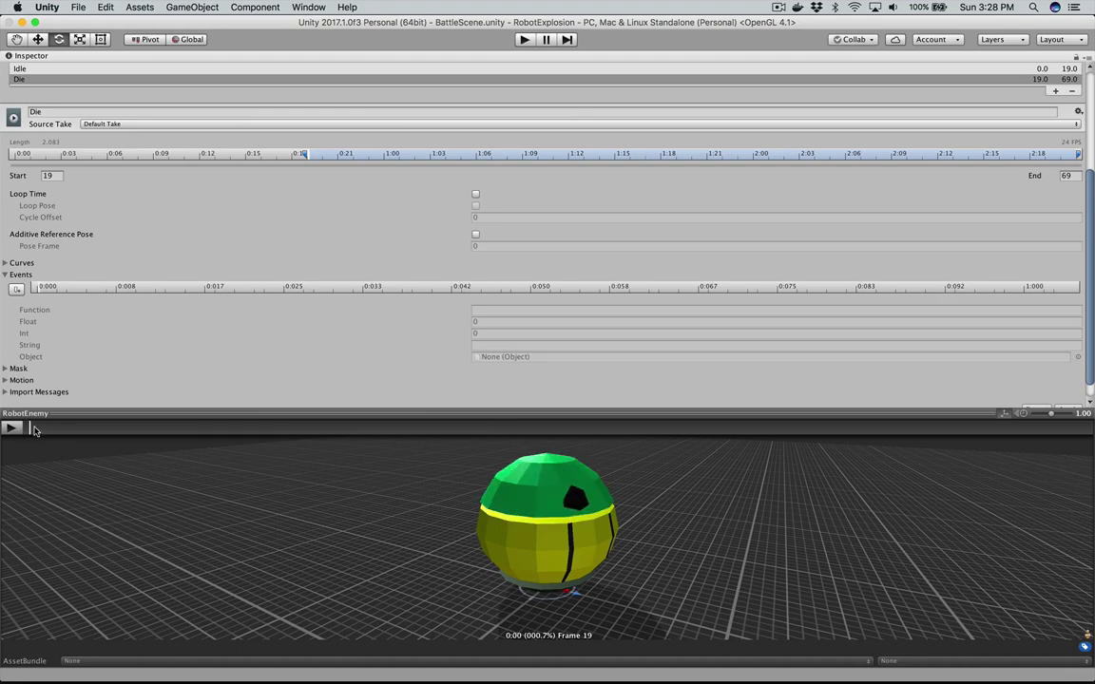
pyautogui.click(35, 427)
# Step: Add an animation event at the Die clip's start with the function OnBeginDie
pyautogui.click(18, 291)
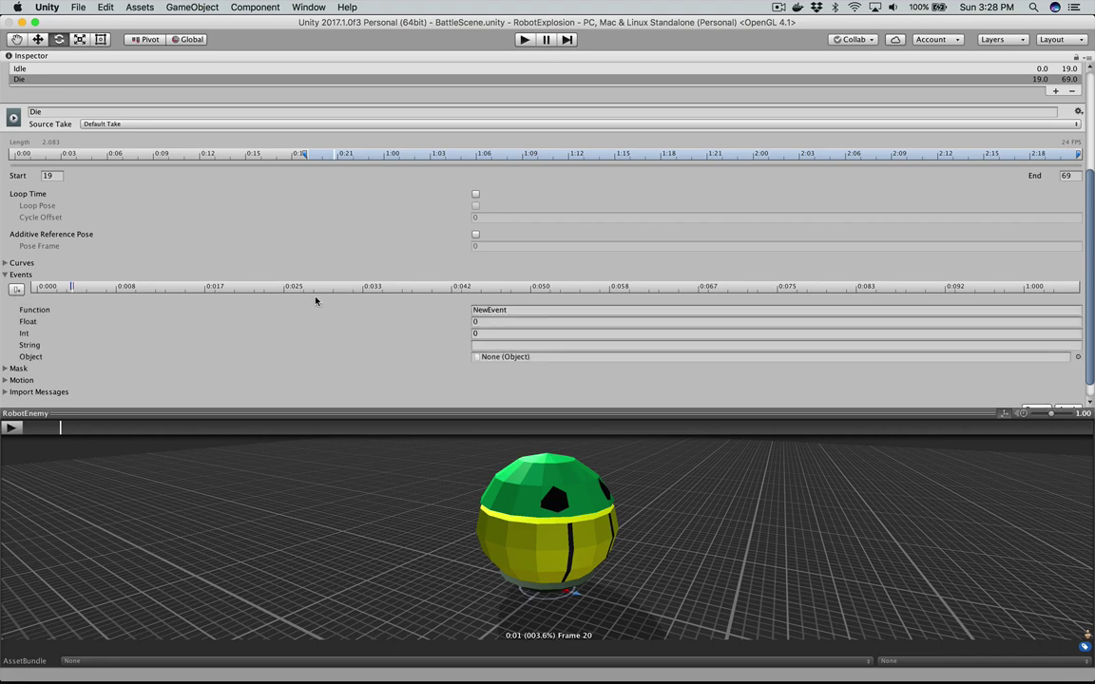
pyautogui.click(498, 309)
pyautogui.write('On')
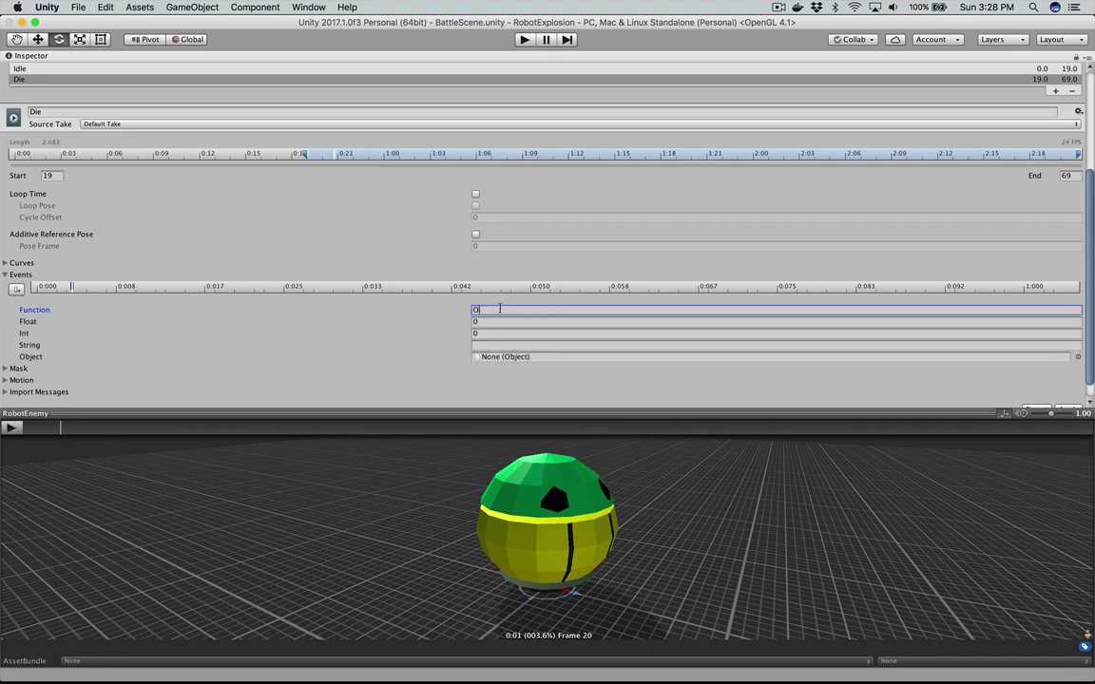
pyautogui.write('Die')
pyautogui.press('BackSpace')
pyautogui.press('BackSpace')
pyautogui.press('BackSpace')
pyautogui.write('BeginDie')
pyautogui.click(534, 311)
pyautogui.click(707, 429)
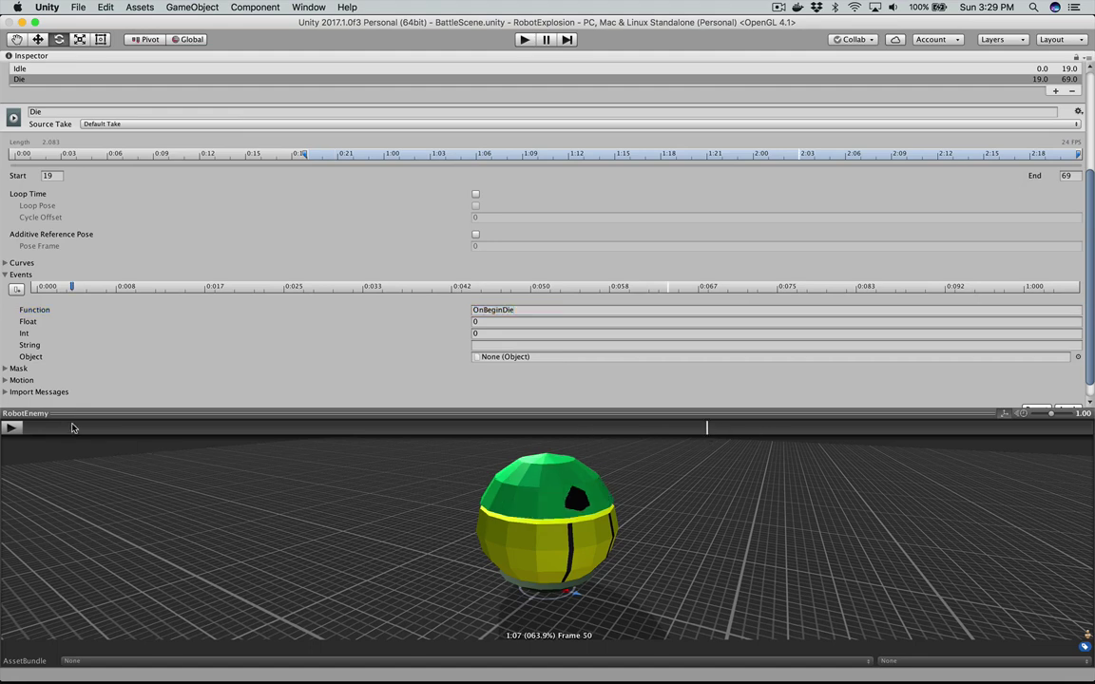
pyautogui.click(75, 427)
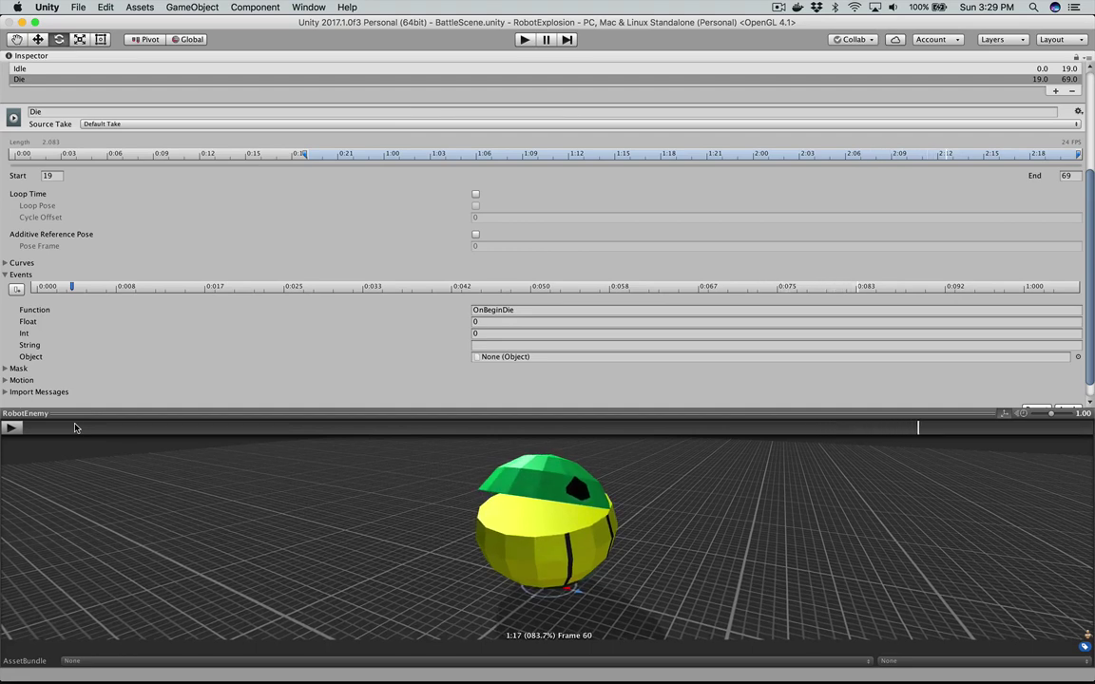
# Step: Add a second event near the Die clip's end calling OnEndDie and apply the import settings
pyautogui.click(15, 288)
pyautogui.click(523, 310)
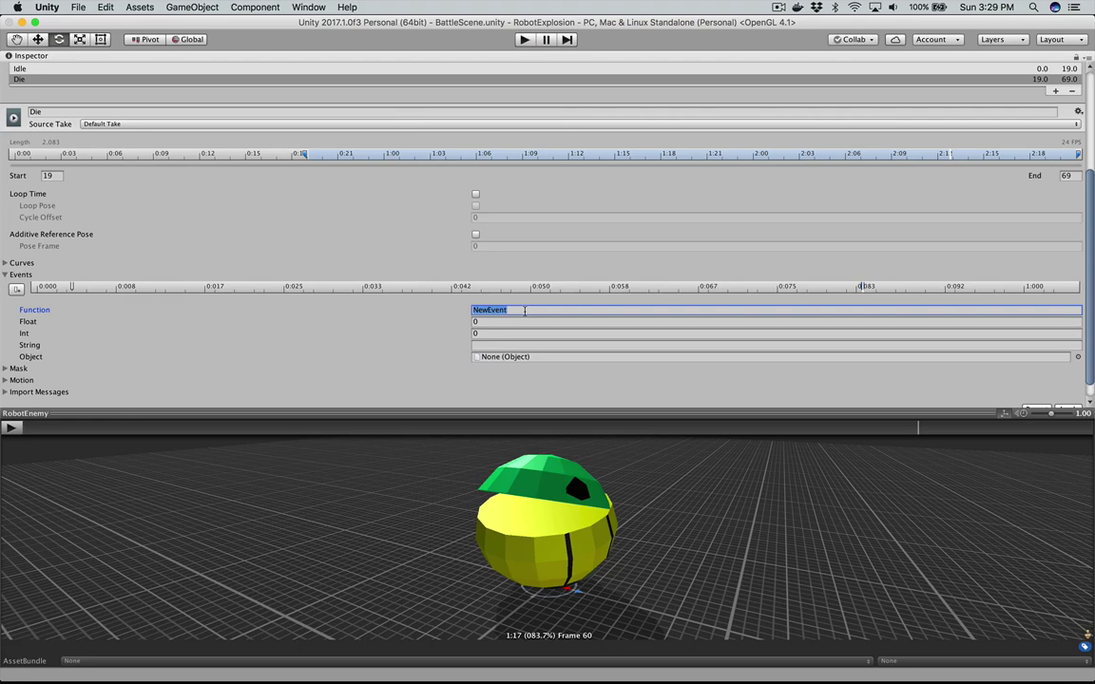
pyautogui.write('OnEndDie')
pyautogui.click(501, 310)
pyautogui.scroll(-1, 408, 353)
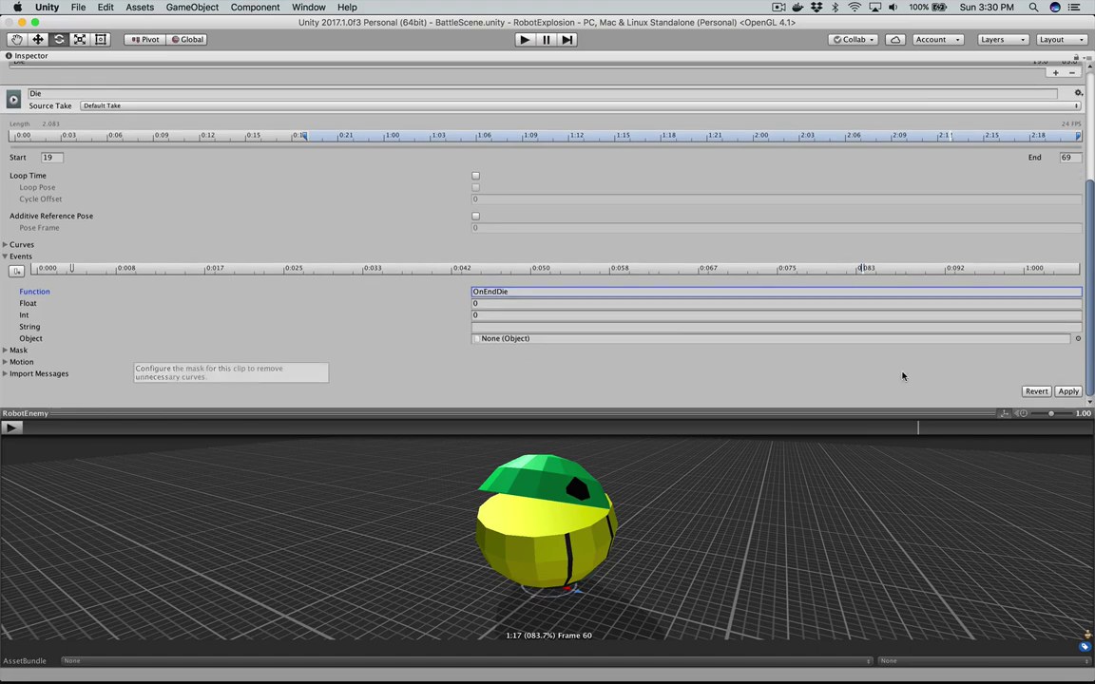
pyautogui.click(1070, 392)
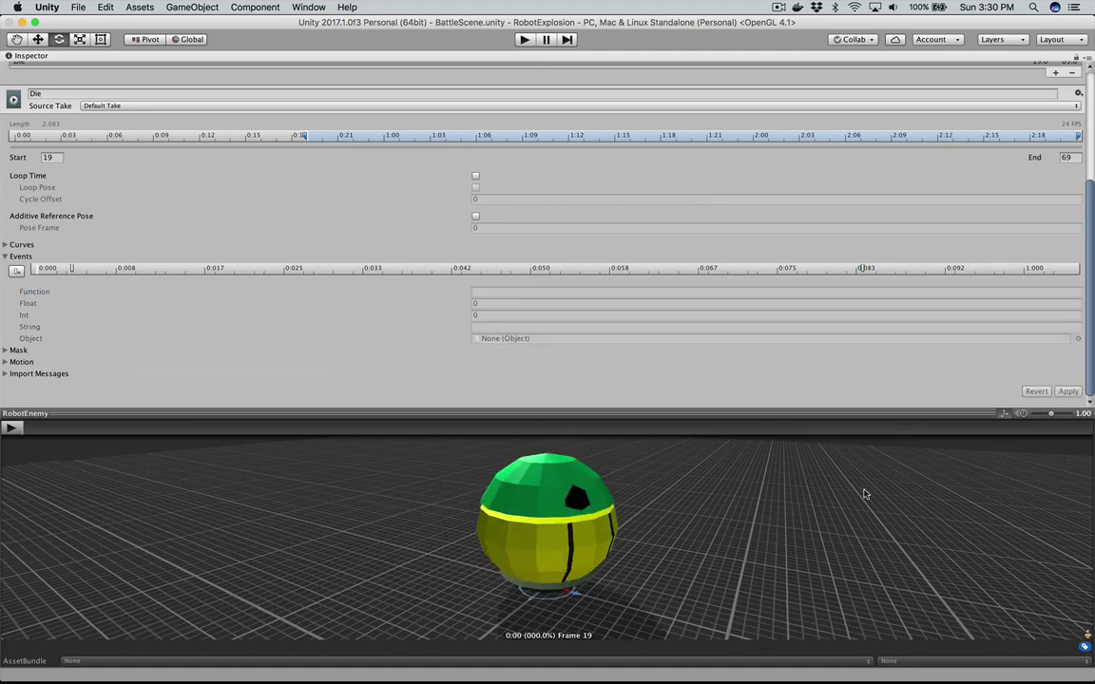
# Step: Restore the normal layout, select the Robot object, and open Robot.cs in MonoDevelop
pyautogui.hotkey('shift', 'space')
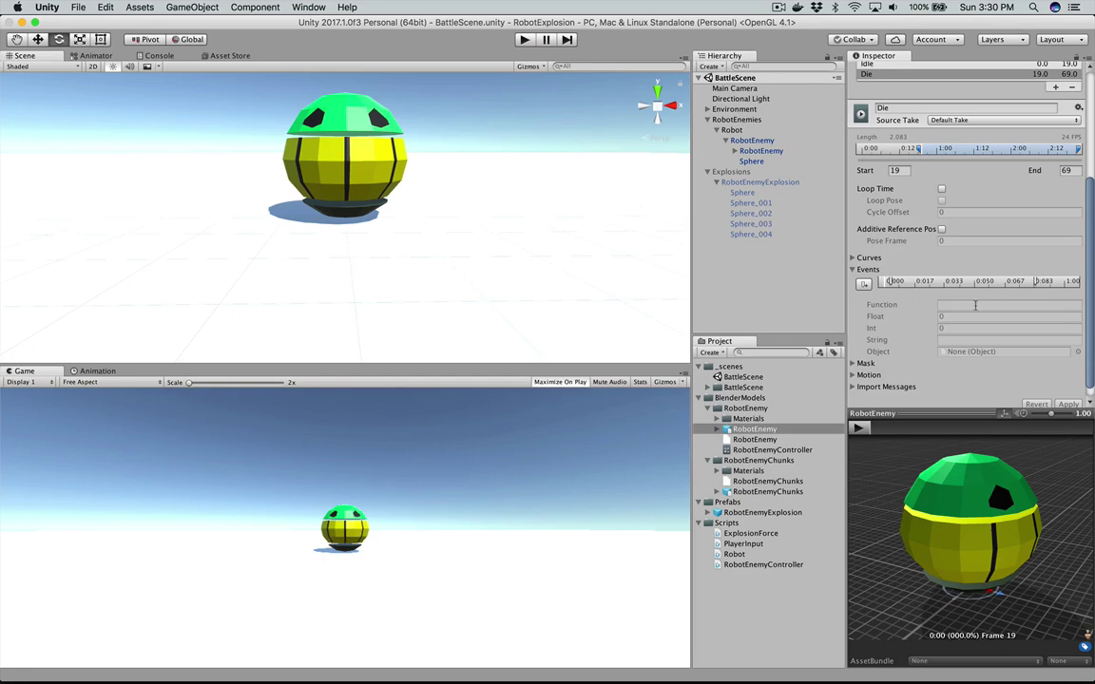
pyautogui.click(751, 140)
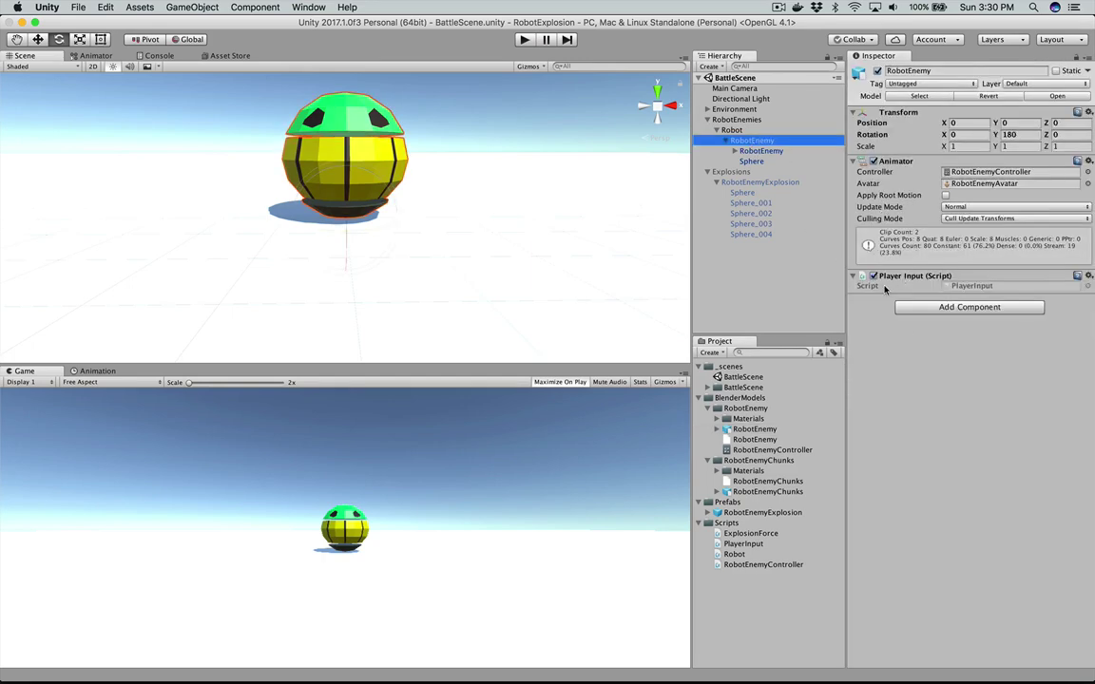
pyautogui.click(732, 130)
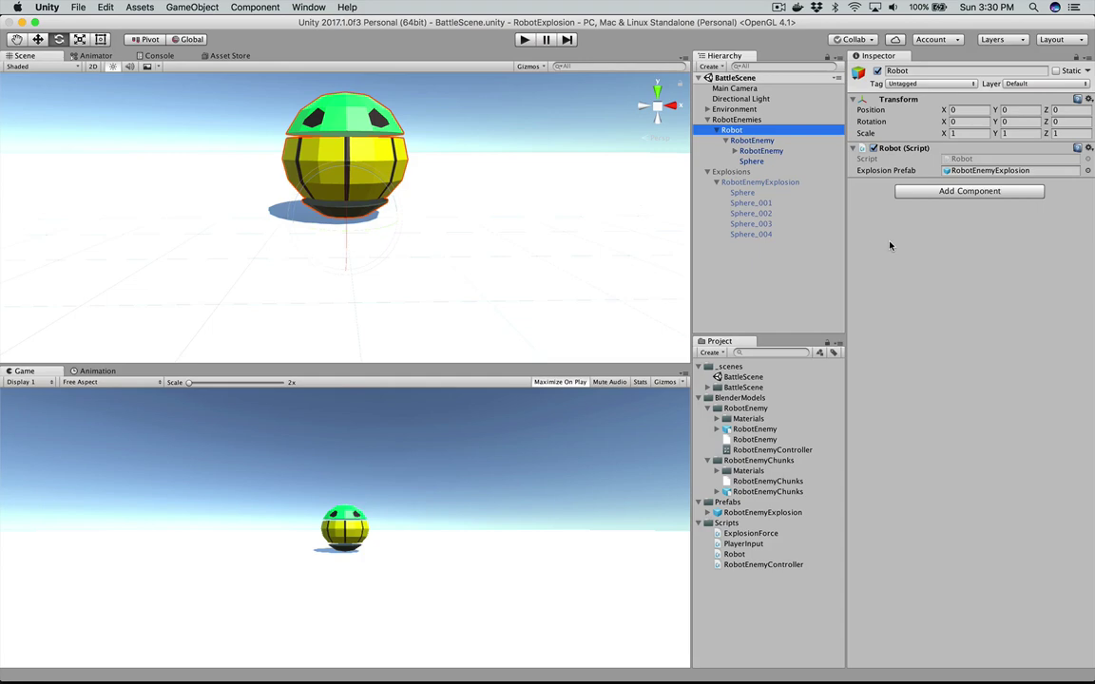
pyautogui.press('super+Tab')
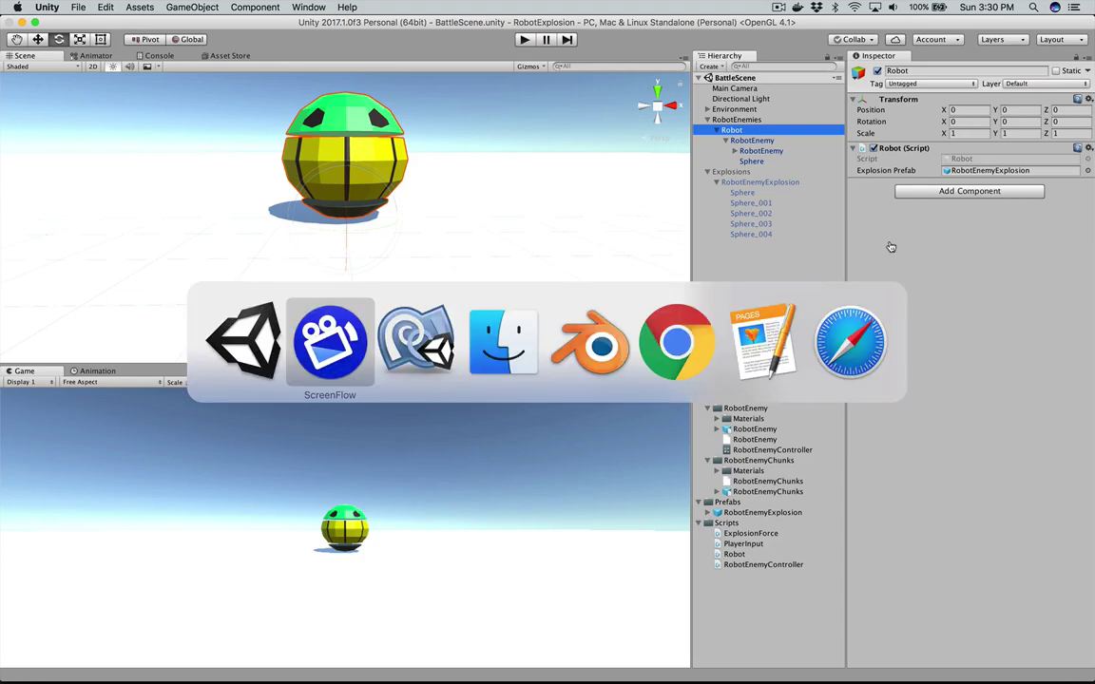
pyautogui.press('super+Tab')
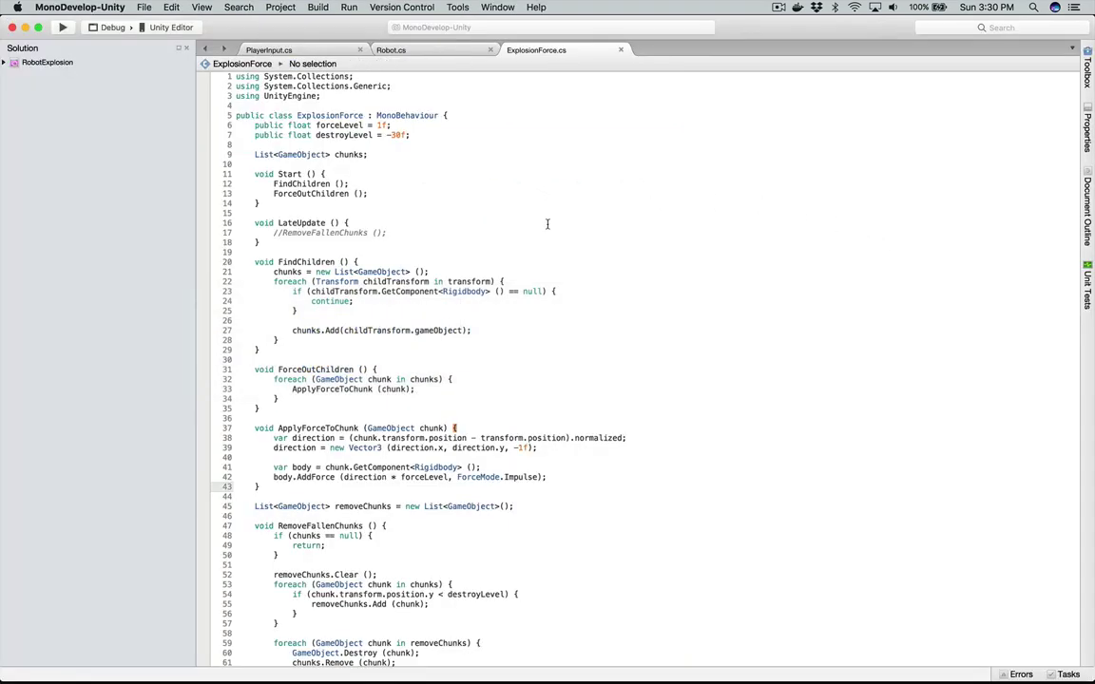
pyautogui.click(28, 62)
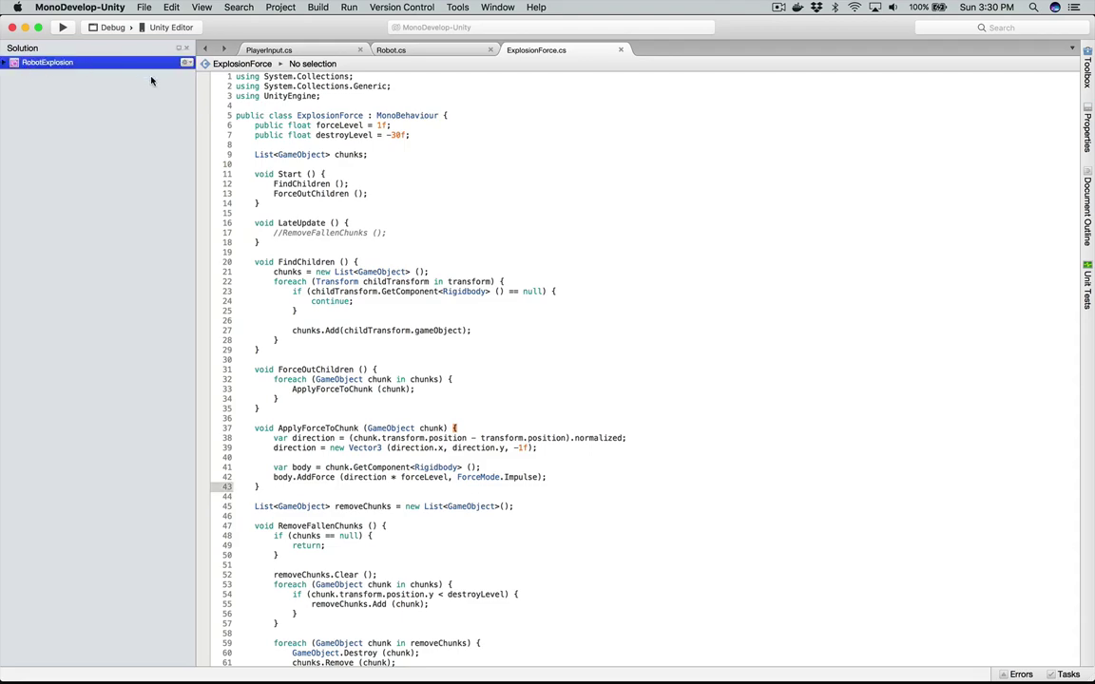
pyautogui.click(376, 48)
pyautogui.press('super+Tab')
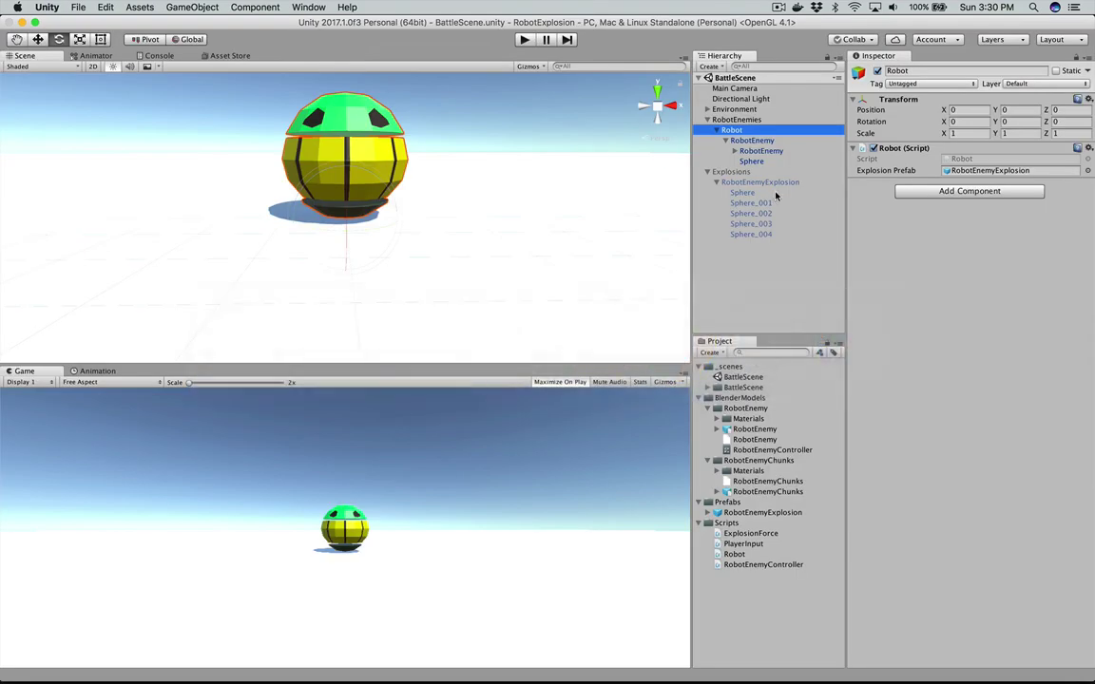
# Step: Check the RobotEnemy model's animation state graph, return to the Scene view, then back to Robot.cs
pyautogui.click(757, 140)
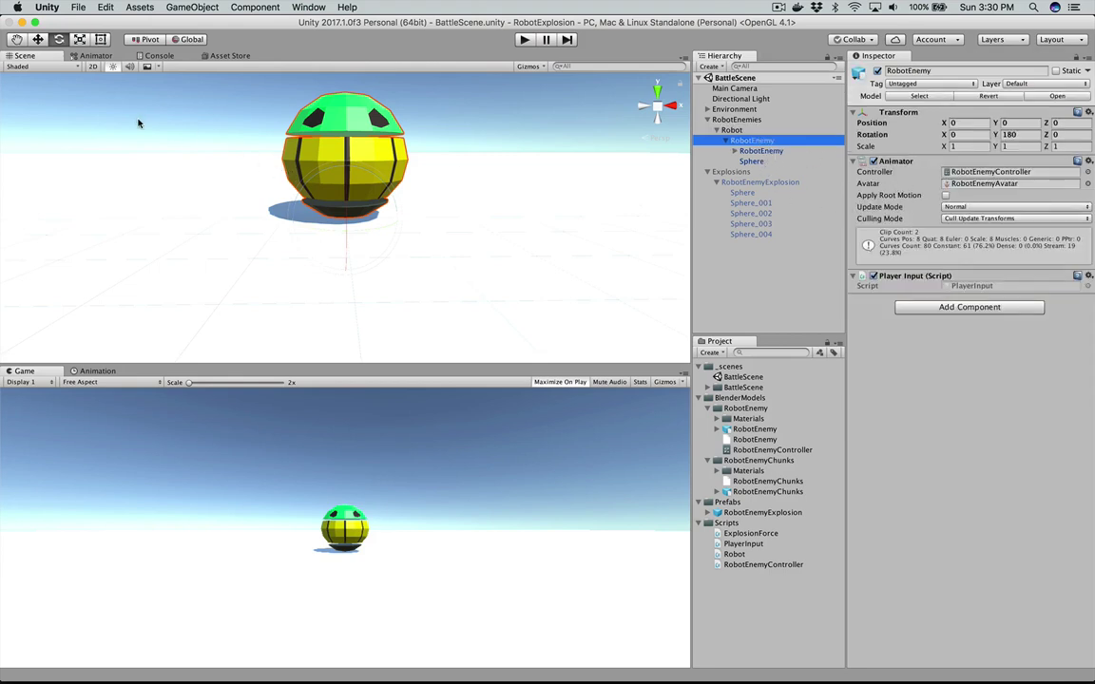
pyautogui.click(95, 55)
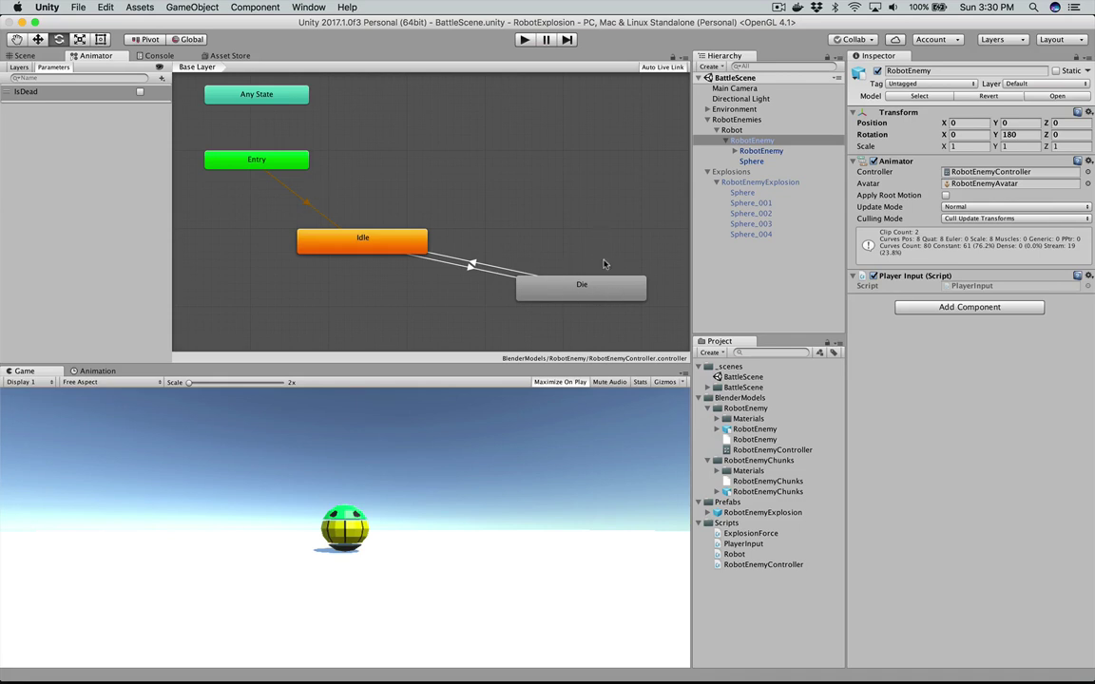
pyautogui.click(24, 55)
pyautogui.press('super+Tab')
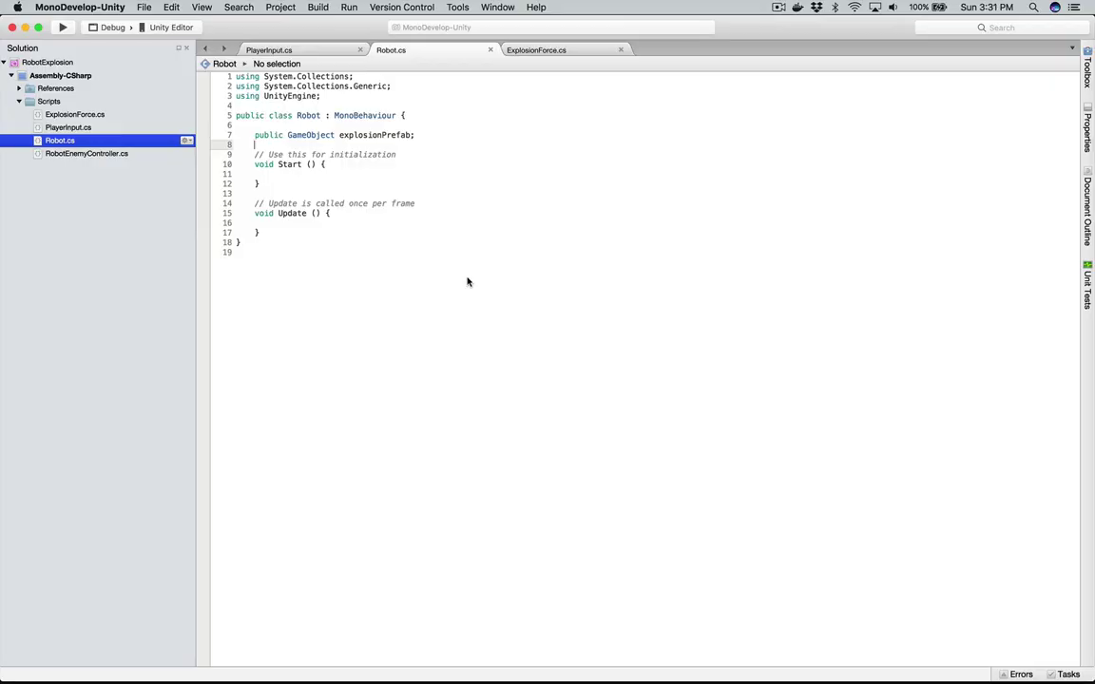
# Step: Write an empty public void OnBeginDie() method below Update in Robot.cs
pyautogui.press('Down')
pyautogui.press('Down')
pyautogui.press('Down')
pyautogui.press('Down')
pyautogui.press('Down')
pyautogui.press('Down')
pyautogui.press('Down')
pyautogui.press('Down')
pyautogui.press('Down')
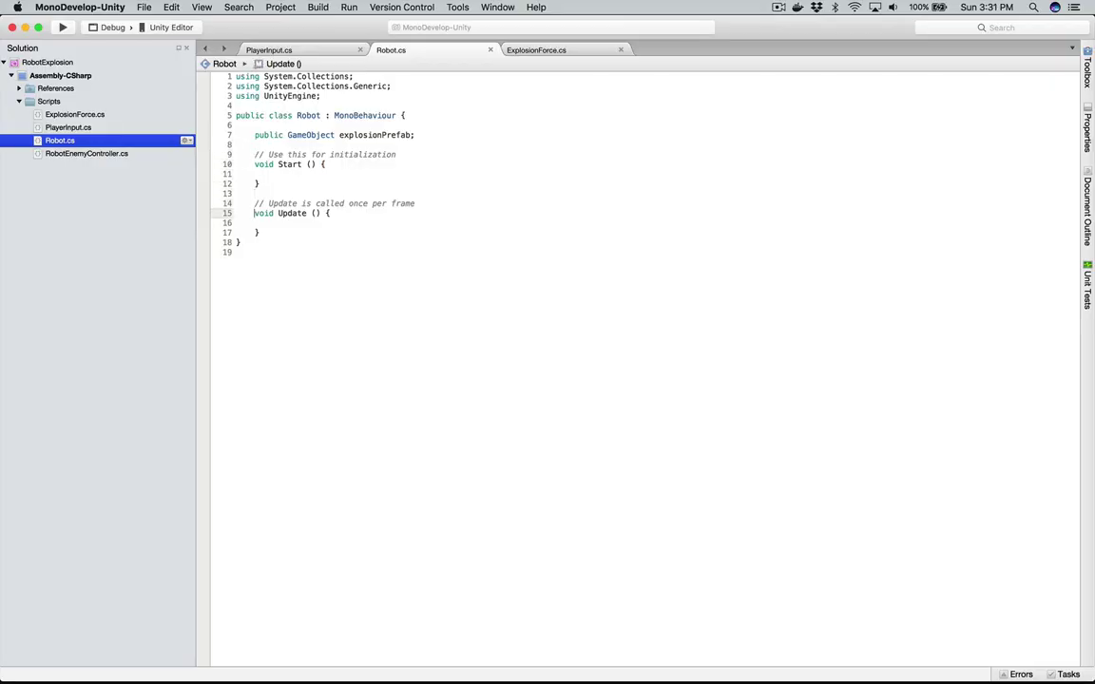
pyautogui.press('Return')
pyautogui.press('Return')
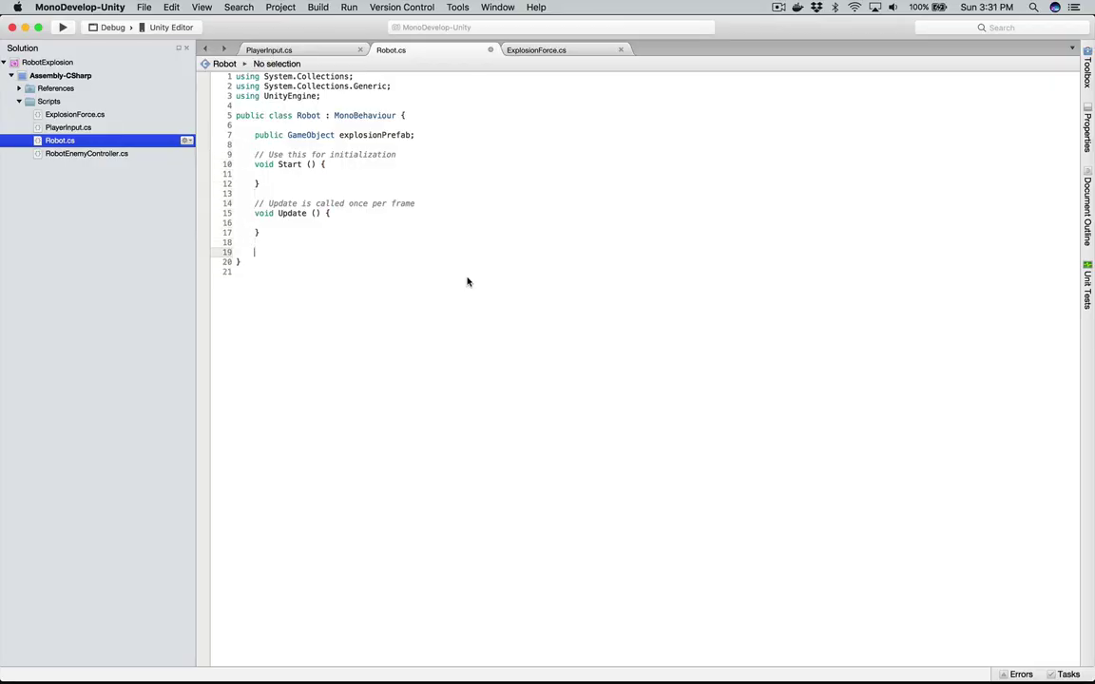
pyautogui.write('void')
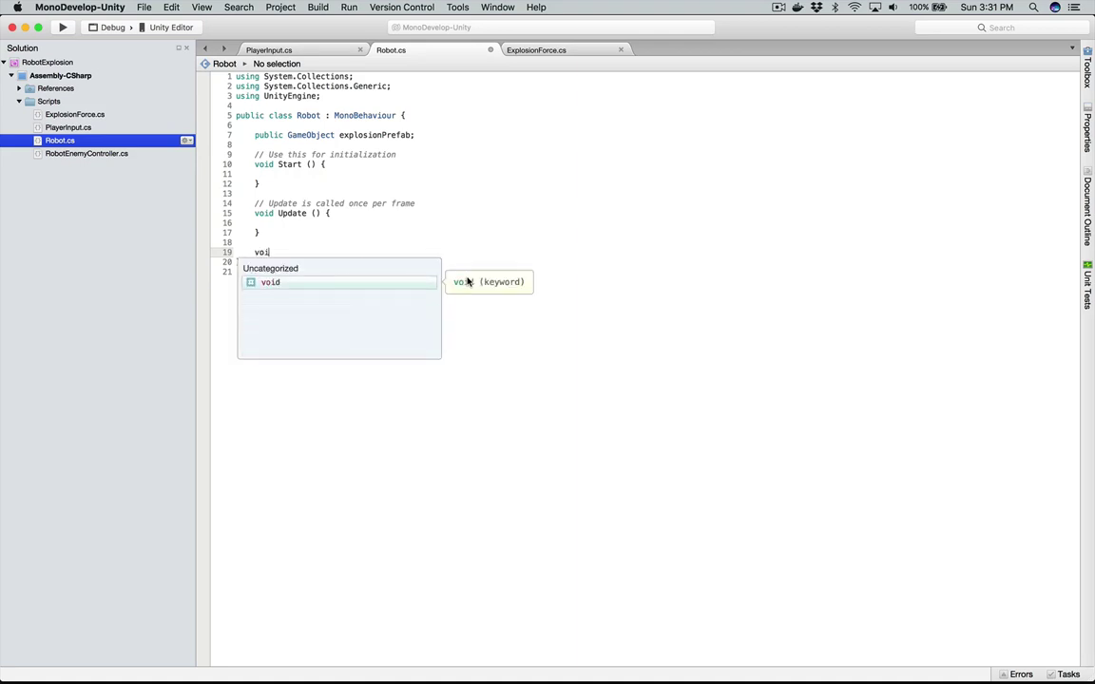
pyautogui.press('BackSpace')
pyautogui.press('BackSpace')
pyautogui.press('BackSpace')
pyautogui.press('BackSpace')
pyautogui.write('publ')
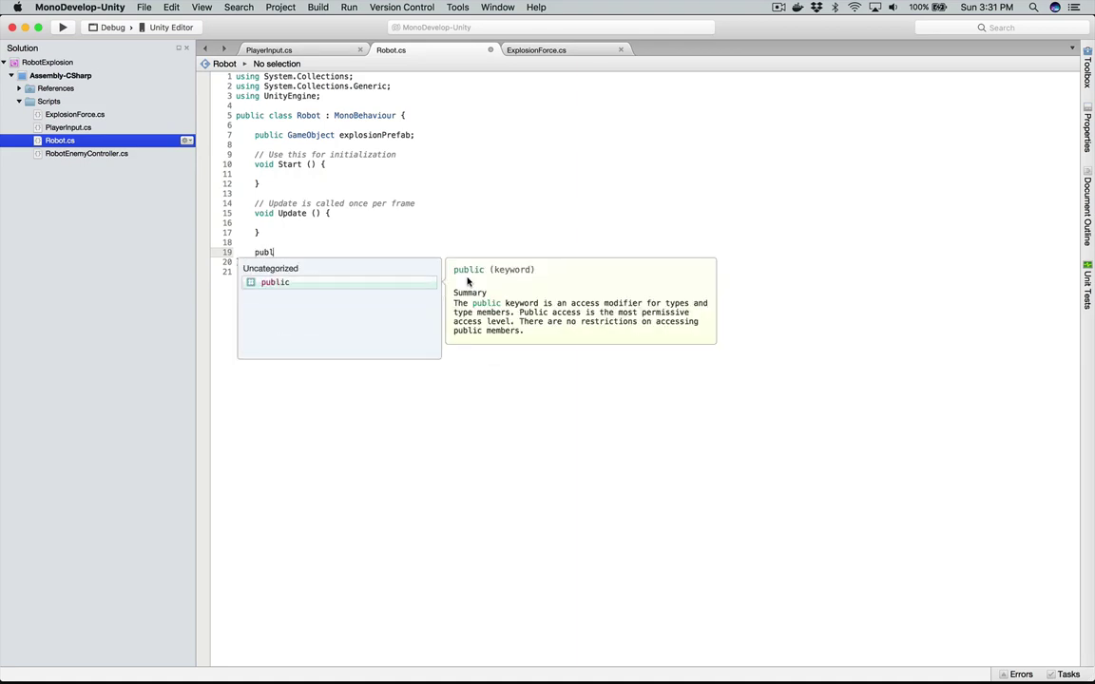
pyautogui.write('ic void')
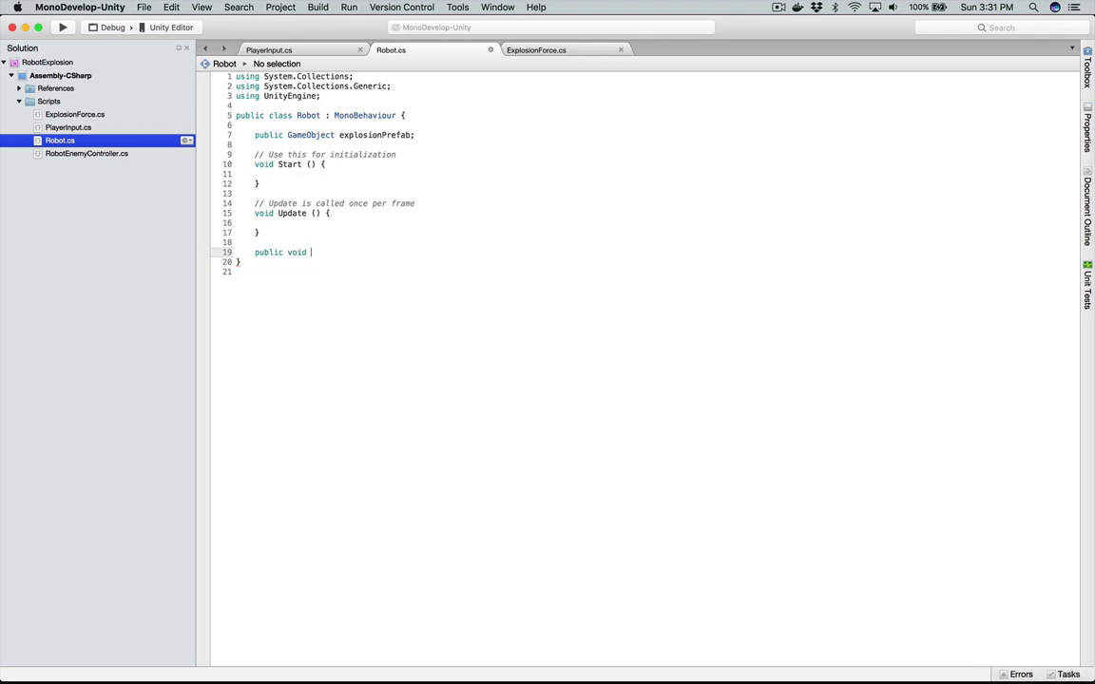
pyautogui.write('OnBeginDie() {')
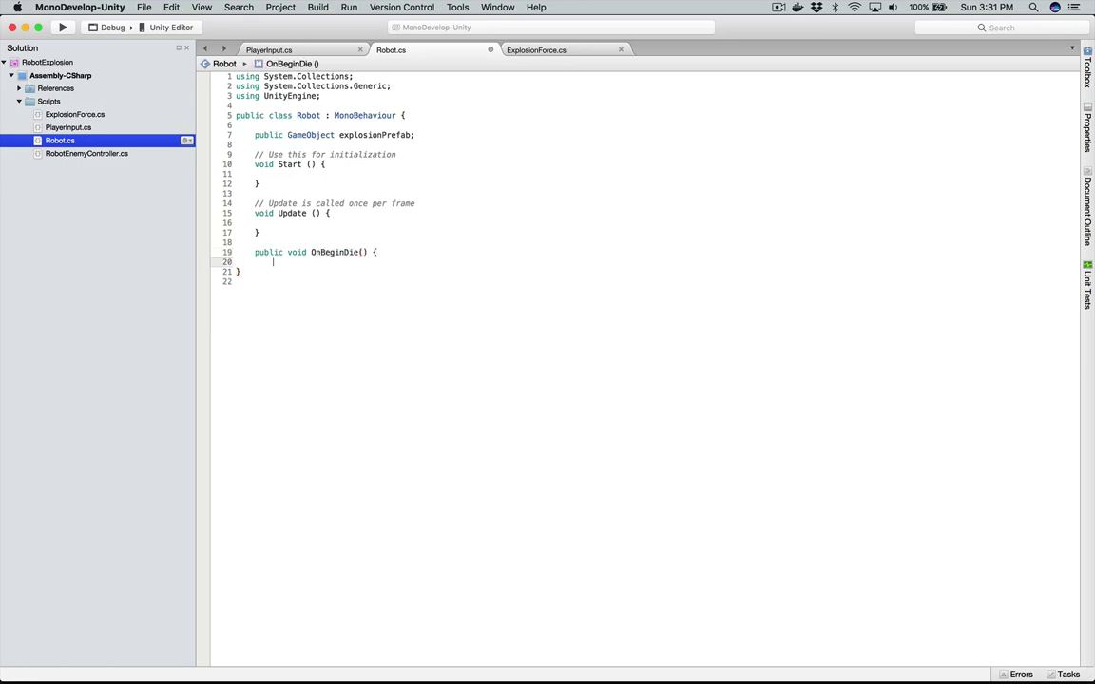
# Step: Duplicate the OnBeginDie method and rename the copy to OnEndDie
pyautogui.hotkey('shift', 'Down')
pyautogui.hotkey('shift', 'Down')
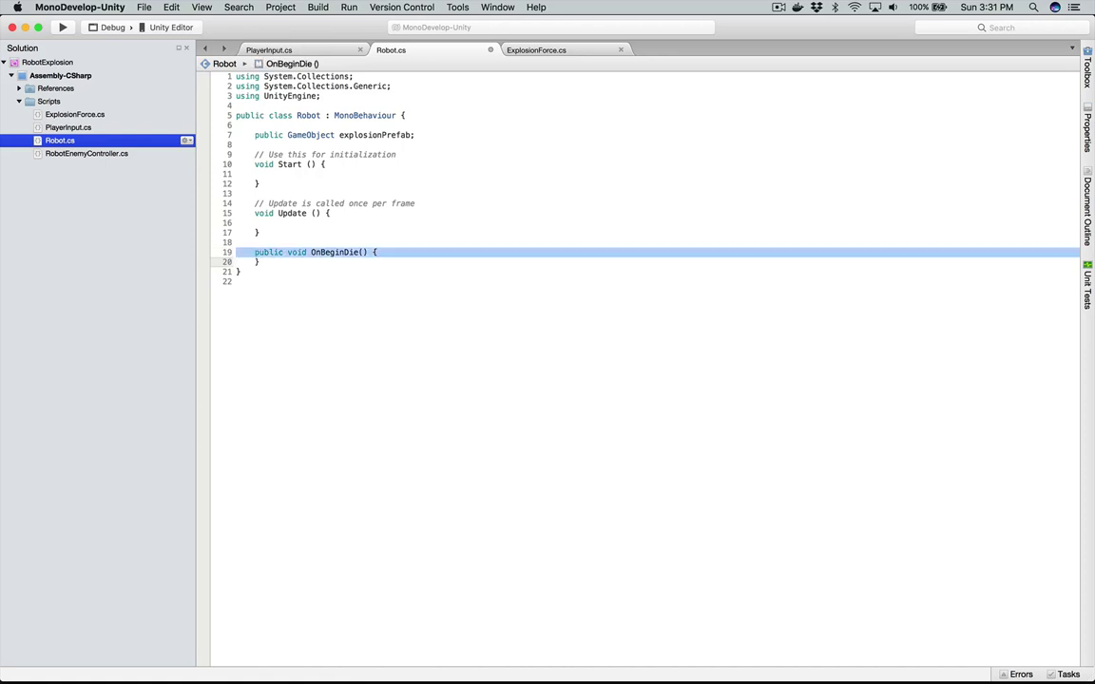
pyautogui.press('super+c')
pyautogui.press('Right')
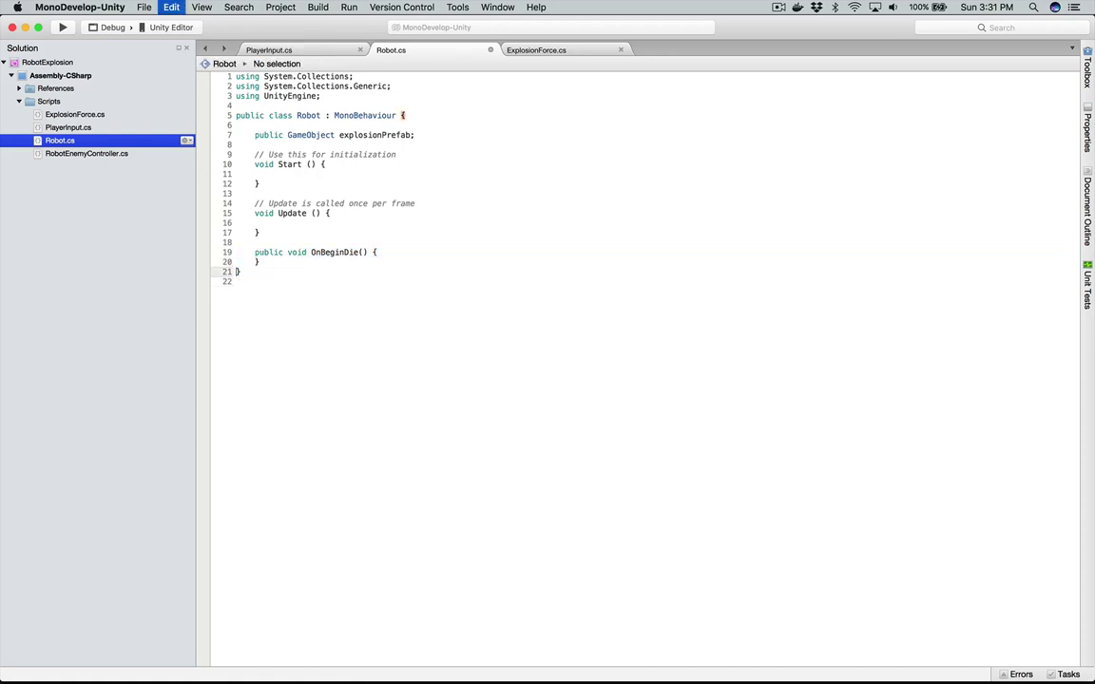
pyautogui.press('super+v')
pyautogui.press('Up')
pyautogui.press('Up')
pyautogui.press('End')
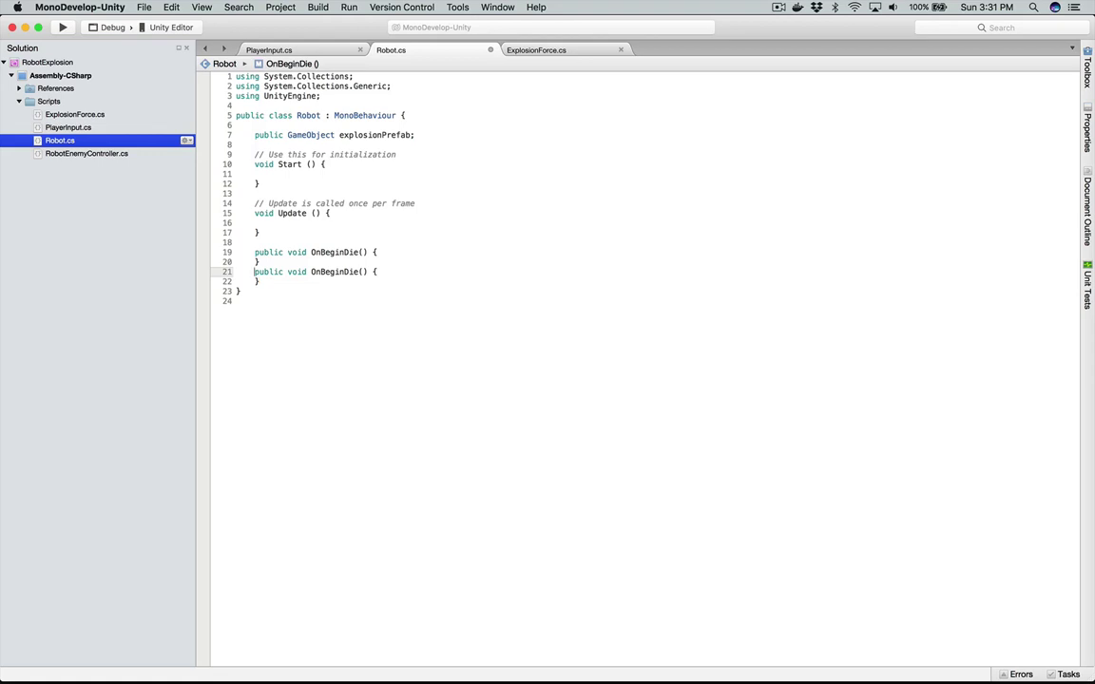
pyautogui.press('Return')
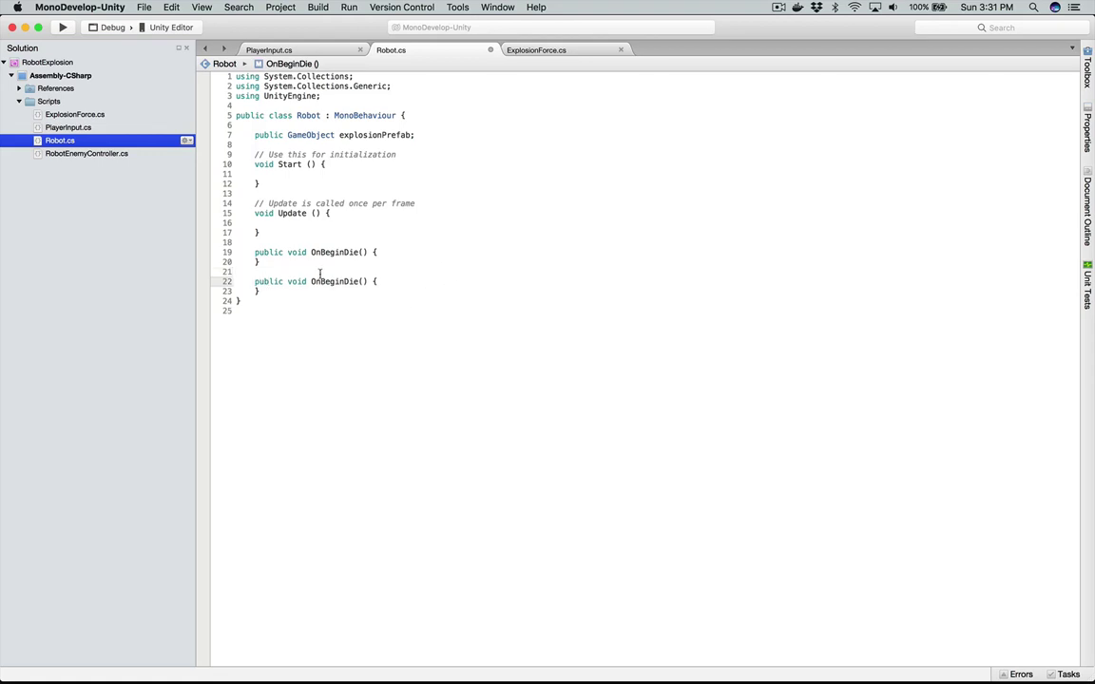
pyautogui.click(321, 282)
pyautogui.write('End')
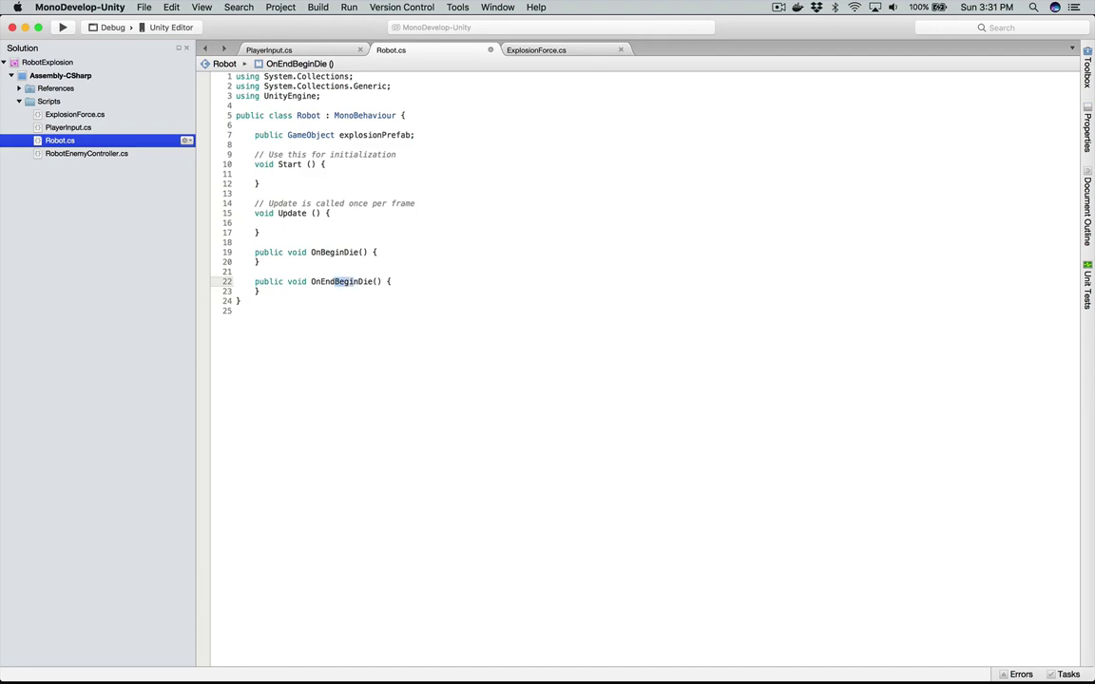
pyautogui.press('BackSpace')
pyautogui.press('Down')
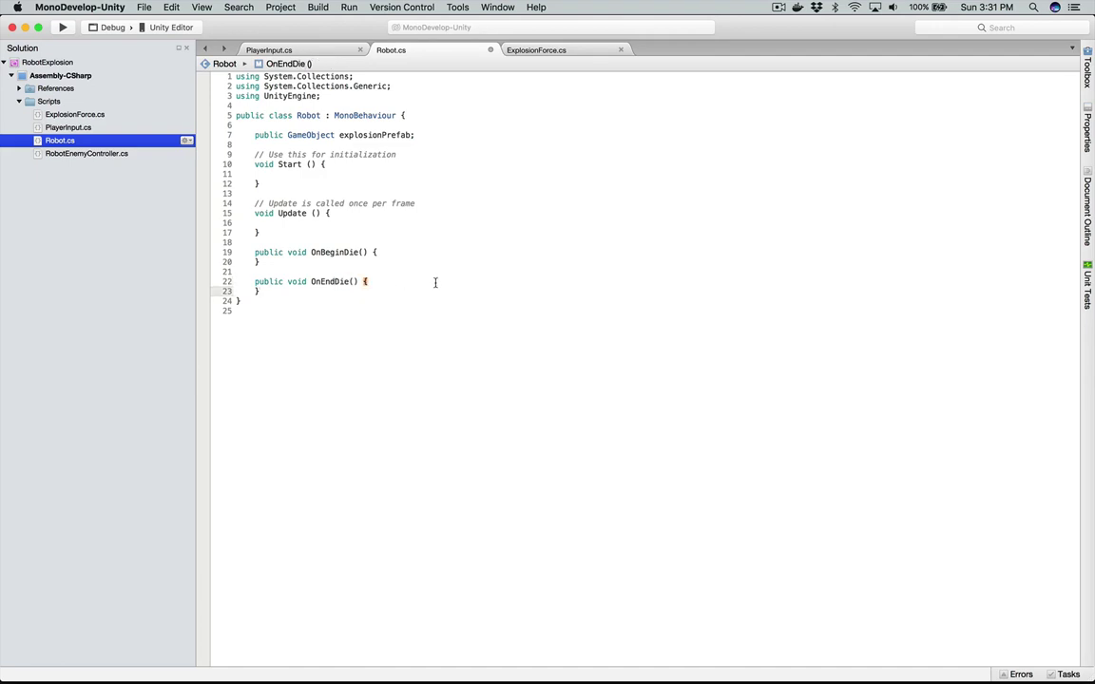
# Step: Add Debug.Log ("On Begin Die"); inside OnBeginDie in Robot.cs
pyautogui.press('super+Tab')
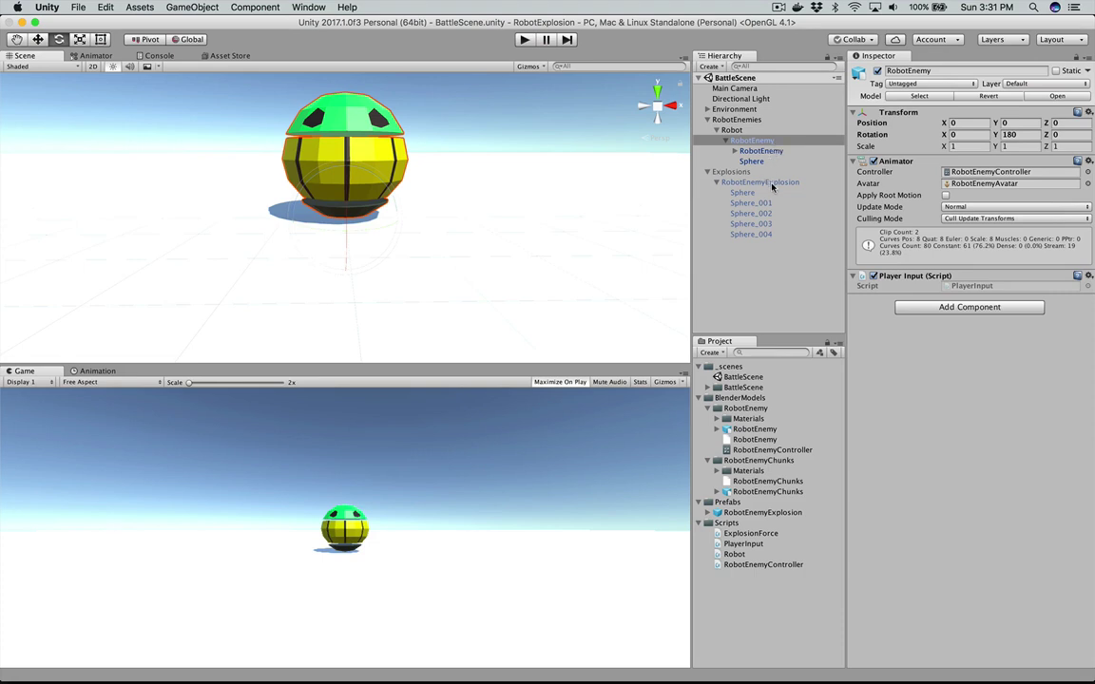
pyautogui.click(732, 129)
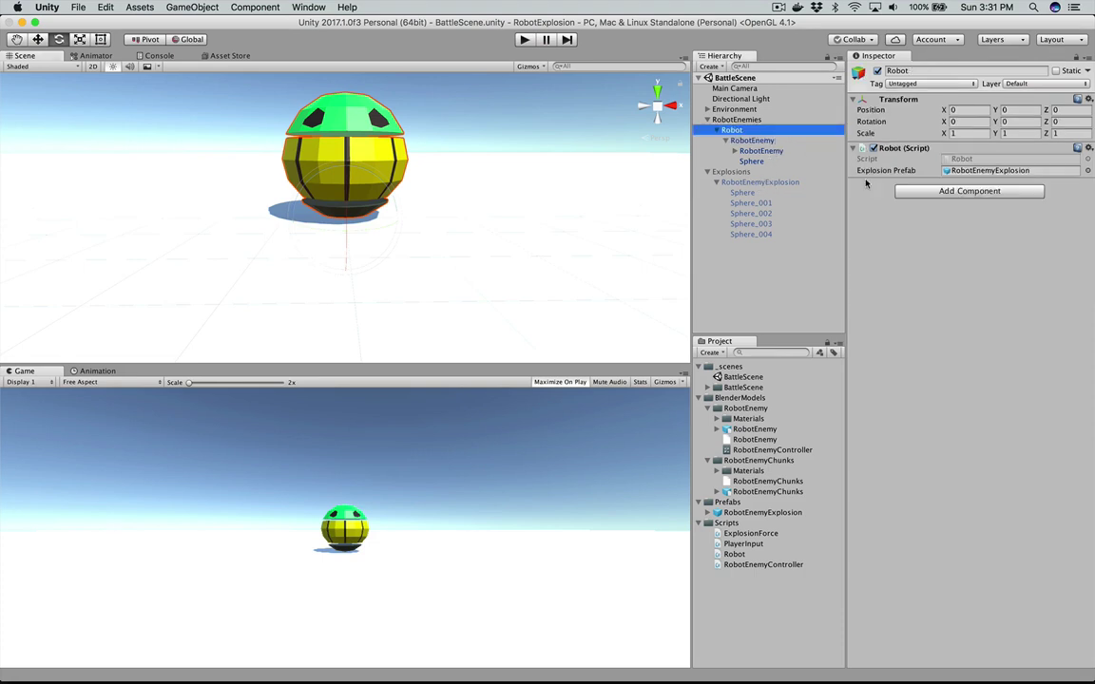
pyautogui.press('super+Tab')
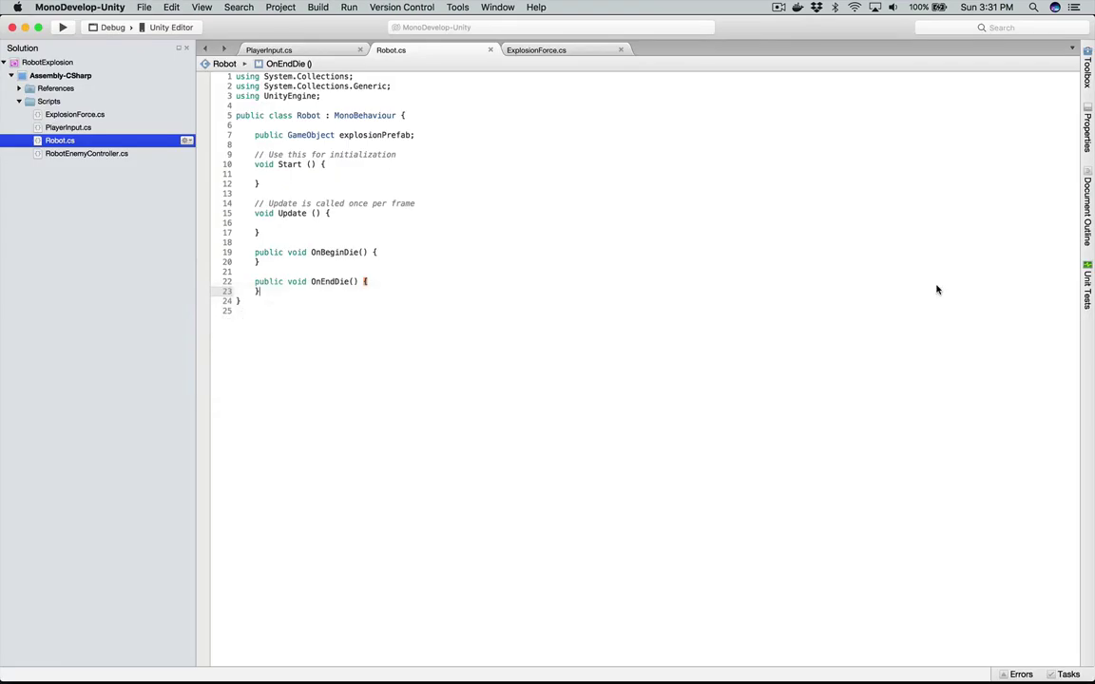
pyautogui.press('Up')
pyautogui.press('Up')
pyautogui.press('Up')
pyautogui.press('Up')
pyautogui.press('Return')
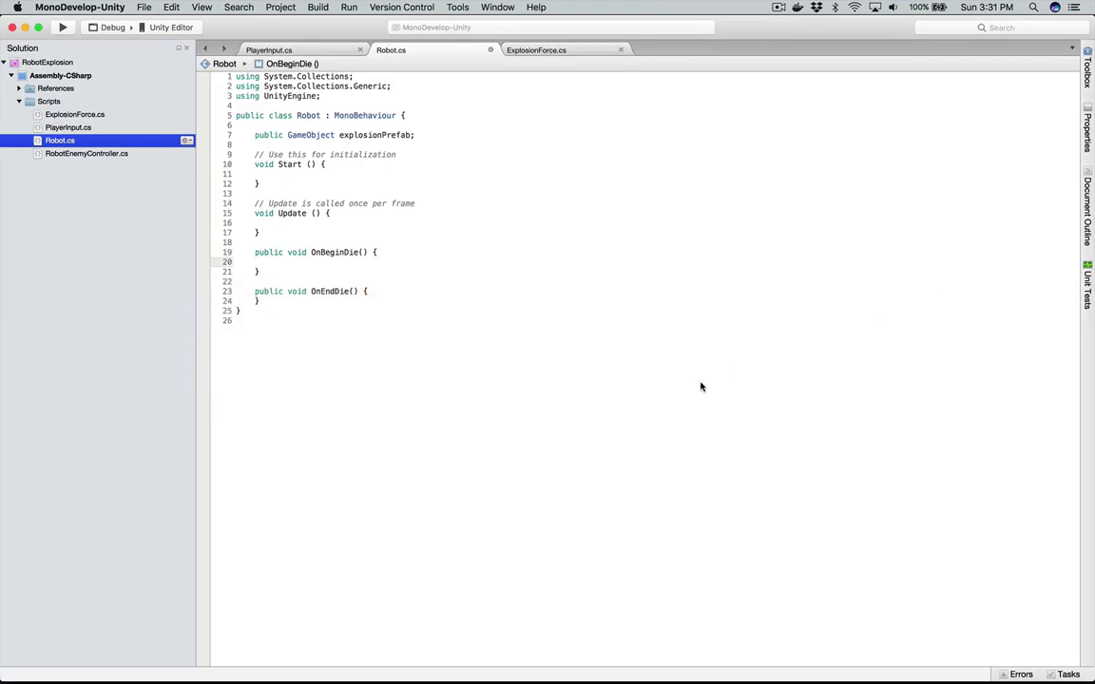
pyautogui.write('Debu')
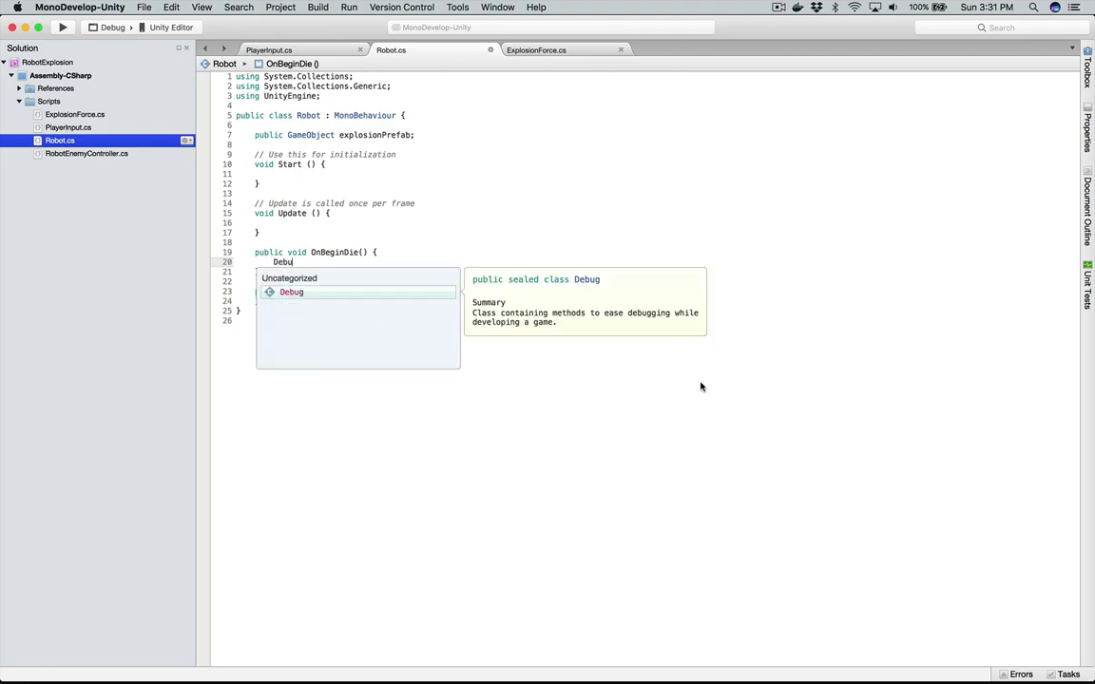
pyautogui.write('g.Log (')
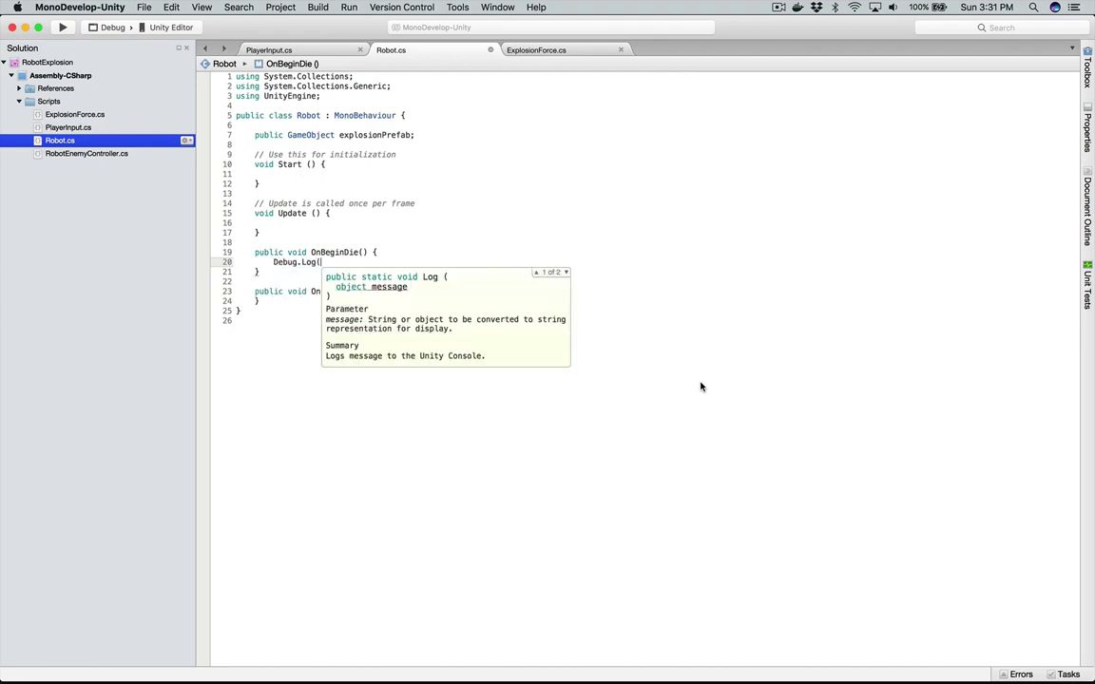
pyautogui.write('"On Begin Die");')
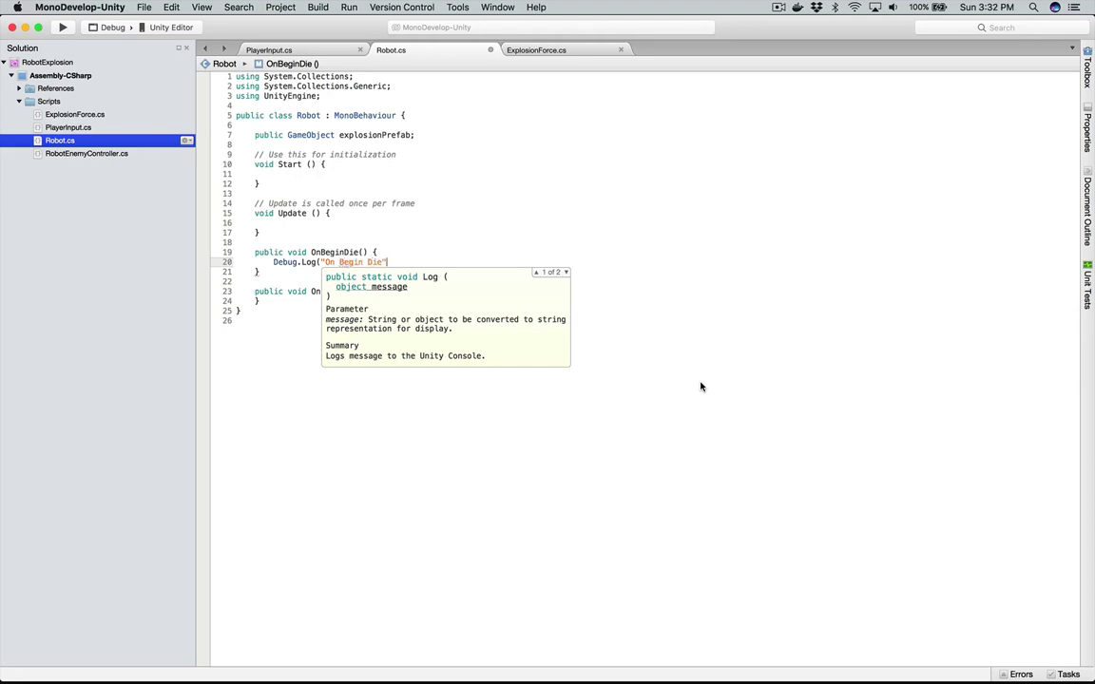
# Step: Copy the log line into OnEndDie, change it to "On End Die", and build
pyautogui.press('super+shift+Left')
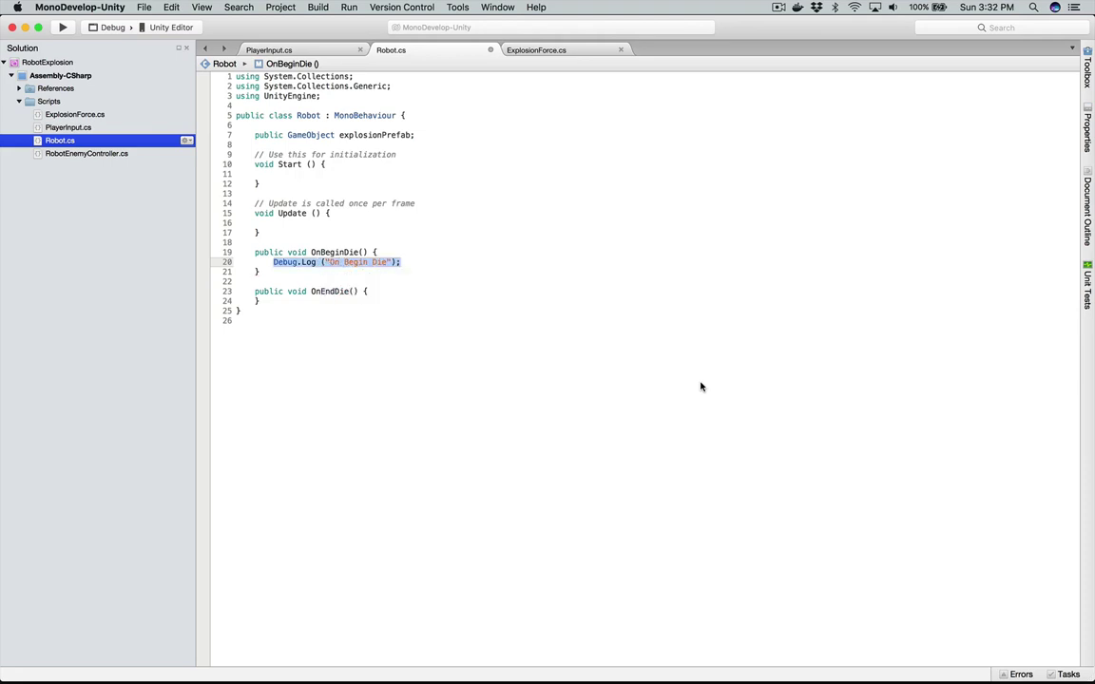
pyautogui.click(420, 295)
pyautogui.press('Return')
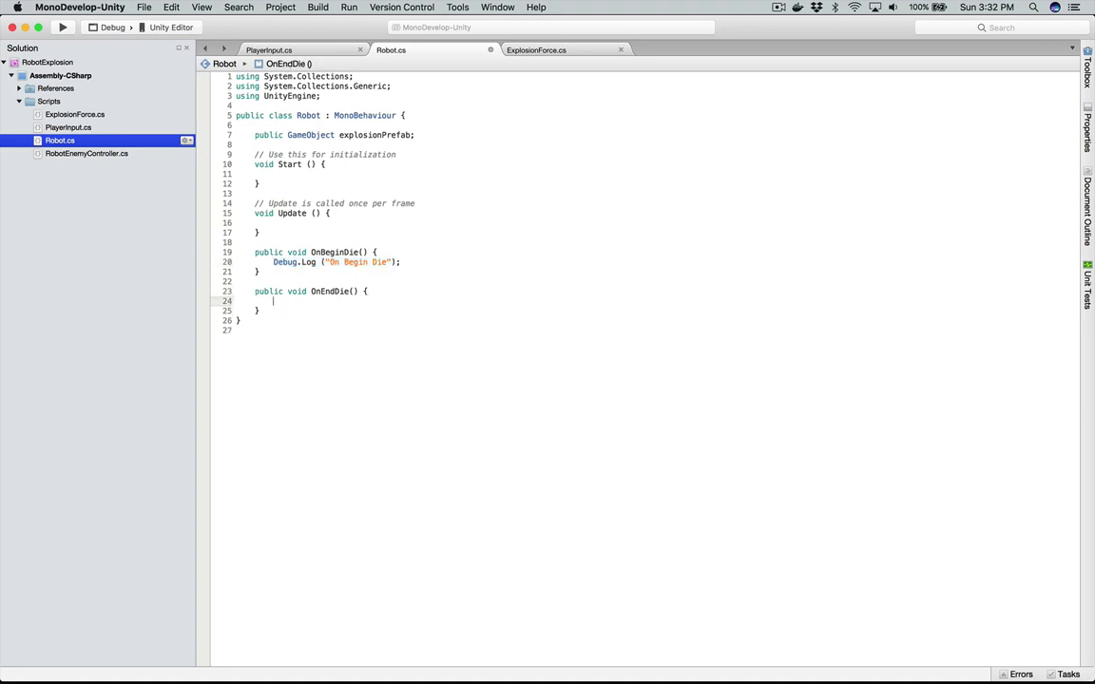
pyautogui.press('super+v')
pyautogui.doubleClick(352, 302)
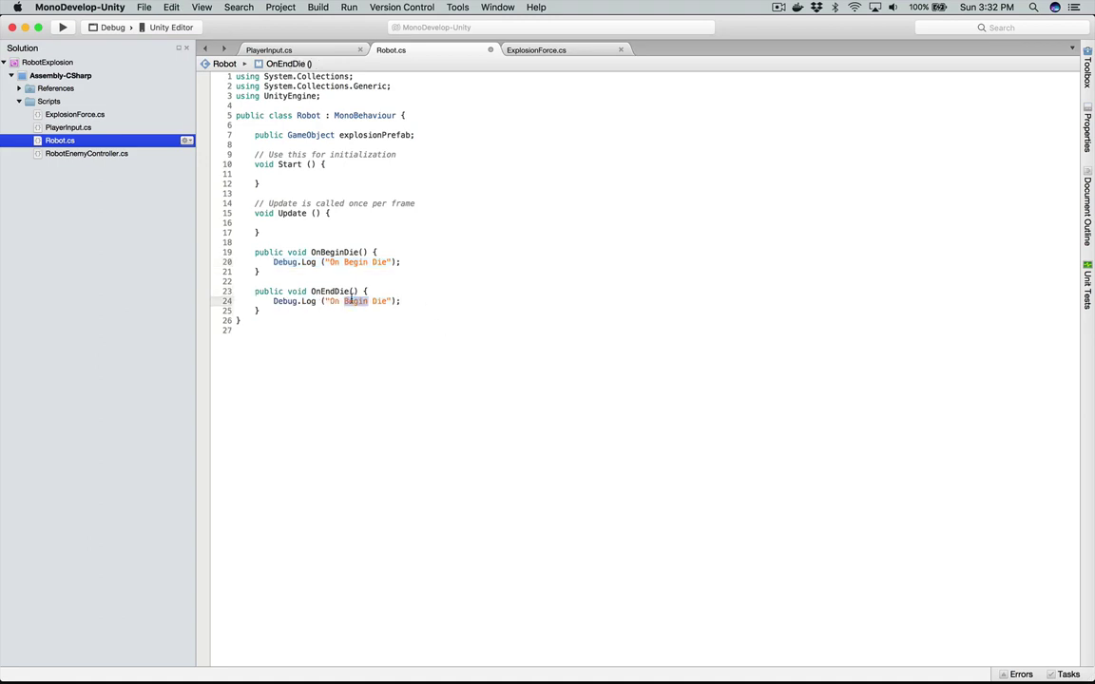
pyautogui.write('End')
pyautogui.press('super+b')
# Step: Play and stop the game; the console reports OnBeginDie has no receiver
pyautogui.press('super+Tab')
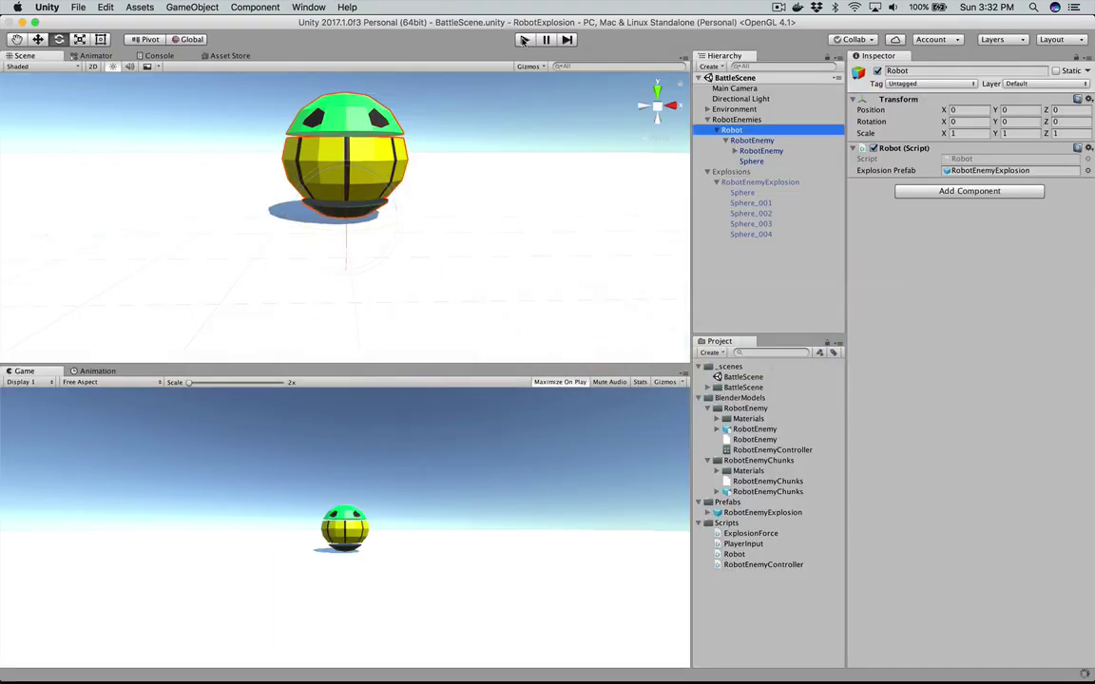
pyautogui.click(524, 40)
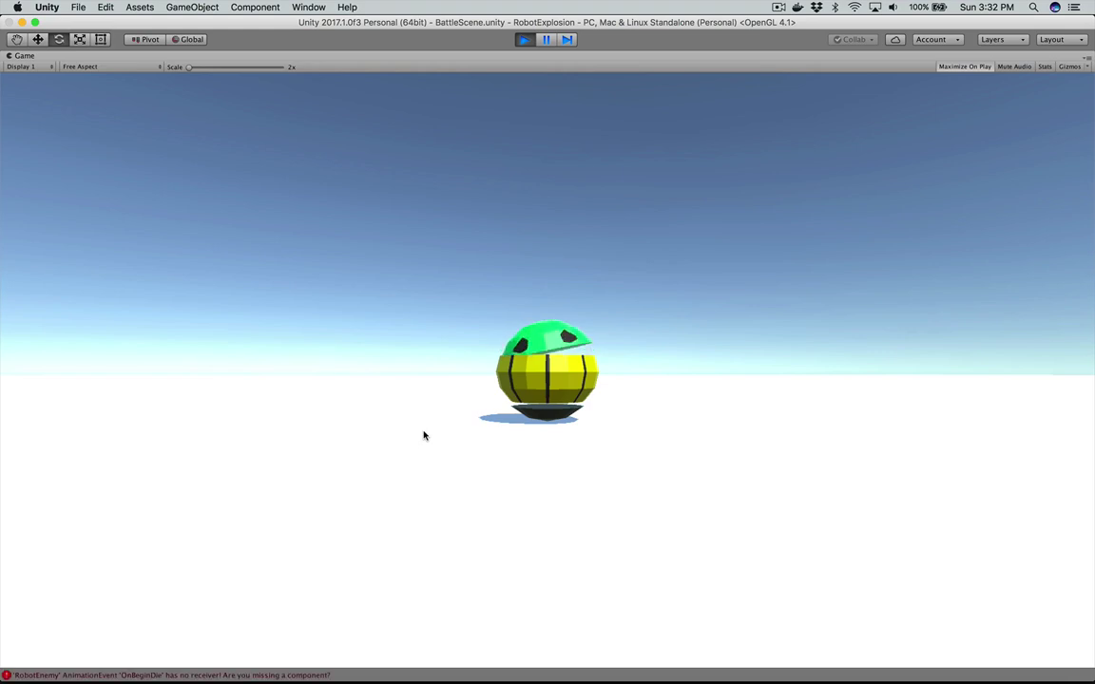
pyautogui.click(523, 40)
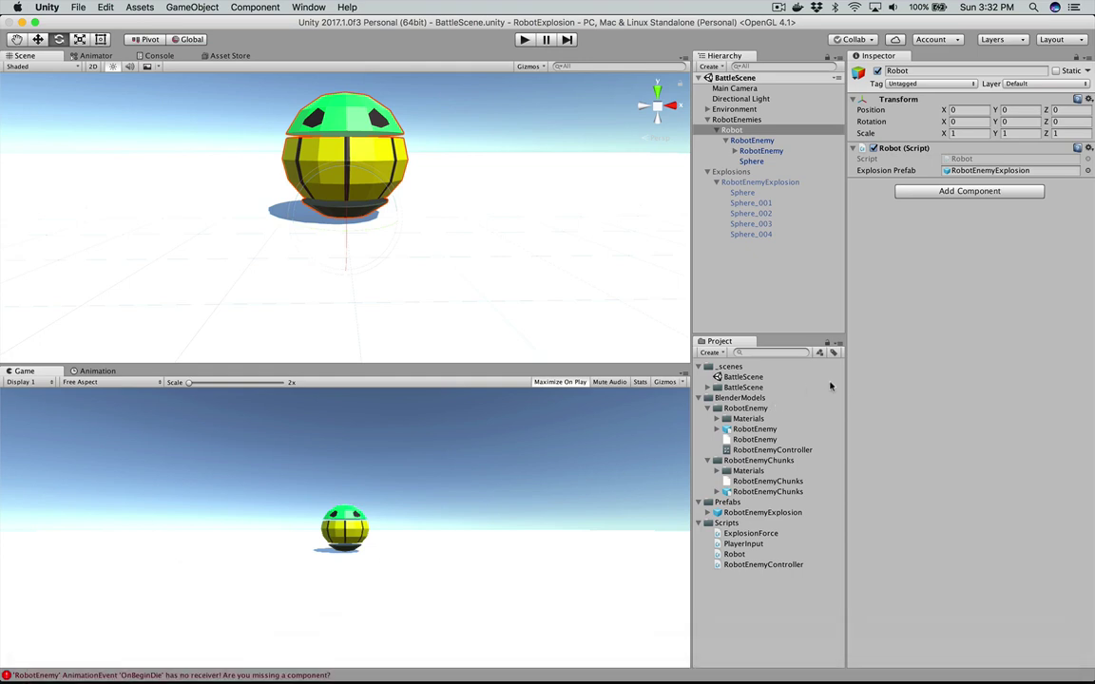
# Step: Attach RobotEnemyController to the RobotEnemy object and open it via Edit Script
pyautogui.click(755, 140)
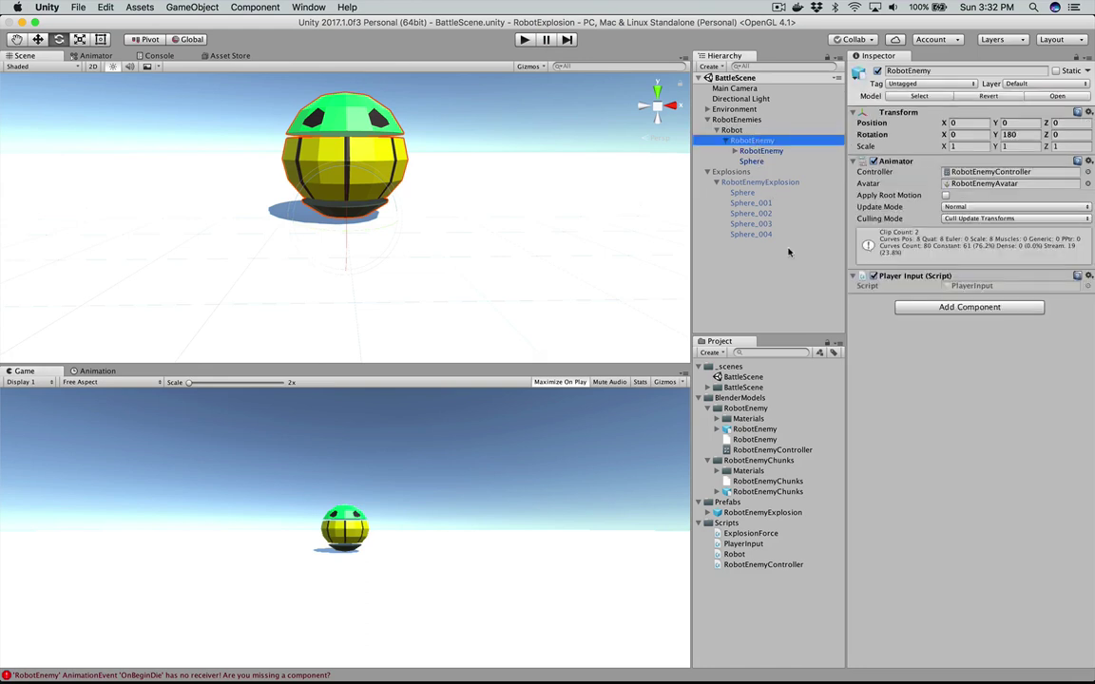
pyautogui.click(765, 565)
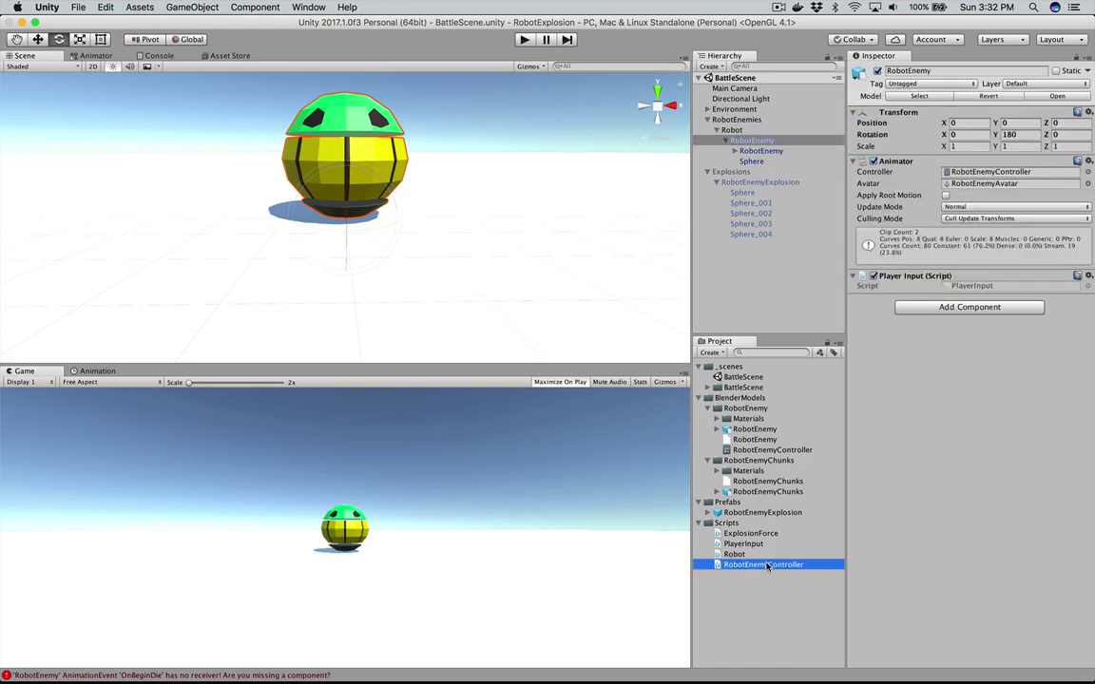
pyautogui.moveTo(763, 555); pyautogui.dragTo(748, 140)
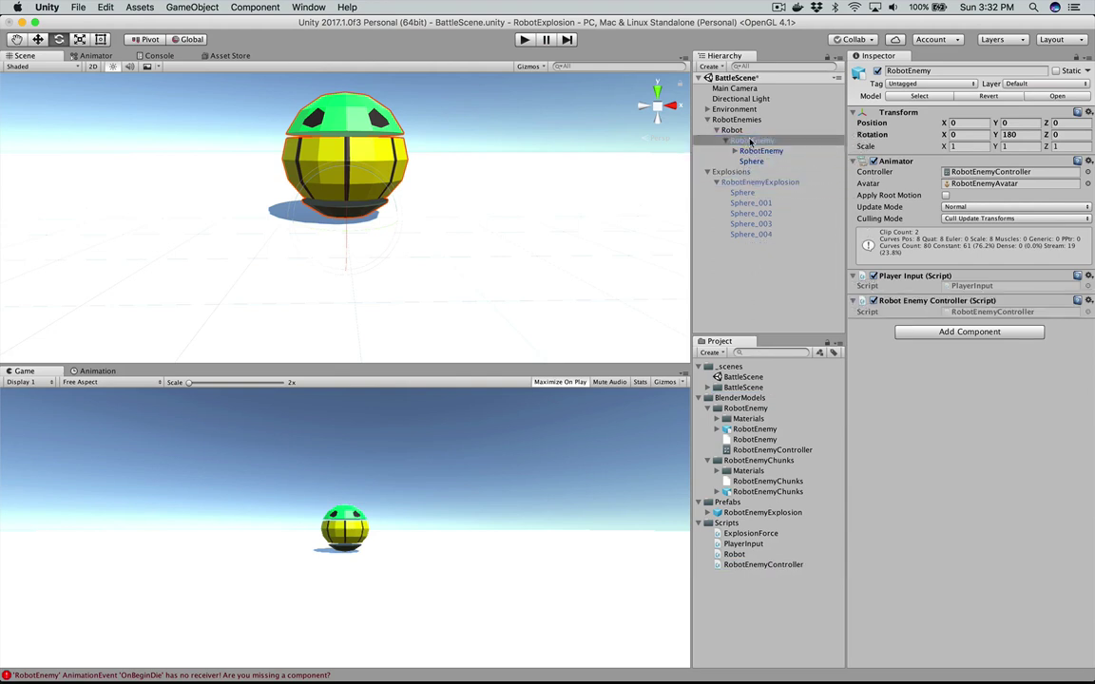
pyautogui.rightClick(918, 302)
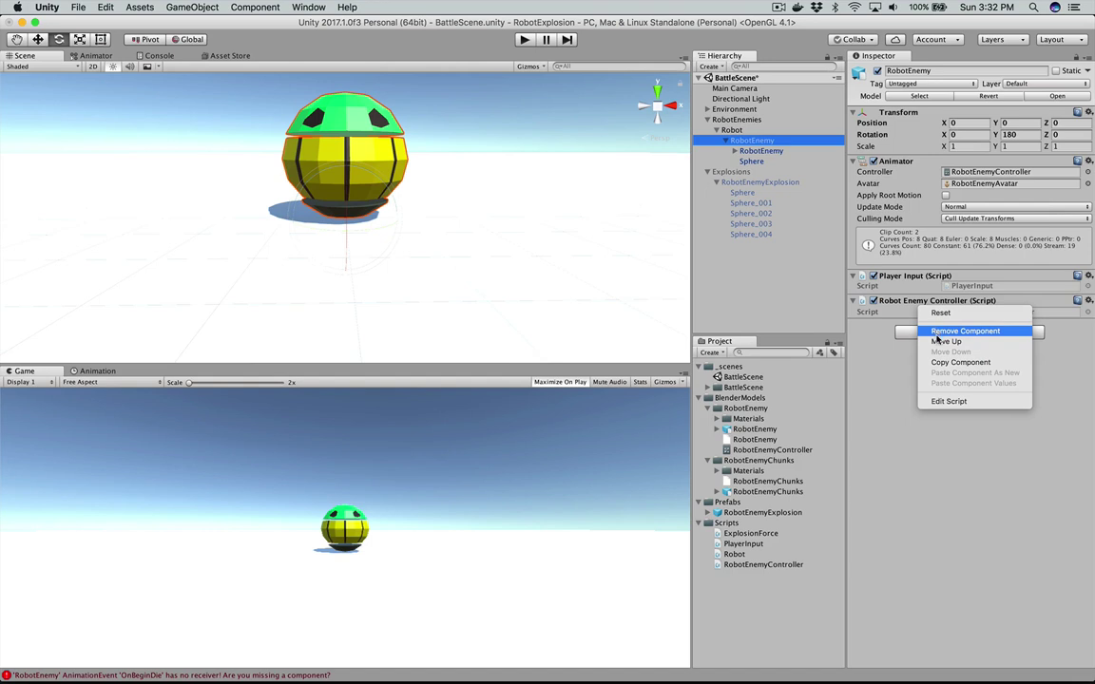
pyautogui.click(941, 402)
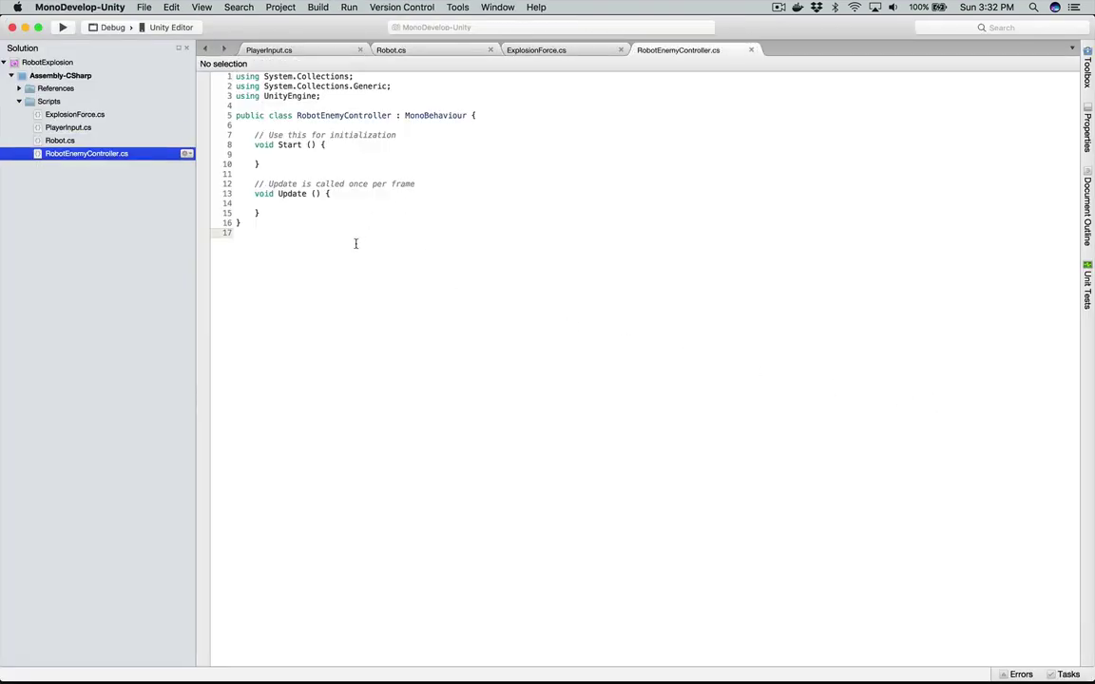
# Step: Cut the OnBeginDie and OnEndDie methods out of Robot.cs
pyautogui.hotkey('ctrl', 'Tab')
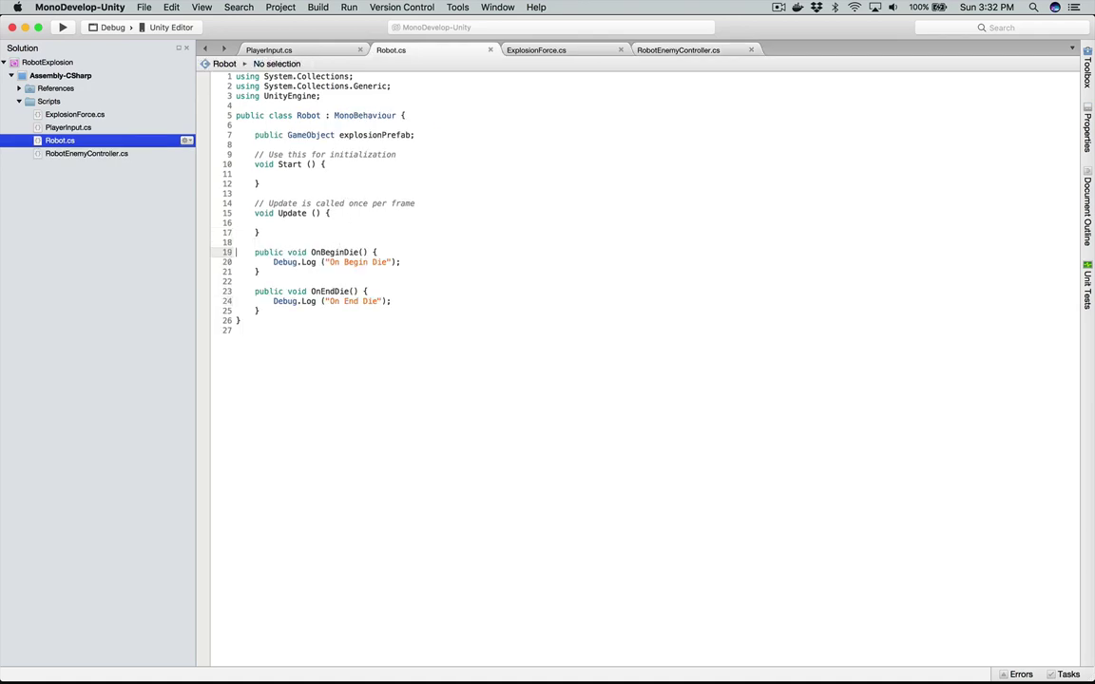
pyautogui.moveTo(205, 250); pyautogui.dragTo(204, 302)
pyautogui.press('super+x')
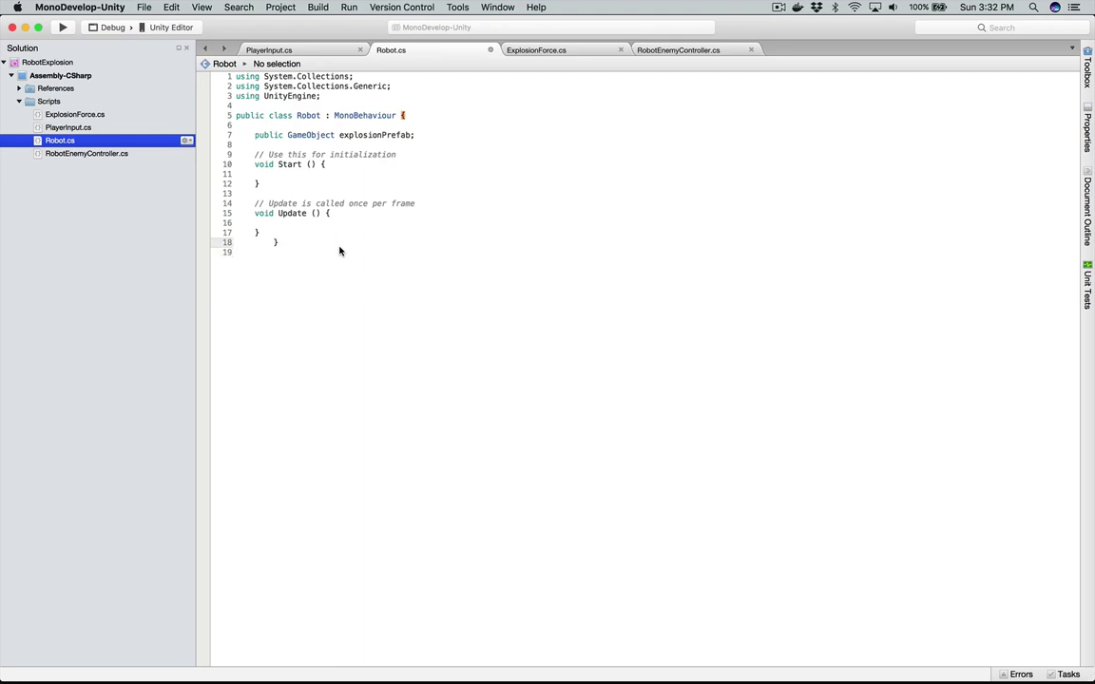
pyautogui.press('BackSpace')
pyautogui.press('BackSpace')
# Step: Paste the two die methods below Update in RobotEnemyController.cs and save
pyautogui.click(677, 50)
pyautogui.click(419, 209)
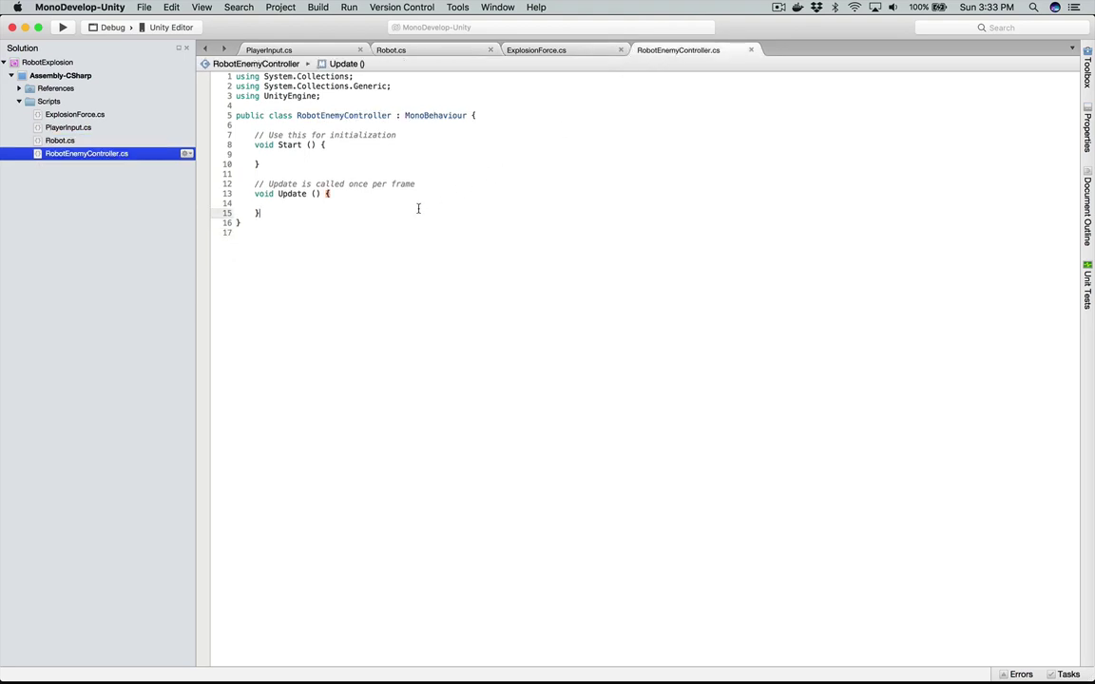
pyautogui.press('Return')
pyautogui.press('Return')
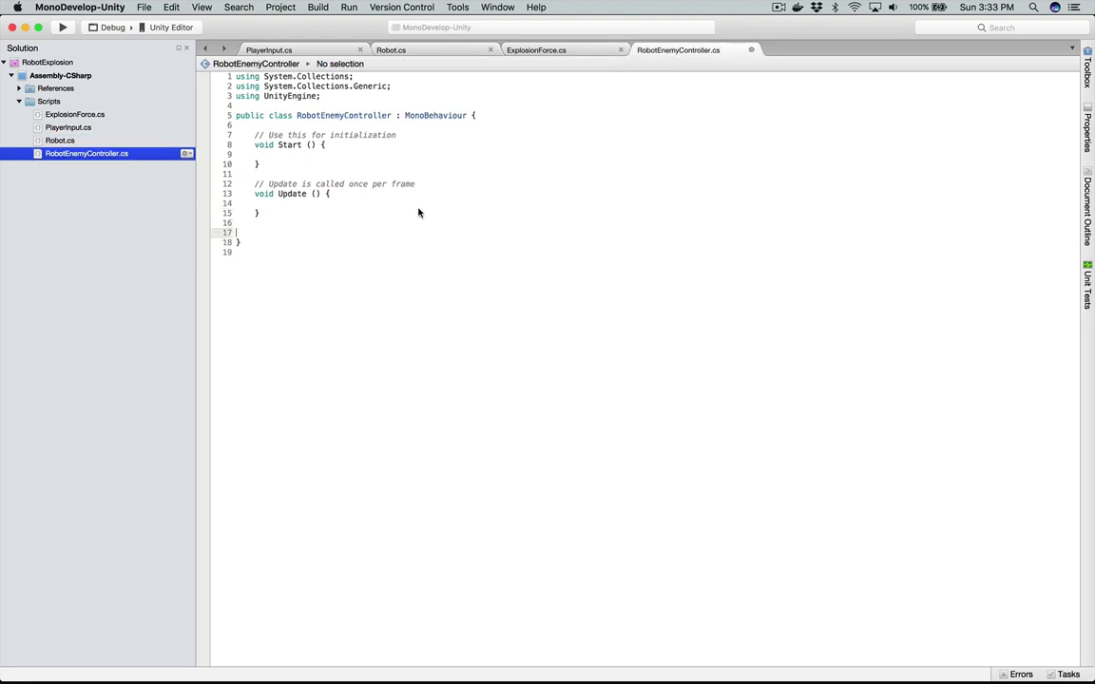
pyautogui.press('super+v')
pyautogui.press('super+s')
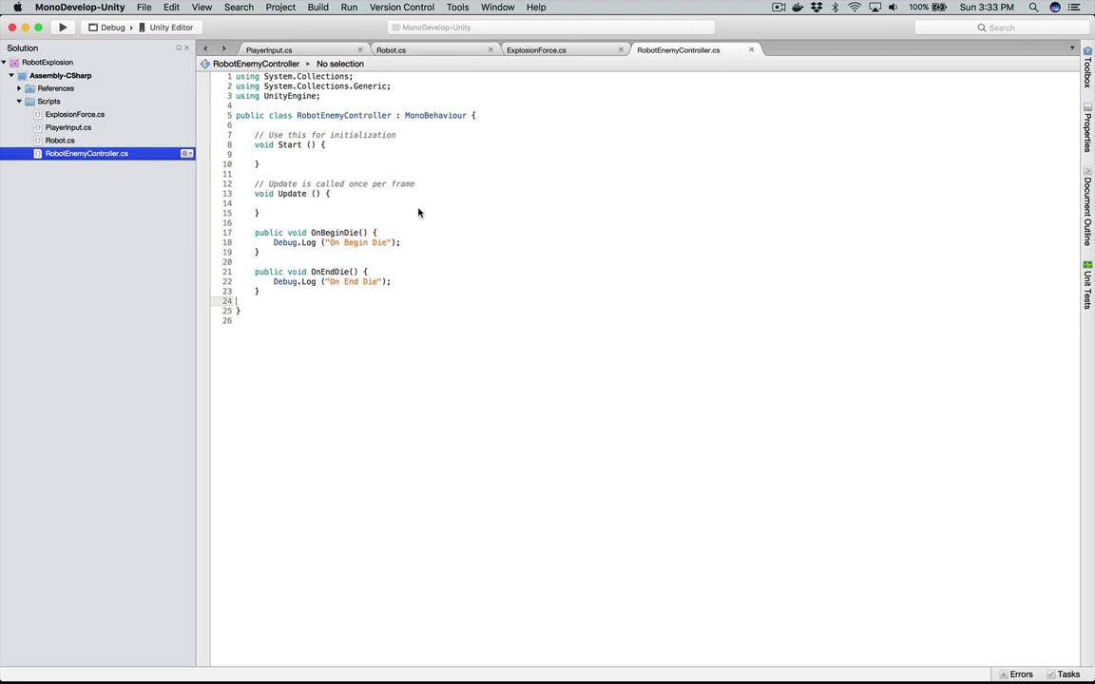
pyautogui.press('super+Tab')
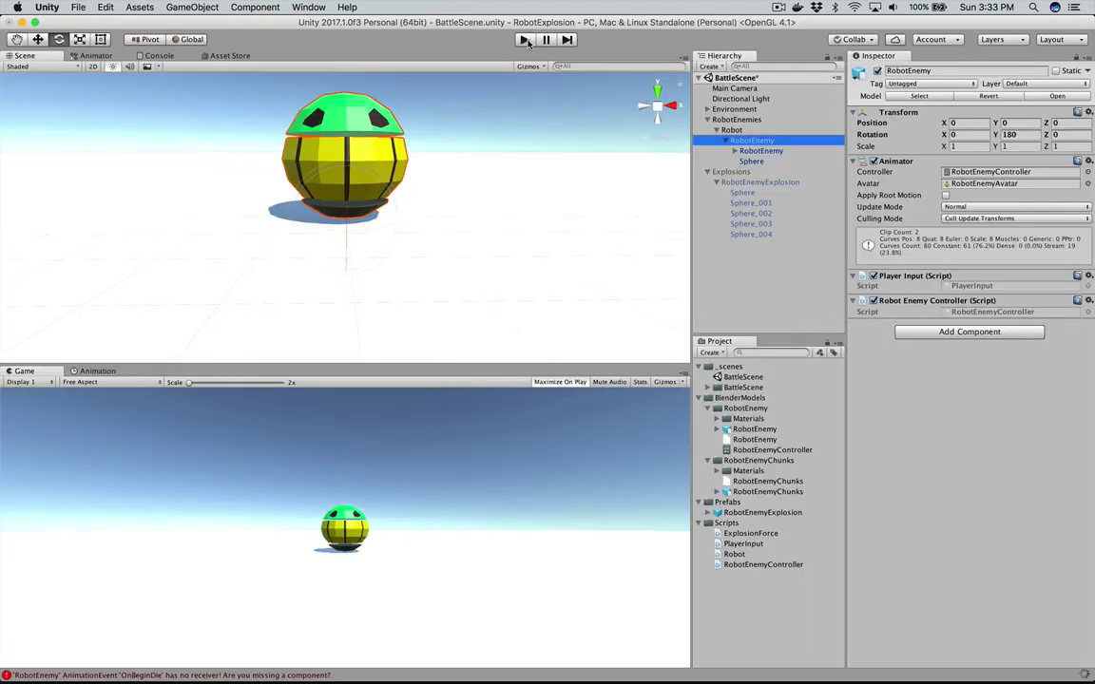
# Step: Play and stop the game; the console now shows "On Begin Die" and "On End Die"
pyautogui.click(525, 40)
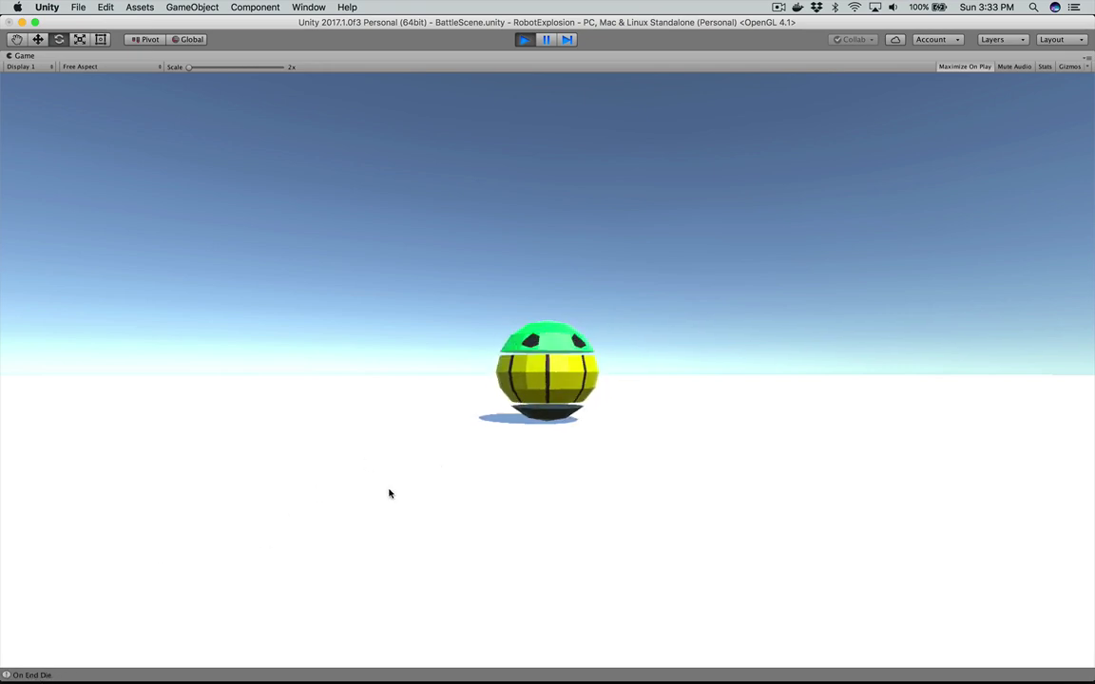
pyautogui.click(524, 39)
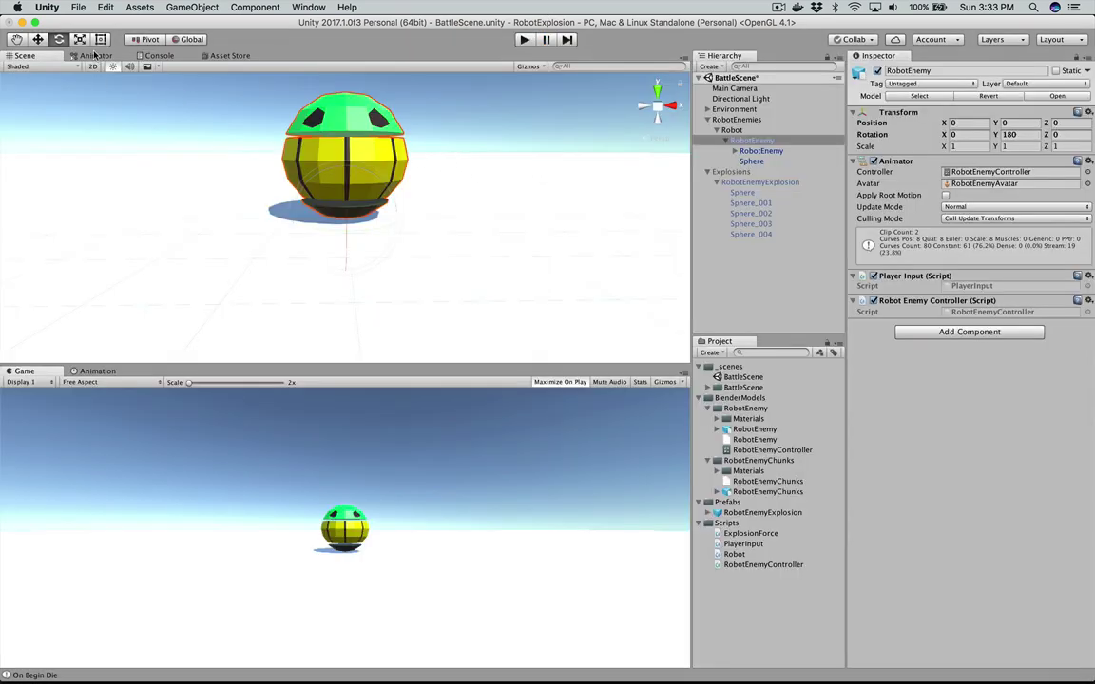
# Step: In the Animator graph, delete the Die to Idle transition and save the scene
pyautogui.click(89, 55)
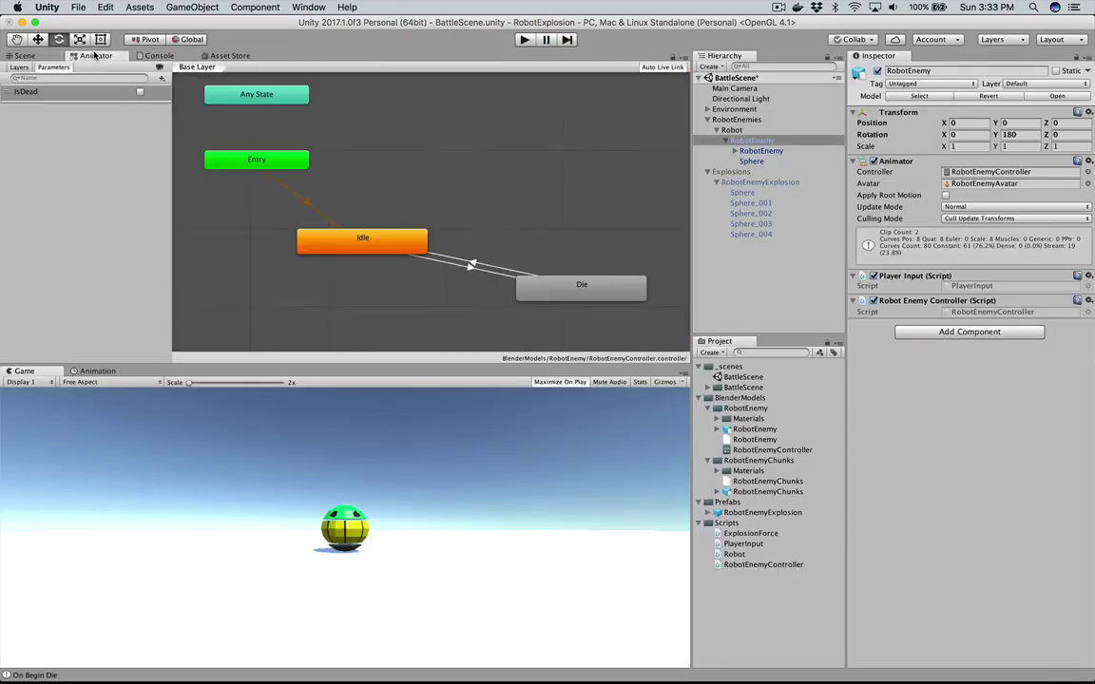
pyautogui.click(472, 265)
pyautogui.rightClick(473, 265)
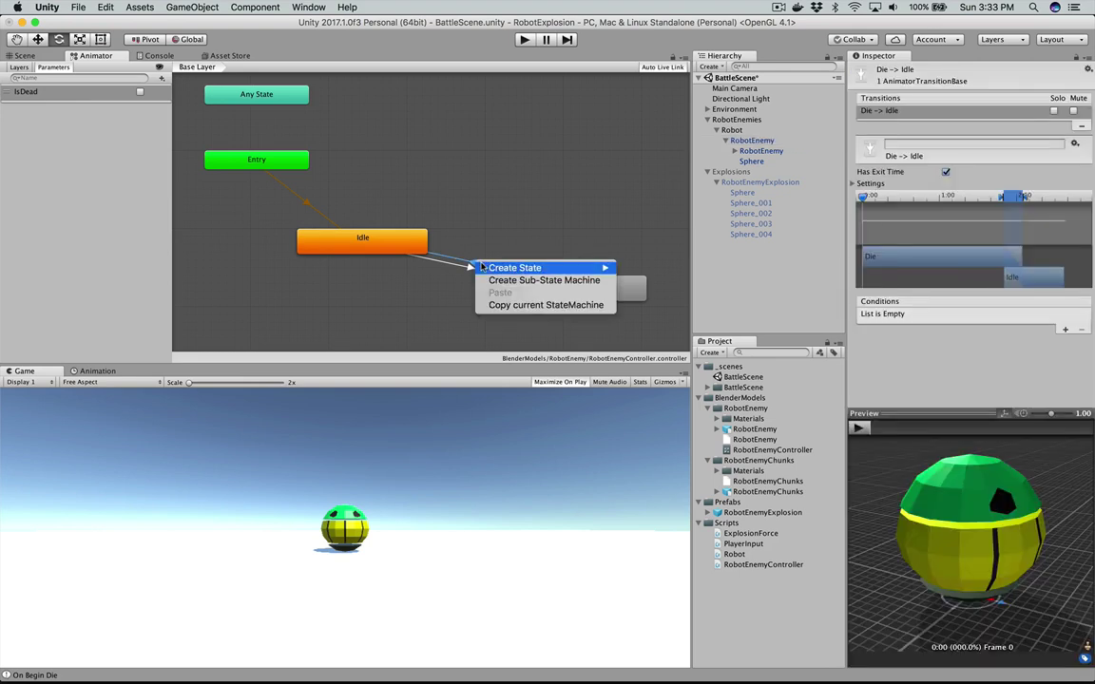
pyautogui.click(509, 235)
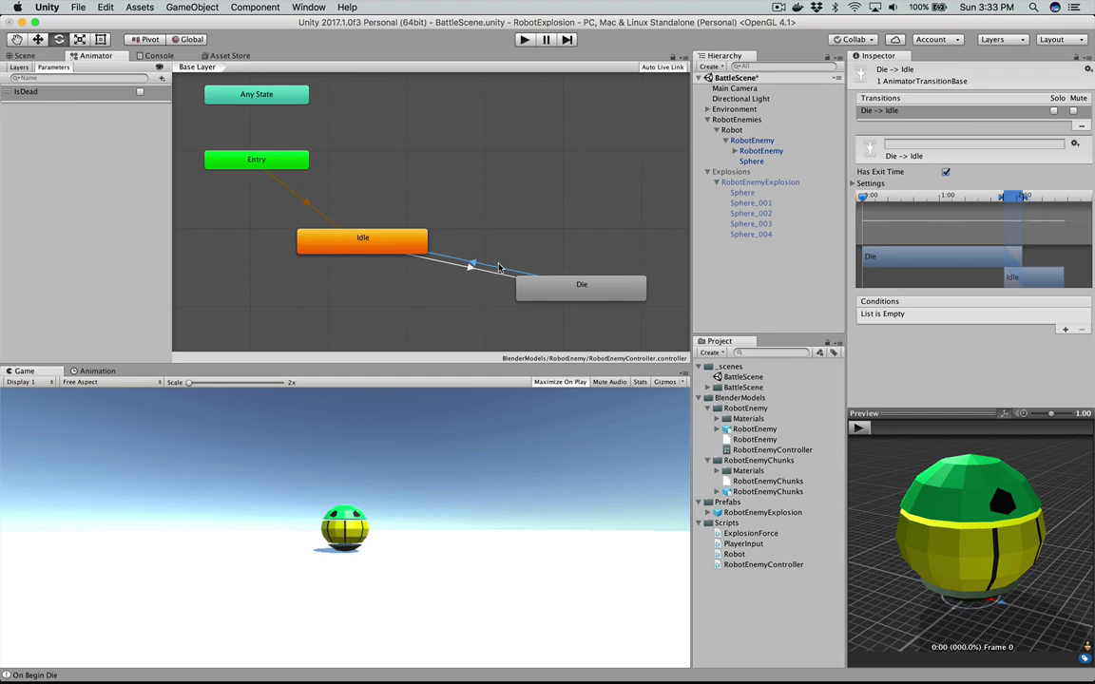
pyautogui.press('Delete')
pyautogui.press('super+s')
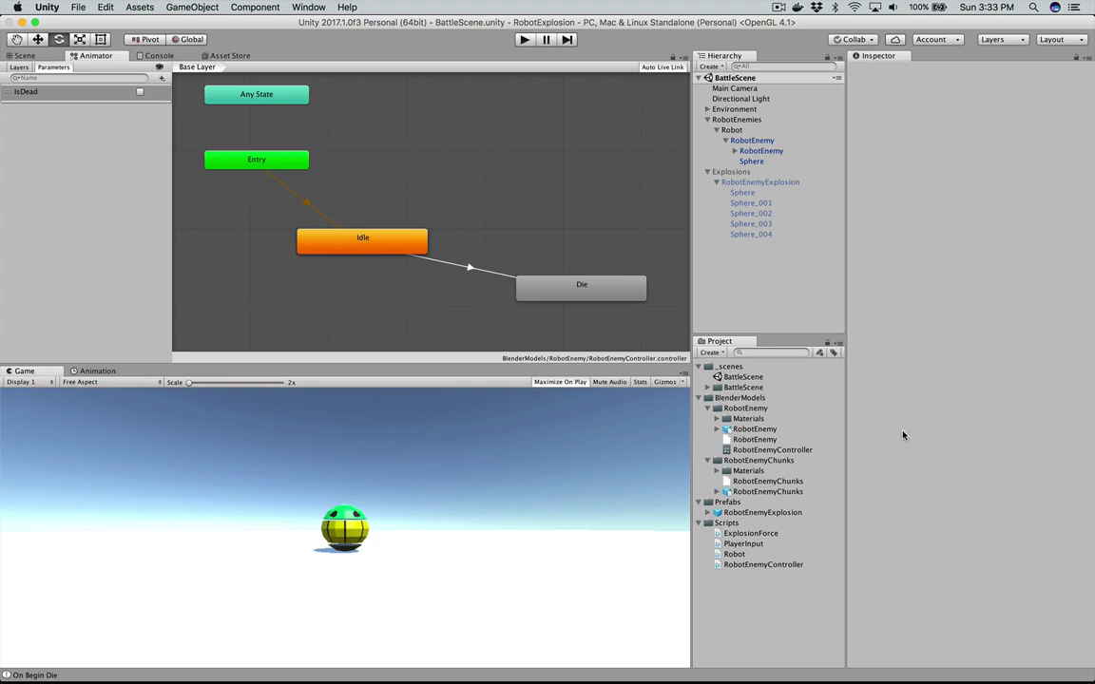
pyautogui.press('super+Tab')
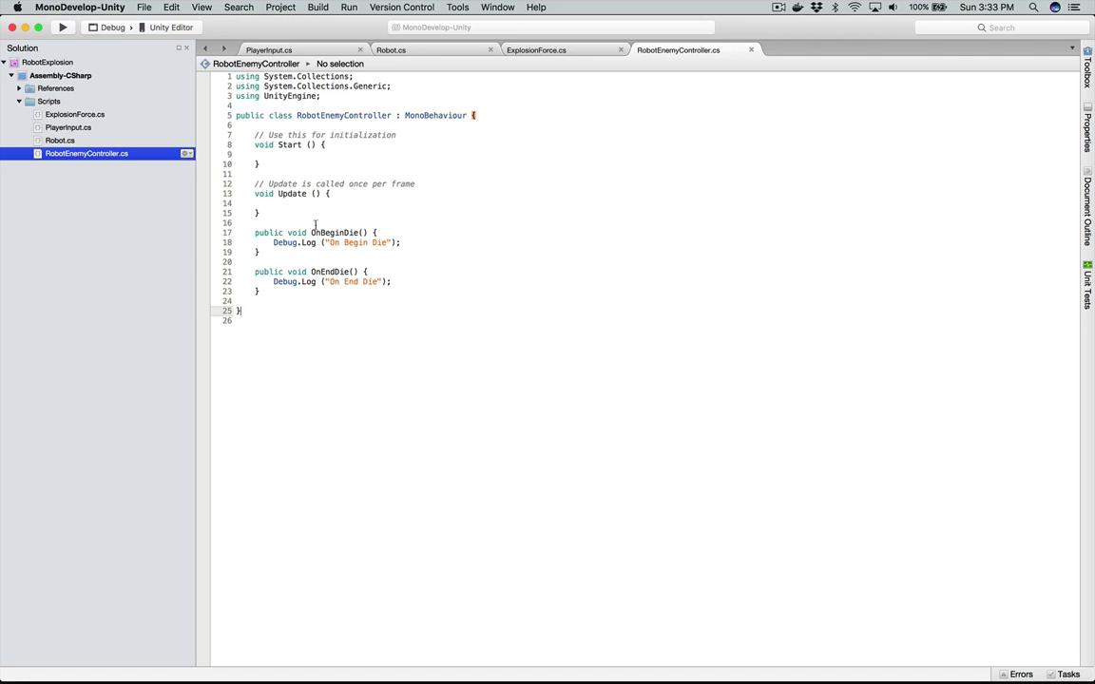
# Step: Open Robot.cs from the Solution pad in MonoDevelop
pyautogui.click(57, 140)
pyautogui.doubleClick(57, 141)
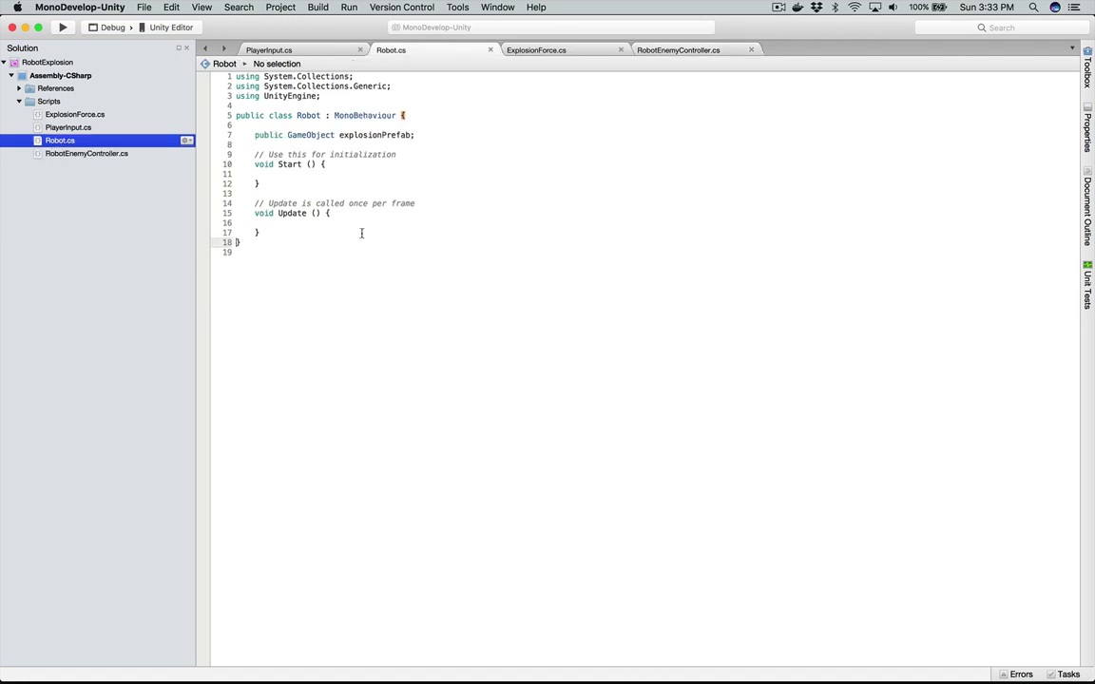
pyautogui.press('super+Tab')
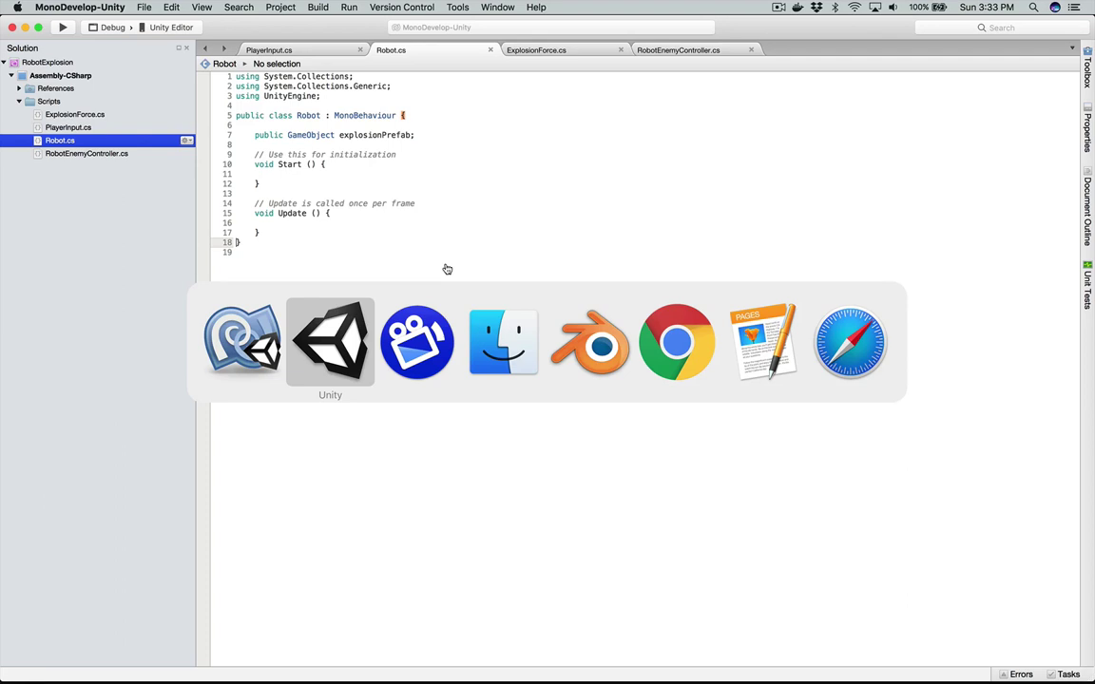
pyautogui.press('Escape')
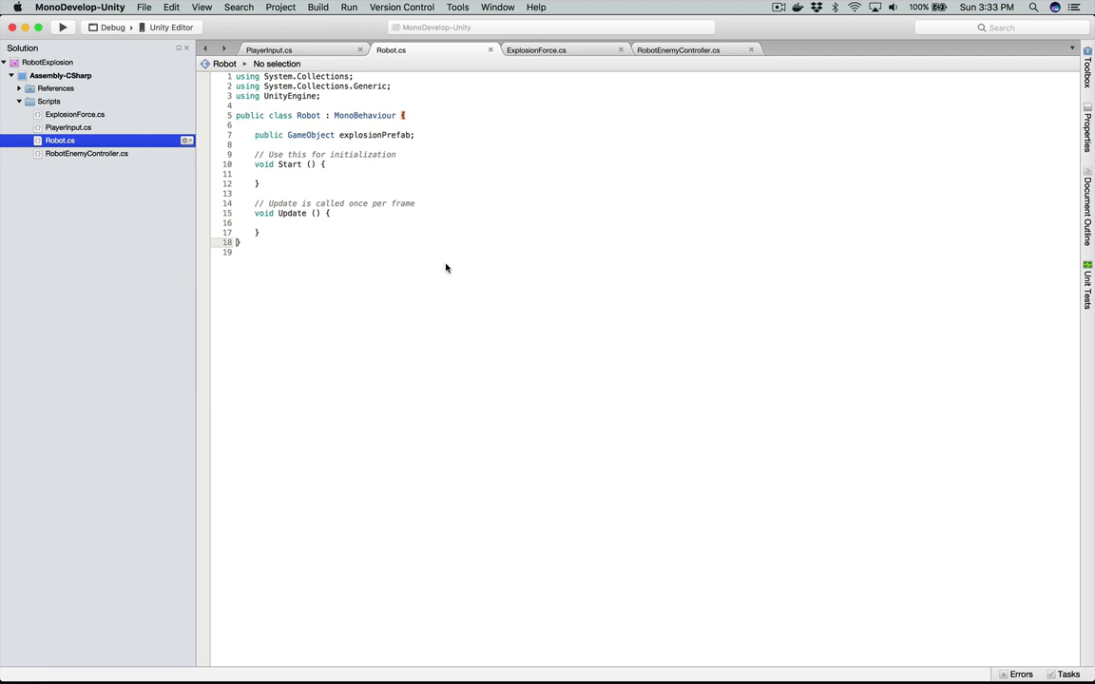
# Step: Below Update, start a new method: public void DoExplosion() {
pyautogui.click(386, 135)
pyautogui.click(304, 230)
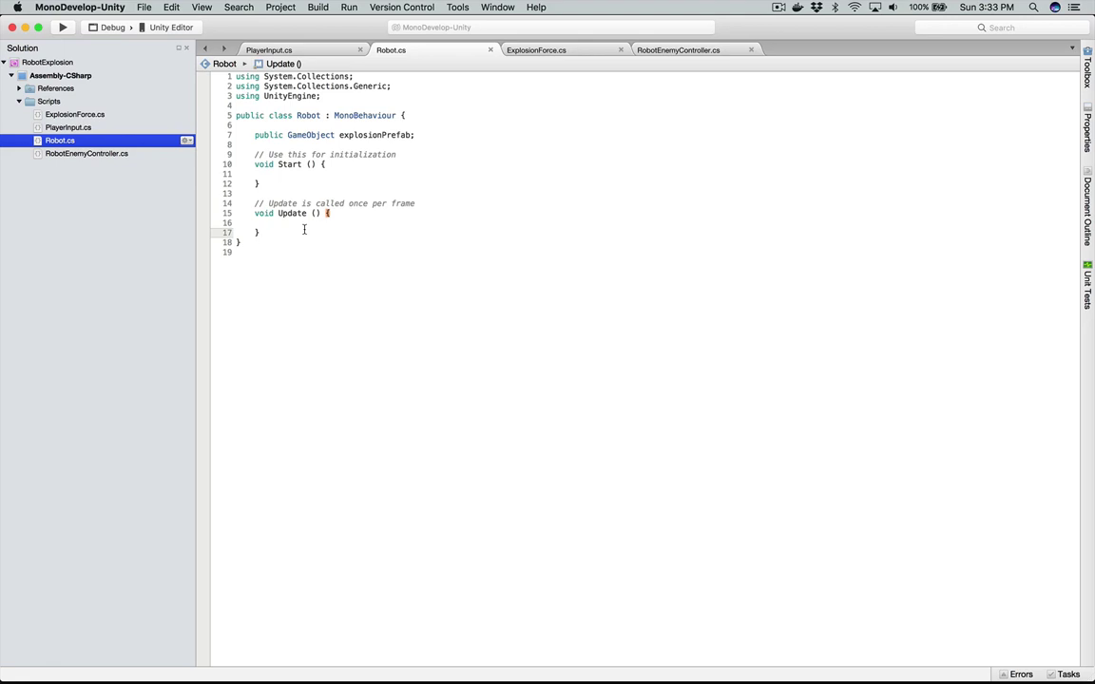
pyautogui.press('Return')
pyautogui.press('Return')
pyautogui.write('public v')
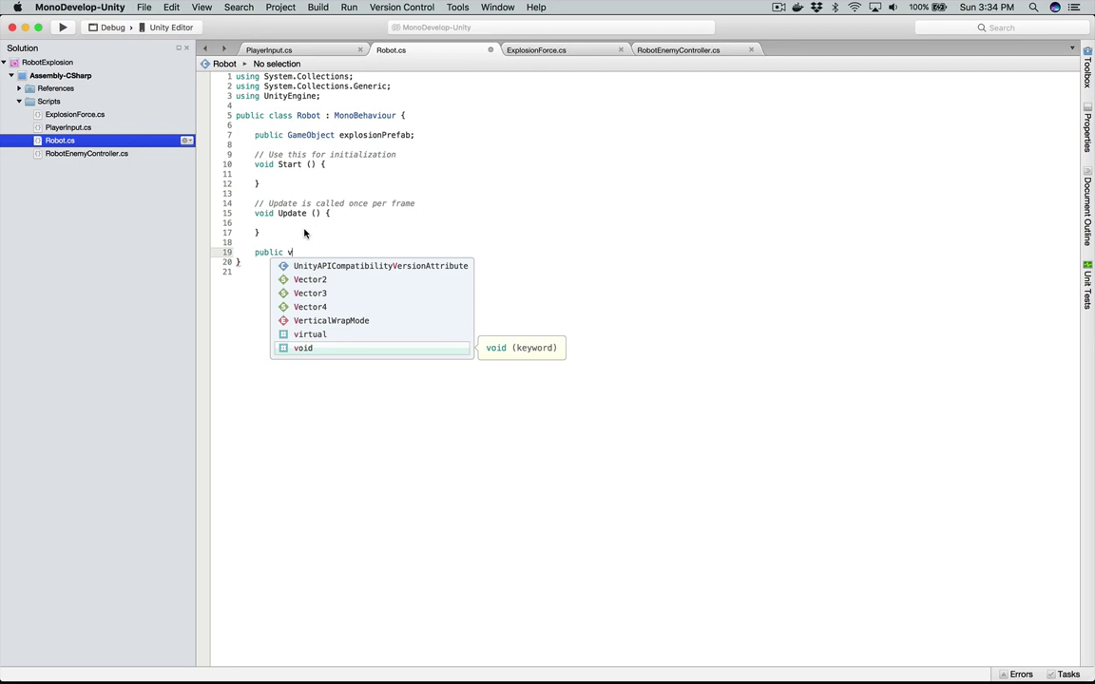
pyautogui.write('oi')
pyautogui.write('d Ap')
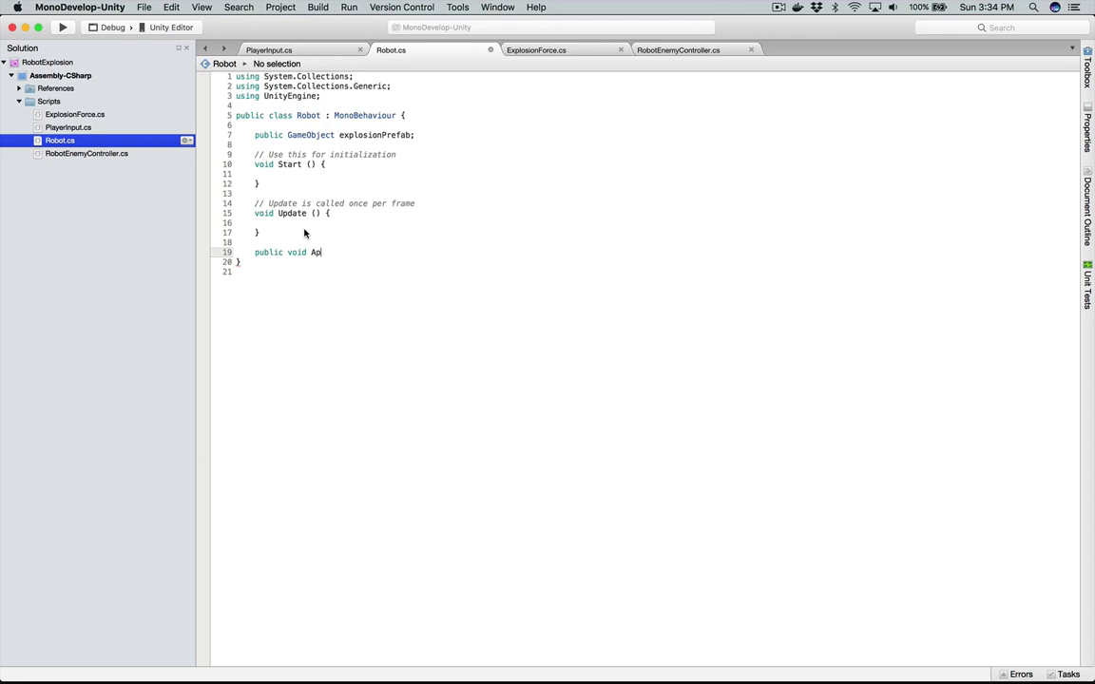
pyautogui.press('BackSpace')
pyautogui.write('DoExplosion() {')
pyautogui.press('Return')
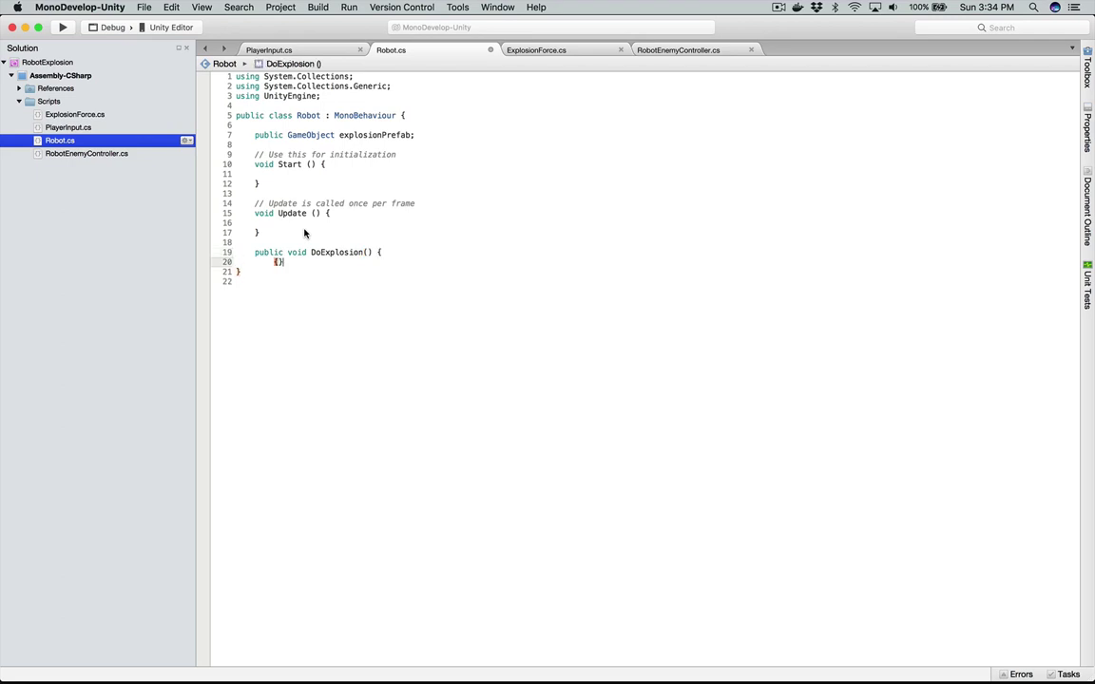
# Step: Close DoExplosion and add an empty public DoBeginExplosion() method above it in Robot.cs
pyautogui.write('}')
pyautogui.hotkey('ctrl', 'Tab')
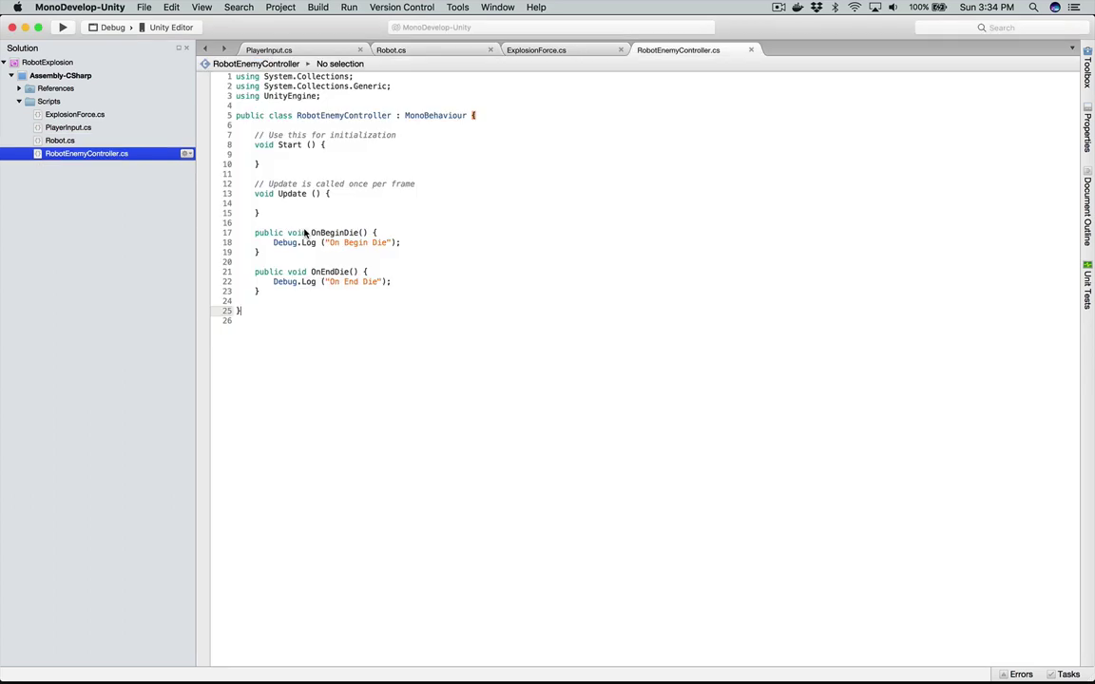
pyautogui.click(428, 241)
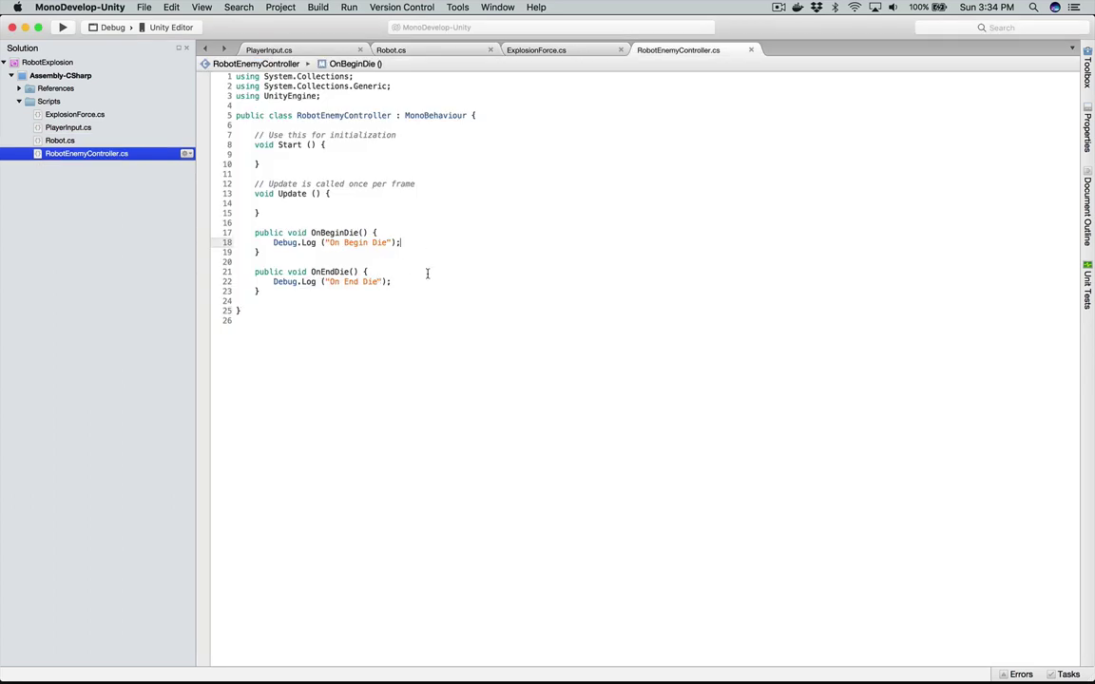
pyautogui.hotkey('ctrl', 'Tab')
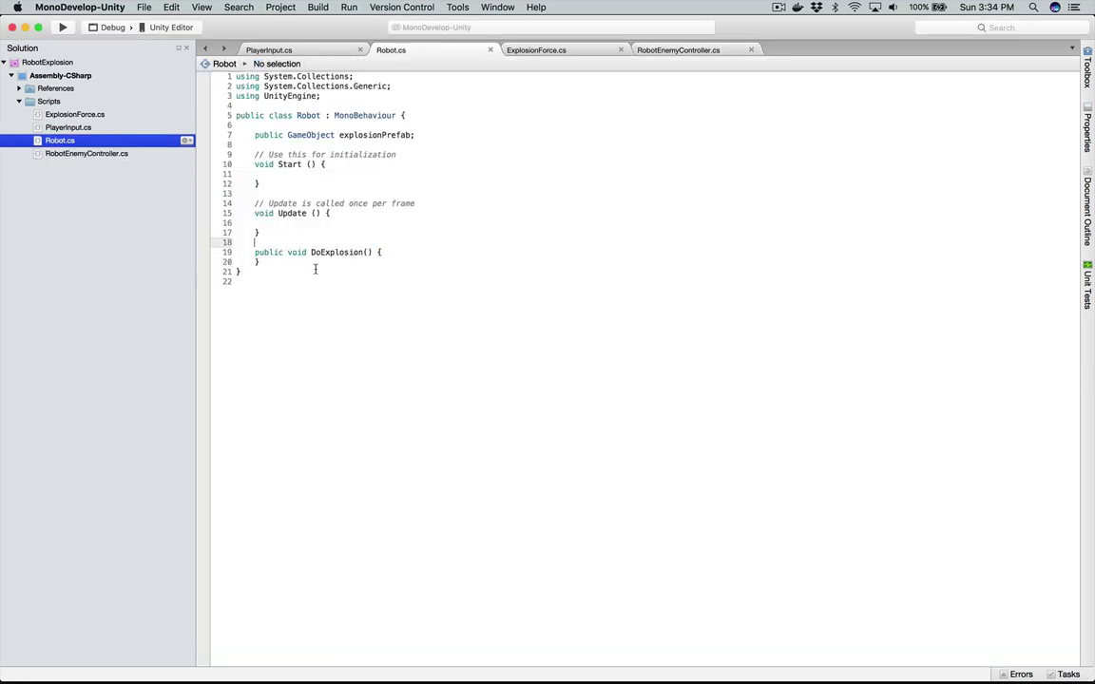
pyautogui.press('Return')
pyautogui.write('public void ')
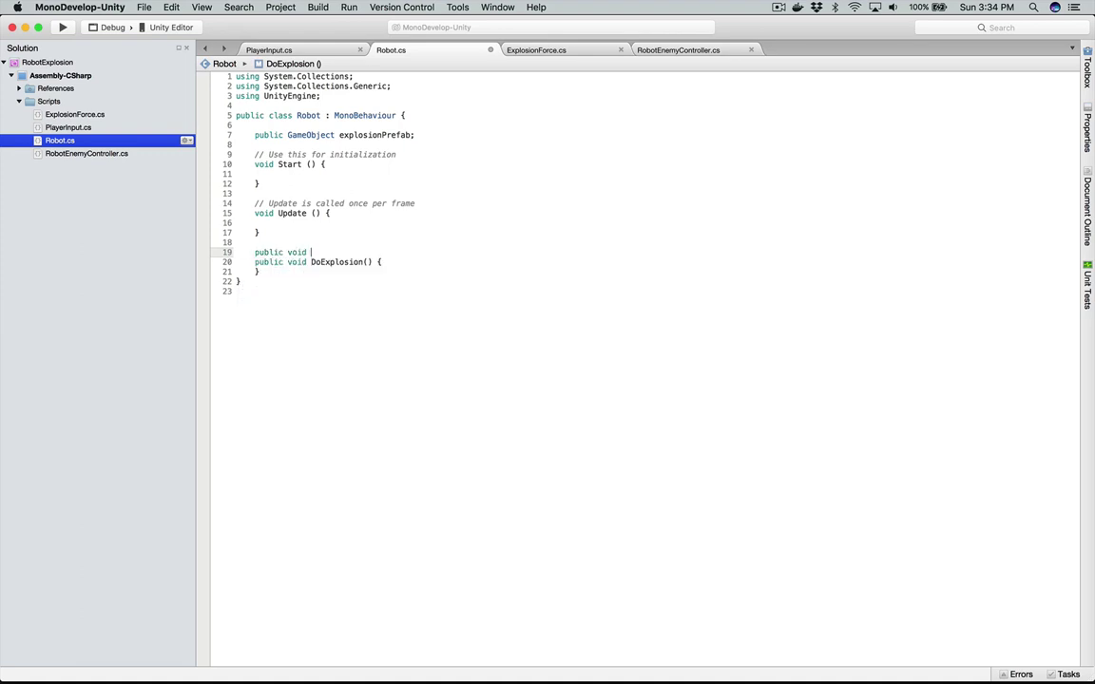
pyautogui.write('DoBeginExplos')
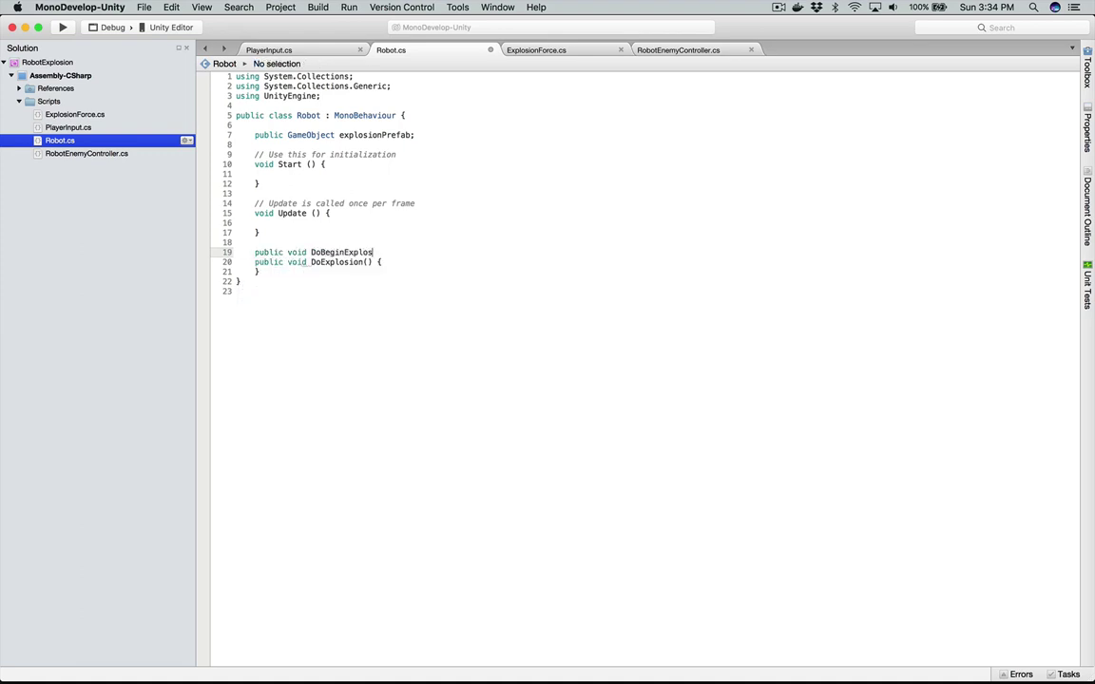
pyautogui.write('ion() {')
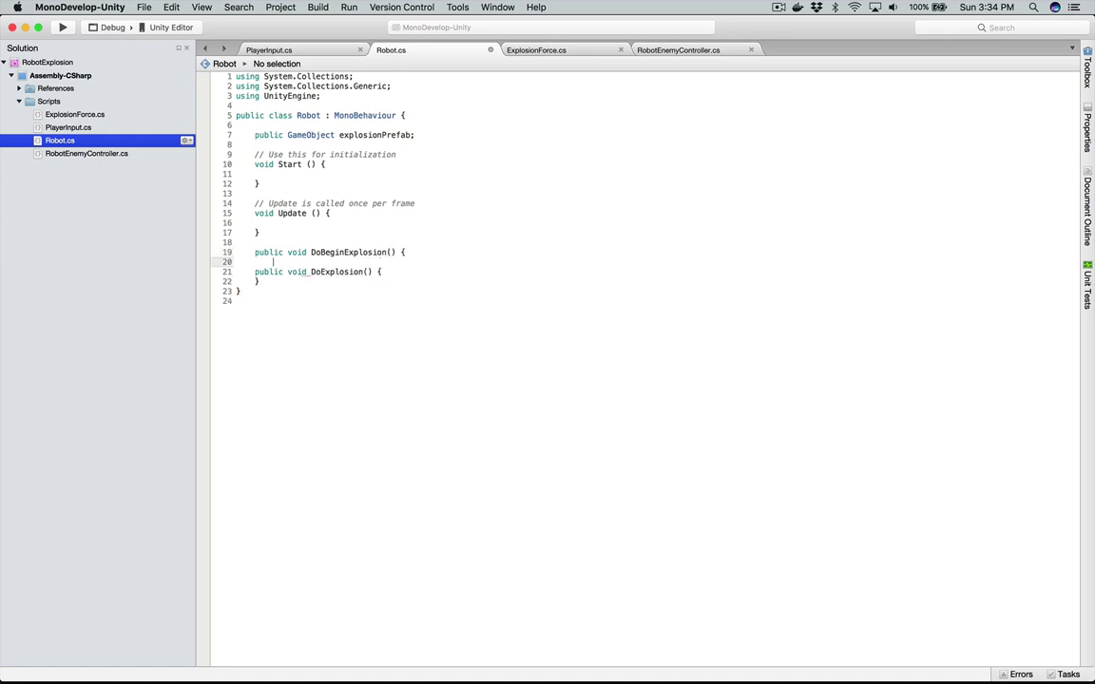
pyautogui.press('Return')
pyautogui.write('}')
pyautogui.press('Return')
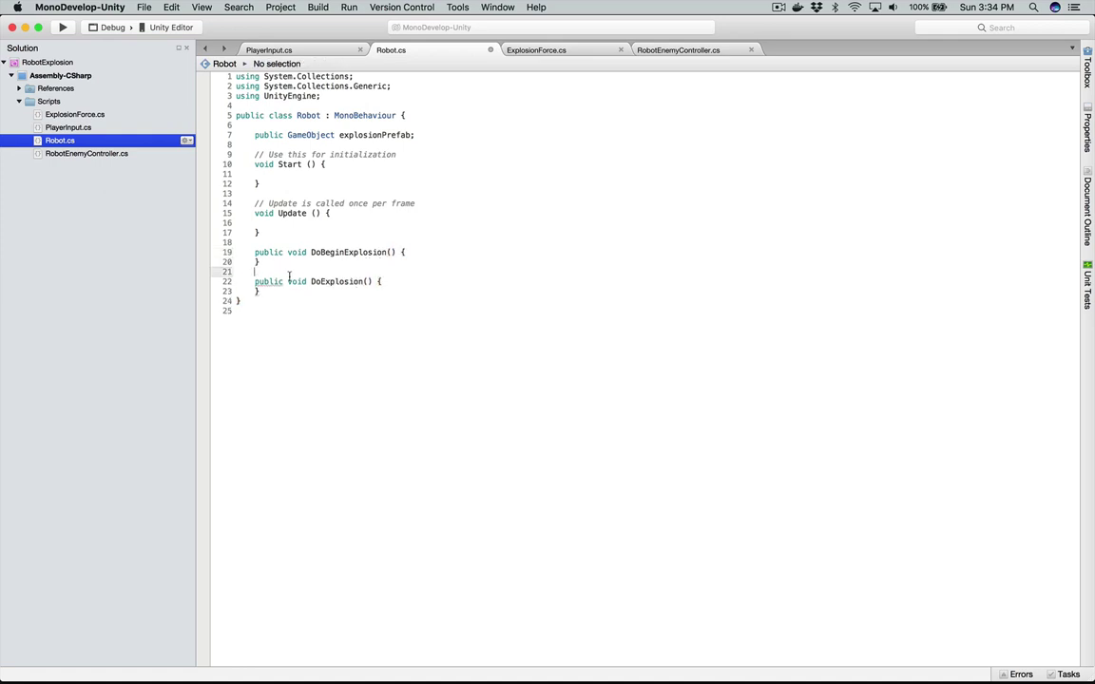
# Step: Rename DoExplosion to DoEndExplosion
pyautogui.click(322, 281)
pyautogui.write('End')
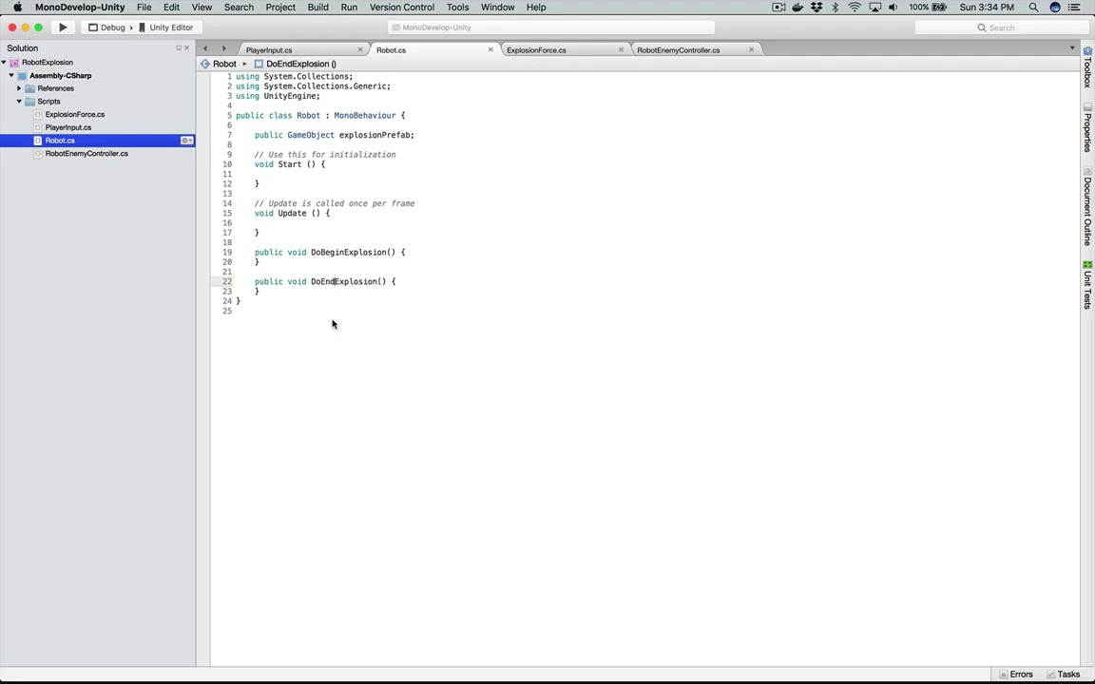
pyautogui.click(421, 261)
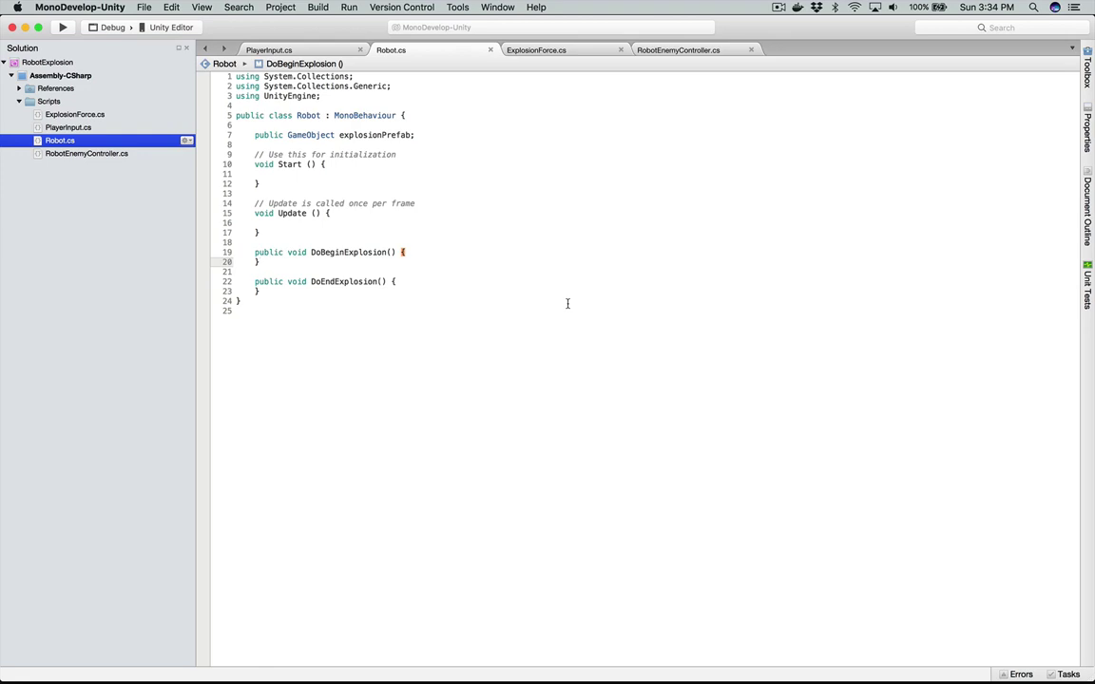
# Step: In RobotEnemyController.cs, add a line at the top of the class and type 'Robot robot;'
pyautogui.hotkey('ctrl', 'Tab')
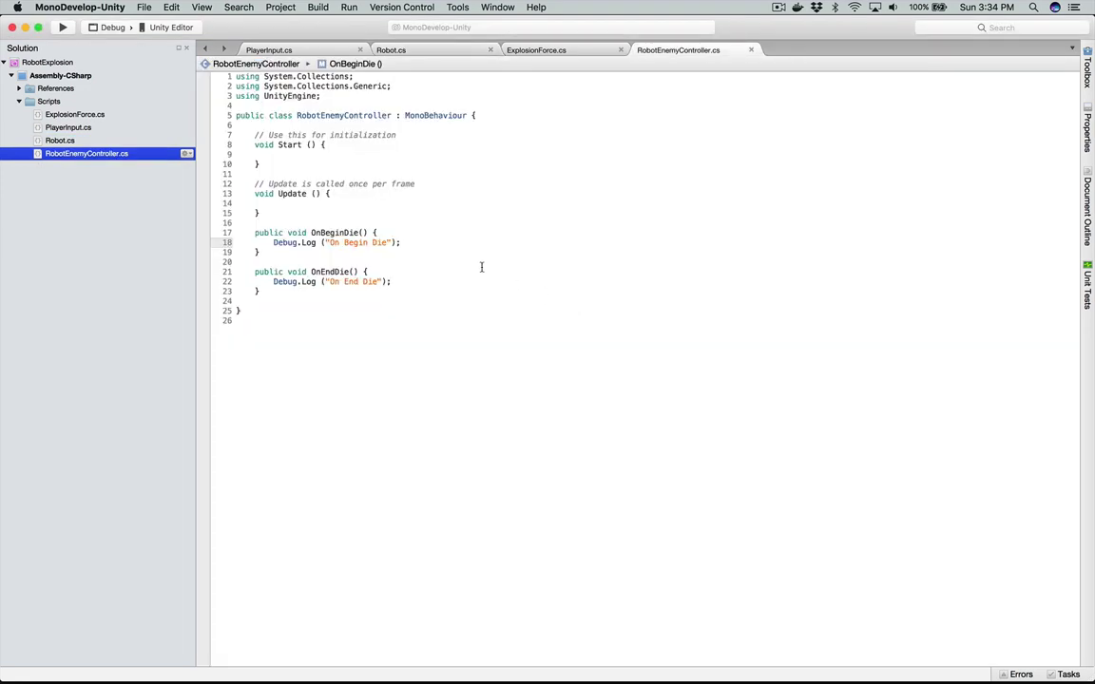
pyautogui.press('Up')
pyautogui.press('Up')
pyautogui.press('Up')
pyautogui.press('Up')
pyautogui.press('Up')
pyautogui.press('Up')
pyautogui.press('Up')
pyautogui.press('Up')
pyautogui.press('Up')
pyautogui.press('Up')
pyautogui.press('Up')
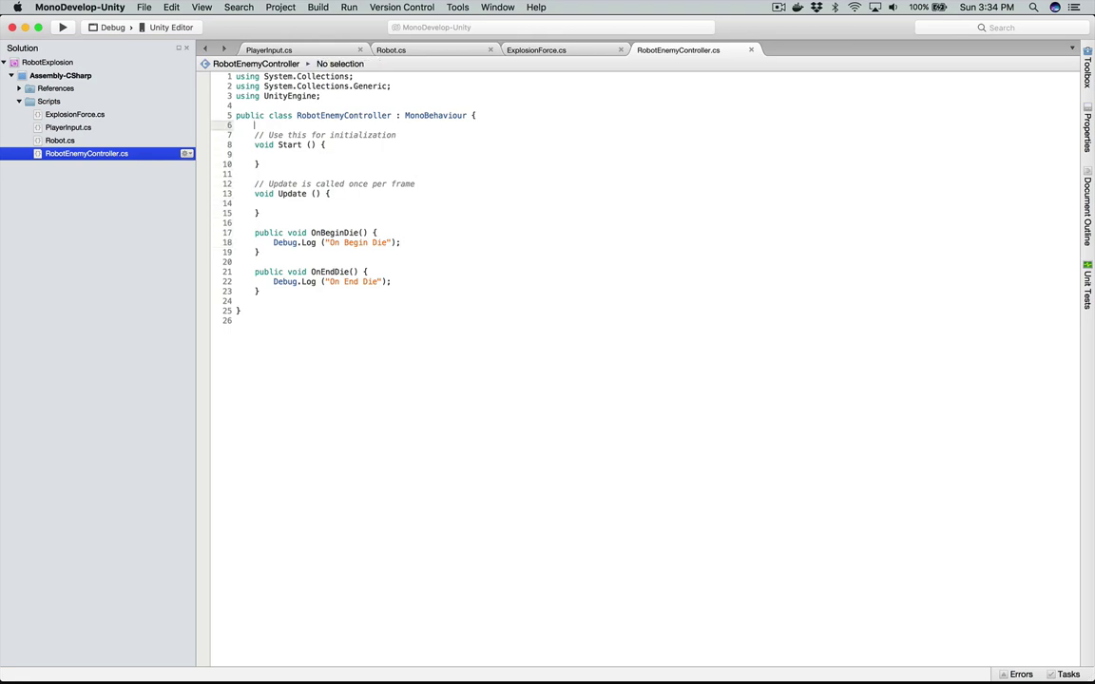
pyautogui.press('Up')
pyautogui.press('Return')
pyautogui.write('Robot')
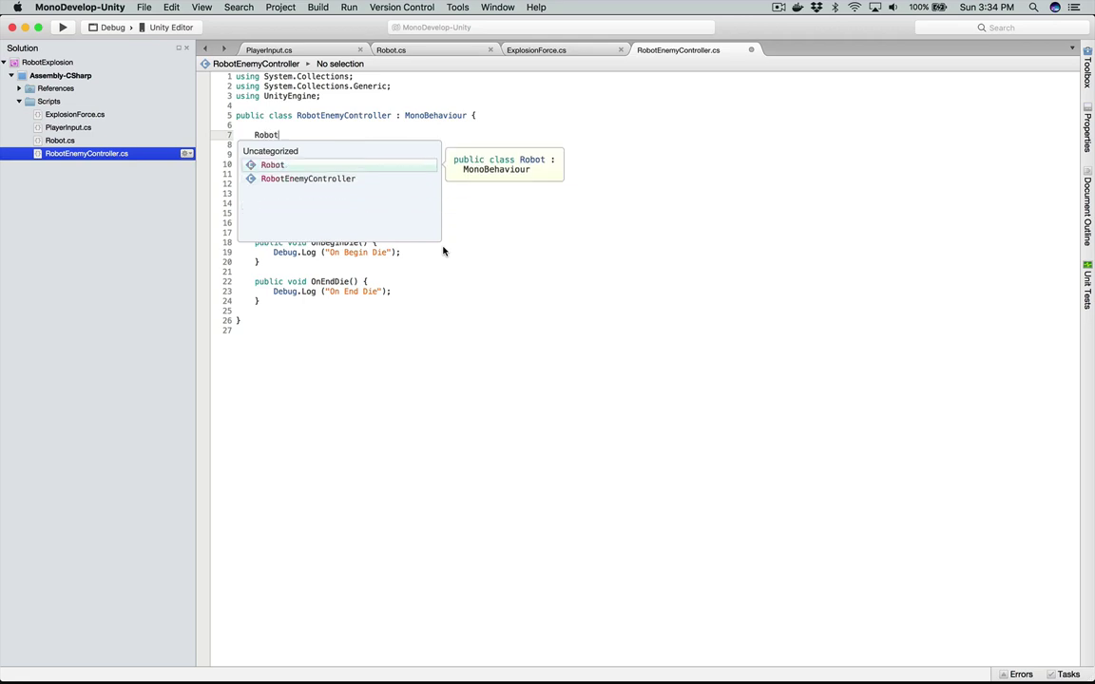
pyautogui.write(' robot;')
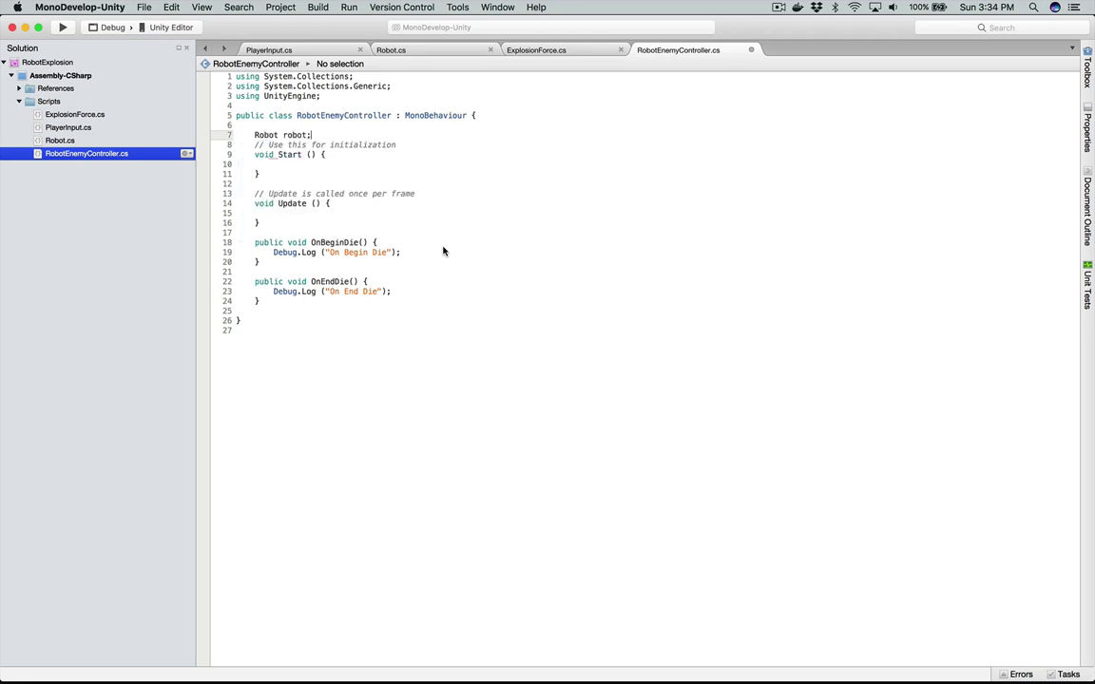
# Step: In Start, write robot = transform.parent.GetComponent<Robot> (); below the robot field
pyautogui.press('Return')
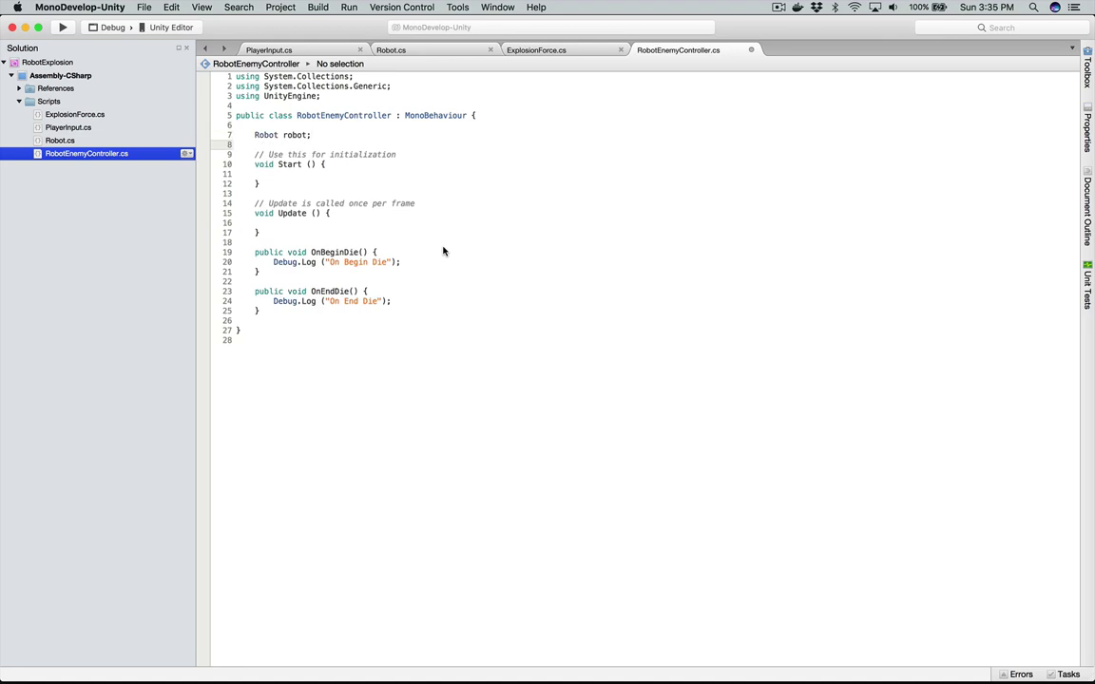
pyautogui.press('Down')
pyautogui.press('Down')
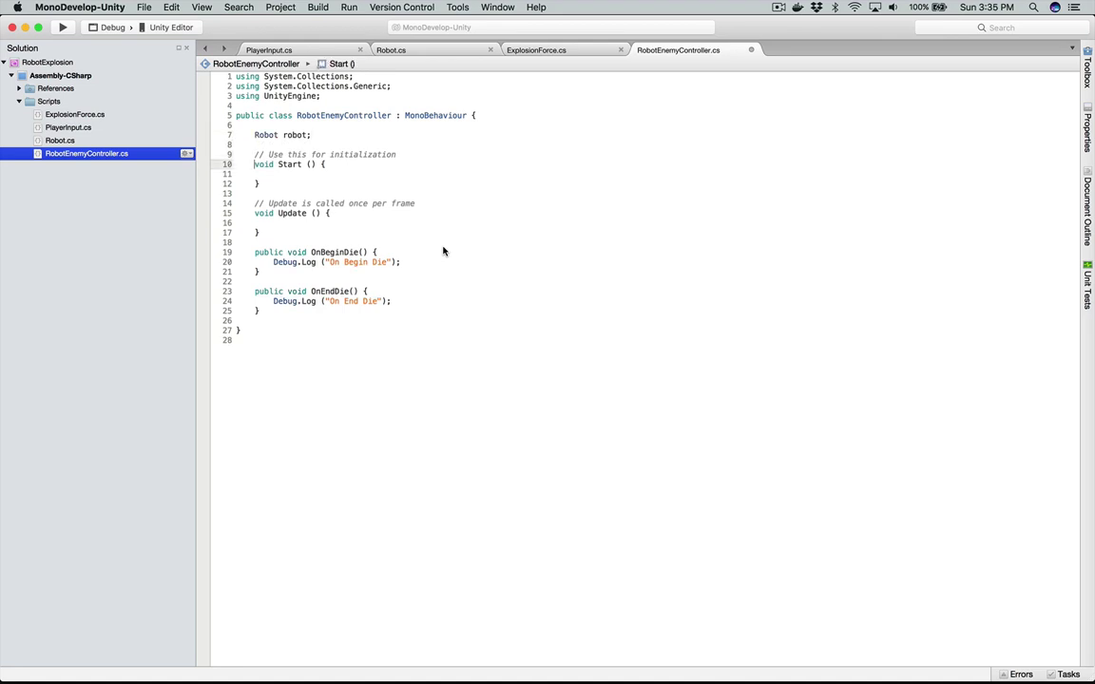
pyautogui.press('Down')
pyautogui.write('transfro')
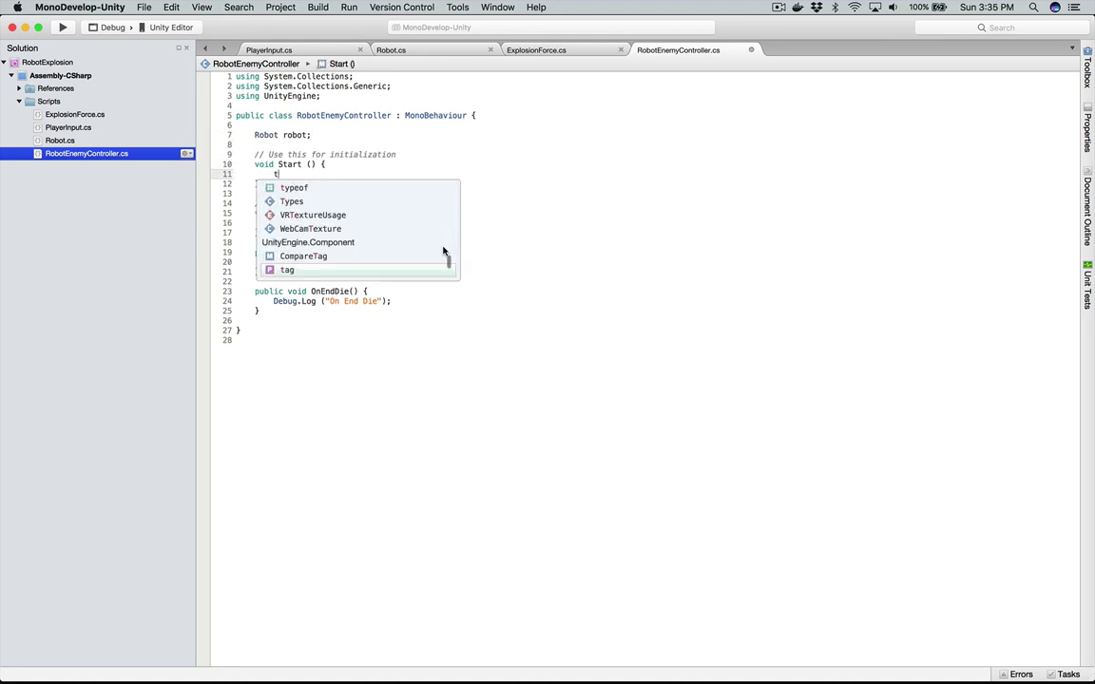
pyautogui.press('BackSpace')
pyautogui.press('BackSpace')
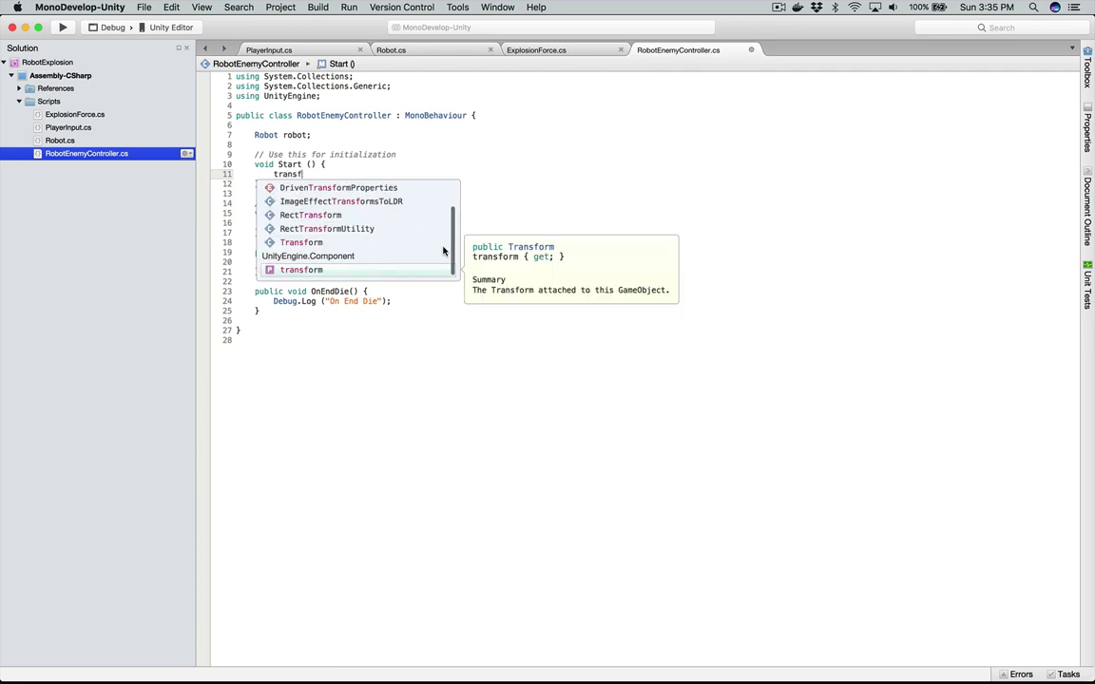
pyautogui.write('orm.Ge')
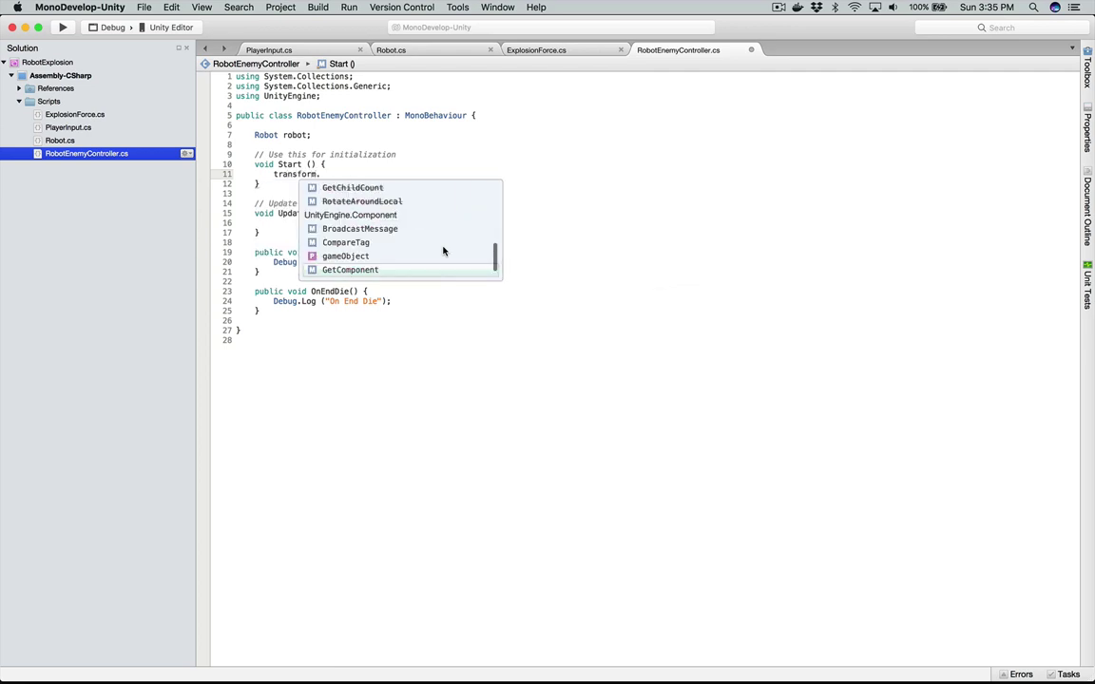
pyautogui.press('BackSpace')
pyautogui.press('BackSpace')
pyautogui.write('par')
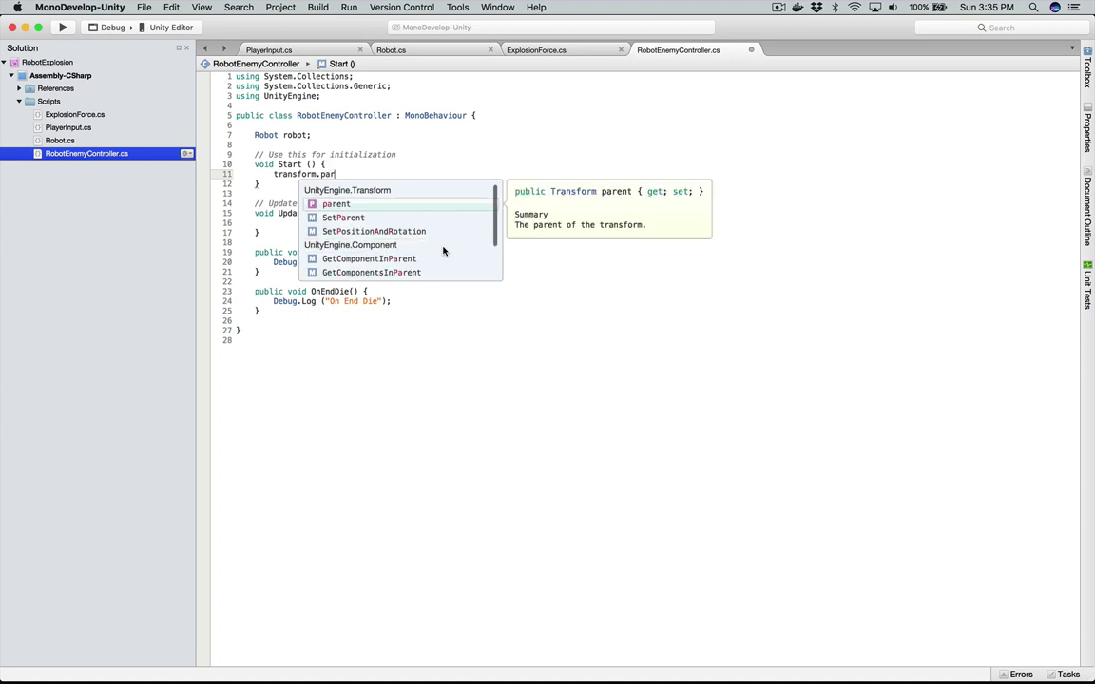
pyautogui.write('ent.GetComp')
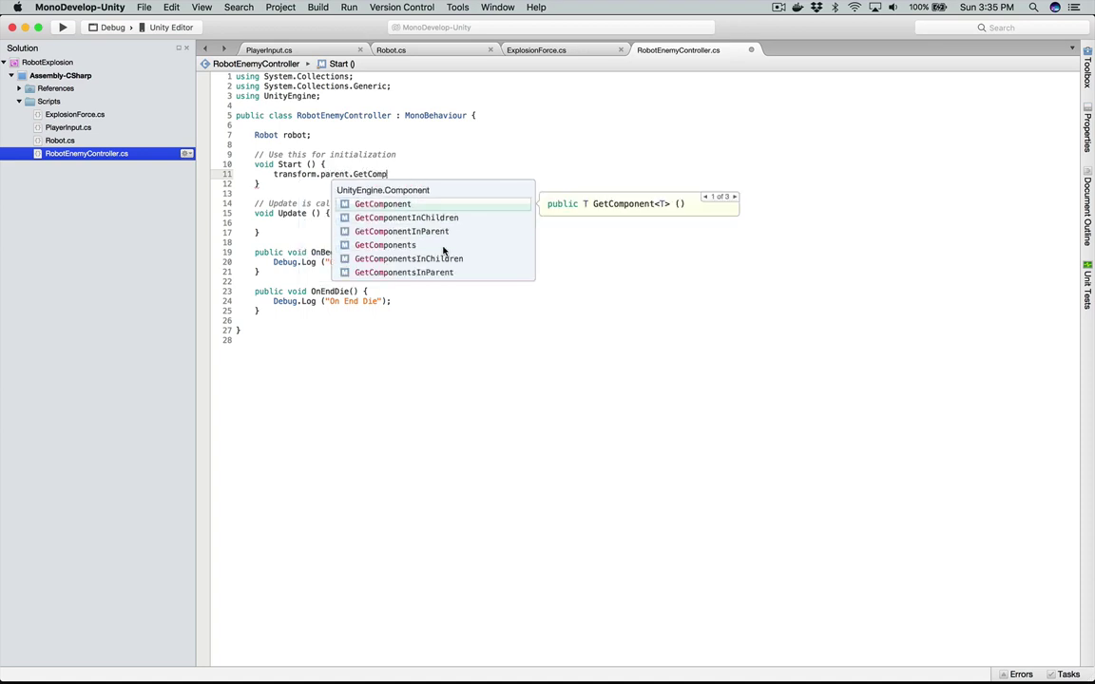
pyautogui.press('Return')
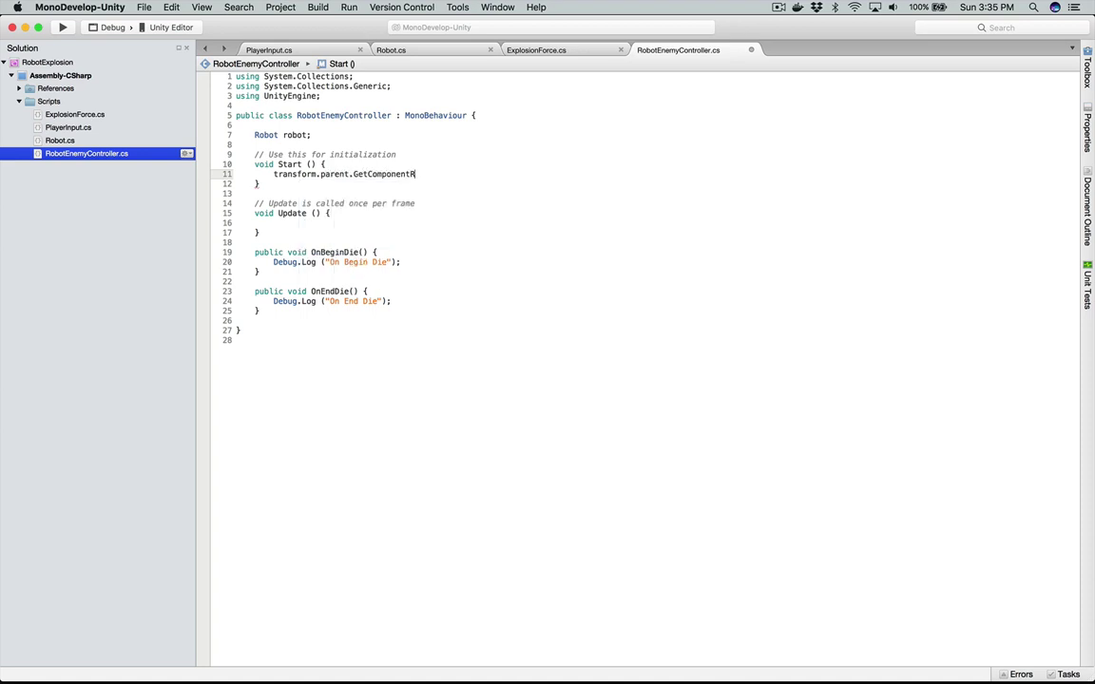
pyautogui.write('<Robot> ();')
pyautogui.press('Home')
pyautogui.write('robot')
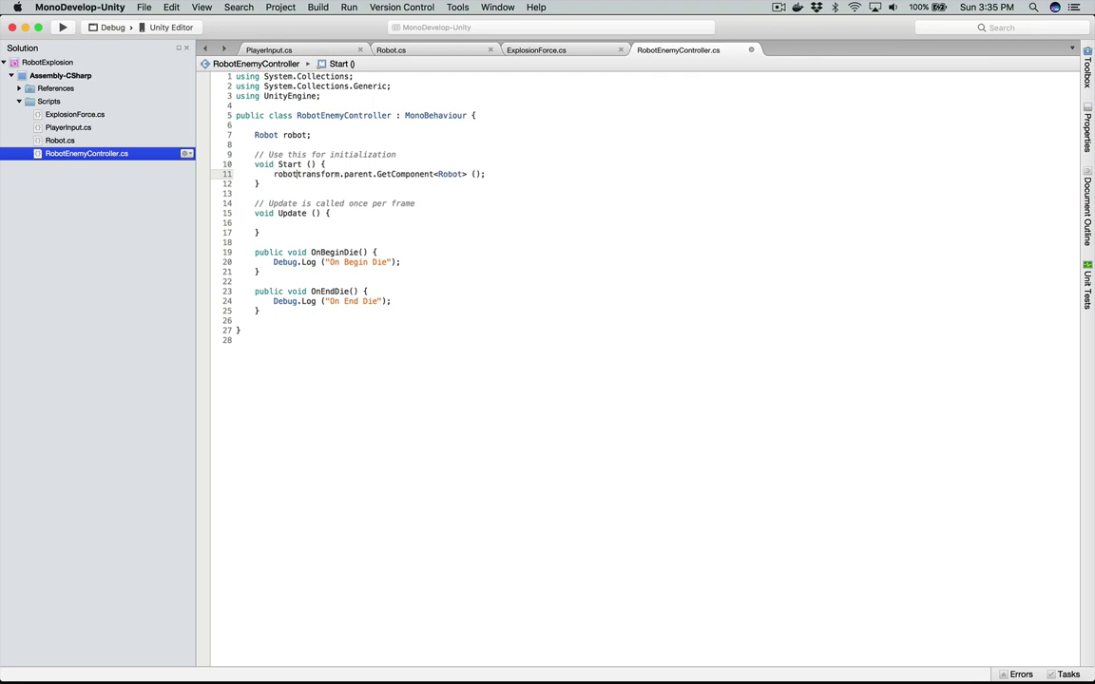
pyautogui.write(' =')
# Step: Replace OnBeginDie's log line with robot.DoBeginExplosion ();
pyautogui.click(408, 262)
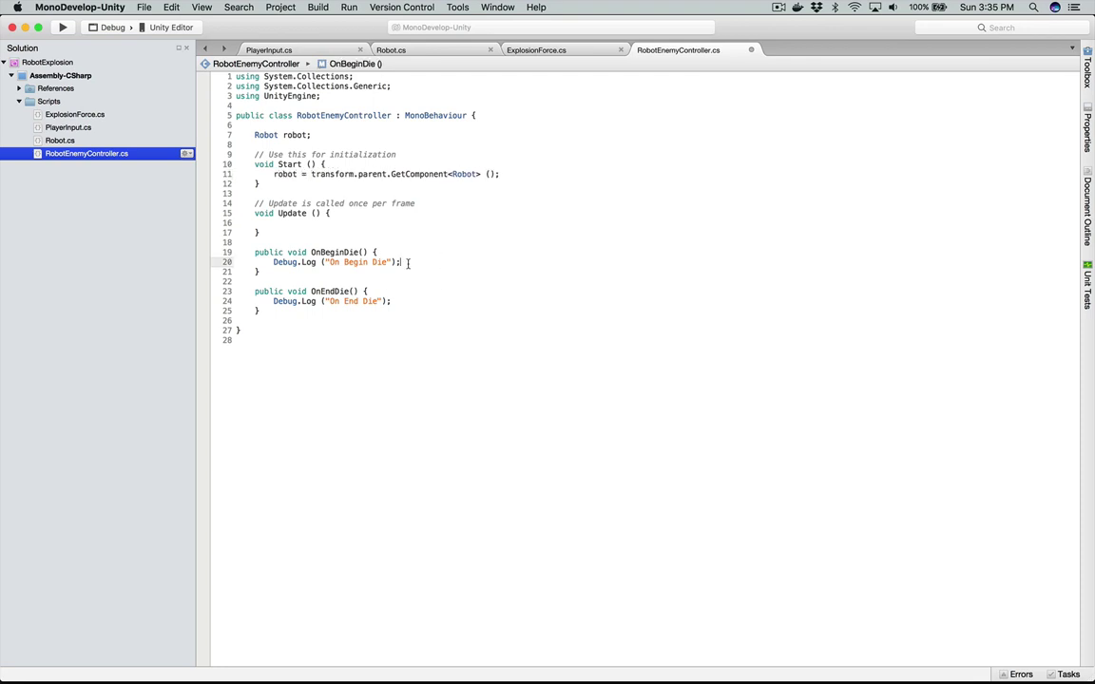
pyautogui.hotkey('shift', 'Home')
pyautogui.write('robot.G')
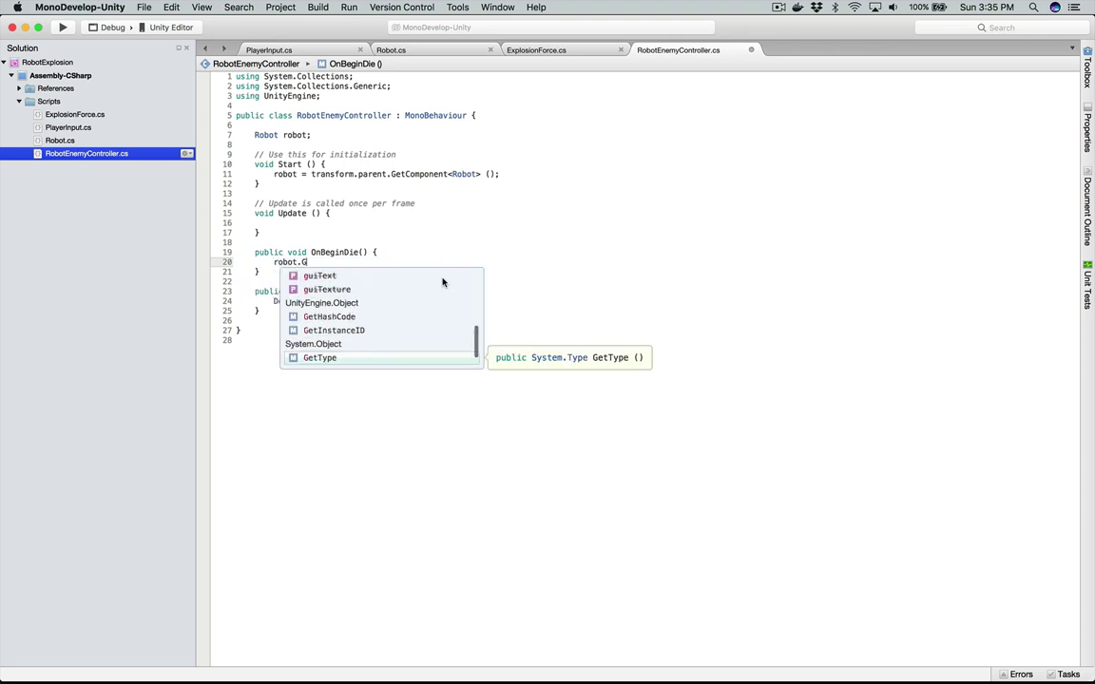
pyautogui.press('BackSpace')
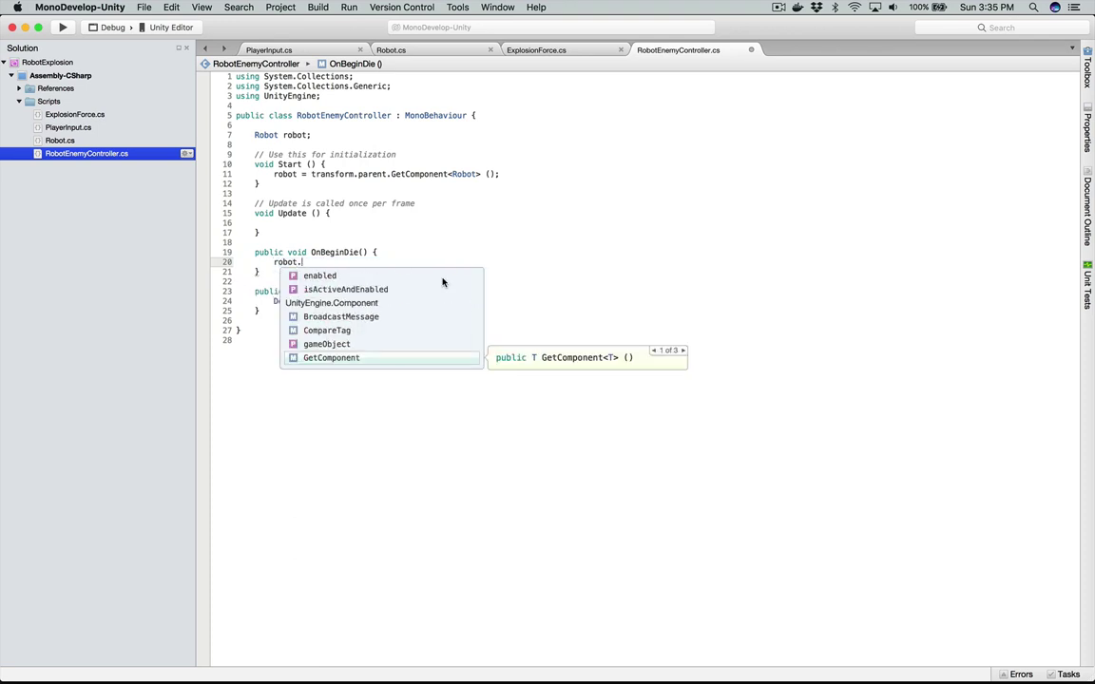
pyautogui.write('DoB')
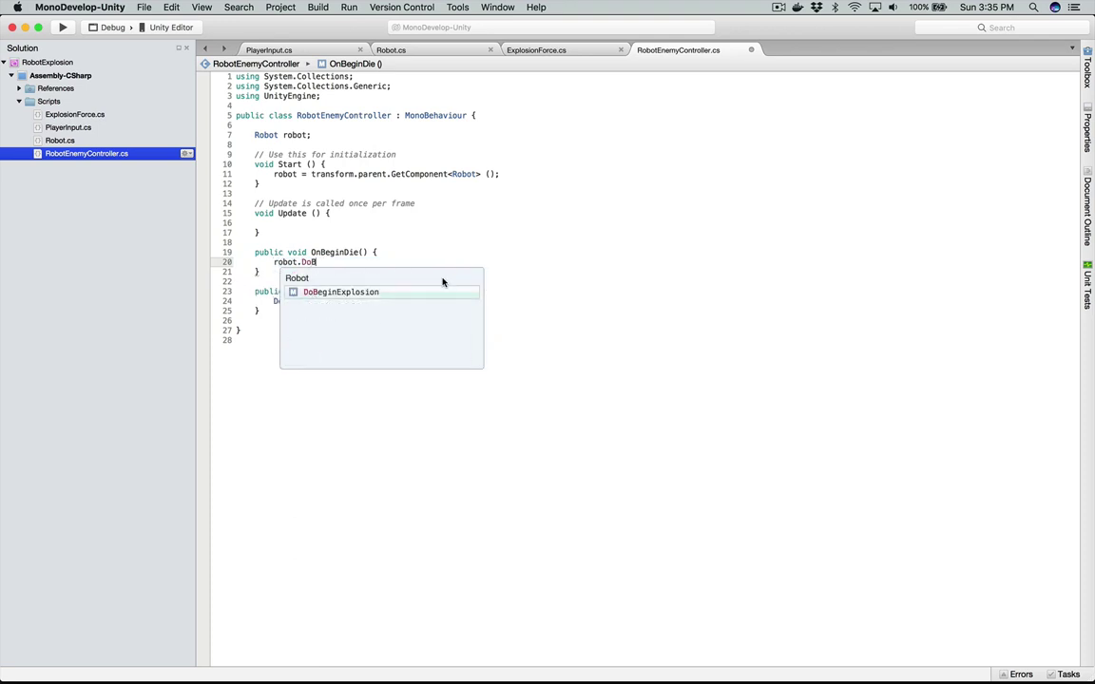
pyautogui.press('Return')
pyautogui.write('();')
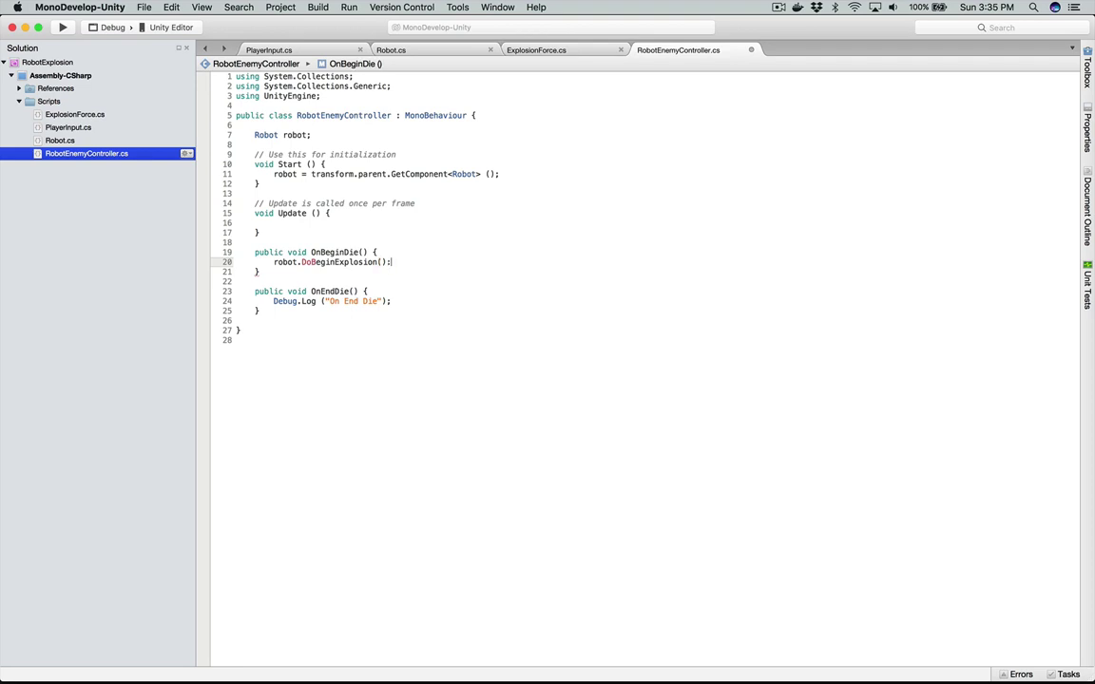
pyautogui.hotkey('shift', 'Home')
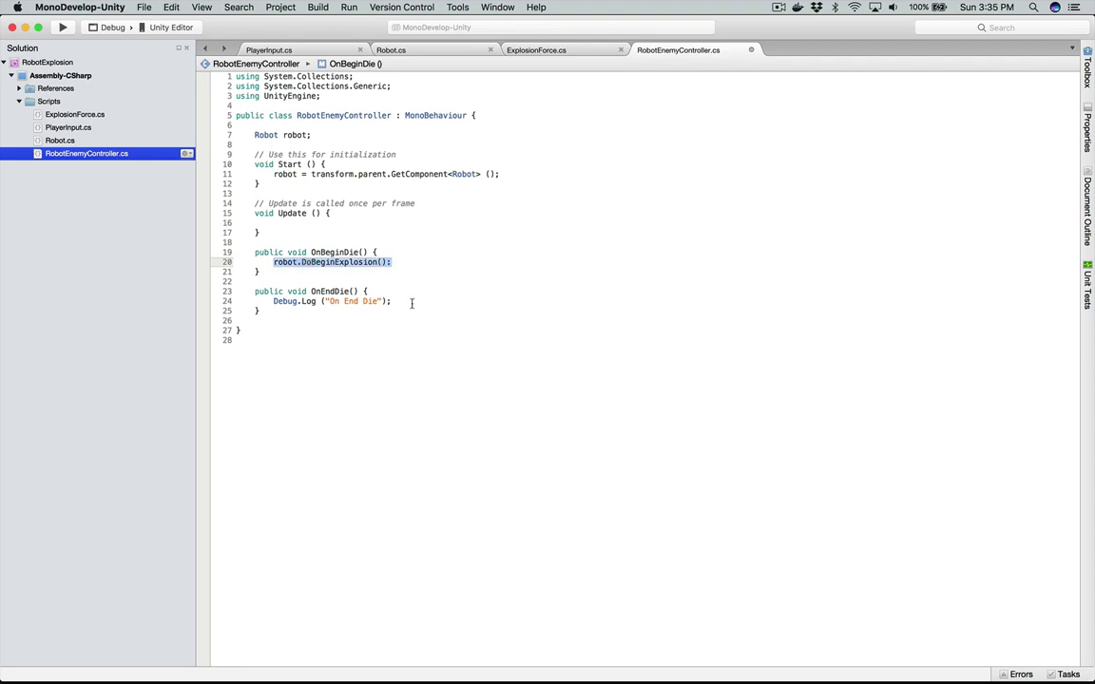
# Step: Correct the mistyped colon at the end of line 20 to a semicolon
pyautogui.click(411, 303)
pyautogui.hotkey('shift', 'Home')
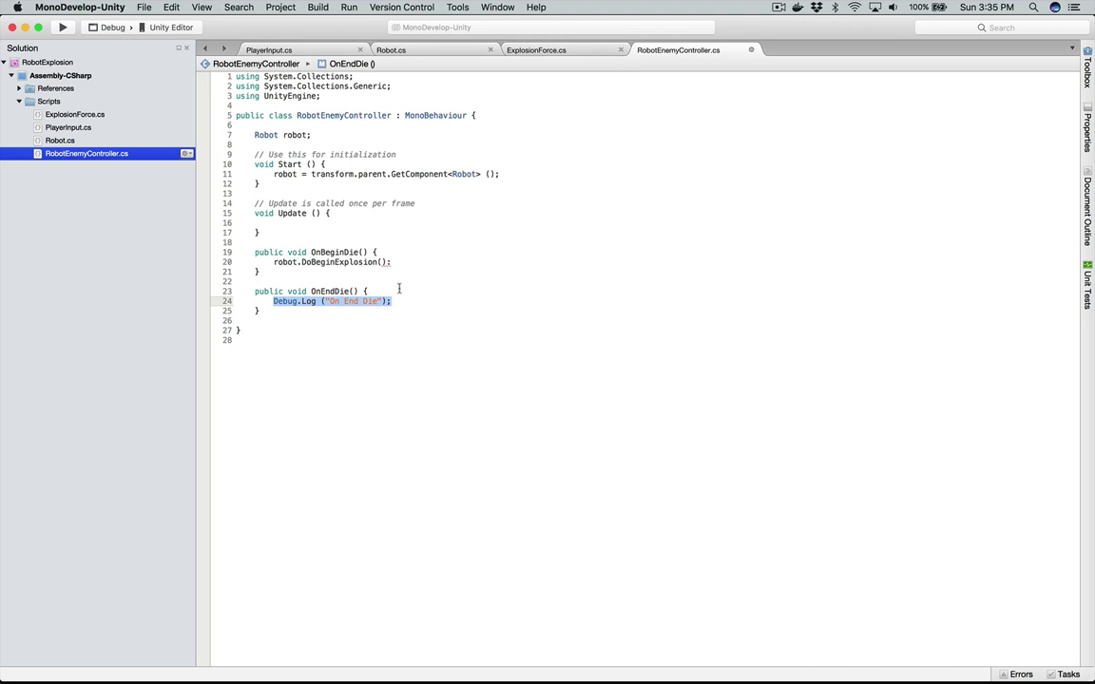
pyautogui.moveTo(351, 263)
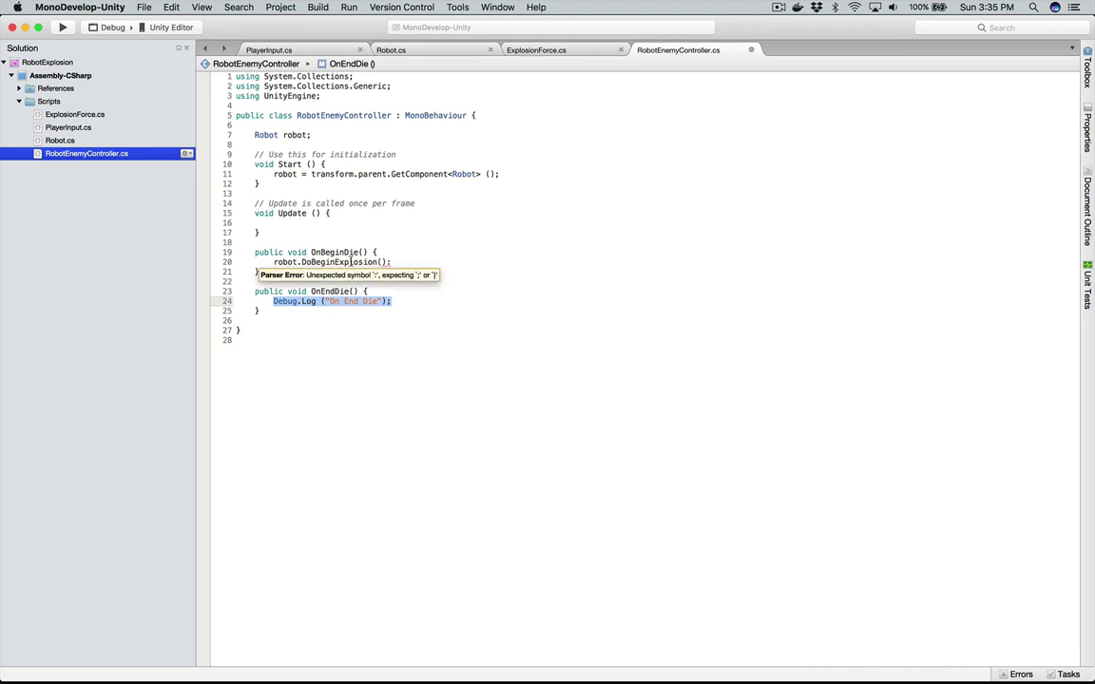
pyautogui.click(402, 263)
pyautogui.press('BackSpace')
pyautogui.write(';')
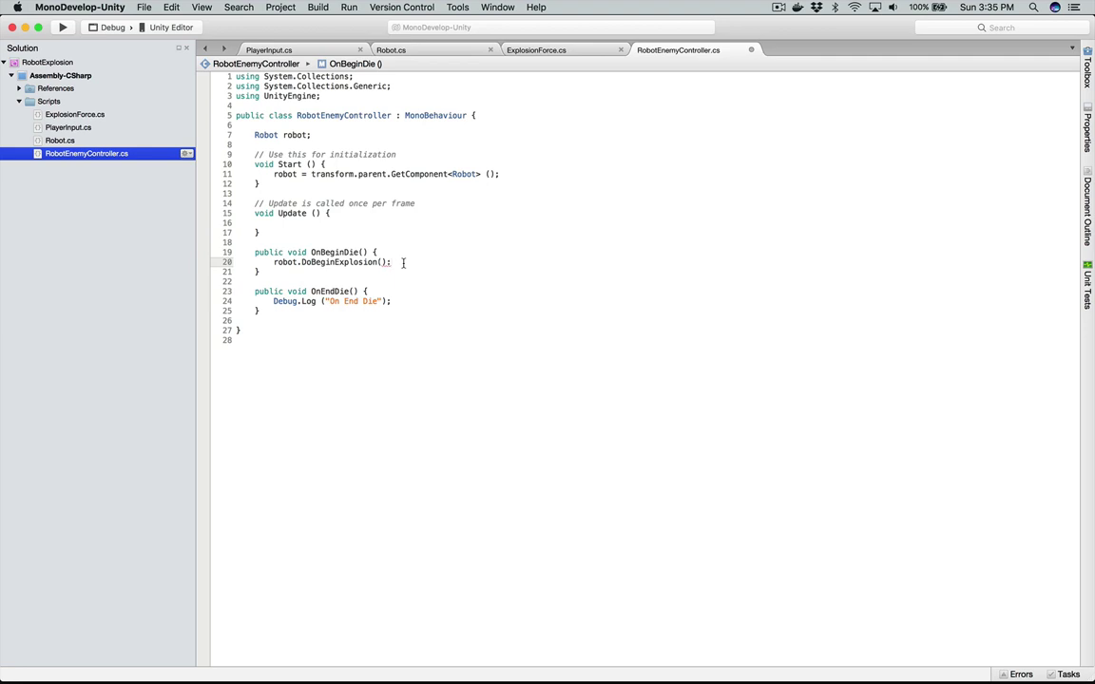
pyautogui.press('Left')
pyautogui.press('Left')
pyautogui.press('Left')
# Step: Replace OnEndDie's log line with robot.DoEndExplosion (); and build the script
pyautogui.click(351, 301)
pyautogui.hotkey('shift', 'End')
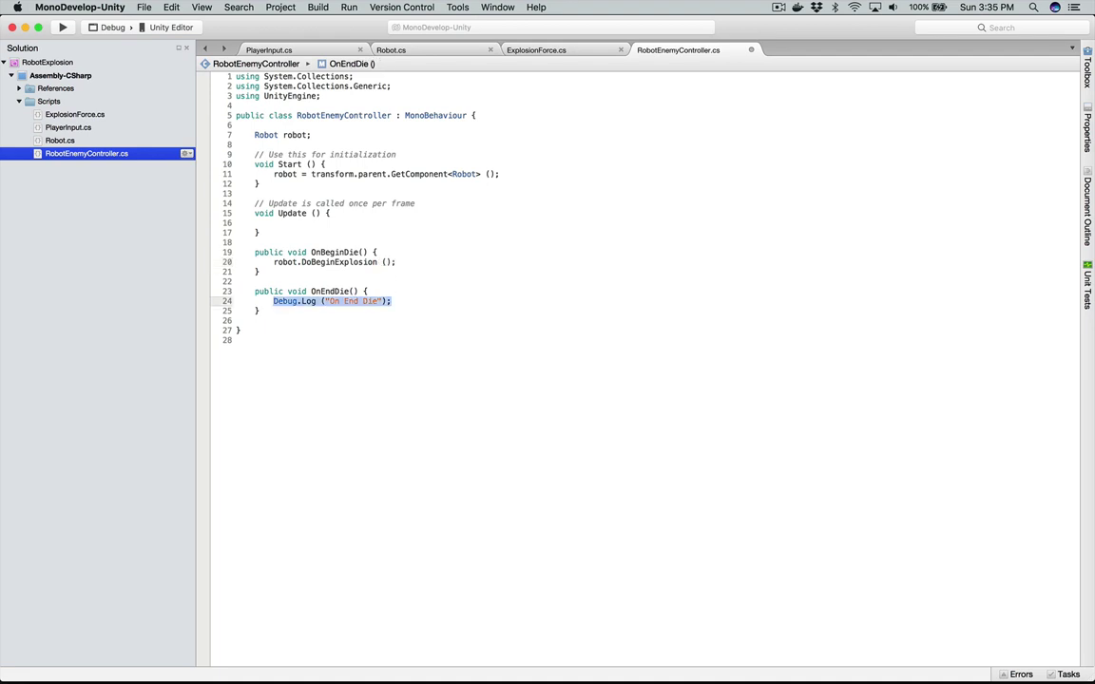
pyautogui.write('robot.DoEnd')
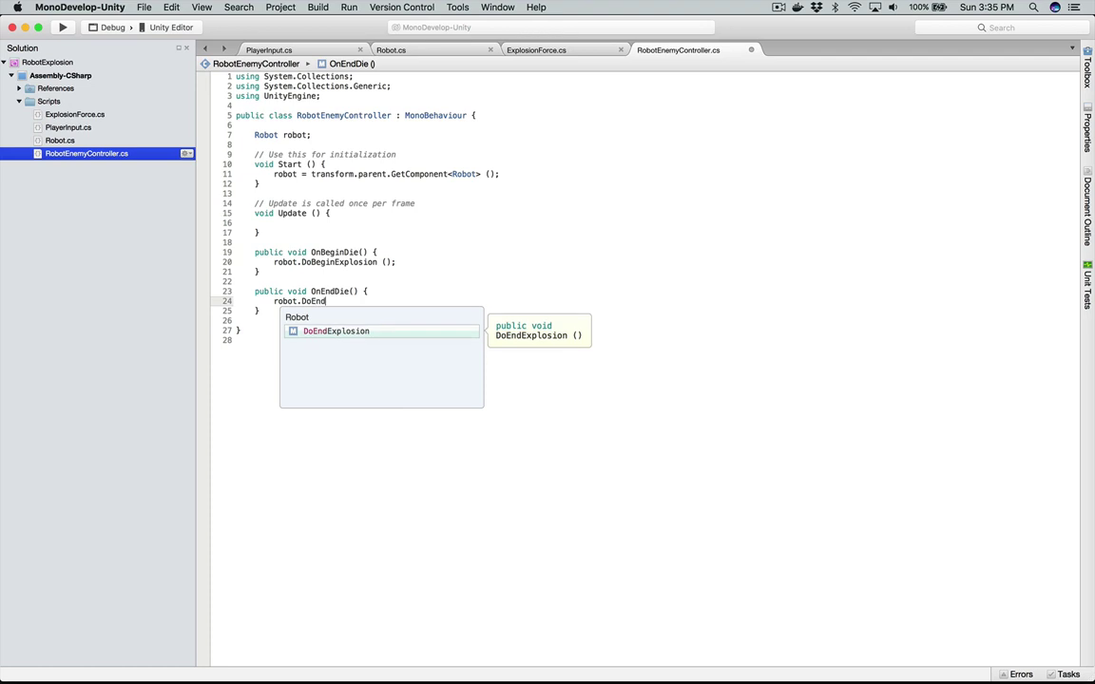
pyautogui.press('Return')
pyautogui.write('();')
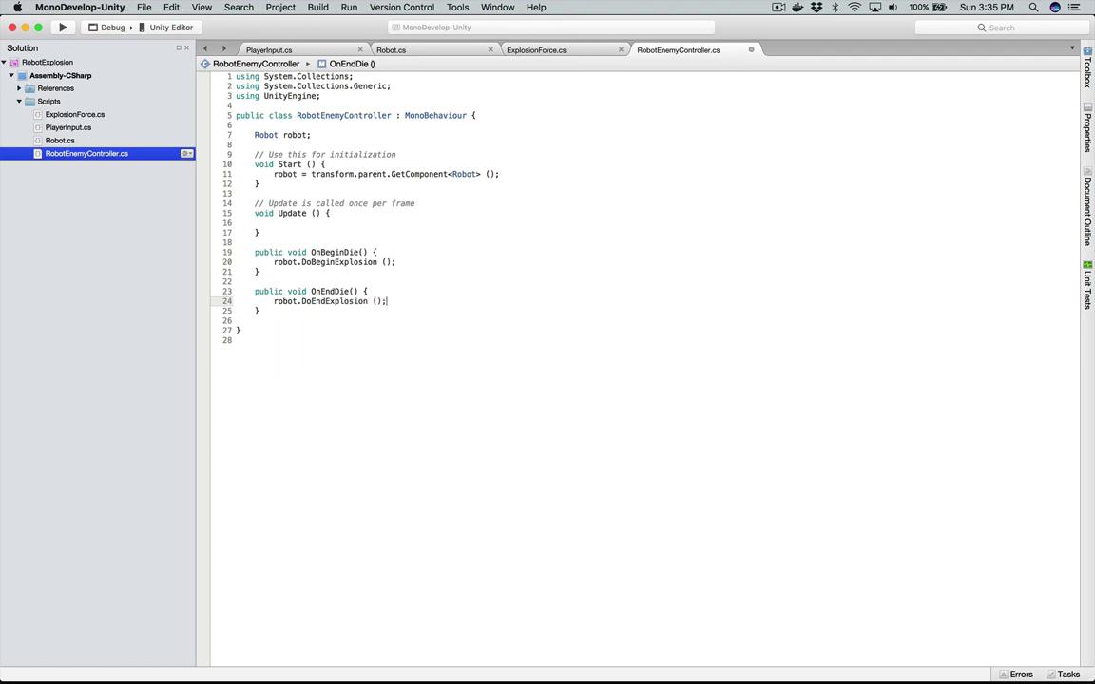
pyautogui.press('super+b')
pyautogui.press('super+Tab')
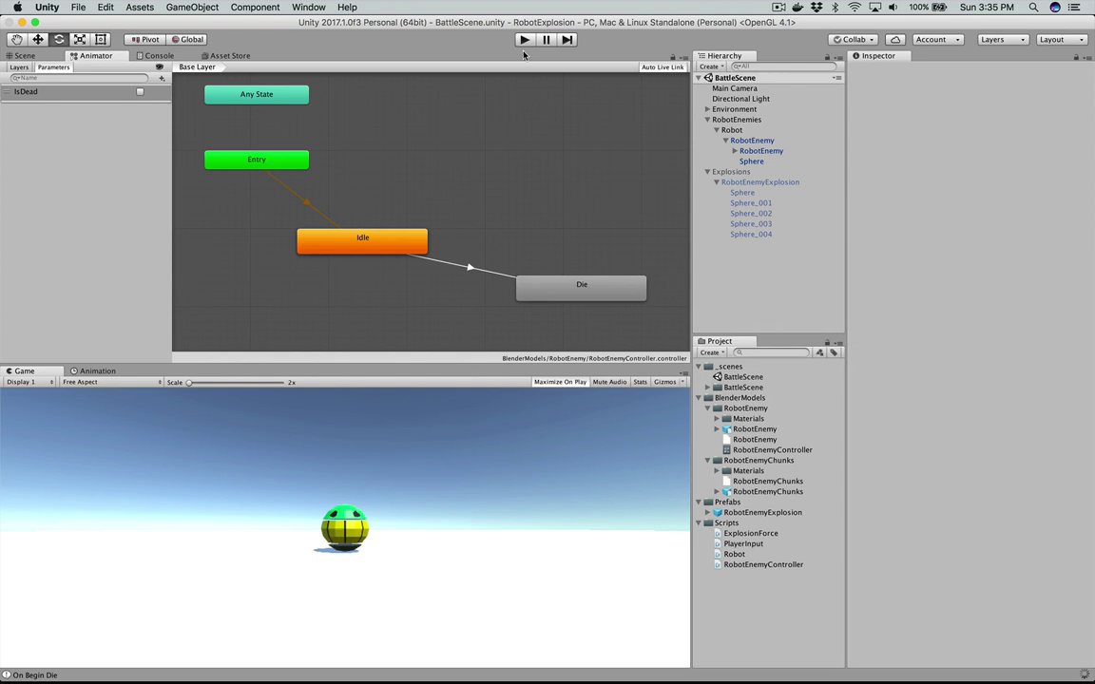
# Step: Play-test the game to watch the robot die, then stop it and return to MonoDevelop
pyautogui.click(523, 43)
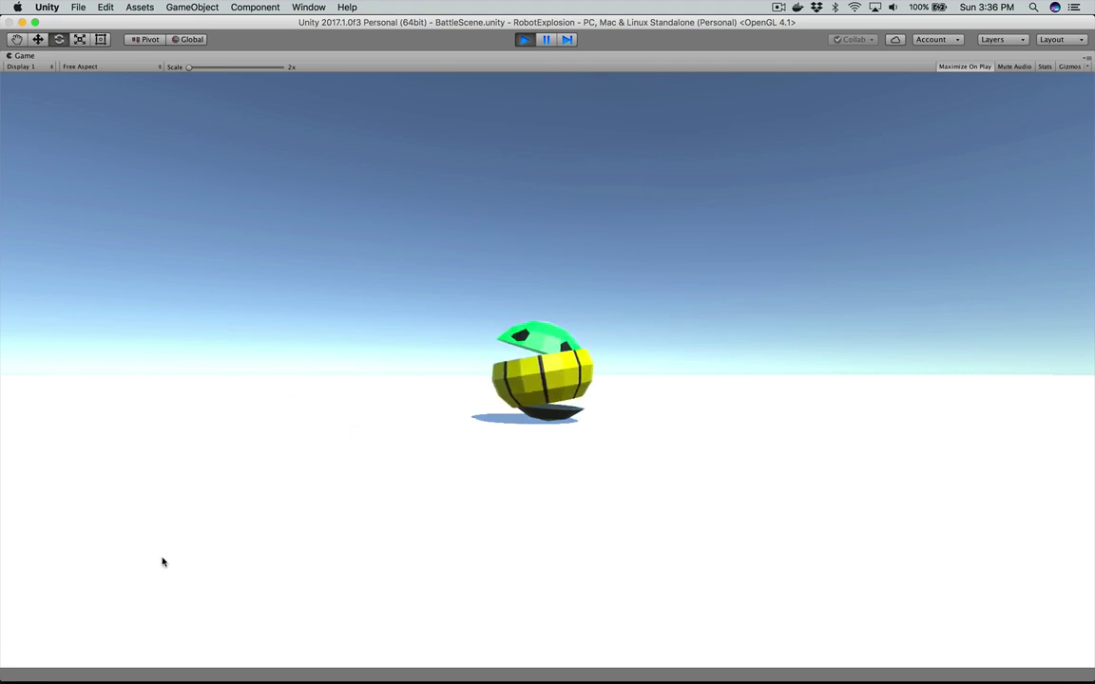
pyautogui.click(524, 39)
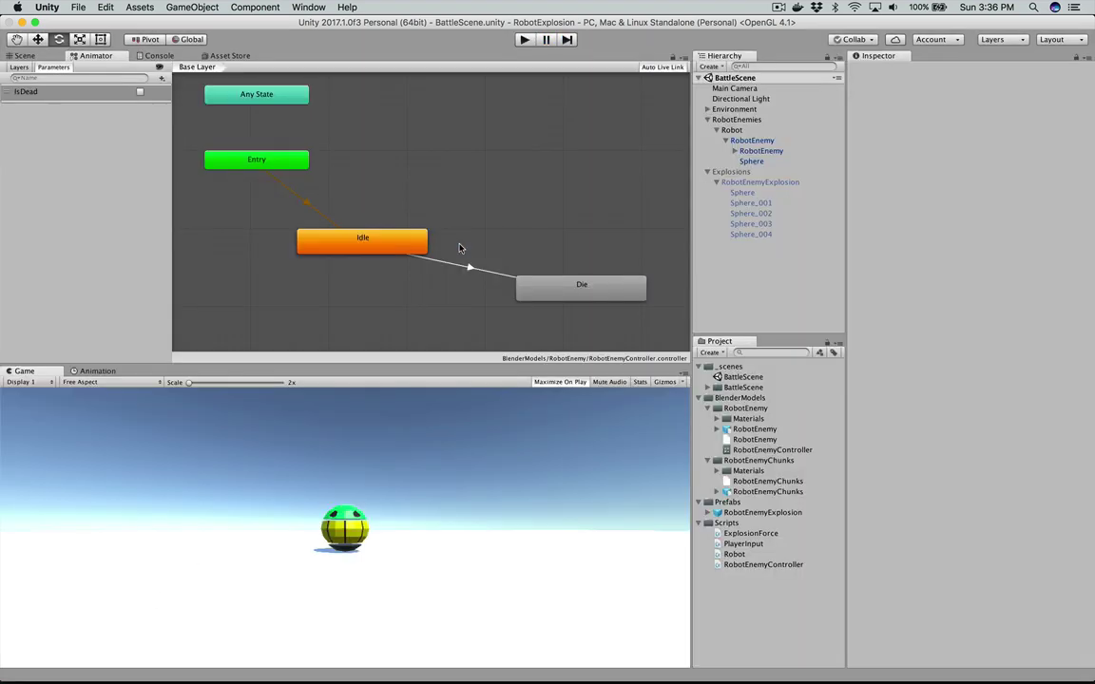
pyautogui.press('super+Tab')
pyautogui.click(512, 283)
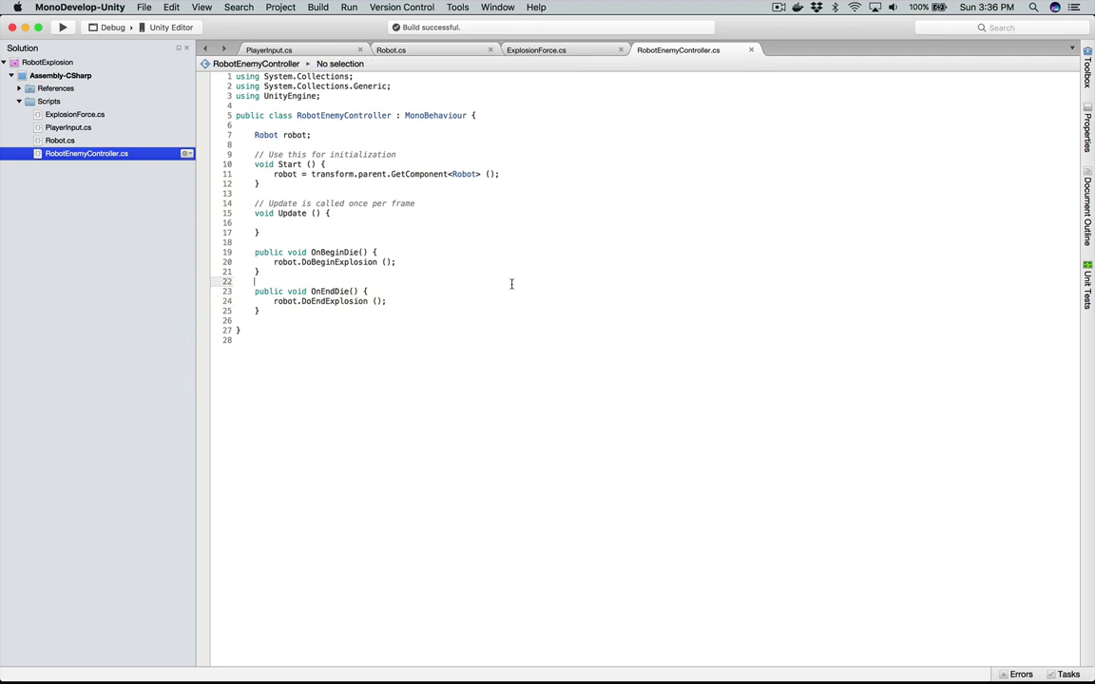
# Step: In Robot.cs, add a 'FindModel ();' call inside Start()
pyautogui.click(323, 174)
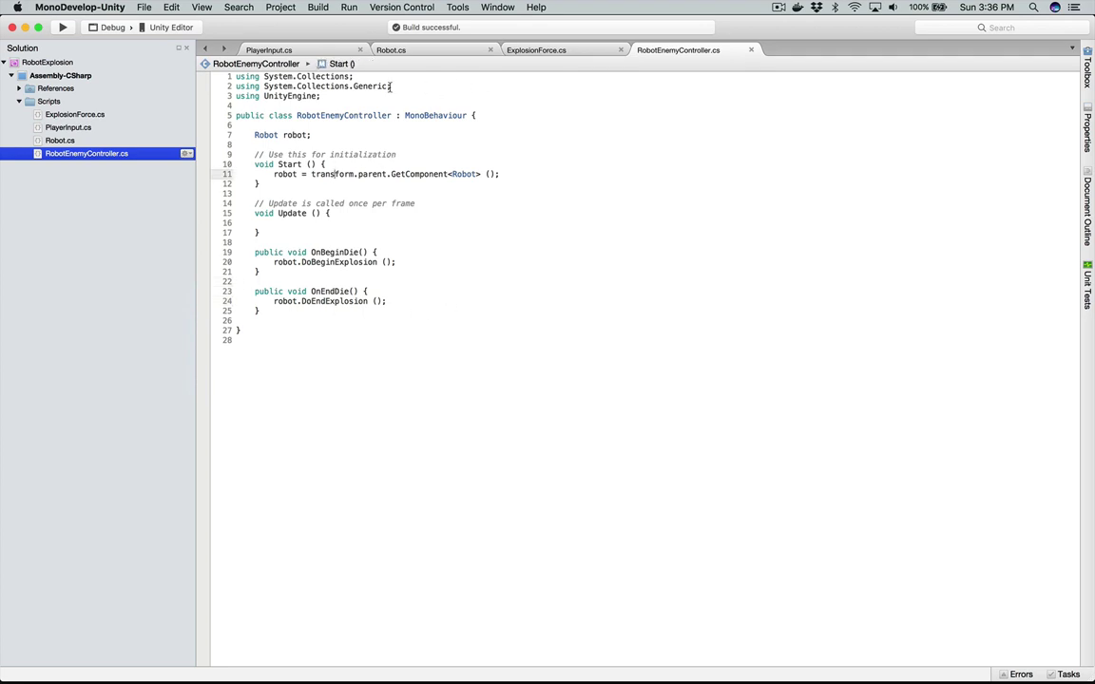
pyautogui.click(405, 52)
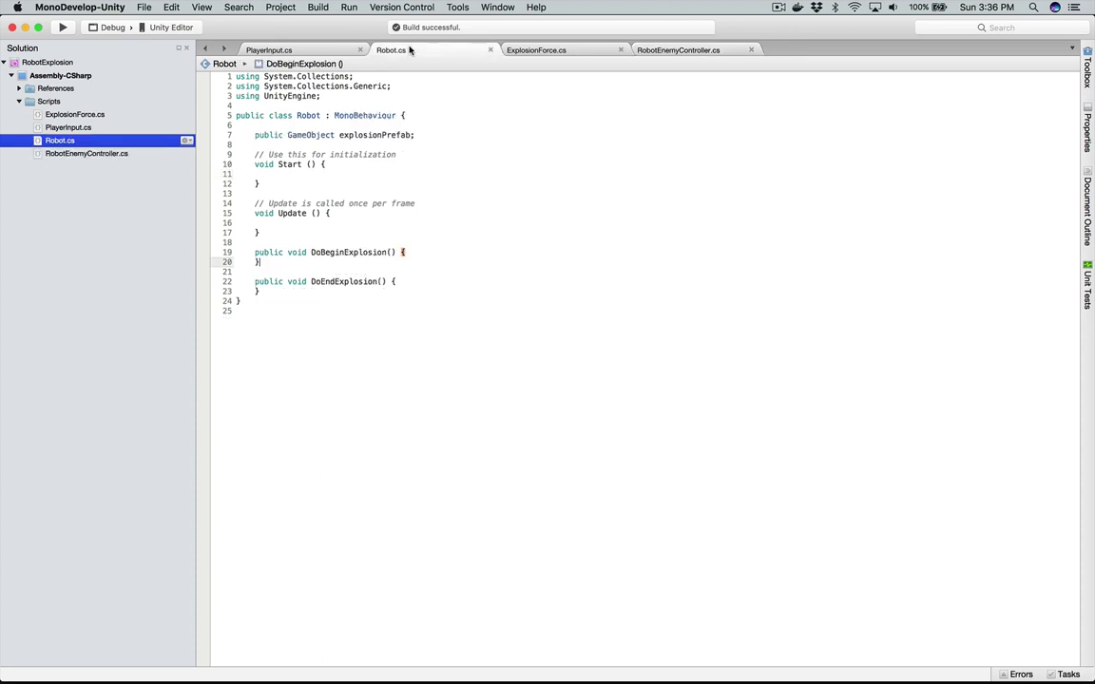
pyautogui.click(313, 165)
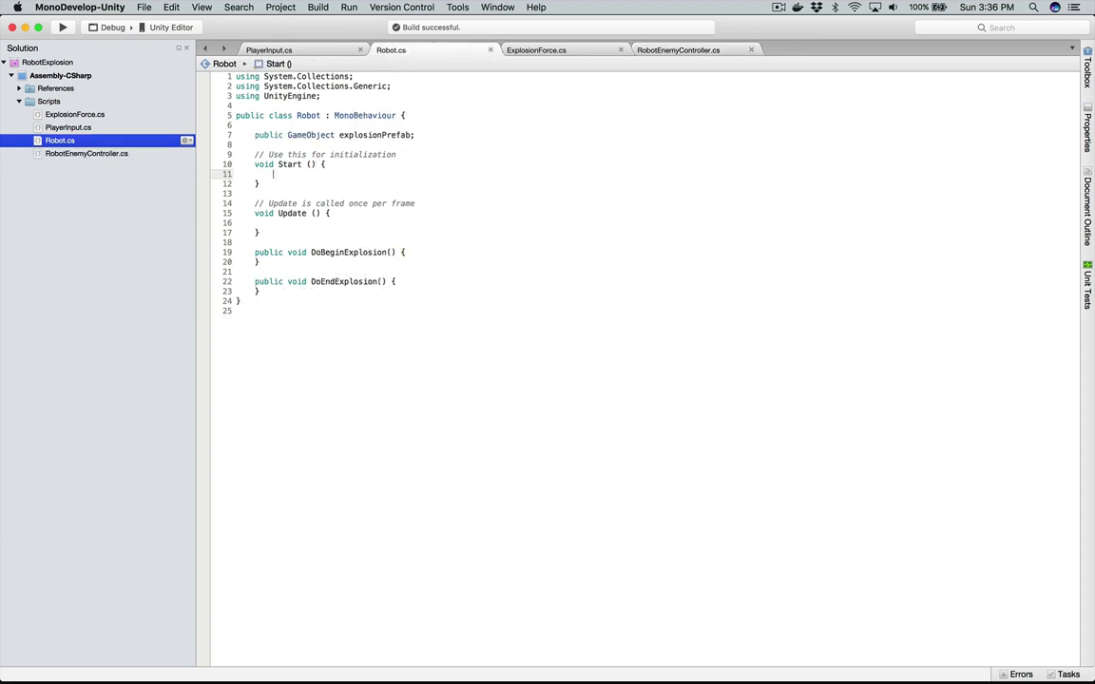
pyautogui.write('FindMod')
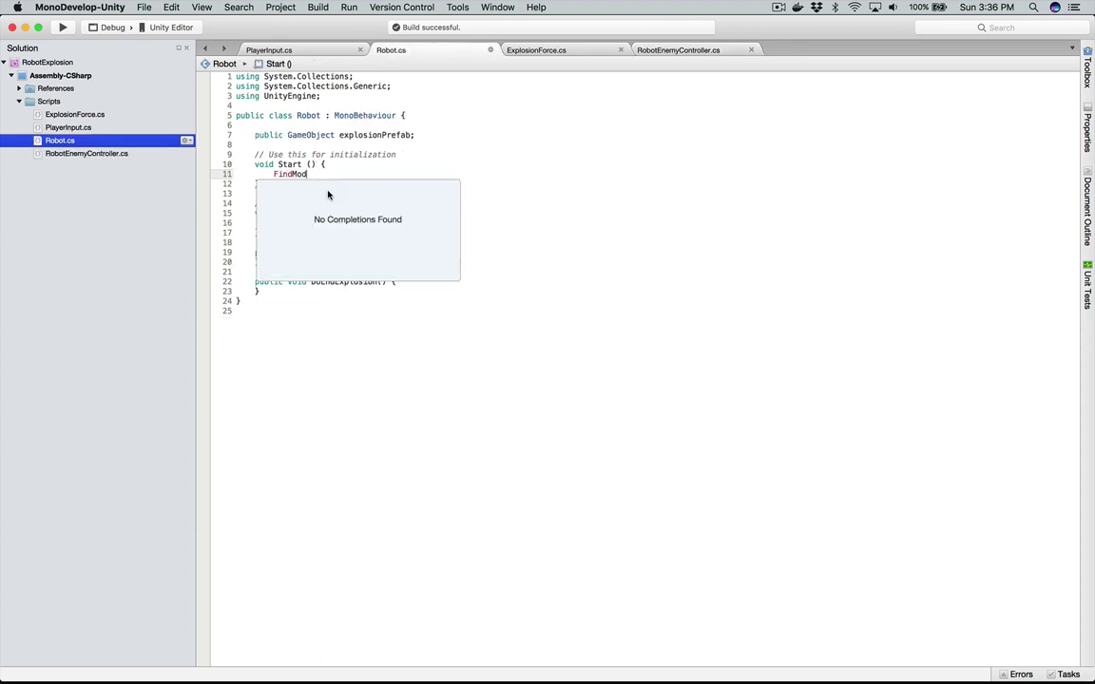
pyautogui.write('el ();')
pyautogui.press('Return')
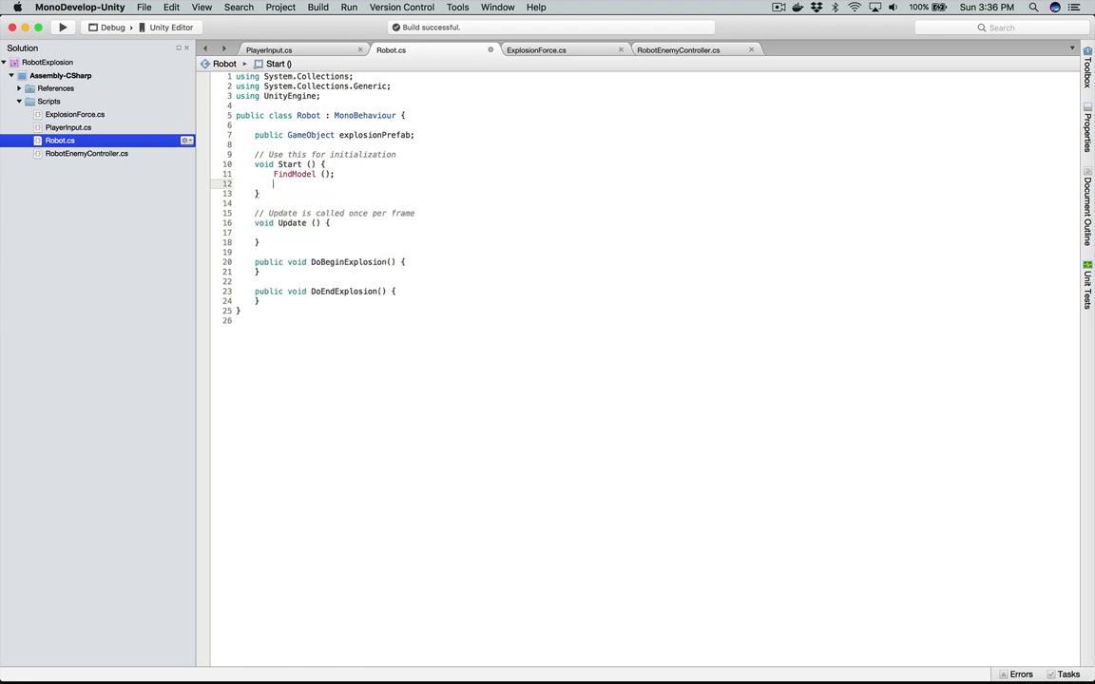
# Step: Declare 'public GameObject robotModel;' below the explosionPrefab field
pyautogui.hotkey('alt', 'Up')
pyautogui.hotkey('alt', 'Up')
pyautogui.hotkey('alt', 'Up')
pyautogui.hotkey('alt', 'Up')
pyautogui.write('proppublic Game')
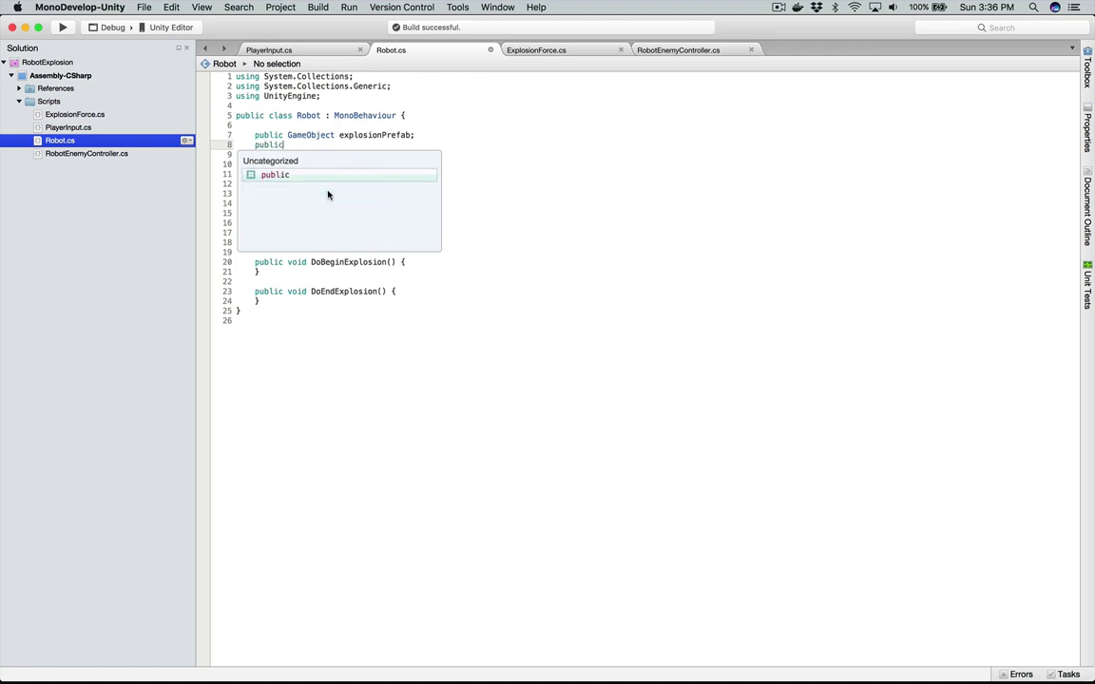
pyautogui.write('Object m')
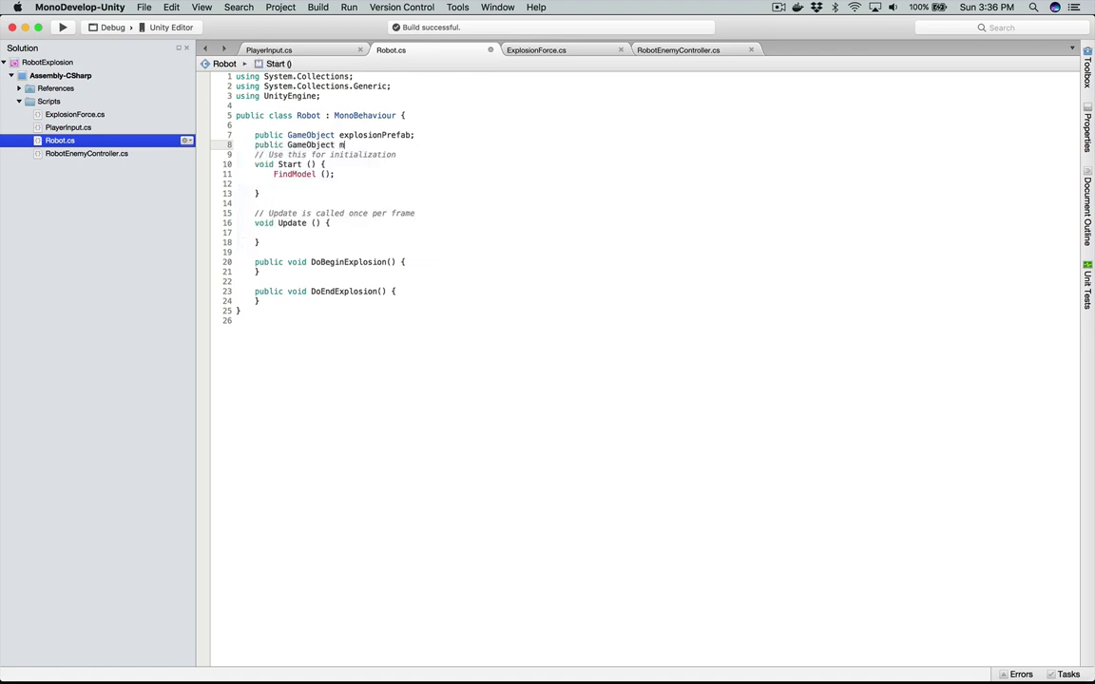
pyautogui.press('BackSpace')
pyautogui.write('robotModel;')
pyautogui.press('Return')
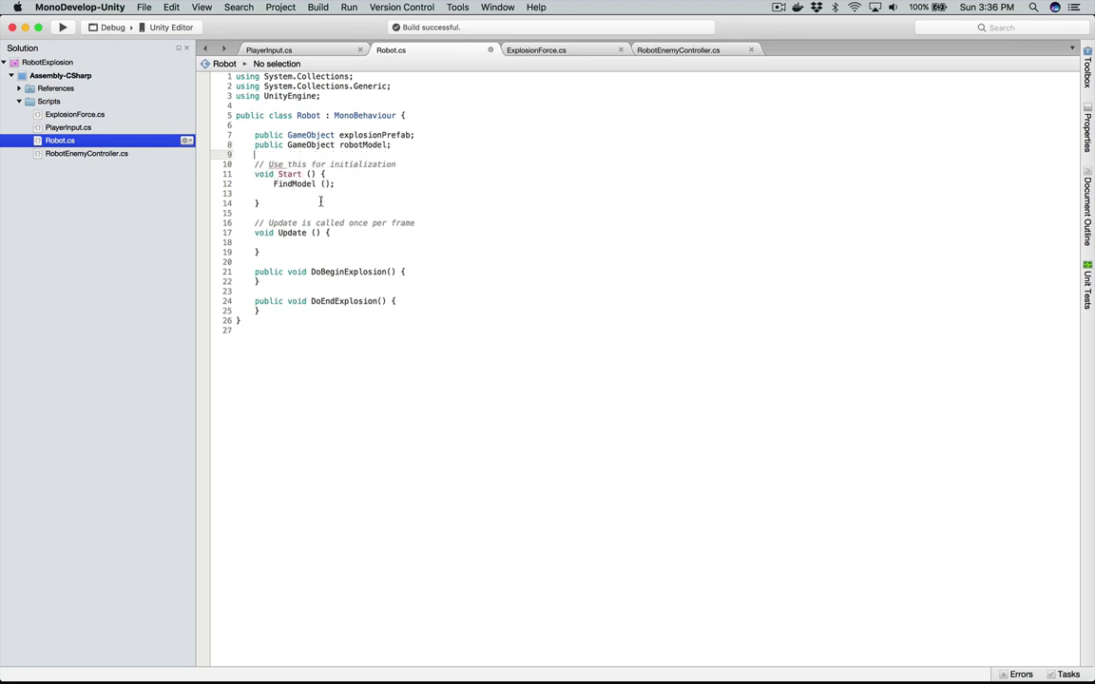
# Step: Replace the FindModel call with 'robotModel = transform.Find("' in Start()
pyautogui.click(359, 185)
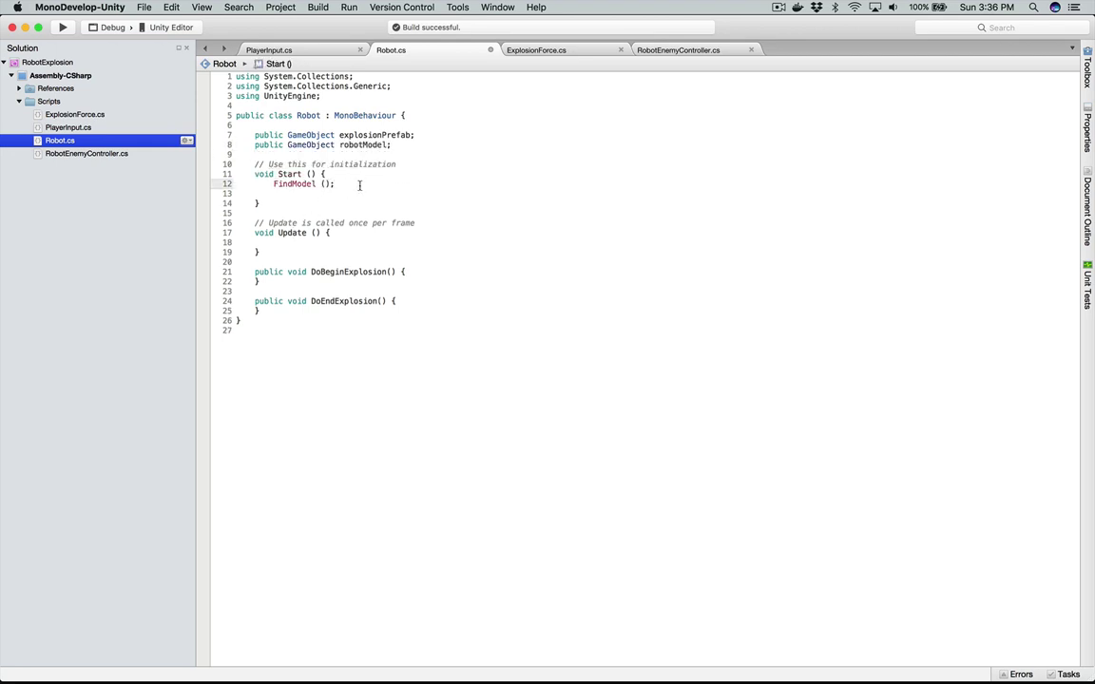
pyautogui.press('super+shift+Left')
pyautogui.press('BackSpace')
pyautogui.write('robotModel ')
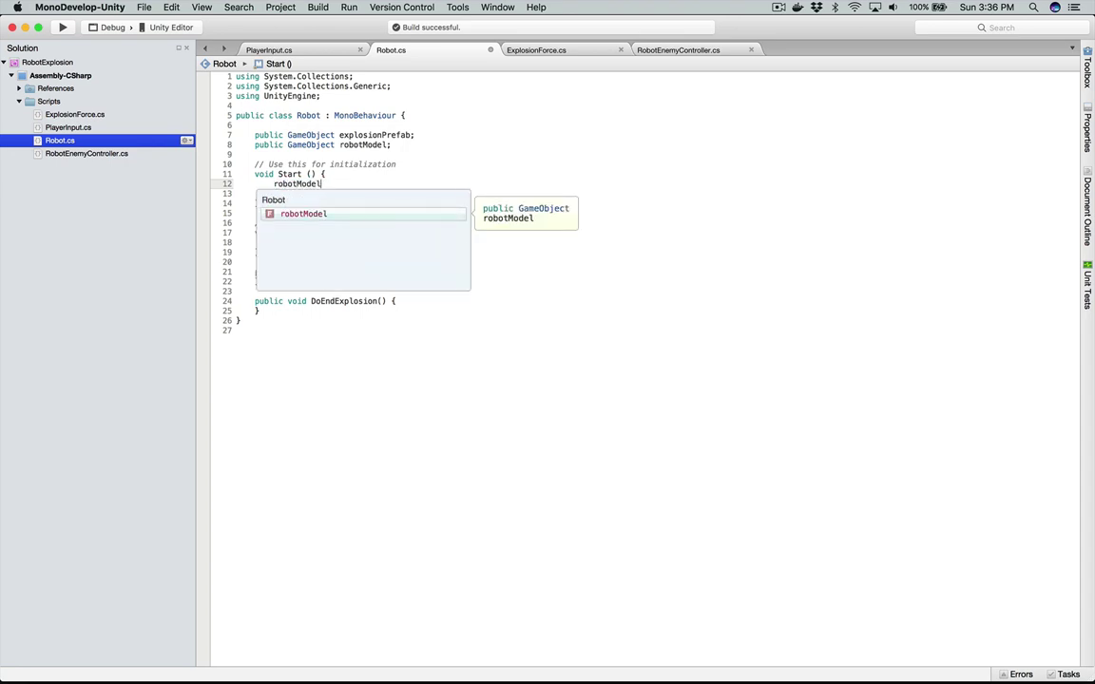
pyautogui.write('= transfo')
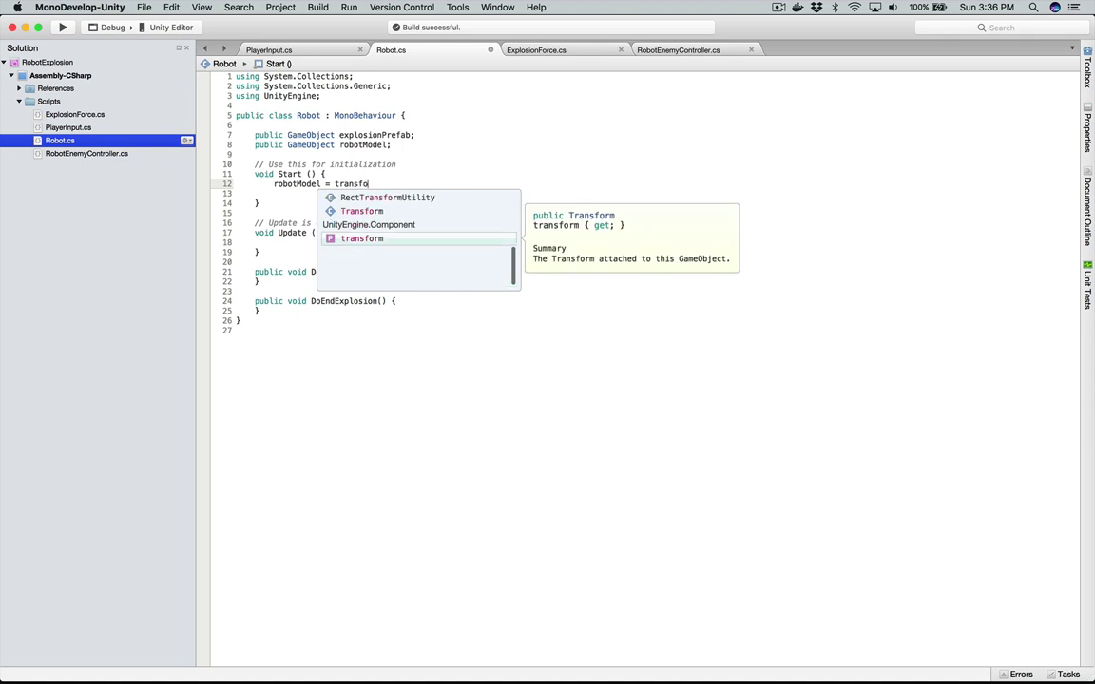
pyautogui.write('rm.Find("')
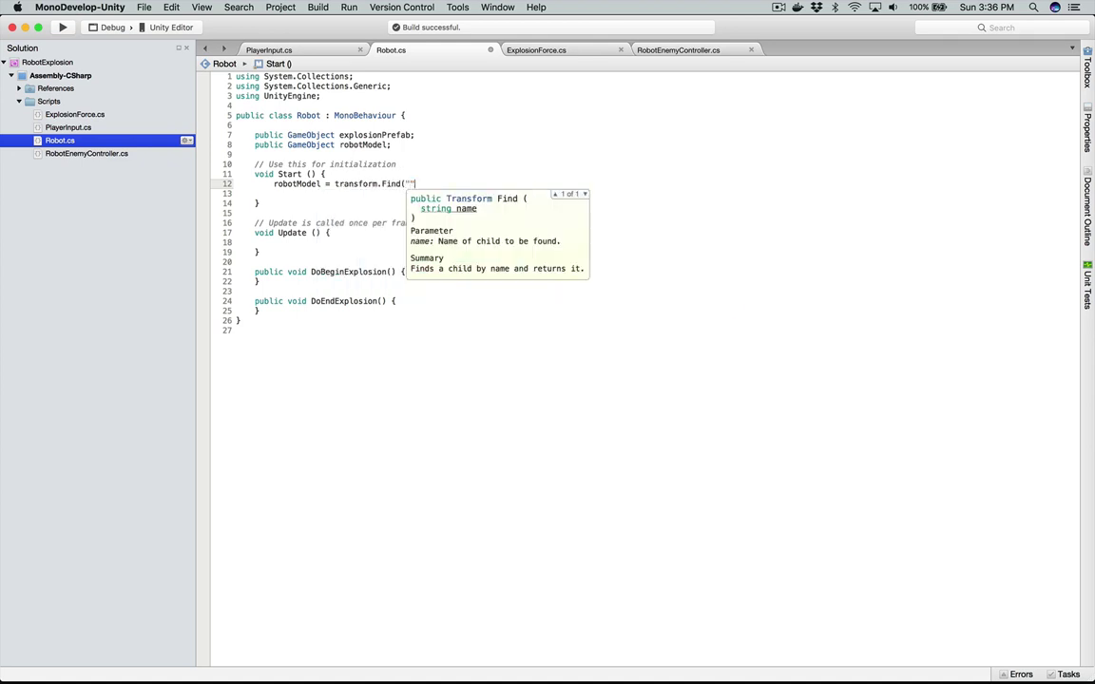
pyautogui.press('super+Tab')
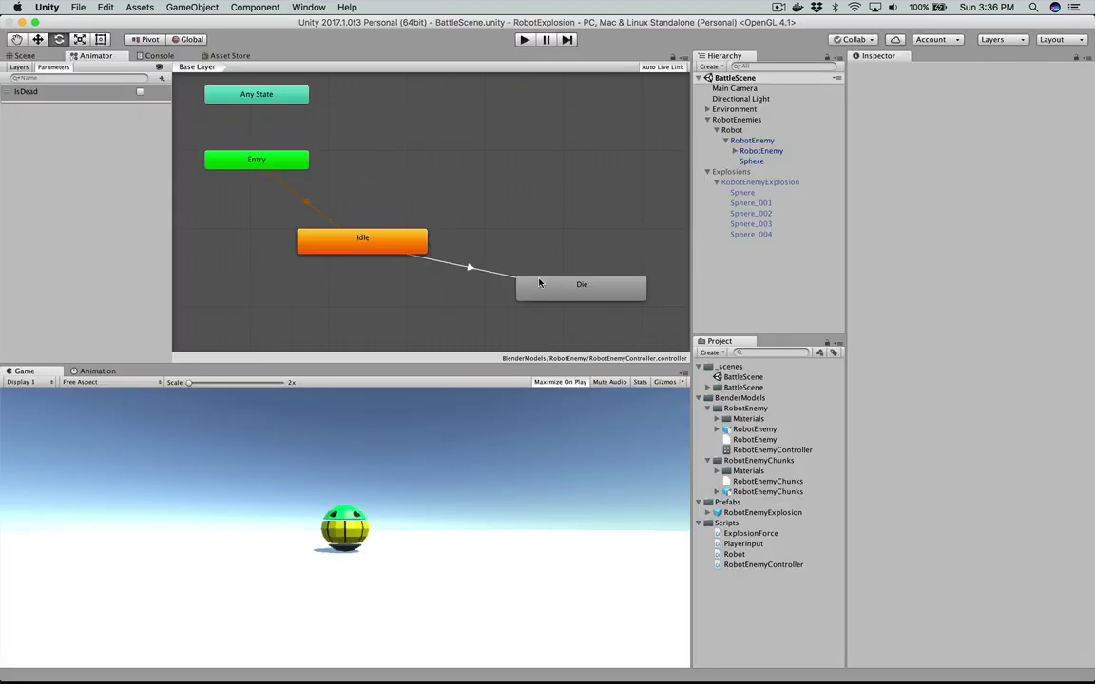
# Step: Select Robot in the Hierarchy, then its RobotEnemy child, to confirm the model's name
pyautogui.click(731, 131)
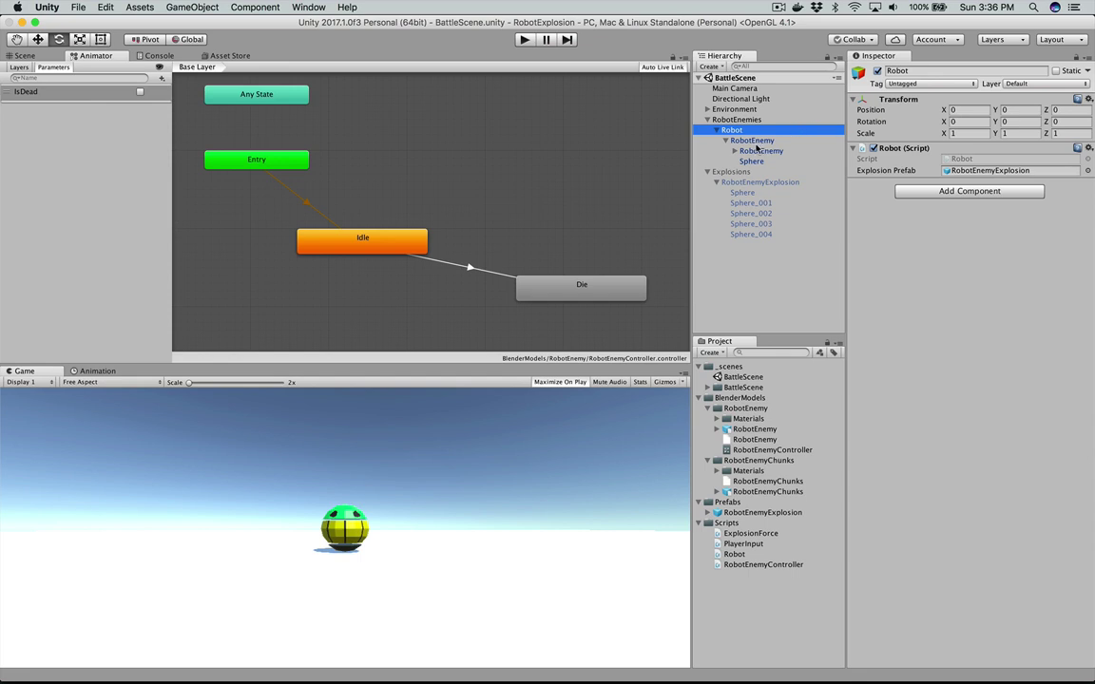
pyautogui.click(756, 141)
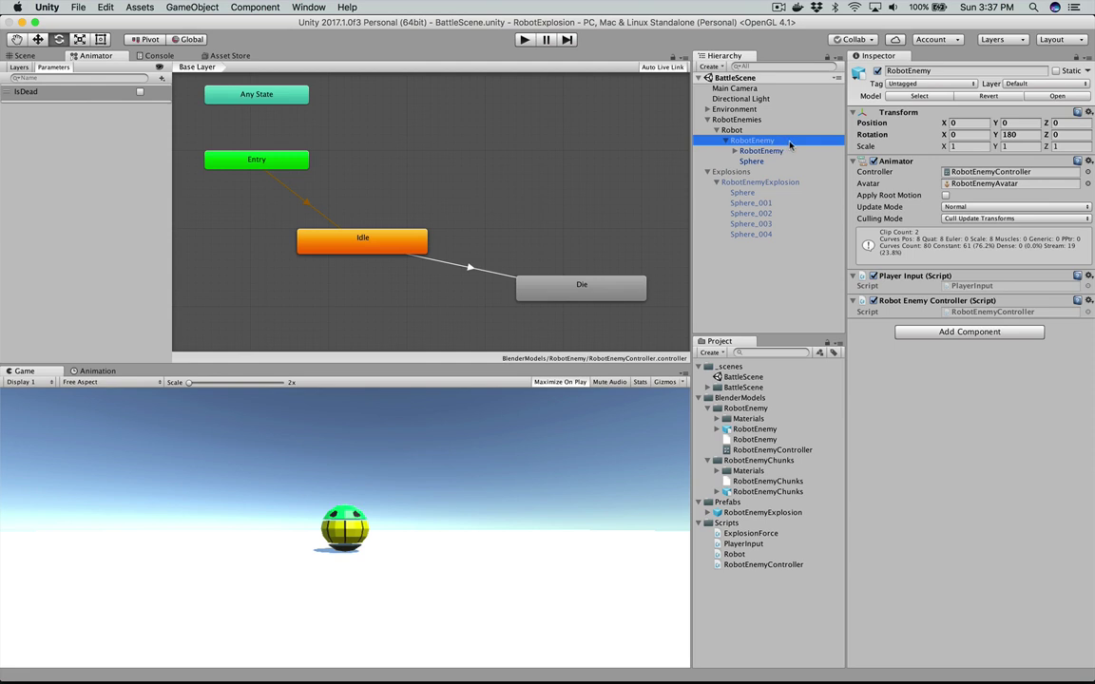
# Step: Complete the Start() lookup as transform.Find("RobotEnemy")
pyautogui.press('super+Tab')
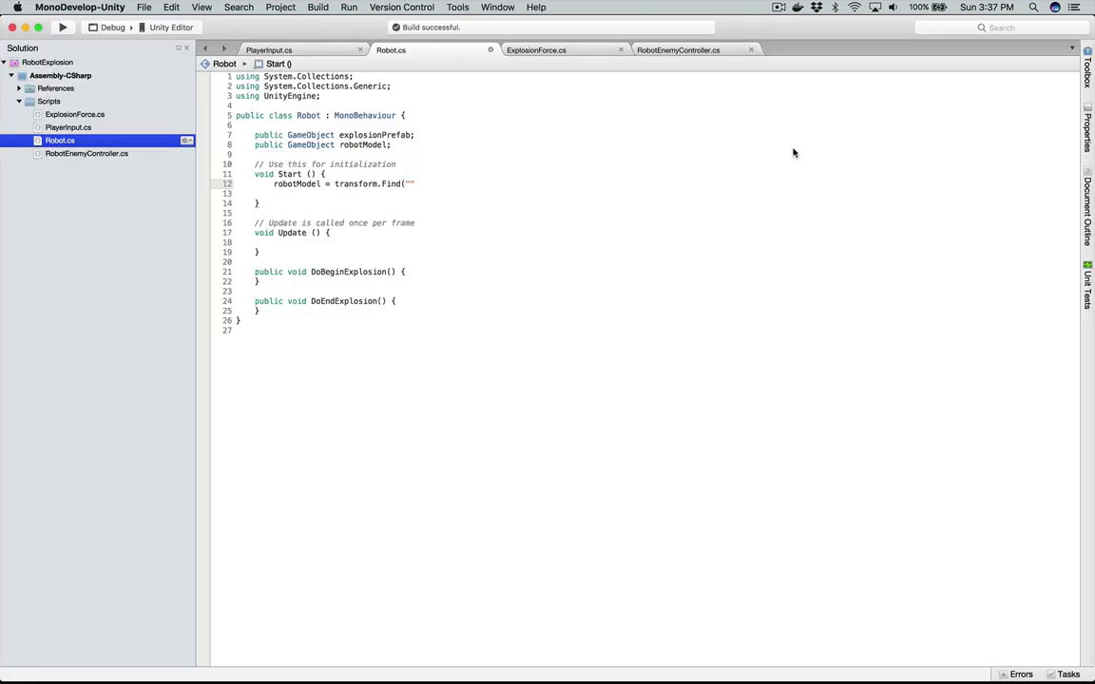
pyautogui.press('Left')
pyautogui.write('RobotEneme')
pyautogui.press('BackSpace')
pyautogui.write('y");')
# Step: Add 'robotModel.SetActive (false);' to DoEndExplosion and save Robot.cs
pyautogui.click(415, 281)
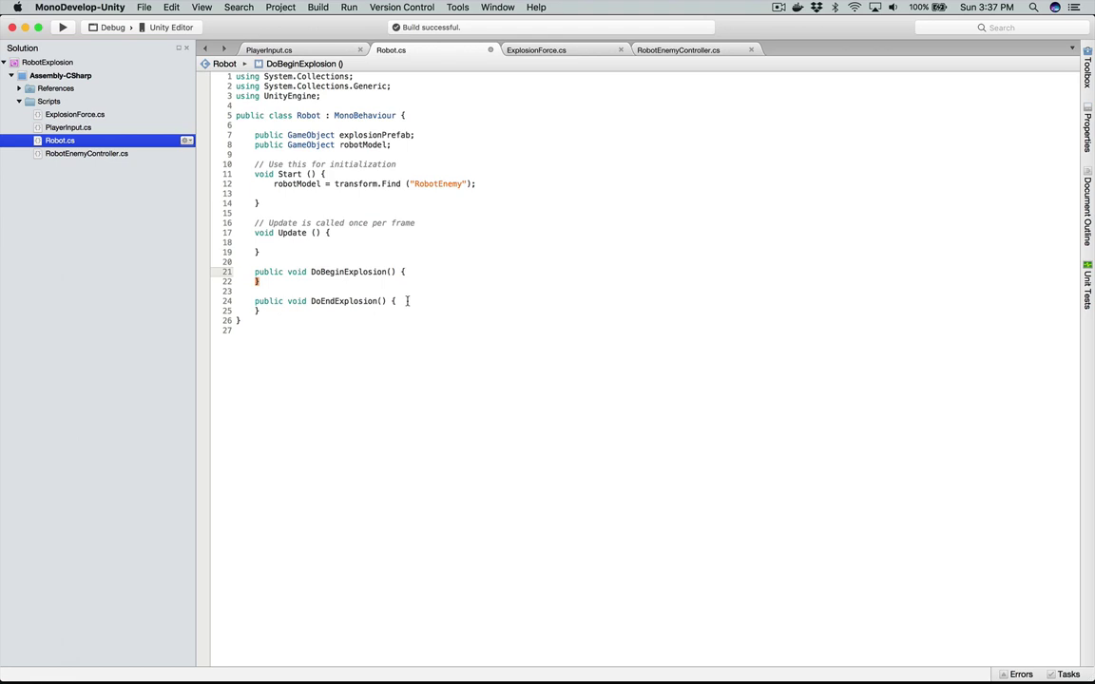
pyautogui.click(407, 302)
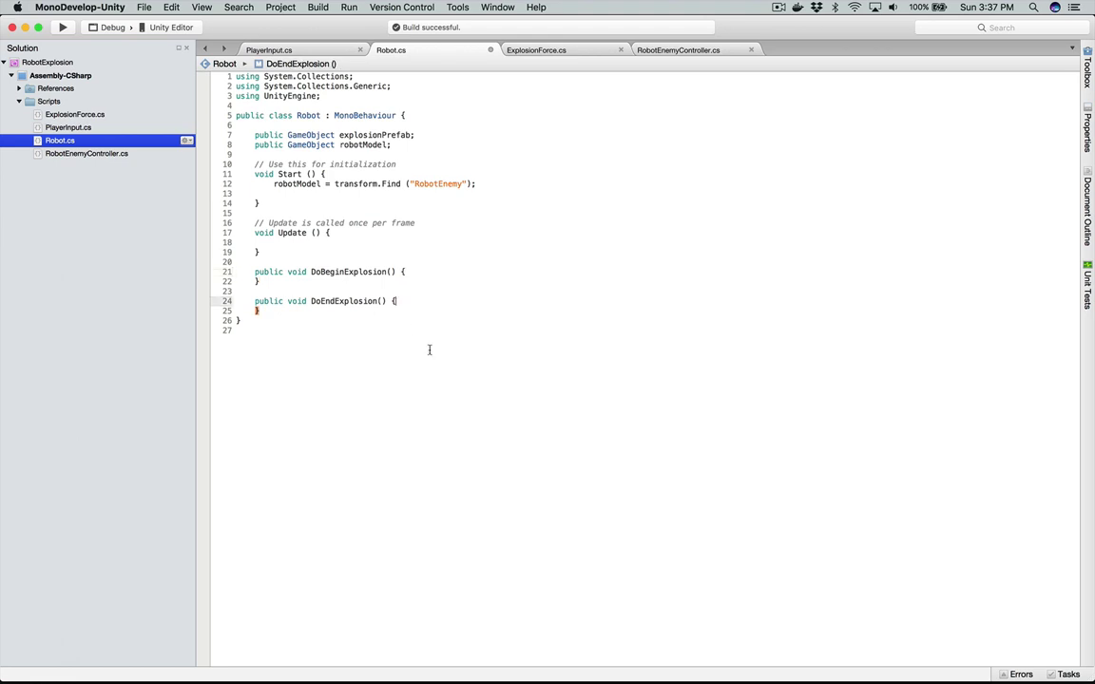
pyautogui.press('Return')
pyautogui.write('robotM')
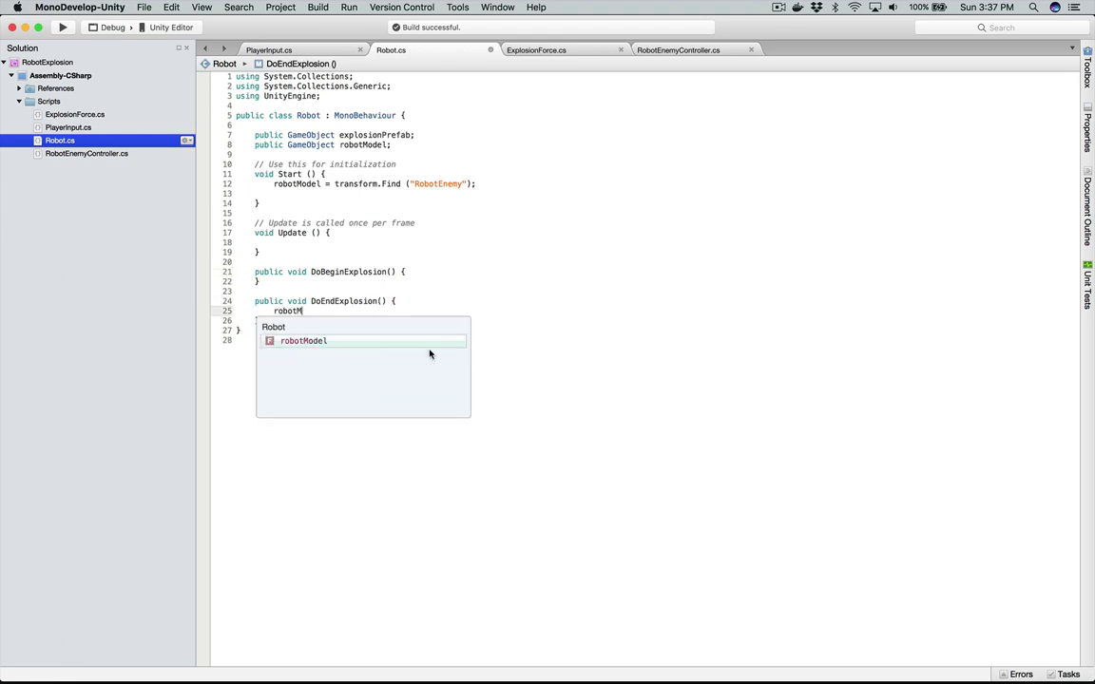
pyautogui.write('odel.')
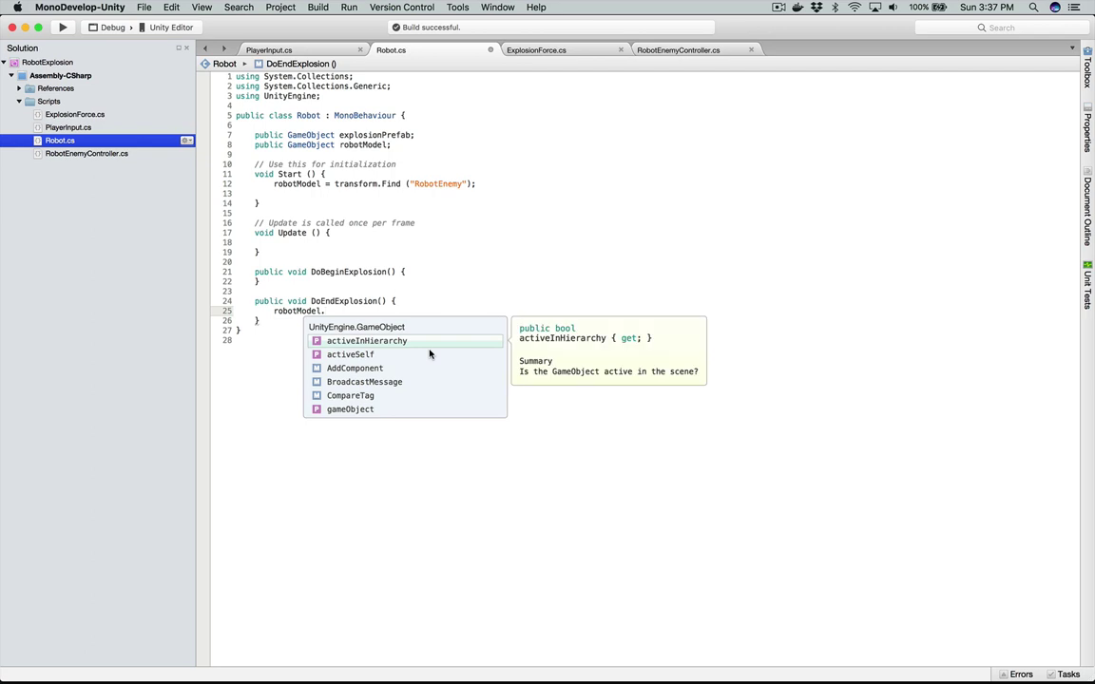
pyautogui.write('SetActive ')
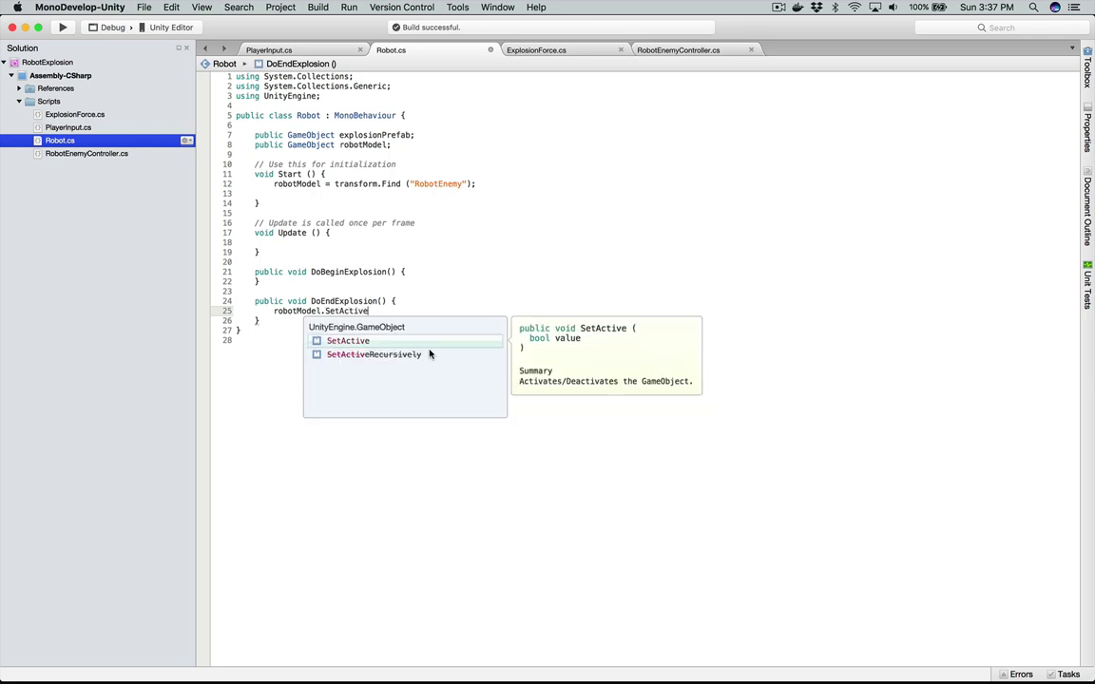
pyautogui.write('(false);')
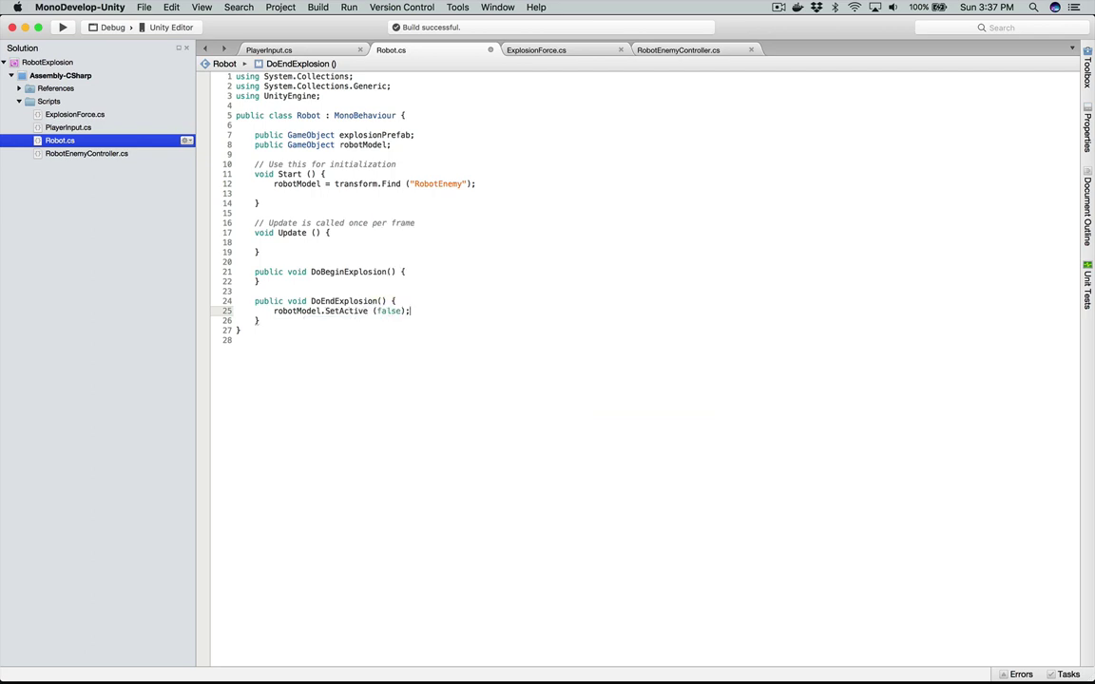
pyautogui.press('super+s')
pyautogui.press('super+Tab')
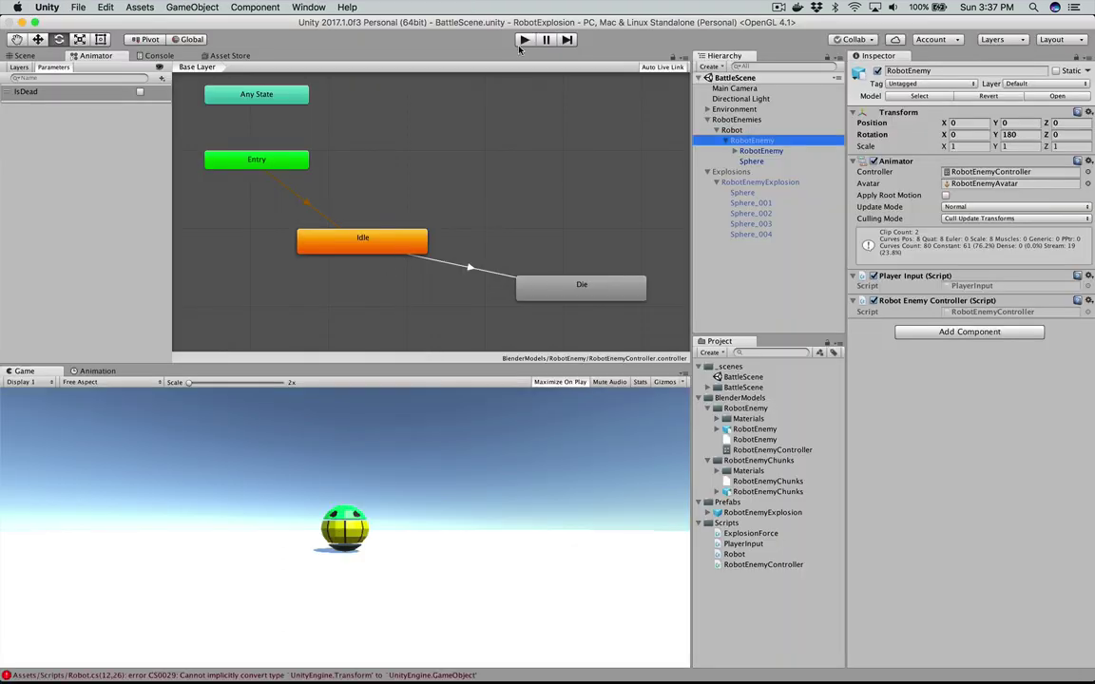
# Step: Try entering play mode, find it blocked by the Robot.cs compile error, and return to MonoDevelop
pyautogui.click(524, 40)
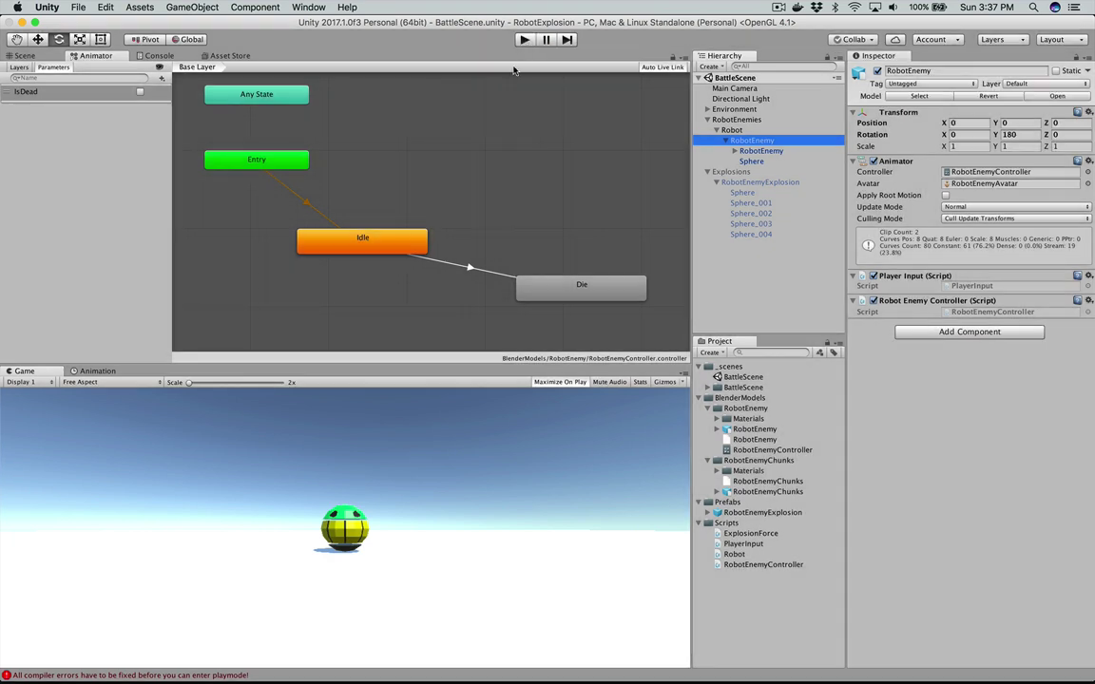
pyautogui.press('super+Tab')
pyautogui.press('Escape')
# Step: Append '.gameObject' to the Find("RobotEnemy") call on line 12 and rebuild without errors
pyautogui.press('super+Tab')
pyautogui.press('super+b')
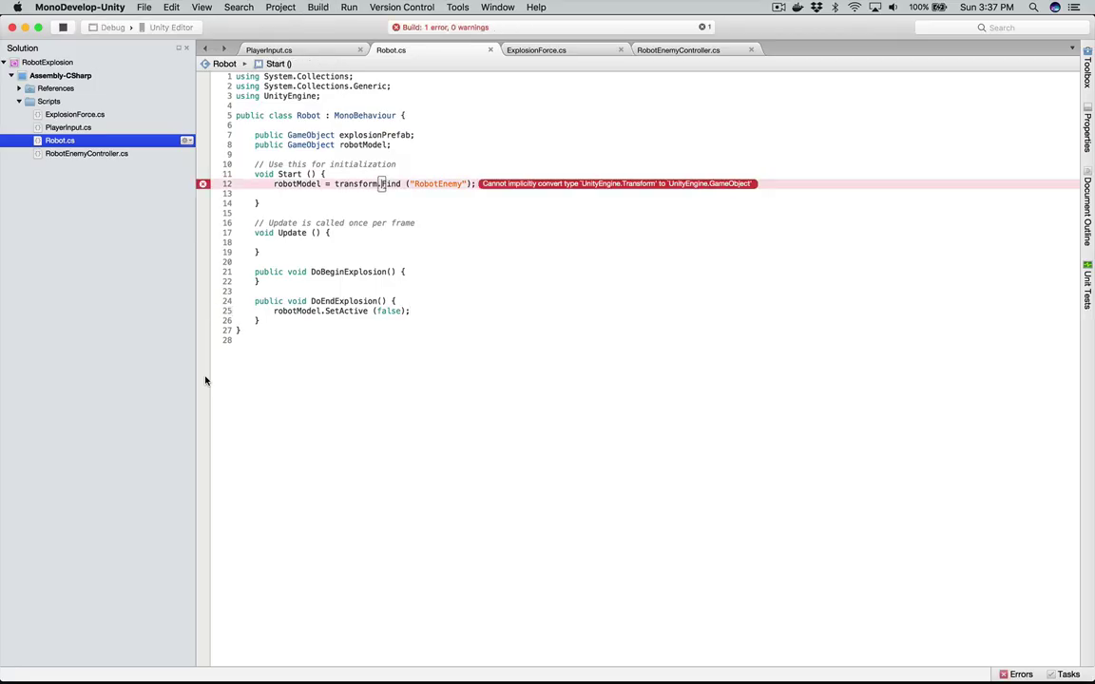
pyautogui.press('Right')
pyautogui.press('Right')
pyautogui.press('Right')
pyautogui.press('Right')
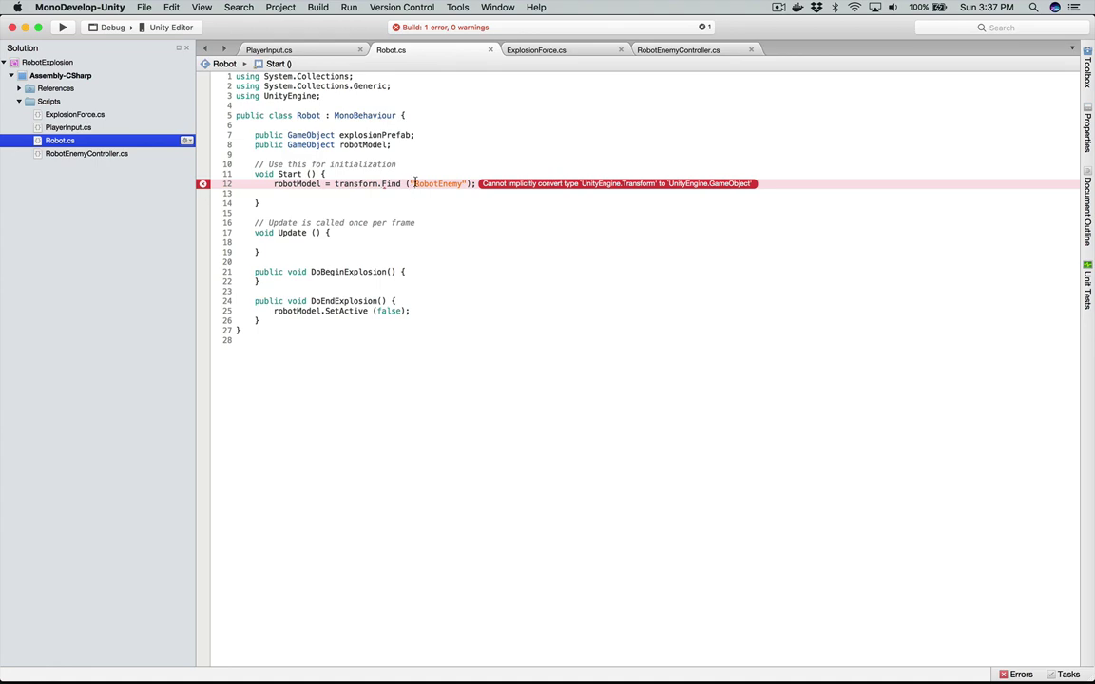
pyautogui.press('Right')
pyautogui.press('Right')
pyautogui.press('Right')
pyautogui.press('Right')
pyautogui.press('Right')
pyautogui.press('Right')
pyautogui.press('Right')
pyautogui.press('Right')
pyautogui.press('Right')
pyautogui.press('Right')
pyautogui.press('Right')
pyautogui.press('Right')
pyautogui.press('Right')
pyautogui.write('.gameObject')
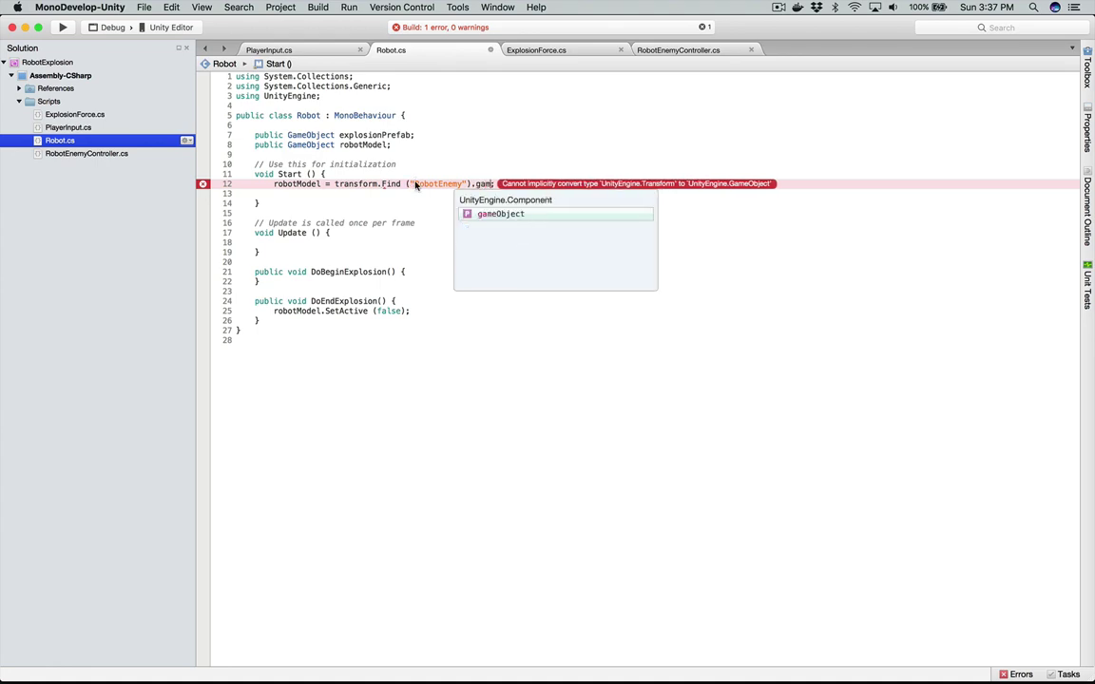
pyautogui.press('super+b')
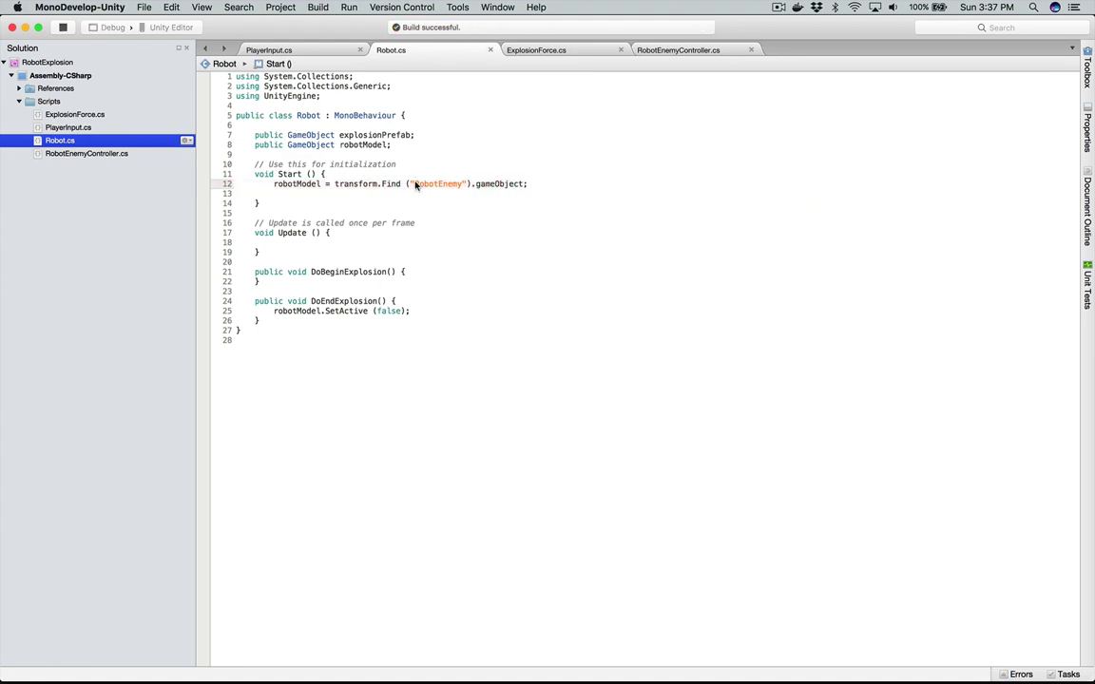
pyautogui.press('super+Tab')
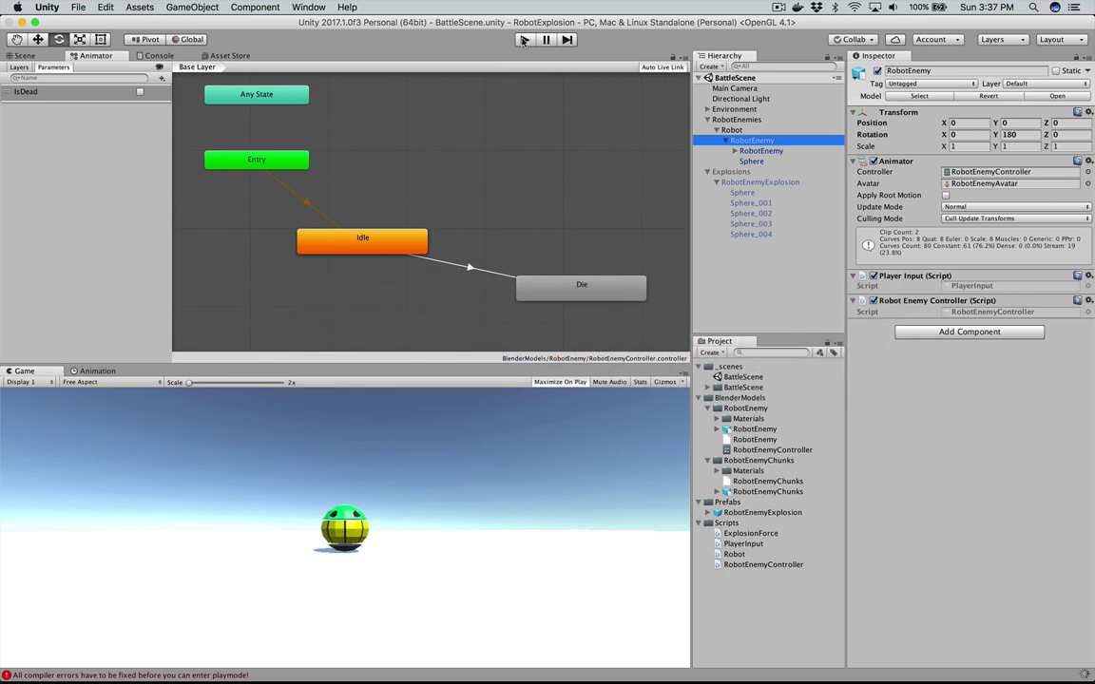
# Step: Play-test with Cmd+P to see the robot model vanish after dying, then stop play mode
pyautogui.press('super+p')
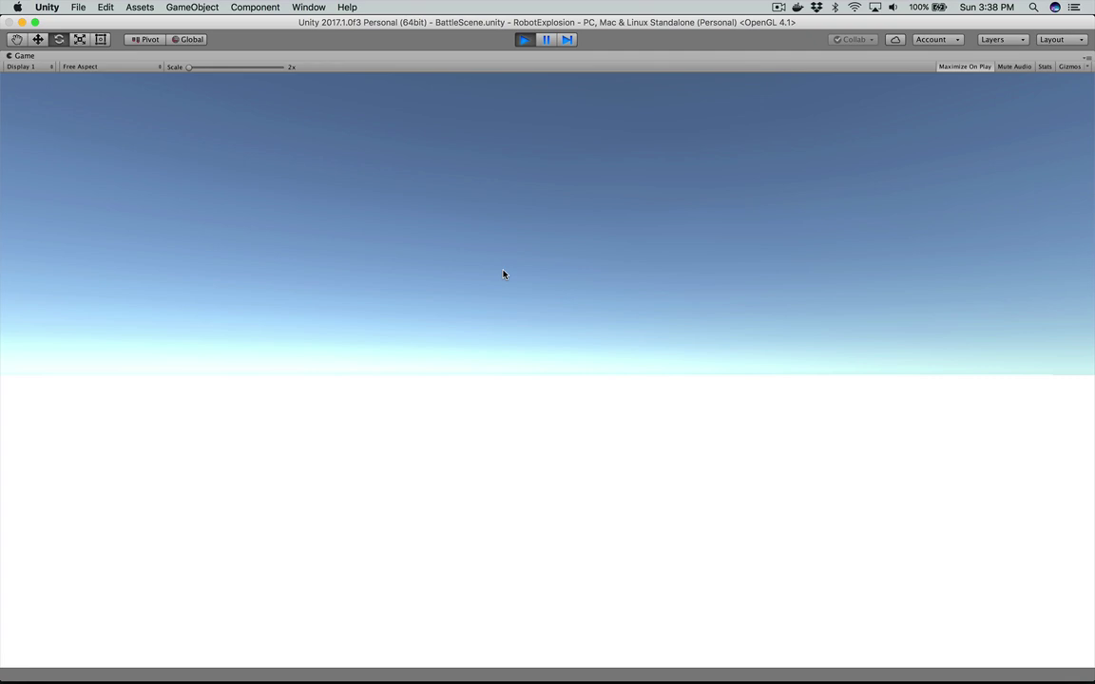
pyautogui.click(521, 40)
# Step: In DoEndExplosion, add a line instantiating explosionPrefab into a chunks variable
pyautogui.press('super+Tab')
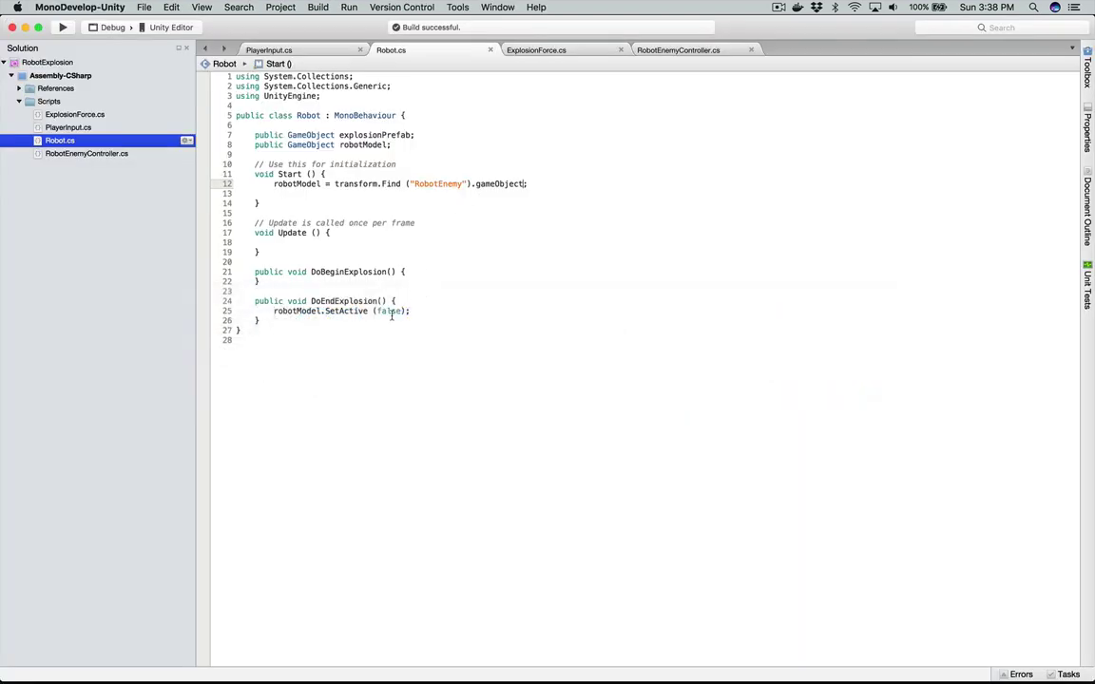
pyautogui.click(389, 312)
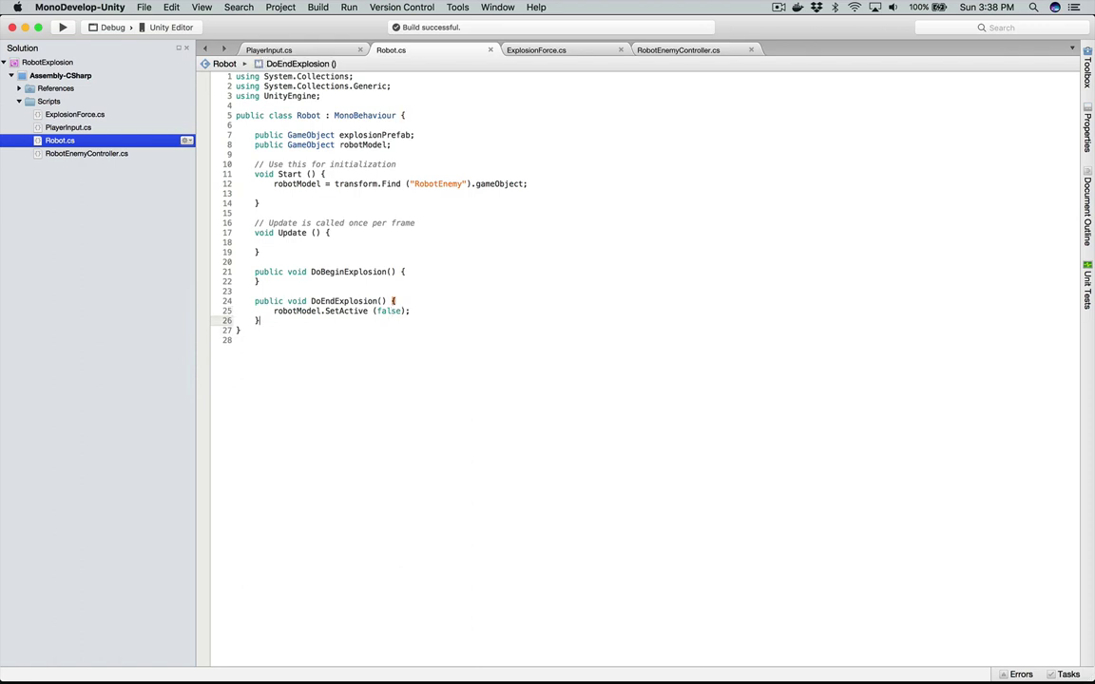
pyautogui.press('Return')
pyautogui.press('Return')
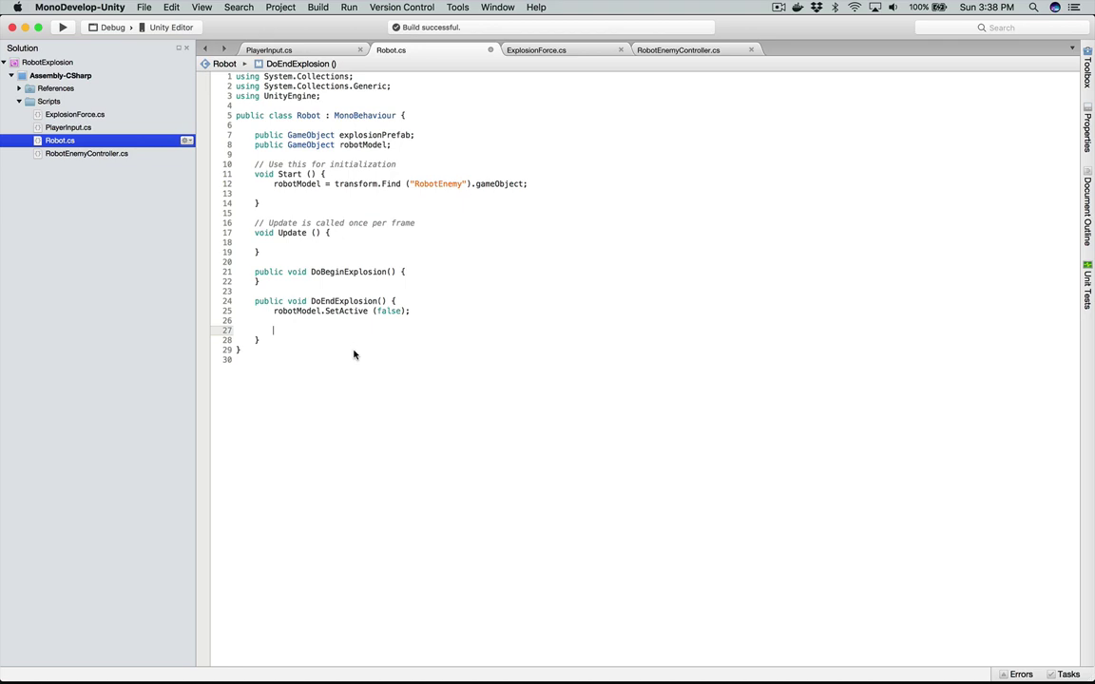
pyautogui.write('GameOb')
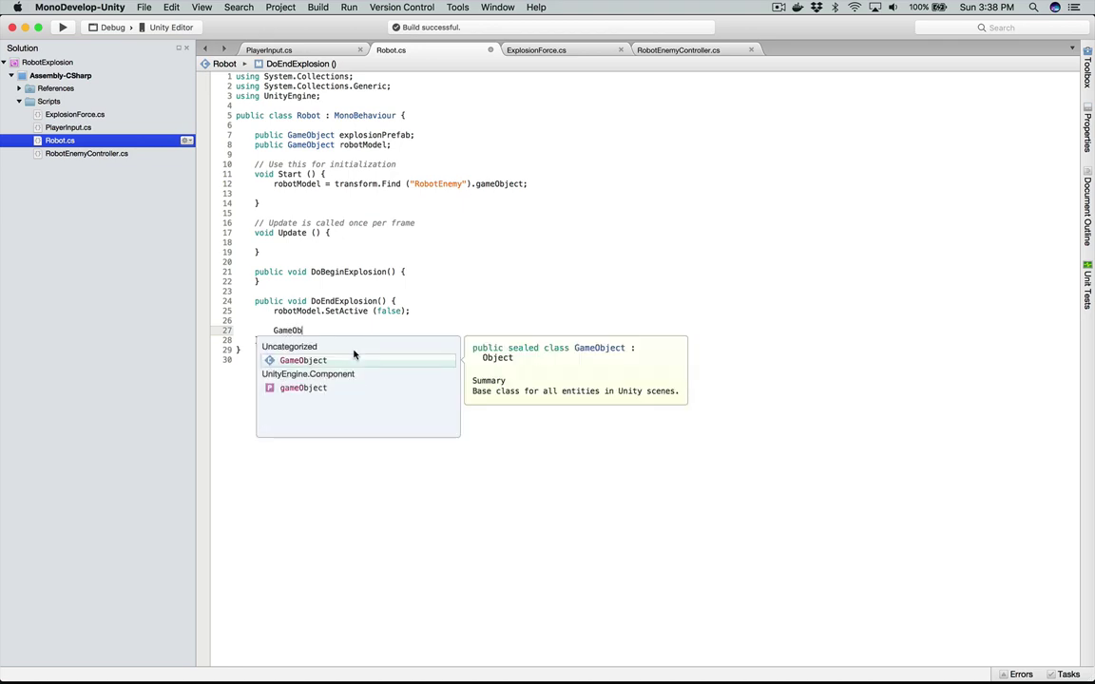
pyautogui.write('ject.cre')
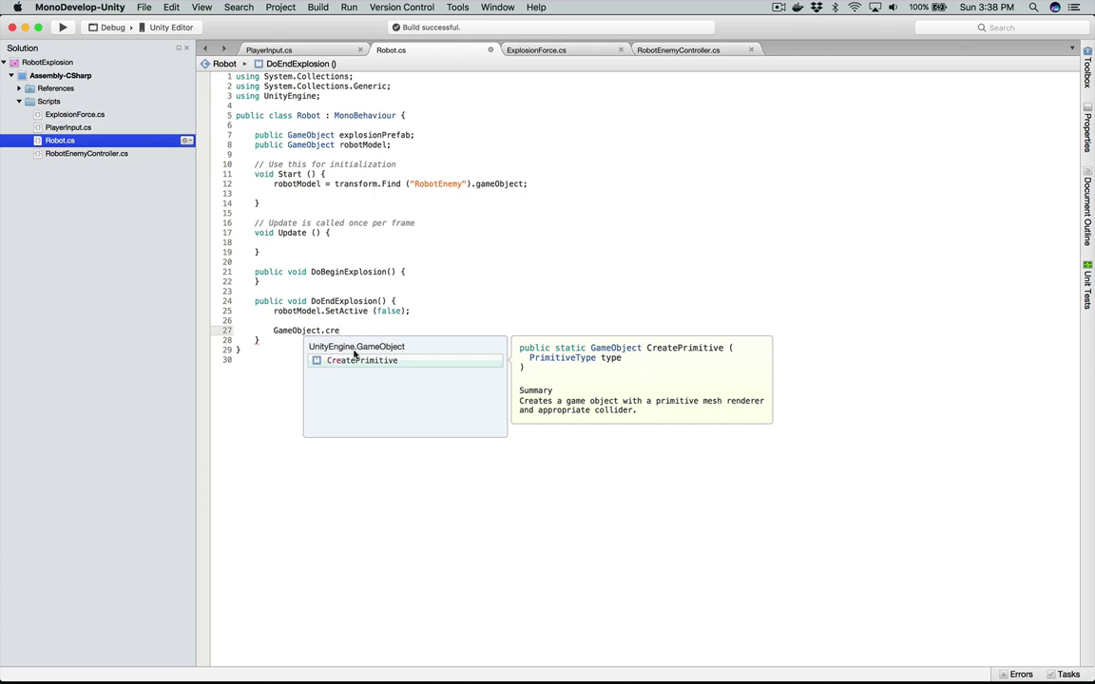
pyautogui.press('BackSpace')
pyautogui.press('BackSpace')
pyautogui.press('BackSpace')
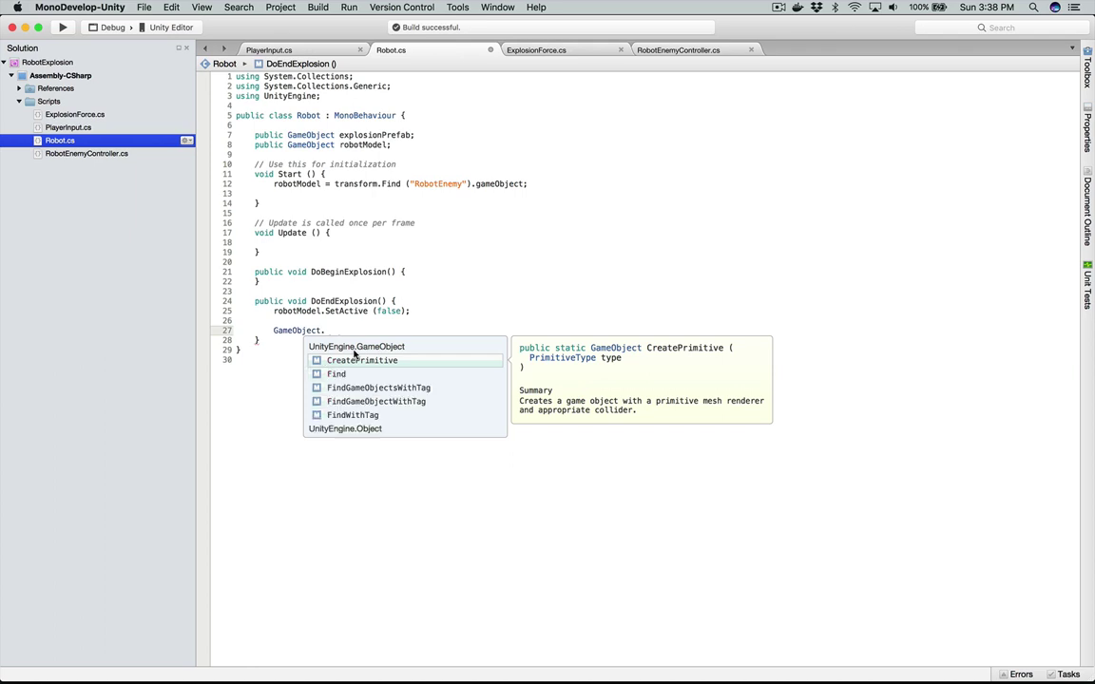
pyautogui.write('I')
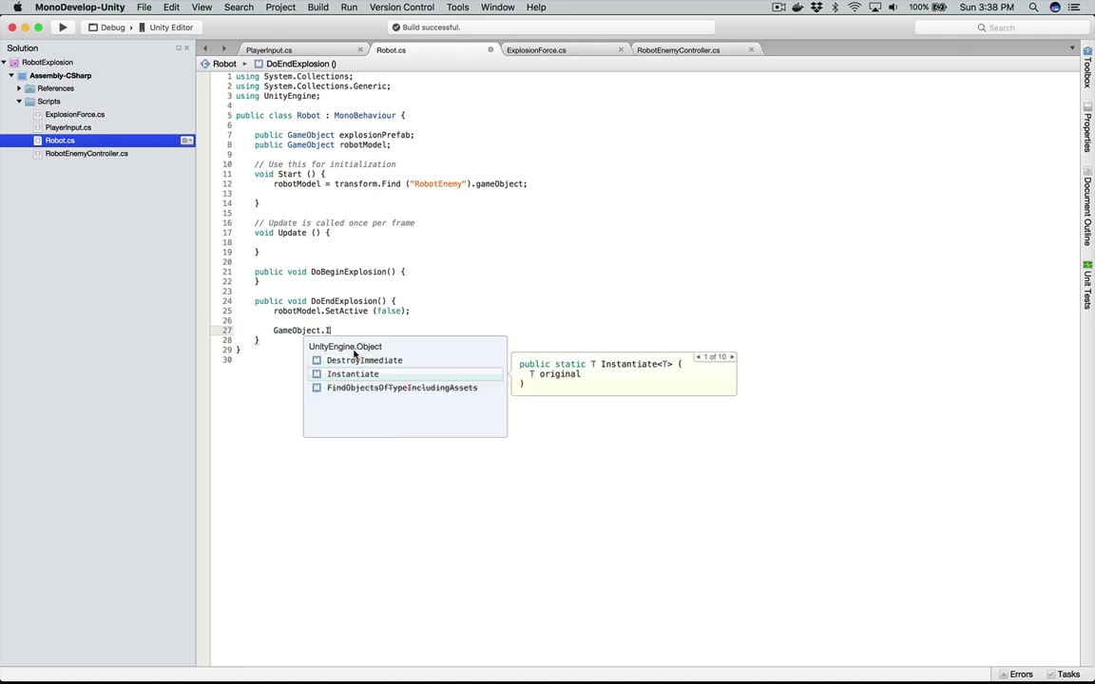
pyautogui.write('n')
pyautogui.press('Return')
pyautogui.write('(')
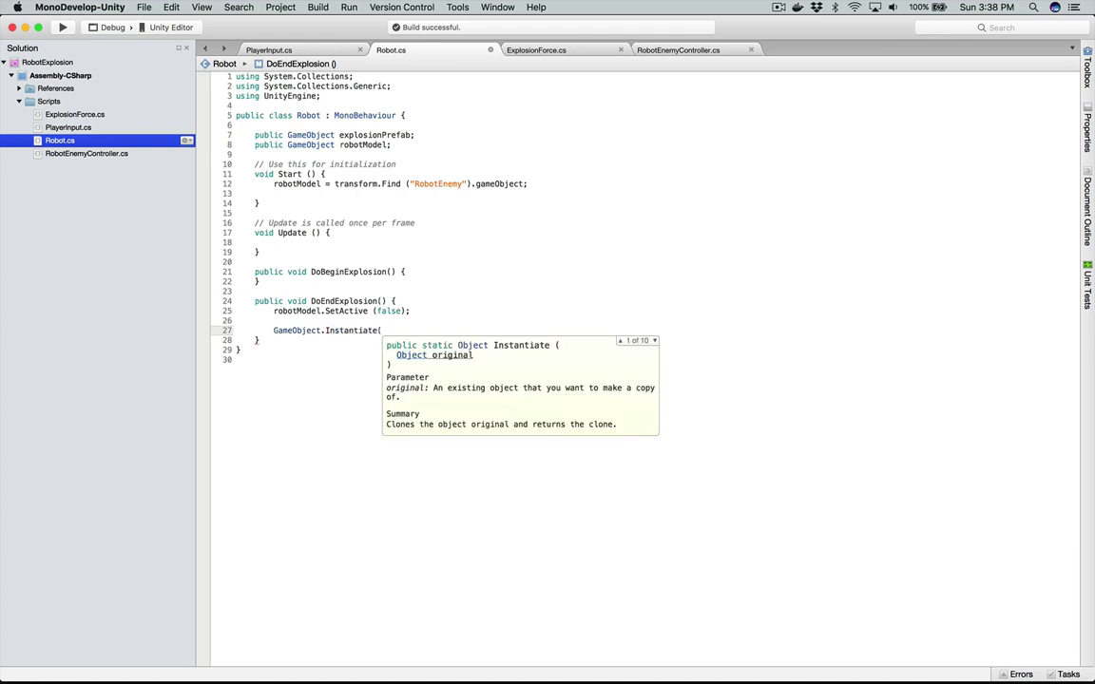
pyautogui.write('ex')
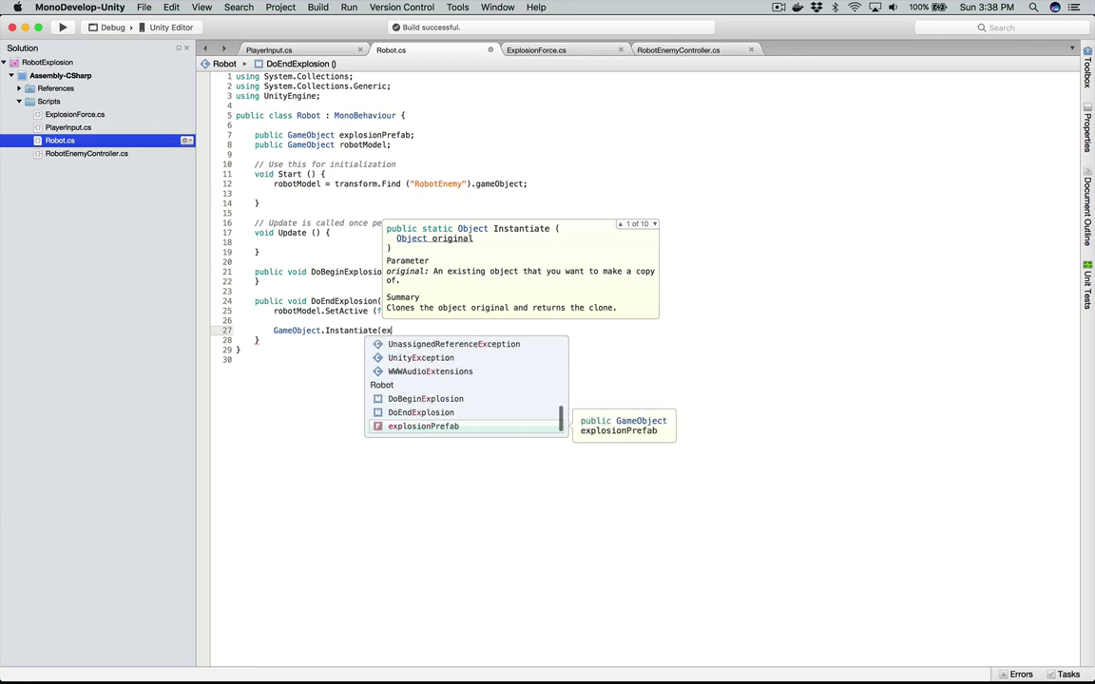
pyautogui.write('plosionPre')
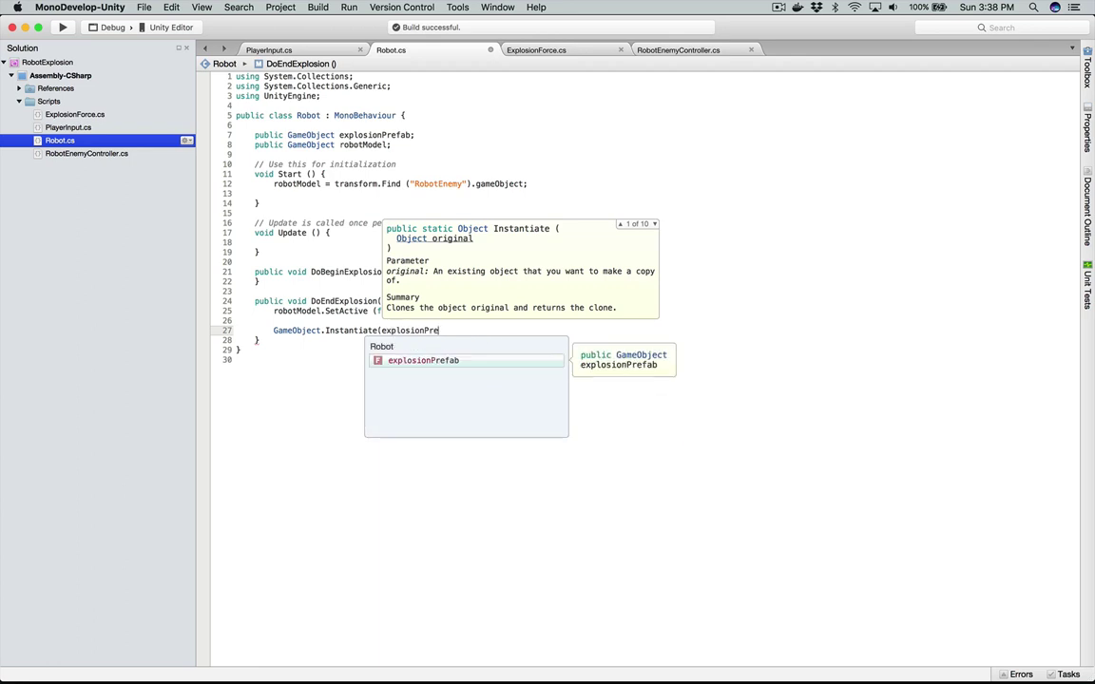
pyautogui.write('b')
pyautogui.press('BackSpace')
pyautogui.write('fab);')
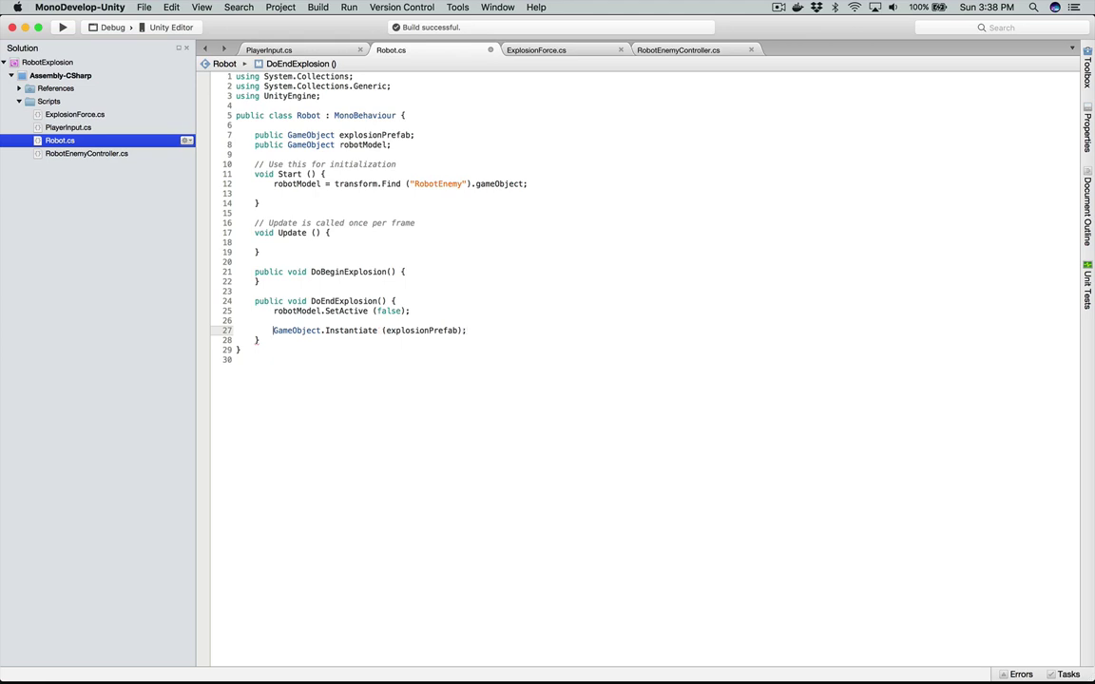
pyautogui.write('var chun')
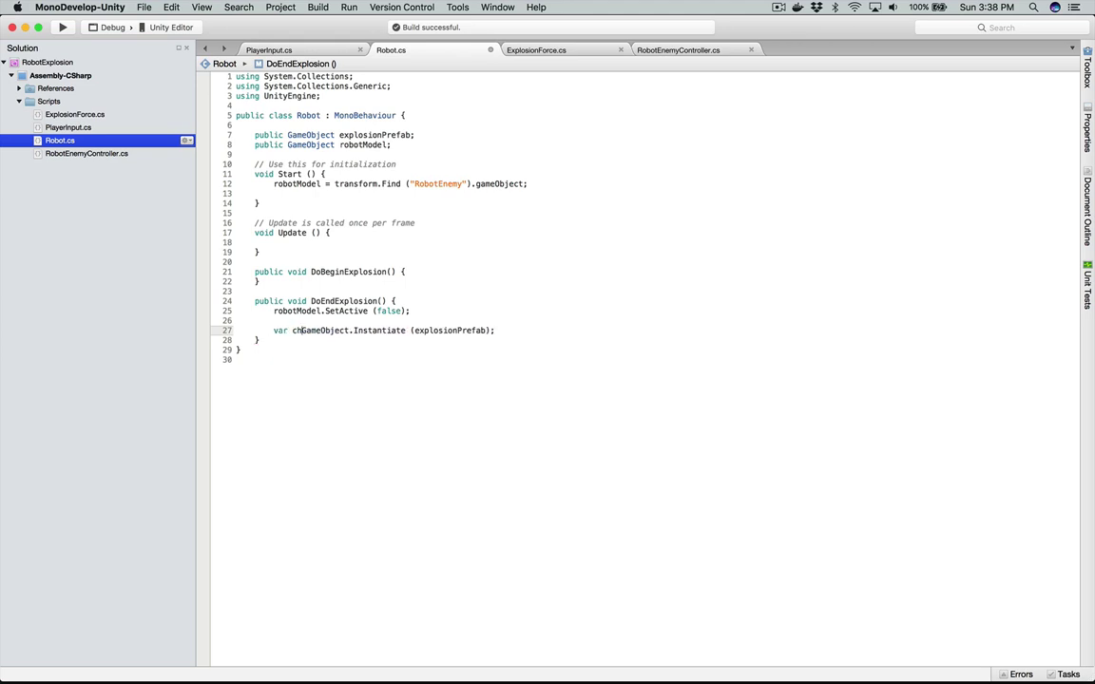
pyautogui.write('kl')
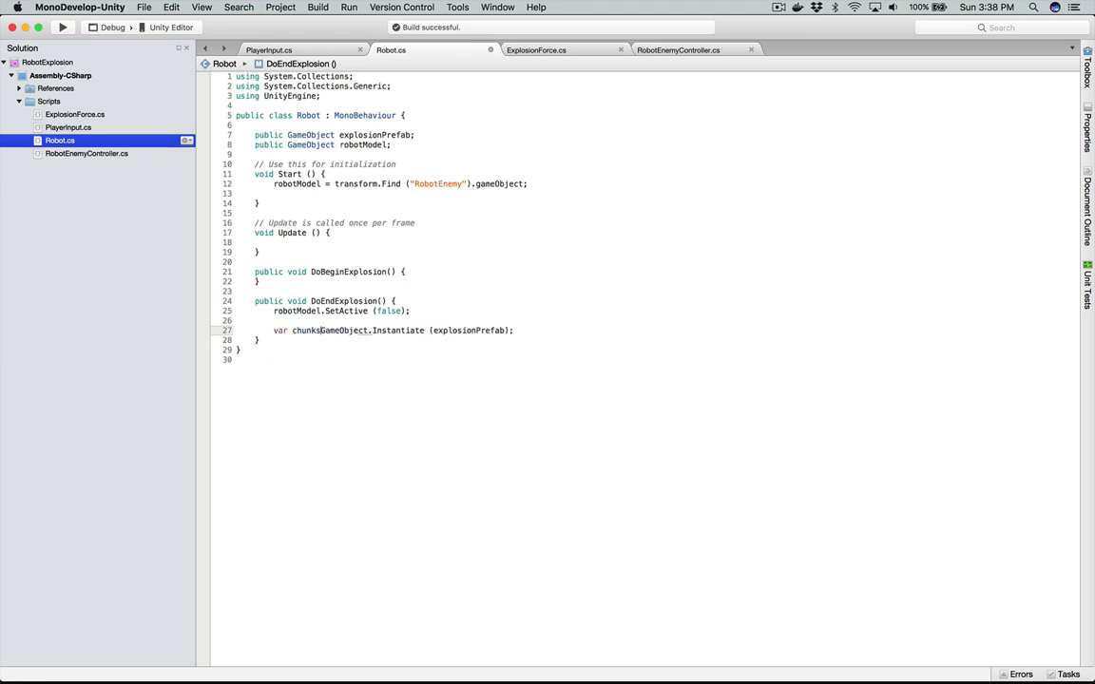
pyautogui.write(' =')
# Step: Set chunks.transform.position to robotModel.transform.position, then save and build Robot.cs
pyautogui.press('End')
pyautogui.press('Return')
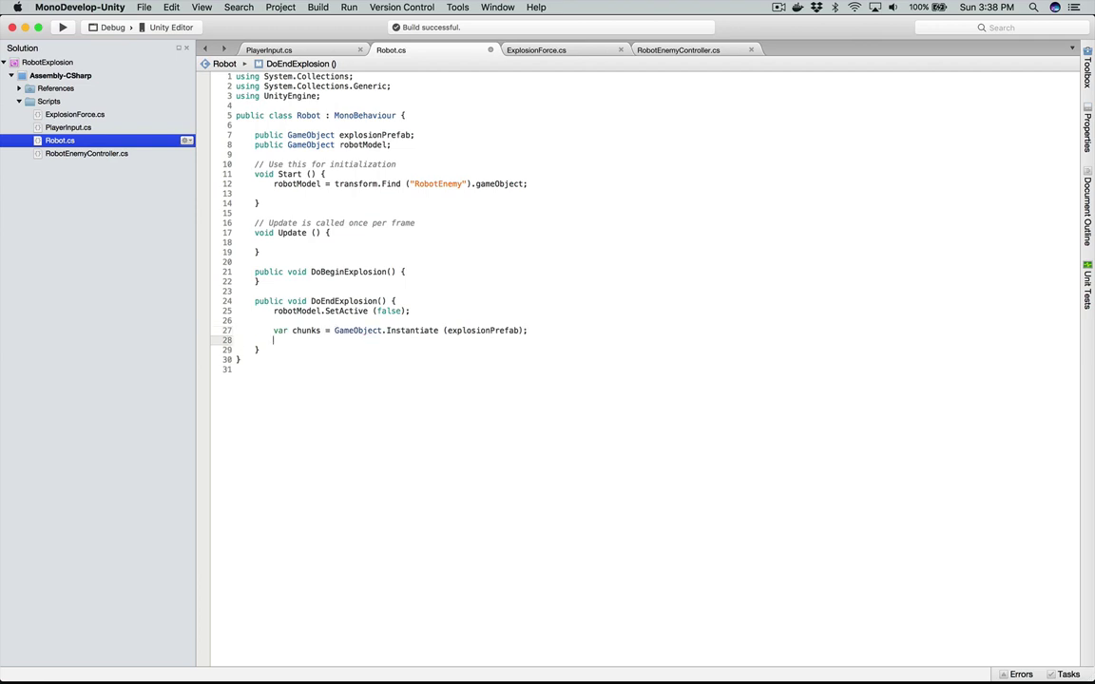
pyautogui.write('chunl')
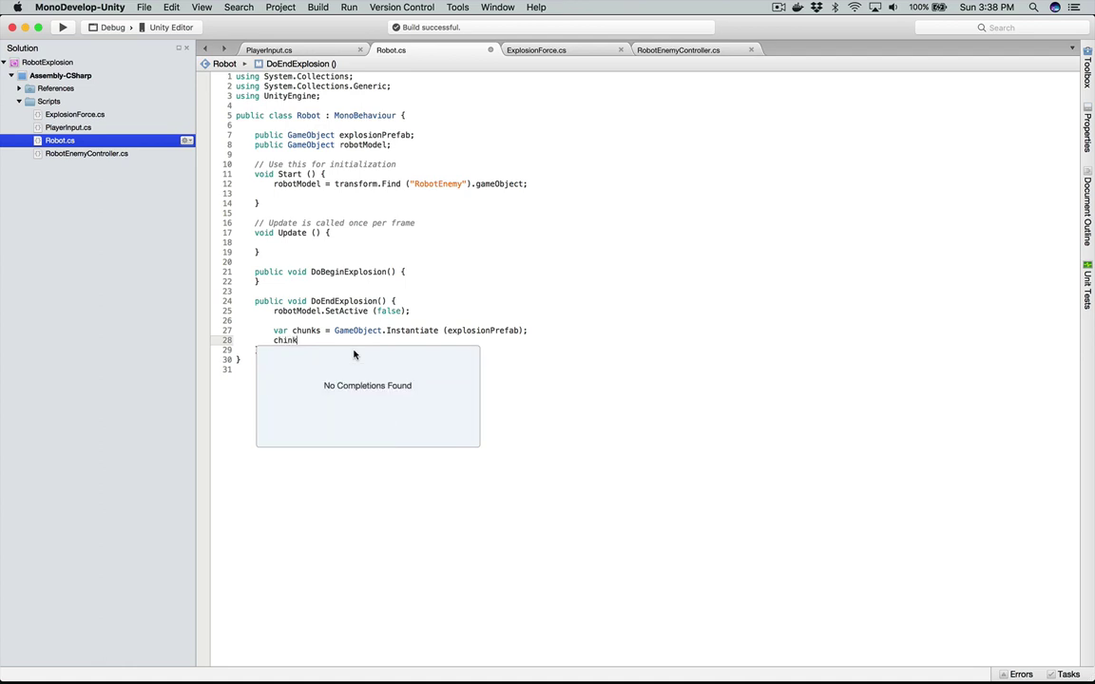
pyautogui.press('BackSpace')
pyautogui.press('BackSpace')
pyautogui.press('BackSpace')
pyautogui.write('unk')
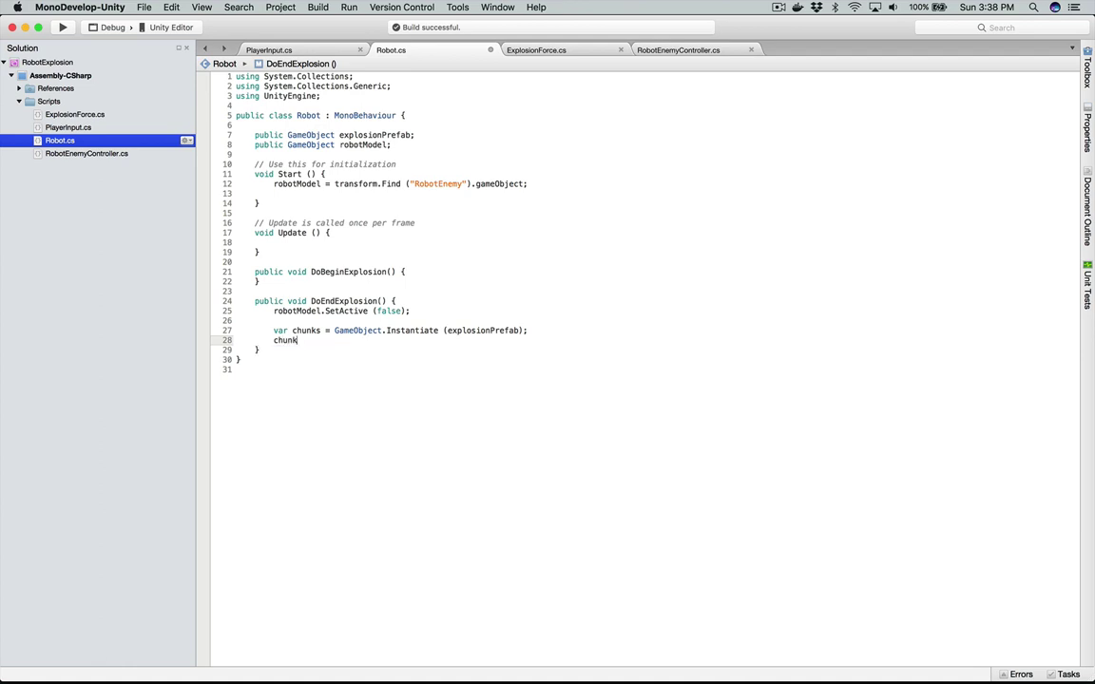
pyautogui.write('s.')
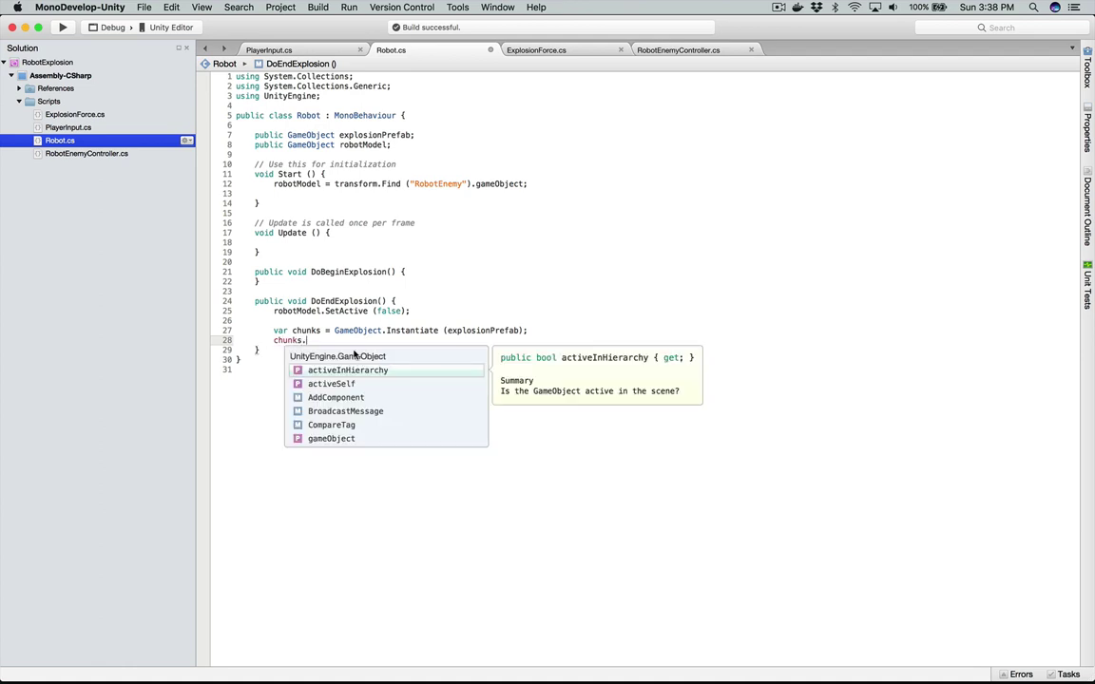
pyautogui.write('transform.p')
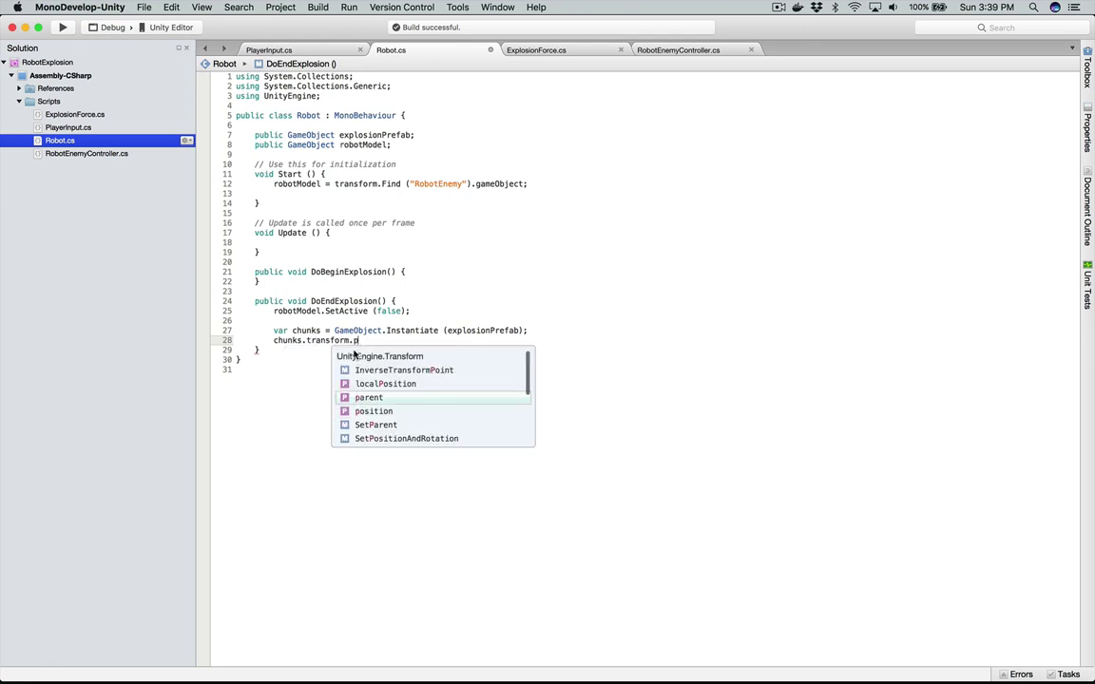
pyautogui.write('osition =')
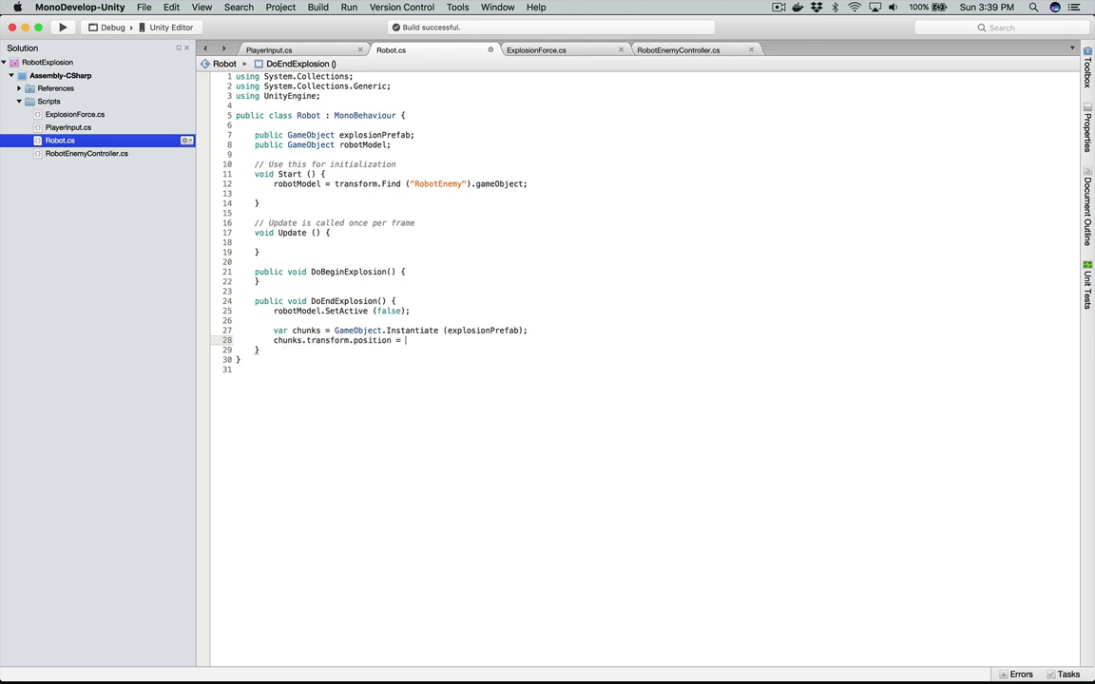
pyautogui.write(' robot')
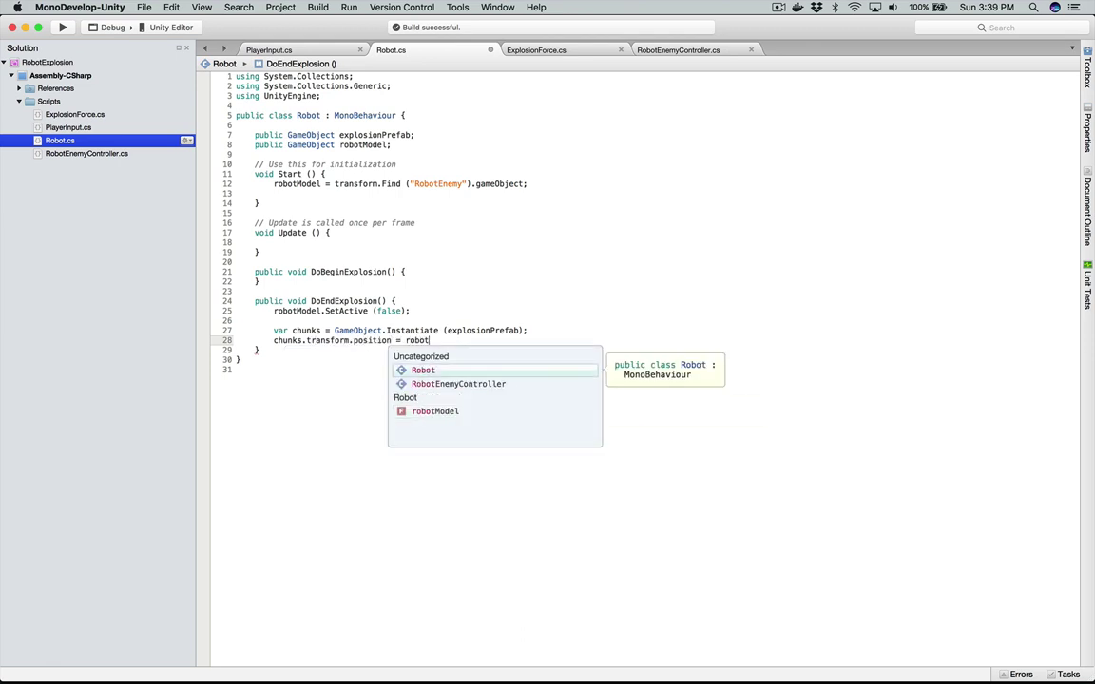
pyautogui.write('Model')
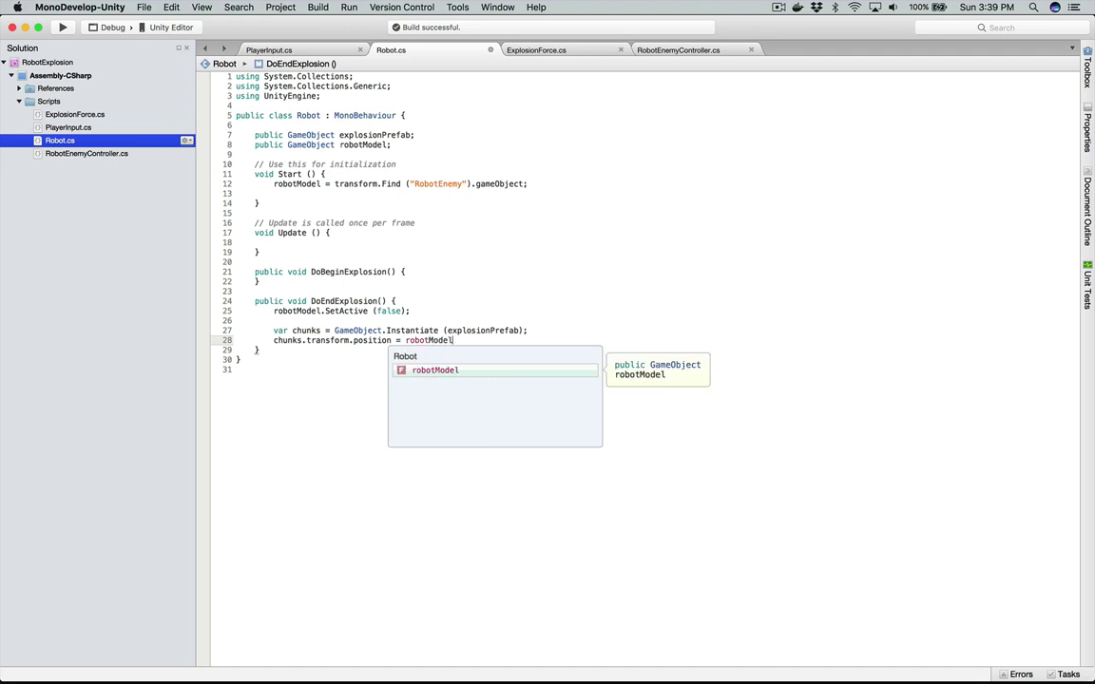
pyautogui.write('.transform.position;')
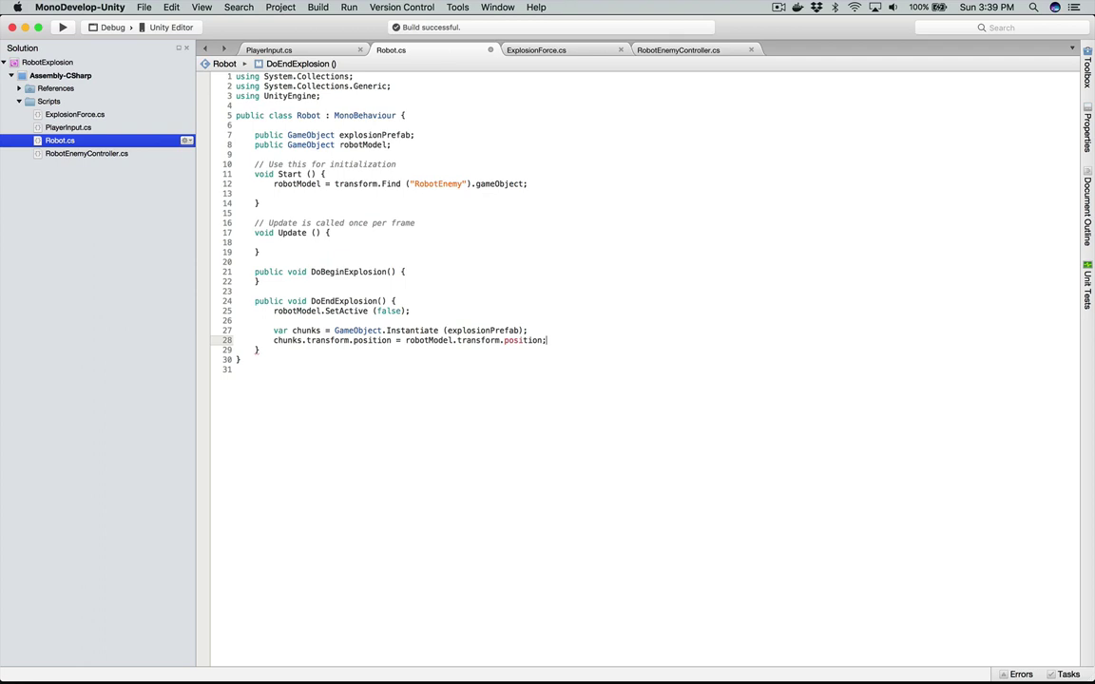
pyautogui.press('super+s')
pyautogui.press('super+b')
# Step: Switch to Unity and enter play mode to test the robot explosion
pyautogui.press('super+Tab')
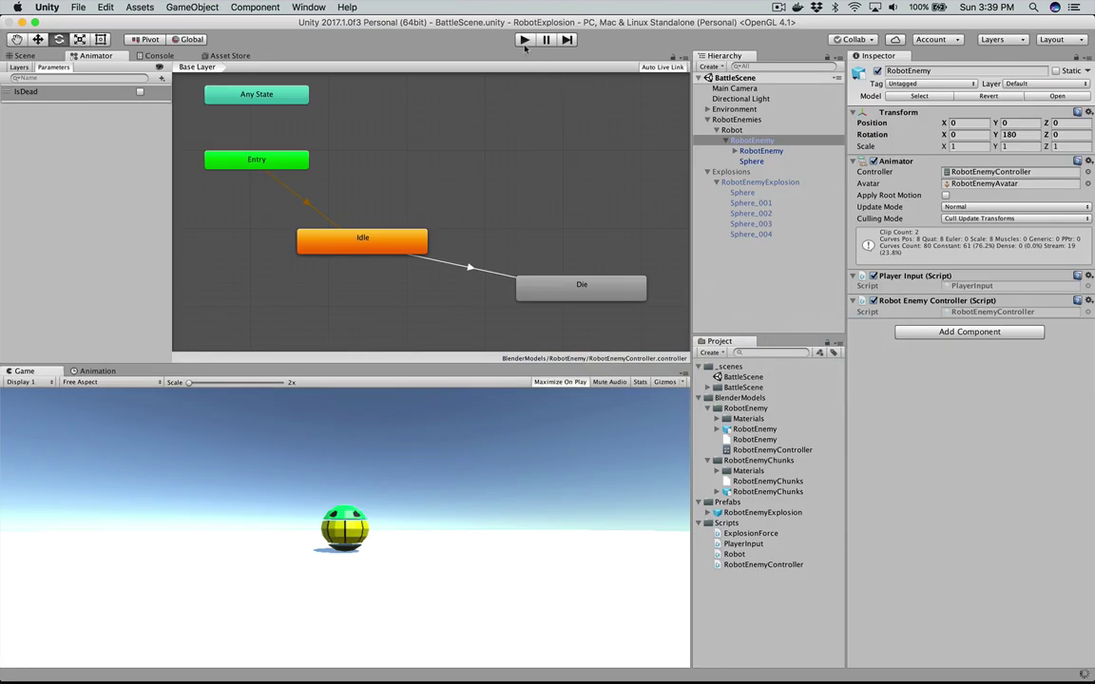
pyautogui.click(523, 40)
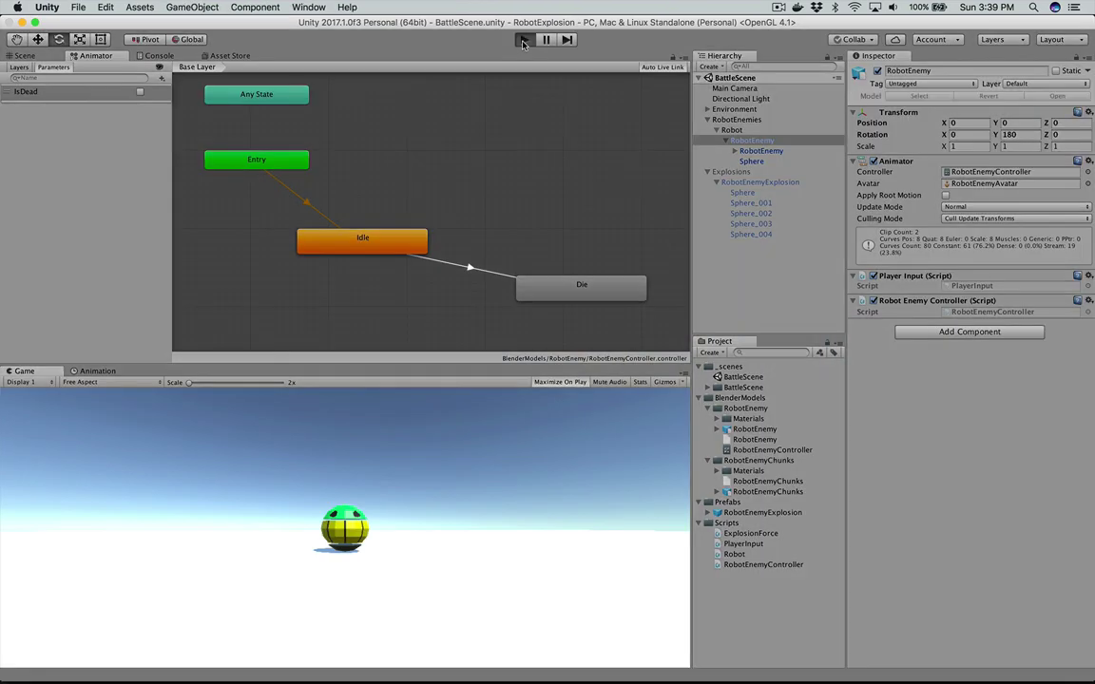
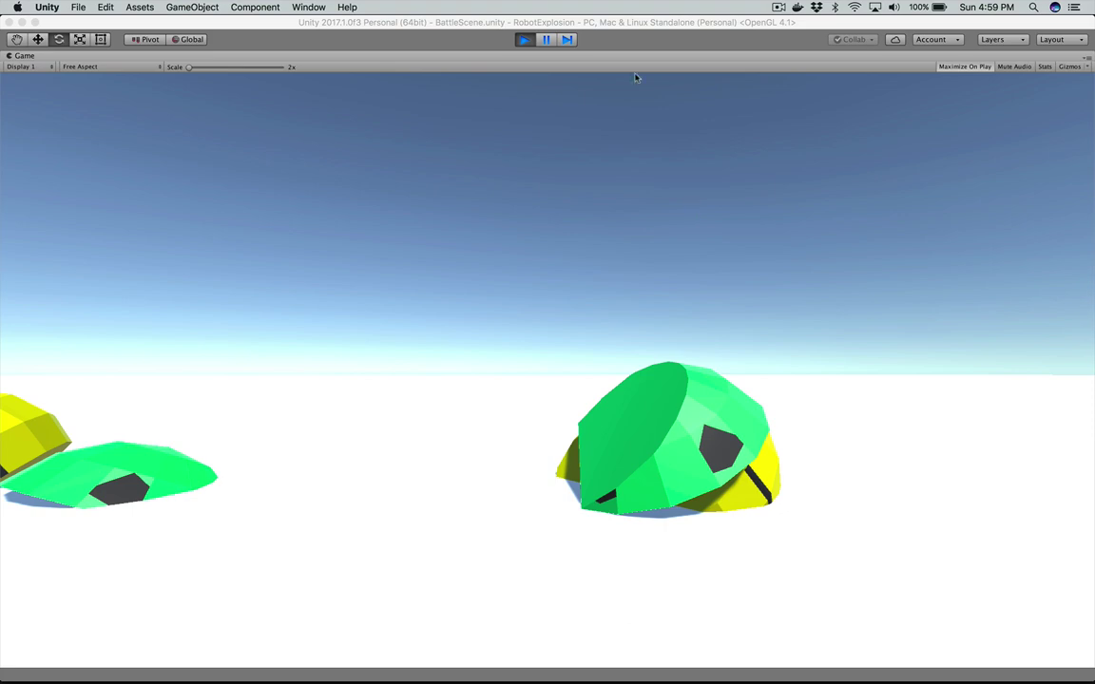
# Step: Stop play mode and collapse the Scripts folder in the Project panel
pyautogui.click(522, 41)
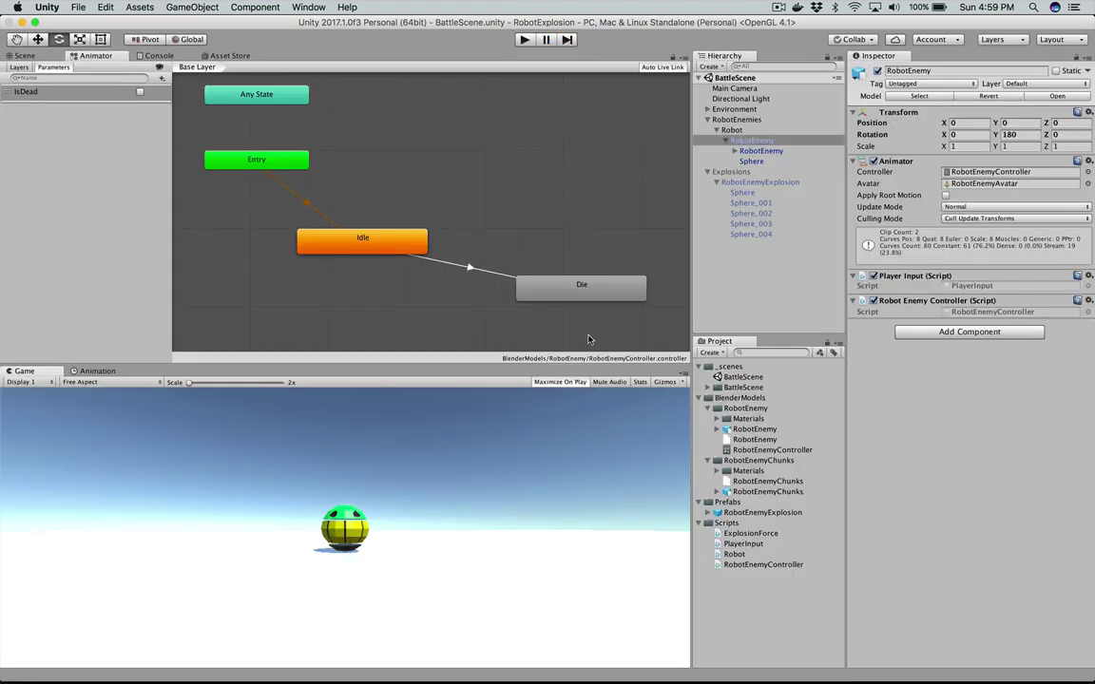
pyautogui.click(724, 534)
pyautogui.click(727, 523)
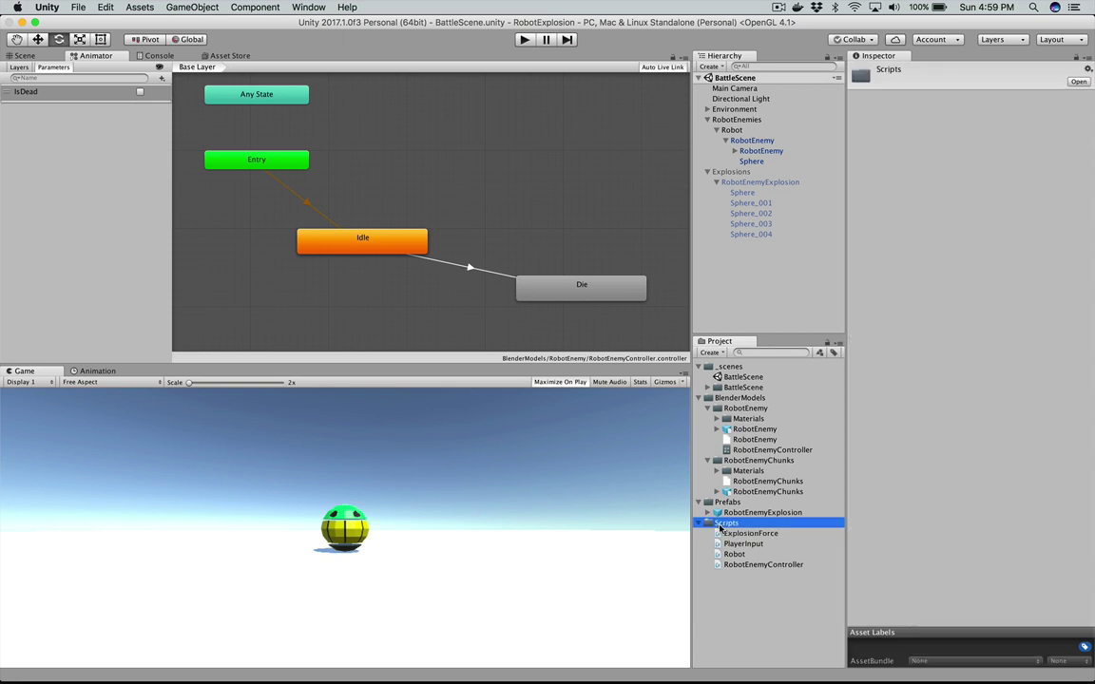
pyautogui.press('Left')
# Step: Create a new folder named Sounds in the project's Assets
pyautogui.click(745, 573)
pyautogui.rightClick(746, 573)
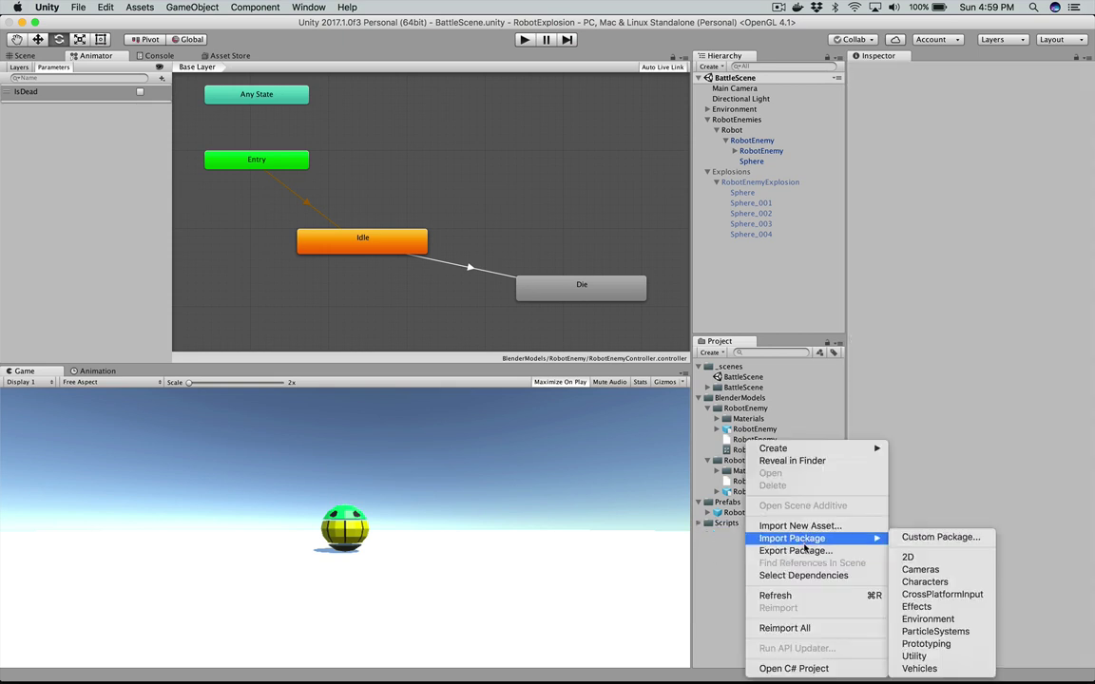
pyautogui.moveTo(846, 447)
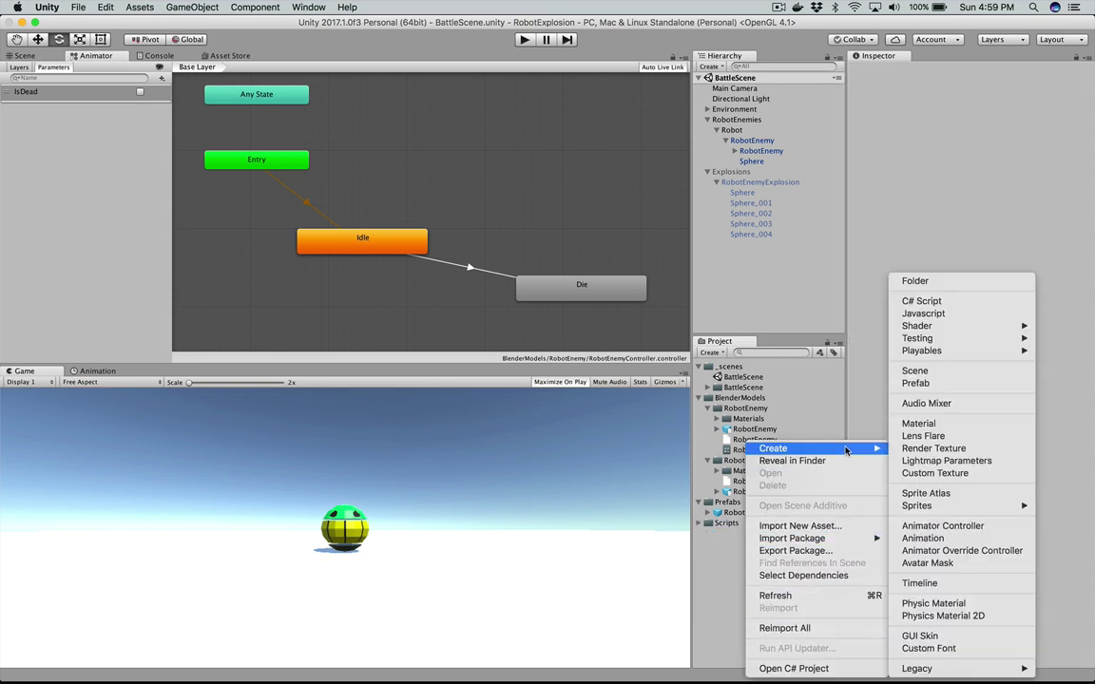
pyautogui.click(954, 281)
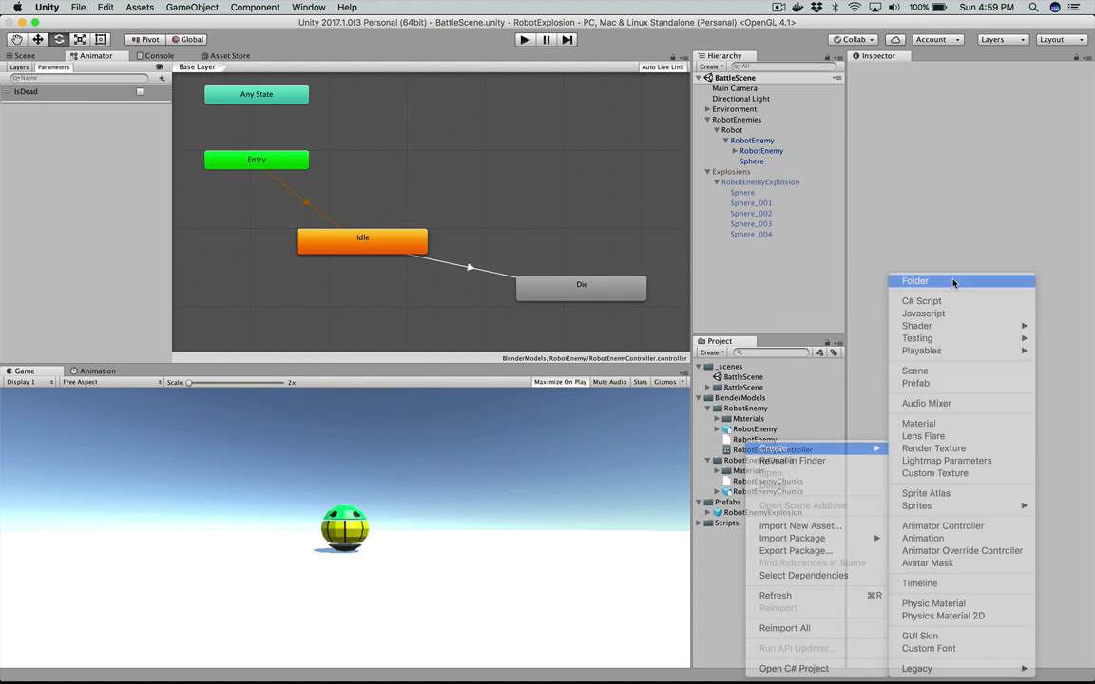
pyautogui.write('Sounds')
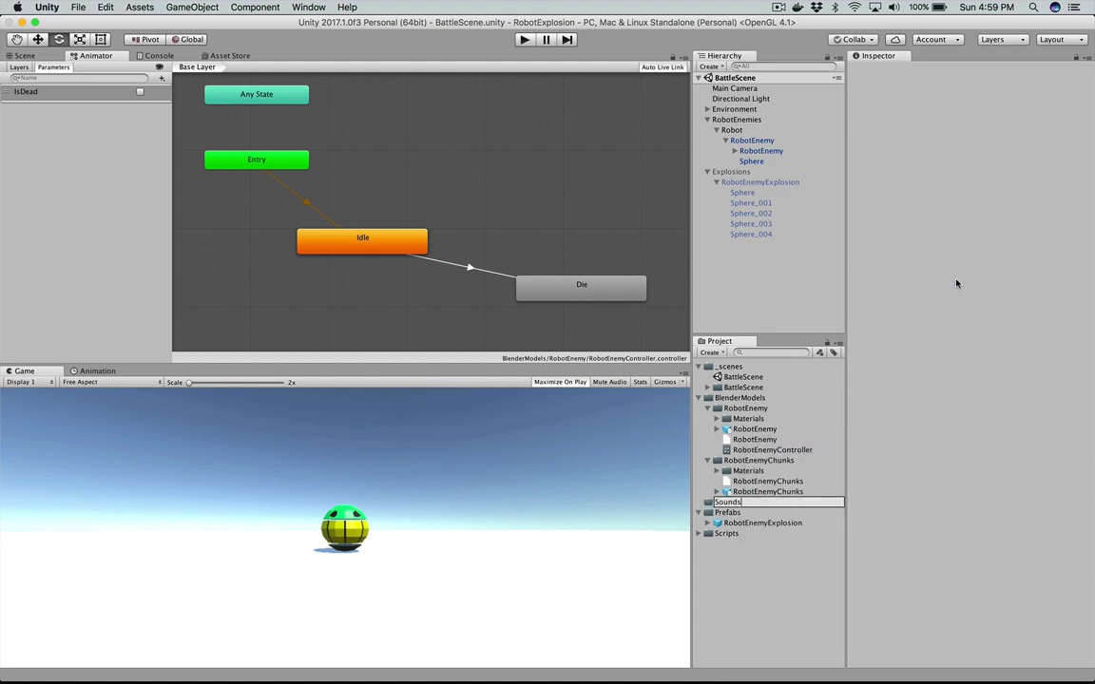
pyautogui.press('Return')
pyautogui.click(747, 594)
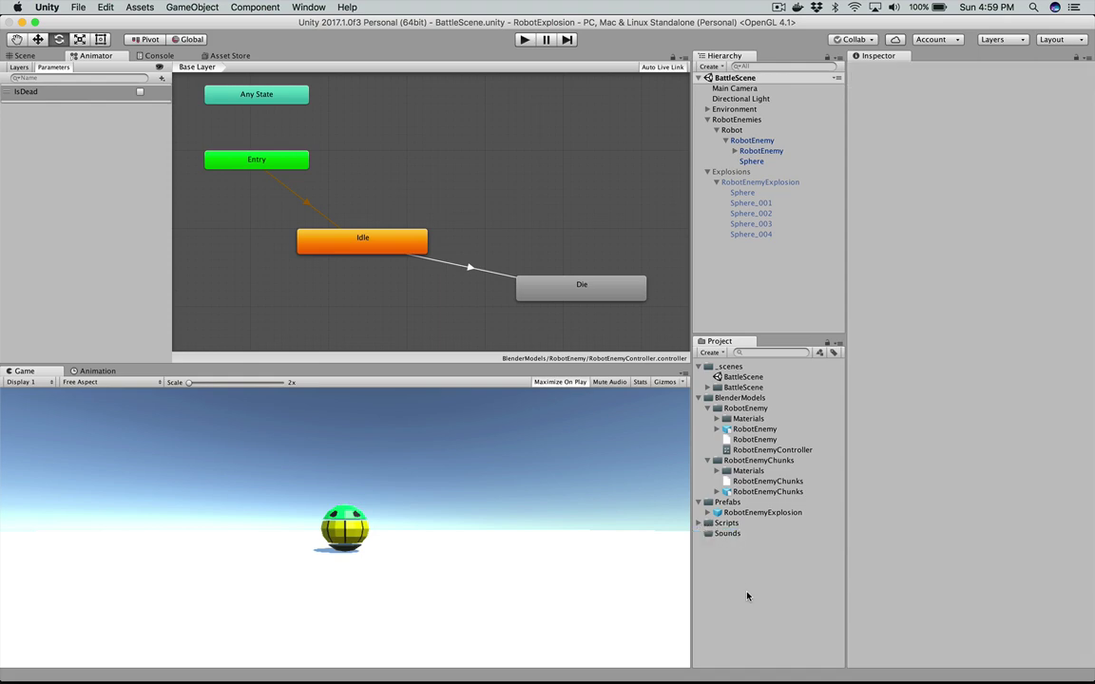
# Step: In Finder, open the RobotExplosion project's Assets/Sounds folder
pyautogui.press('super+Tab')
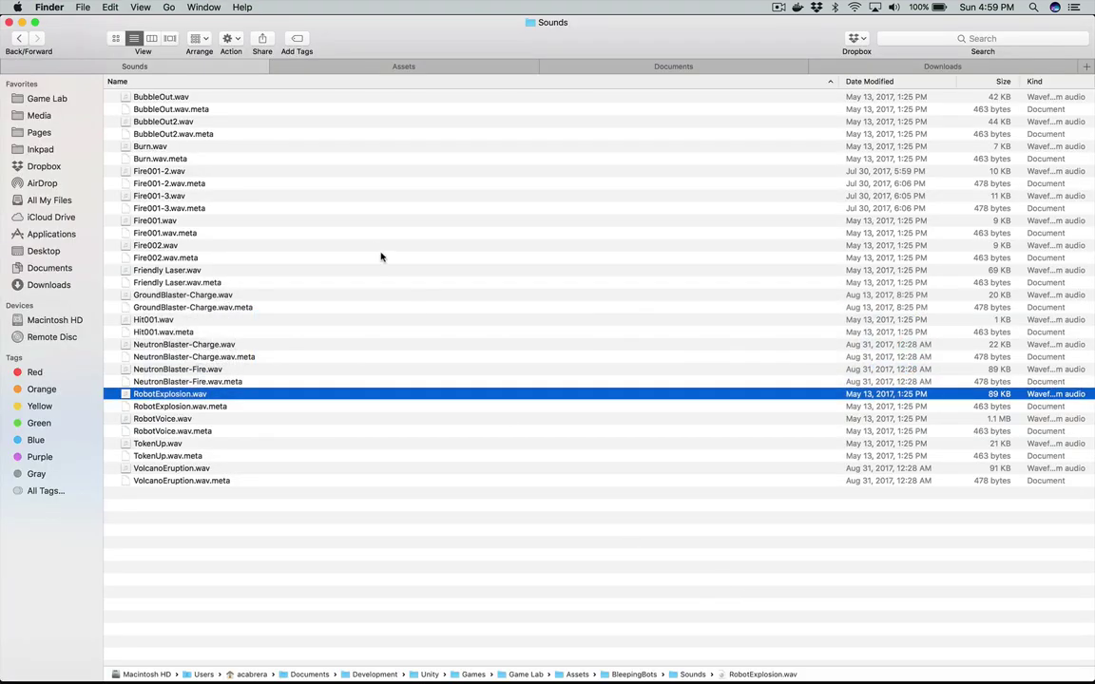
pyautogui.click(427, 68)
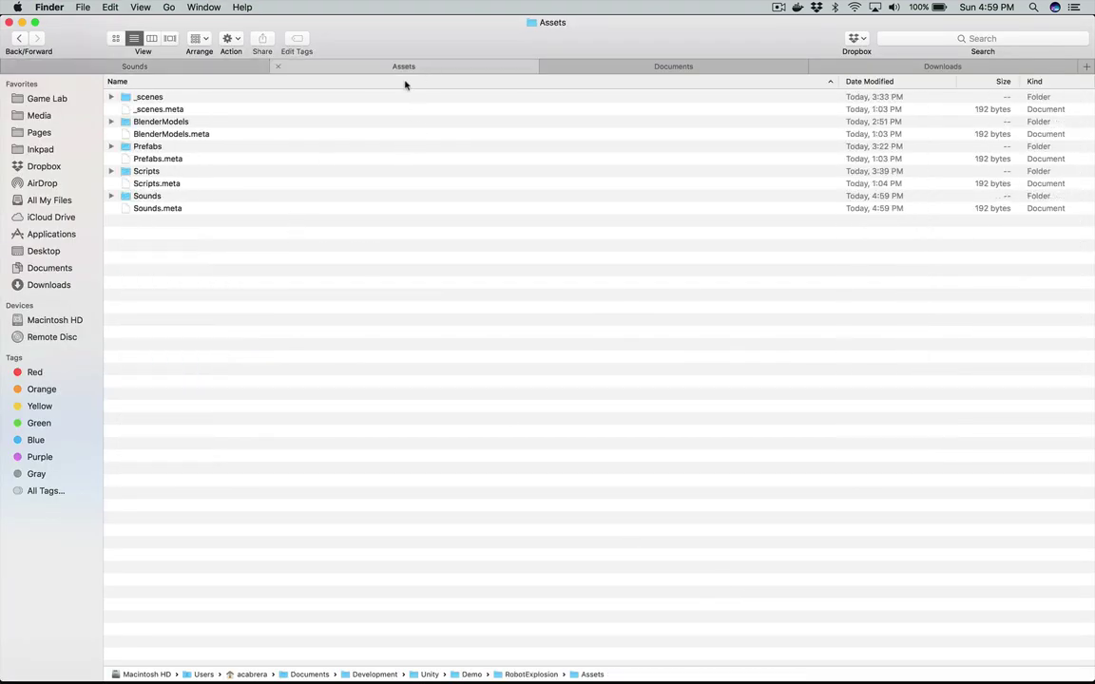
pyautogui.doubleClick(152, 196)
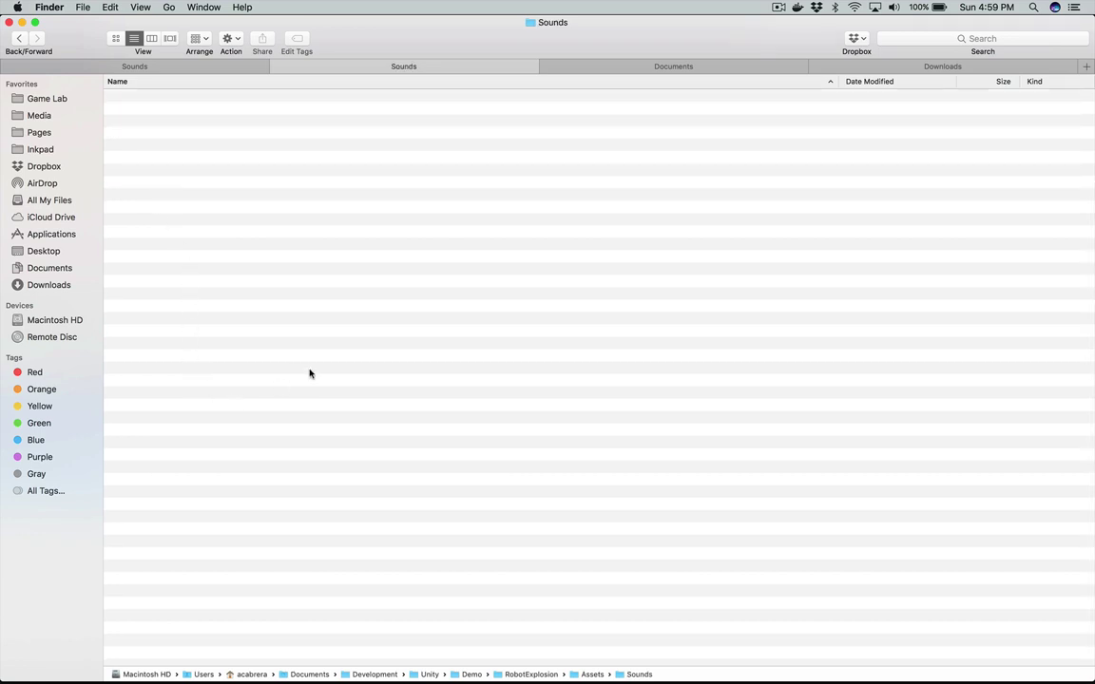
pyautogui.press('super+Up')
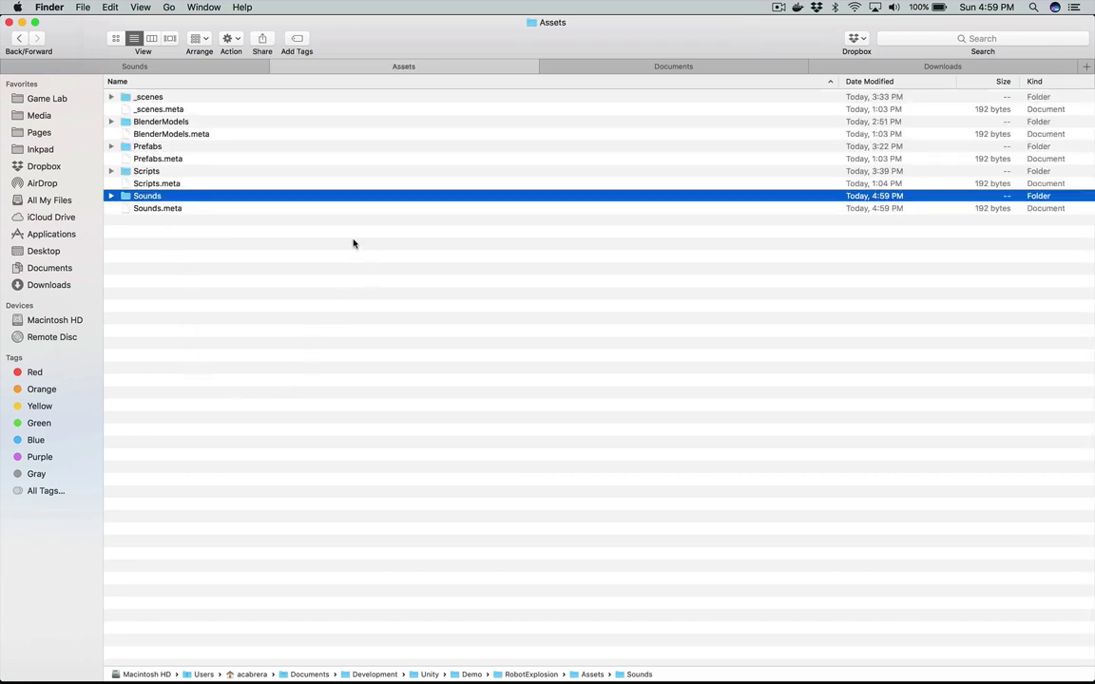
pyautogui.doubleClick(294, 193)
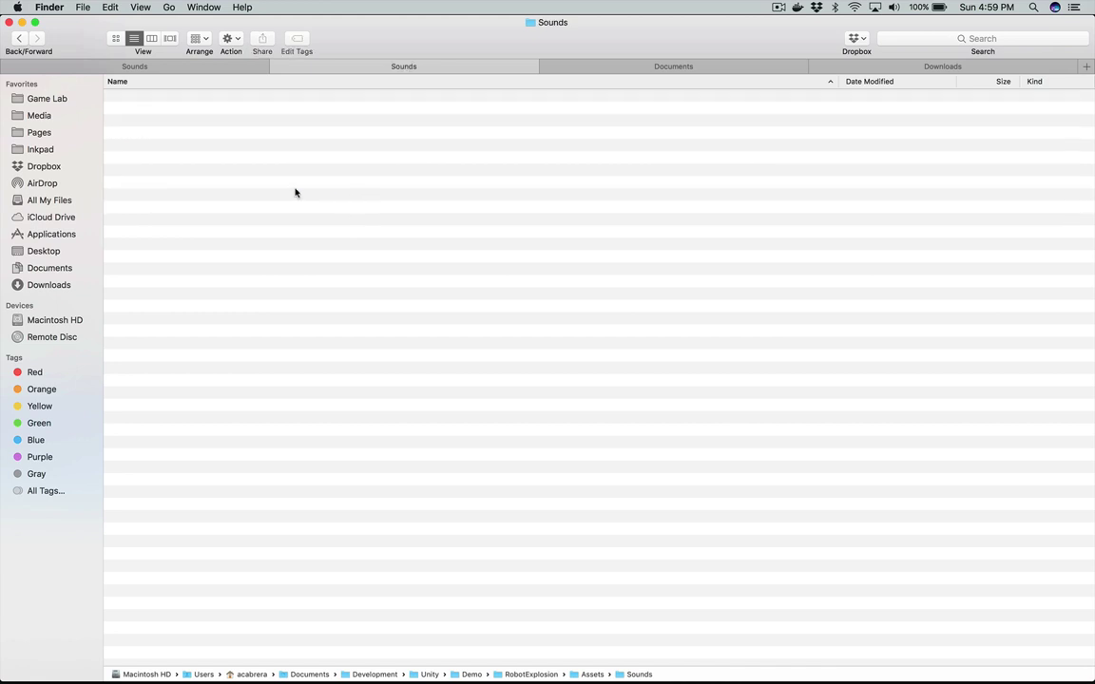
# Step: Copy GroundBlaster-Charge.wav and RobotExplosion.wav from the other game's Sounds folder into it
pyautogui.click(195, 65)
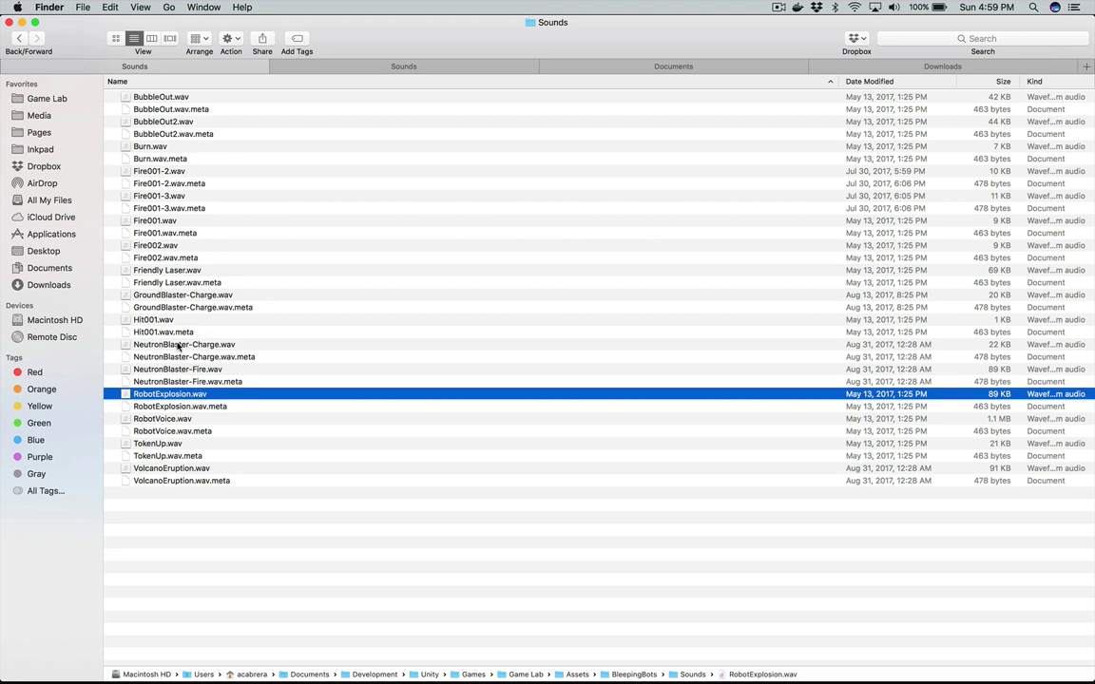
pyautogui.keyDown('super'); pyautogui.click(197, 296); pyautogui.keyUp('super')
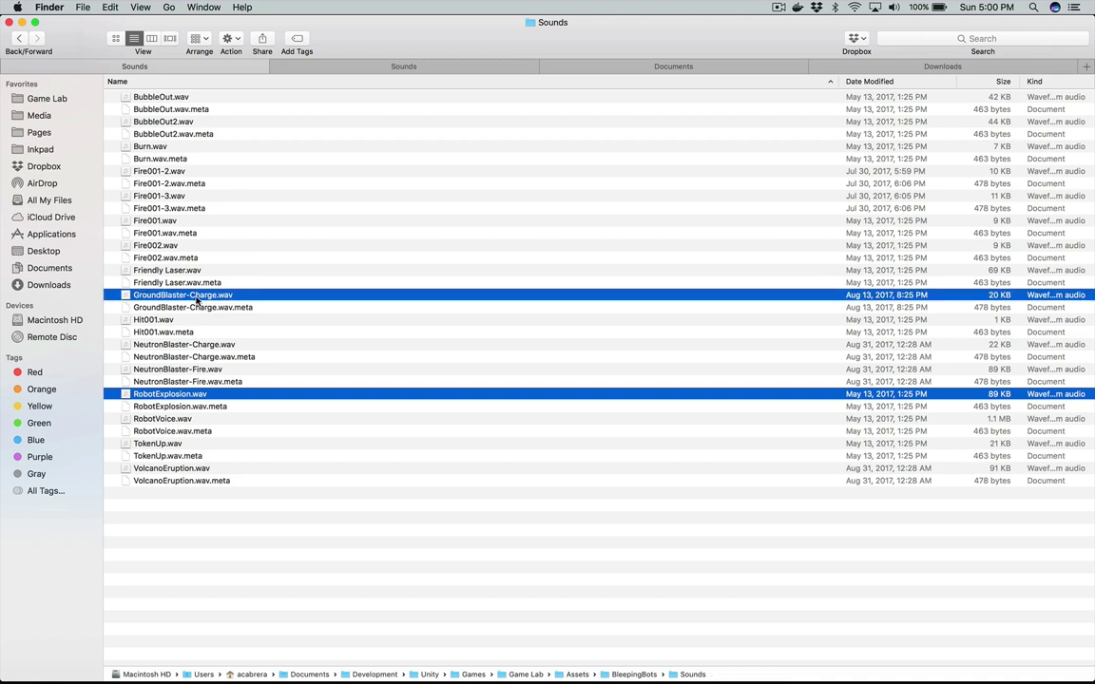
pyautogui.moveTo(196, 298); pyautogui.dragTo(373, 275)
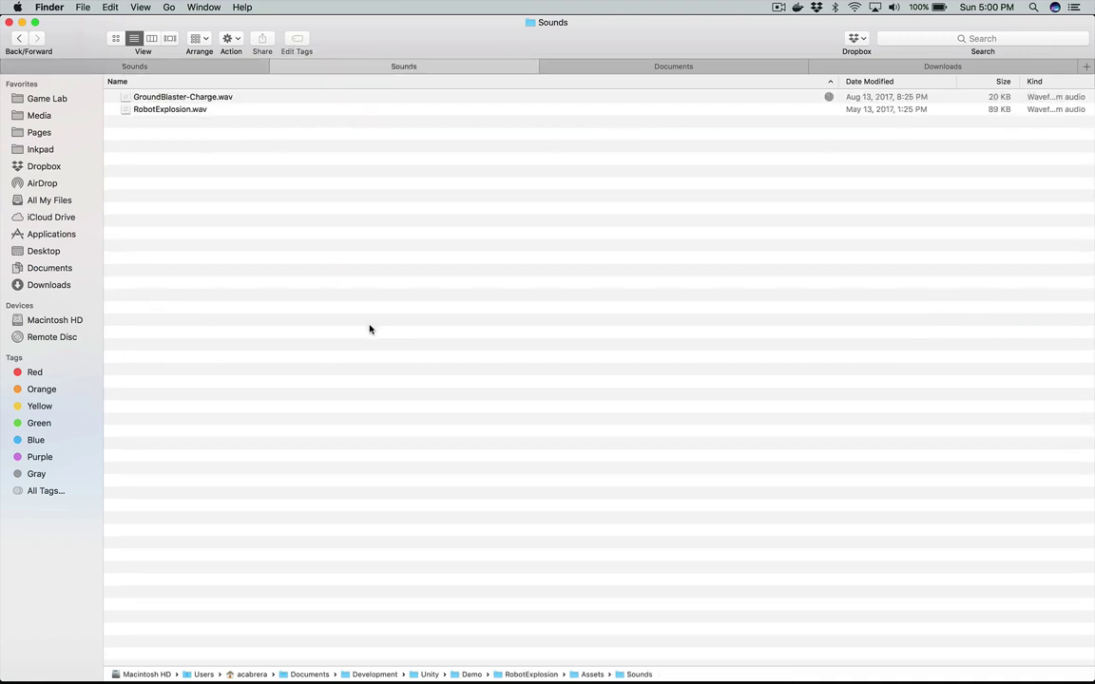
pyautogui.press('super+Tab')
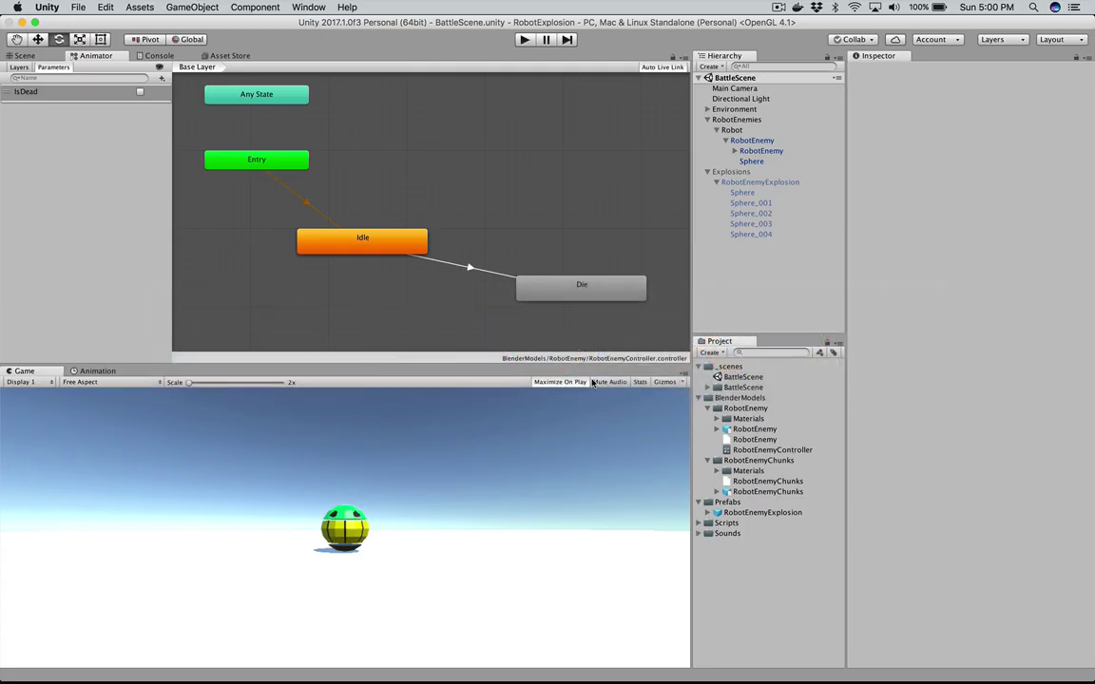
# Step: Expand the Sounds folder and preview the GroundBlaster-Charge and RobotExplosion clips in the Inspector
pyautogui.doubleClick(728, 533)
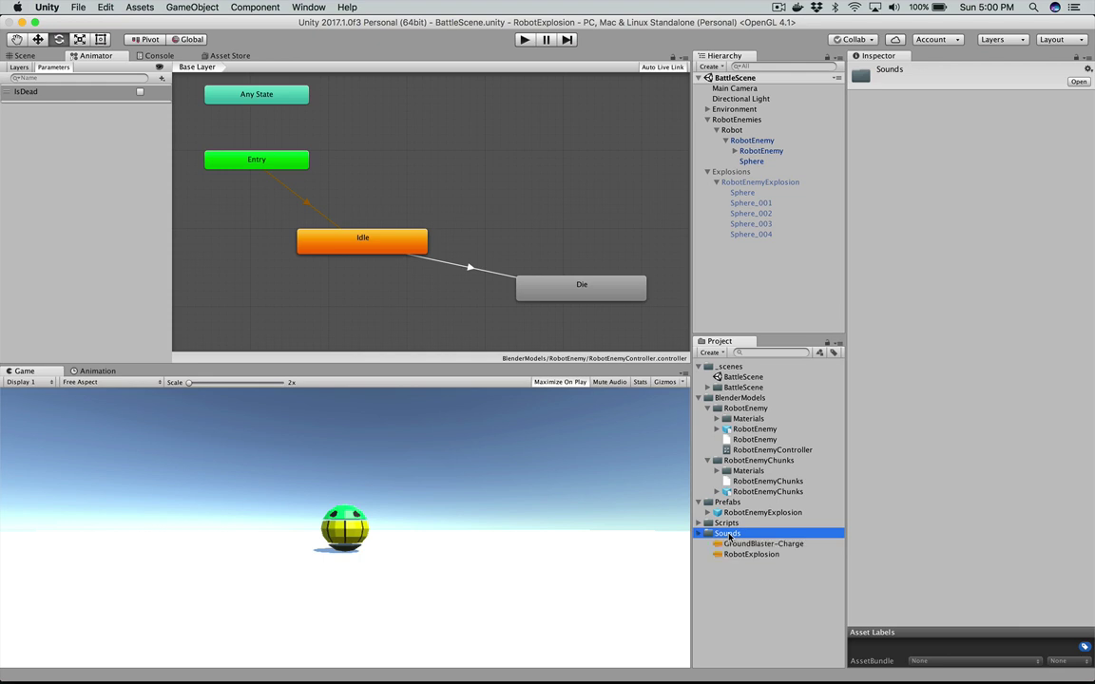
pyautogui.click(741, 544)
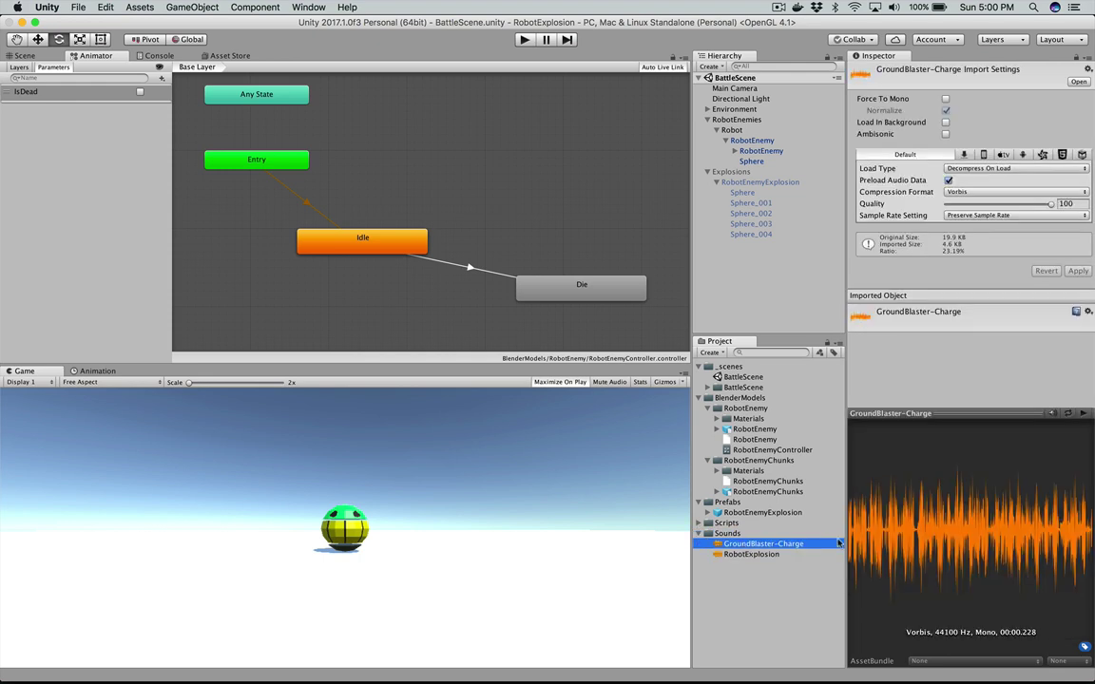
pyautogui.click(1081, 412)
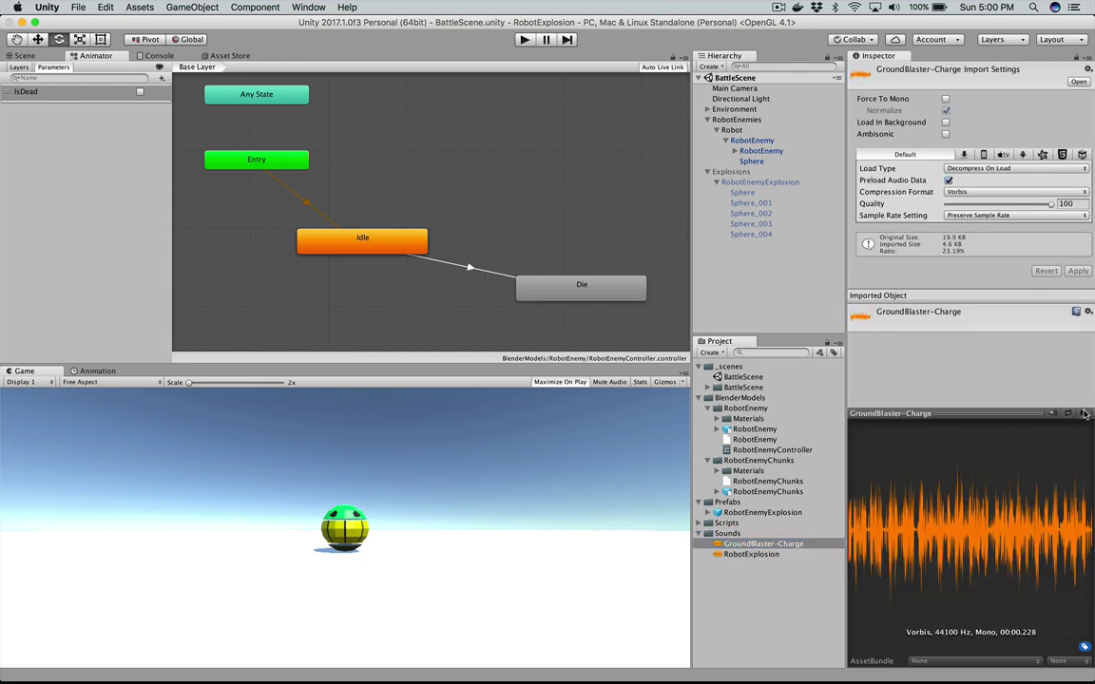
pyautogui.click(751, 554)
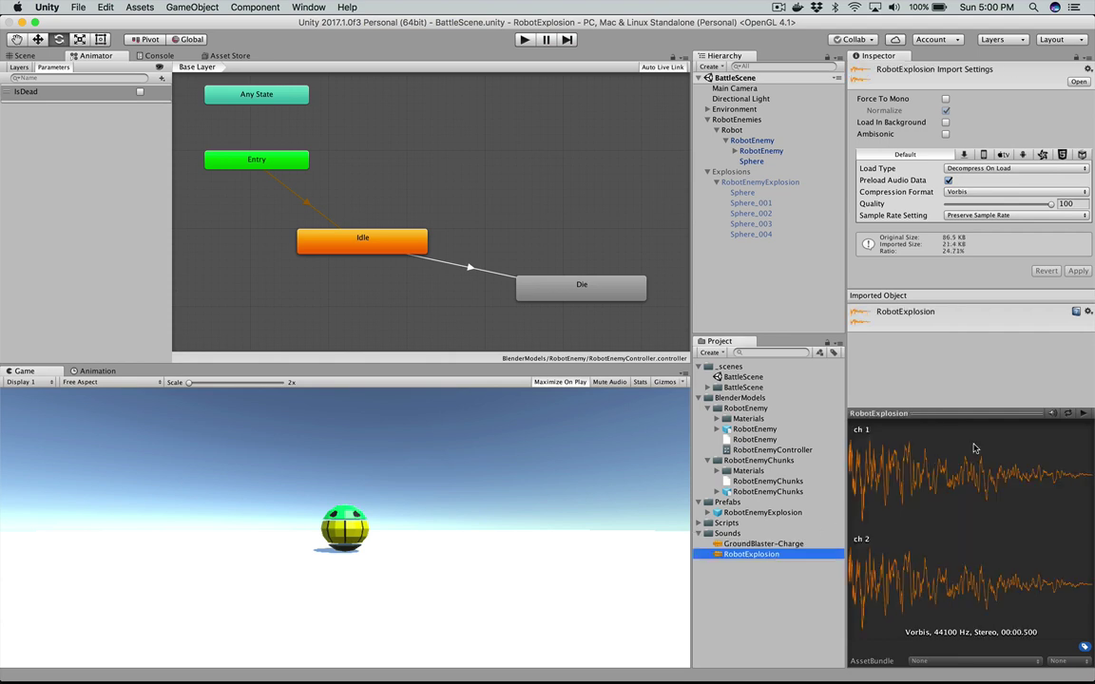
pyautogui.click(1080, 413)
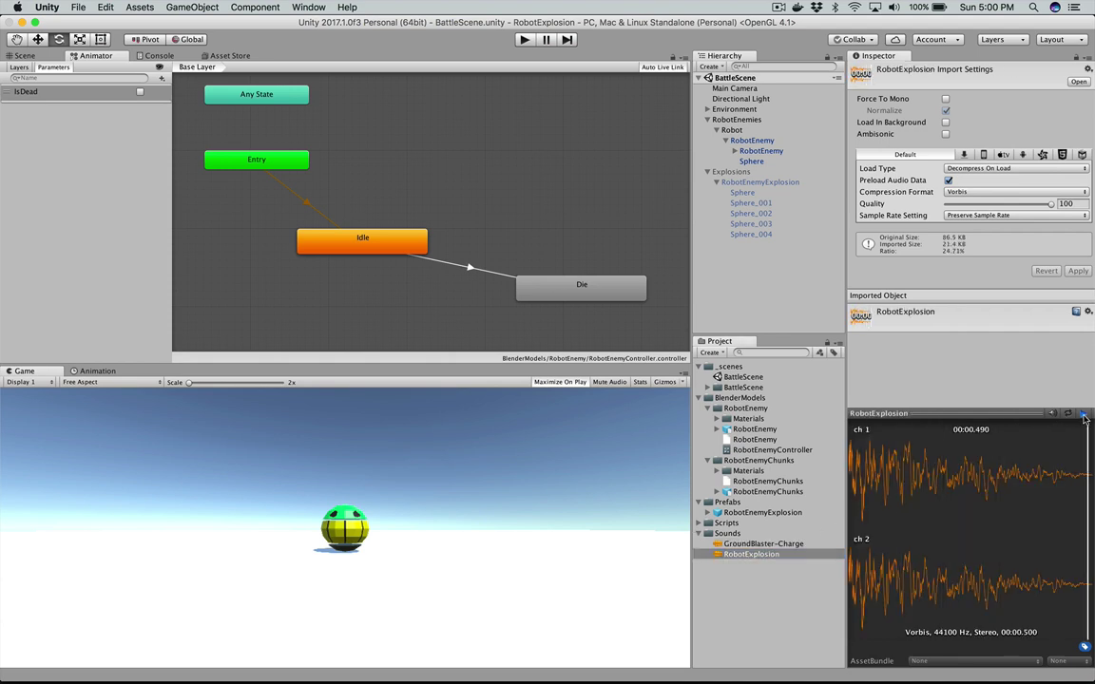
pyautogui.click(763, 544)
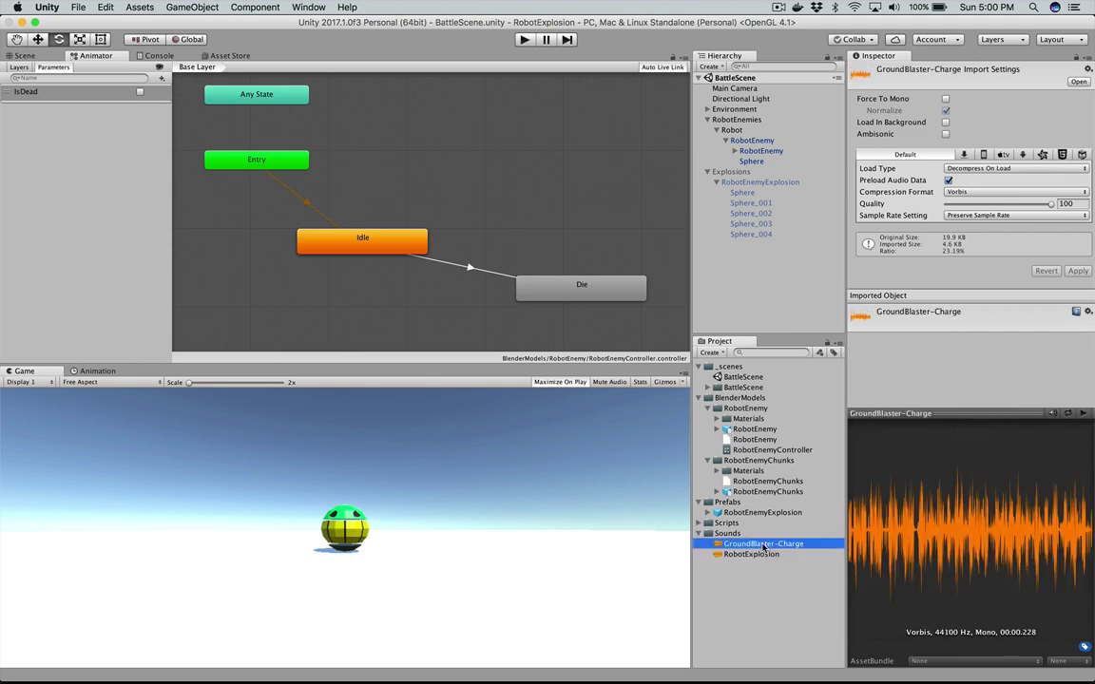
pyautogui.click(754, 294)
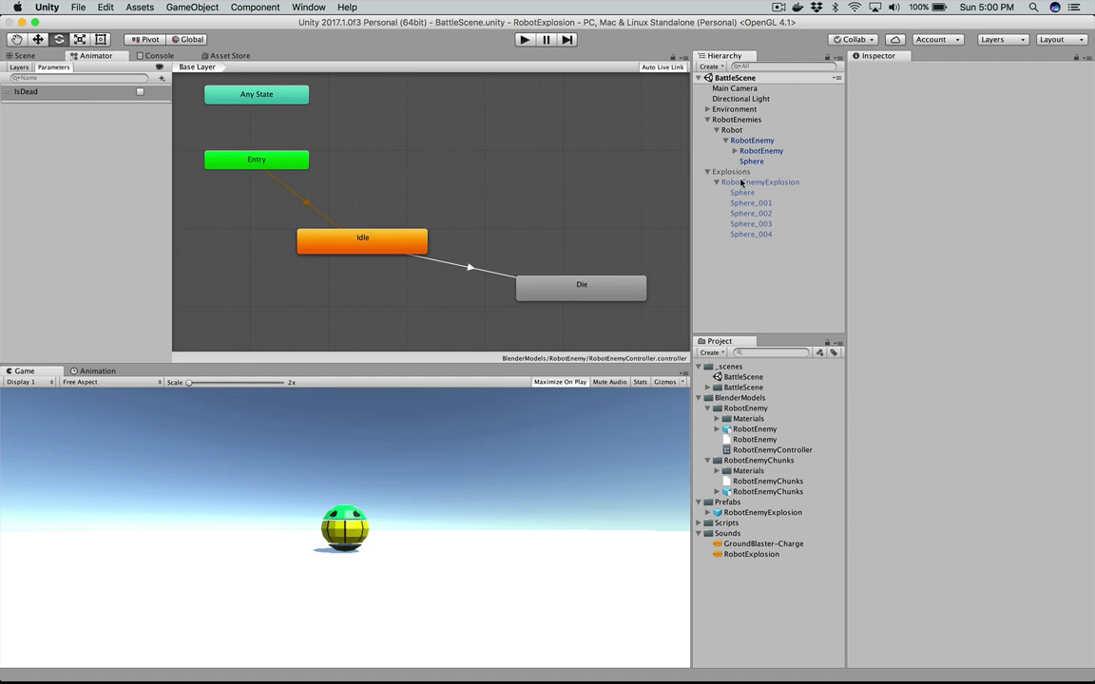
pyautogui.click(733, 131)
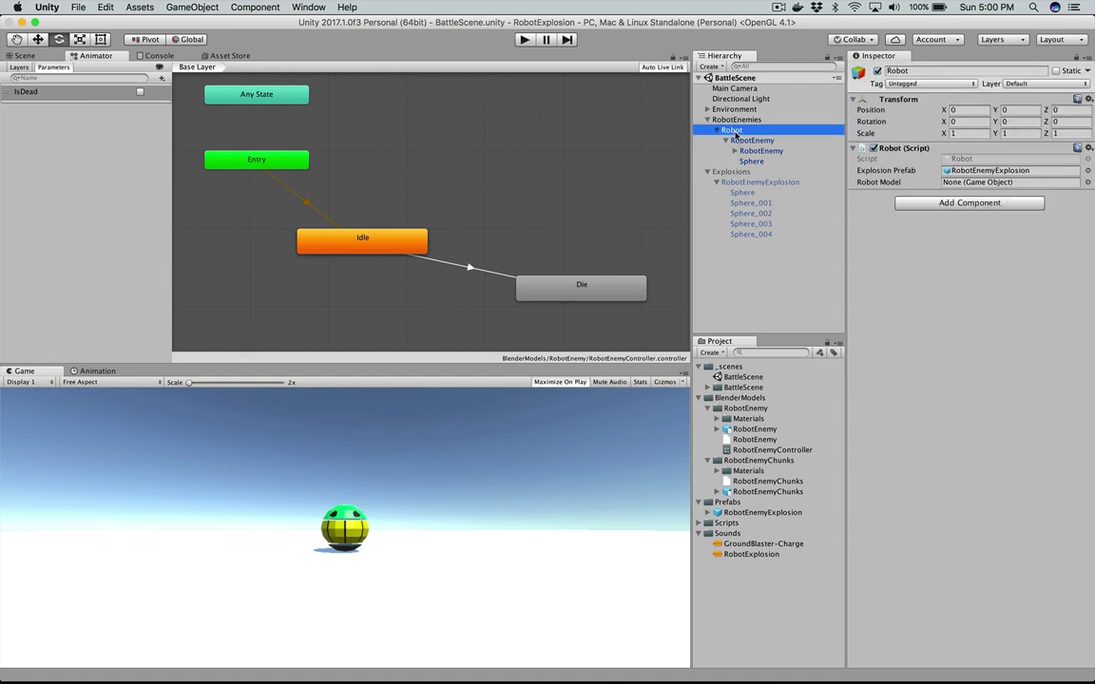
pyautogui.click(746, 140)
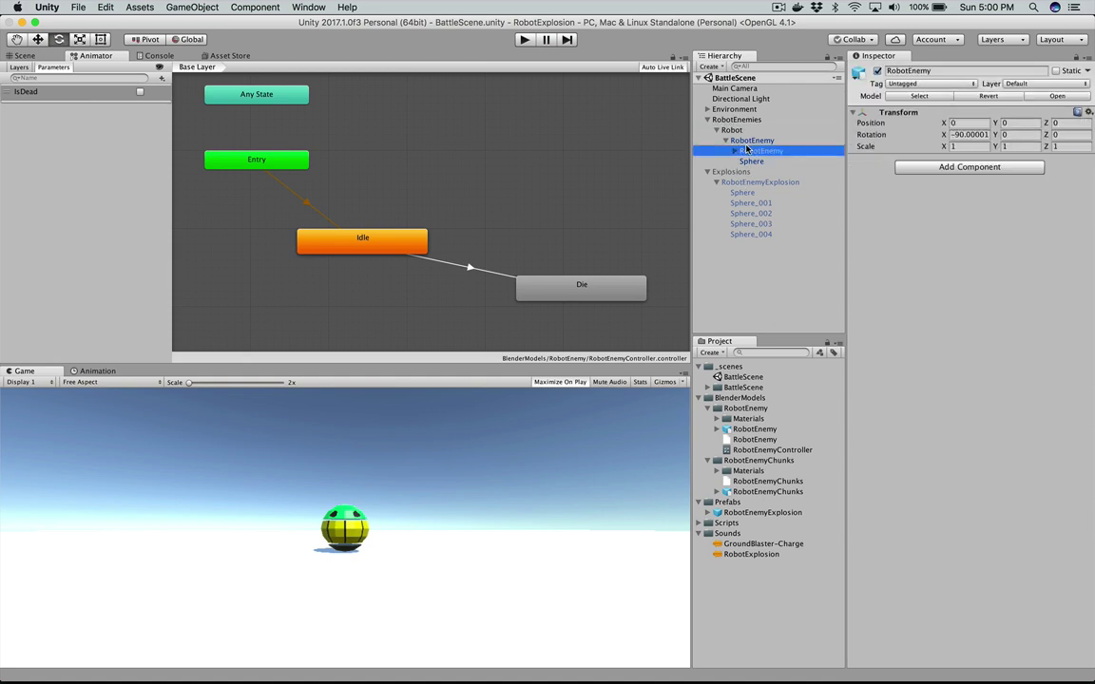
pyautogui.click(725, 140)
pyautogui.click(734, 130)
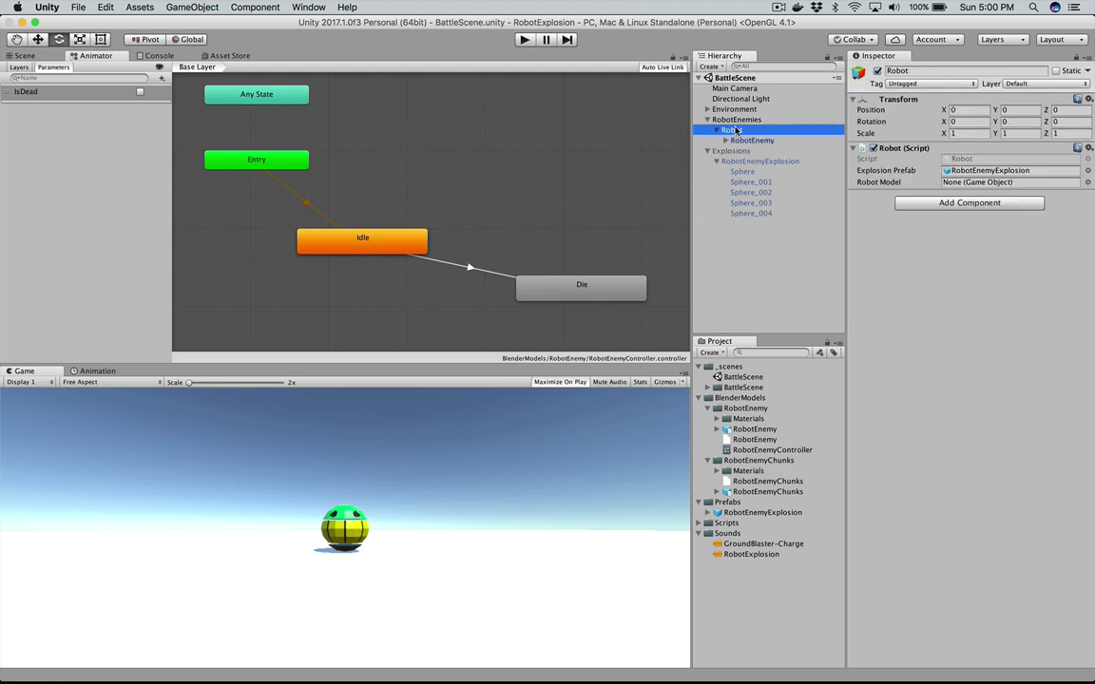
pyautogui.rightClick(736, 130)
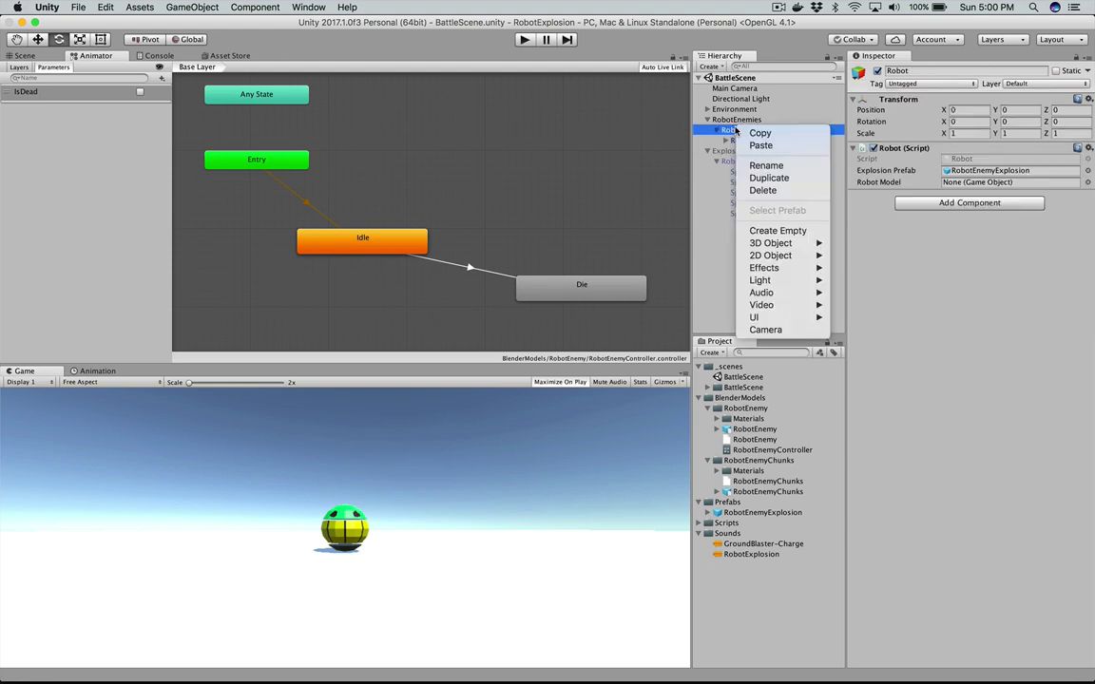
pyautogui.click(776, 231)
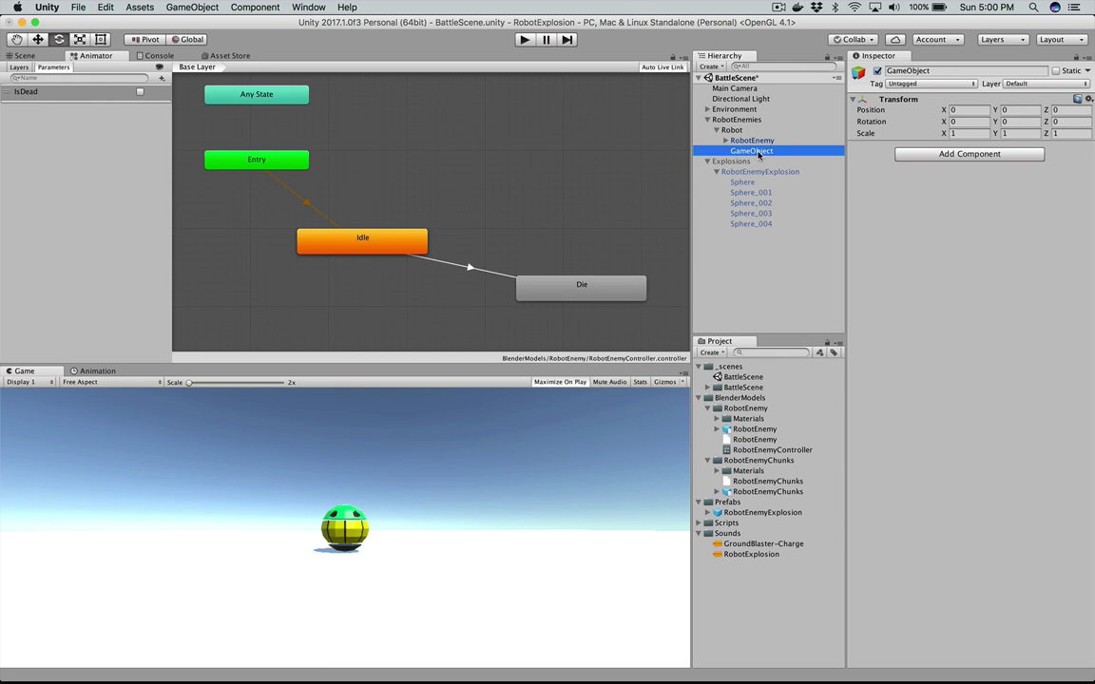
pyautogui.rightClick(758, 154)
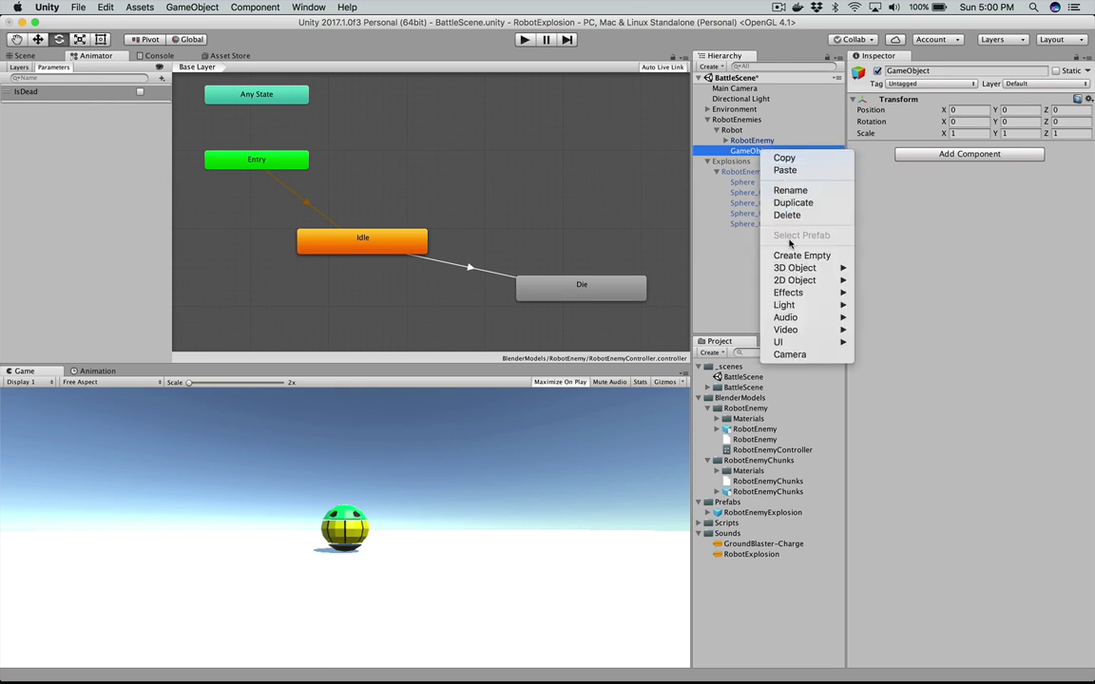
pyautogui.click(807, 190)
pyautogui.write('Exp')
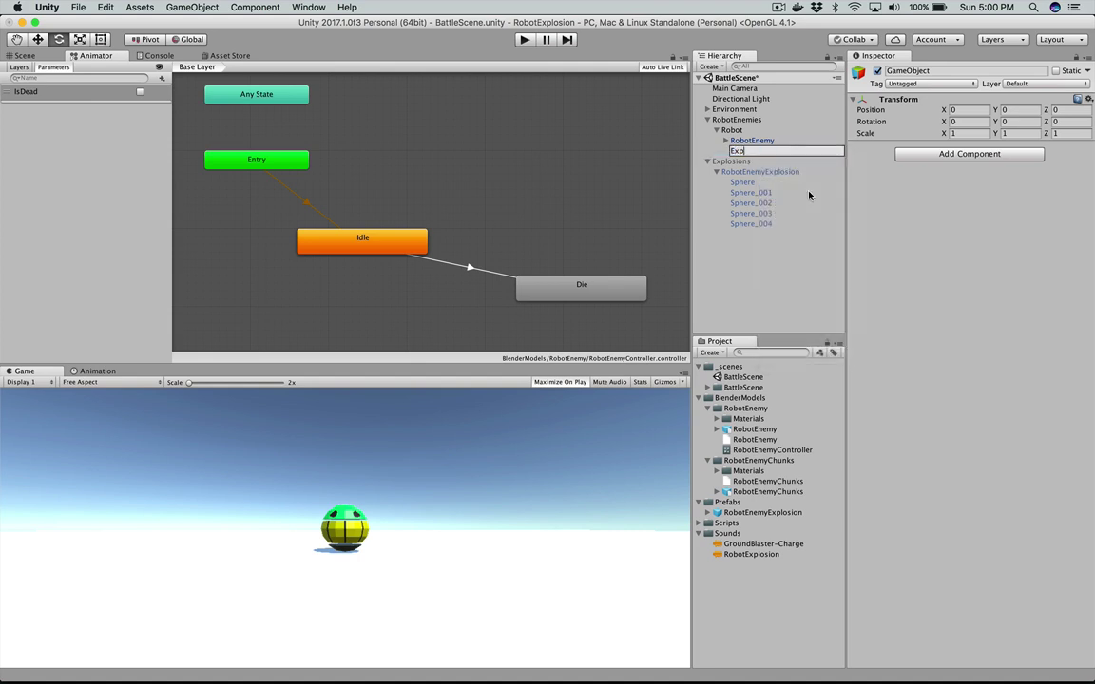
pyautogui.write('losionStuff')
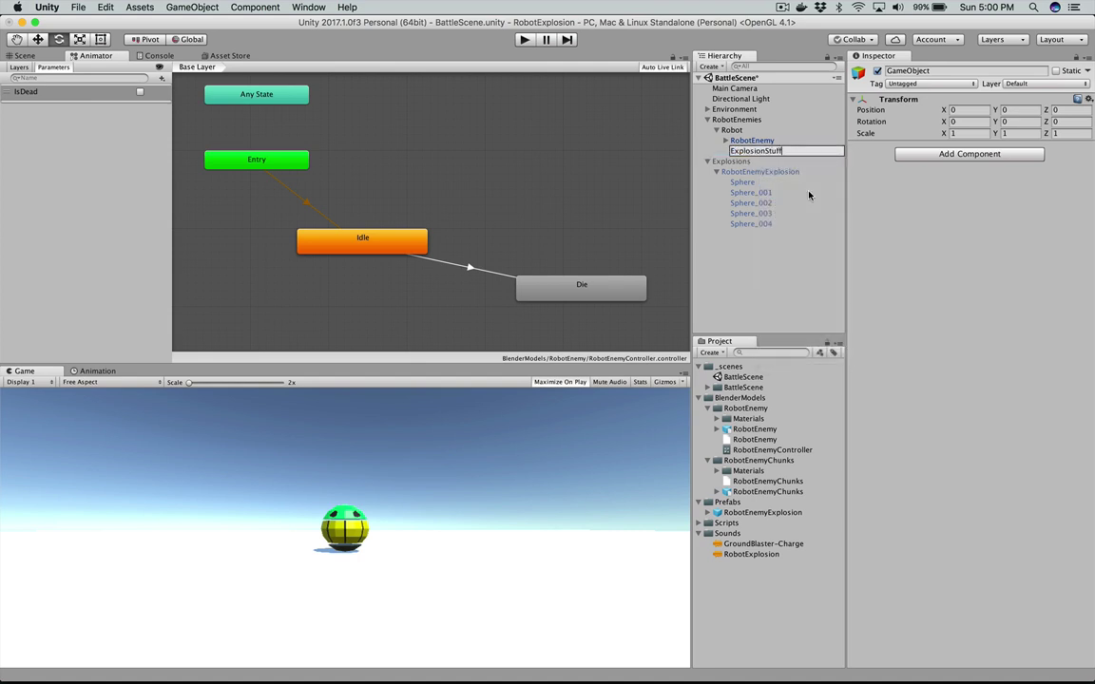
pyautogui.press('Return')
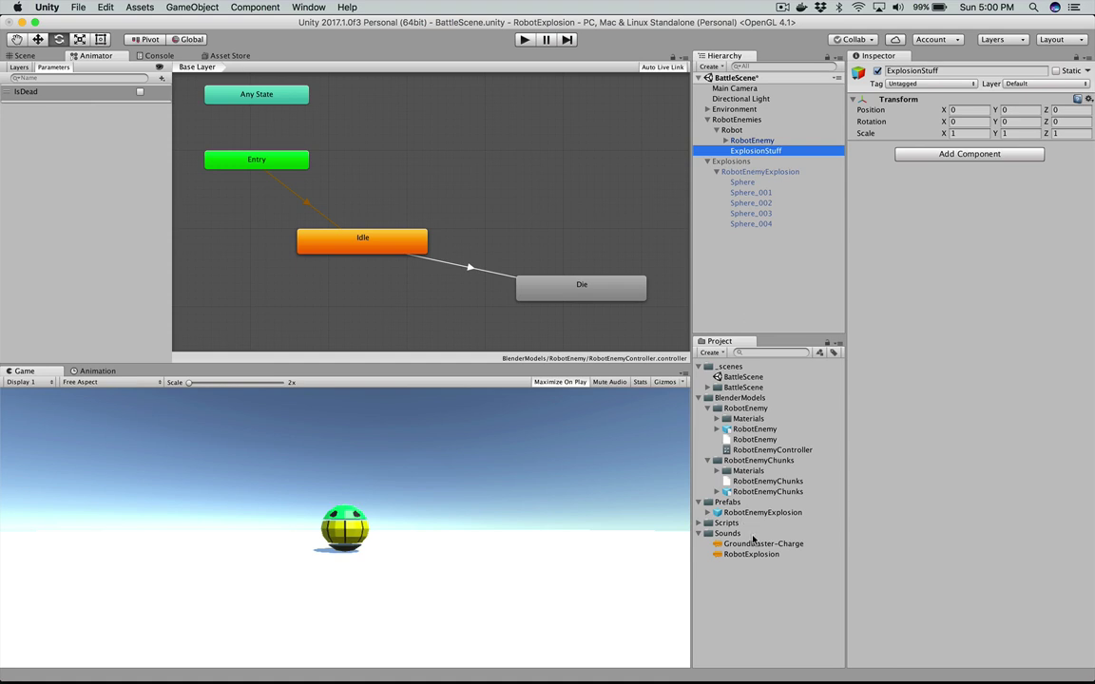
pyautogui.rightClick(796, 152)
pyautogui.press('Escape')
pyautogui.rightClick(803, 150)
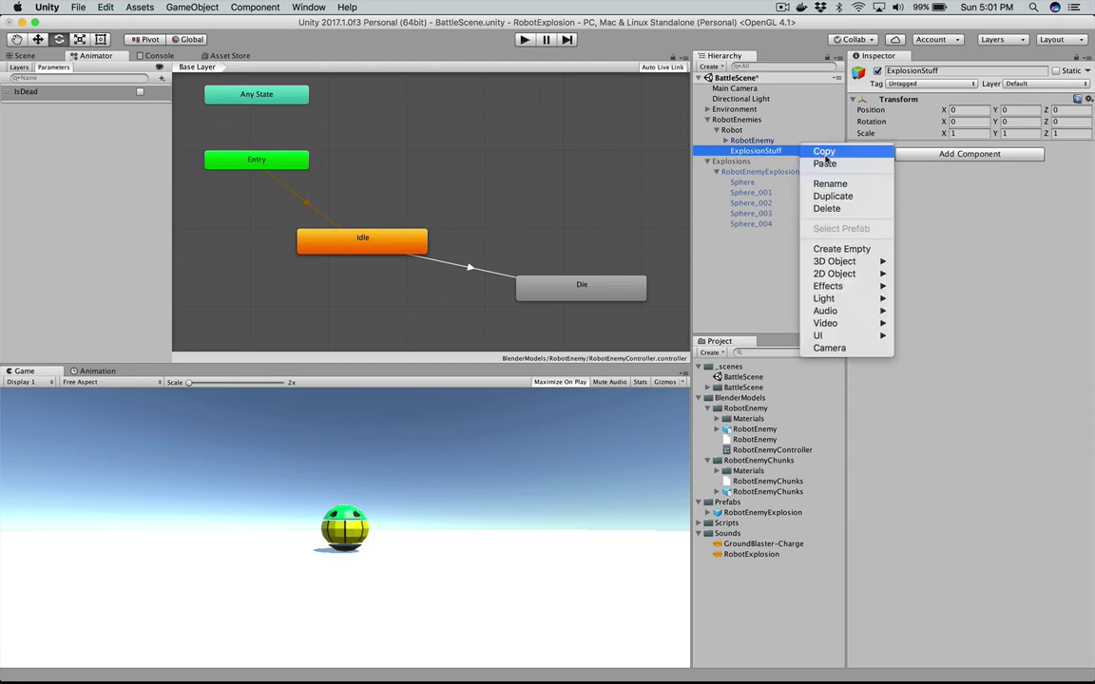
pyautogui.click(926, 520)
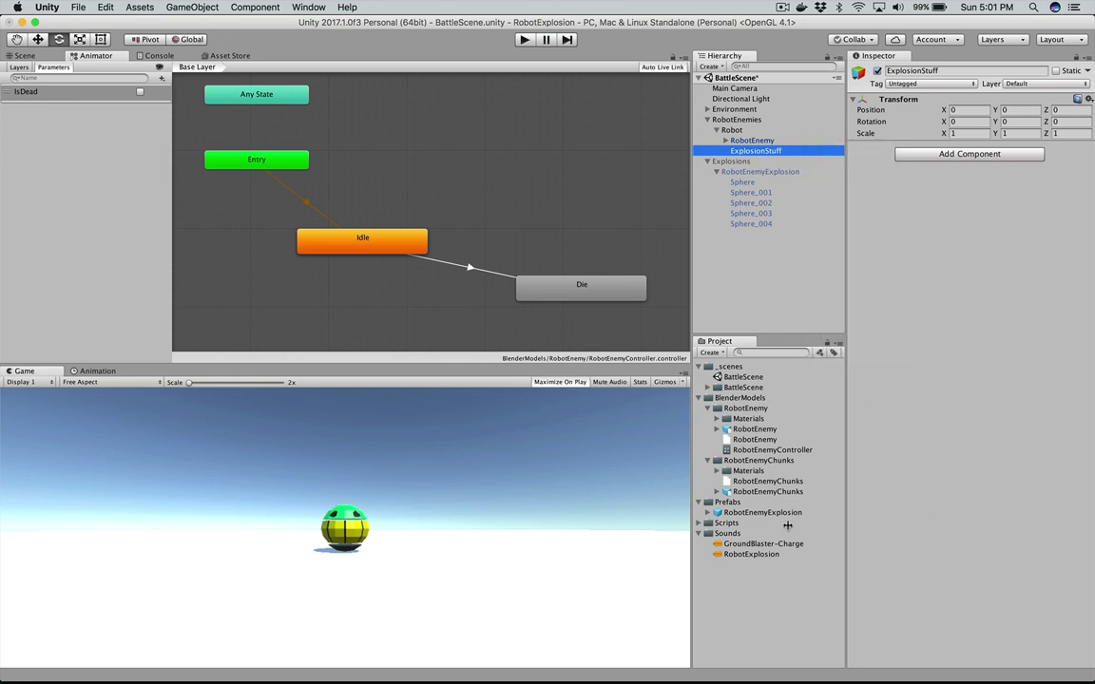
# Step: Attach the GroundBlaster-Charge clip to ExplosionStuff, then delete ExplosionStuff from under Robot
pyautogui.click(747, 544)
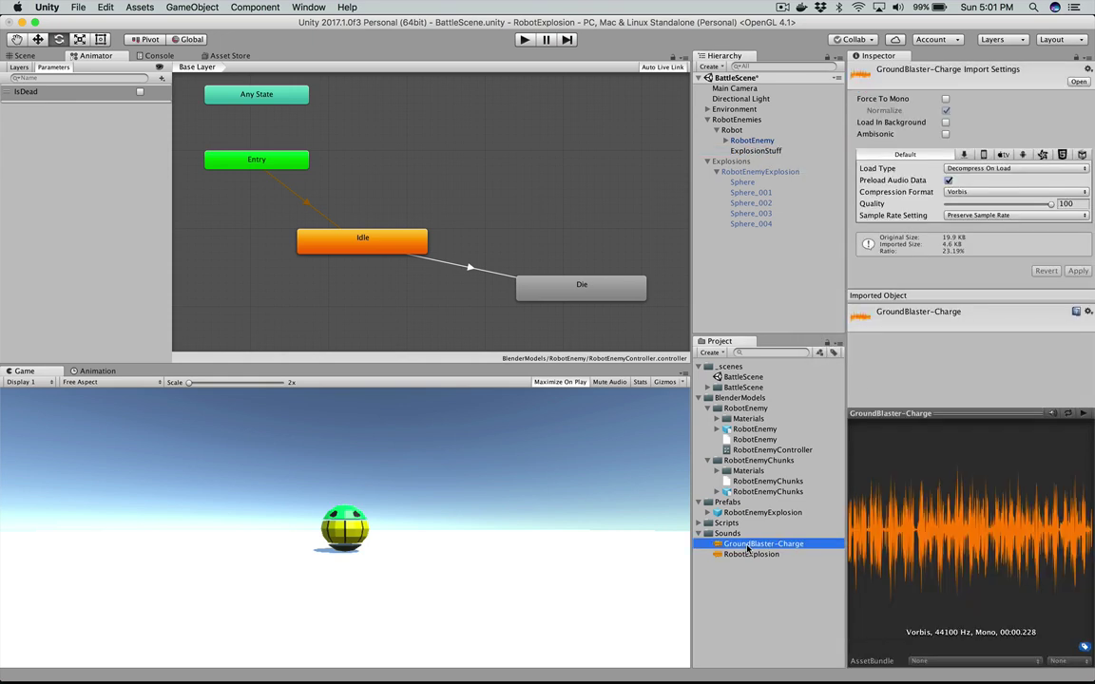
pyautogui.moveTo(747, 548); pyautogui.dragTo(758, 153)
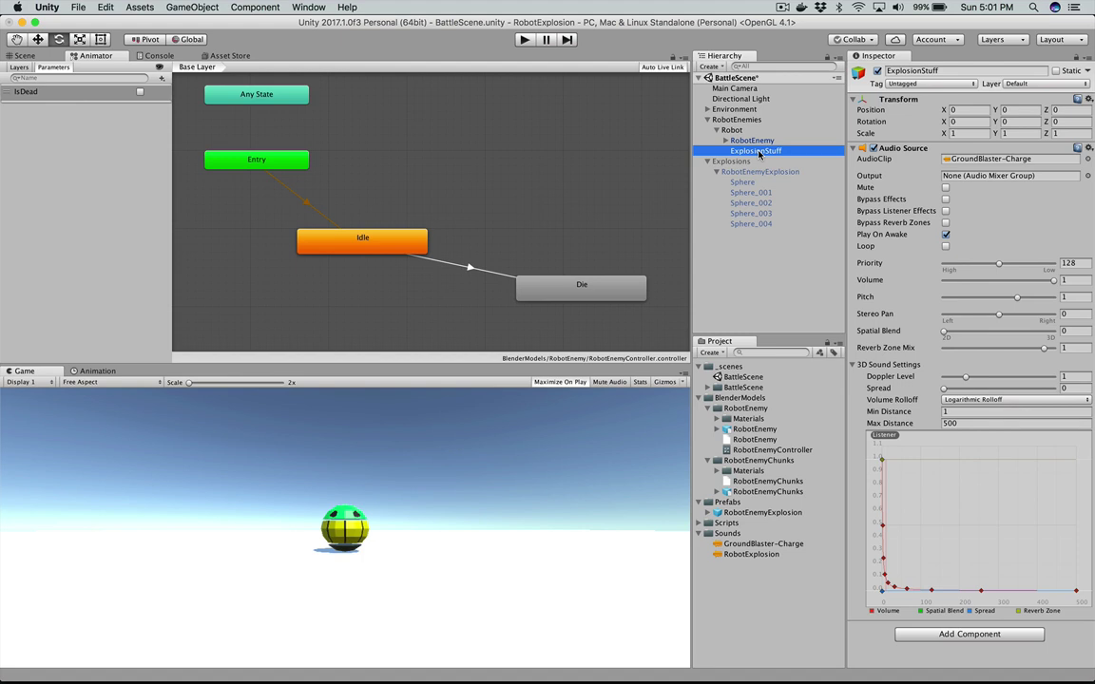
pyautogui.rightClick(758, 154)
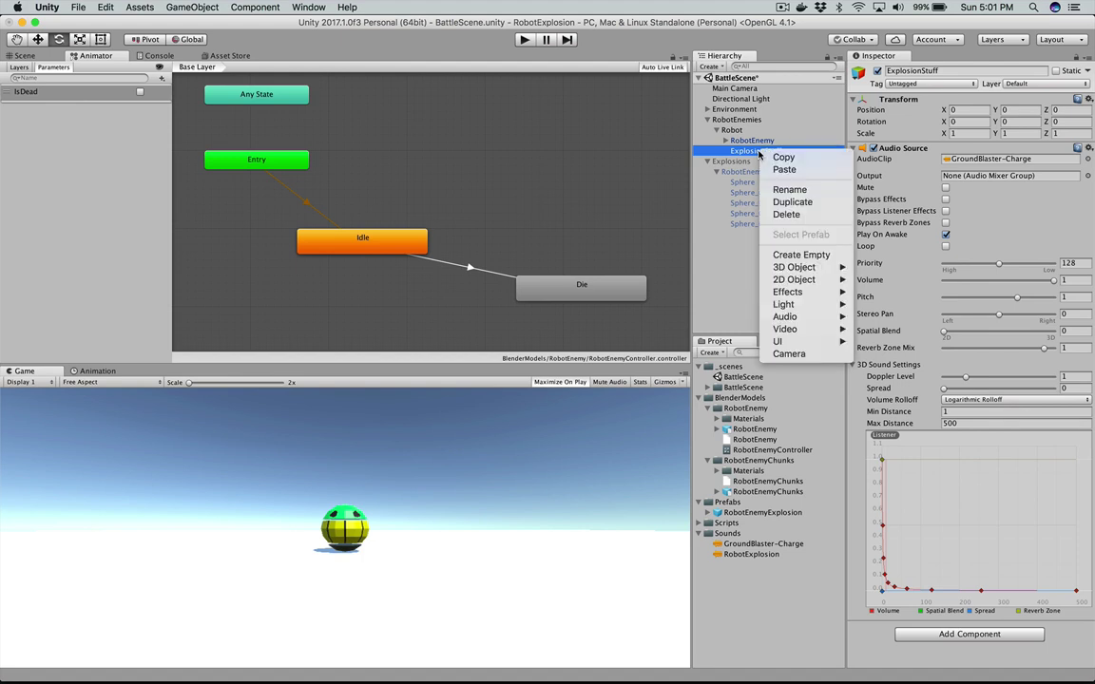
pyautogui.click(756, 633)
pyautogui.click(763, 543)
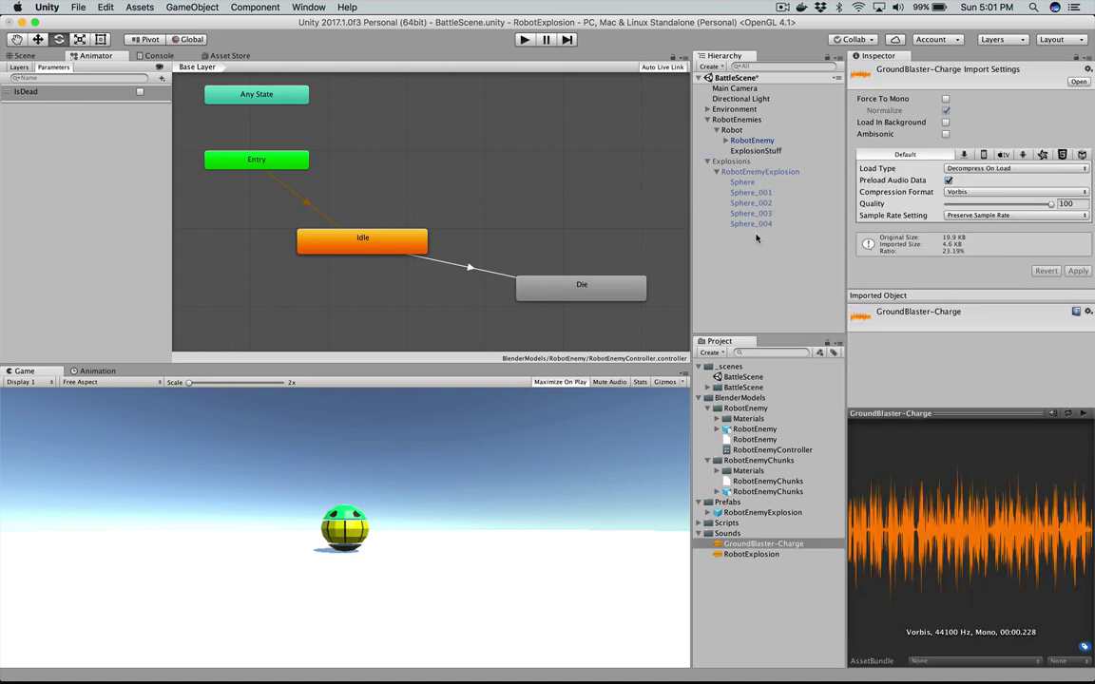
pyautogui.moveTo(757, 239); pyautogui.dragTo(762, 153)
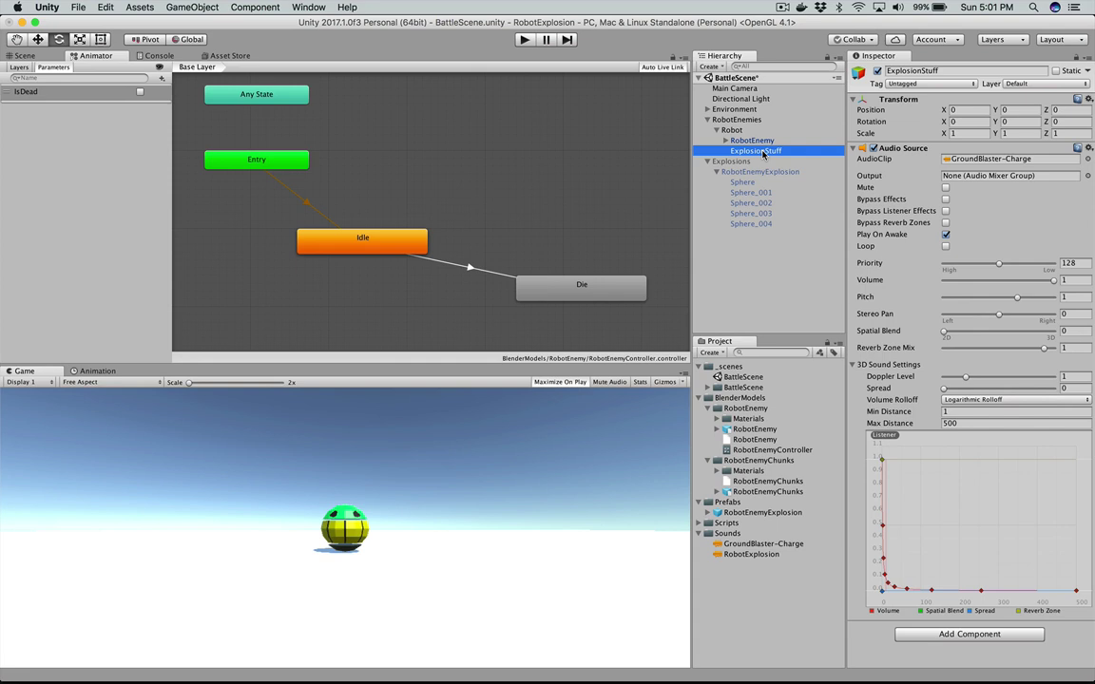
pyautogui.press('super+BackSpace')
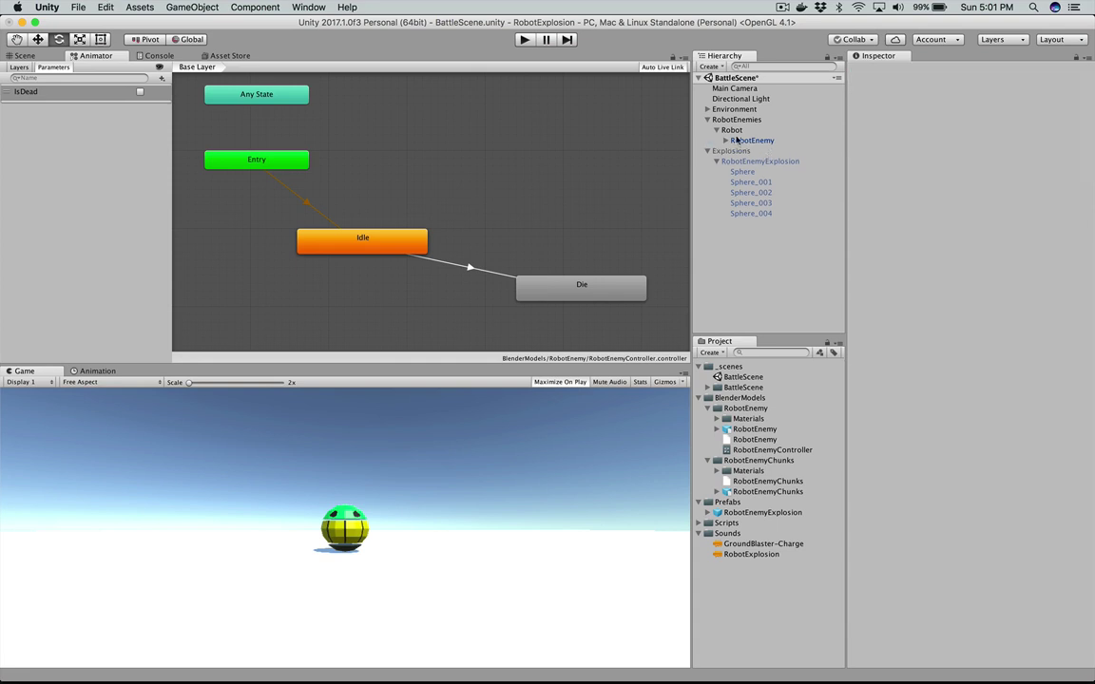
# Step: Create an empty child of Robot named PrechargeSound
pyautogui.click(732, 132)
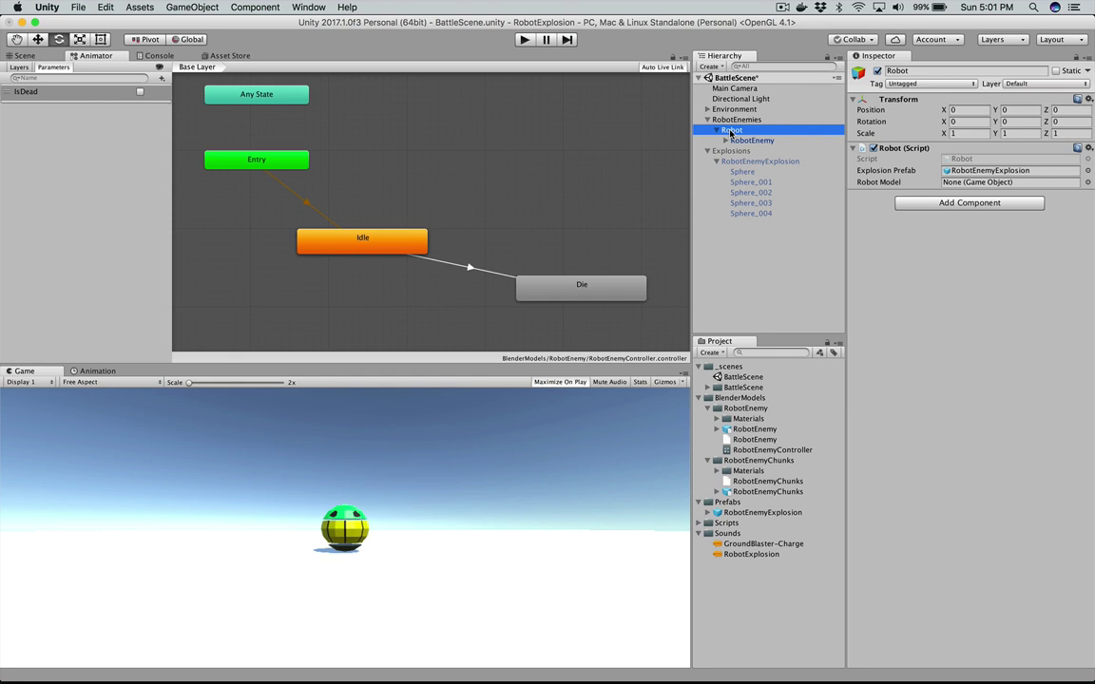
pyautogui.rightClick(732, 133)
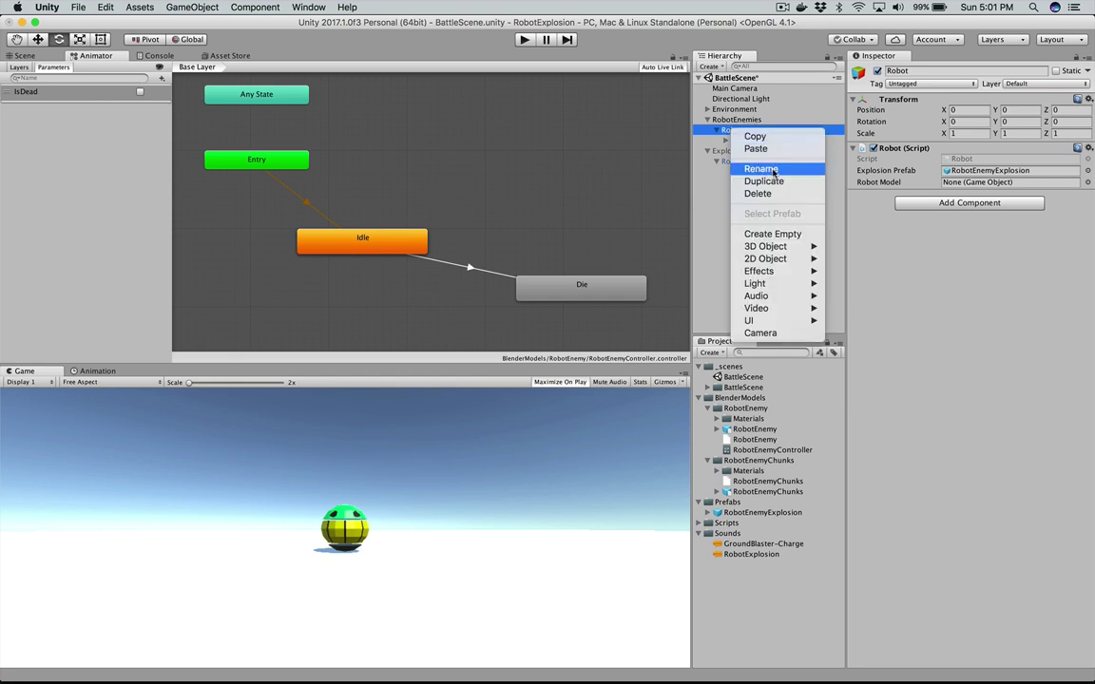
pyautogui.click(772, 235)
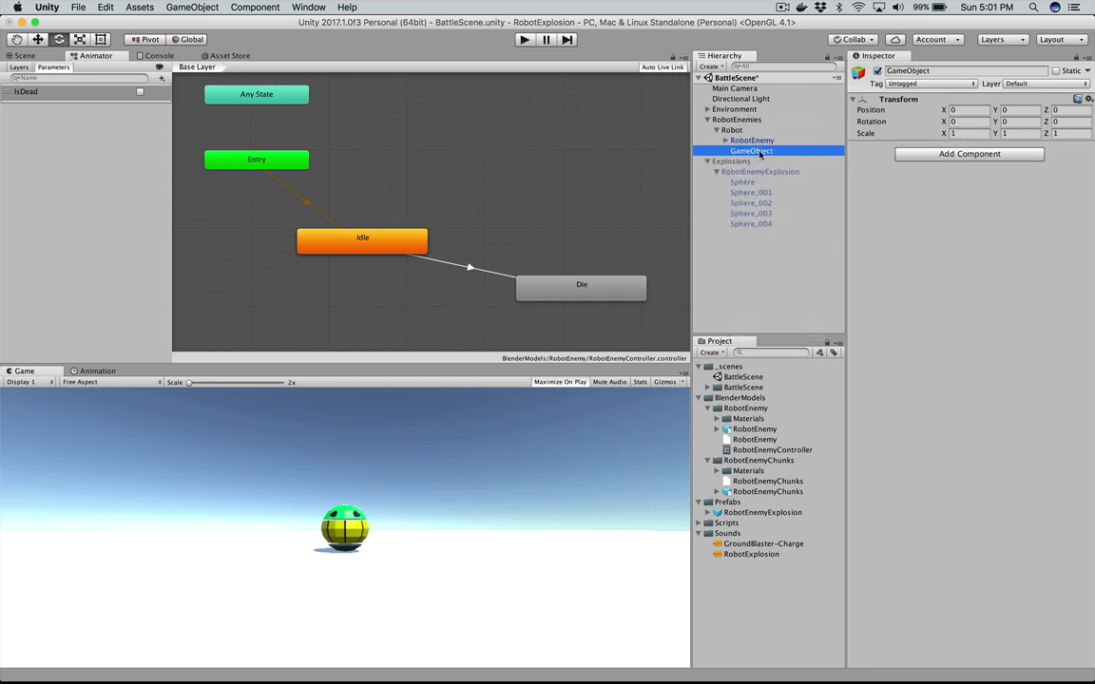
pyautogui.press('Return')
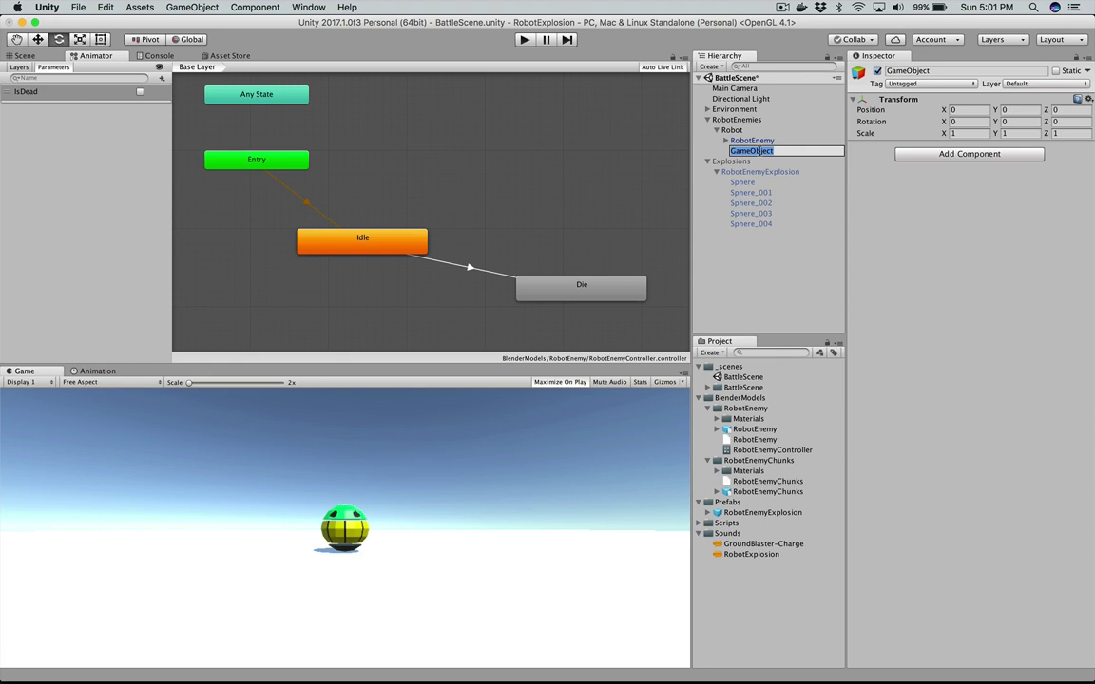
pyautogui.write('PrechargeSound')
pyautogui.press('Return')
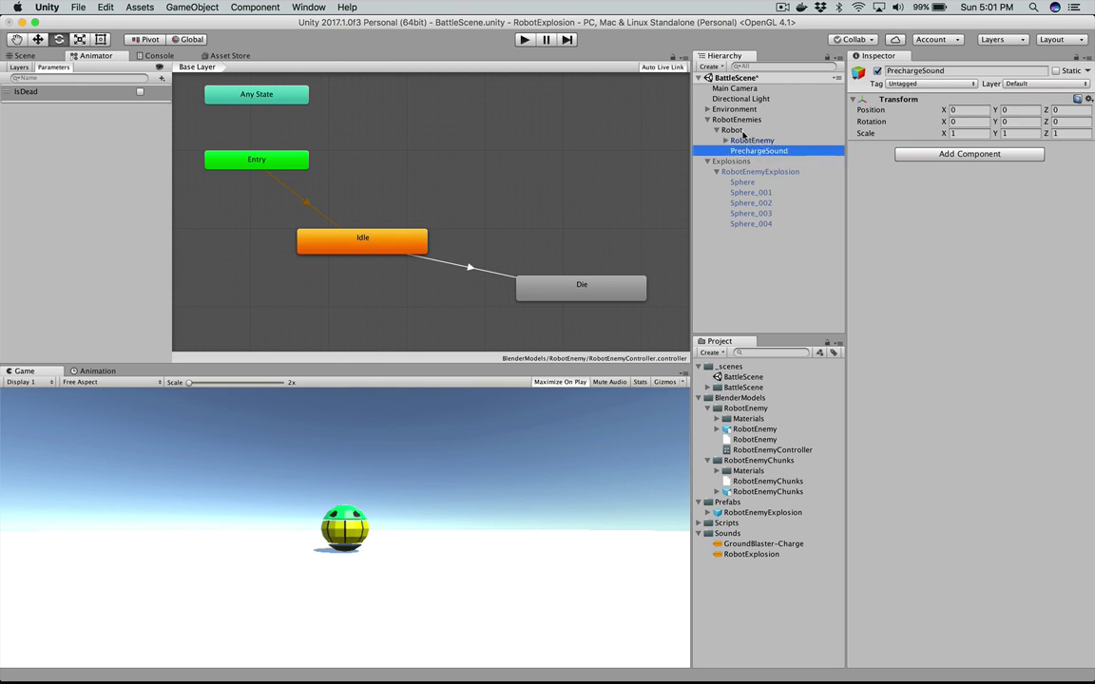
# Step: Create a second empty child of Robot named ExplosionSound
pyautogui.click(732, 130)
pyautogui.rightClick(747, 131)
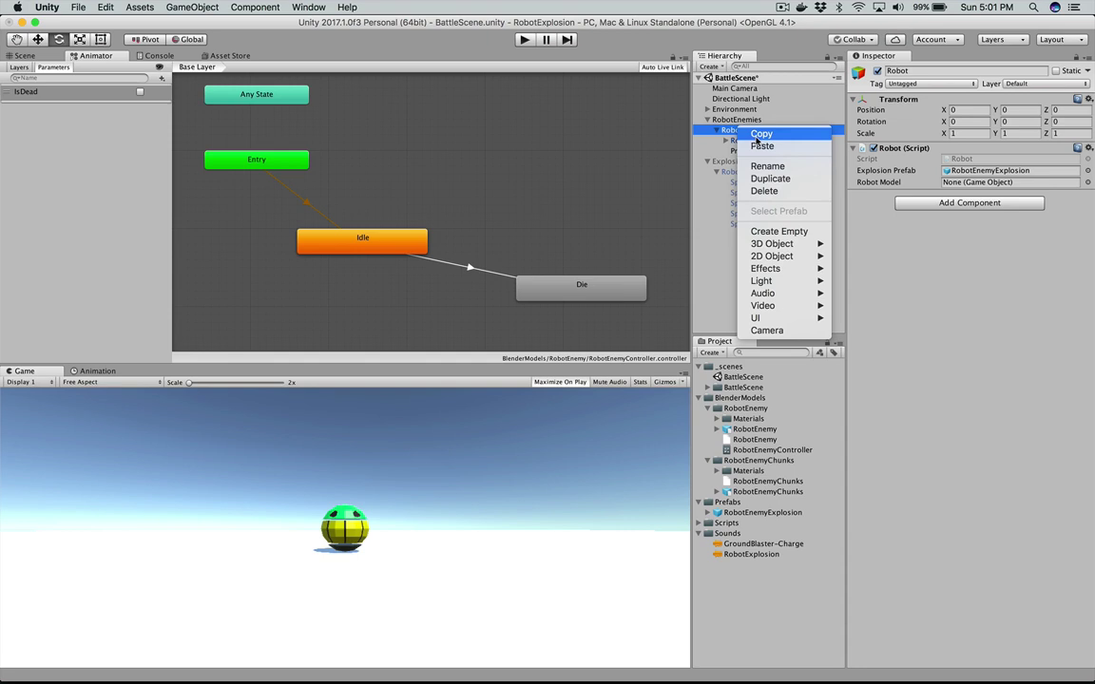
pyautogui.click(770, 230)
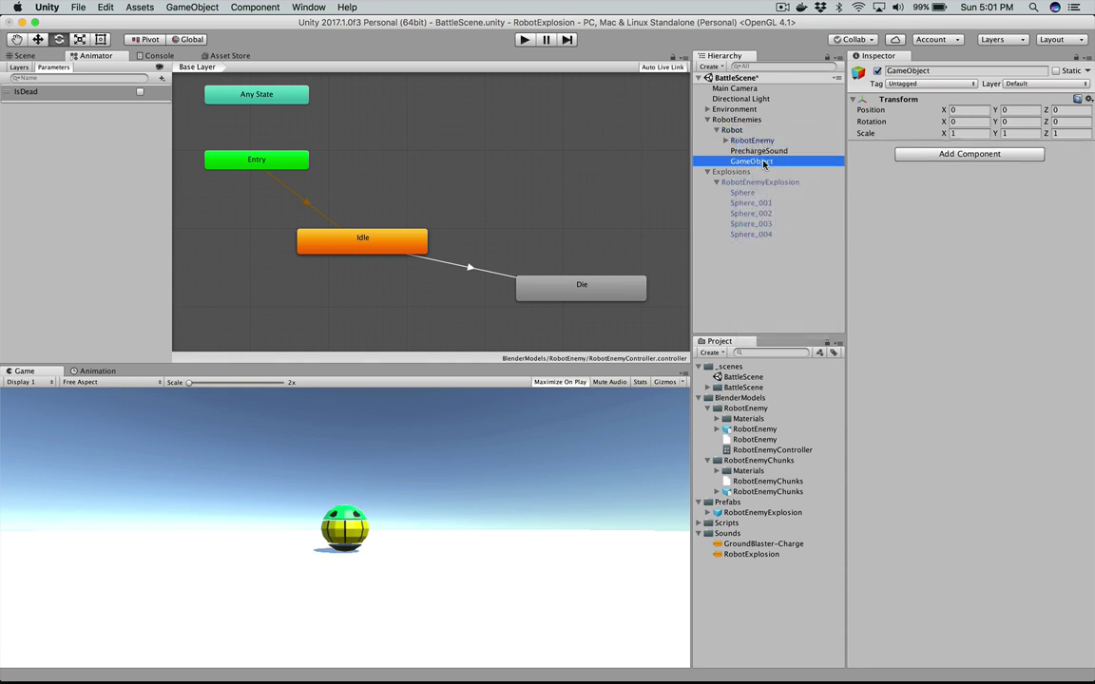
pyautogui.click(763, 161)
pyautogui.write('Expl')
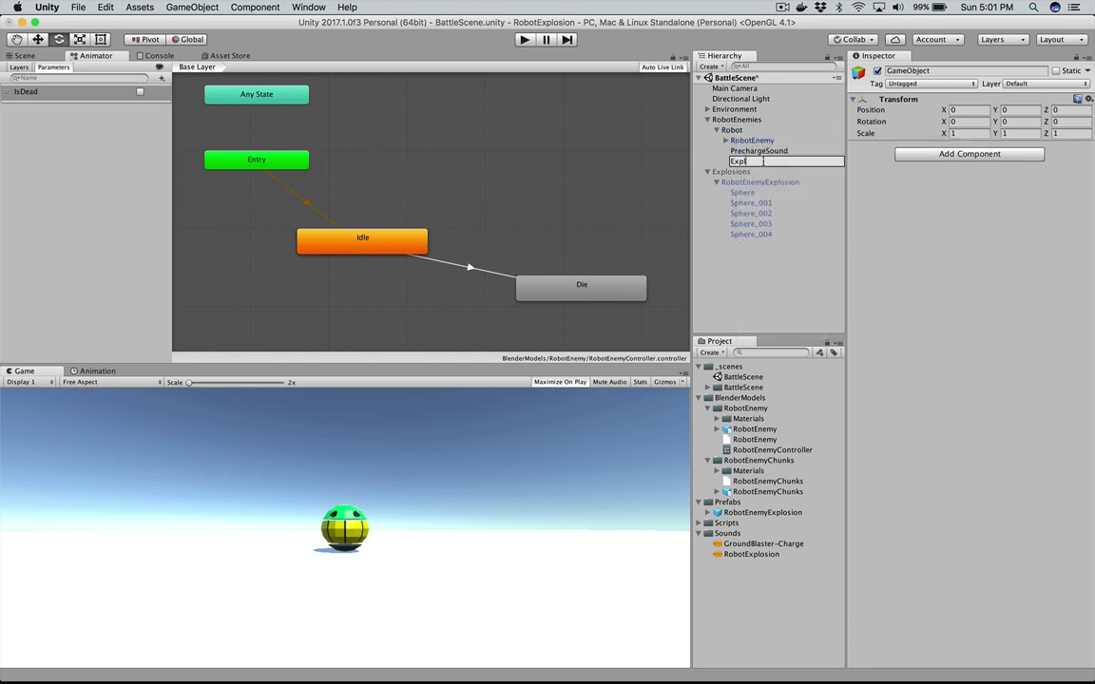
pyautogui.write('osionSound')
pyautogui.press('Return')
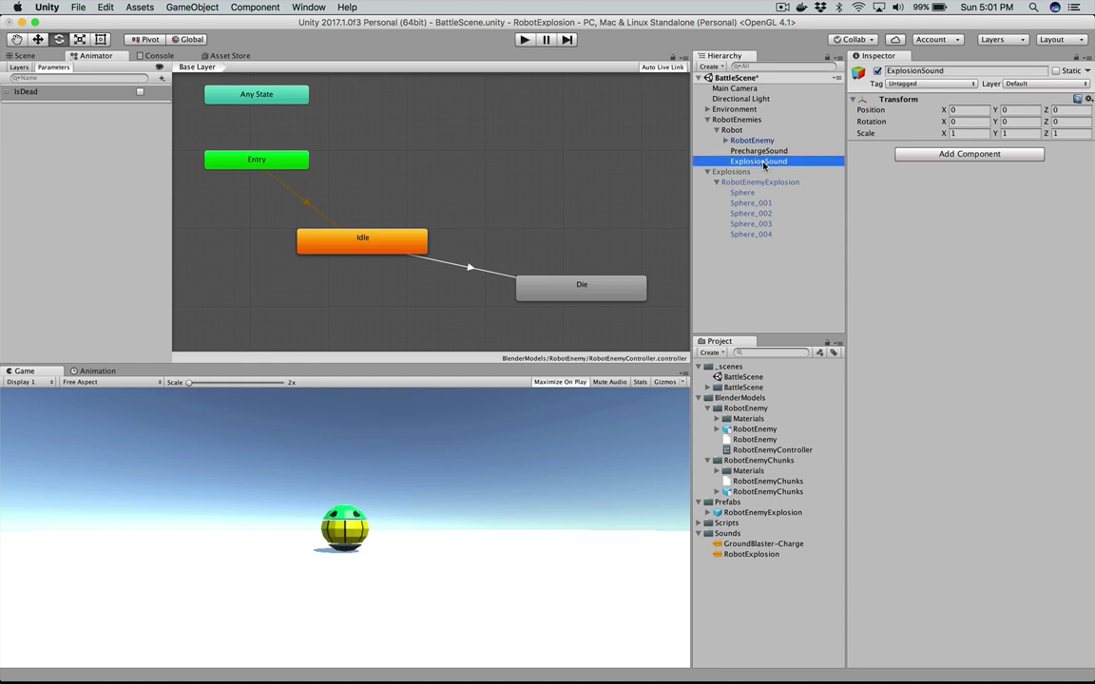
# Step: Create a third empty child of Robot named ExplosionParticles
pyautogui.click(734, 130)
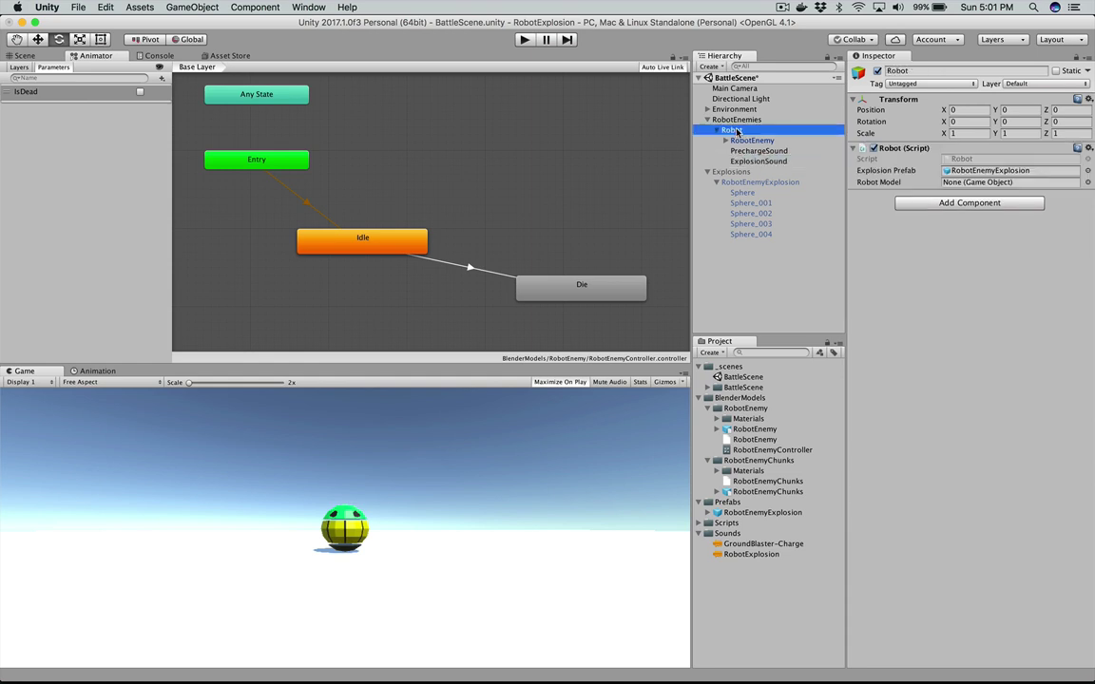
pyautogui.rightClick(736, 132)
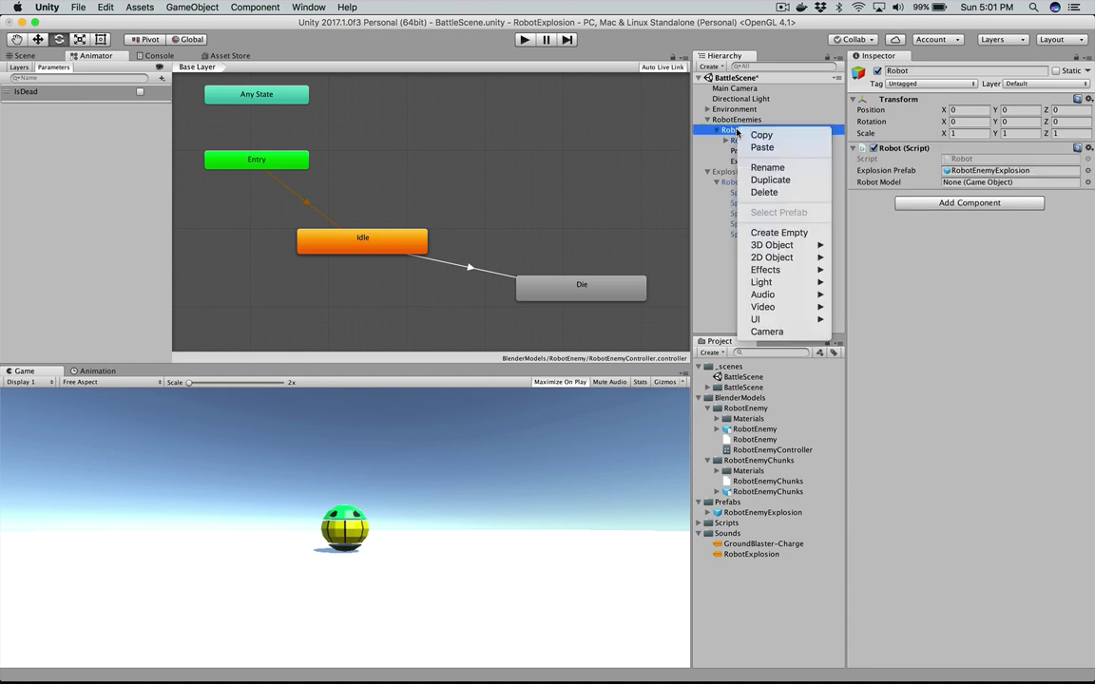
pyautogui.click(785, 233)
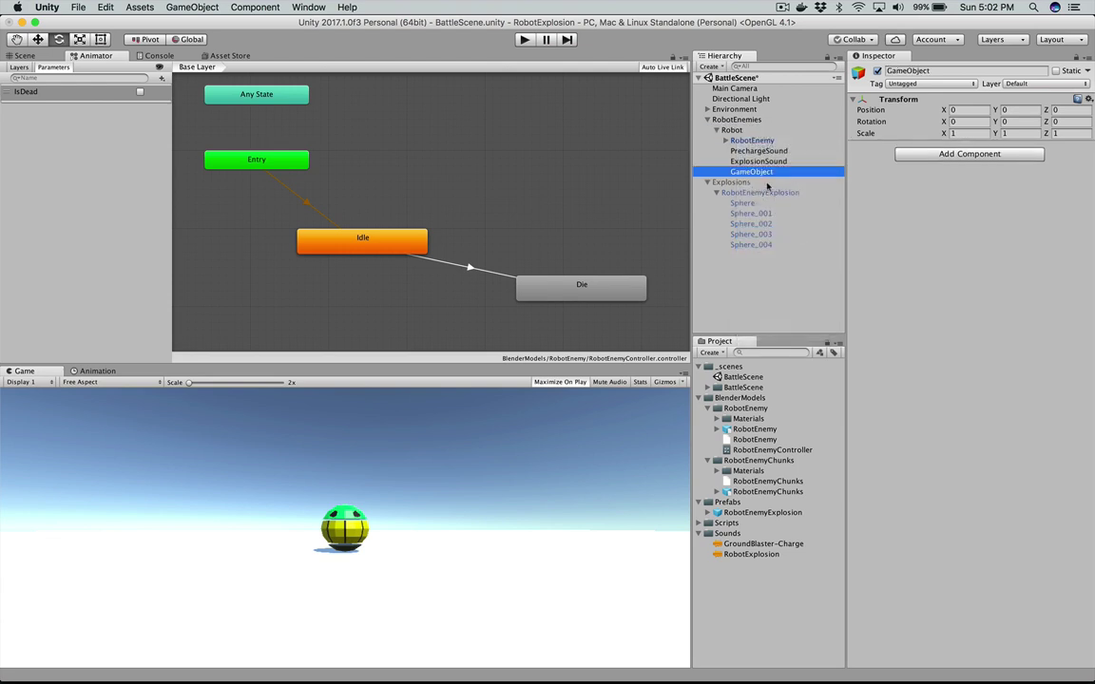
pyautogui.press('Return')
pyautogui.write('Exp')
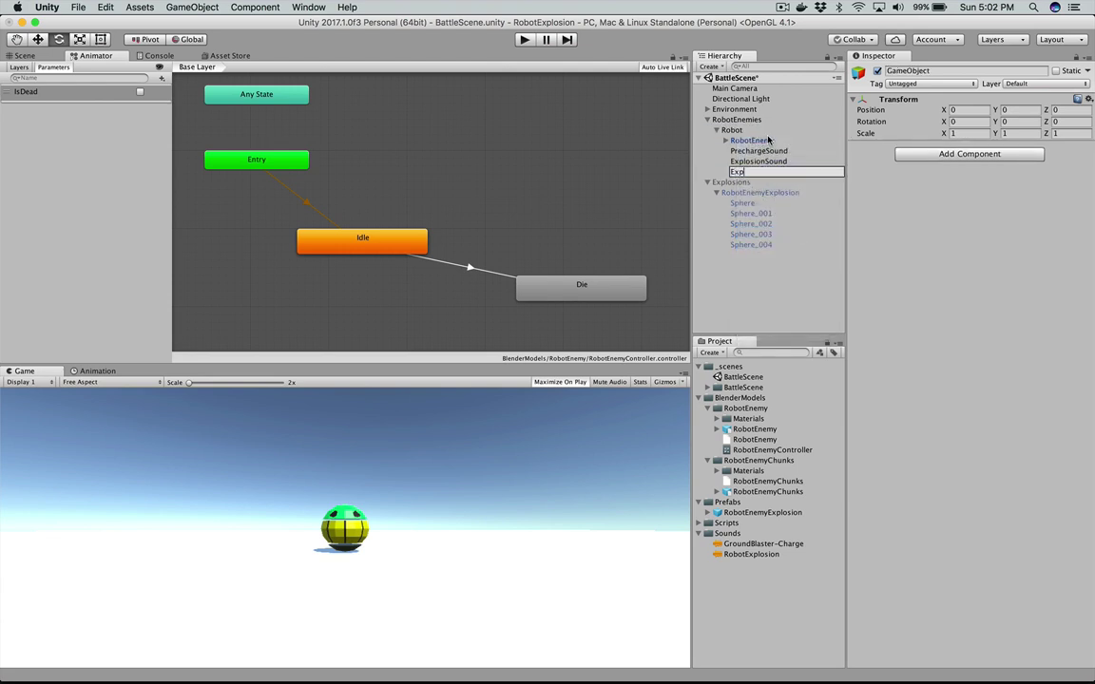
pyautogui.write('losionParticles')
pyautogui.press('Return')
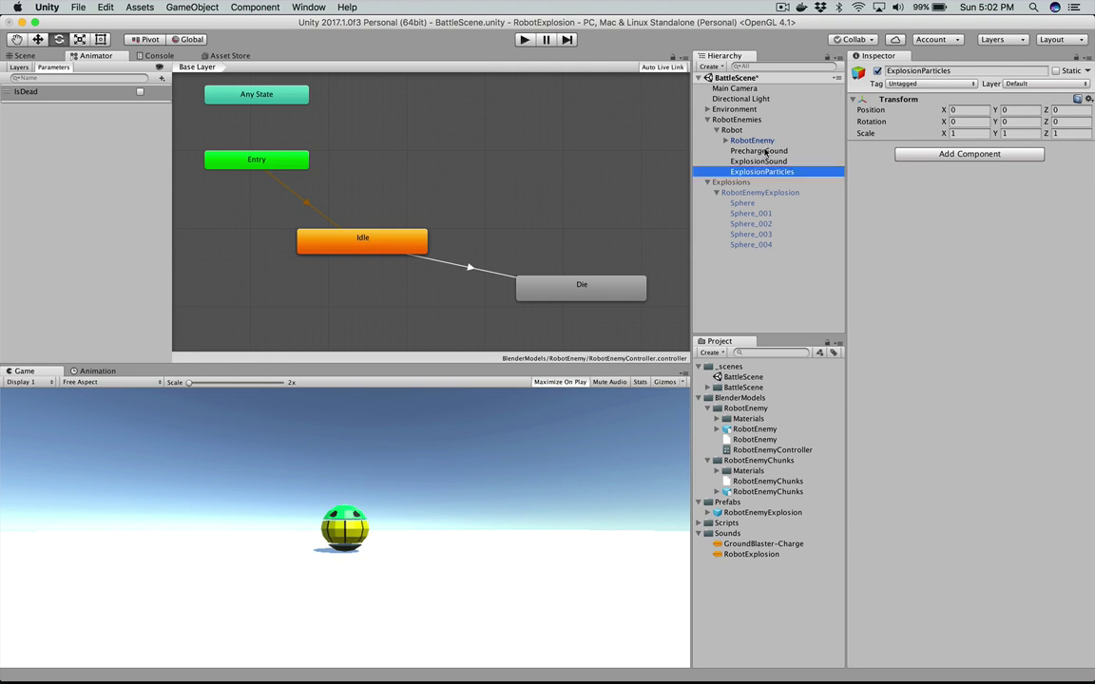
pyautogui.click(774, 150)
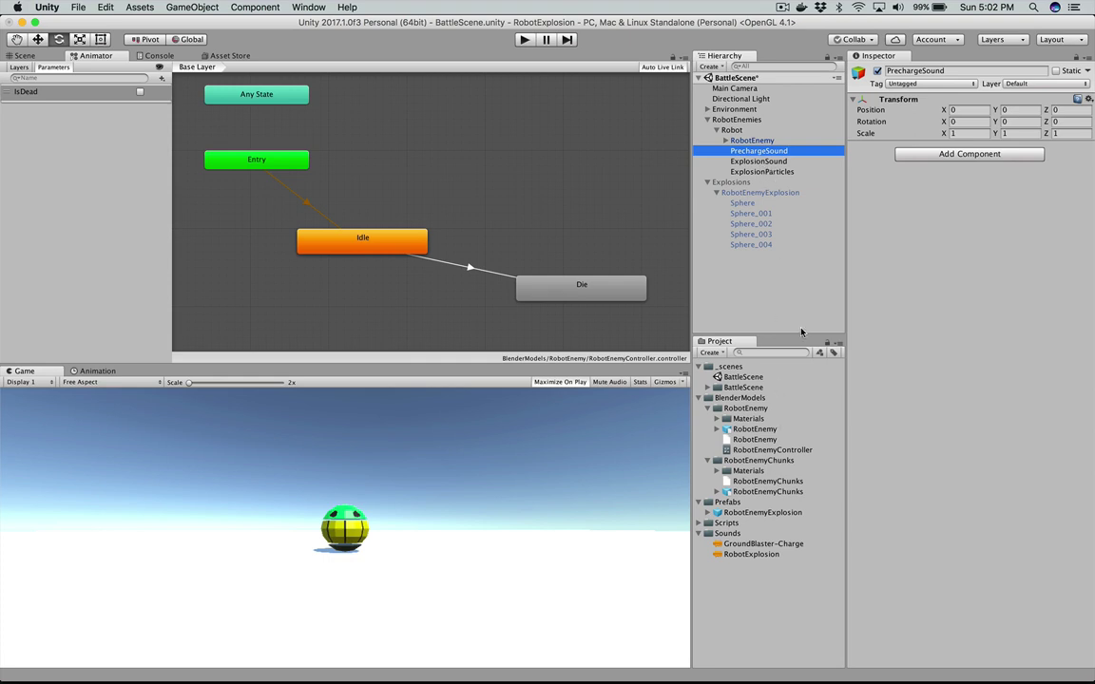
pyautogui.click(772, 173)
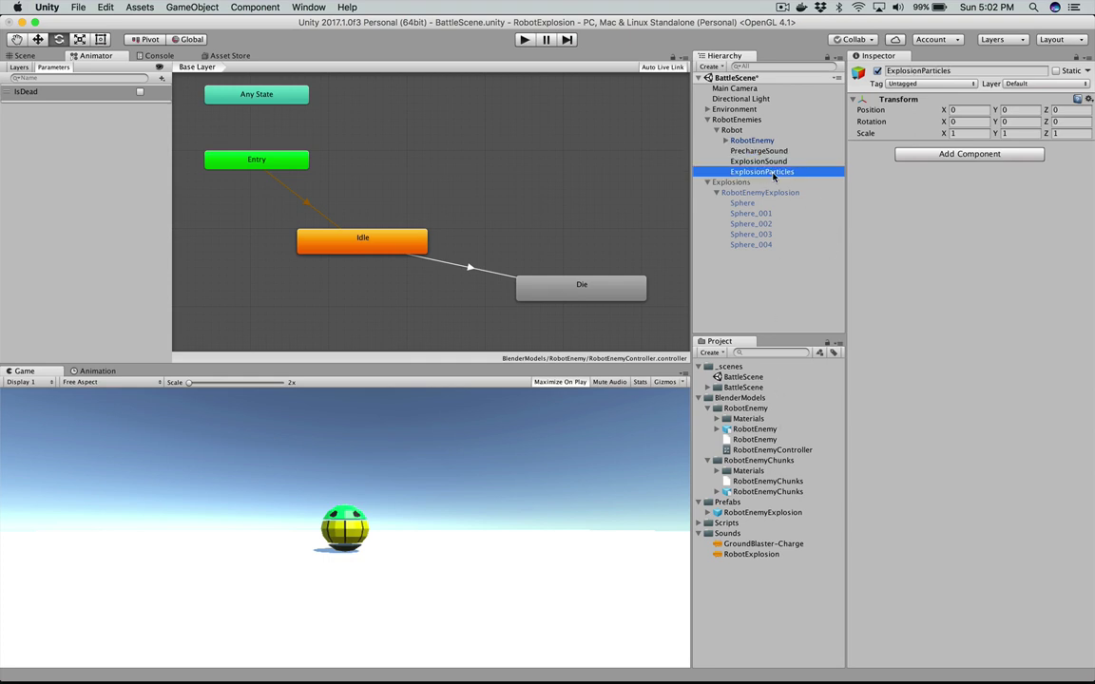
pyautogui.press('Up')
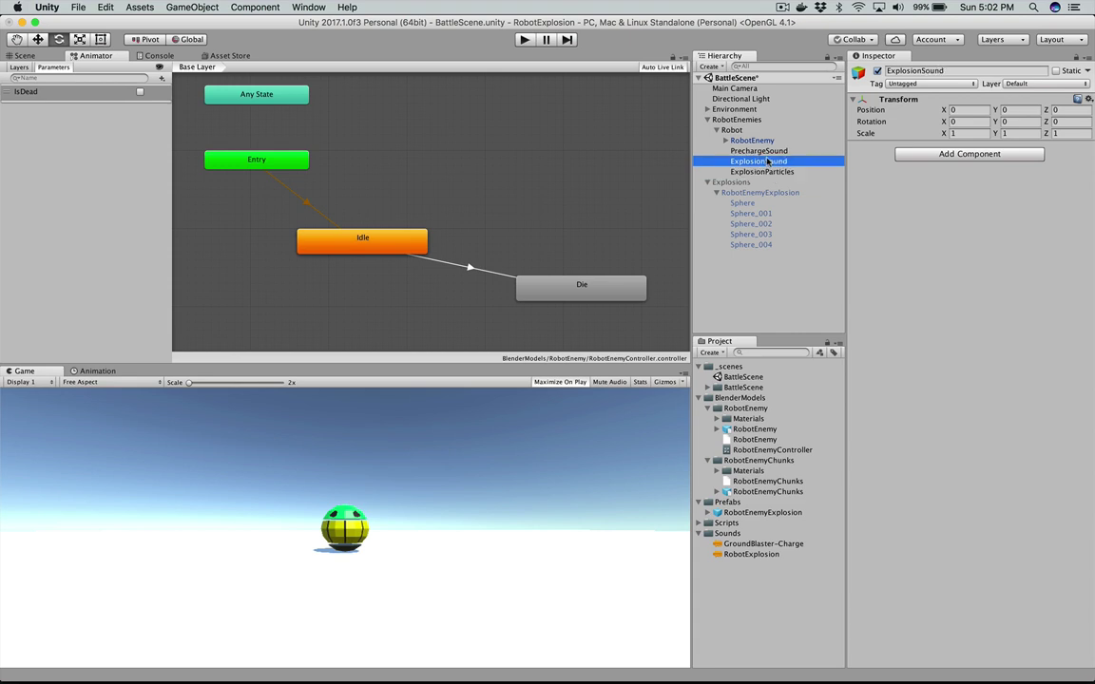
pyautogui.press('Up')
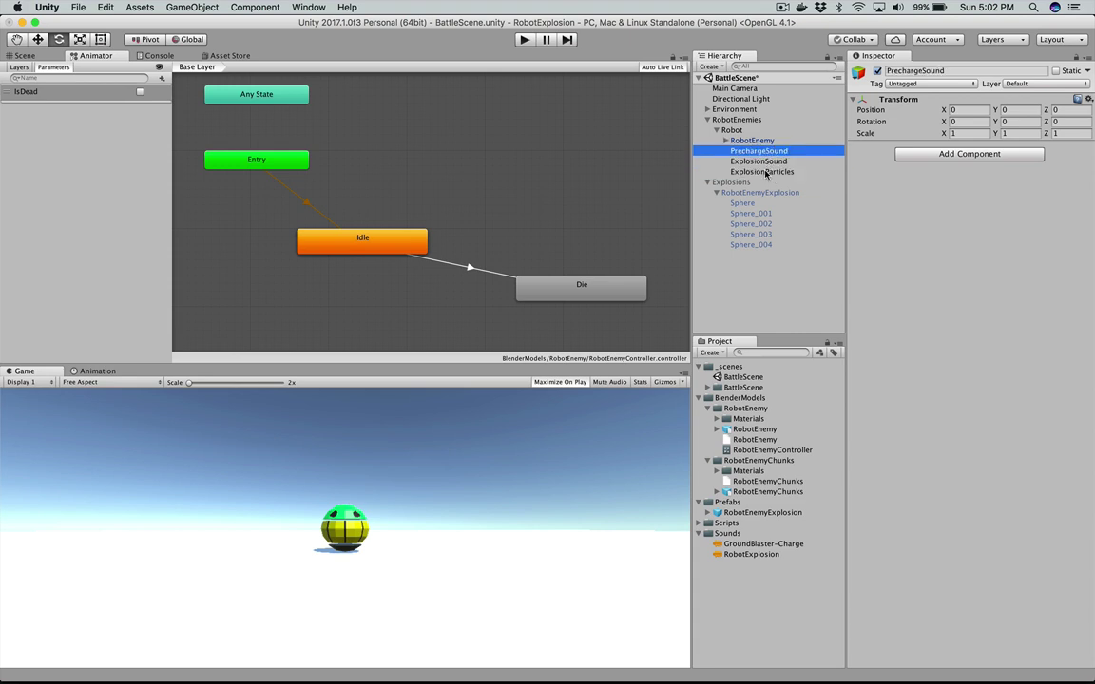
# Step: Give PrechargeSound an Audio Source using the GroundBlaster-Charge clip
pyautogui.click(765, 173)
pyautogui.click(766, 545)
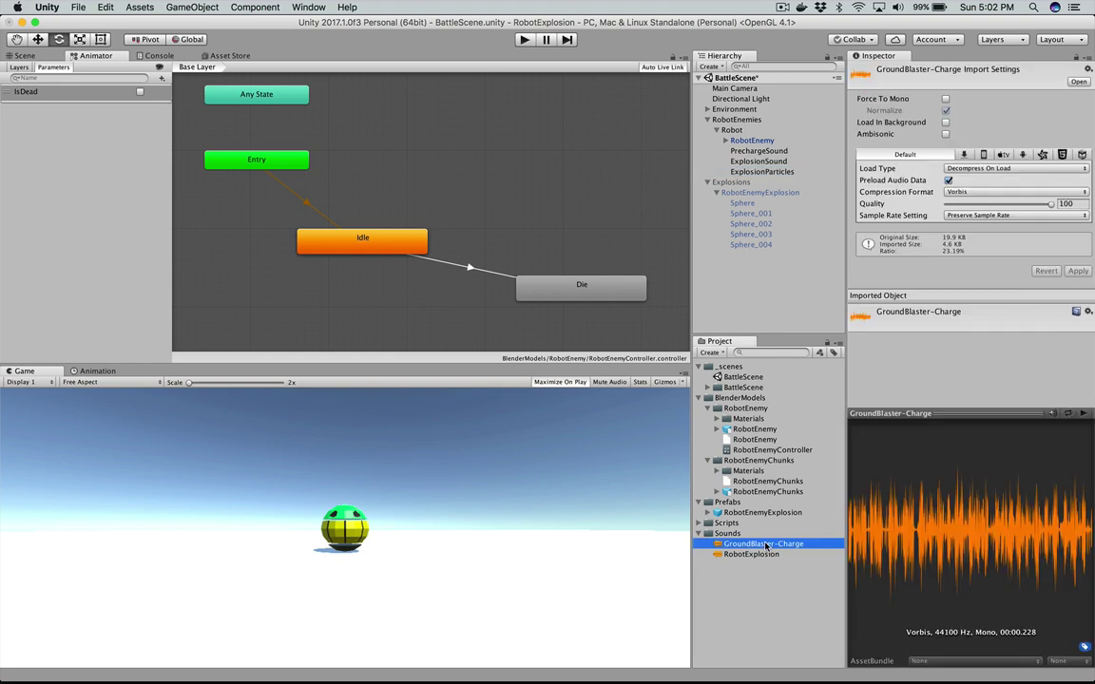
pyautogui.moveTo(766, 546); pyautogui.dragTo(759, 154)
pyautogui.click(758, 152)
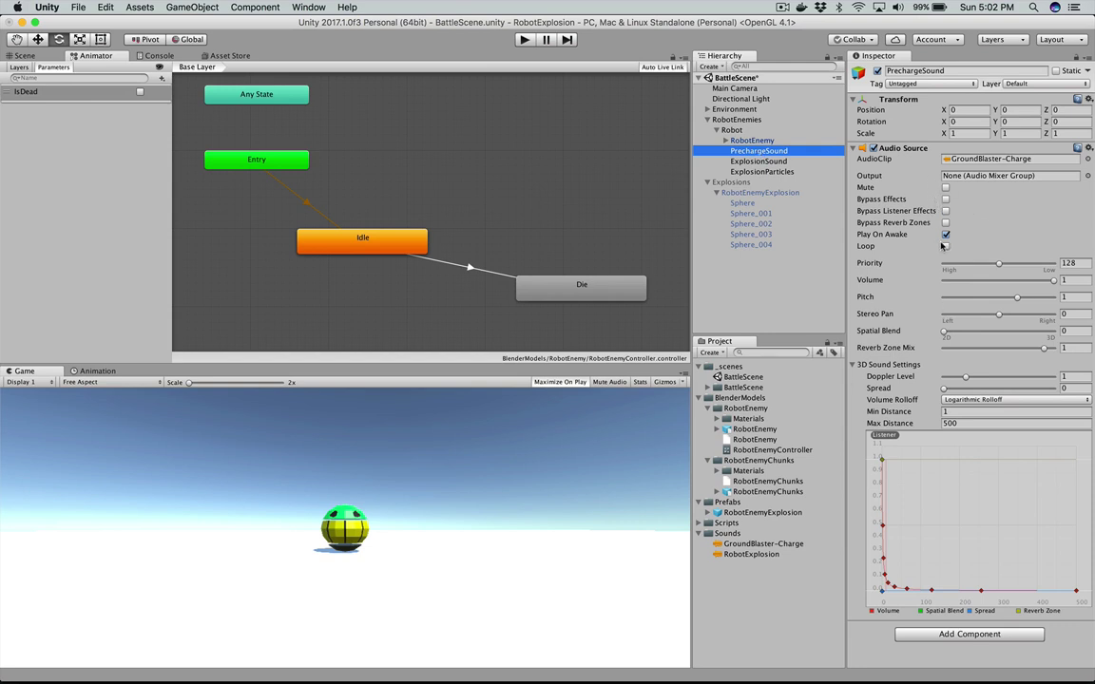
# Step: Attach the RobotExplosion clip to ExplosionSound
pyautogui.click(757, 555)
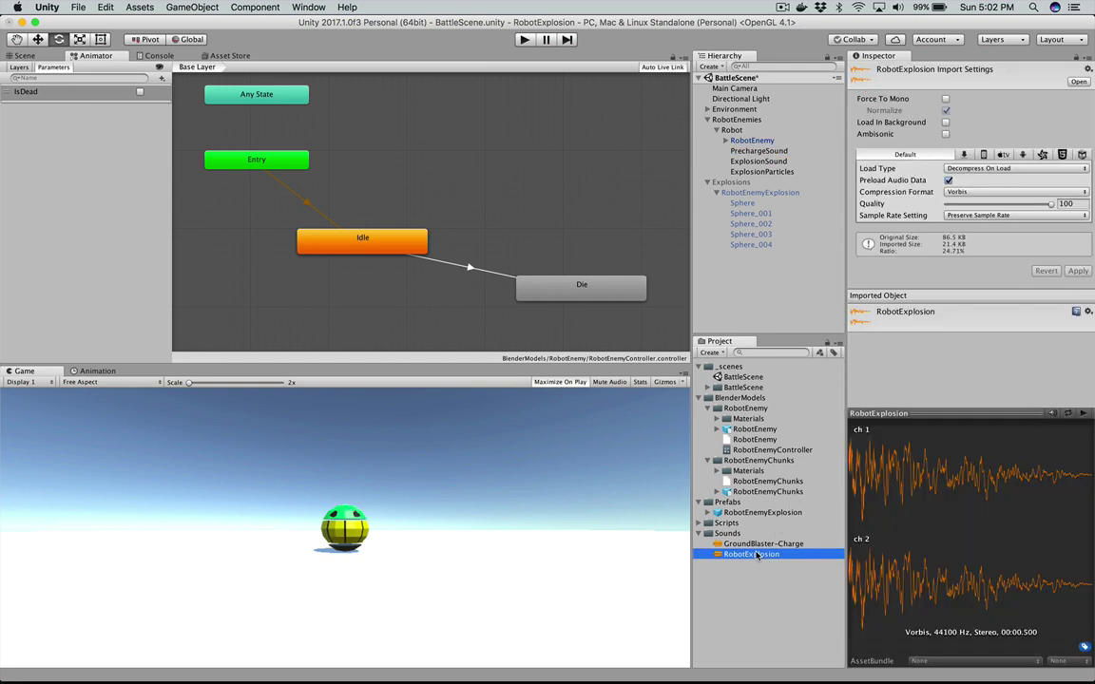
pyautogui.moveTo(758, 555); pyautogui.dragTo(759, 167)
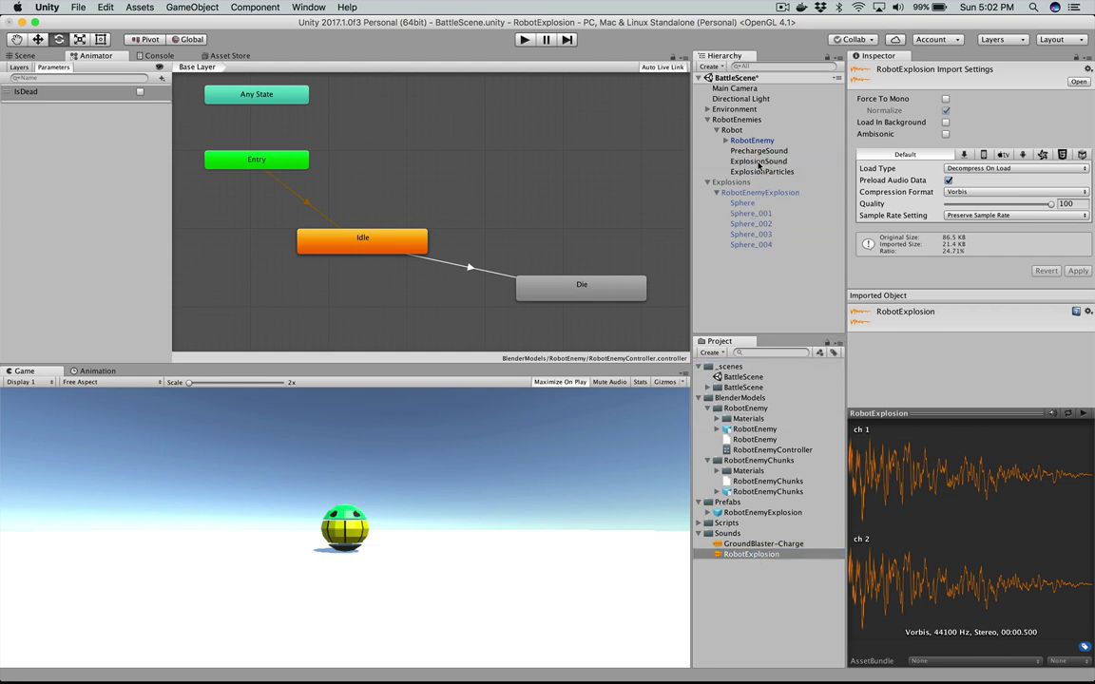
pyautogui.click(759, 172)
# Step: Add a Particle System under ExplosionParticles and show the Scene view
pyautogui.rightClick(758, 174)
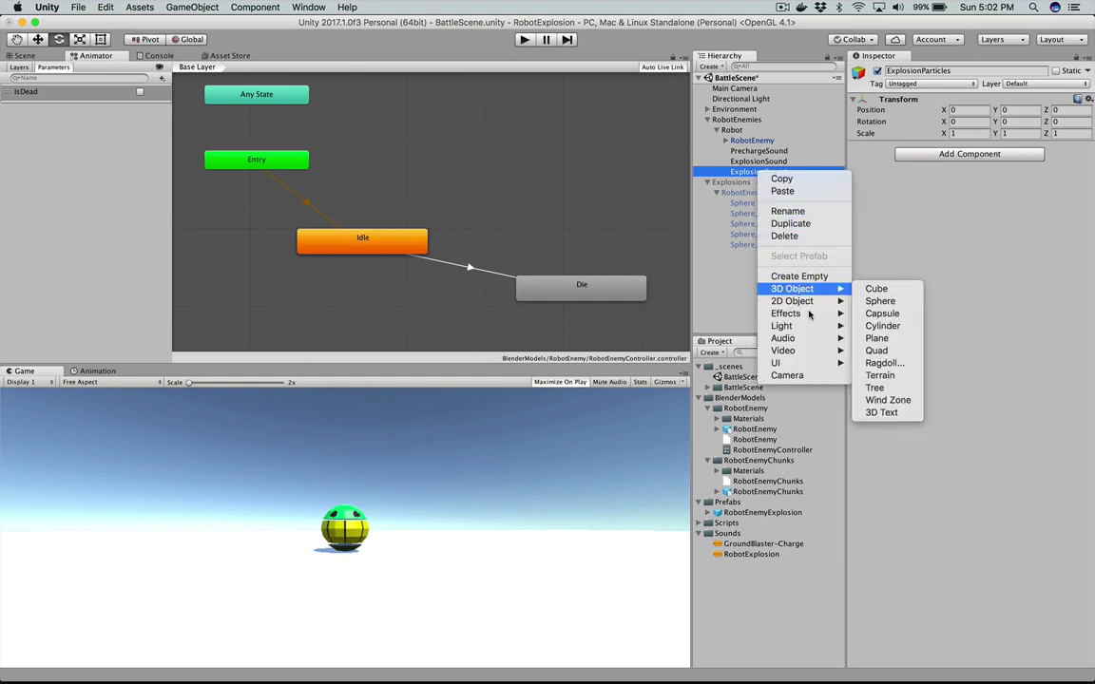
pyautogui.moveTo(823, 317)
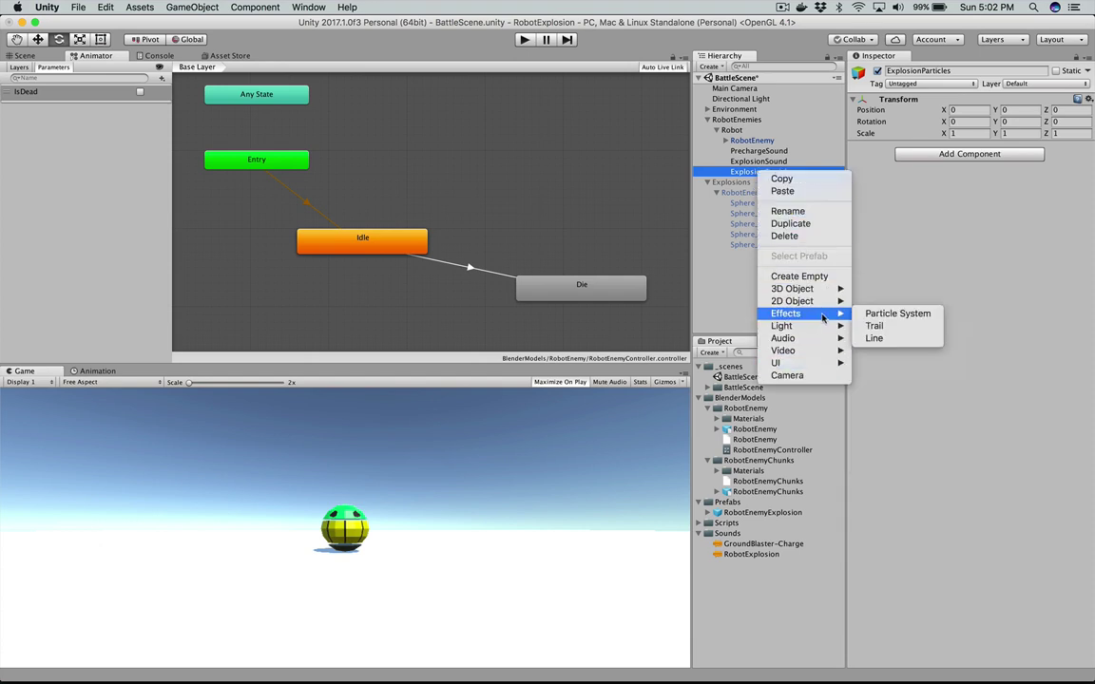
pyautogui.click(897, 313)
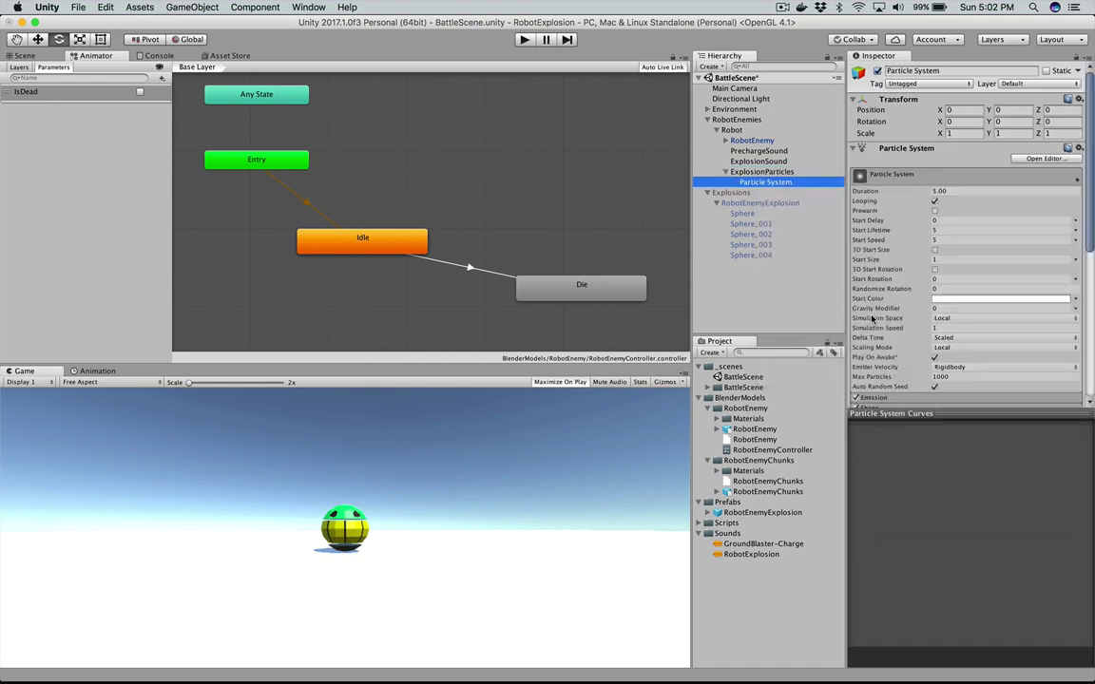
pyautogui.click(769, 172)
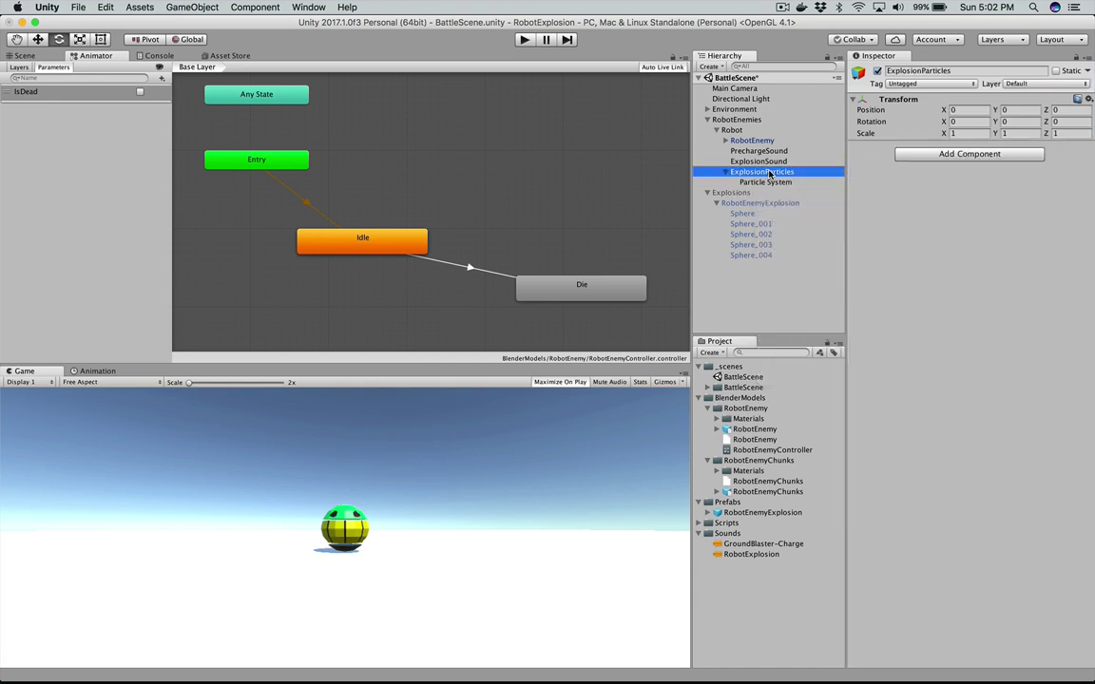
pyautogui.click(24, 56)
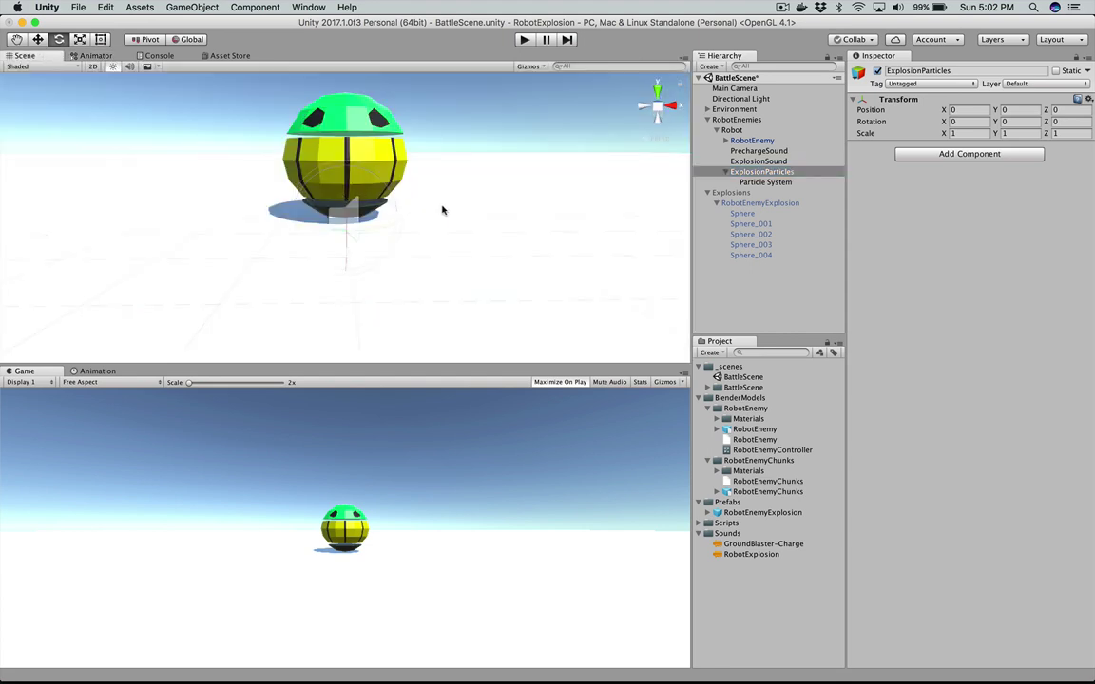
# Step: Change the particle system's emitter shape from Cone to Sphere
pyautogui.click(765, 182)
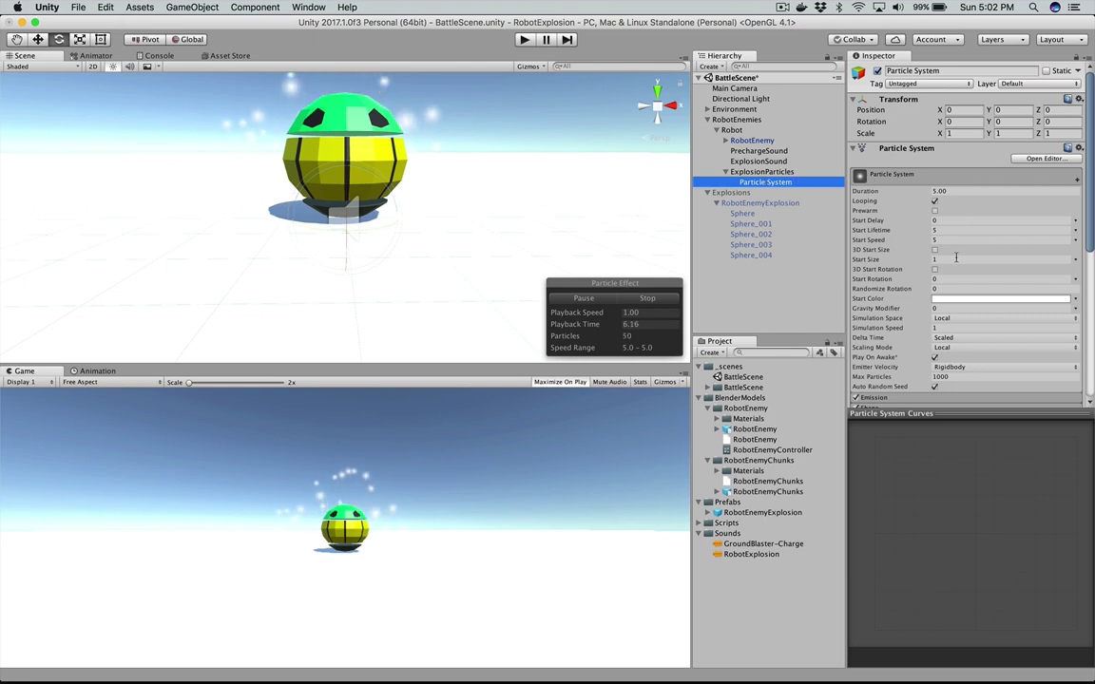
pyautogui.scroll(-5, 924, 278)
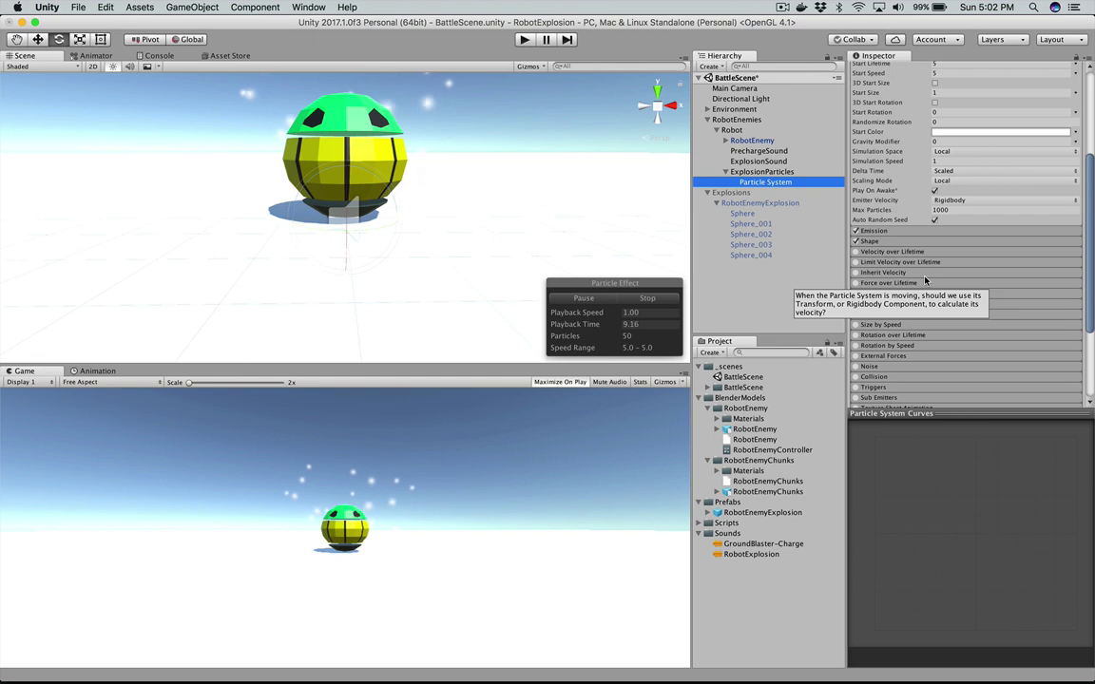
pyautogui.click(960, 241)
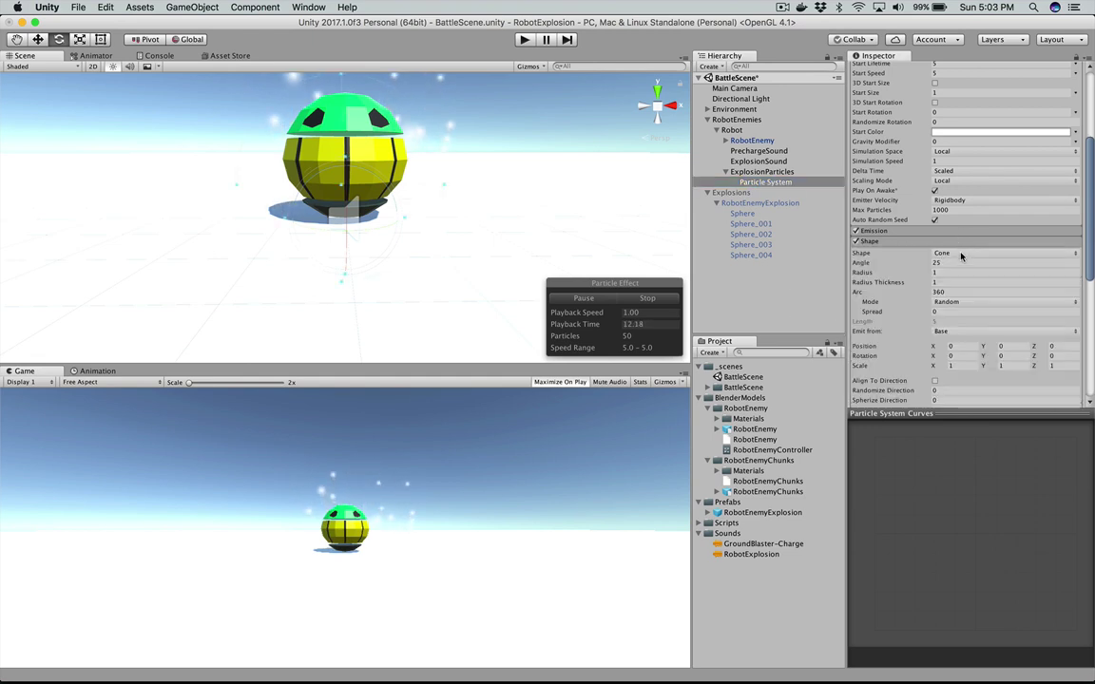
pyautogui.click(962, 253)
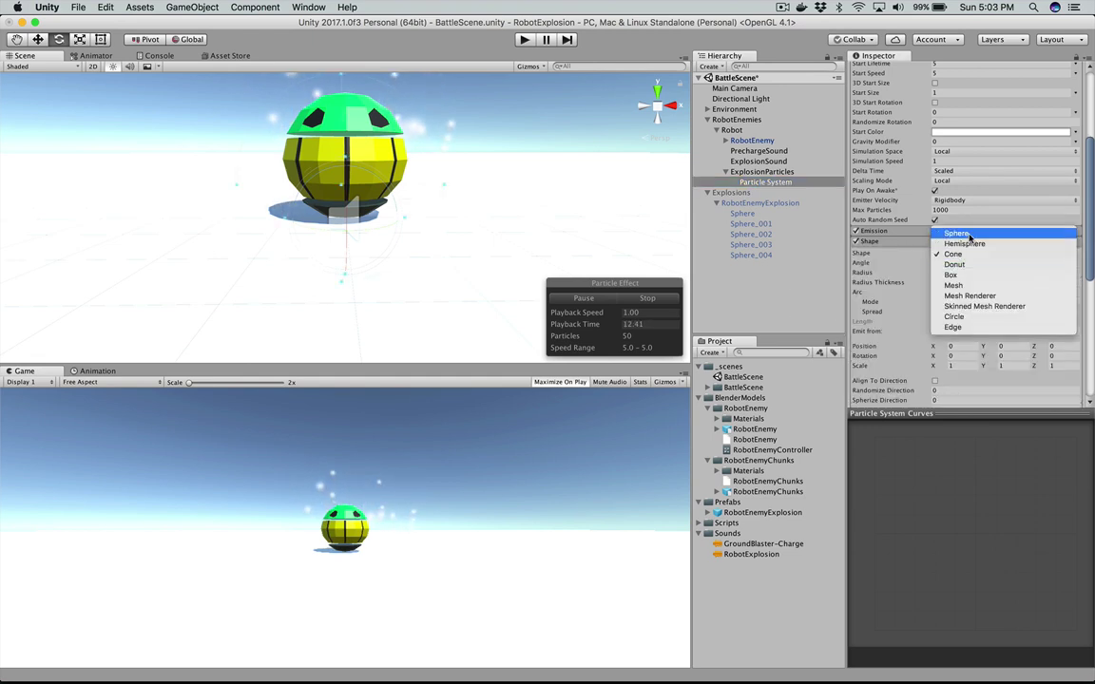
pyautogui.click(968, 235)
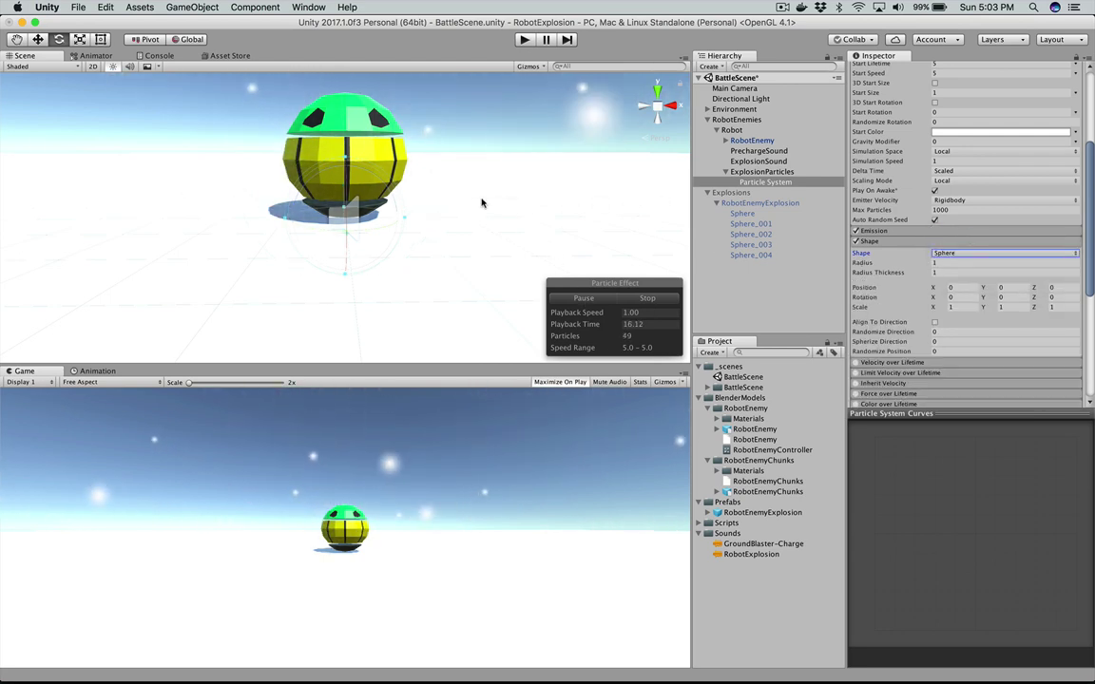
pyautogui.scroll(-3, 474, 217)
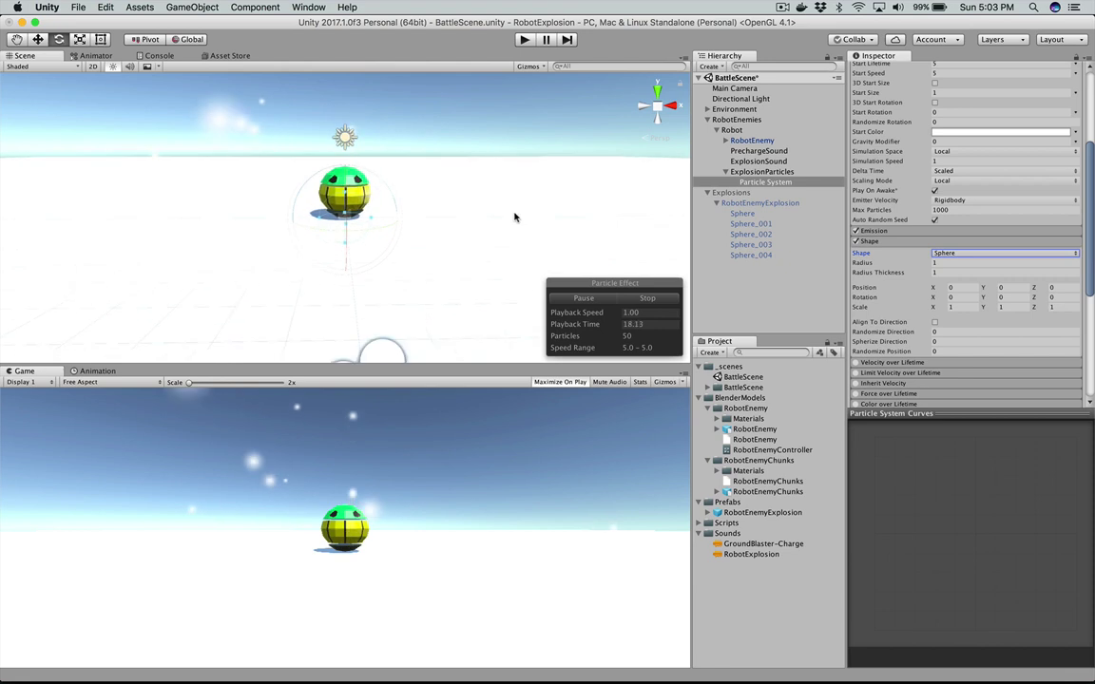
# Step: Set the particles' Start Color to orange (hue 42, saturation 168)
pyautogui.click(970, 133)
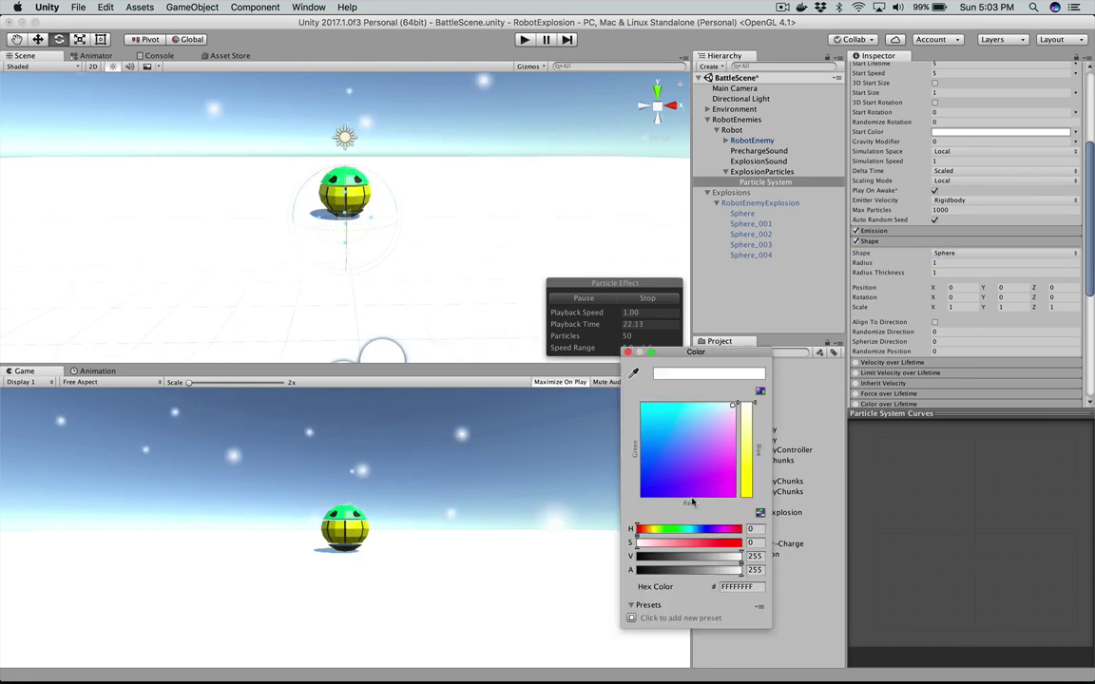
pyautogui.click(649, 528)
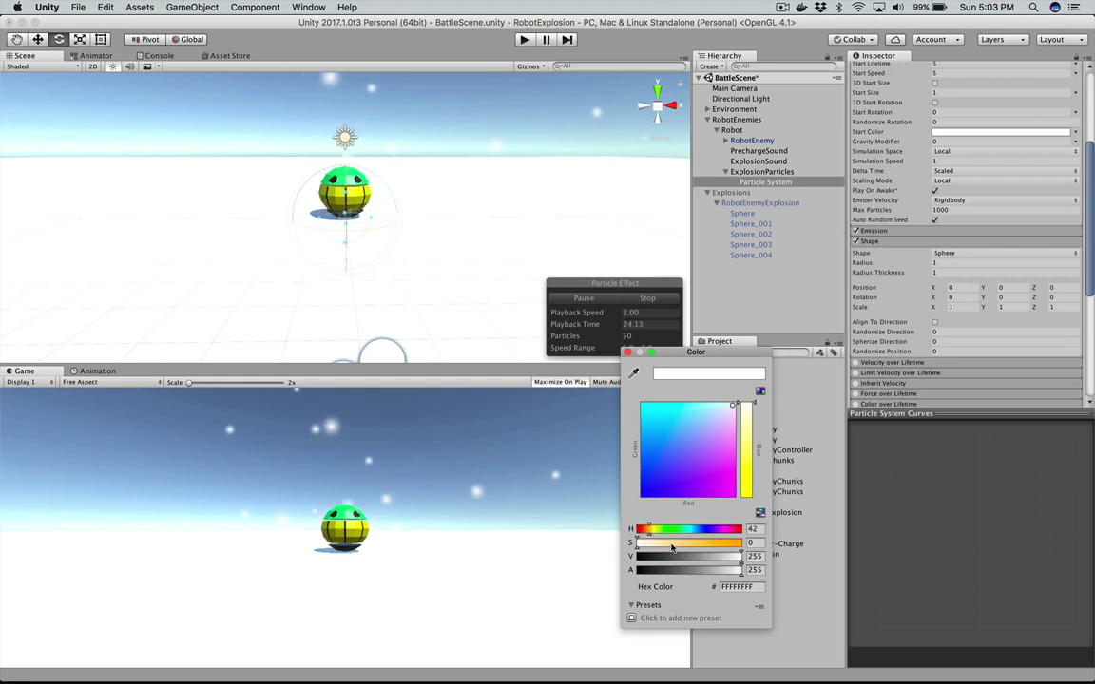
pyautogui.moveTo(672, 548); pyautogui.dragTo(688, 544)
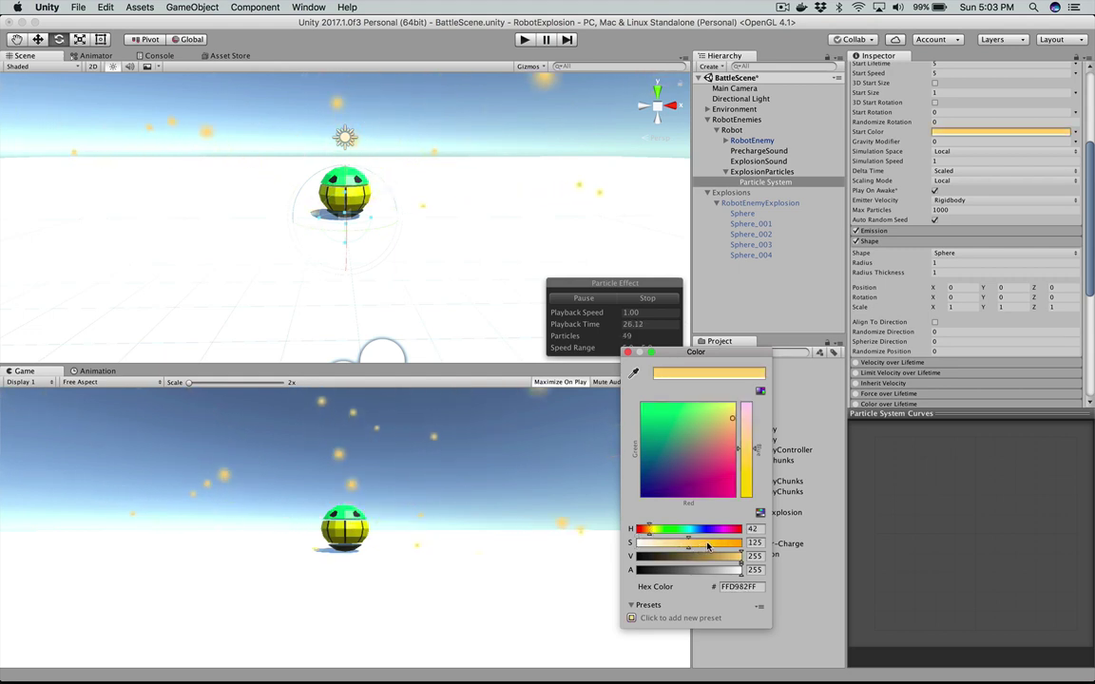
pyautogui.click(707, 546)
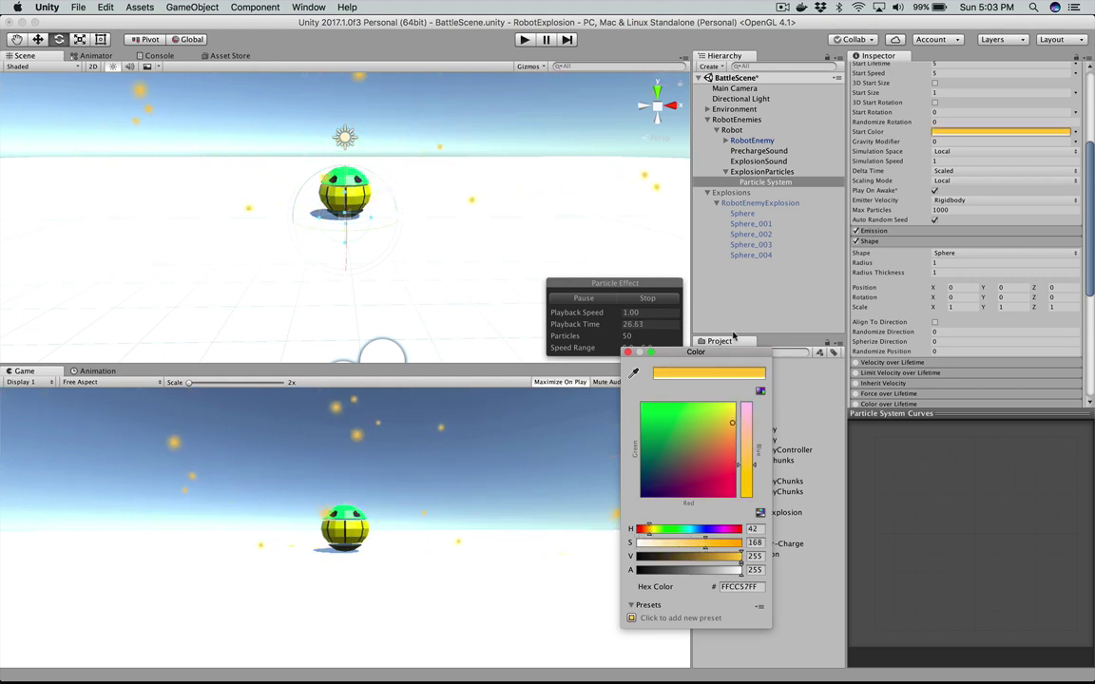
pyautogui.click(627, 351)
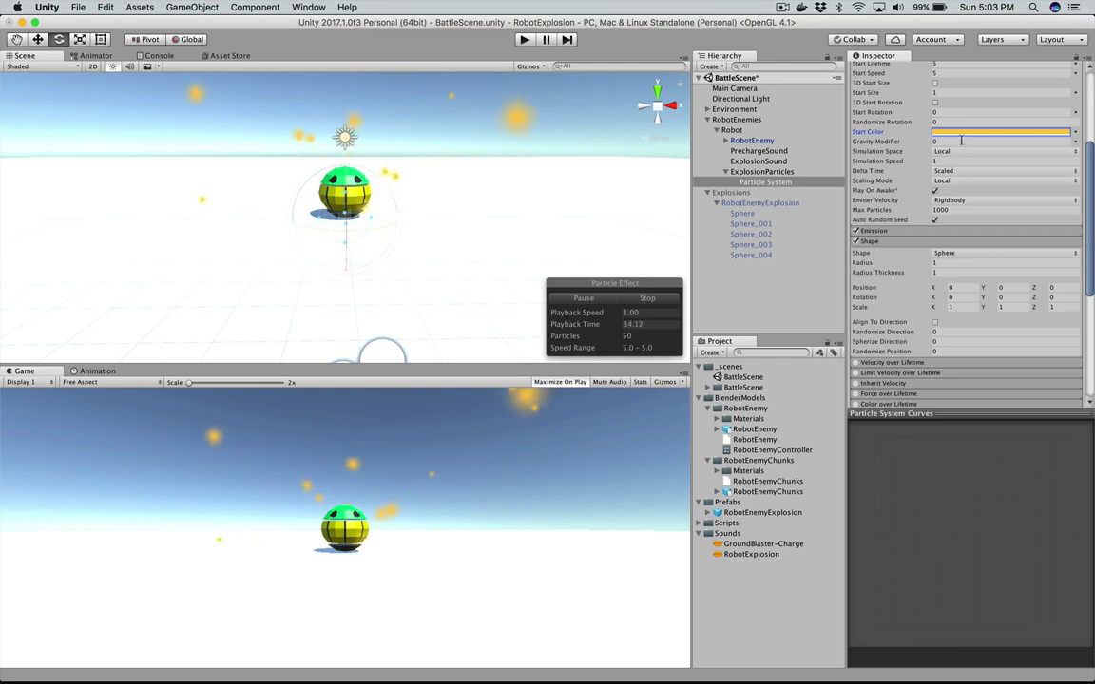
# Step: Set the particles' Start Speed to 1
pyautogui.scroll(3, 961, 140)
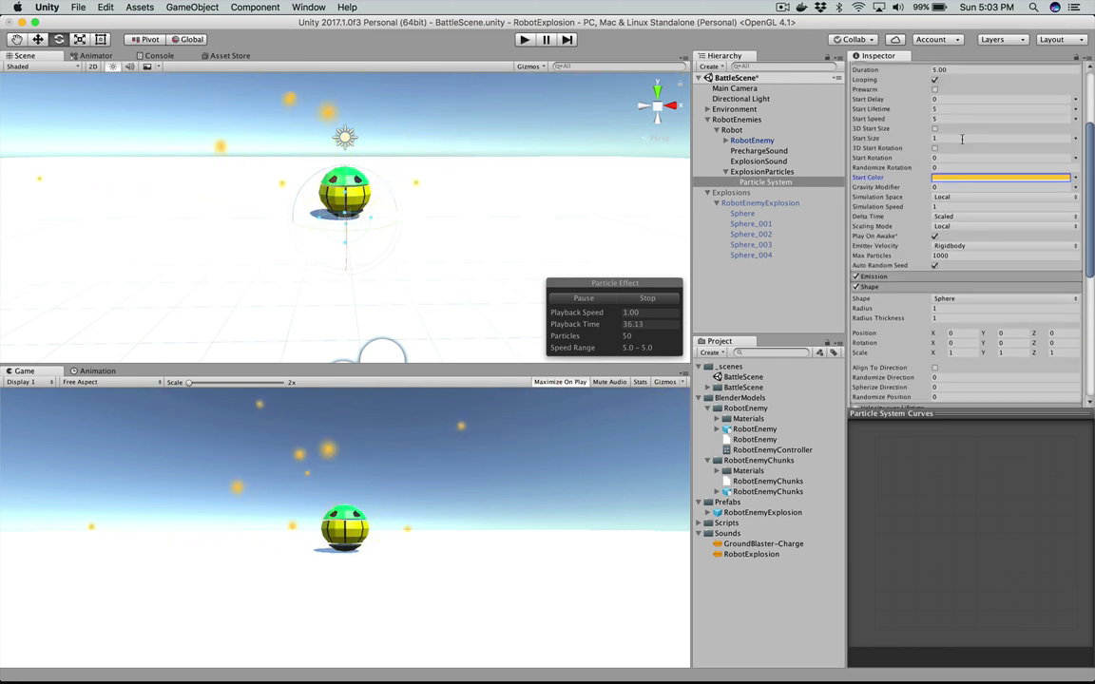
pyautogui.scroll(2, 950, 135)
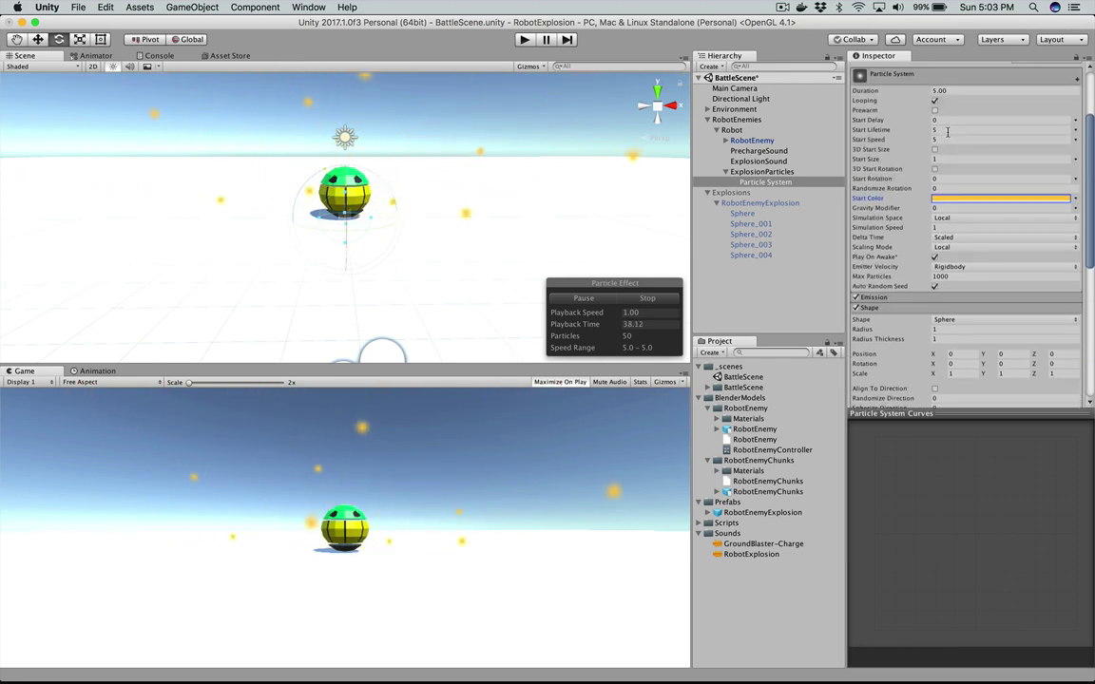
pyautogui.click(941, 140)
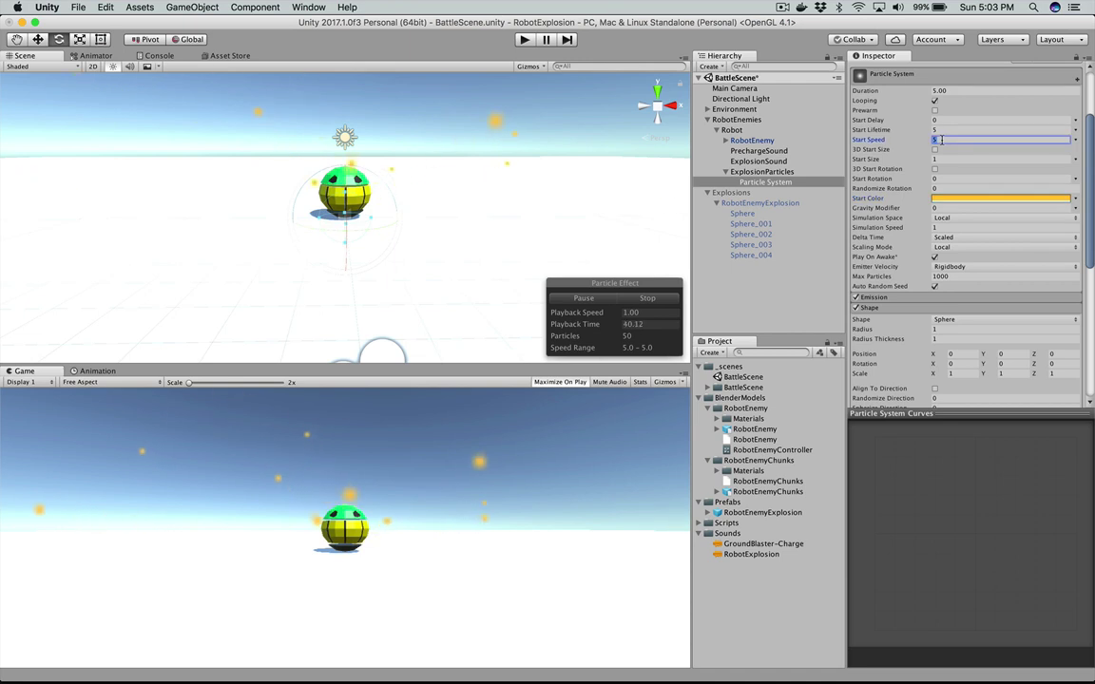
pyautogui.write('2')
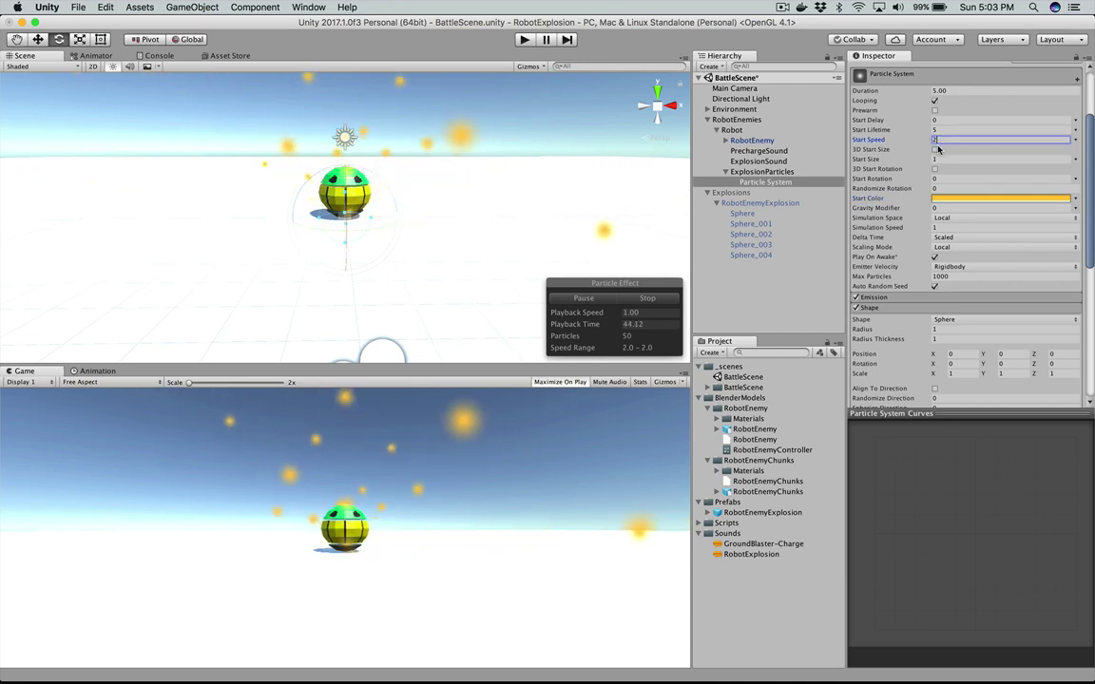
pyautogui.click(940, 130)
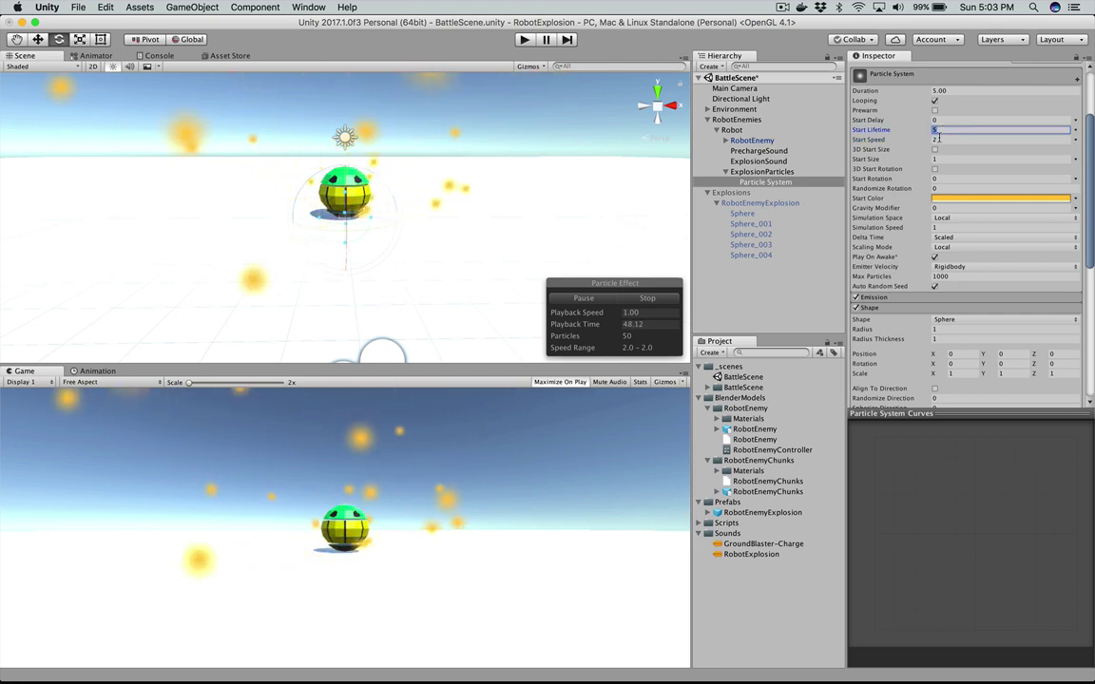
pyautogui.click(939, 139)
pyautogui.write('1')
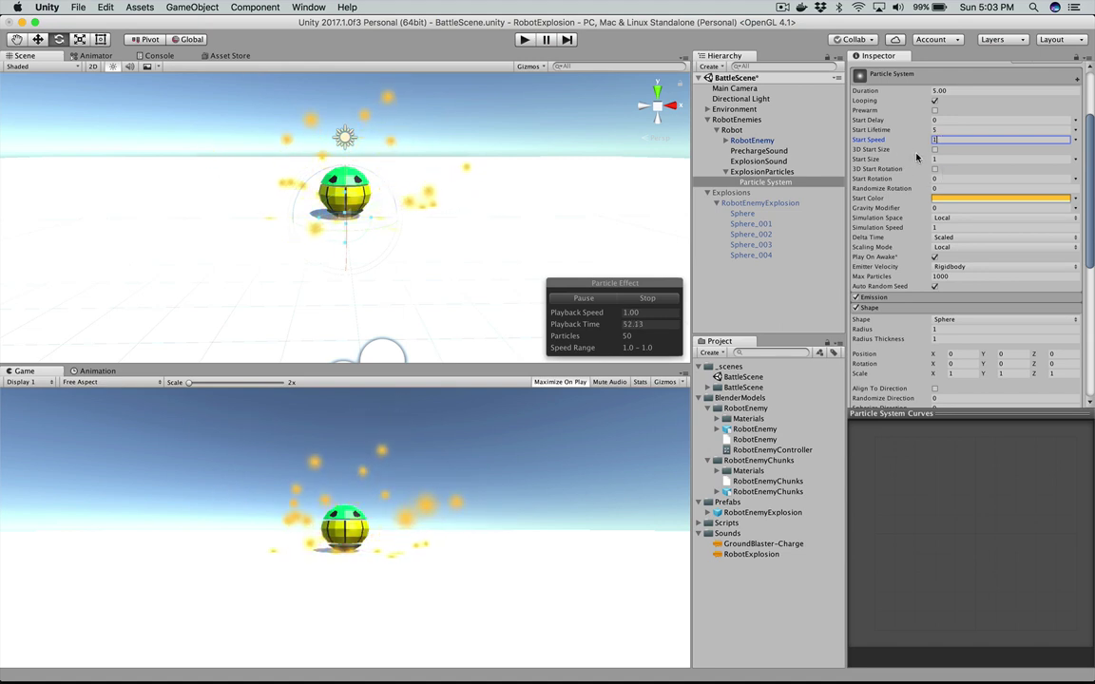
# Step: Turn on Prewarm and set the particles' Start Size to 3.5
pyautogui.click(941, 159)
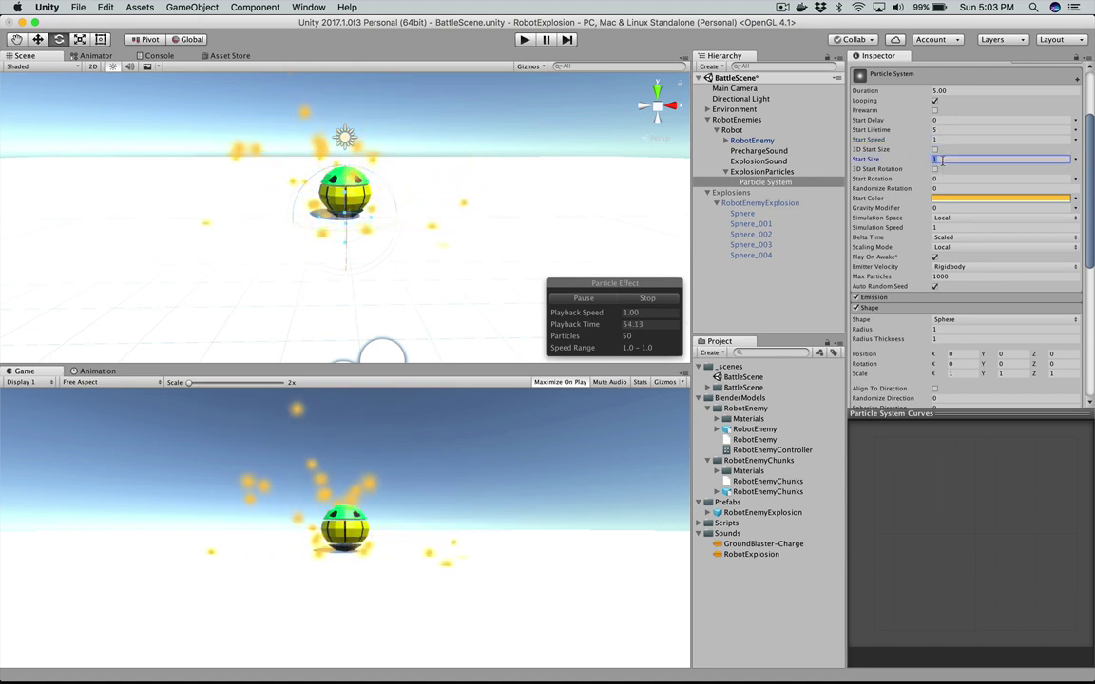
pyautogui.write('4')
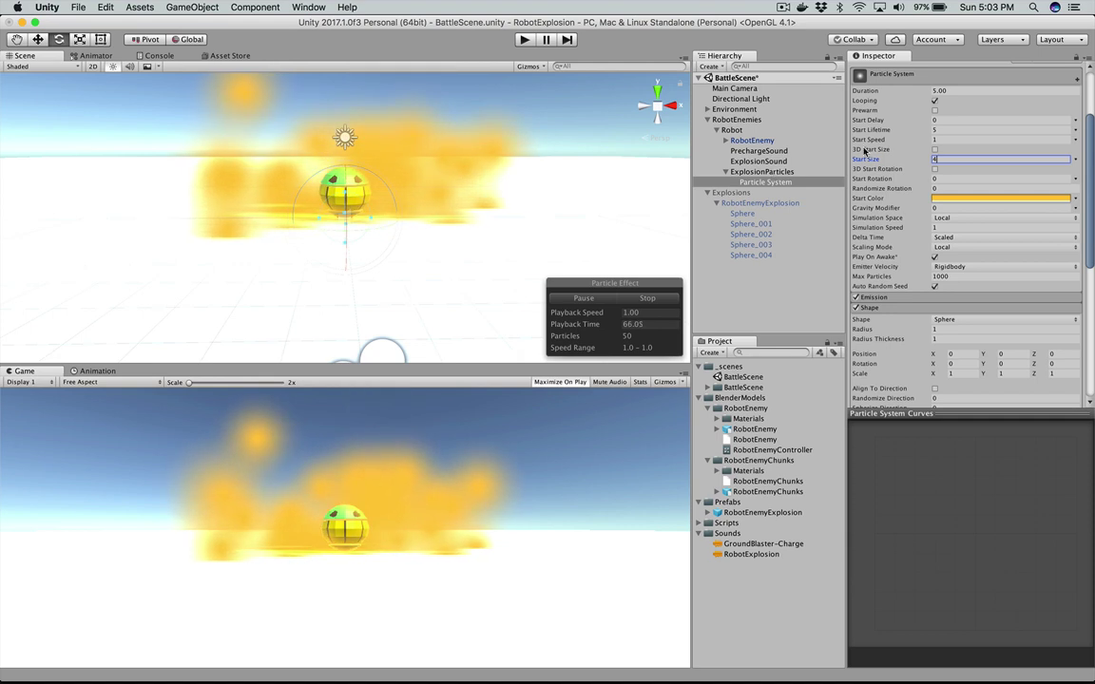
pyautogui.scroll(3, 874, 157)
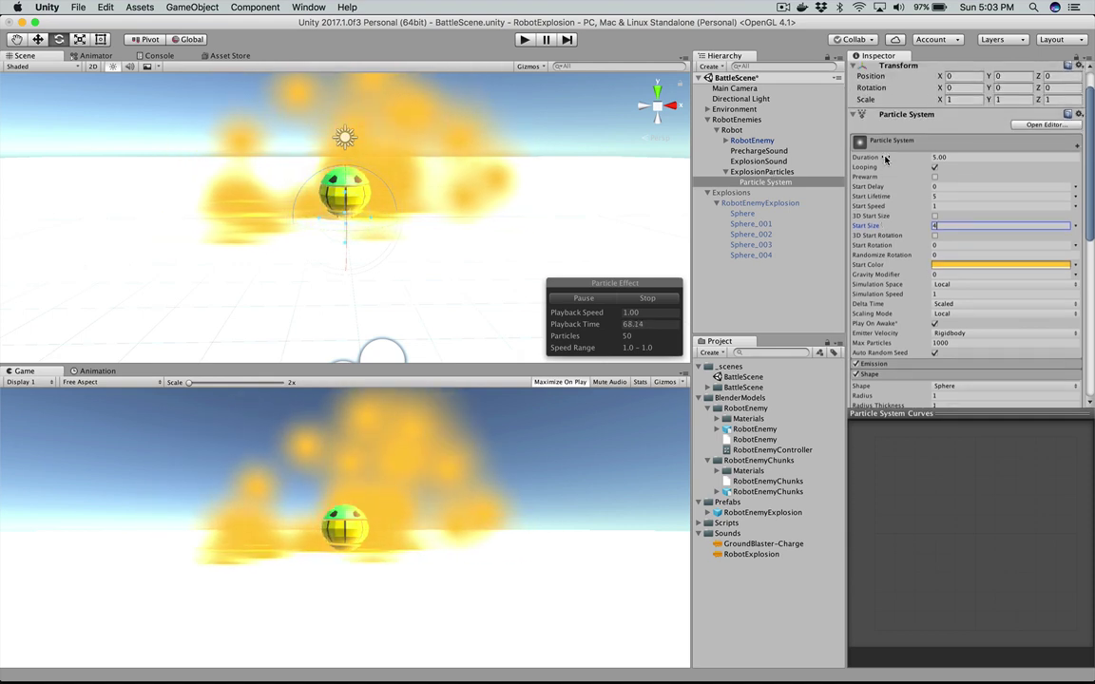
pyautogui.scroll(1, 885, 158)
pyautogui.click(934, 188)
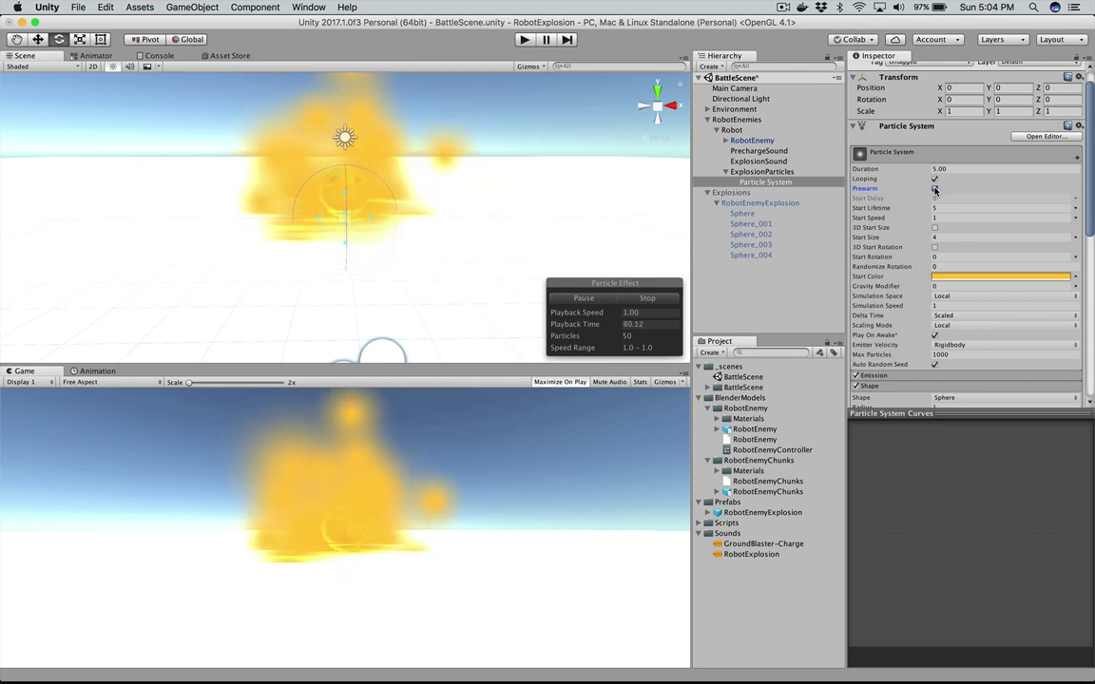
pyautogui.click(935, 188)
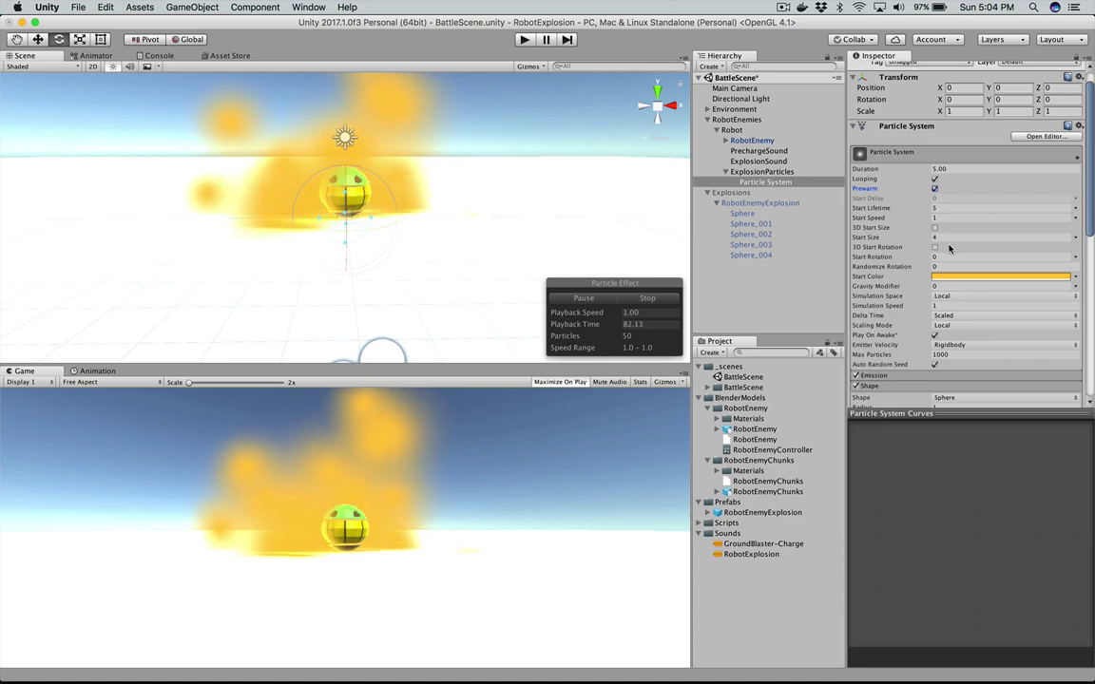
pyautogui.click(946, 237)
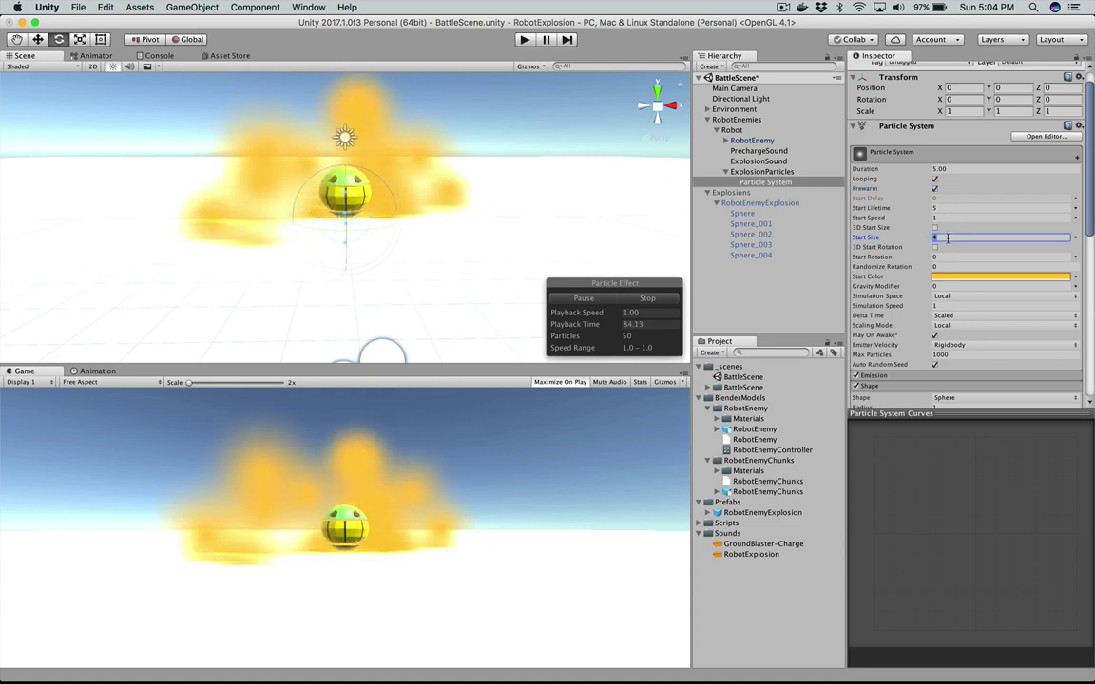
pyautogui.write('1')
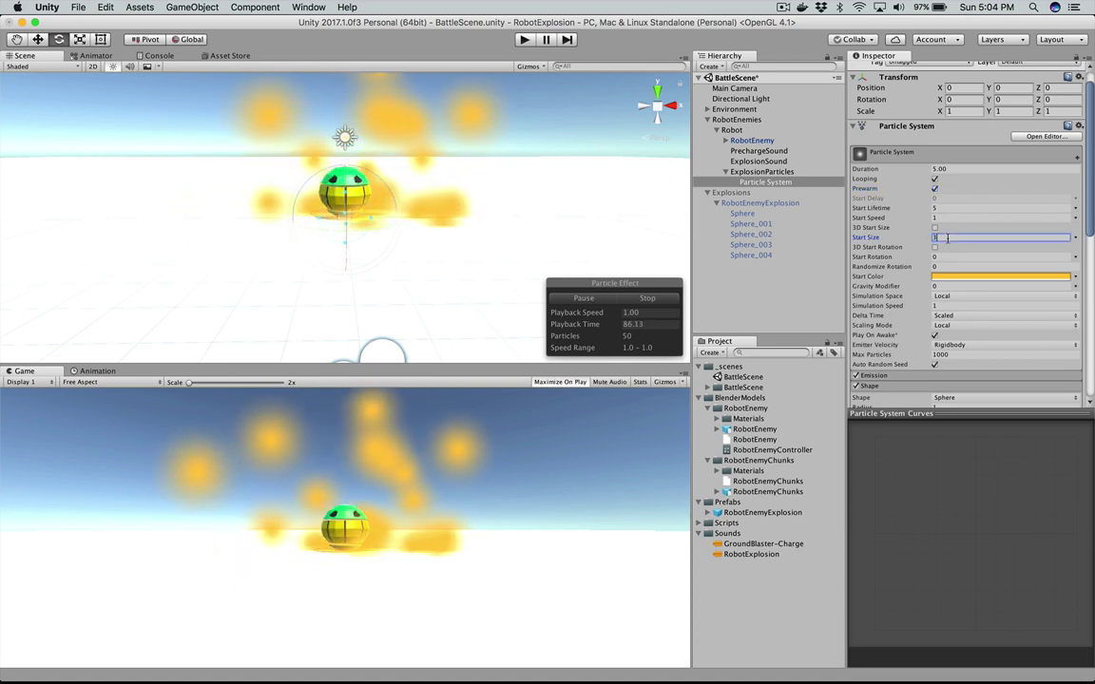
pyautogui.write('.1')
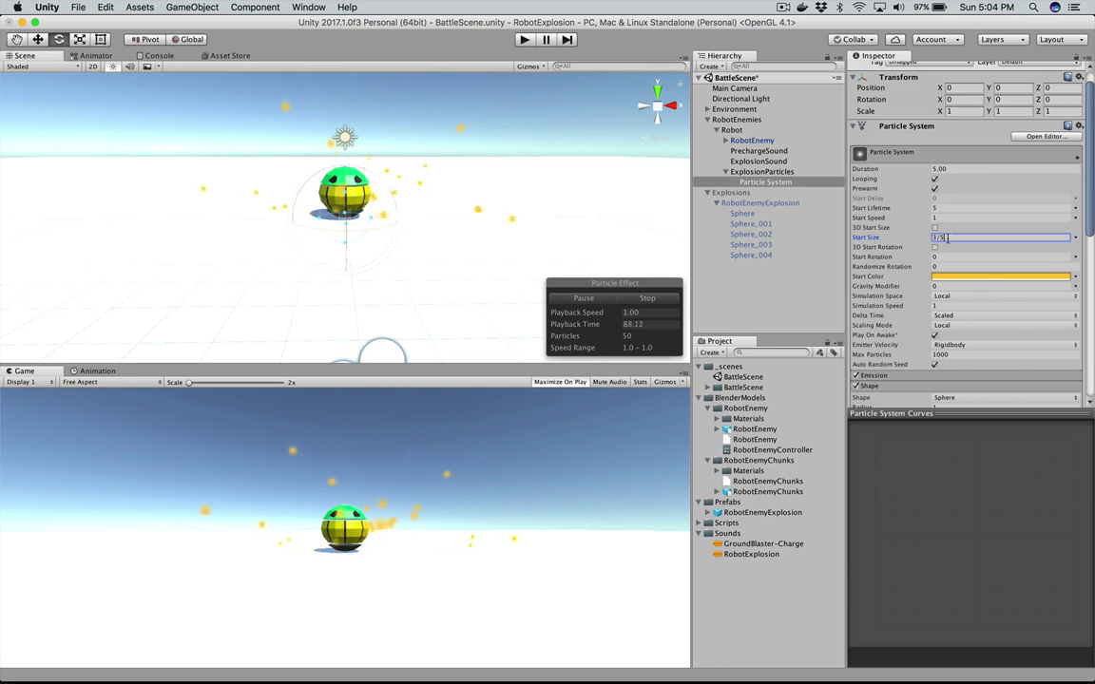
pyautogui.press('BackSpace')
pyautogui.press('BackSpace')
pyautogui.press('BackSpace')
pyautogui.write('3')
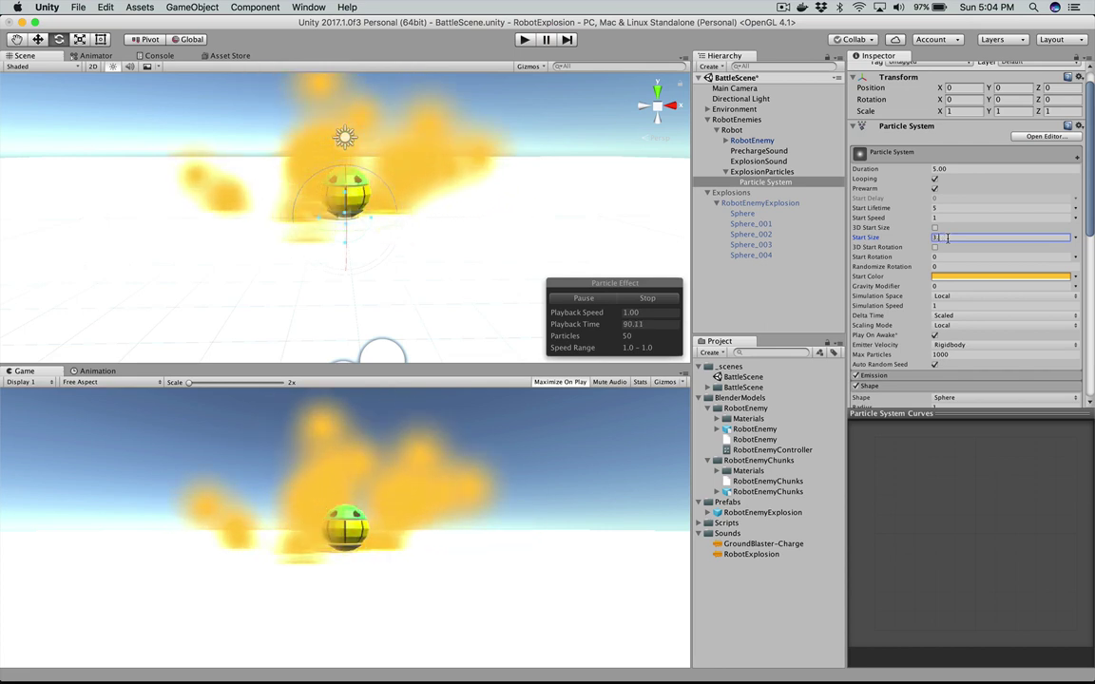
pyautogui.write('.5')
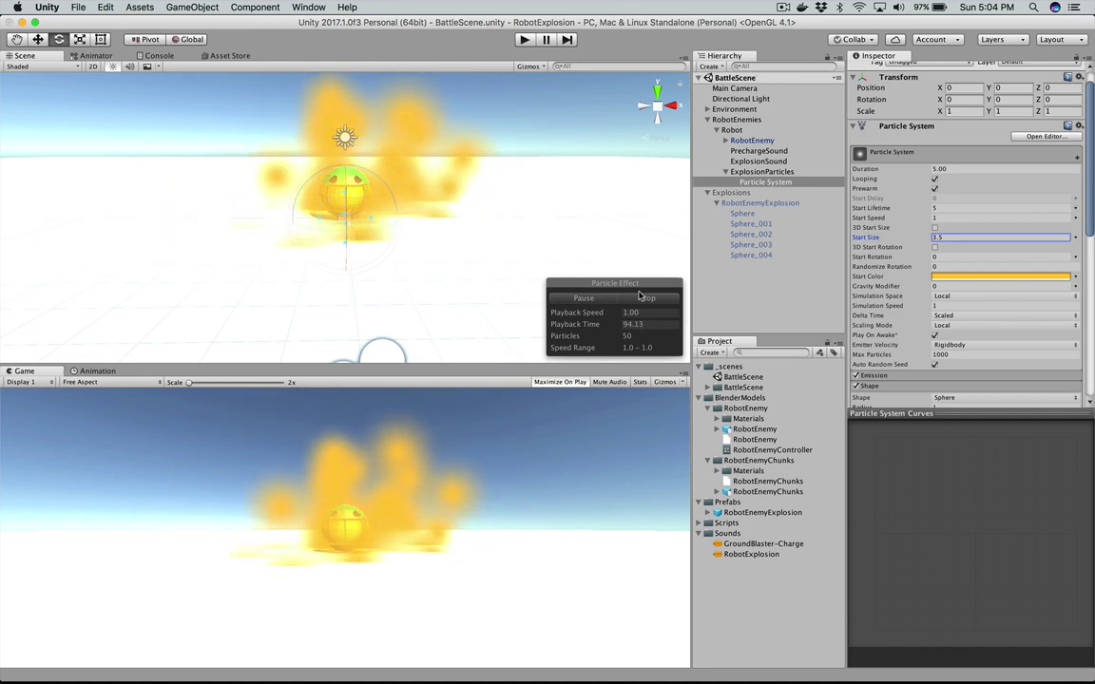
# Step: Uncheck the active box for ExplosionParticles, ExplosionSound and PrechargeSound, then select Robot
pyautogui.click(768, 173)
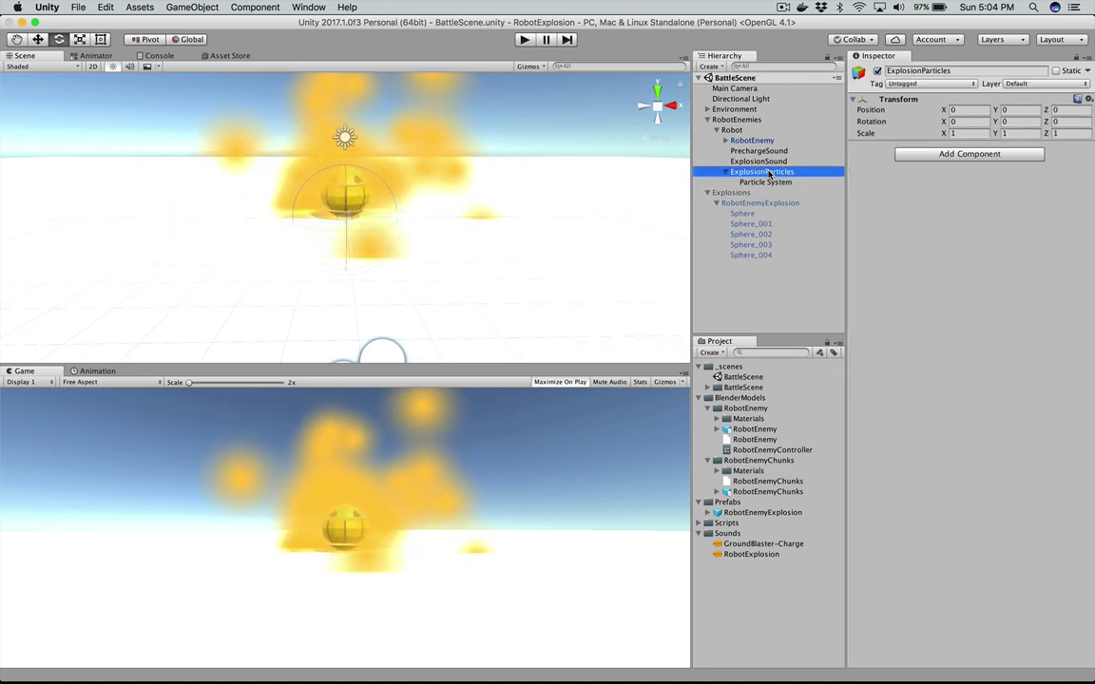
pyautogui.click(756, 162)
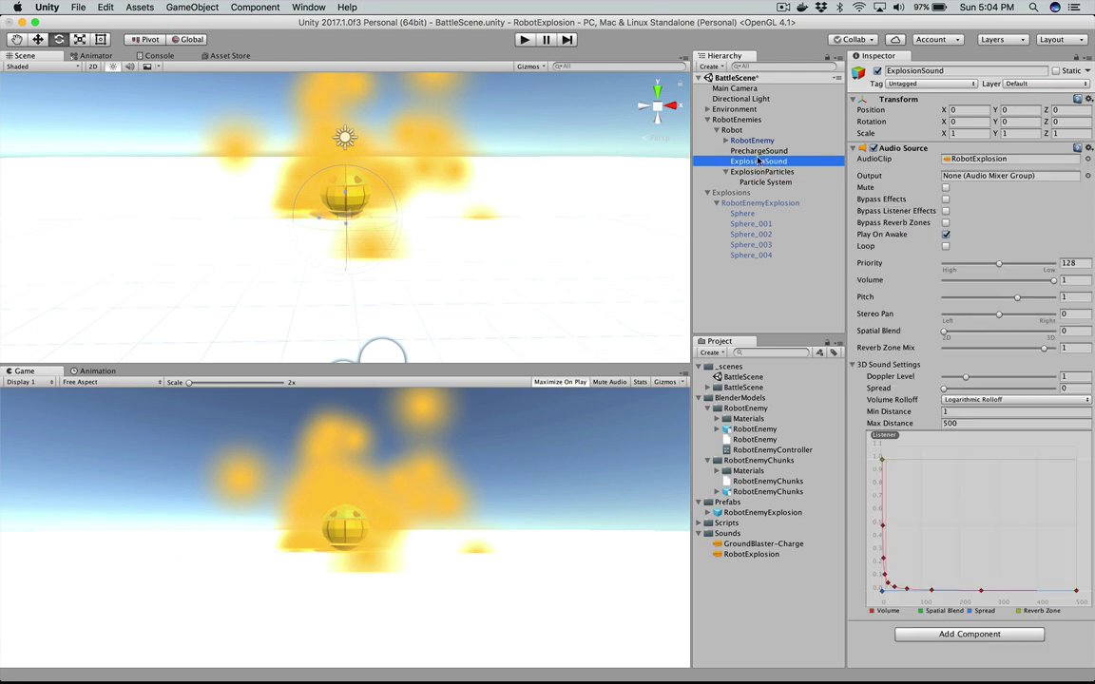
pyautogui.click(761, 171)
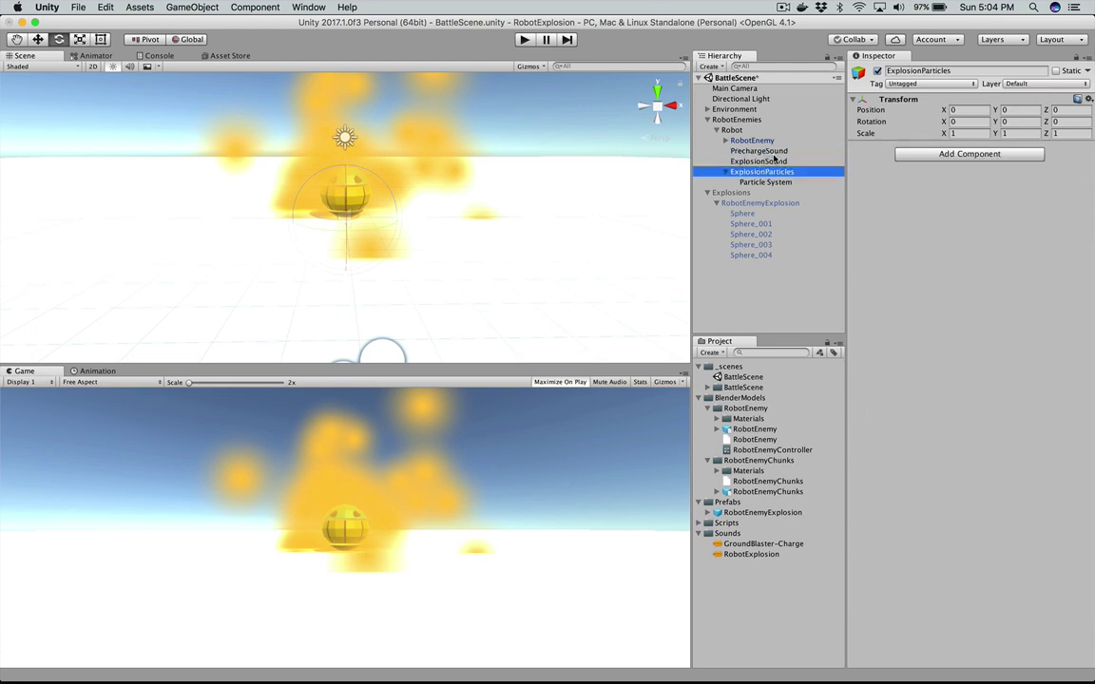
pyautogui.click(877, 71)
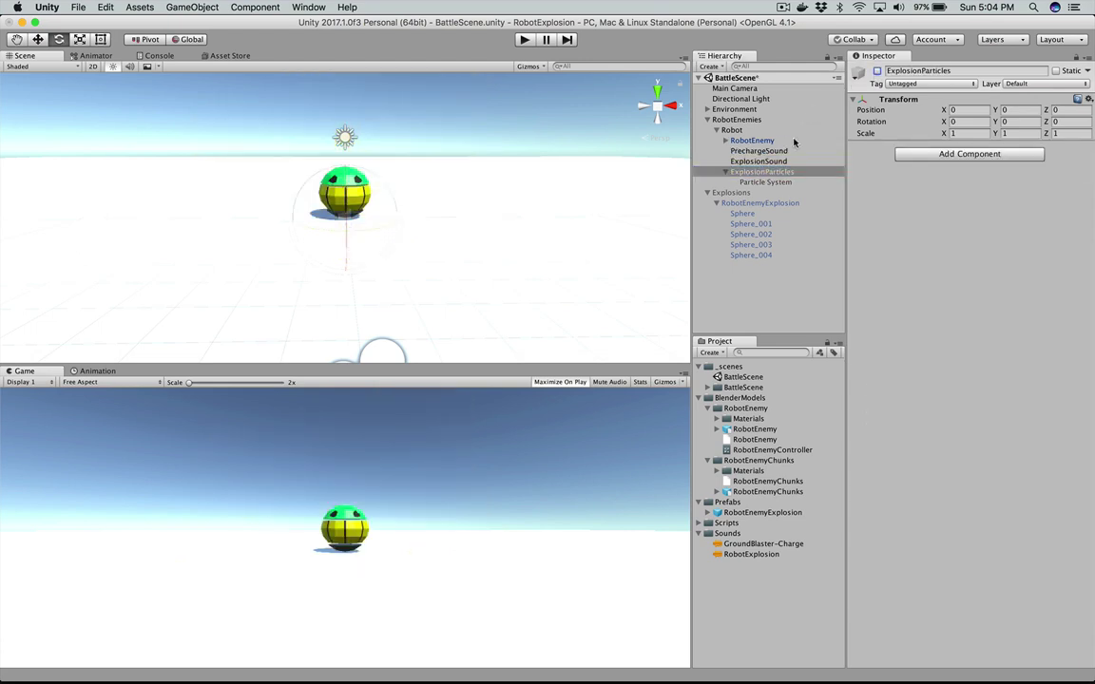
pyautogui.click(772, 162)
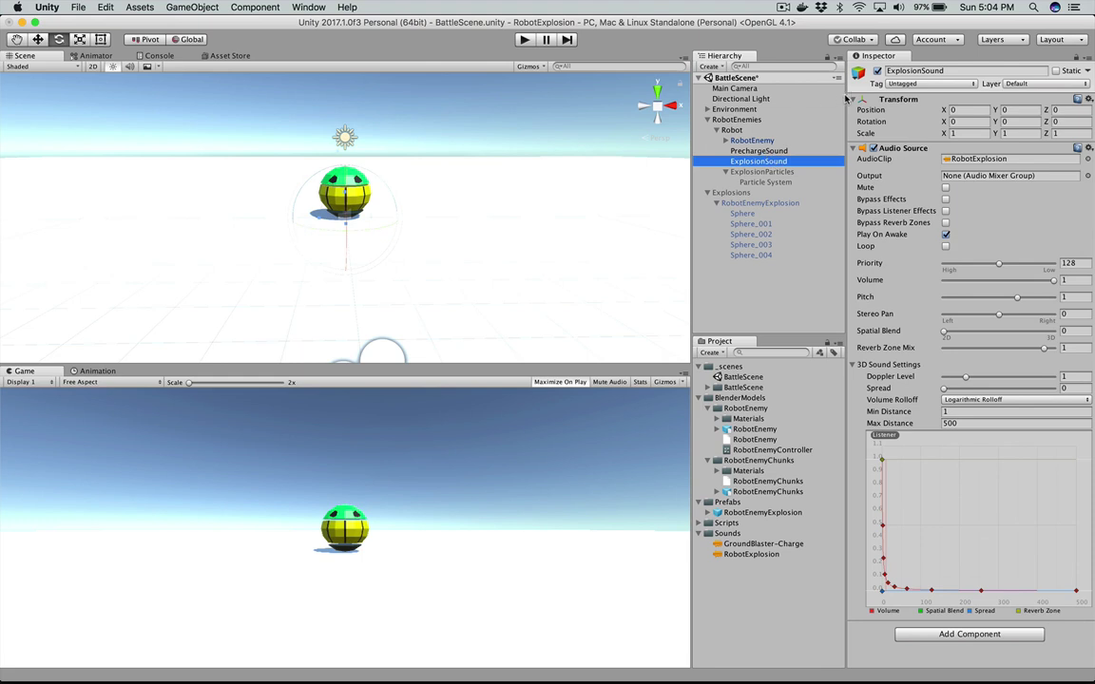
pyautogui.click(876, 72)
pyautogui.click(786, 150)
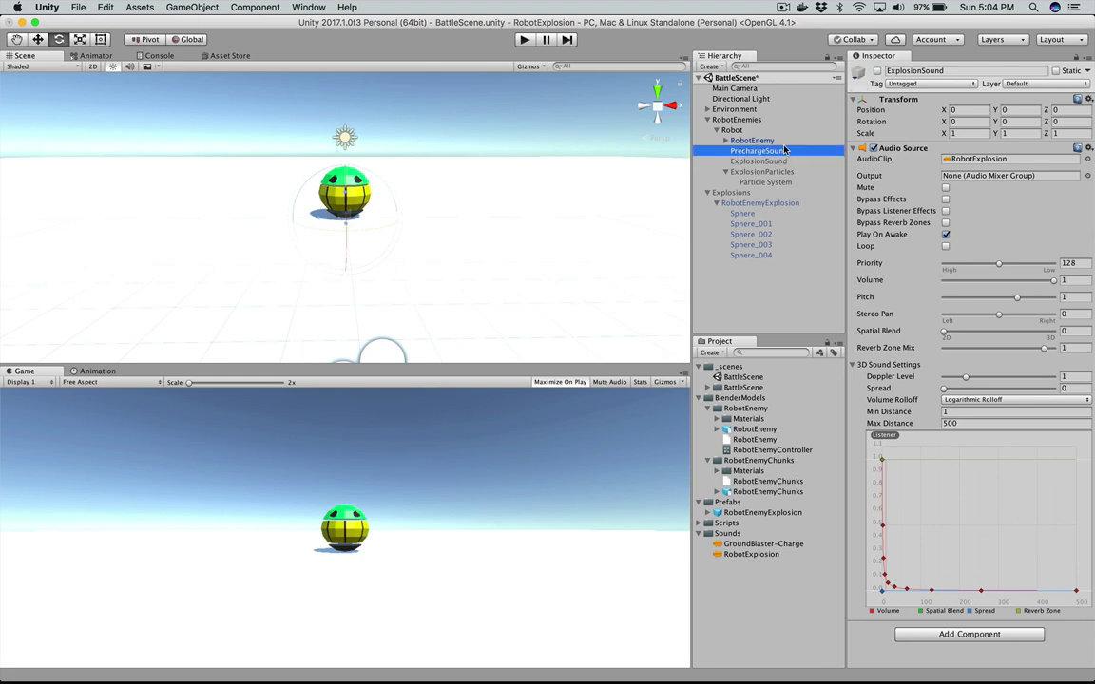
pyautogui.click(877, 71)
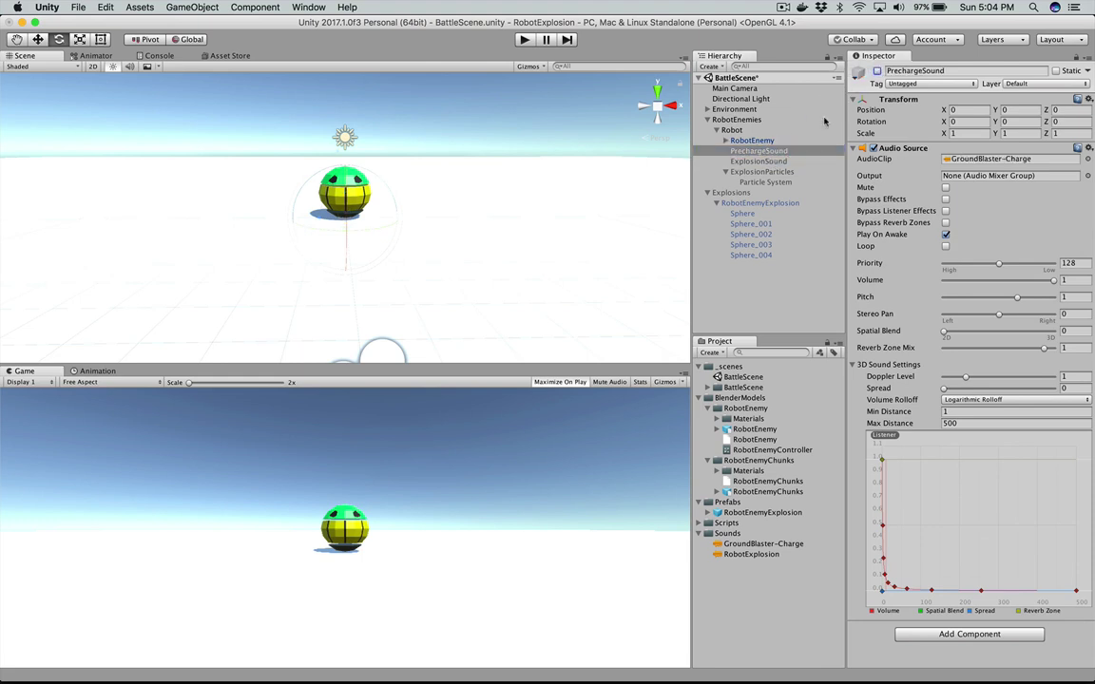
pyautogui.click(734, 130)
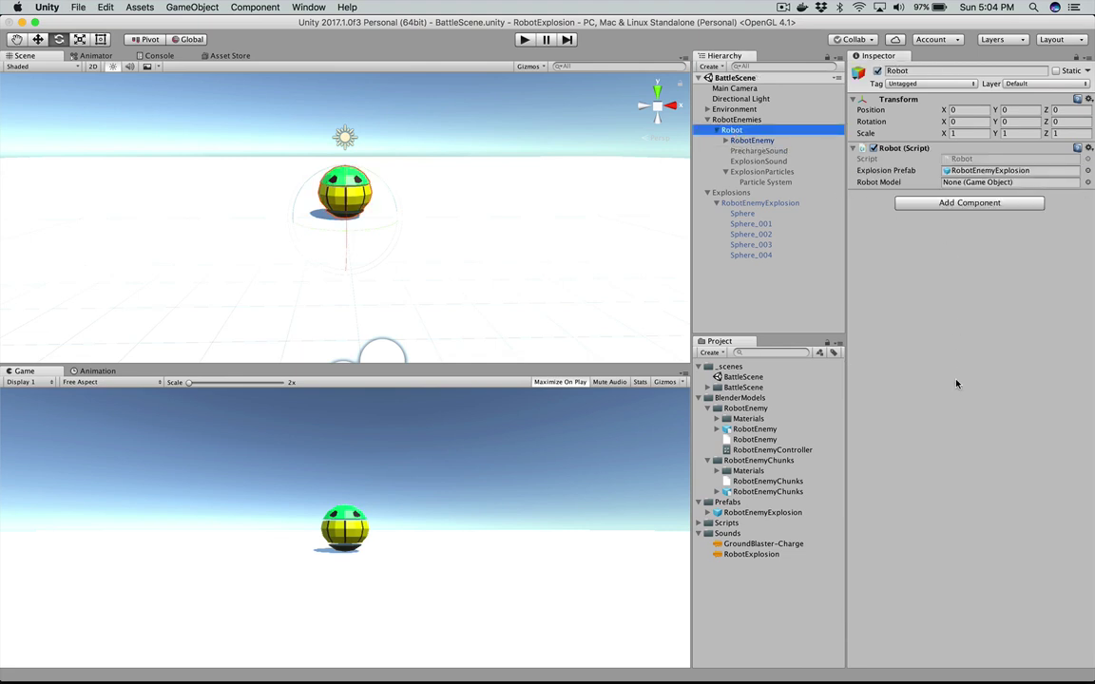
pyautogui.press('super+Tab')
pyautogui.press('super+Tab')
pyautogui.press('super+Tab')
pyautogui.press('super+Tab')
pyautogui.press('super+Tab')
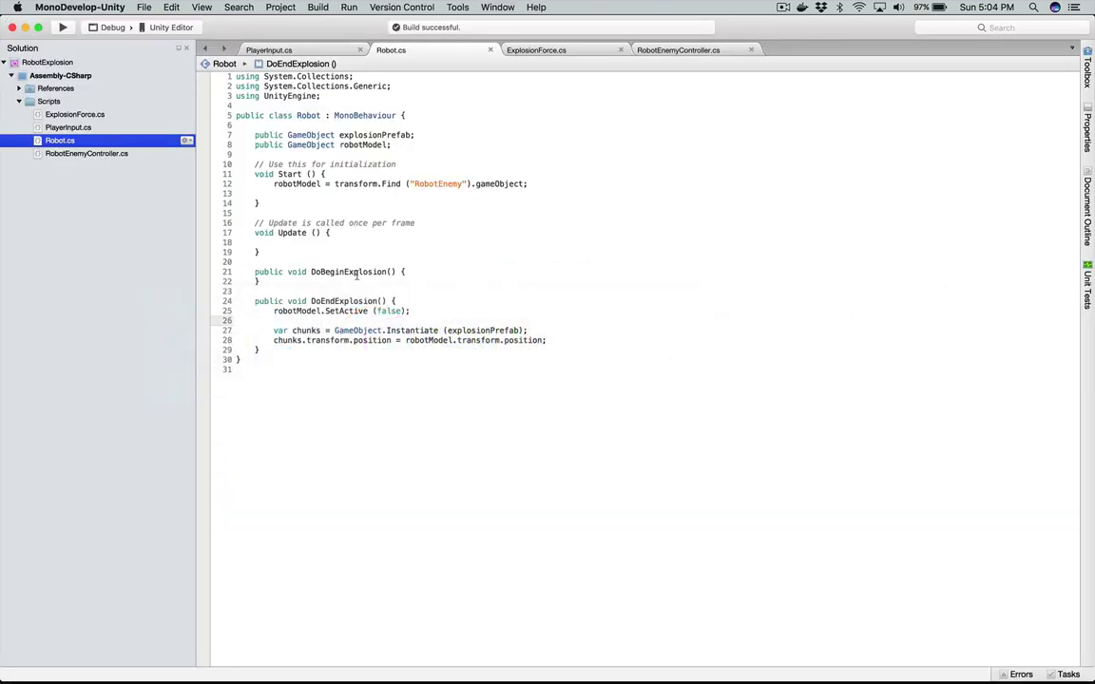
# Step: Remove 'public' from the robotModel declaration and add a blank line below it
pyautogui.click(346, 272)
pyautogui.click(409, 143)
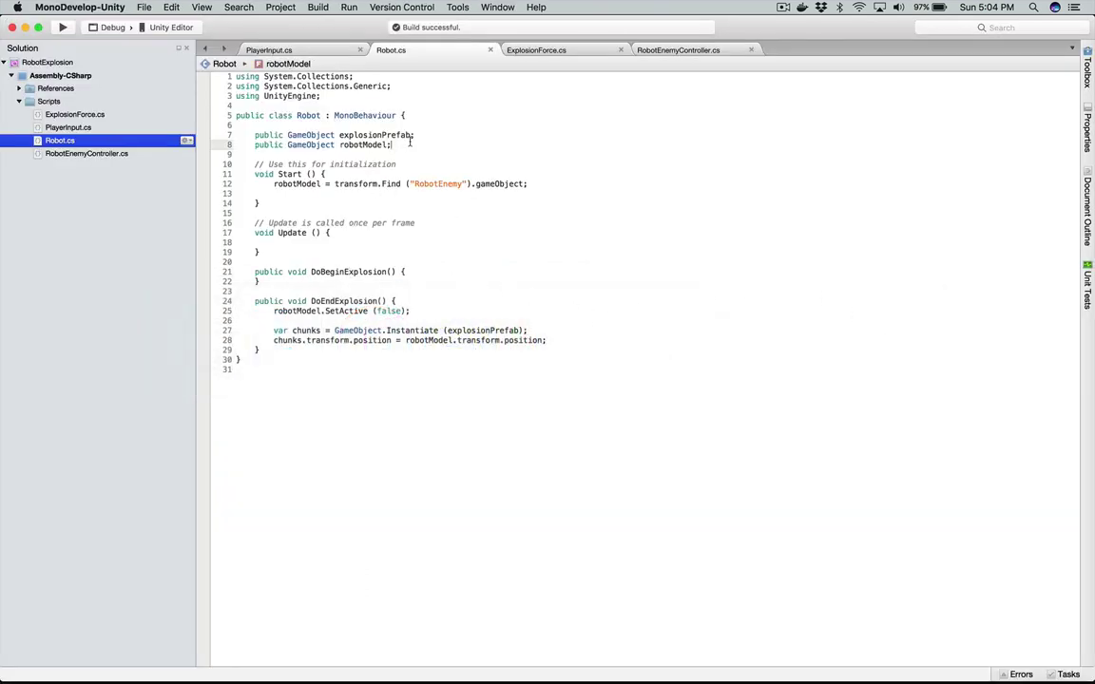
pyautogui.moveTo(454, 184)
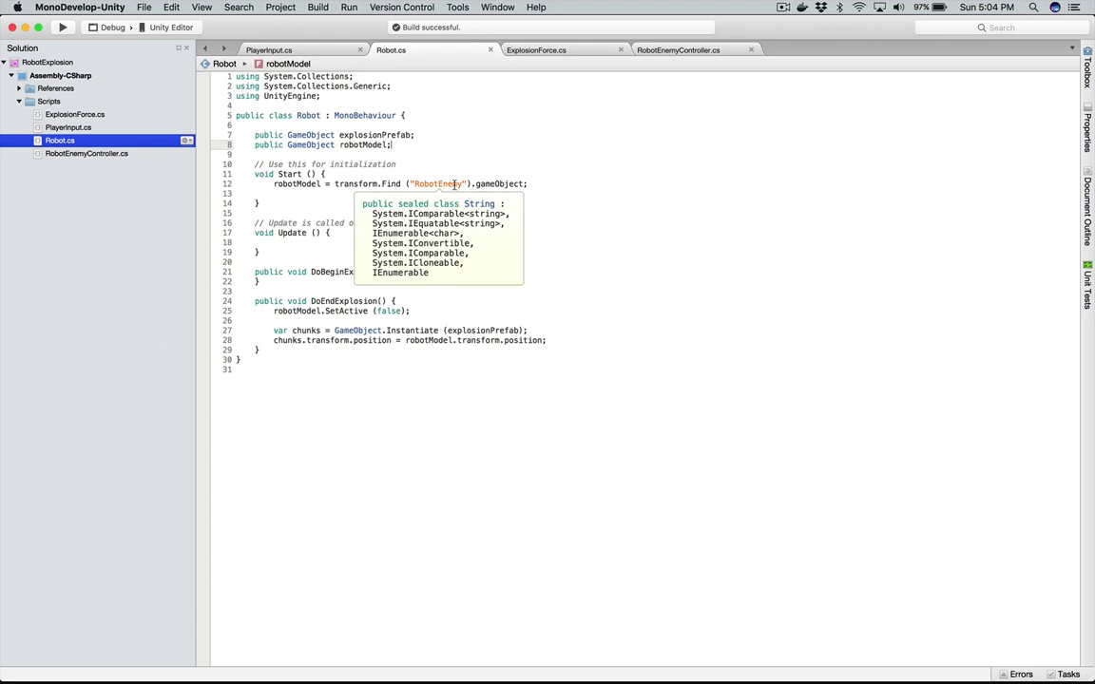
pyautogui.press('Return')
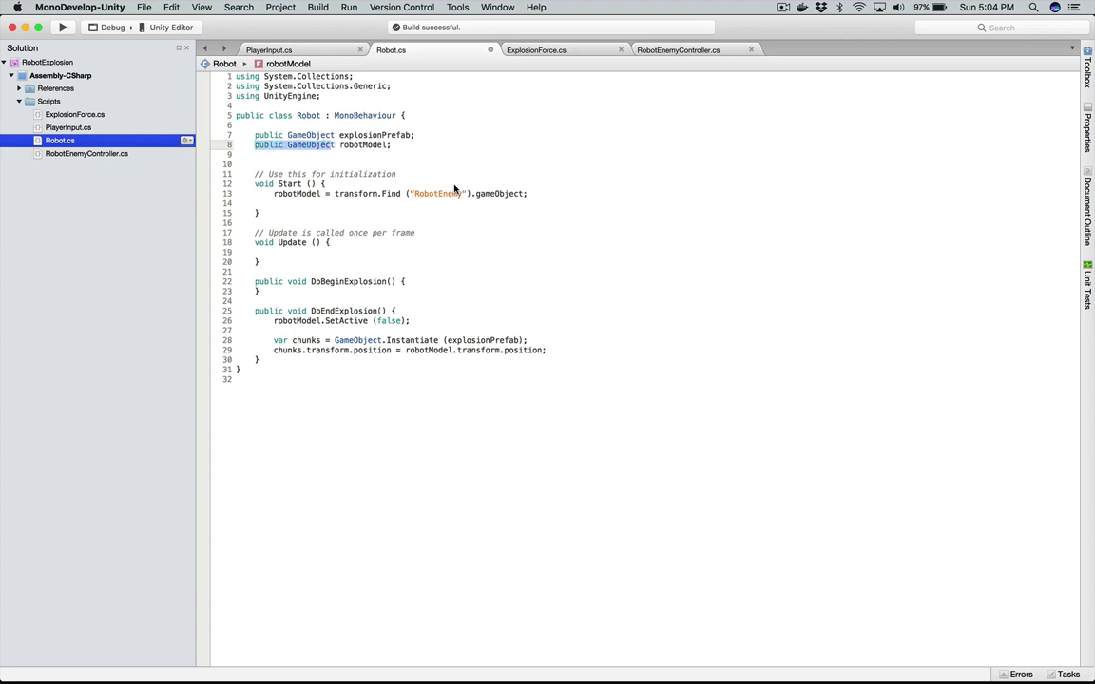
pyautogui.press('BackSpace')
pyautogui.press('Down')
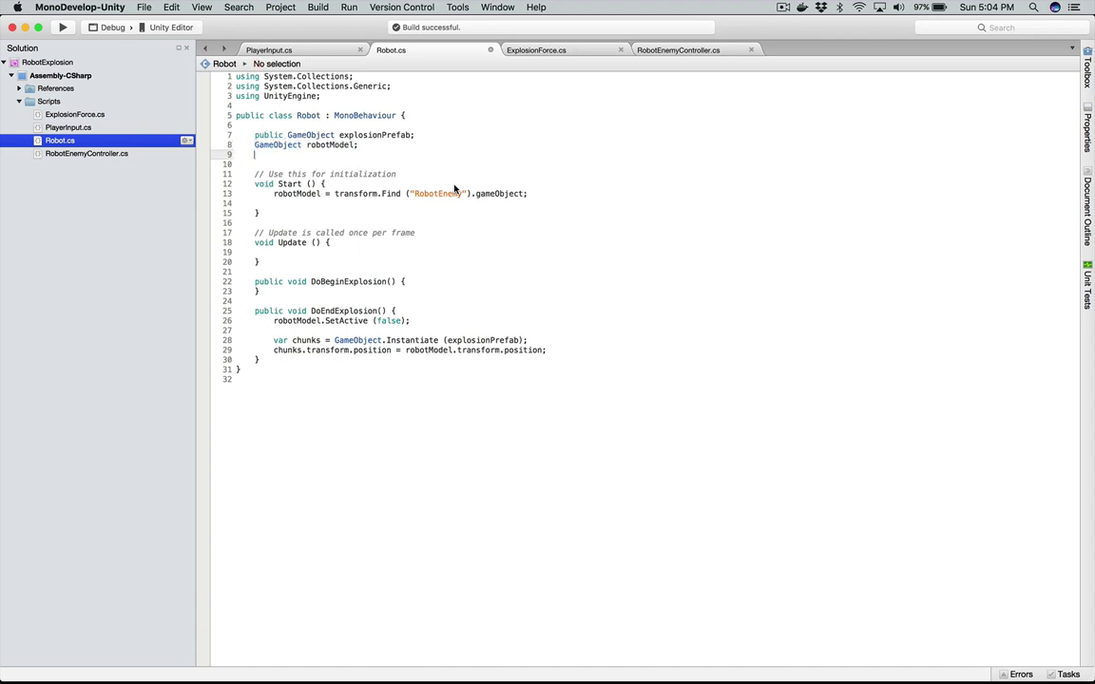
# Step: Declare GameObject fields prechargeSound, explosionSound and explosionParticles beneath robotModel
pyautogui.write('GameObje')
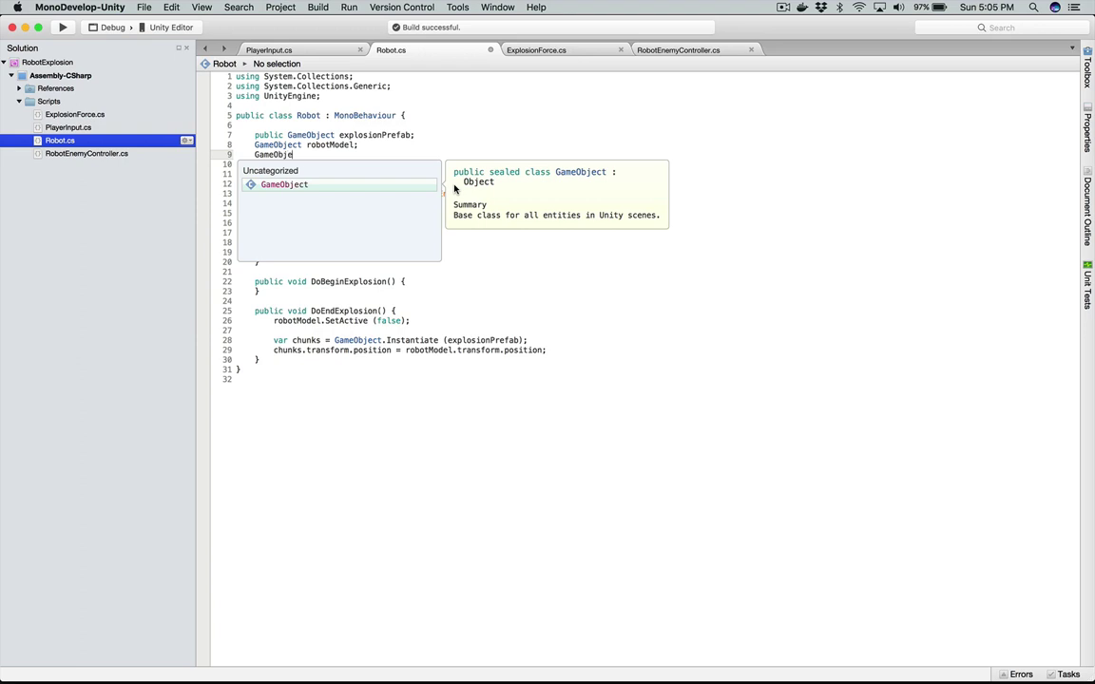
pyautogui.write('ct prechargeSound;')
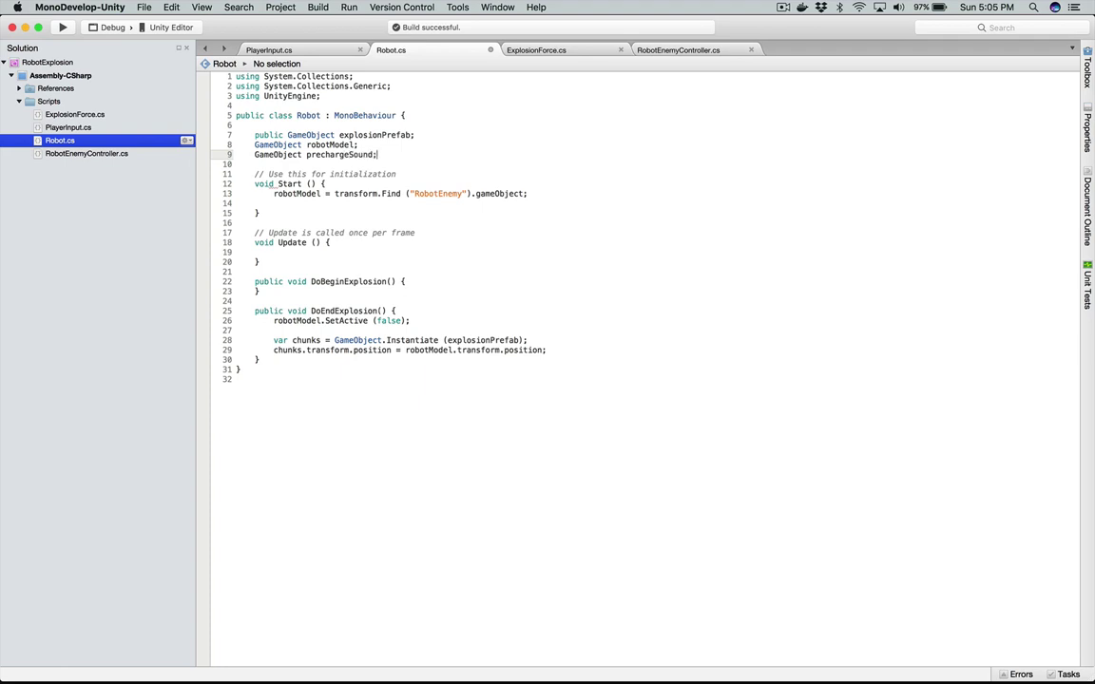
pyautogui.press('Return')
pyautogui.write('GameO')
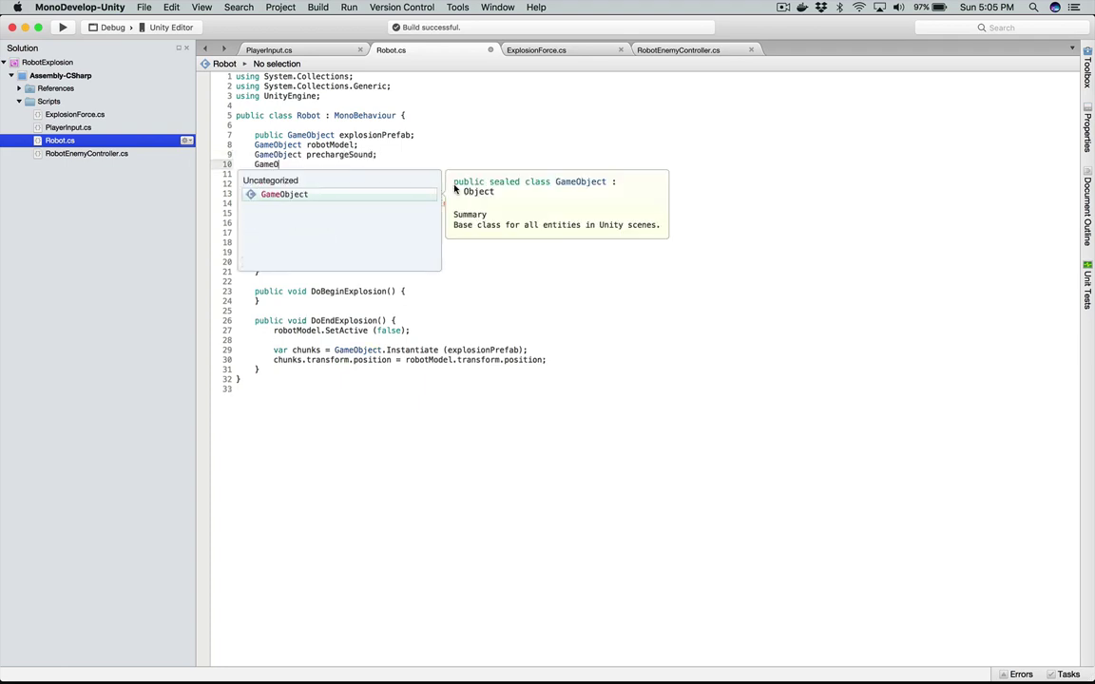
pyautogui.write('bject explosionSound;')
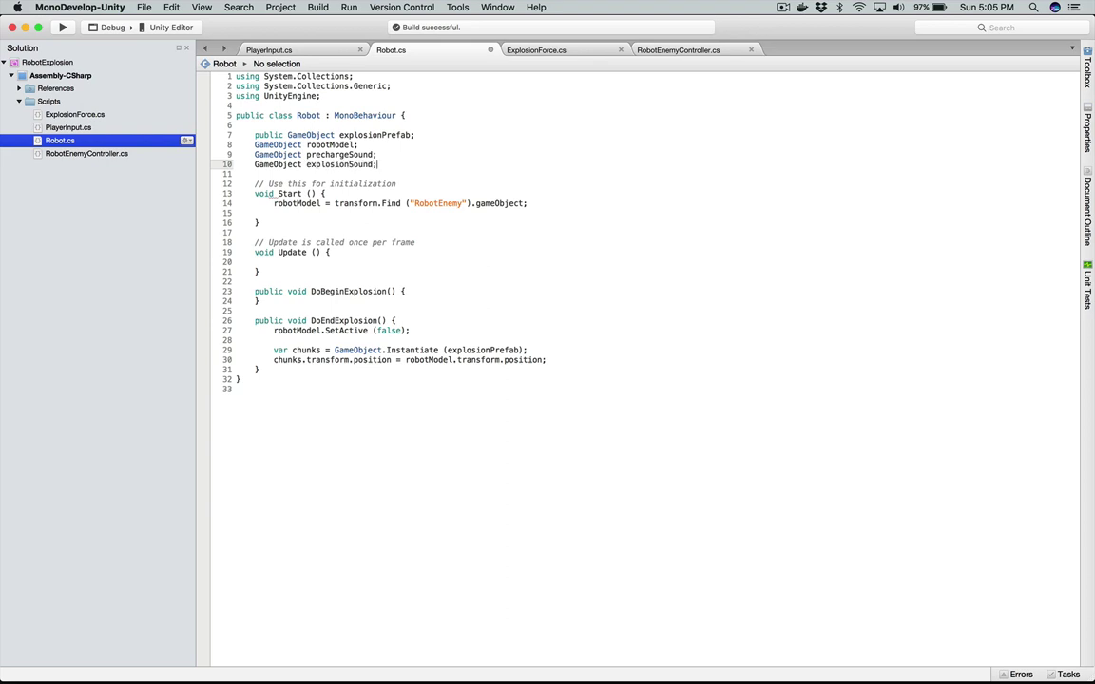
pyautogui.press('Return')
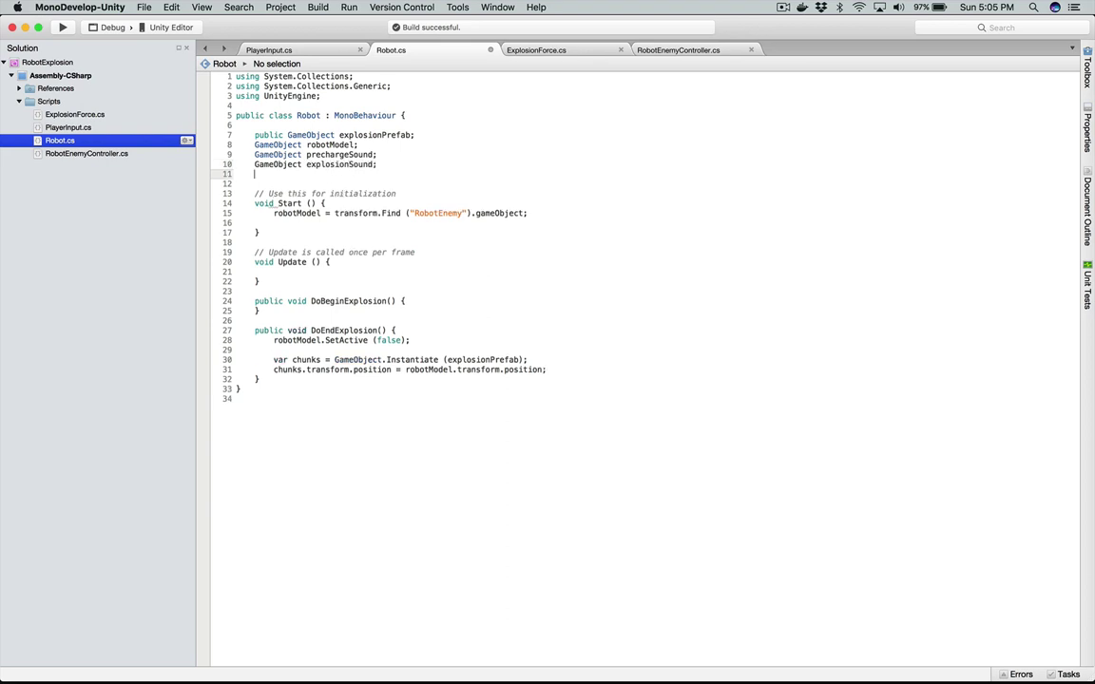
pyautogui.write('GameO')
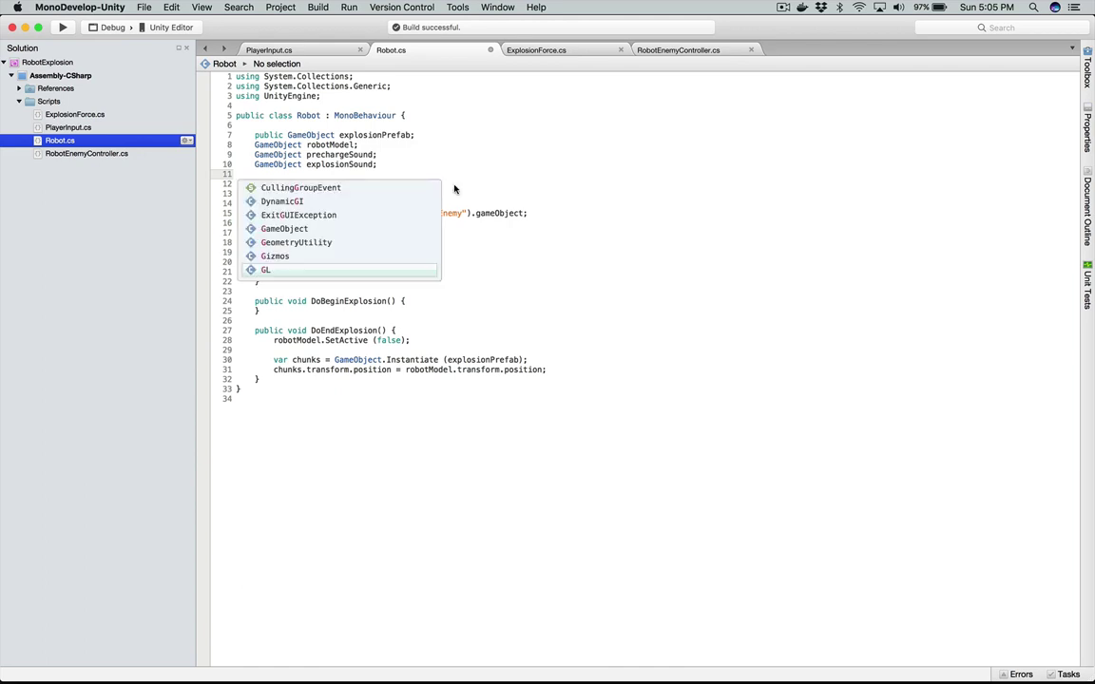
pyautogui.press('BackSpace')
pyautogui.press('BackSpace')
pyautogui.press('BackSpace')
pyautogui.press('BackSpace')
pyautogui.write('am')
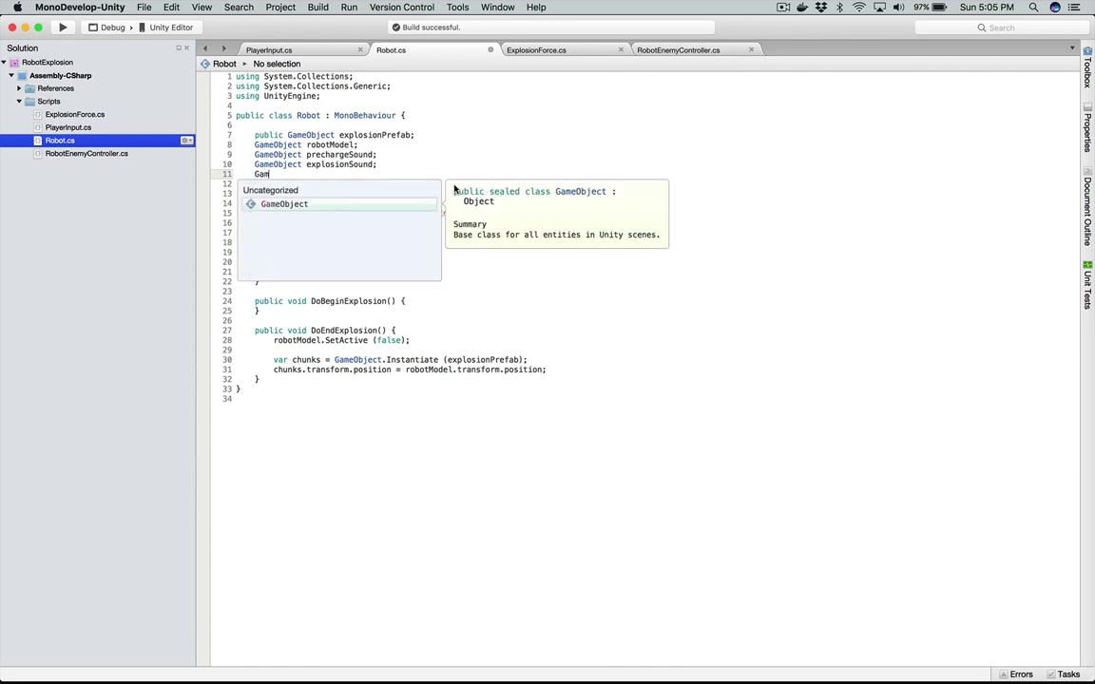
pyautogui.write('eObject')
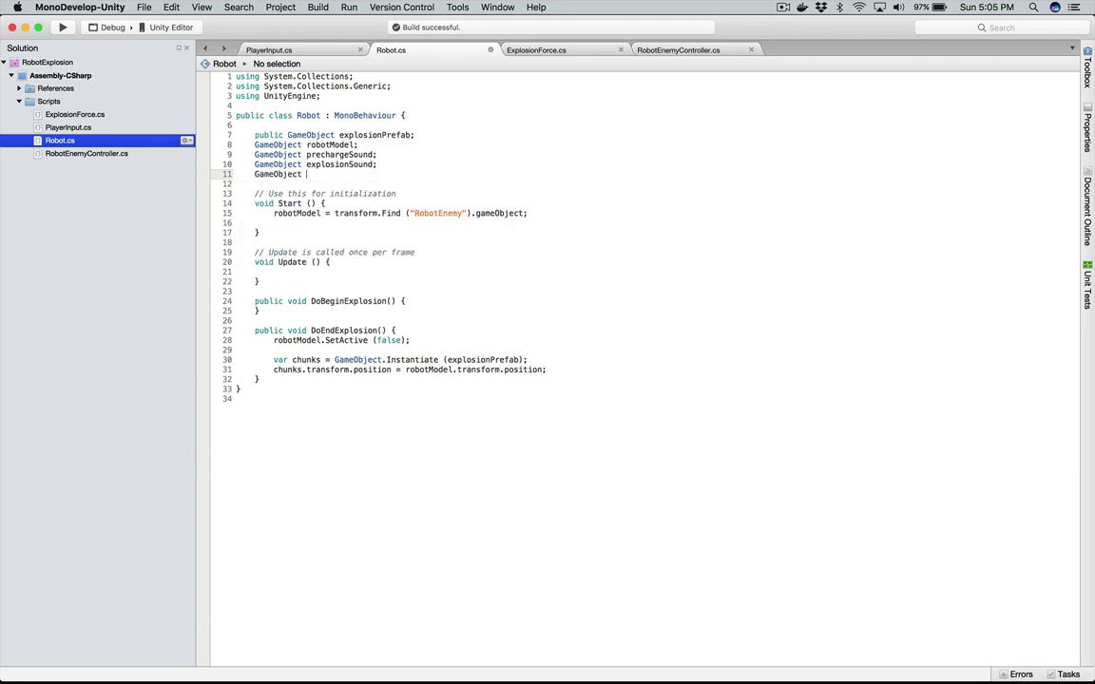
pyautogui.press('super+Tab')
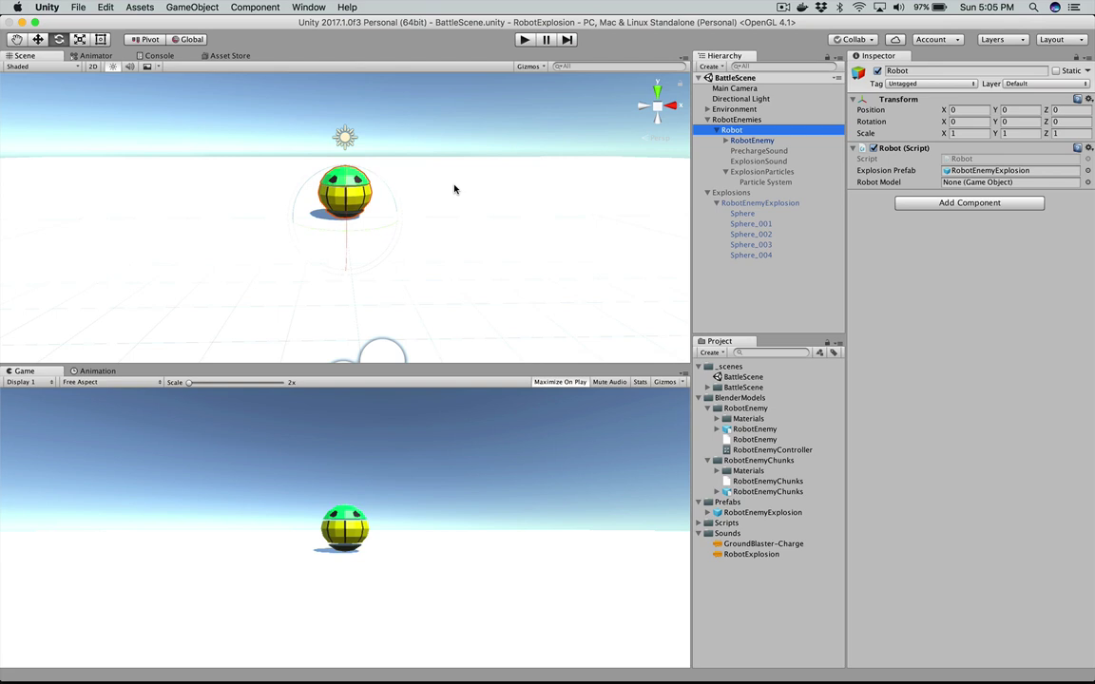
pyautogui.press('super+Tab')
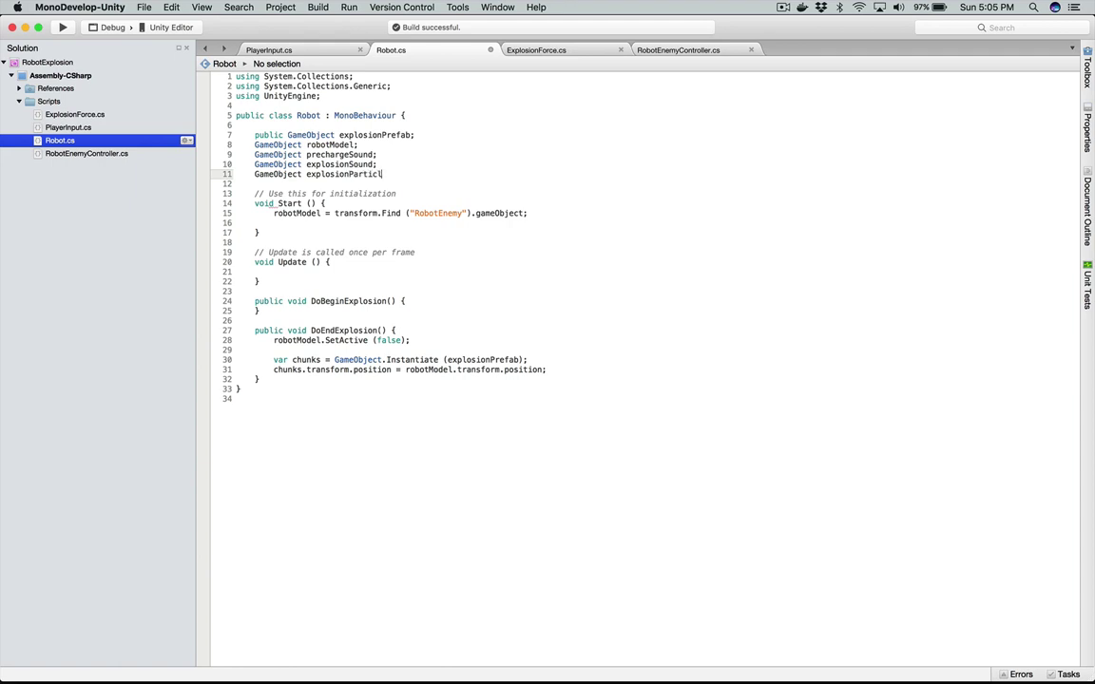
pyautogui.press('Down')
pyautogui.press('Down')
pyautogui.press('Down')
pyautogui.press('Down')
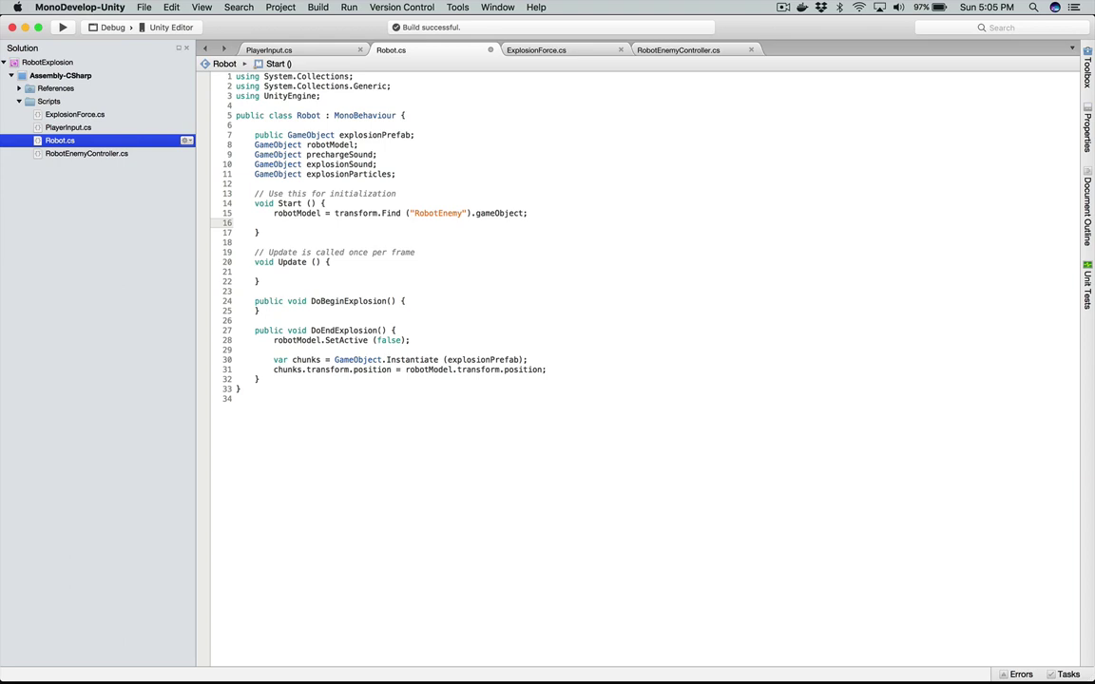
# Step: In Start(), set prechargeSound to transform.Find ("PrechargeSound").gameObject by reusing the copied lookup
pyautogui.write('prechargeSound =')
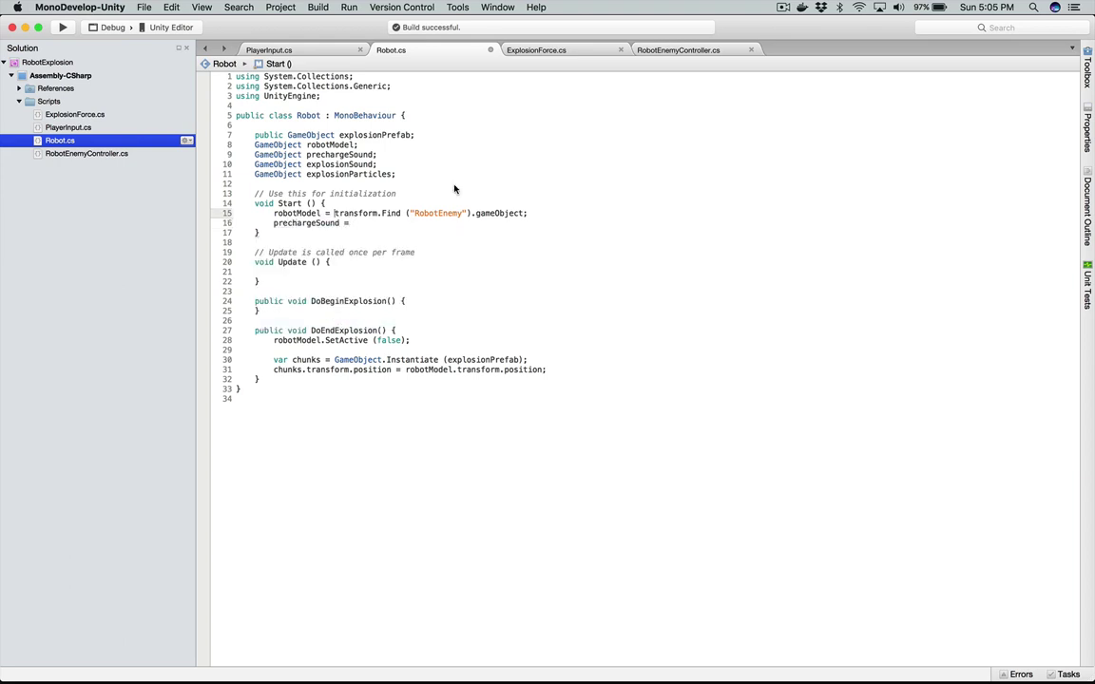
pyautogui.hotkey('shift', 'End')
pyautogui.press('super+c')
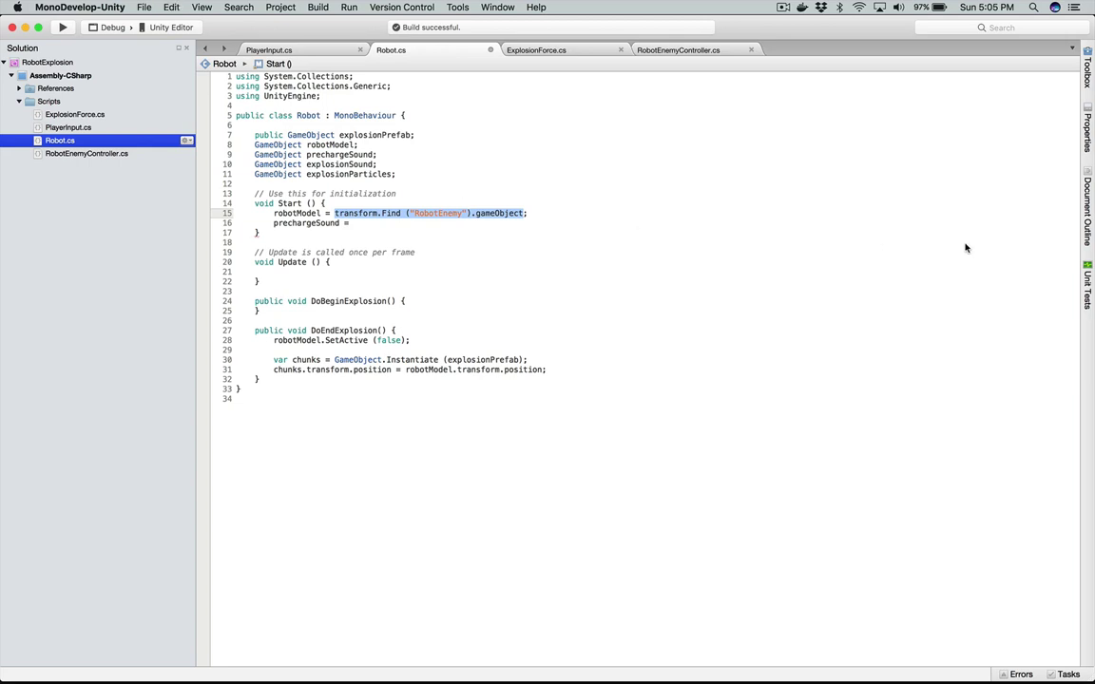
pyautogui.press('Down')
pyautogui.press('Down')
pyautogui.press('super+v')
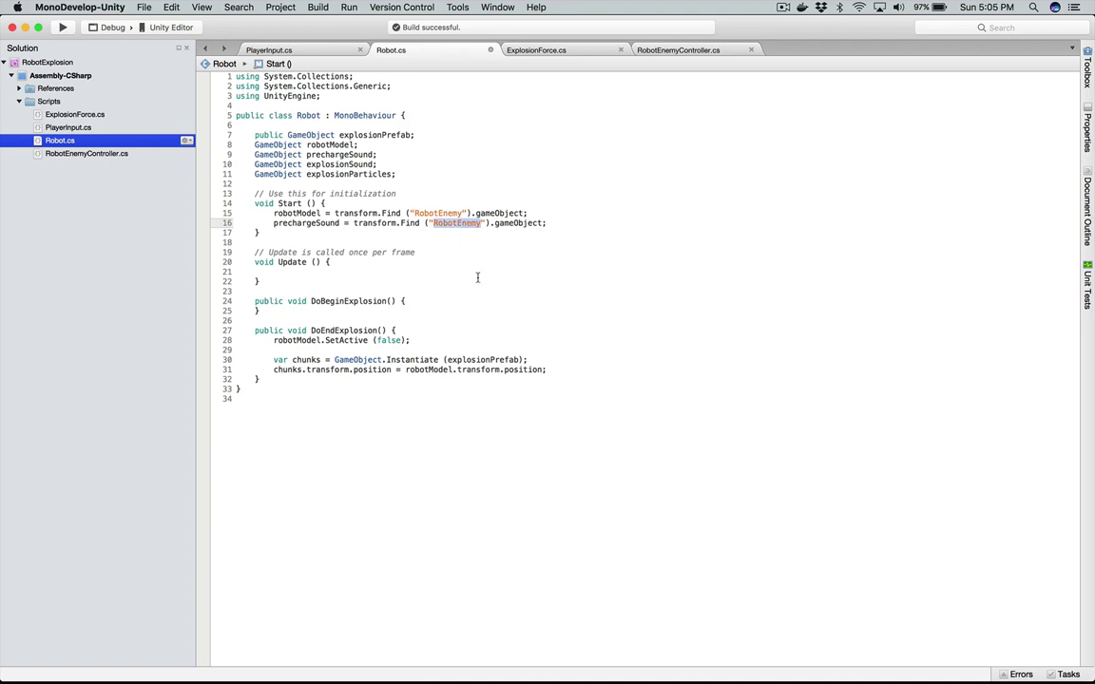
pyautogui.press('super+Tab')
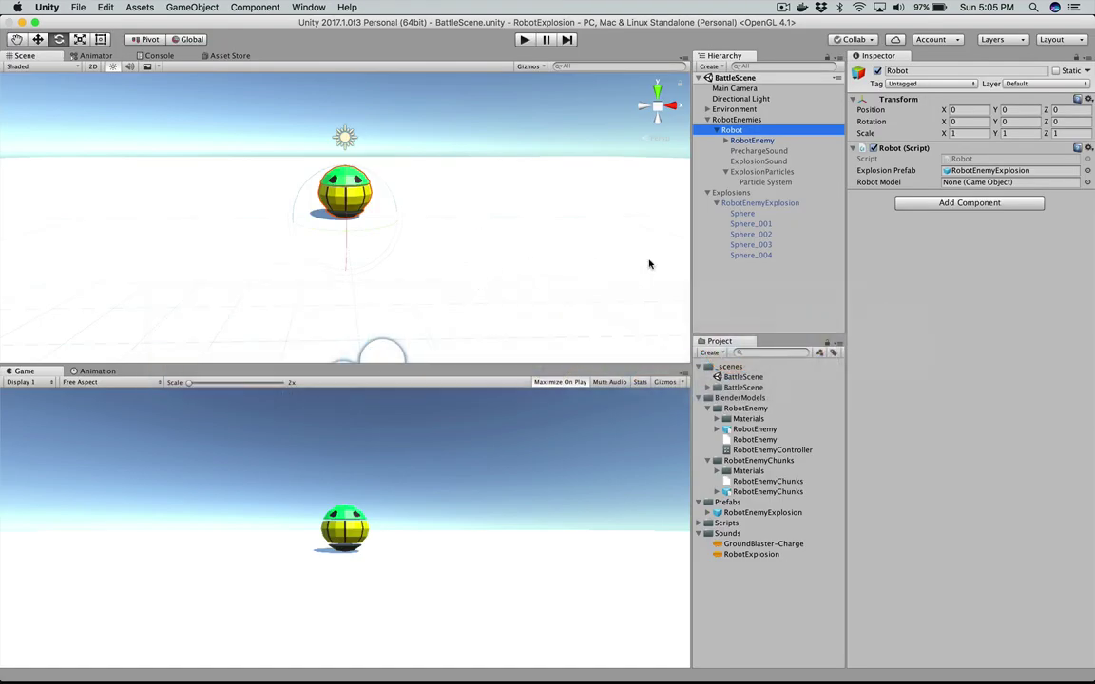
pyautogui.press('super+Tab')
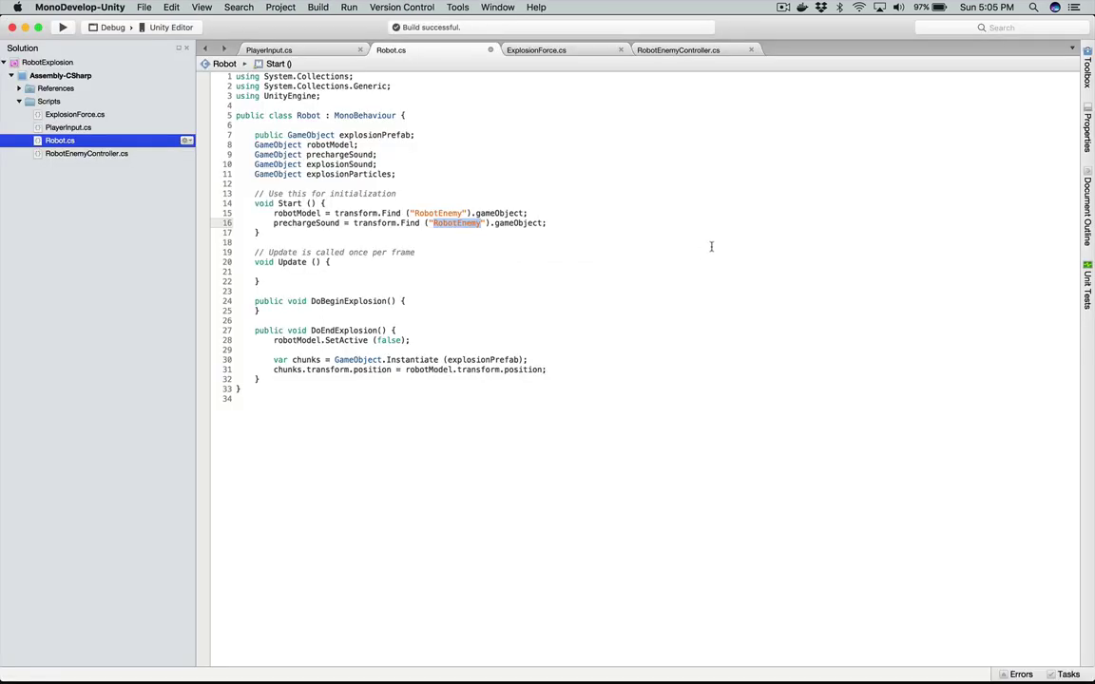
pyautogui.write('Precharg')
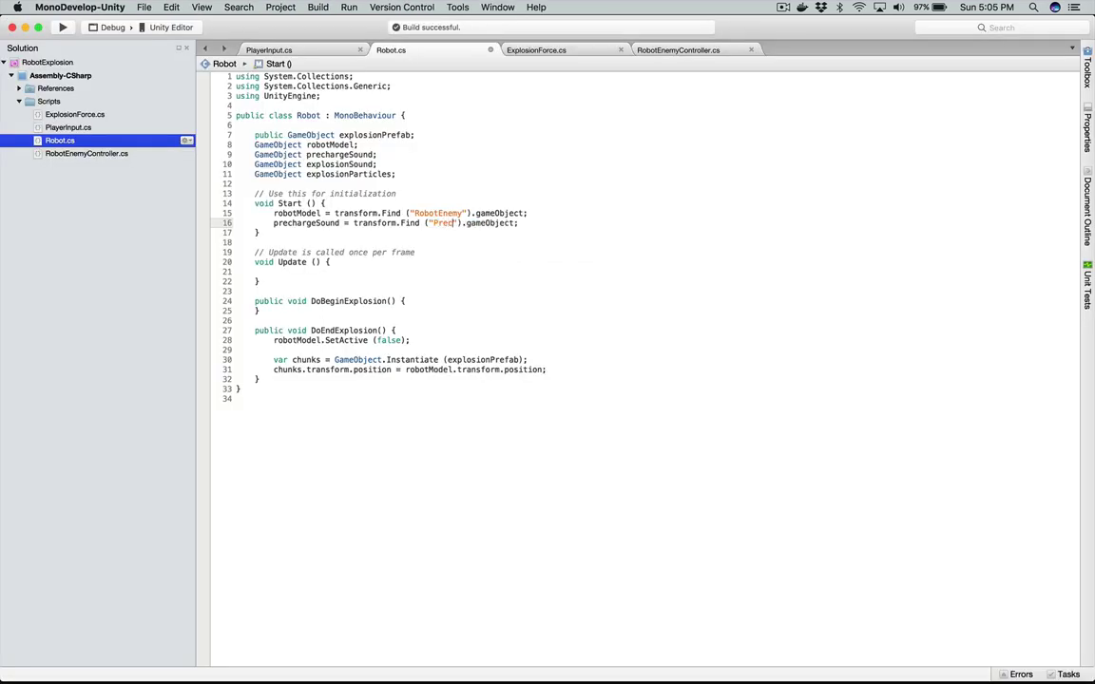
pyautogui.write('eSound')
pyautogui.press('End')
# Step: Add a Start() line assigning explosionSound from transform.Find ("ExplosionSound").gameObject
pyautogui.press('Return')
pyautogui.press('super+v')
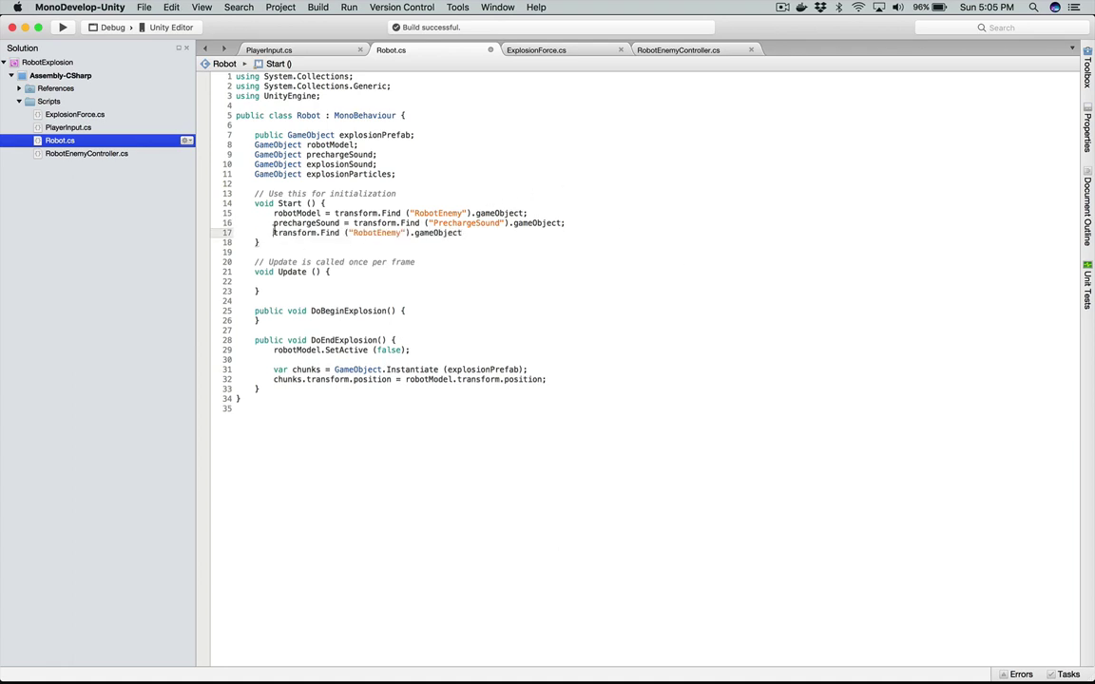
pyautogui.write('explosionS')
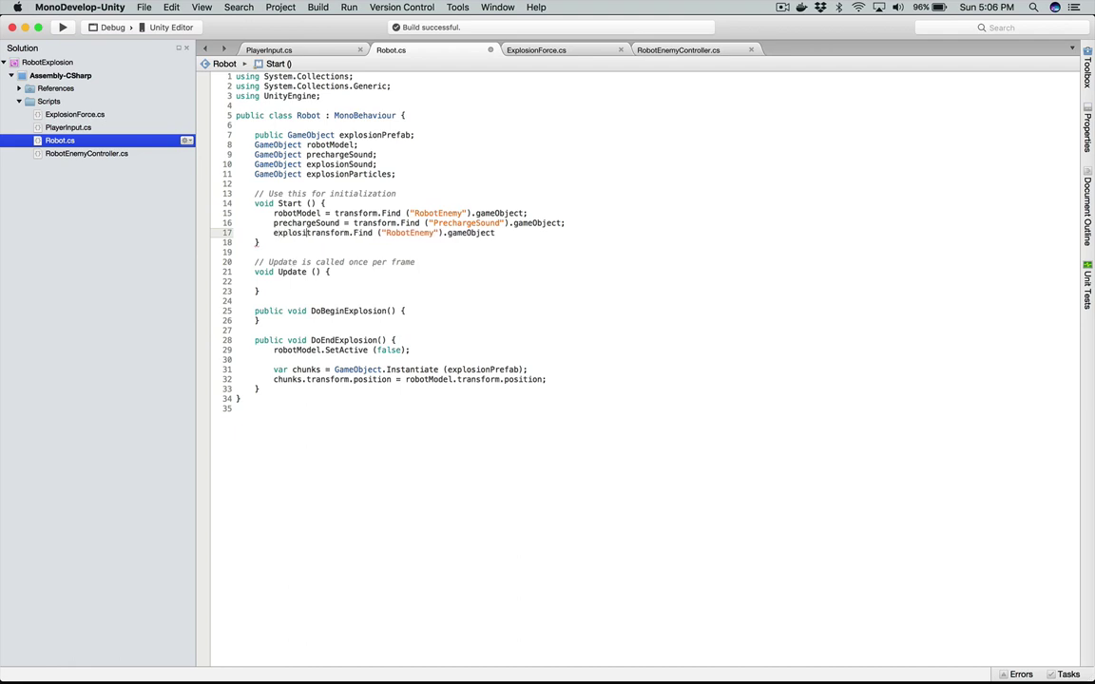
pyautogui.write('ound =')
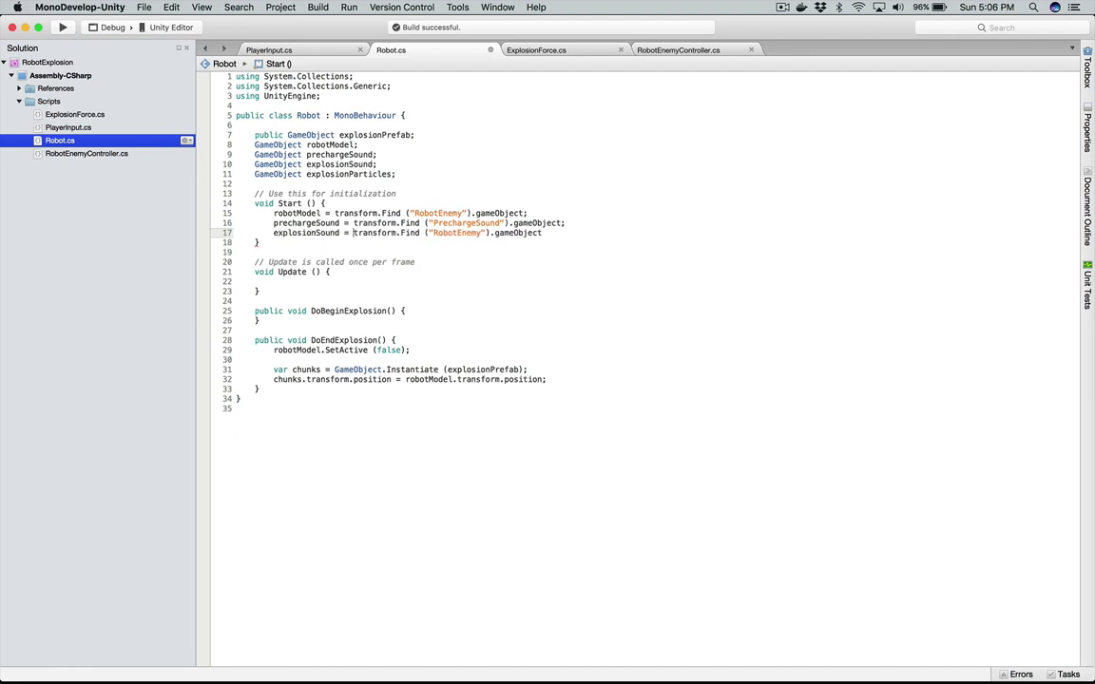
pyautogui.doubleClick(462, 232)
pyautogui.write('ExplosionSound')
# Step: Add explosionParticles = transform.Find ("ExplosionParticles").gameObject to Start()
pyautogui.press('Return')
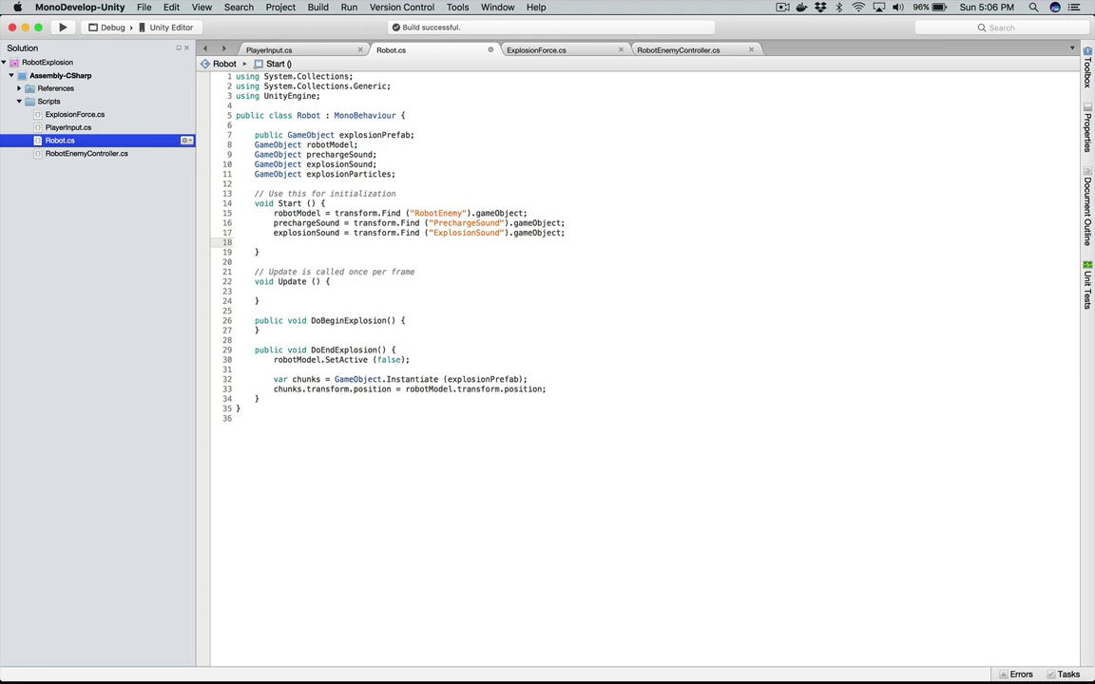
pyautogui.write('explosio')
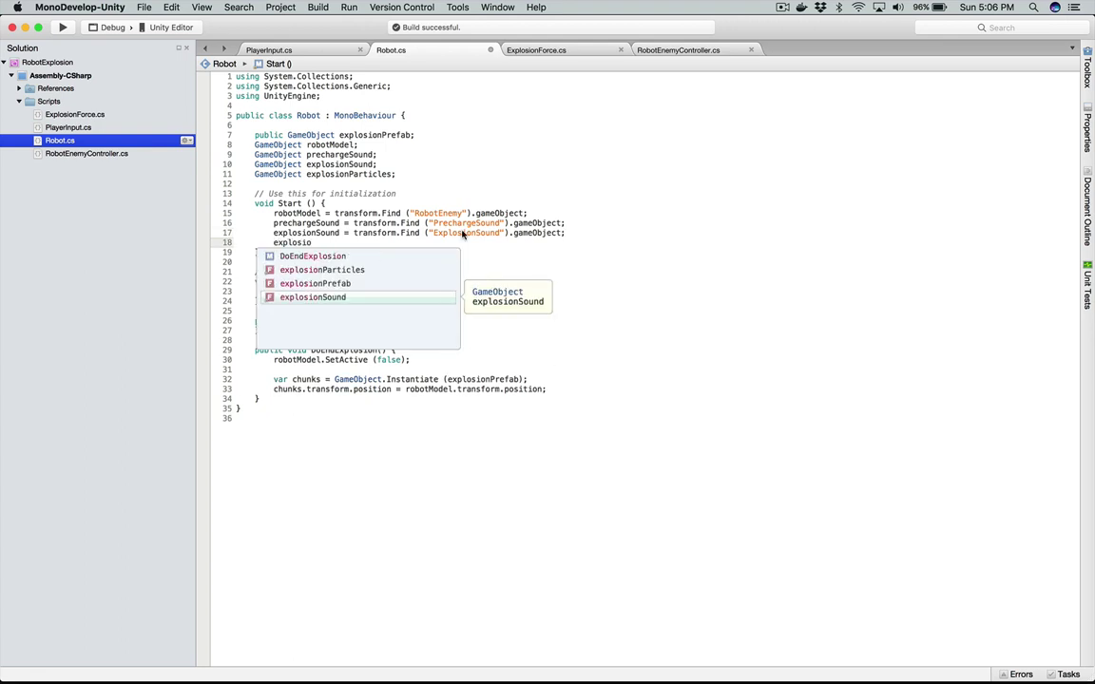
pyautogui.press('Up')
pyautogui.press('Up')
pyautogui.press('Return')
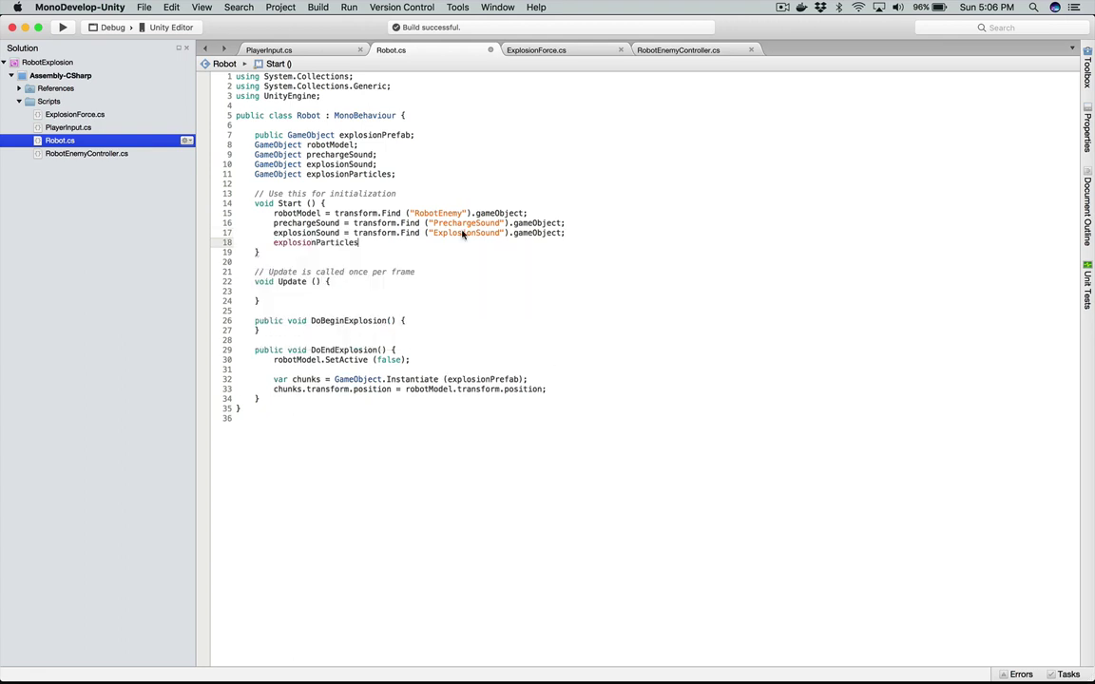
pyautogui.write('=')
pyautogui.press('super+v')
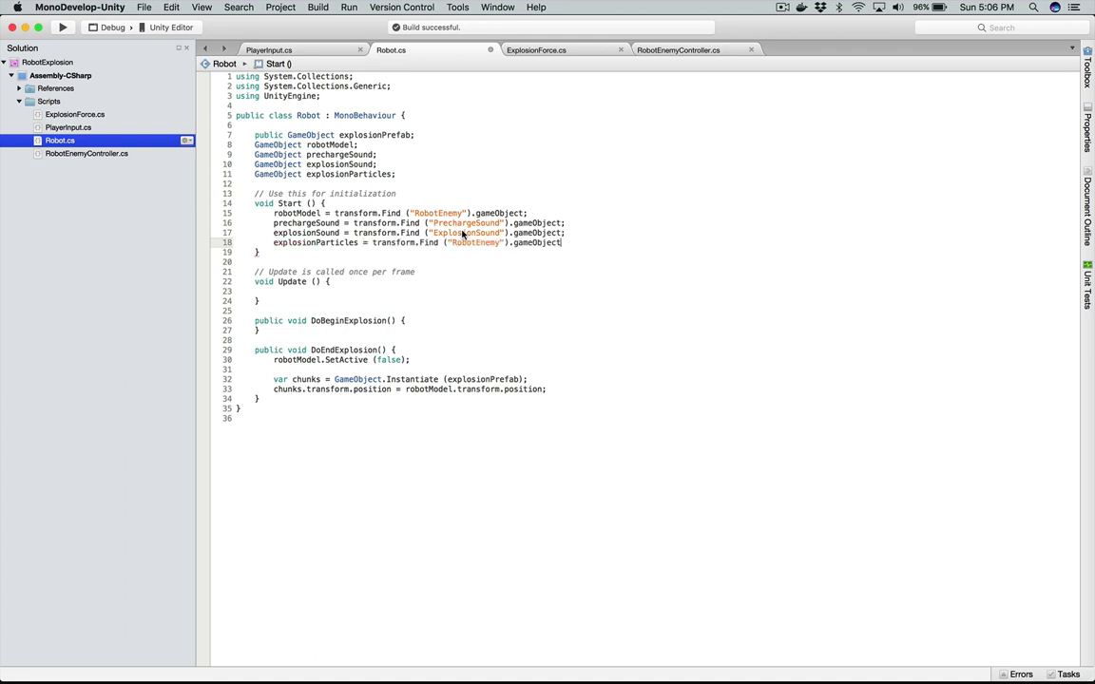
pyautogui.write('ExplosionParticles')
# Step: Attempt to play the scene in Unity, then build Robot.cs to expose the missing-semicolon error
pyautogui.press('super+Tab')
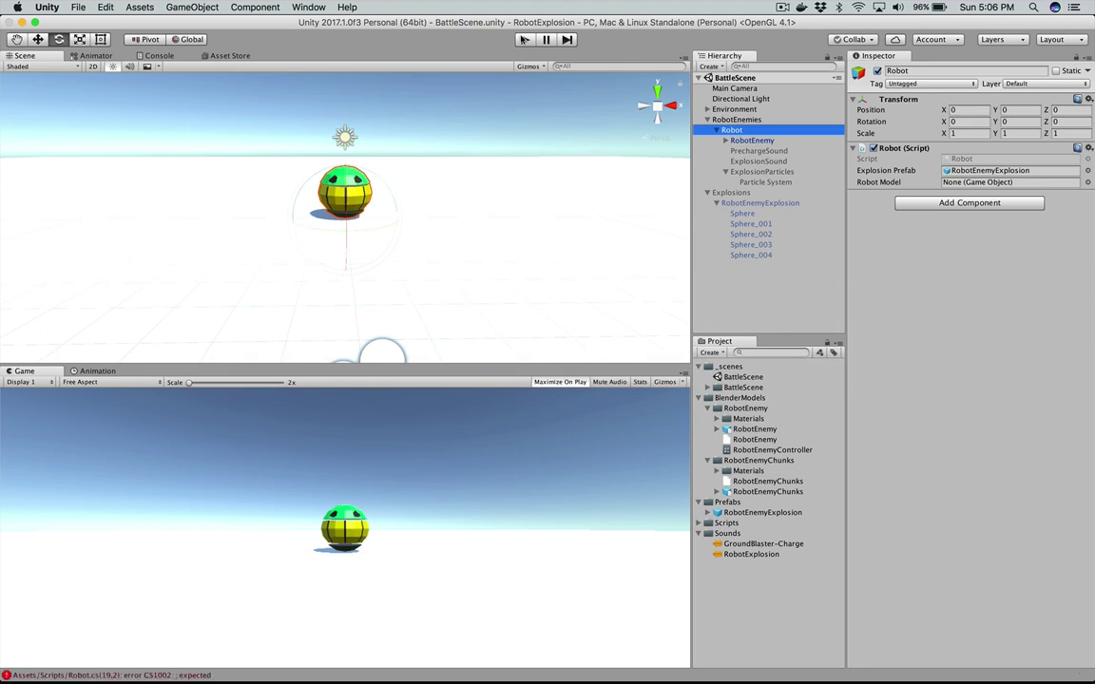
pyautogui.click(524, 39)
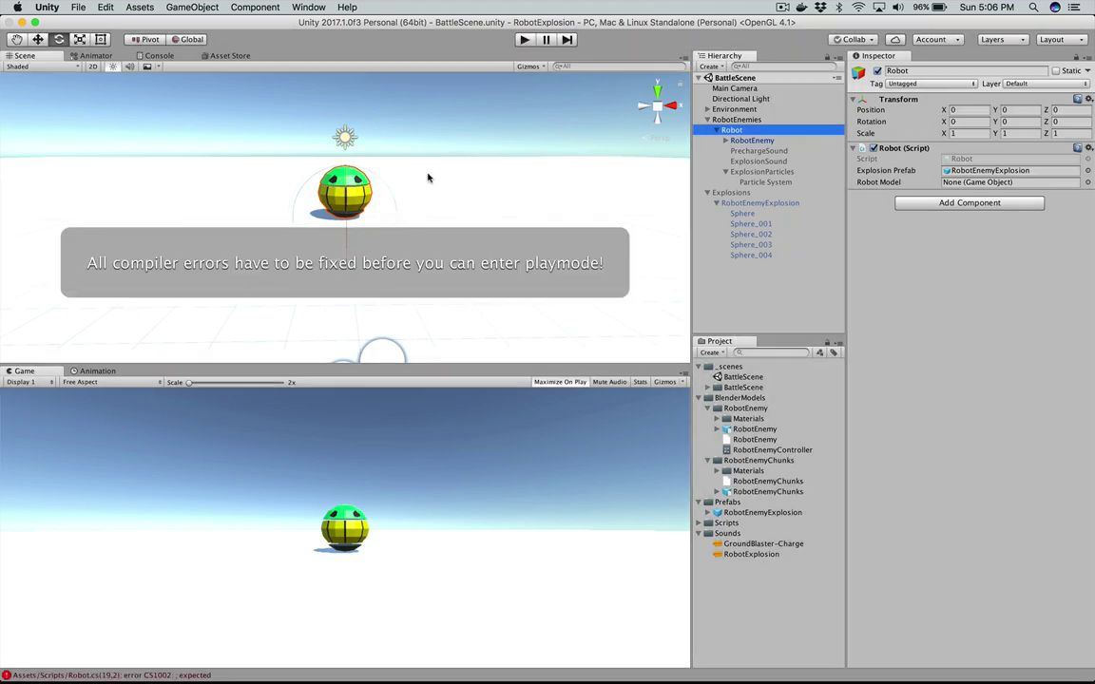
pyautogui.press('super+Tab')
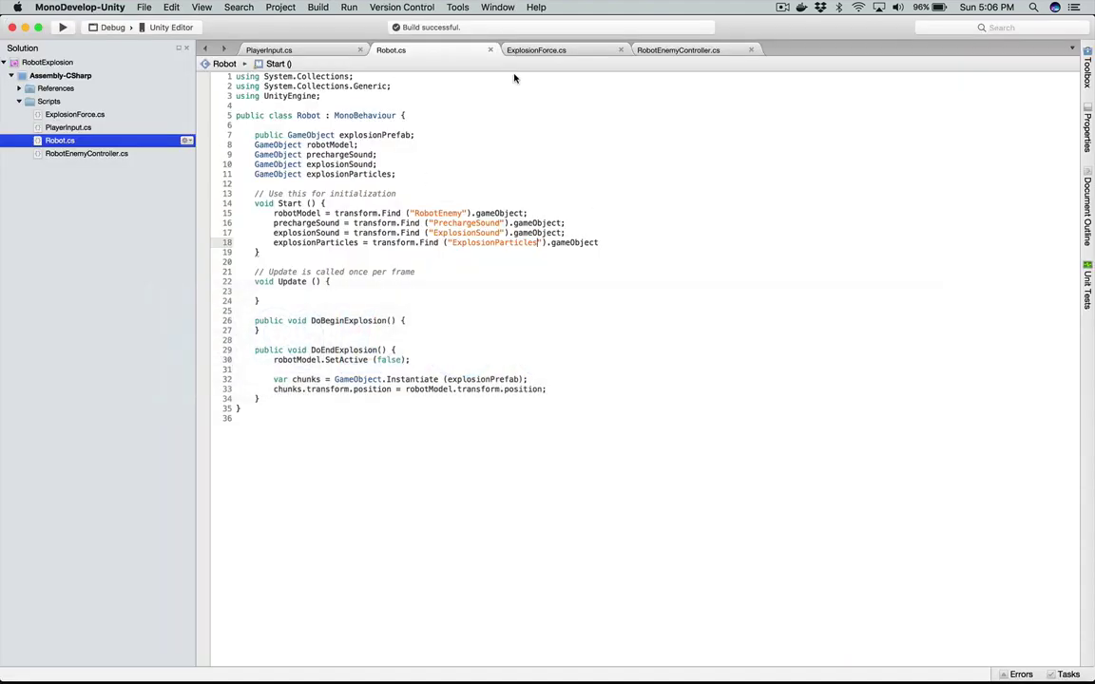
pyautogui.press('super+b')
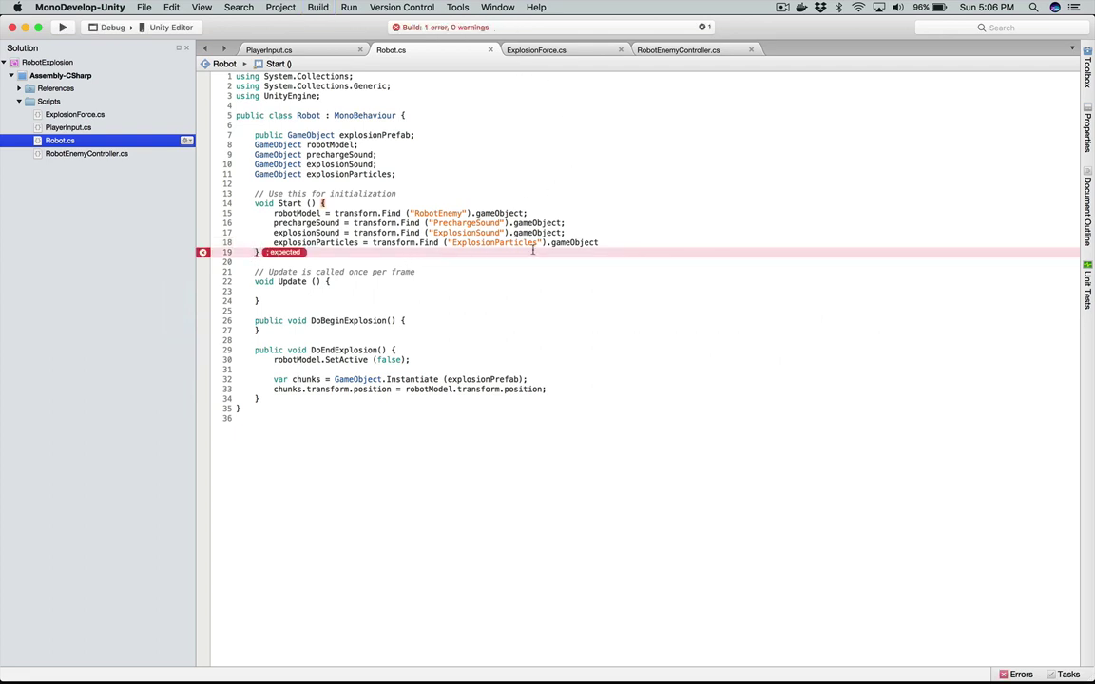
# Step: Add the missing semicolon at the end of line 18 and save Robot.cs
pyautogui.click(617, 233)
pyautogui.click(612, 243)
pyautogui.write(';')
pyautogui.press('super+s')
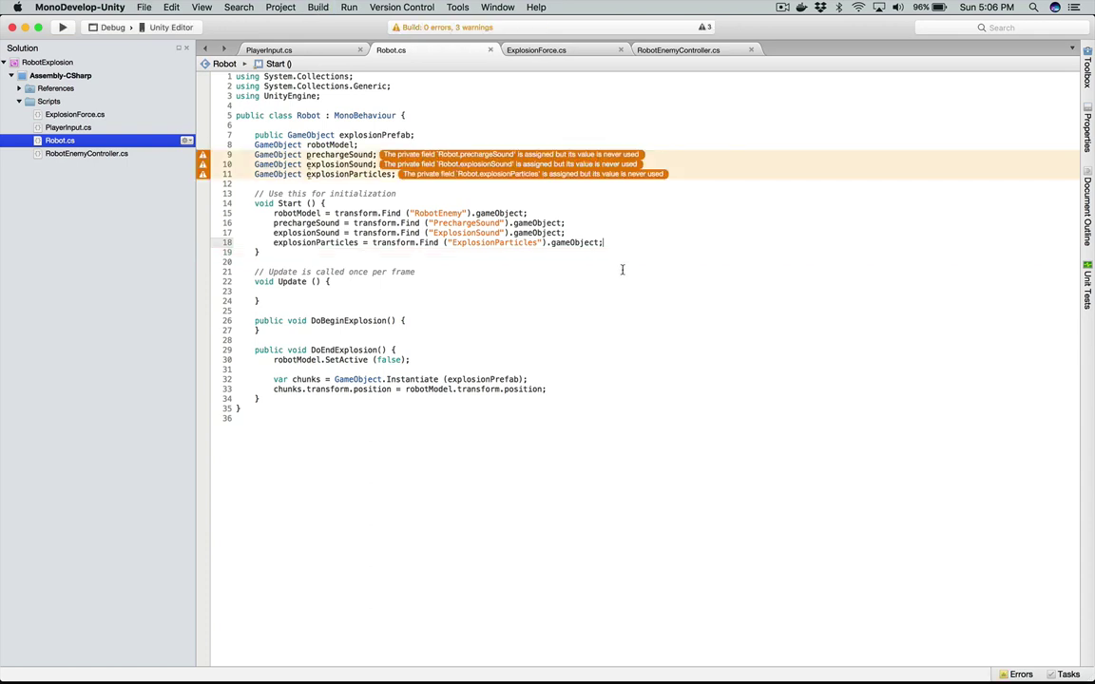
# Step: Add prechargeSound.SetActive (true); inside DoBeginExplosion()
pyautogui.click(361, 290)
pyautogui.click(427, 320)
pyautogui.press('Return')
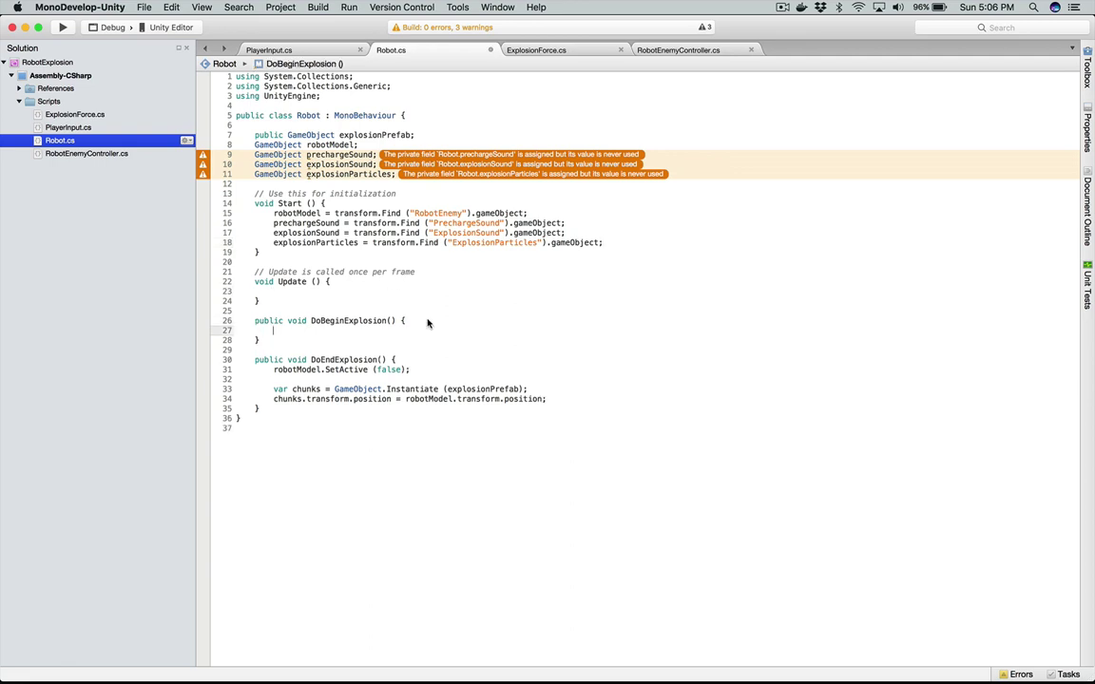
pyautogui.write('pre')
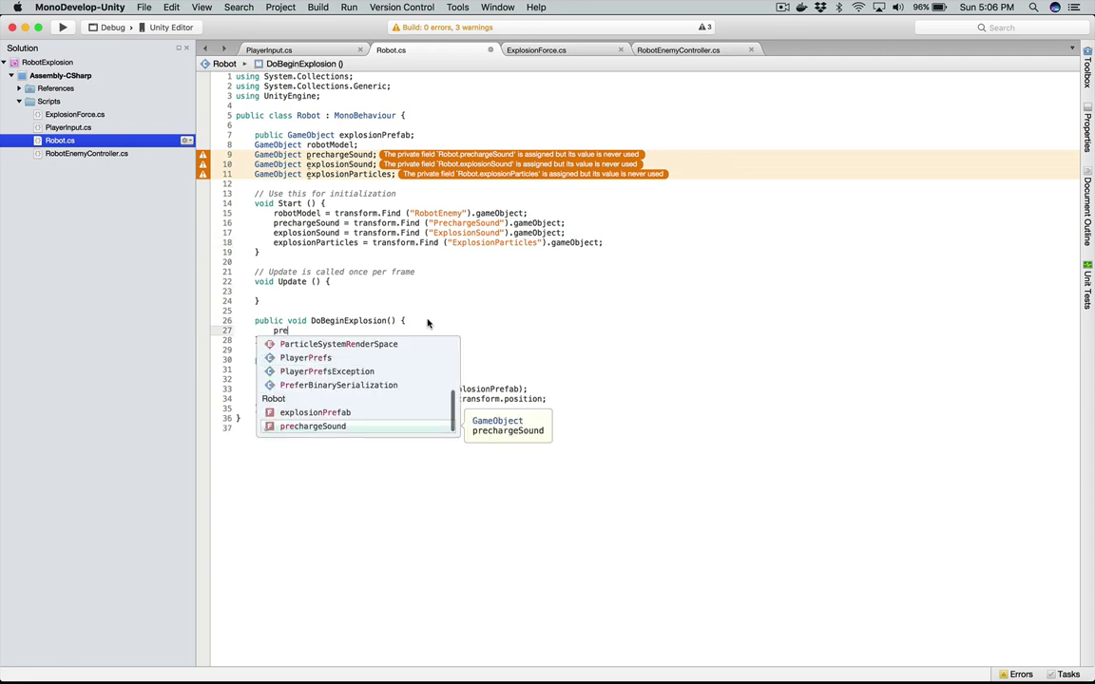
pyautogui.write('chargeSound.Se')
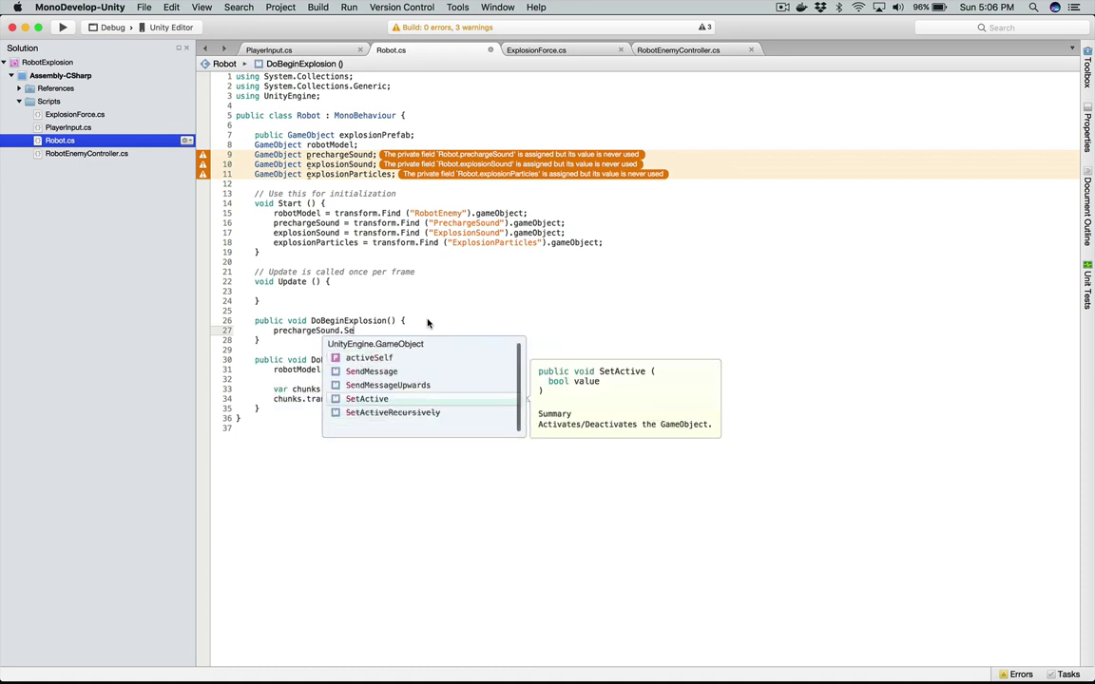
pyautogui.write('tActive (true);')
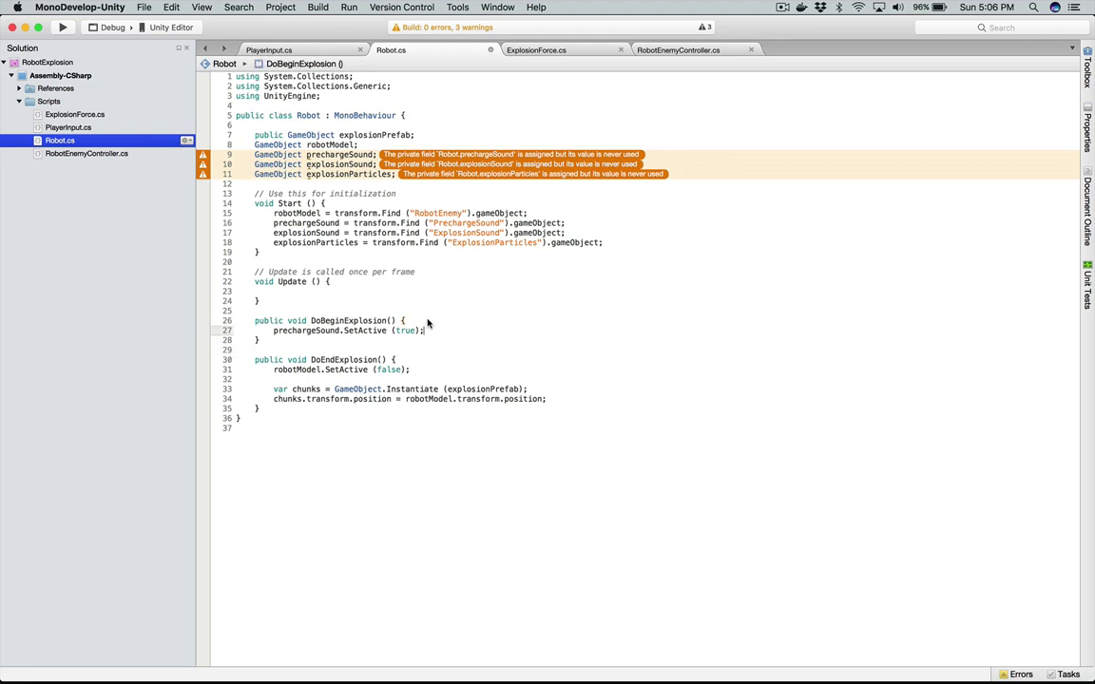
# Step: Add explosionSound.SetActive (true); in DoEndExplosion() after robotModel.SetActive (false);
pyautogui.press('Down')
pyautogui.press('Down')
pyautogui.press('Down')
pyautogui.press('Down')
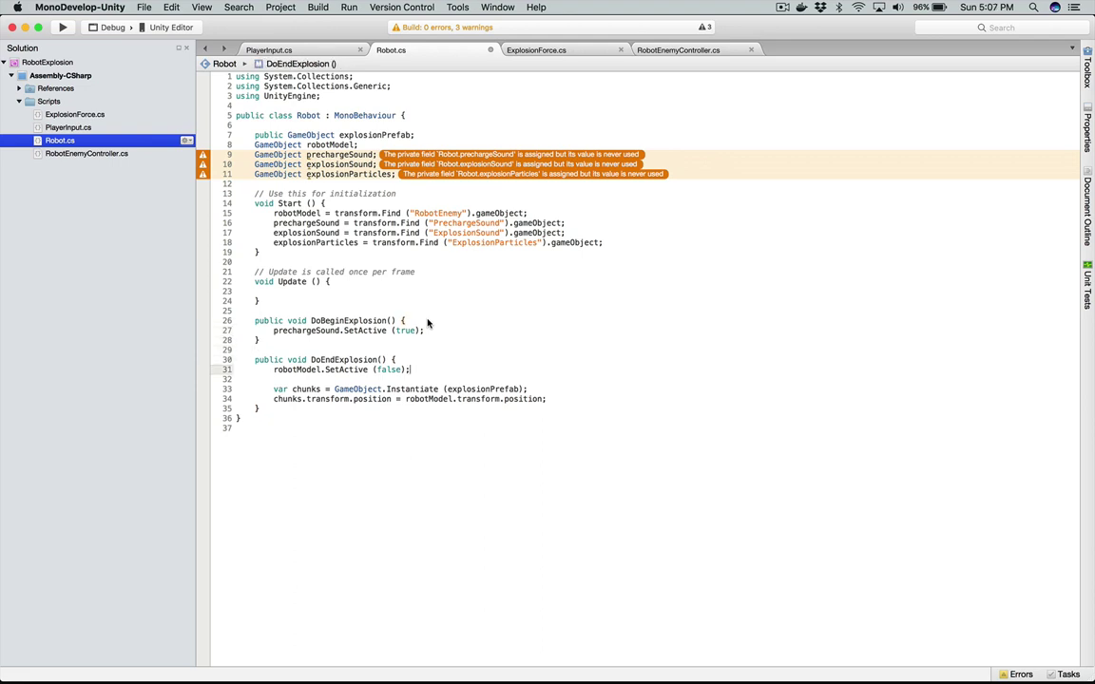
pyautogui.press('Return')
pyautogui.write('explosio')
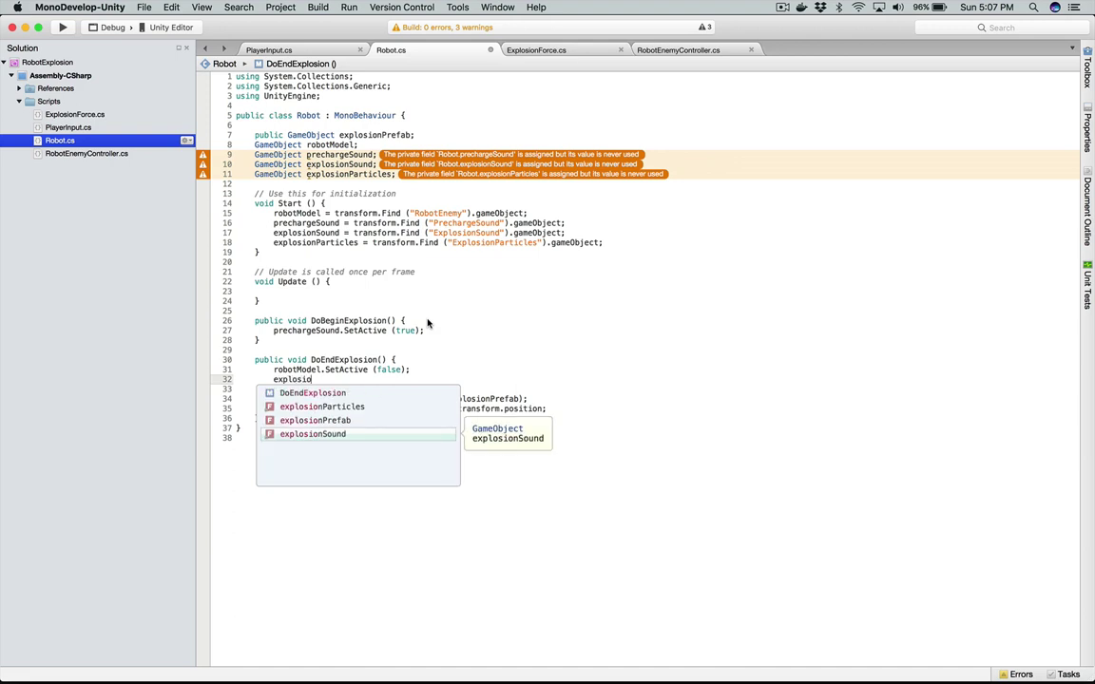
pyautogui.press('Up')
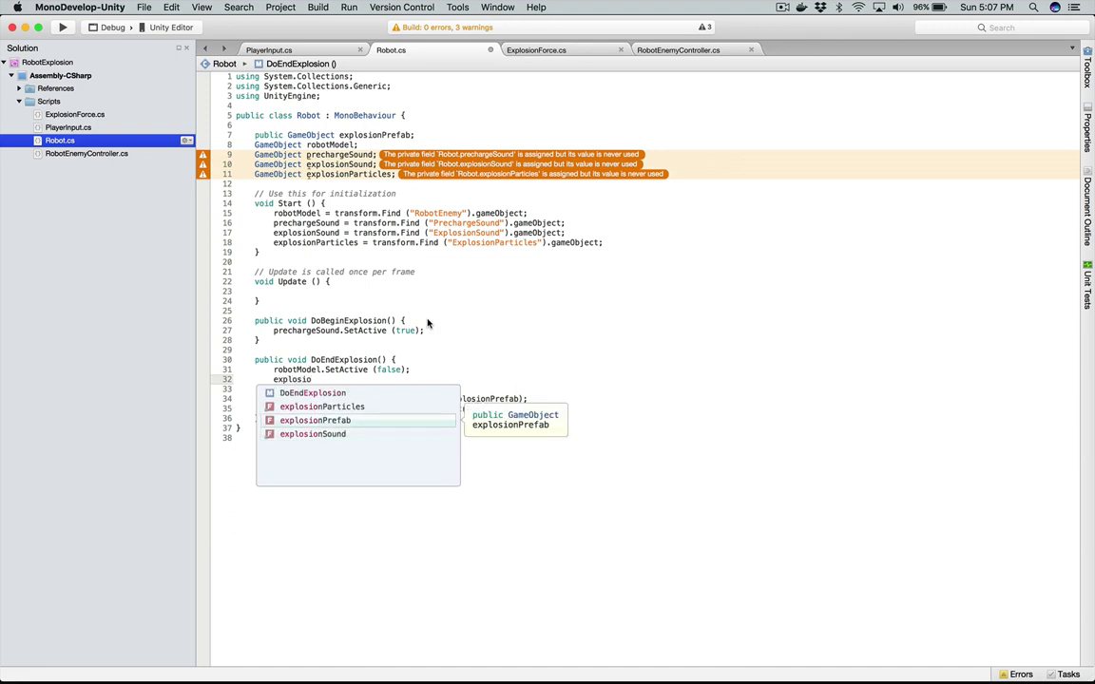
pyautogui.press('Down')
pyautogui.press('Return')
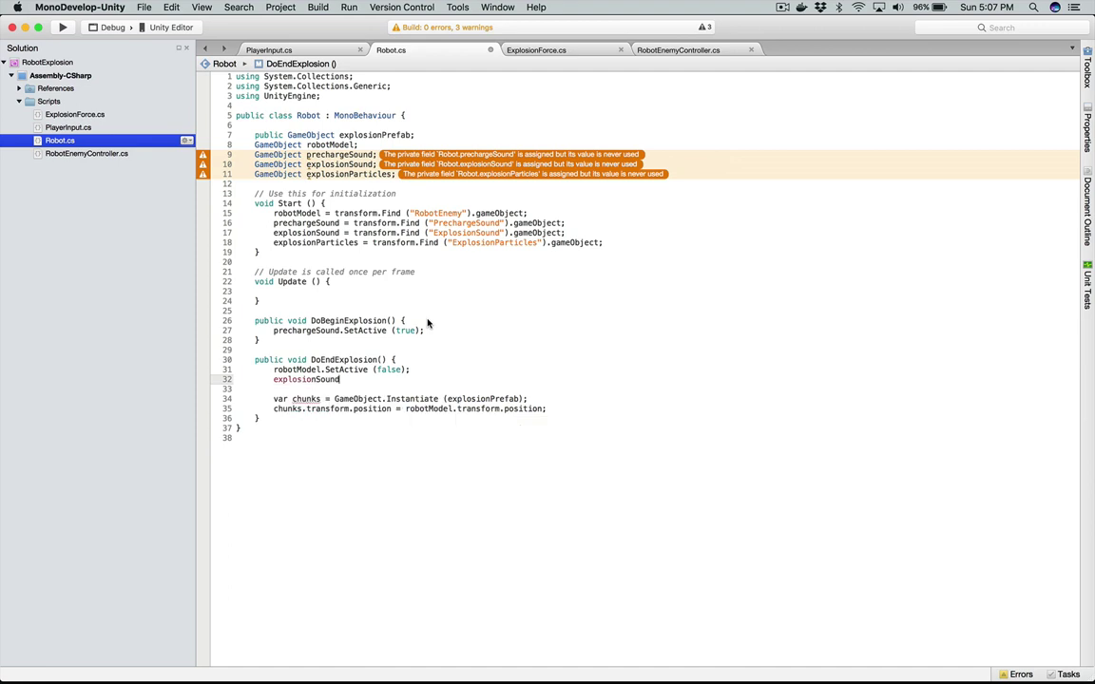
pyautogui.write('.SetActive (true')
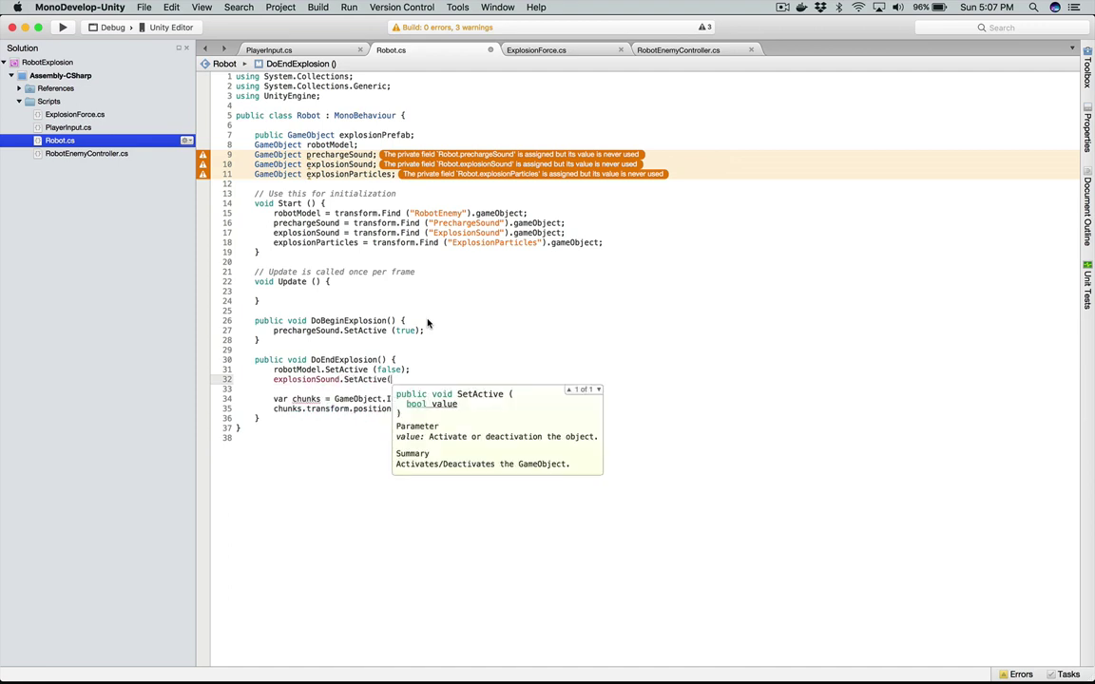
pyautogui.write(');')
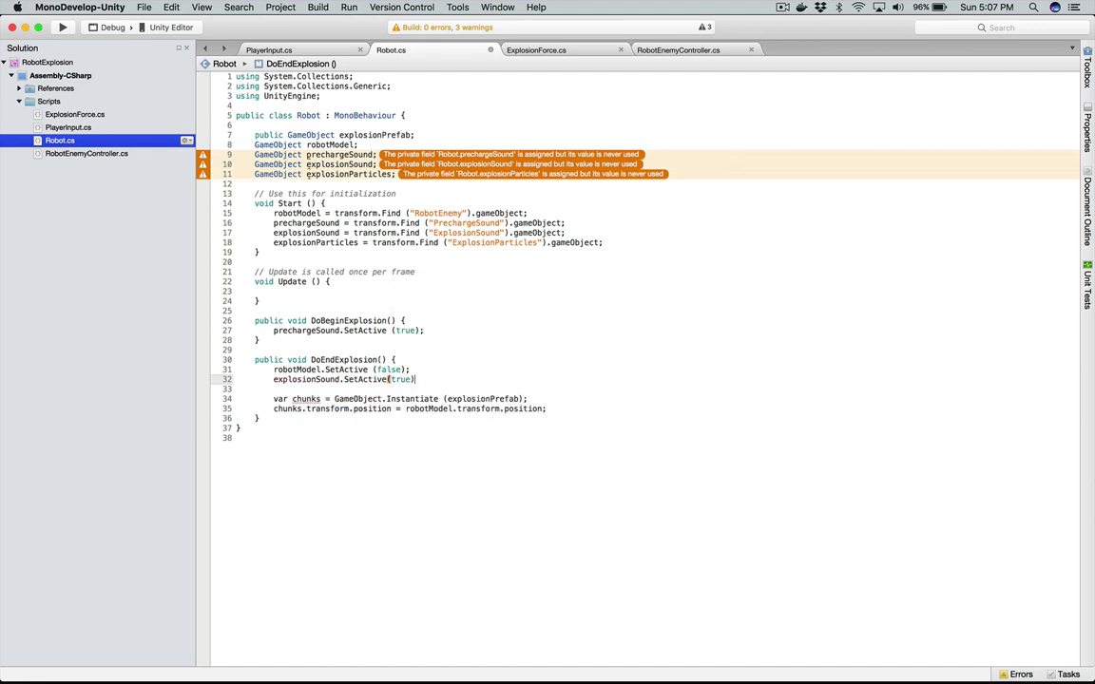
pyautogui.press('Return')
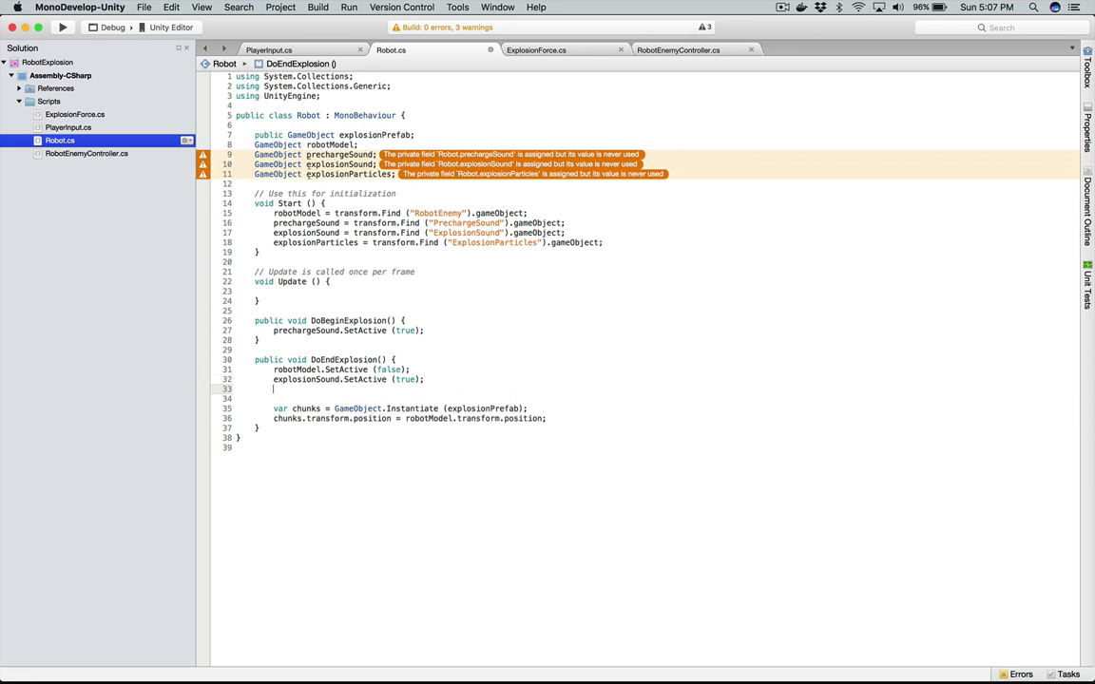
# Step: Add explosionParticles.SetActive (true); as the next line in DoEndExplosion()
pyautogui.write('ex')
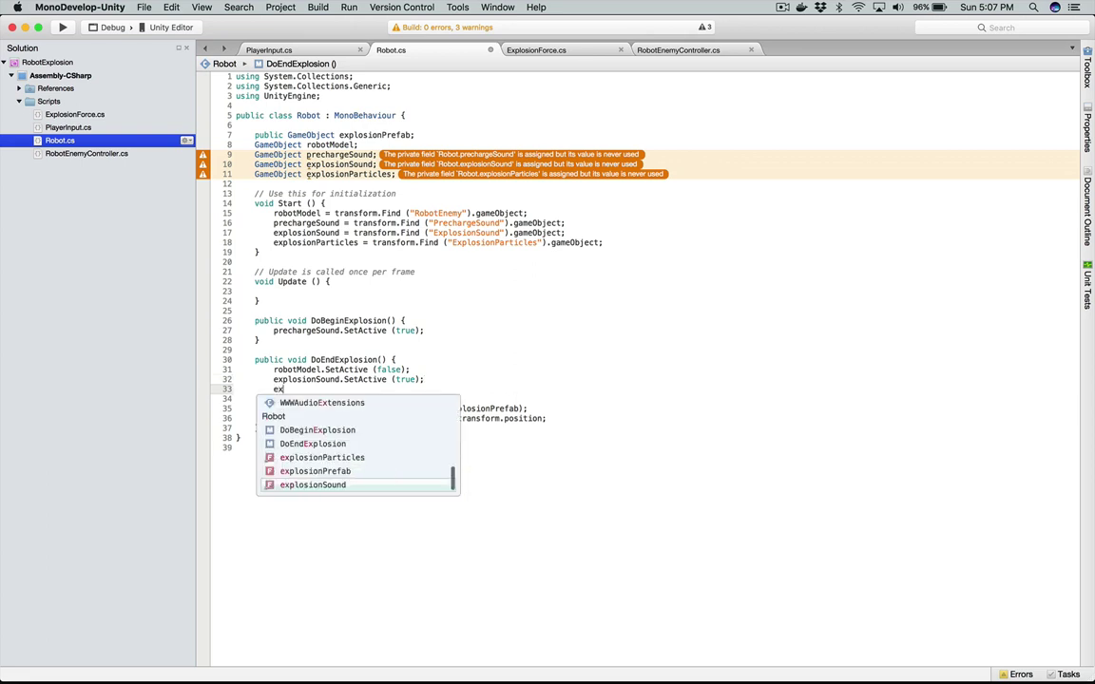
pyautogui.write('plosionPar')
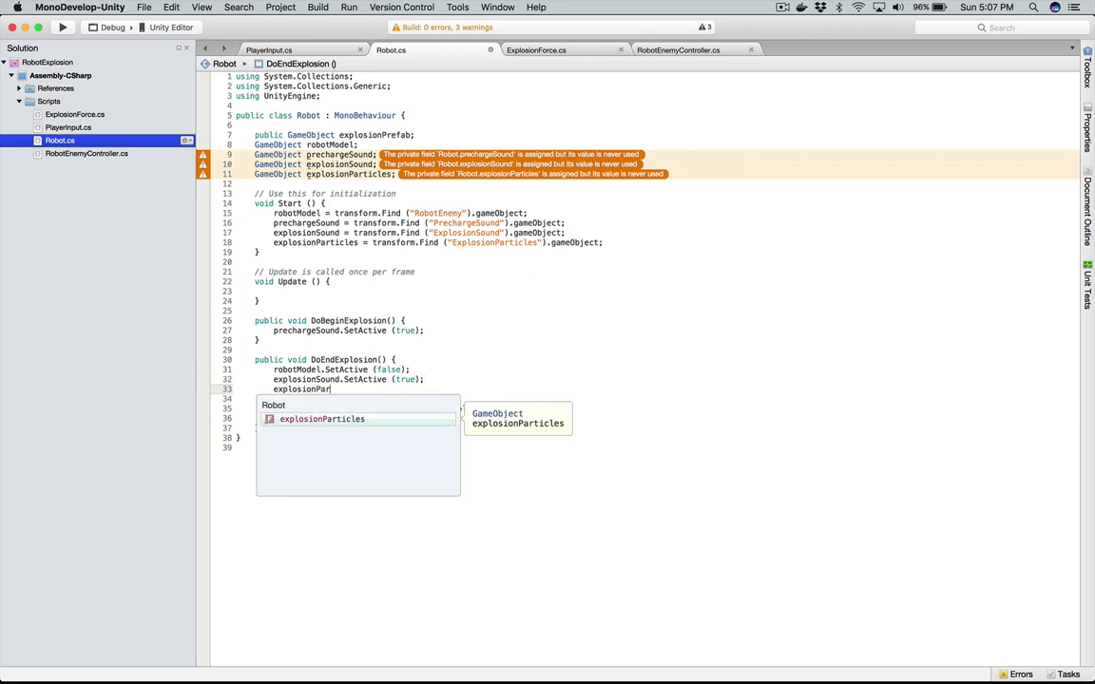
pyautogui.write('ticles.SetA')
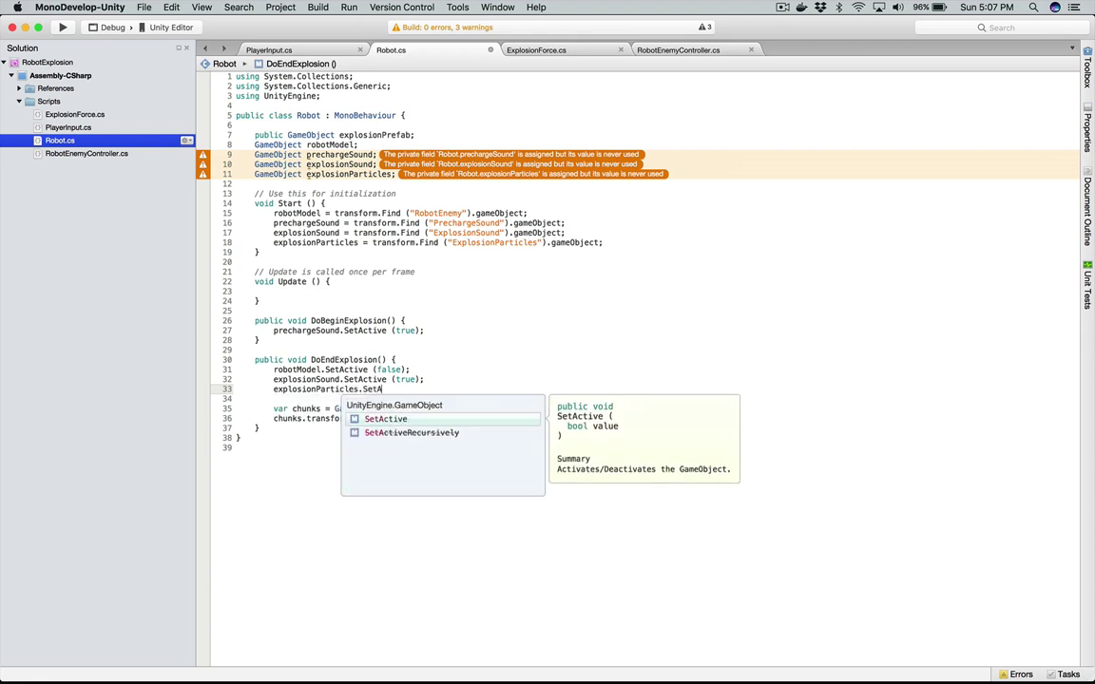
pyautogui.press('Return')
pyautogui.write('(true);')
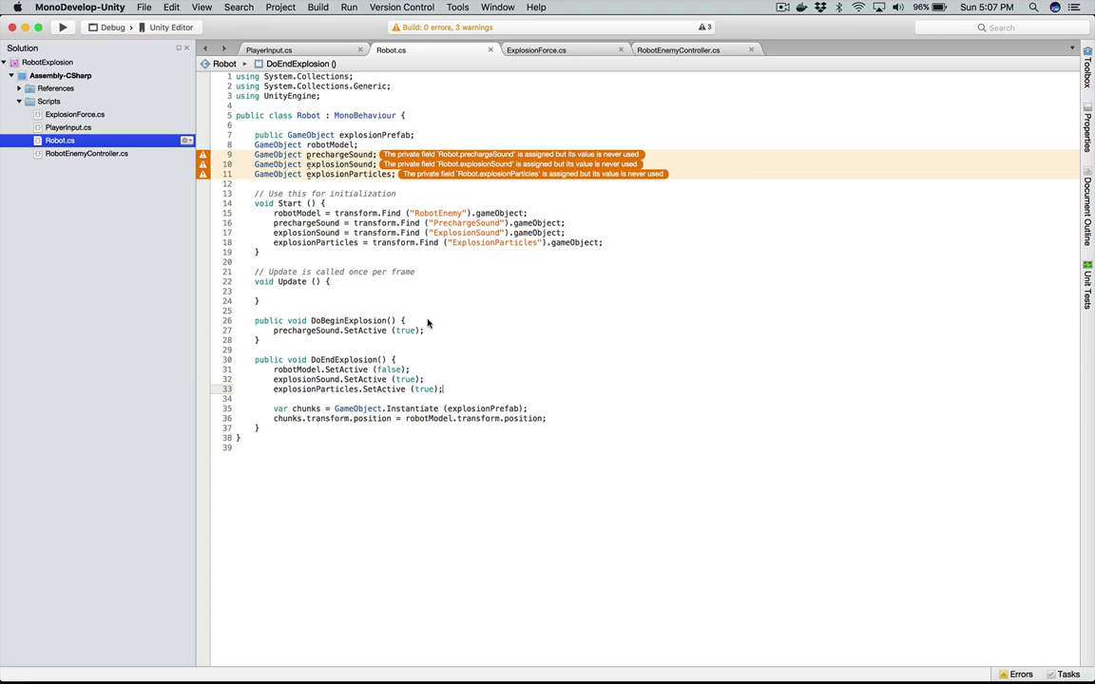
pyautogui.click(383, 328)
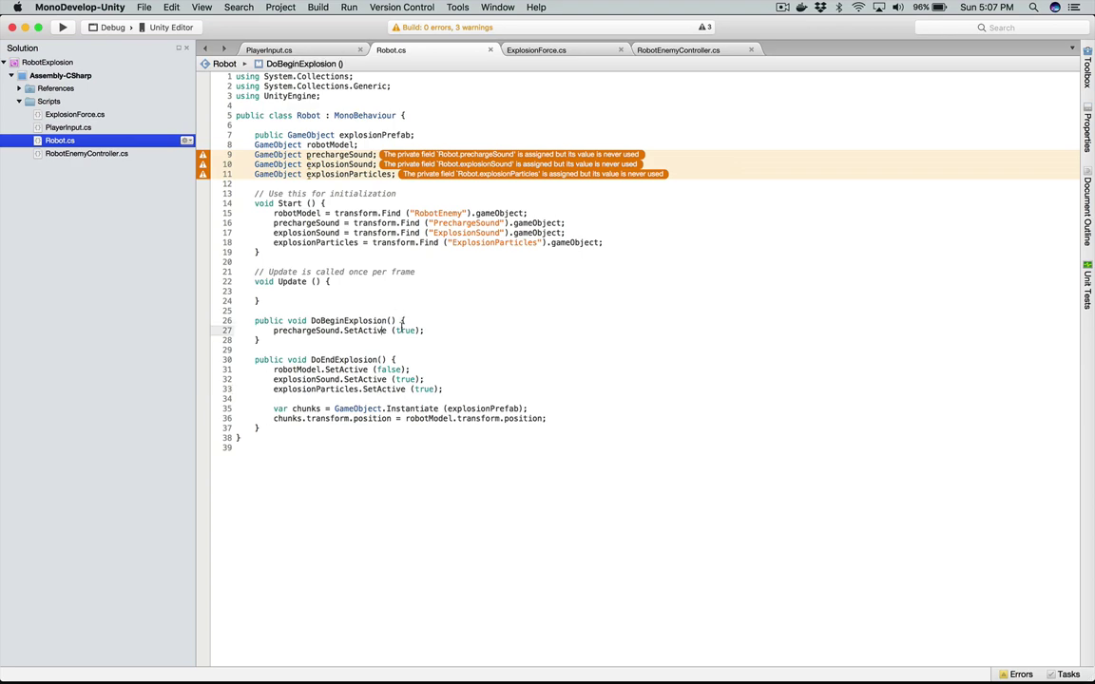
# Step: Create an empty child under Robot and name it PrechargeParticles
pyautogui.press('super+Tab')
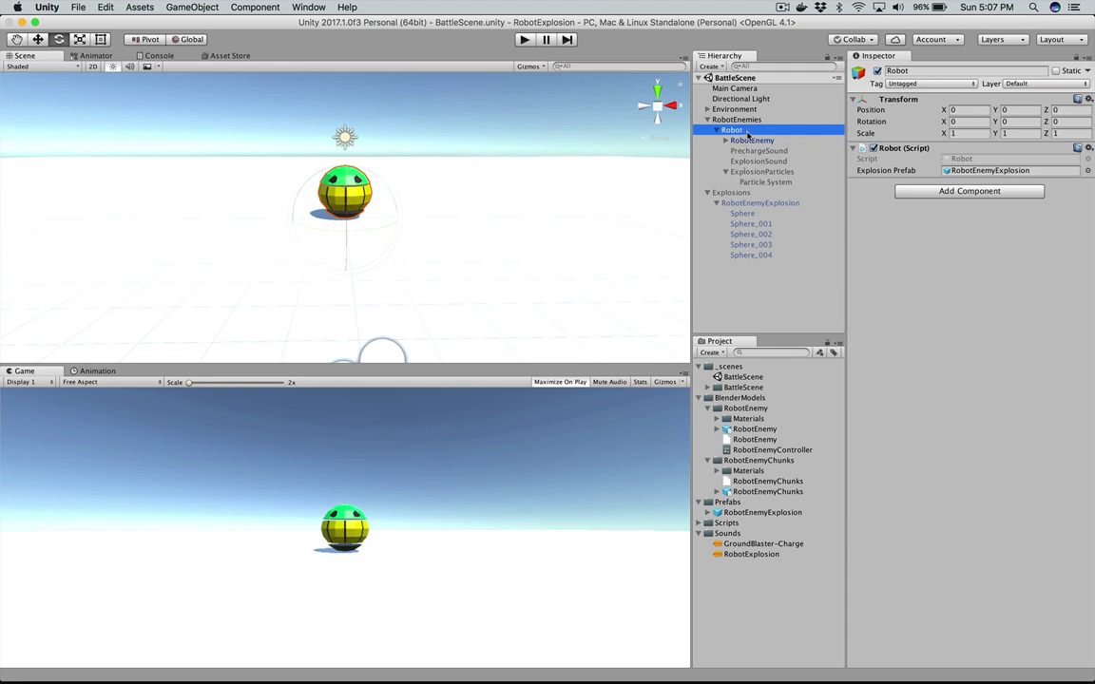
pyautogui.rightClick(747, 134)
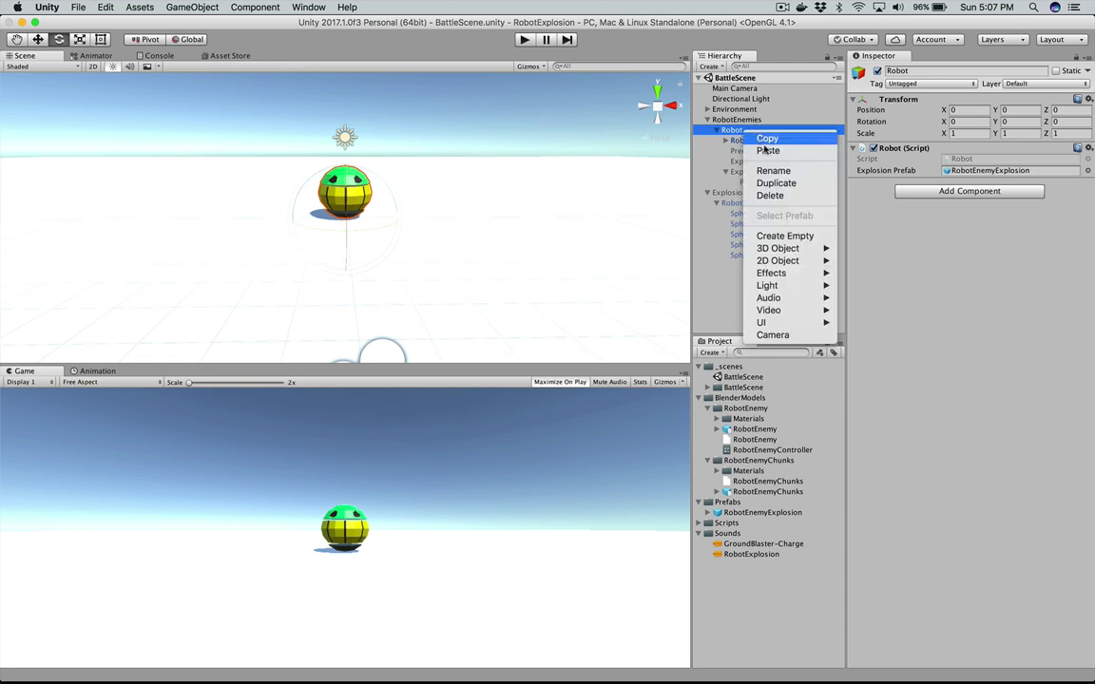
pyautogui.click(784, 236)
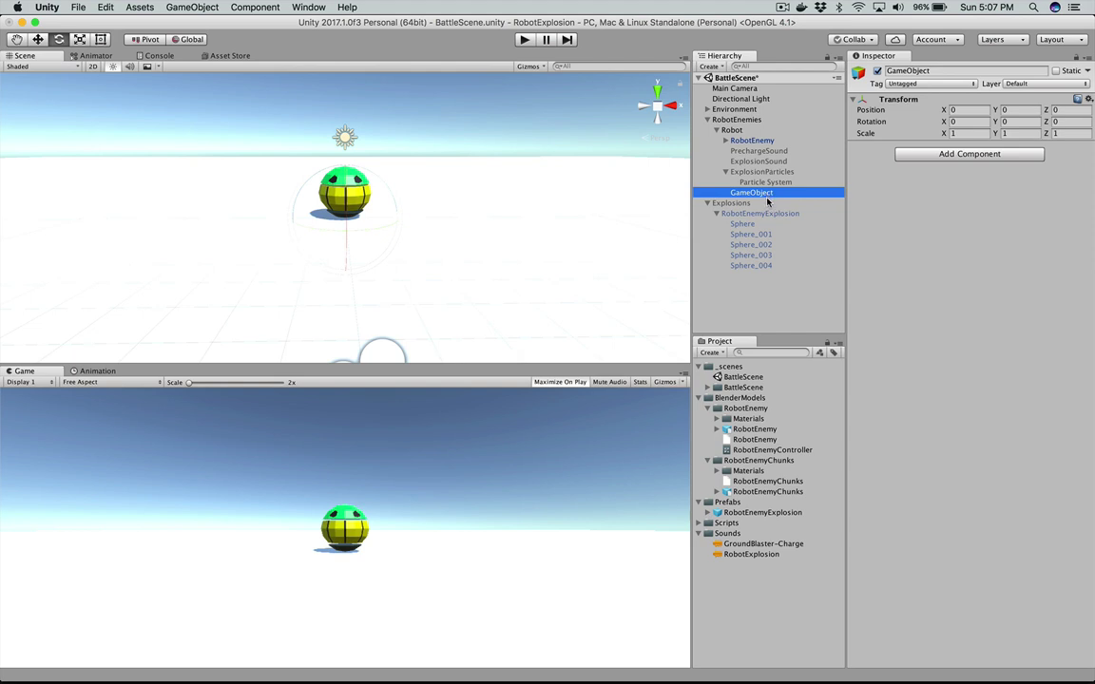
pyautogui.press('super+z')
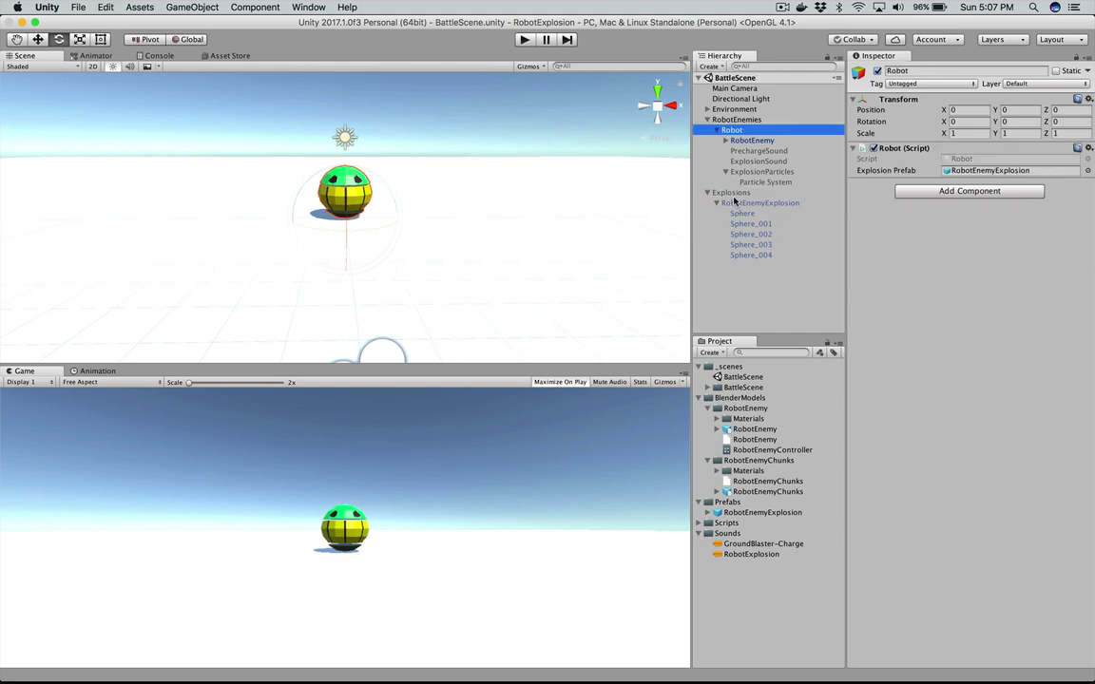
pyautogui.rightClick(735, 128)
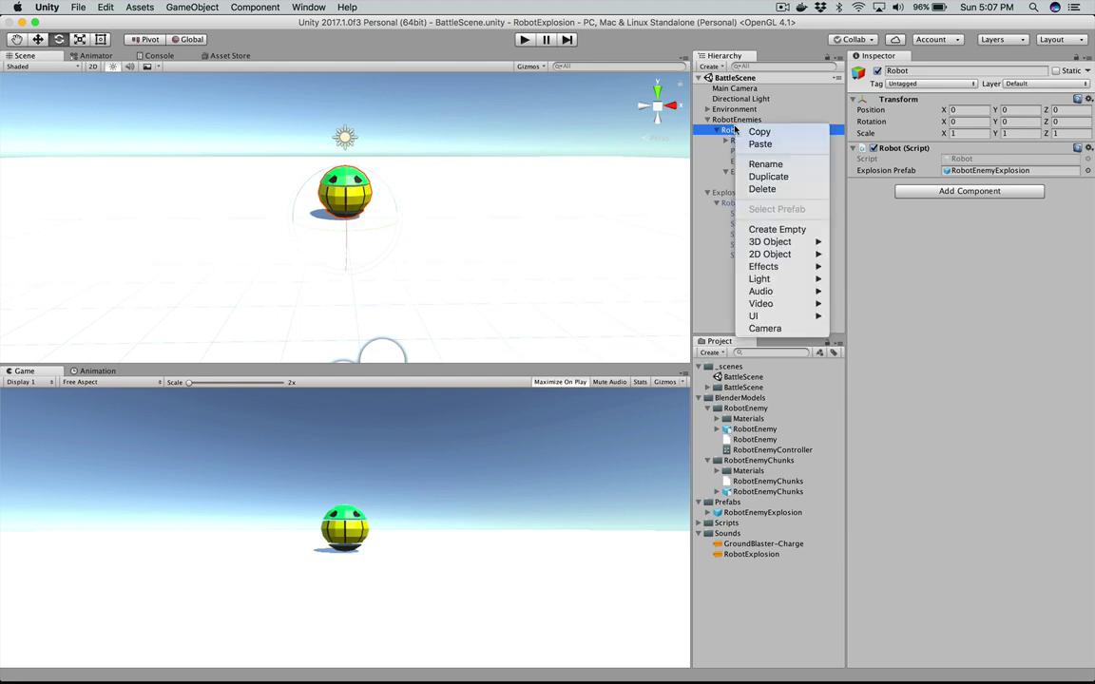
pyautogui.click(735, 131)
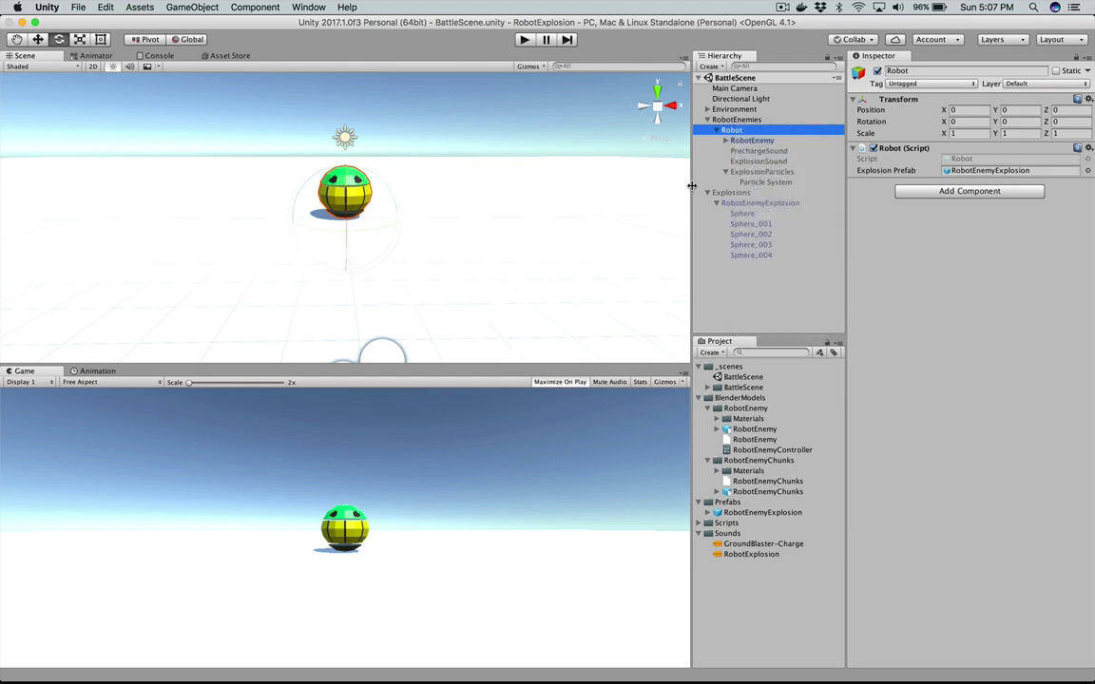
pyautogui.rightClick(741, 133)
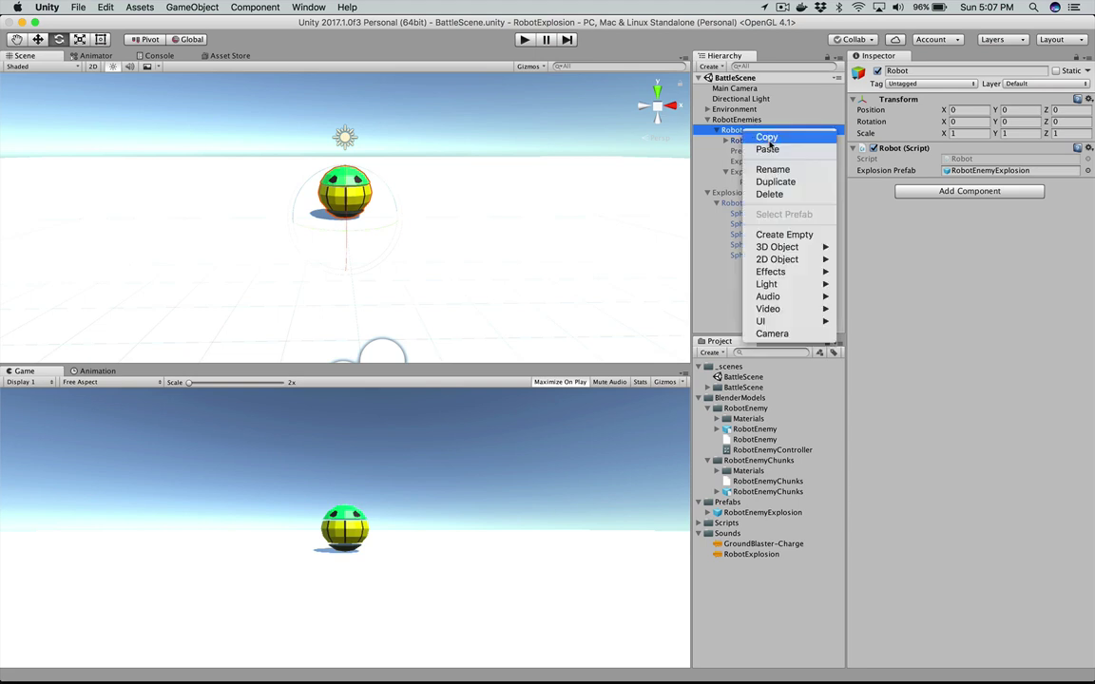
pyautogui.click(784, 236)
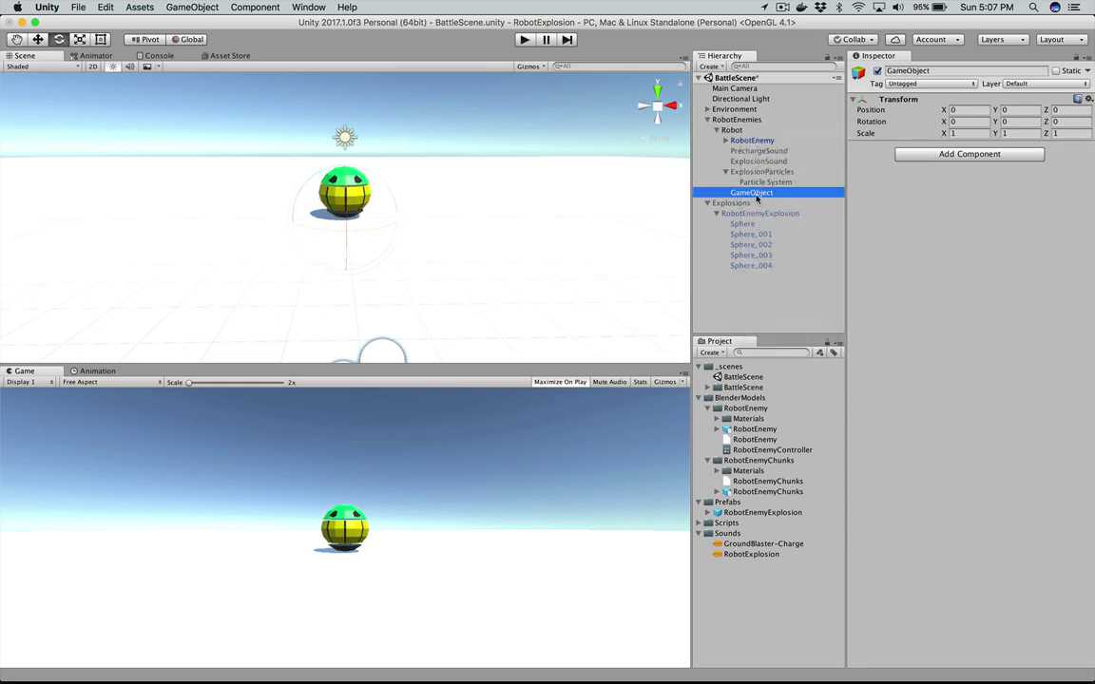
pyautogui.click(753, 193)
pyautogui.write('Pr')
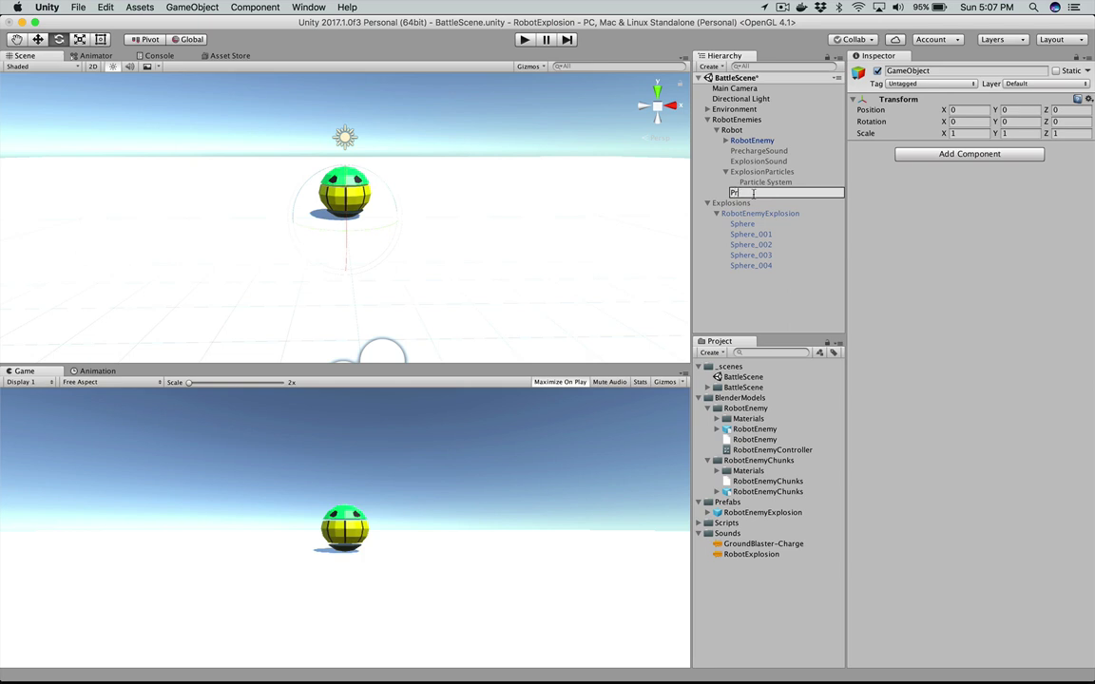
pyautogui.write('echargeParticles')
pyautogui.press('Return')
pyautogui.click(772, 183)
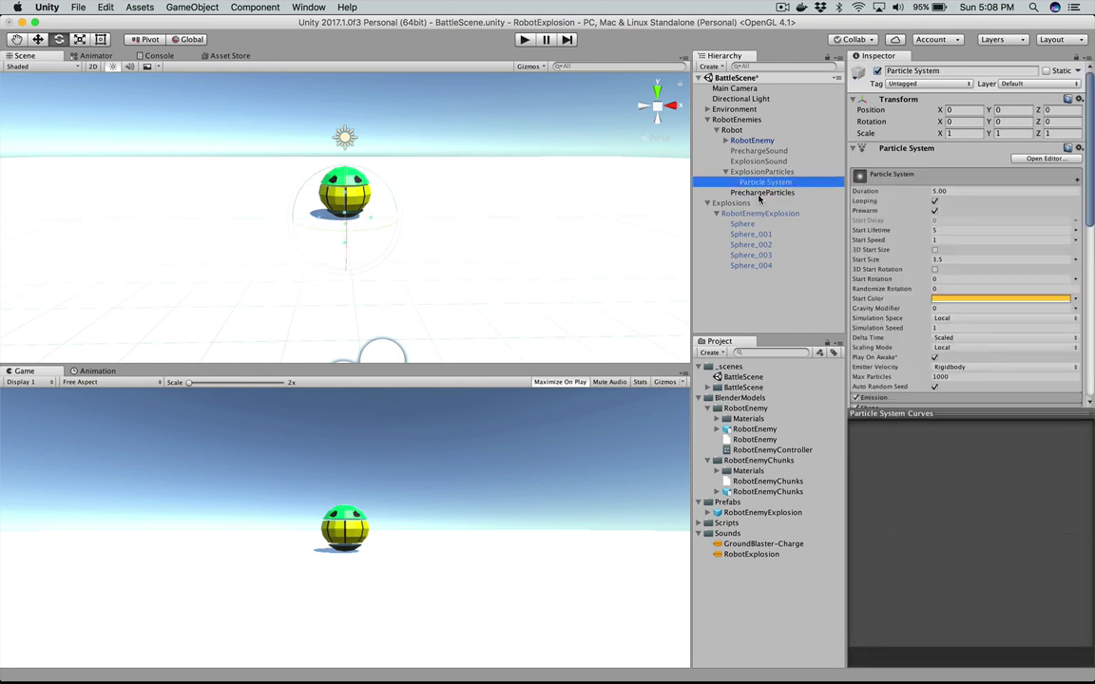
# Step: Copy the explosion's Particle System under PrechargeParticles and delete the extra empty child
pyautogui.rightClick(761, 194)
pyautogui.click(748, 194)
pyautogui.click(748, 194)
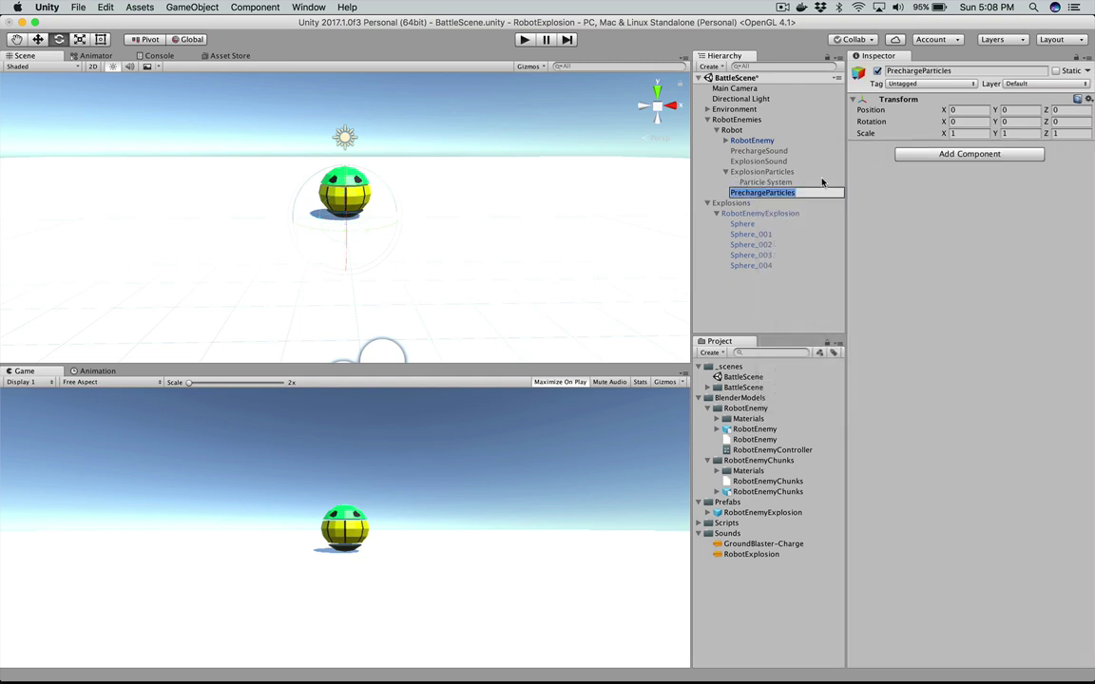
pyautogui.click(819, 182)
pyautogui.click(789, 193)
pyautogui.rightClick(789, 194)
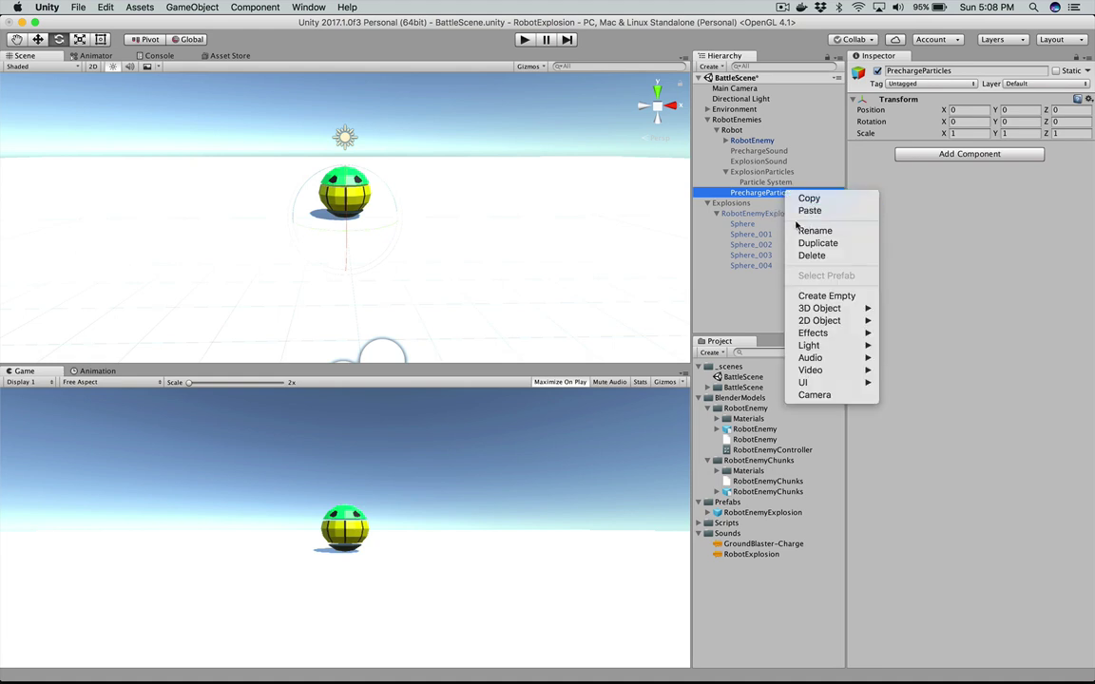
pyautogui.click(801, 297)
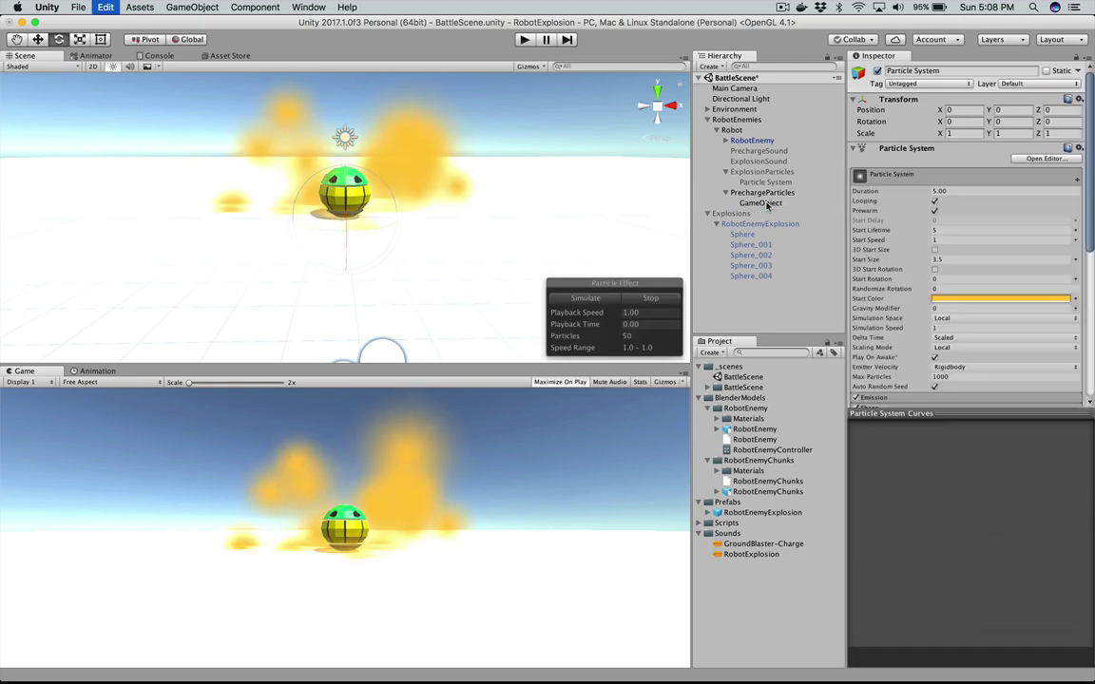
pyautogui.click(760, 203)
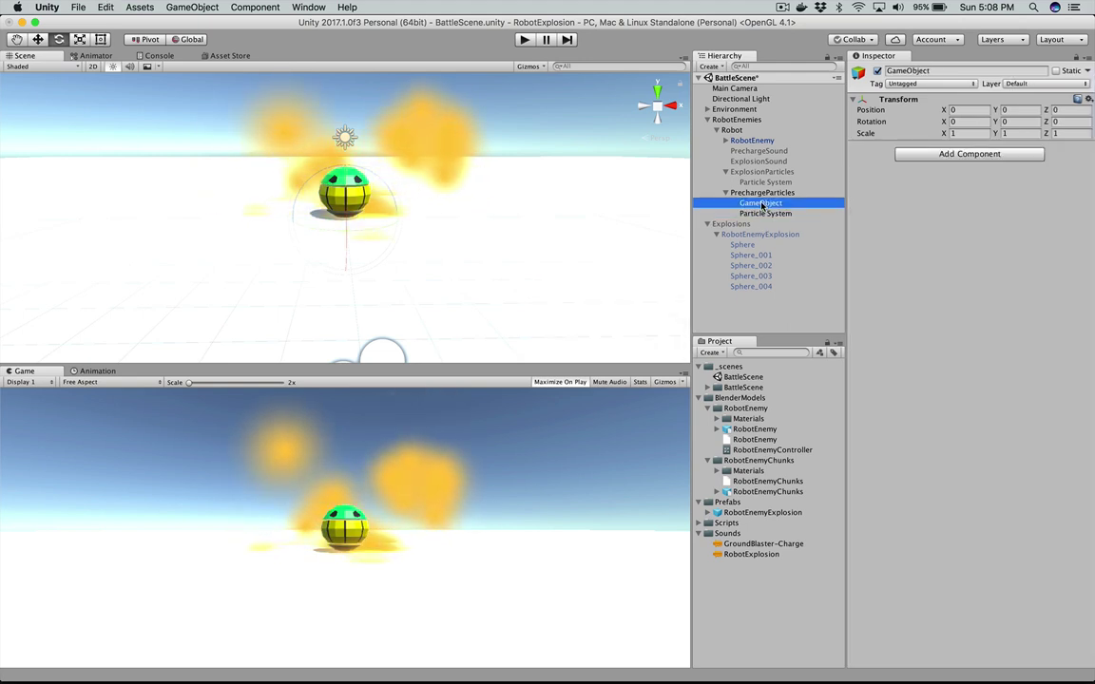
pyautogui.press('super+BackSpace')
pyautogui.click(765, 204)
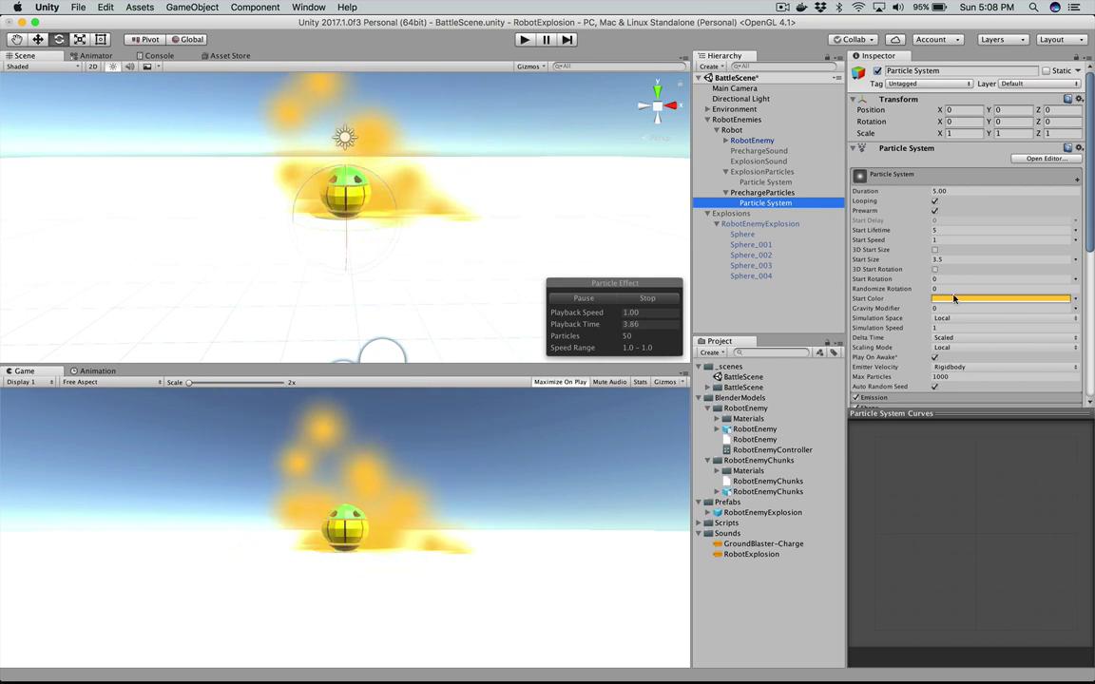
# Step: Give the precharge particles a pale yellow Start Color and a 1.5 Start Lifetime
pyautogui.click(955, 301)
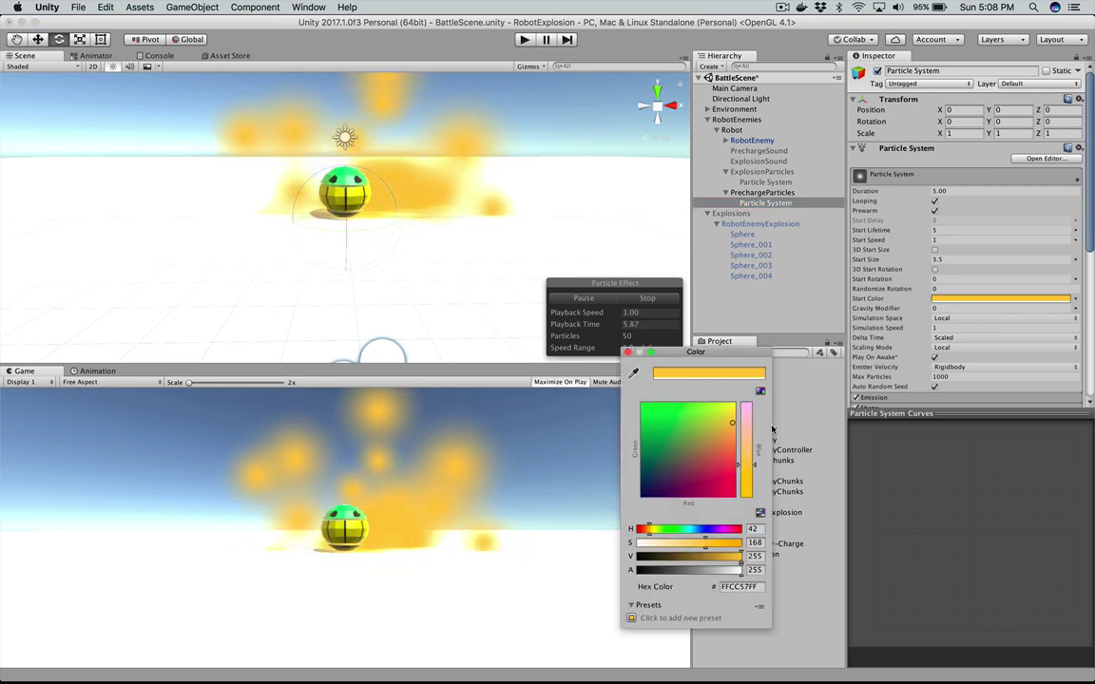
pyautogui.moveTo(683, 540); pyautogui.dragTo(660, 543)
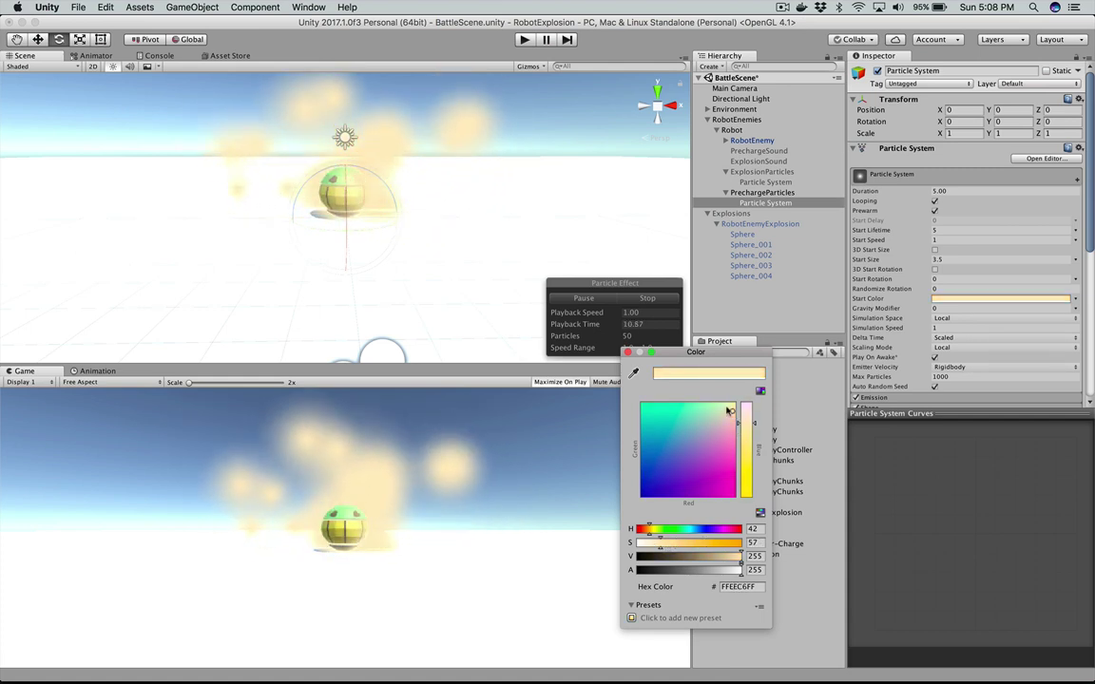
pyautogui.click(626, 351)
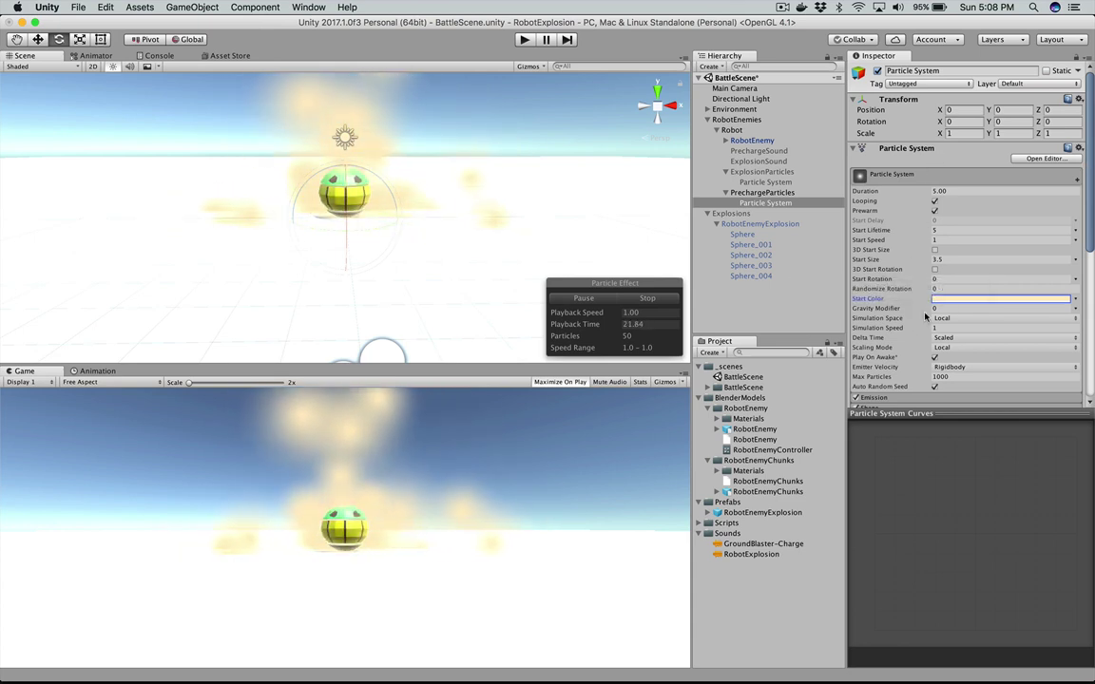
pyautogui.doubleClick(949, 229)
pyautogui.write('2')
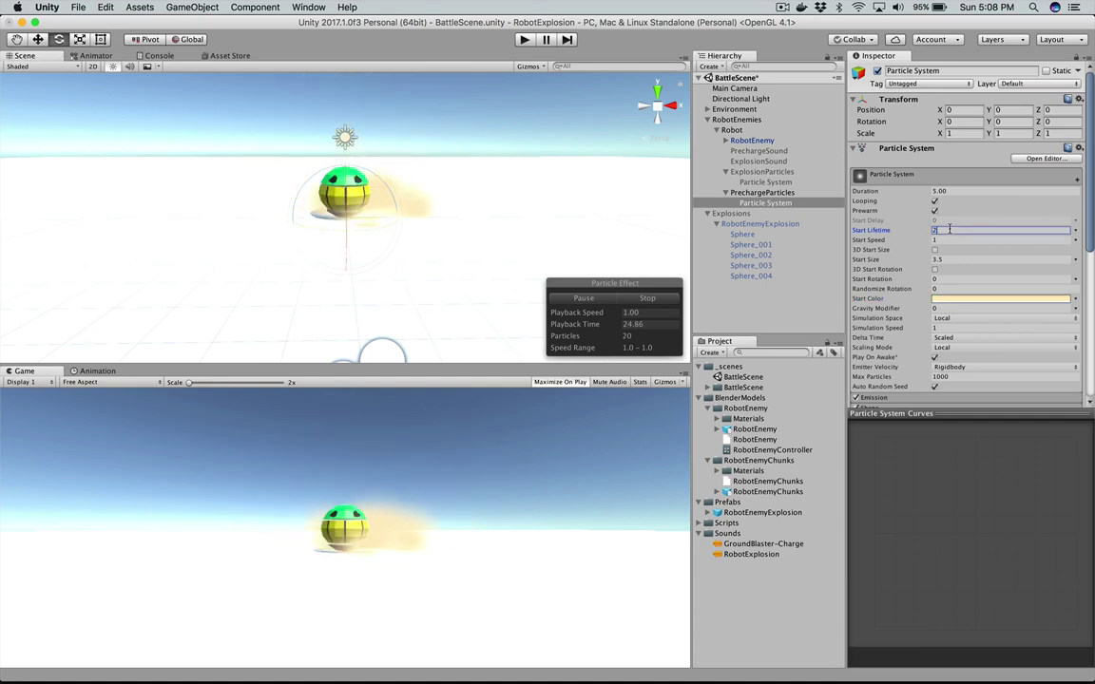
pyautogui.press('BackSpace')
pyautogui.write('1.')
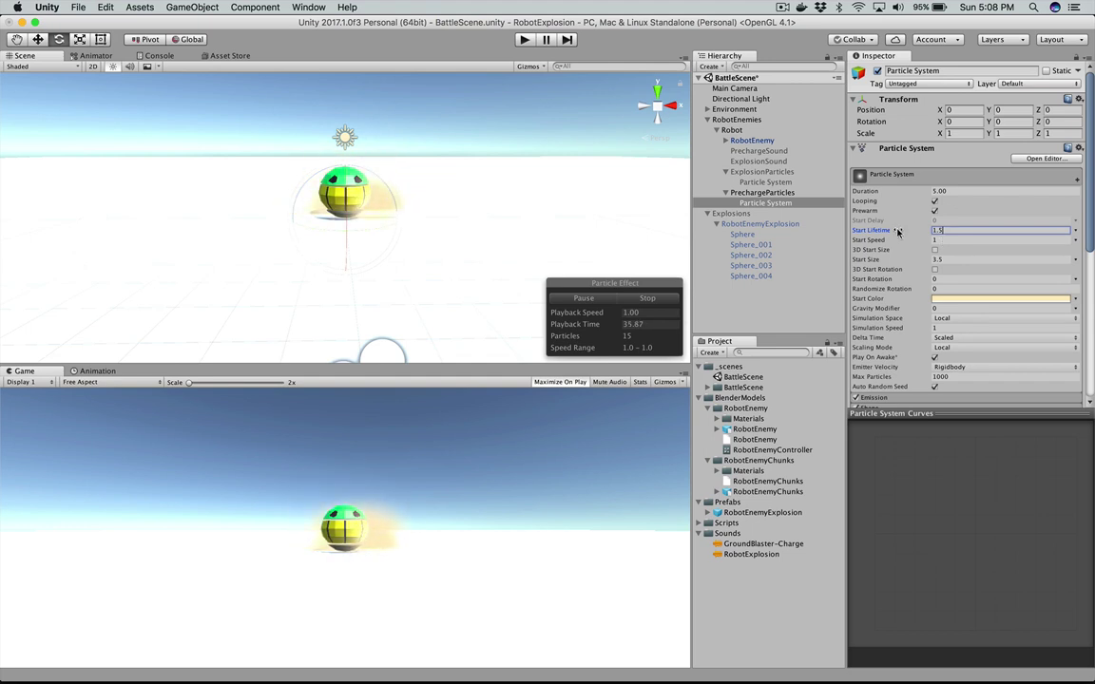
# Step: Deactivate PrechargeParticles so it starts hidden, then return to MonoDevelop
pyautogui.click(766, 182)
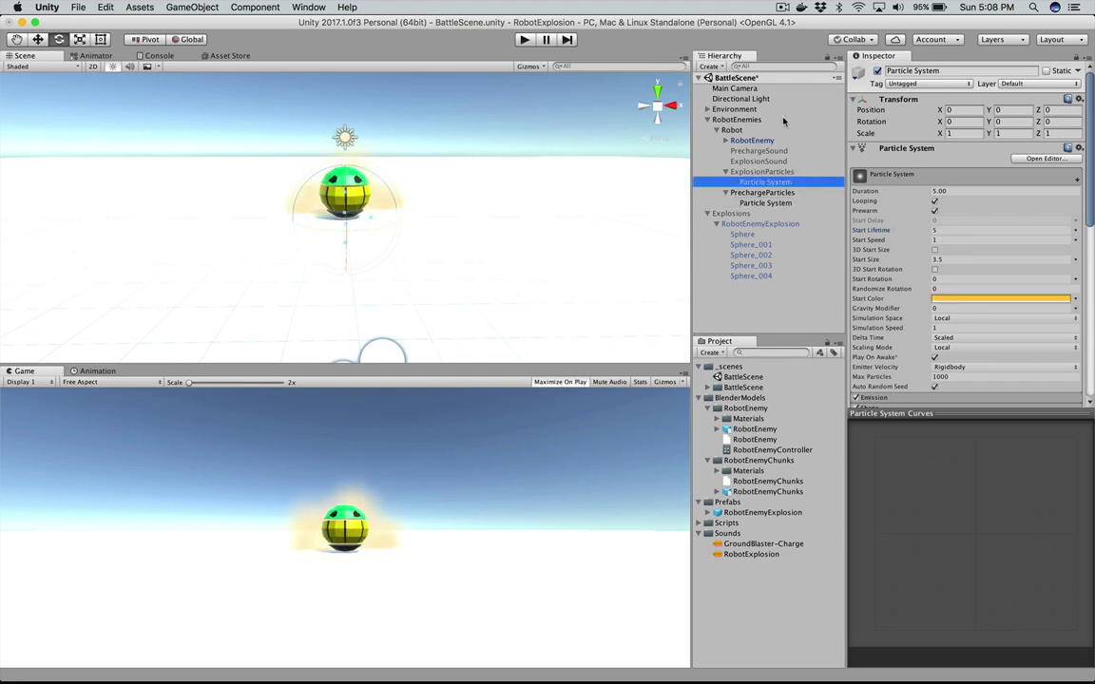
pyautogui.click(766, 194)
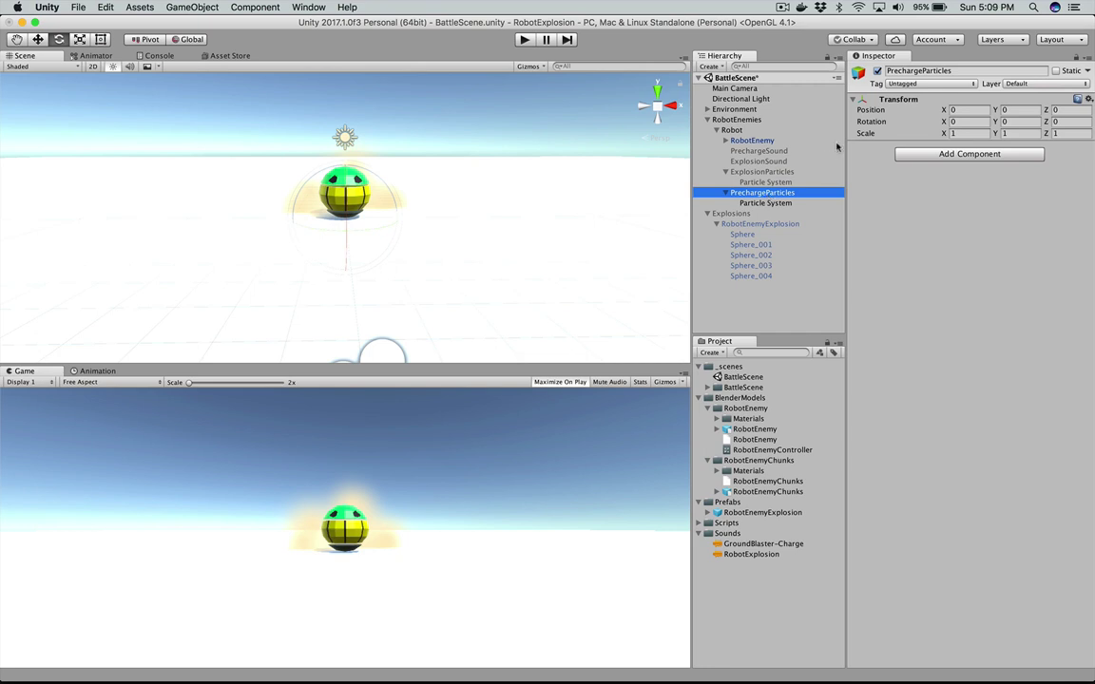
pyautogui.click(876, 70)
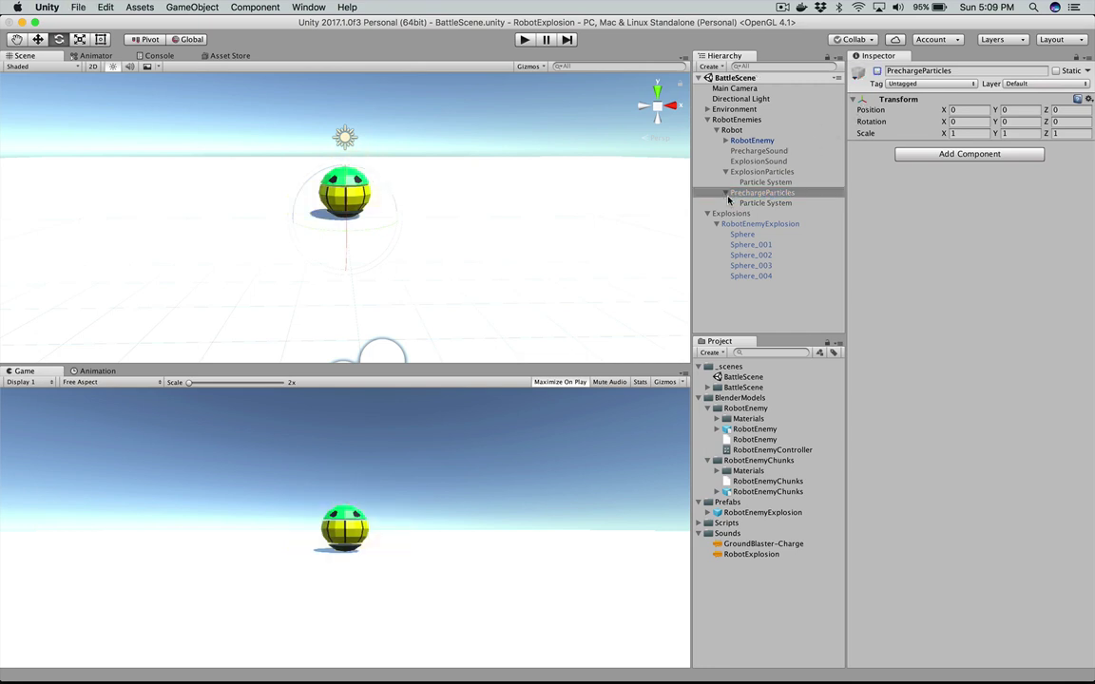
pyautogui.press('super+Tab')
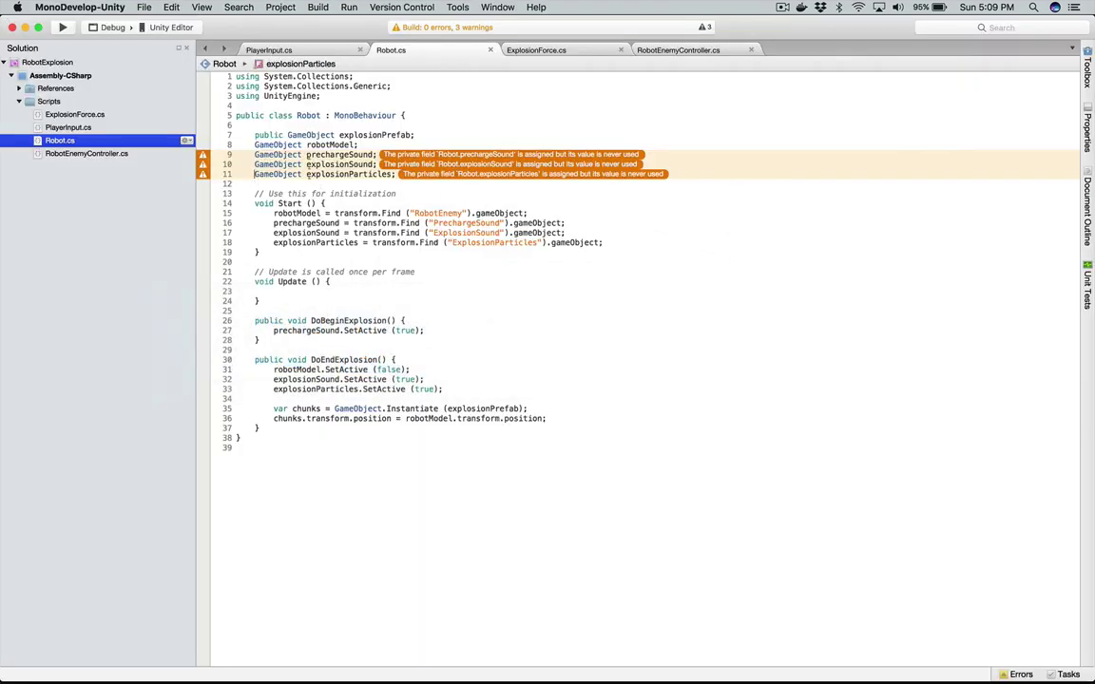
# Step: Declare a prechargeParticles field by copying the explosionParticles declaration
pyautogui.hotkey('shift', 'Home')
pyautogui.press('super+c')
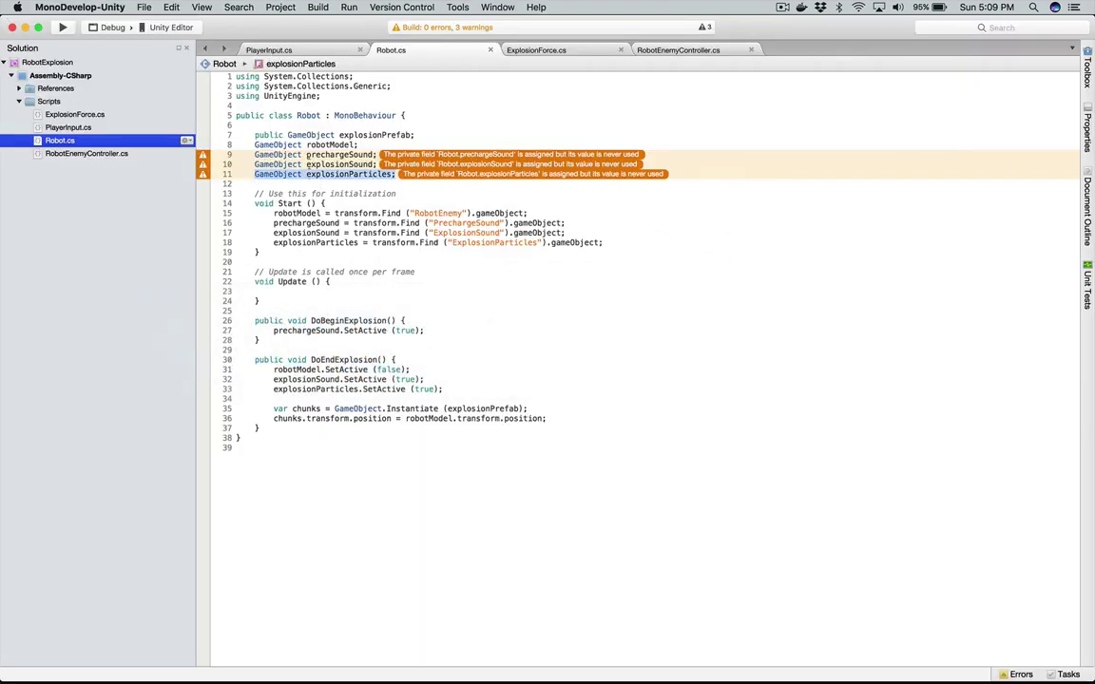
pyautogui.click(321, 184)
pyautogui.write('v')
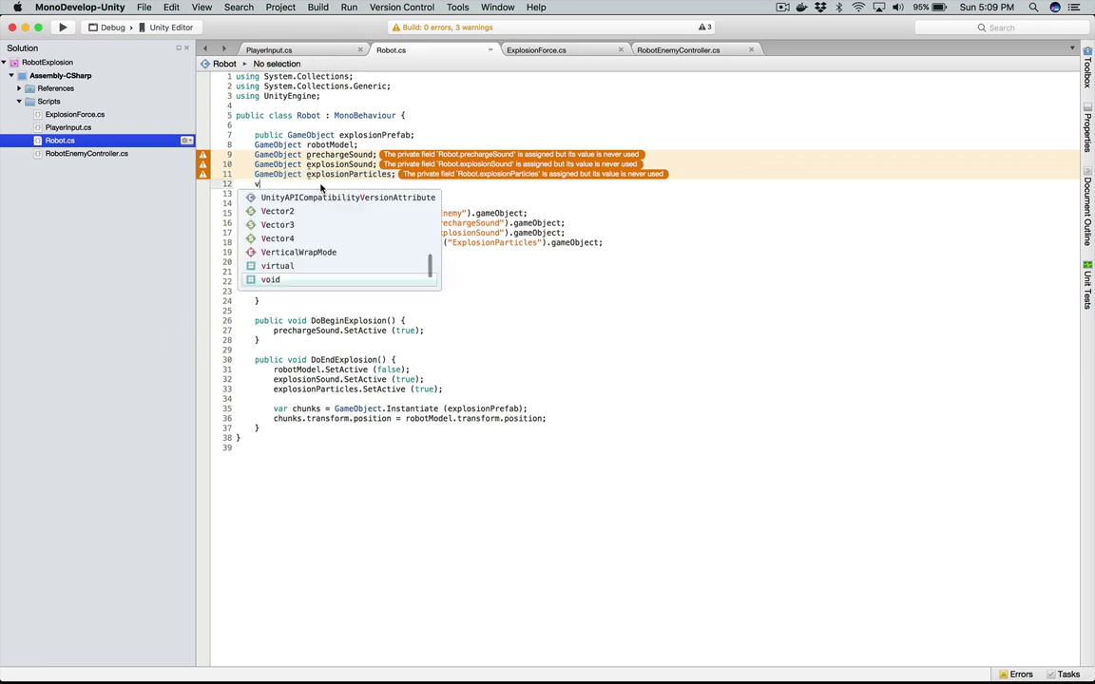
pyautogui.press('Escape')
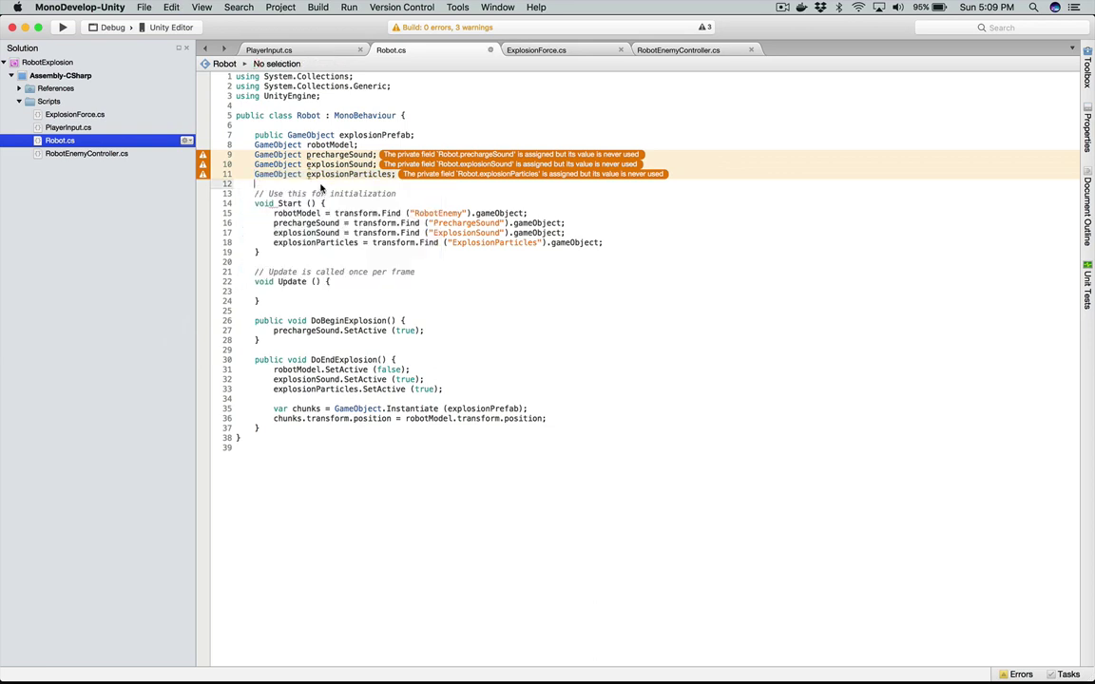
pyautogui.press('super+v')
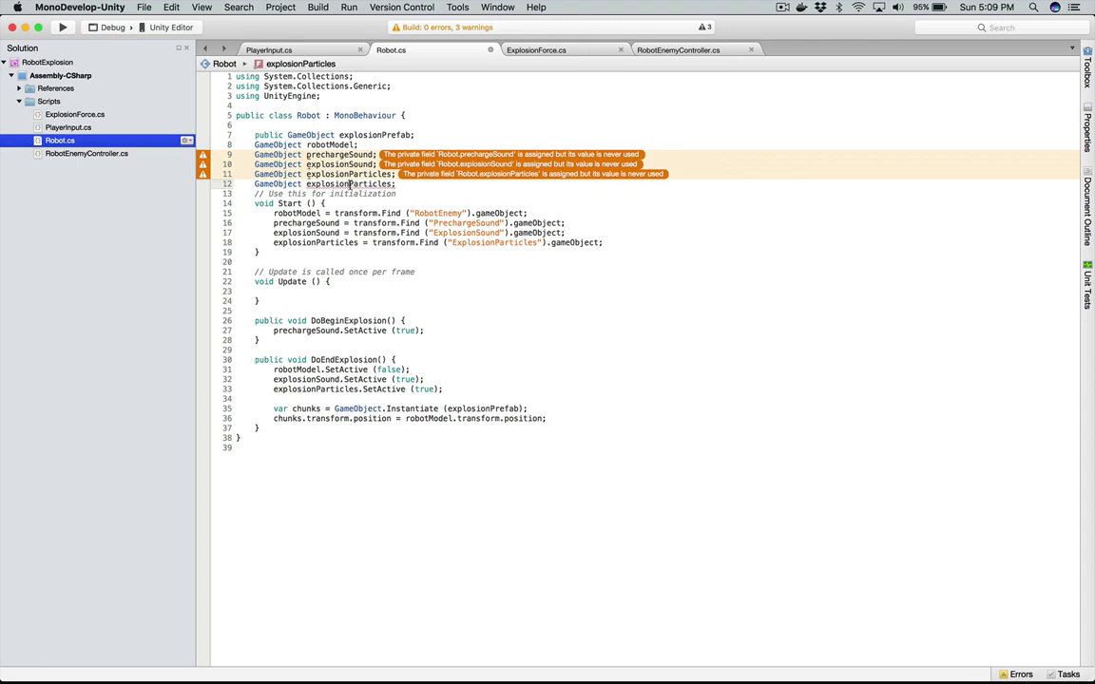
pyautogui.write('precharge')
pyautogui.press('Return')
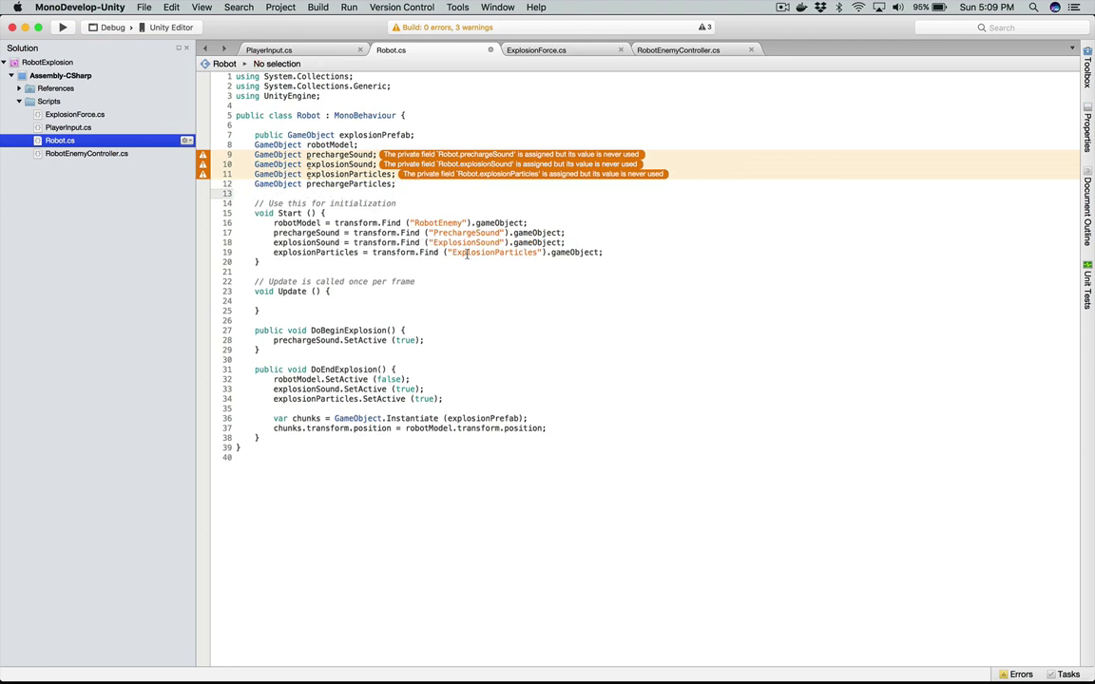
# Step: In Start(), look up prechargeParticles with transform.Find ("PrechargeParticles")
pyautogui.click(469, 253)
pyautogui.press('super+Right')
pyautogui.press('shift+super+Left')
pyautogui.press('super+c')
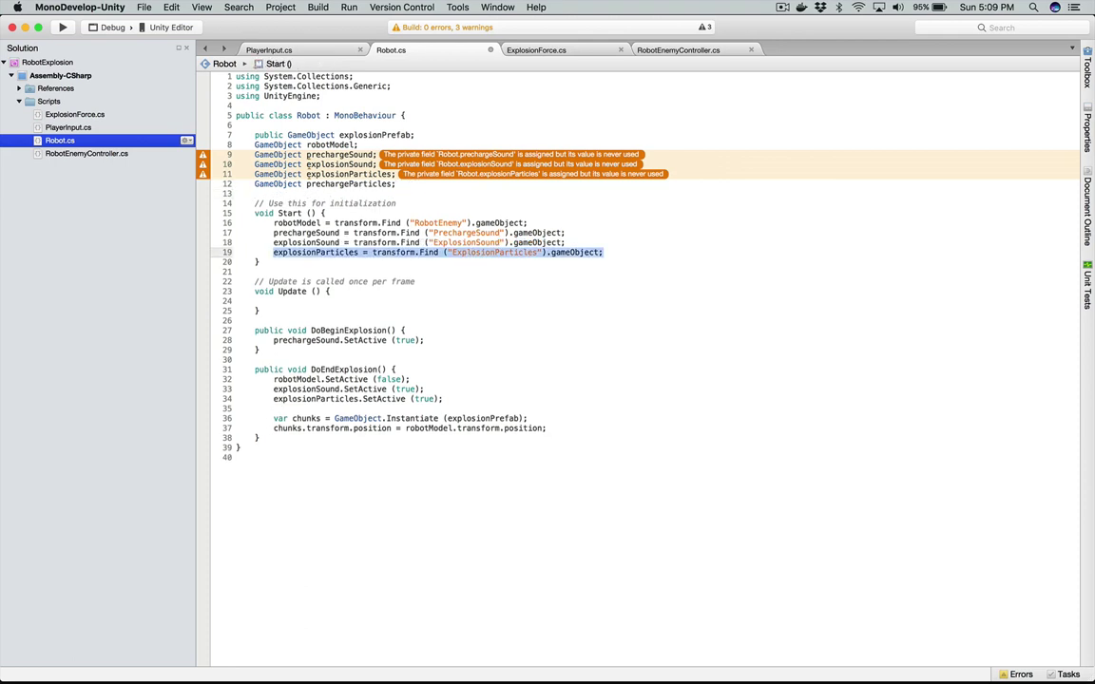
pyautogui.press('super+Right')
pyautogui.press('Return')
pyautogui.press('super+v')
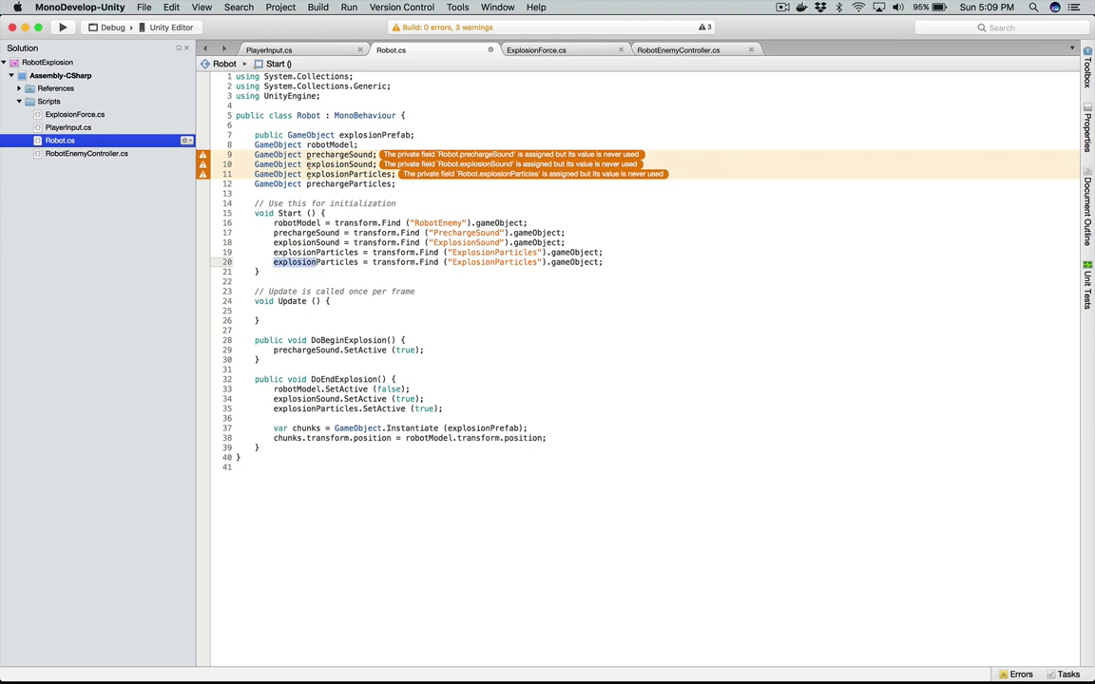
pyautogui.write('prechar')
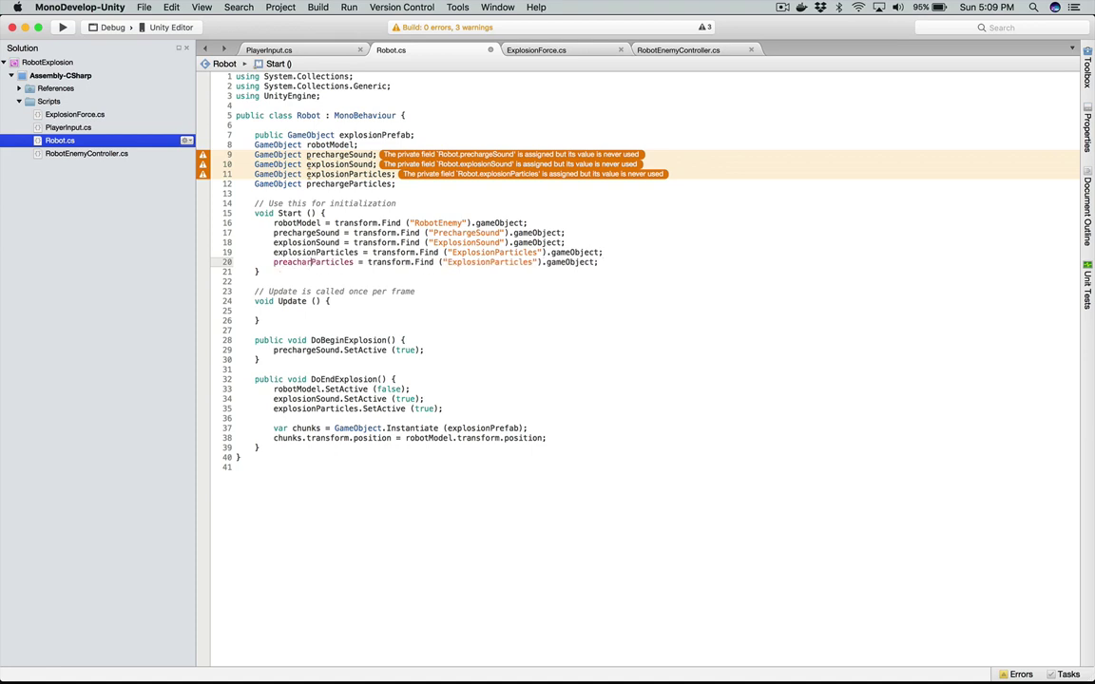
pyautogui.press('BackSpace')
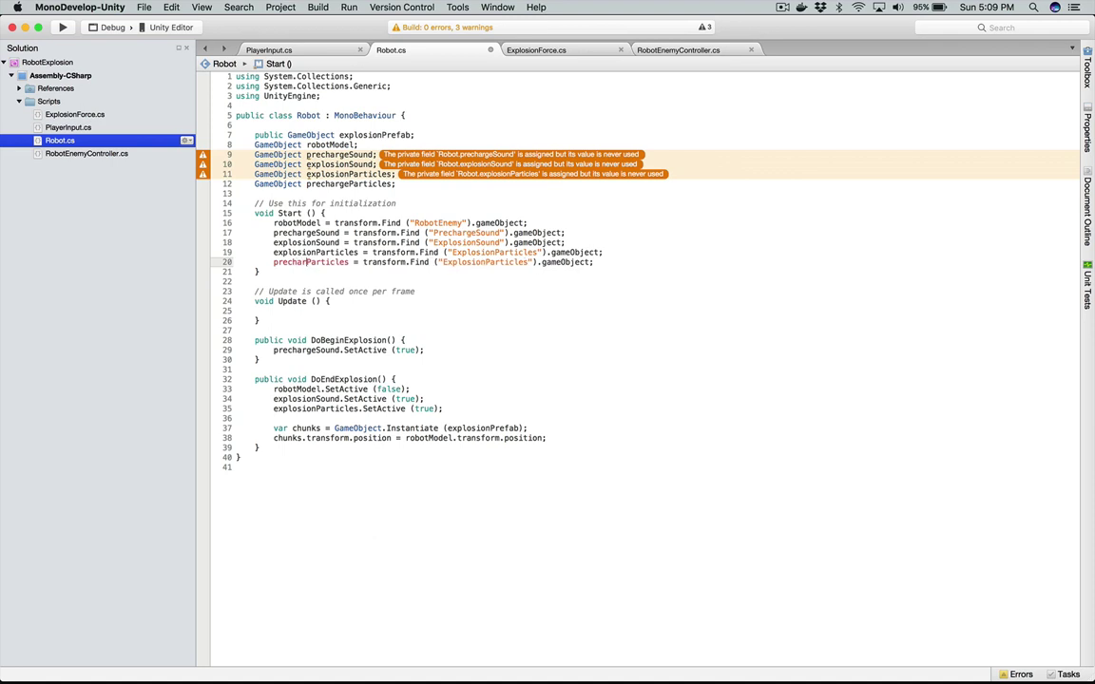
pyautogui.write('ge')
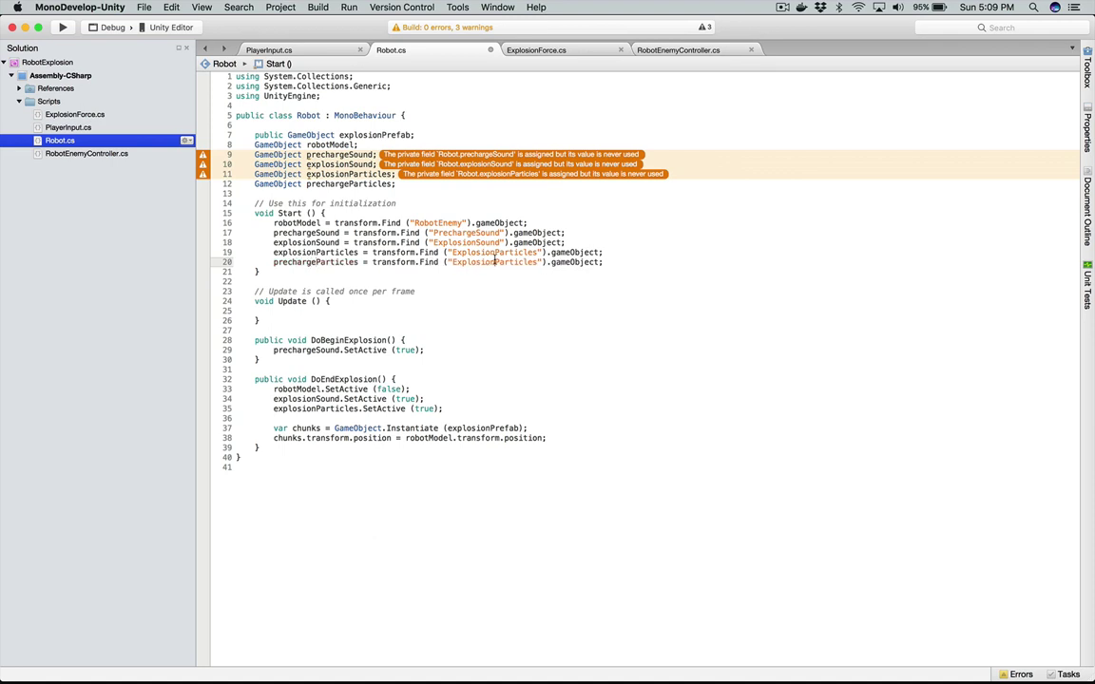
pyautogui.write('Precharge')
# Step: Add prechargeParticles.SetActive(true) to DoBeginExplosion, build, and return to Unity
pyautogui.click(431, 353)
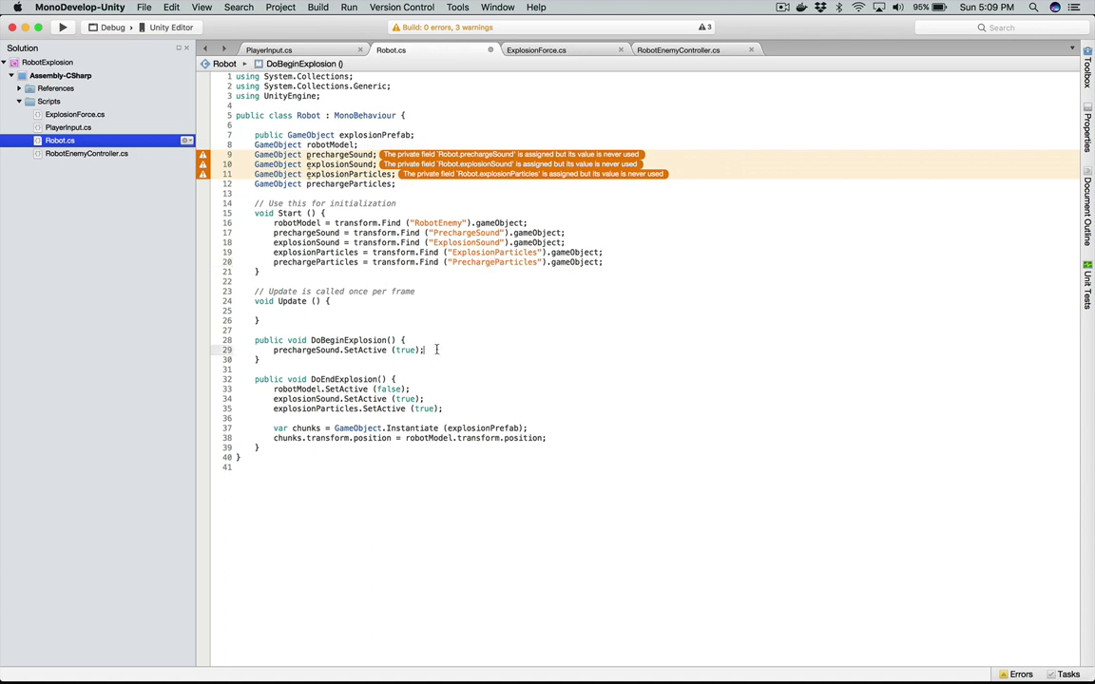
pyautogui.press('Return')
pyautogui.write('kpre')
pyautogui.press('BackSpace')
pyautogui.press('BackSpace')
pyautogui.press('BackSpace')
pyautogui.press('BackSpace')
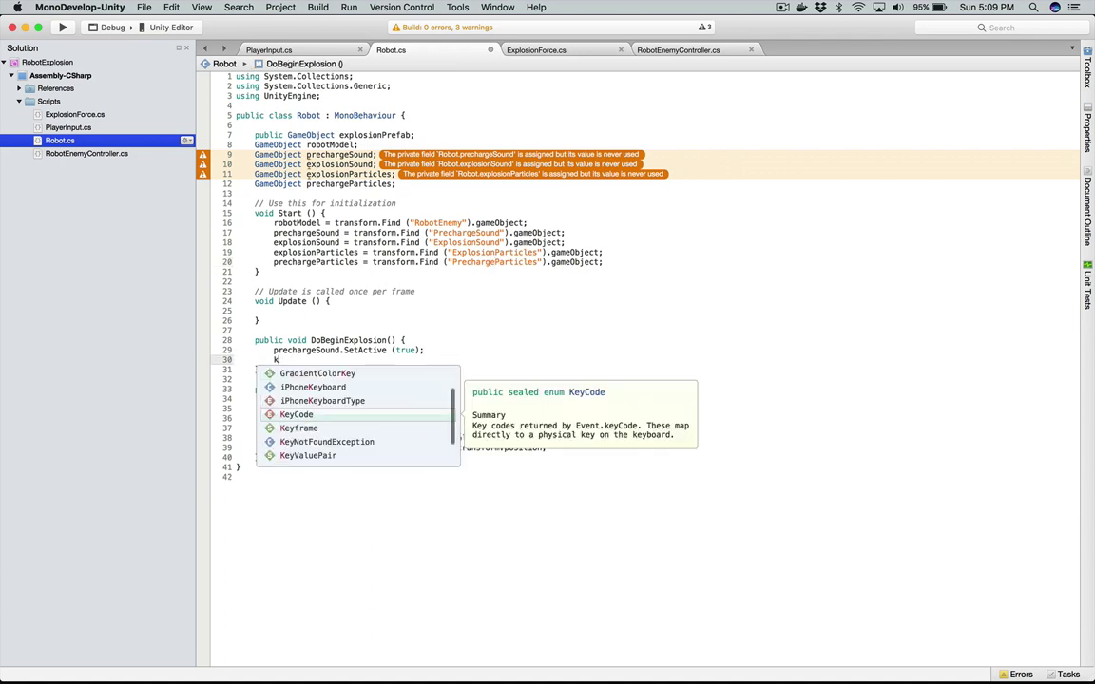
pyautogui.write('precha')
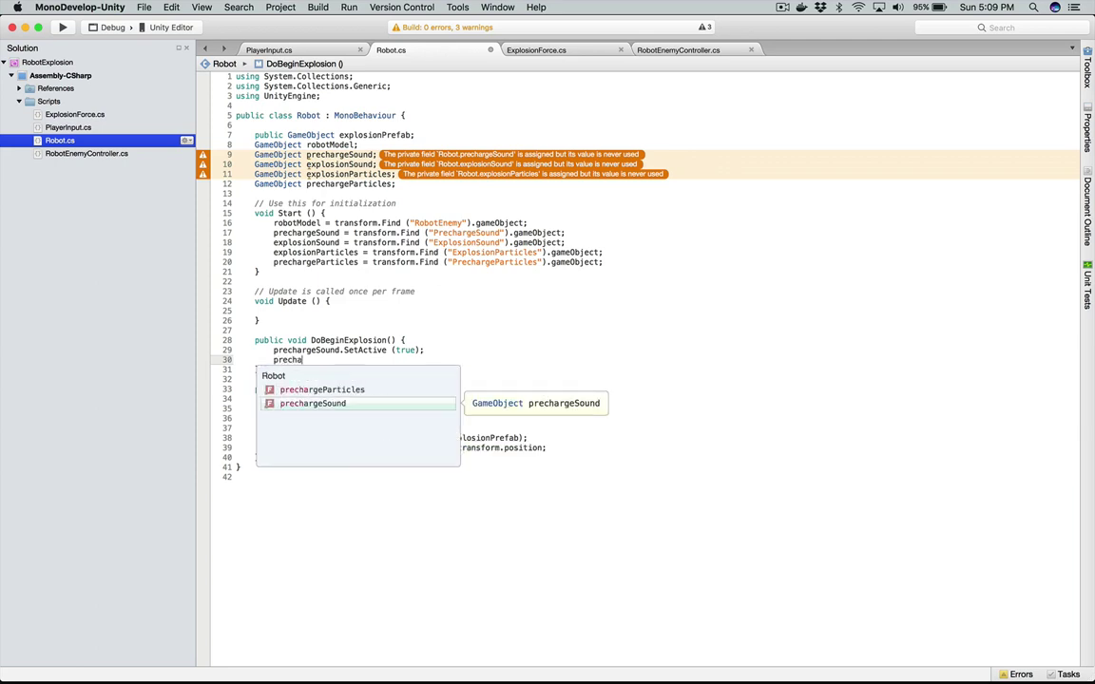
pyautogui.press('Up')
pyautogui.write('.Set')
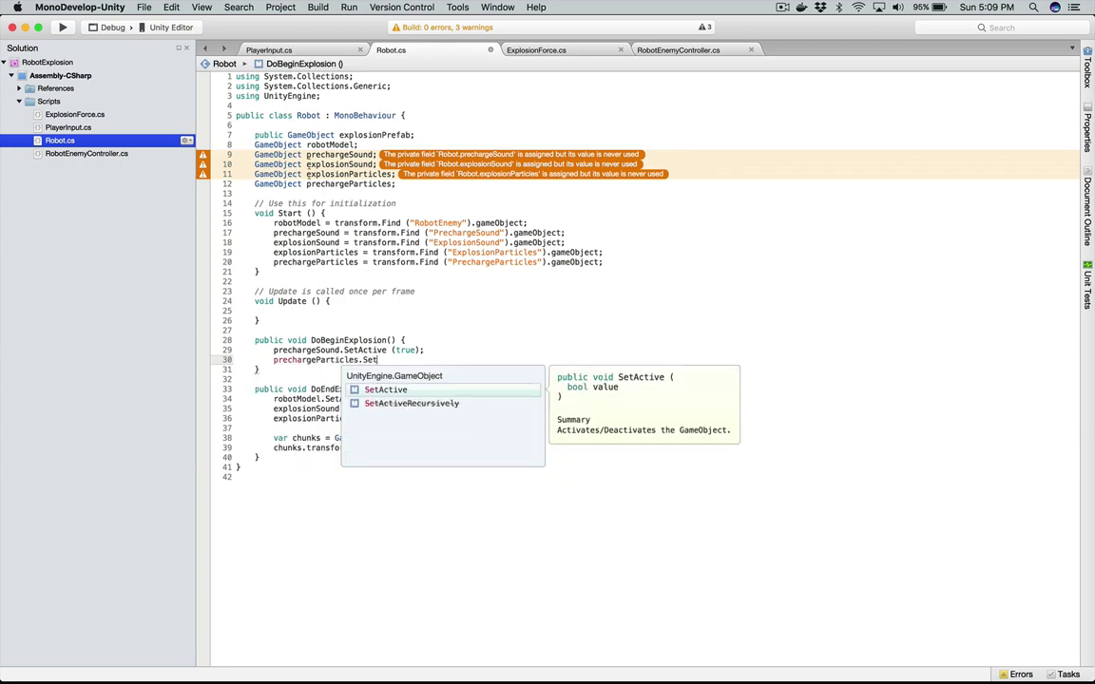
pyautogui.write('Active(true);')
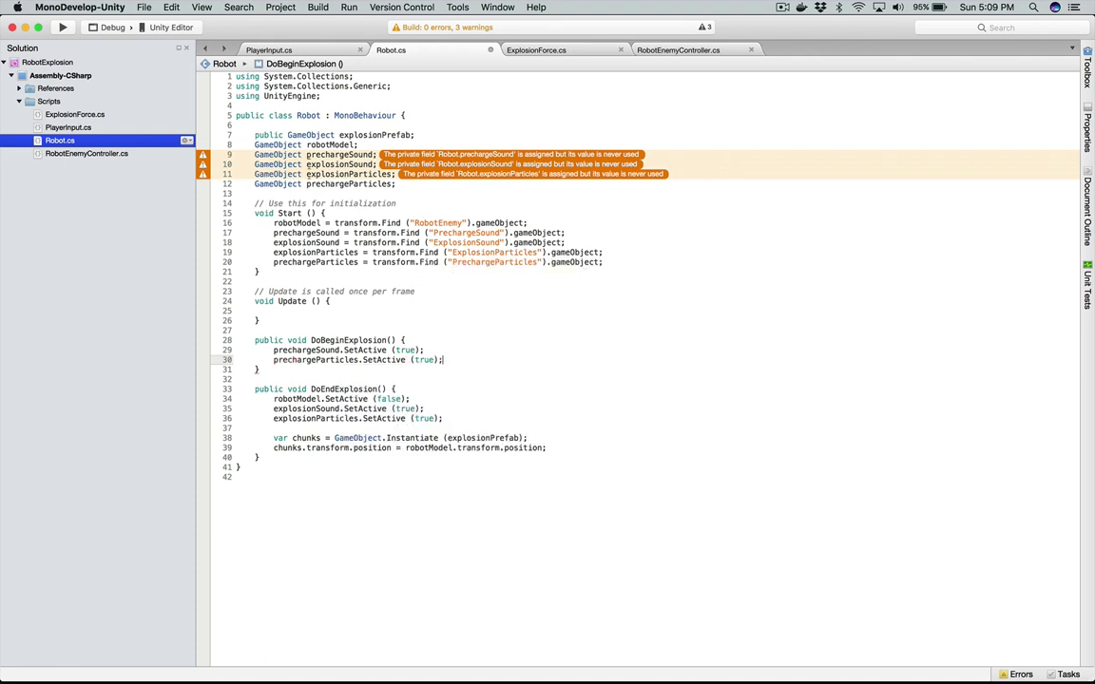
pyautogui.press('super+b')
pyautogui.press('super+Tab')
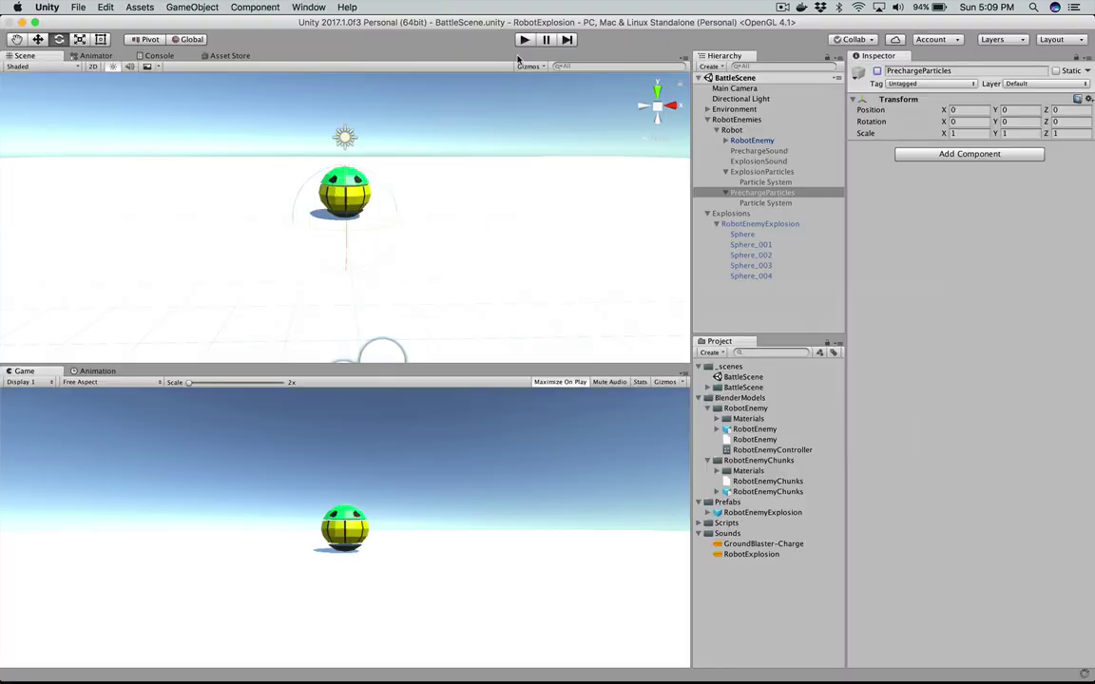
pyautogui.click(525, 40)
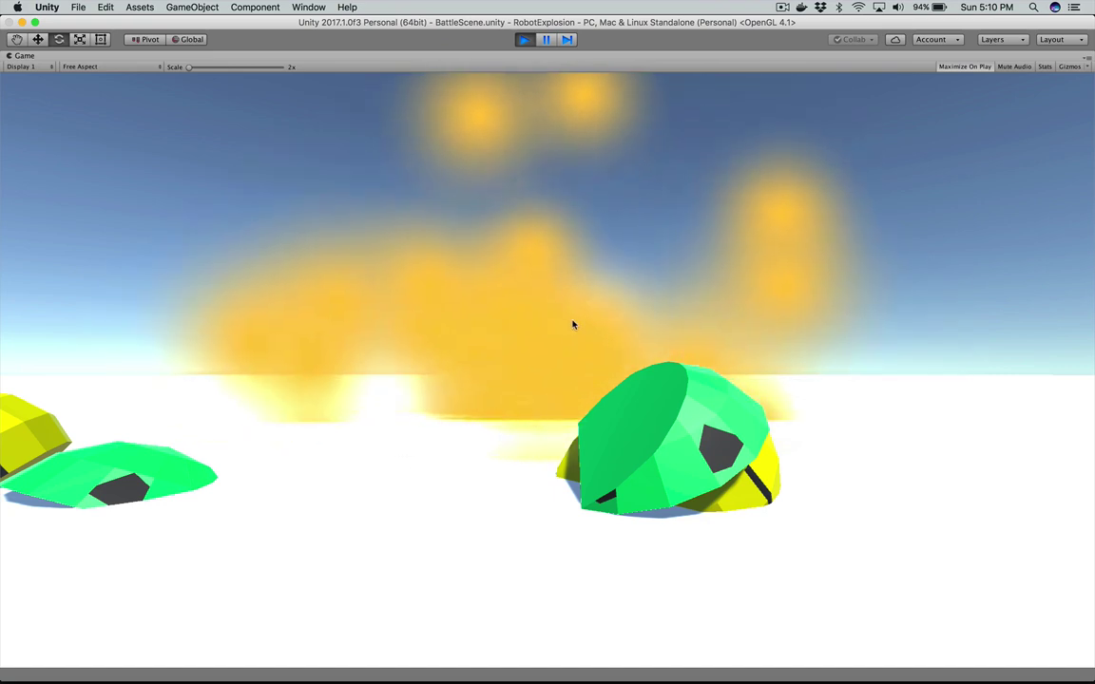
pyautogui.click(524, 39)
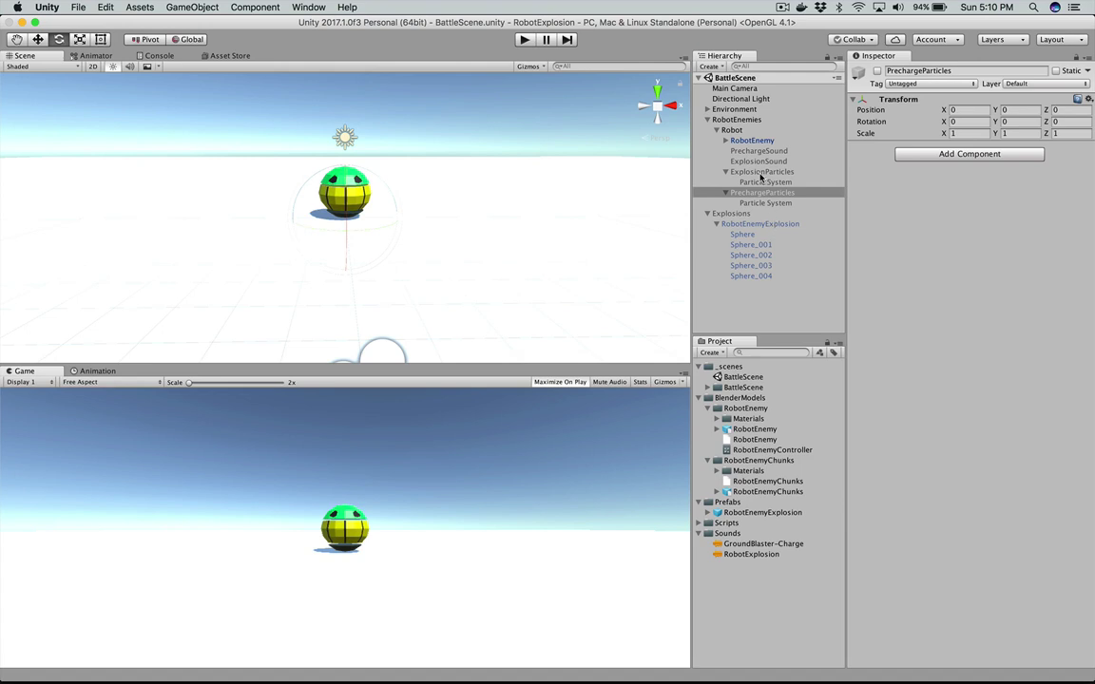
# Step: Re-enable ExplosionParticles and turn off Looping on its Particle System
pyautogui.click(734, 121)
pyautogui.click(730, 130)
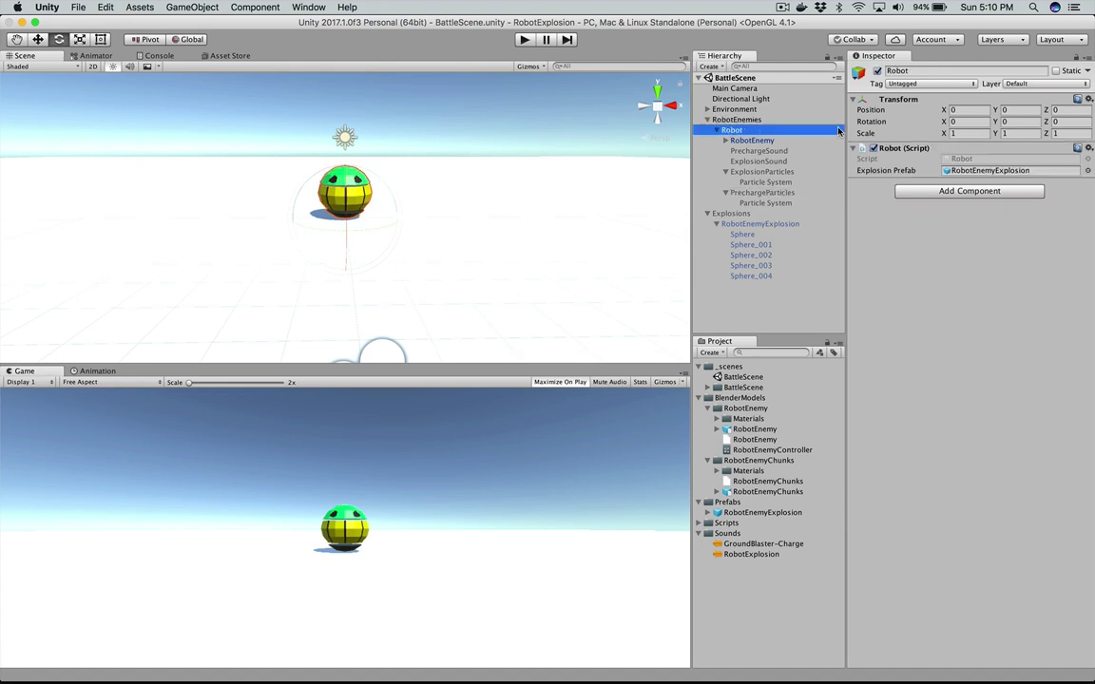
pyautogui.click(762, 173)
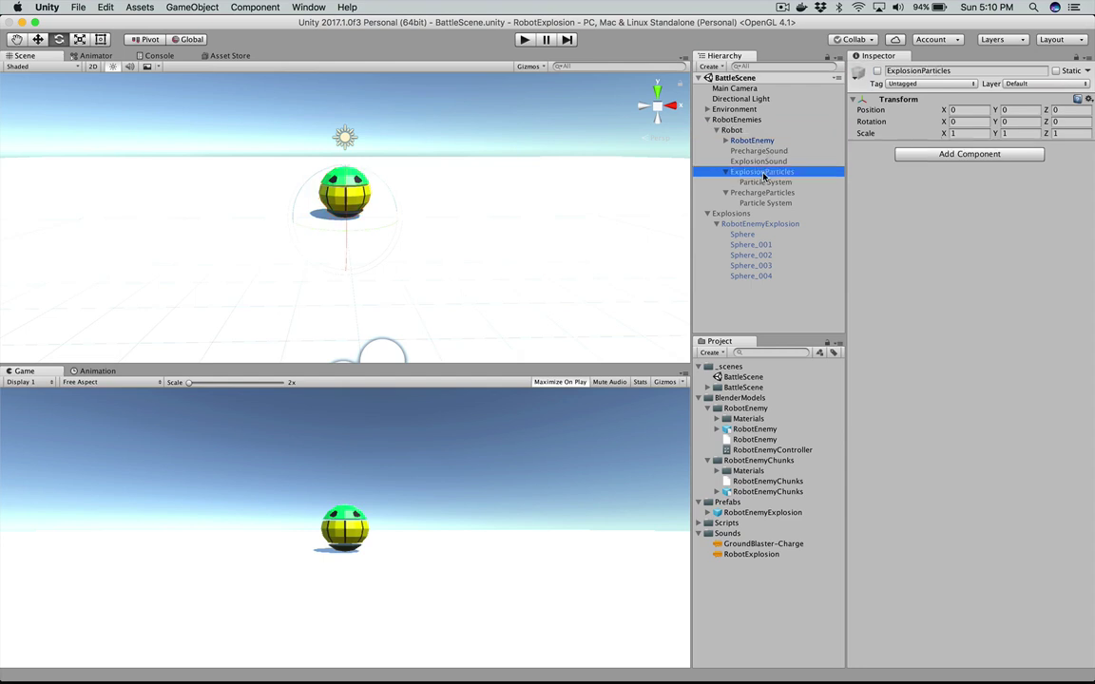
pyautogui.click(876, 71)
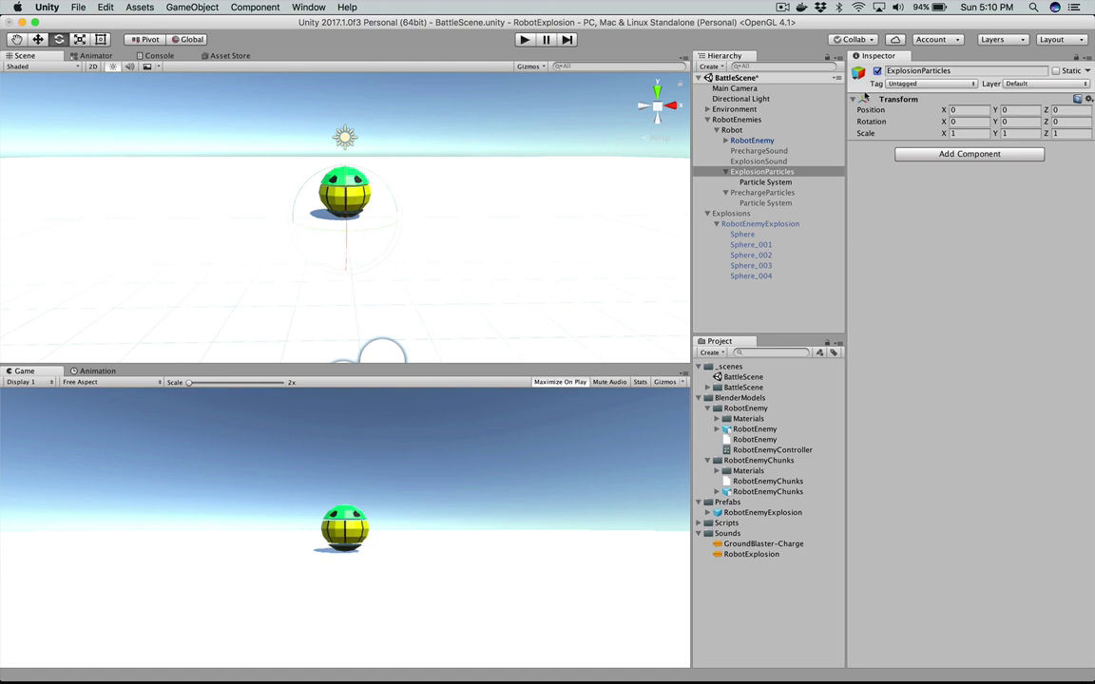
pyautogui.click(788, 184)
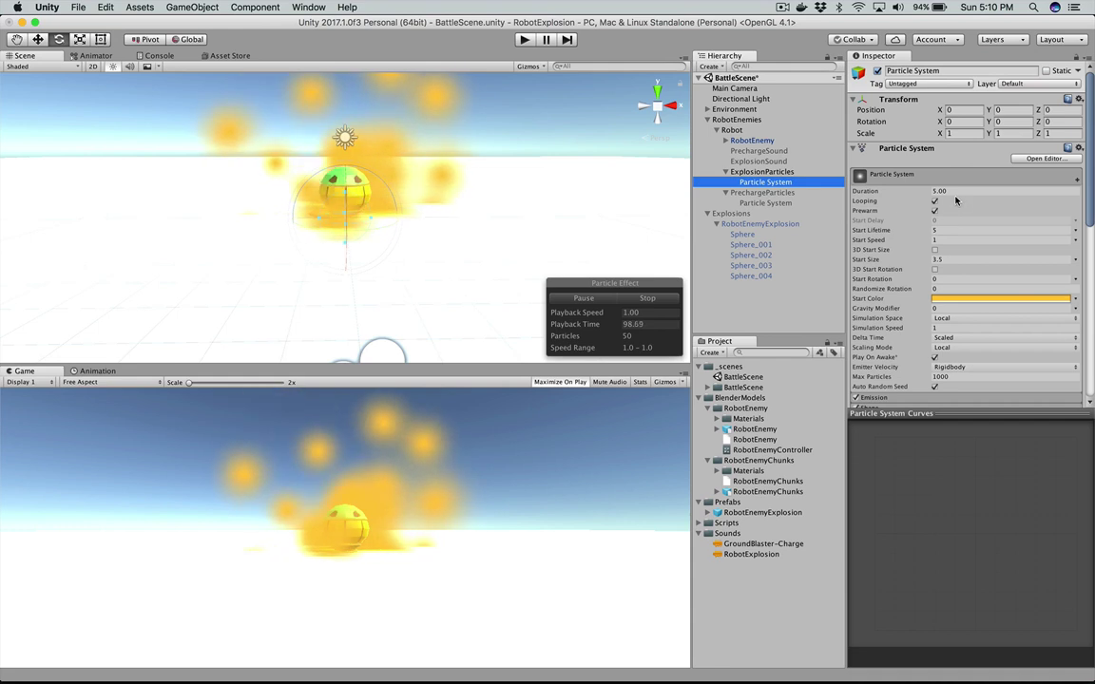
pyautogui.click(956, 191)
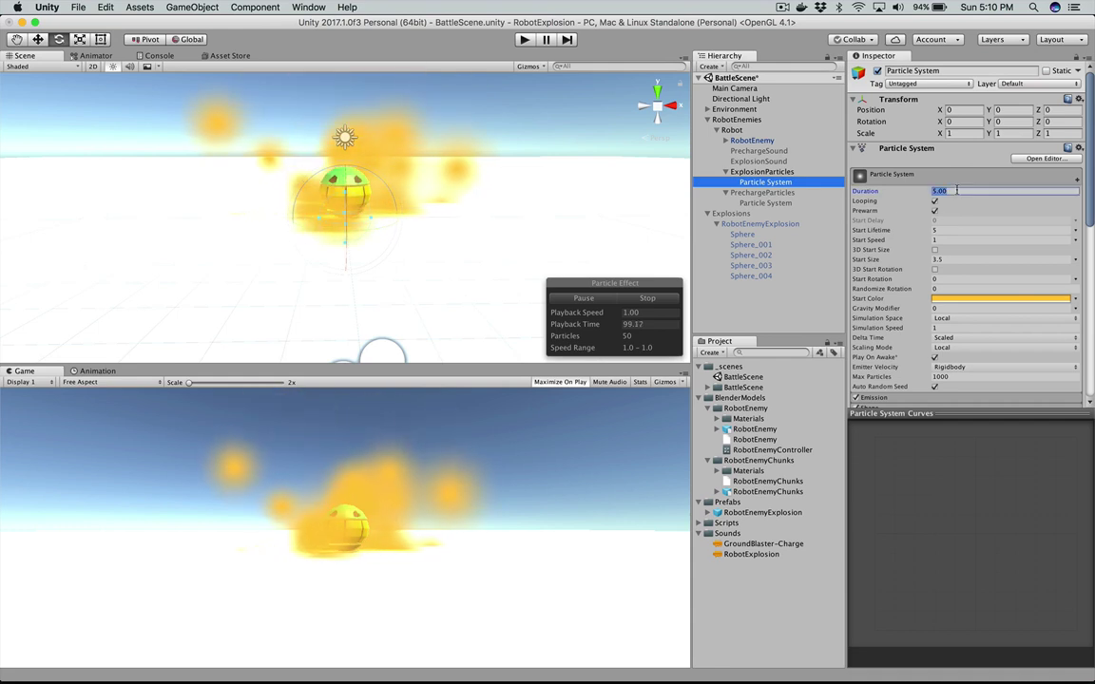
pyautogui.click(935, 201)
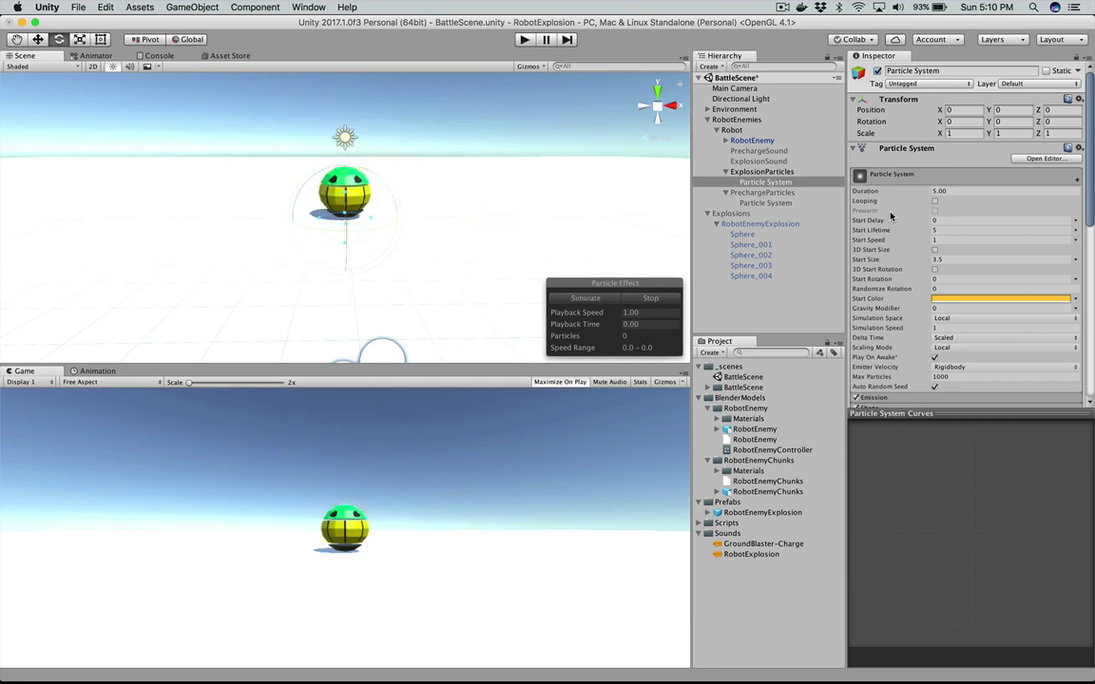
# Step: Test-play the scene, deactivate ExplosionParticles, then test-play the explosion again
pyautogui.click(523, 41)
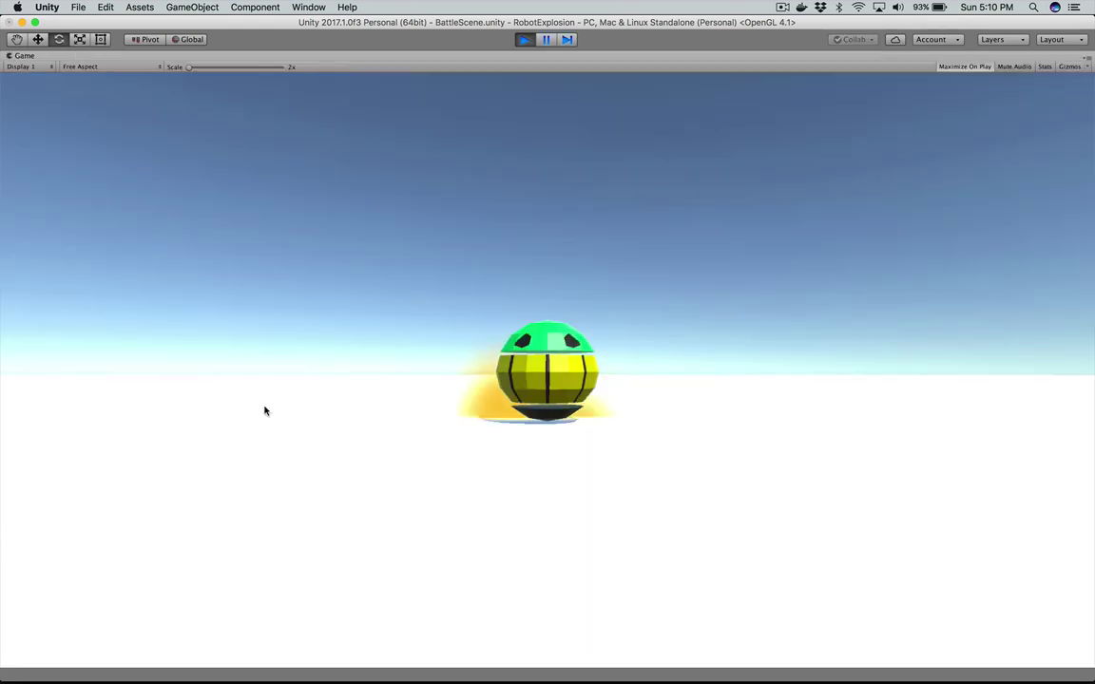
pyautogui.click(523, 39)
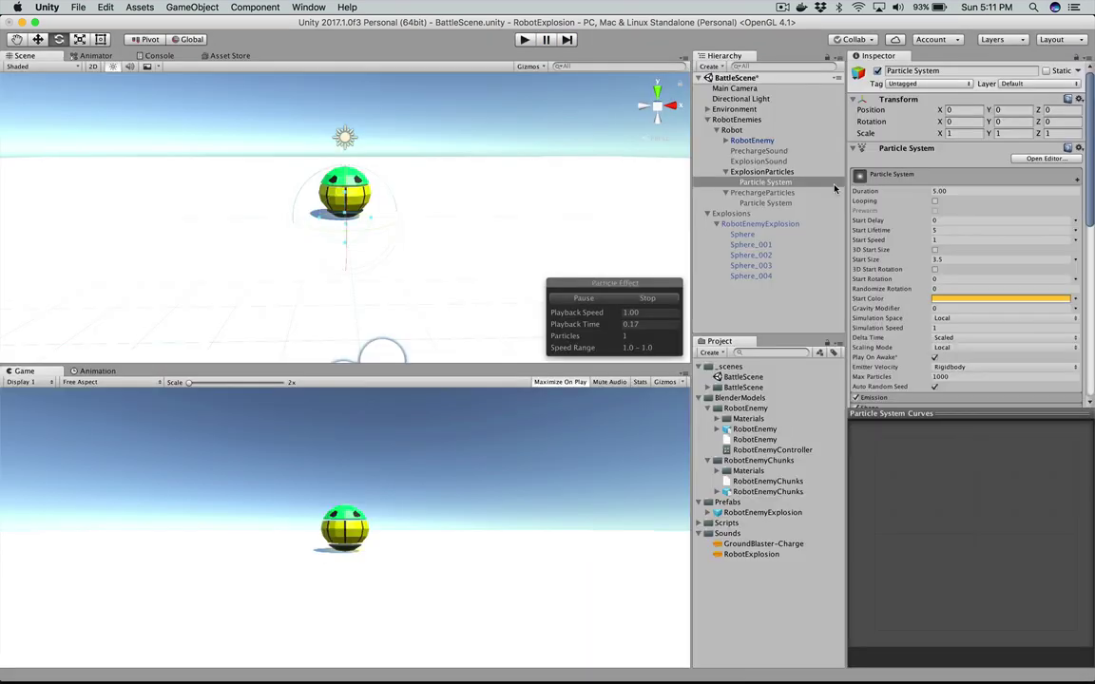
pyautogui.click(762, 172)
pyautogui.click(879, 71)
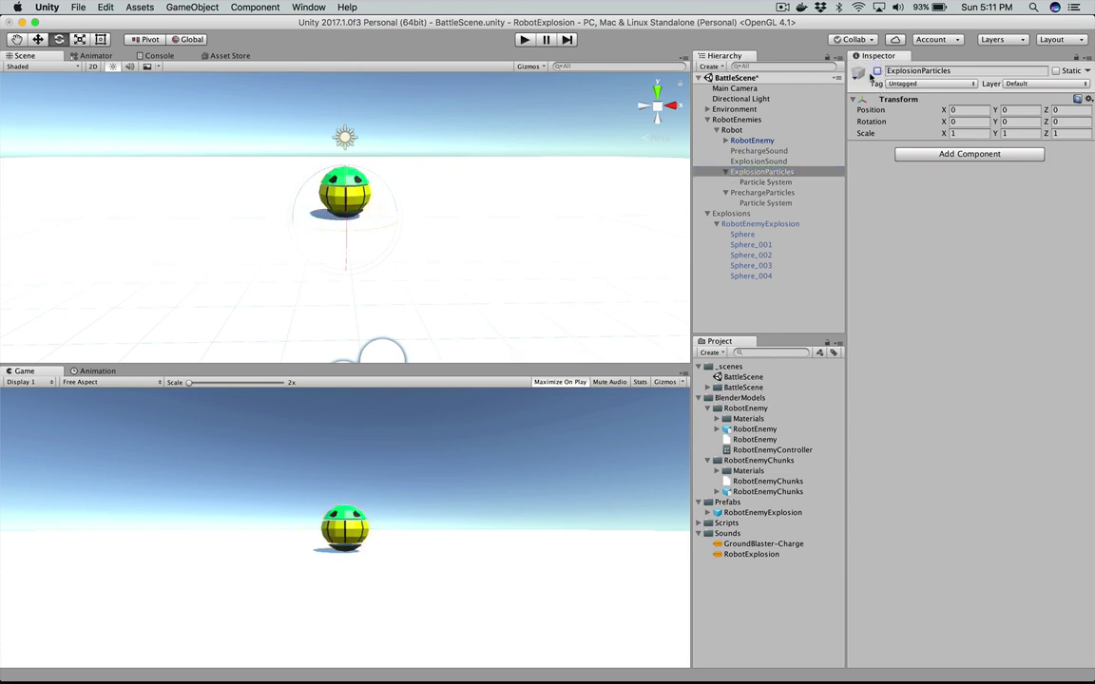
pyautogui.click(523, 40)
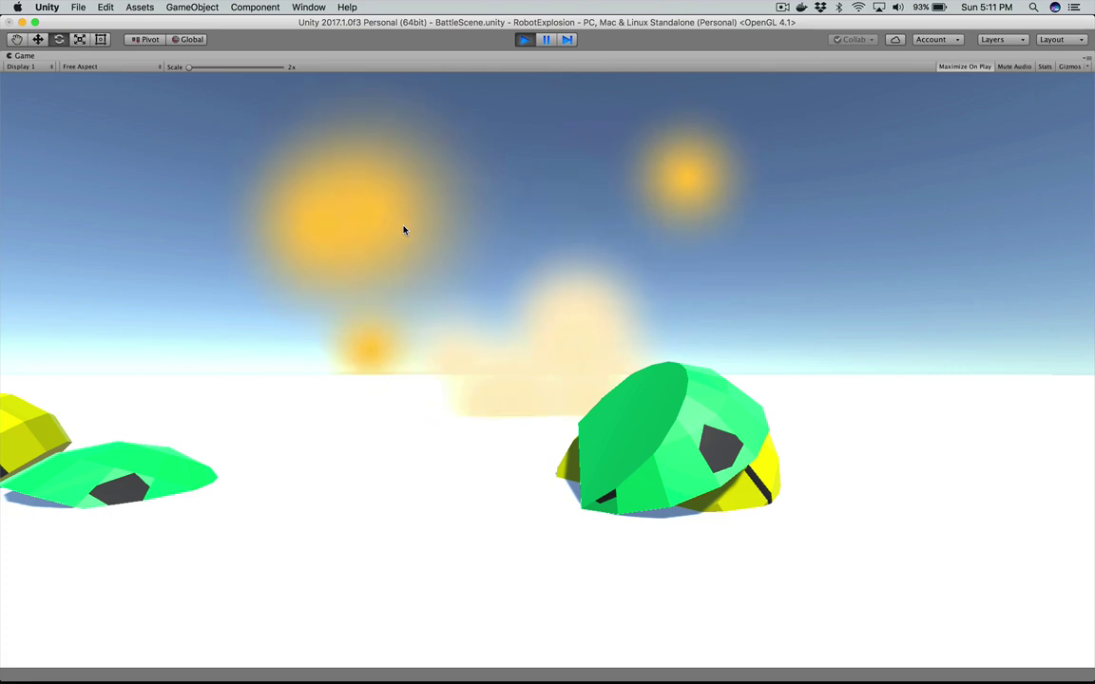
pyautogui.click(524, 40)
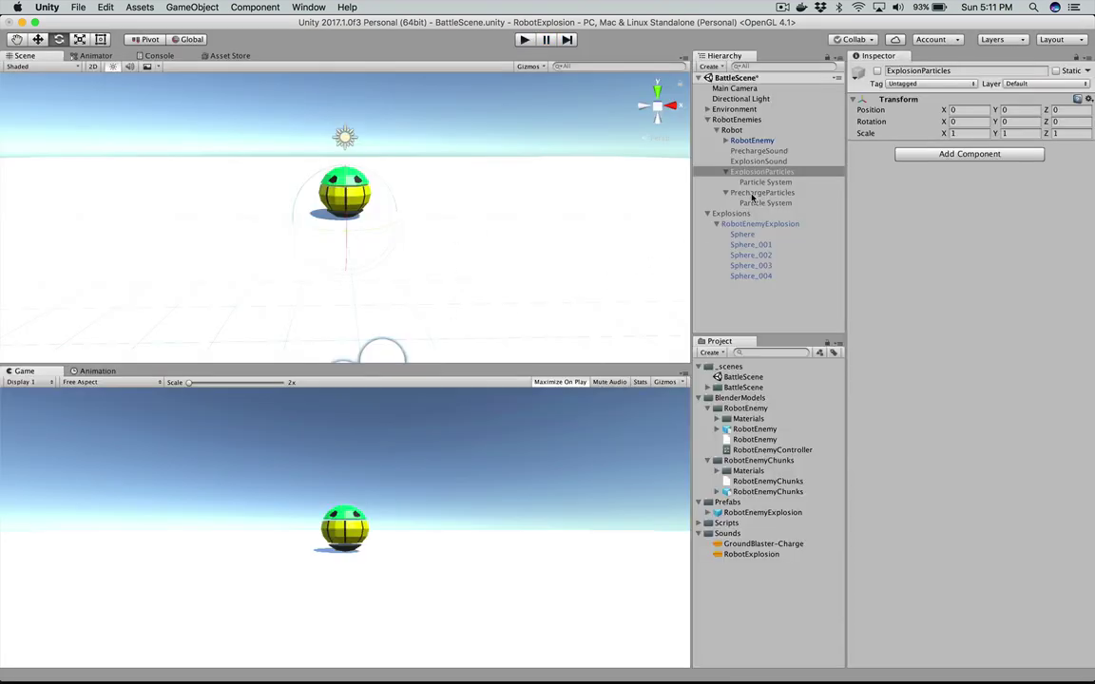
# Step: Set the explosion particles' Duration to 1 and the precharge particles' Duration to 1.5
pyautogui.click(766, 182)
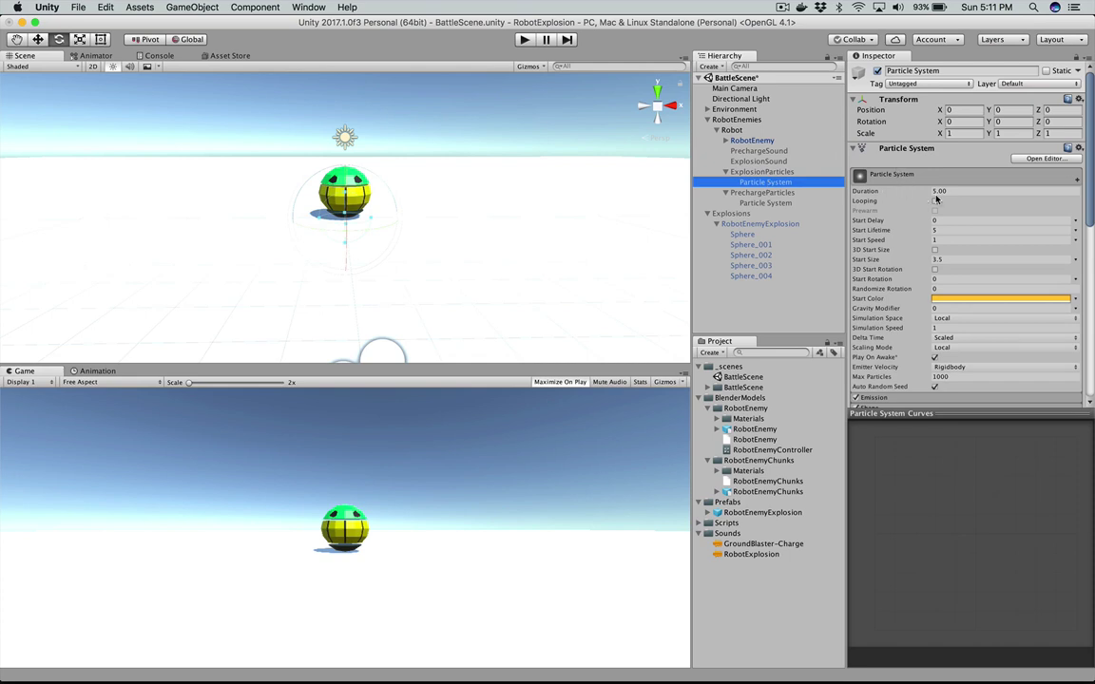
pyautogui.click(971, 189)
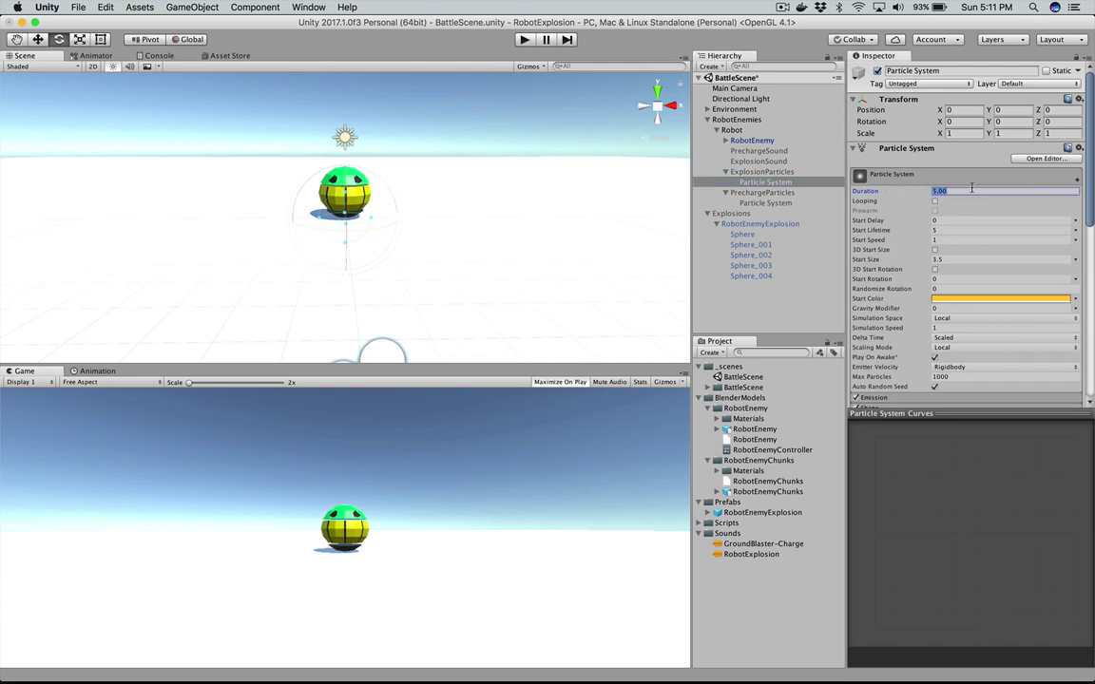
pyautogui.click(778, 203)
pyautogui.click(953, 192)
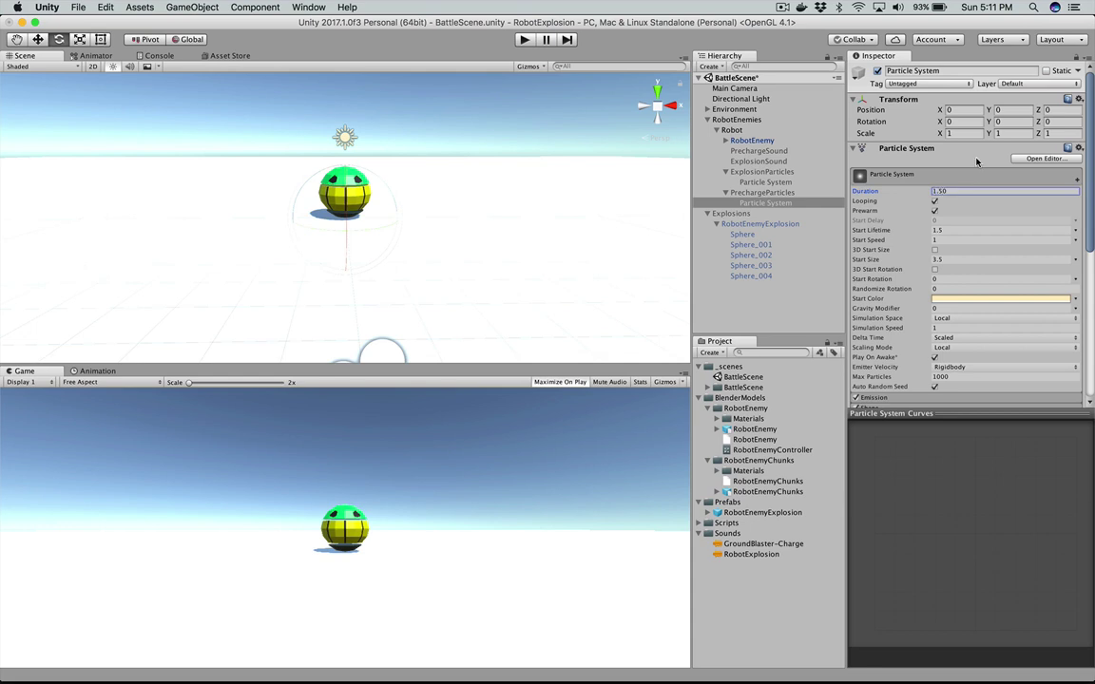
# Step: Select the Robot object and test-run the game to watch the explosion
pyautogui.click(753, 140)
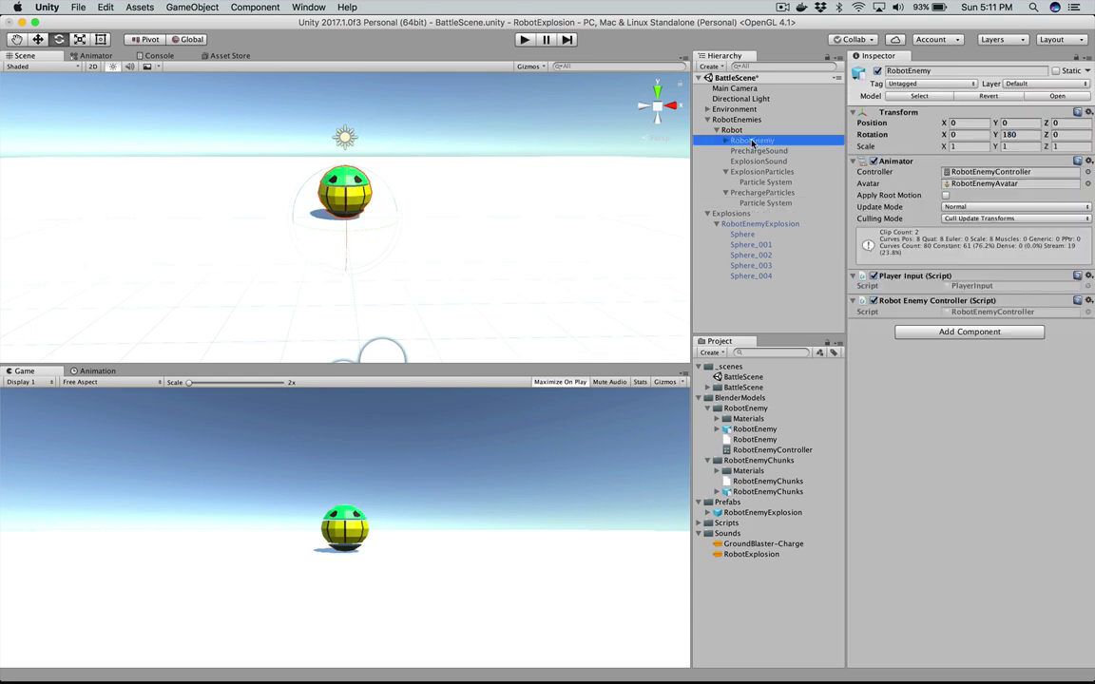
pyautogui.click(733, 129)
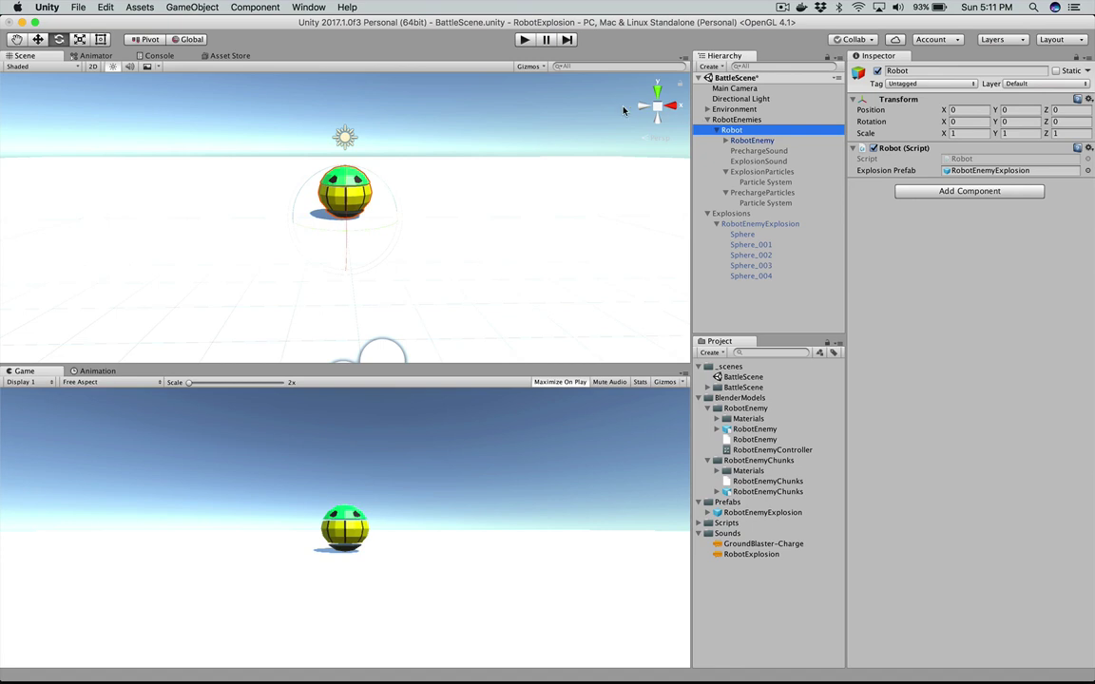
pyautogui.click(523, 40)
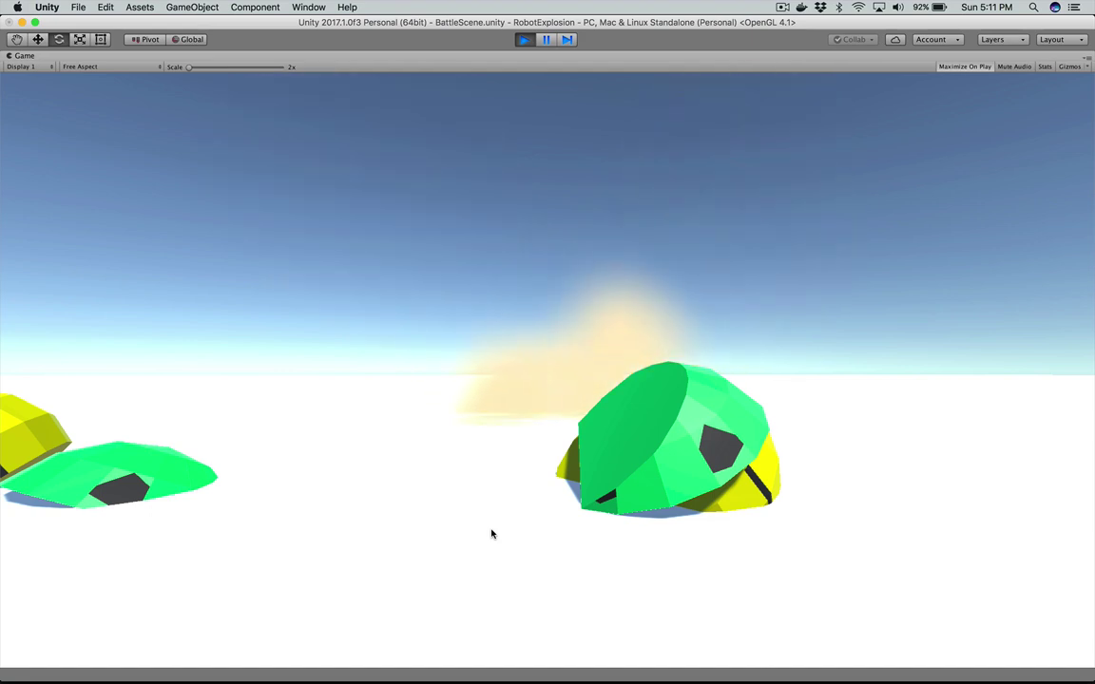
pyautogui.click(522, 42)
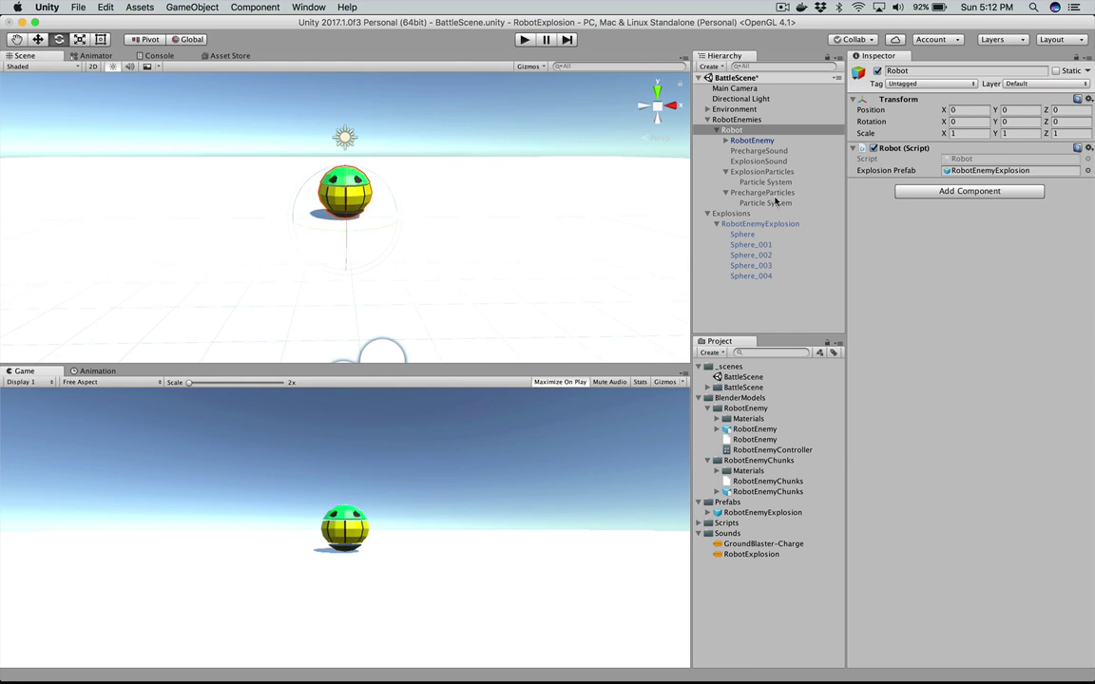
# Step: Turn off Looping on the PrechargeParticles system and test-run the game
pyautogui.click(775, 201)
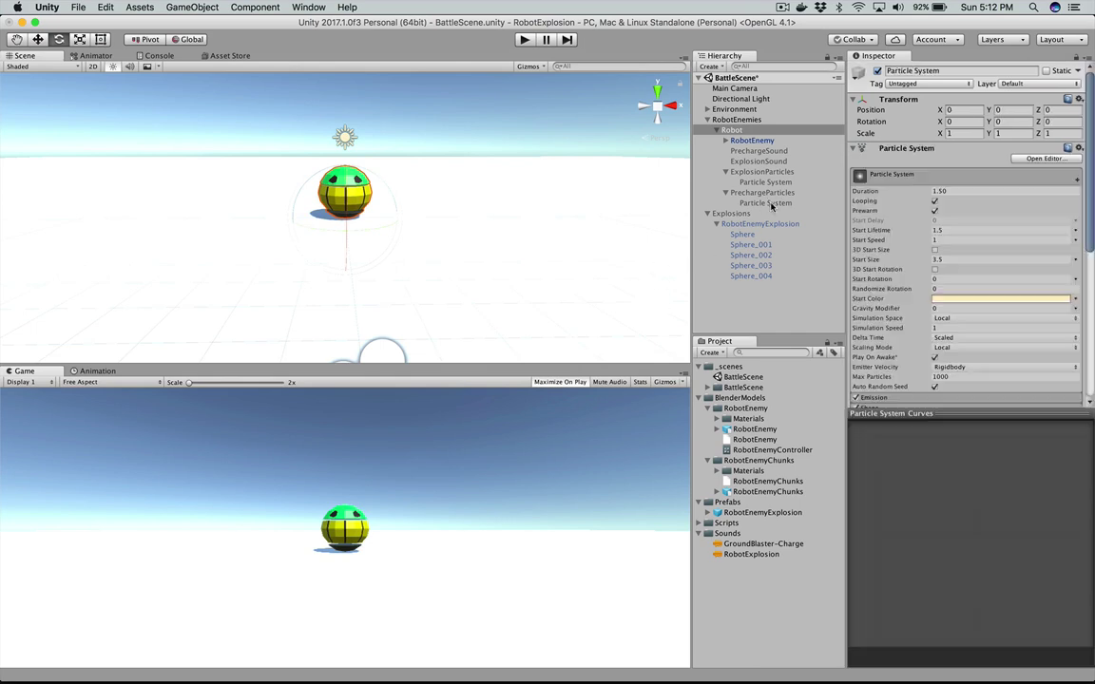
pyautogui.click(934, 202)
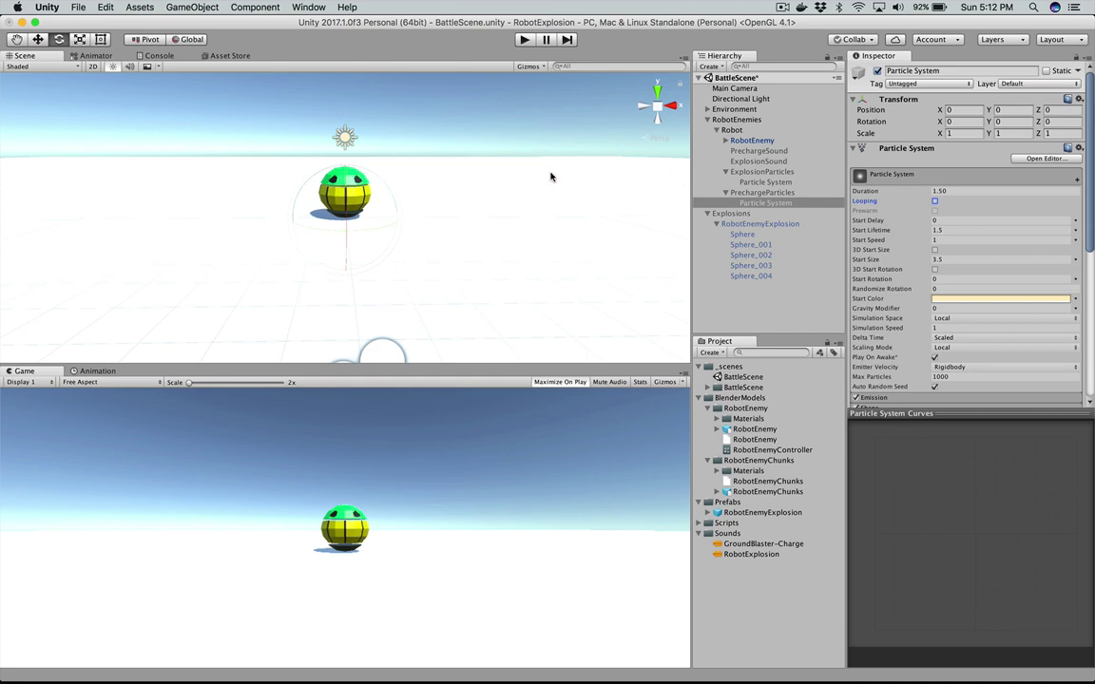
pyautogui.click(523, 40)
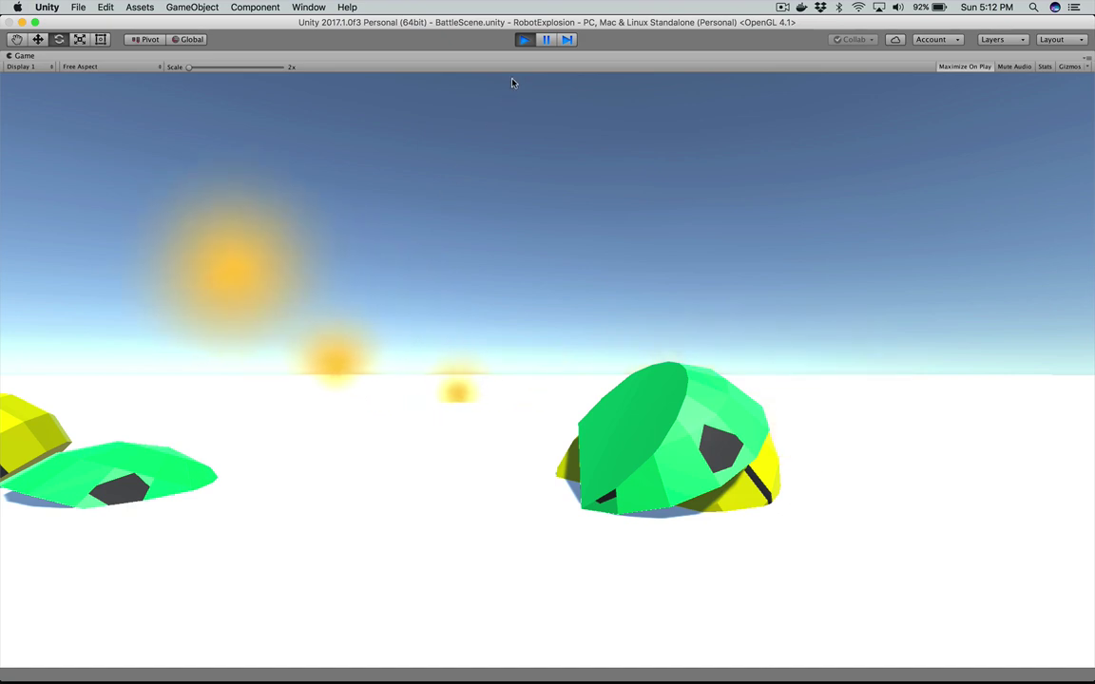
pyautogui.click(525, 41)
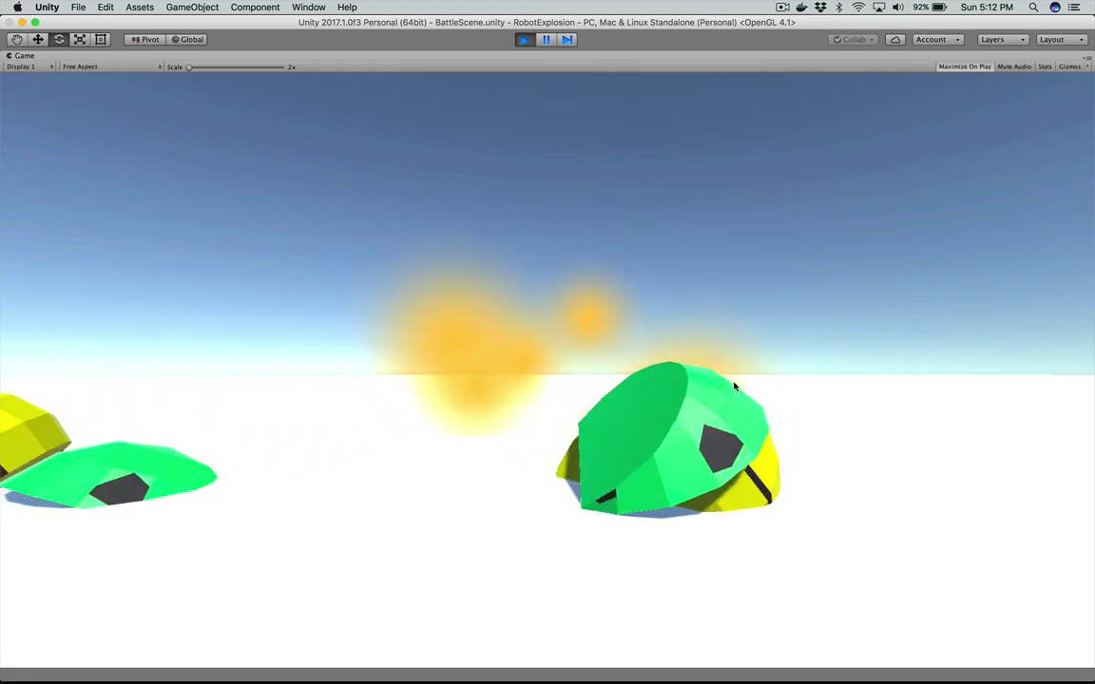
pyautogui.click(523, 40)
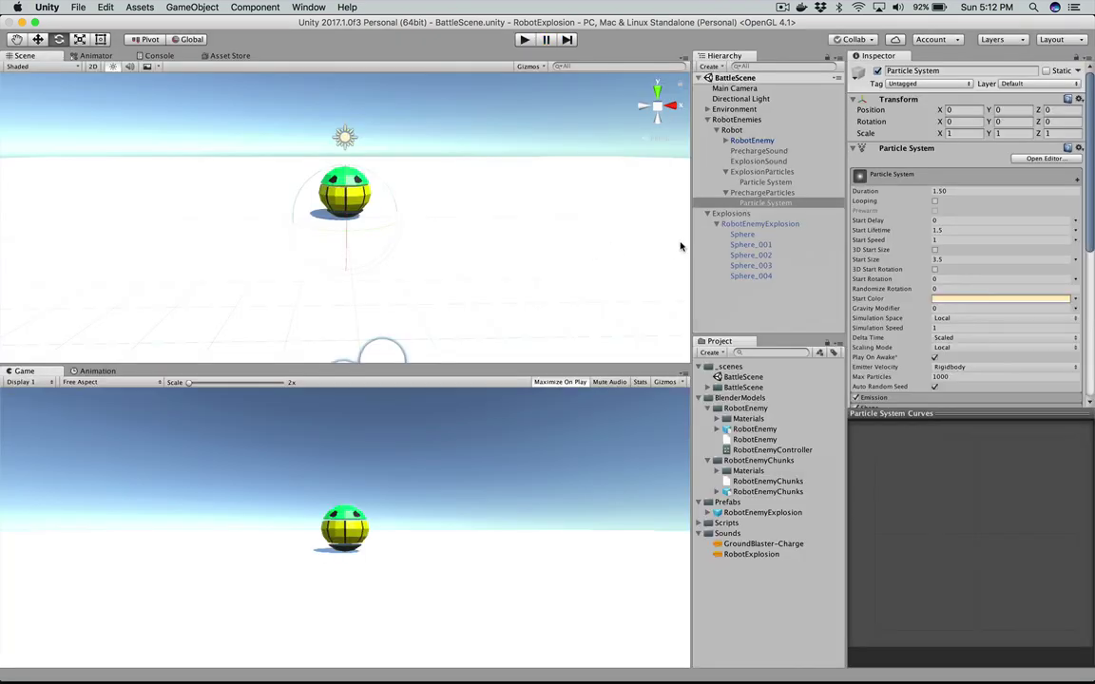
# Step: Give ExplosionParticles Start Speed 2 and Start Lifetime 2, test it, then switch to Chrome
pyautogui.click(772, 182)
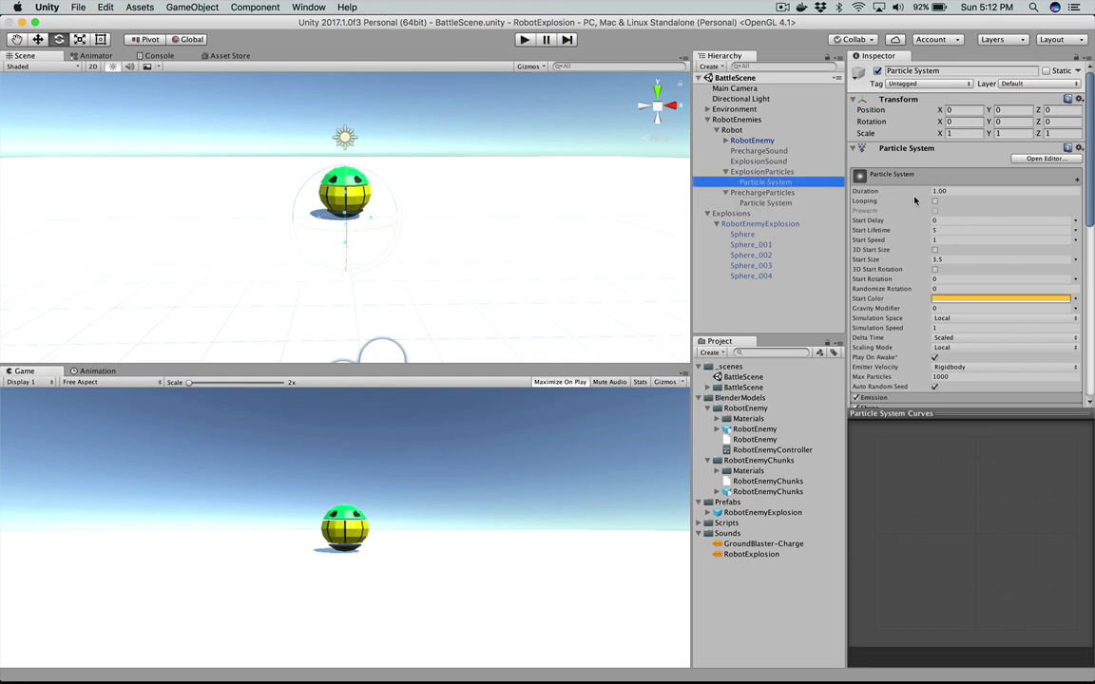
pyautogui.click(946, 239)
pyautogui.write('2')
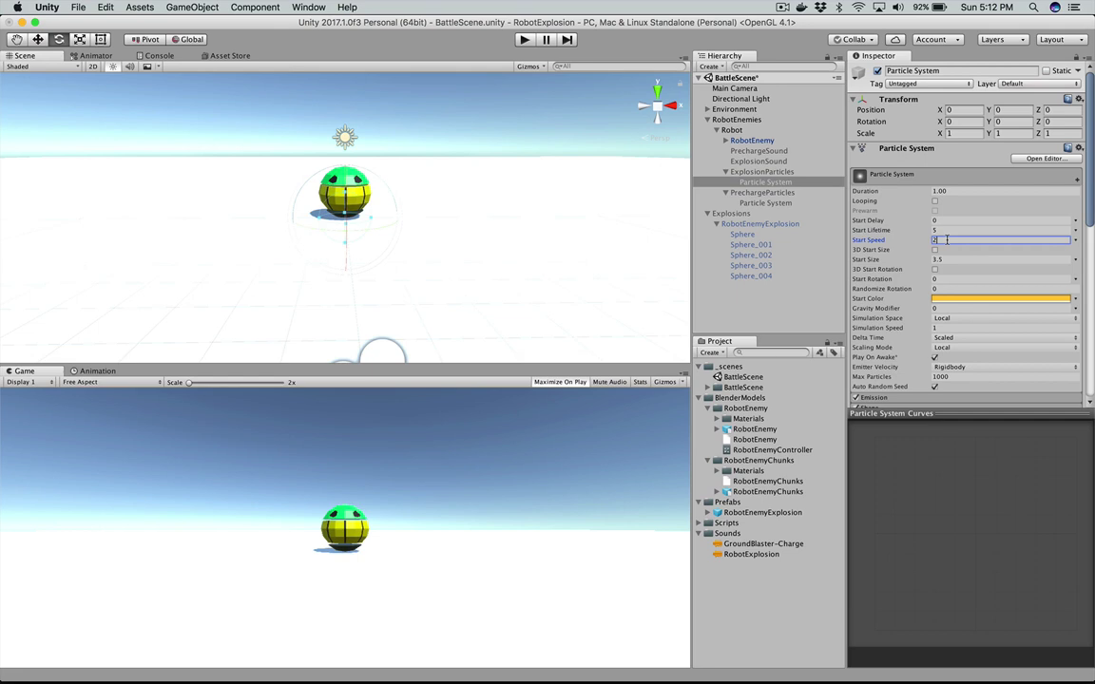
pyautogui.click(947, 229)
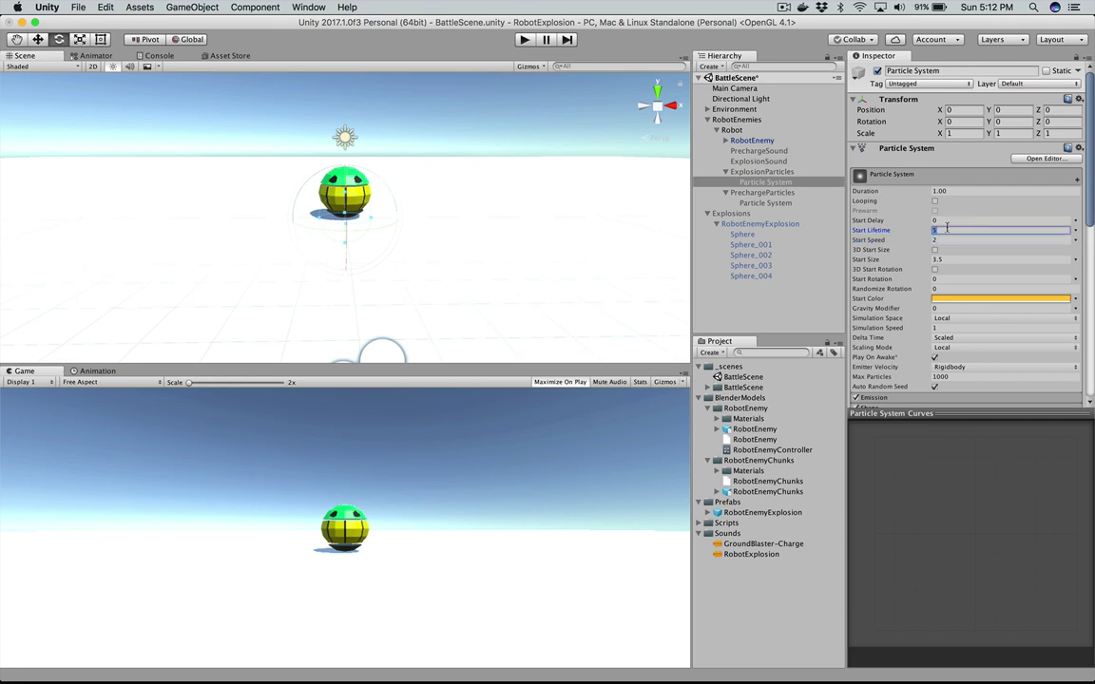
pyautogui.write('2')
pyautogui.click(523, 41)
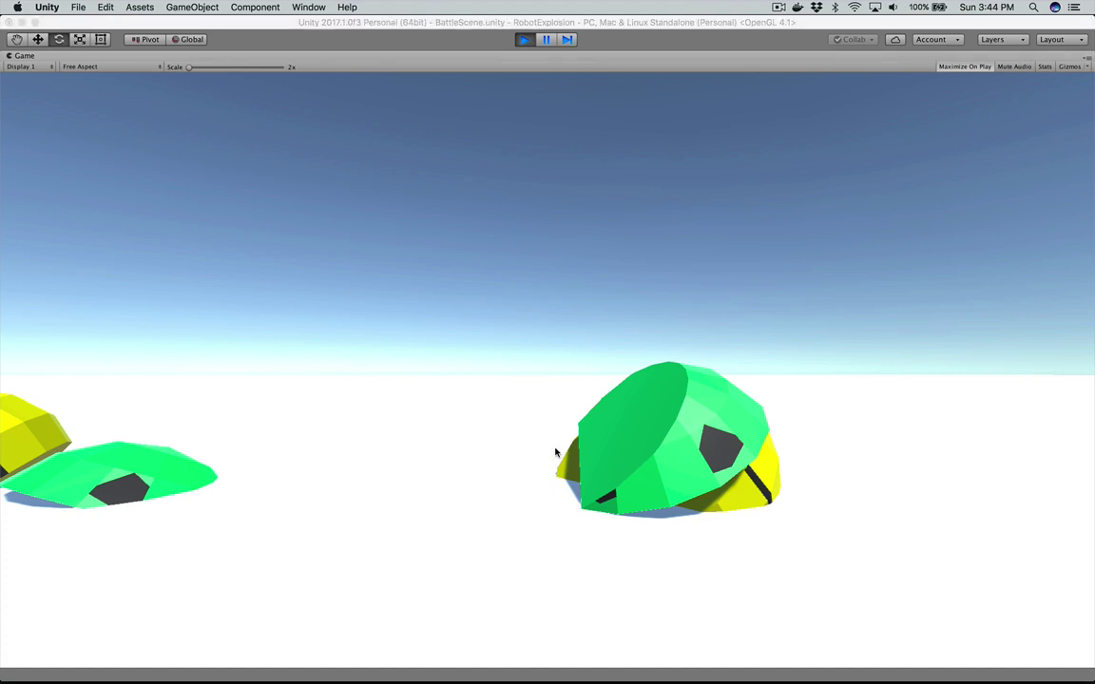
pyautogui.press('super+Tab')
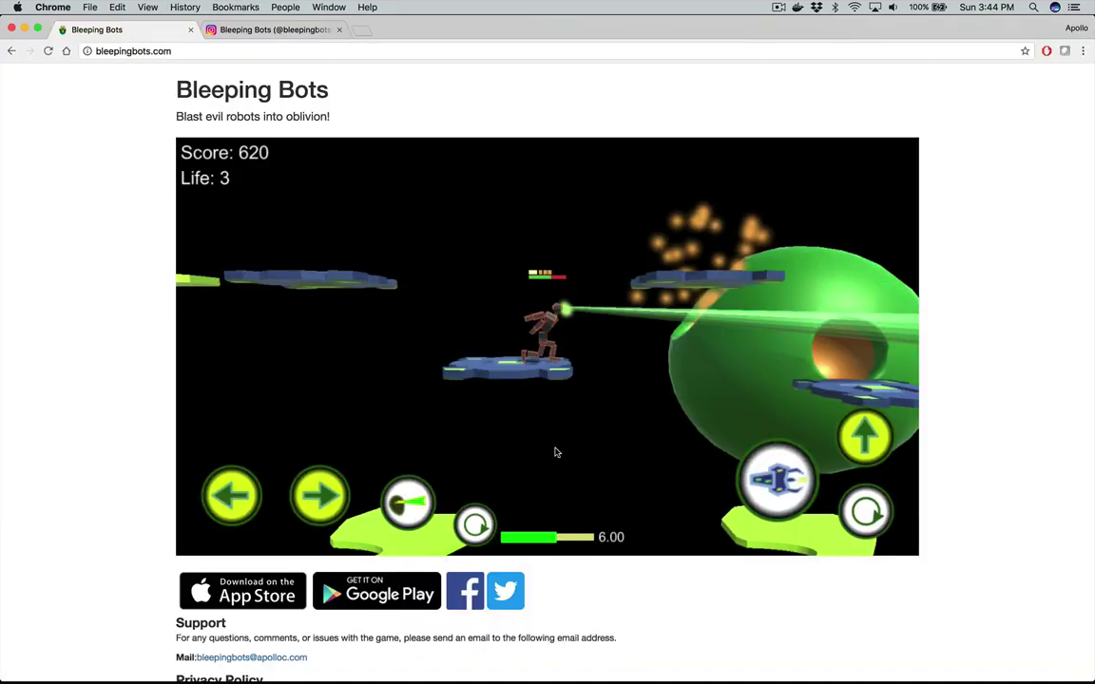